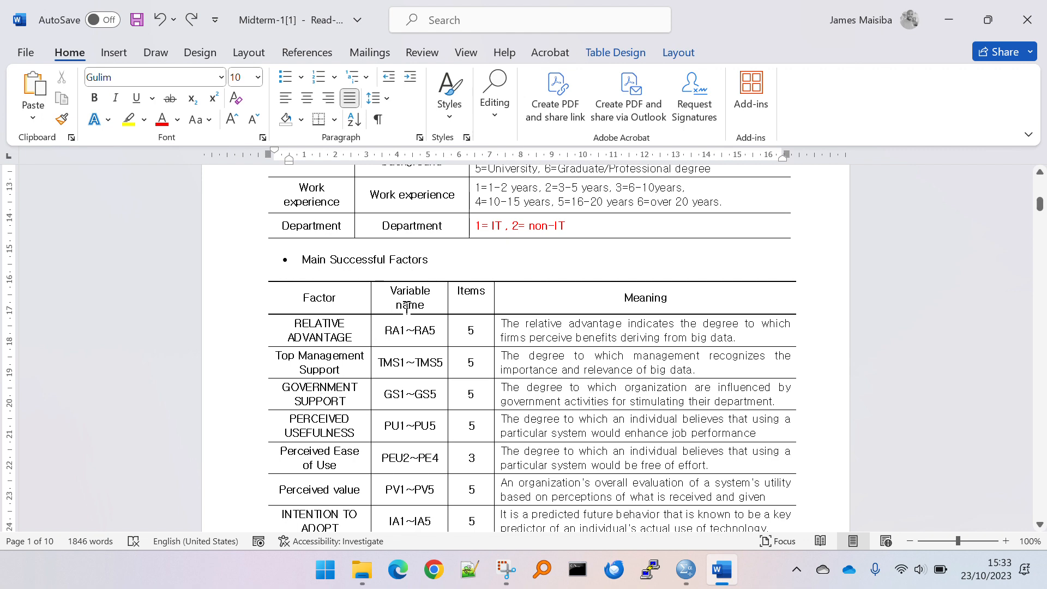
# Review the Main Successful Factors table, switch to the SPSS data editor and look over its data columns from ID through PU
pyautogui.scroll(-3, 416, 356)
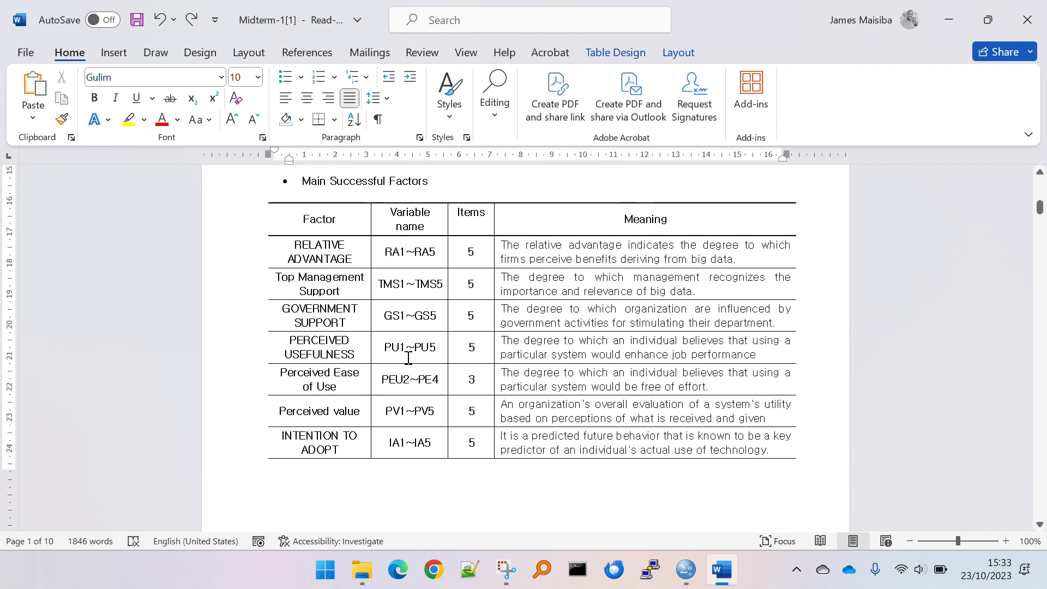
pyautogui.hotkey('alt', 'Tab')
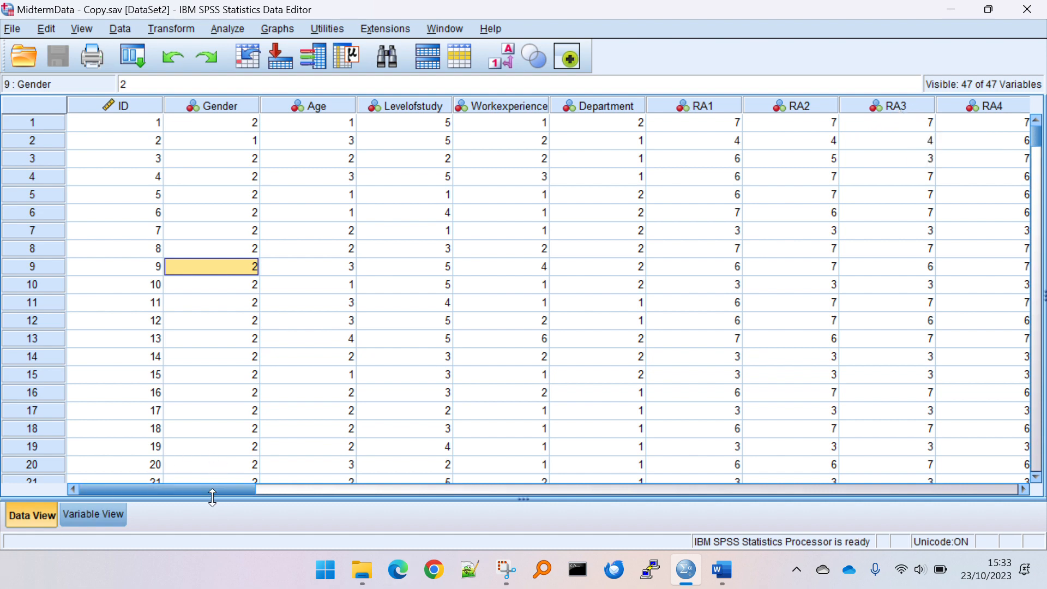
pyautogui.moveTo(208, 489); pyautogui.dragTo(790, 468)
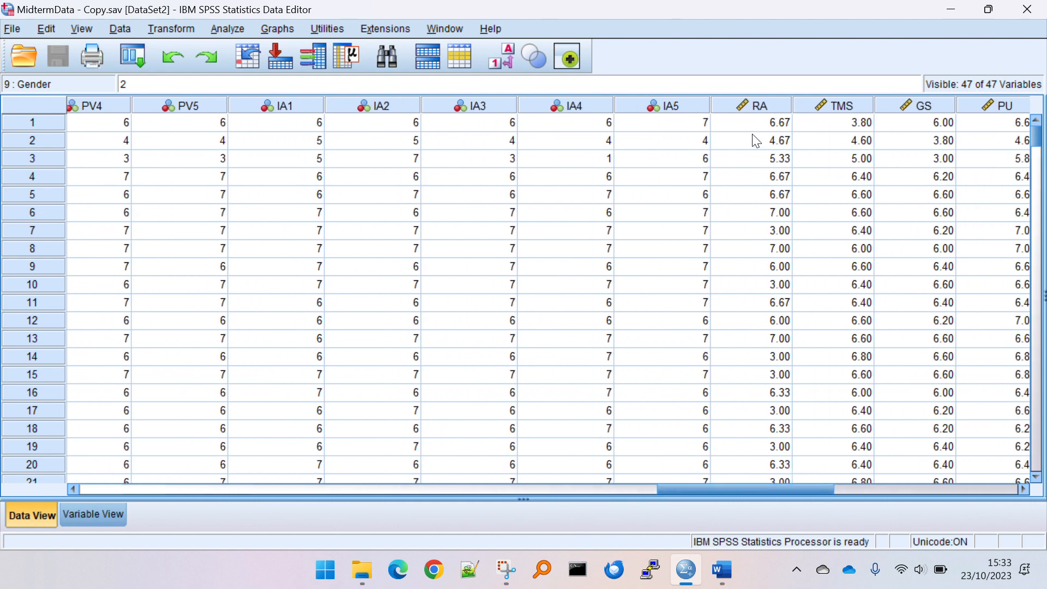
pyautogui.click(668, 102)
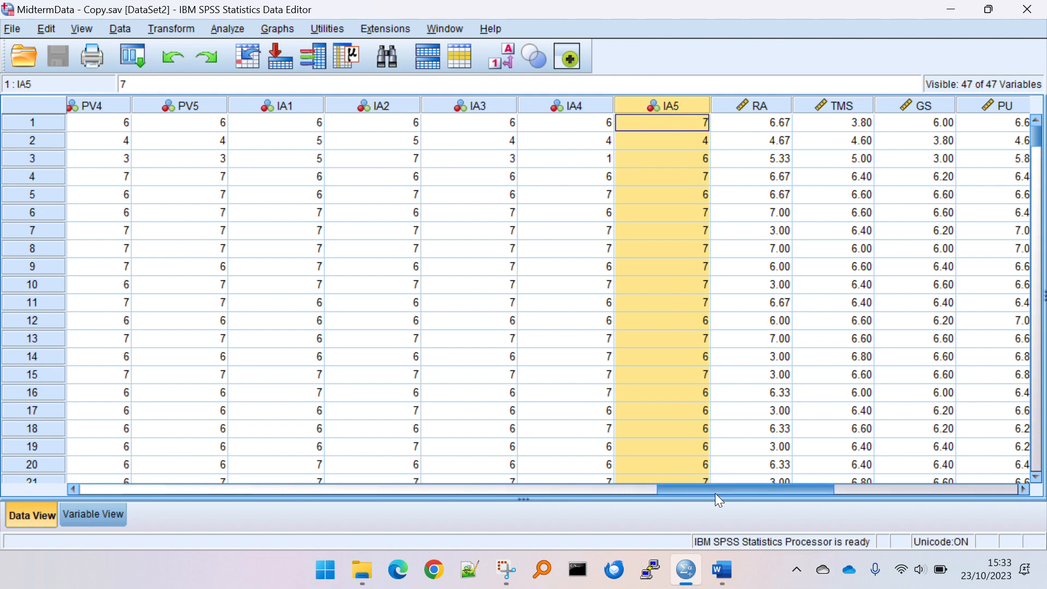
pyautogui.moveTo(712, 493); pyautogui.dragTo(27, 522)
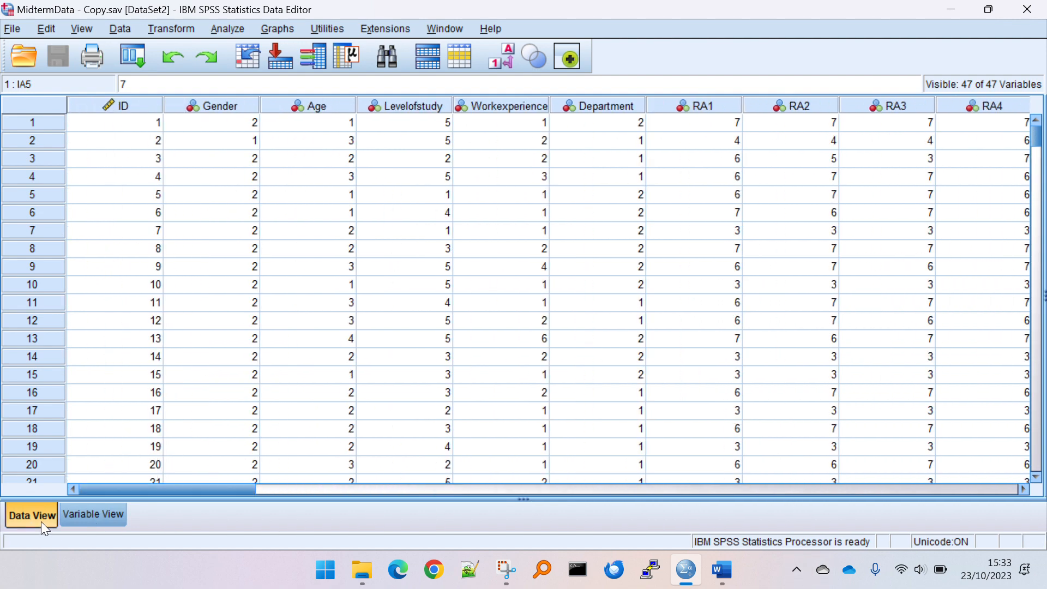
# Return to the Word document and read through the Figure 1 descriptive statistics table from Gender to Department
pyautogui.click(947, 16)
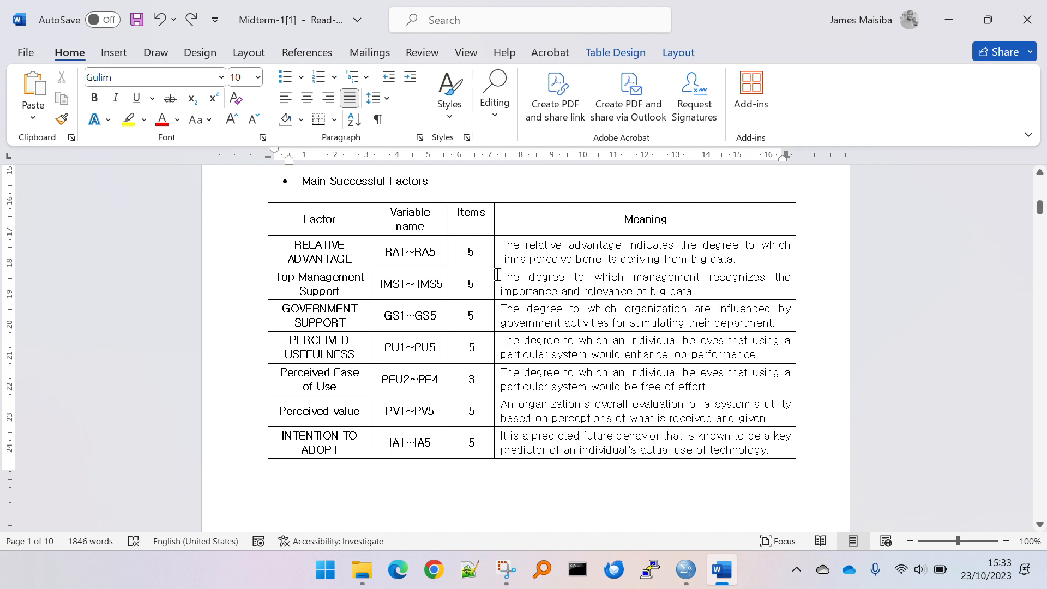
pyautogui.scroll(-5, 504, 272)
pyautogui.scroll(-4, 511, 278)
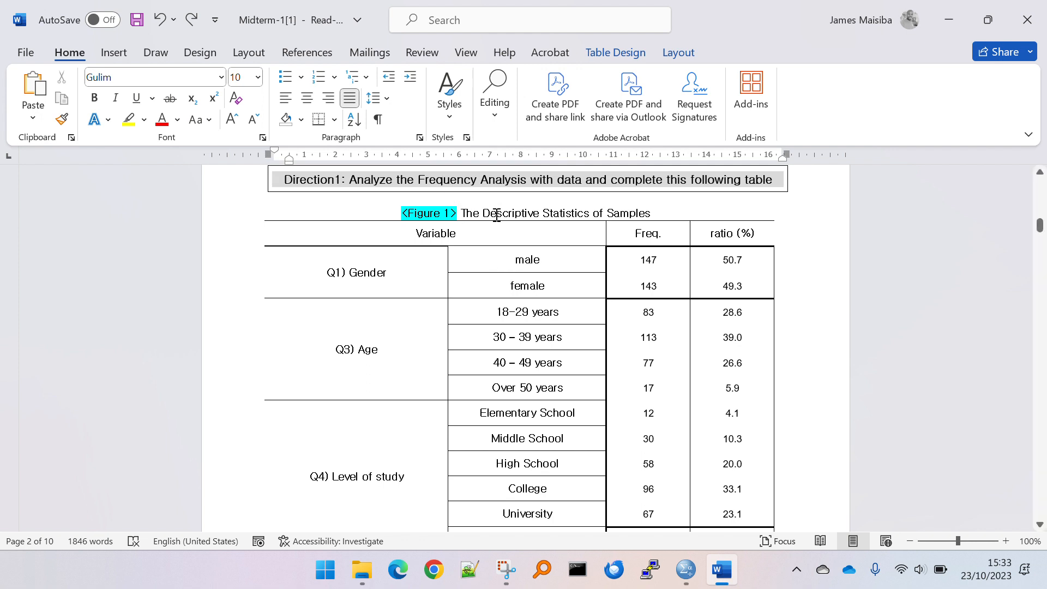
pyautogui.moveTo(481, 212); pyautogui.dragTo(666, 211)
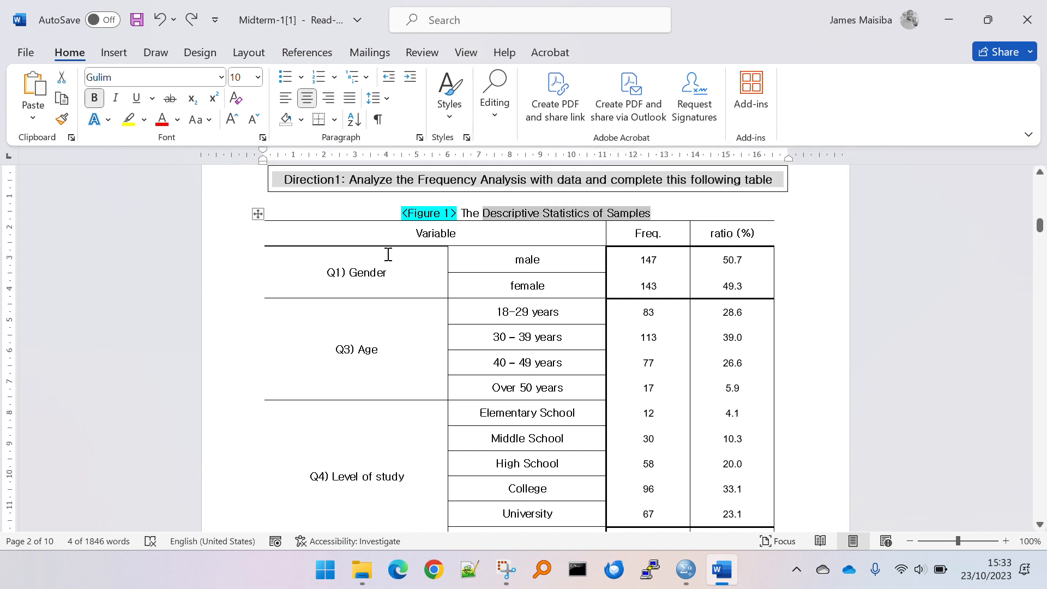
pyautogui.click(377, 267)
pyautogui.scroll(-1, 362, 371)
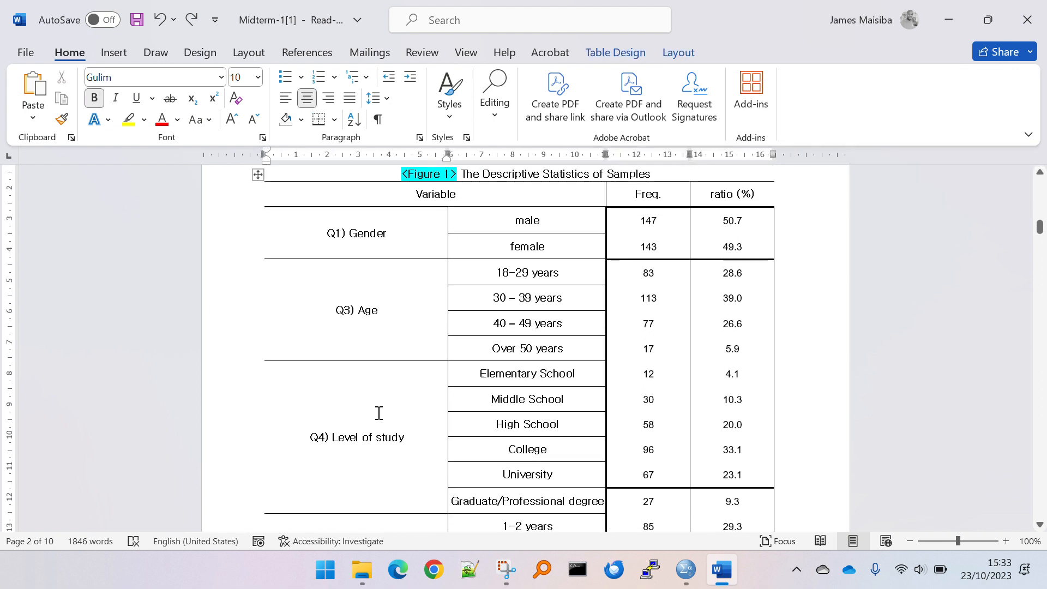
pyautogui.scroll(-4, 386, 442)
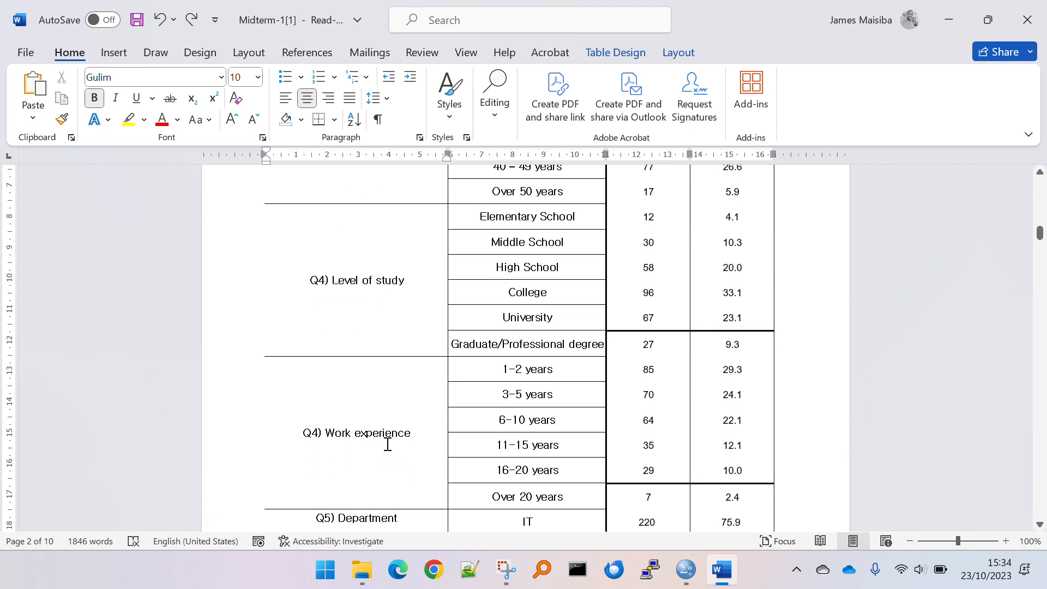
pyautogui.click(386, 442)
pyautogui.scroll(-6, 395, 522)
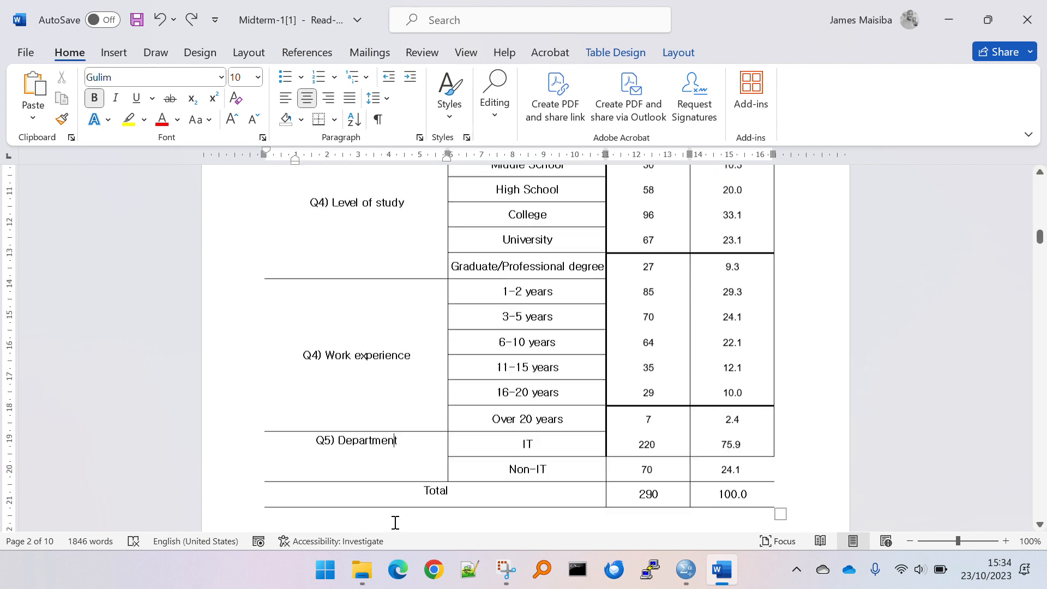
# Select the category, frequency and ratio cells of all demographic variables in Figure 1 and review them
pyautogui.scroll(10, 395, 522)
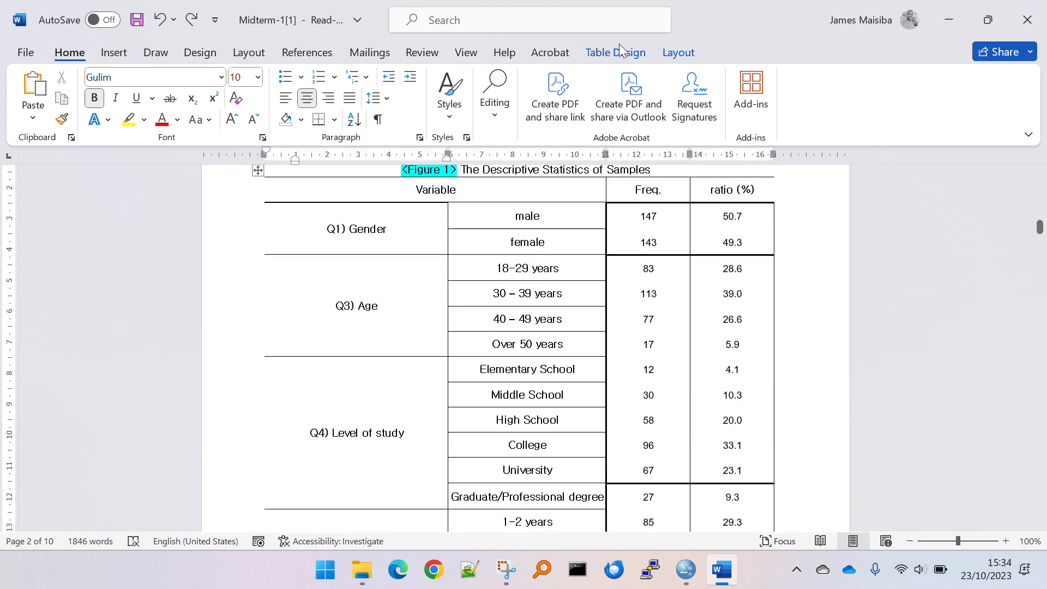
pyautogui.scroll(-15, 682, 389)
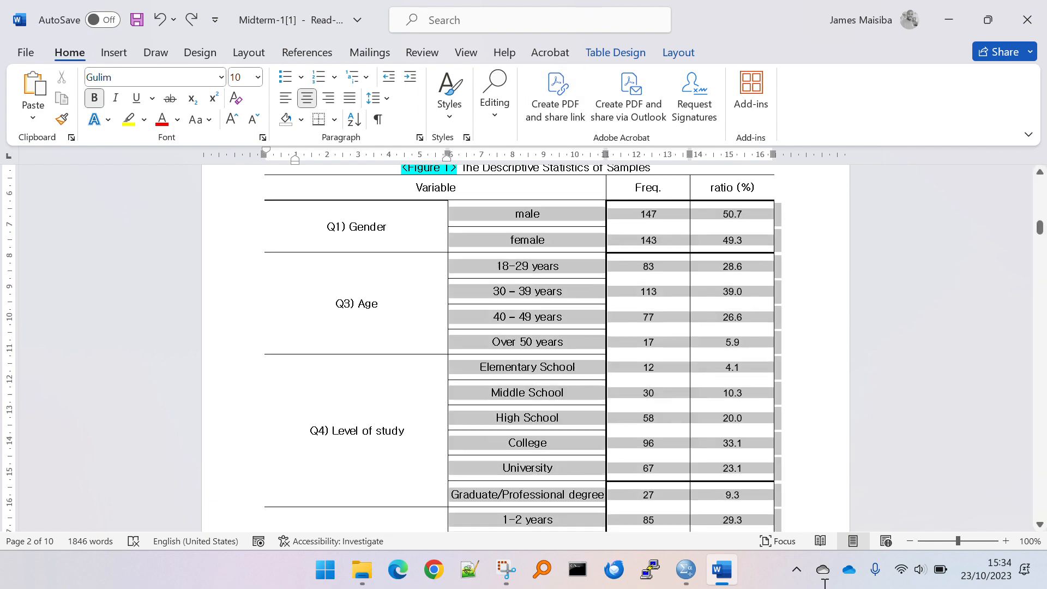
pyautogui.scroll(8, 682, 389)
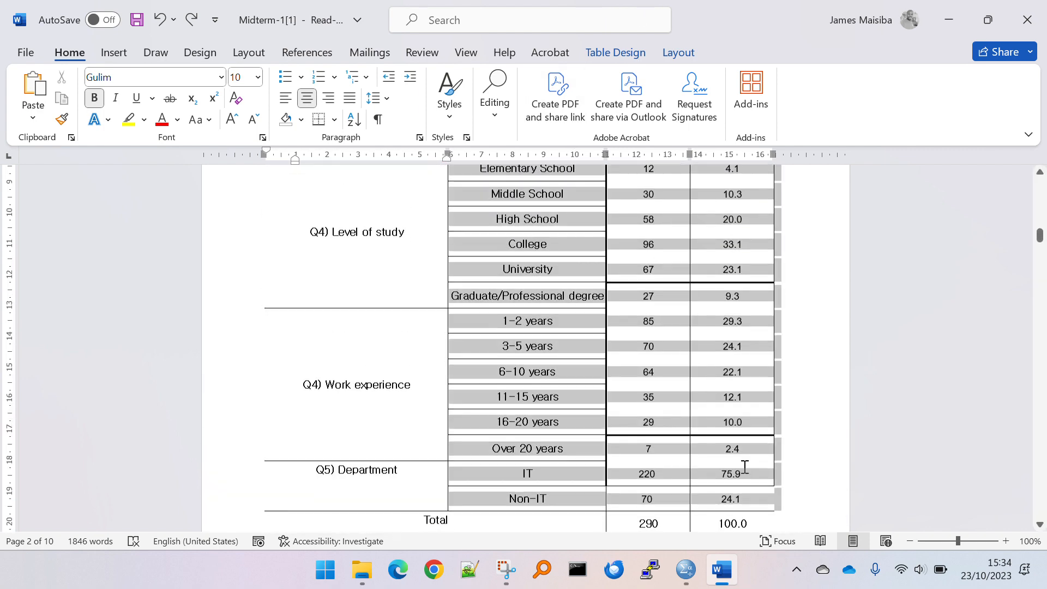
pyautogui.moveTo(737, 436); pyautogui.dragTo(736, 488)
pyautogui.scroll(4, 546, 317)
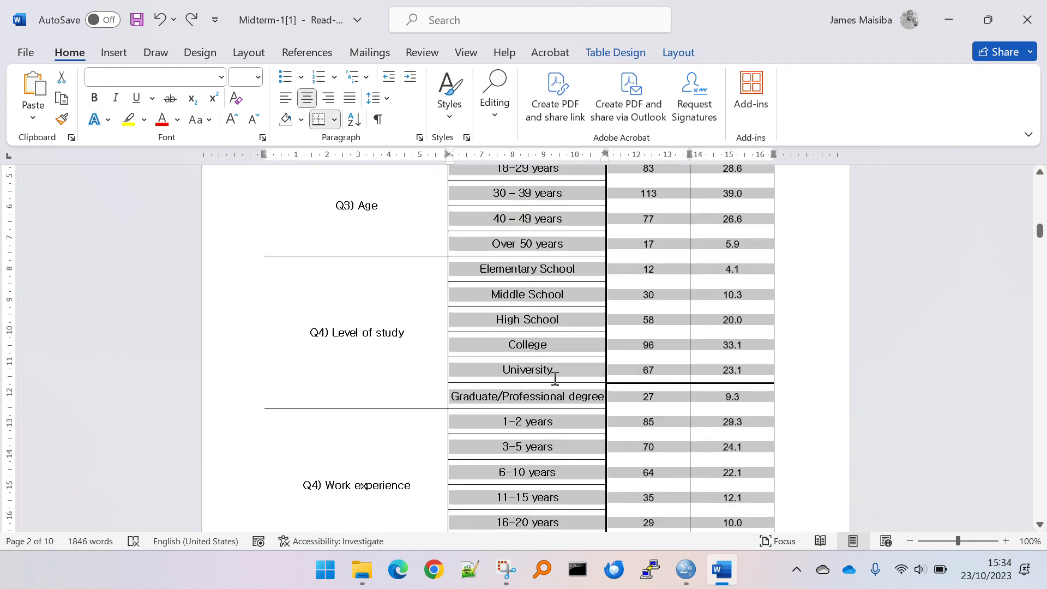
pyautogui.scroll(3, 554, 379)
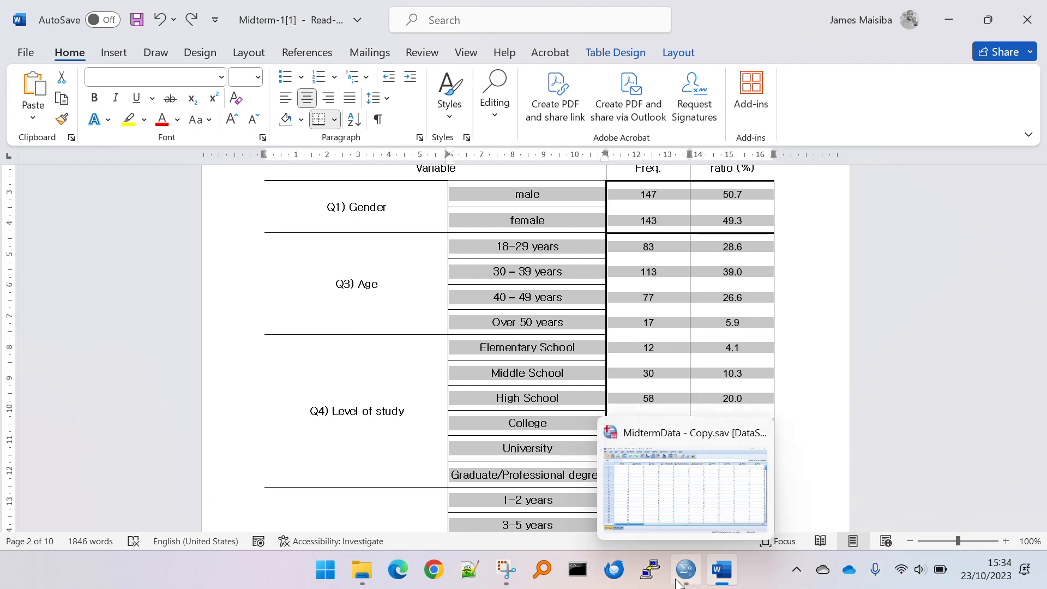
# Switch to SPSS and inspect the value labels defined for the Gender variable, leaving them as they are
pyautogui.click(682, 501)
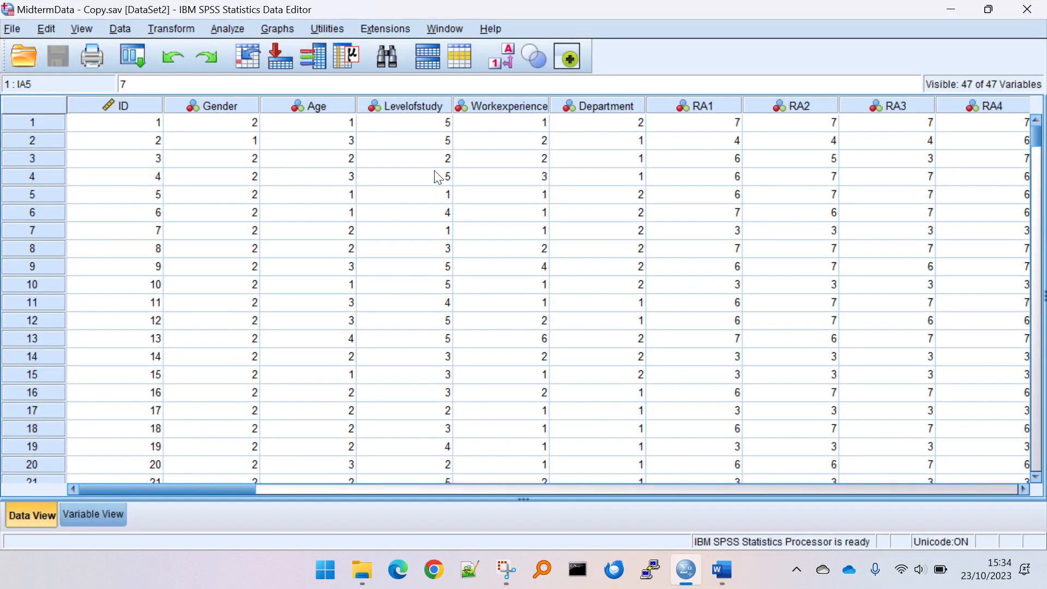
pyautogui.click(106, 514)
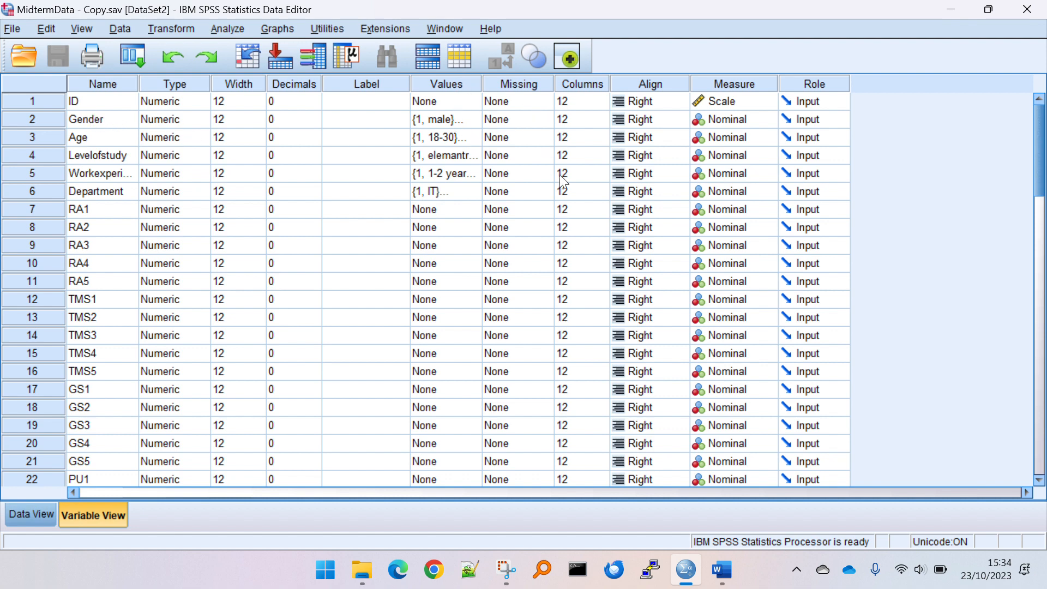
pyautogui.click(437, 119)
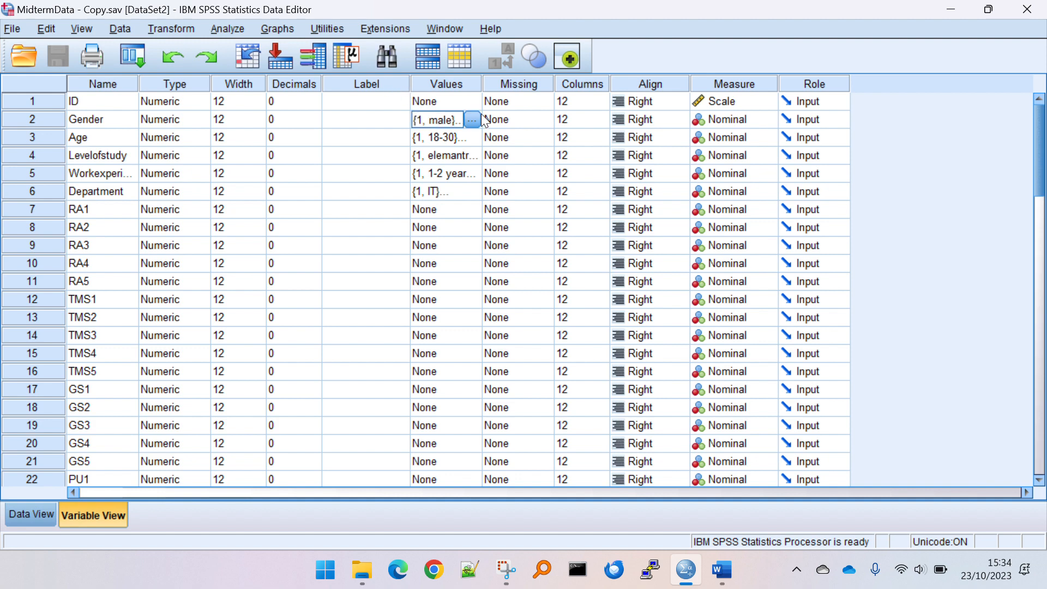
pyautogui.click(471, 119)
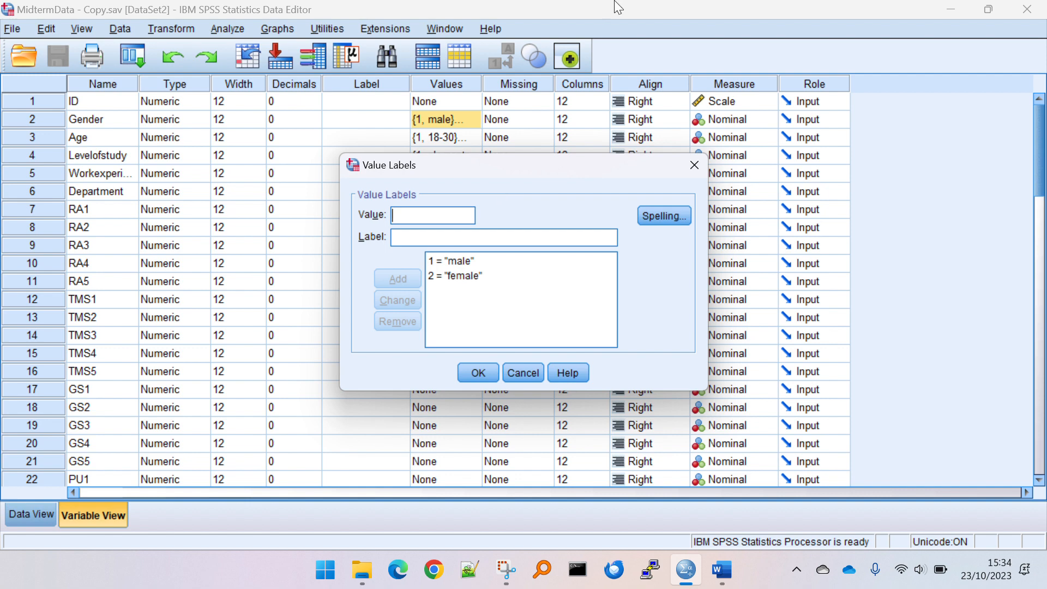
pyautogui.click(694, 165)
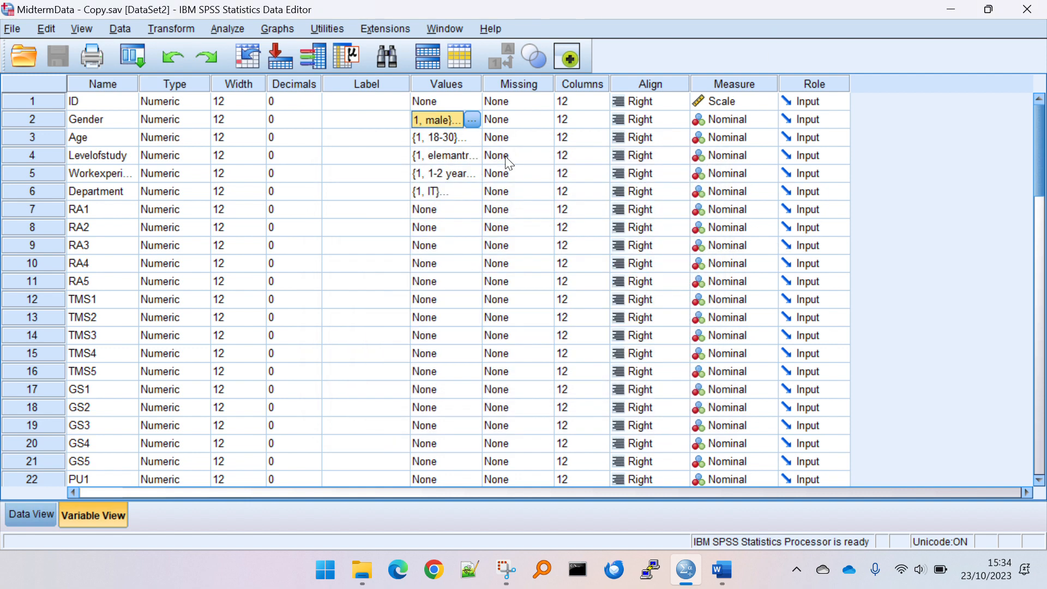
# Select the Gender column in the SPSS data, and look up the gender codes in the Word document's Basic Info table
pyautogui.click(28, 510)
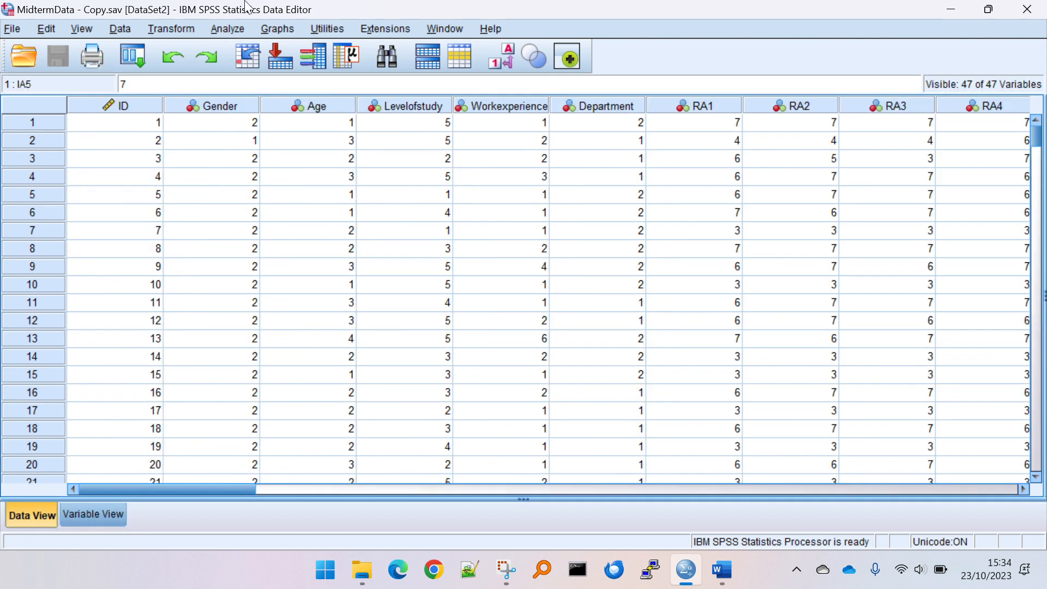
pyautogui.click(229, 109)
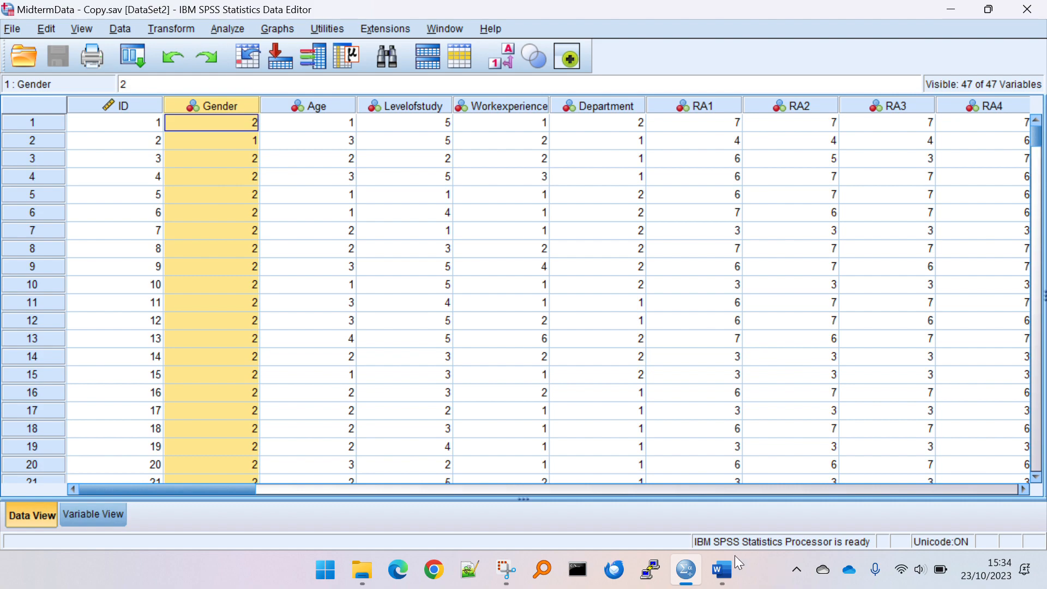
pyautogui.click(724, 568)
pyautogui.scroll(6, 571, 291)
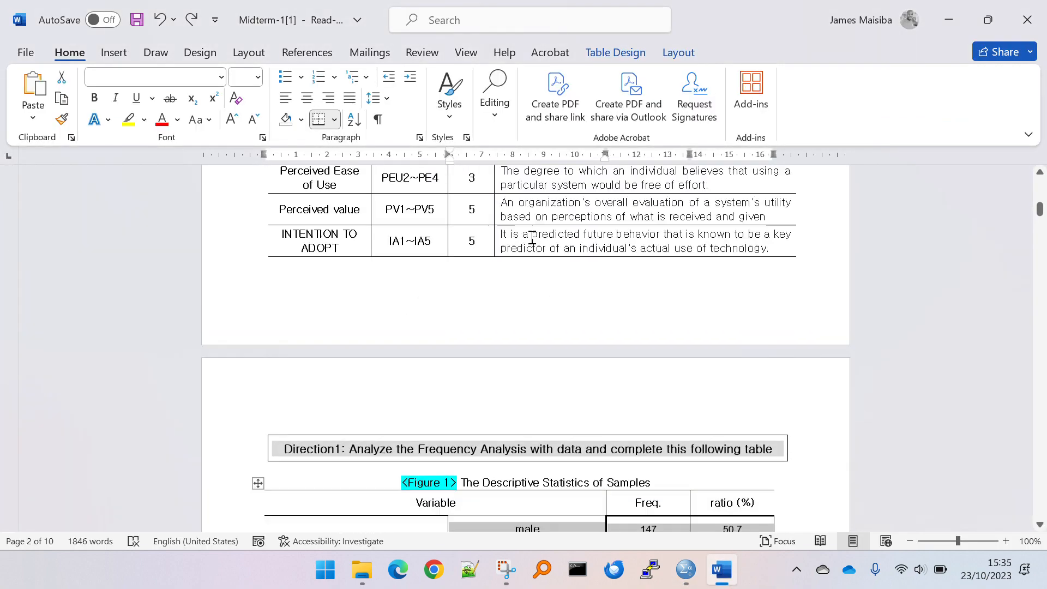
pyautogui.scroll(10, 532, 239)
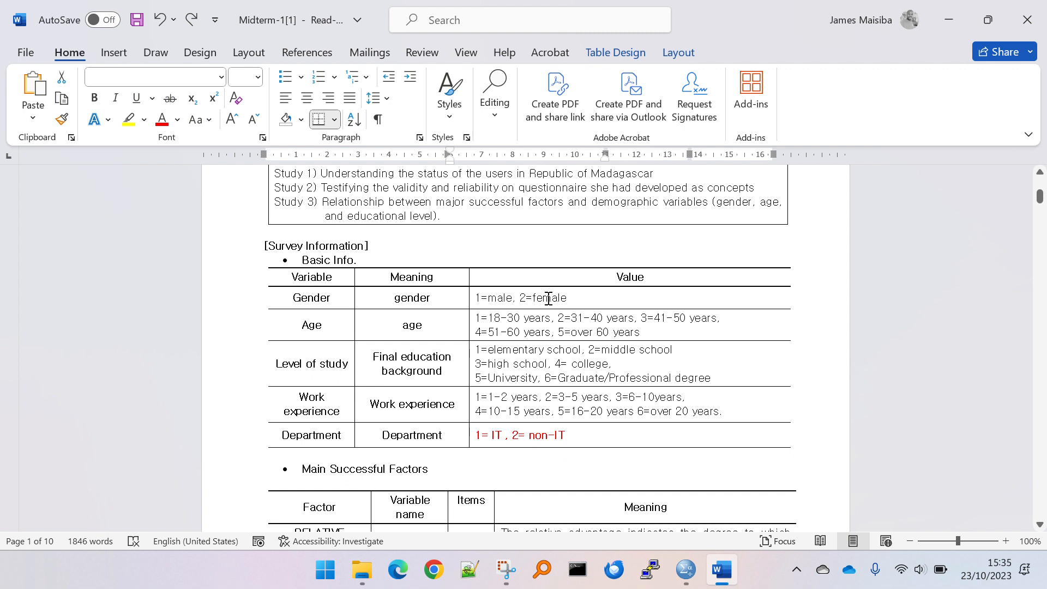
# Switch to SPSS and try entering value 1 with the label male in the Gender variable's value labels
pyautogui.hotkey('alt', 'Tab')
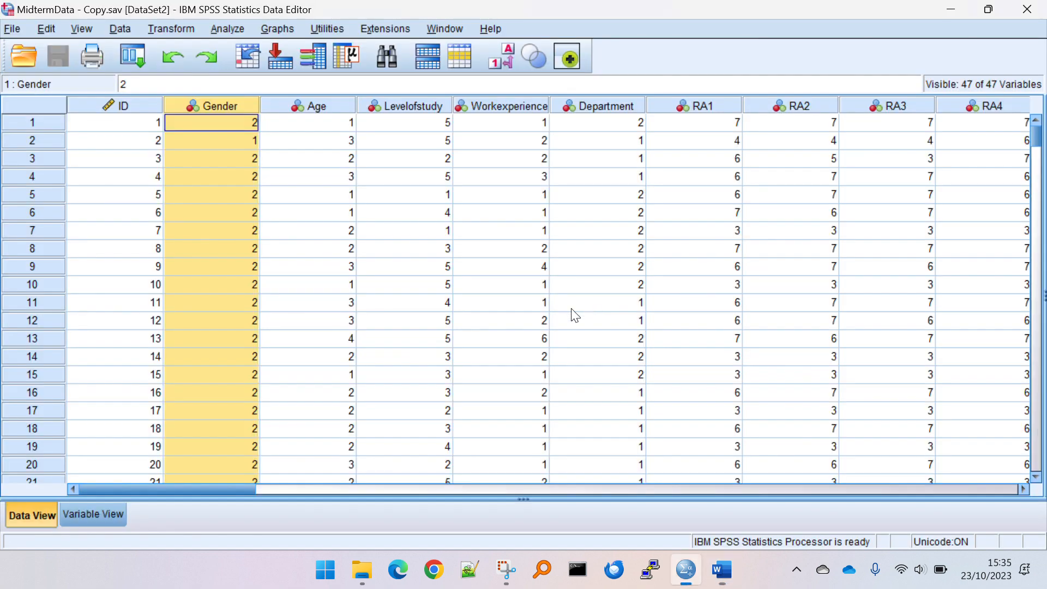
pyautogui.click(84, 507)
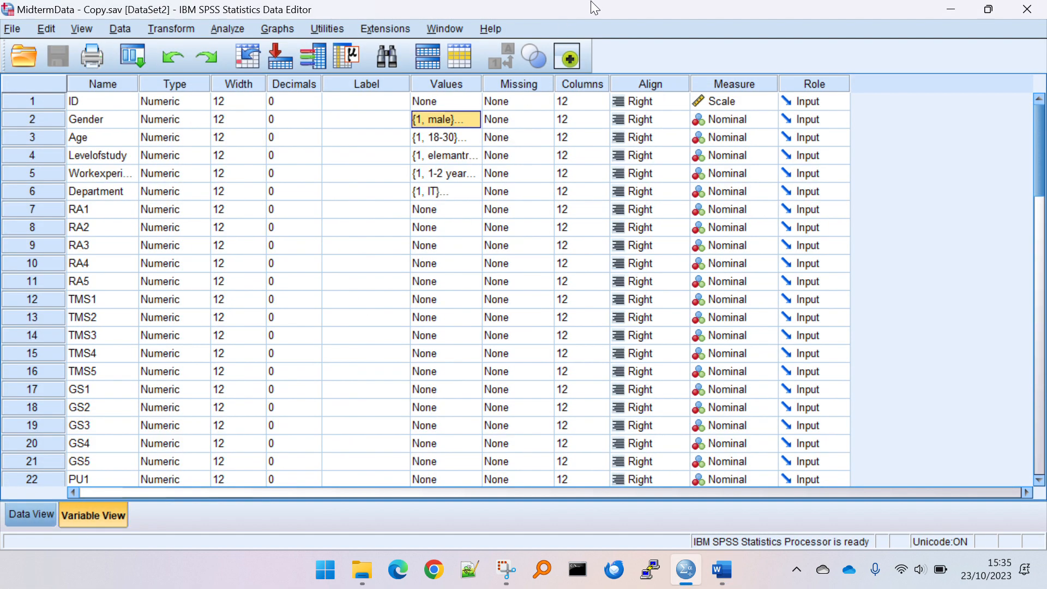
pyautogui.click(7, 119)
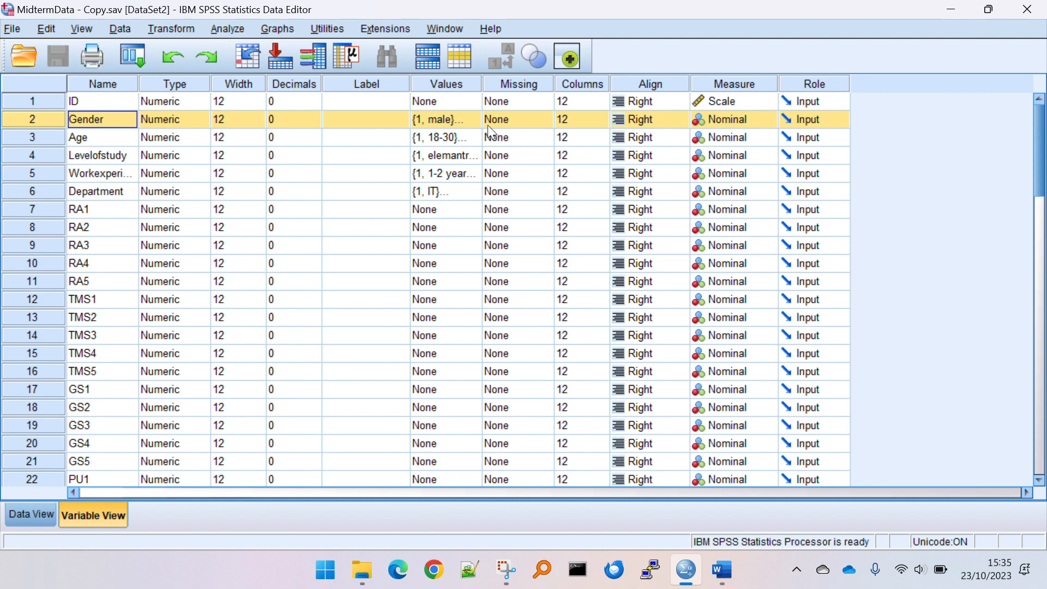
pyautogui.click(473, 120)
pyautogui.click(472, 120)
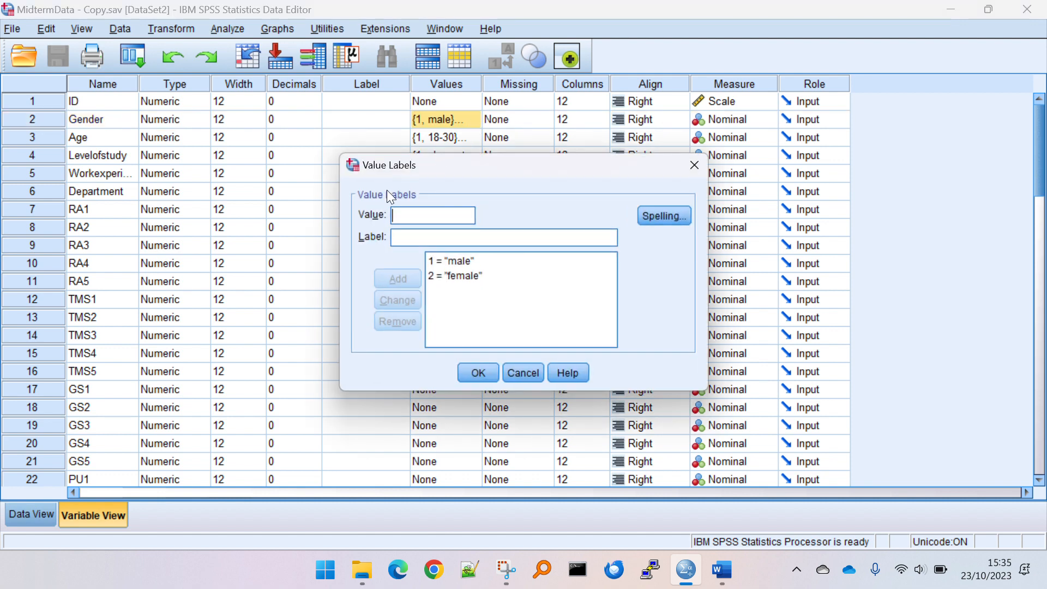
pyautogui.write('1')
pyautogui.click(418, 234)
pyautogui.write('male')
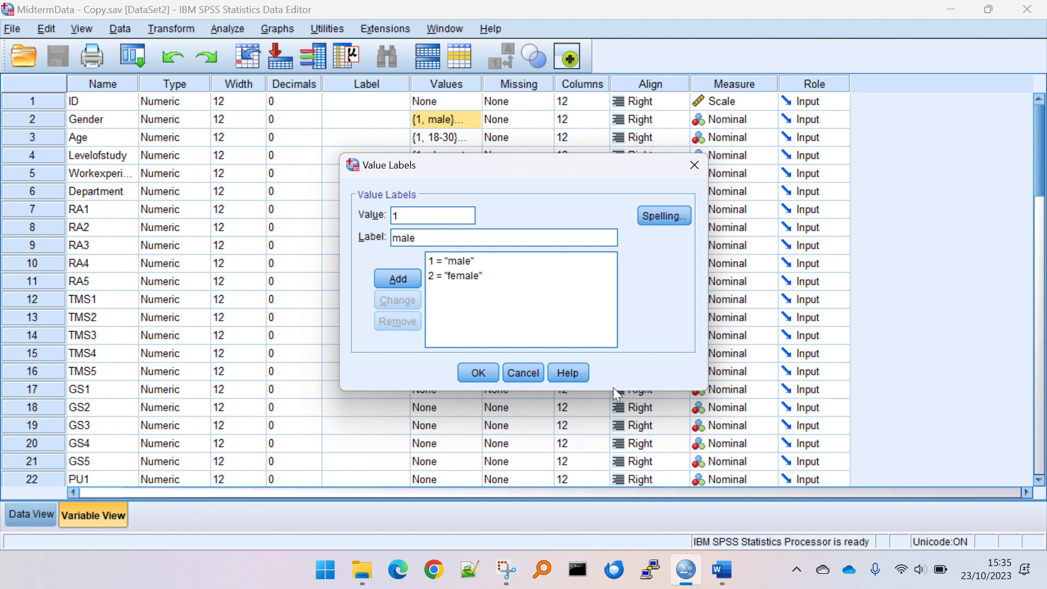
pyautogui.click(528, 373)
# Inspect the value labels defined for the Age variable and close them without changes
pyautogui.click(473, 135)
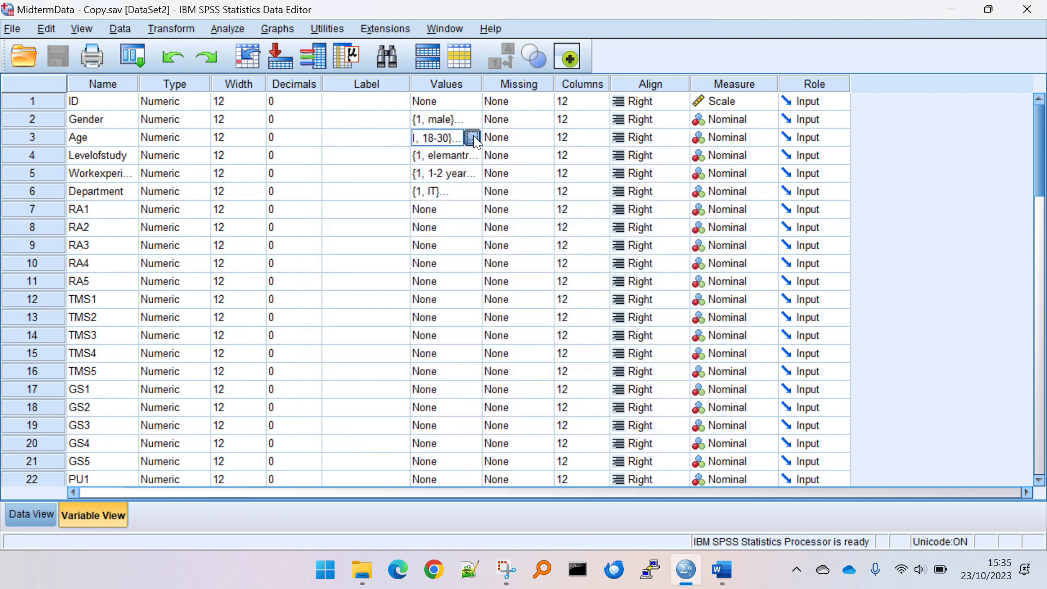
pyautogui.click(473, 135)
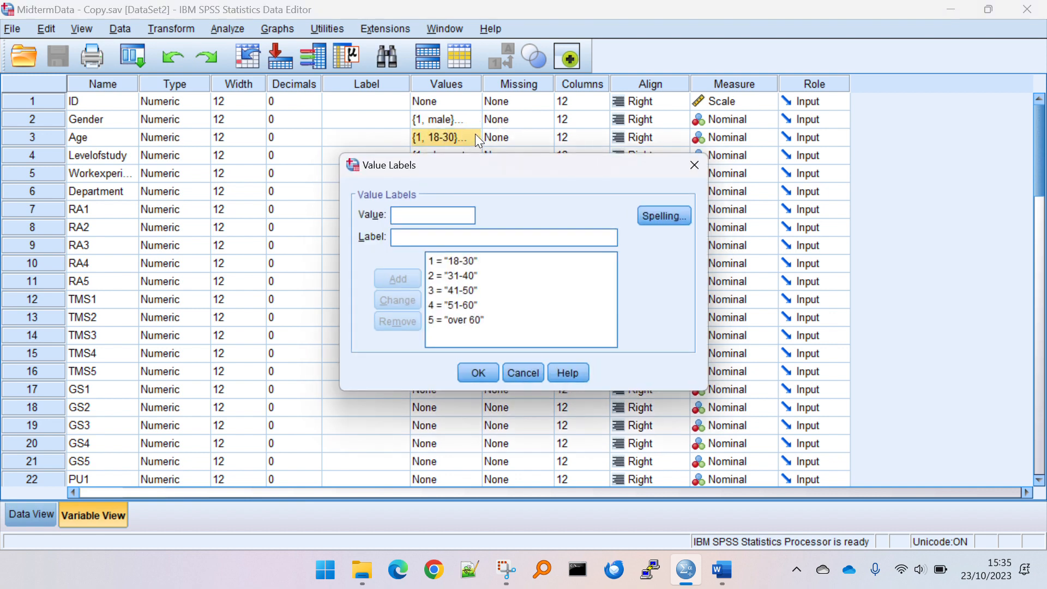
pyautogui.click(692, 164)
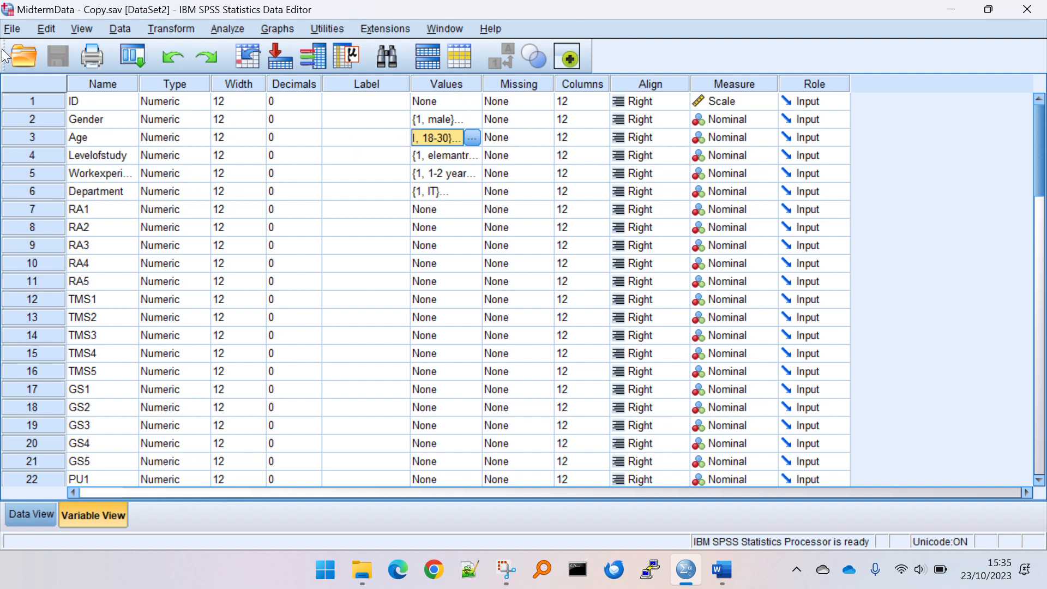
# Switch to the Word document and go to the Direction1 frequency analysis task with its Figure 1 table
pyautogui.click(707, 582)
pyautogui.scroll(-10, 567, 300)
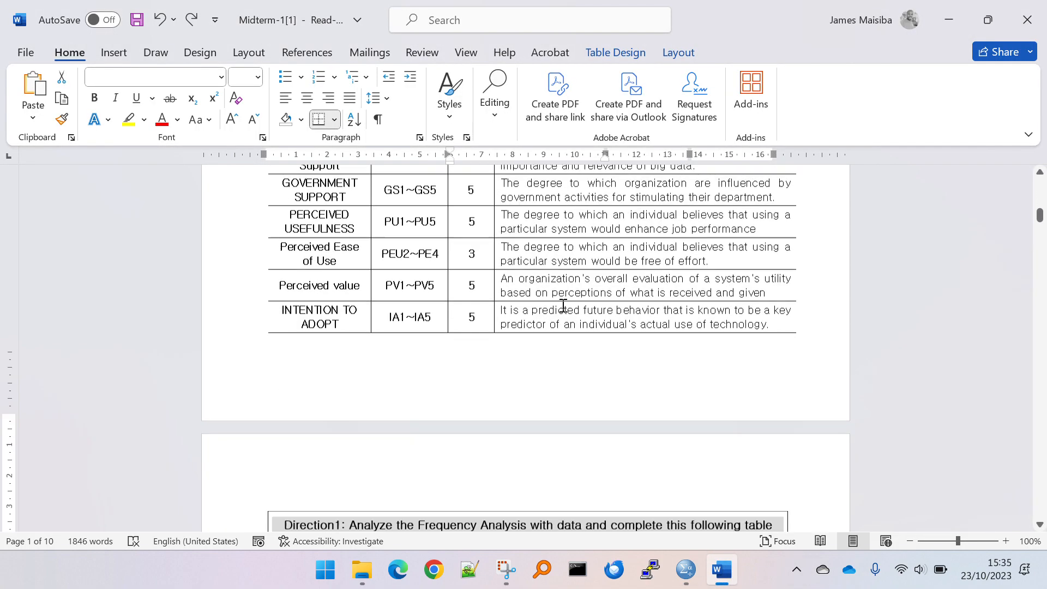
pyautogui.scroll(-5, 564, 306)
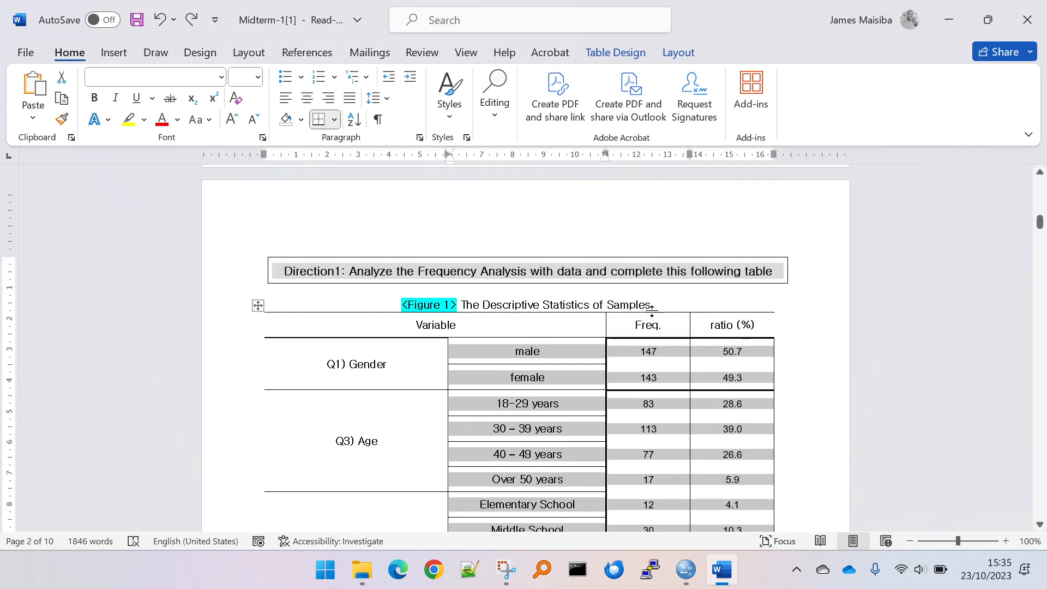
# Switch to the SPSS Data Editor with the MidtermData file
pyautogui.hotkey('alt', 'Tab')
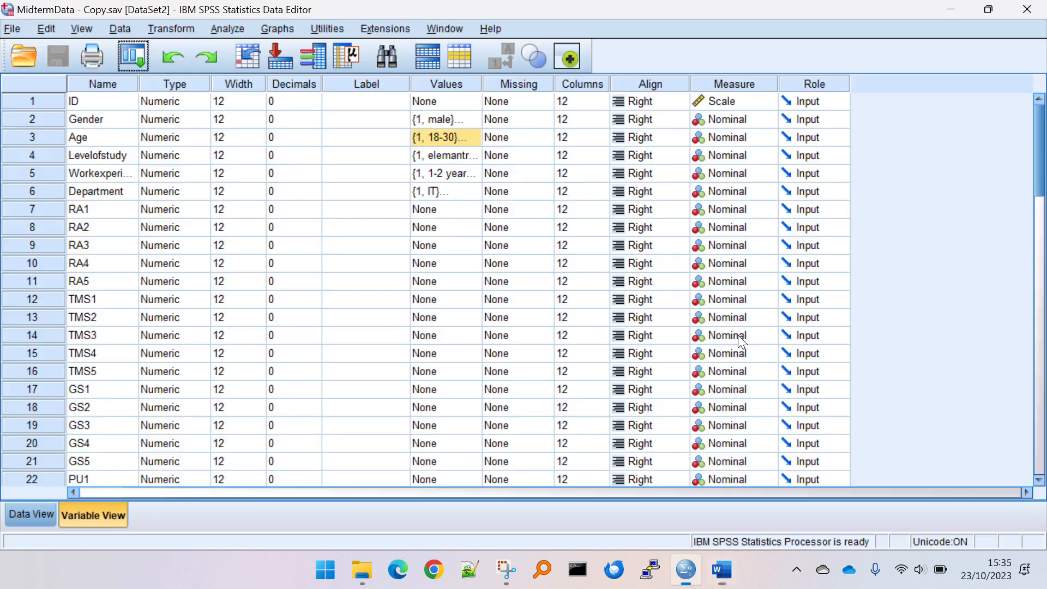
pyautogui.click(229, 28)
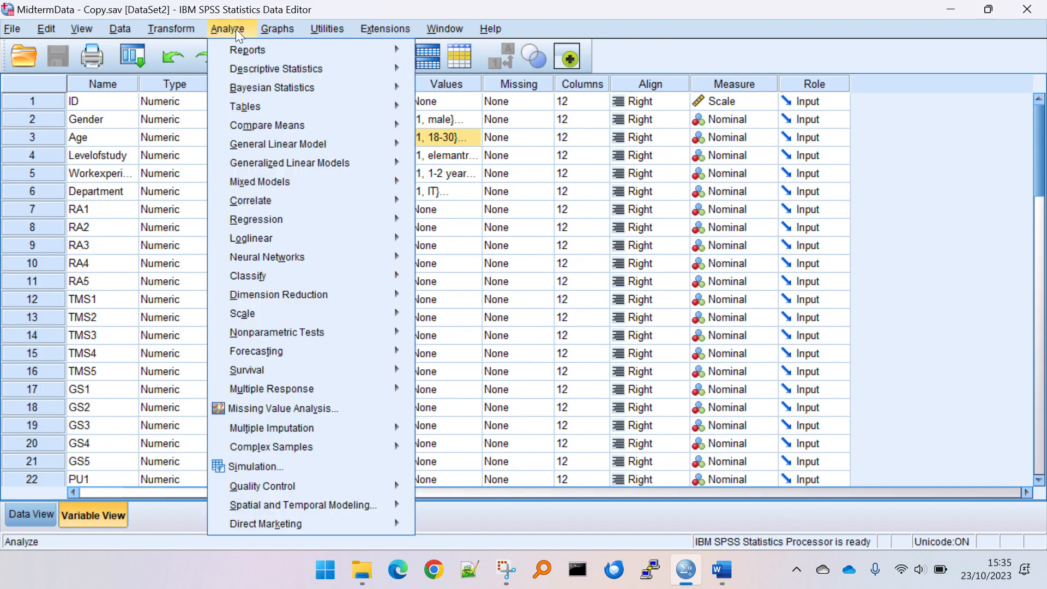
pyautogui.moveTo(271, 71)
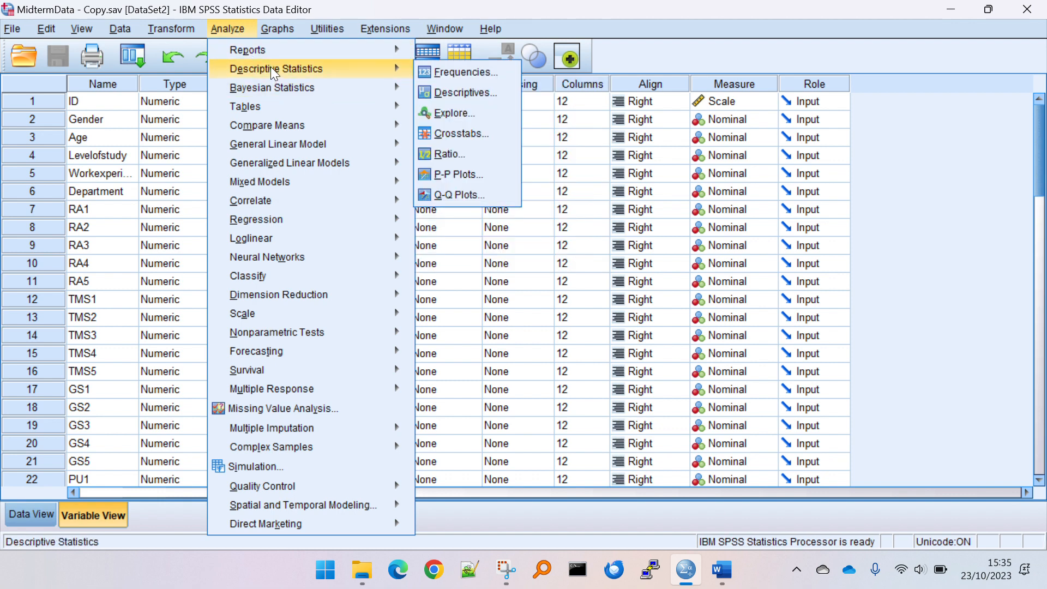
pyautogui.click(490, 74)
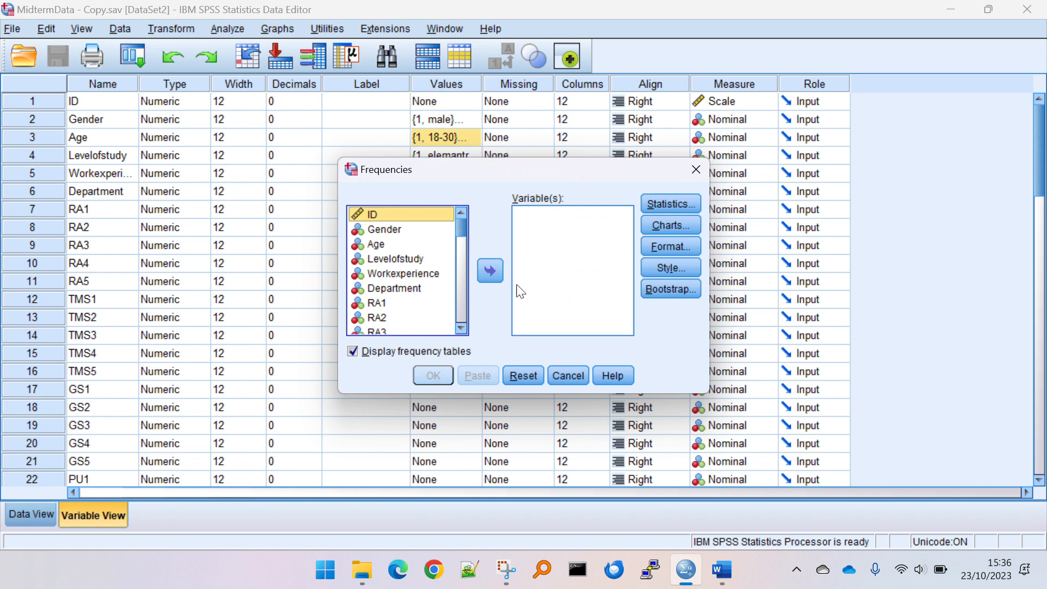
pyautogui.click(396, 229)
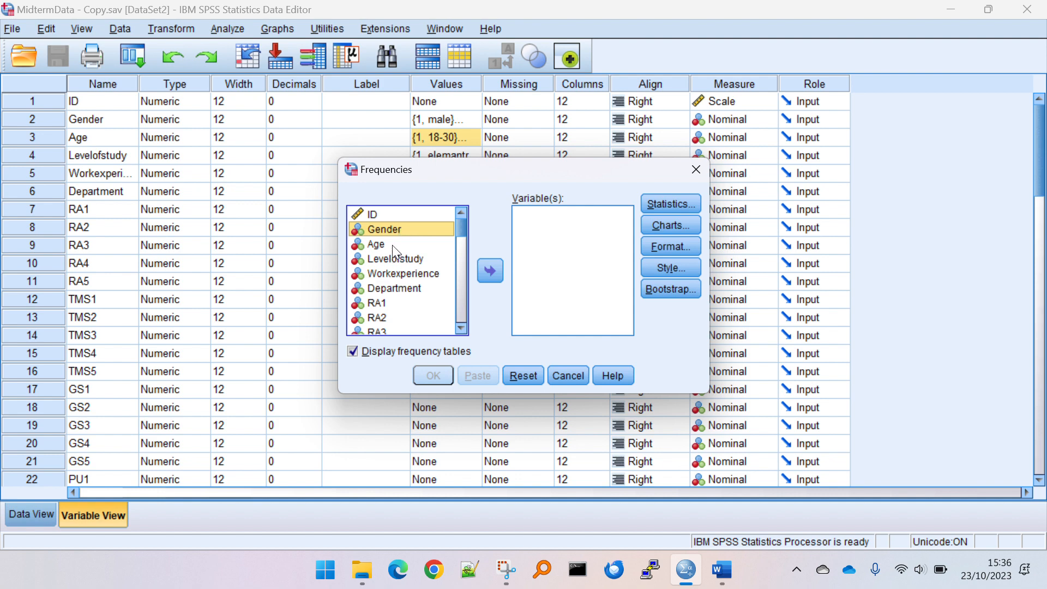
pyautogui.keyDown('ctrl'); pyautogui.click(392, 244); pyautogui.keyUp('ctrl')
pyautogui.keyDown('ctrl'); pyautogui.click(401, 259); pyautogui.keyUp('ctrl')
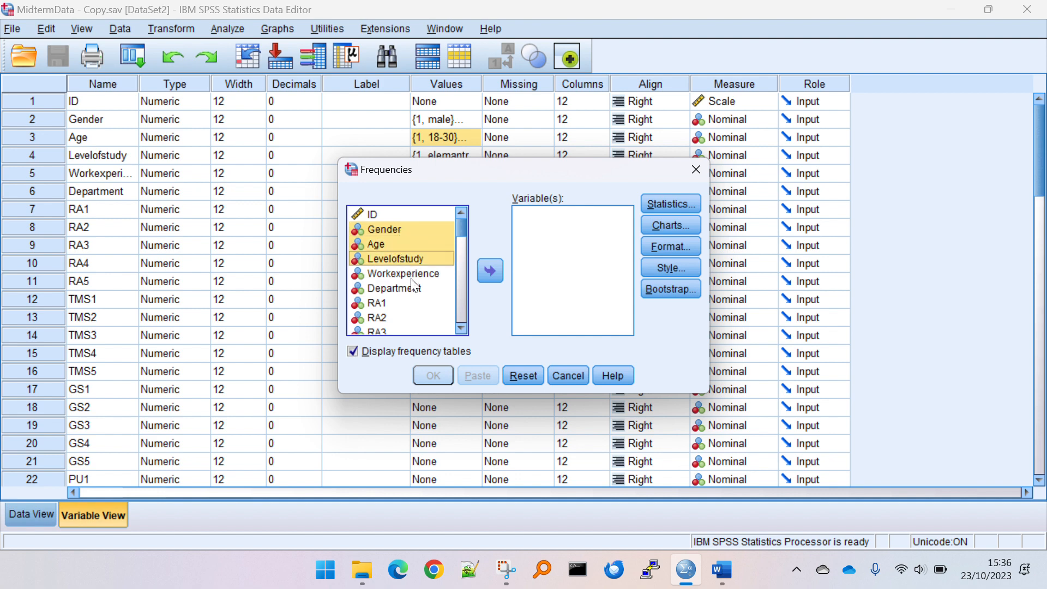
pyautogui.keyDown('ctrl'); pyautogui.click(409, 274); pyautogui.keyUp('ctrl')
pyautogui.keyDown('ctrl'); pyautogui.click(420, 287); pyautogui.keyUp('ctrl')
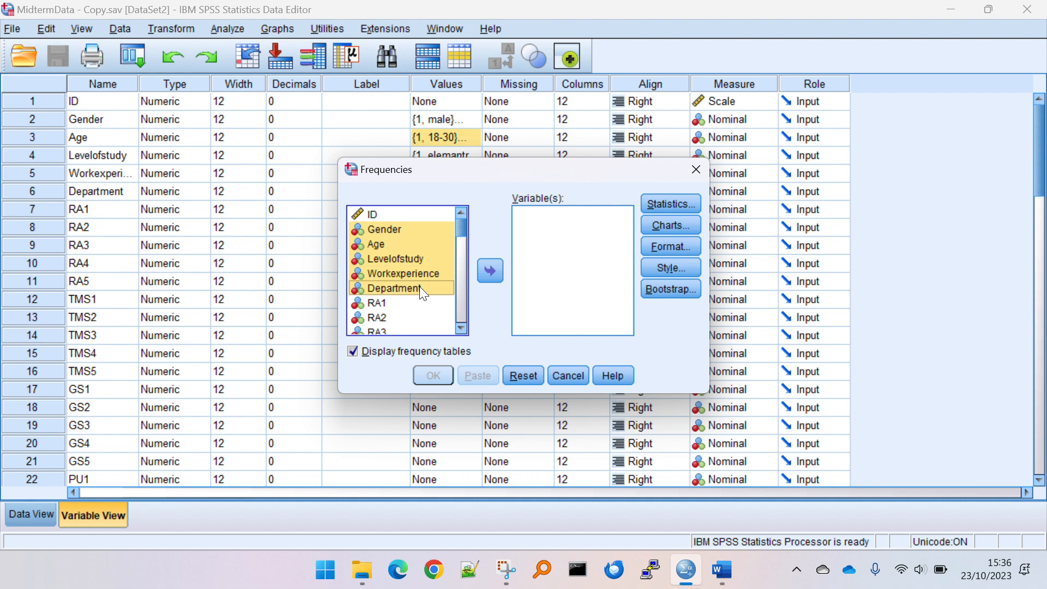
pyautogui.click(490, 267)
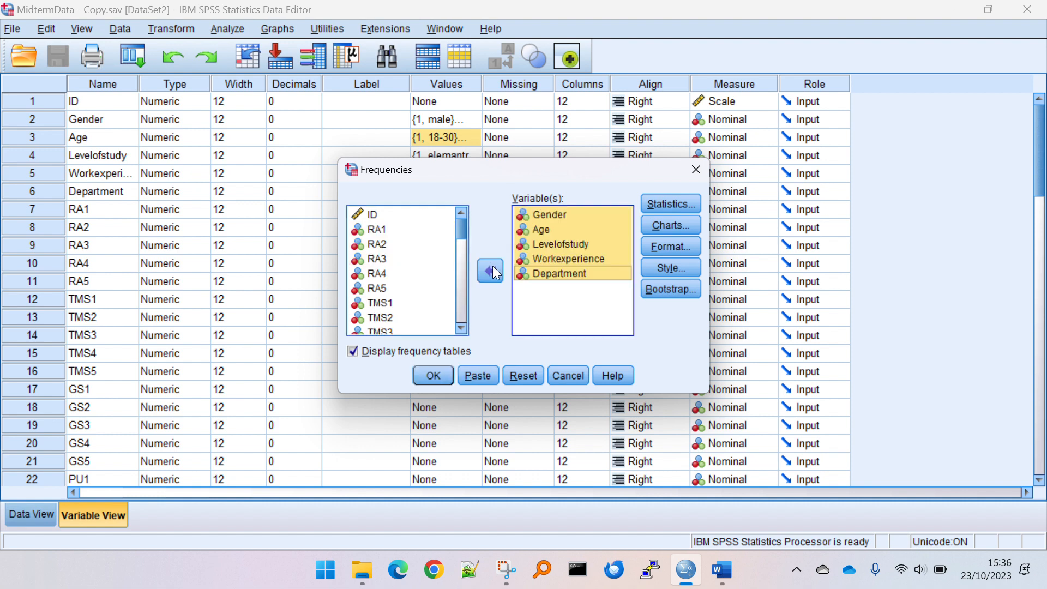
pyautogui.click(685, 202)
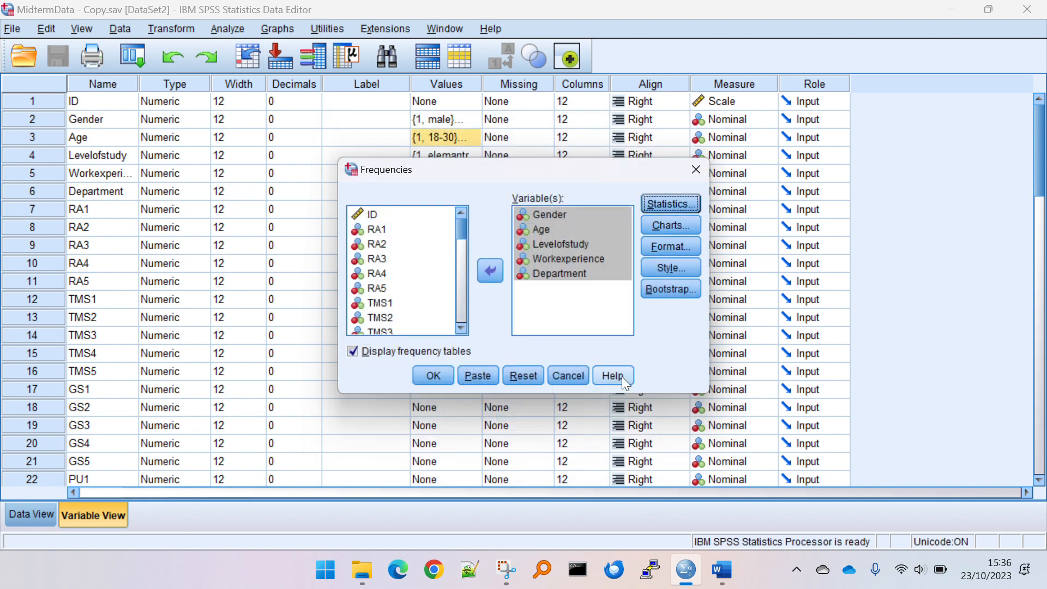
pyautogui.click(696, 170)
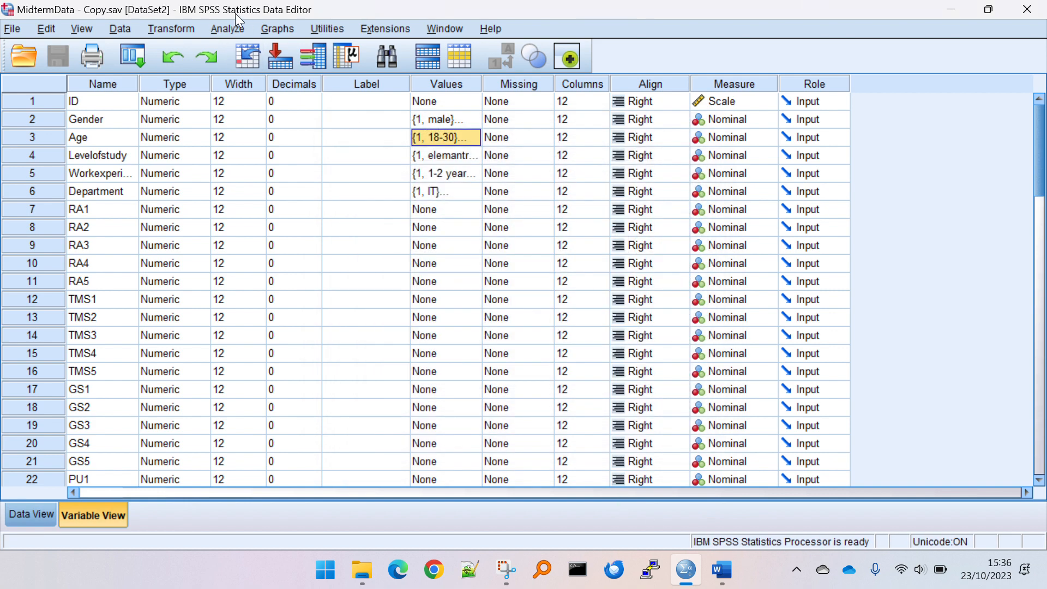
# Start a Frequencies analysis and select the variables Gender, Age, Levelofstudy, Workexperience and Department
pyautogui.click(233, 29)
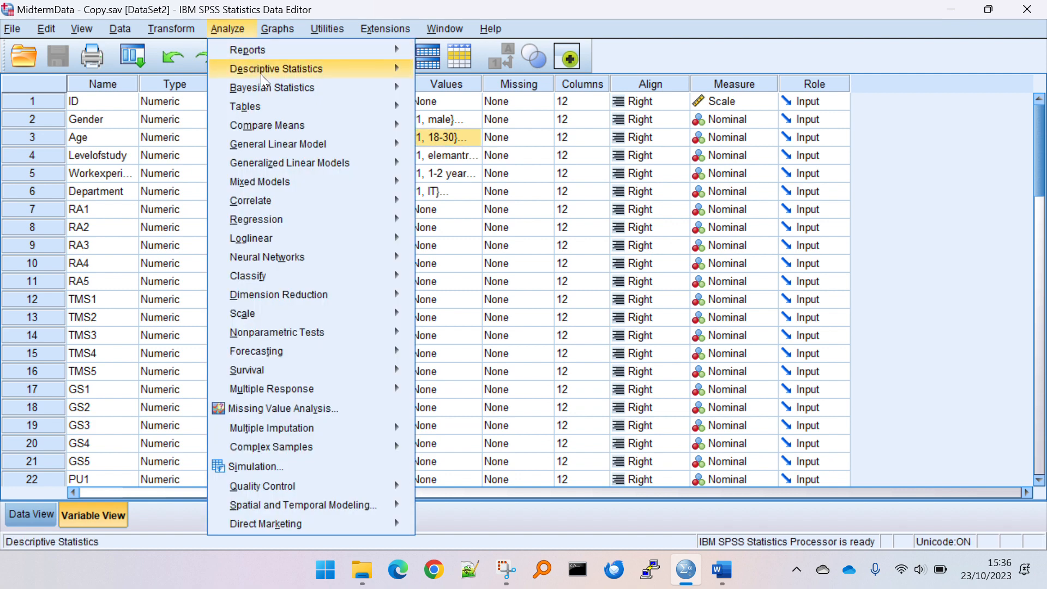
pyautogui.moveTo(262, 75)
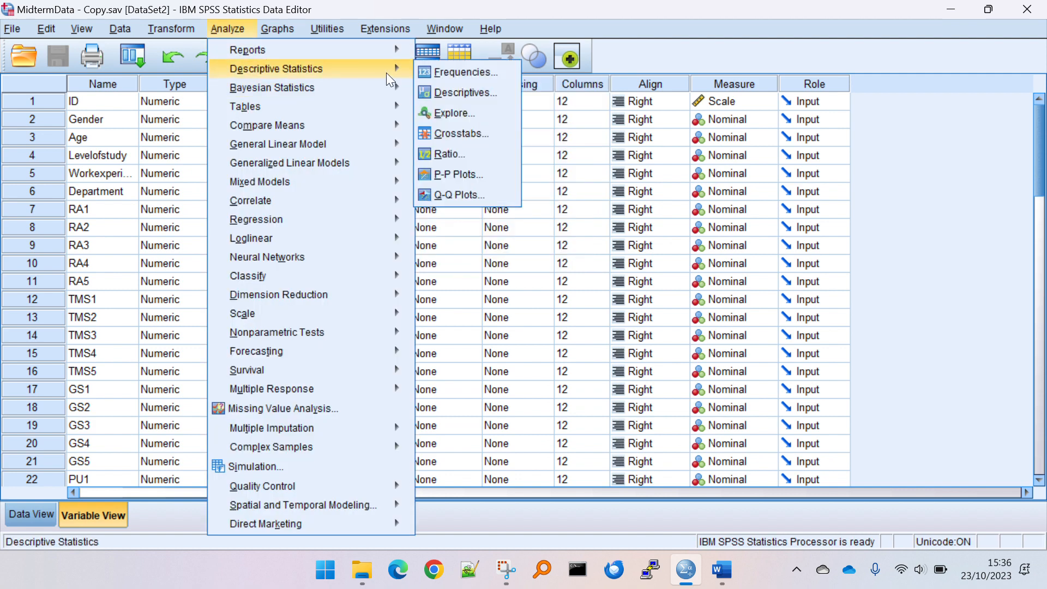
pyautogui.click(466, 73)
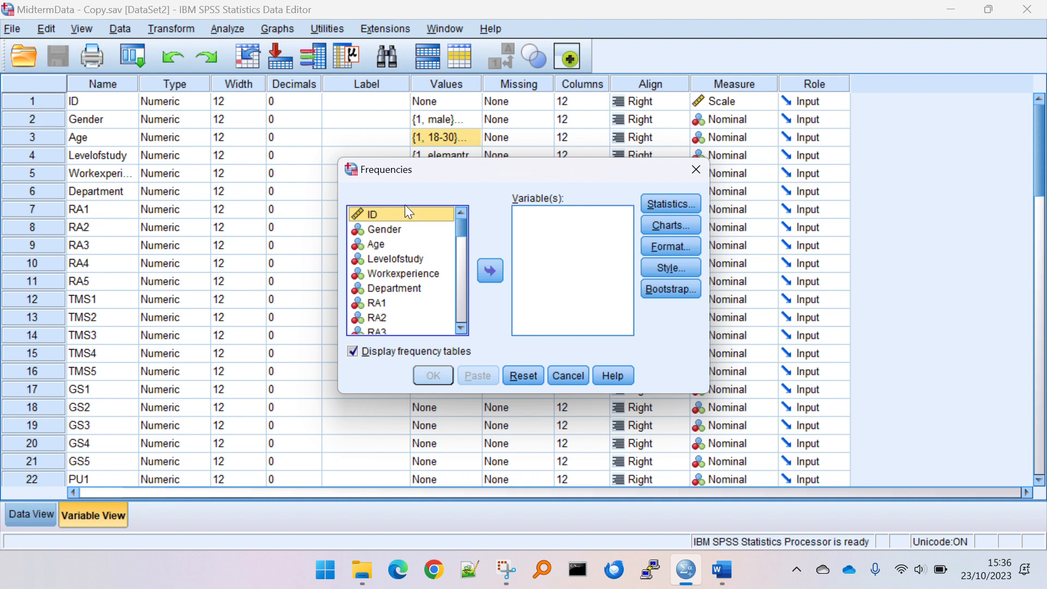
pyautogui.click(414, 235)
pyautogui.click(413, 234)
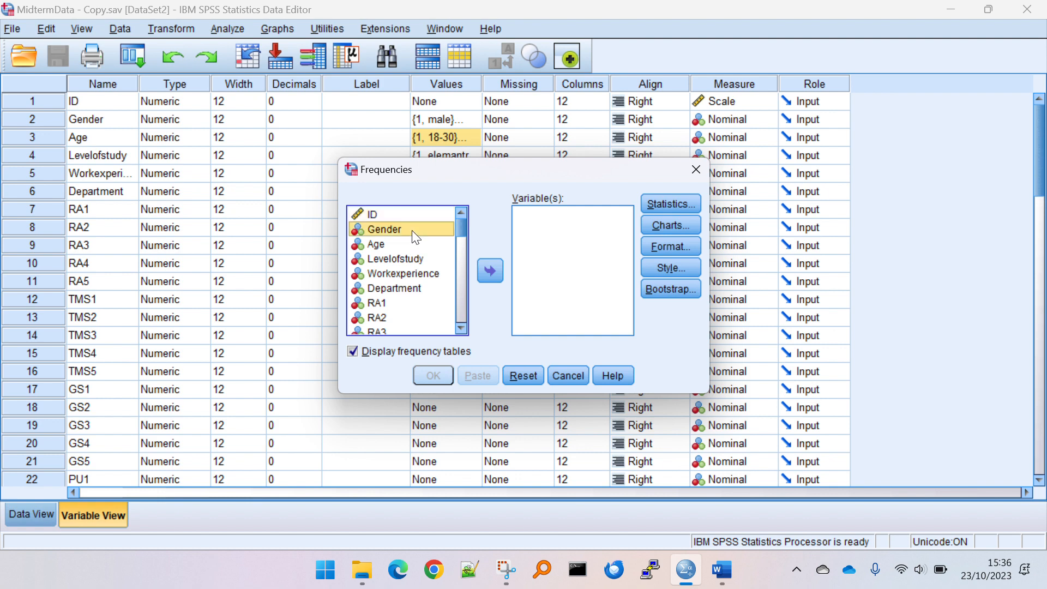
pyautogui.keyDown('shift'); pyautogui.click(403, 289); pyautogui.keyUp('shift')
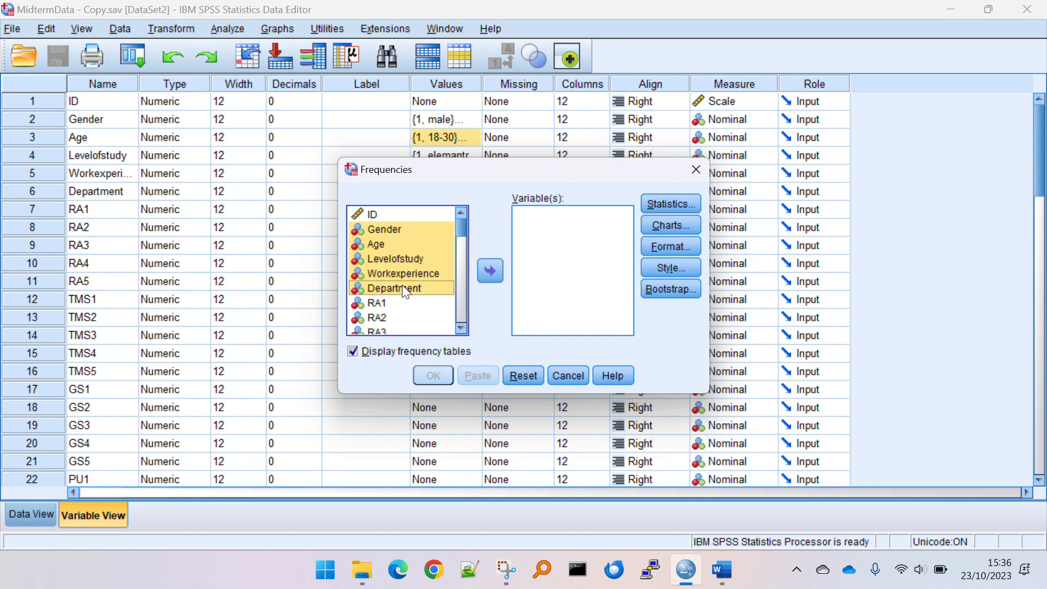
# Switch to the Word document and check which variables the Figure 1 table lists, from Gender down to Department
pyautogui.click(721, 570)
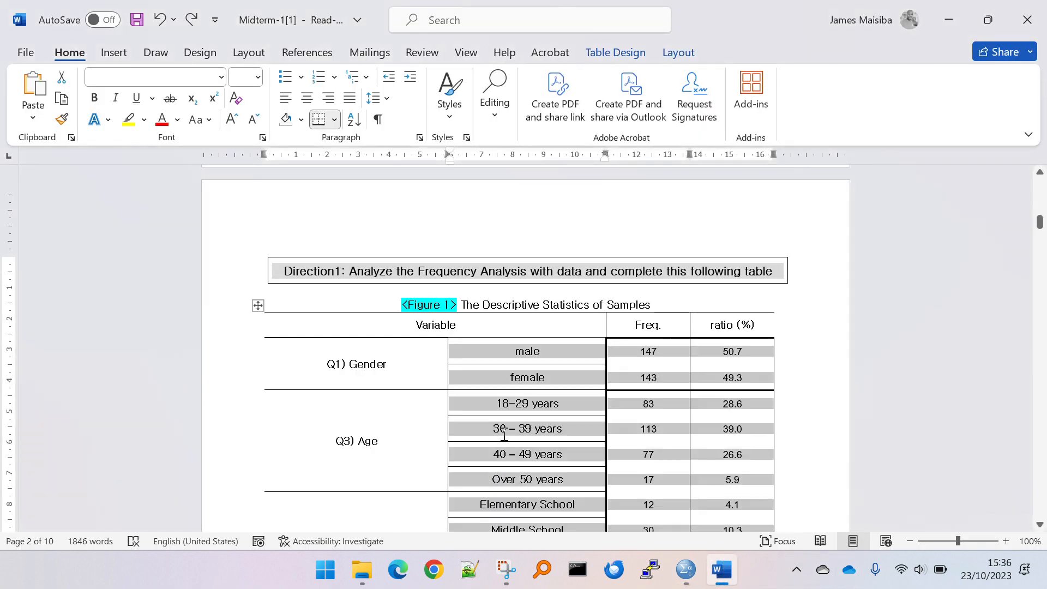
pyautogui.scroll(-5, 355, 445)
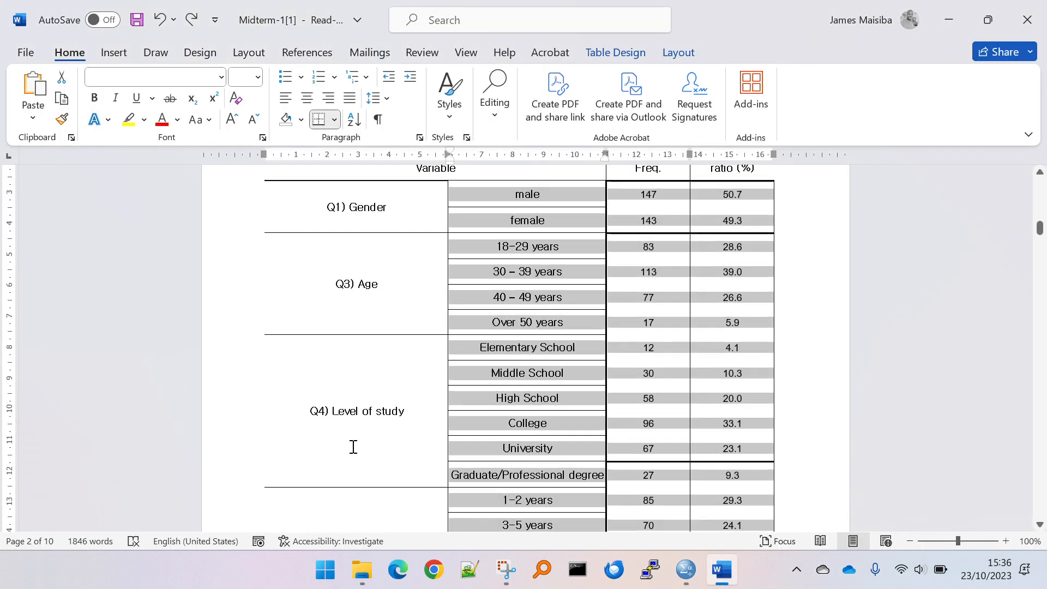
pyautogui.scroll(-6, 354, 446)
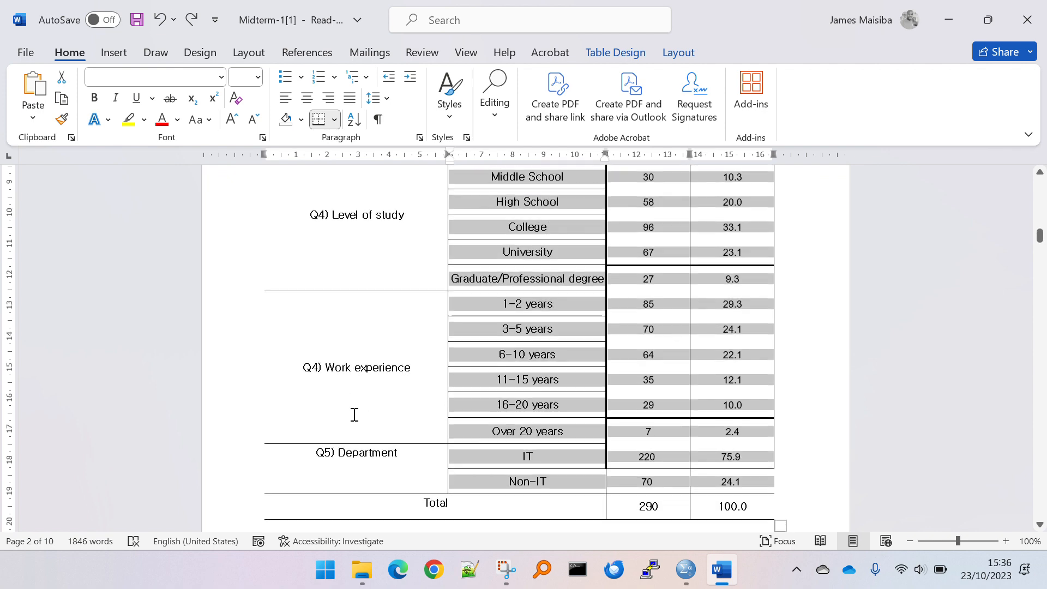
# Return to SPSS, add the five selected variables to the analysis and run Frequencies
pyautogui.hotkey('alt', 'Tab')
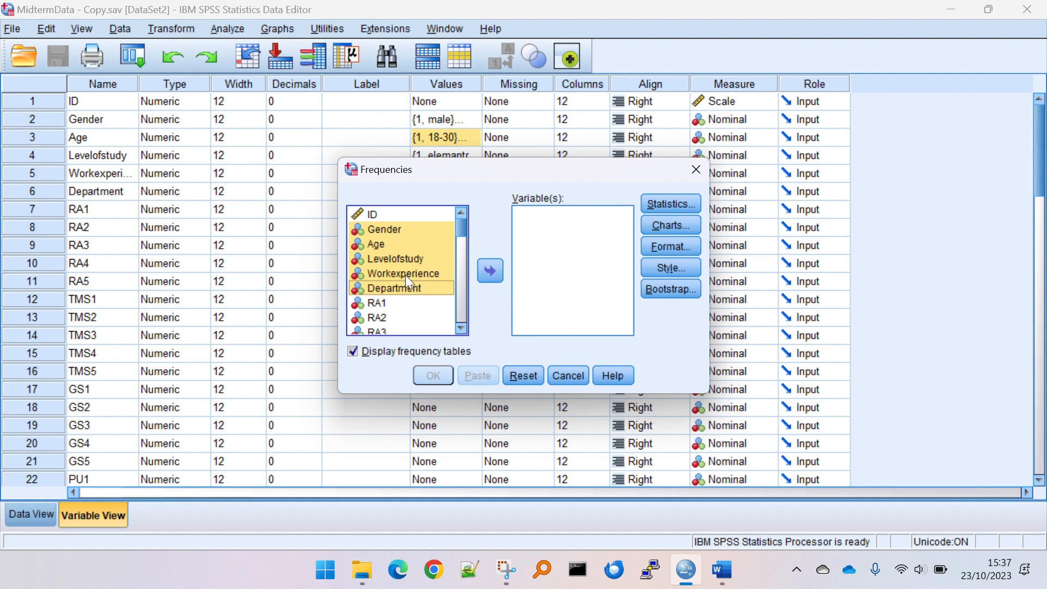
pyautogui.click(490, 271)
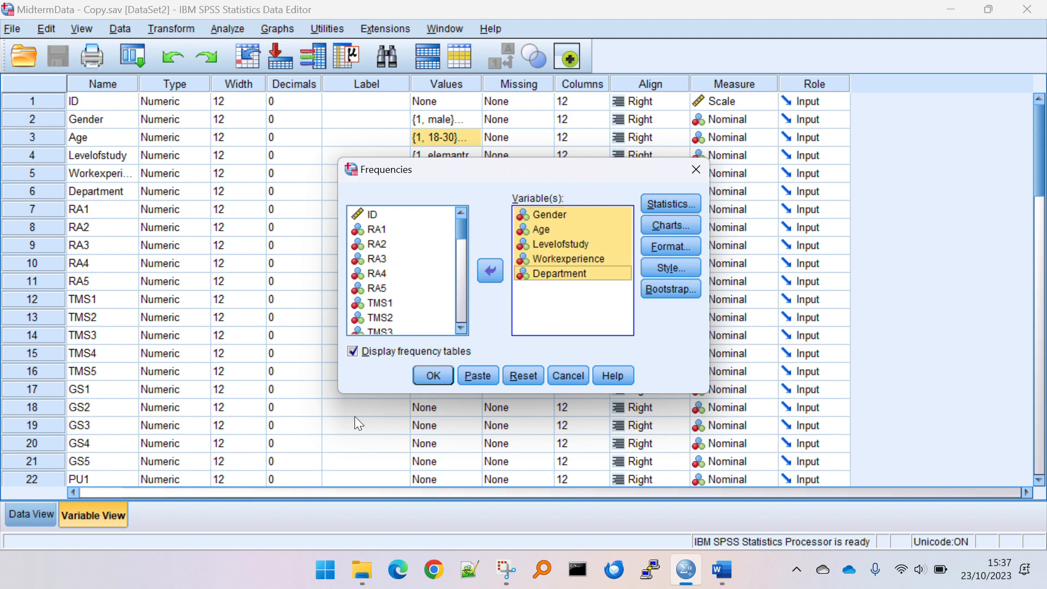
pyautogui.click(434, 376)
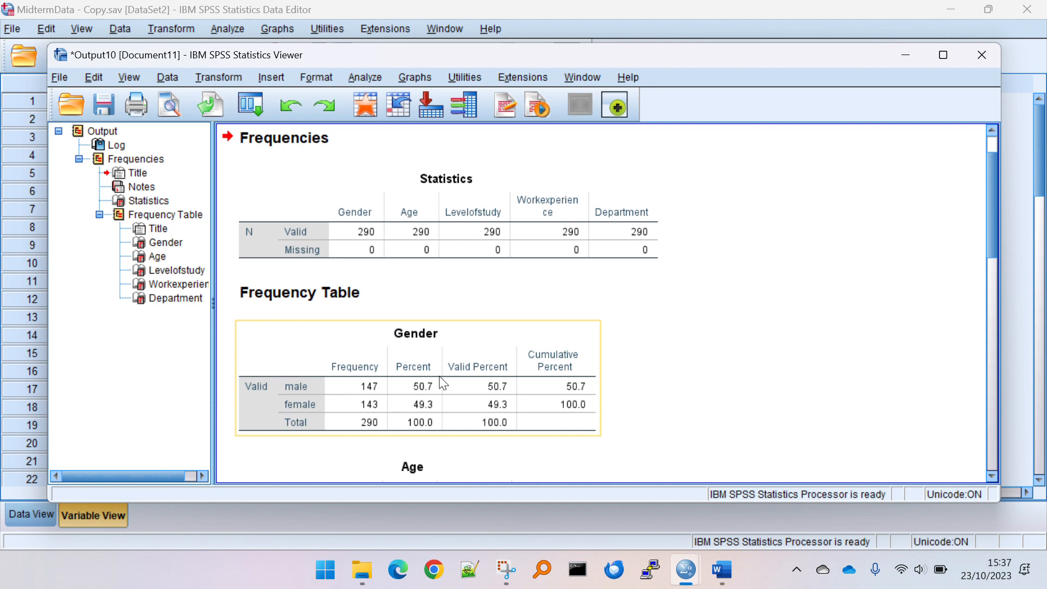
# Activate the Gender frequency table for editing, dismiss the Pivoting Trays, and select the Frequency and Percent cells for male and female
pyautogui.click(420, 339)
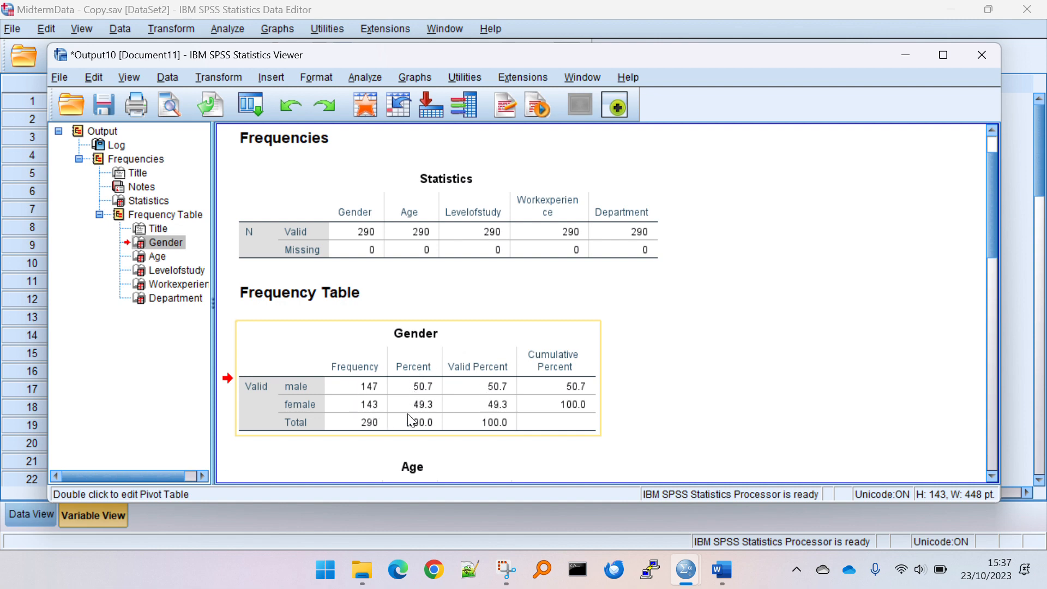
pyautogui.click(355, 386)
pyautogui.doubleClick(388, 397)
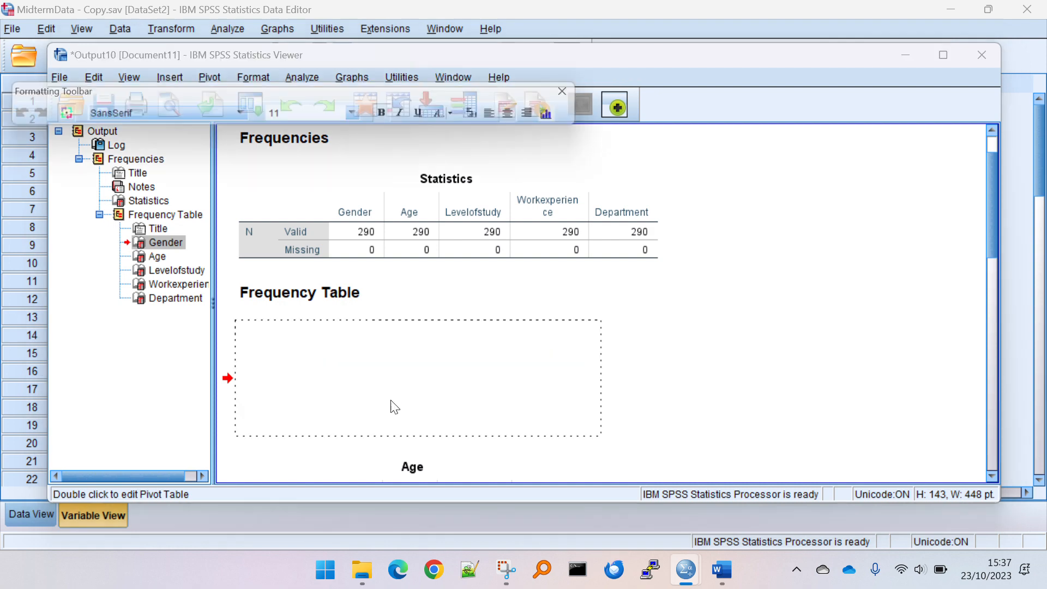
pyautogui.click(679, 157)
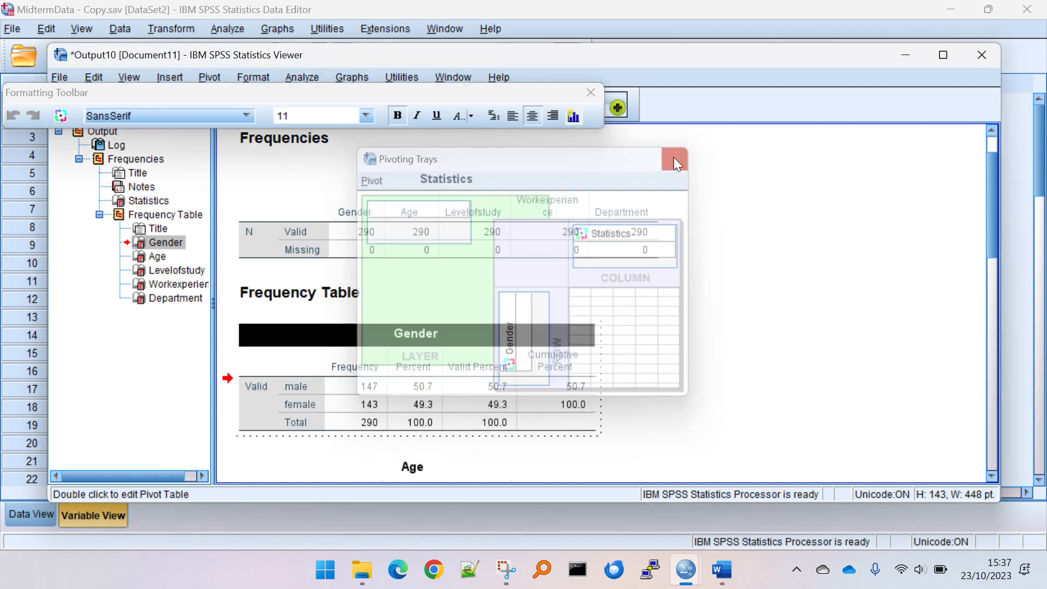
pyautogui.moveTo(345, 380); pyautogui.dragTo(404, 397)
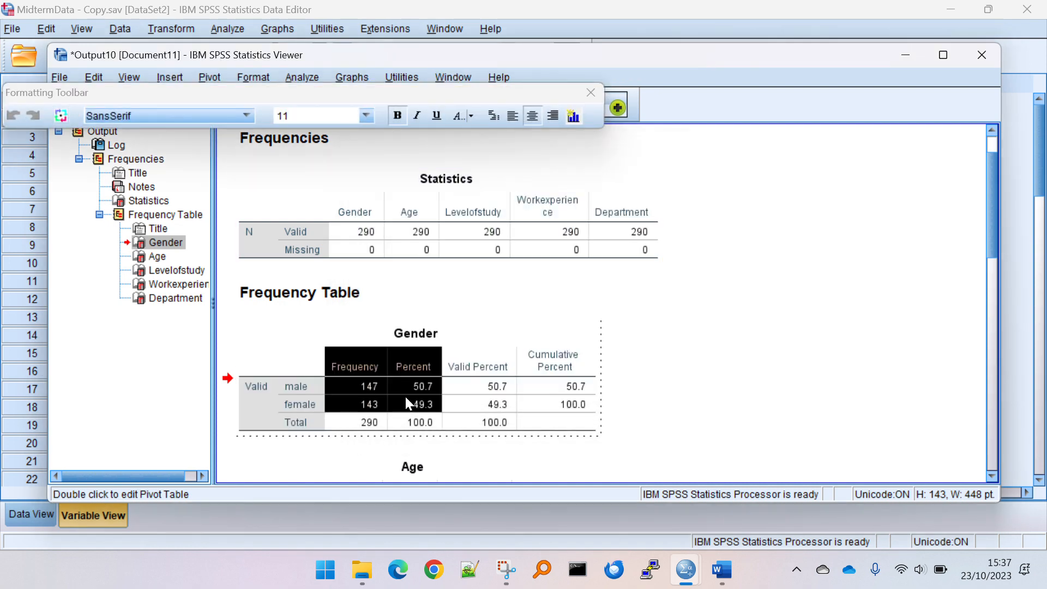
# Compare the Gender frequencies and percentages in the SPSS output with the Freq. and ratio values of Figure 1 in Word
pyautogui.hotkey('alt', 'Tab')
pyautogui.hotkey('alt', 'Tab')
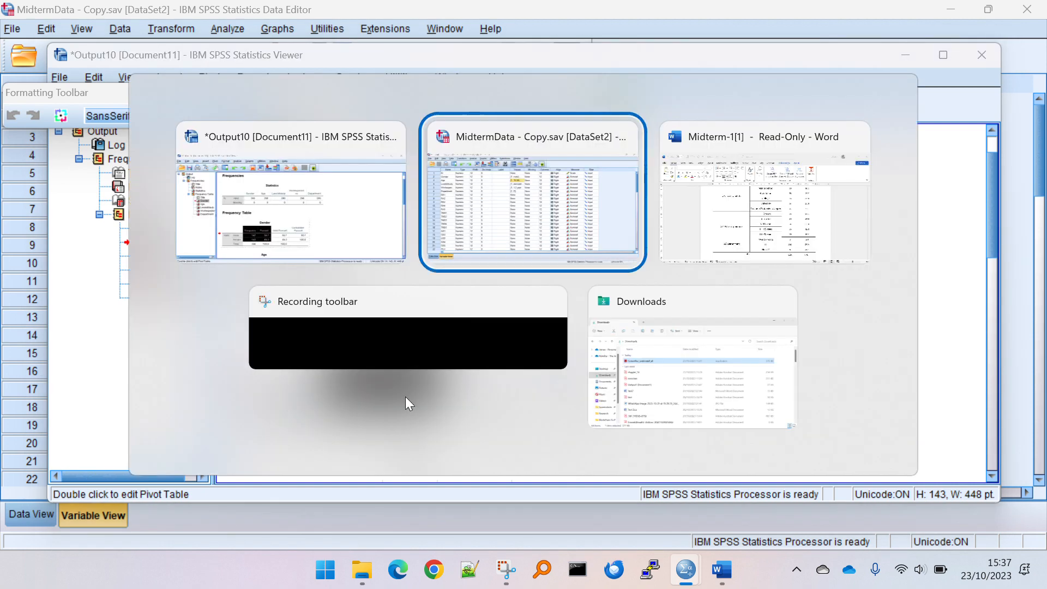
pyautogui.scroll(8, 742, 299)
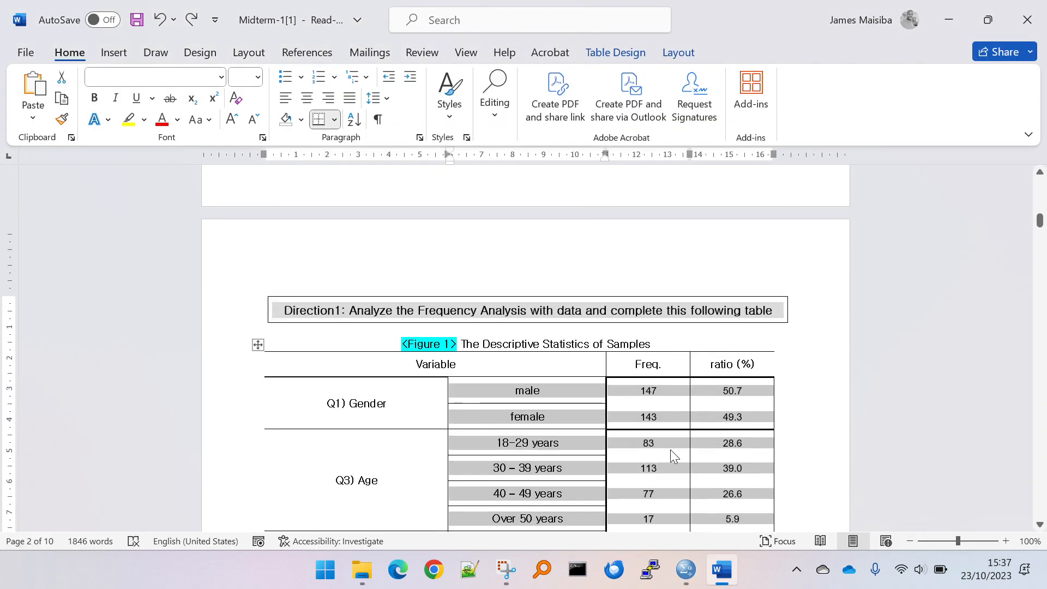
pyautogui.click(643, 394)
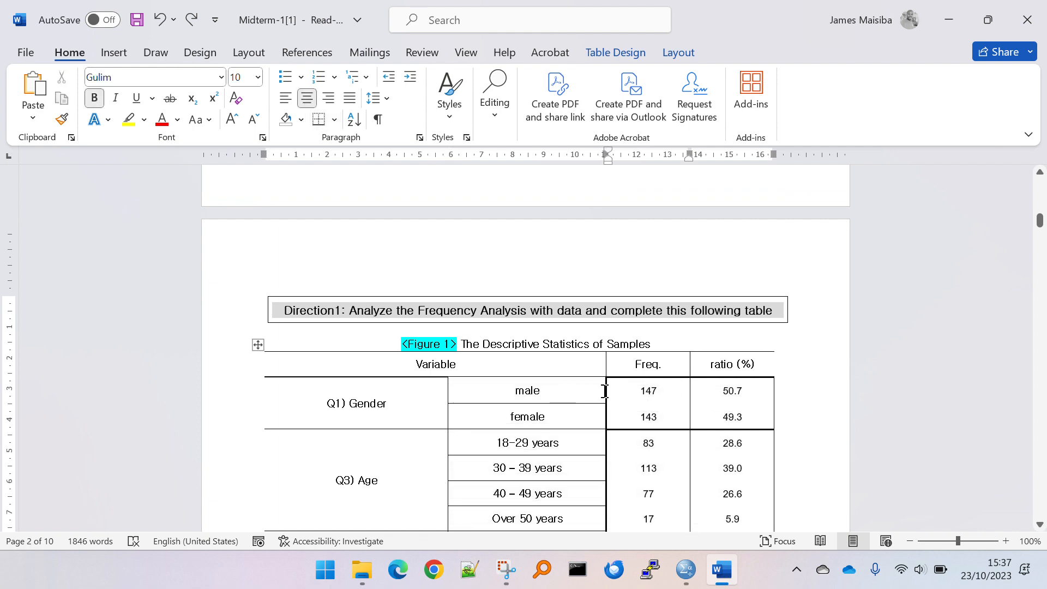
pyautogui.hotkey('alt', 'Tab')
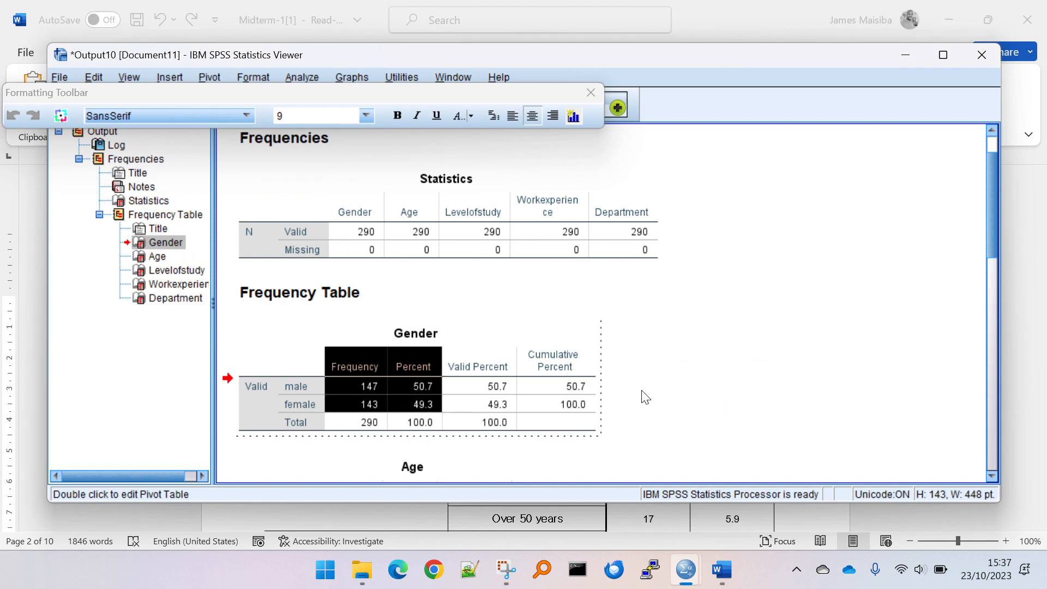
pyautogui.hotkey('alt', 'Tab')
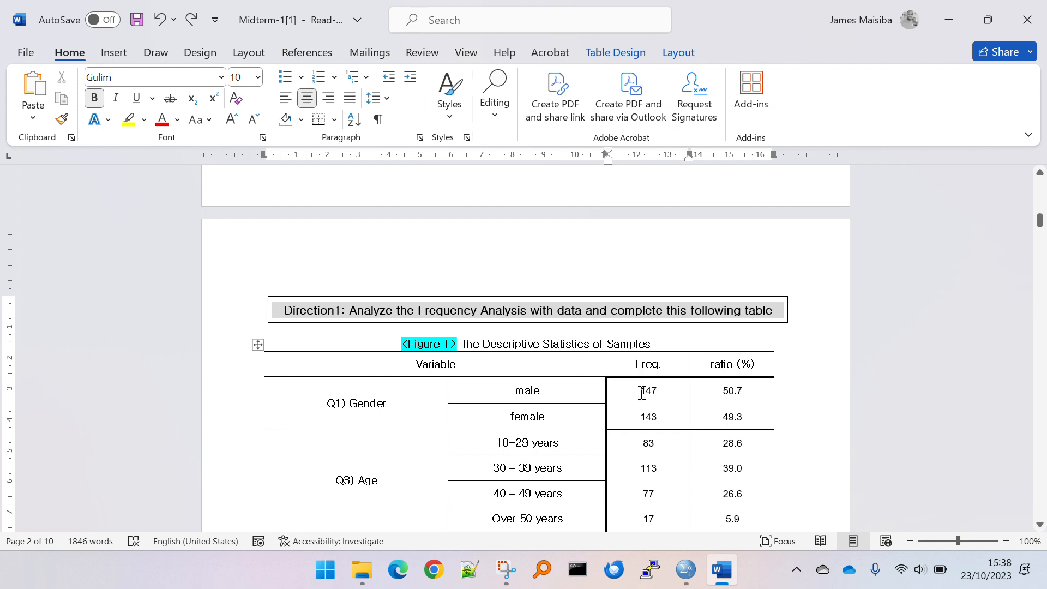
pyautogui.hotkey('alt', 'Tab')
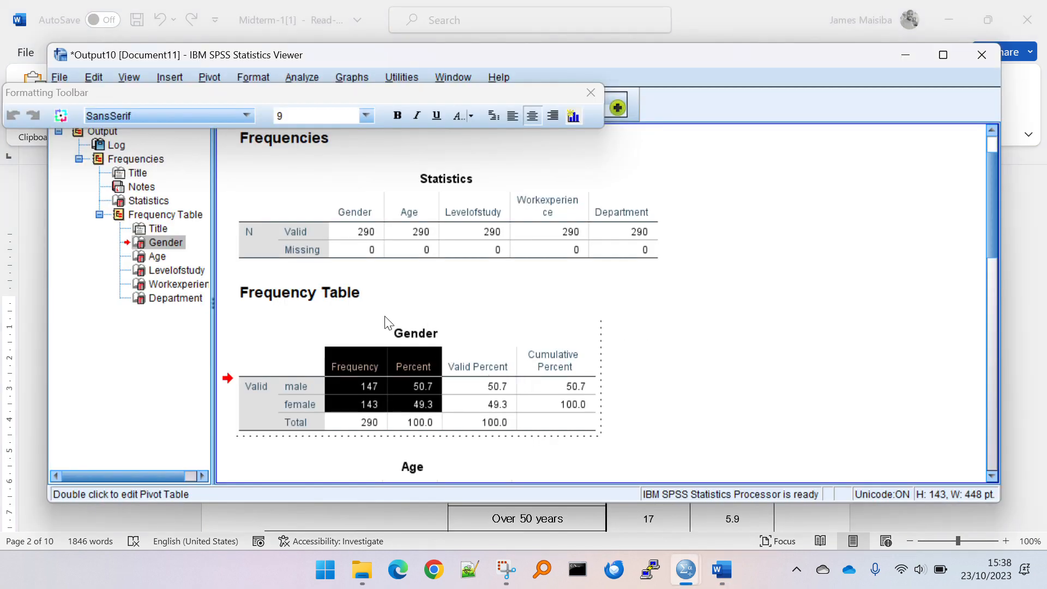
pyautogui.hotkey('alt', 'Tab')
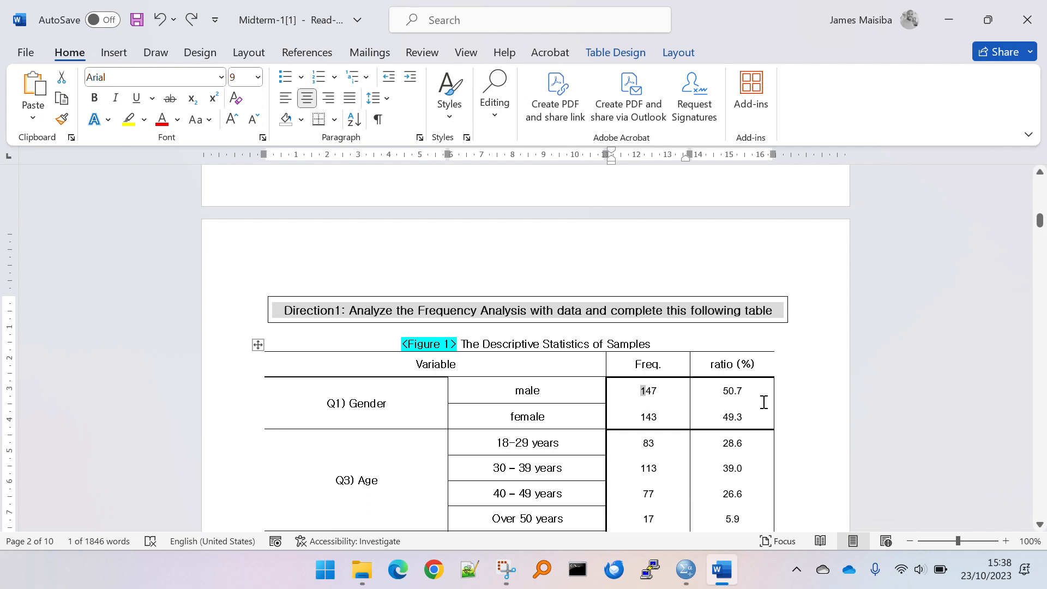
# Switch to the SPSS output, activate the Levelofstudy table and copy its Frequency and Percent cells from elementary school to Graduate/Professional degree
pyautogui.hotkey('alt', 'Tab')
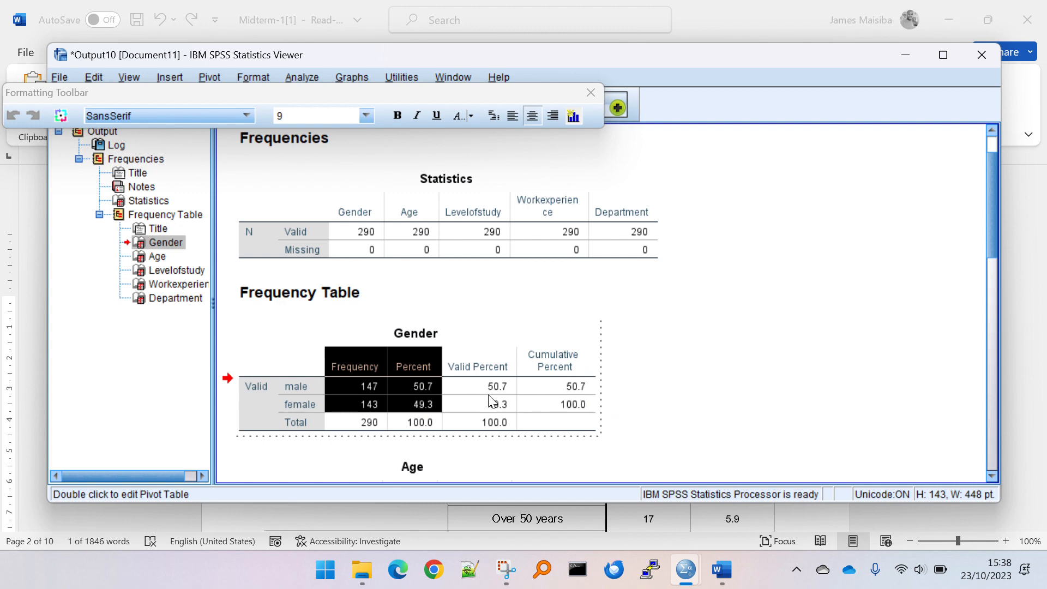
pyautogui.scroll(-3, 488, 397)
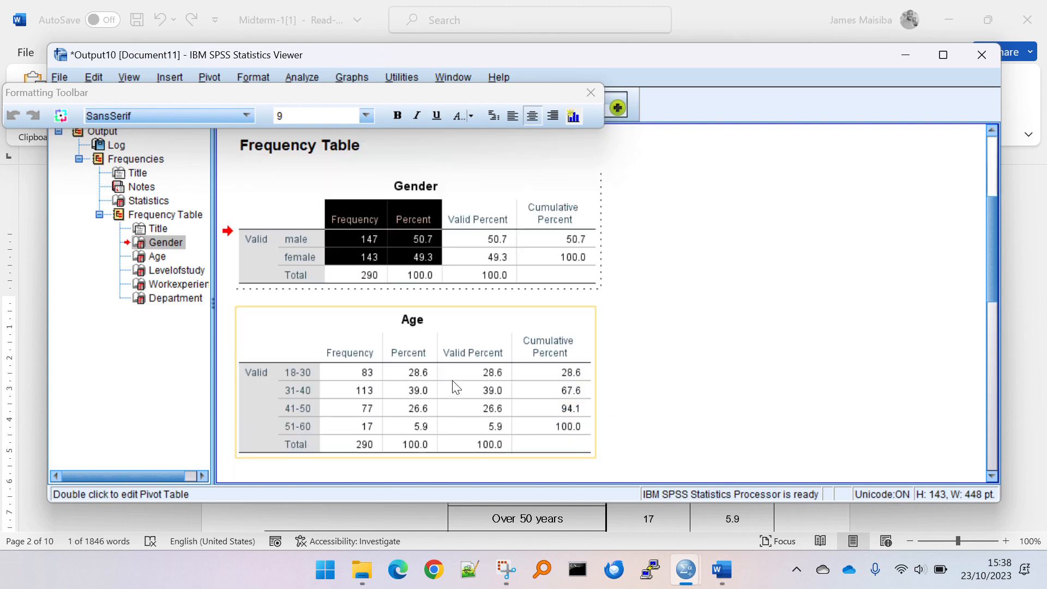
pyautogui.scroll(-2, 452, 382)
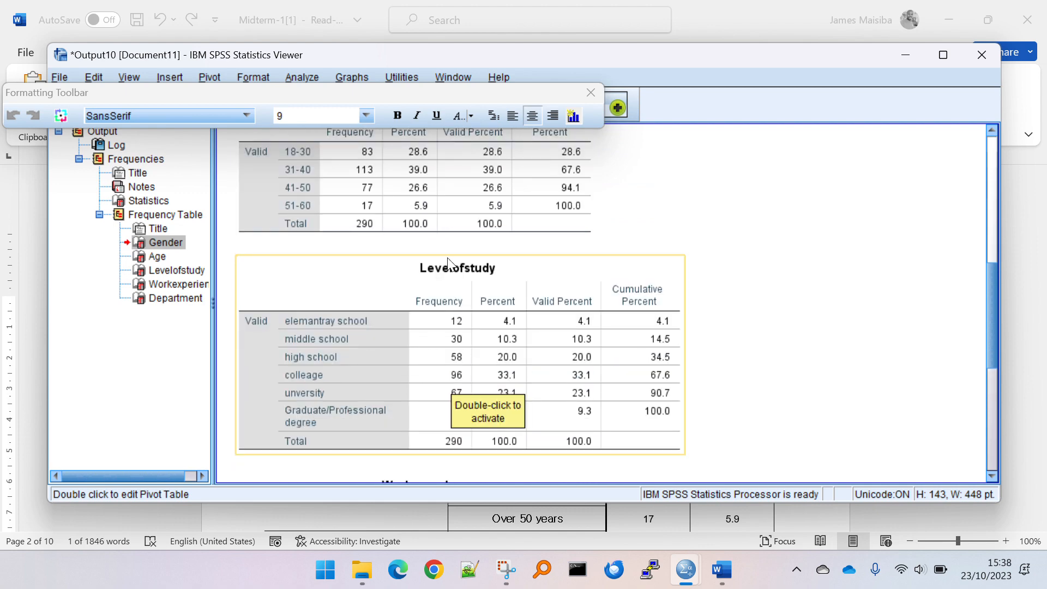
pyautogui.scroll(-1, 476, 275)
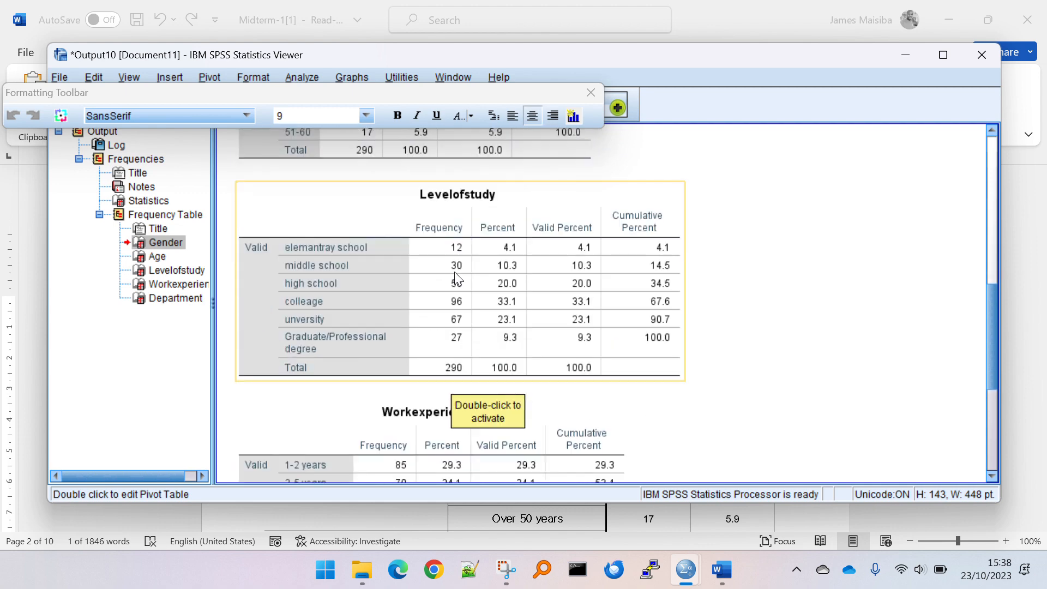
pyautogui.click(472, 273)
pyautogui.doubleClick(417, 224)
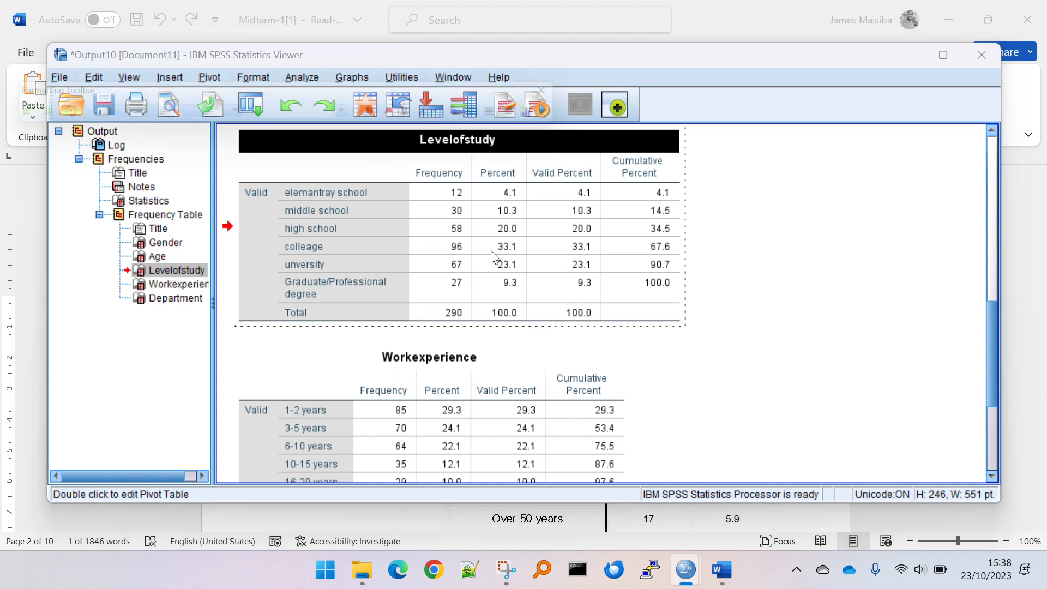
pyautogui.click(416, 195)
pyautogui.moveTo(416, 195); pyautogui.dragTo(489, 295)
pyautogui.hotkey('ctrl', 'c')
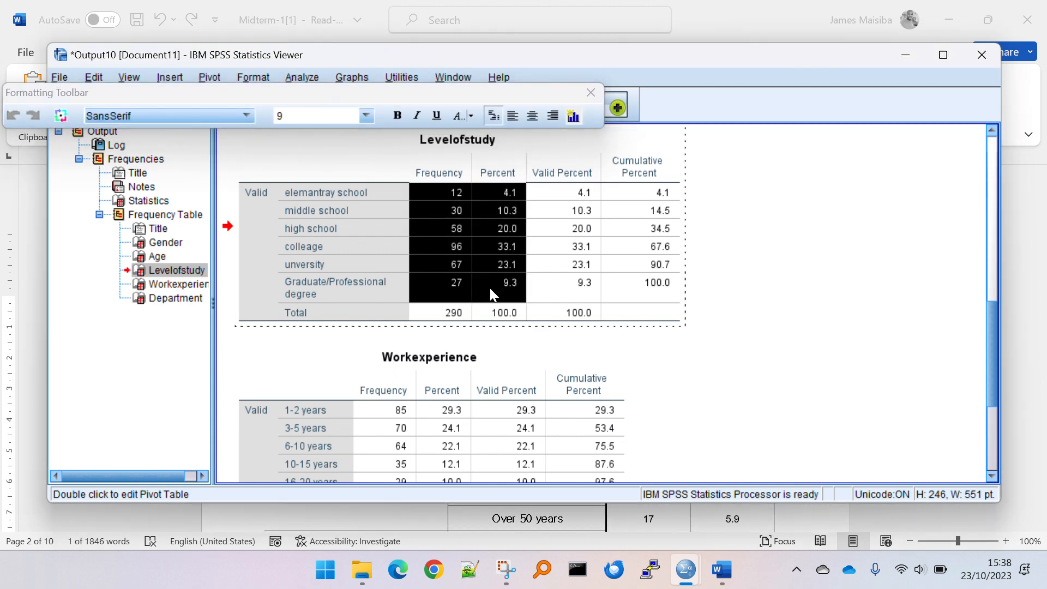
# Try to paste the copied values directly over the Level of study Freq. and ratio cells of Figure 1 in Word, and undo it
pyautogui.hotkey('alt', 'Tab')
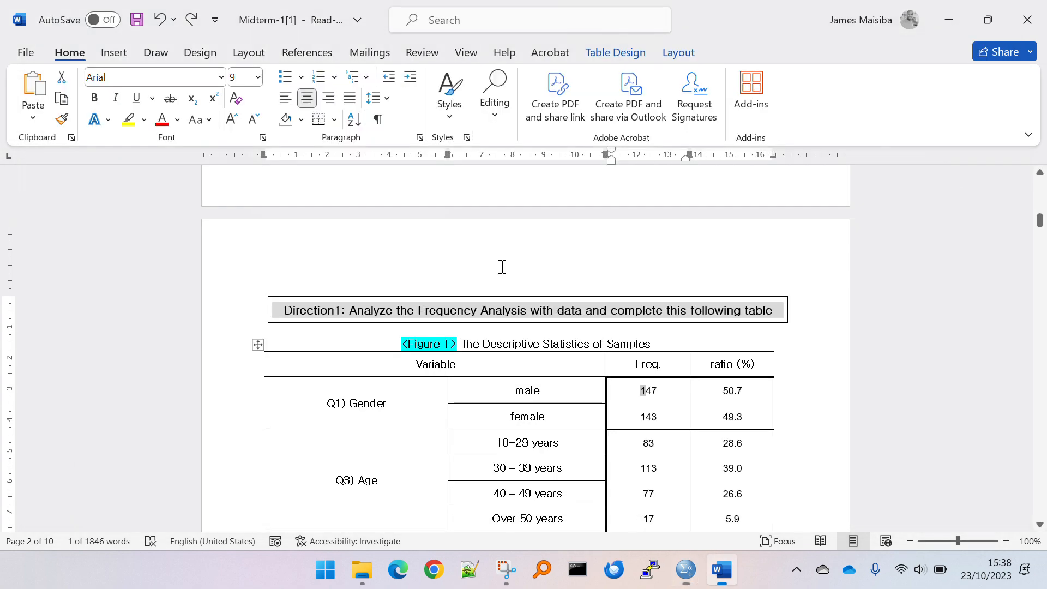
pyautogui.hotkey('alt', 'Tab')
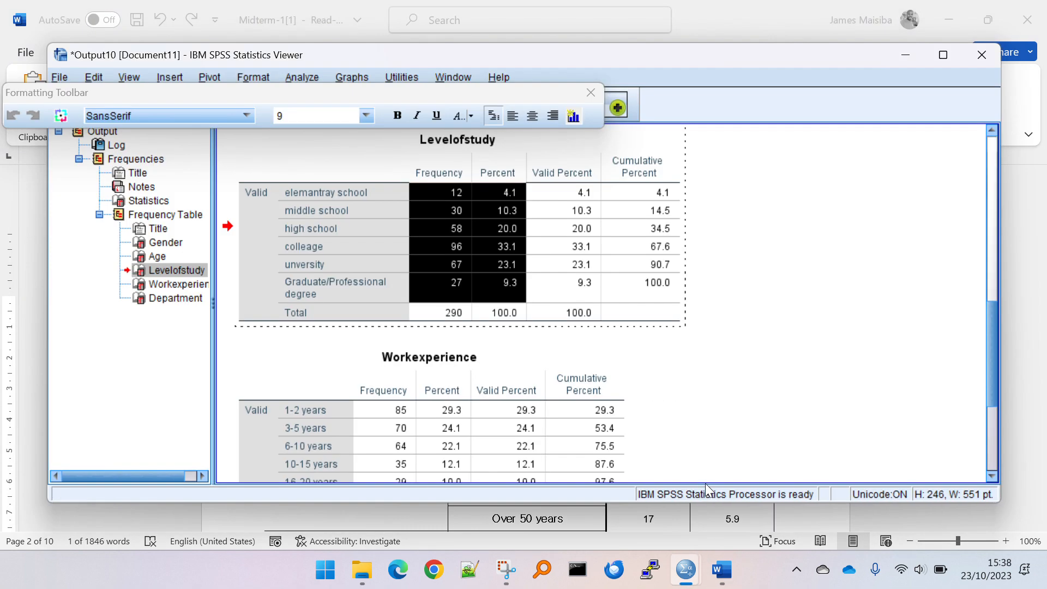
pyautogui.hotkey('alt', 'Tab')
pyautogui.scroll(-4, 692, 443)
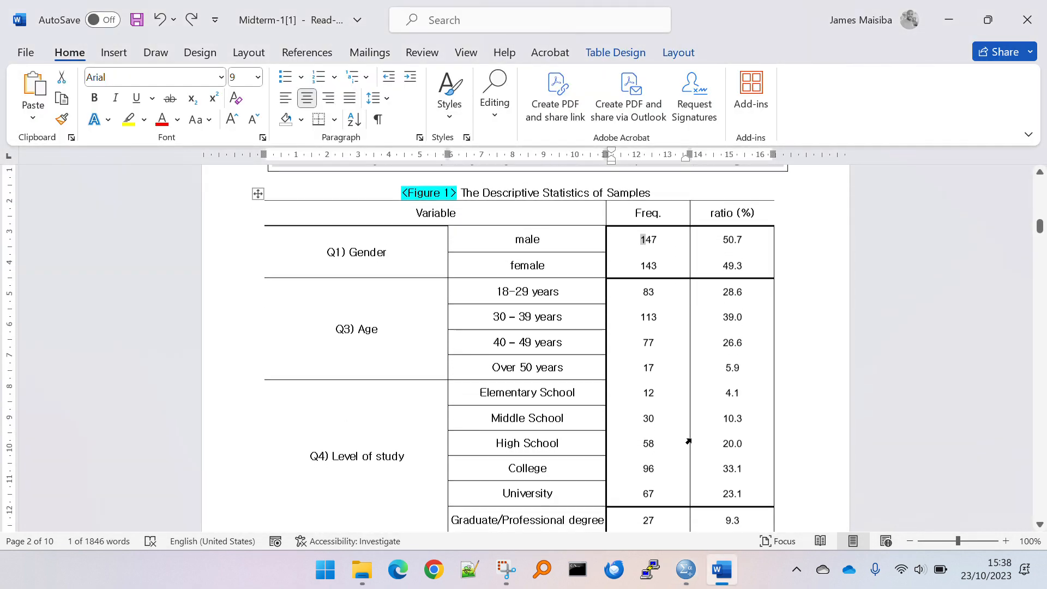
pyautogui.moveTo(659, 384); pyautogui.dragTo(717, 518)
pyautogui.hotkey('ctrl', 'v')
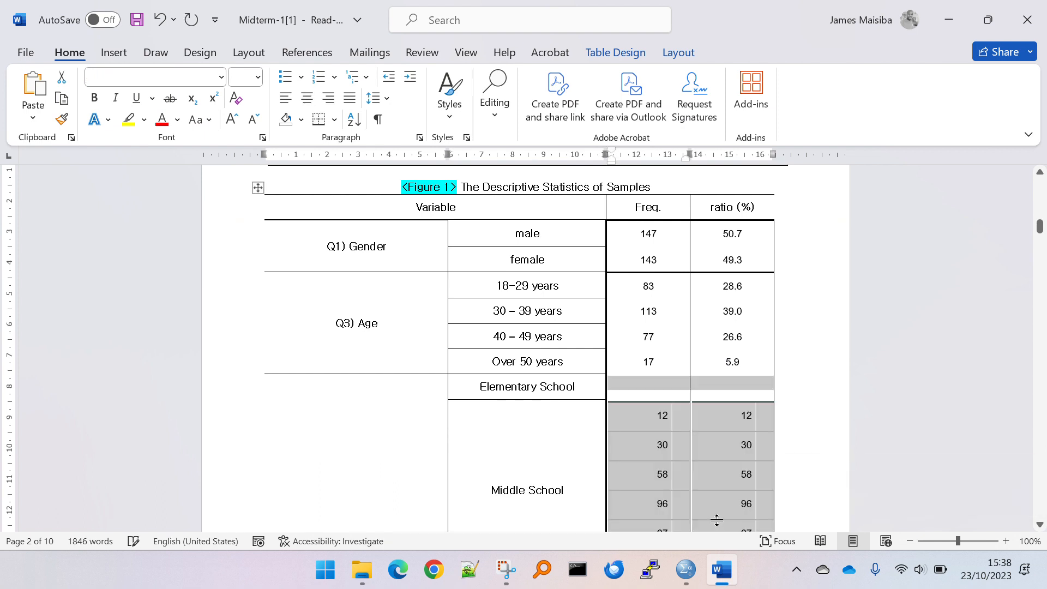
pyautogui.scroll(-4, 706, 489)
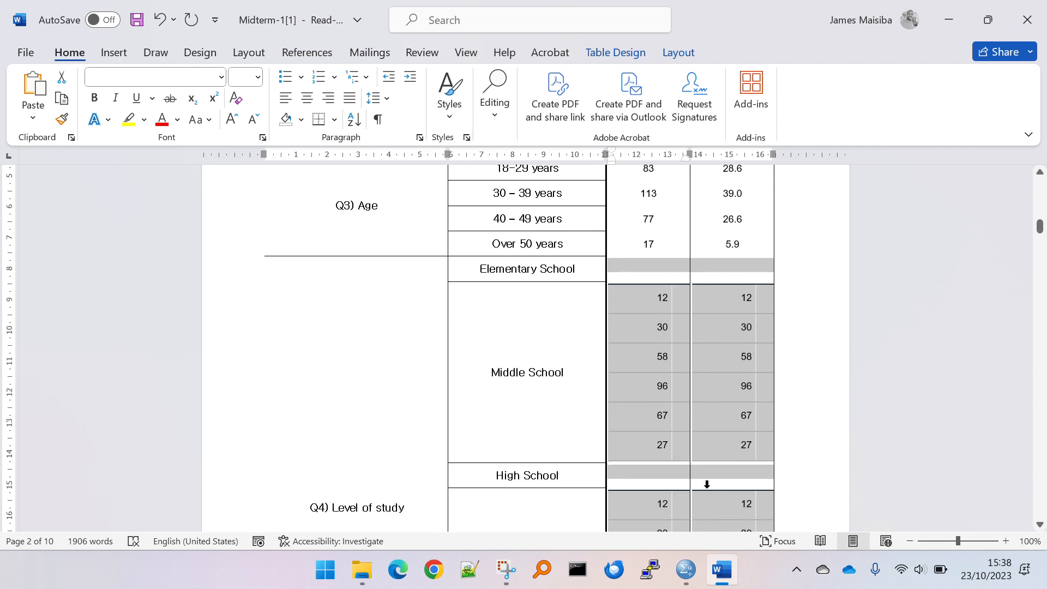
pyautogui.hotkey('ctrl', 'z')
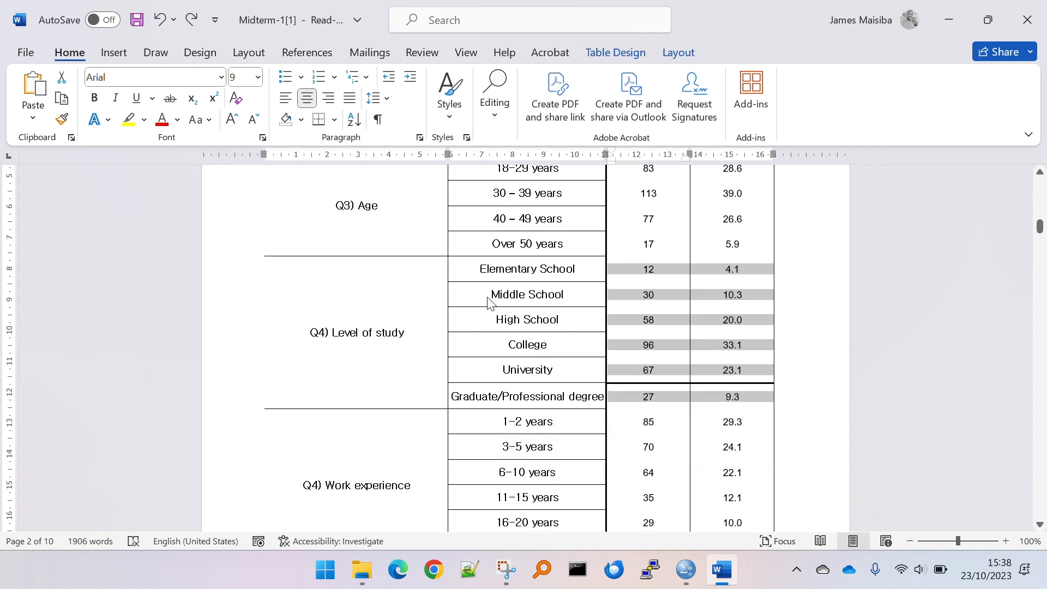
pyautogui.click(489, 297)
pyautogui.scroll(-1, 527, 324)
pyautogui.scroll(2, 527, 324)
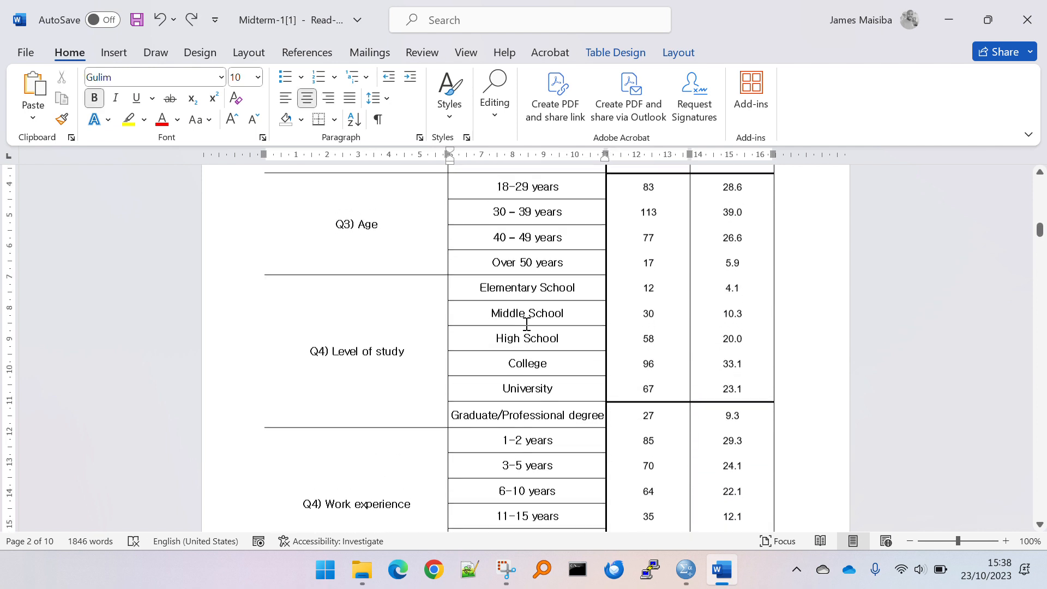
pyautogui.scroll(2, 527, 324)
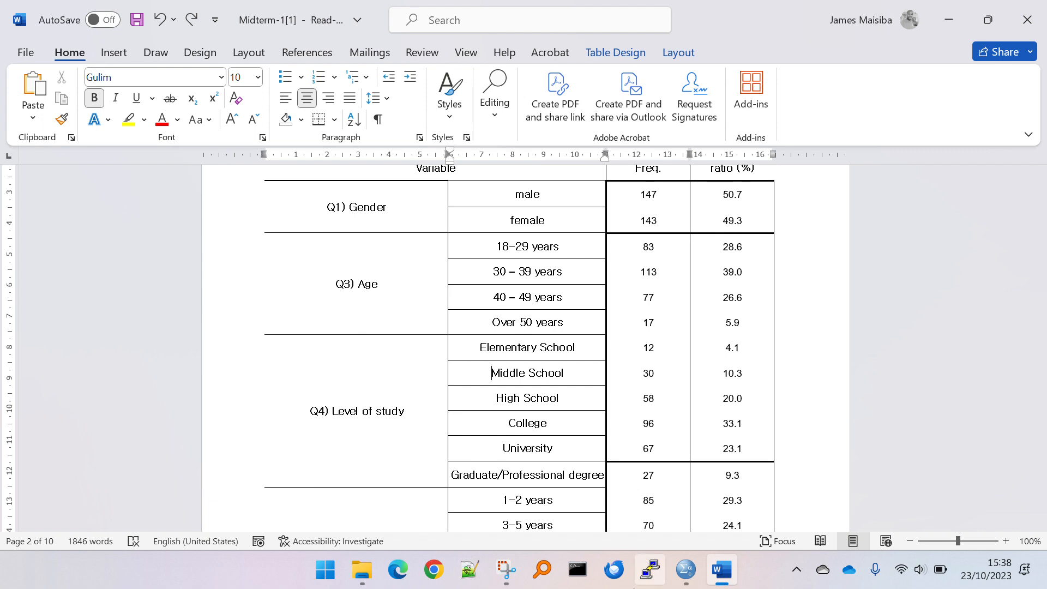
# Open Excel with a blank workbook and paste the copied level-of-study values starting at cell A1
pyautogui.press('super')
pyautogui.write('excel')
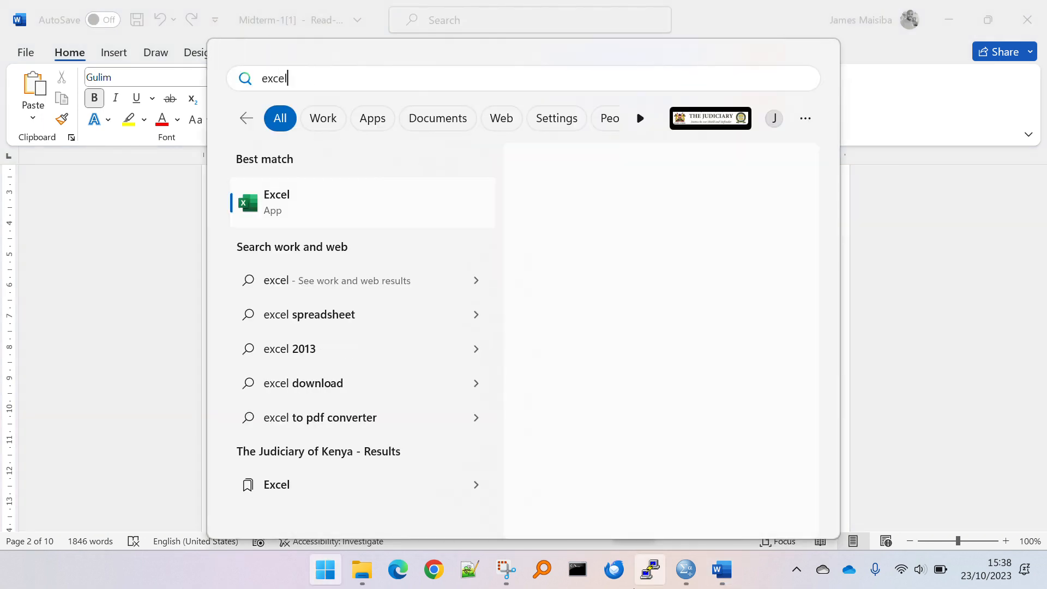
pyautogui.press('Return')
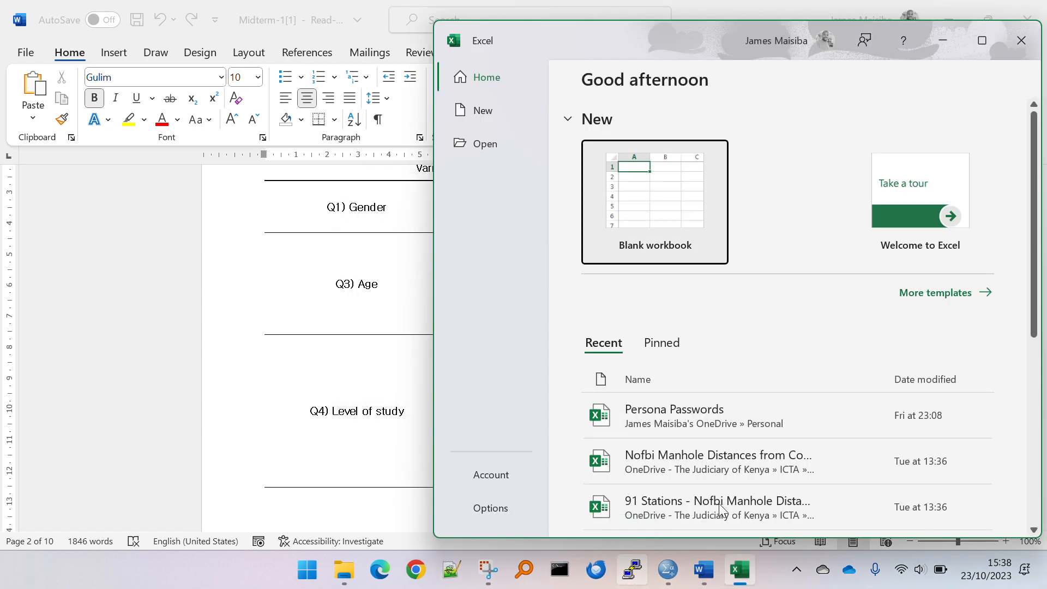
pyautogui.click(687, 213)
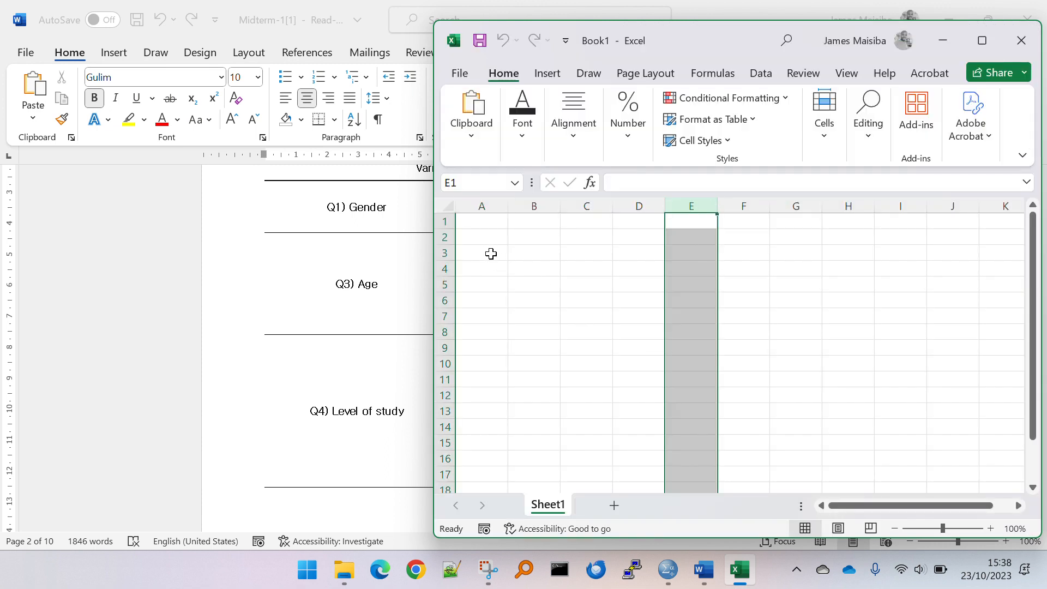
pyautogui.click(494, 221)
pyautogui.hotkey('ctrl', 'v')
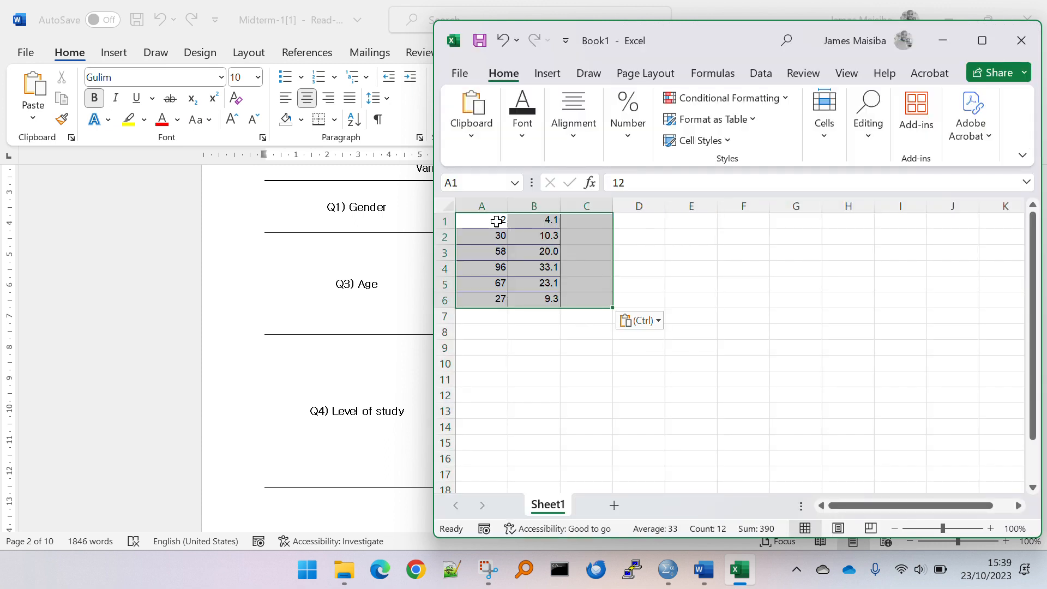
# Copy cells A1:B6 and paste them over the Level of study Freq. and ratio cells of Figure 1 in Word
pyautogui.click(555, 282)
pyautogui.moveTo(497, 216); pyautogui.dragTo(547, 300)
pyautogui.hotkey('ctrl', 'c')
pyautogui.click(389, 292)
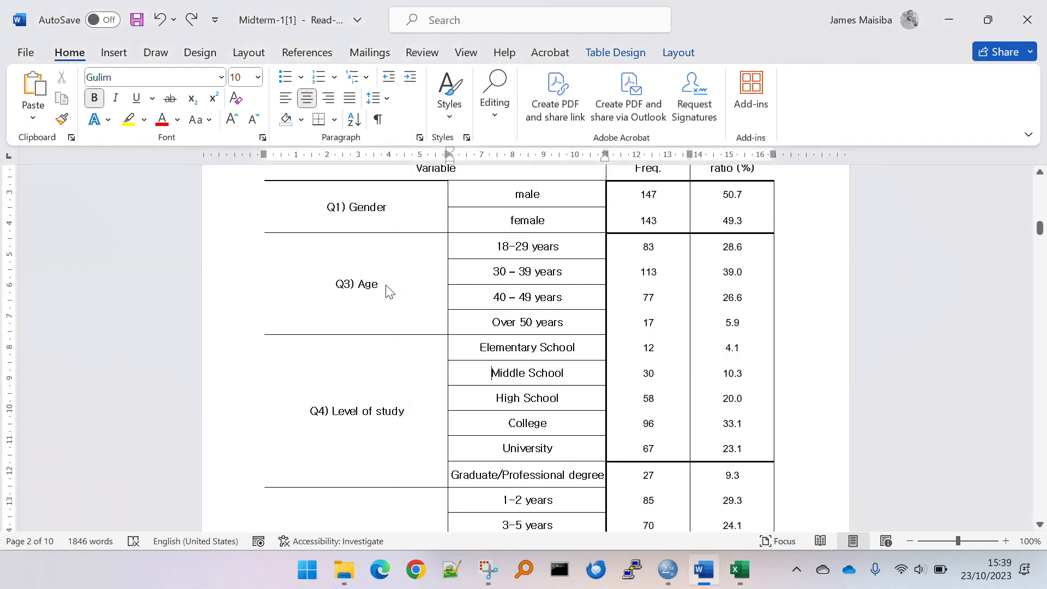
pyautogui.moveTo(664, 356); pyautogui.dragTo(724, 468)
pyautogui.hotkey('ctrl', 'v')
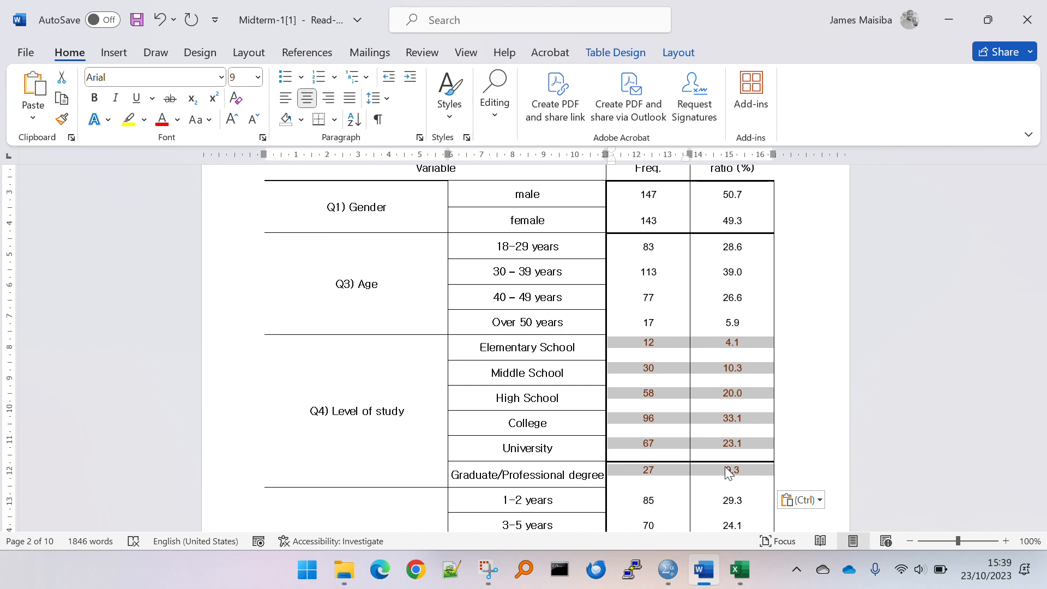
# Return to the SPSS output and copy the entire Gender frequency table
pyautogui.hotkey('alt', 'Tab')
pyautogui.hotkey('alt', 'Tab')
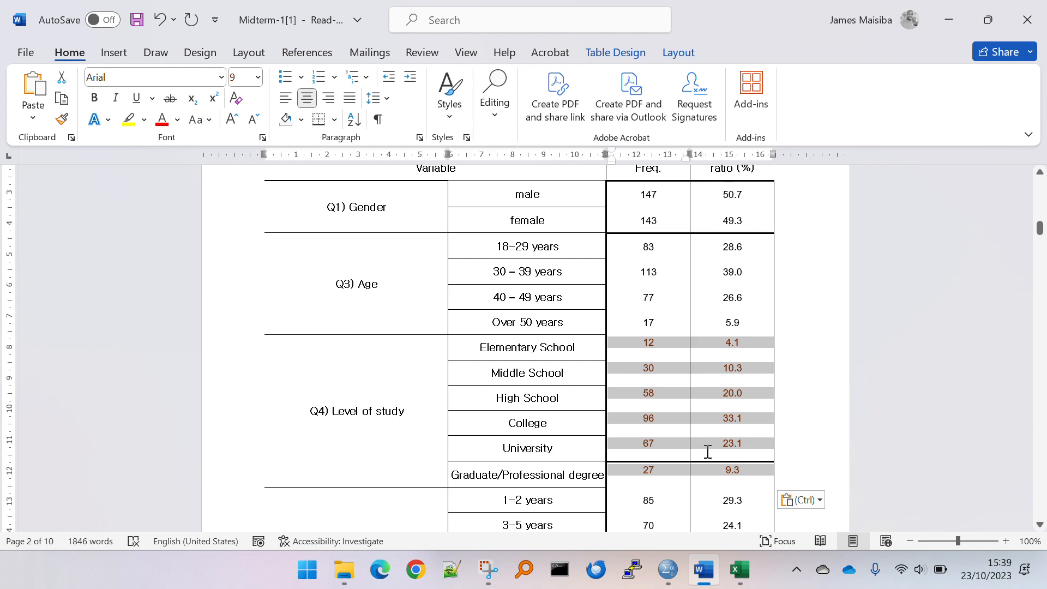
pyautogui.hotkey('alt', 'Tab')
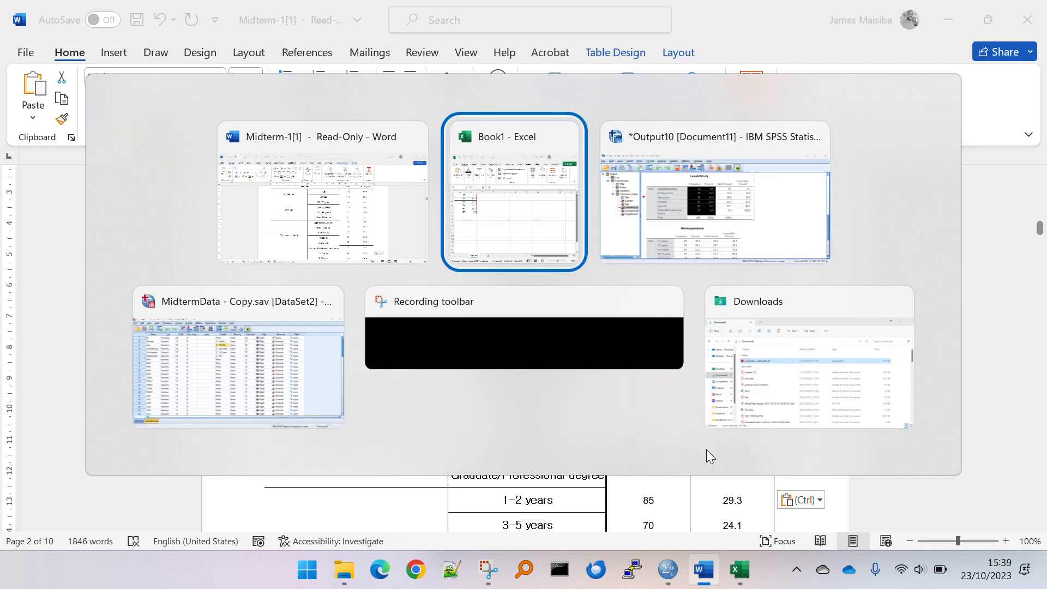
pyautogui.click(636, 204)
pyautogui.click(782, 319)
pyautogui.scroll(2, 782, 319)
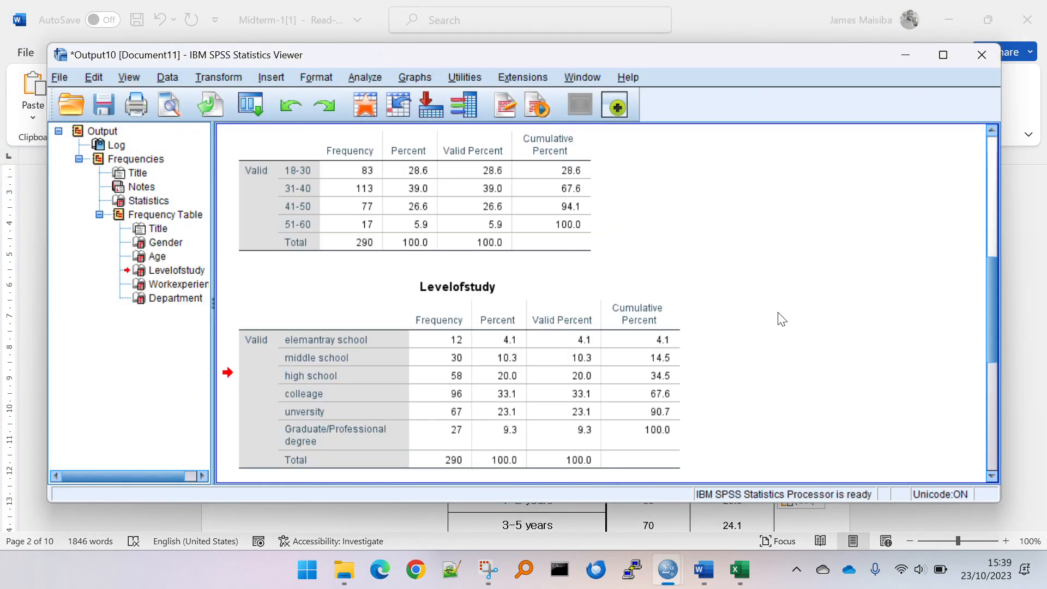
pyautogui.scroll(3, 782, 319)
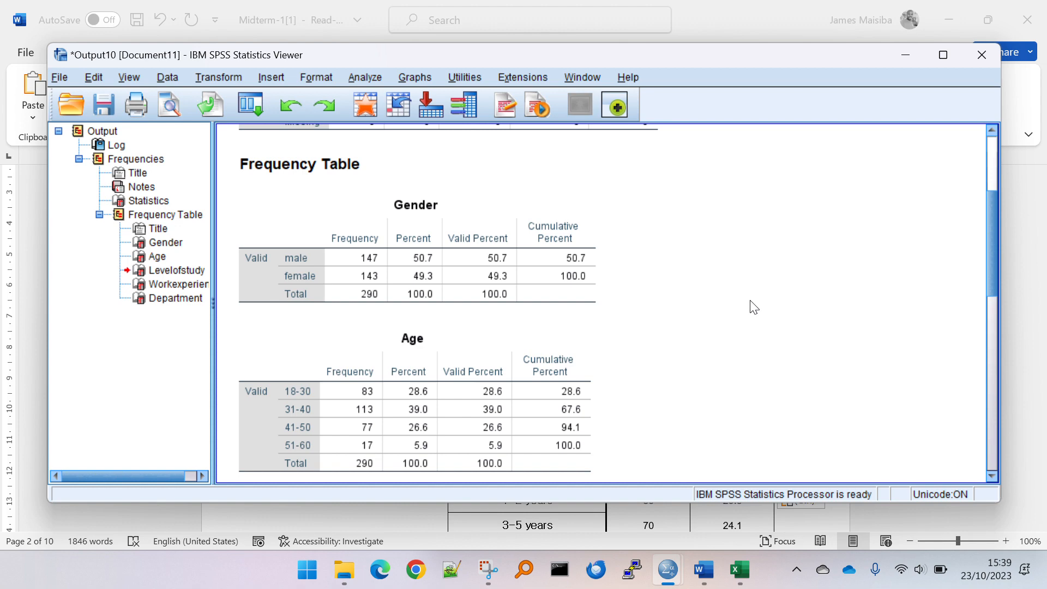
pyautogui.rightClick(396, 262)
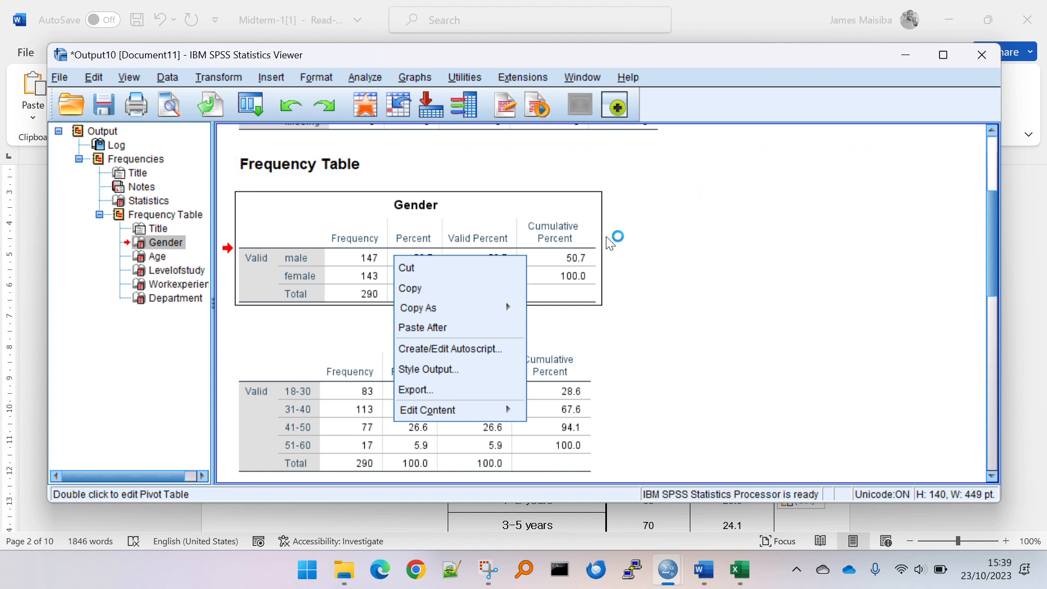
pyautogui.click(414, 289)
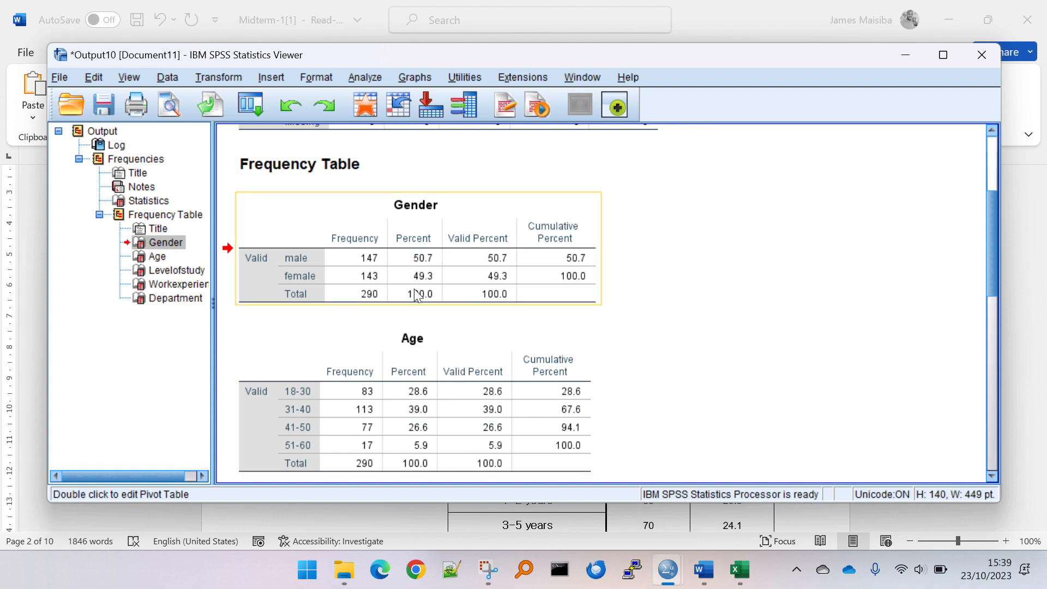
# Switch to the Excel workbook and paste the Gender table at cell A11
pyautogui.click(739, 570)
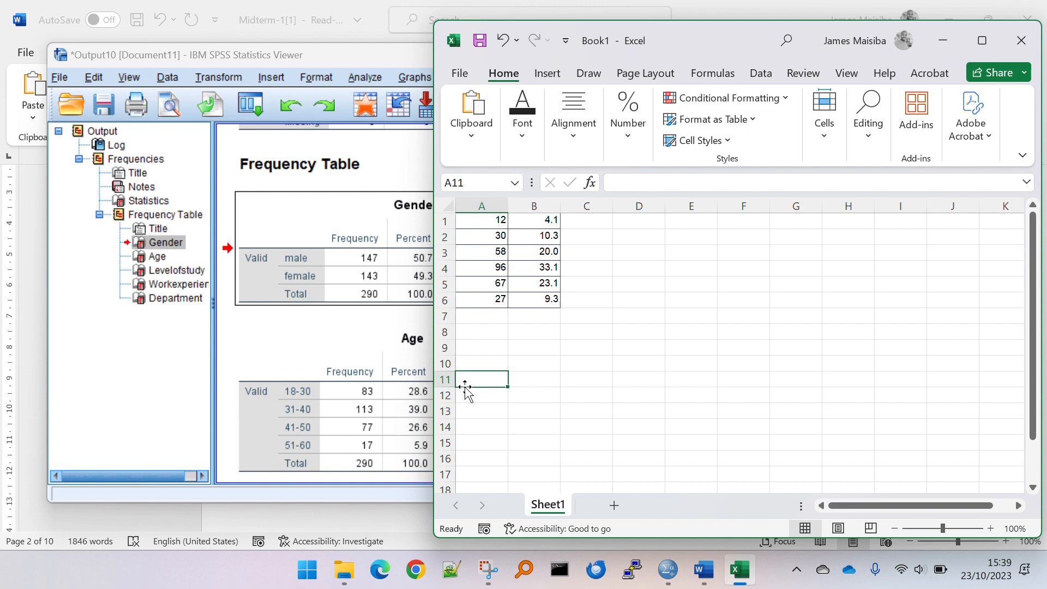
pyautogui.hotkey('ctrl', 'v')
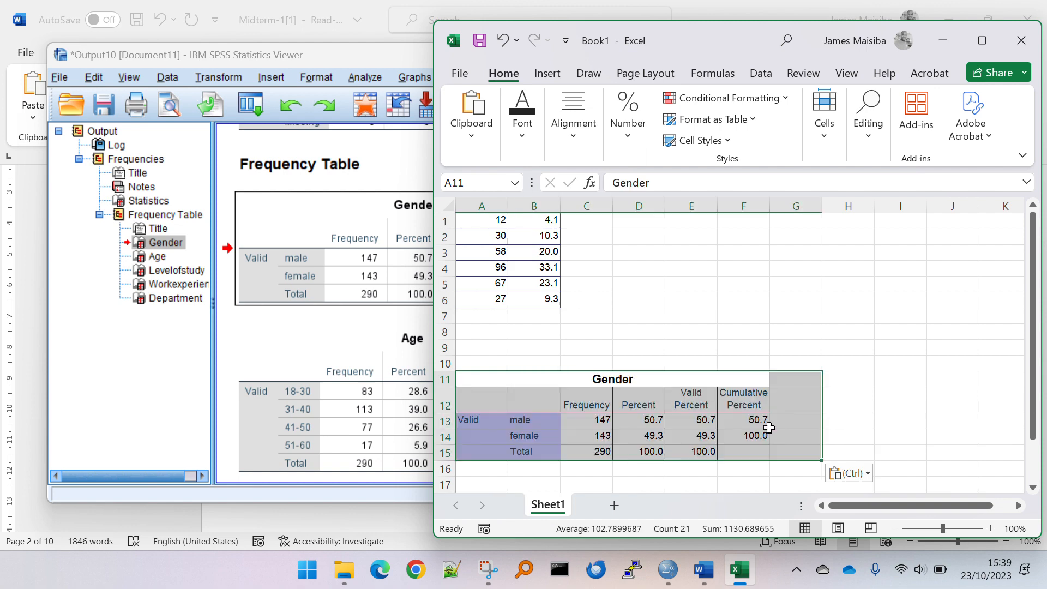
pyautogui.click(810, 402)
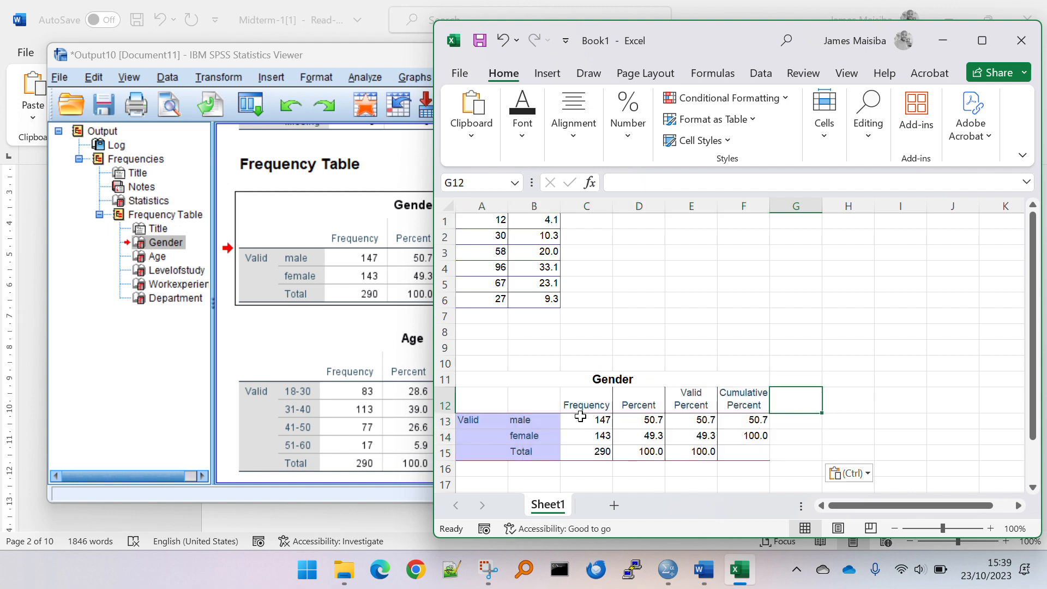
# Copy the male and female Frequency and Percent cells C13:D14 and paste them over the Gender Freq. and ratio cells of Figure 1 in Word
pyautogui.moveTo(583, 424); pyautogui.dragTo(636, 442)
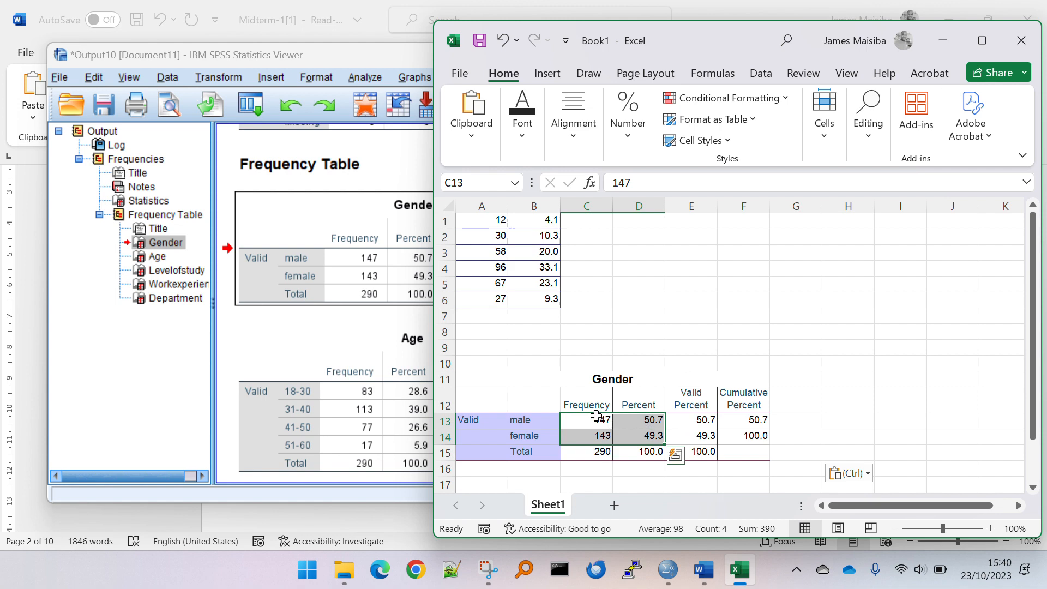
pyautogui.moveTo(596, 418); pyautogui.dragTo(626, 430)
pyautogui.hotkey('ctrl', 'c')
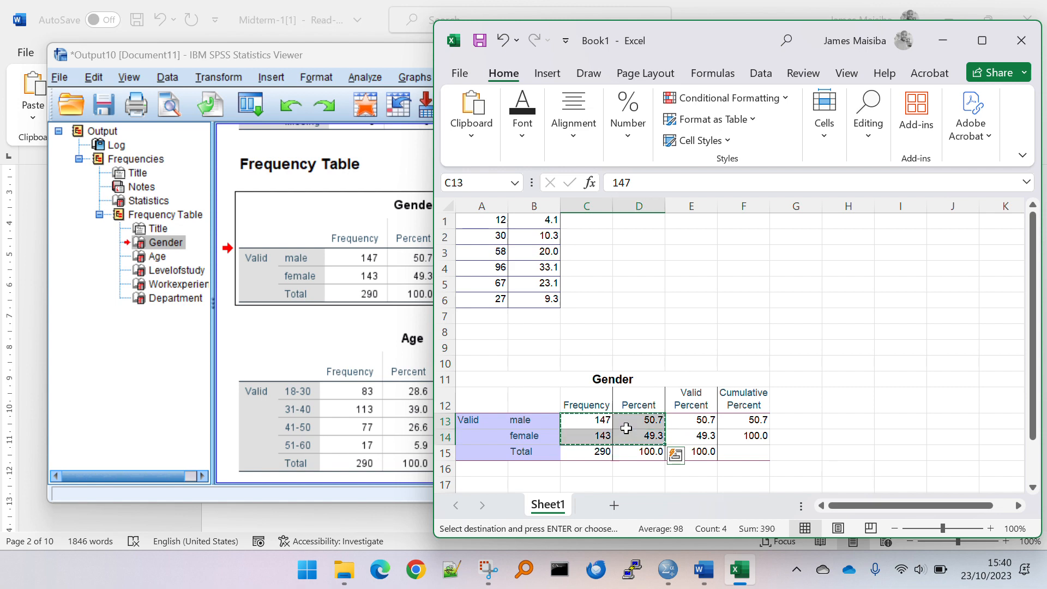
pyautogui.hotkey('alt', 'Tab')
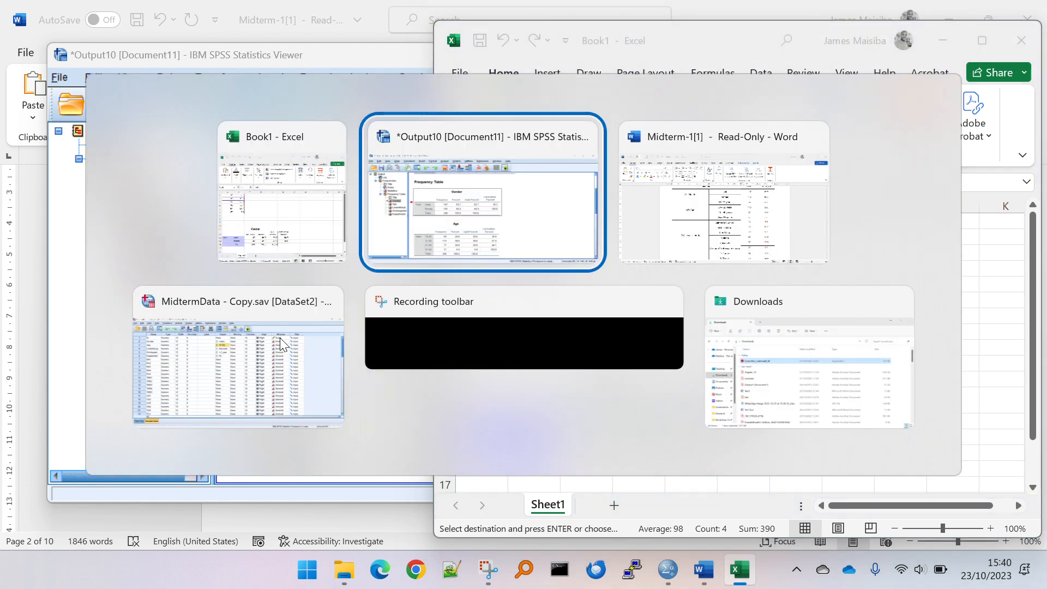
pyautogui.press('Tab')
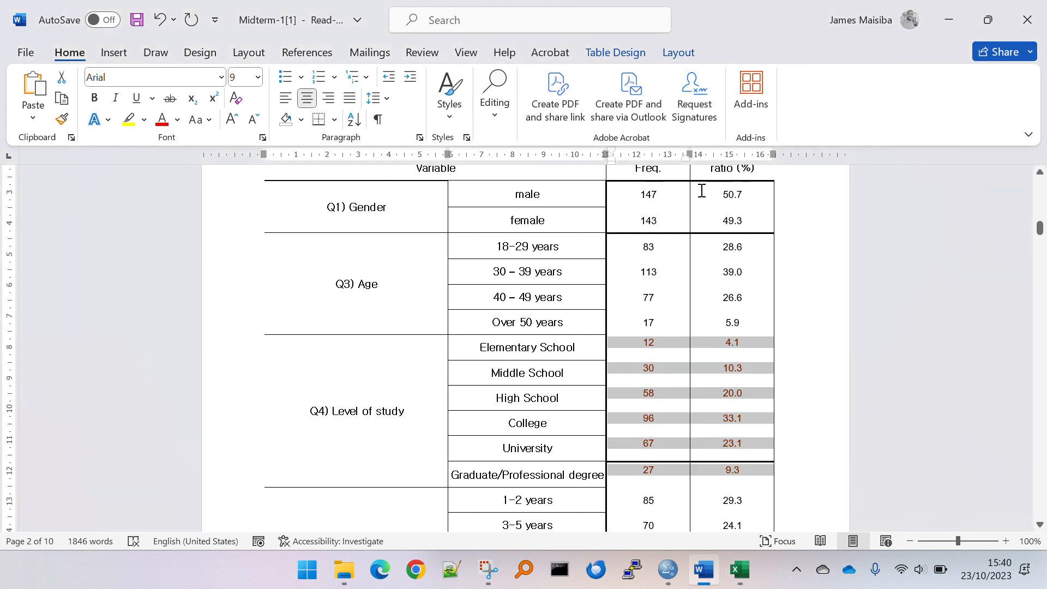
pyautogui.moveTo(635, 193); pyautogui.dragTo(701, 215)
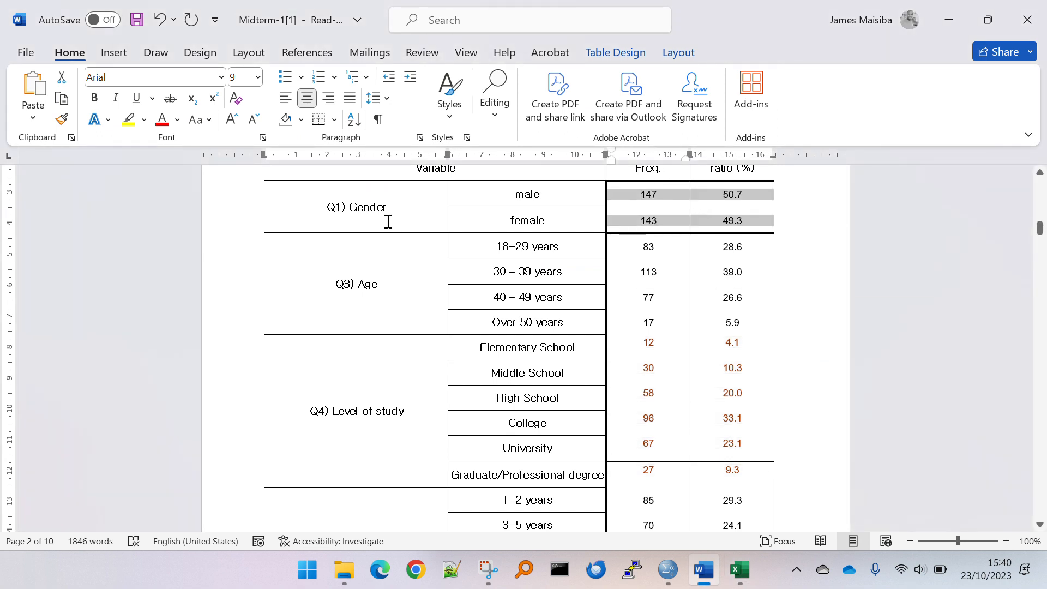
pyautogui.hotkey('ctrl', 'v')
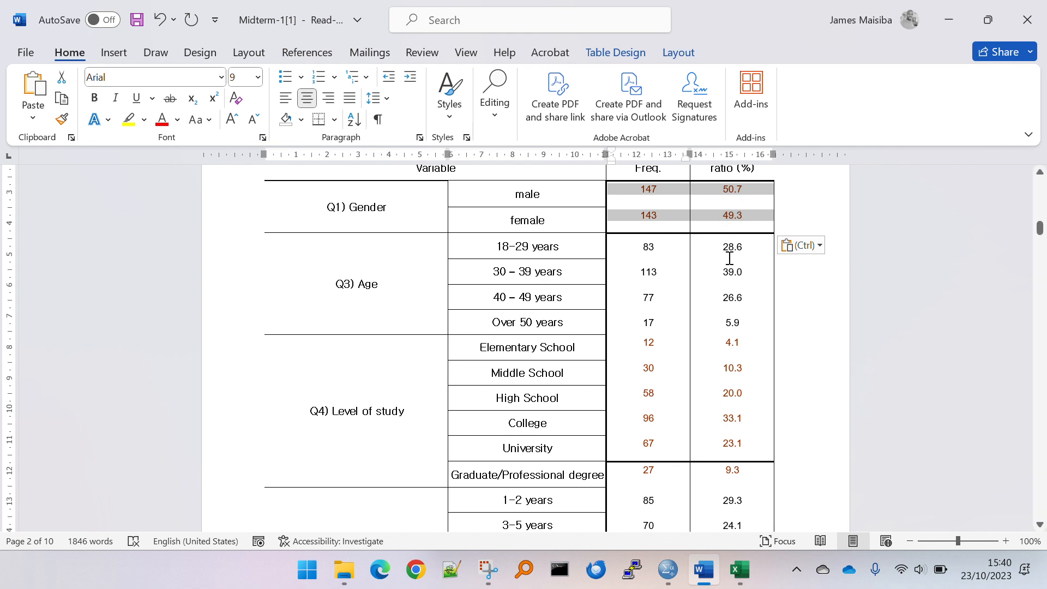
# Paste the copied frequencies and percentages into the male and female rows of Figure 1 and deselect the cells
pyautogui.hotkey('ctrl', 'v')
pyautogui.click(683, 221)
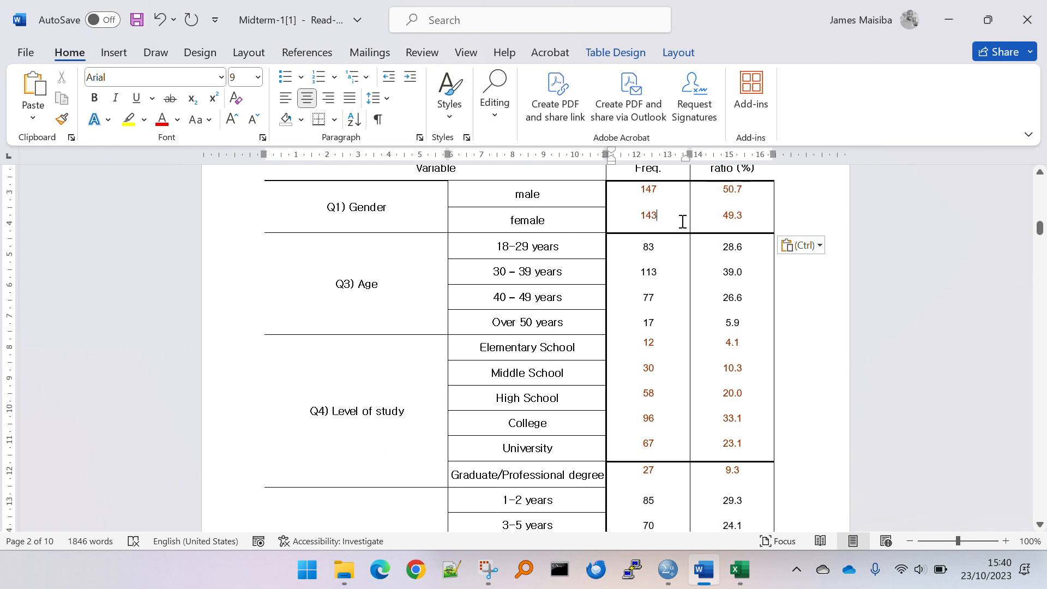
pyautogui.scroll(-1, 686, 235)
pyautogui.scroll(1, 689, 243)
pyautogui.scroll(1, 677, 264)
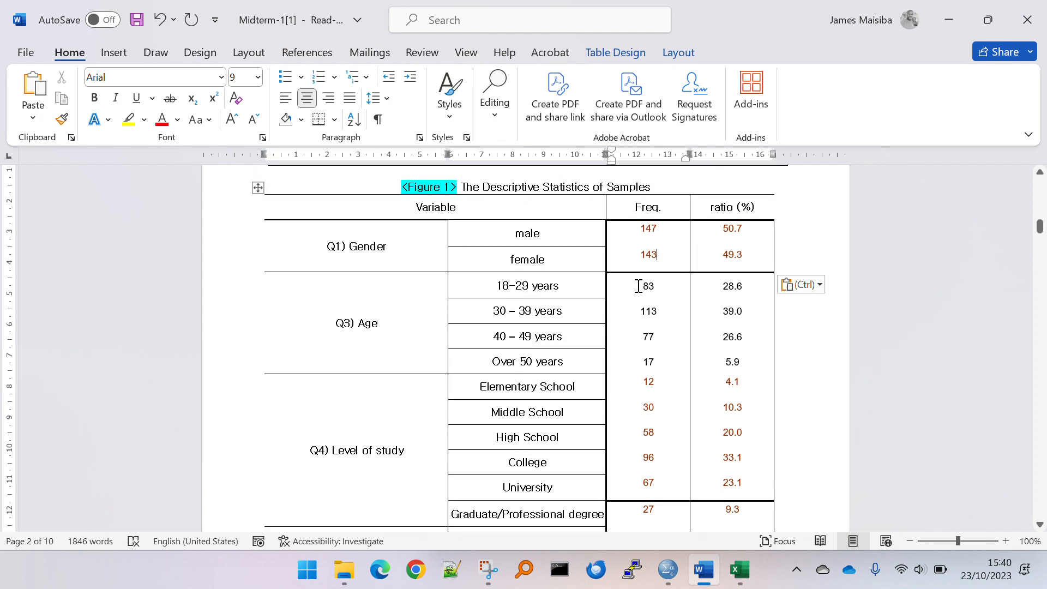
# Select the Freq. and ratio cells of the four Age rows in Figure 1
pyautogui.moveTo(639, 285); pyautogui.dragTo(752, 362)
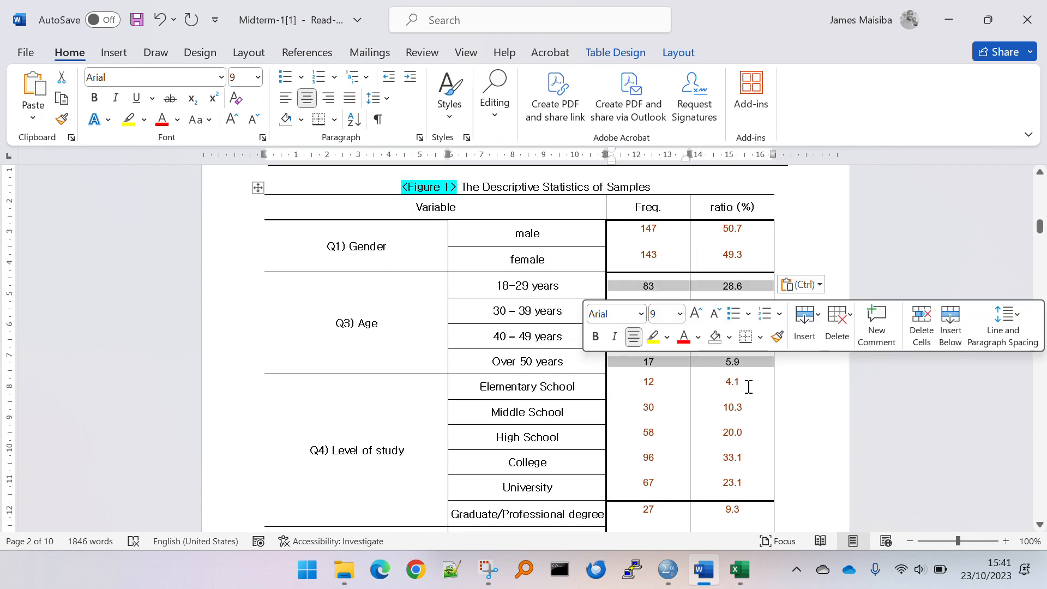
pyautogui.moveTo(664, 393); pyautogui.dragTo(711, 479)
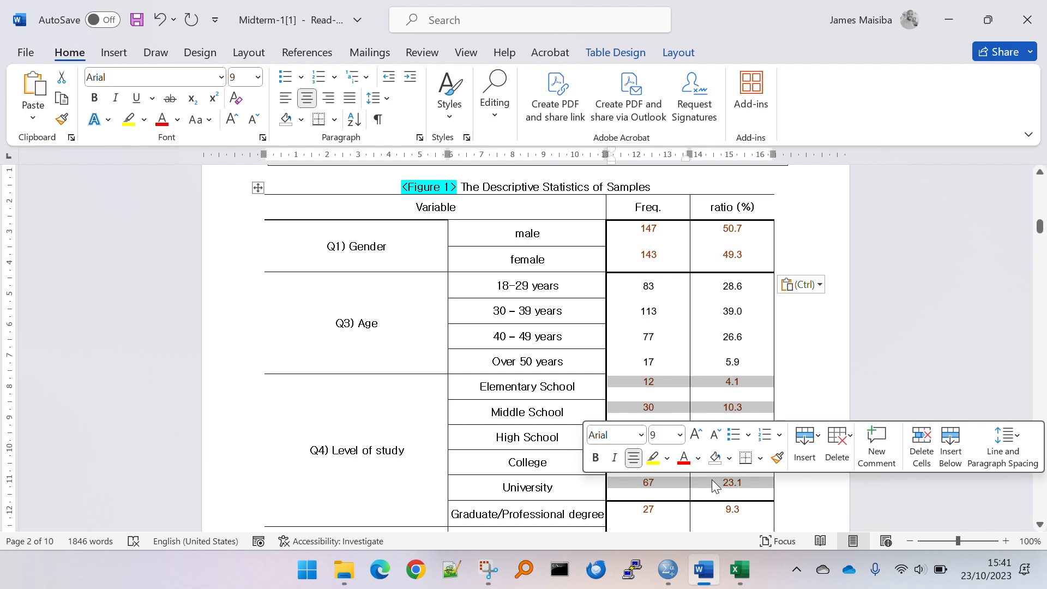
pyautogui.click(699, 364)
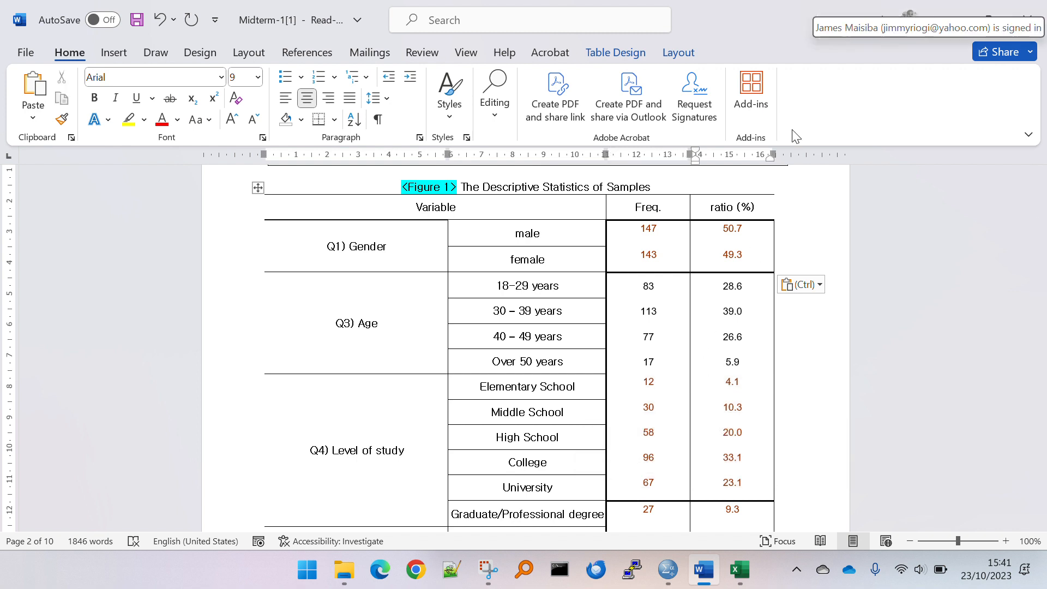
pyautogui.click(655, 288)
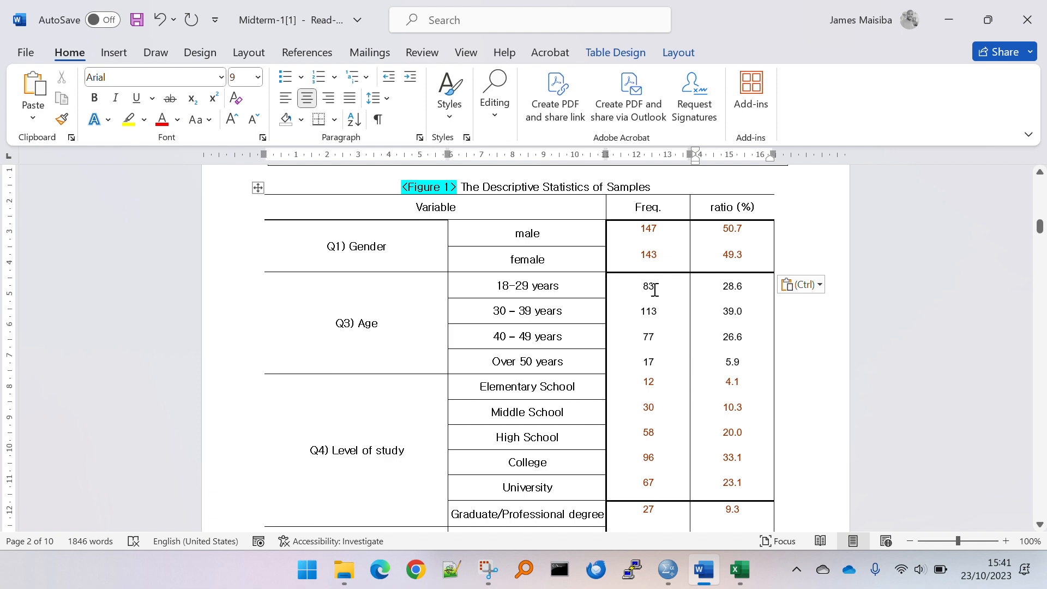
pyautogui.moveTo(675, 292); pyautogui.dragTo(755, 369)
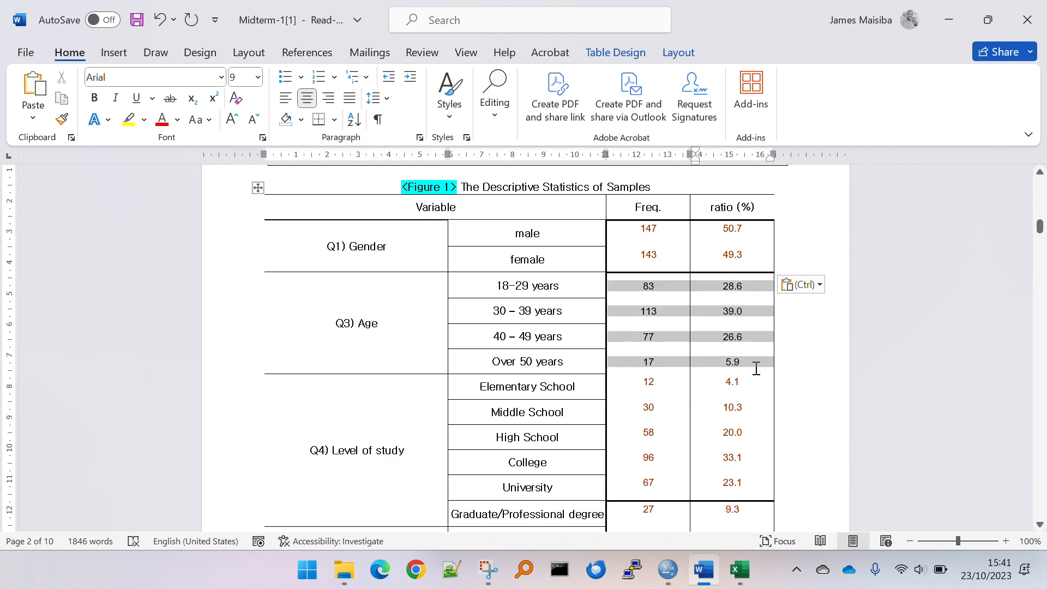
# Switch to the SPSS output, open the Age table for editing, and copy the Frequency and Percent cells of its four age groups
pyautogui.hotkey('alt', 'Tab')
pyautogui.hotkey('alt', 'Tab')
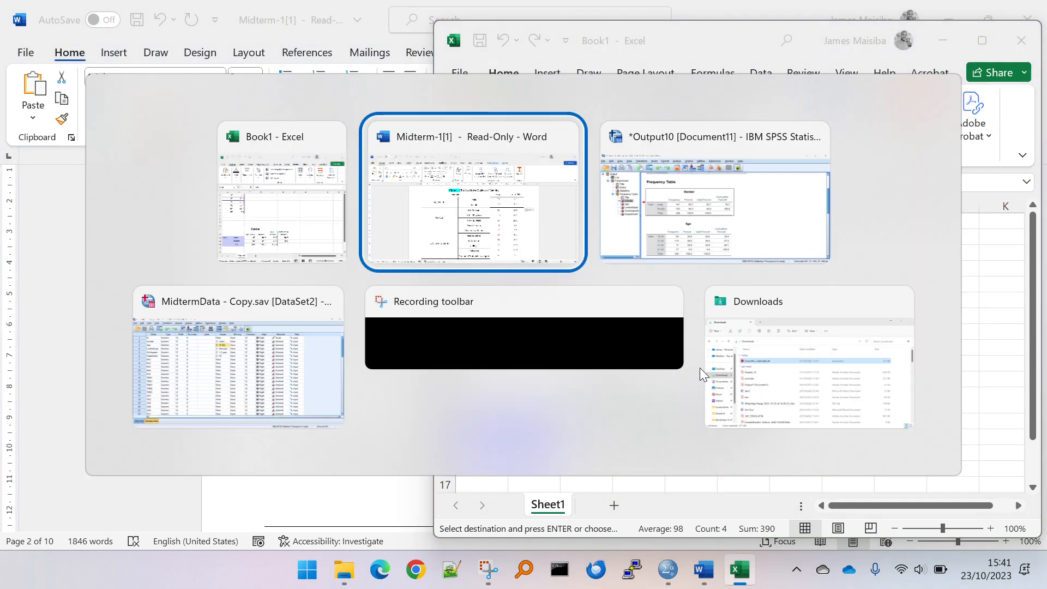
pyautogui.hotkey('alt', 'Tab')
pyautogui.scroll(-3, 643, 322)
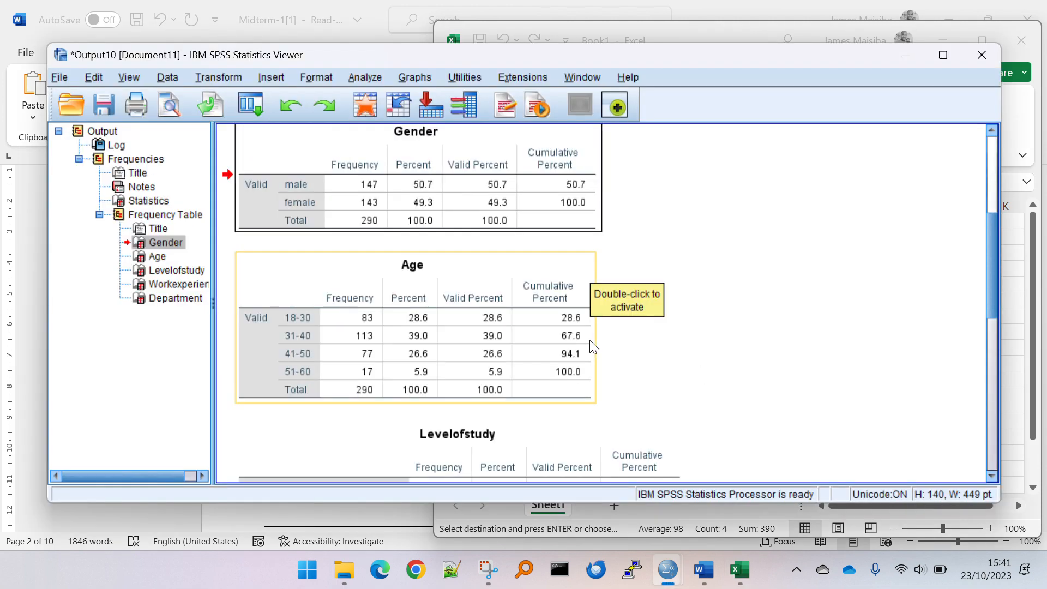
pyautogui.click(532, 332)
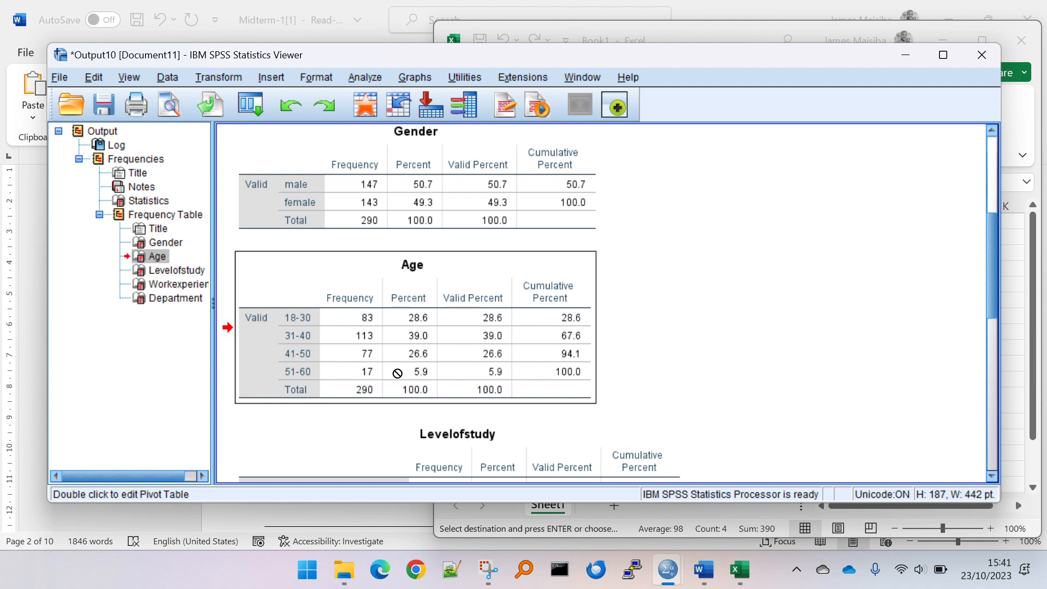
pyautogui.doubleClick(403, 342)
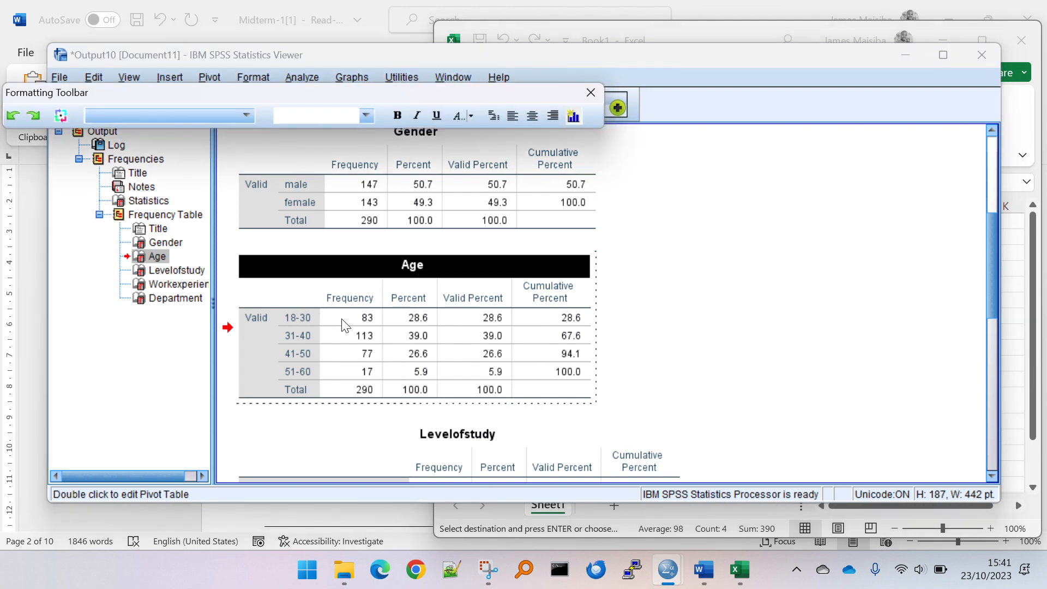
pyautogui.moveTo(345, 321); pyautogui.dragTo(412, 382)
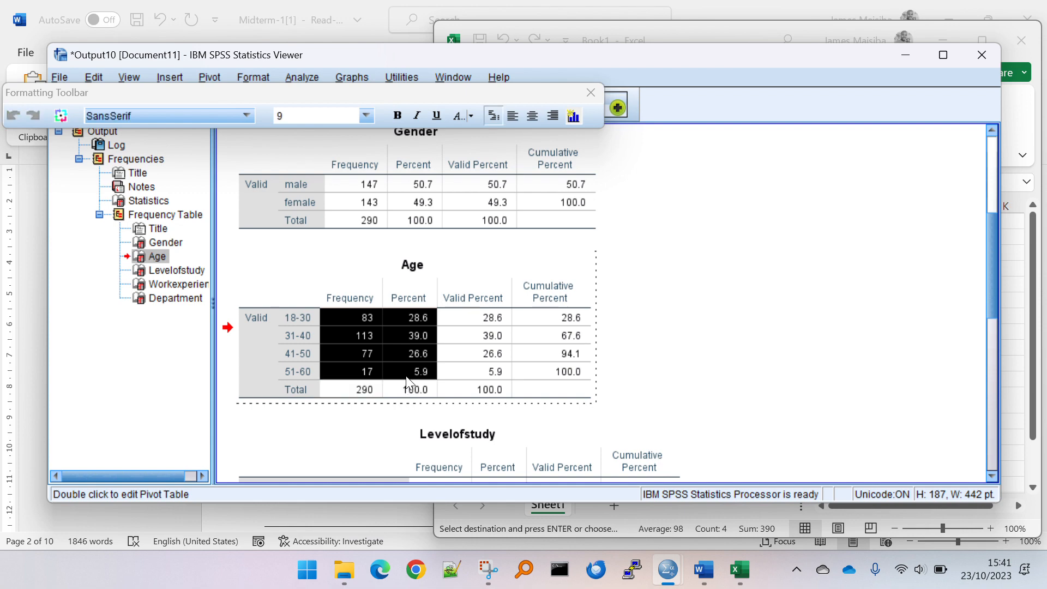
pyautogui.hotkey('ctrl', 'c')
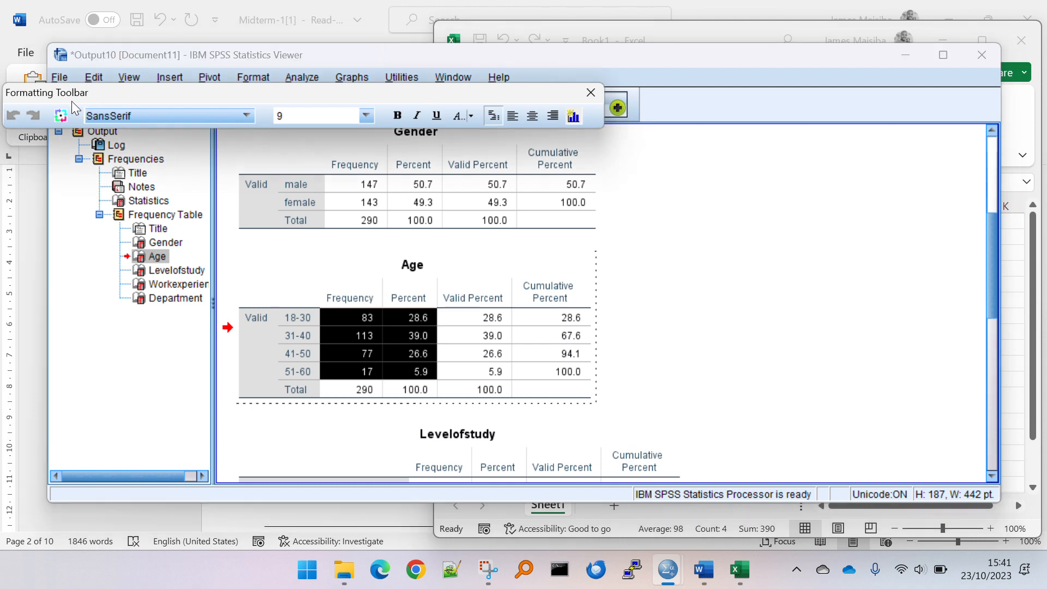
pyautogui.moveTo(71, 100); pyautogui.dragTo(115, 103)
pyautogui.click(296, 343)
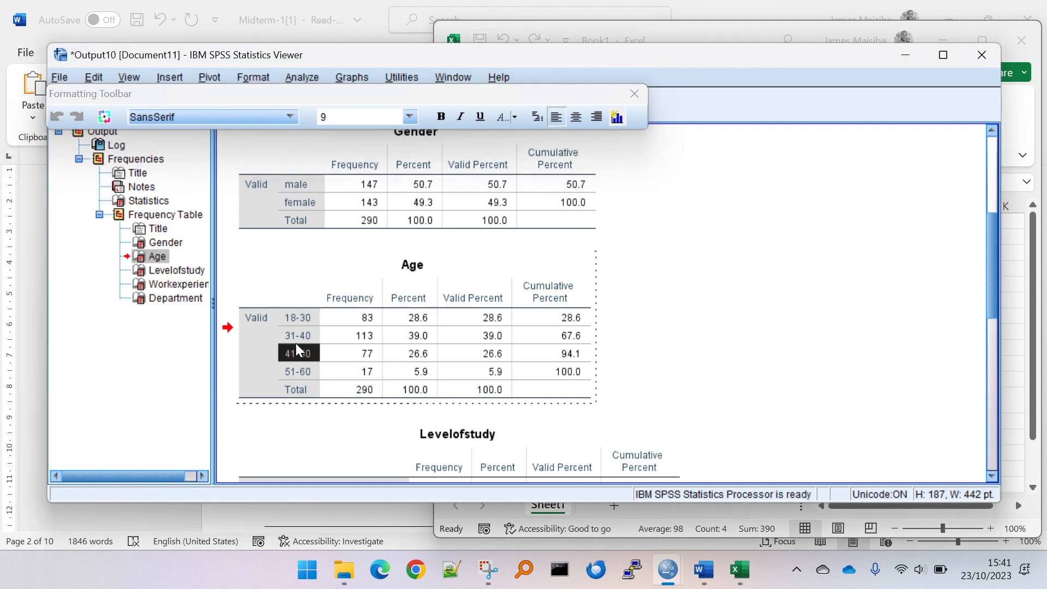
pyautogui.click(349, 319)
pyautogui.moveTo(349, 319); pyautogui.dragTo(409, 366)
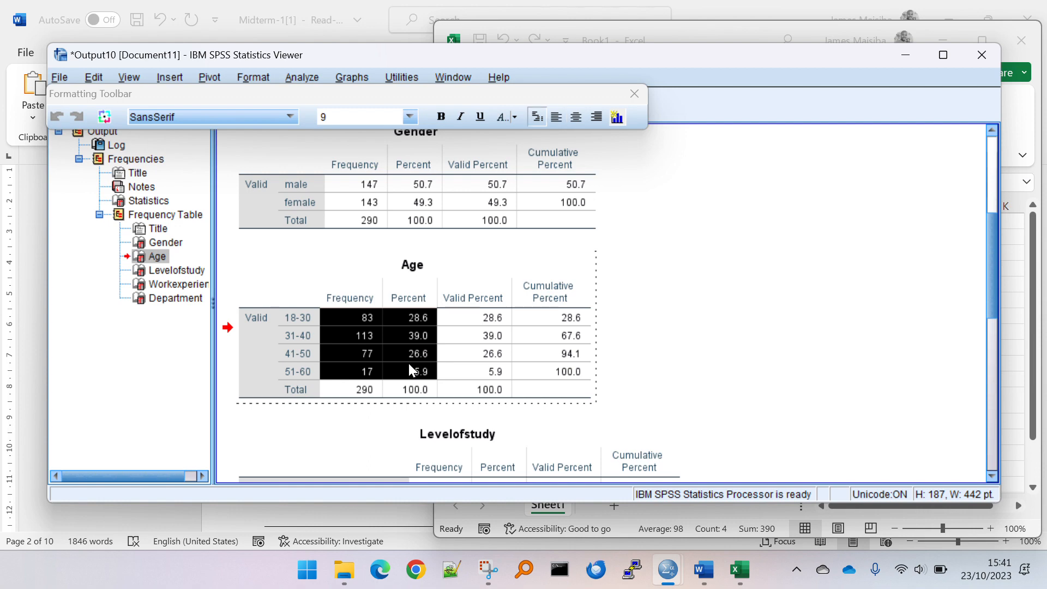
# Switch to the Excel workbook and paste the Age frequencies and percentages at cell H4
pyautogui.hotkey('alt', 'Tab')
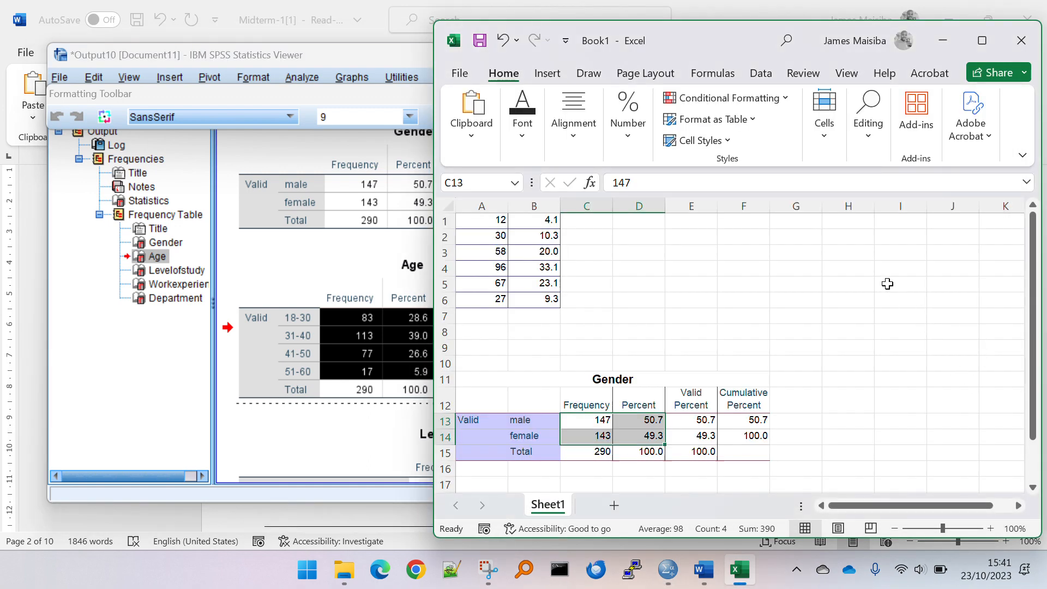
pyautogui.click(866, 266)
pyautogui.hotkey('ctrl', 'v')
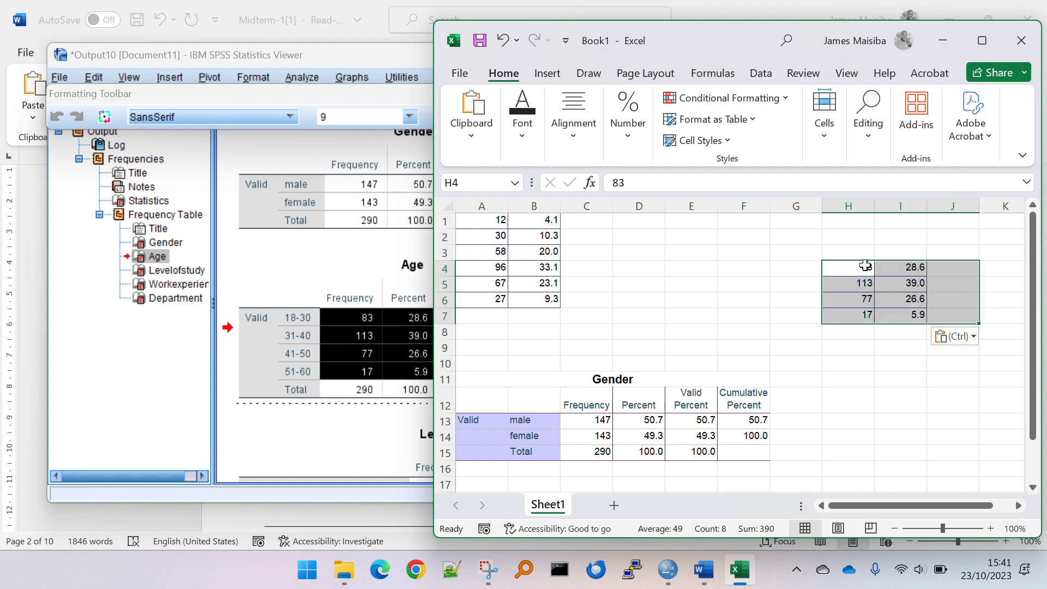
# Copy cells H4:I7 and paste them over the Age Freq. and ratio cells of Figure 1 in Word
pyautogui.click(898, 291)
pyautogui.moveTo(855, 268); pyautogui.dragTo(883, 321)
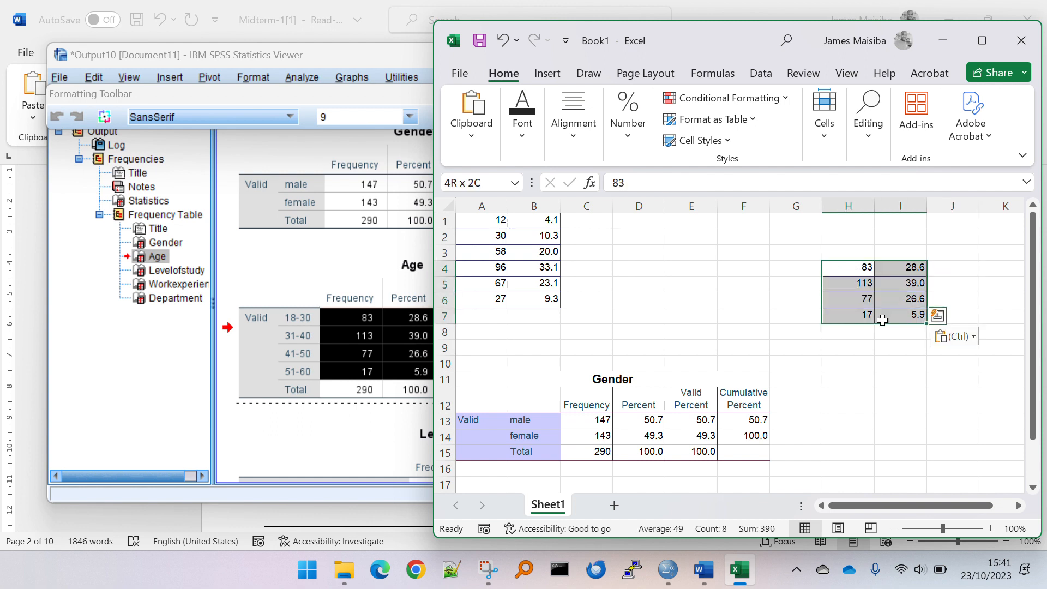
pyautogui.hotkey('ctrl', 'c')
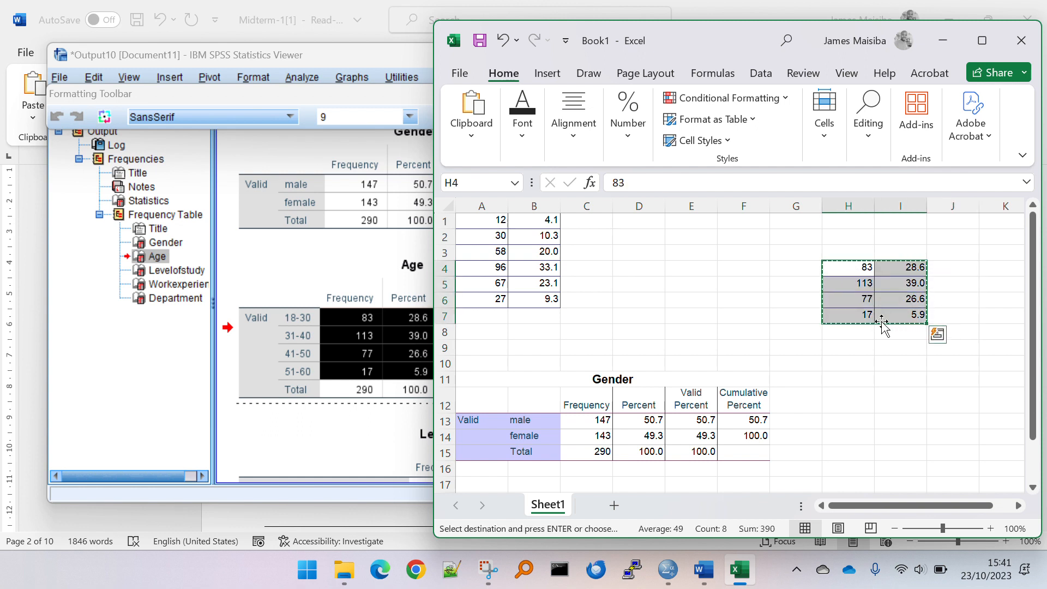
pyautogui.hotkey('alt', 'Tab')
pyautogui.hotkey('alt', 'Tab')
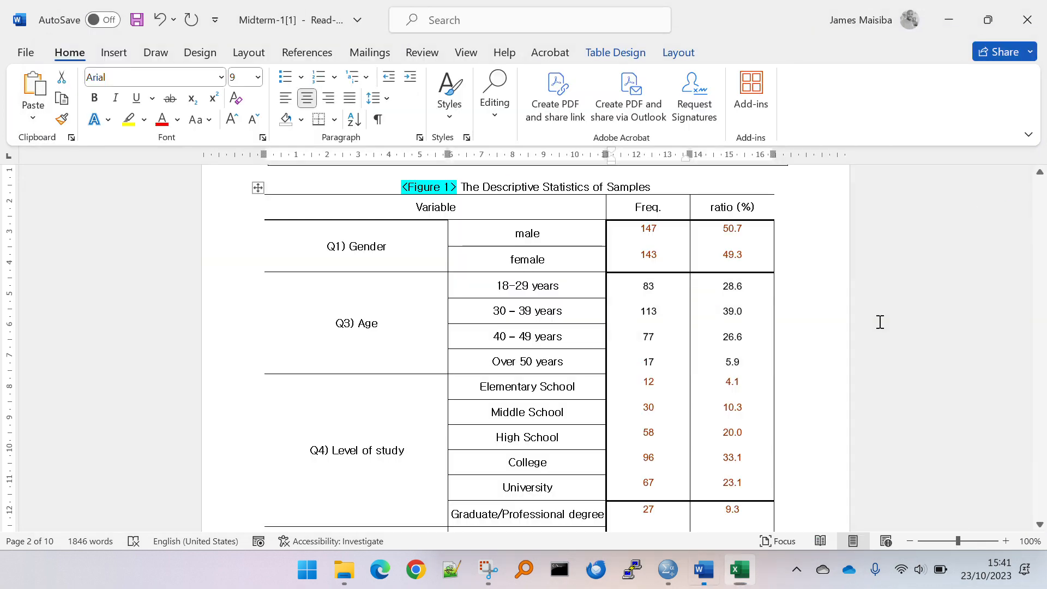
pyautogui.click(686, 290)
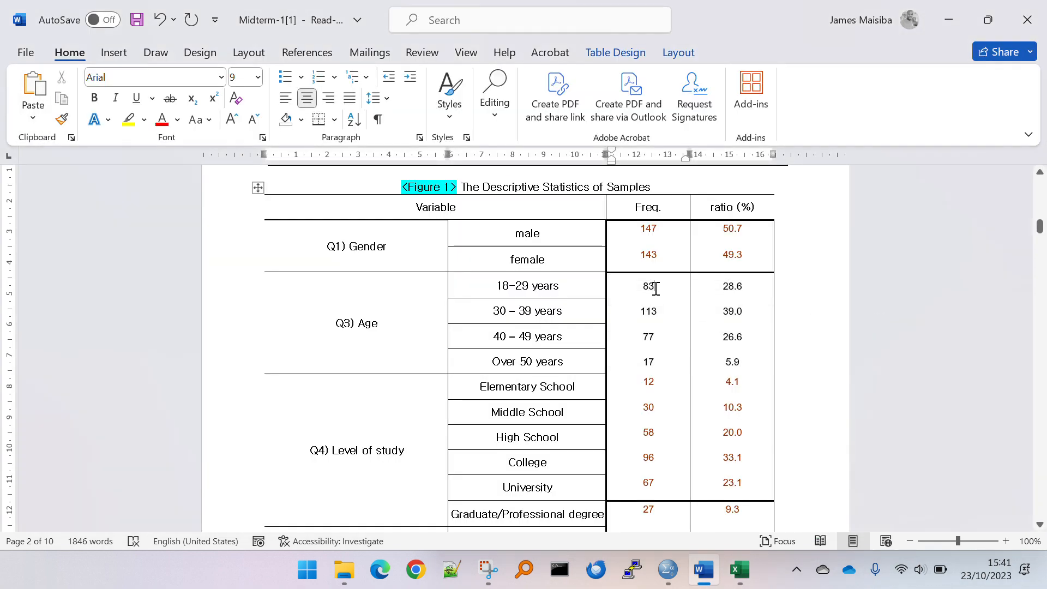
pyautogui.moveTo(636, 287)
pyautogui.mouseDown()
pyautogui.moveTo(694, 318)
pyautogui.moveTo(725, 346)
pyautogui.moveTo(729, 367)
pyautogui.mouseUp()
pyautogui.hotkey('ctrl', 'v')
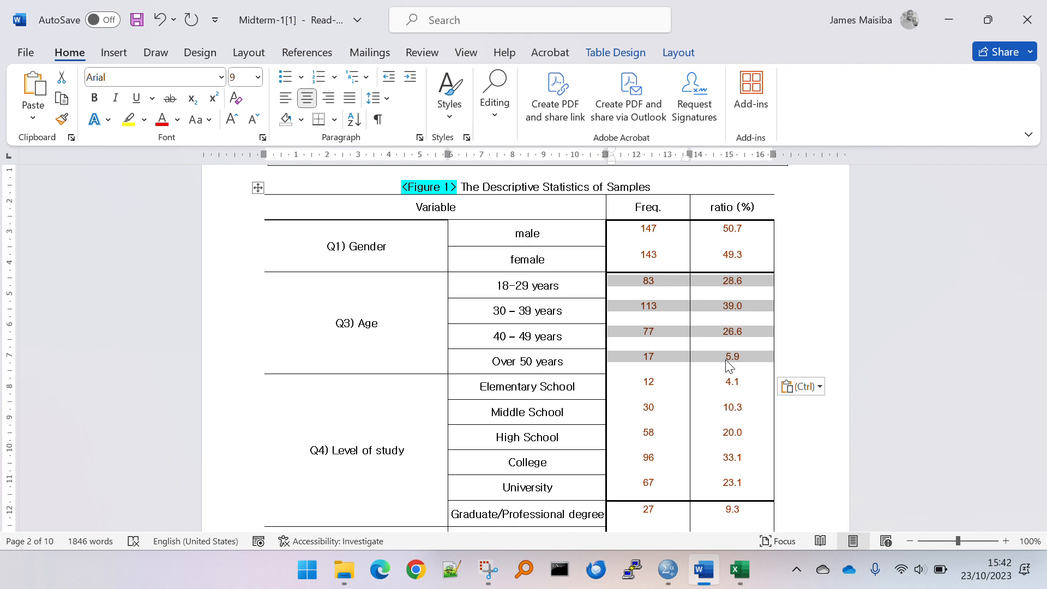
# Review the Figure 1 table from the Gender rows down to Work experience, Department and Total
pyautogui.scroll(-3, 730, 366)
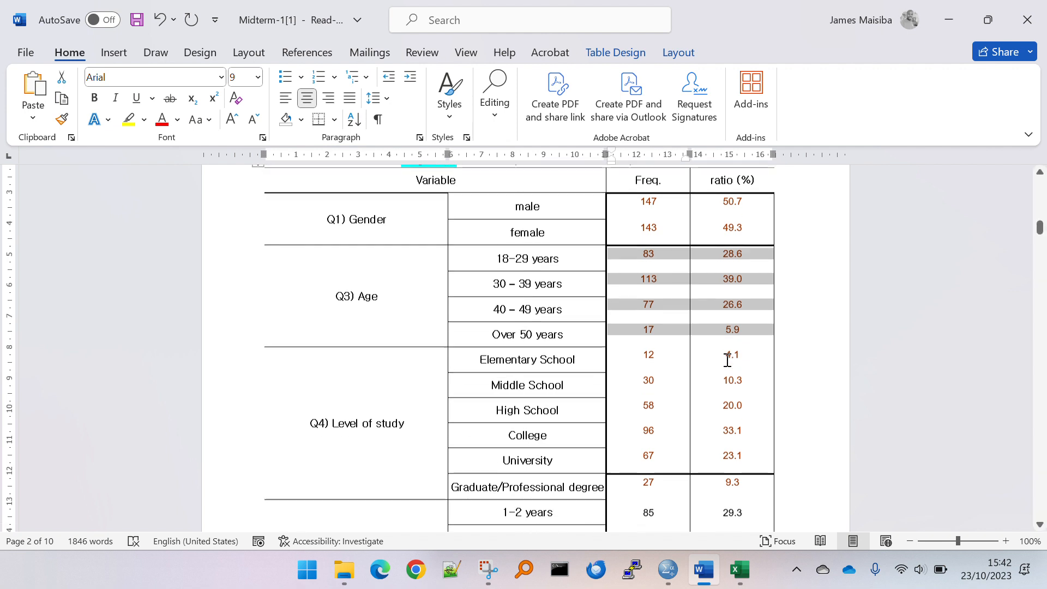
pyautogui.scroll(3, 731, 365)
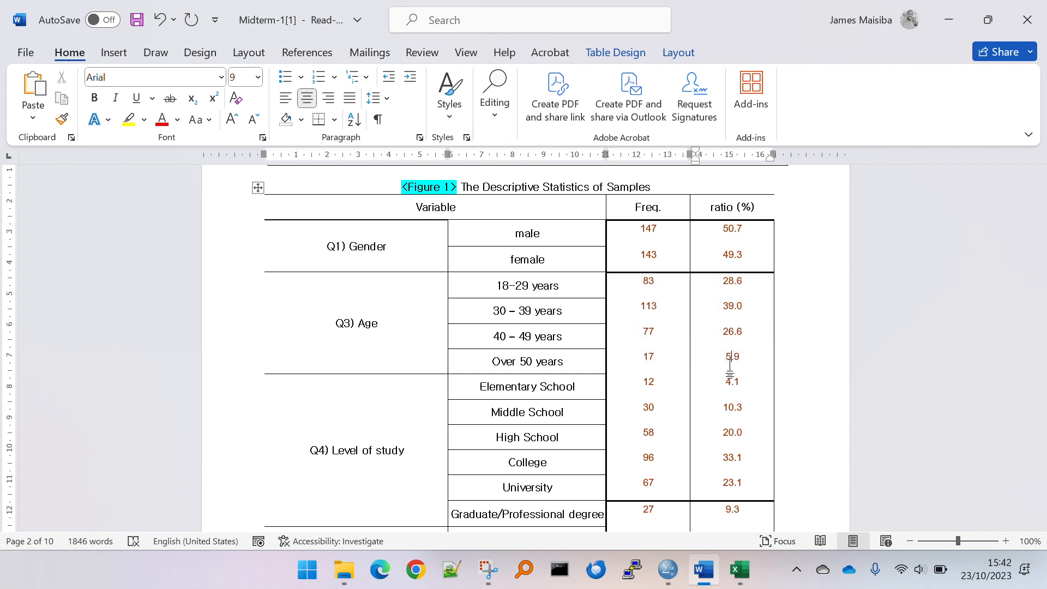
pyautogui.scroll(-6, 730, 374)
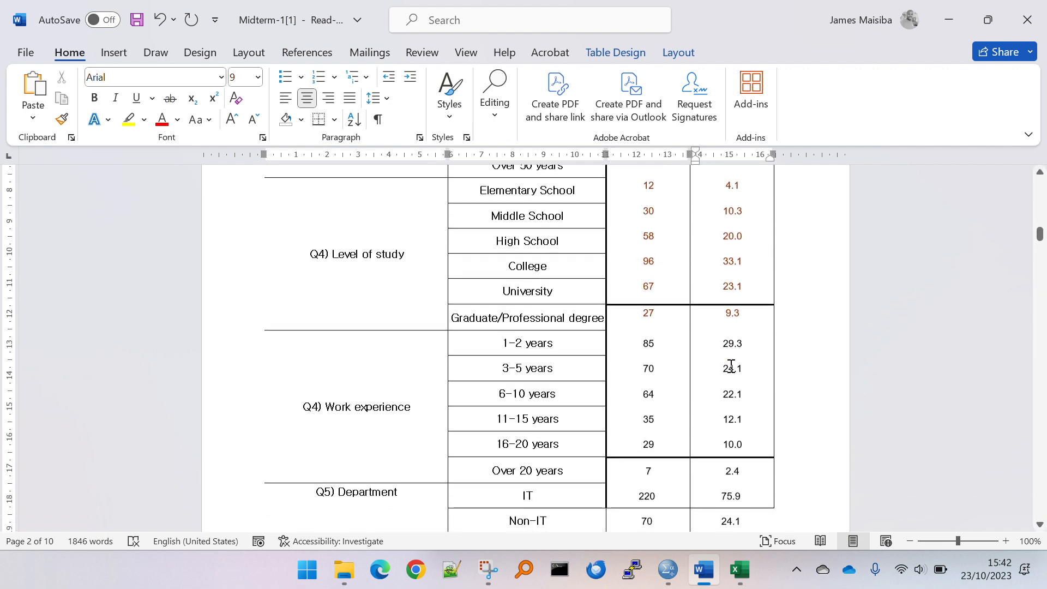
pyautogui.scroll(-1, 730, 366)
pyautogui.scroll(-2, 731, 366)
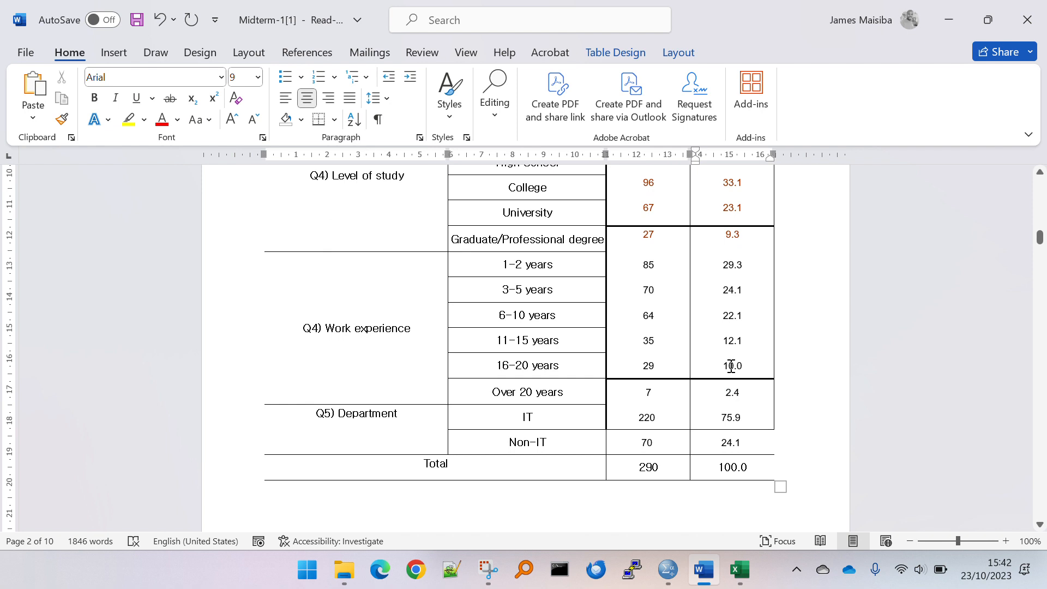
pyautogui.scroll(-8, 731, 366)
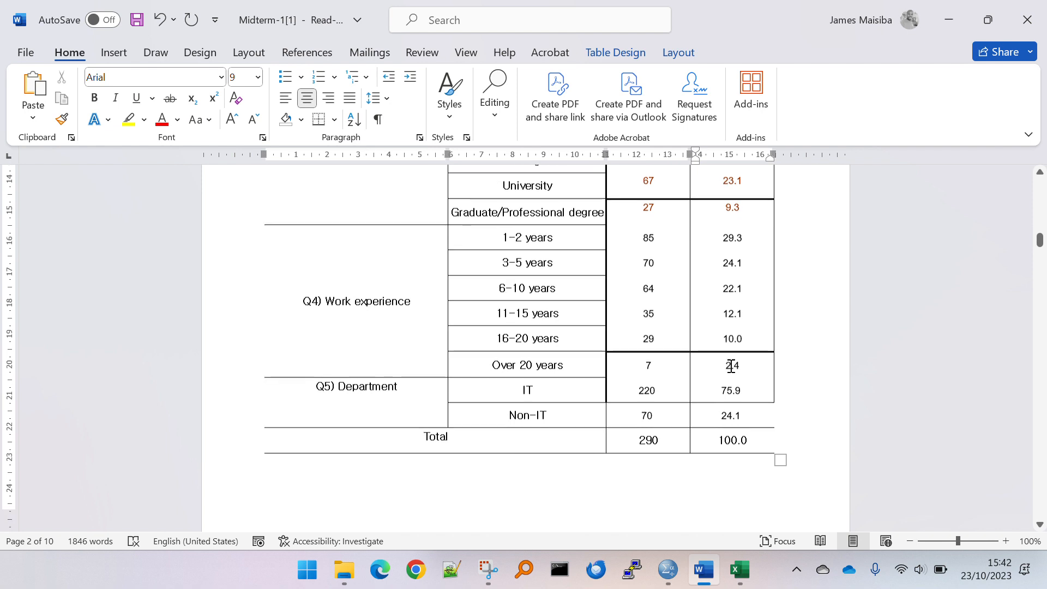
pyautogui.scroll(6, 732, 367)
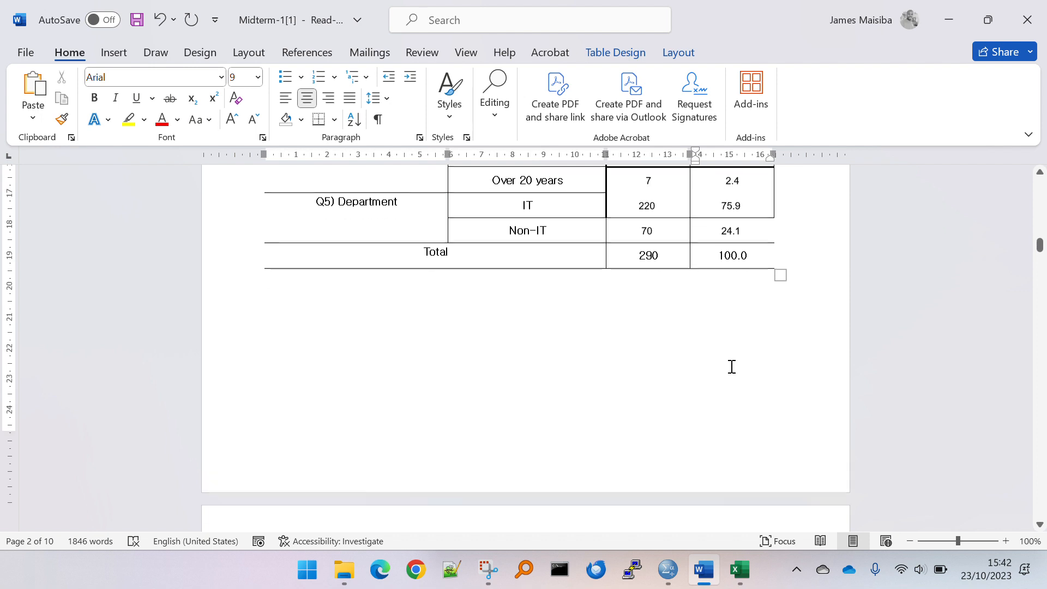
pyautogui.scroll(1, 732, 367)
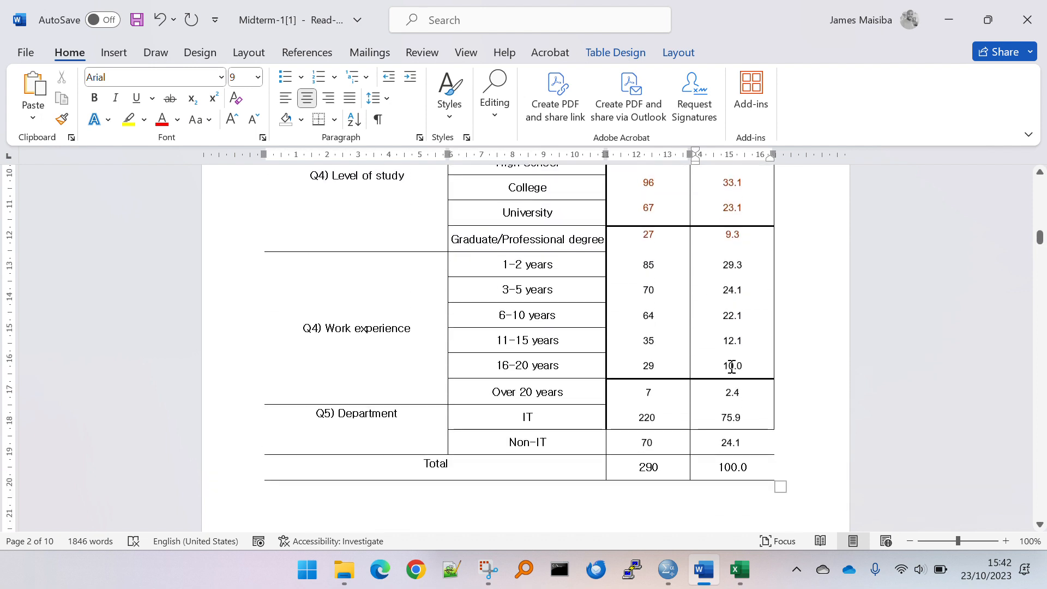
pyautogui.scroll(3, 732, 366)
pyautogui.scroll(-1, 732, 367)
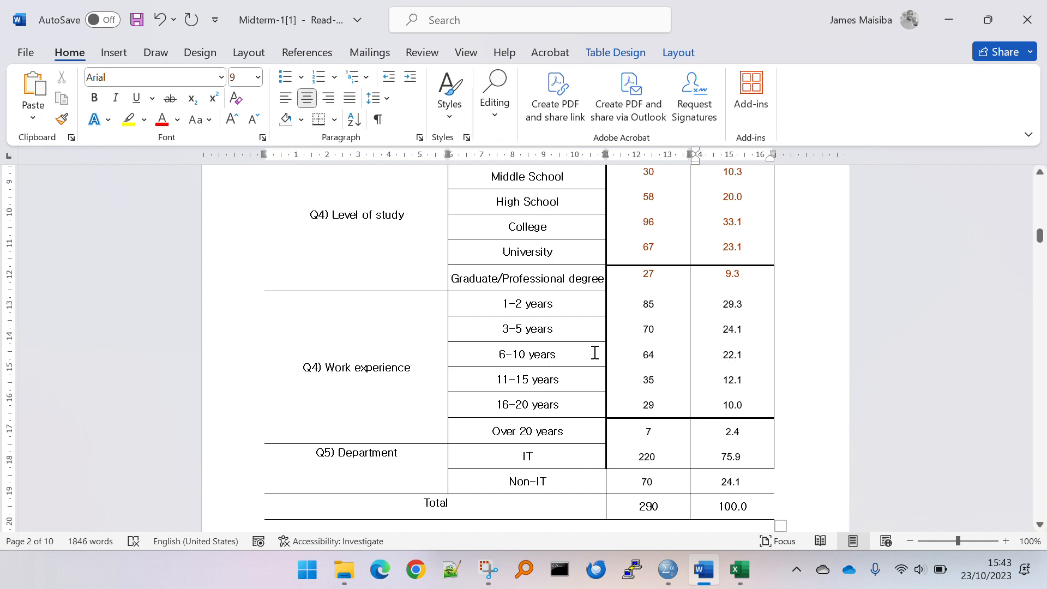
pyautogui.click(620, 335)
pyautogui.scroll(-3, 620, 334)
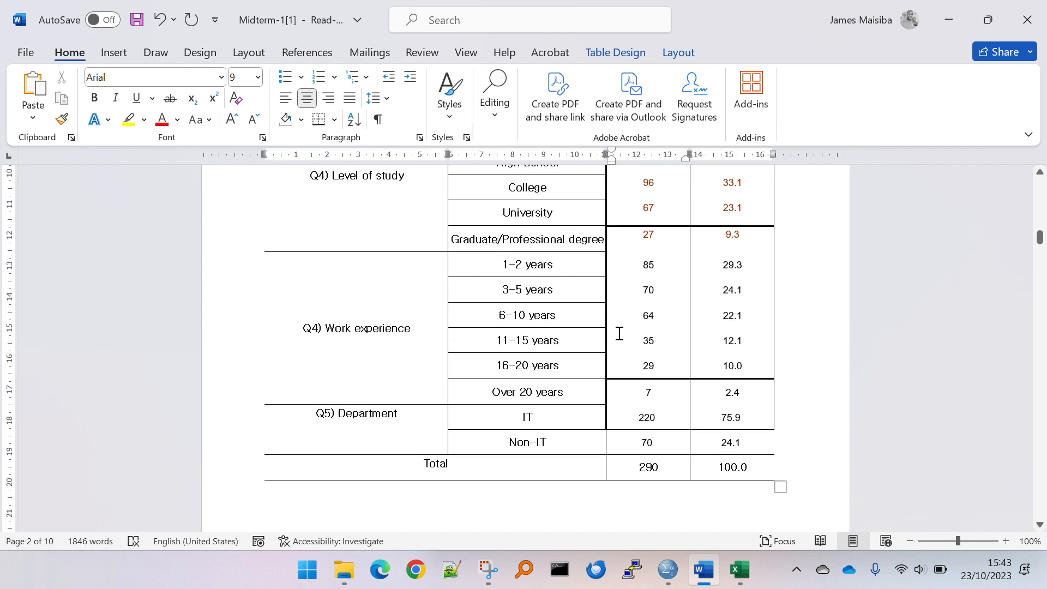
# Switch to the SPSS output, leave the Age table's editing mode, and examine the Levelofstudy and Workexperience frequency tables
pyautogui.moveTo(638, 392); pyautogui.dragTo(706, 391)
pyautogui.hotkey('ctrl', 'c')
pyautogui.hotkey('alt', 'Tab')
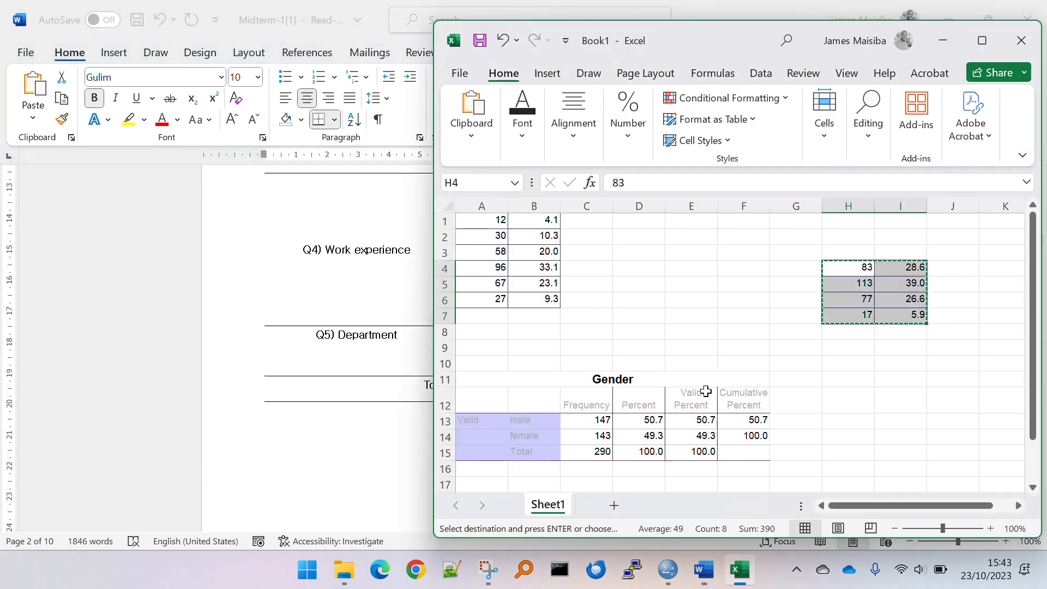
pyautogui.hotkey('alt', 'Tab')
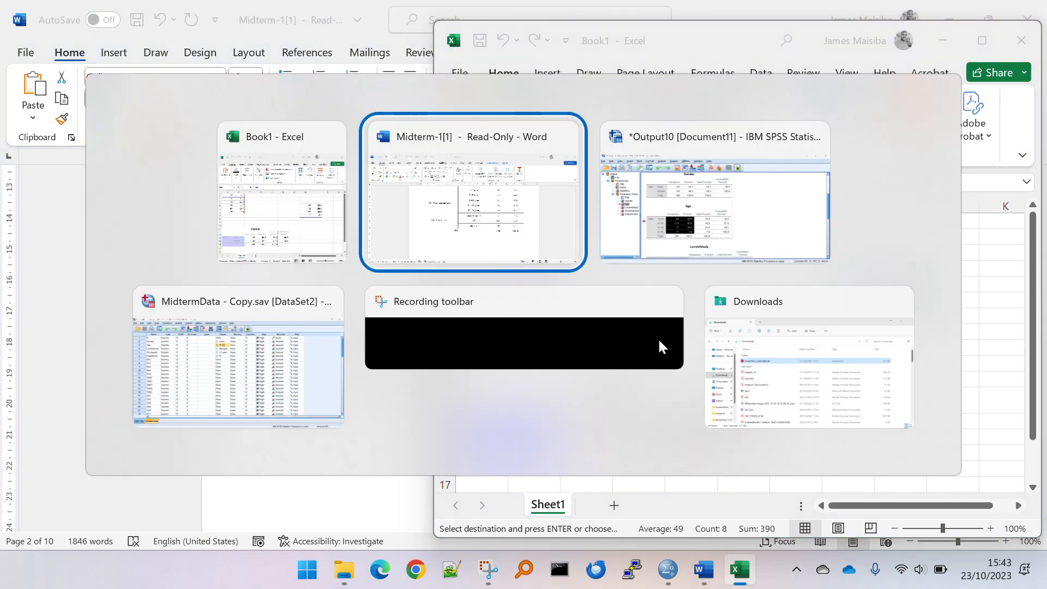
pyautogui.click(713, 155)
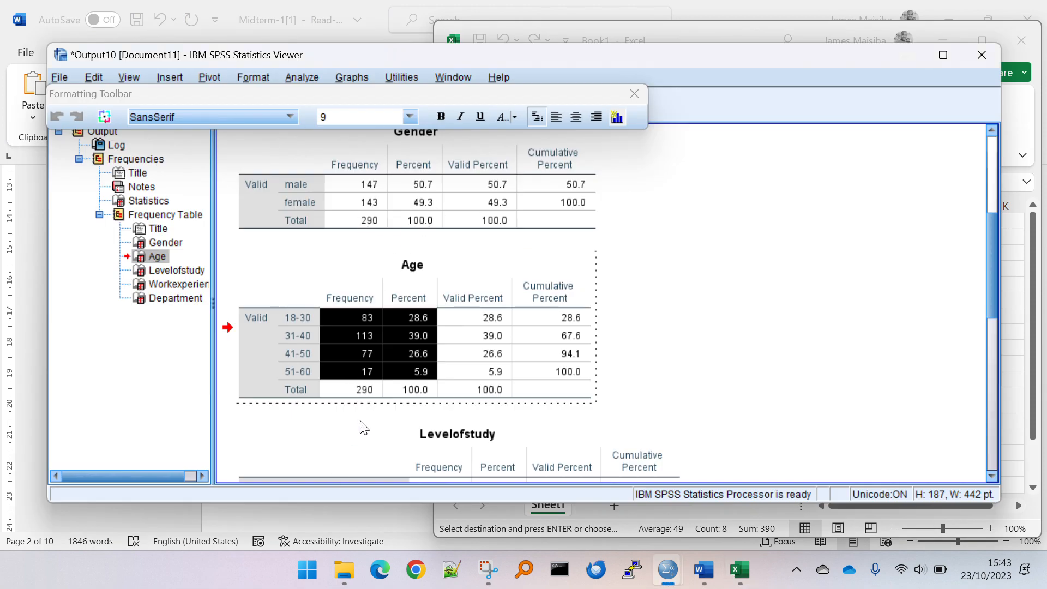
pyautogui.click(840, 413)
pyautogui.scroll(-3, 837, 408)
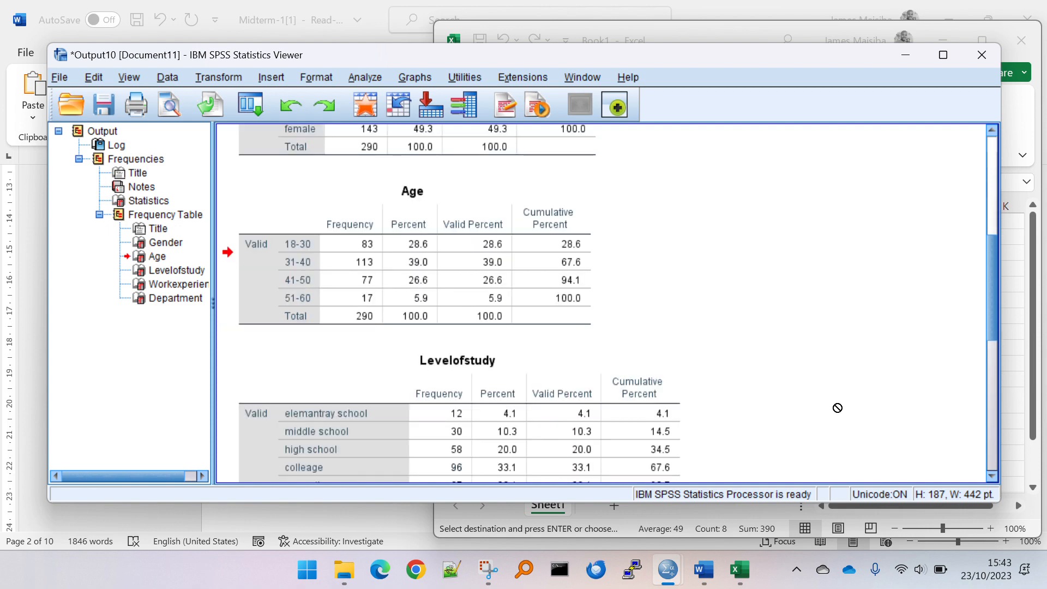
pyautogui.scroll(-9, 838, 408)
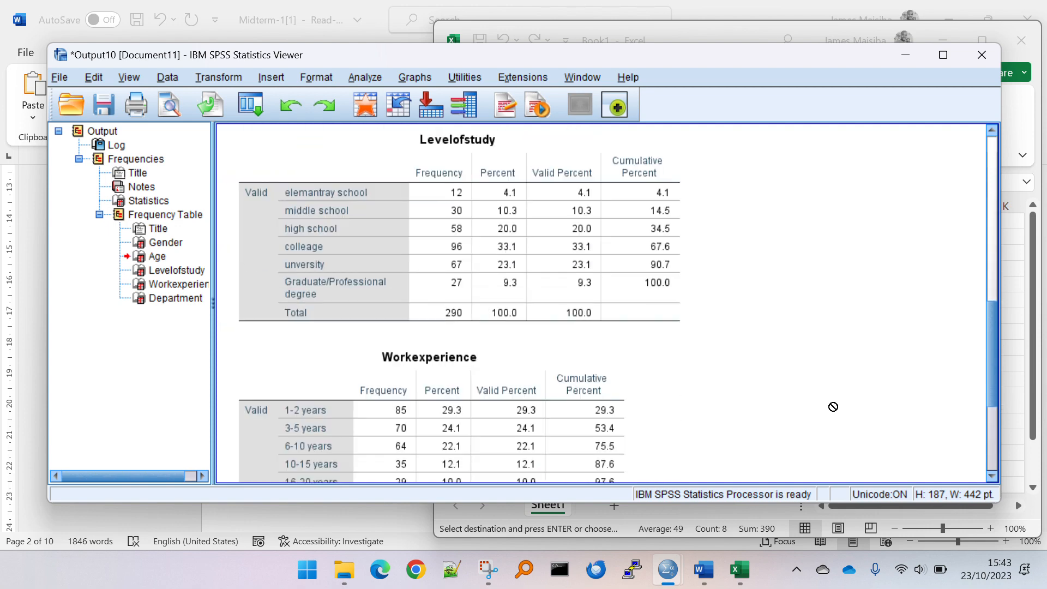
# Return to the Word document and read Direction2 with its analysis options above the Figure 2 factor analysis table
pyautogui.hotkey('alt', 'Tab')
pyautogui.hotkey('alt', 'Tab')
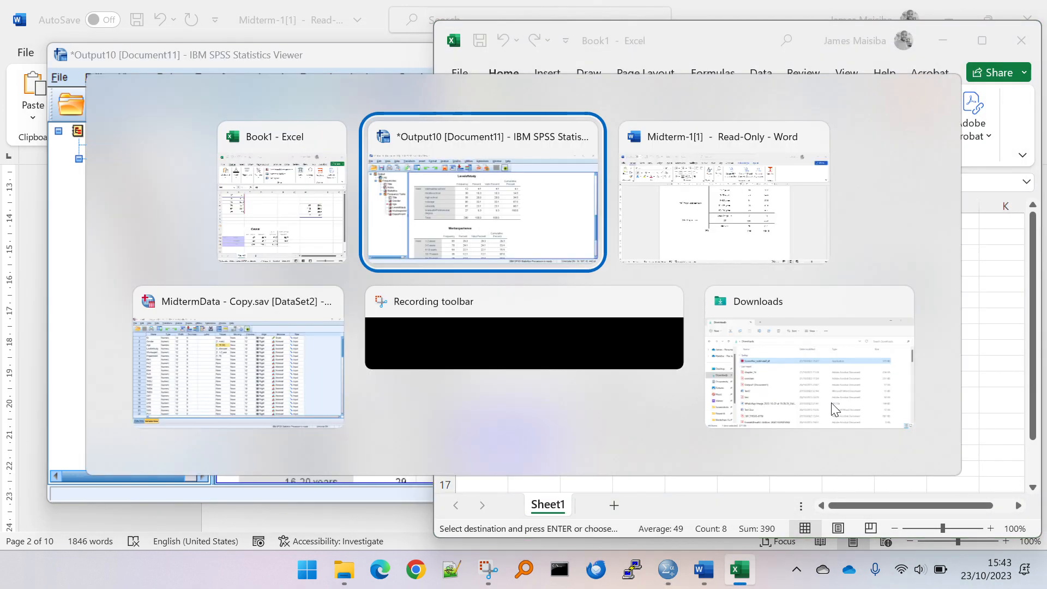
pyautogui.hotkey('alt', 'Tab')
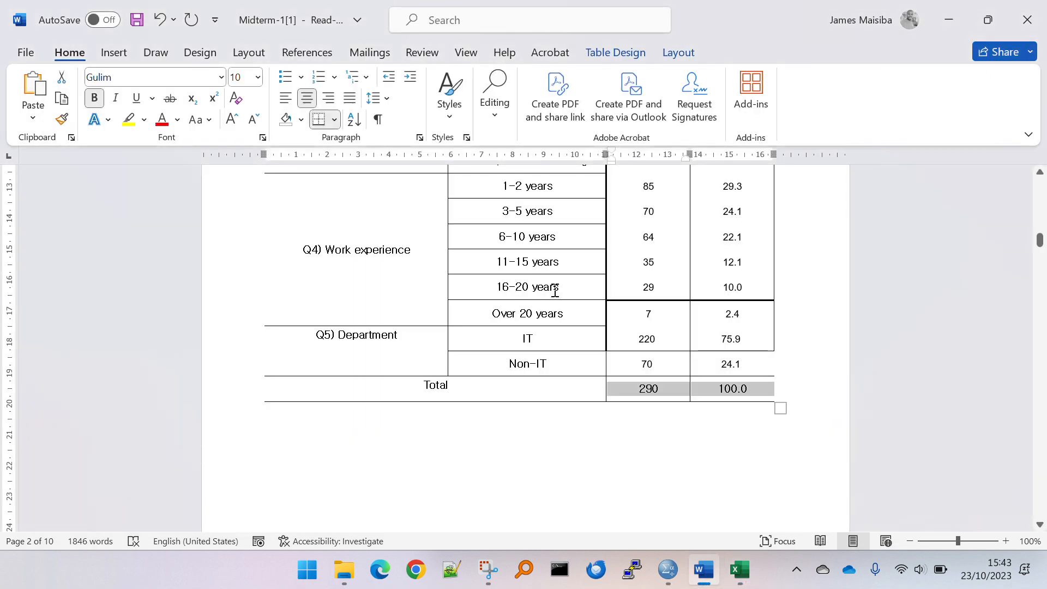
pyautogui.scroll(-10, 554, 290)
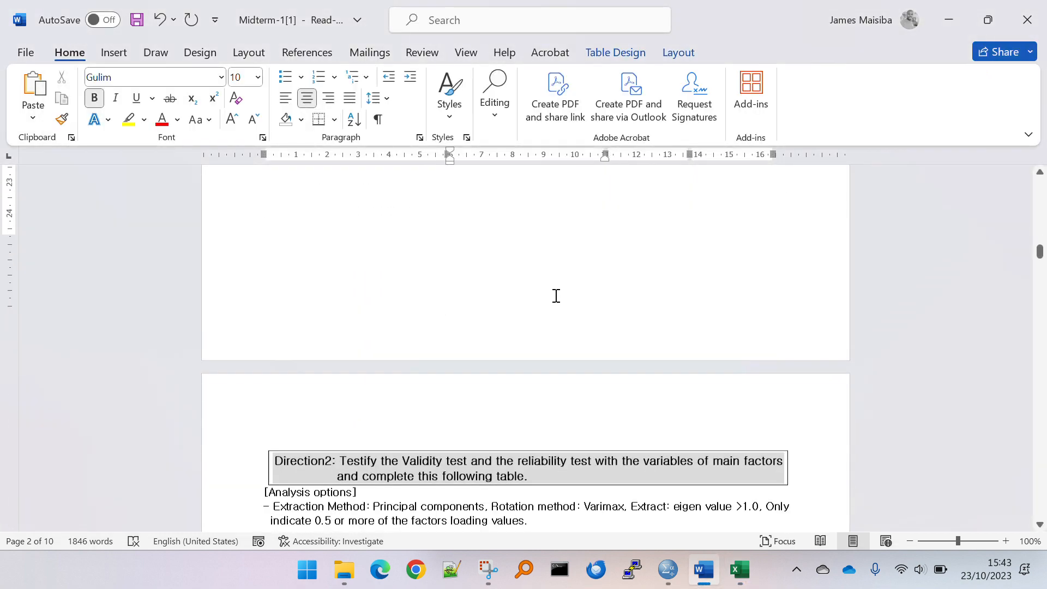
pyautogui.scroll(-3, 554, 290)
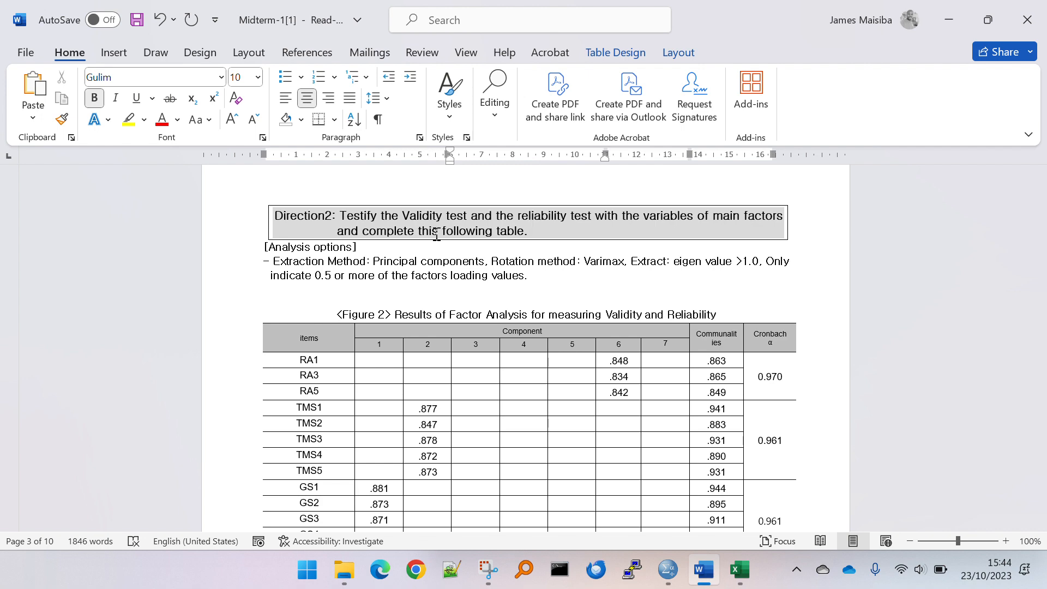
pyautogui.hotkey('alt', 'Tab')
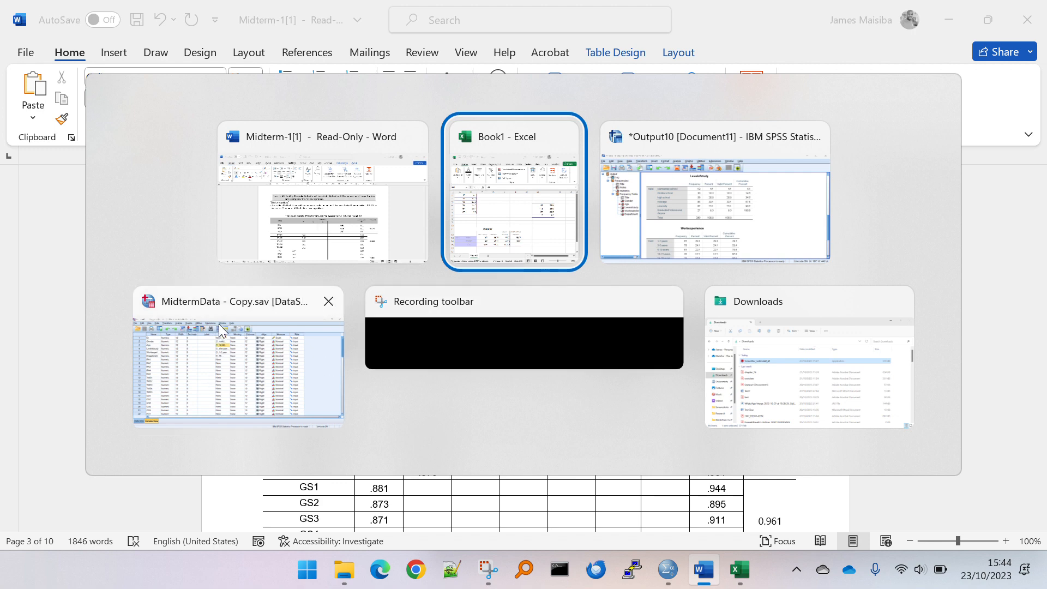
pyautogui.click(295, 236)
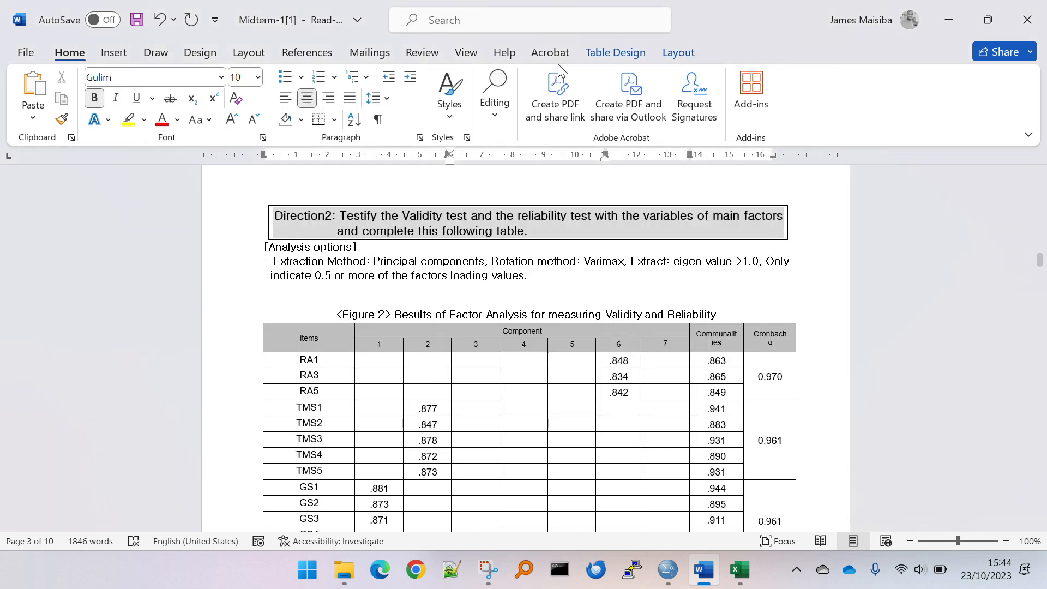
# Review the Main Successful Factors table in Word, examining the factor name, variable names and item count of Relative Advantage
pyautogui.scroll(6, 569, 307)
pyautogui.scroll(15, 569, 307)
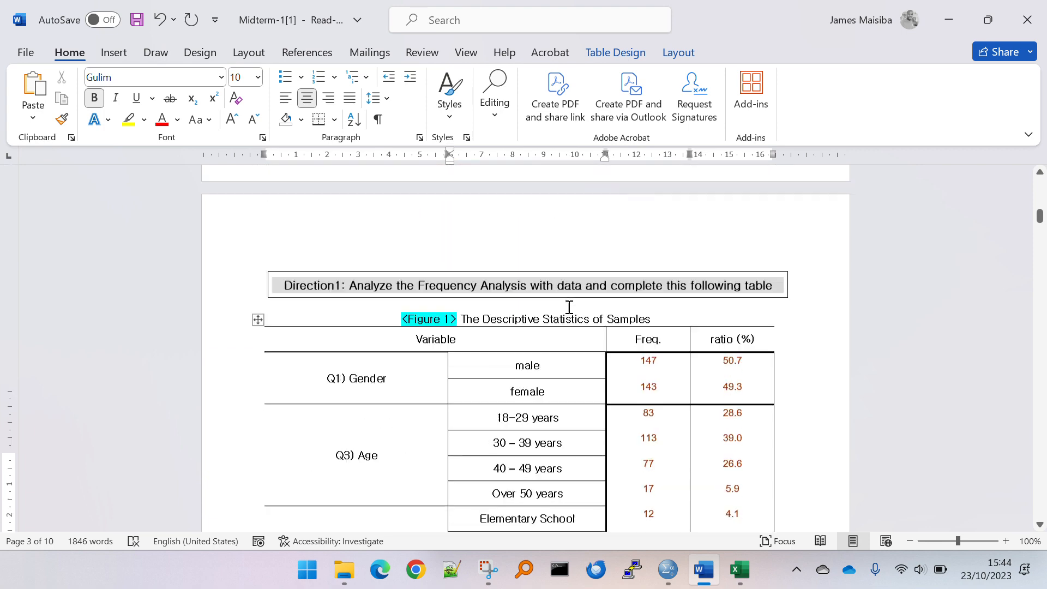
pyautogui.scroll(3, 569, 307)
pyautogui.scroll(-3, 568, 307)
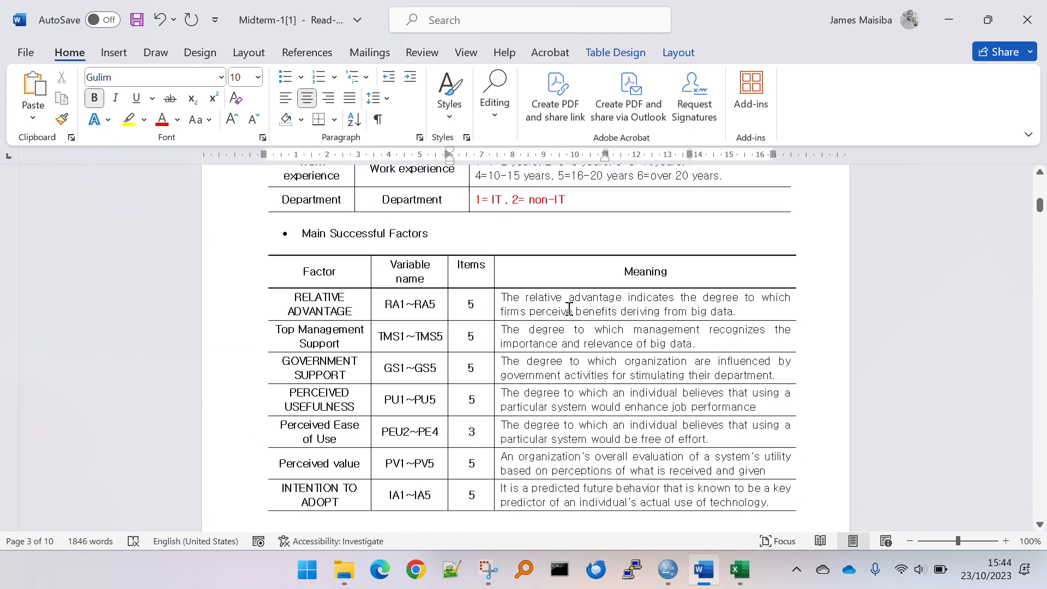
pyautogui.scroll(2, 568, 307)
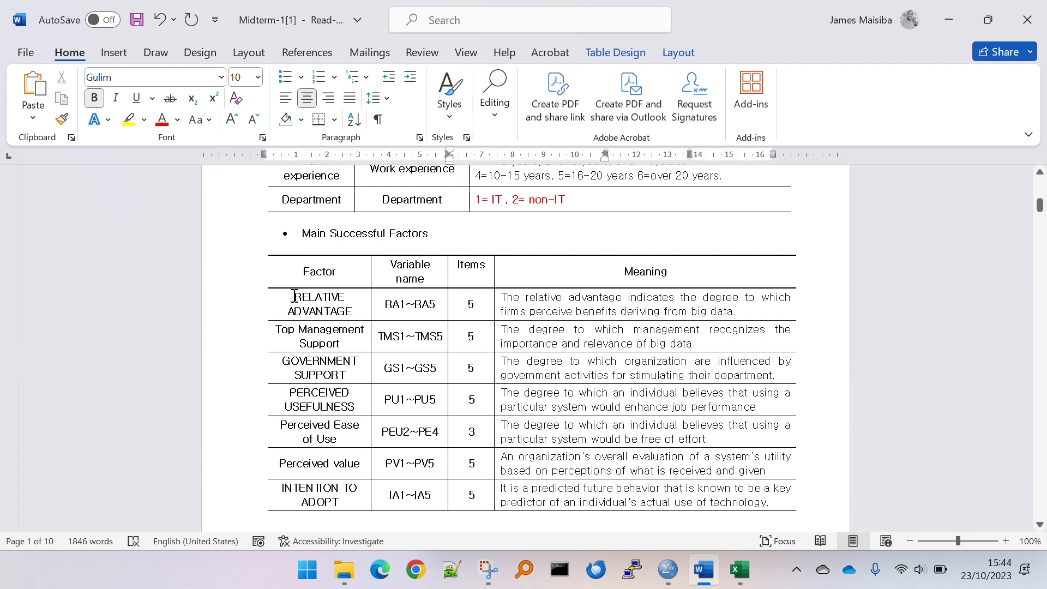
pyautogui.moveTo(292, 296); pyautogui.dragTo(346, 314)
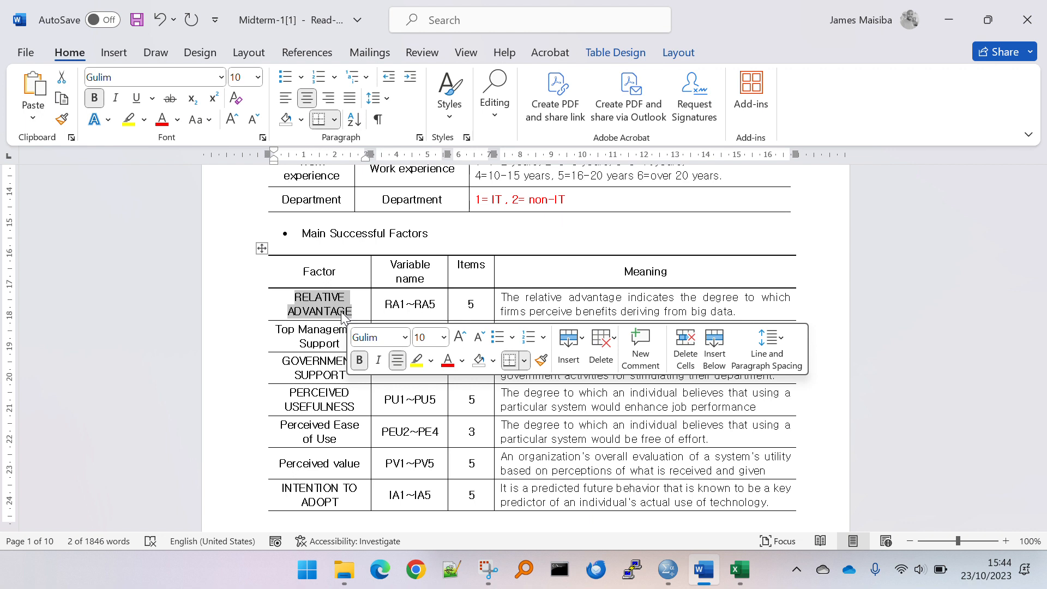
pyautogui.click(385, 306)
pyautogui.moveTo(385, 305); pyautogui.dragTo(437, 305)
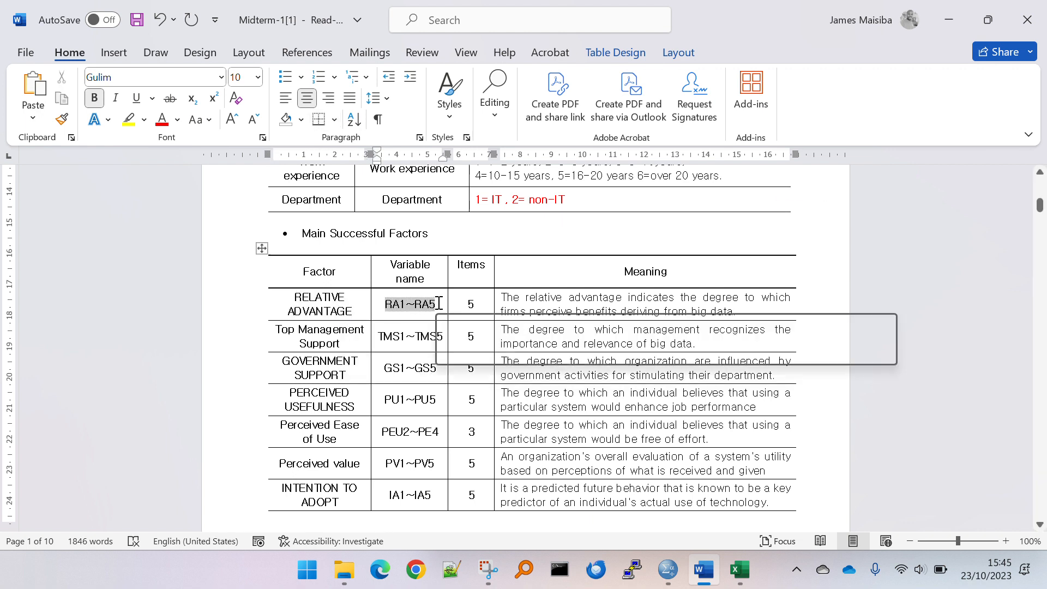
pyautogui.click(481, 304)
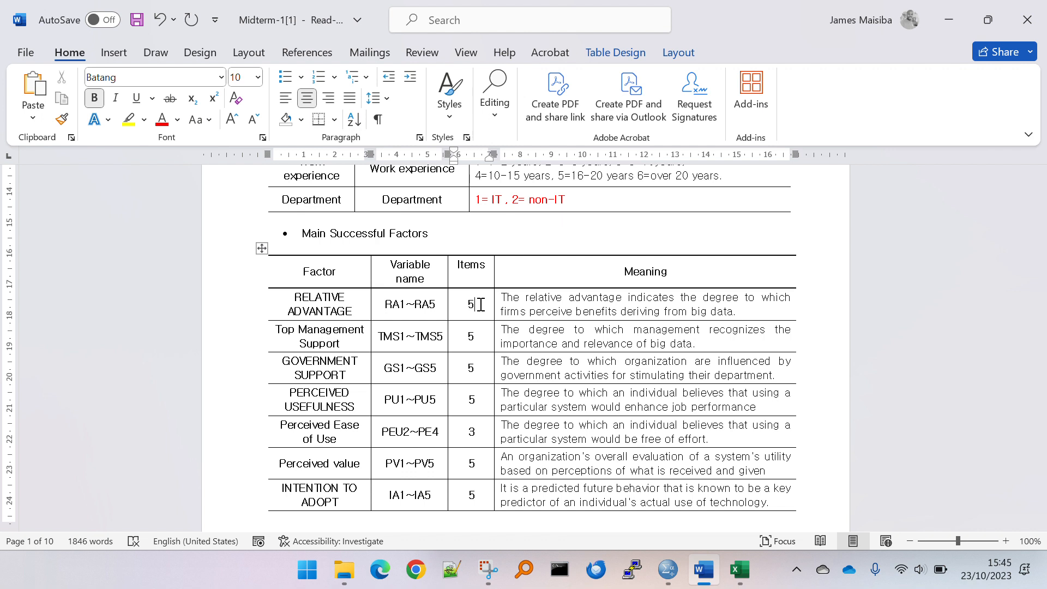
pyautogui.moveTo(296, 299); pyautogui.dragTo(359, 311)
pyautogui.click(357, 313)
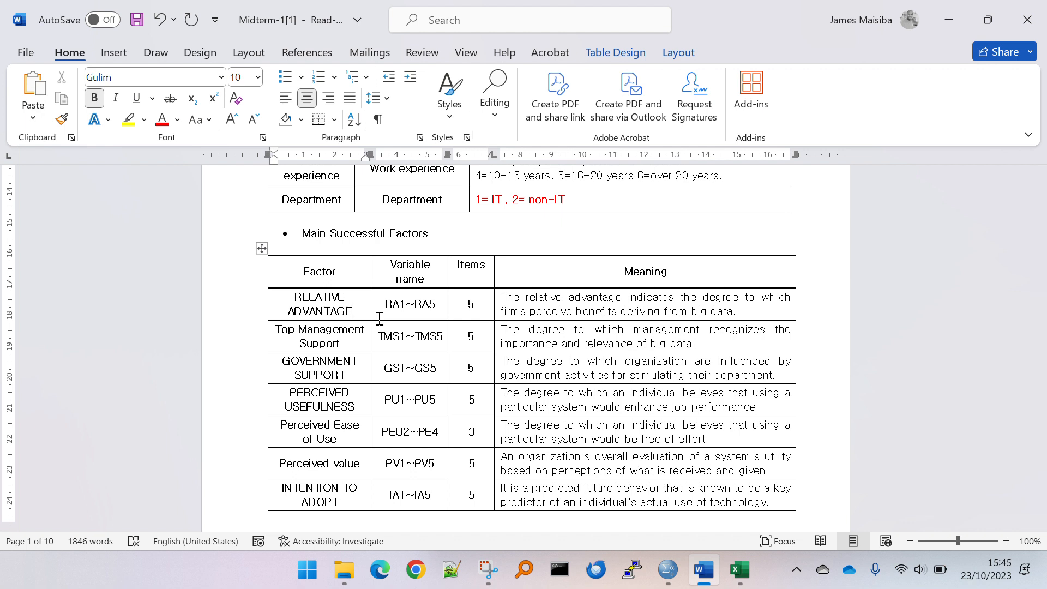
# Examine the Figure 2 table's item rows from RA1 onward, including the component loadings, communalities and Cronbach α columns
pyautogui.scroll(-15, 379, 318)
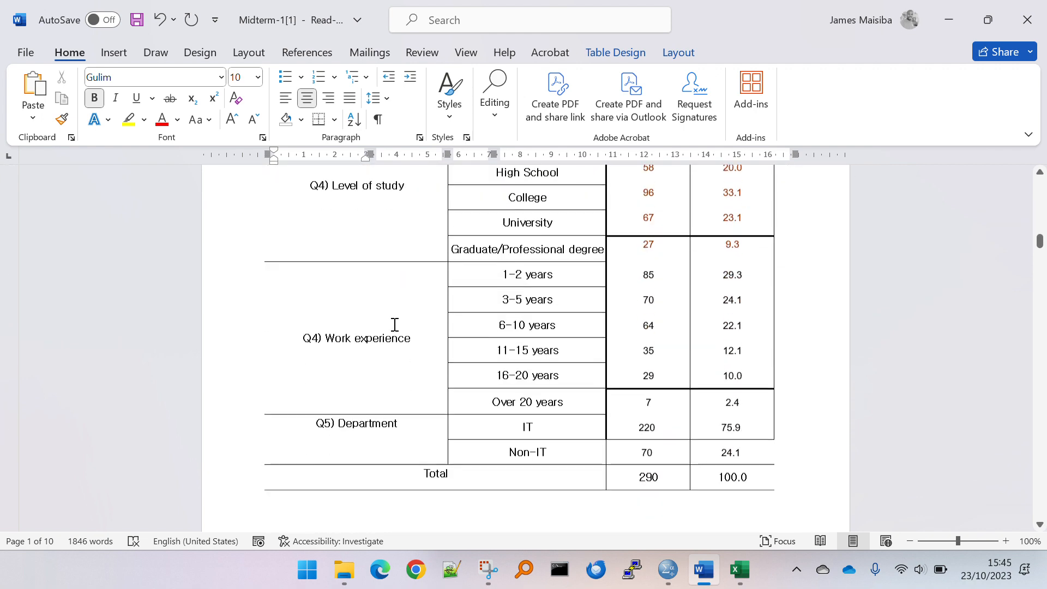
pyautogui.scroll(-15, 394, 324)
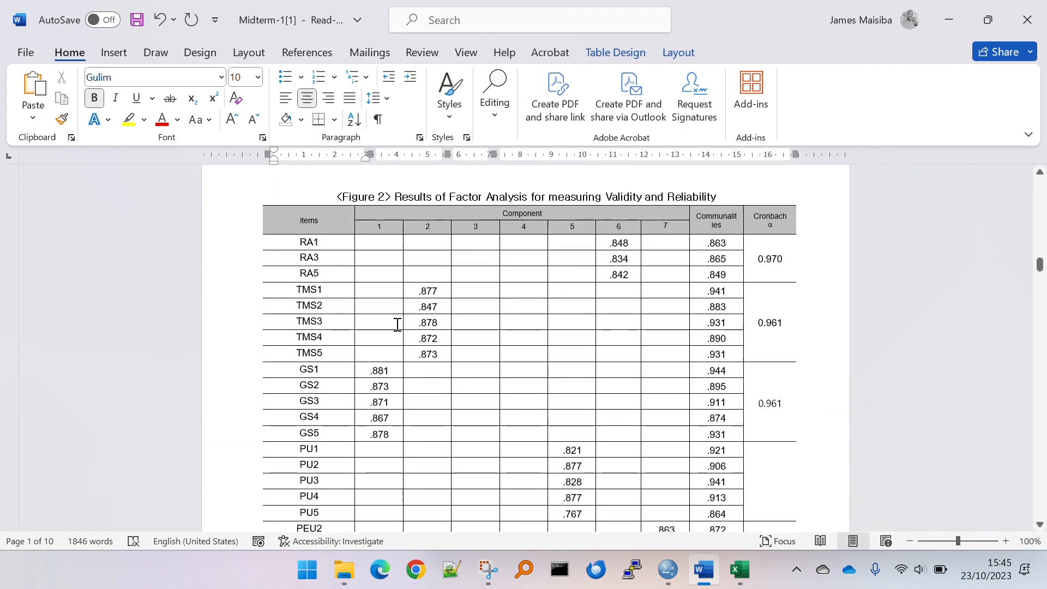
pyautogui.scroll(1, 398, 324)
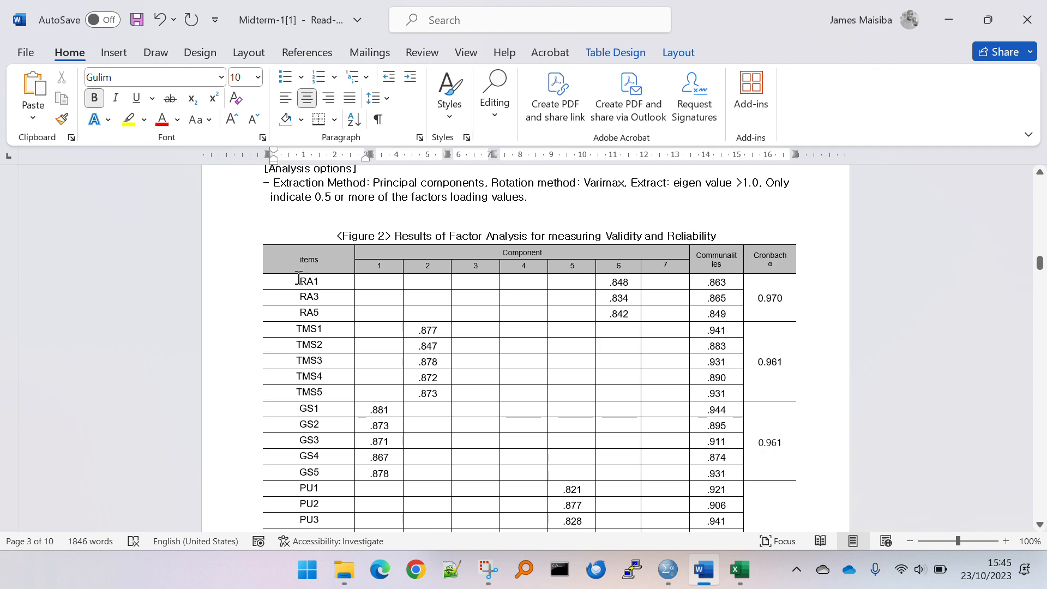
pyautogui.moveTo(300, 284); pyautogui.dragTo(788, 460)
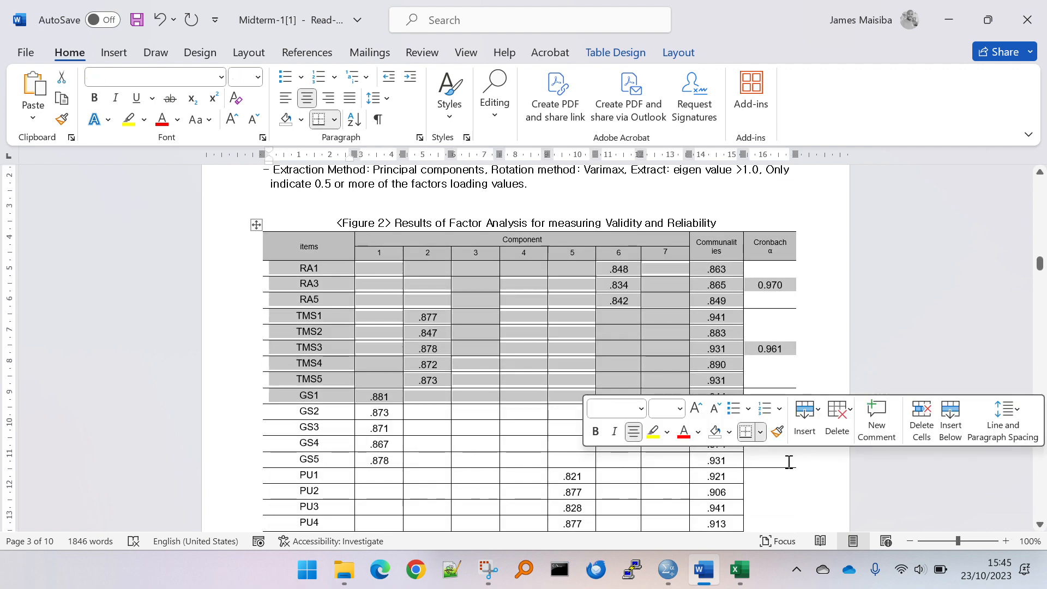
pyautogui.click(428, 333)
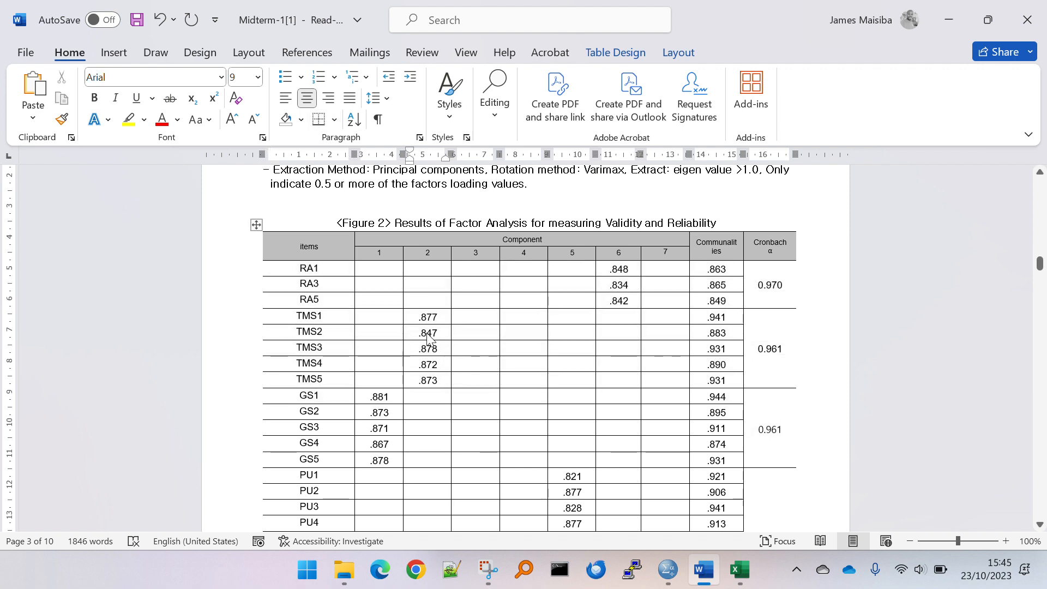
# Switch to the MidtermData - Copy.sav dataset in SPSS, open the Factor Analysis dialog under Dimension Reduction, and reset its settings
pyautogui.moveTo(677, 574)
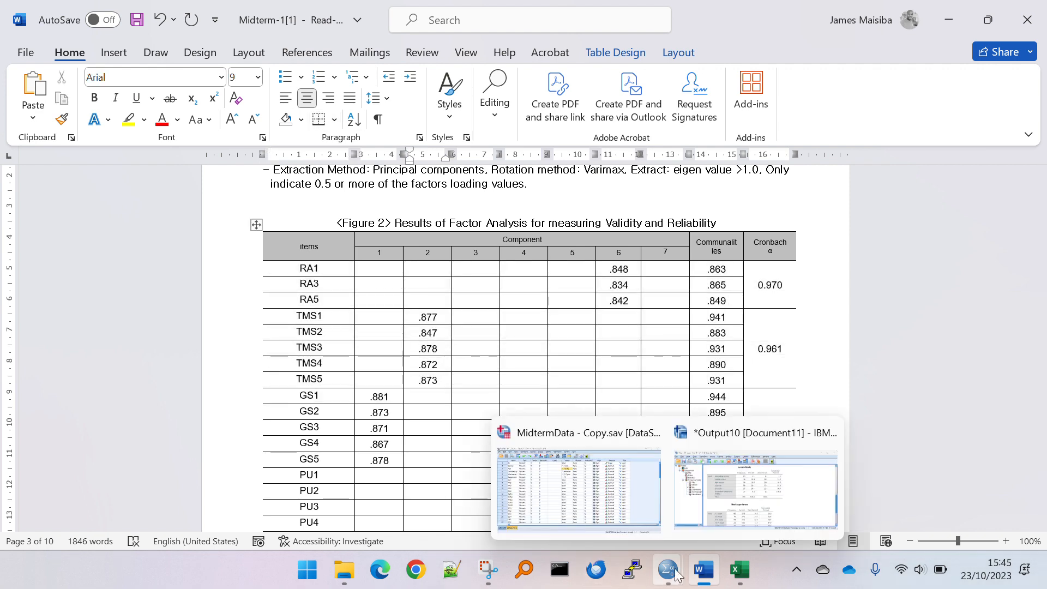
pyautogui.click(622, 486)
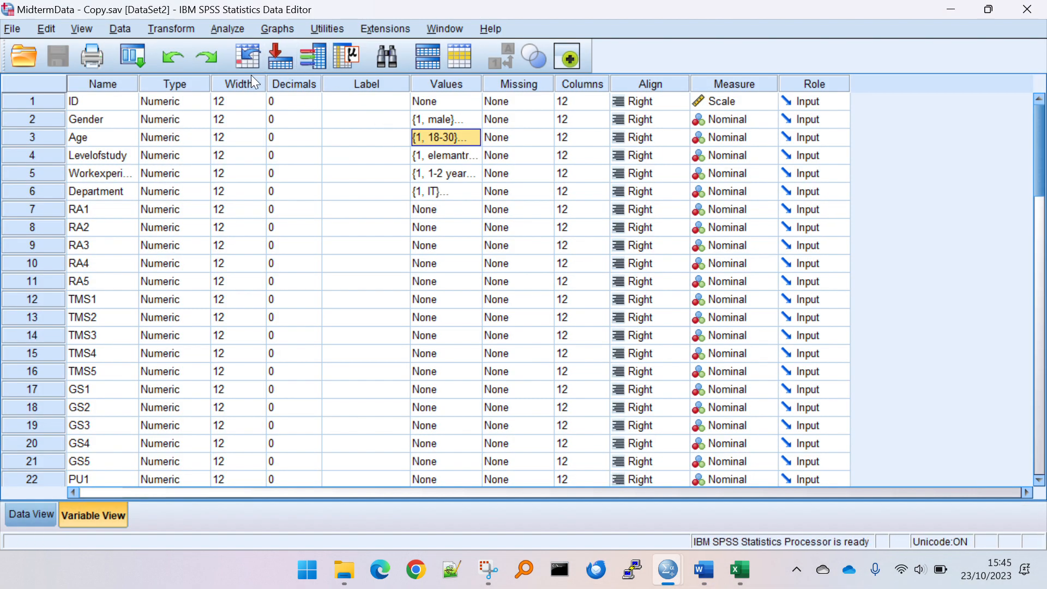
pyautogui.click(226, 29)
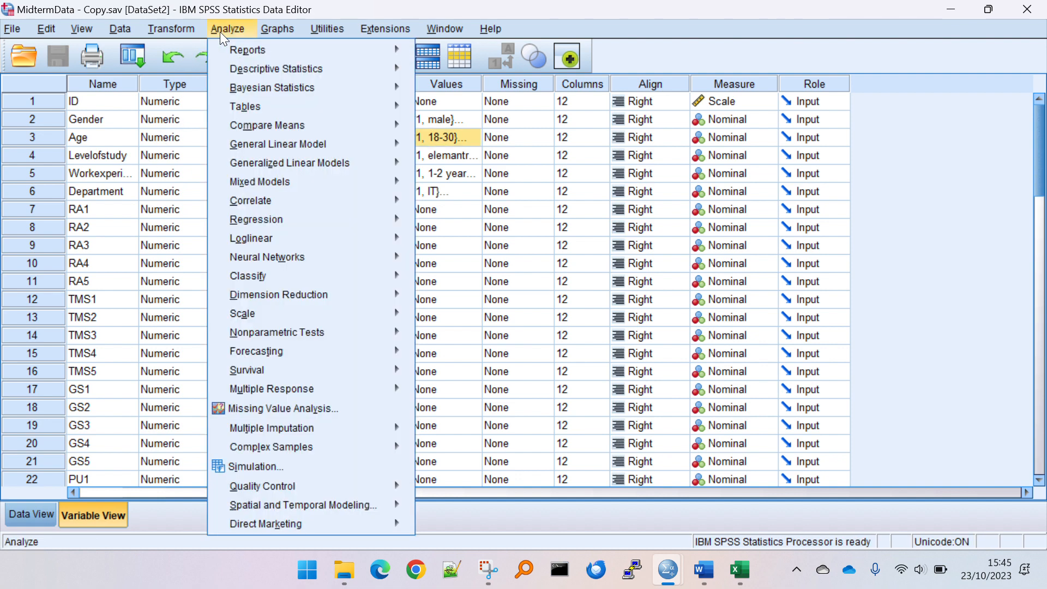
pyautogui.moveTo(251, 202)
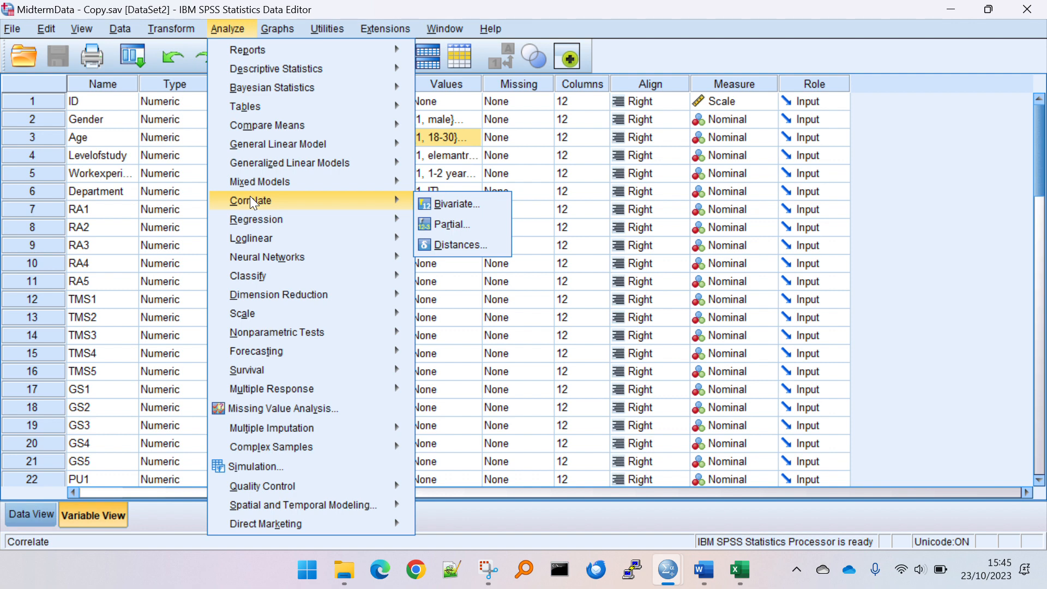
pyautogui.moveTo(313, 296)
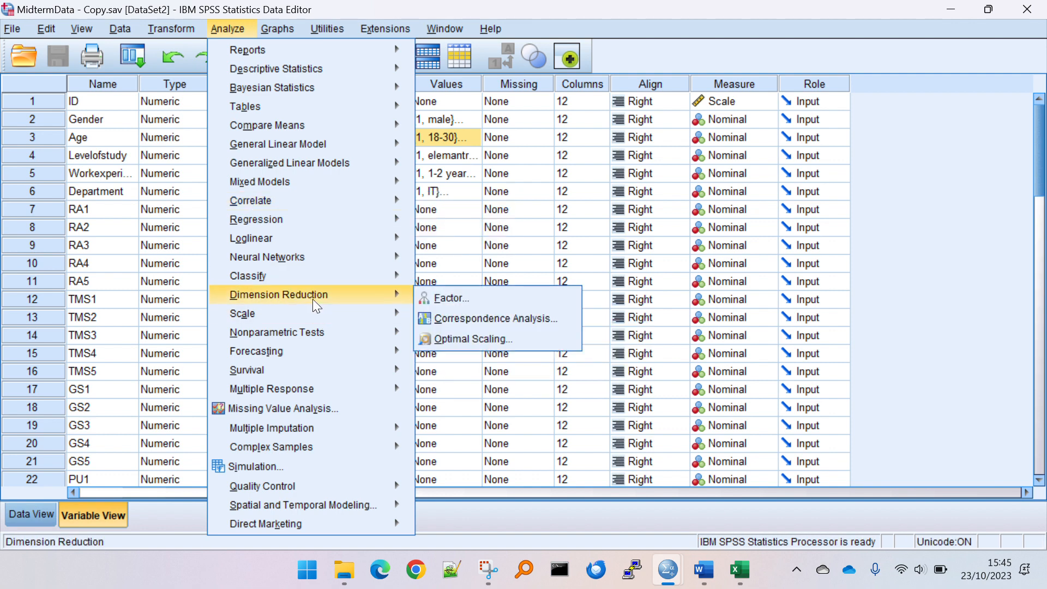
pyautogui.click(525, 300)
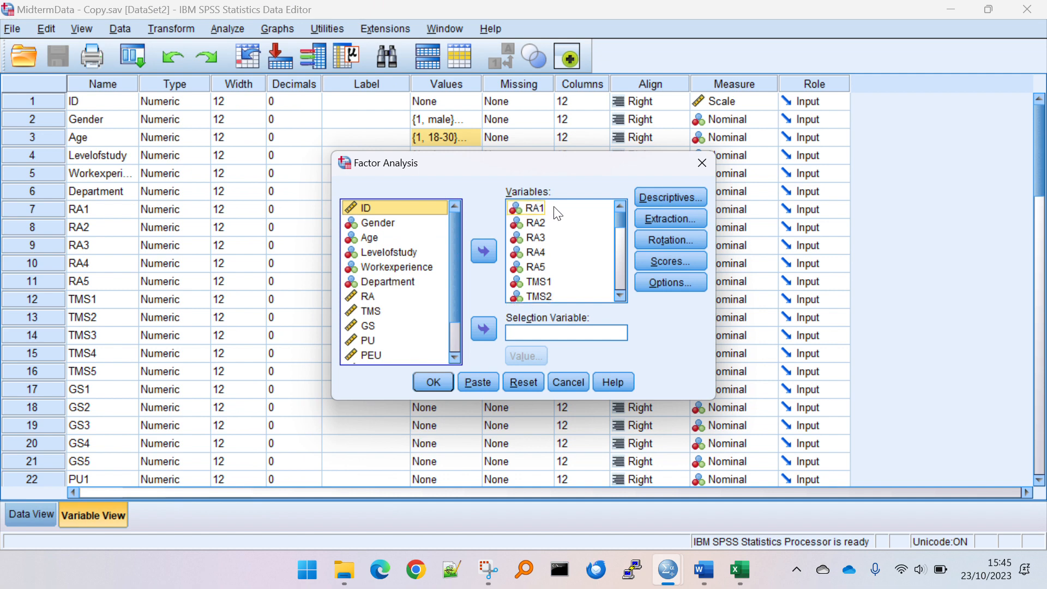
pyautogui.click(521, 383)
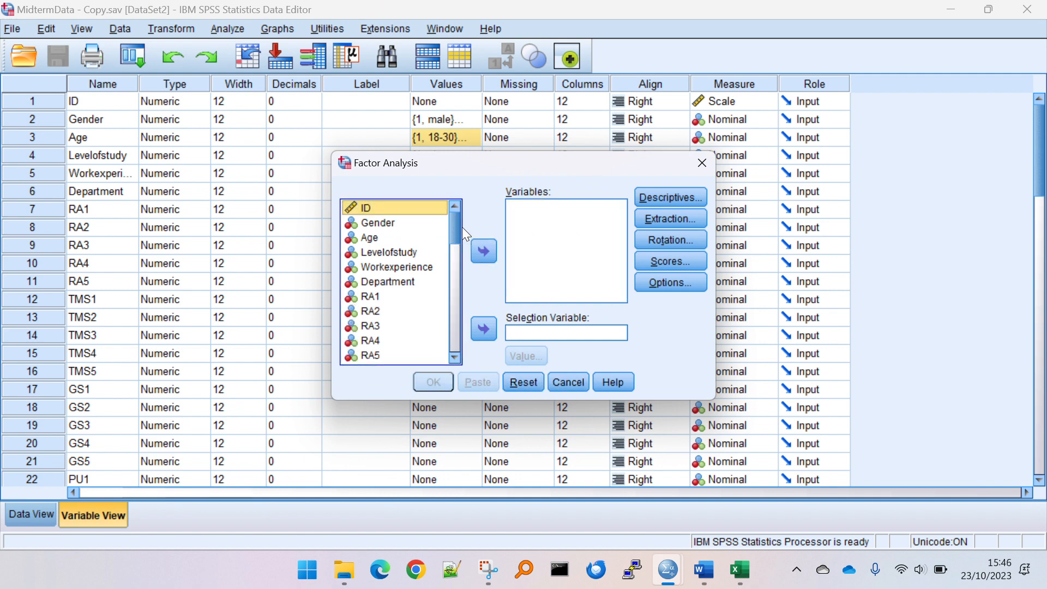
# Examine the item variables from RA1 to GS1 in the Factor Analysis variable list
pyautogui.moveTo(452, 223); pyautogui.dragTo(453, 235)
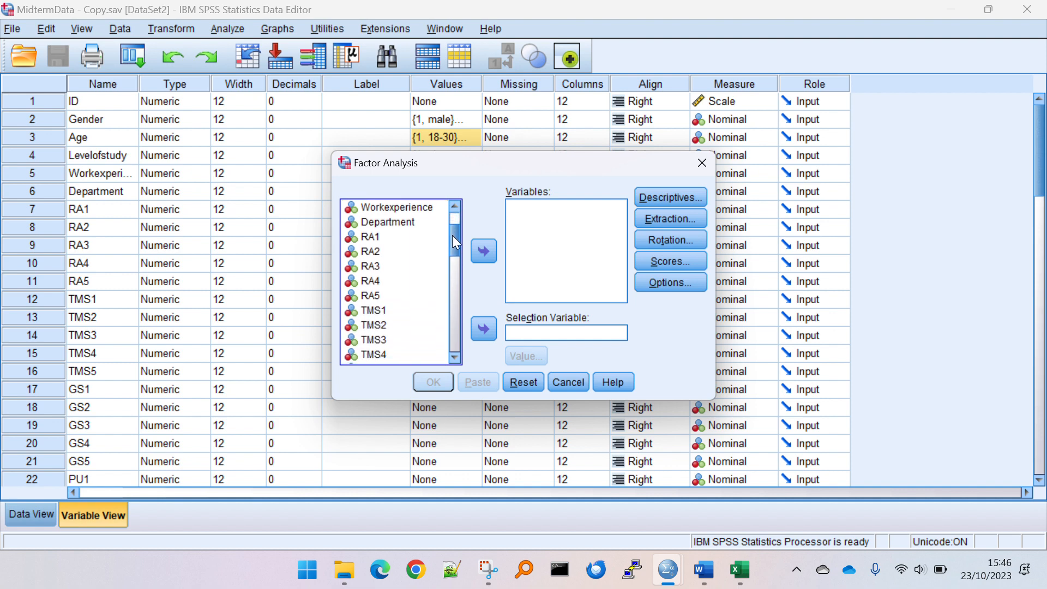
pyautogui.click(376, 233)
pyautogui.scroll(-2, 387, 311)
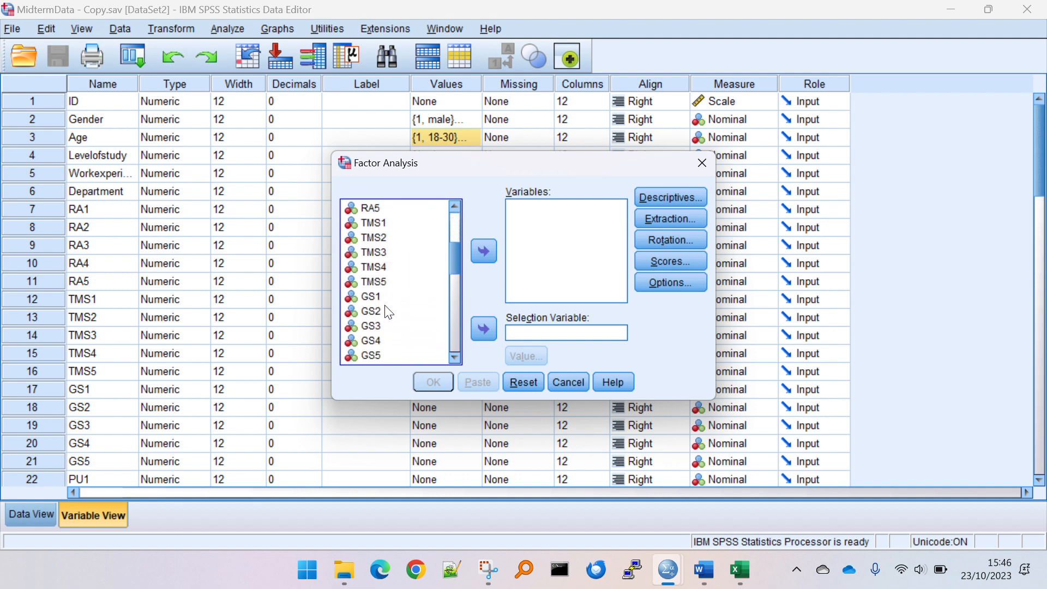
pyautogui.scroll(3, 387, 311)
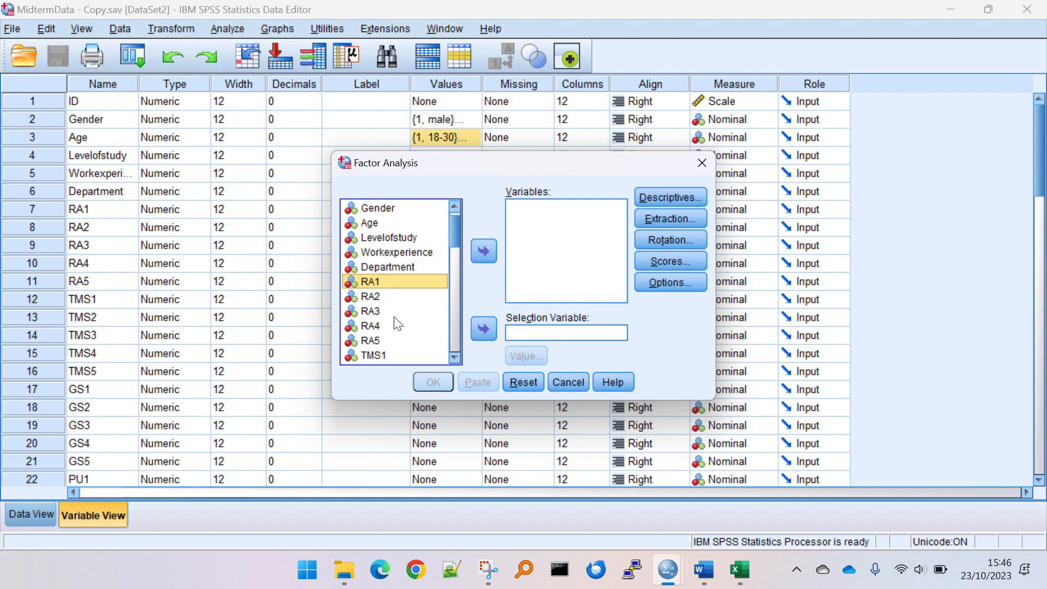
pyautogui.click(392, 340)
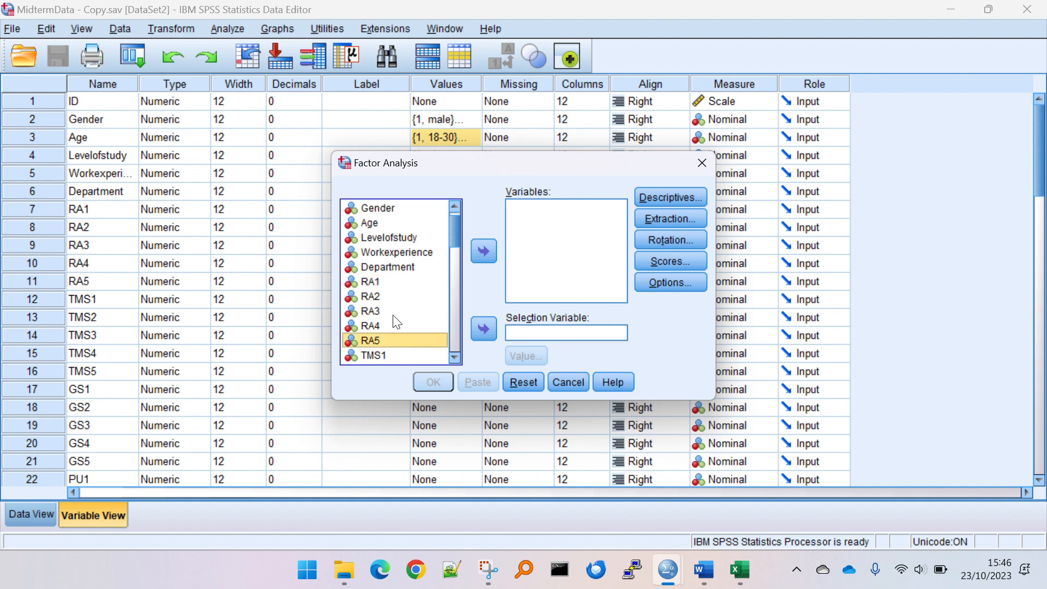
pyautogui.scroll(-1, 393, 321)
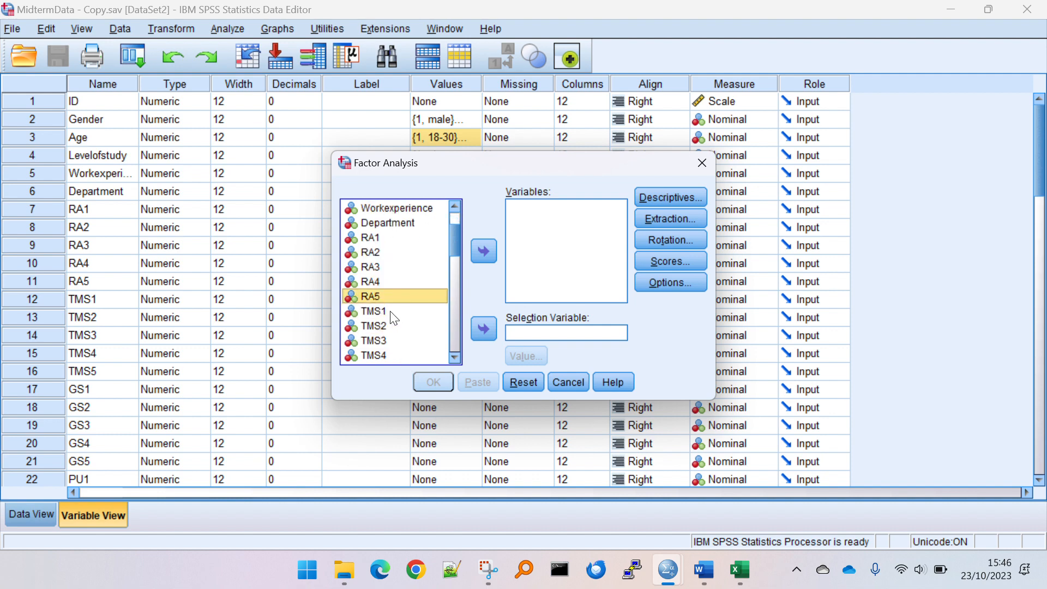
pyautogui.click(391, 312)
pyautogui.scroll(-2, 391, 312)
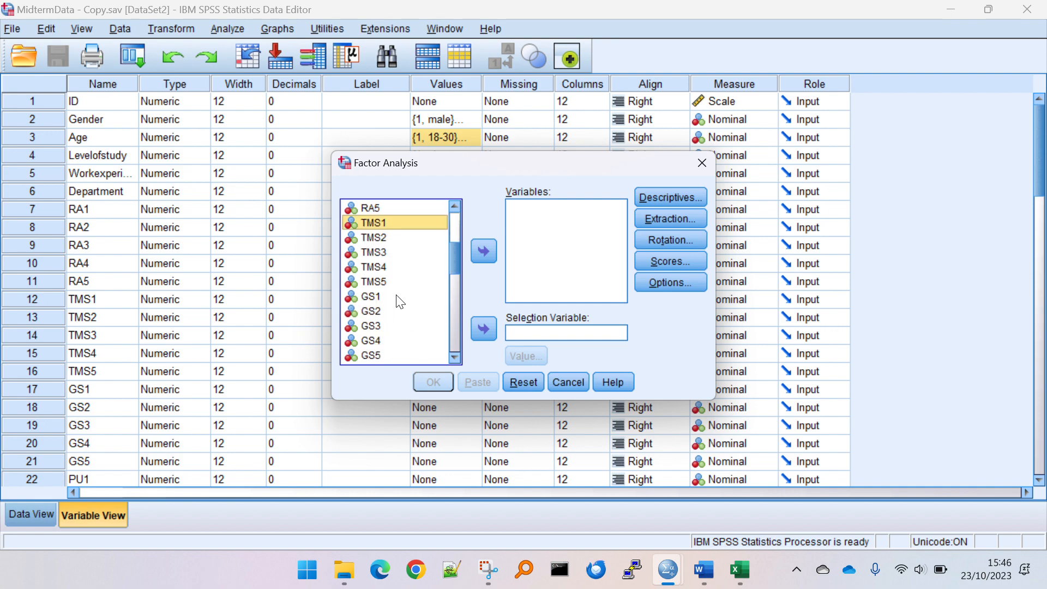
pyautogui.click(399, 296)
# Check the Figure 2 items in Word, then examine the PU, PEU, PV and IA variables in SPSS's Factor Analysis list
pyautogui.hotkey('alt', 'Tab')
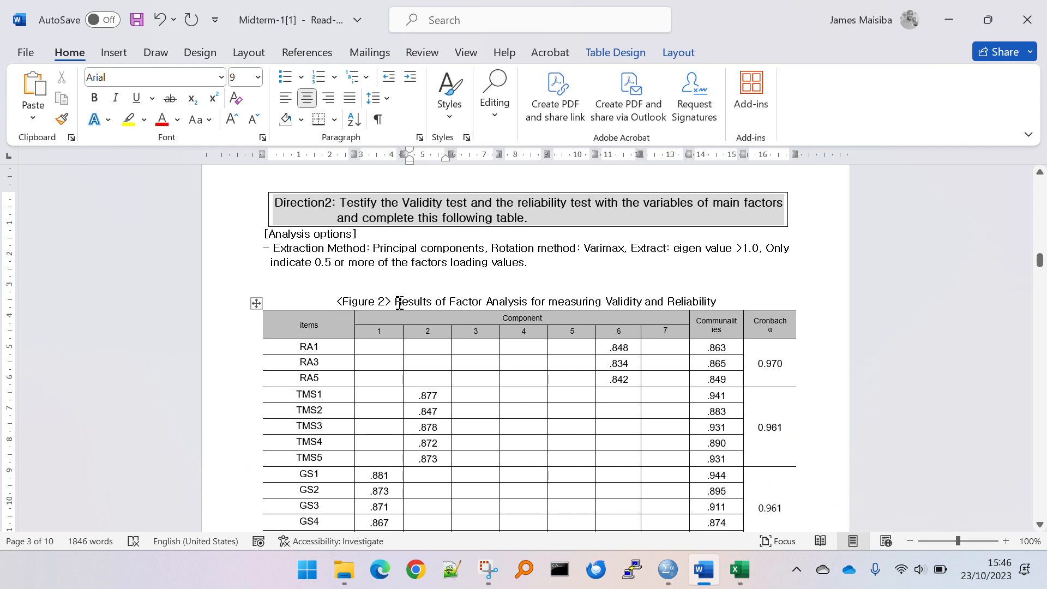
pyautogui.scroll(-5, 400, 303)
pyautogui.hotkey('alt', 'Tab')
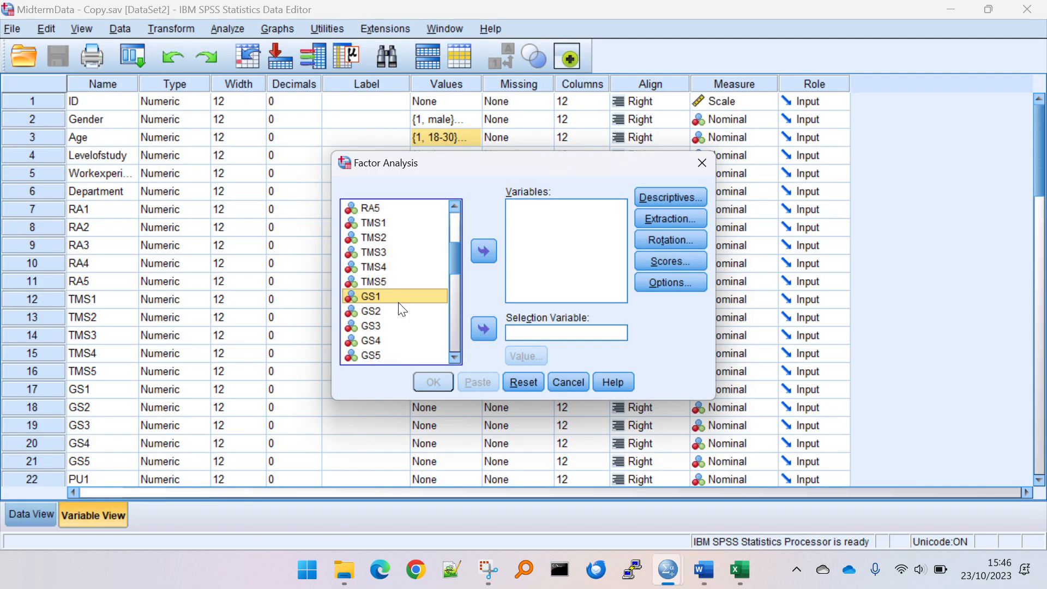
pyautogui.scroll(-3, 401, 309)
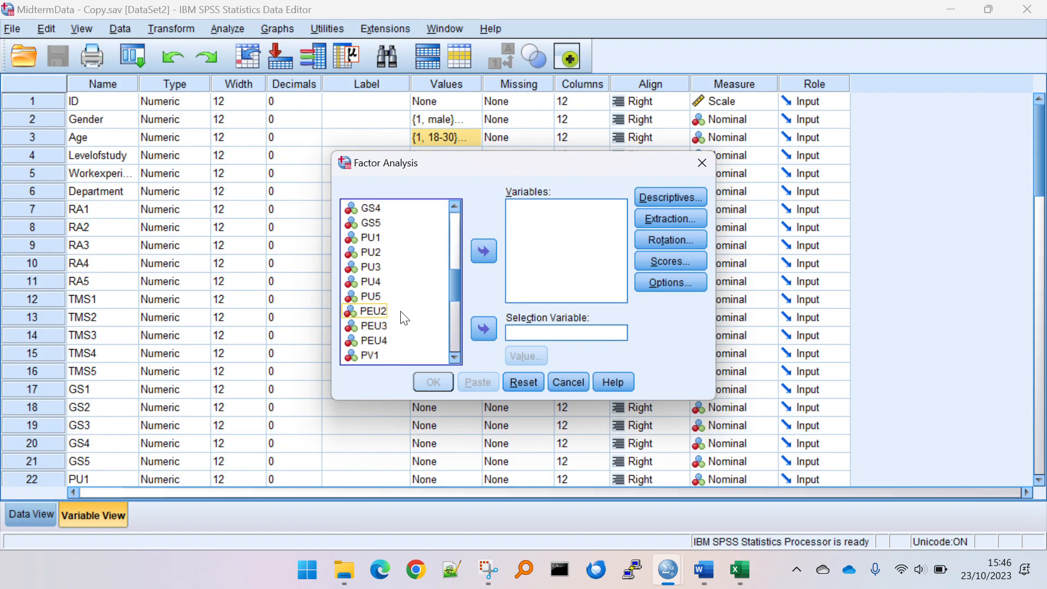
pyautogui.scroll(-2, 404, 339)
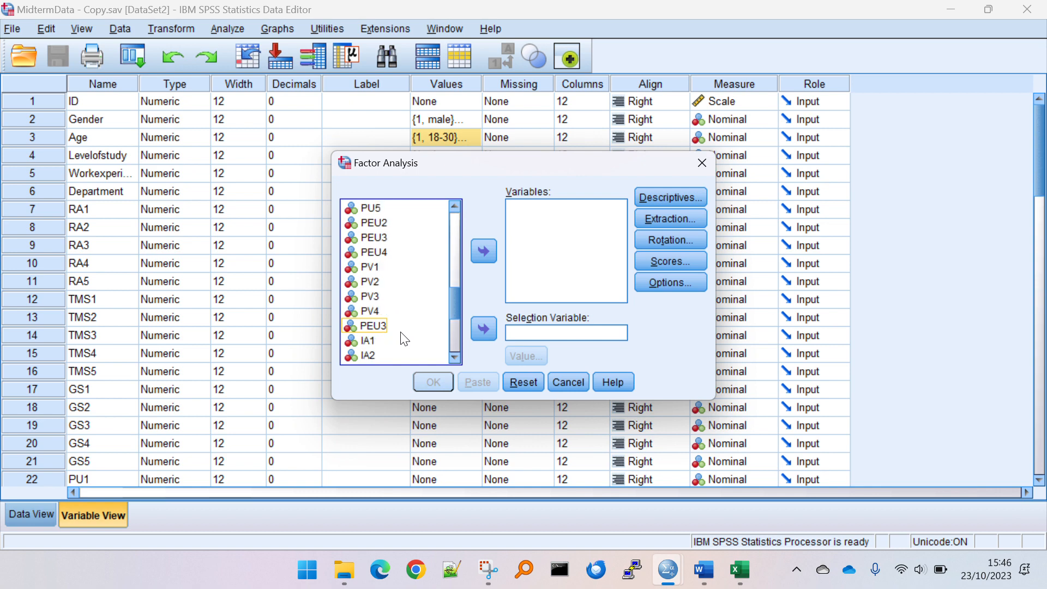
pyautogui.click(389, 267)
pyautogui.scroll(-1, 402, 341)
pyautogui.scroll(9, 401, 344)
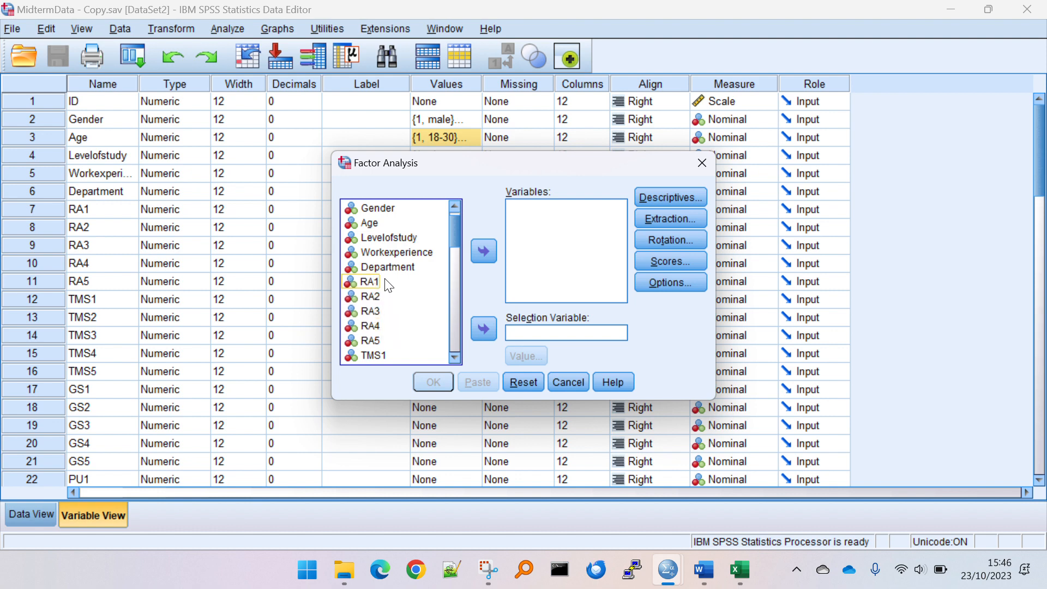
pyautogui.scroll(-4, 409, 287)
pyautogui.scroll(-6, 410, 289)
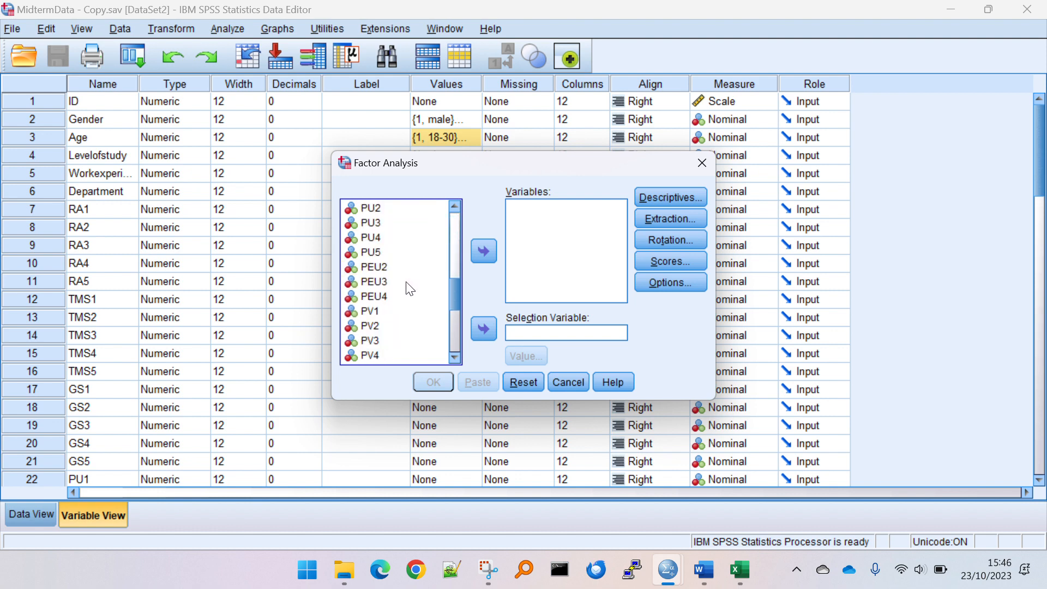
pyautogui.keyDown('shift'); pyautogui.click(409, 312); pyautogui.keyUp('shift')
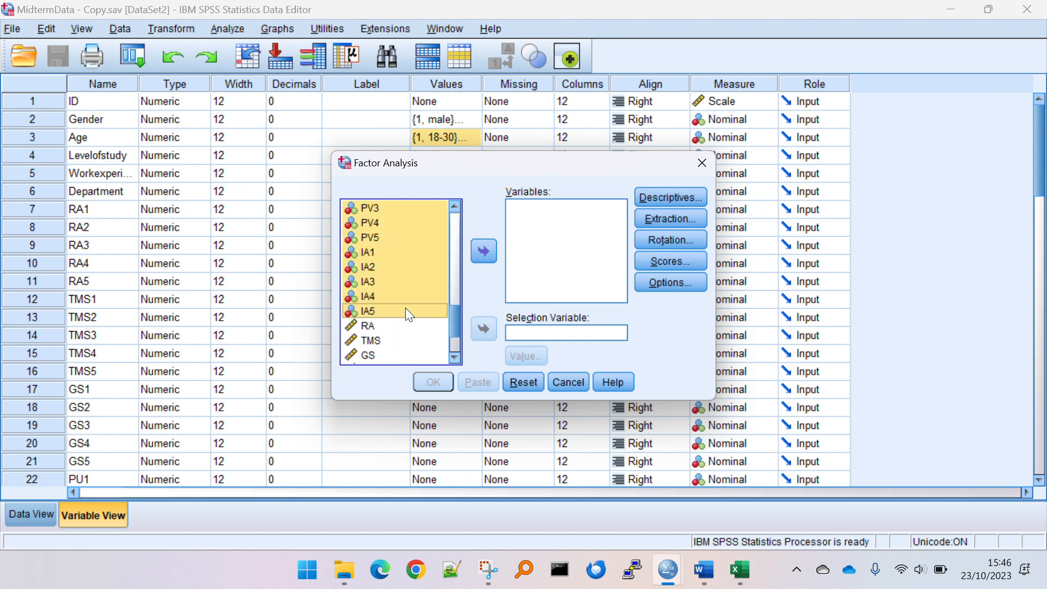
pyautogui.click(487, 250)
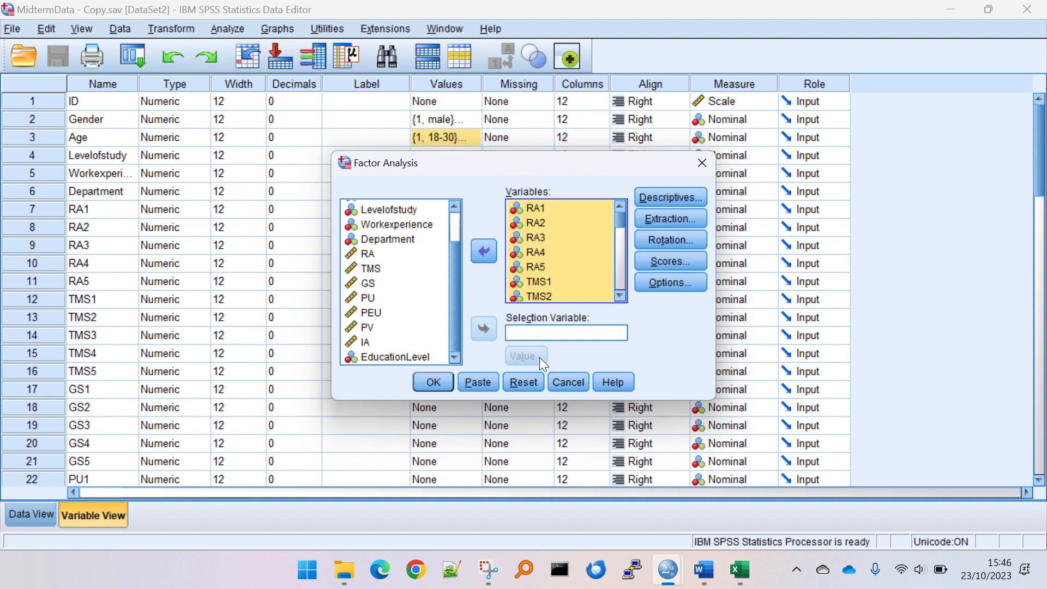
pyautogui.click(564, 383)
# Reopen the Factor Analysis dialog and compare its variable list with Direction2 and the Figure 2 items in Word
pyautogui.click(229, 25)
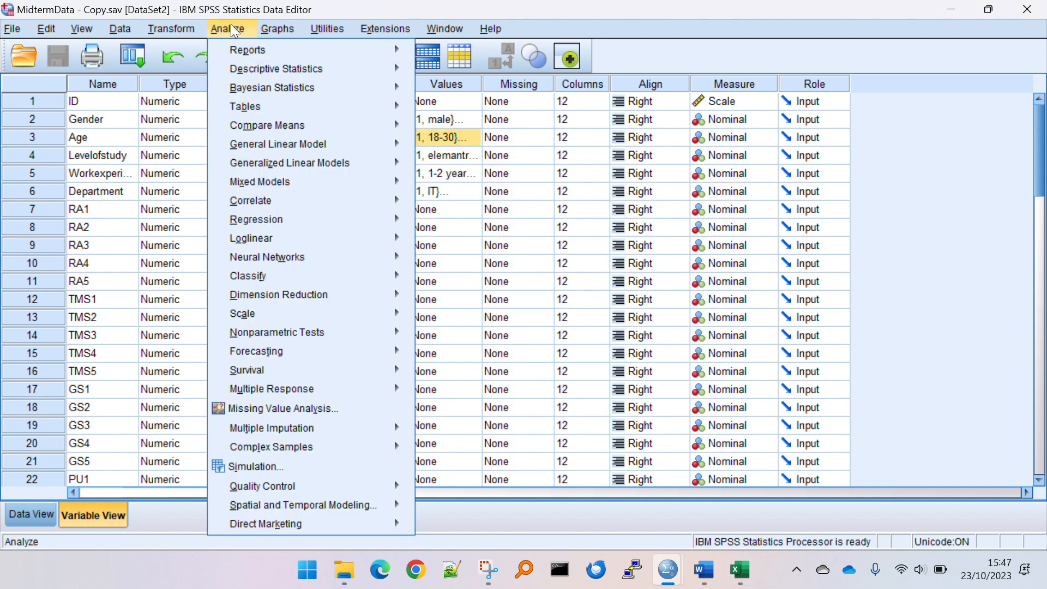
pyautogui.moveTo(338, 289)
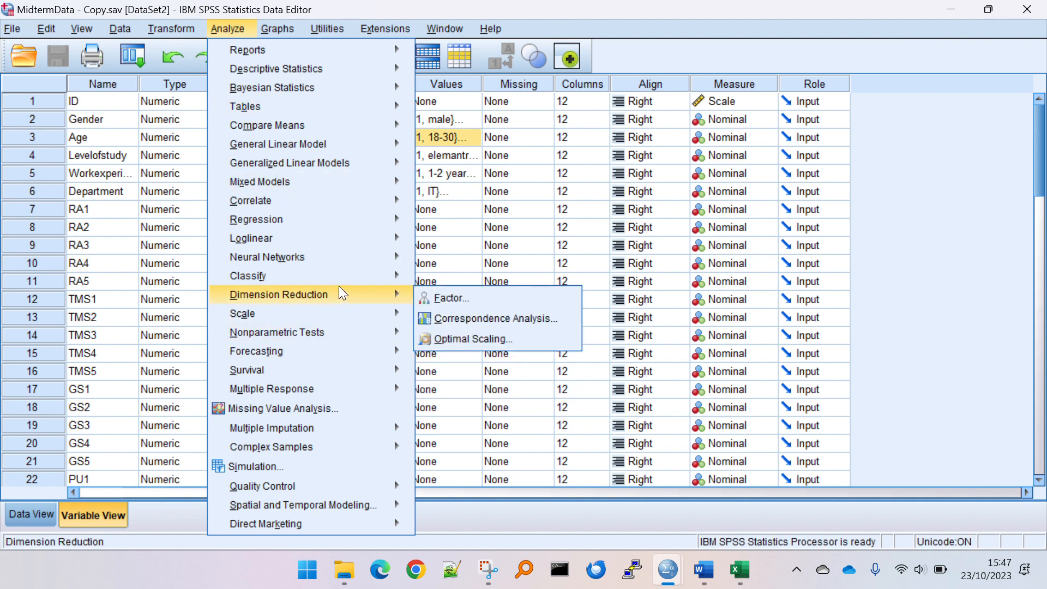
pyautogui.click(439, 301)
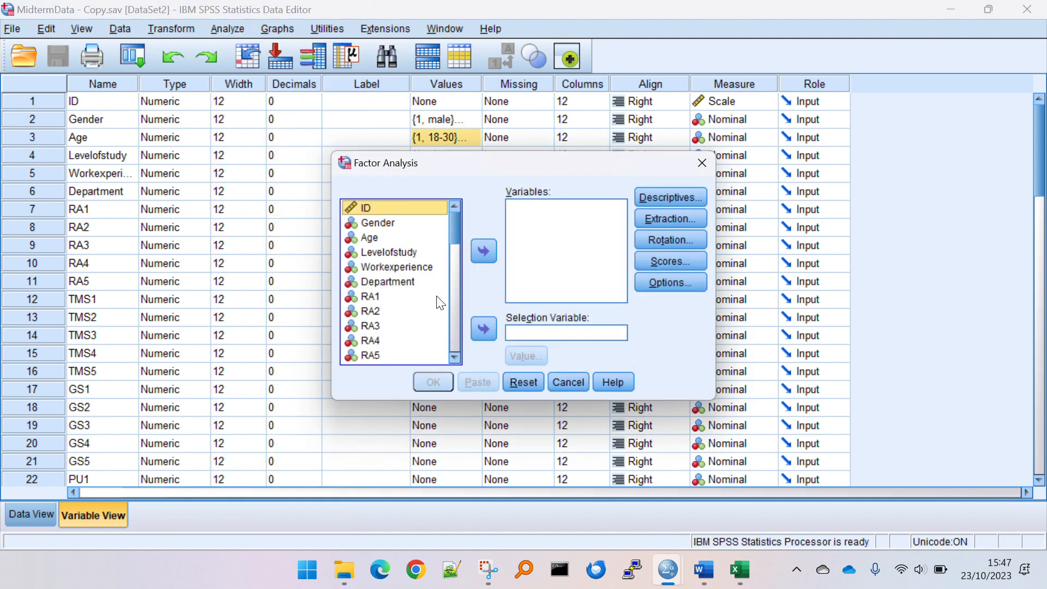
pyautogui.hotkey('alt', 'Tab')
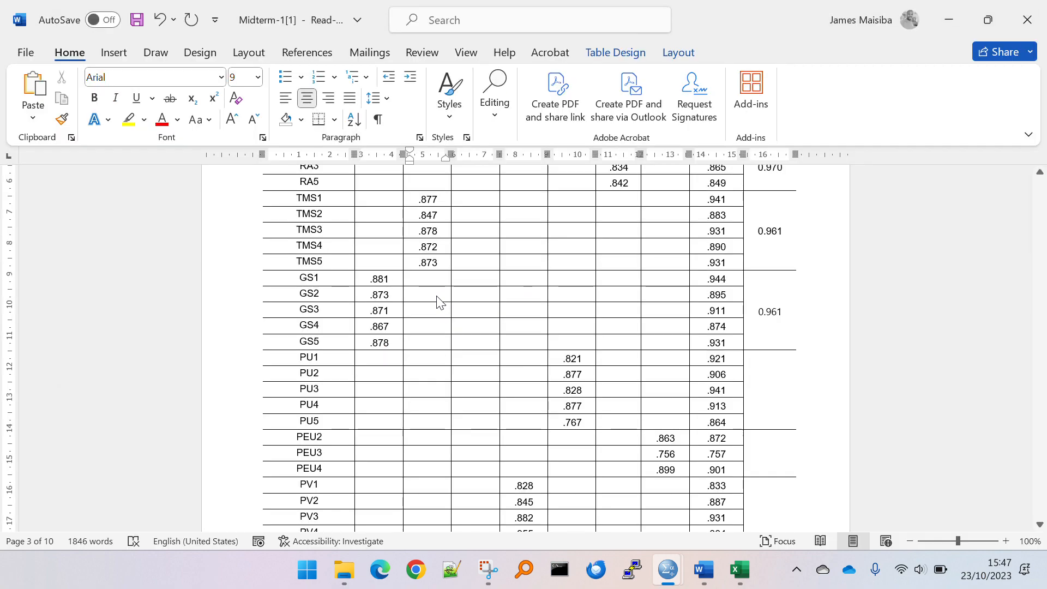
pyautogui.scroll(4, 472, 292)
pyautogui.scroll(3, 474, 294)
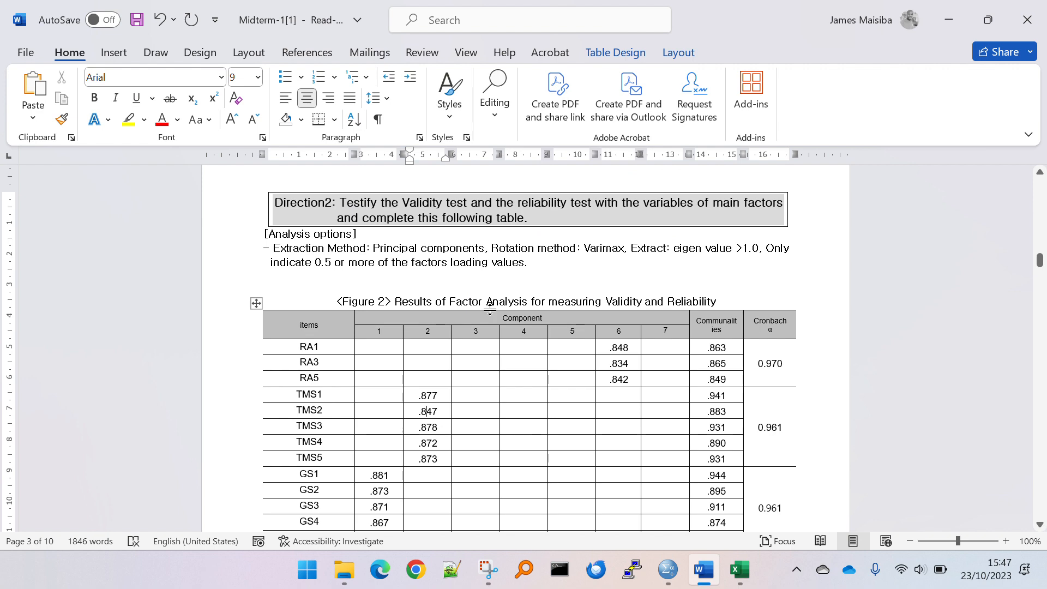
pyautogui.hotkey('alt', 'Tab')
pyautogui.scroll(-1, 405, 316)
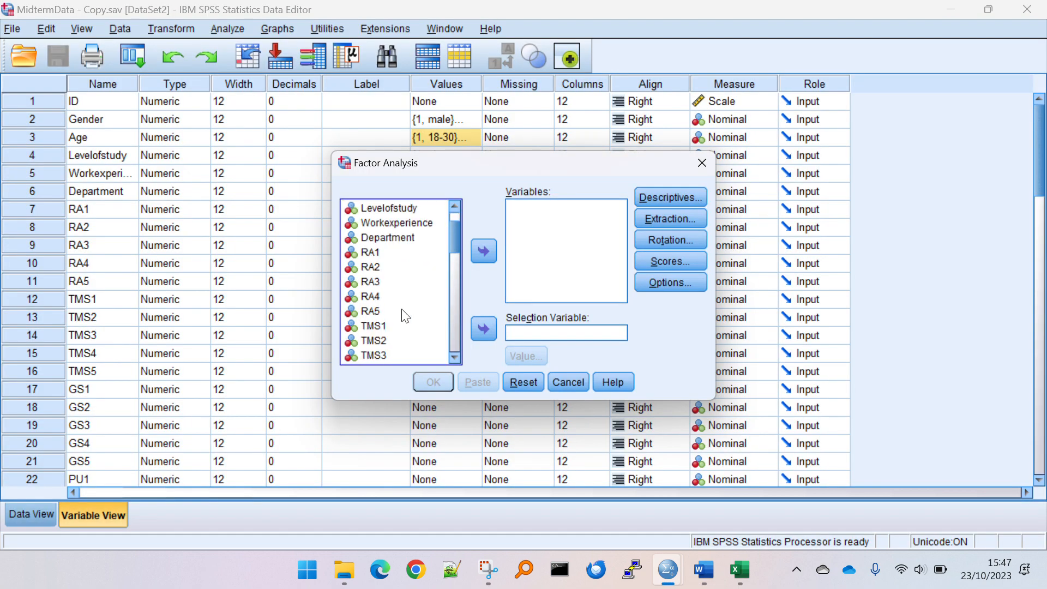
# Switch to Word and review the factor names and variable names in the Main Successful Factors table, from Relative Advantage to Intention to Adopt
pyautogui.hotkey('alt', 'Tab')
pyautogui.scroll(15, 374, 382)
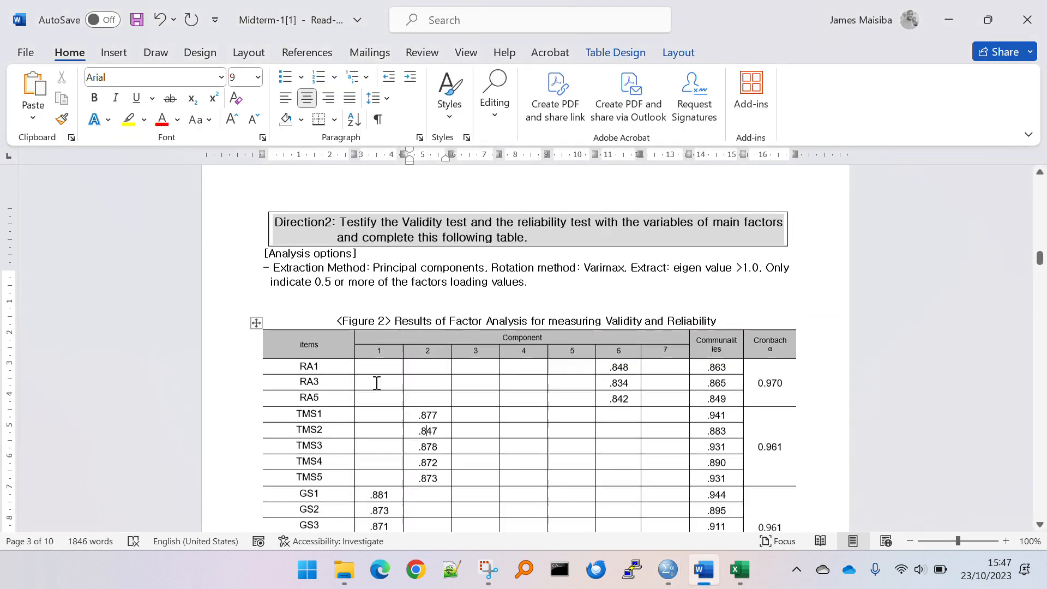
pyautogui.scroll(15, 377, 382)
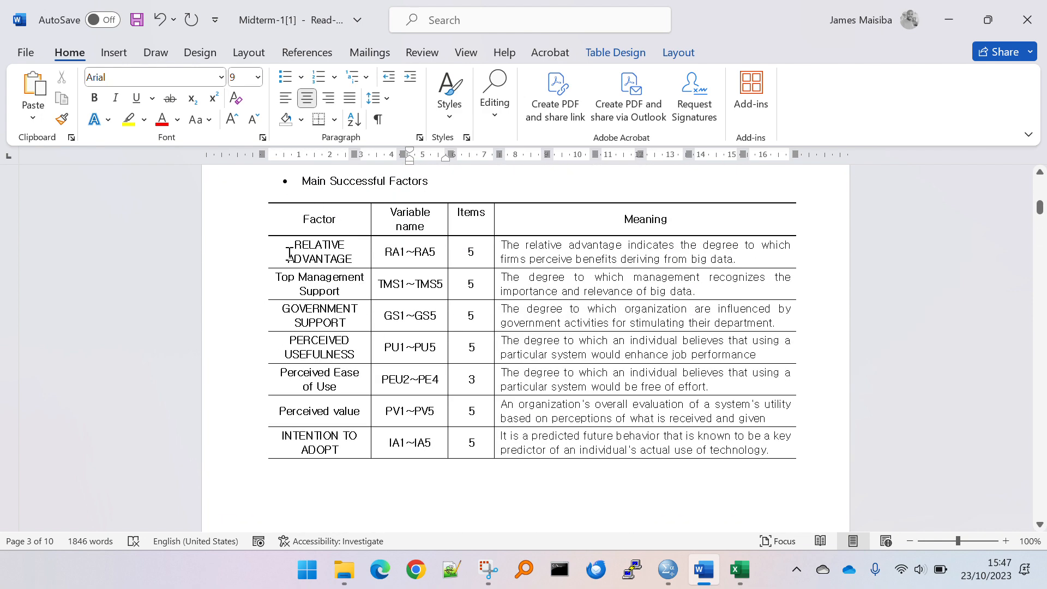
pyautogui.moveTo(290, 252); pyautogui.dragTo(322, 452)
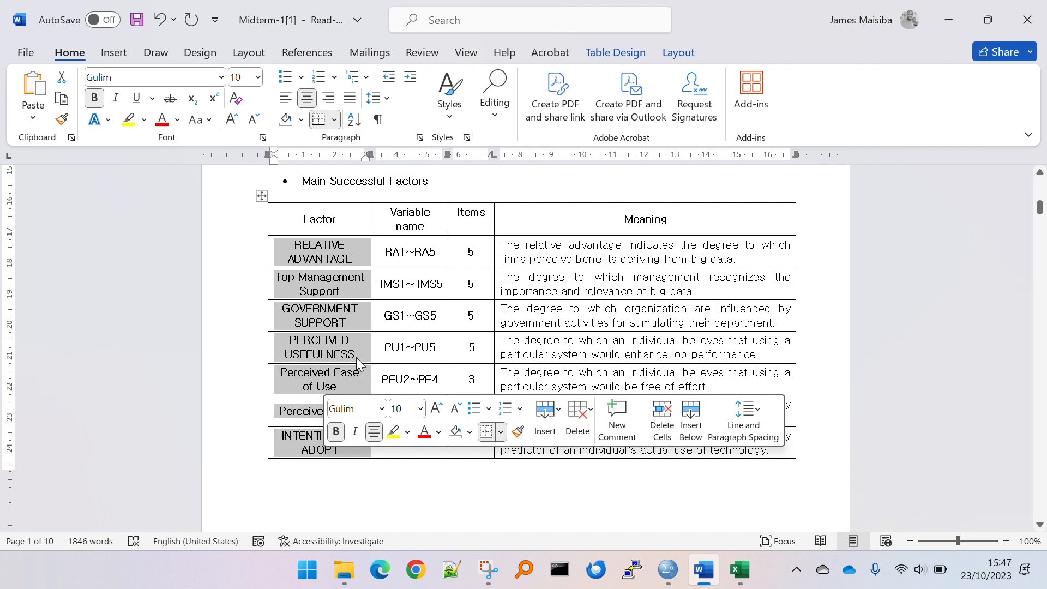
pyautogui.click(369, 314)
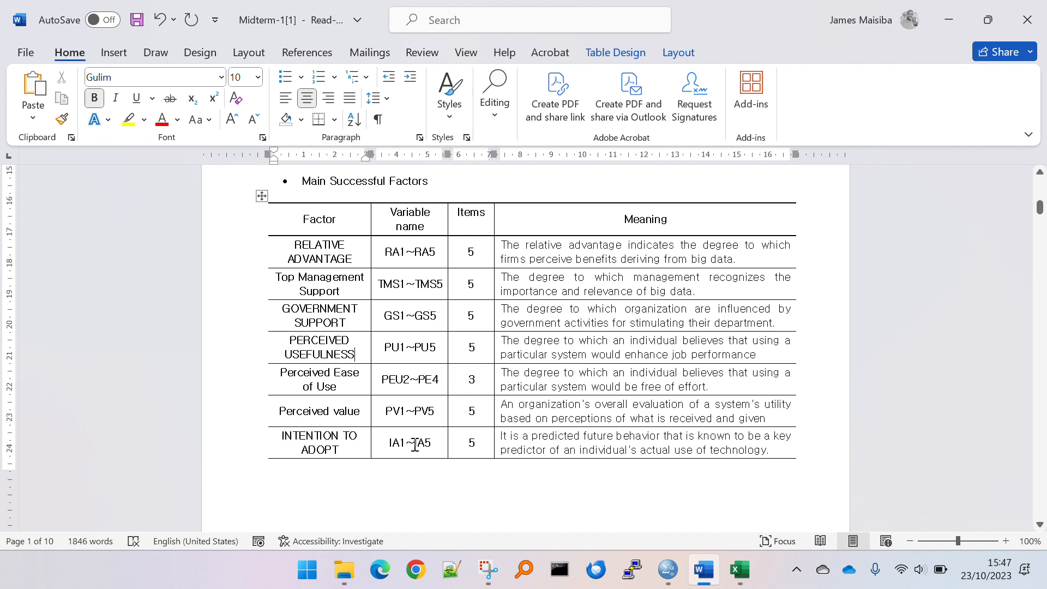
pyautogui.moveTo(415, 445); pyautogui.dragTo(436, 442)
pyautogui.click(435, 443)
pyautogui.moveTo(383, 267); pyautogui.dragTo(416, 451)
pyautogui.click(402, 448)
# Return to Figure 2 in Word, close SPSS's Factor Analysis dialog, and examine Figure 2's items and Factor Analysis title
pyautogui.scroll(-10, 399, 449)
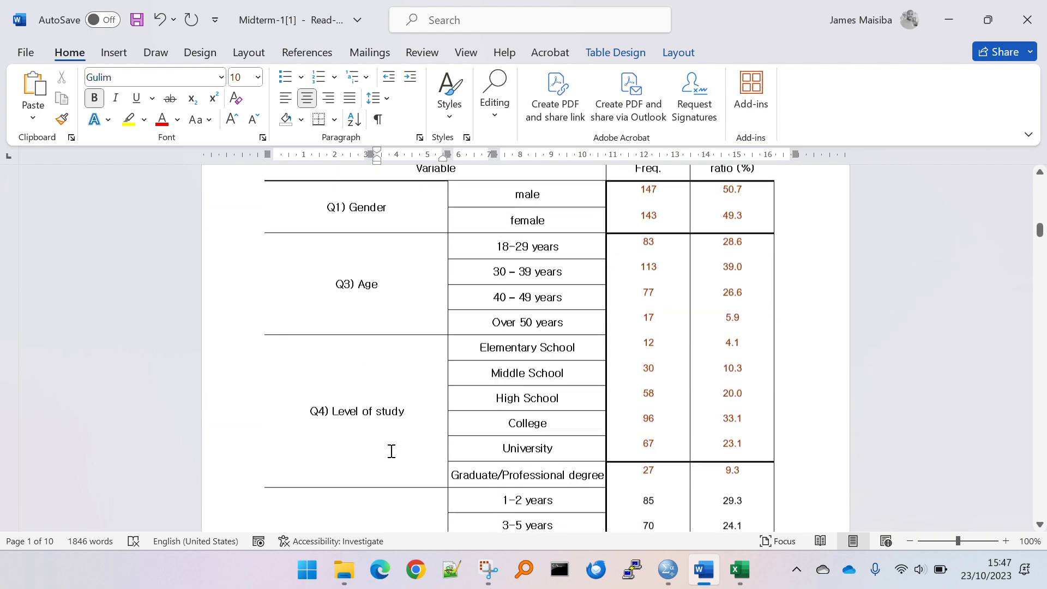
pyautogui.scroll(-15, 391, 451)
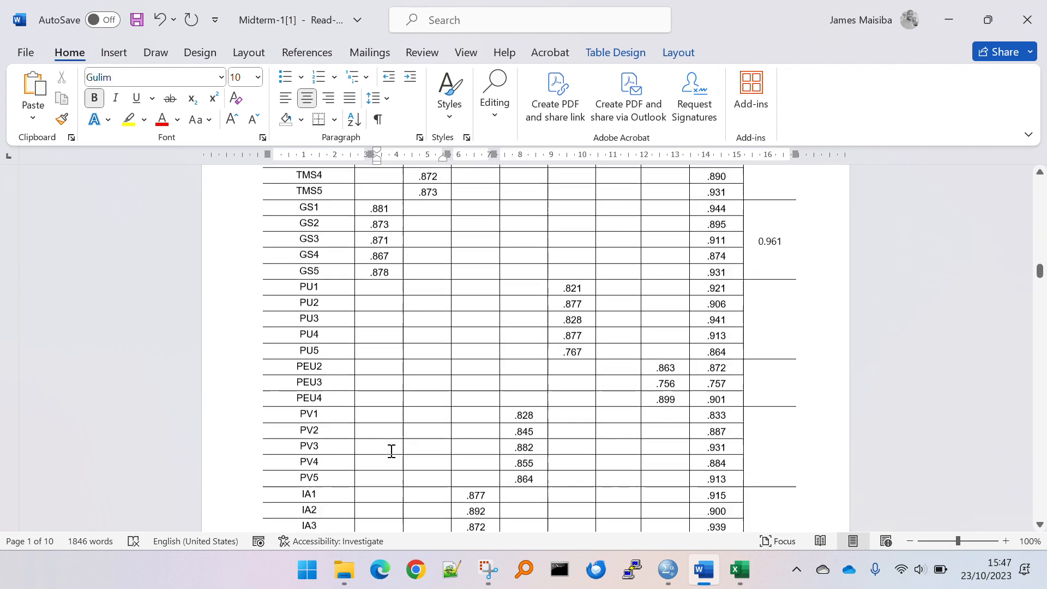
pyautogui.scroll(5, 391, 452)
pyautogui.hotkey('alt', 'Tab')
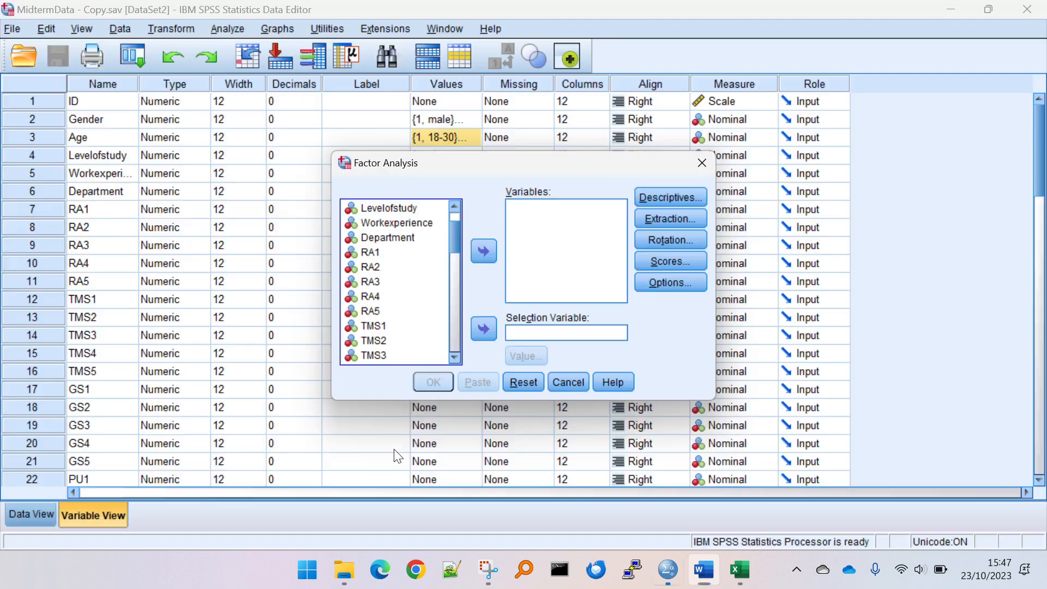
pyautogui.click(567, 382)
pyautogui.hotkey('alt', 'Tab')
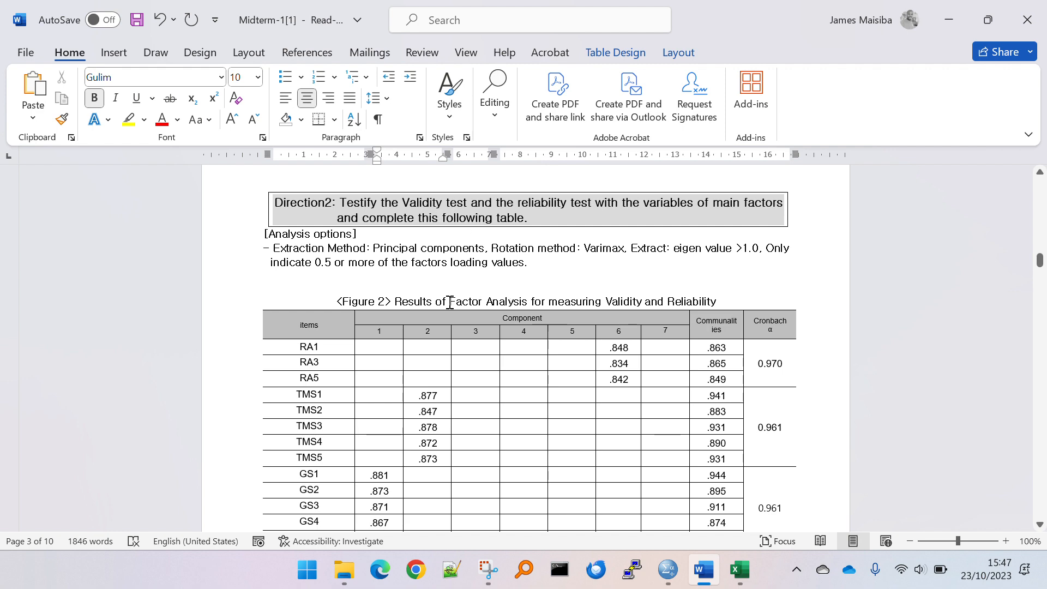
pyautogui.moveTo(451, 301); pyautogui.dragTo(497, 301)
# Switch to SPSS, start a Factor Analysis, and add the items RA1 through IA5 as its variables
pyautogui.hotkey('alt', 'Tab')
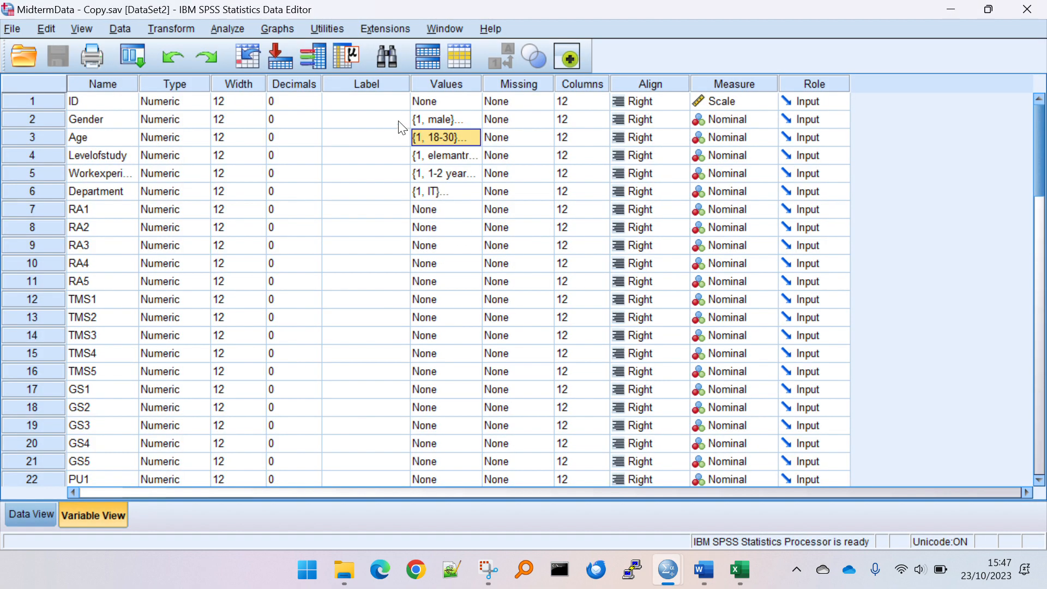
pyautogui.click(217, 27)
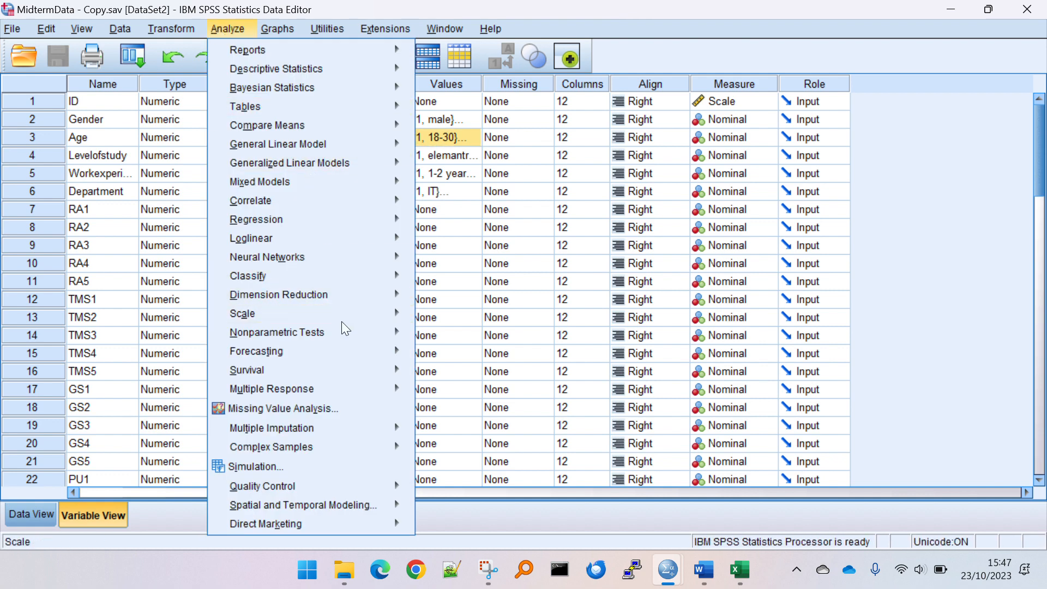
pyautogui.moveTo(339, 293)
pyautogui.click(512, 294)
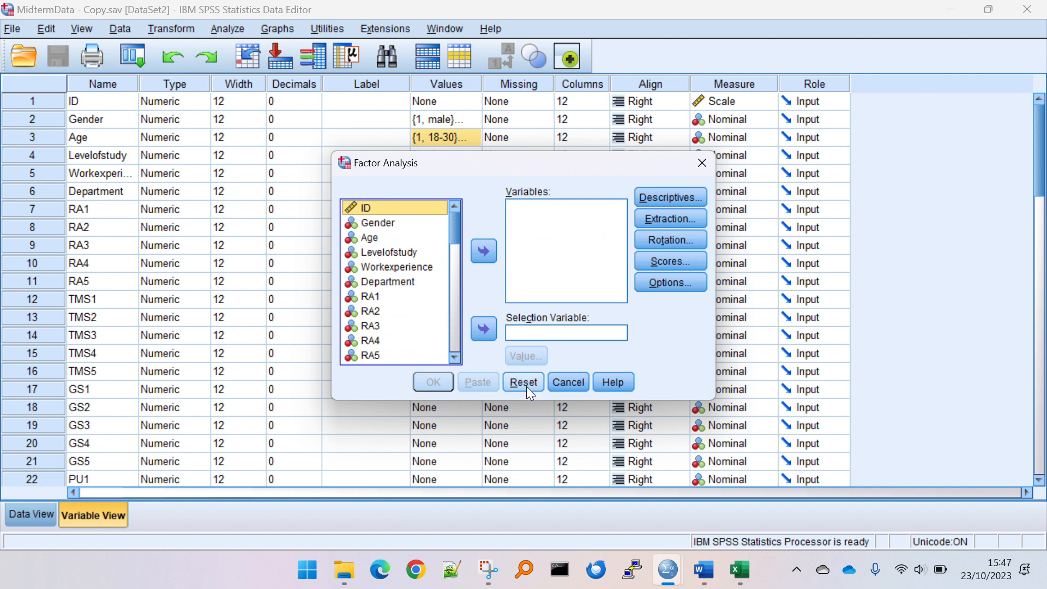
pyautogui.click(383, 297)
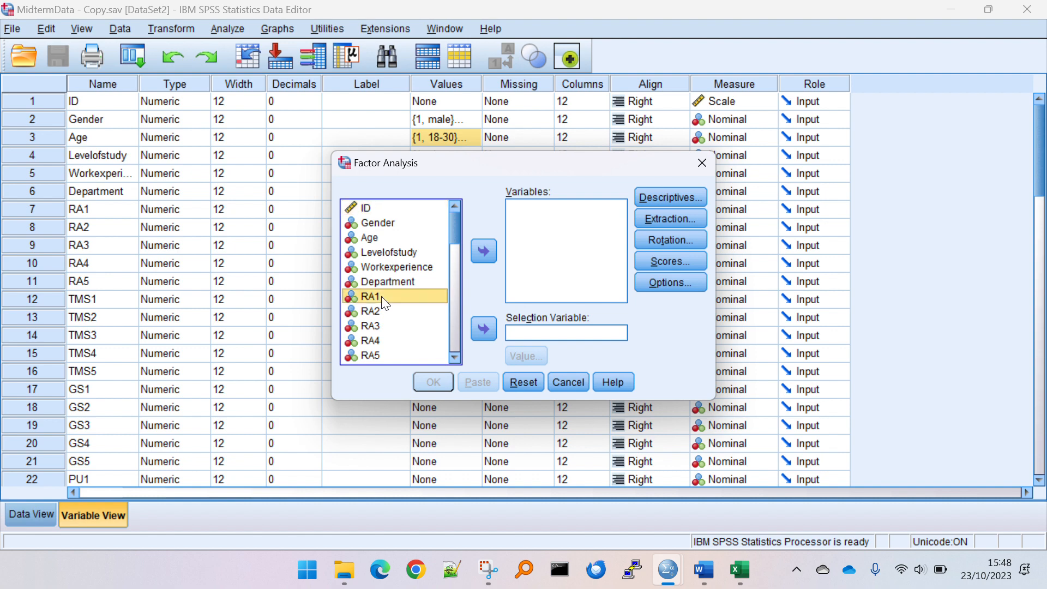
pyautogui.scroll(-12, 385, 306)
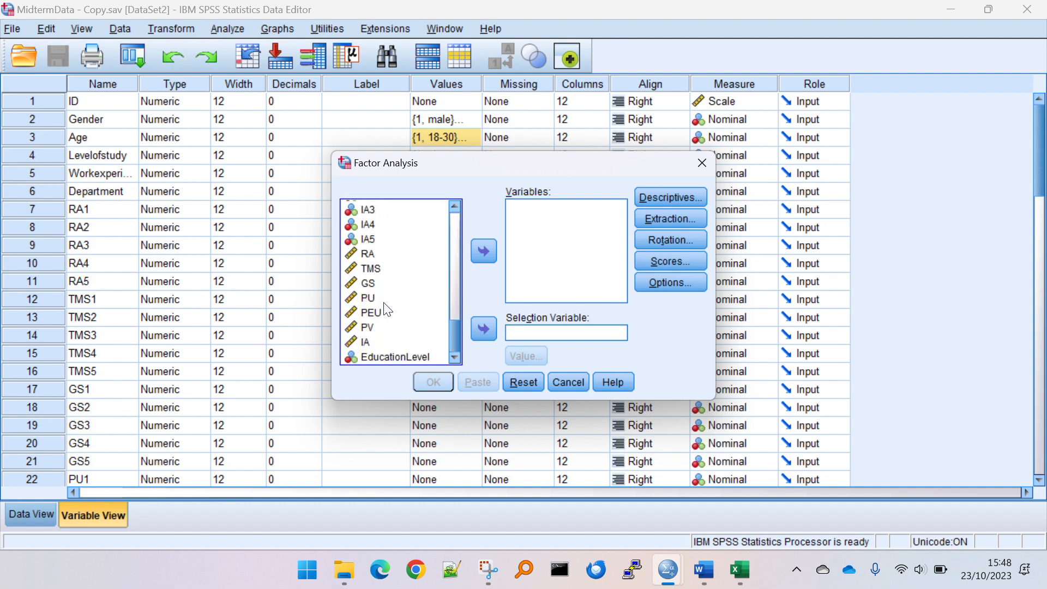
pyautogui.scroll(1, 384, 309)
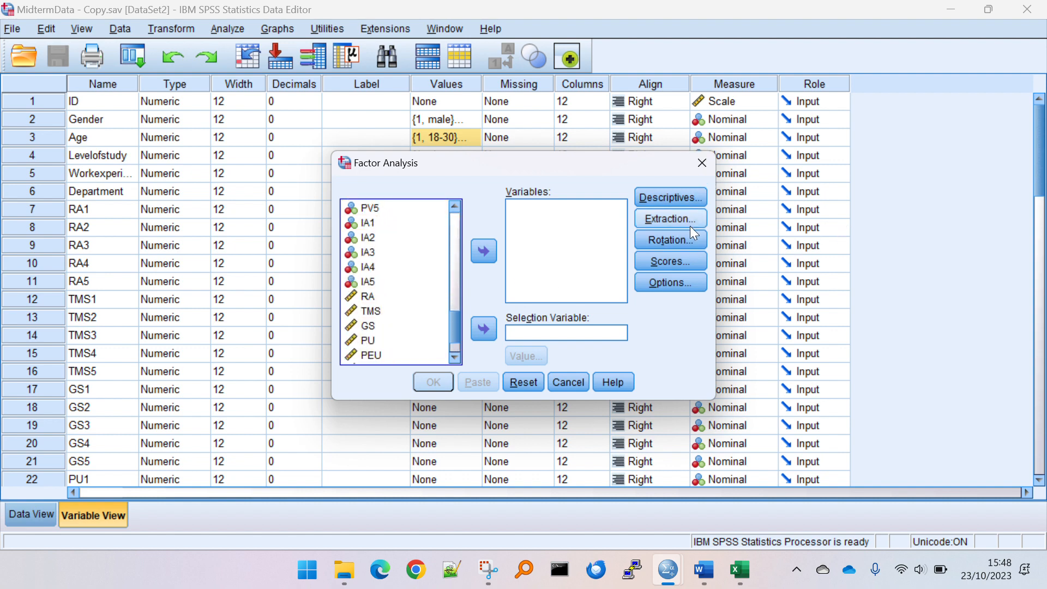
pyautogui.keyDown('shift'); pyautogui.click(362, 279); pyautogui.keyUp('shift')
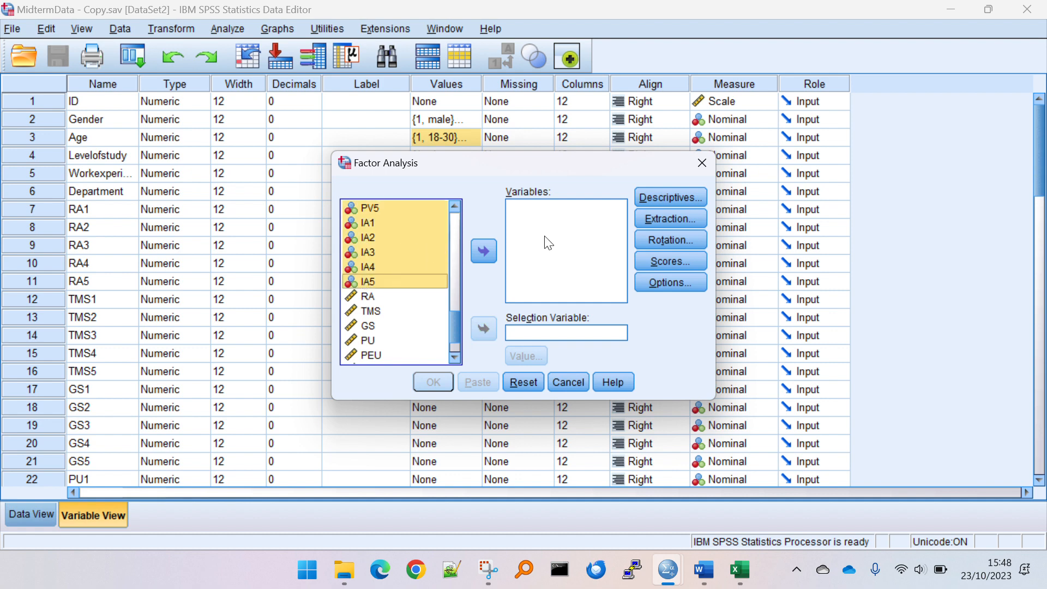
pyautogui.click(485, 250)
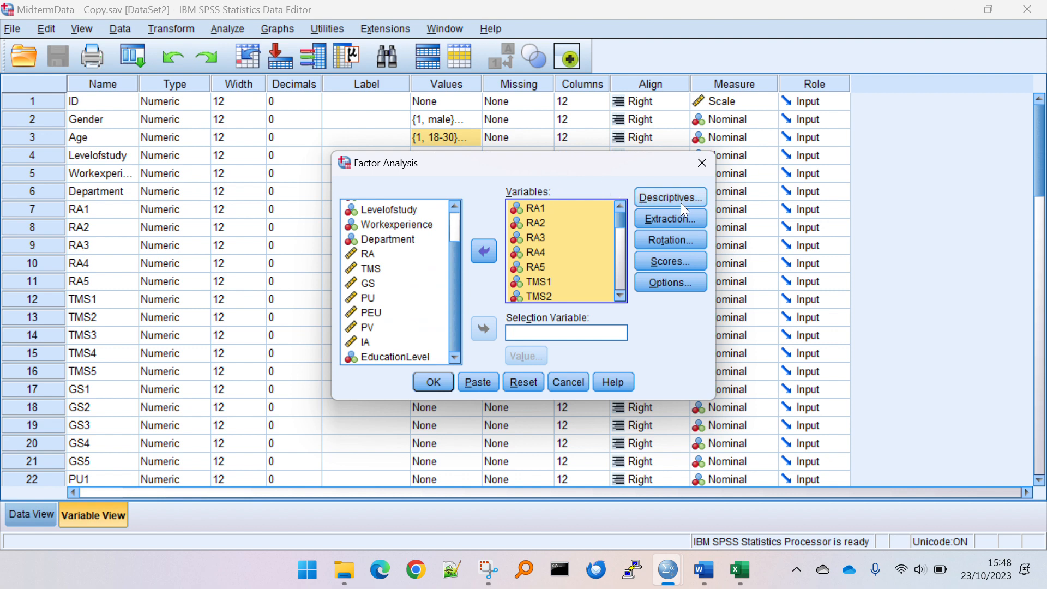
# Read the Direction2 analysis options in Word, then examine the Descriptives and Extraction settings of SPSS's Factor Analysis
pyautogui.hotkey('alt', 'Tab')
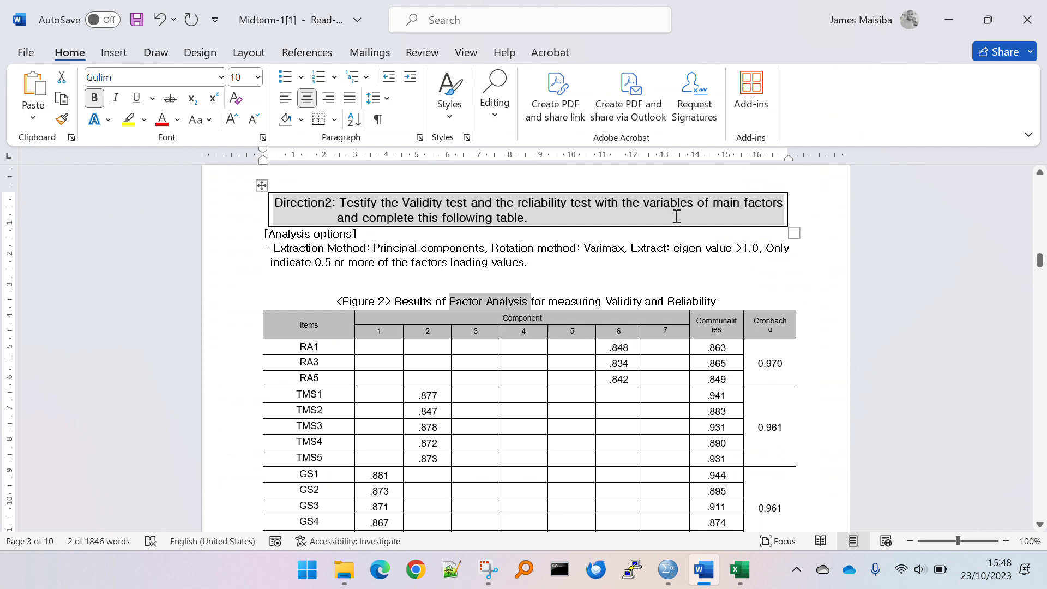
pyautogui.click(666, 262)
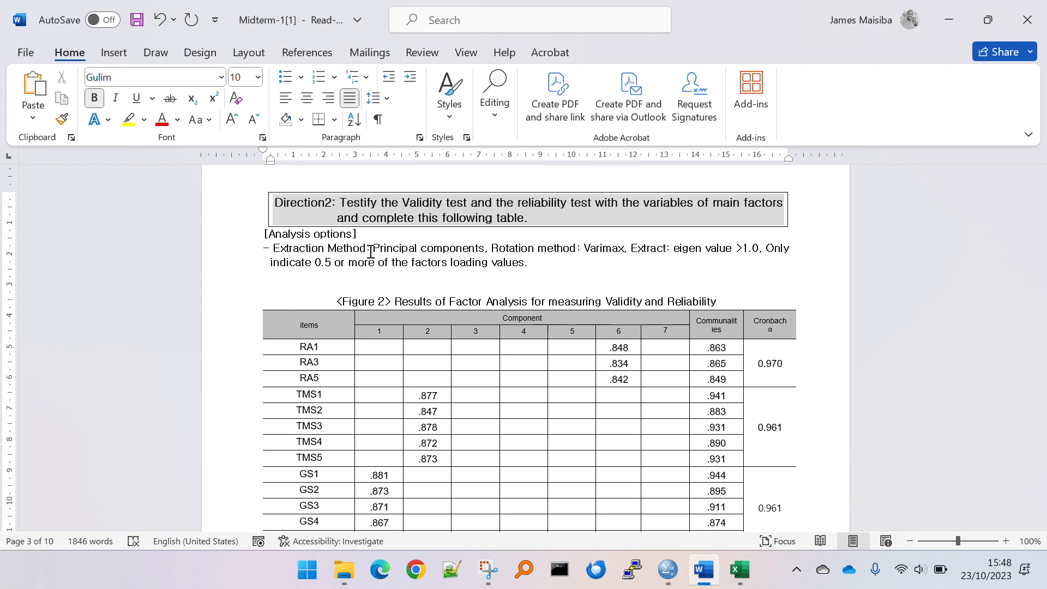
pyautogui.moveTo(375, 250); pyautogui.dragTo(528, 263)
pyautogui.click(530, 263)
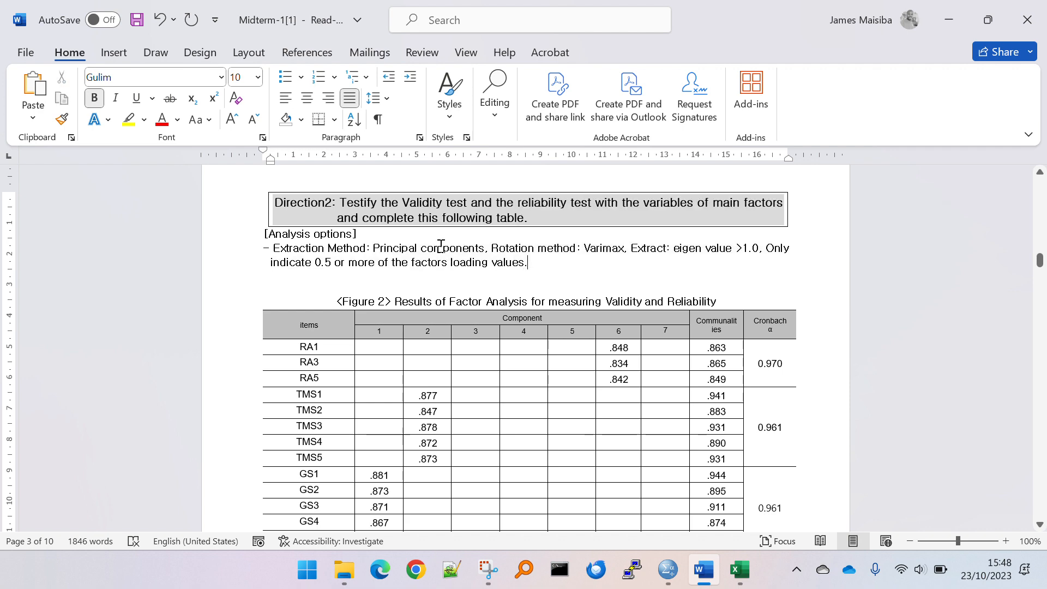
pyautogui.hotkey('alt', 'Tab')
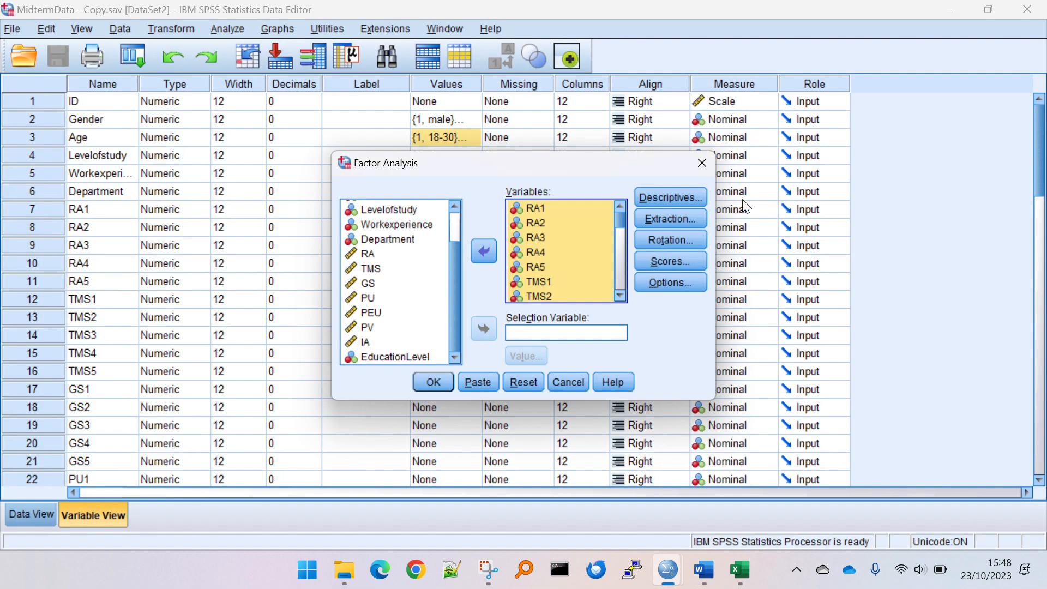
pyautogui.click(693, 195)
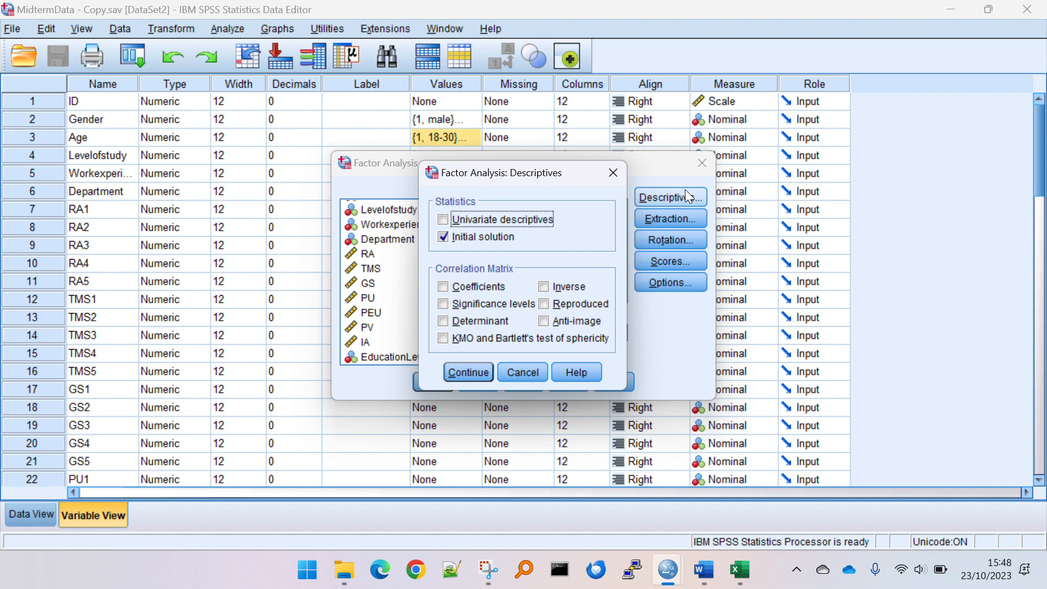
pyautogui.click(614, 172)
pyautogui.click(684, 221)
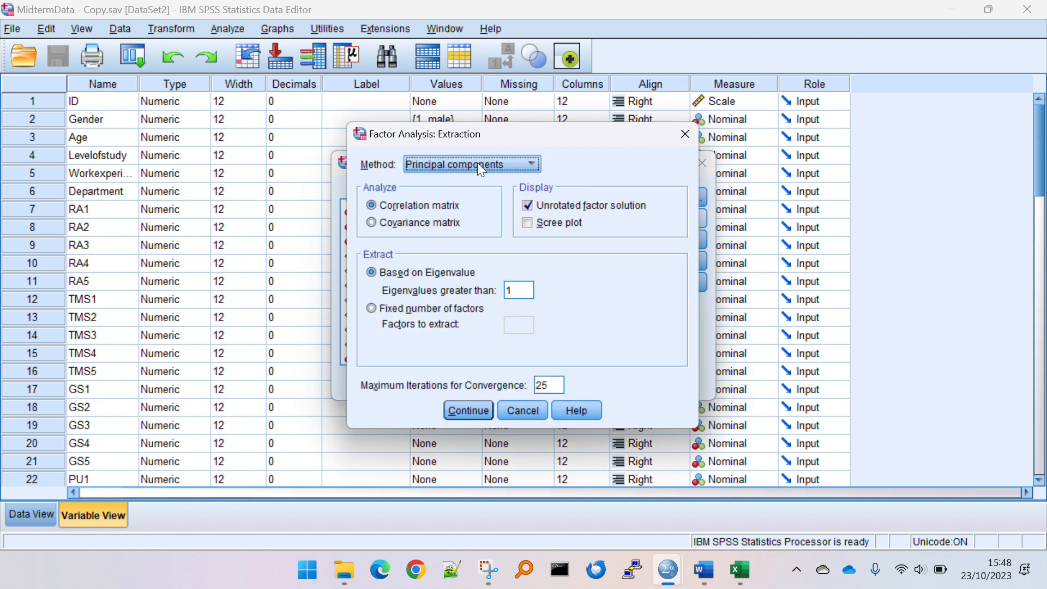
# Check the extraction and rotation methods listed in Word, then set SPSS's factor rotation method to Varimax
pyautogui.hotkey('alt', 'Tab')
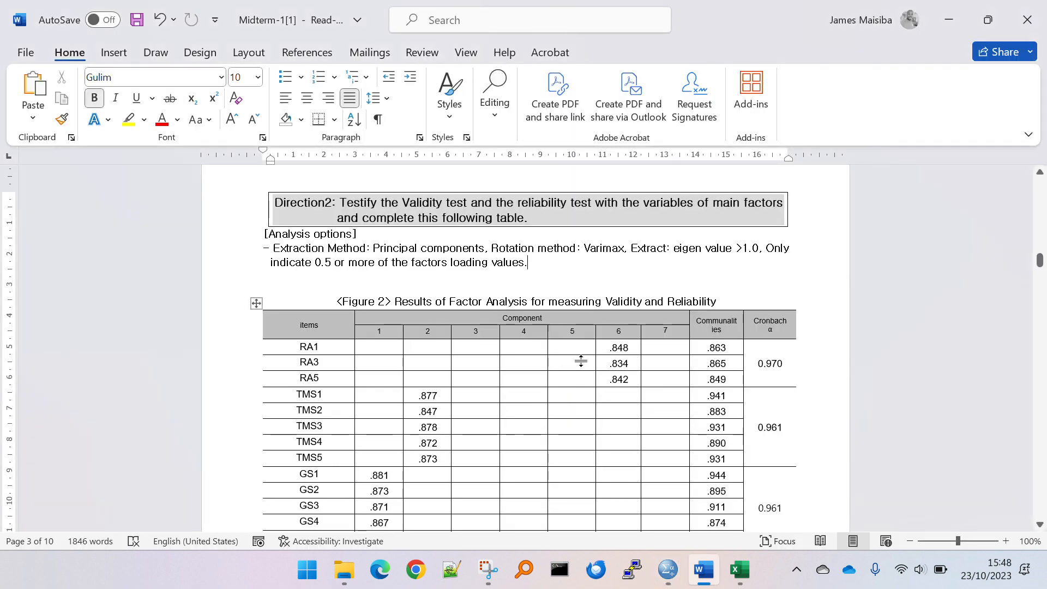
pyautogui.moveTo(382, 246); pyautogui.dragTo(484, 249)
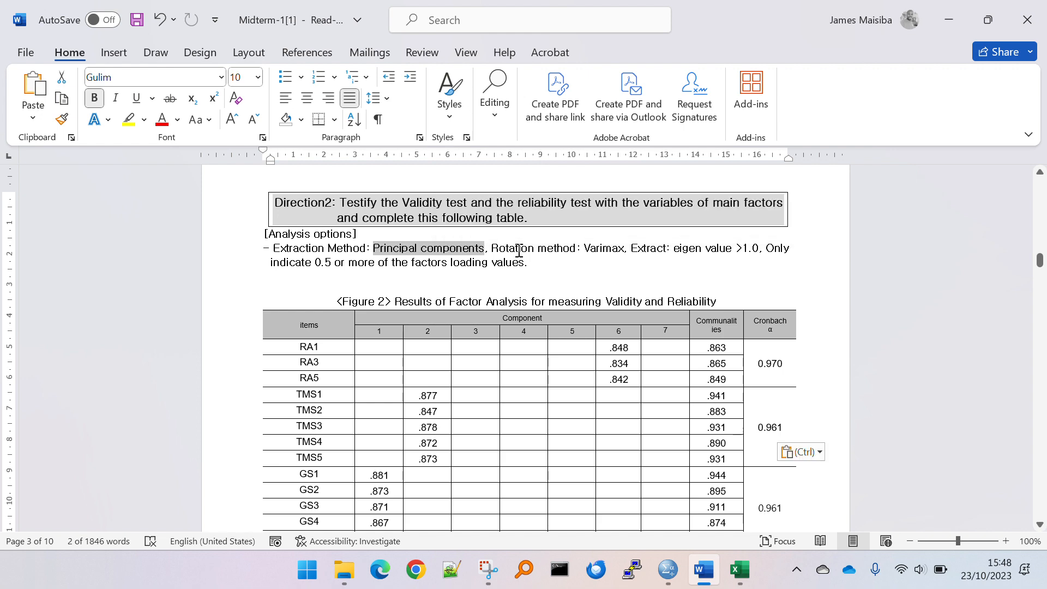
pyautogui.moveTo(519, 250); pyautogui.dragTo(600, 248)
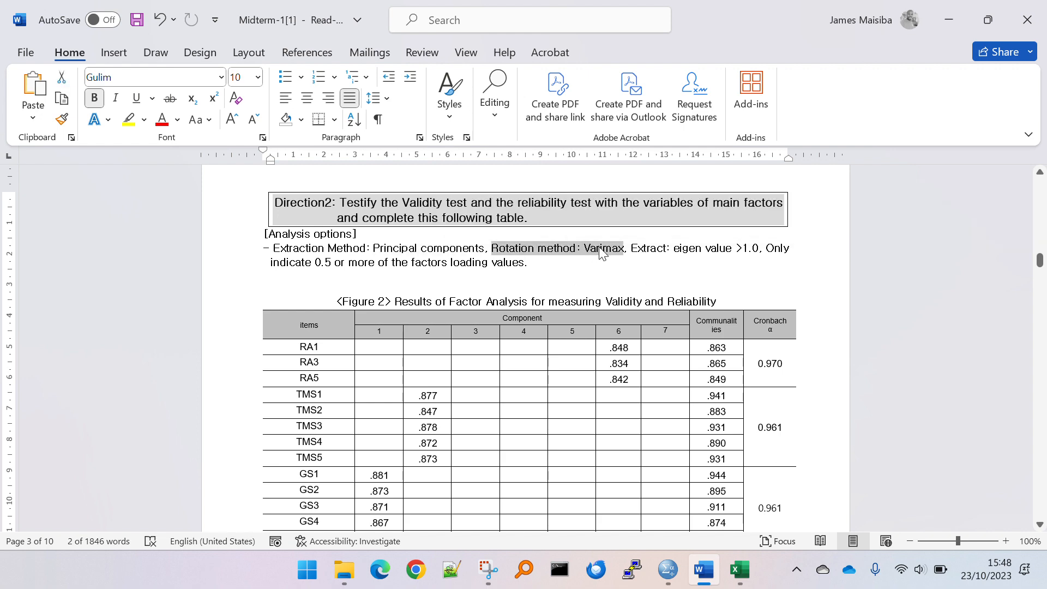
pyautogui.hotkey('alt', 'Tab')
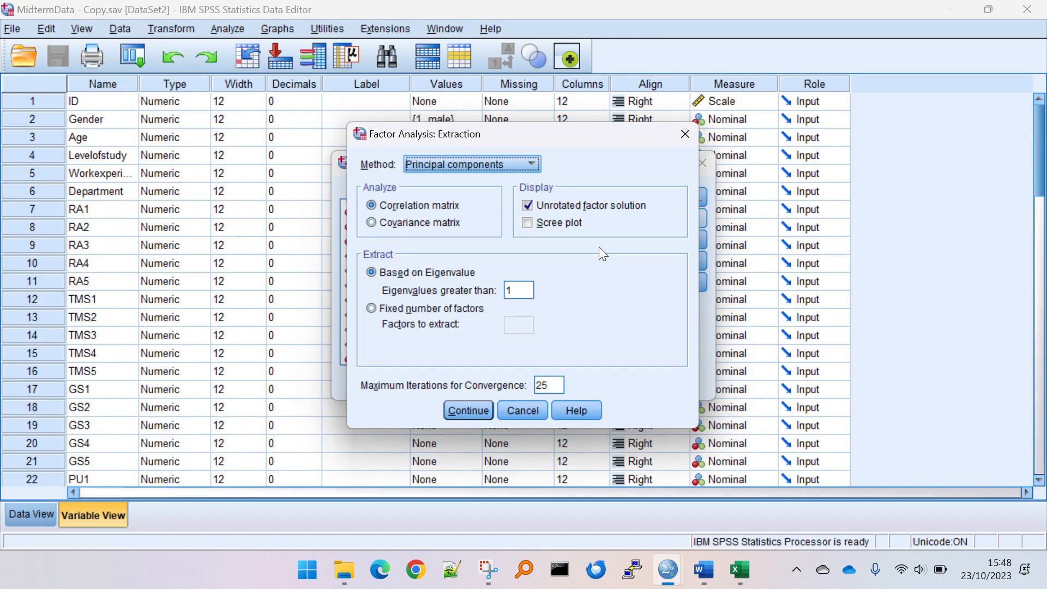
pyautogui.click(683, 134)
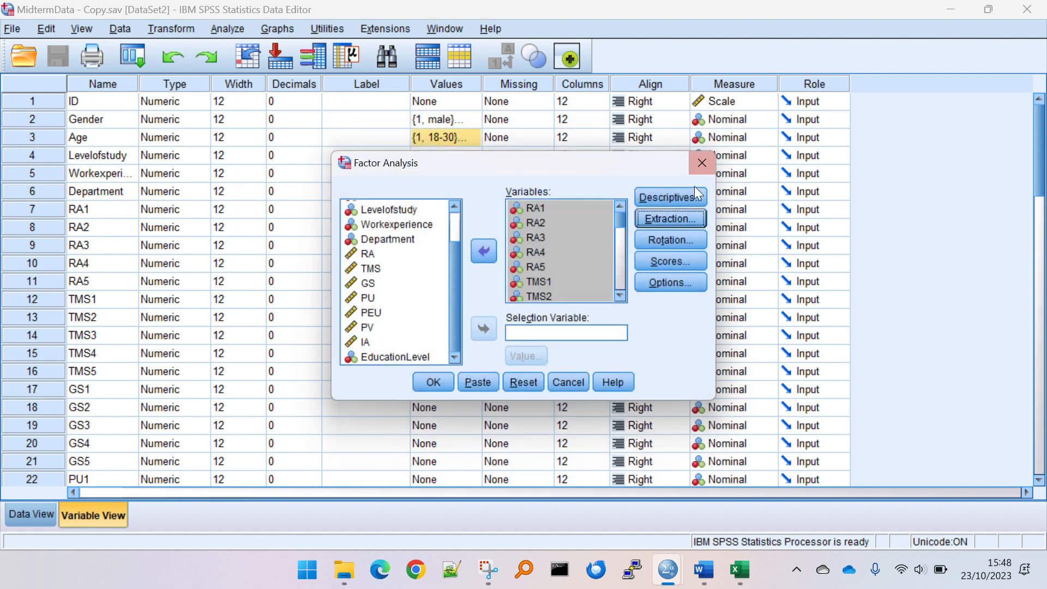
pyautogui.click(675, 243)
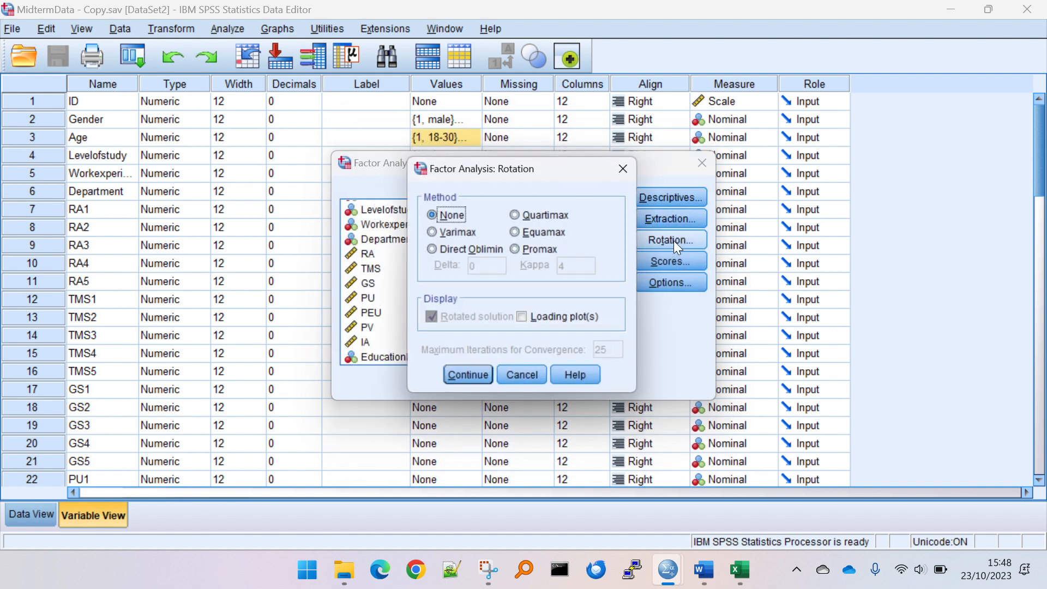
pyautogui.click(432, 234)
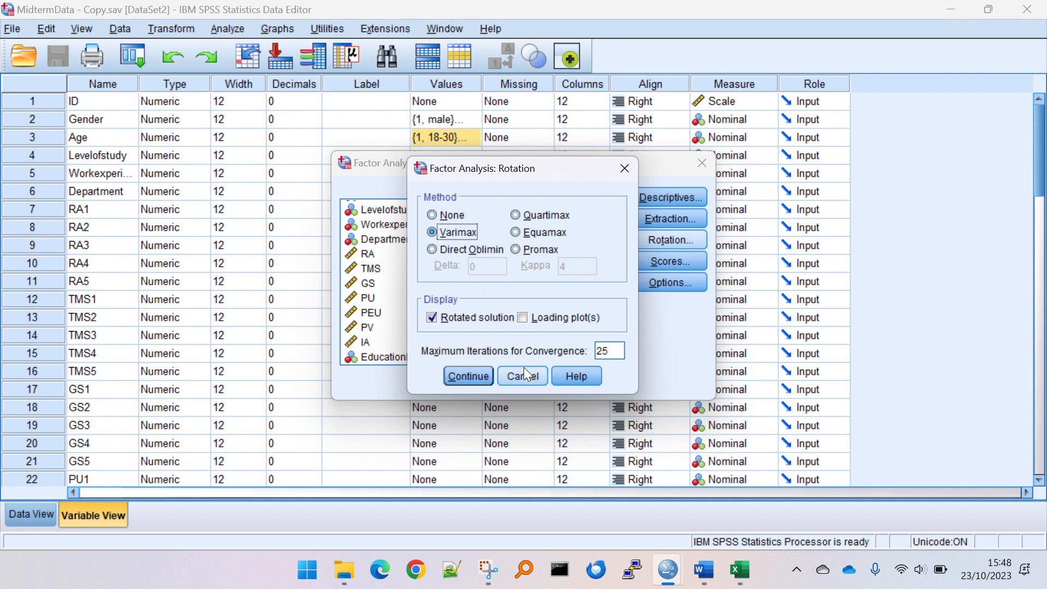
pyautogui.click(466, 376)
# Check the eigenvalue criterion in Word and confirm SPSS's principal components extraction with eigenvalues greater than 1
pyautogui.hotkey('alt', 'Tab')
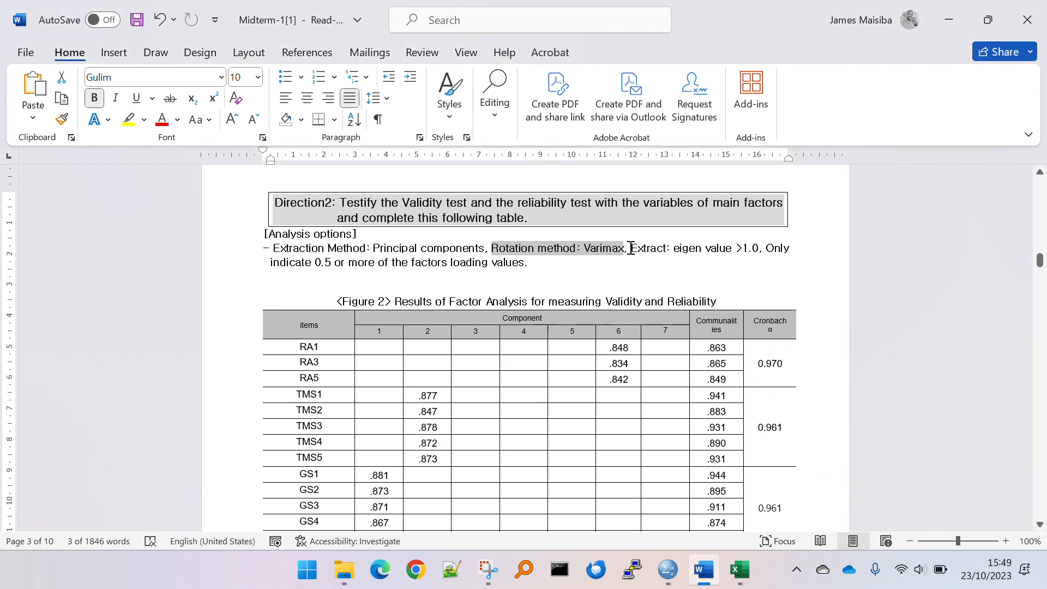
pyautogui.moveTo(631, 248); pyautogui.dragTo(758, 252)
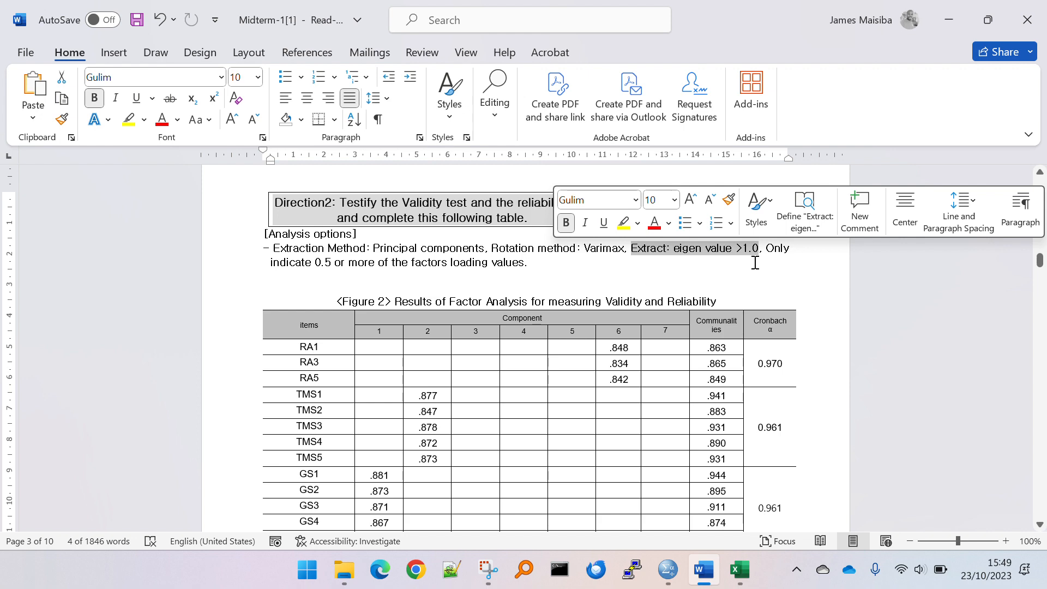
pyautogui.hotkey('alt', 'Tab')
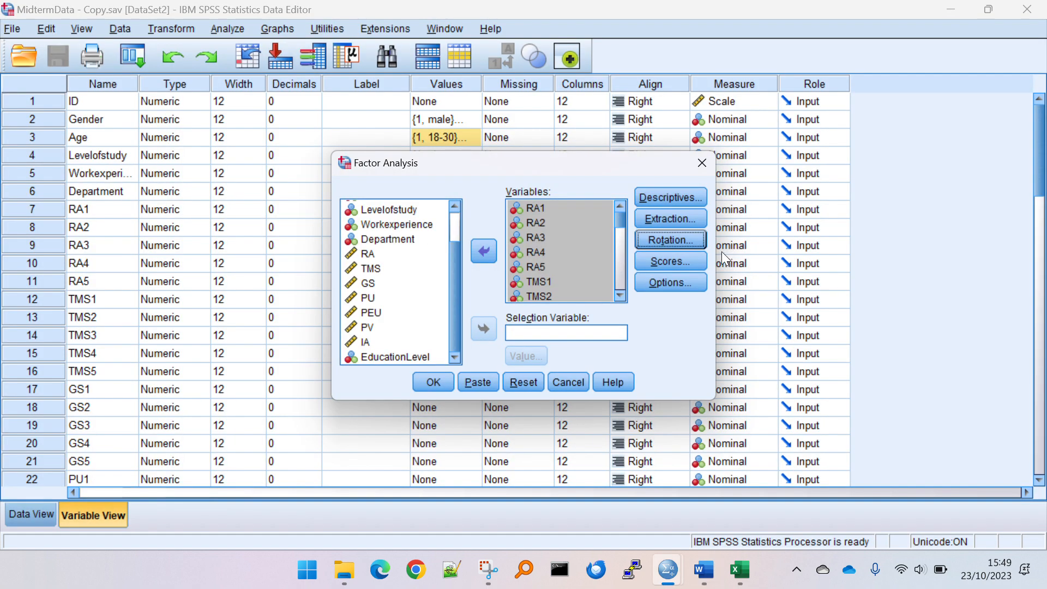
pyautogui.click(688, 218)
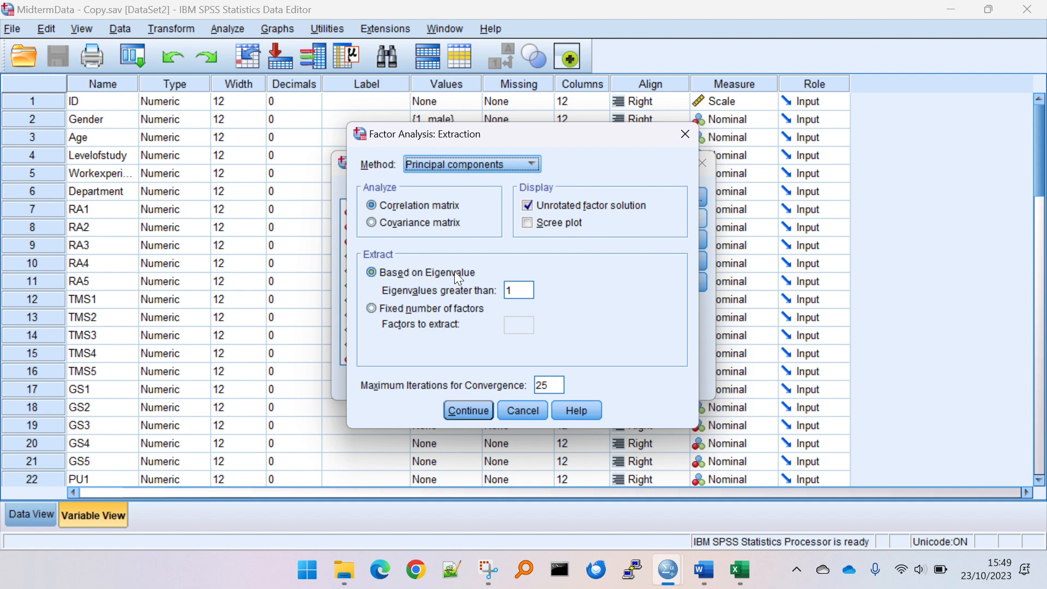
pyautogui.doubleClick(520, 290)
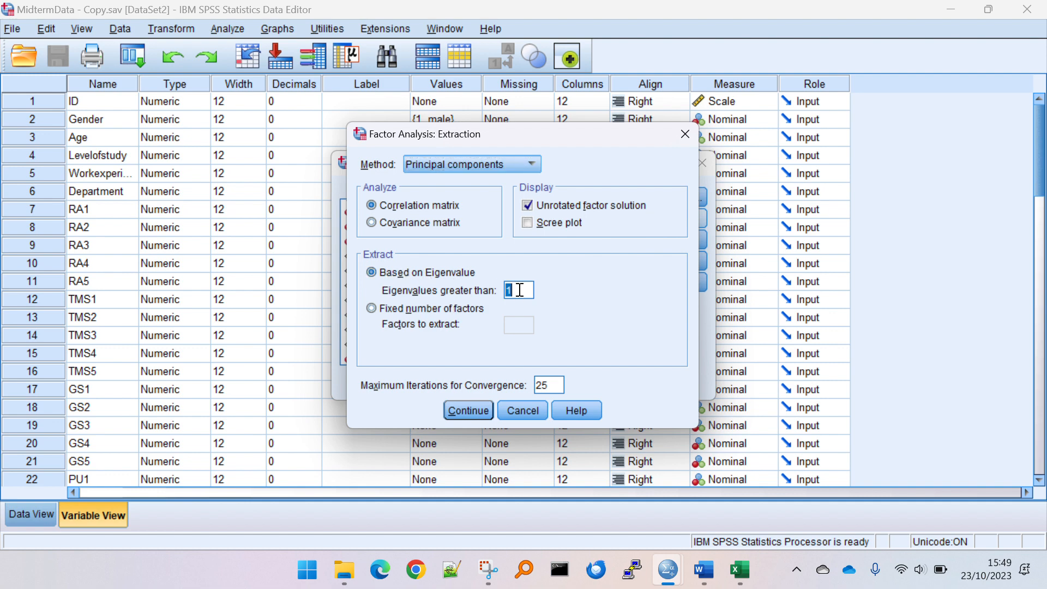
pyautogui.click(470, 410)
# Check the factor loading cutoff in Word, suppress SPSS coefficients with absolute values below .5, and run the factor analysis
pyautogui.hotkey('alt', 'Tab')
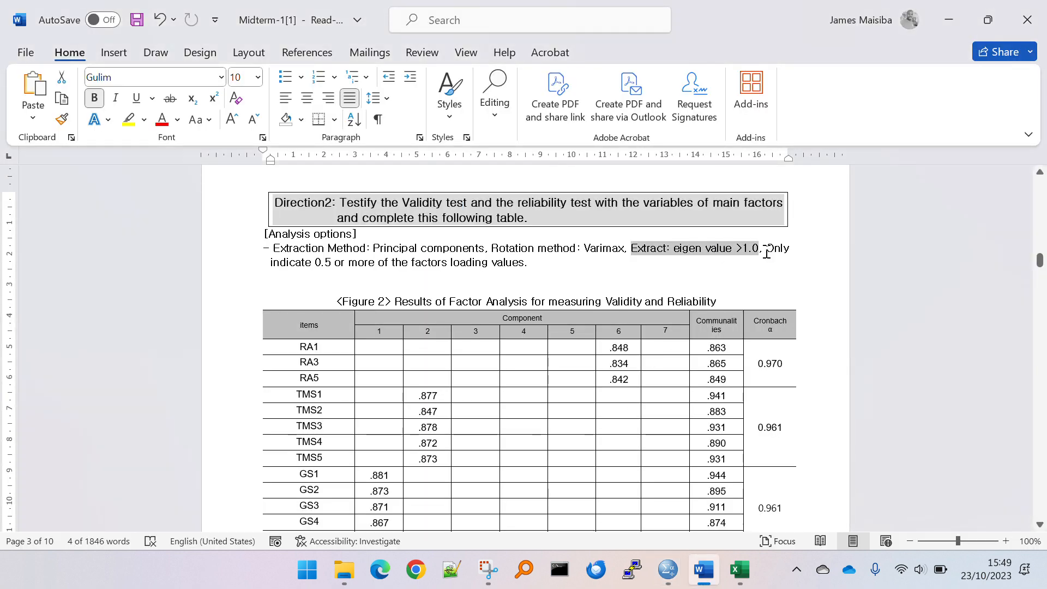
pyautogui.moveTo(765, 248); pyautogui.dragTo(450, 263)
pyautogui.moveTo(320, 263); pyautogui.dragTo(418, 263)
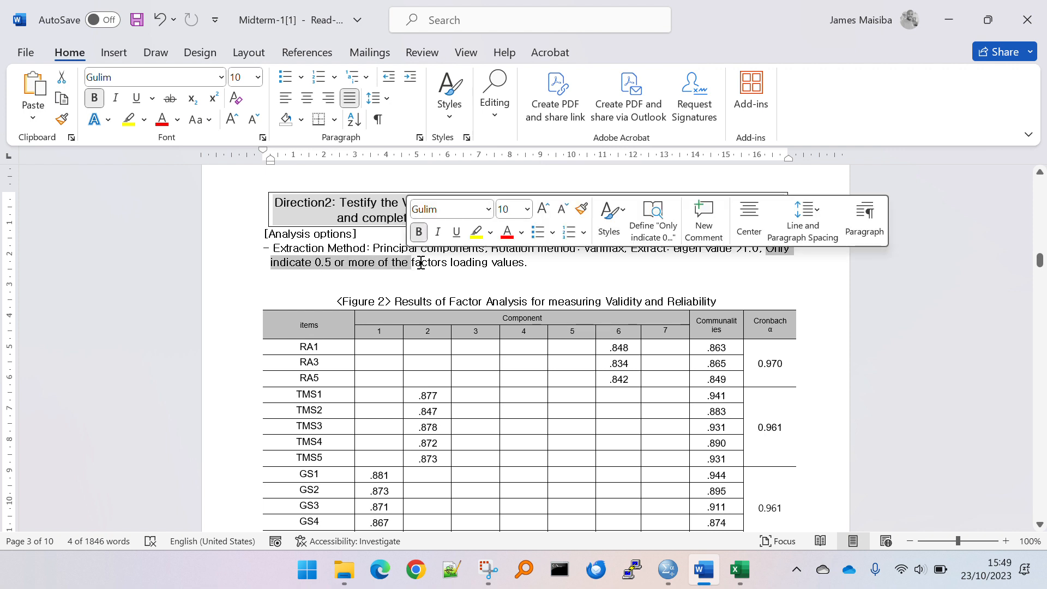
pyautogui.hotkey('alt', 'Tab')
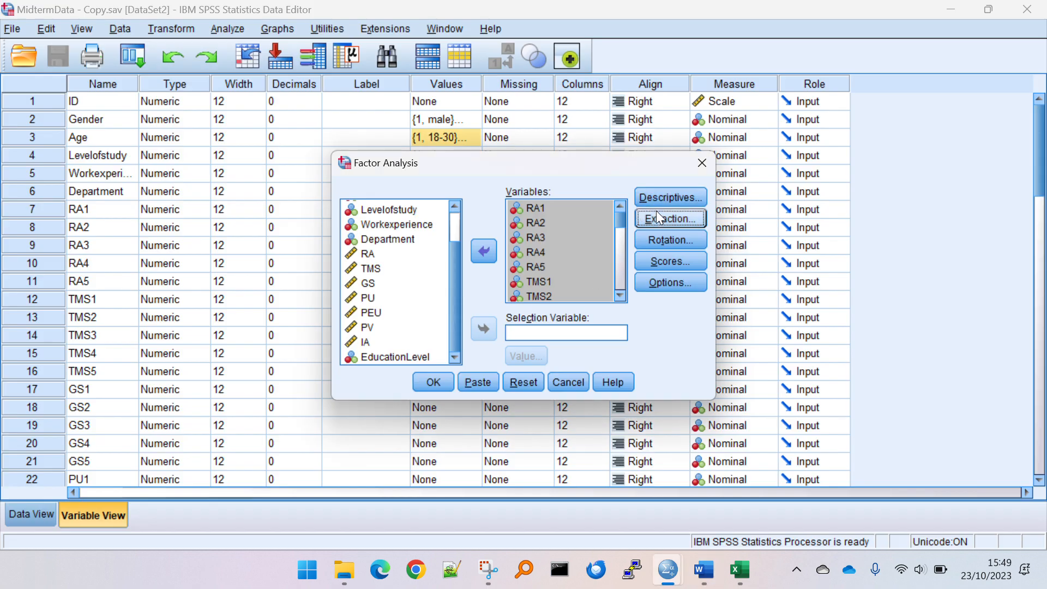
pyautogui.click(662, 285)
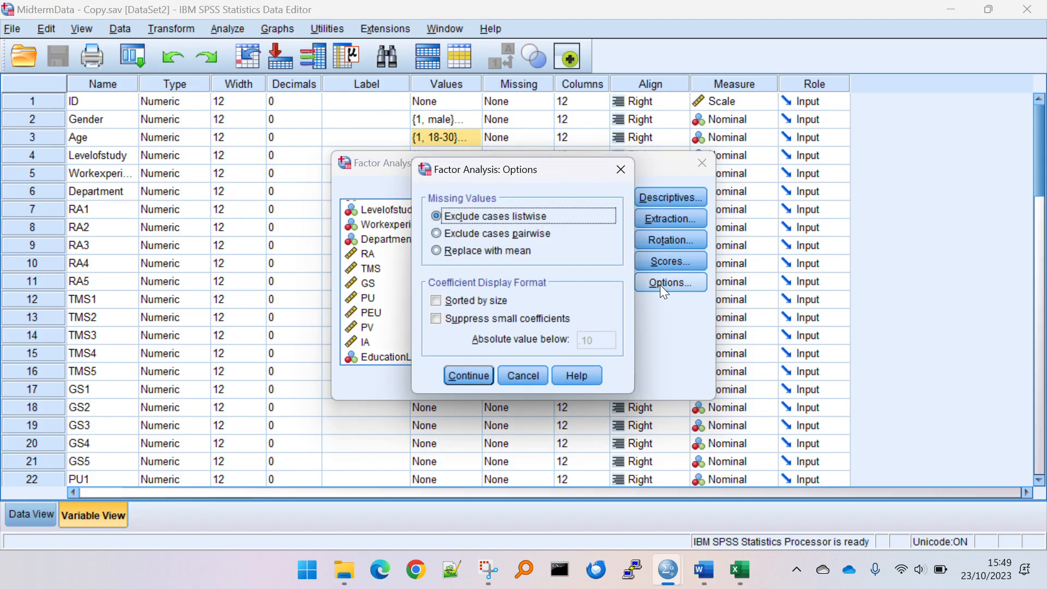
pyautogui.click(496, 319)
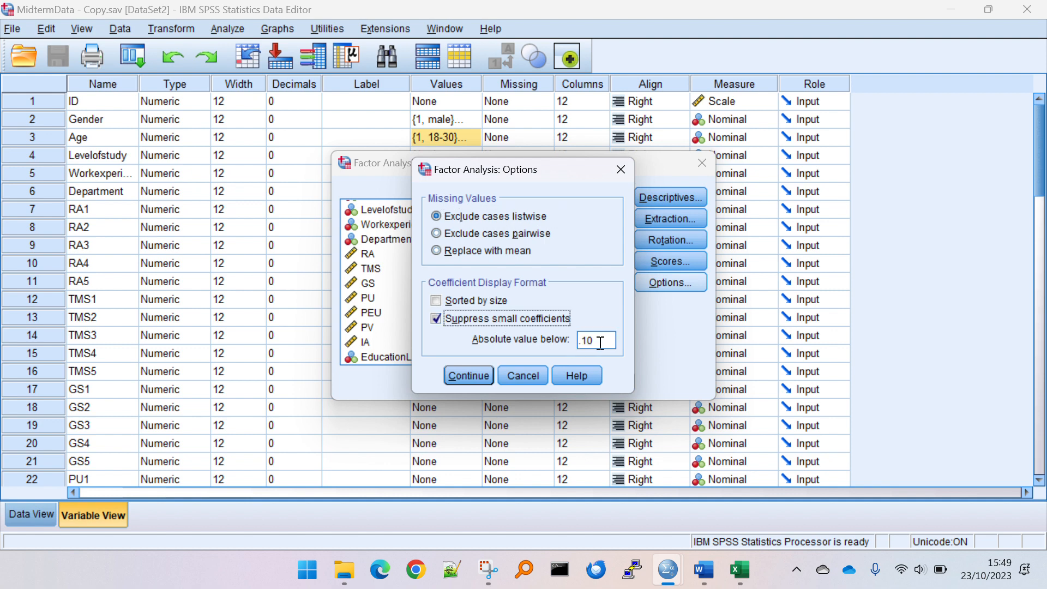
pyautogui.doubleClick(589, 342)
pyautogui.write('.')
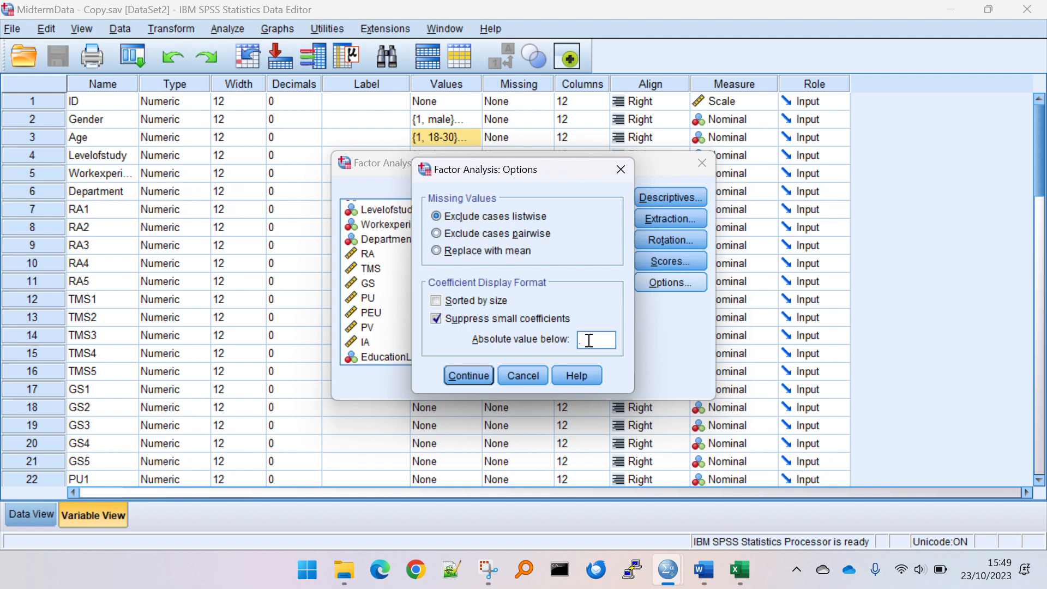
pyautogui.write('5')
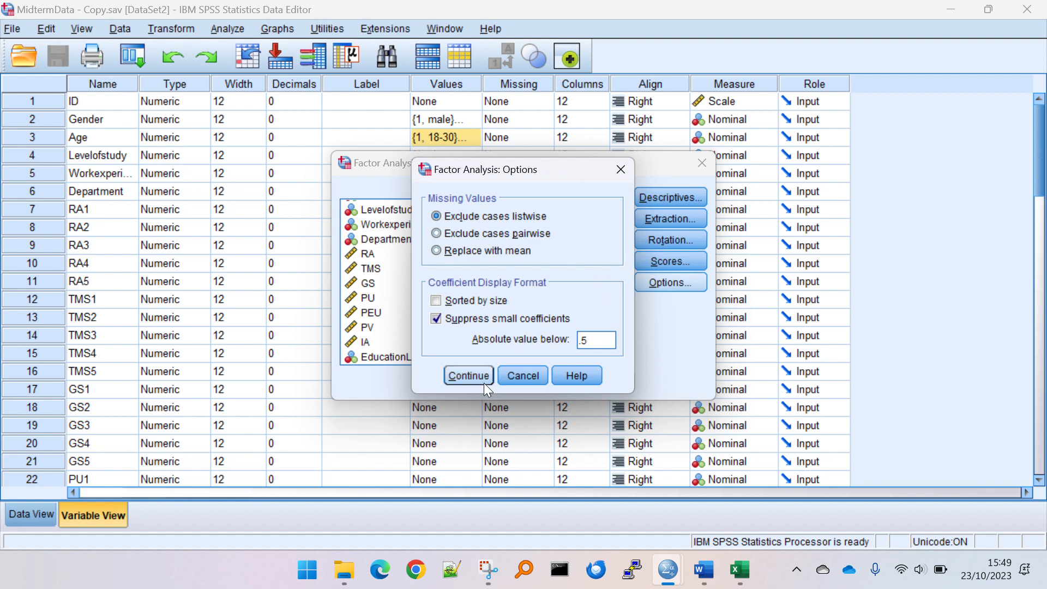
pyautogui.click(468, 375)
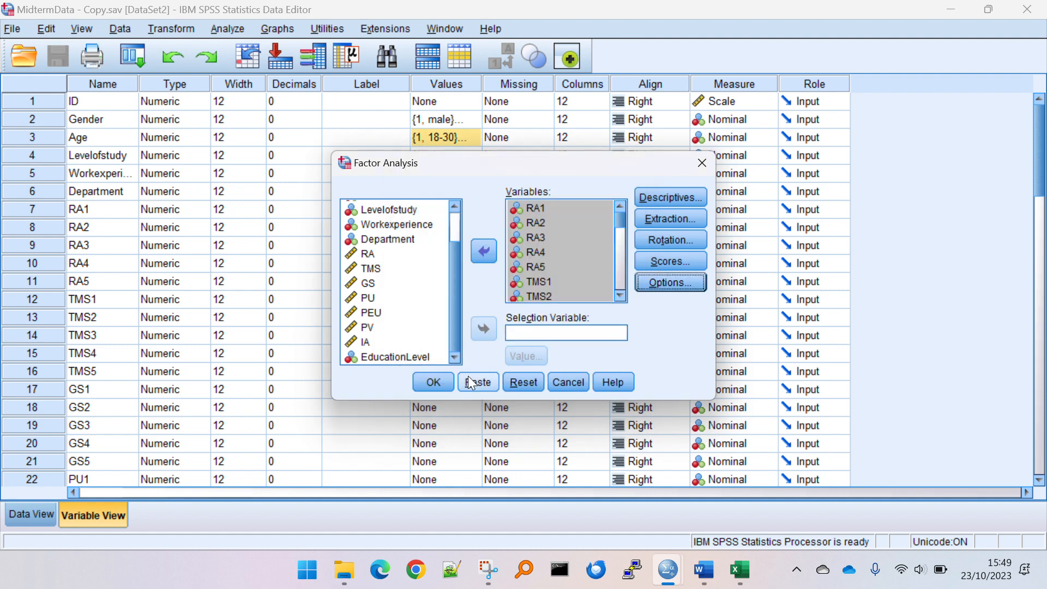
pyautogui.click(430, 383)
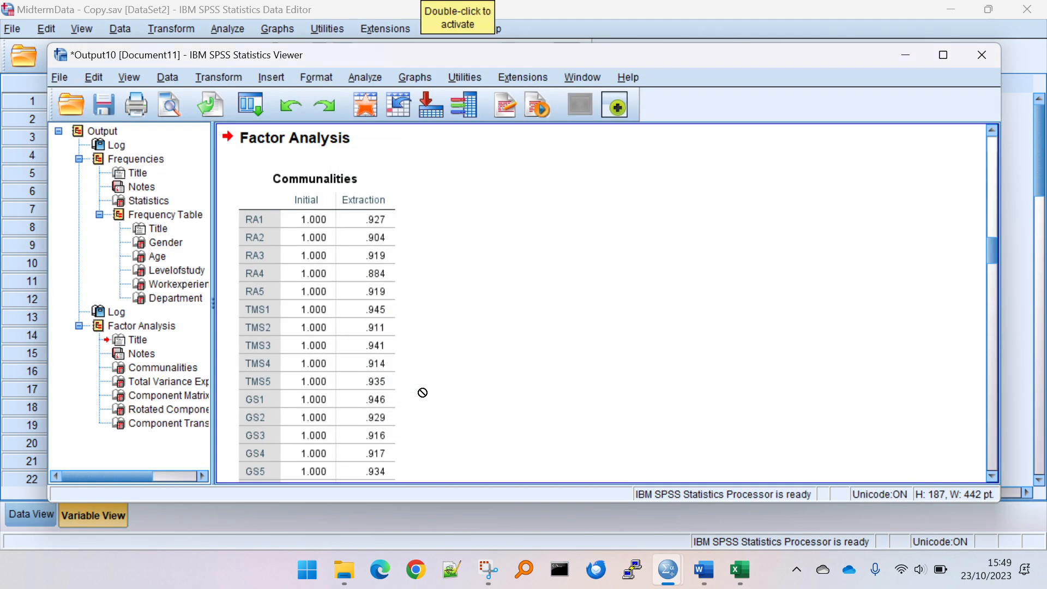
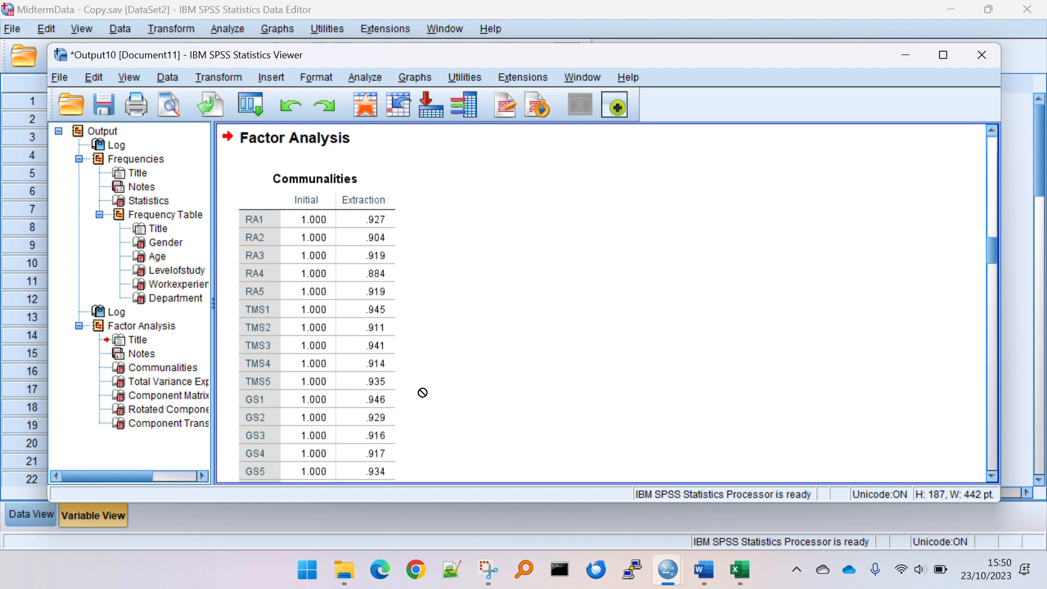
# Switch to Word and review the Direction2 analysis options and the Figure 2 factor analysis title
pyautogui.hotkey('alt', 'Tab')
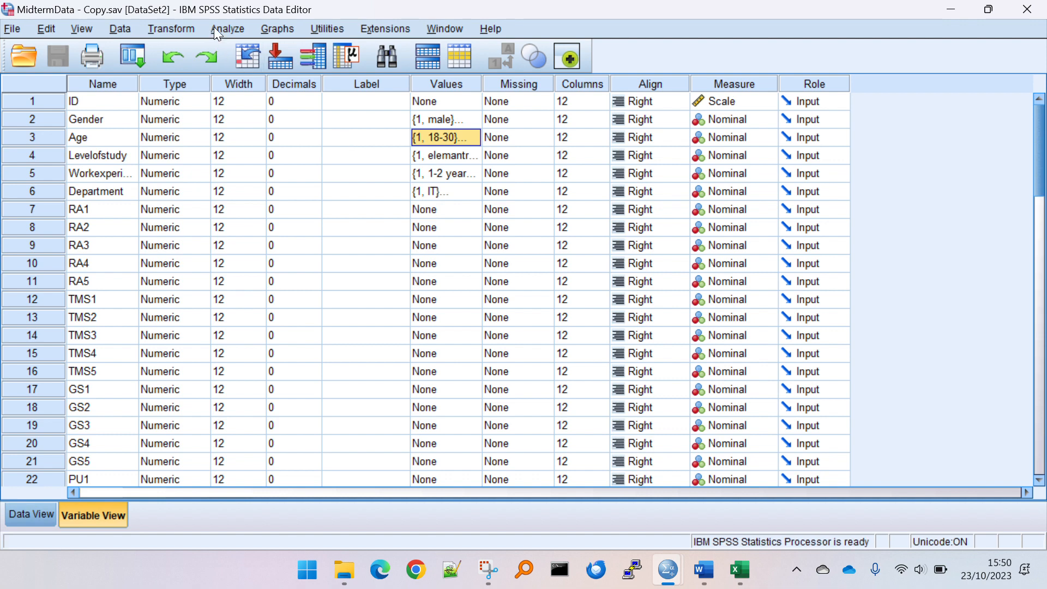
pyautogui.hotkey('alt', 'Tab')
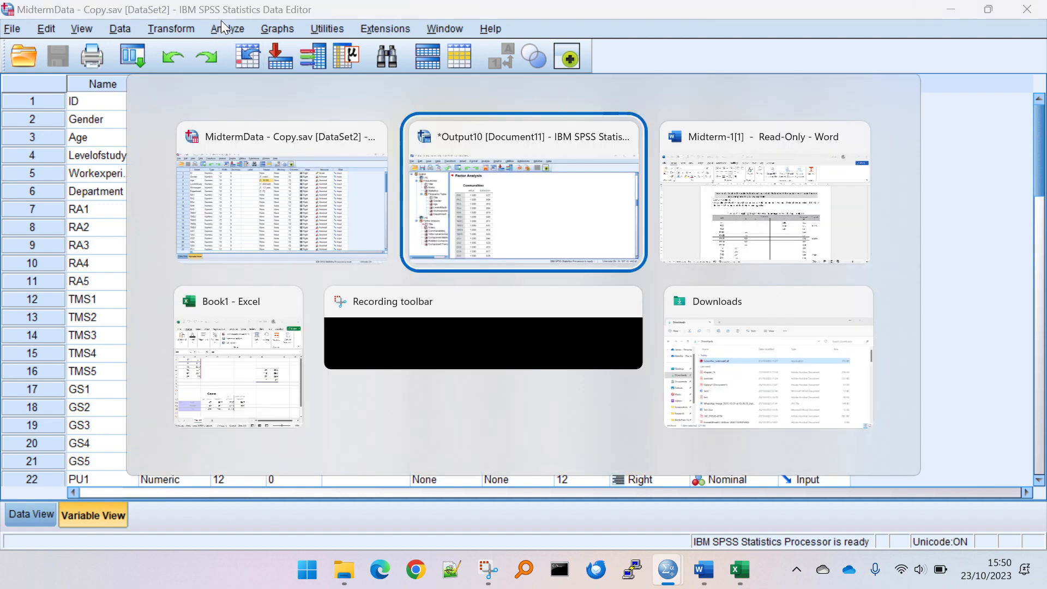
pyautogui.press('Tab')
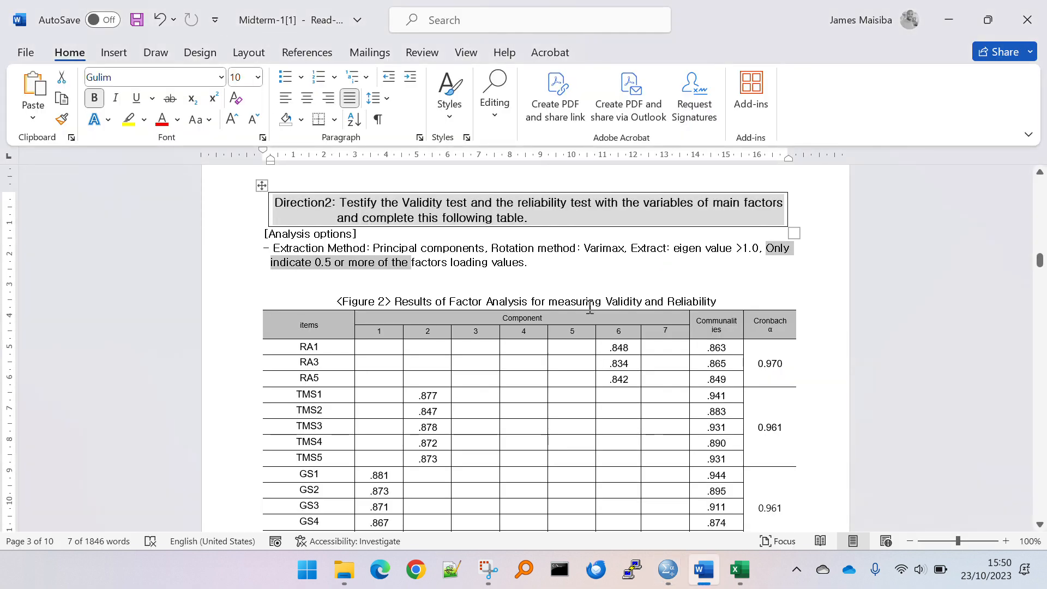
pyautogui.click(563, 273)
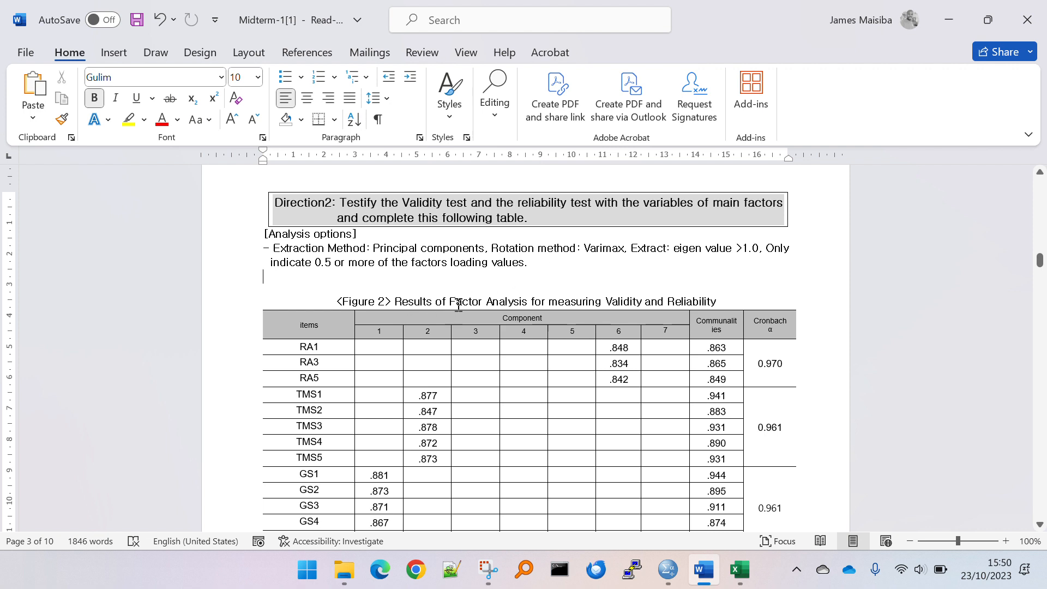
pyautogui.moveTo(452, 301); pyautogui.dragTo(527, 300)
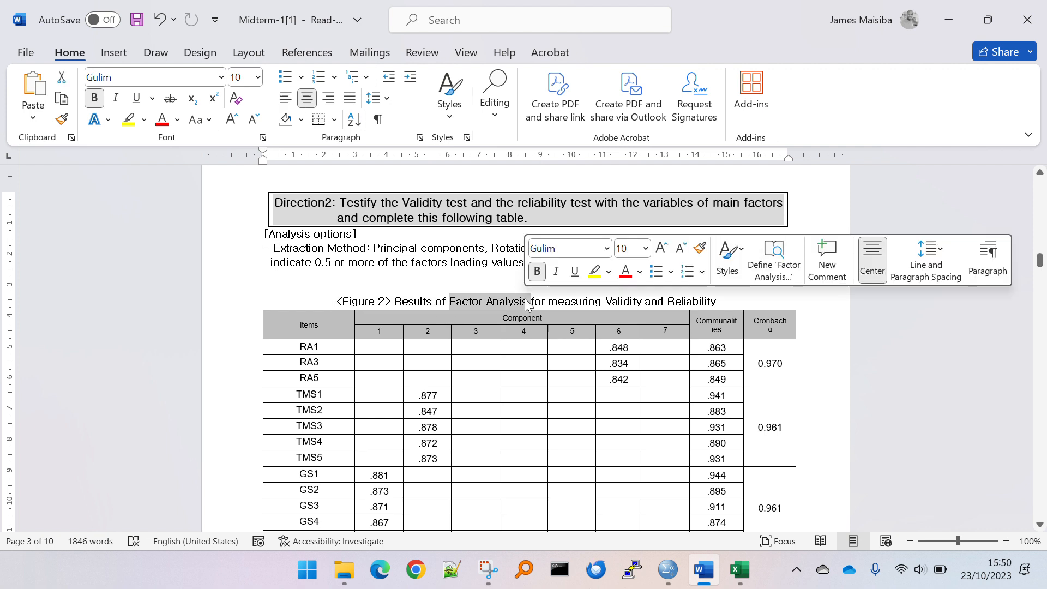
pyautogui.click(279, 249)
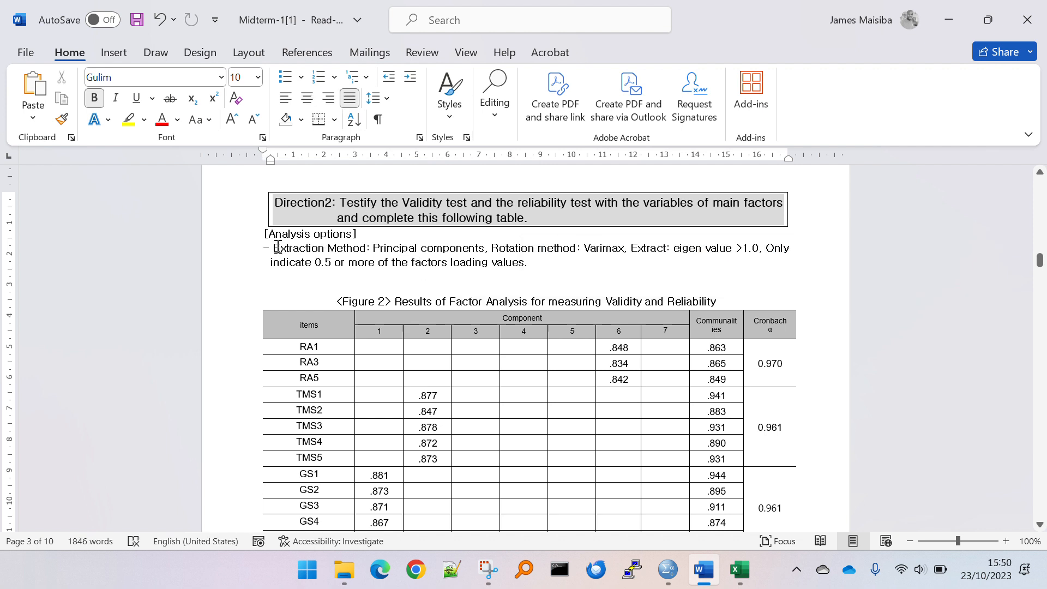
pyautogui.moveTo(280, 248); pyautogui.dragTo(551, 267)
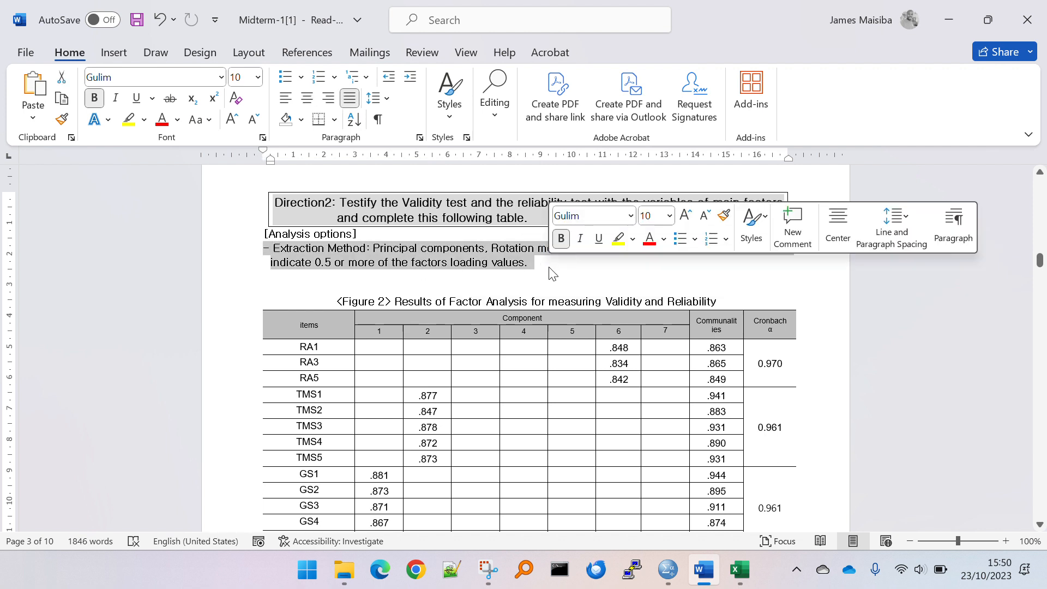
pyautogui.click(551, 267)
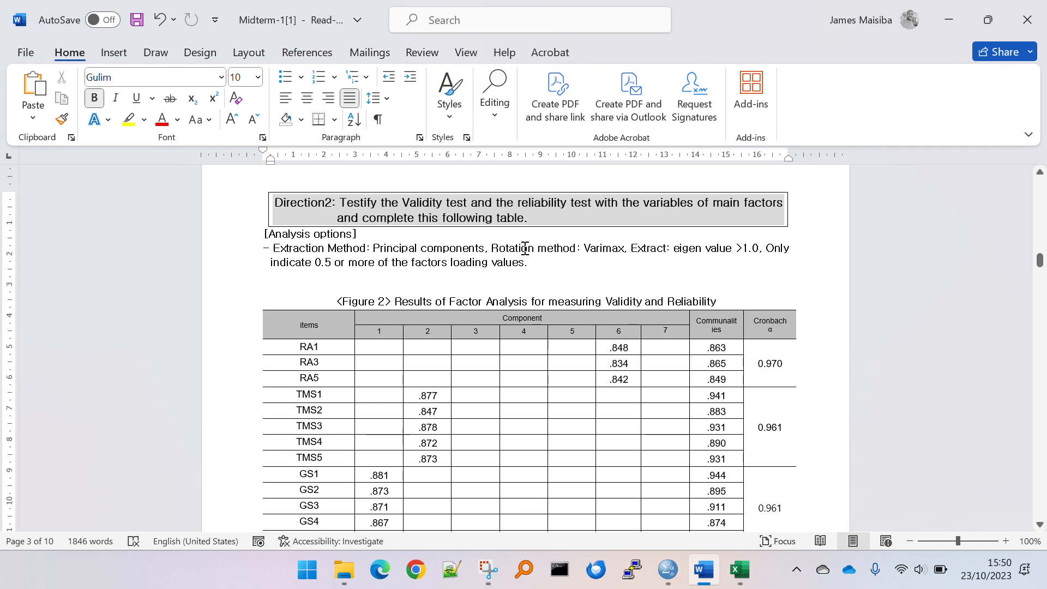
# Switch to the SPSS data editor, reopen Factor Analysis and reset all its settings to their defaults
pyautogui.hotkey('alt', 'Tab')
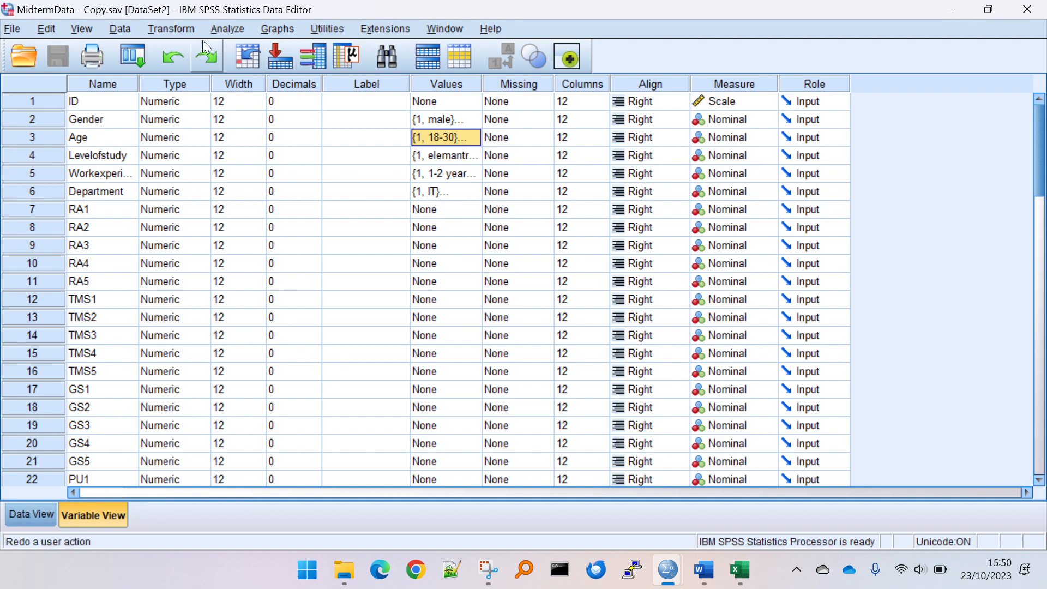
pyautogui.click(222, 29)
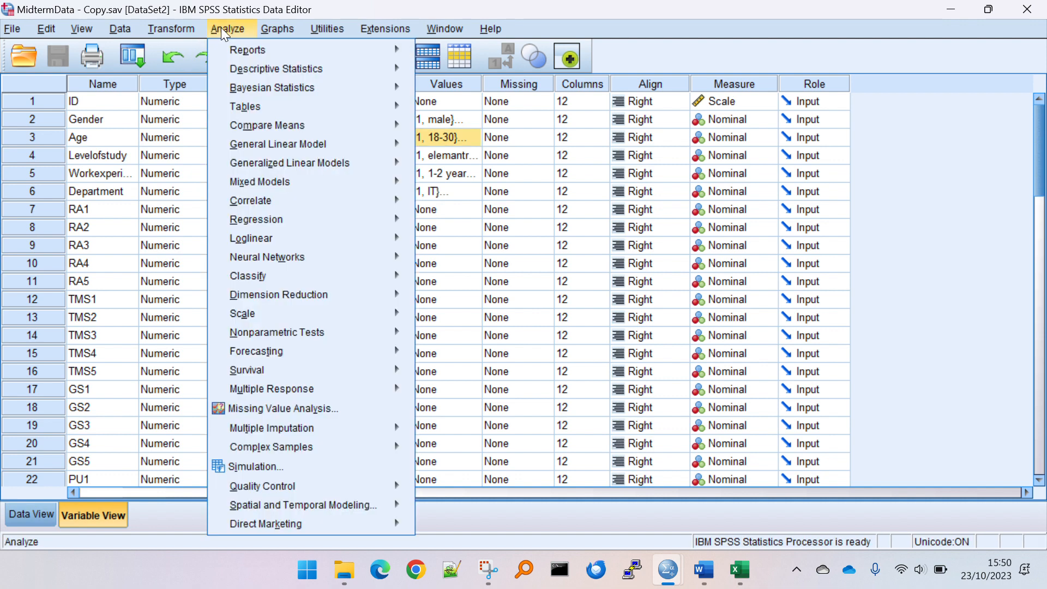
pyautogui.moveTo(325, 298)
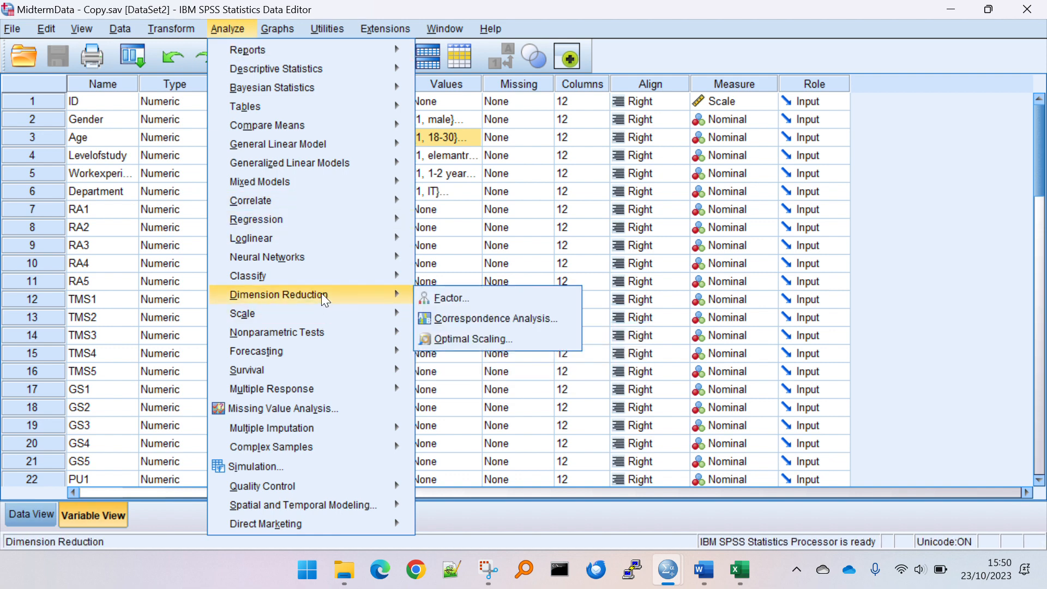
pyautogui.click(447, 298)
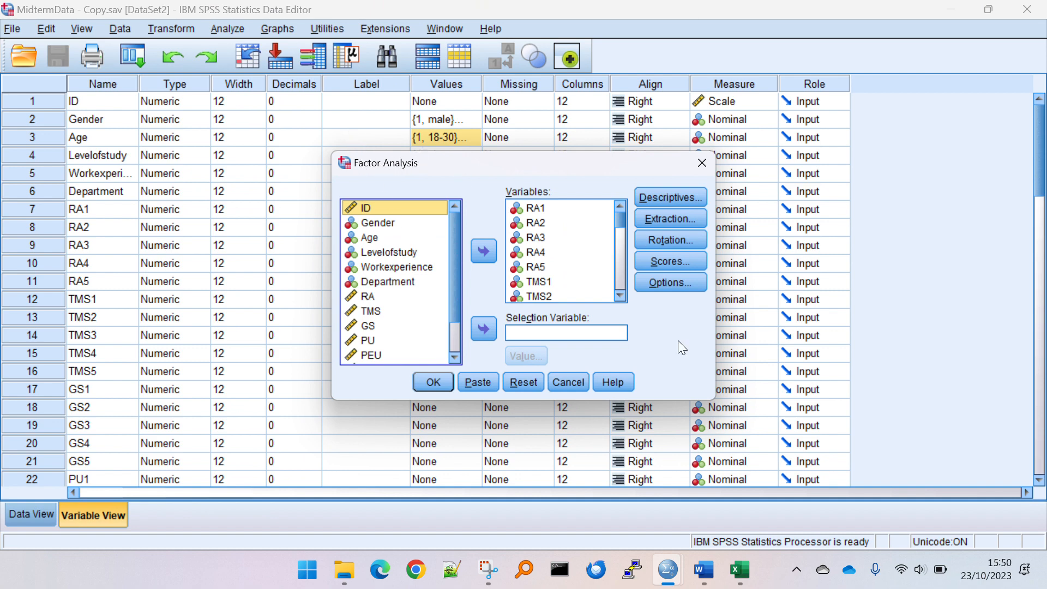
pyautogui.click(527, 385)
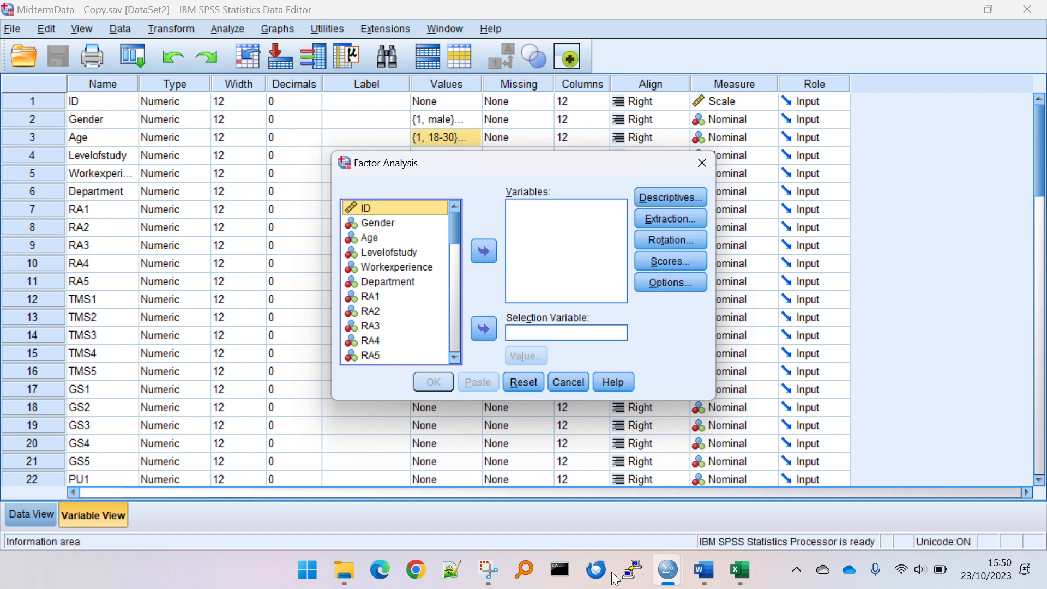
# Add the items RA1 through IA5 as the variables of the factor analysis
pyautogui.click(393, 290)
pyautogui.scroll(-1, 396, 291)
pyautogui.scroll(-3, 400, 296)
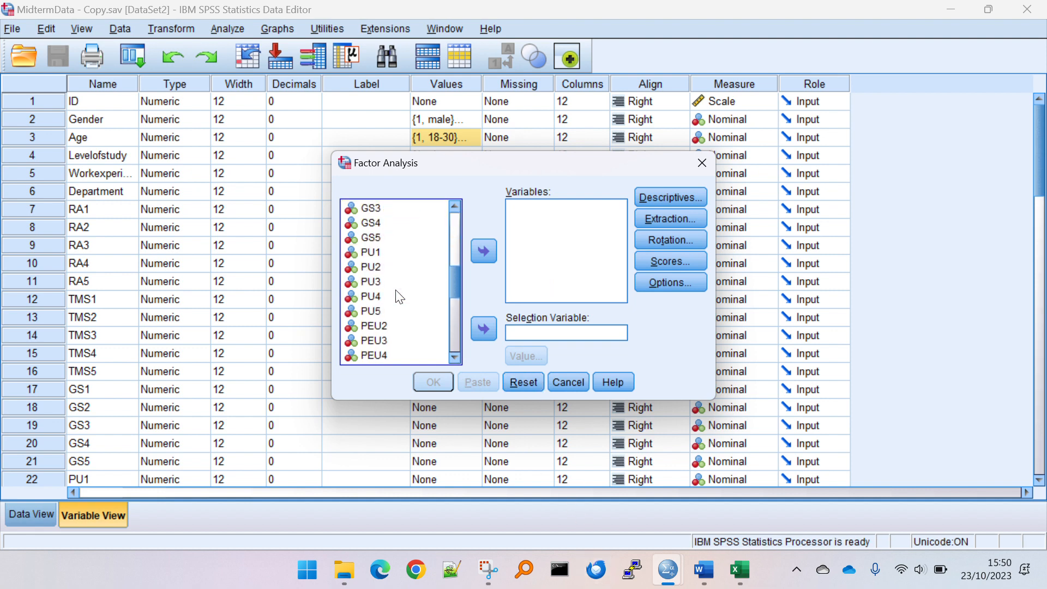
pyautogui.scroll(-8, 399, 295)
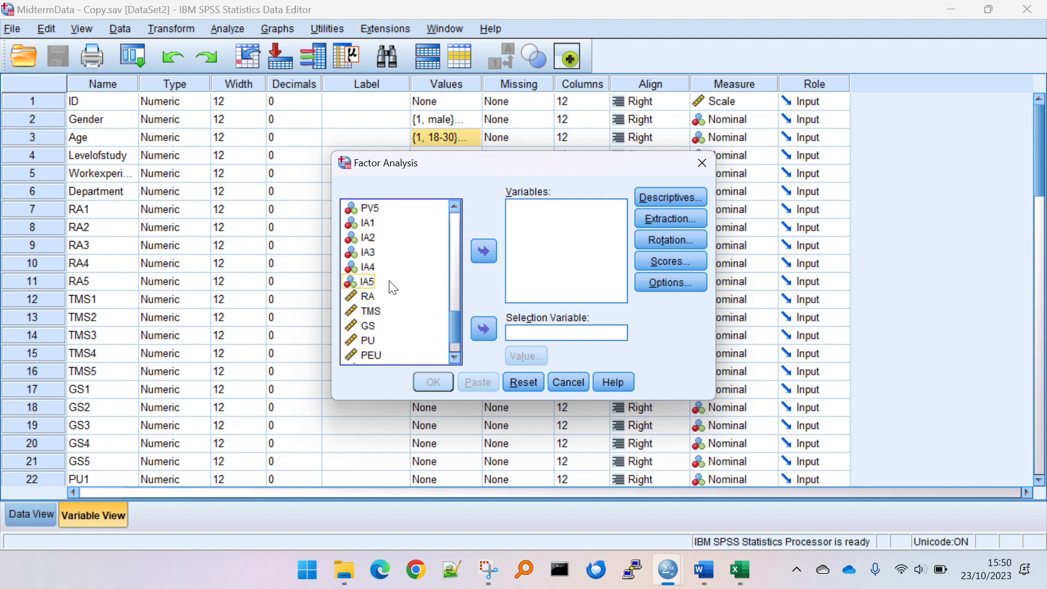
pyautogui.scroll(11, 396, 292)
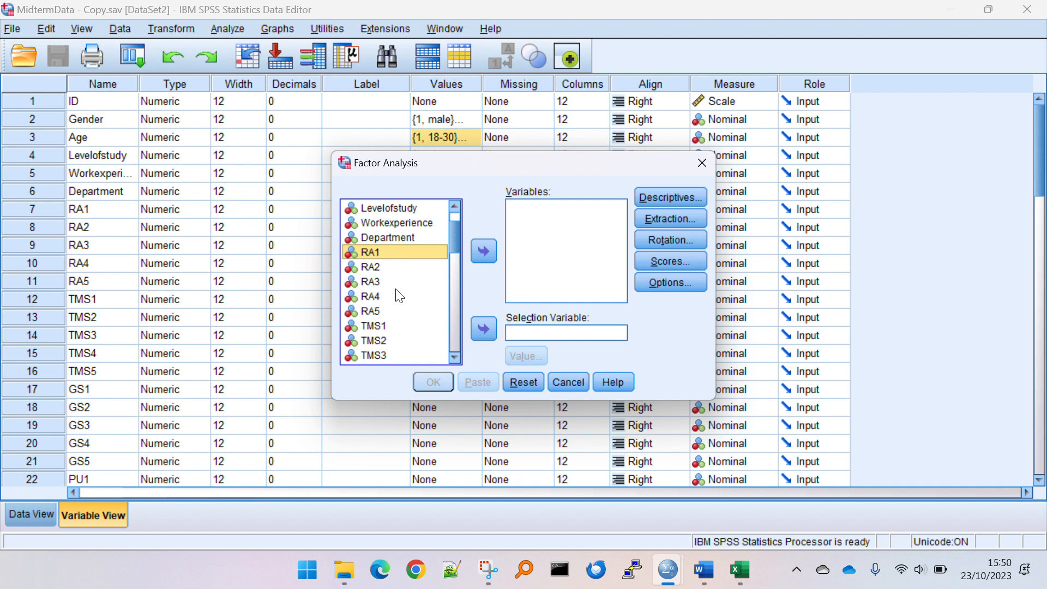
pyautogui.click(398, 295)
pyautogui.click(383, 248)
pyautogui.scroll(-1, 386, 258)
pyautogui.scroll(-7, 387, 259)
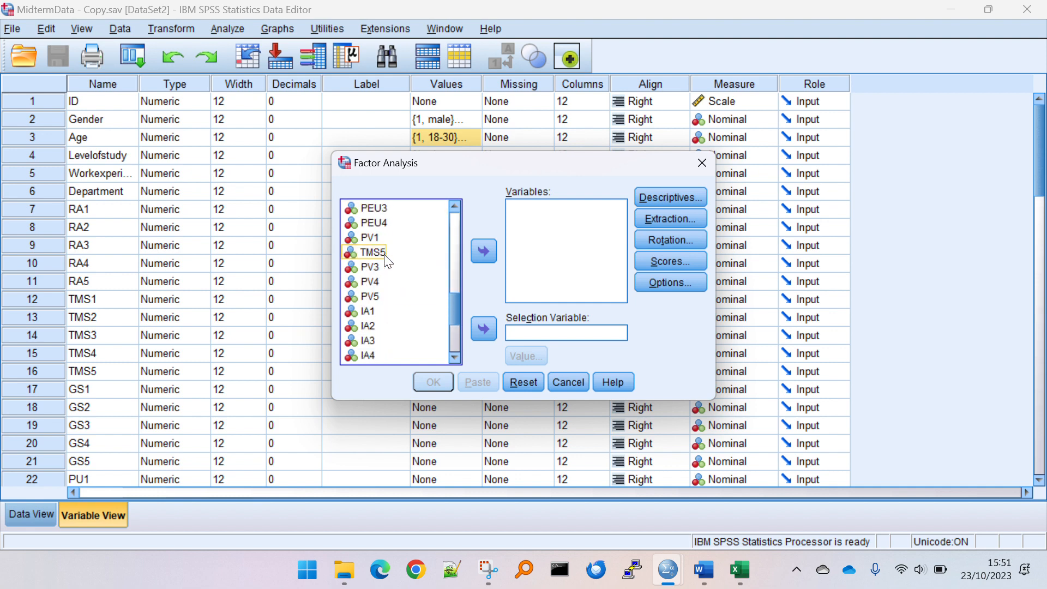
pyautogui.keyDown('shift'); pyautogui.click(412, 325); pyautogui.keyUp('shift')
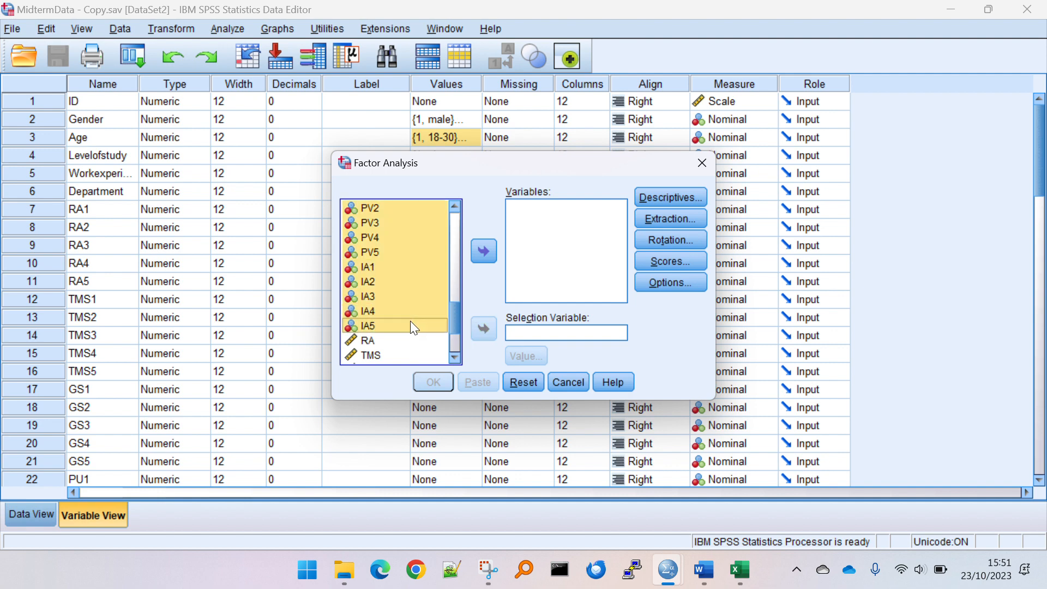
pyautogui.click(484, 251)
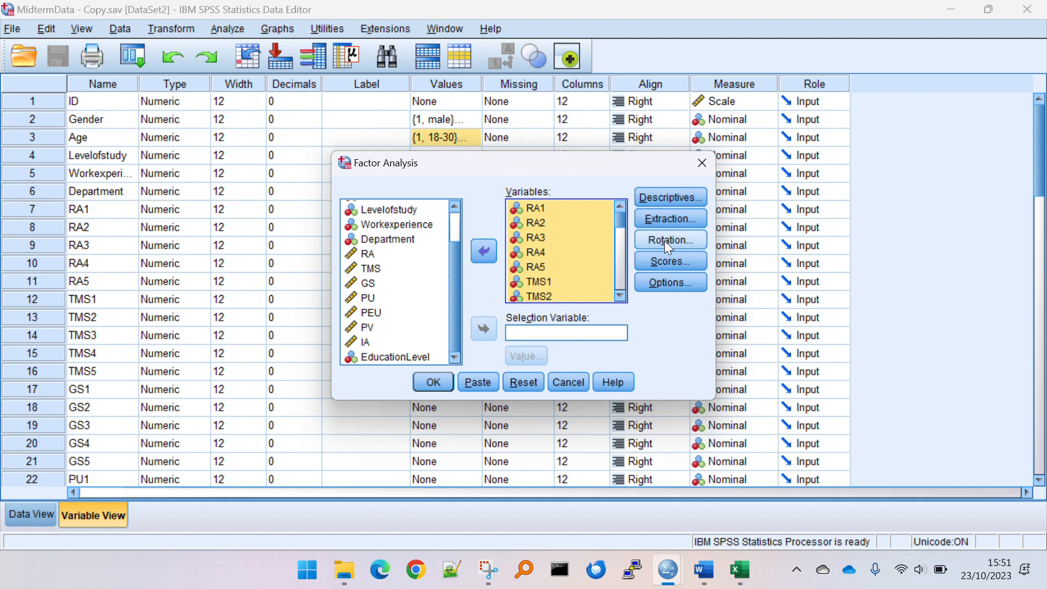
# Check the extraction method in Word, then select Principal components as SPSS's factor extraction method
pyautogui.hotkey('alt', 'Tab')
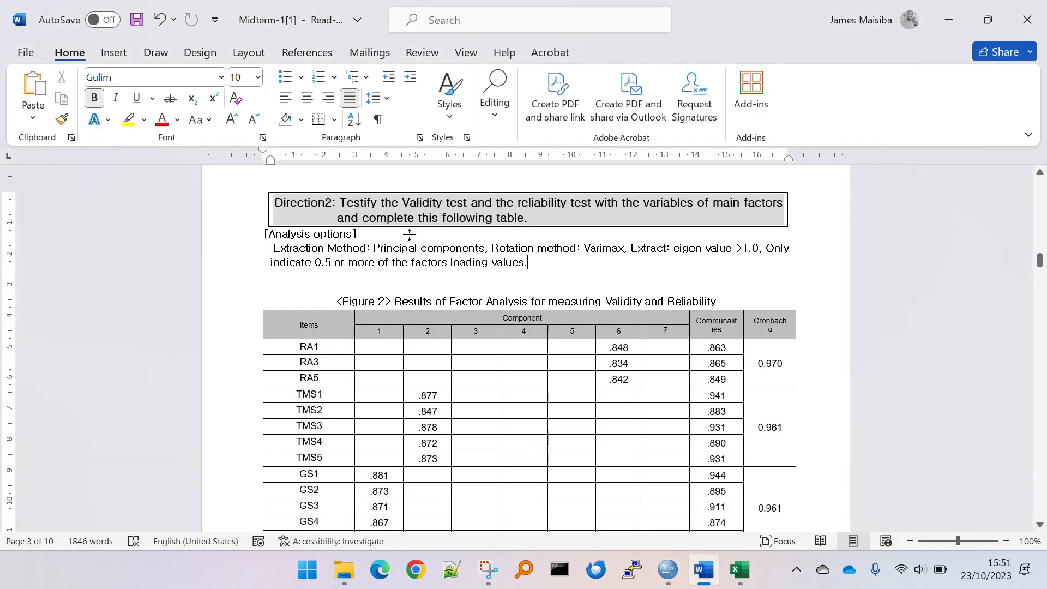
pyautogui.moveTo(374, 249); pyautogui.dragTo(431, 254)
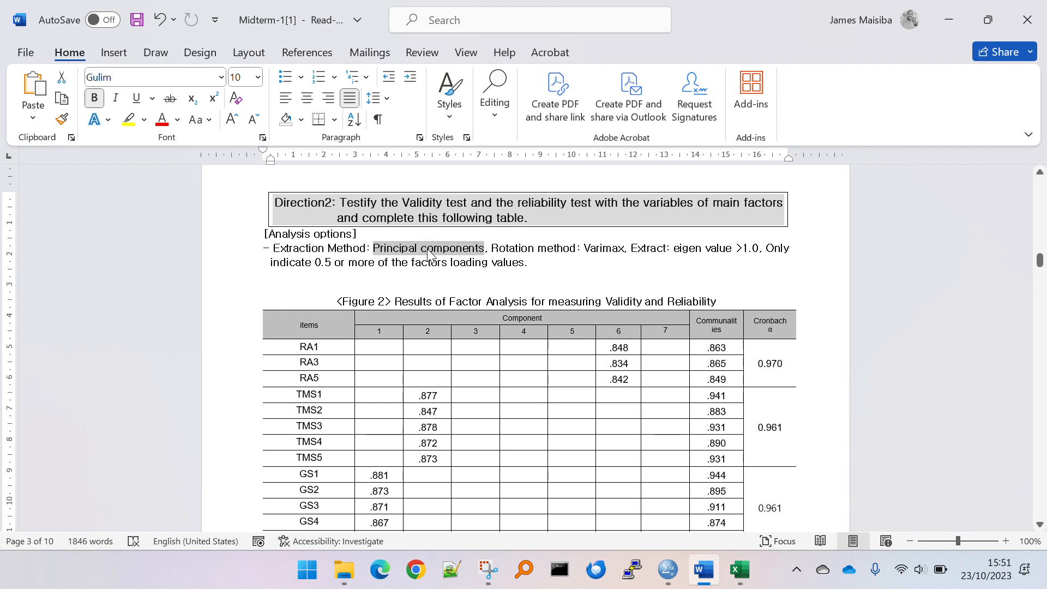
pyautogui.hotkey('alt', 'Tab')
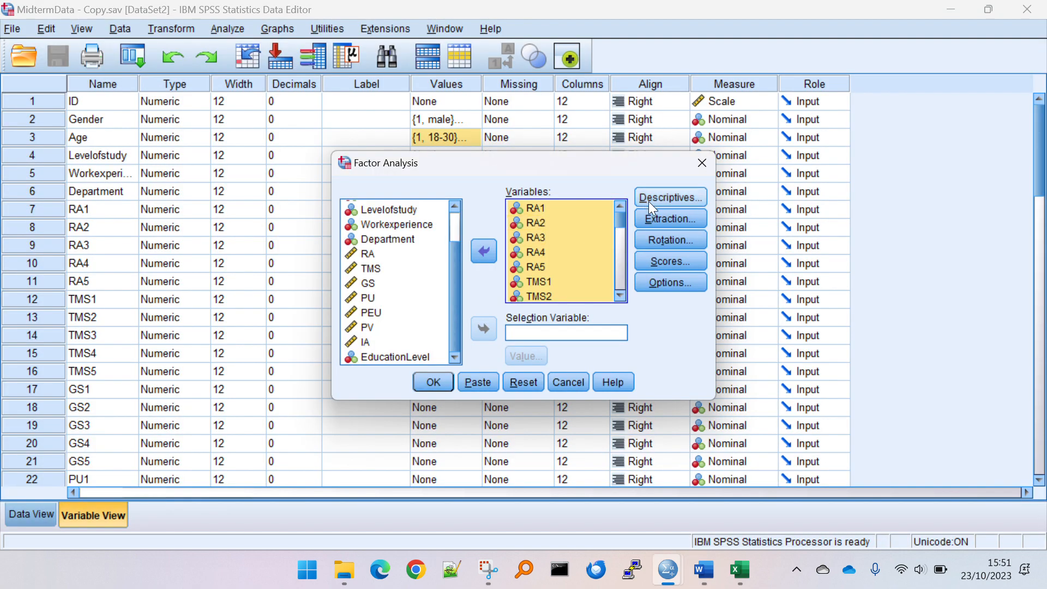
pyautogui.click(668, 219)
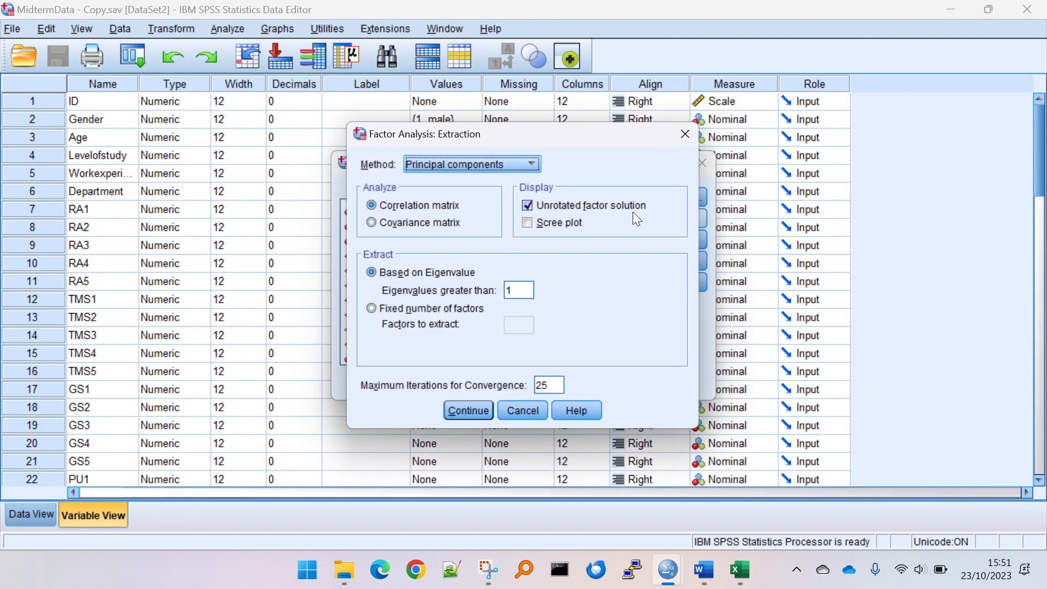
pyautogui.click(438, 159)
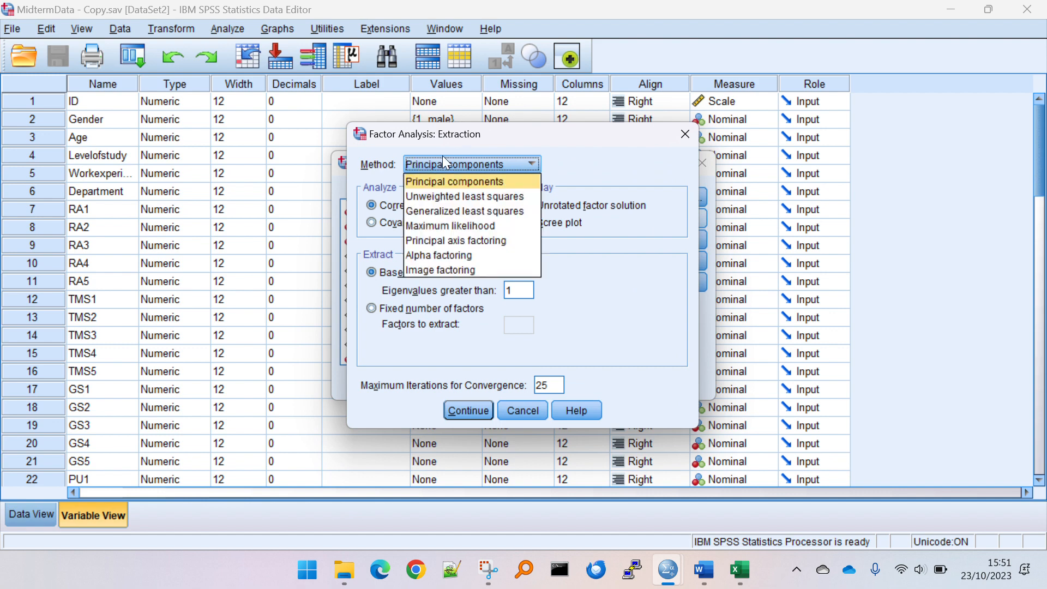
pyautogui.click(440, 185)
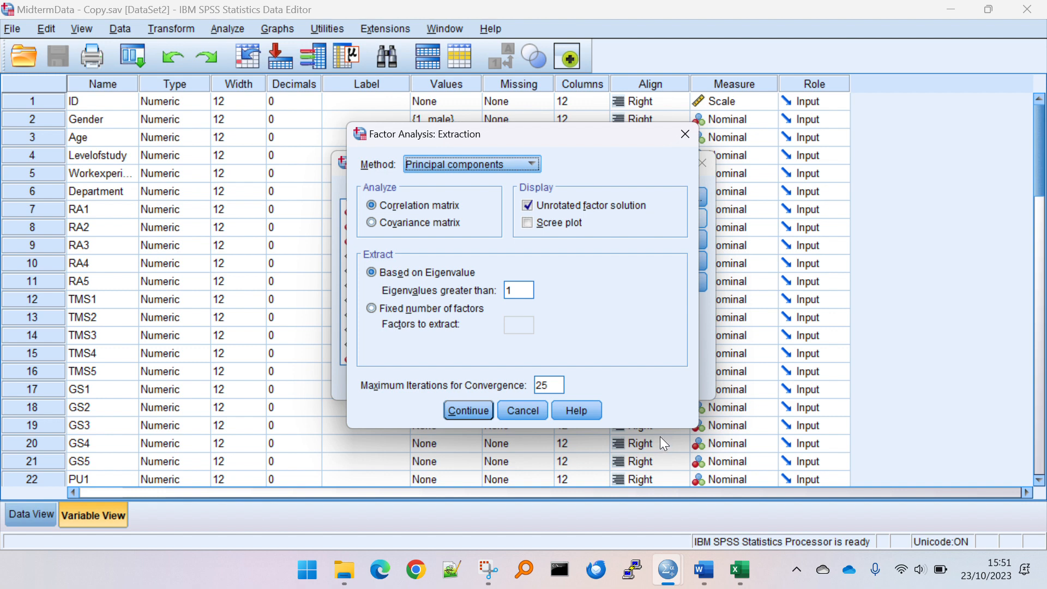
# Check the rotation method in Word, accept the SPSS extraction settings, and set the factor rotation to Varimax
pyautogui.hotkey('alt', 'Tab')
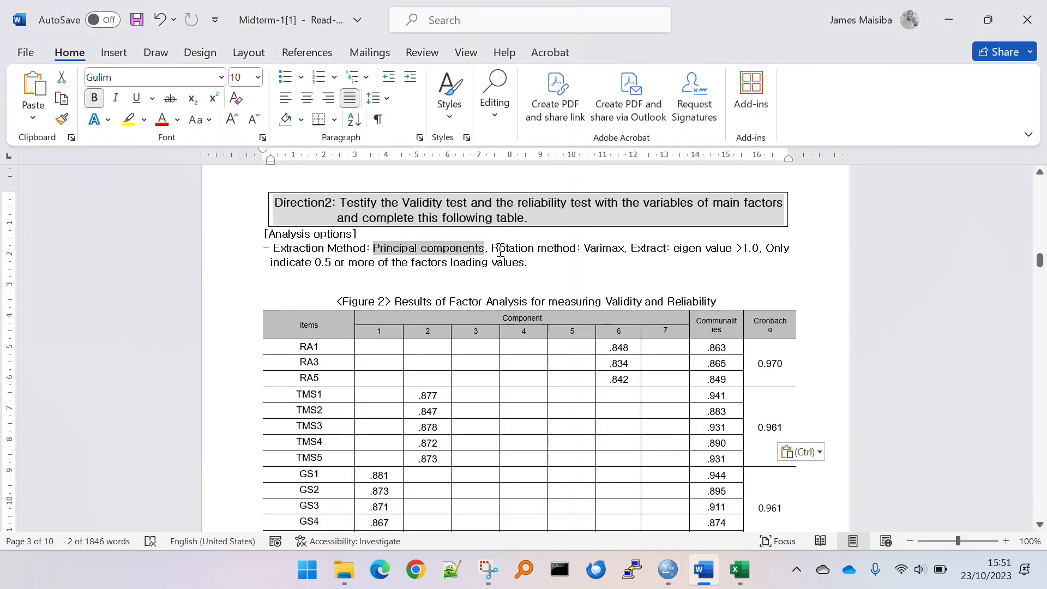
pyautogui.moveTo(492, 249); pyautogui.dragTo(622, 249)
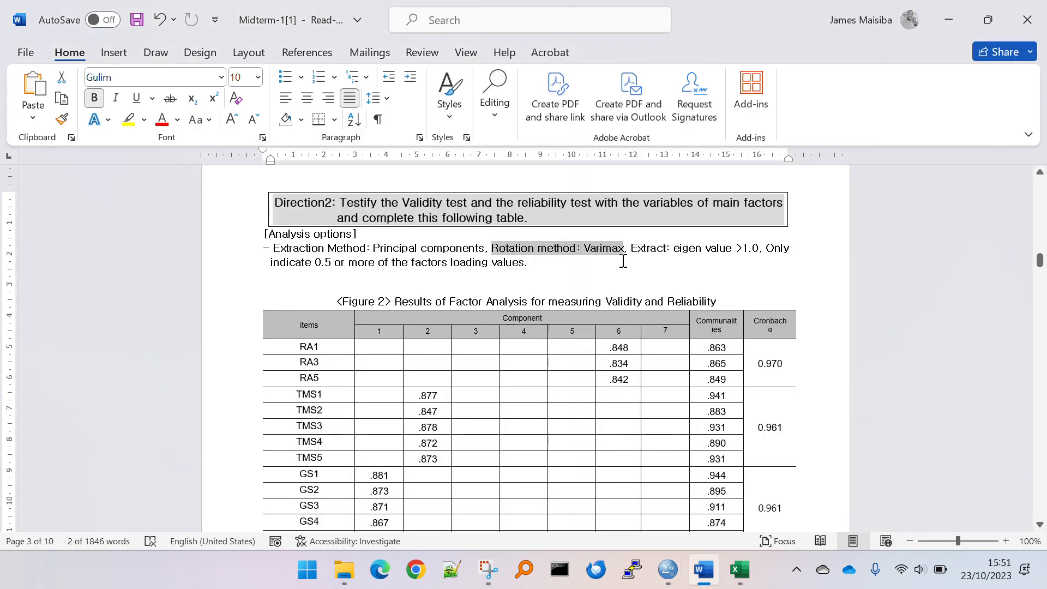
pyautogui.hotkey('alt', 'Tab')
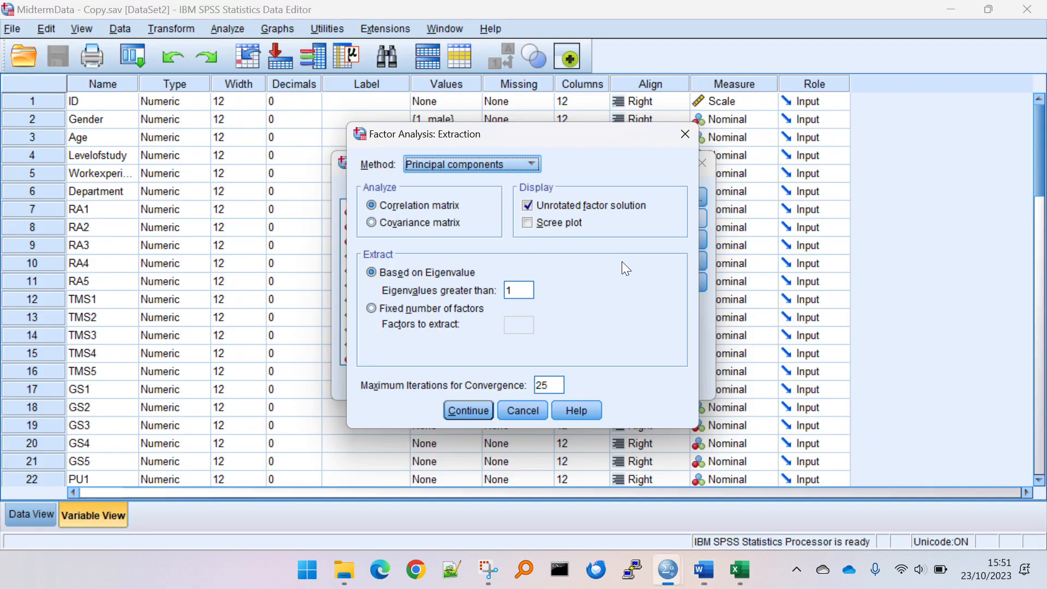
pyautogui.click(469, 414)
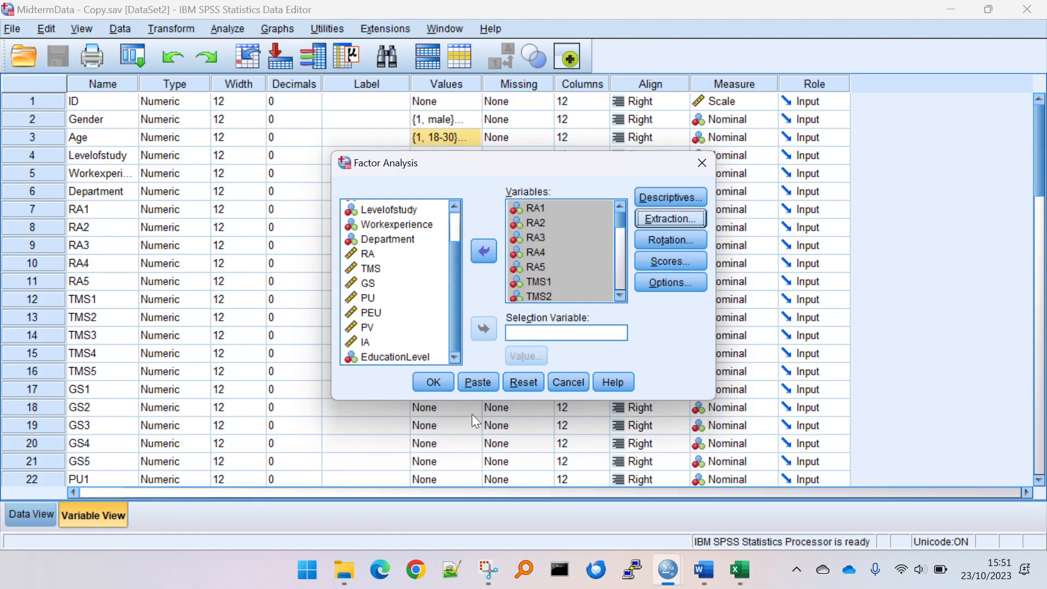
pyautogui.click(670, 239)
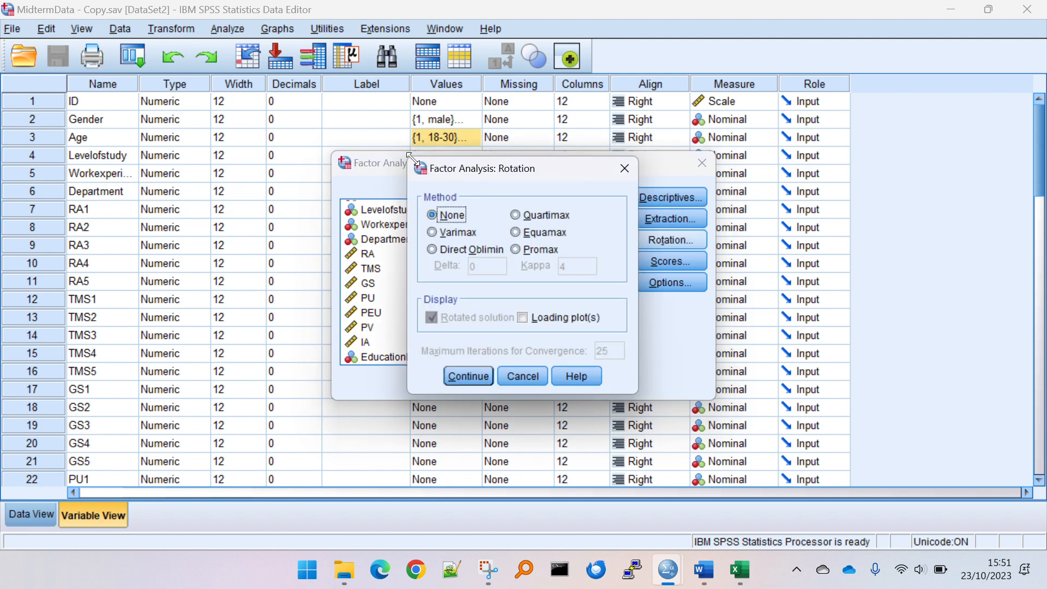
pyautogui.click(449, 234)
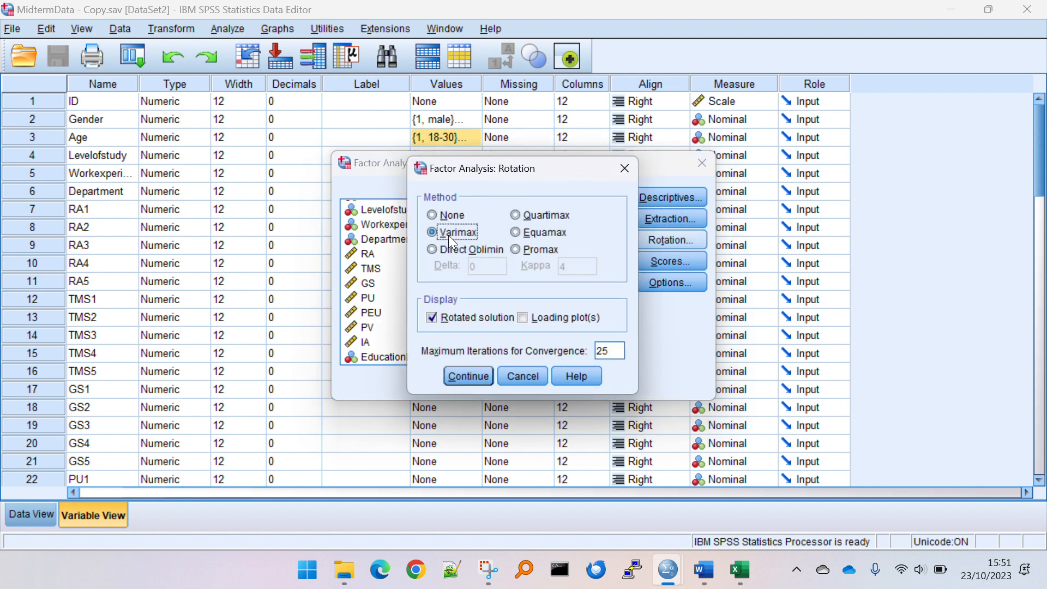
pyautogui.click(468, 377)
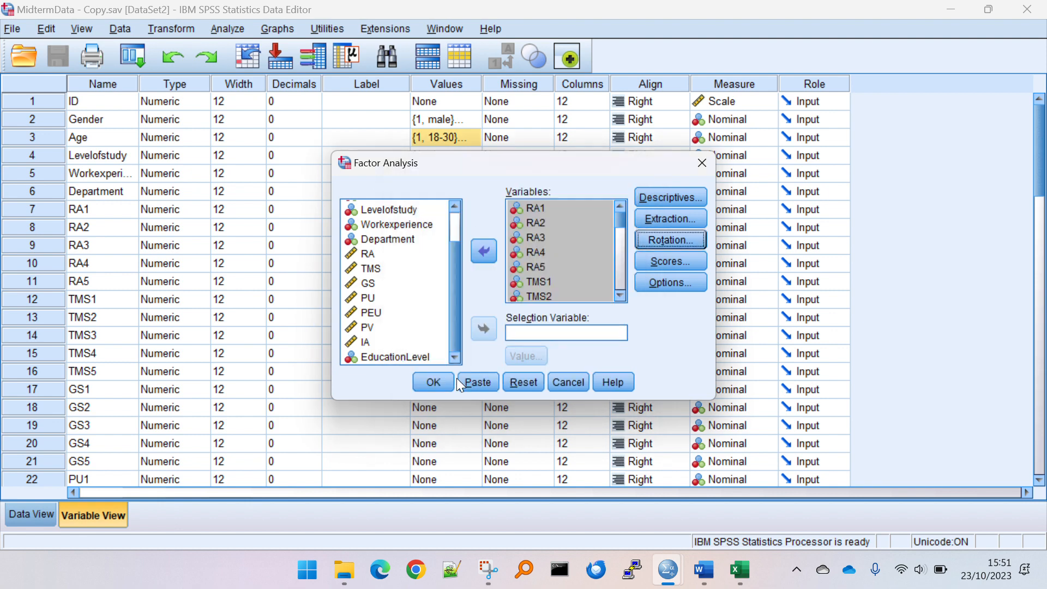
# Check the eigenvalue criterion in Word, then accept SPSS's factor extraction settings based on eigenvalues greater than 1
pyautogui.hotkey('alt', 'Tab')
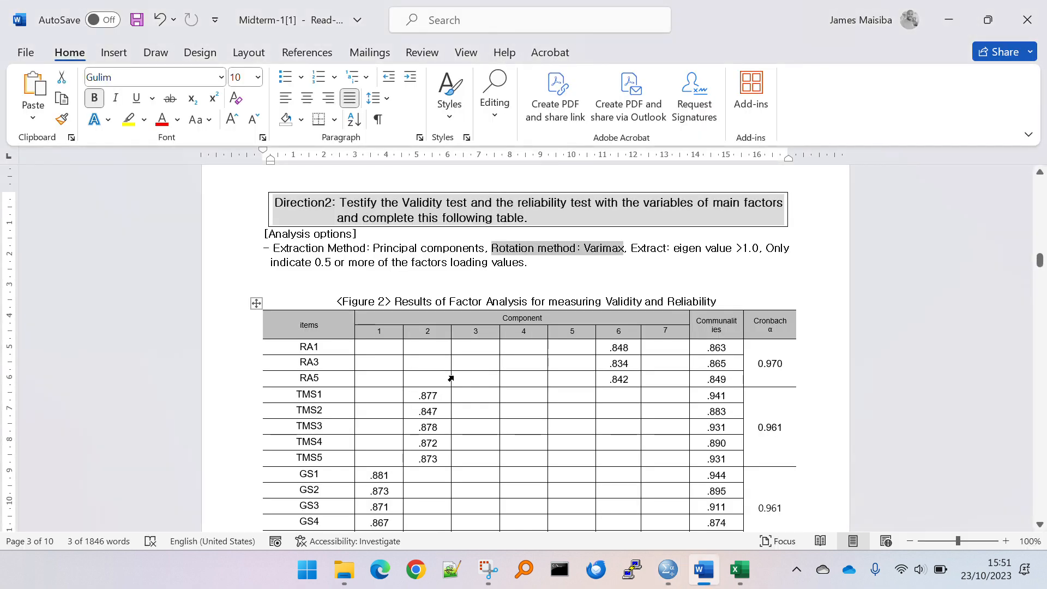
pyautogui.click(633, 248)
pyautogui.moveTo(636, 248); pyautogui.dragTo(761, 261)
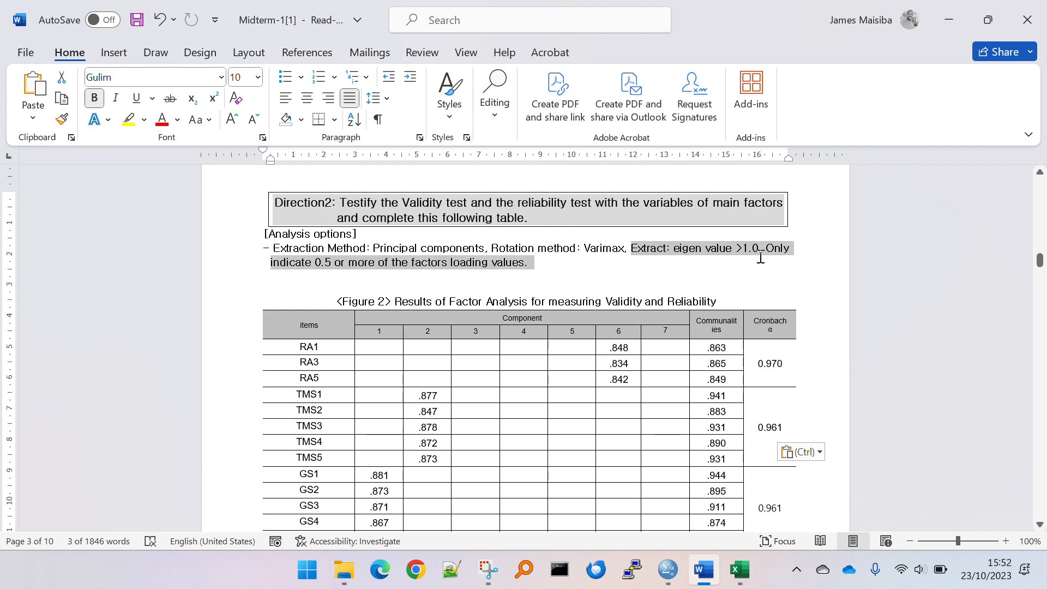
pyautogui.doubleClick(639, 253)
pyautogui.hotkey('alt', 'Tab')
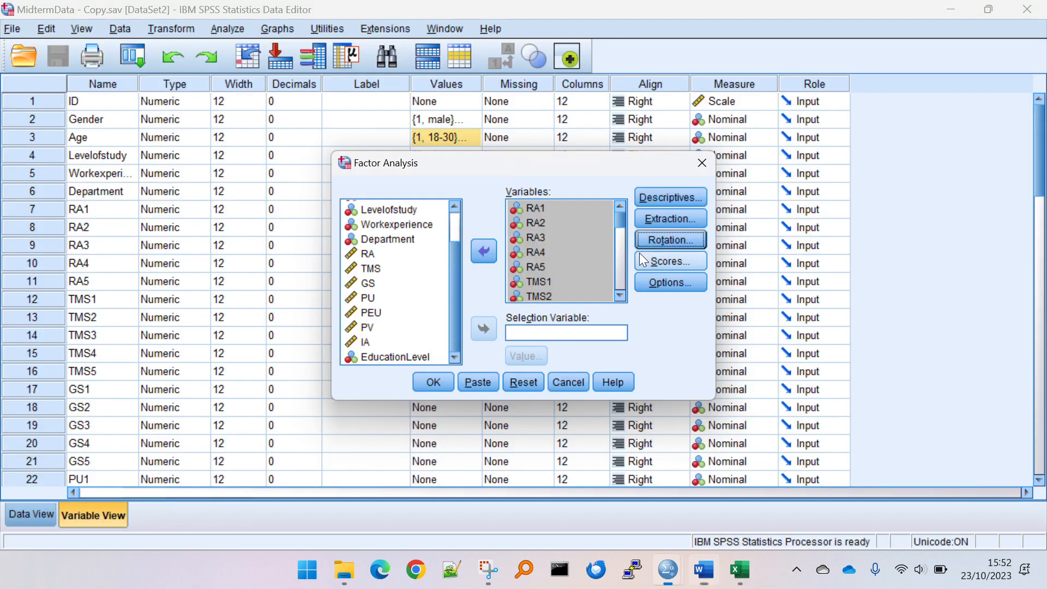
pyautogui.click(655, 218)
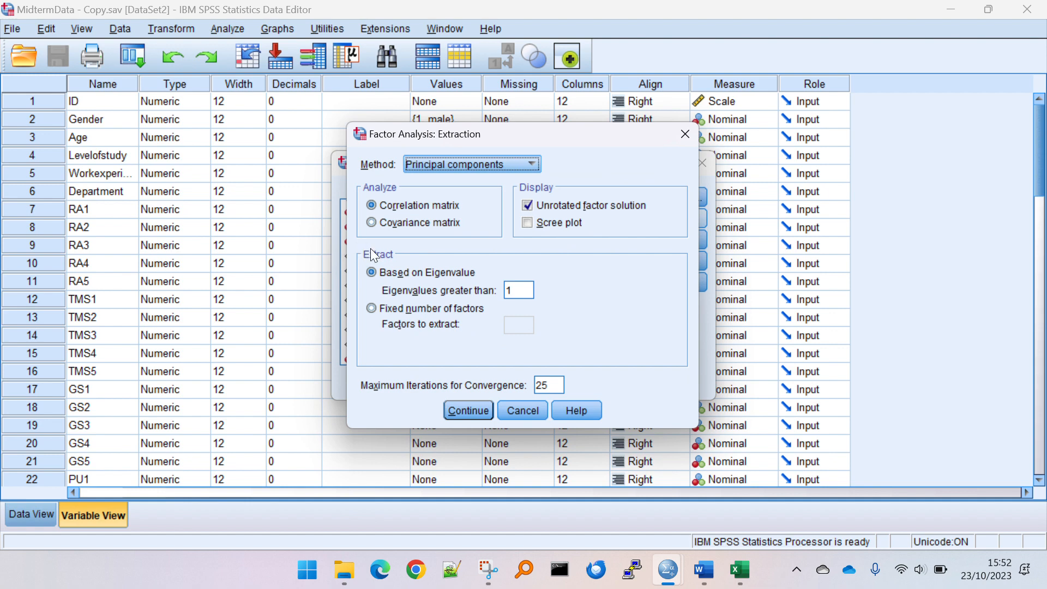
pyautogui.click(686, 134)
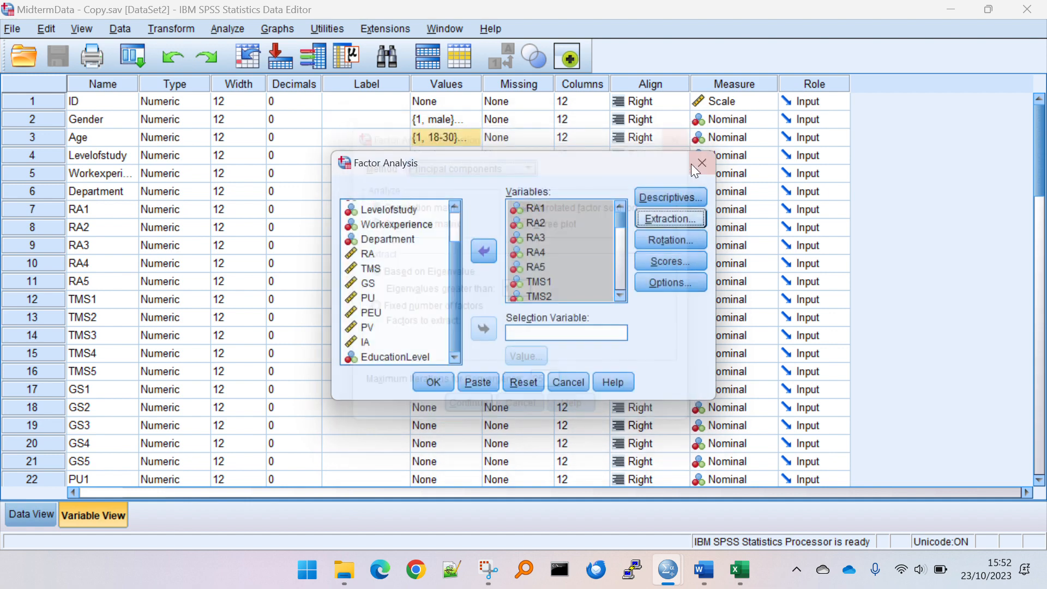
pyautogui.click(670, 219)
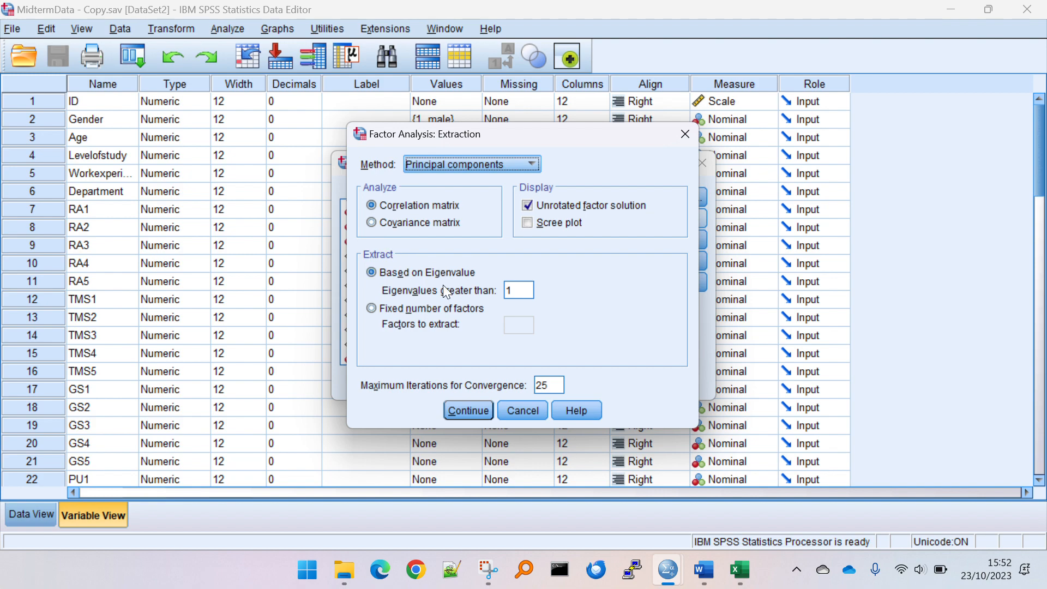
pyautogui.hotkey('alt', 'Tab')
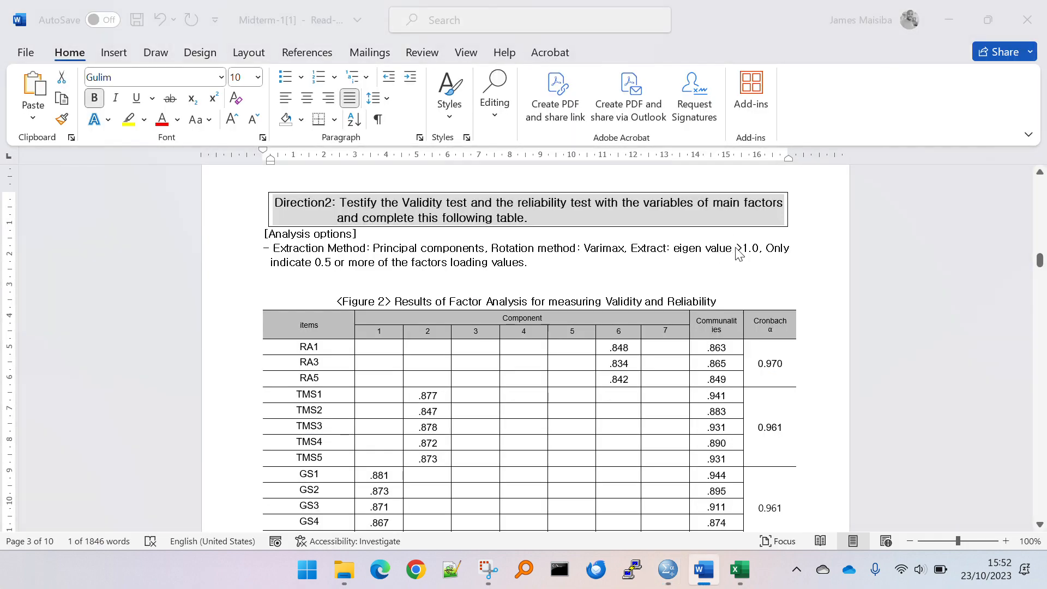
pyautogui.hotkey('alt', 'Tab')
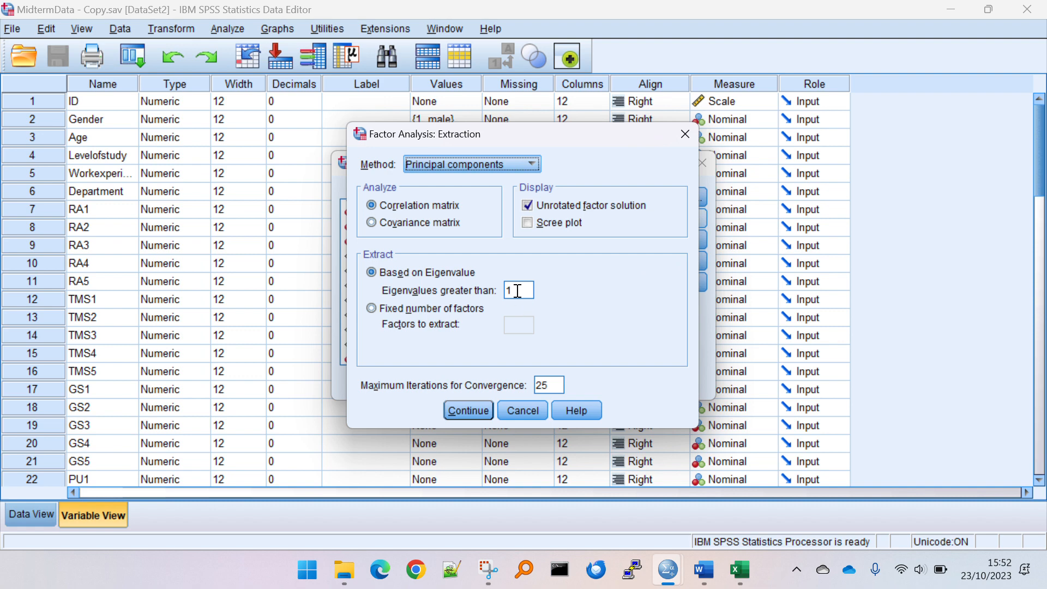
pyautogui.click(467, 410)
# Check the loading threshold in Word, then suppress small coefficients below .5 in SPSS and run the factor analysis
pyautogui.hotkey('alt', 'Tab')
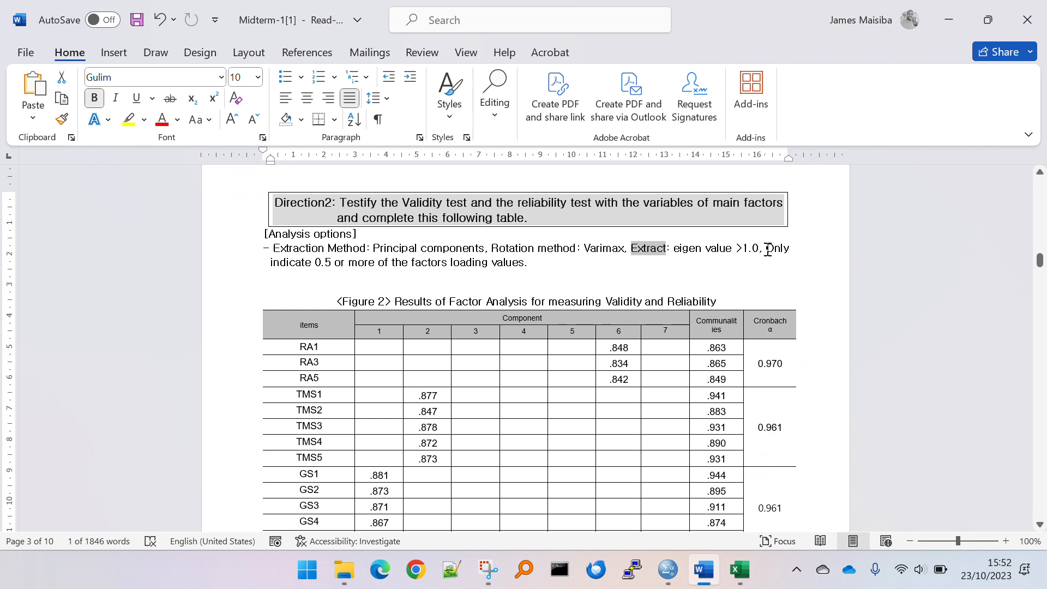
pyautogui.moveTo(768, 249); pyautogui.dragTo(505, 263)
pyautogui.hotkey('alt', 'Tab')
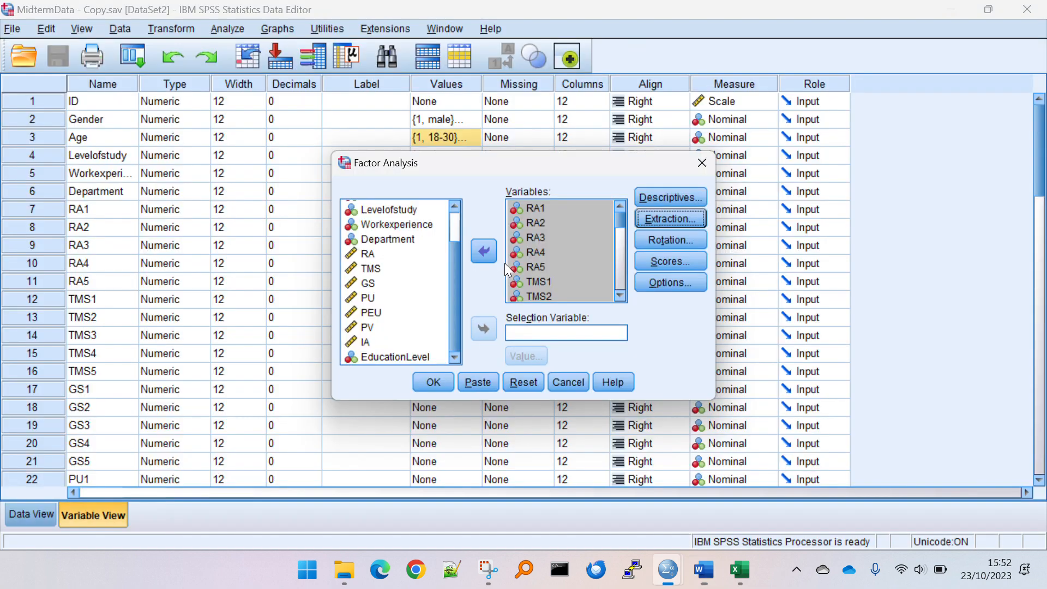
pyautogui.click(669, 283)
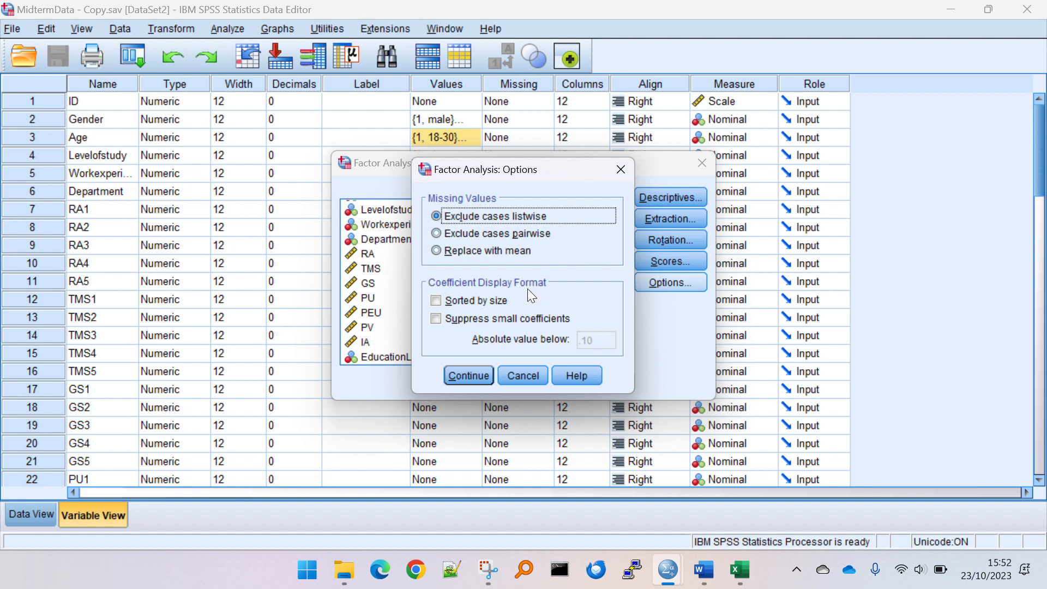
pyautogui.click(456, 317)
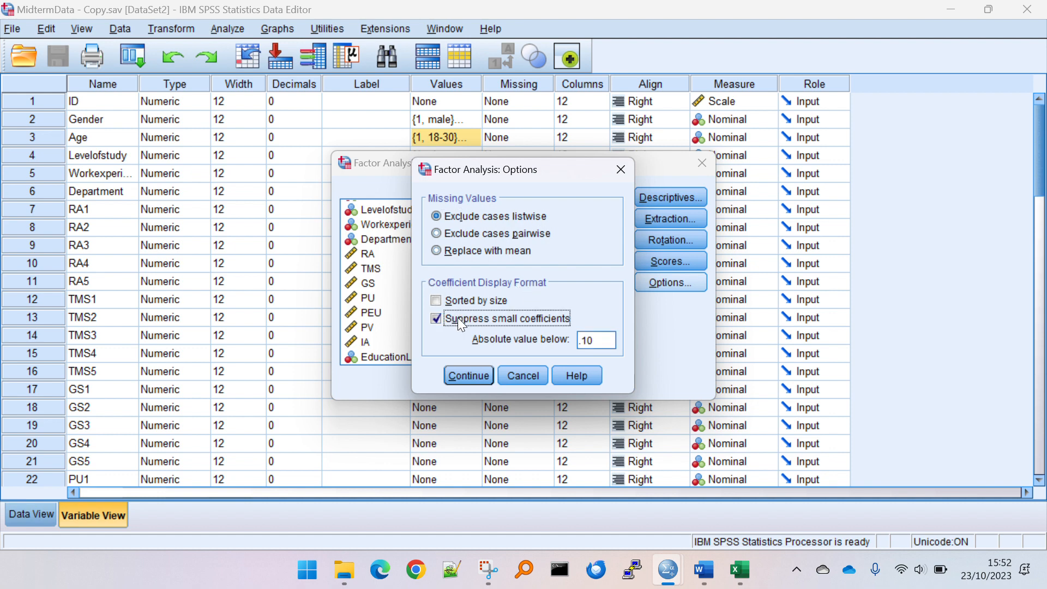
pyautogui.doubleClick(584, 339)
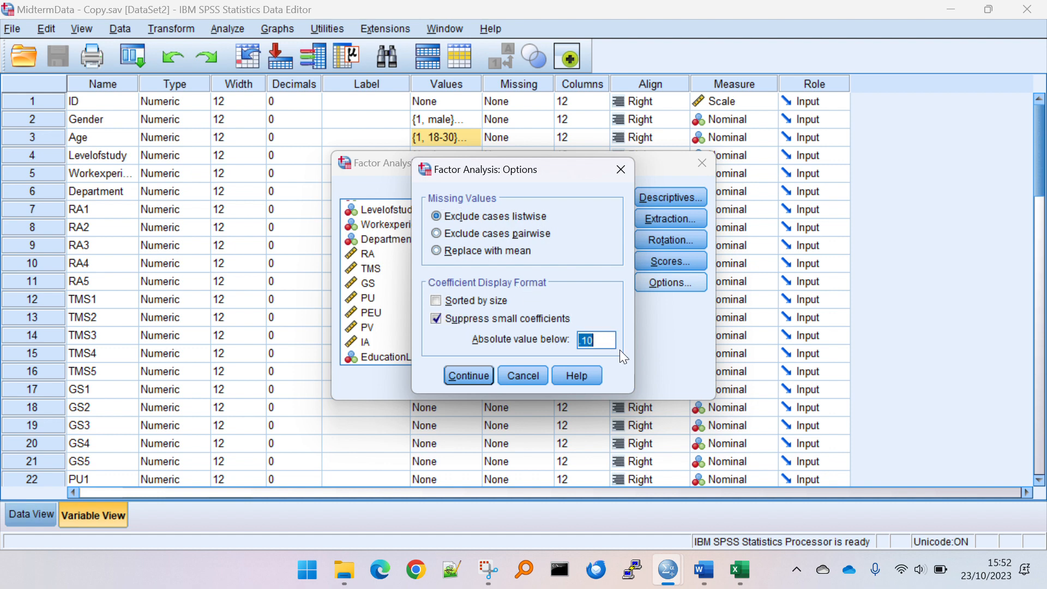
pyautogui.write('.5')
pyautogui.click(454, 376)
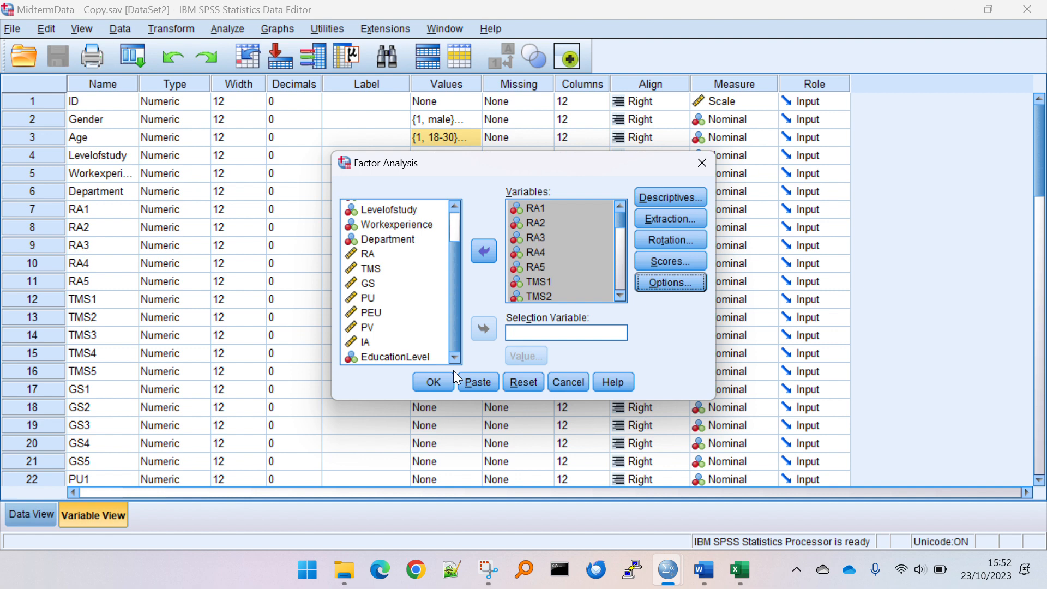
pyautogui.click(437, 384)
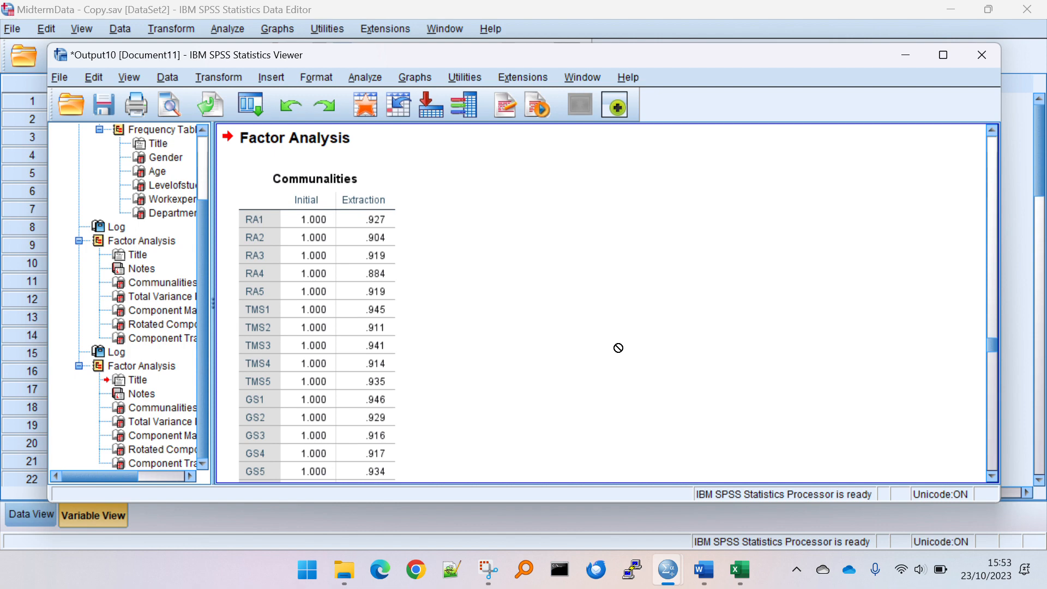
# Switch to Word and examine the items, component loadings and communalities that the Figure 2 table requires
pyautogui.press('XF86AudioLowerVolume')
pyautogui.hotkey('alt', 'Tab')
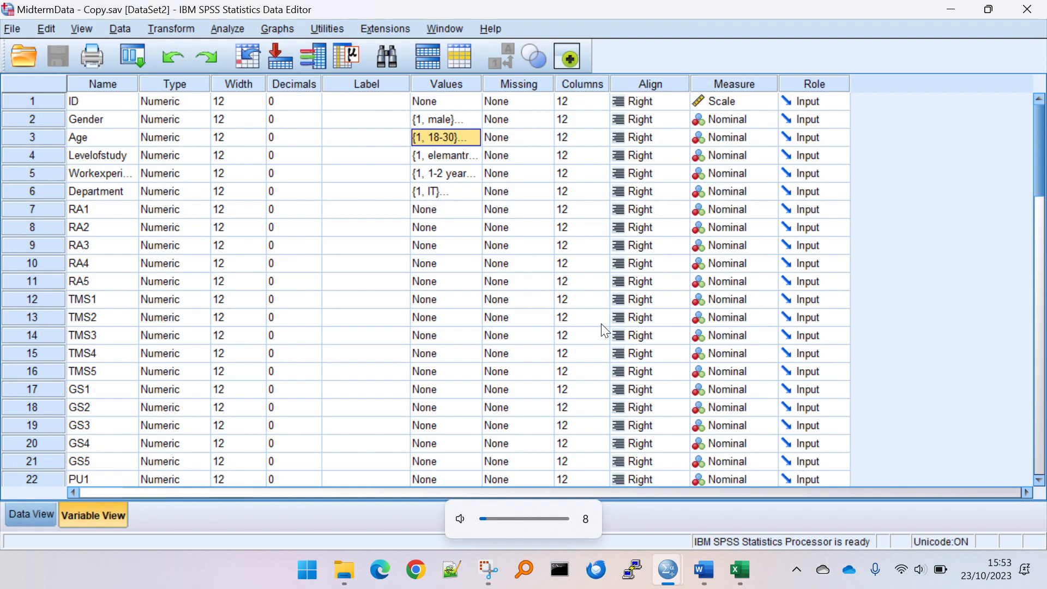
pyautogui.hotkey('alt', 'Tab')
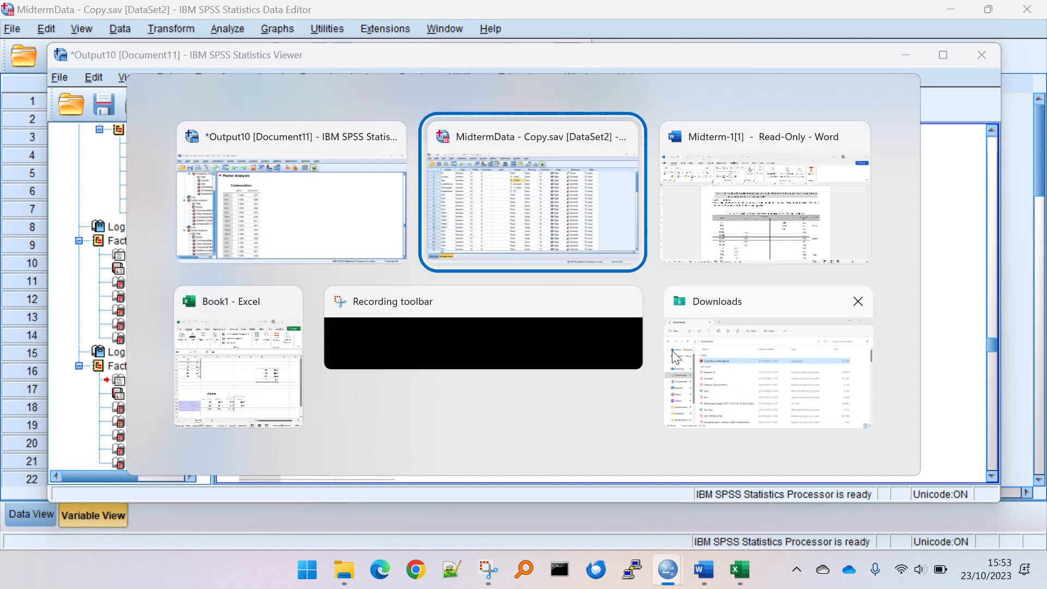
pyautogui.hotkey('alt', 'Tab')
pyautogui.click(701, 251)
pyautogui.scroll(-3, 305, 257)
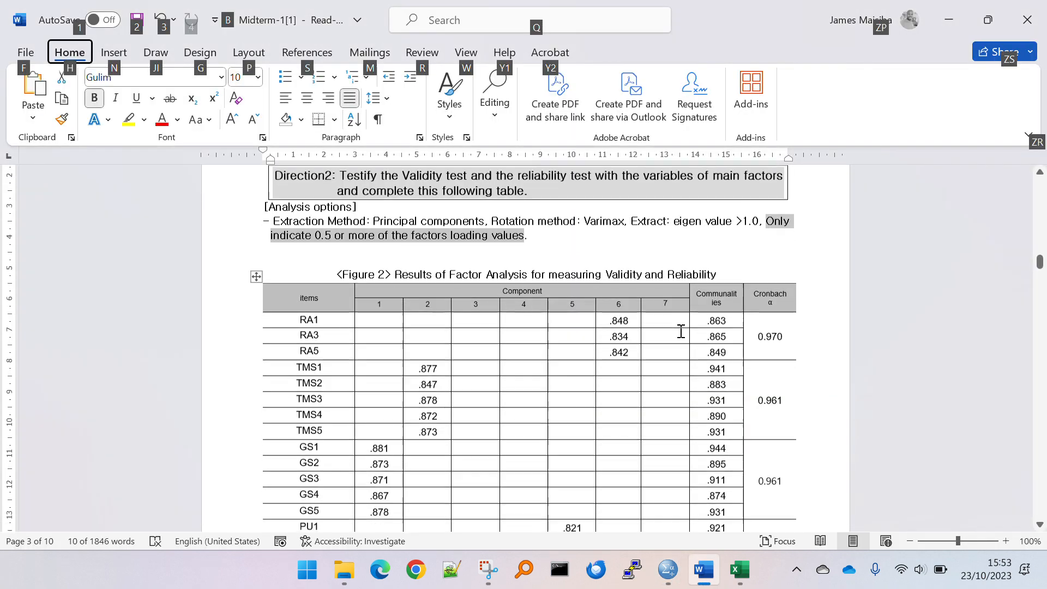
pyautogui.click(286, 269)
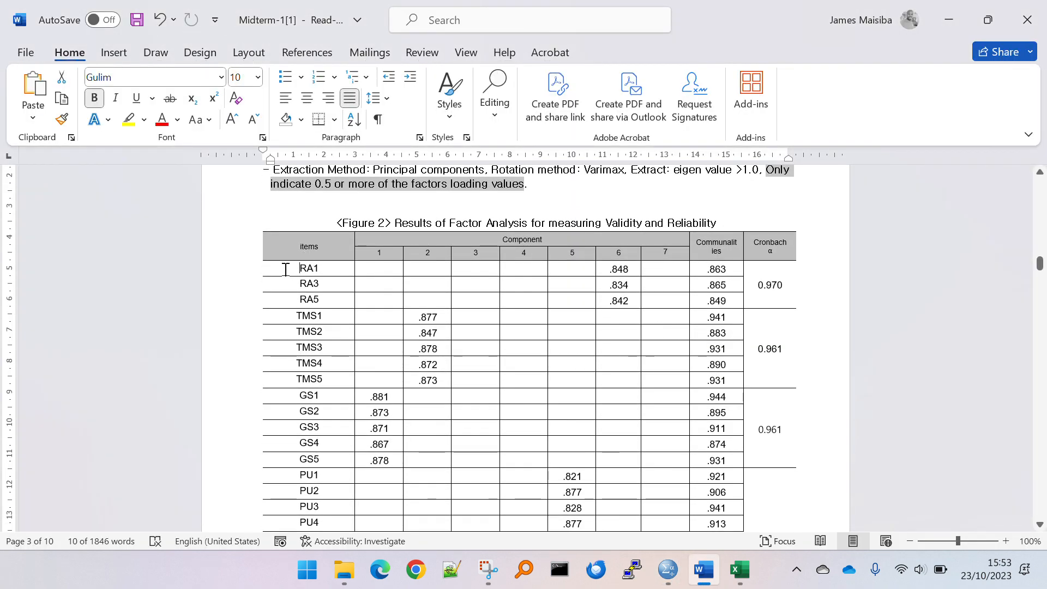
pyautogui.moveTo(286, 269); pyautogui.dragTo(698, 275)
pyautogui.rightClick(698, 274)
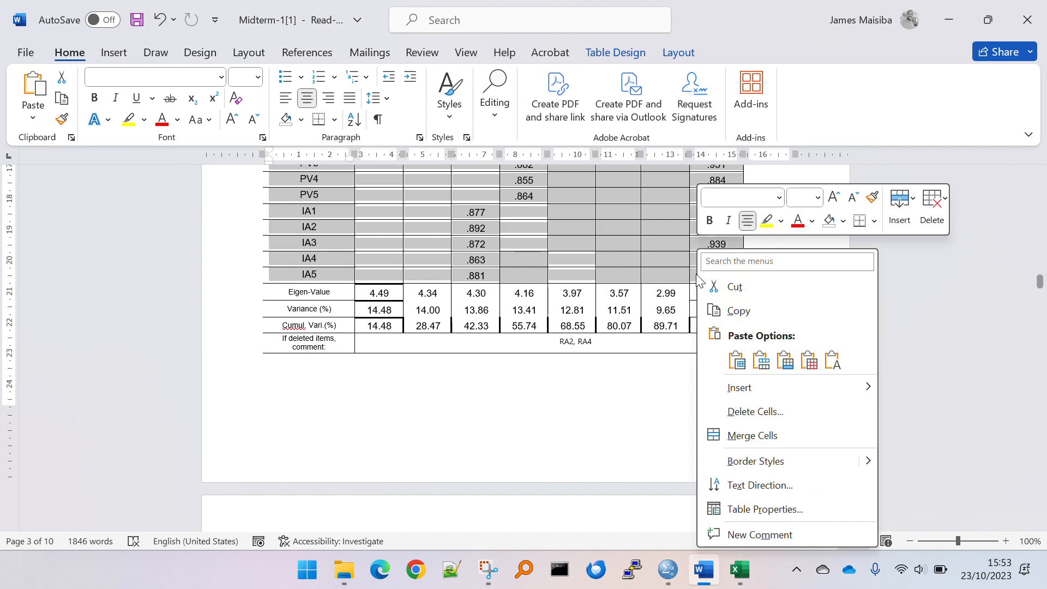
pyautogui.press('Escape')
pyautogui.scroll(10, 630, 276)
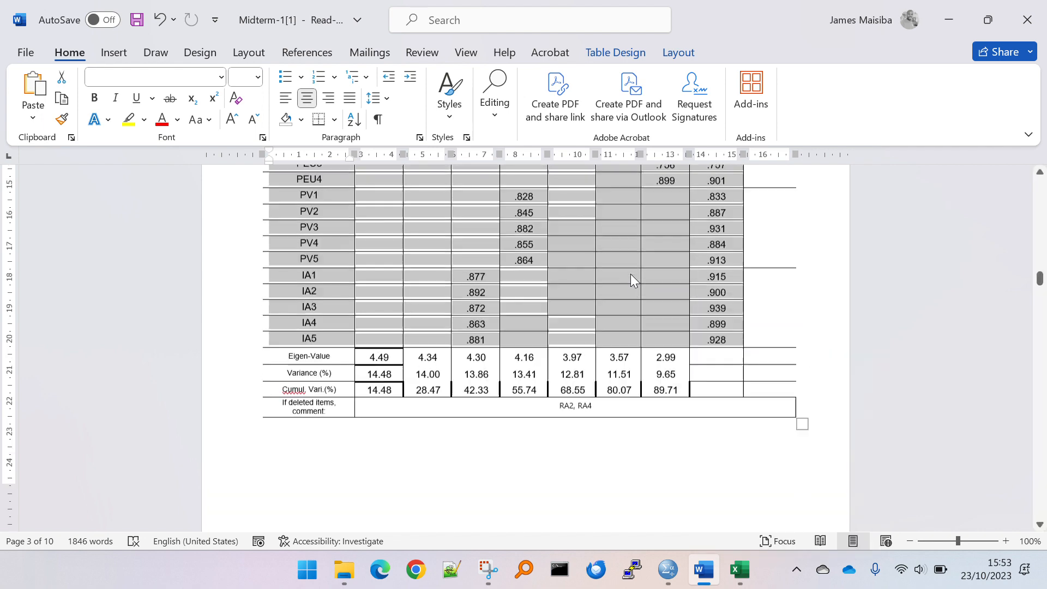
pyautogui.scroll(4, 626, 275)
pyautogui.scroll(-1, 626, 275)
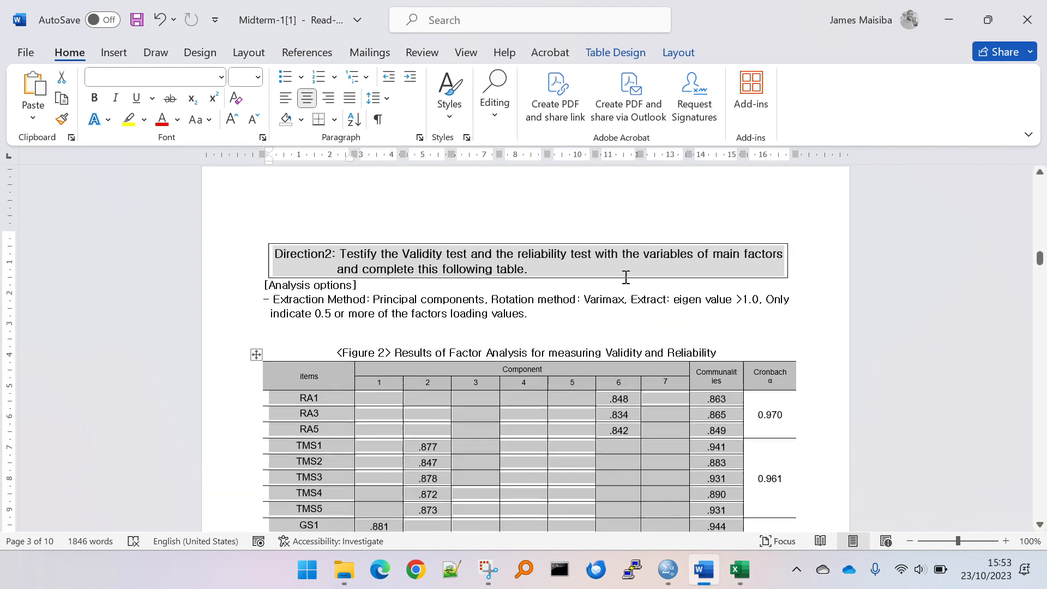
pyautogui.hotkey('alt', 'Tab')
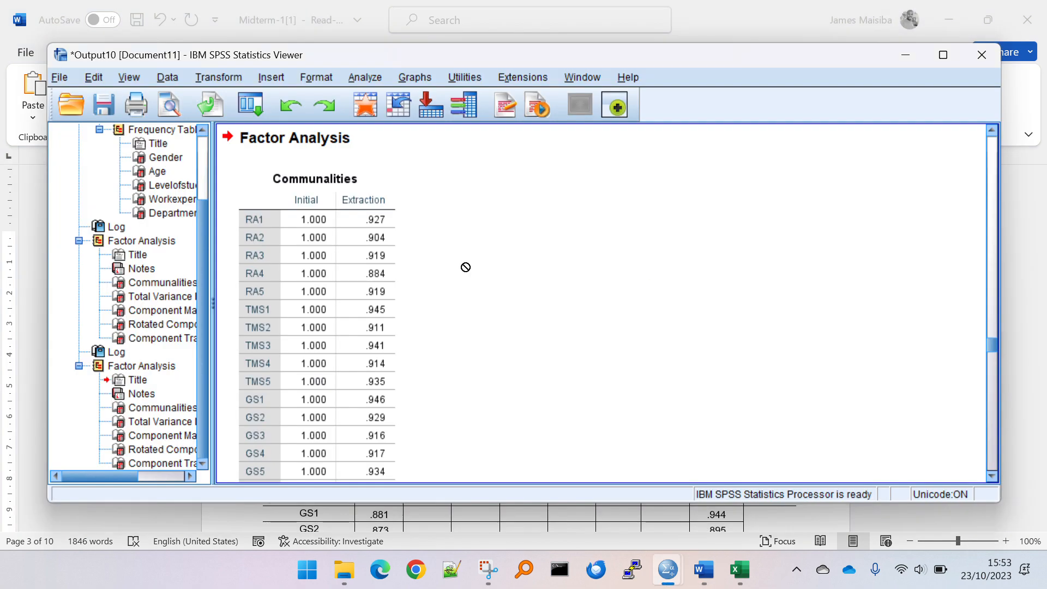
pyautogui.hotkey('alt', 'Tab')
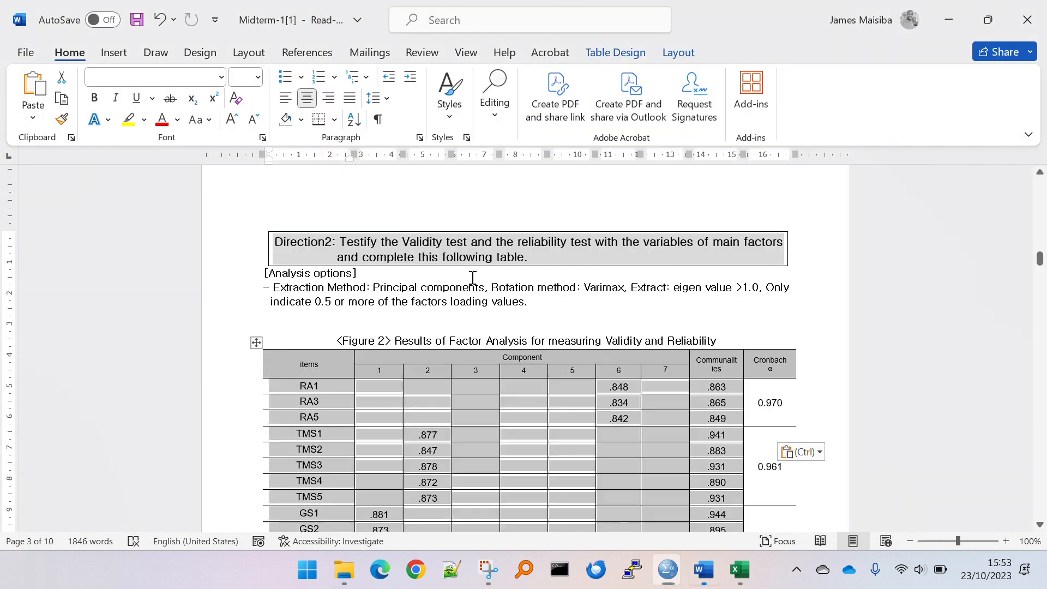
pyautogui.click(458, 377)
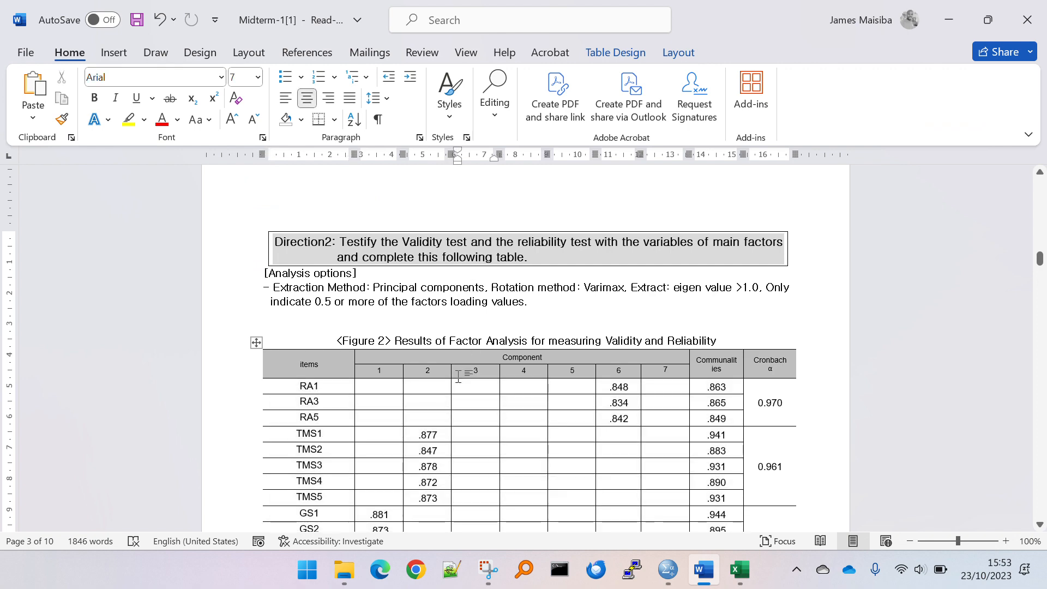
# Review the new SPSS factor analysis output through the Rotated Component Matrix and compare its layout with Figure 2 in Word
pyautogui.hotkey('alt', 'Tab')
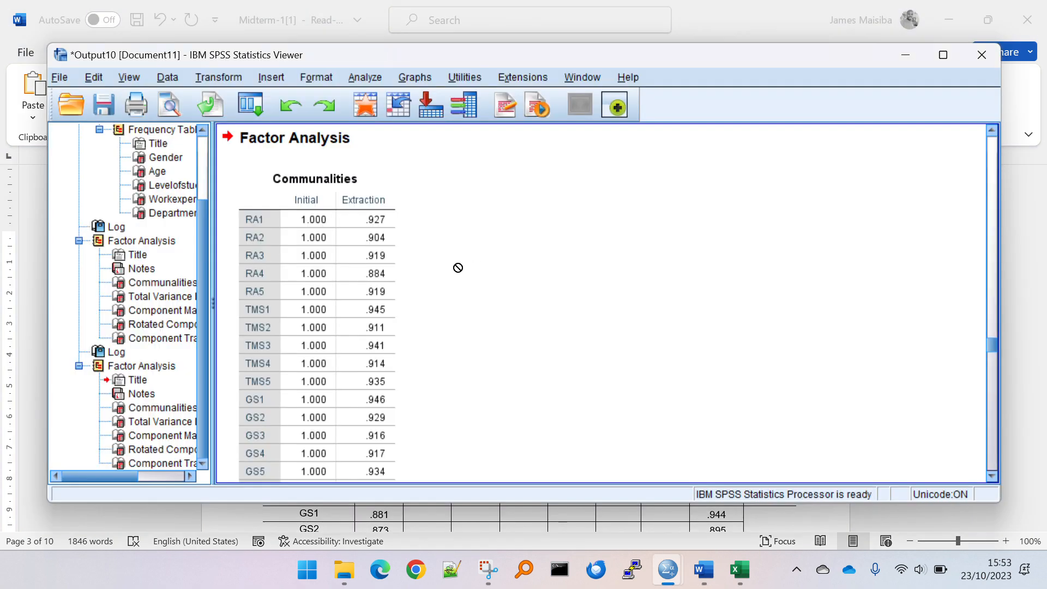
pyautogui.scroll(-10, 627, 267)
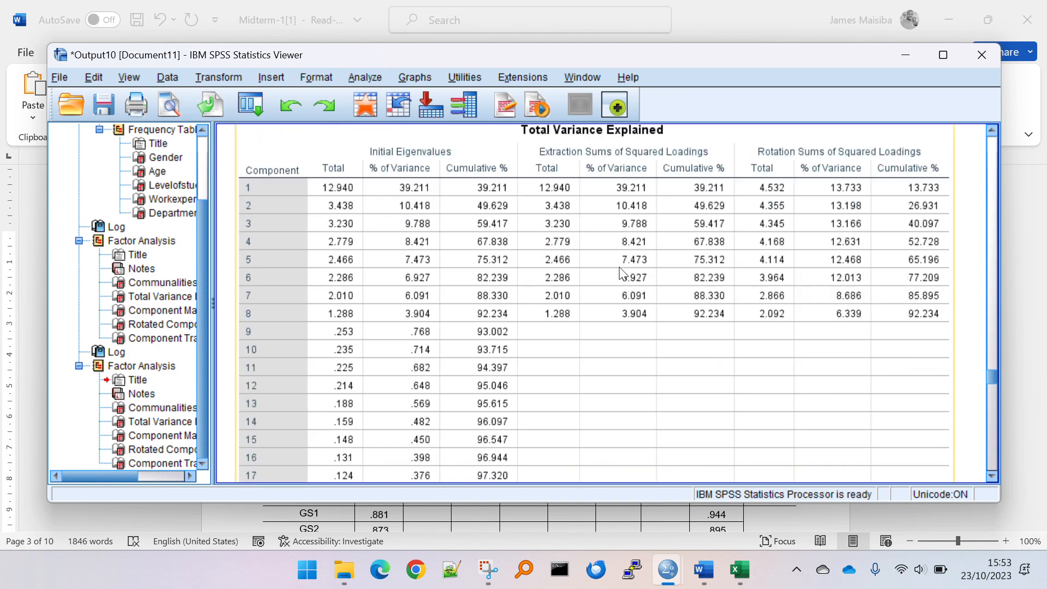
pyautogui.scroll(-15, 622, 270)
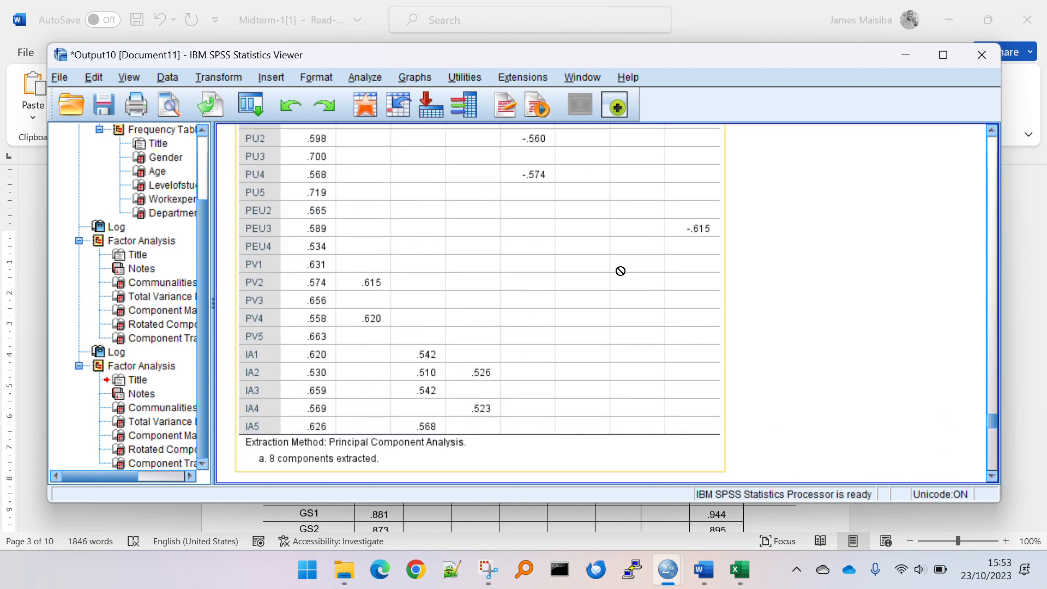
pyautogui.scroll(-8, 620, 271)
pyautogui.scroll(2, 621, 271)
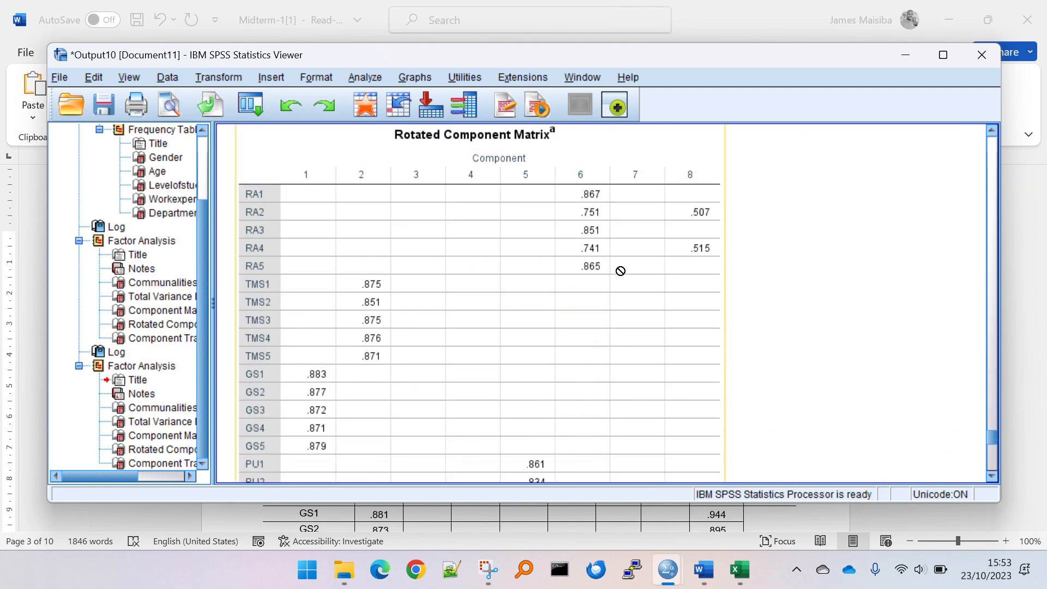
pyautogui.hotkey('alt', 'Tab')
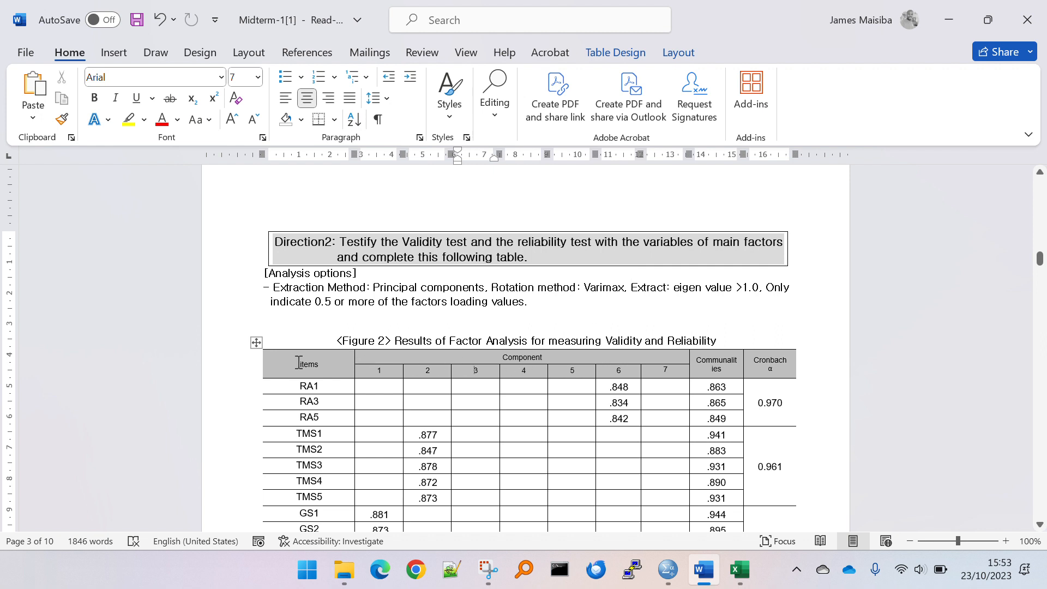
pyautogui.moveTo(299, 362); pyautogui.dragTo(307, 435)
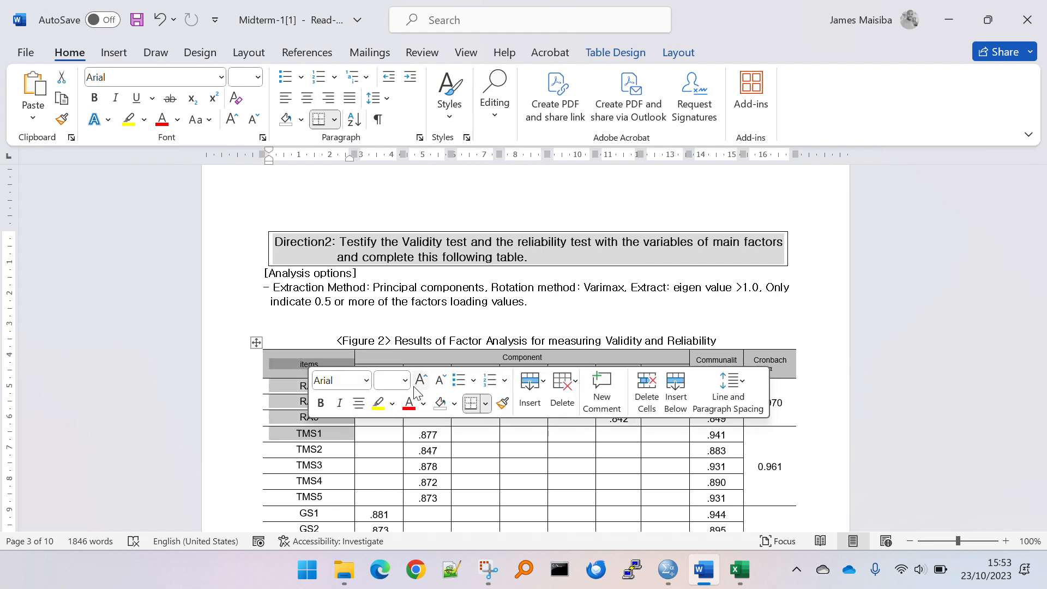
pyautogui.click(424, 361)
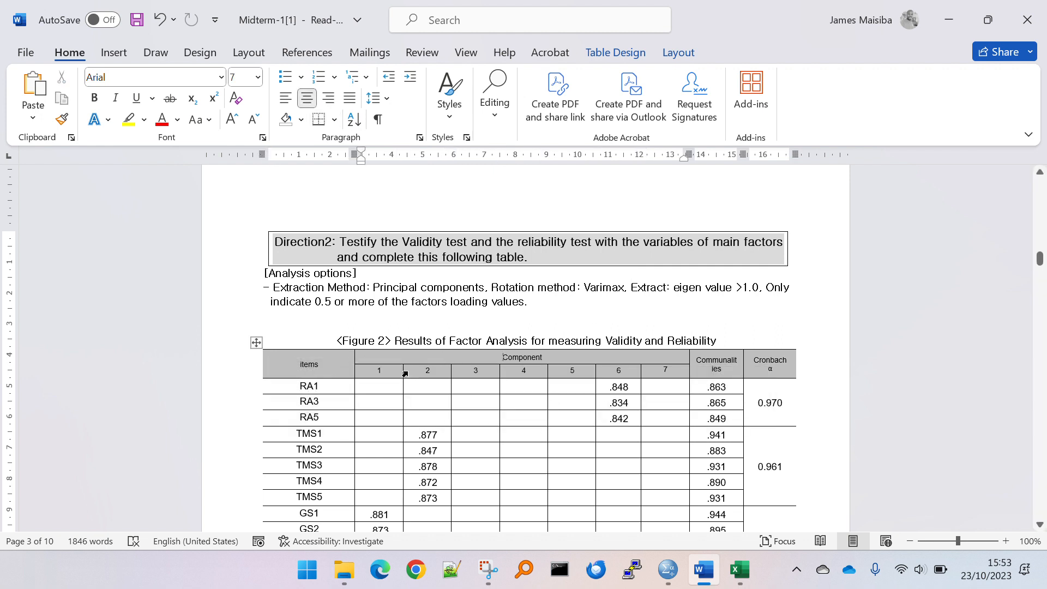
pyautogui.scroll(-3, 598, 383)
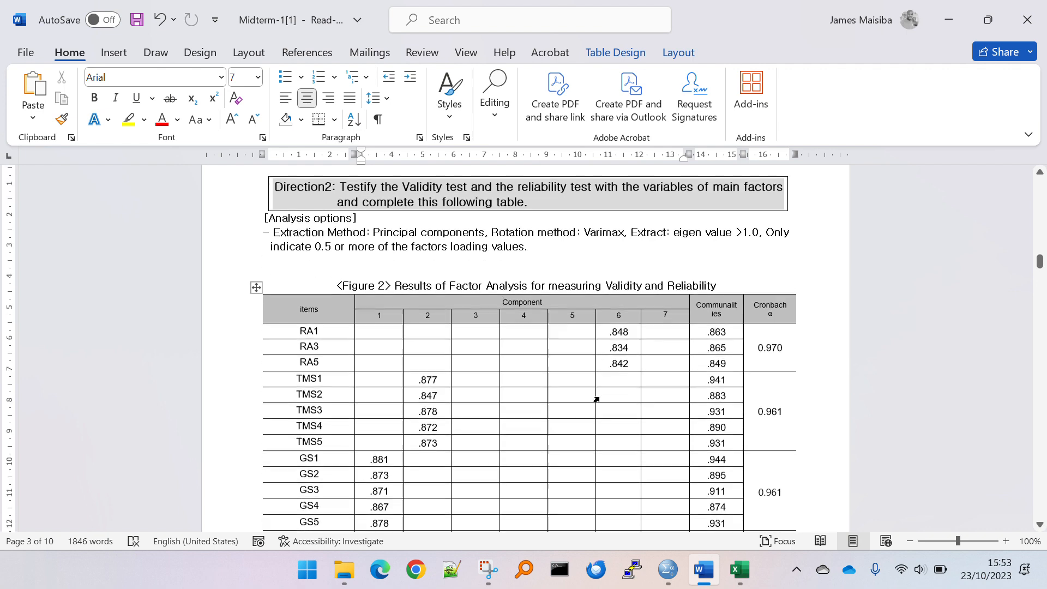
# Return to the SPSS output and review the latest factor analysis tables from Communalities through the Rotated Component Matrix
pyautogui.hotkey('alt', 'Tab')
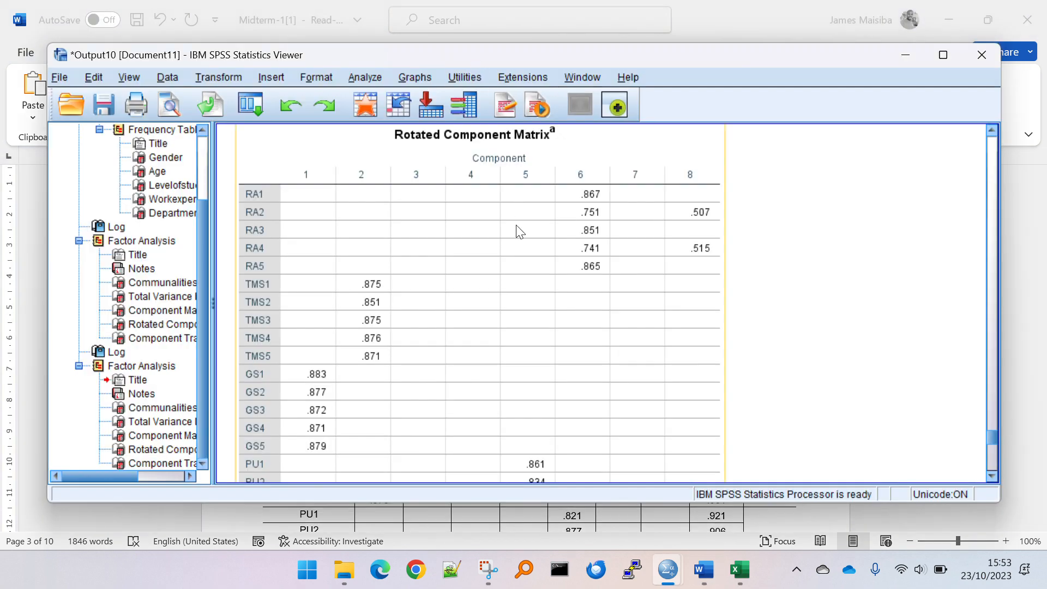
pyautogui.scroll(3, 853, 293)
pyautogui.scroll(20, 853, 293)
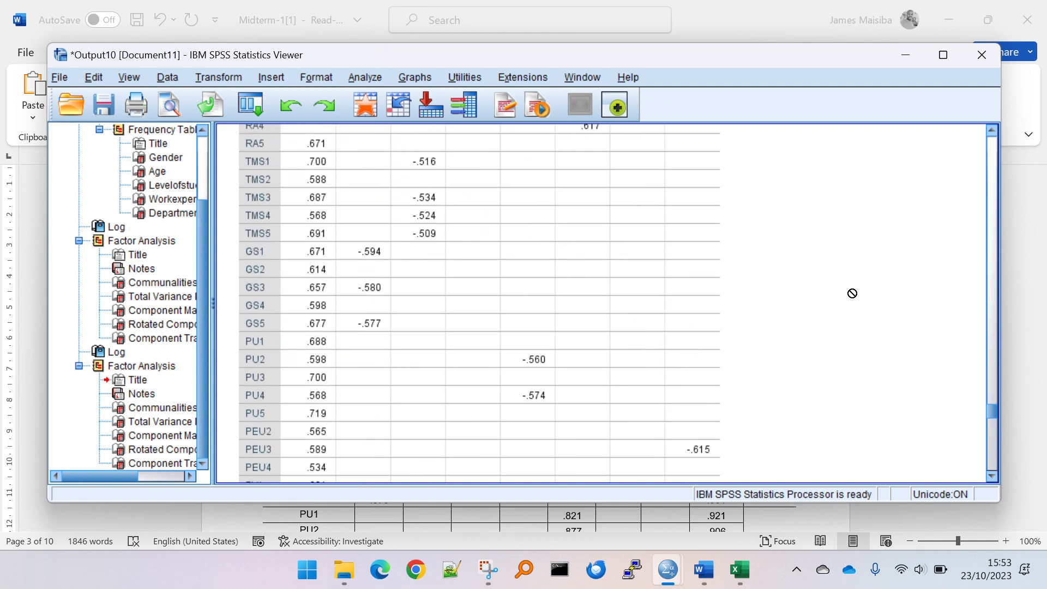
pyautogui.scroll(-6, 843, 286)
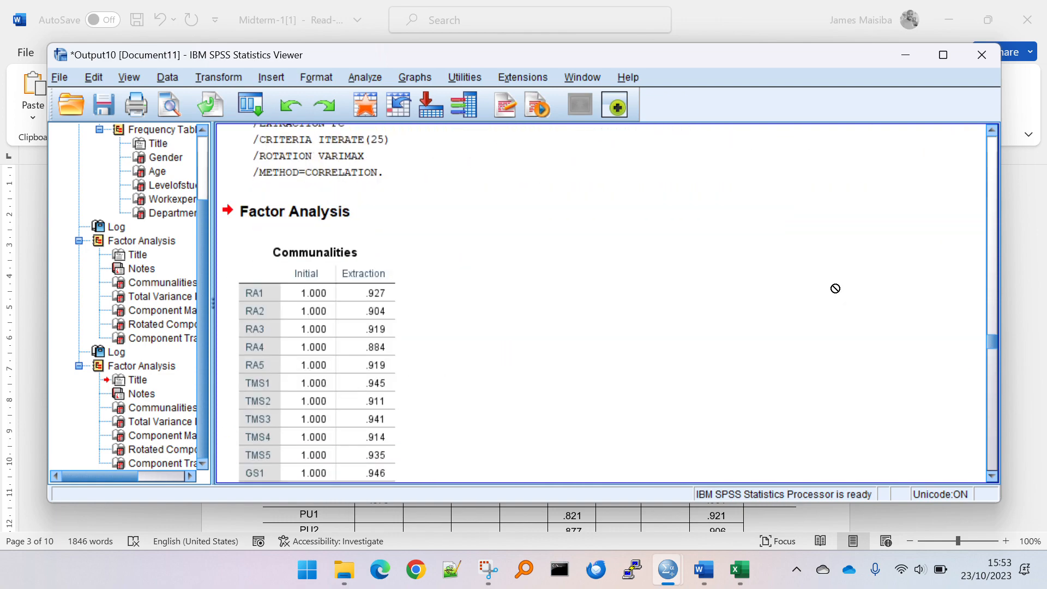
pyautogui.scroll(-7, 835, 288)
pyautogui.scroll(-15, 835, 287)
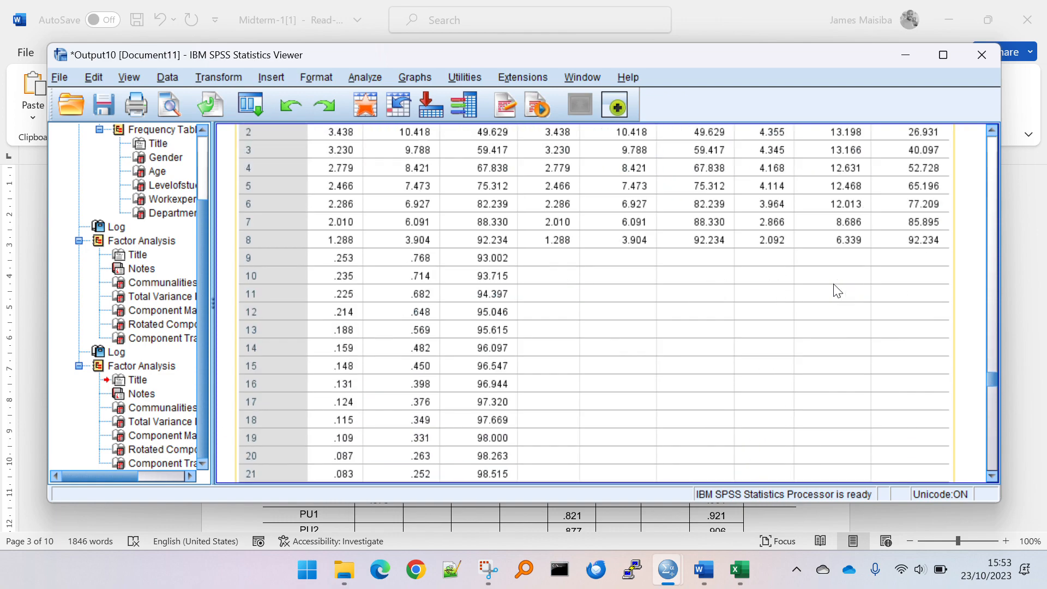
pyautogui.scroll(-15, 835, 287)
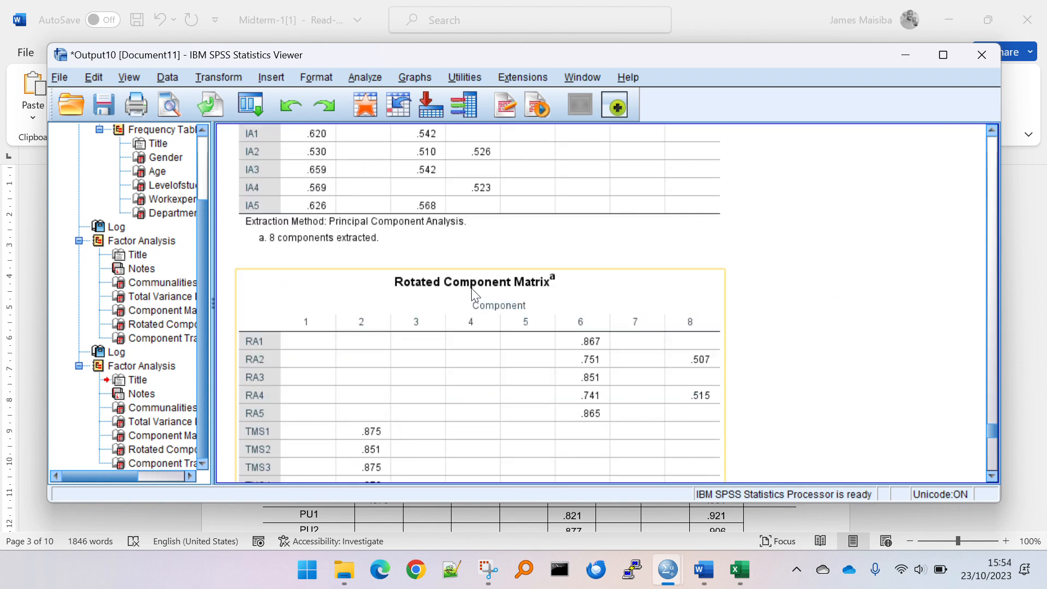
pyautogui.scroll(-3, 473, 296)
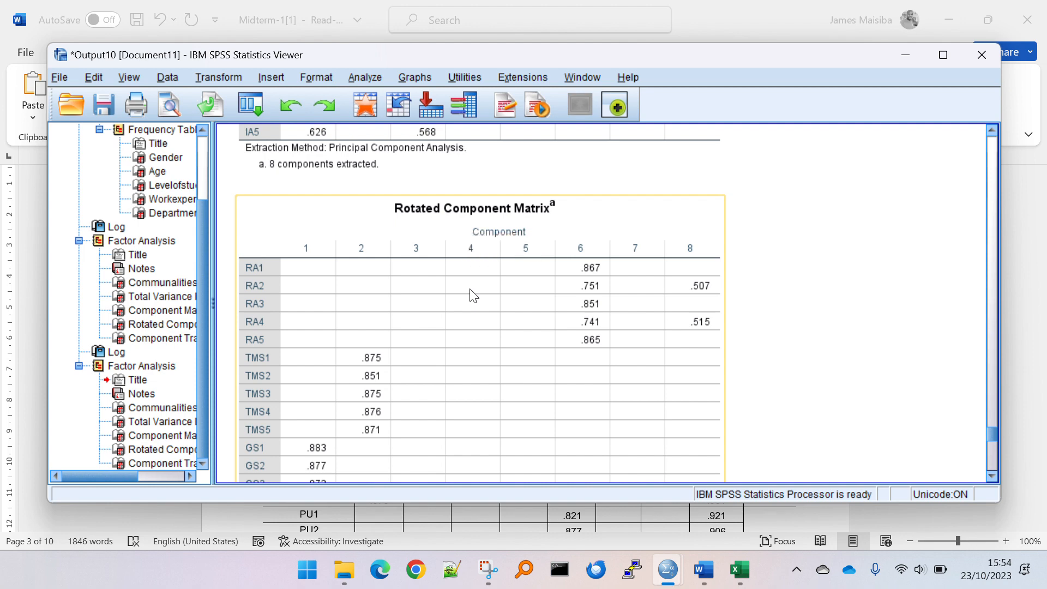
pyautogui.scroll(-3, 474, 296)
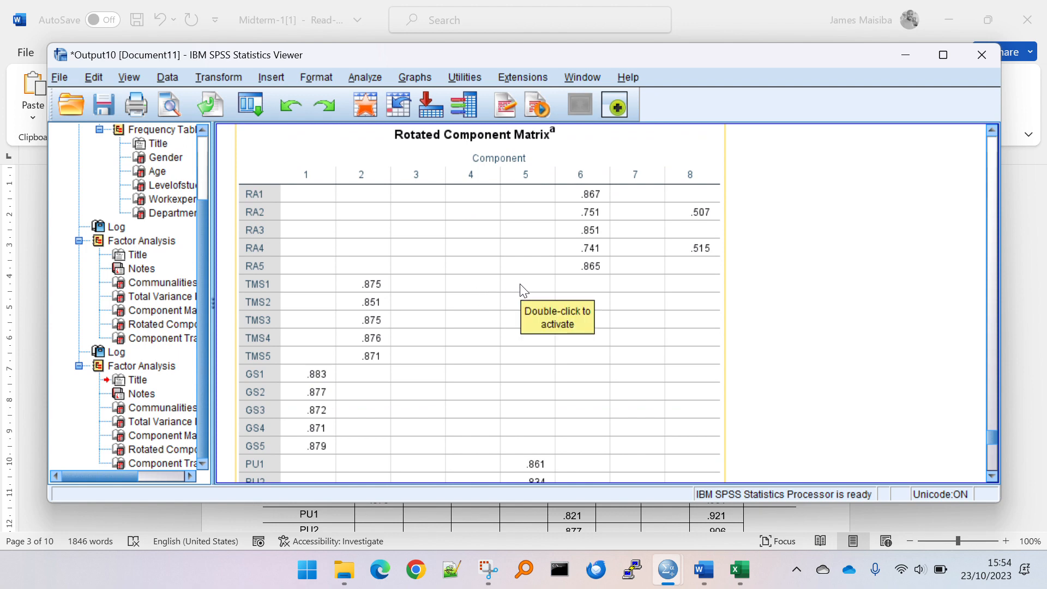
# Compare the component columns in Word's Figure 2 with those in SPSS's Rotated Component Matrix
pyautogui.hotkey('alt', 'Tab')
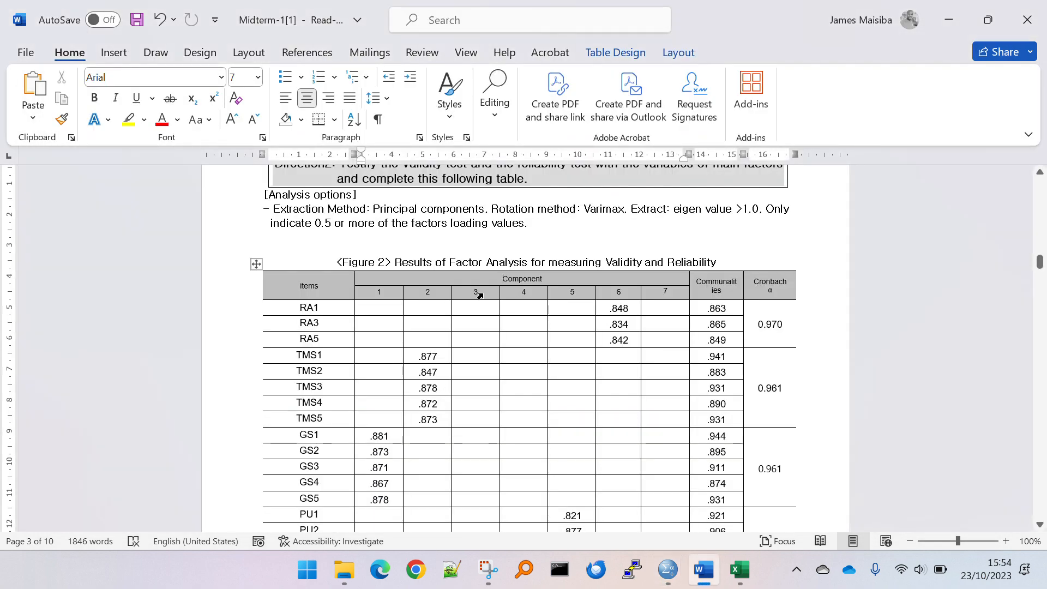
pyautogui.moveTo(396, 294); pyautogui.dragTo(639, 297)
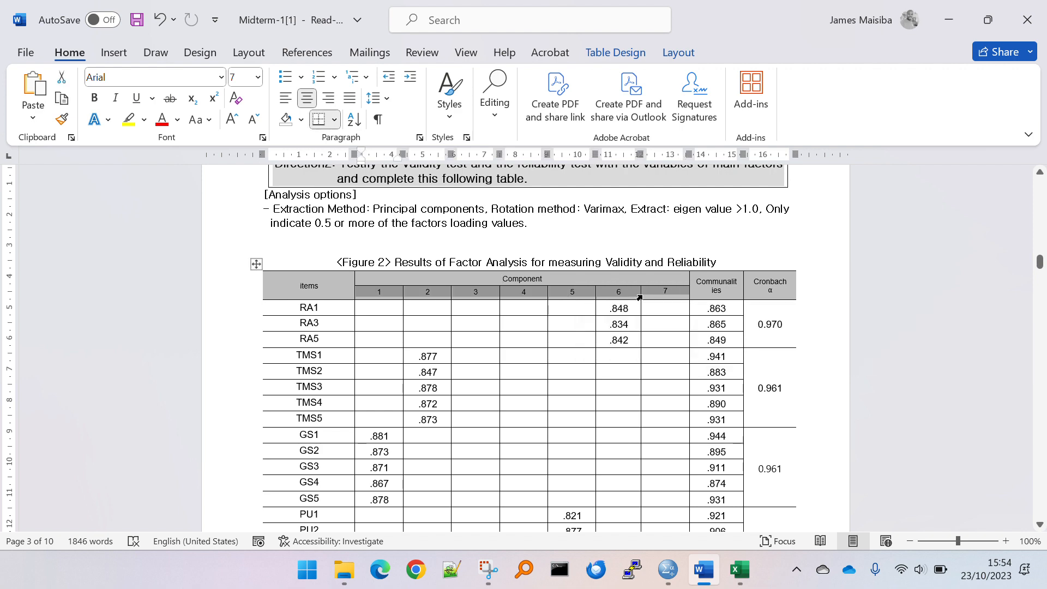
pyautogui.hotkey('alt', 'Tab')
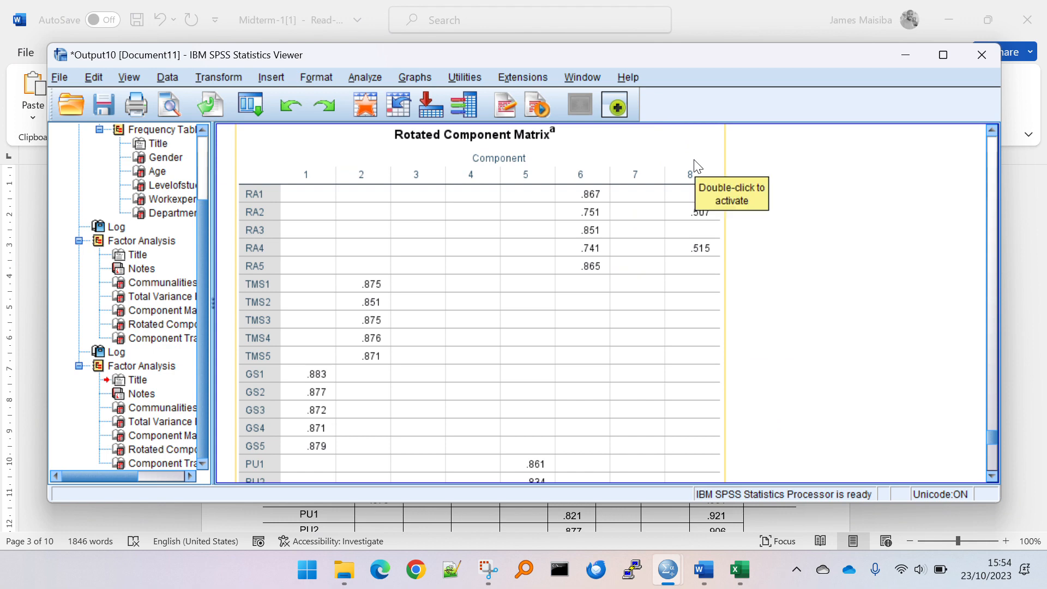
pyautogui.click(830, 227)
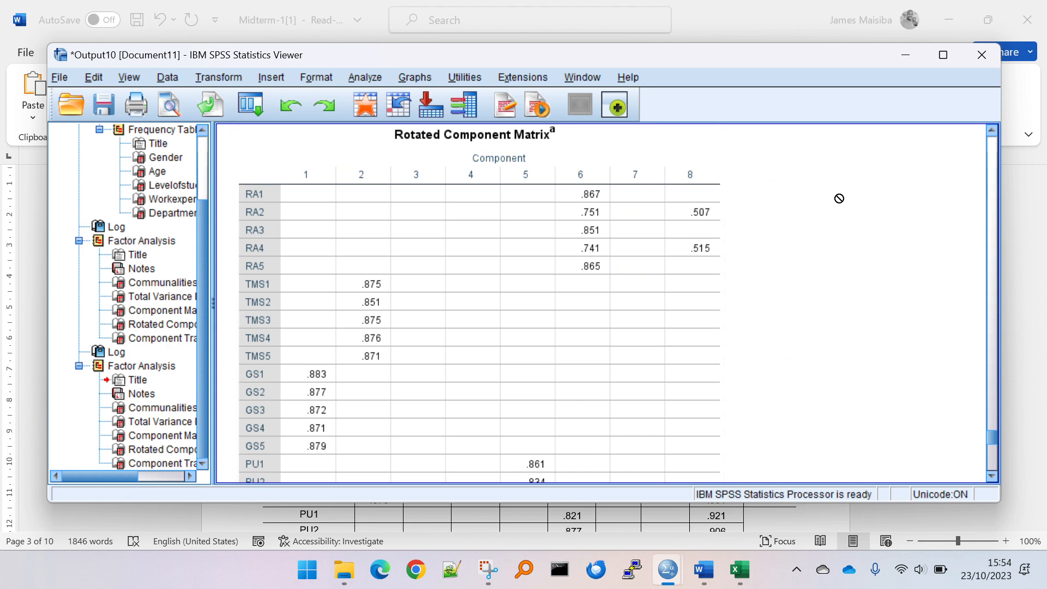
pyautogui.hotkey('alt', 'Tab')
pyautogui.hotkey('alt', 'Tab')
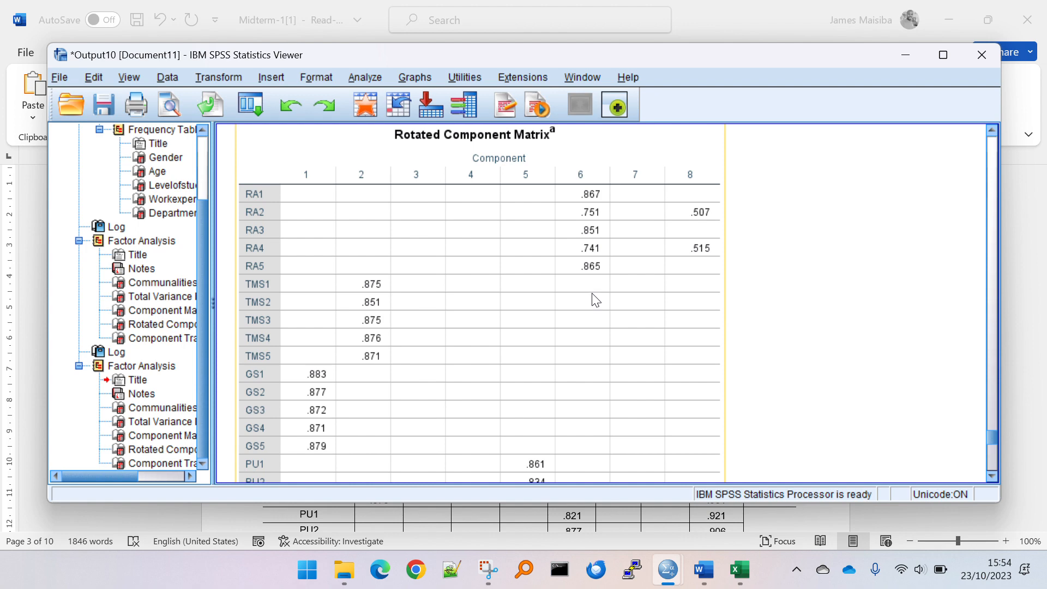
# Examine the Component Matrix and Rotated Component Matrix item by item for items that load on more than one component
pyautogui.scroll(-4, 594, 293)
pyautogui.scroll(4, 593, 293)
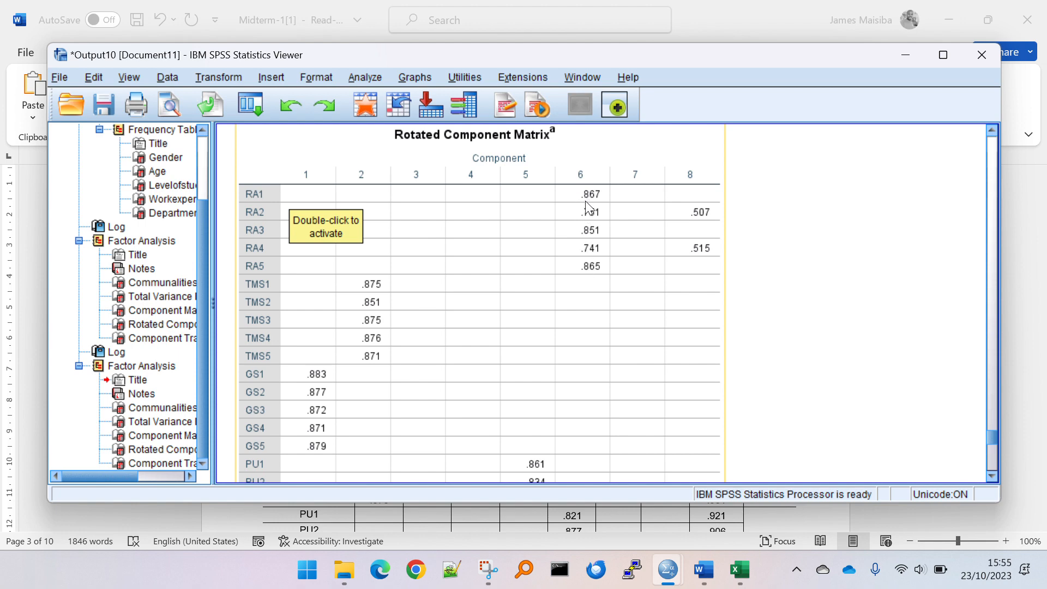
pyautogui.scroll(-10, 585, 276)
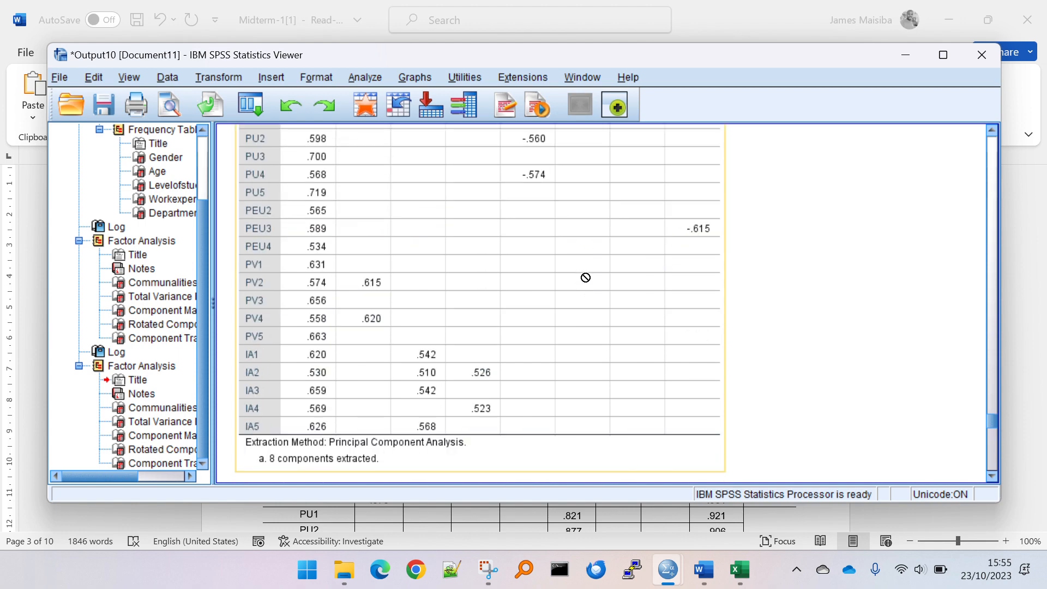
pyautogui.scroll(10, 585, 278)
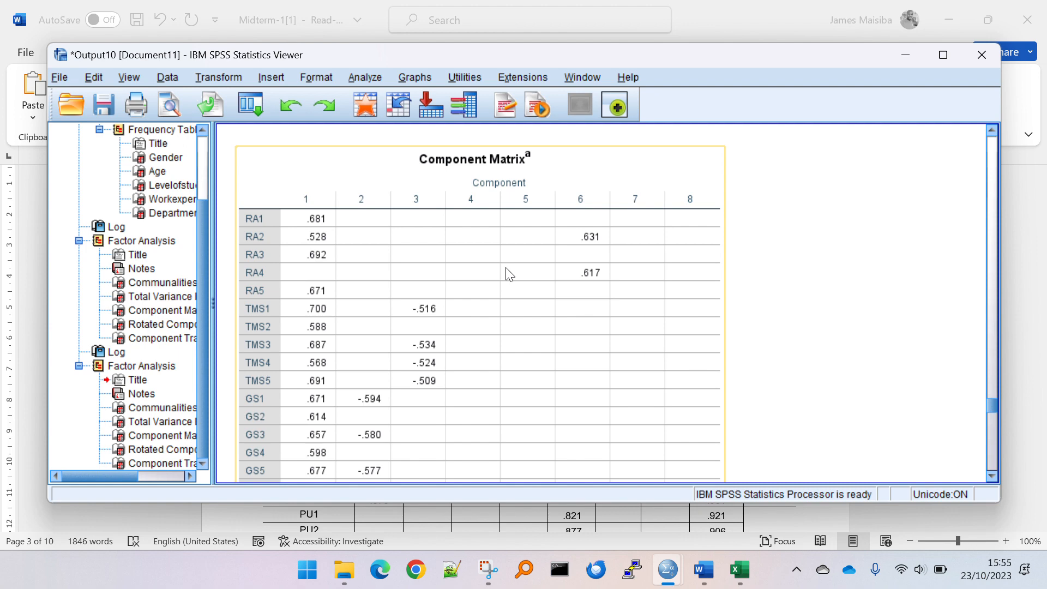
pyautogui.scroll(-5, 507, 274)
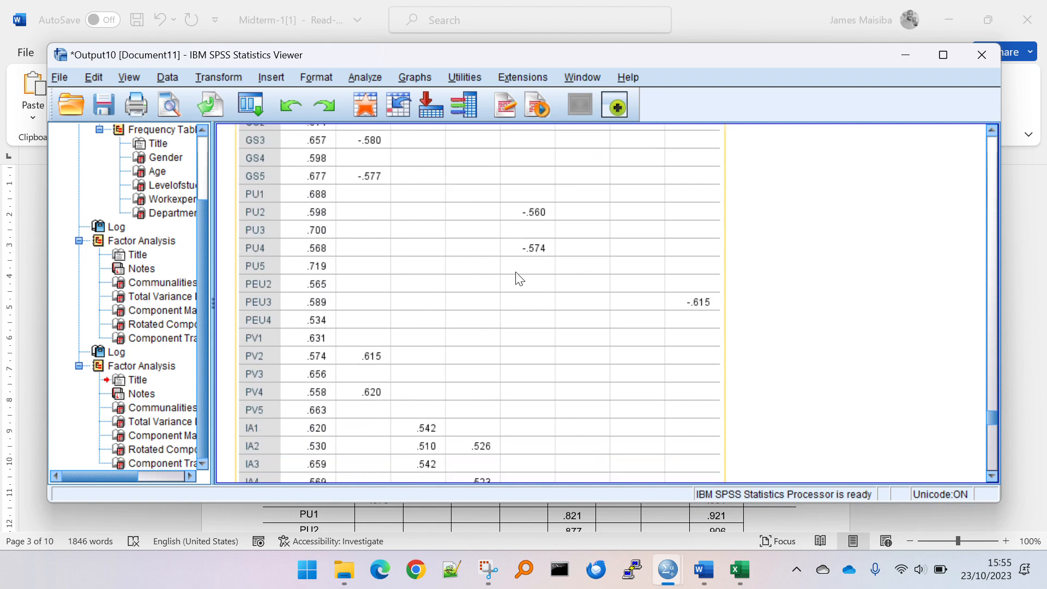
pyautogui.scroll(-3, 513, 281)
pyautogui.scroll(-3, 507, 287)
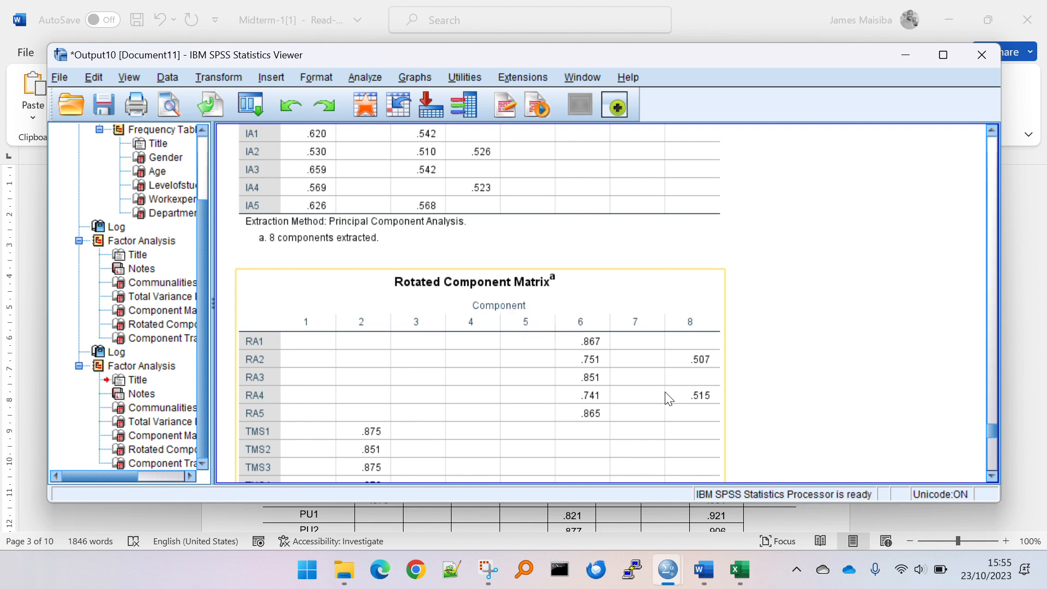
pyautogui.scroll(-1, 665, 392)
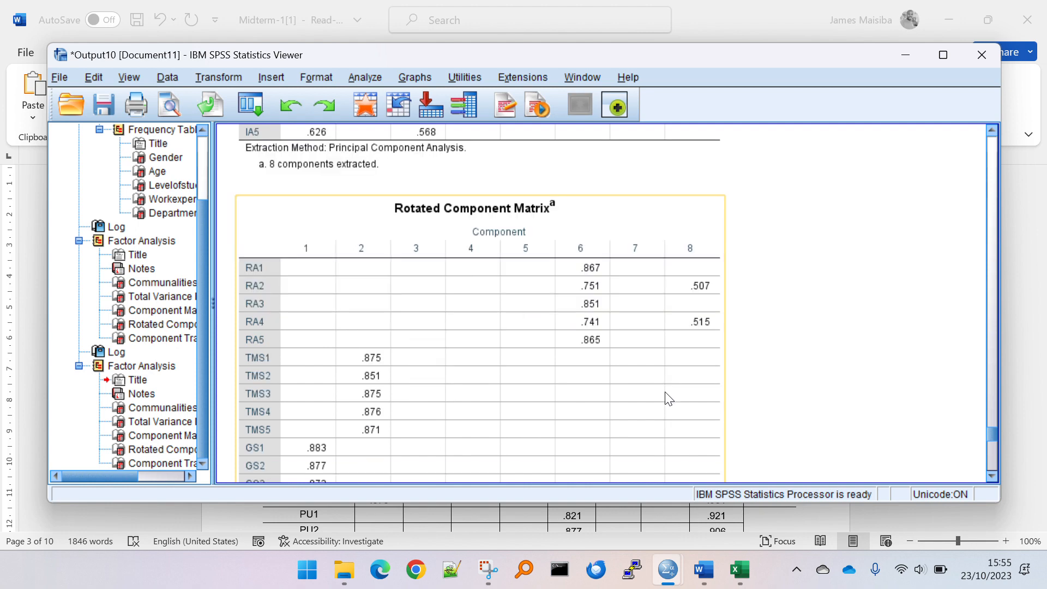
pyautogui.scroll(-1, 421, 354)
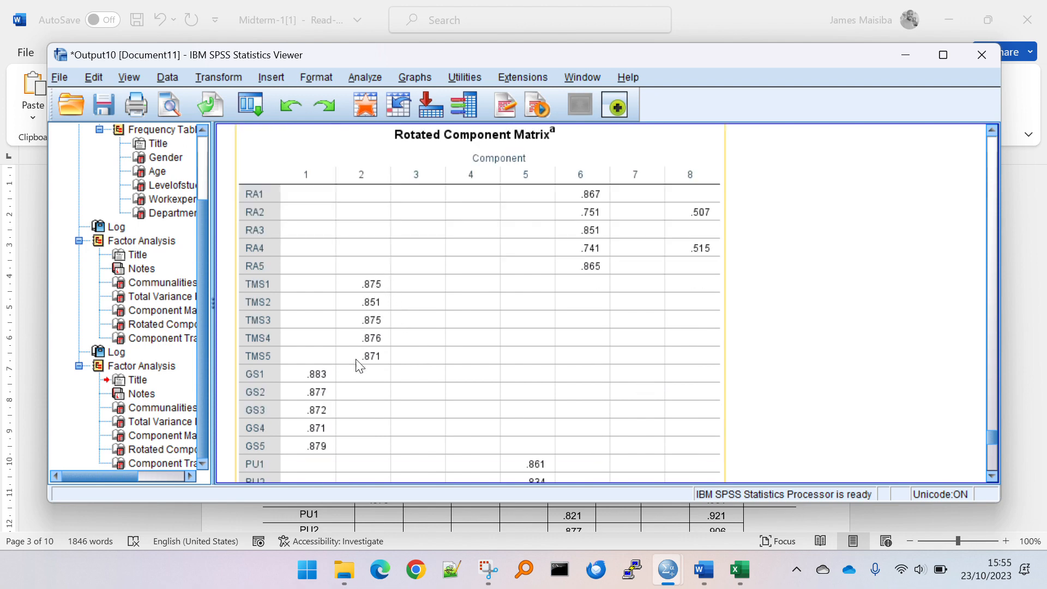
pyautogui.scroll(-2, 349, 423)
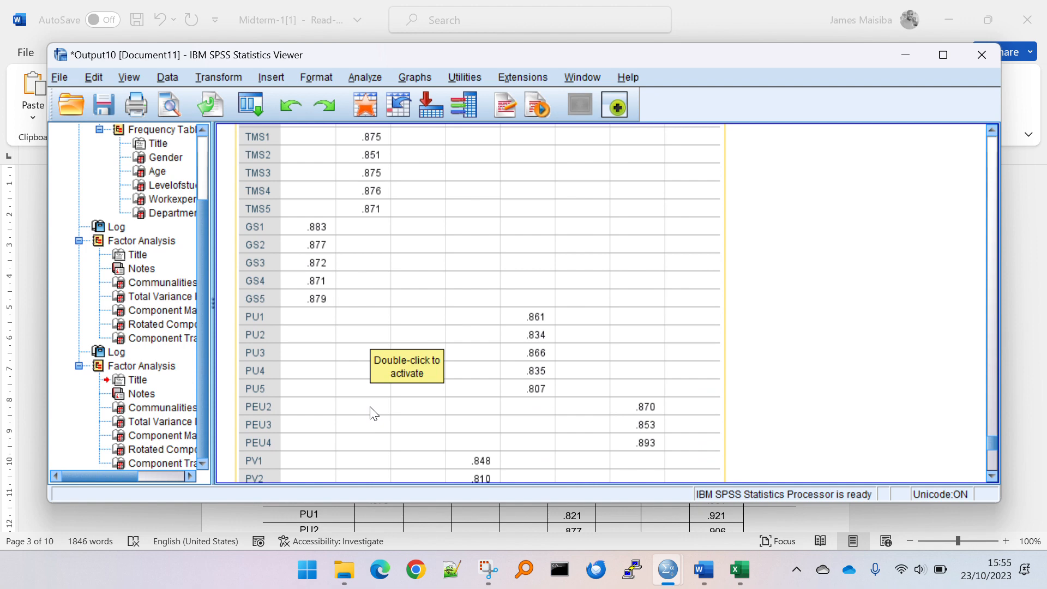
pyautogui.scroll(5, 374, 413)
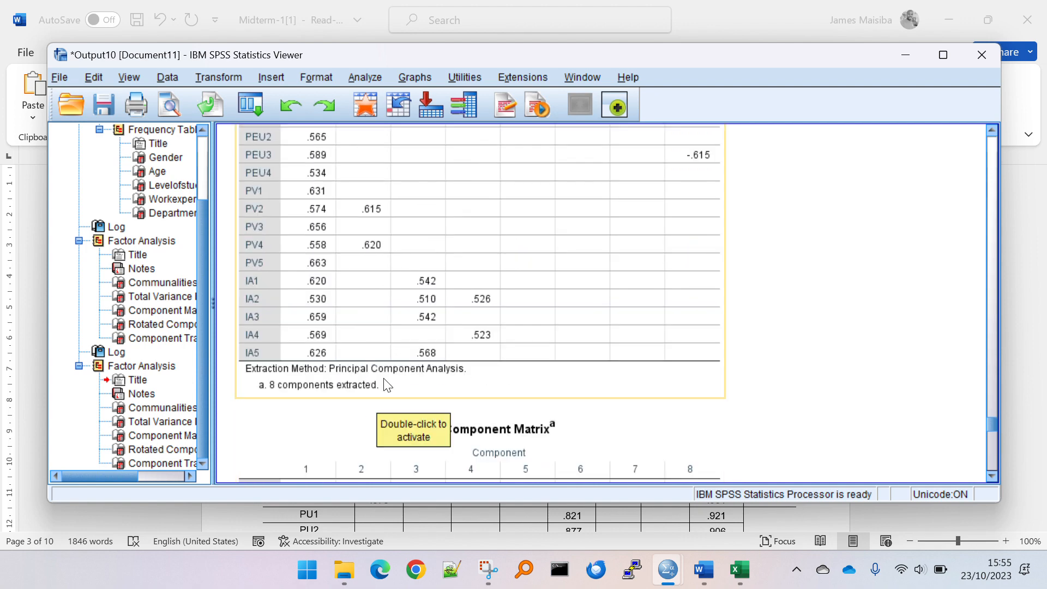
pyautogui.scroll(2, 407, 307)
pyautogui.scroll(1, 410, 309)
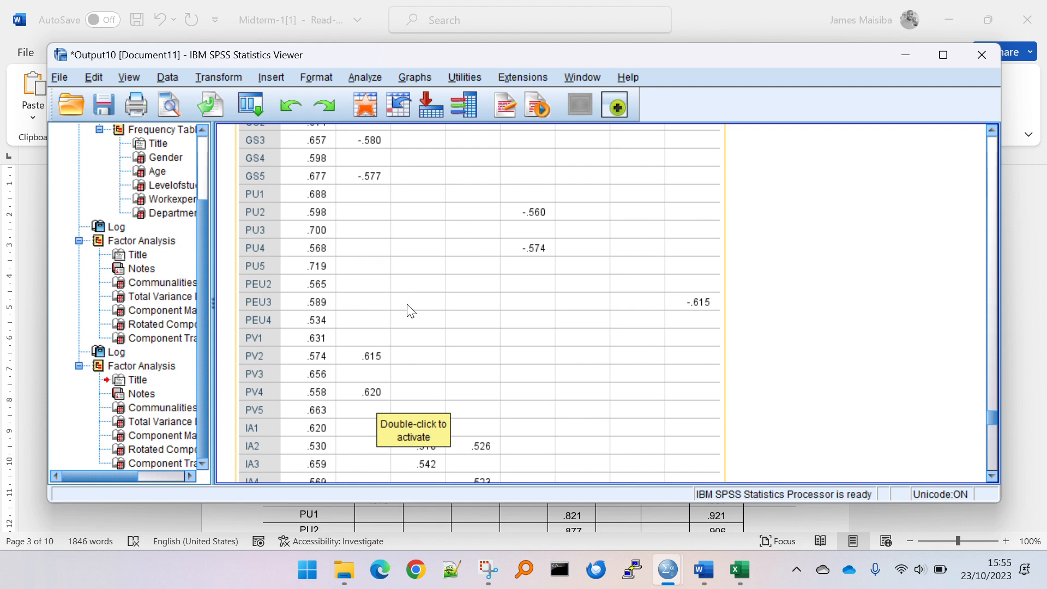
pyautogui.scroll(-11, 410, 310)
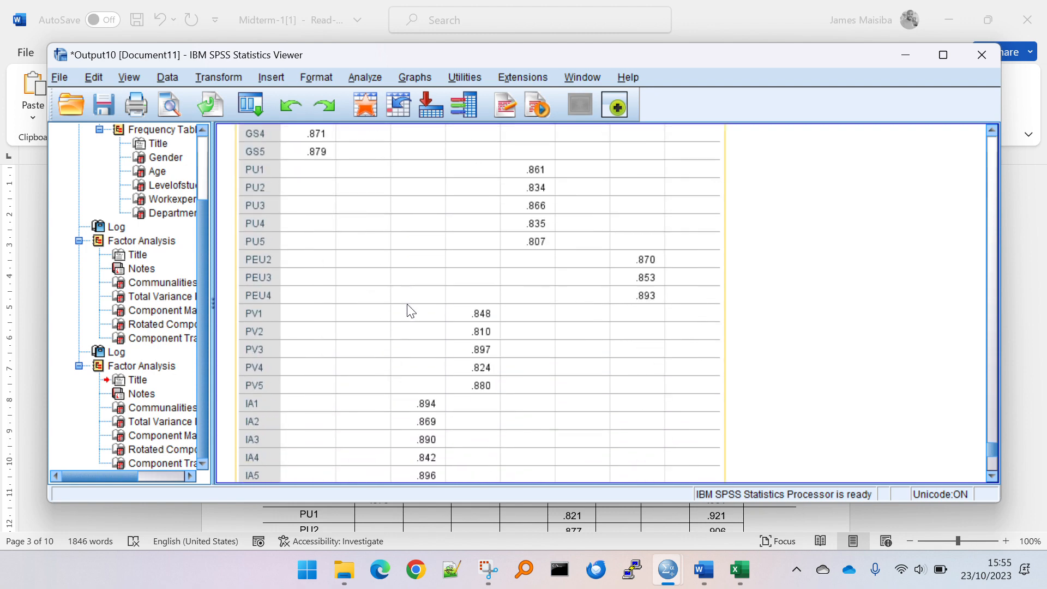
pyautogui.scroll(-1, 410, 310)
pyautogui.scroll(1, 410, 311)
pyautogui.scroll(5, 410, 310)
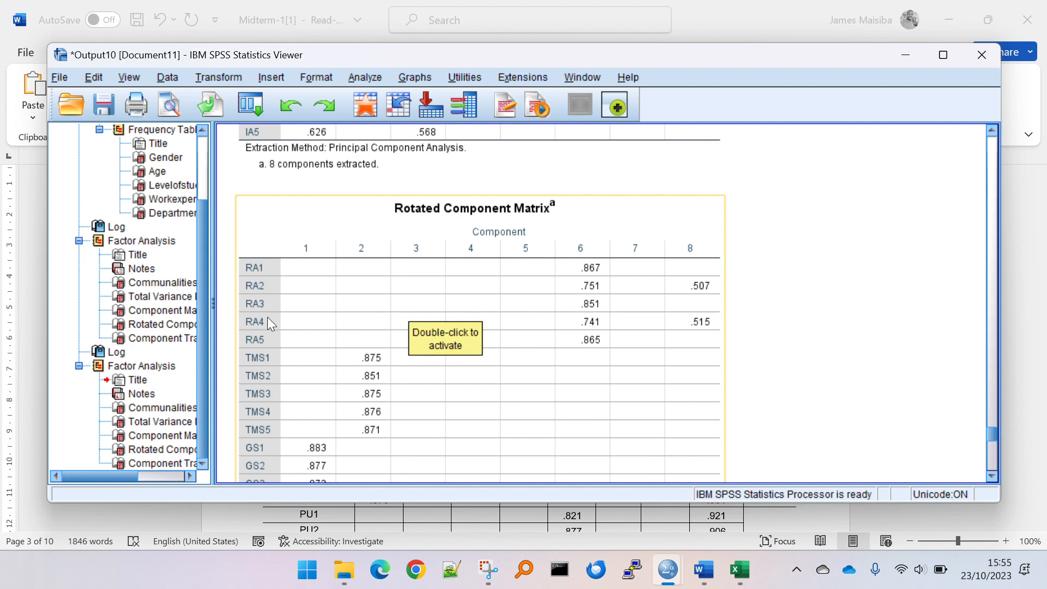
# Reopen the factor analysis setup and remove RA2 and RA4 from the analysis variables
pyautogui.click(370, 77)
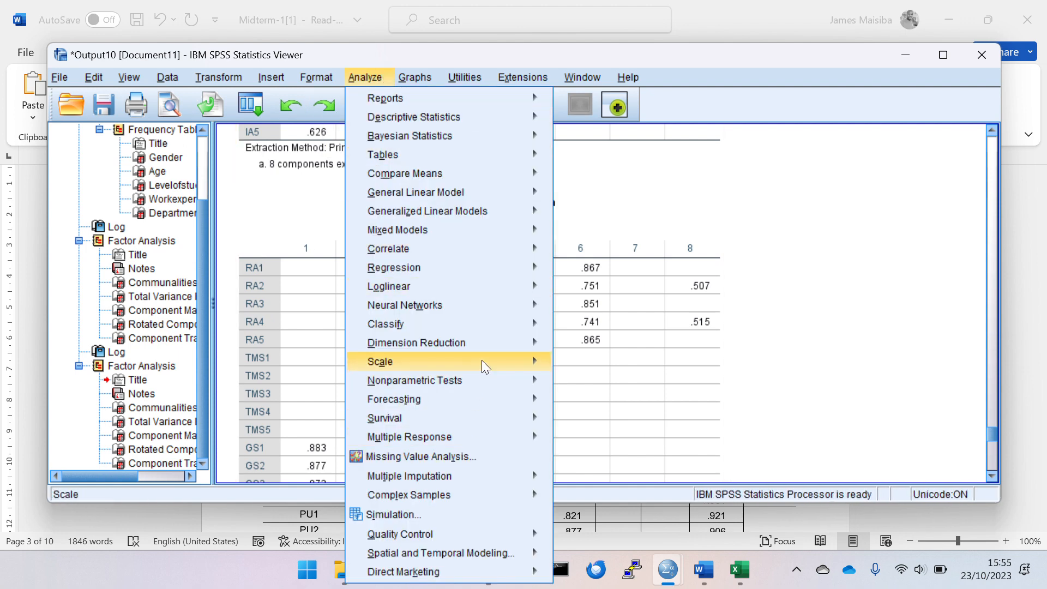
pyautogui.moveTo(489, 339)
pyautogui.click(594, 345)
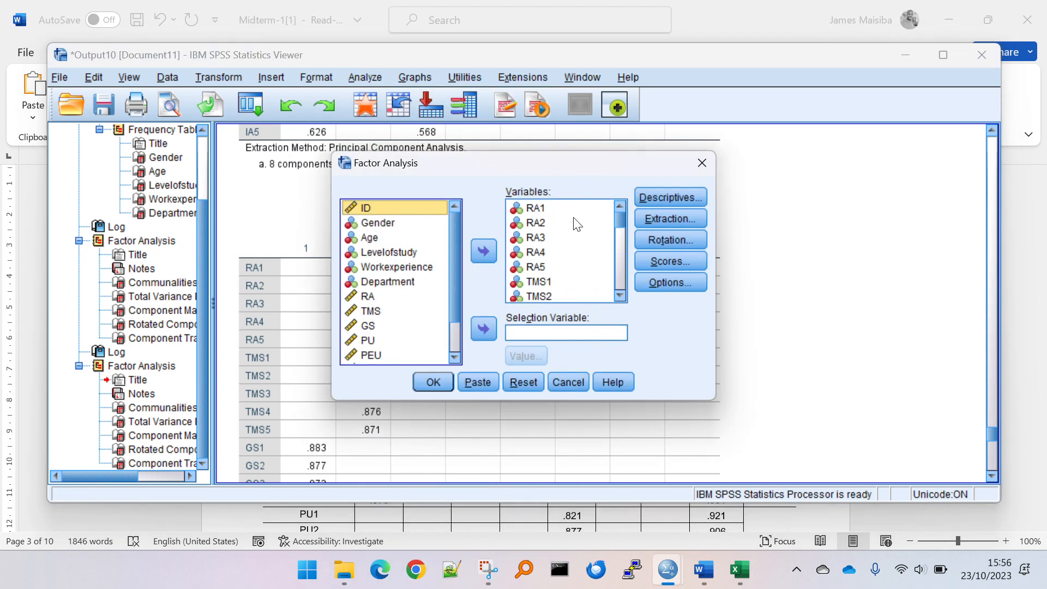
pyautogui.moveTo(564, 161); pyautogui.dragTo(789, 191)
pyautogui.click(783, 252)
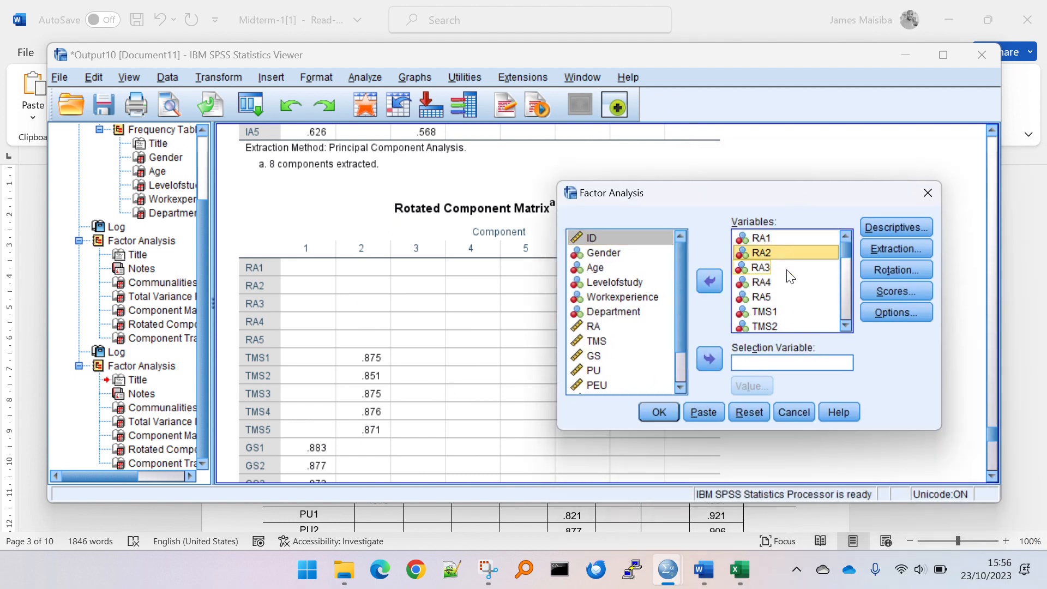
pyautogui.keyDown('ctrl'); pyautogui.click(792, 282); pyautogui.keyUp('ctrl')
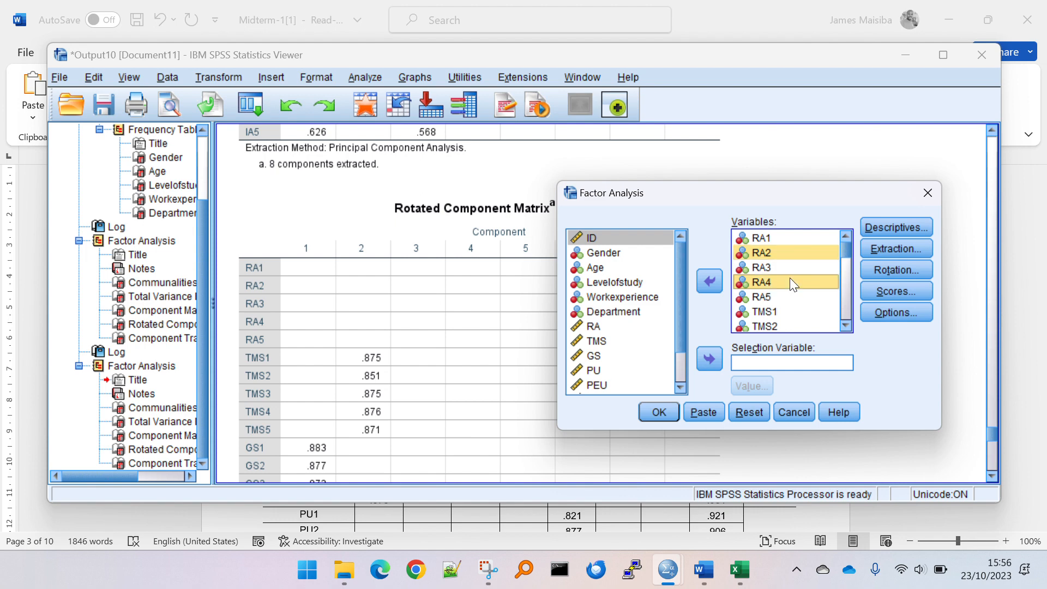
pyautogui.click(706, 274)
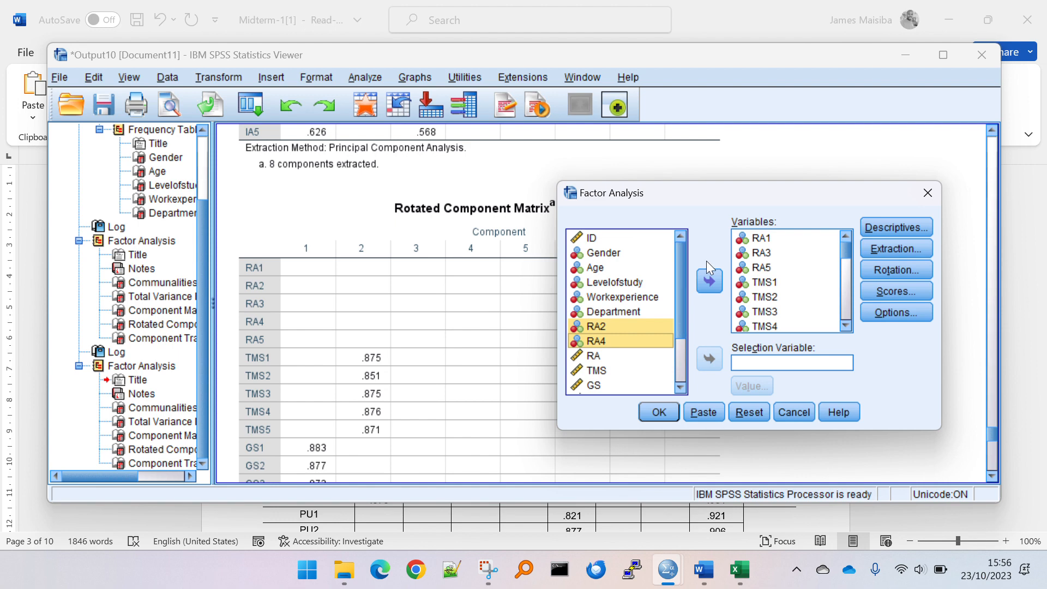
# Check the extraction, rotation and options settings, and run the factor analysis without RA2 and RA4
pyautogui.moveTo(745, 188); pyautogui.dragTo(788, 247)
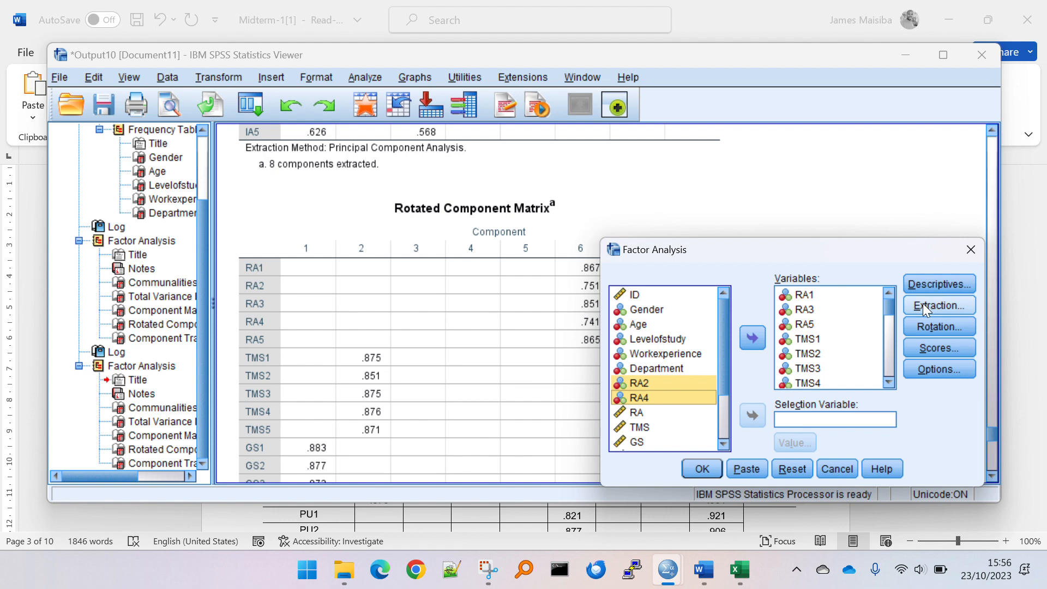
pyautogui.moveTo(882, 256); pyautogui.dragTo(887, 179)
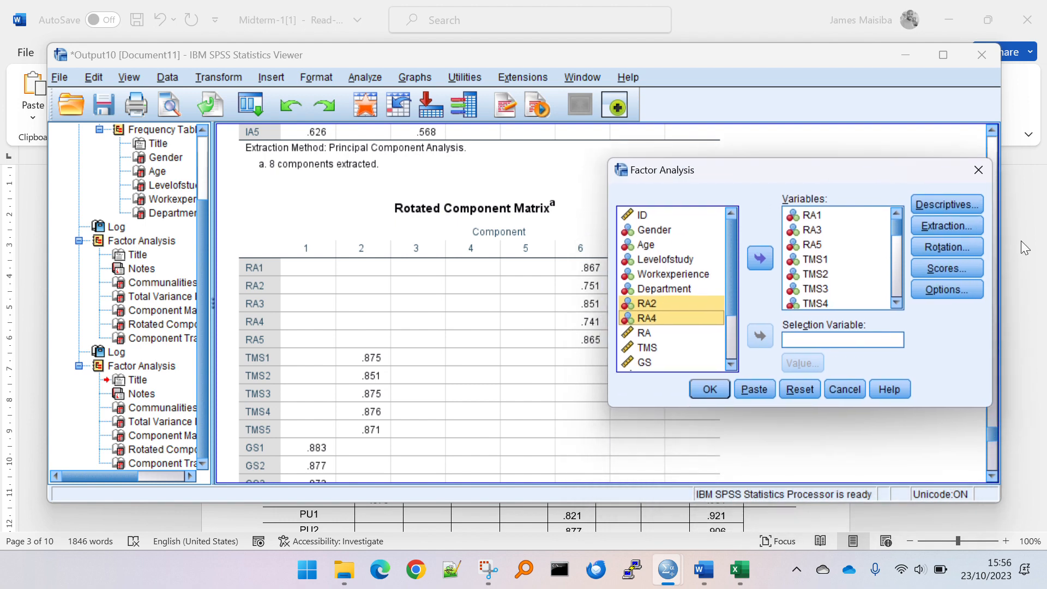
pyautogui.click(981, 224)
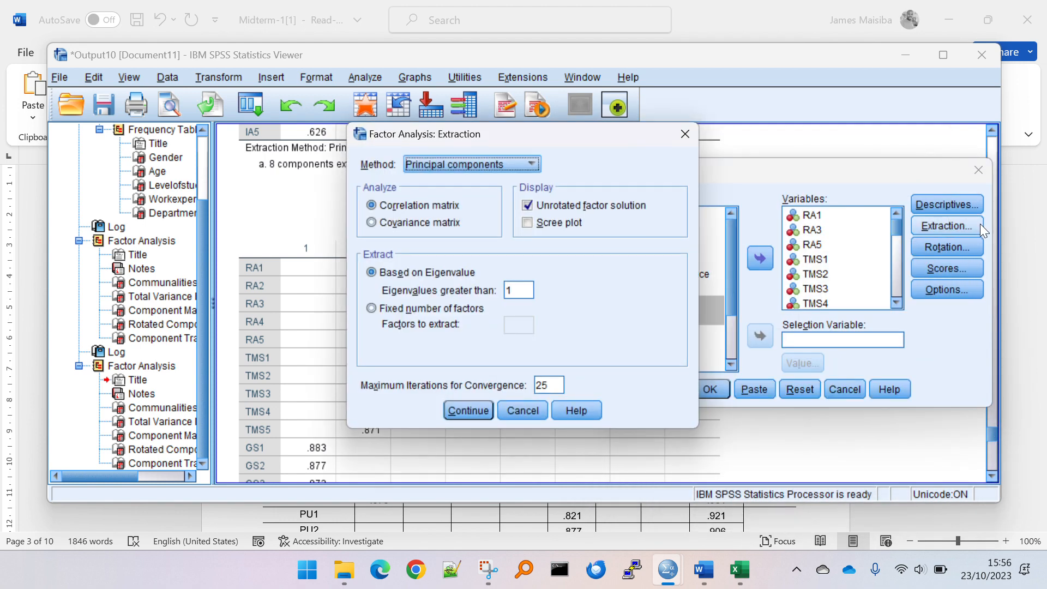
pyautogui.click(685, 134)
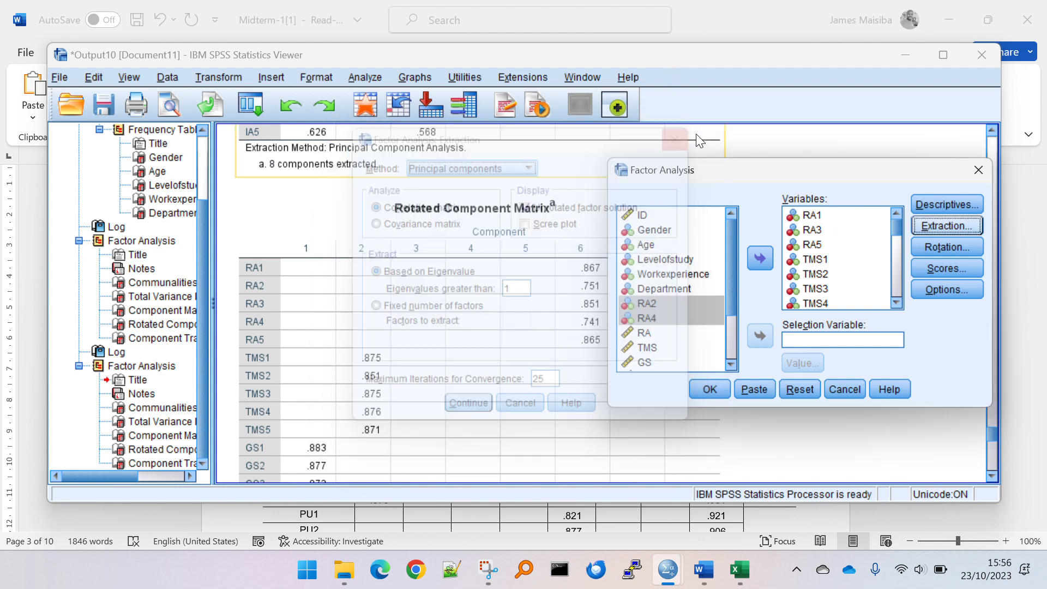
pyautogui.click(960, 250)
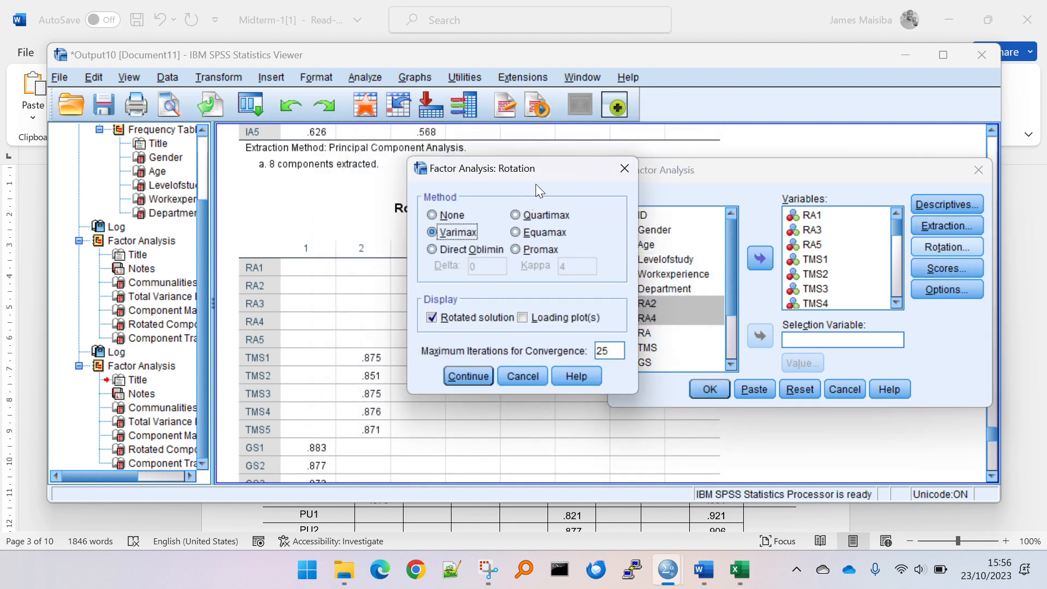
pyautogui.click(625, 170)
pyautogui.click(959, 290)
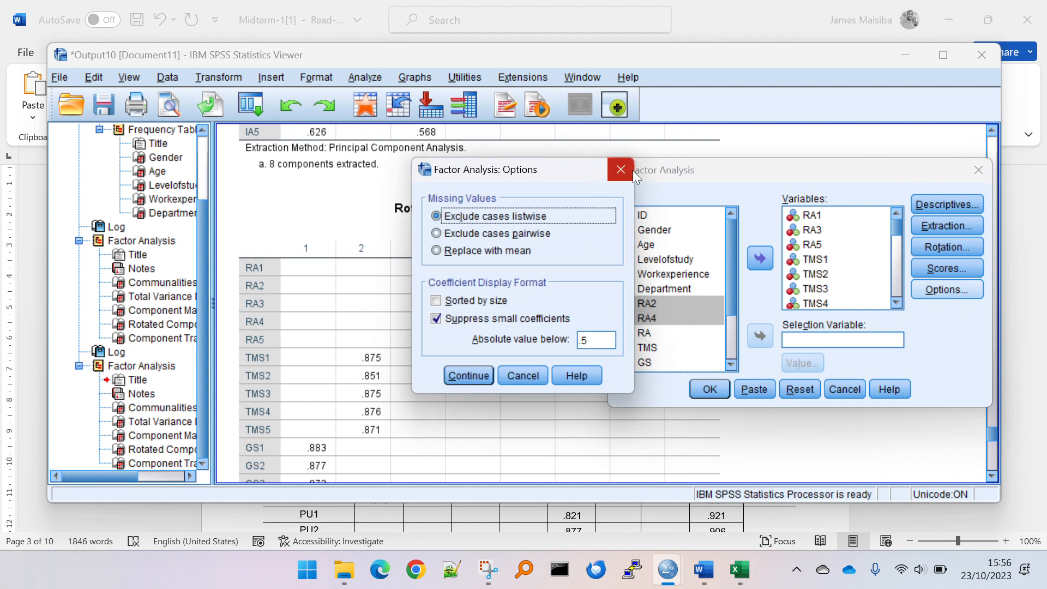
pyautogui.click(622, 170)
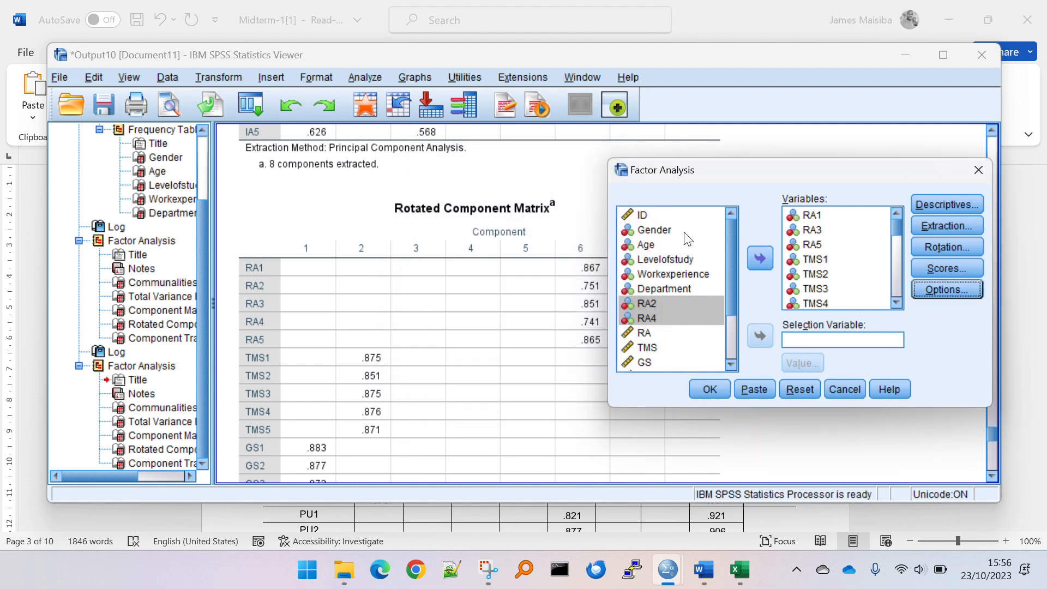
pyautogui.click(709, 389)
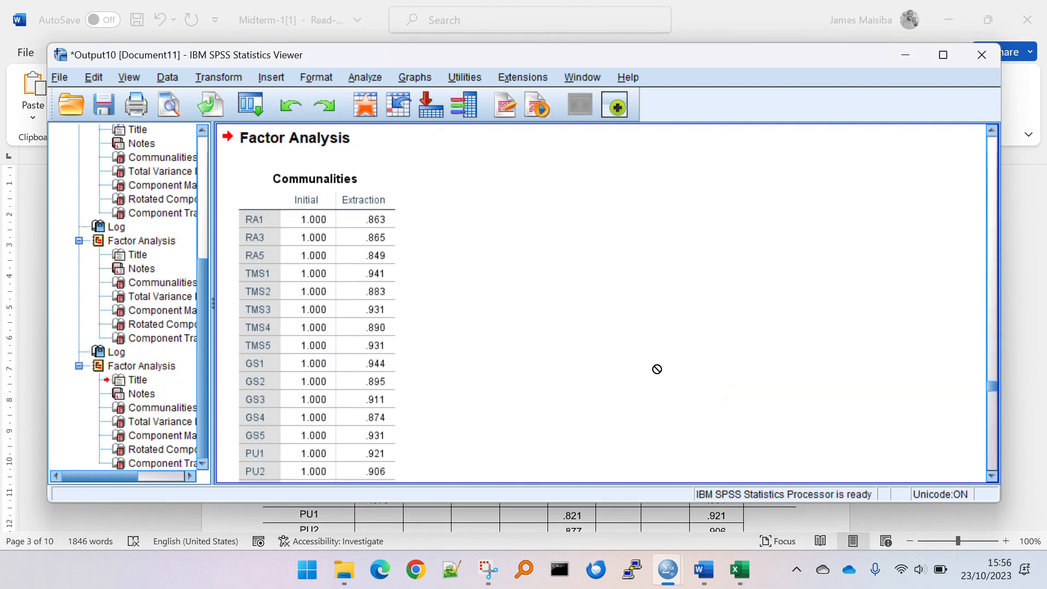
# Review the new factor analysis output and check the Rotated Component Matrix from RA1 through IA5 for cross-loading items
pyautogui.scroll(-3, 713, 351)
pyautogui.scroll(-20, 714, 350)
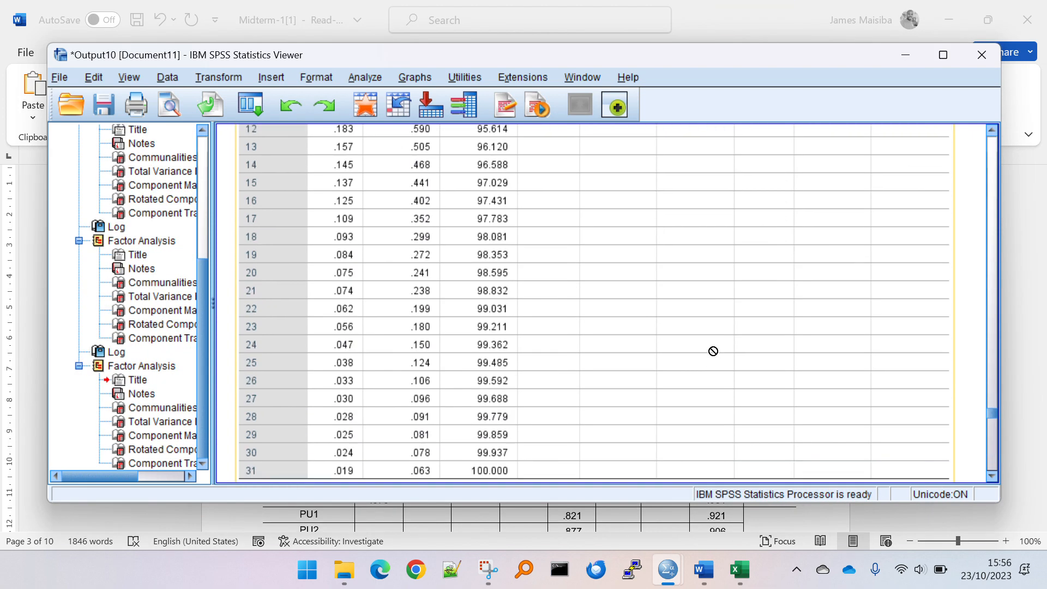
pyautogui.scroll(-2, 713, 350)
pyautogui.scroll(1, 712, 349)
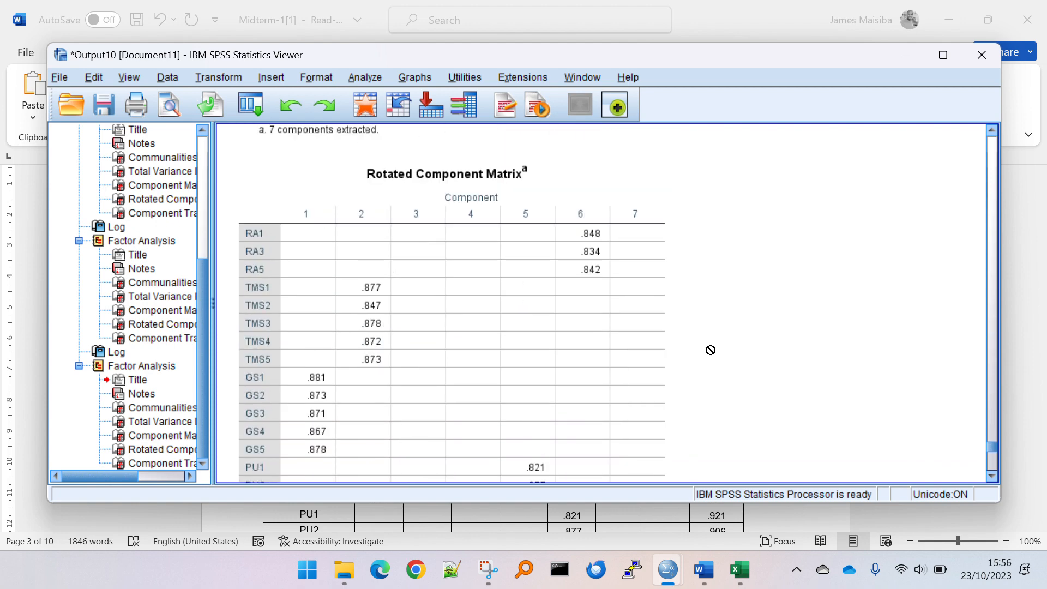
pyautogui.click(610, 273)
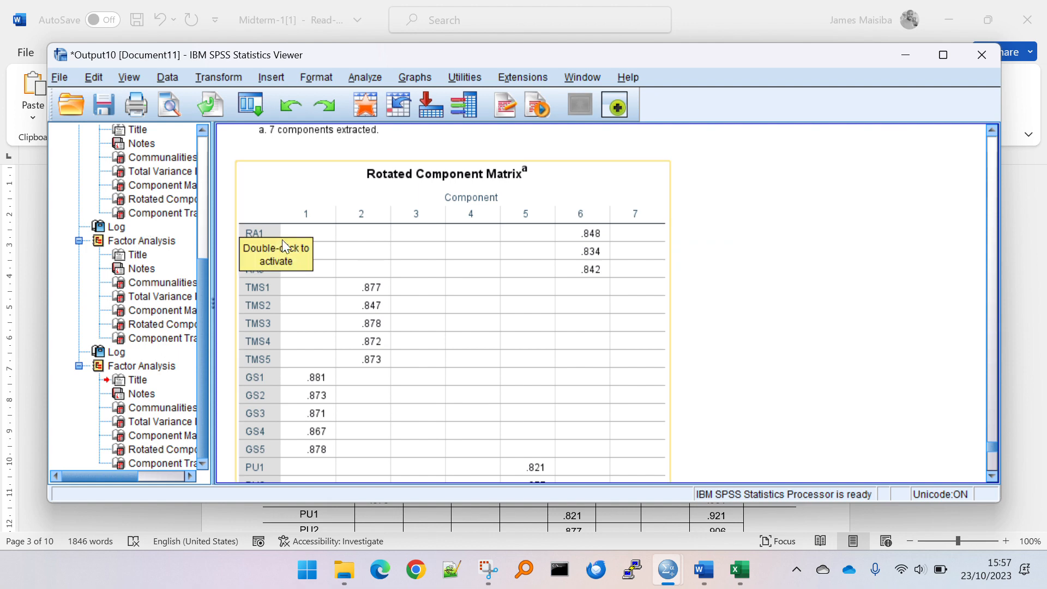
pyautogui.scroll(-7, 393, 312)
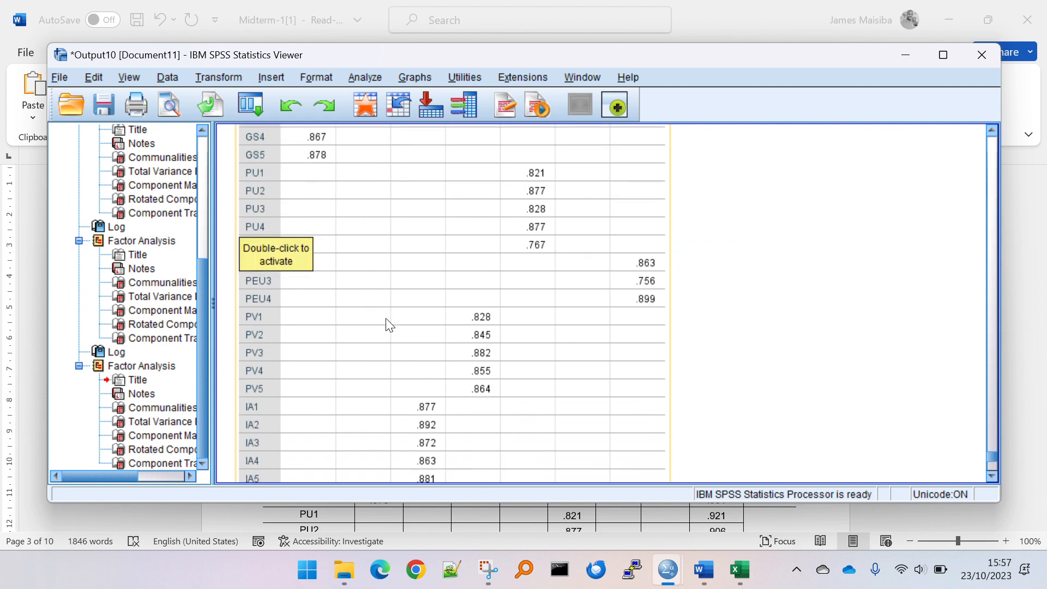
pyautogui.scroll(3, 384, 319)
pyautogui.scroll(4, 383, 319)
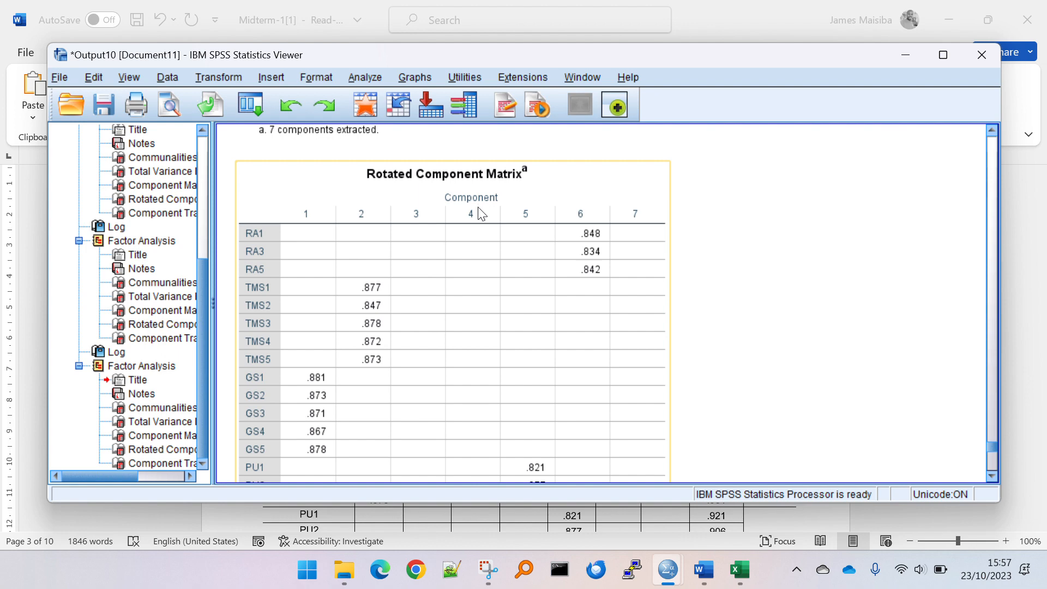
# Copy the new Rotated Component Matrix and switch to the Book1 workbook in Excel
pyautogui.rightClick(498, 289)
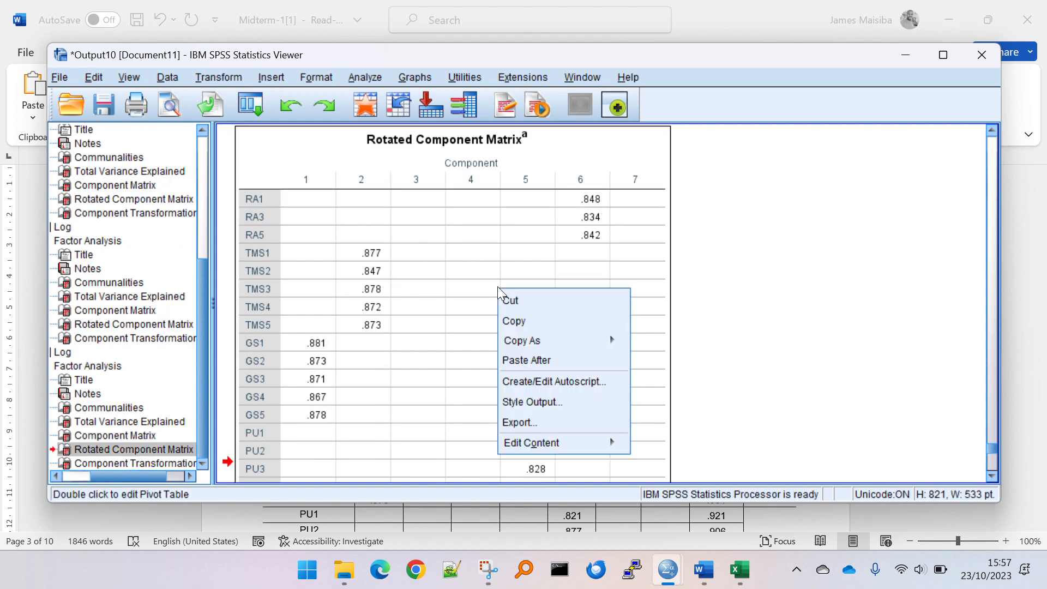
pyautogui.click(515, 322)
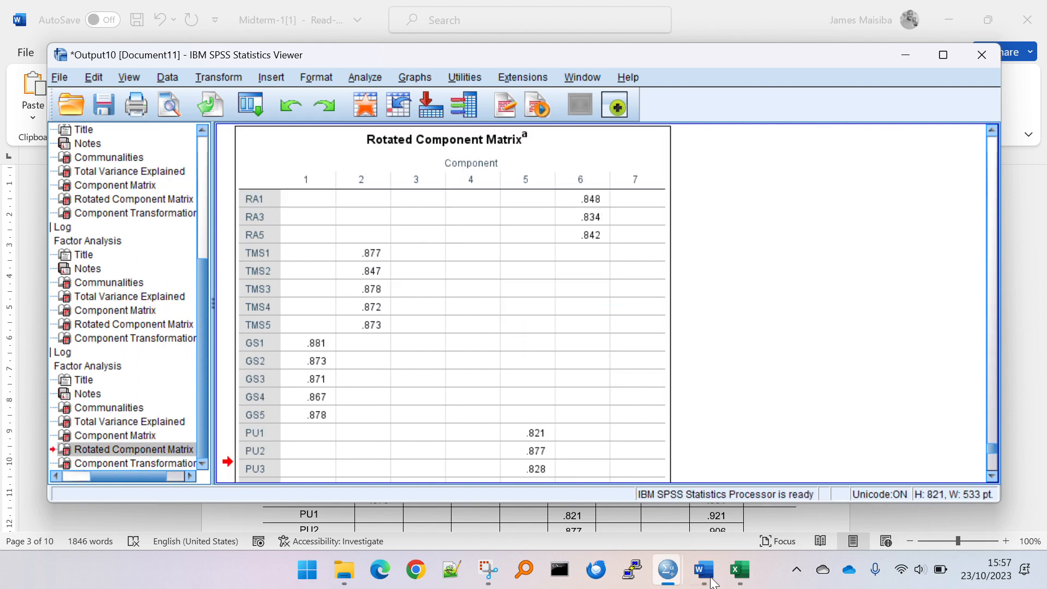
pyautogui.click(740, 570)
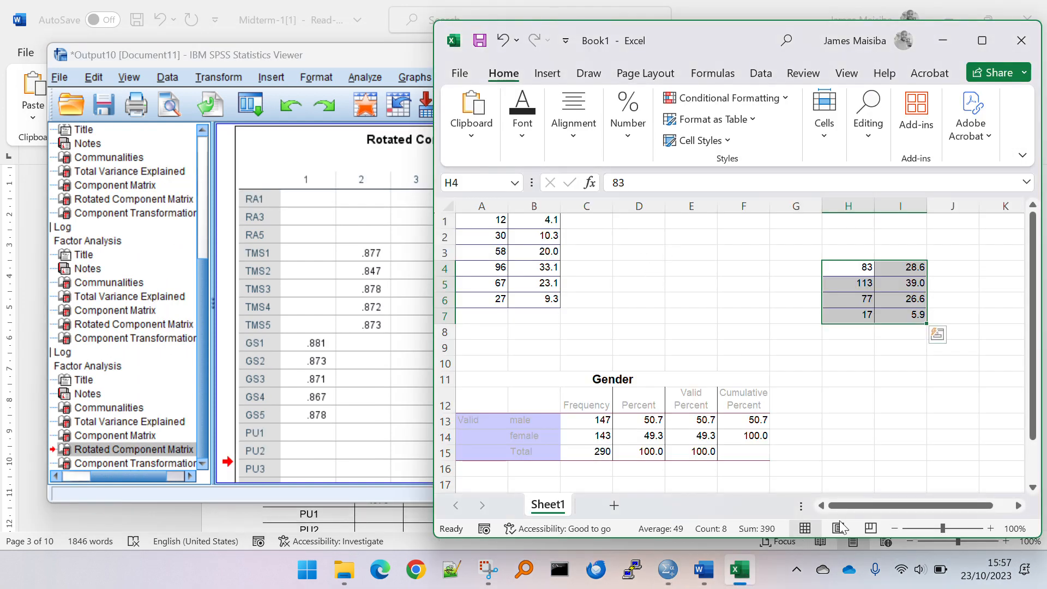
# Add a new worksheet to the Excel workbook and paste the copied Rotated Component Matrix at cell A1
pyautogui.click(614, 505)
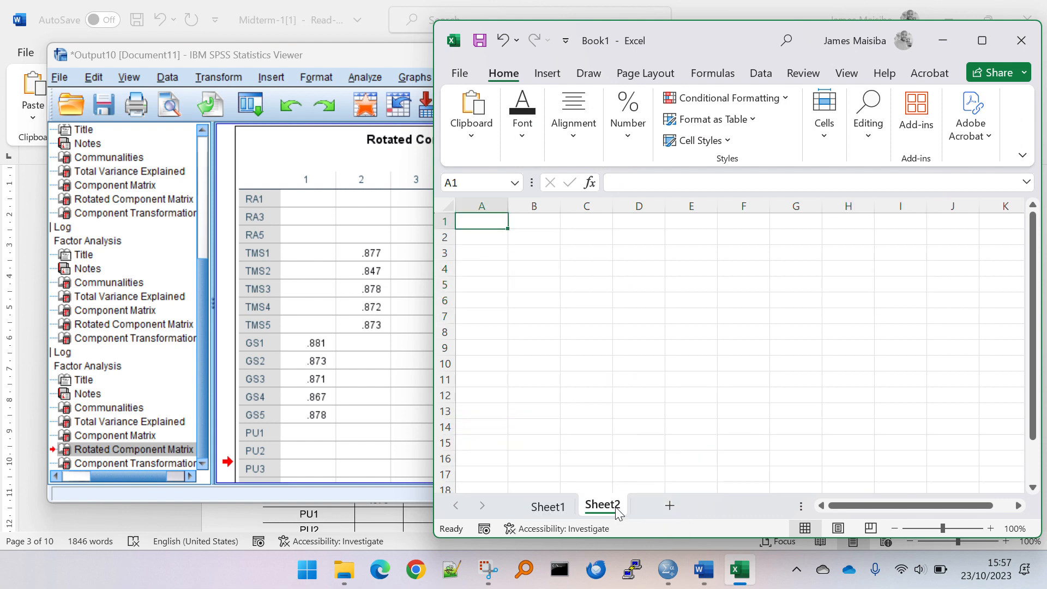
pyautogui.hotkey('ctrl', 'v')
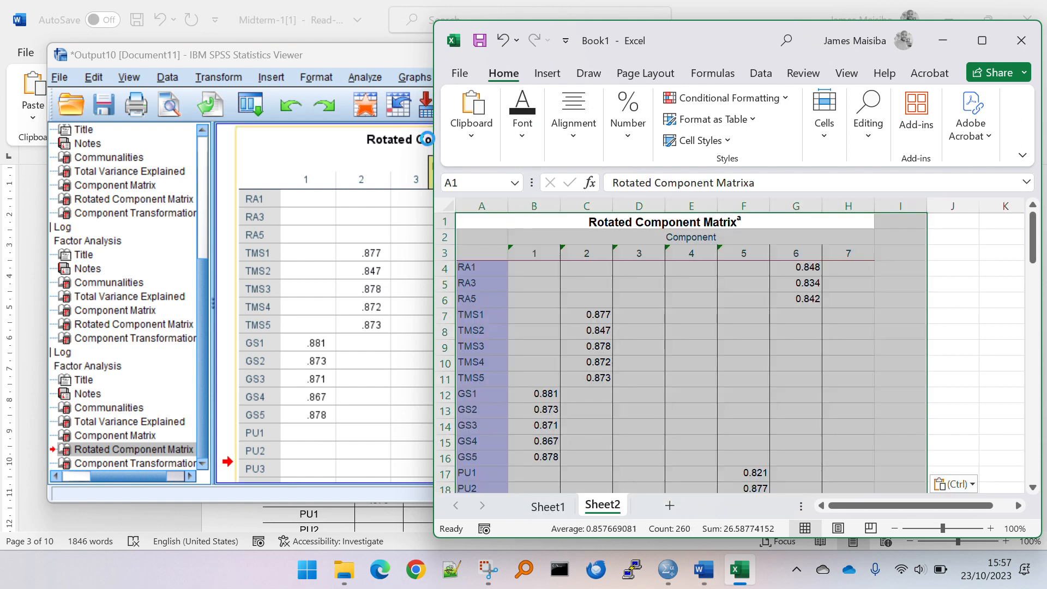
pyautogui.click(638, 284)
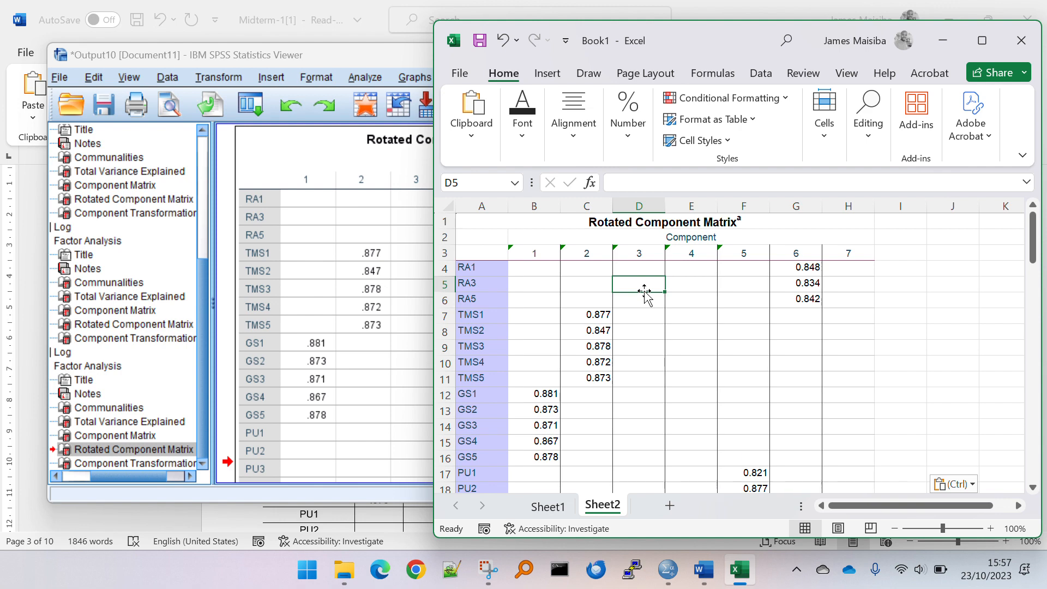
# Copy the Rotated Component Matrix again from the SPSS output, then return to Excel and look through the pasted loadings
pyautogui.rightClick(299, 231)
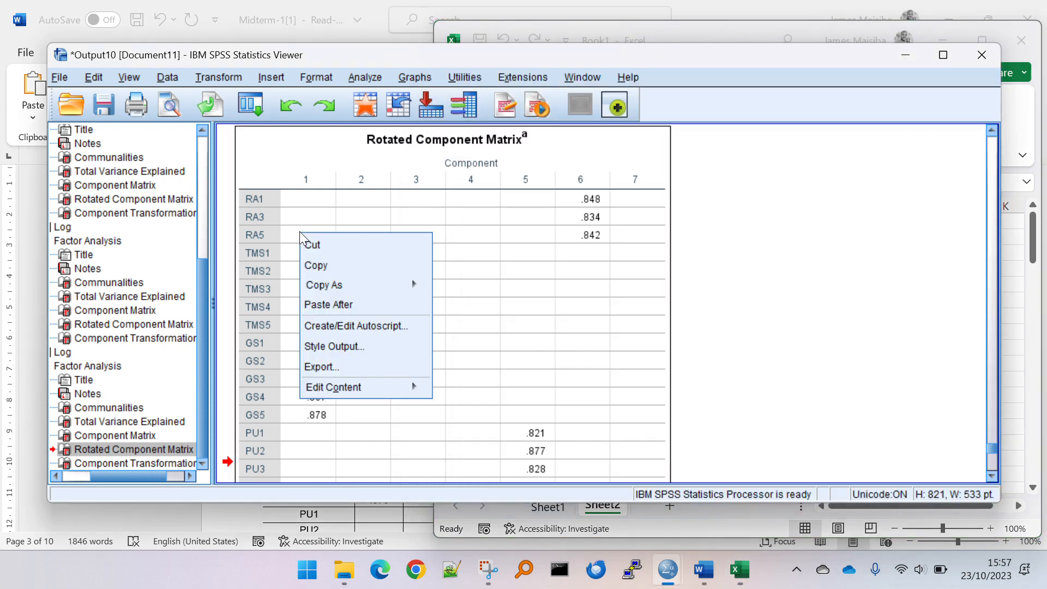
pyautogui.click(329, 262)
pyautogui.hotkey('alt', 'Tab')
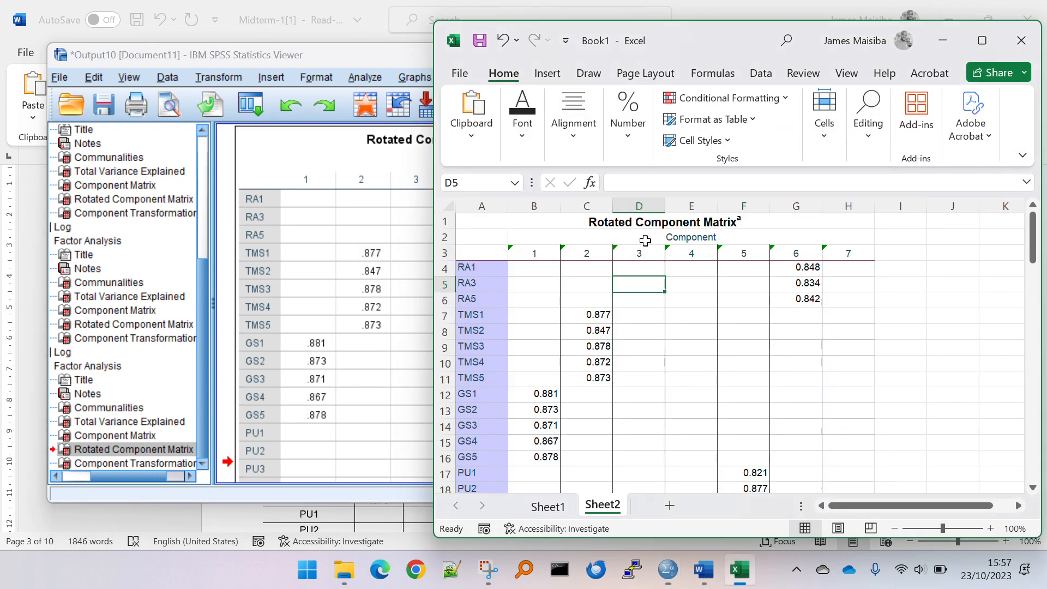
pyautogui.click(693, 304)
pyautogui.scroll(-5, 694, 308)
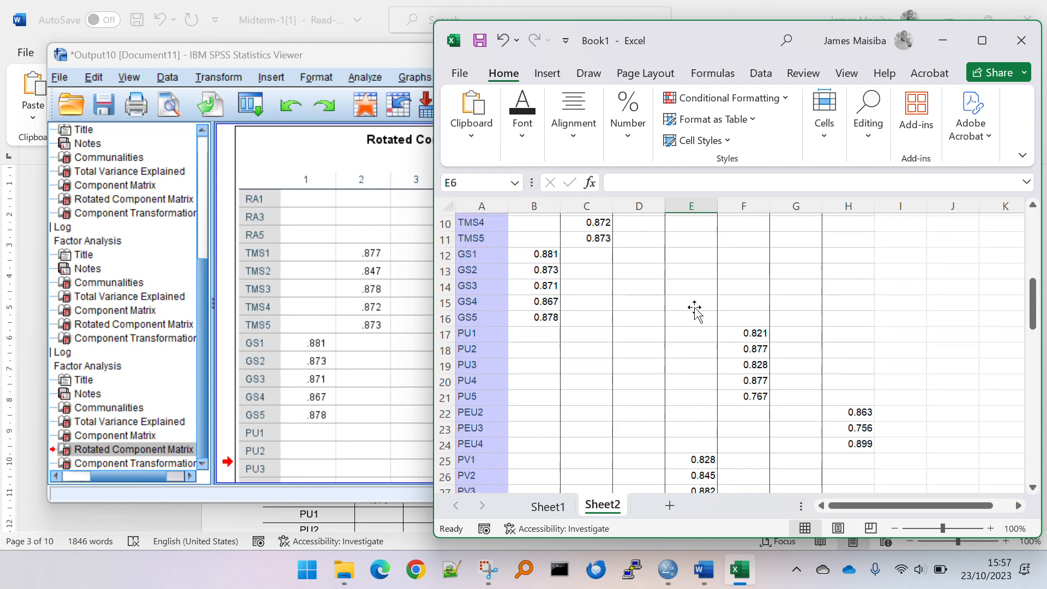
pyautogui.scroll(5, 694, 308)
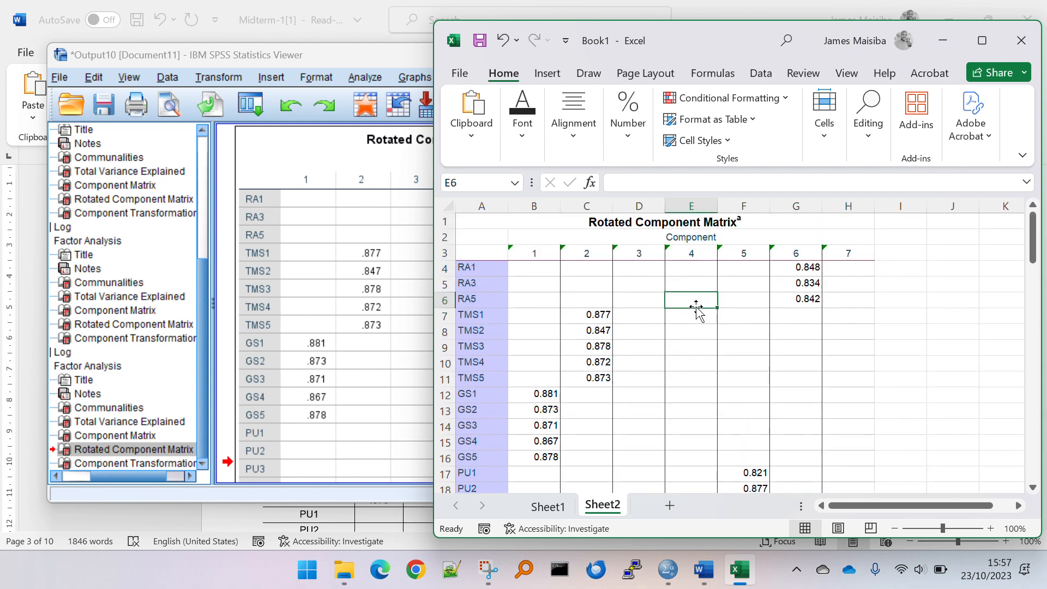
# Check the Communalities column of the Figure 2 table in the Word document, then return to Excel
pyautogui.click(705, 569)
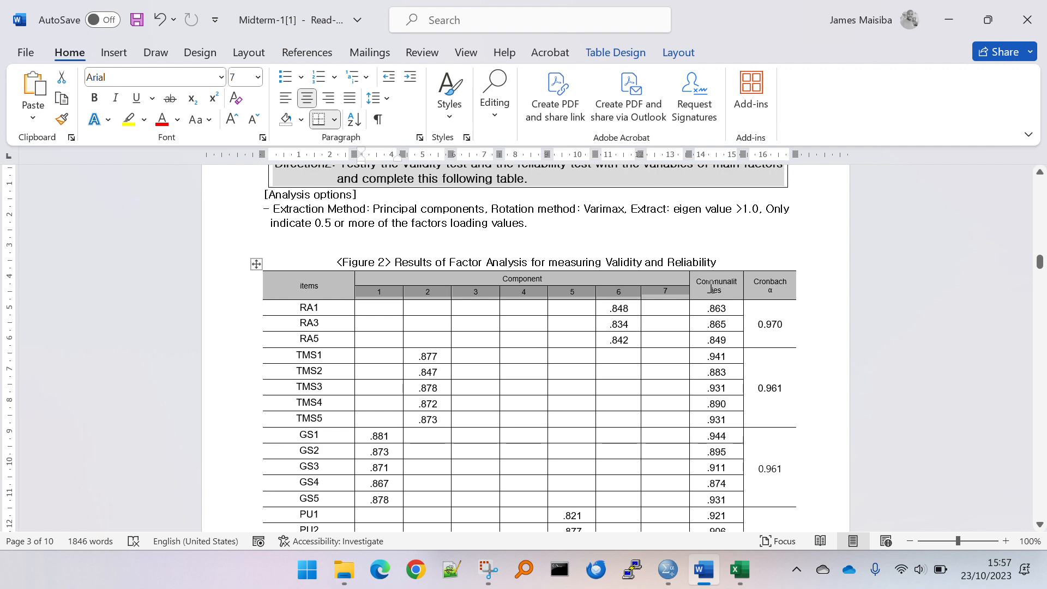
pyautogui.moveTo(710, 290); pyautogui.dragTo(722, 381)
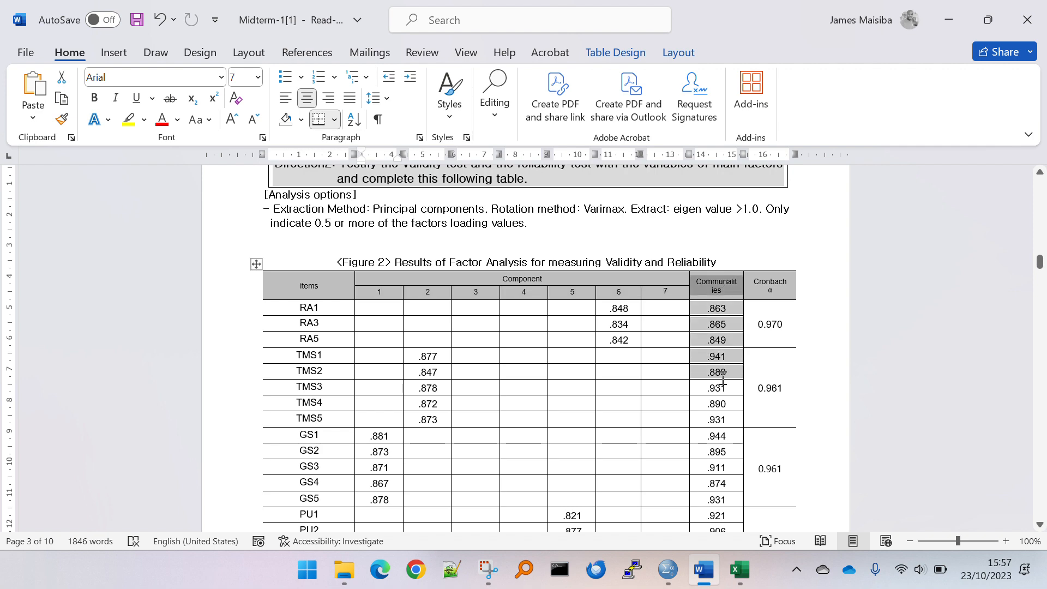
pyautogui.click(725, 384)
pyautogui.hotkey('alt', 'Tab')
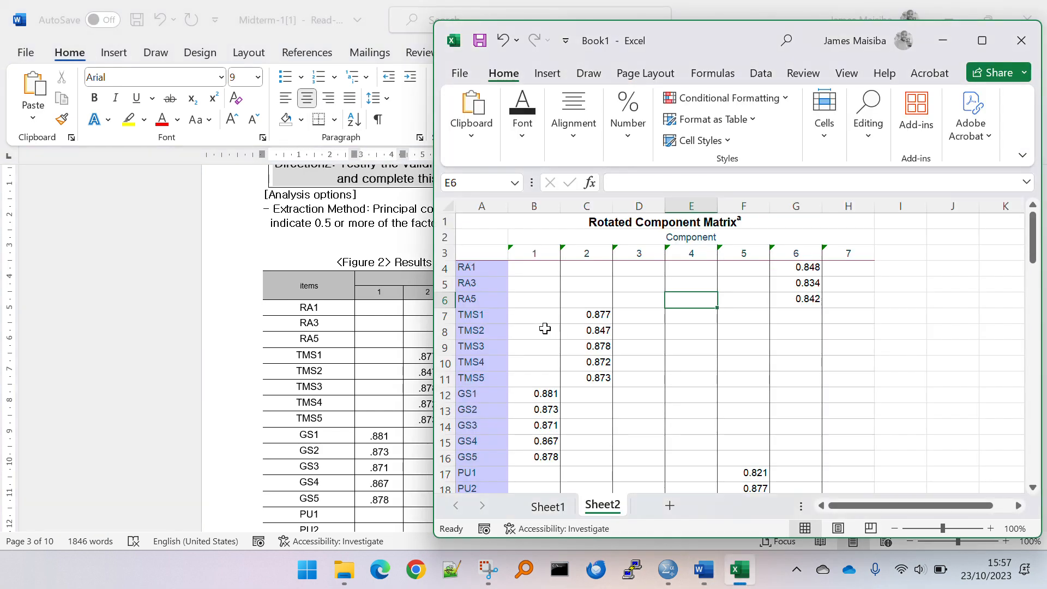
# Switch to the SPSS output and copy the Communalities table belonging to the last factor analysis
pyautogui.hotkey('alt', 'Tab')
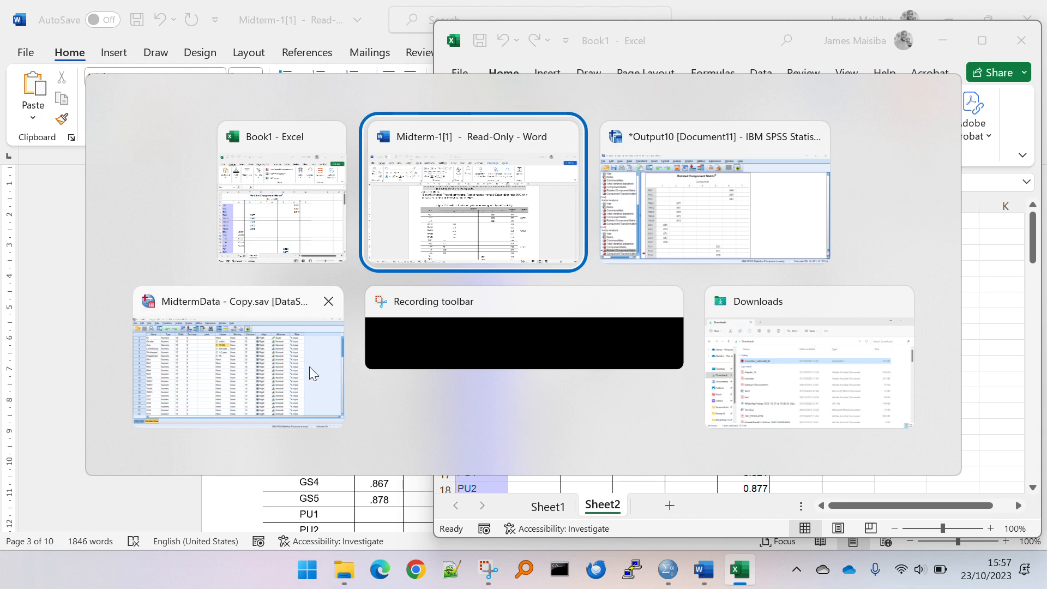
pyautogui.click(764, 212)
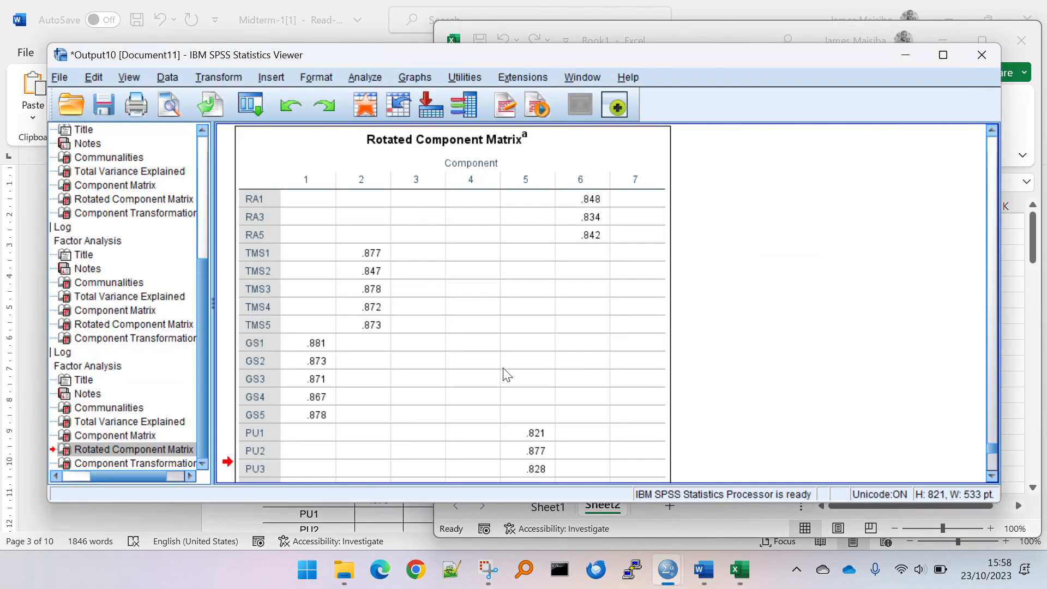
pyautogui.scroll(10, 801, 306)
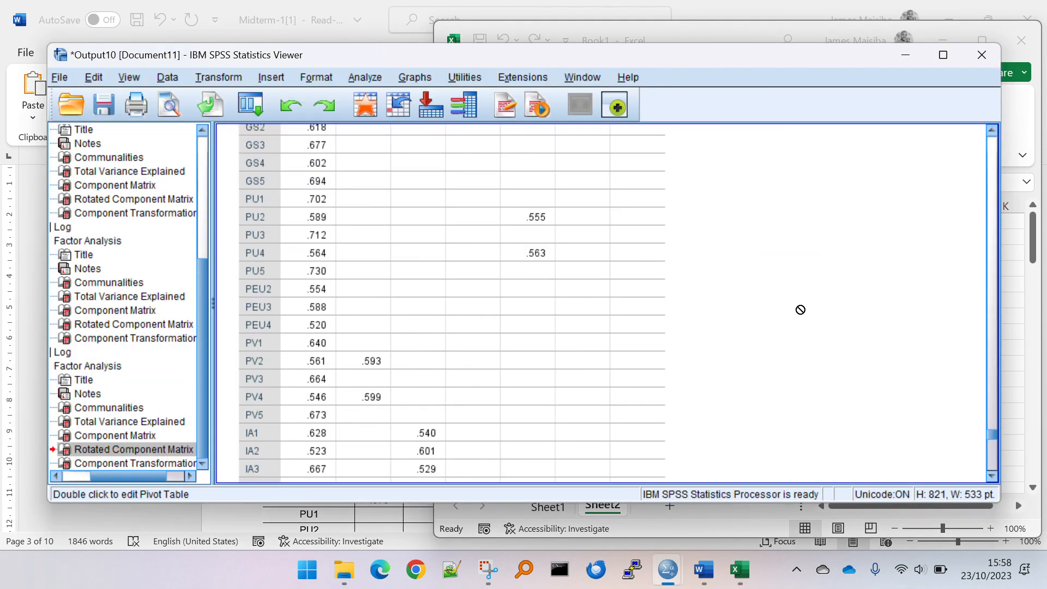
pyautogui.scroll(15, 800, 309)
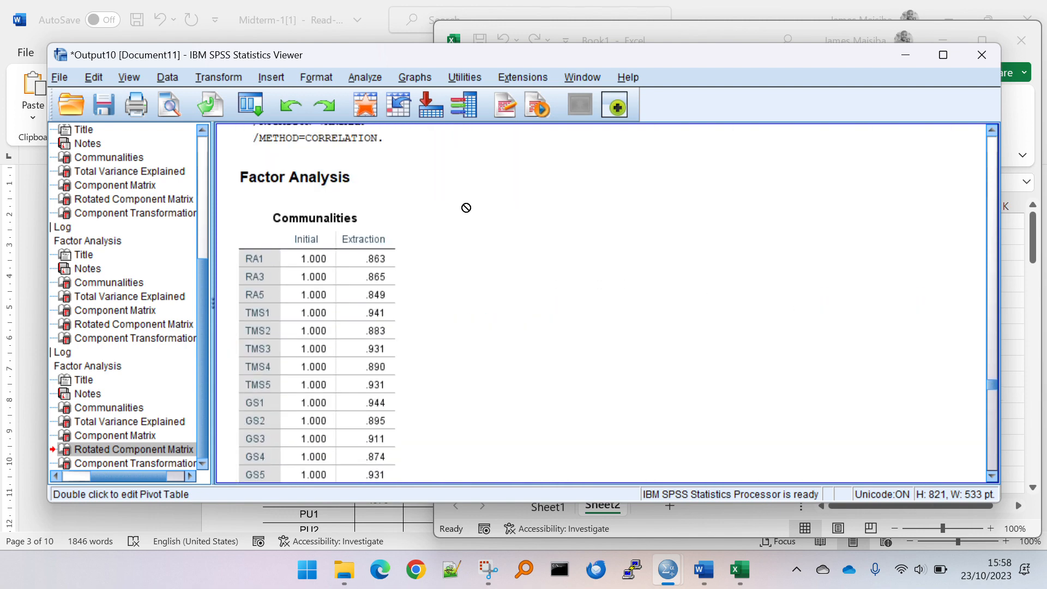
pyautogui.click(321, 221)
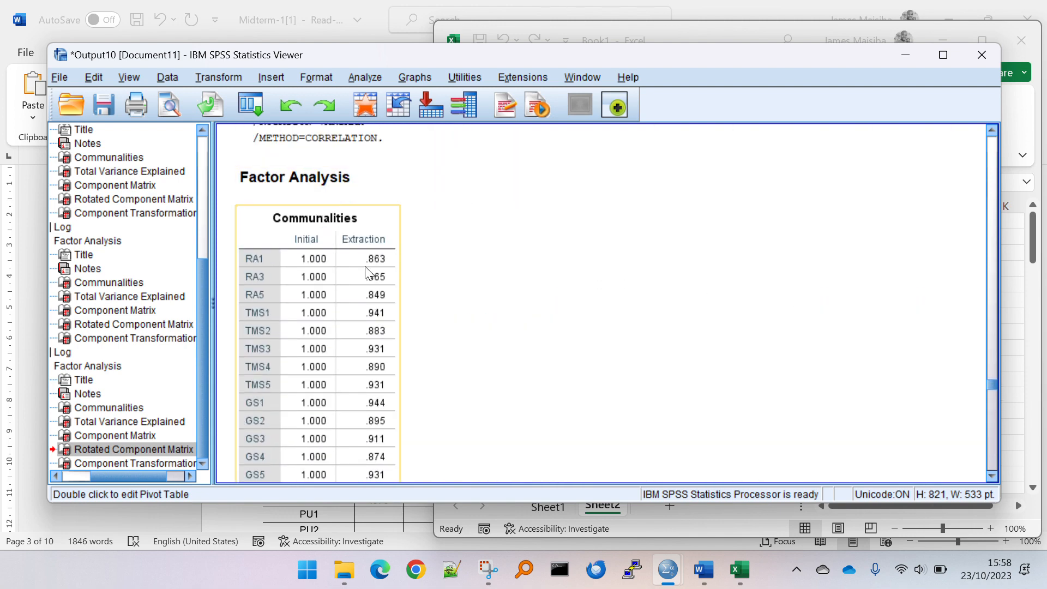
pyautogui.scroll(-3, 373, 282)
pyautogui.rightClick(375, 292)
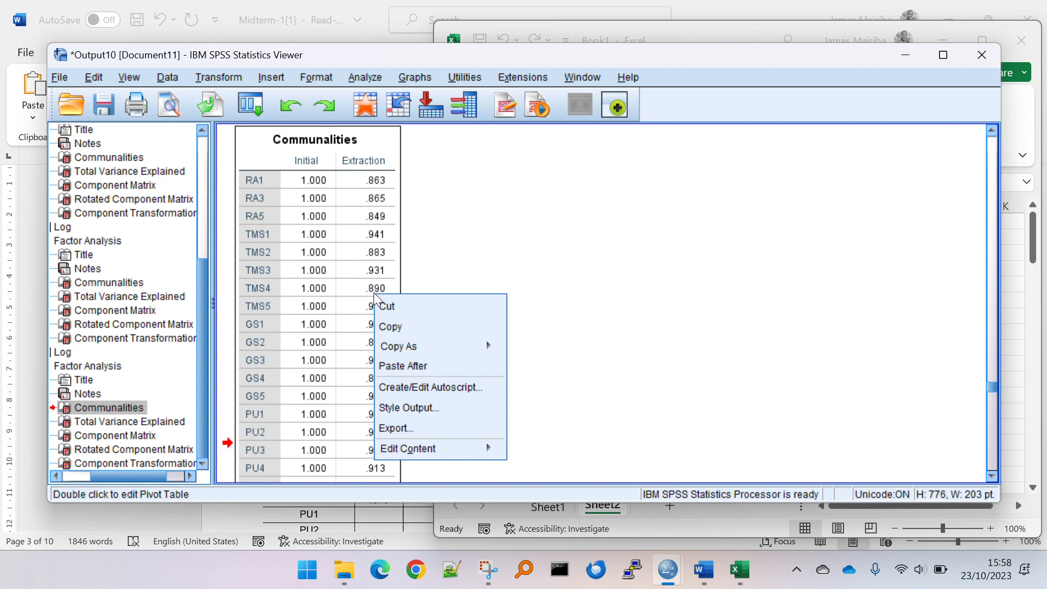
pyautogui.click(400, 323)
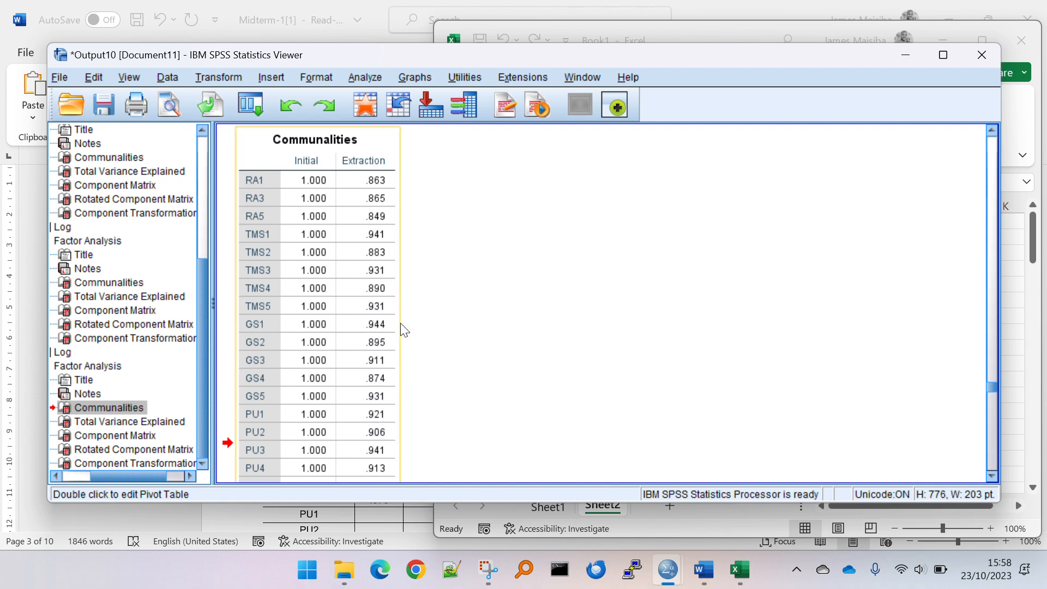
# Switch to Excel and paste the Communalities table at cell J3 of Sheet2, beside the Rotated Component Matrix
pyautogui.hotkey('alt', 'Tab')
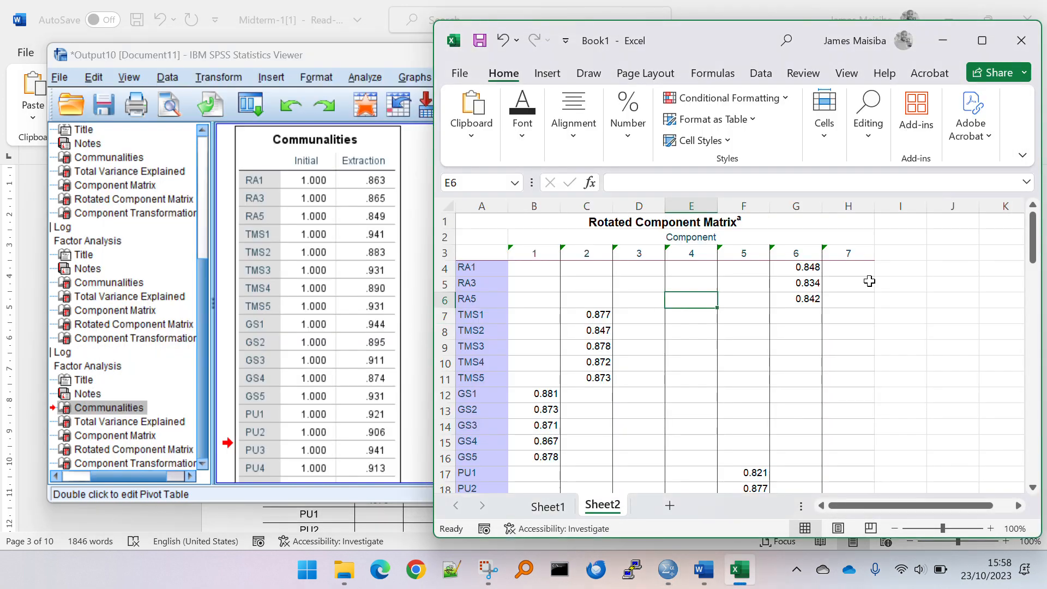
pyautogui.click(966, 256)
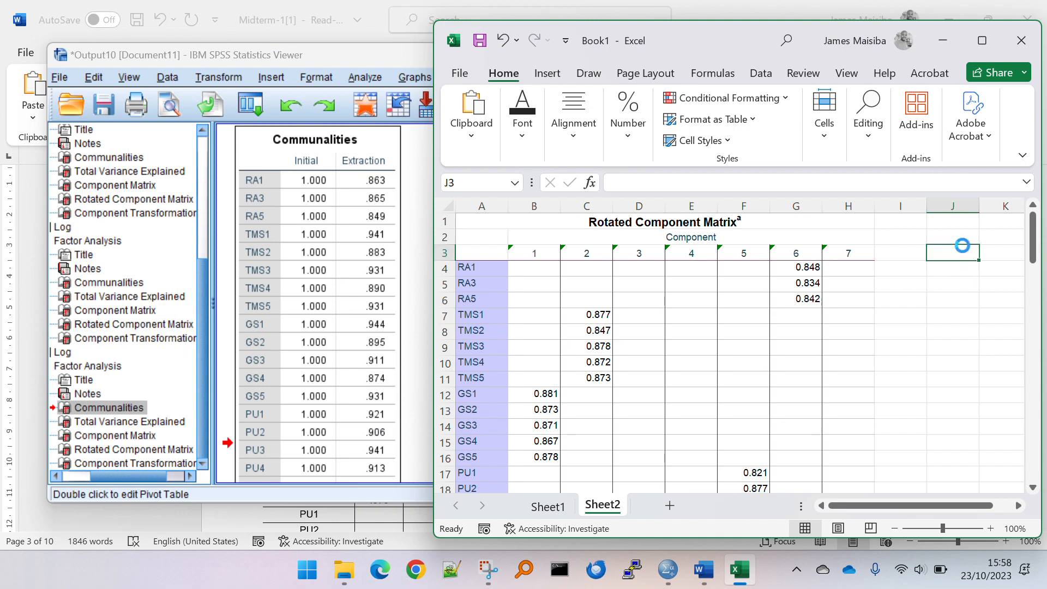
pyautogui.hotkey('ctrl', 'v')
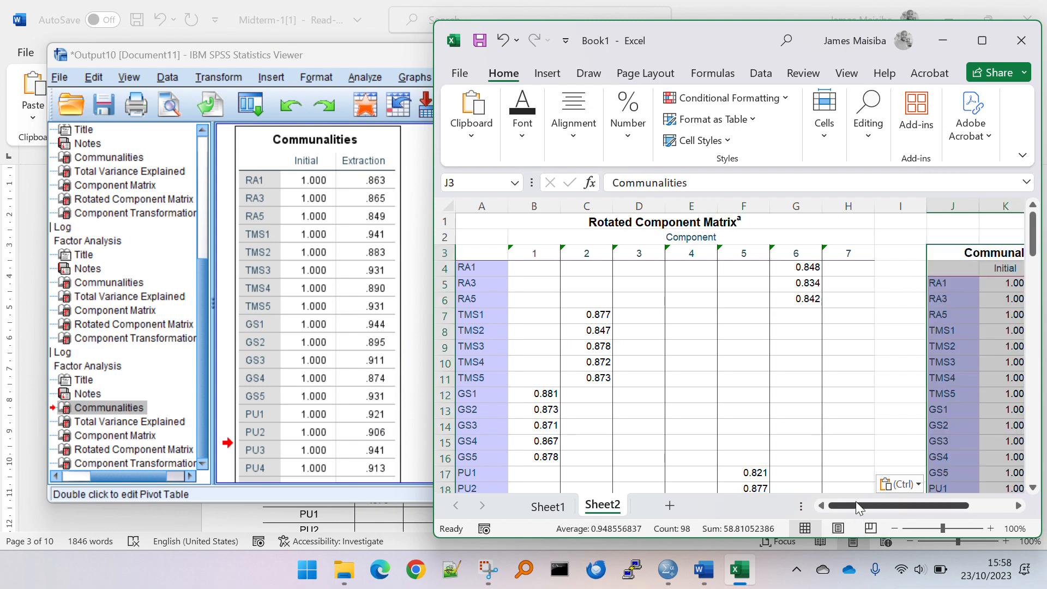
# Copy the Communalities table's Extraction column from cell L4 down and paste it as values only at I3, next to component 7
pyautogui.moveTo(856, 502); pyautogui.dragTo(898, 499)
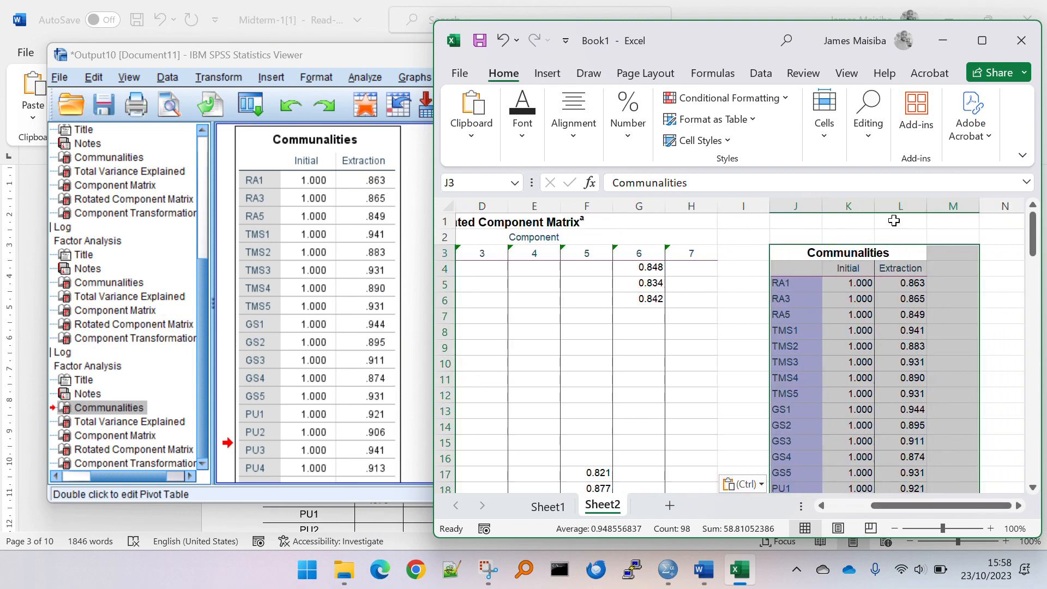
pyautogui.moveTo(901, 267); pyautogui.dragTo(885, 350)
pyautogui.scroll(-4, 885, 350)
pyautogui.scroll(3, 885, 351)
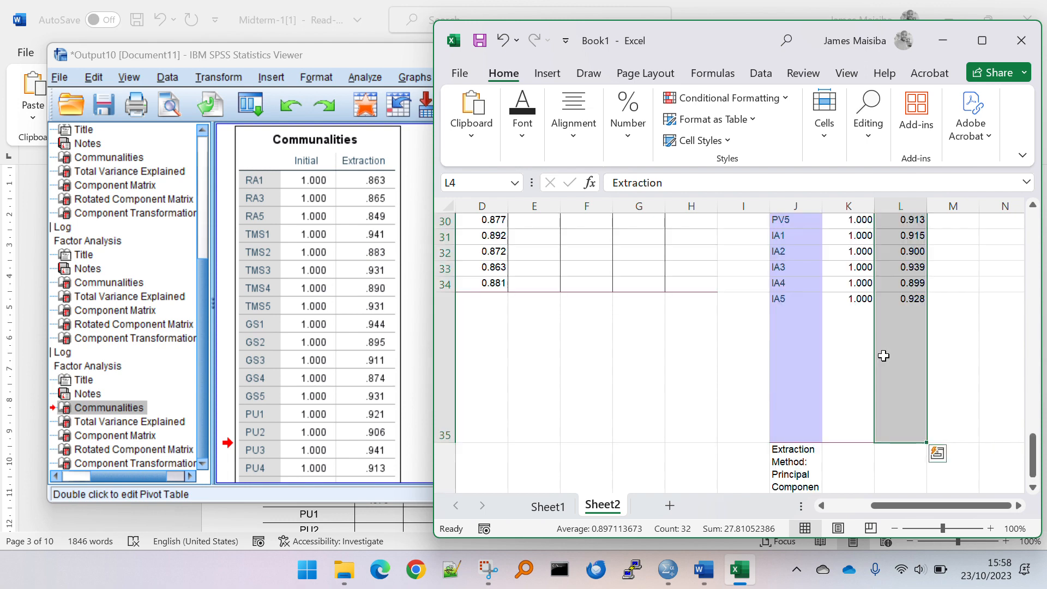
pyautogui.hotkey('ctrl', 'c')
pyautogui.scroll(10, 883, 356)
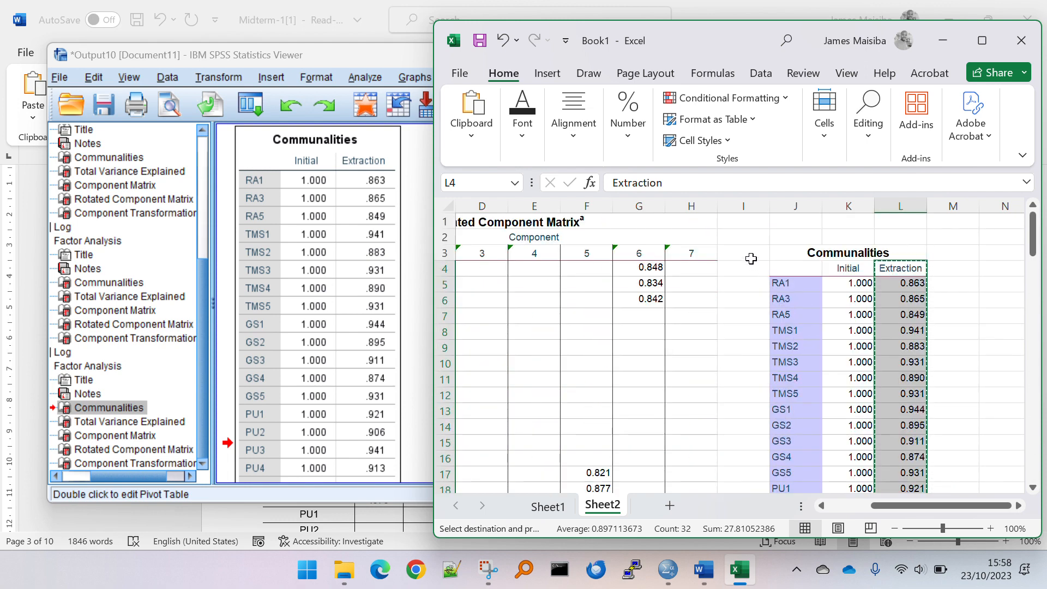
pyautogui.click(738, 254)
pyautogui.rightClick(738, 254)
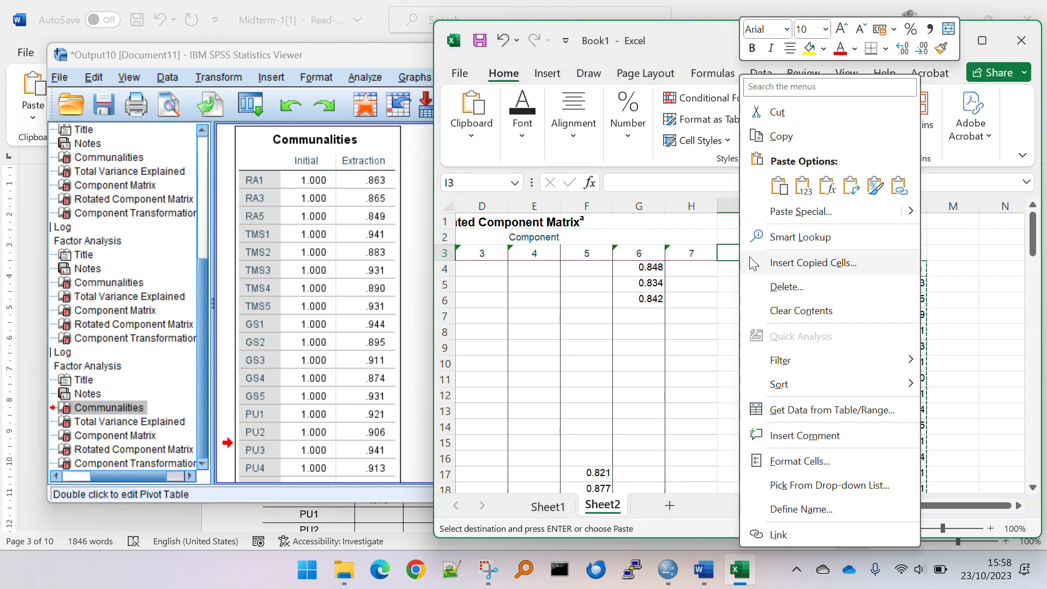
pyautogui.click(802, 186)
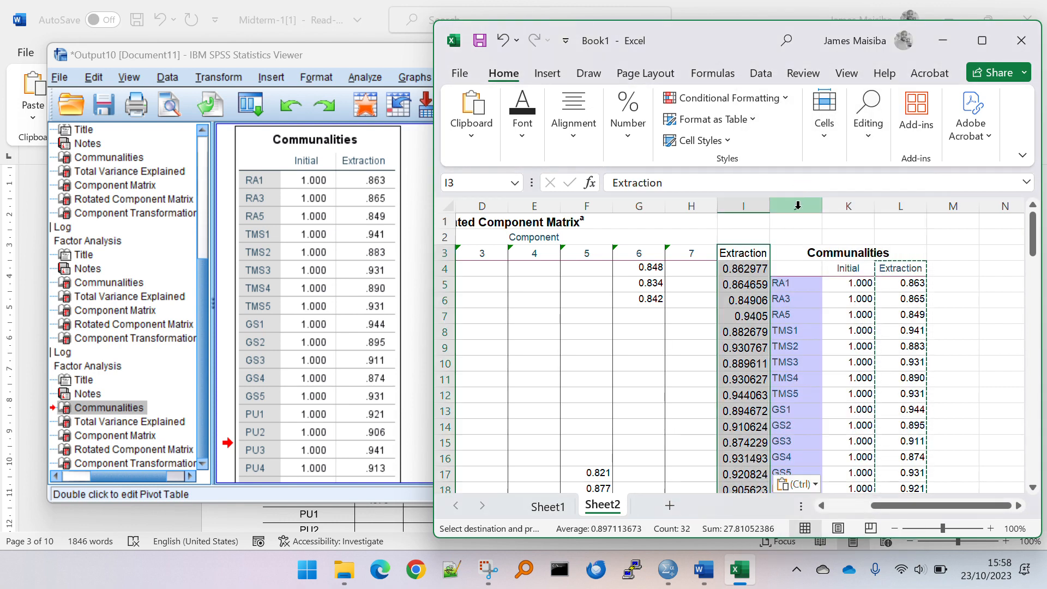
# Insert three blank columns between the pasted Extraction values in column I and the Communalities table
pyautogui.rightClick(798, 206)
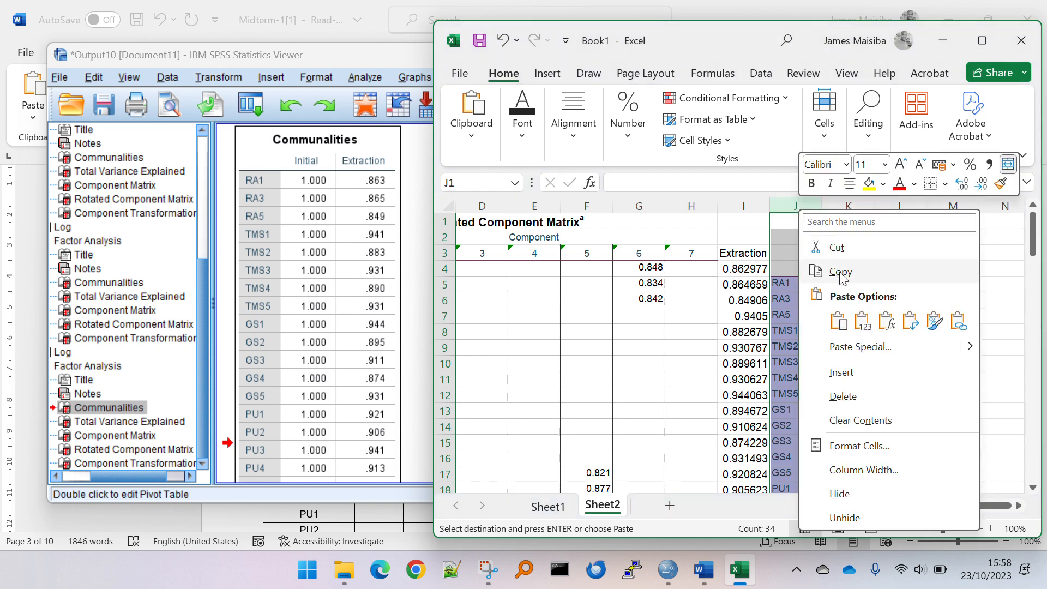
pyautogui.click(855, 371)
pyautogui.click(833, 349)
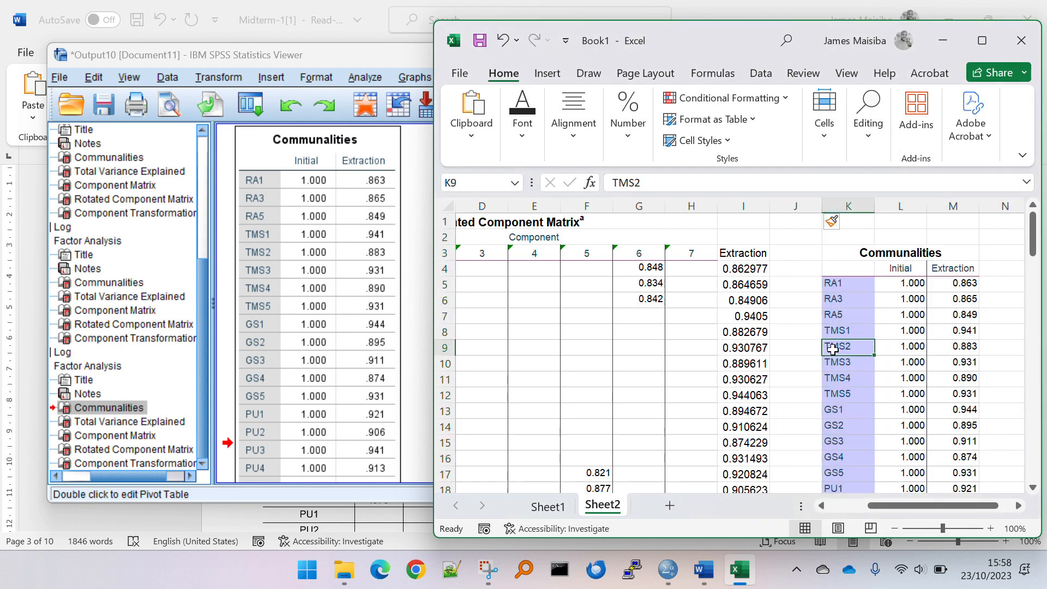
pyautogui.rightClick(840, 205)
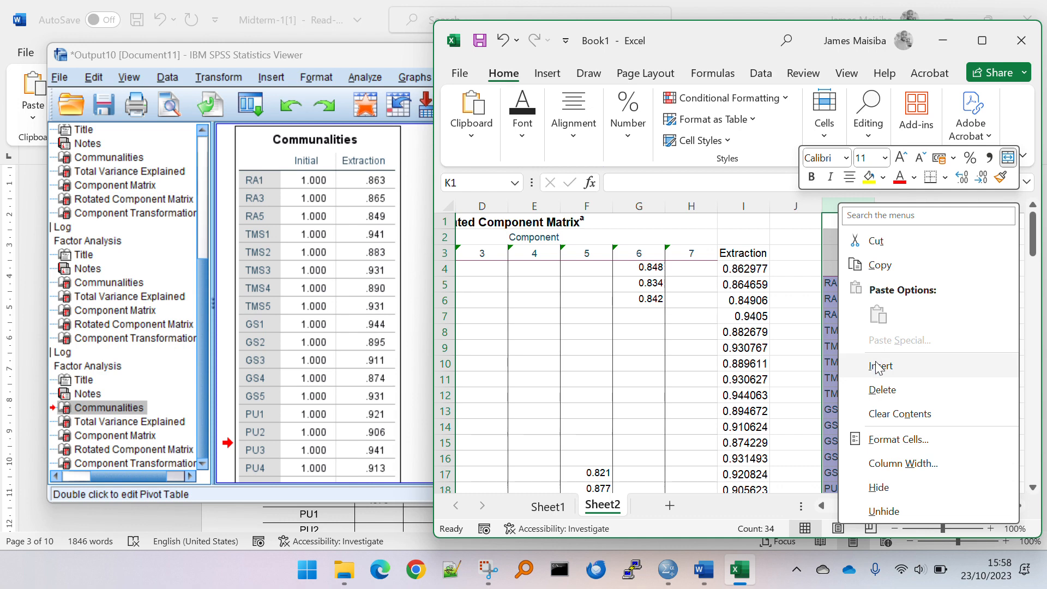
pyautogui.click(879, 366)
pyautogui.rightClick(835, 206)
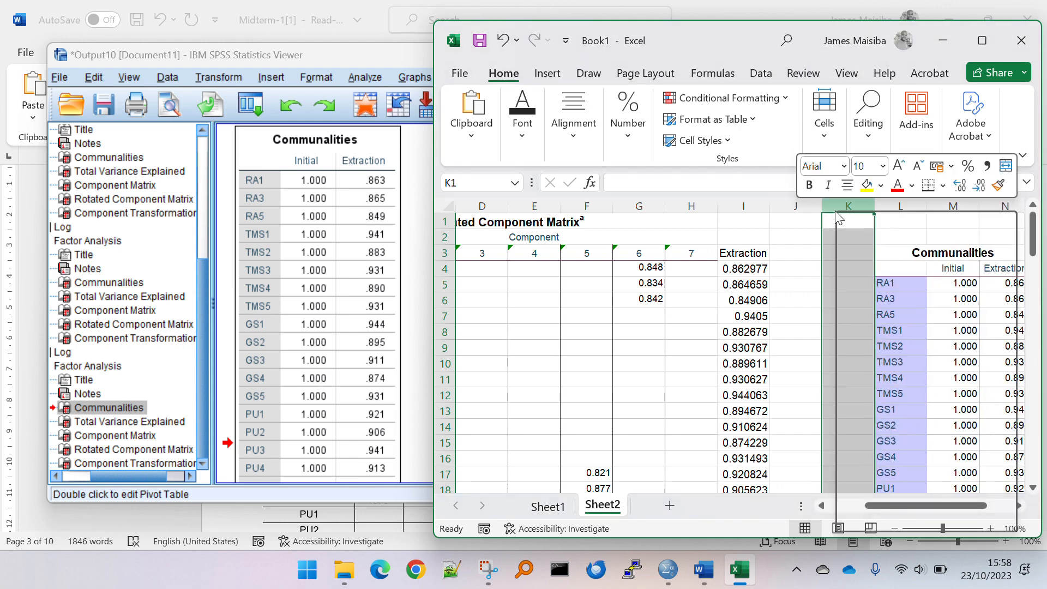
pyautogui.click(886, 373)
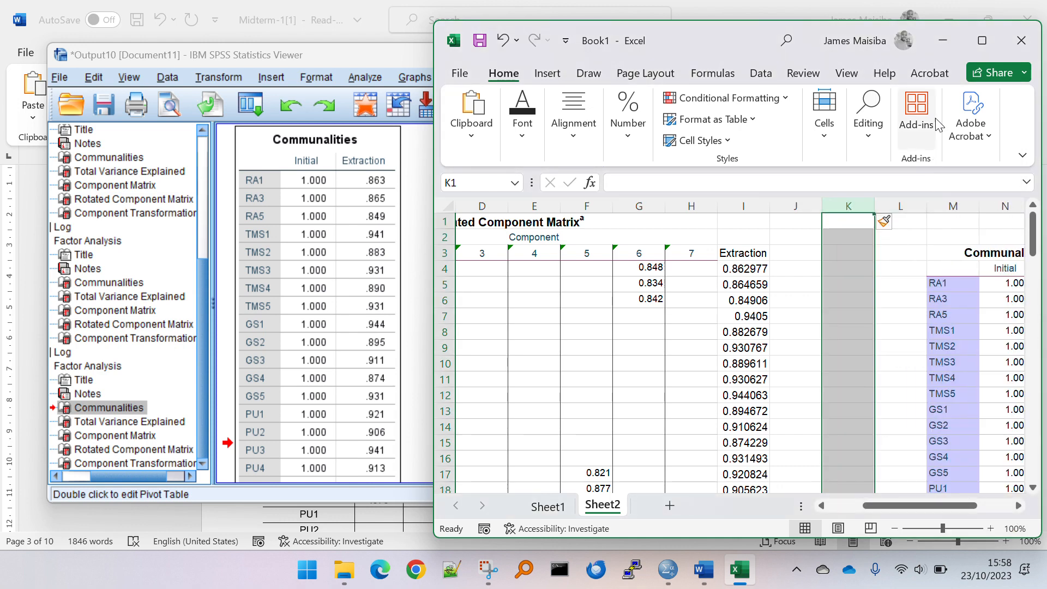
# Maximize the Excel window and check the Extraction column alongside the Rotated Component Matrix down to the IA5 row
pyautogui.click(976, 49)
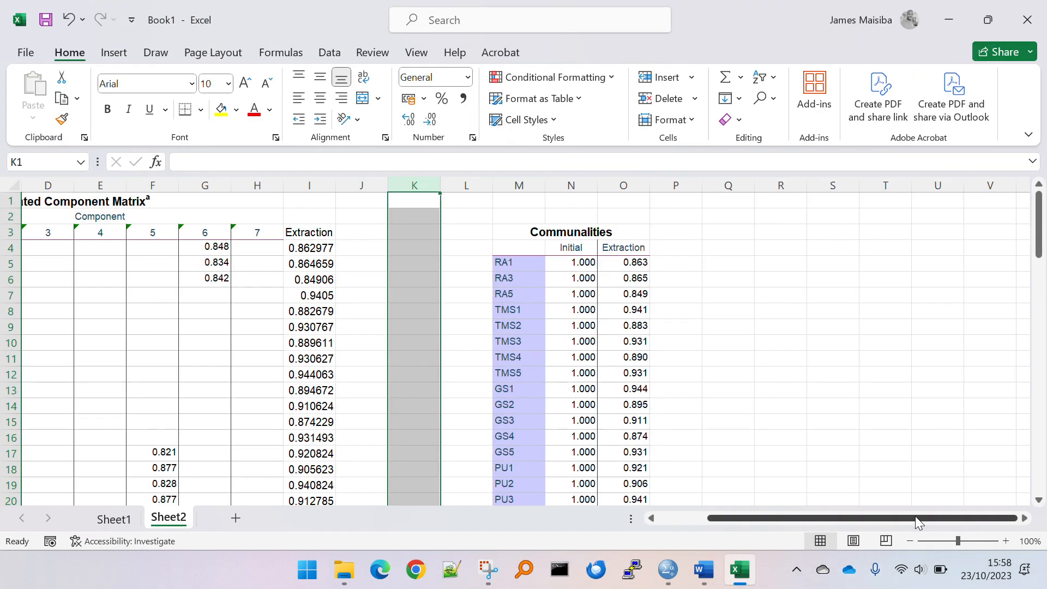
pyautogui.moveTo(915, 516); pyautogui.dragTo(868, 517)
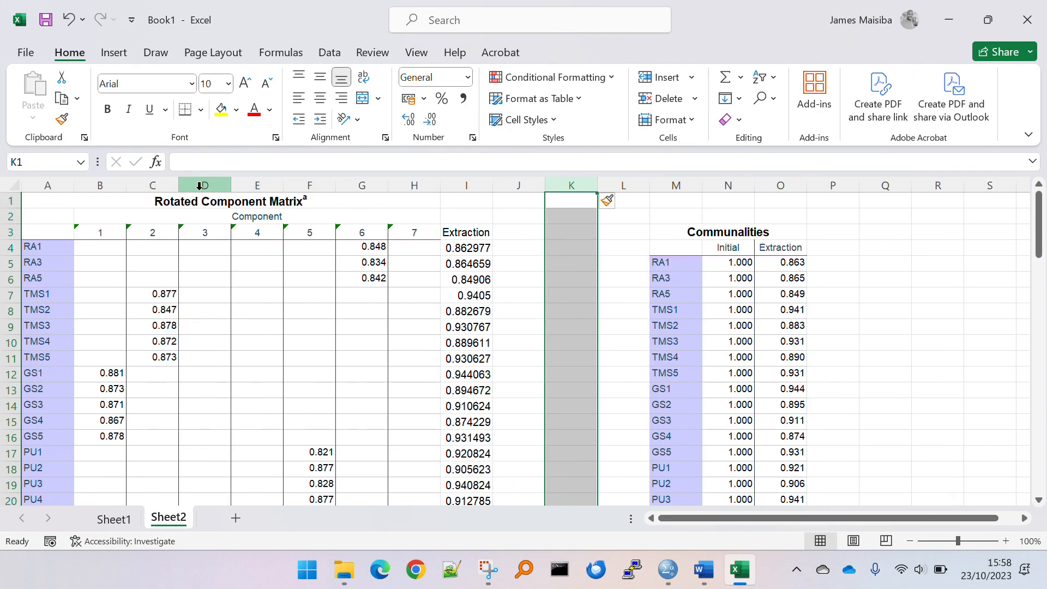
pyautogui.click(474, 234)
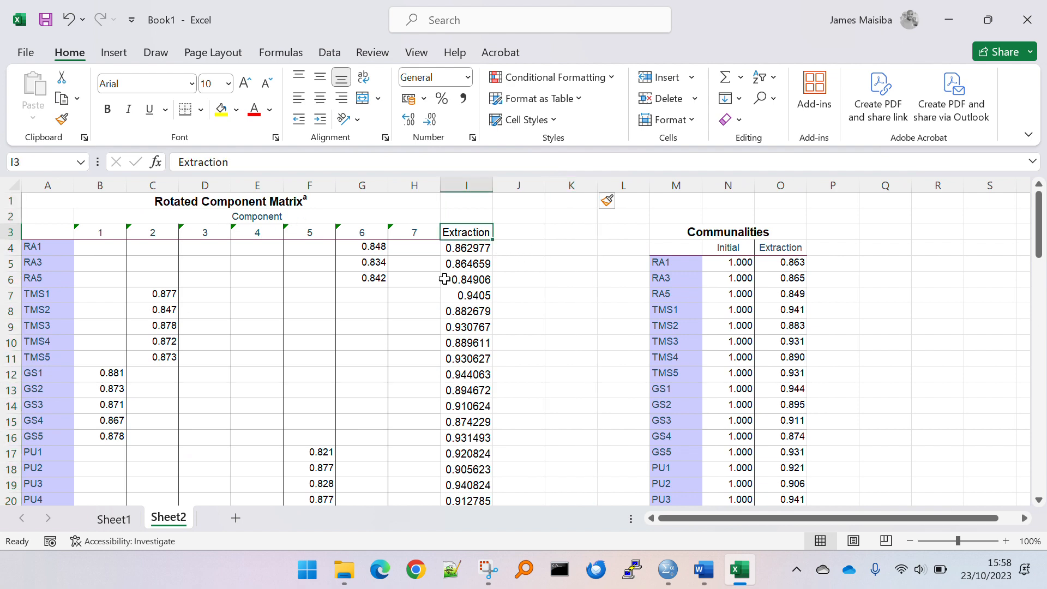
pyautogui.scroll(-4, 339, 373)
pyautogui.scroll(-3, 339, 373)
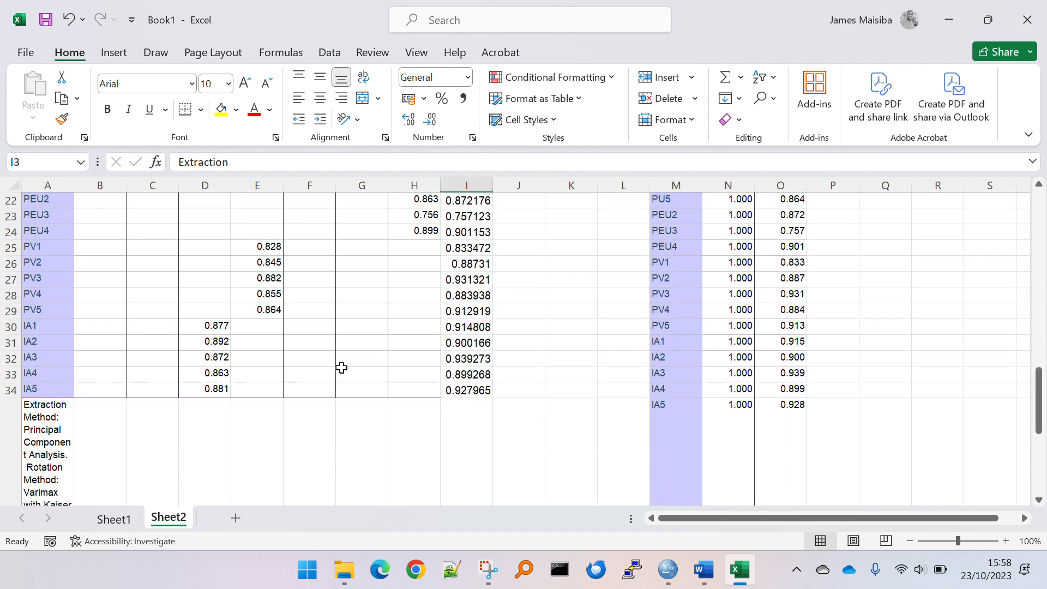
# Switch to the Word midterm document and examine the Eigen-Value, Variance (%), Cumul. Vari.(%) and deleted-items rows ending the Figure 2 table
pyautogui.hotkey('alt', 'Tab')
pyautogui.hotkey('alt', 'Tab')
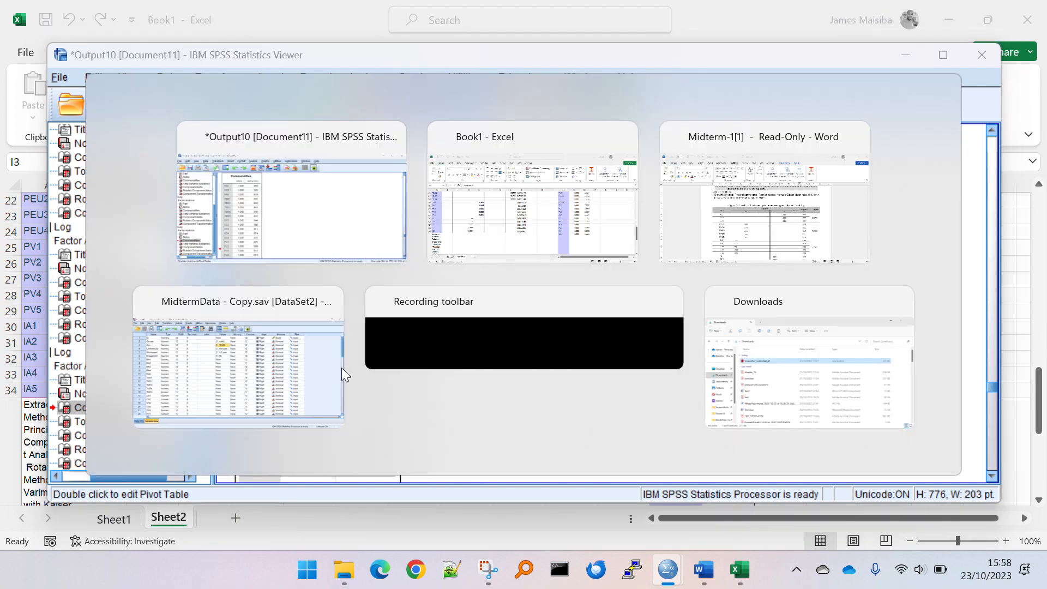
pyautogui.hotkey('alt', 'Tab')
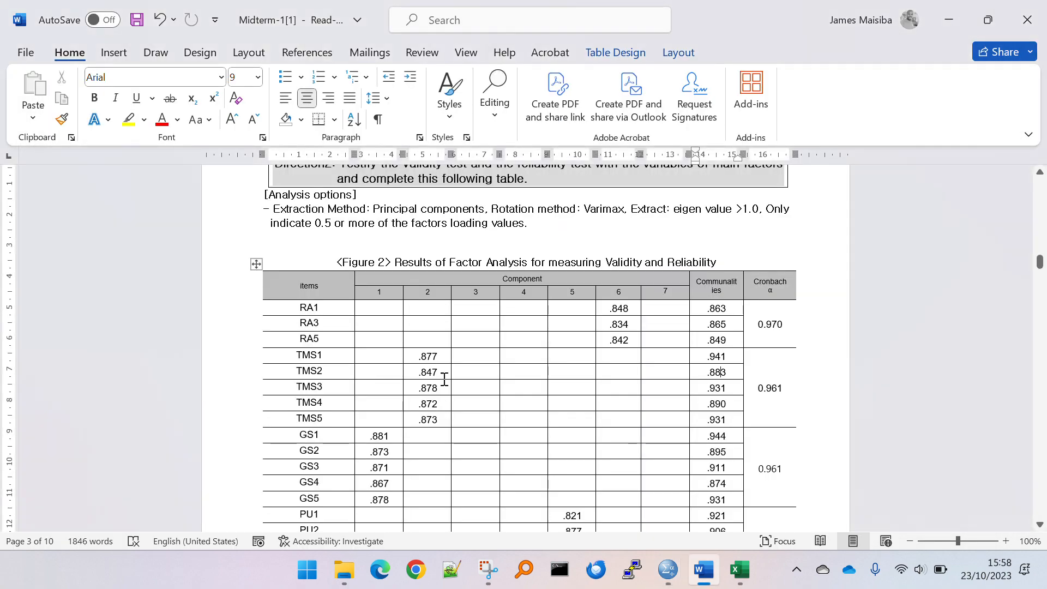
pyautogui.scroll(-10, 618, 357)
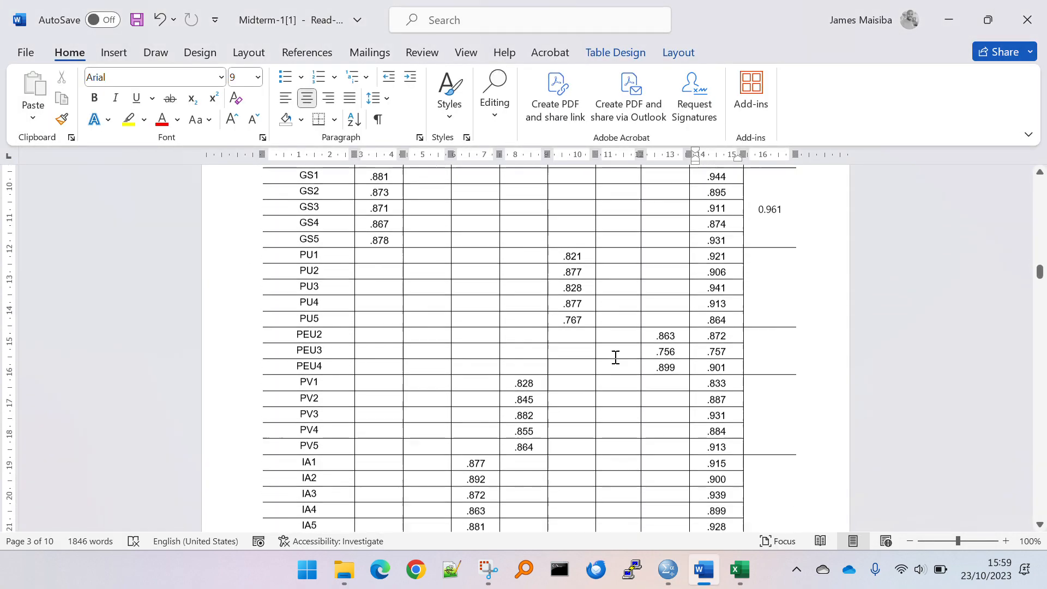
pyautogui.scroll(-1, 616, 357)
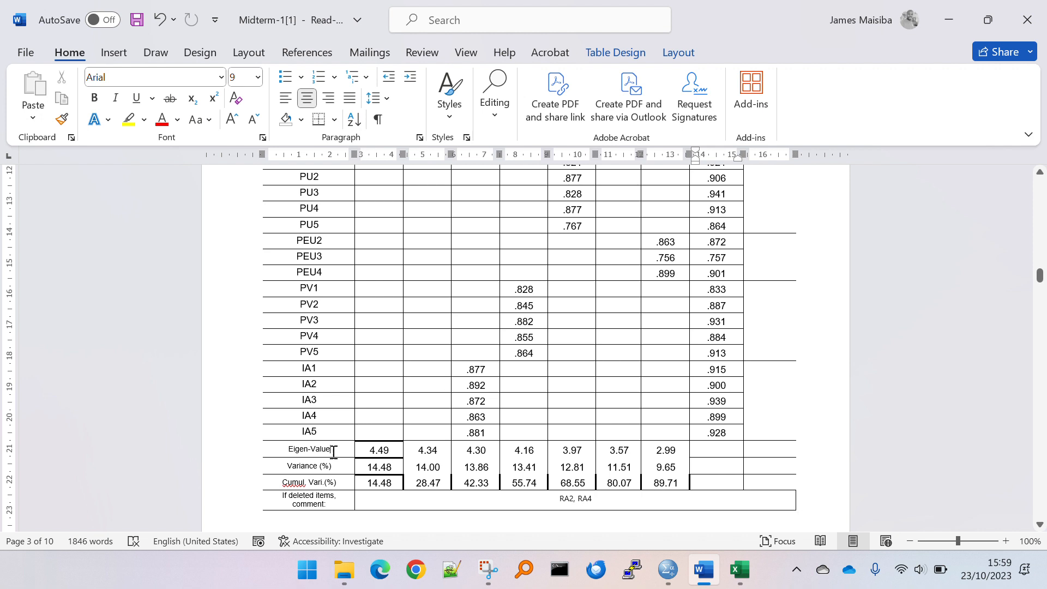
pyautogui.moveTo(332, 448); pyautogui.dragTo(337, 479)
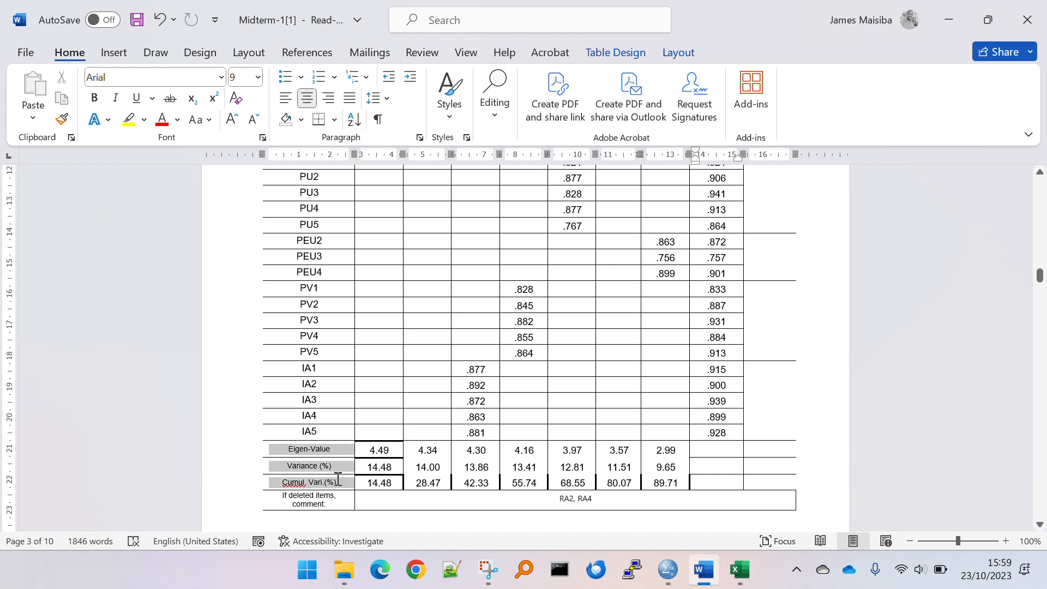
pyautogui.moveTo(338, 479); pyautogui.dragTo(338, 481)
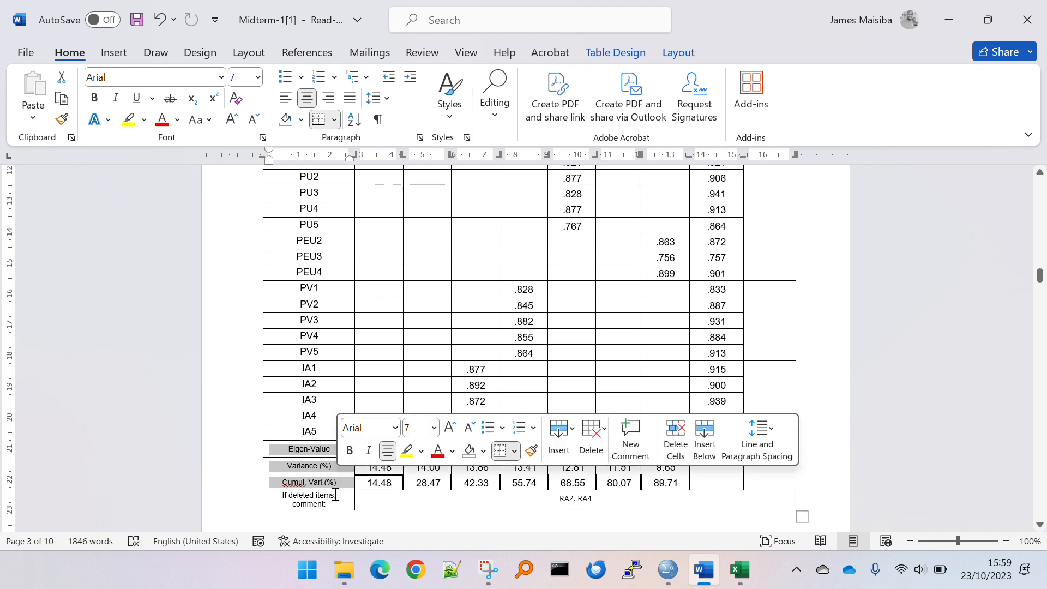
pyautogui.click(335, 495)
pyautogui.moveTo(559, 498); pyautogui.dragTo(595, 499)
pyautogui.moveTo(313, 447); pyautogui.dragTo(689, 482)
# Switch to the SPSS output and select the Total Variance Explained table of the last factor analysis
pyautogui.hotkey('alt', 'Tab')
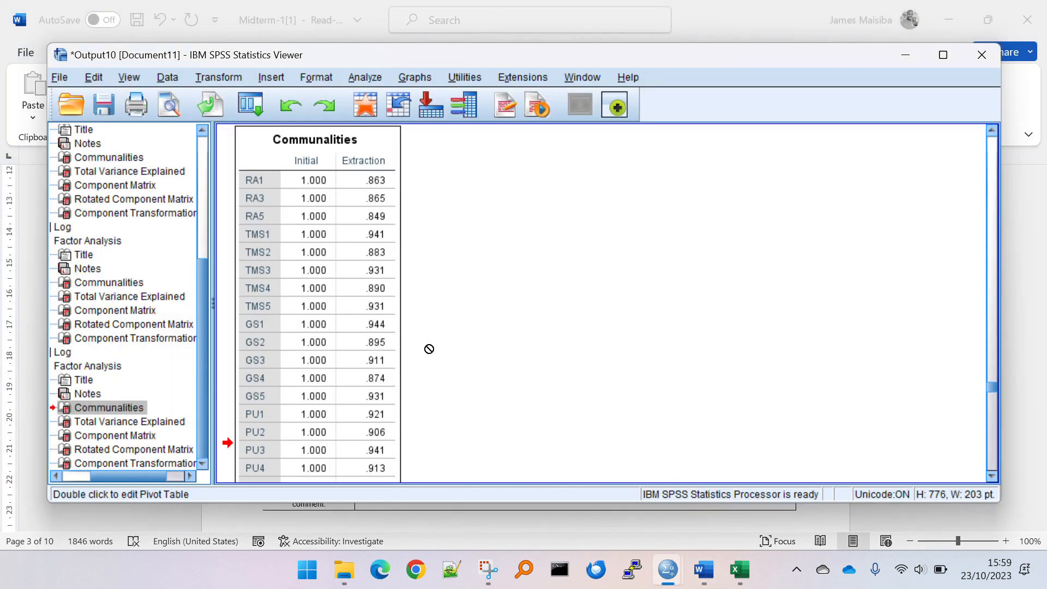
pyautogui.scroll(-10, 429, 349)
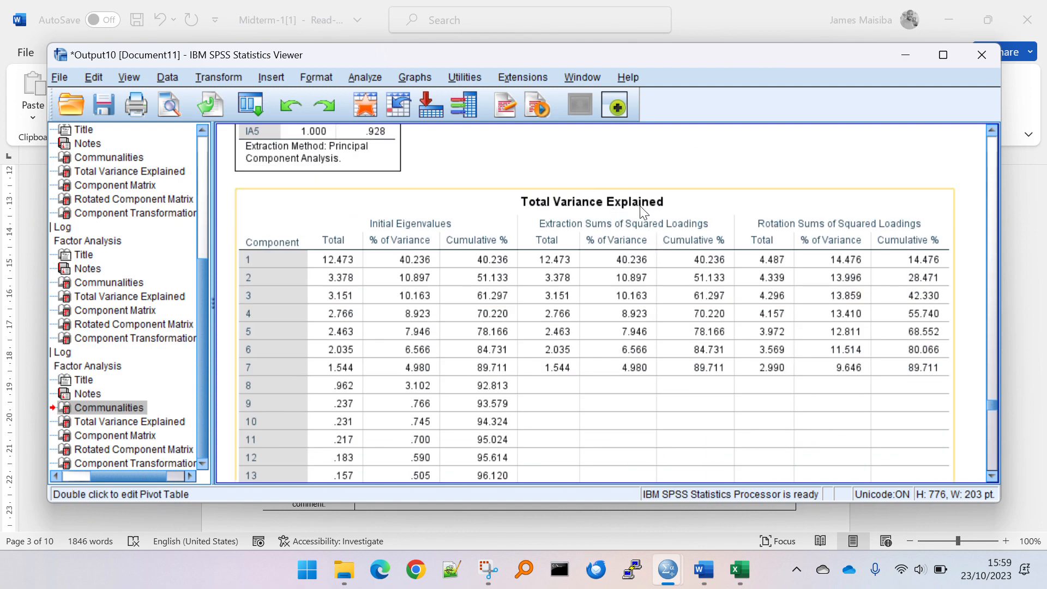
pyautogui.scroll(-3, 897, 364)
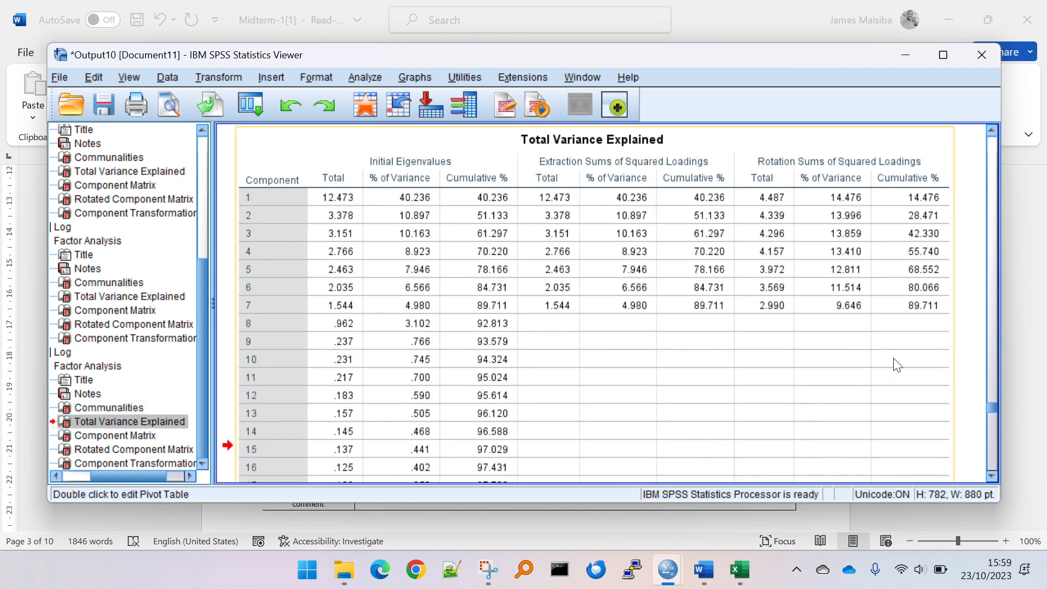
pyautogui.doubleClick(833, 256)
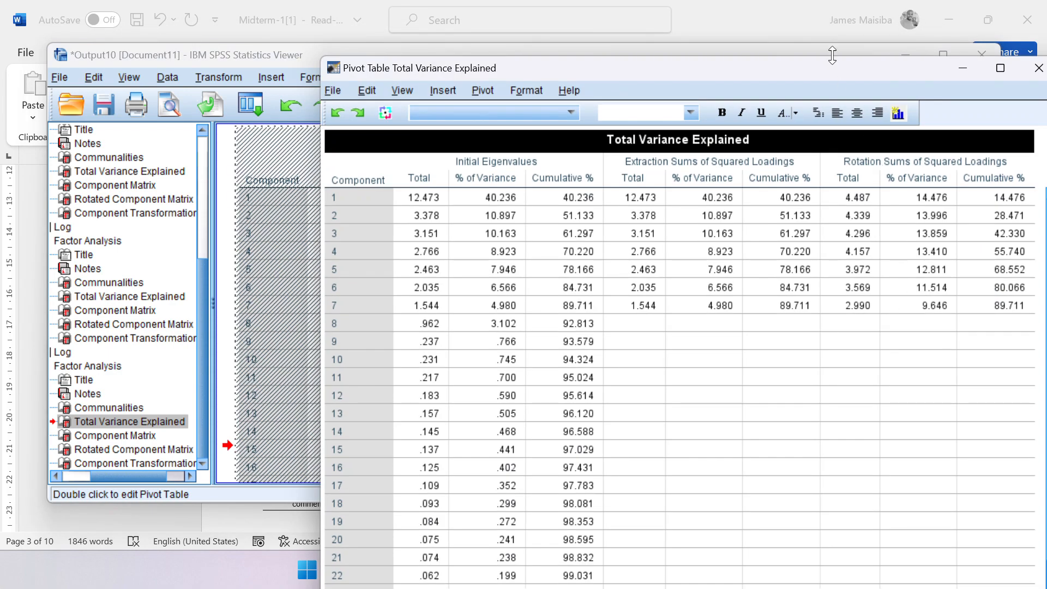
pyautogui.moveTo(843, 62); pyautogui.dragTo(572, 65)
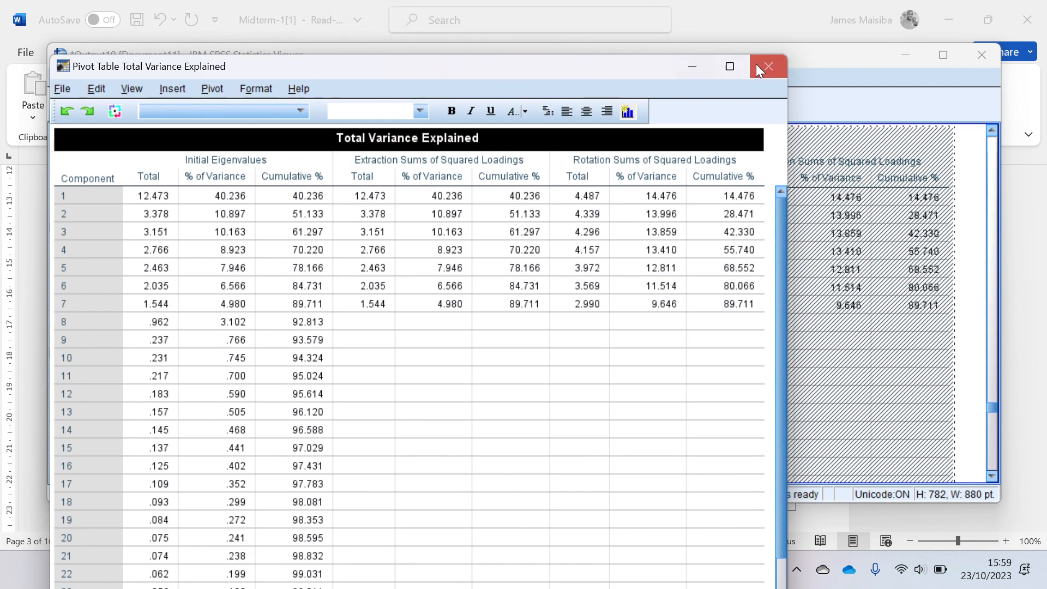
pyautogui.click(768, 67)
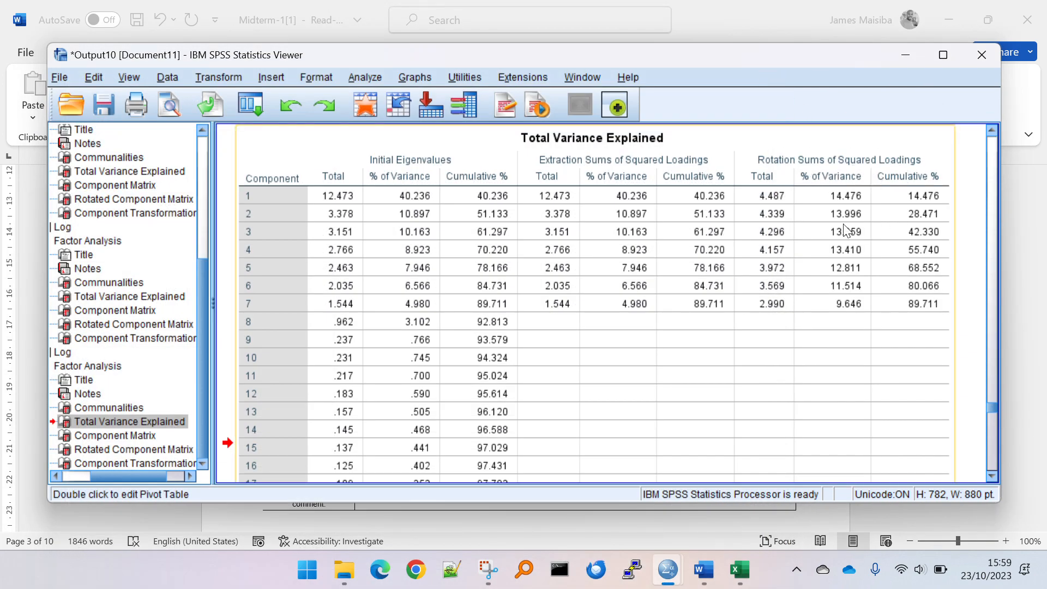
# Copy the whole Total Variance Explained table from the SPSS output
pyautogui.rightClick(785, 233)
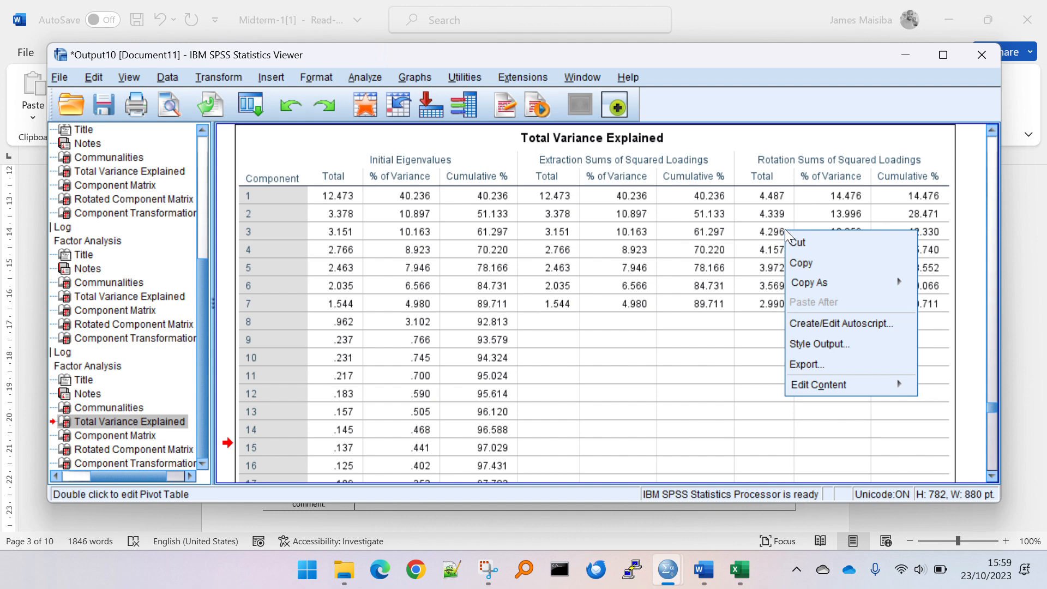
pyautogui.click(800, 260)
pyautogui.moveTo(872, 290); pyautogui.dragTo(977, 316)
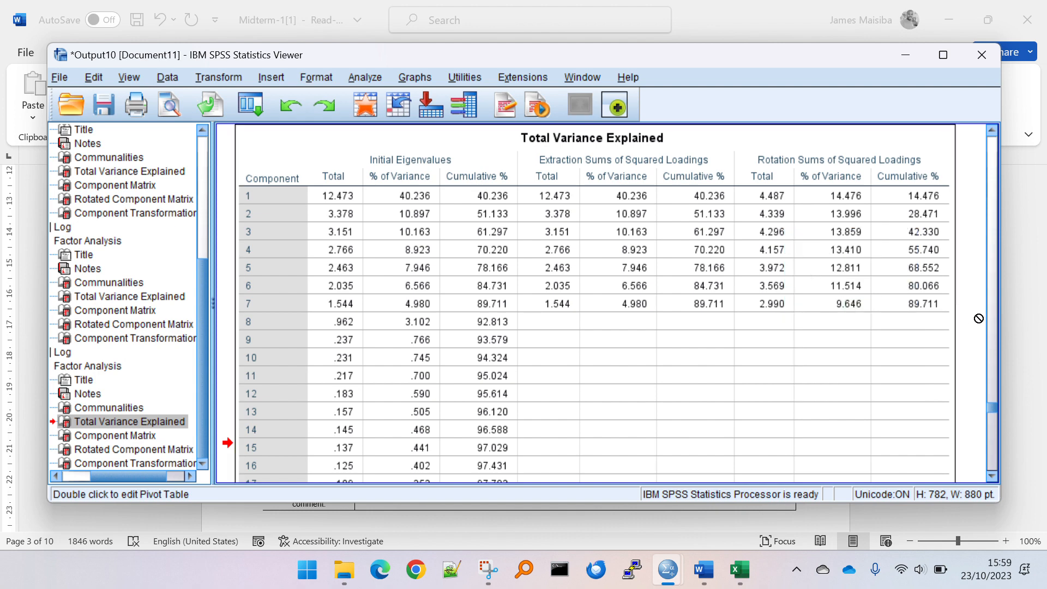
# Switch to Excel and paste the Total Variance Explained table at cell A45 of Sheet2, below the Rotated Component Matrix
pyautogui.hotkey('alt', 'Tab')
pyautogui.hotkey('alt', 'Tab')
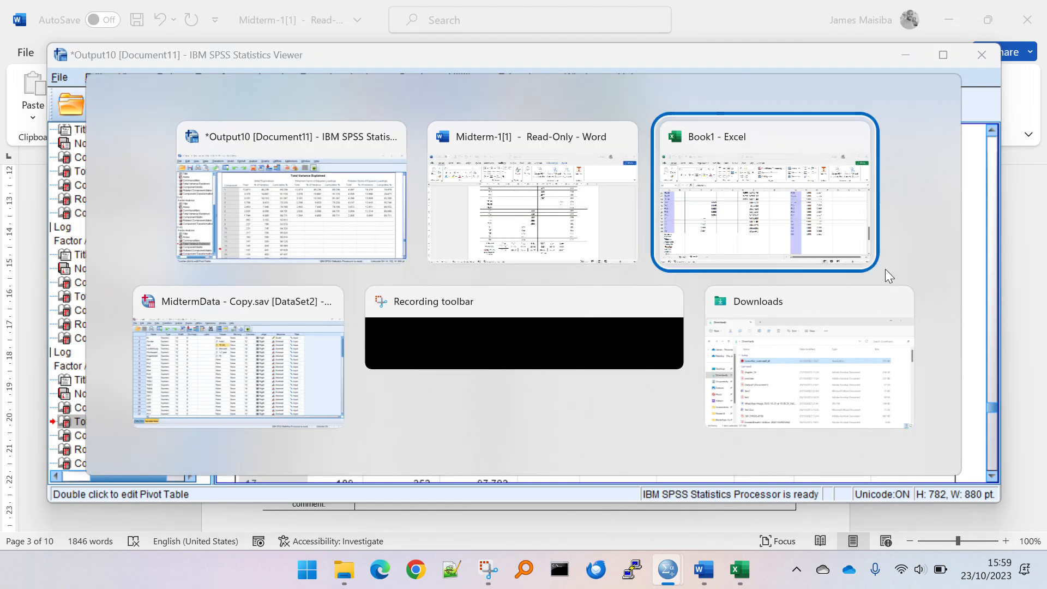
pyautogui.scroll(-4, 580, 427)
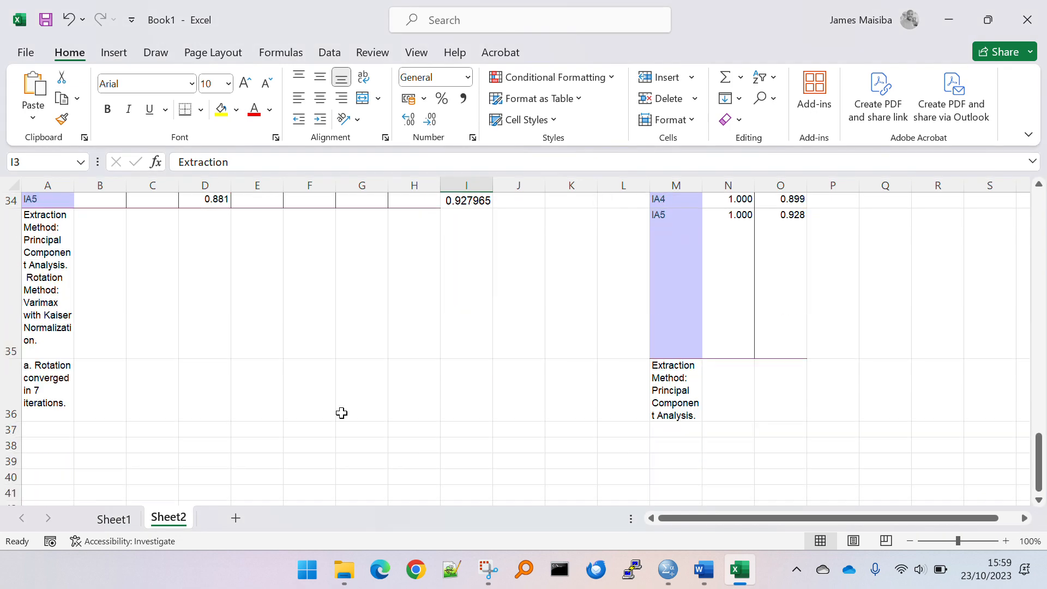
pyautogui.scroll(-2, 341, 413)
pyautogui.click(33, 281)
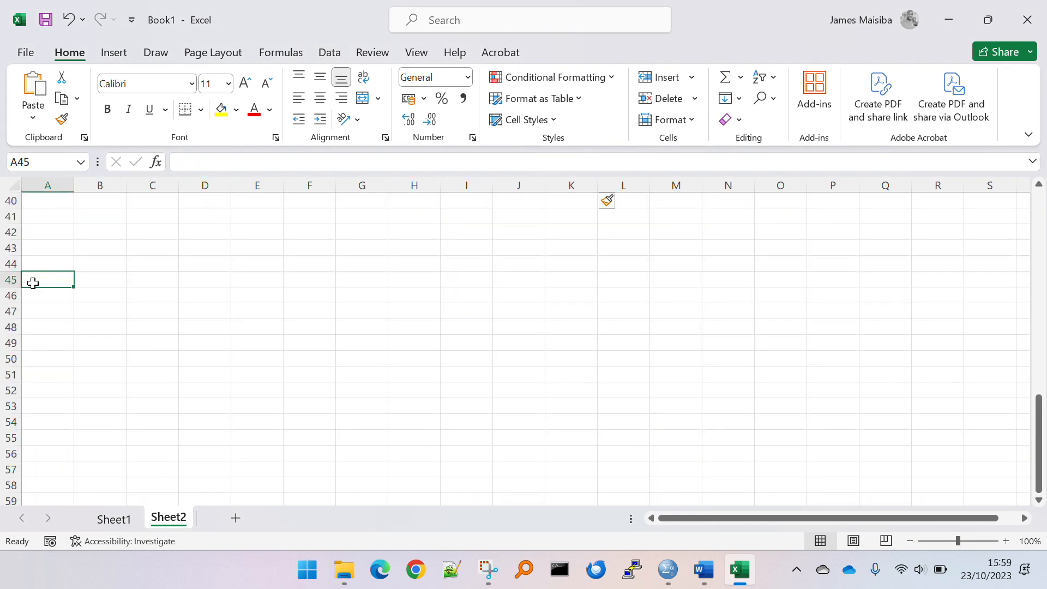
pyautogui.hotkey('ctrl', 'v')
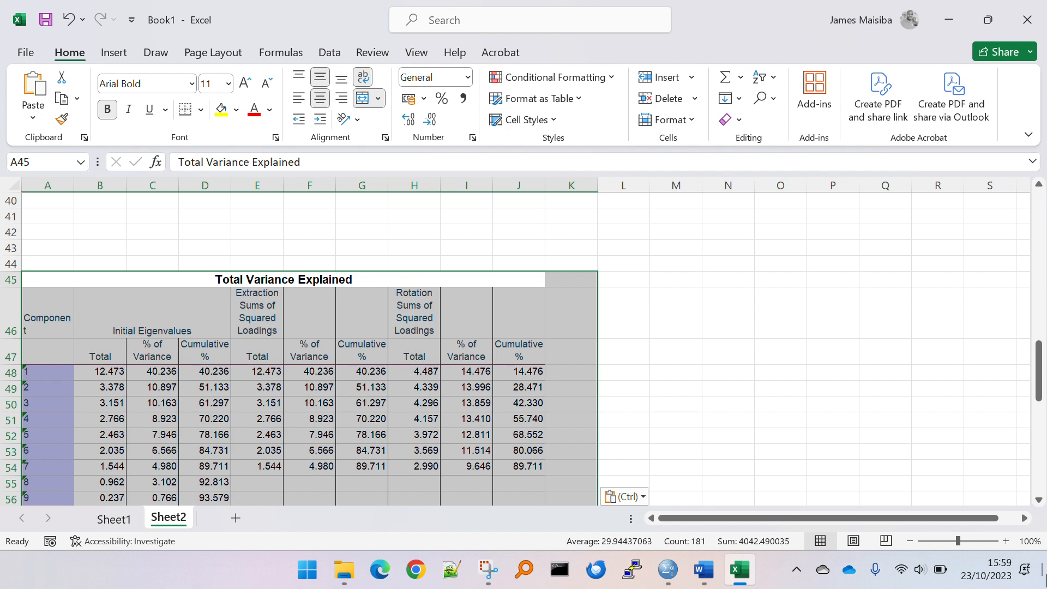
# Zoom Sheet2 out to 71% and review the Rotated Component Matrix, its Extraction column and the Total Variance Explained table below
pyautogui.click(945, 541)
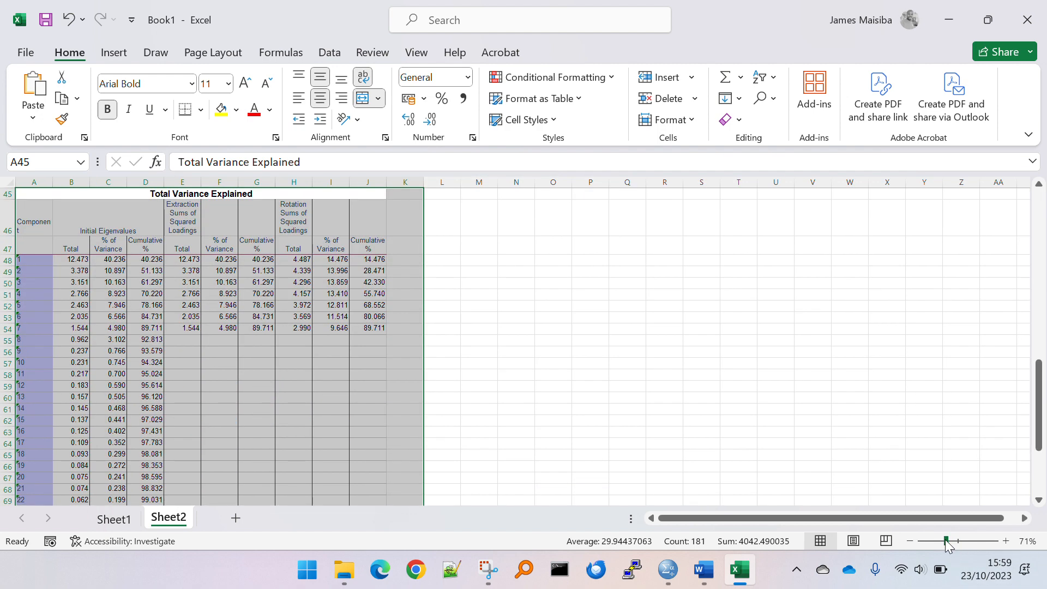
pyautogui.click(312, 338)
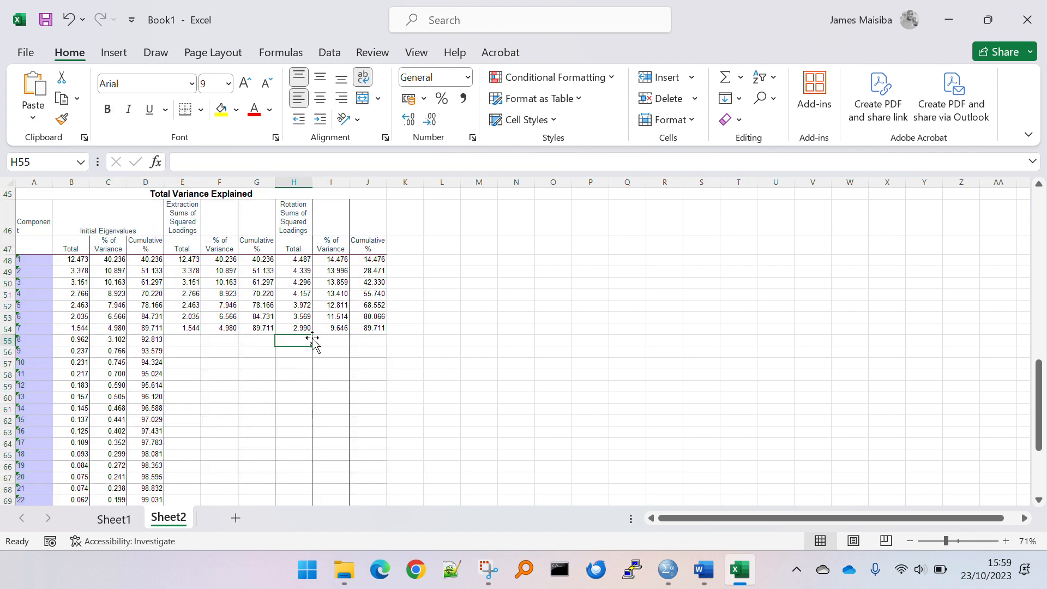
pyautogui.scroll(5, 311, 343)
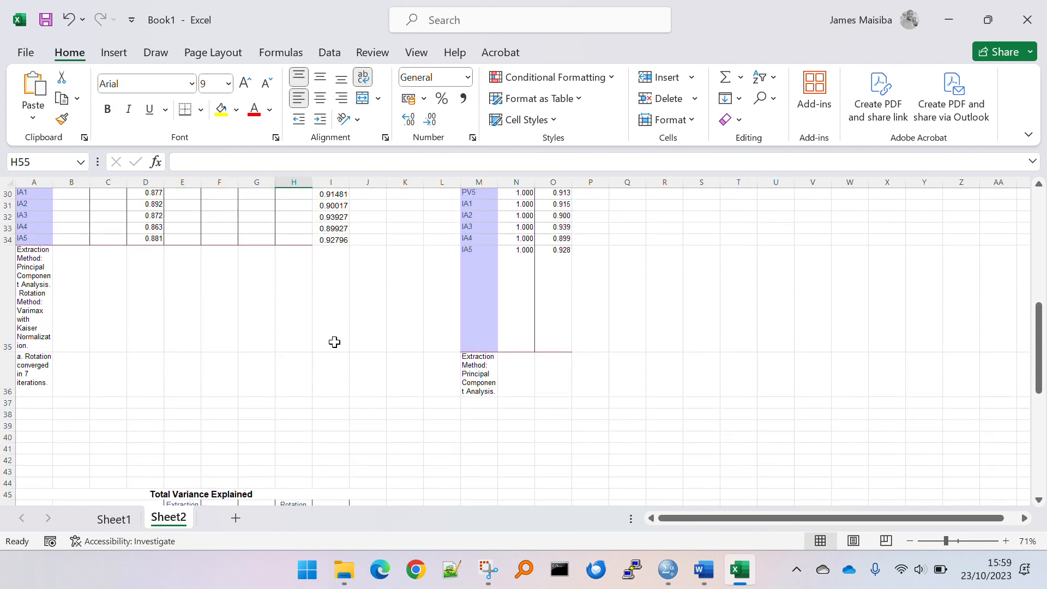
pyautogui.scroll(4, 472, 306)
pyautogui.scroll(-1, 480, 326)
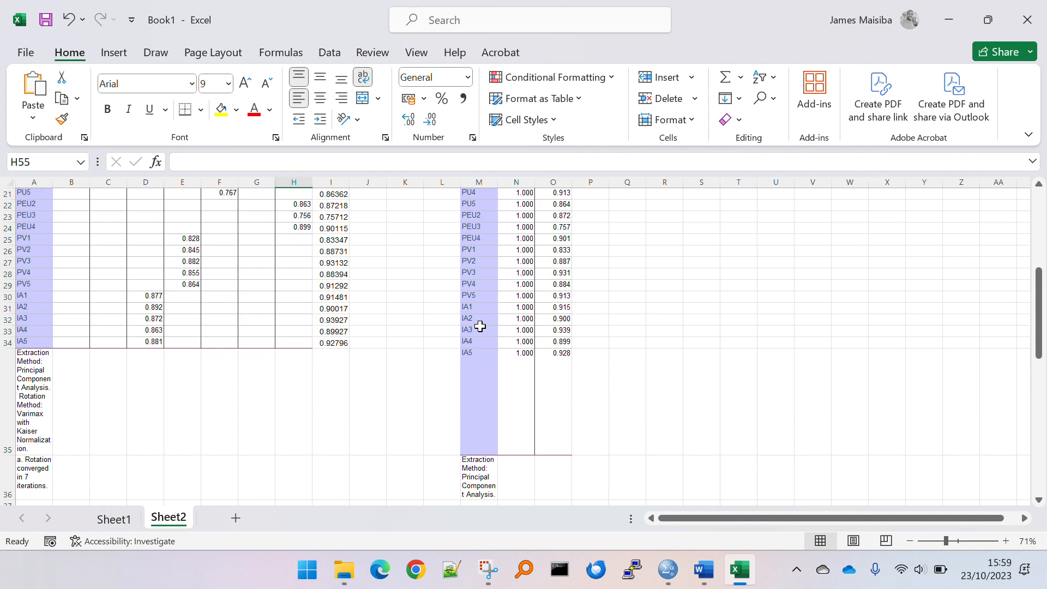
pyautogui.scroll(6, 480, 326)
pyautogui.scroll(-4, 479, 321)
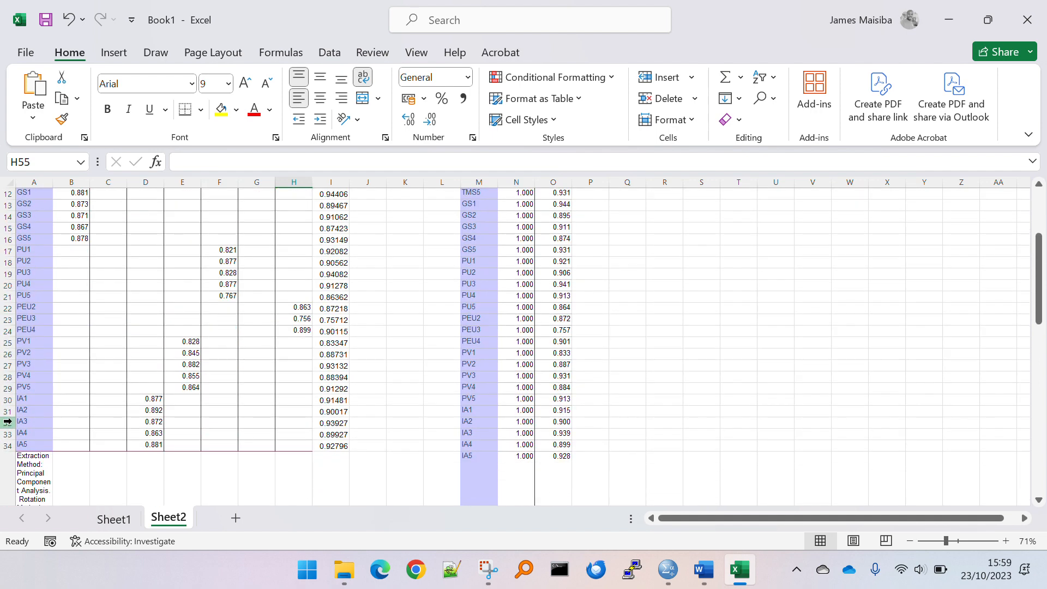
pyautogui.scroll(-3, 34, 403)
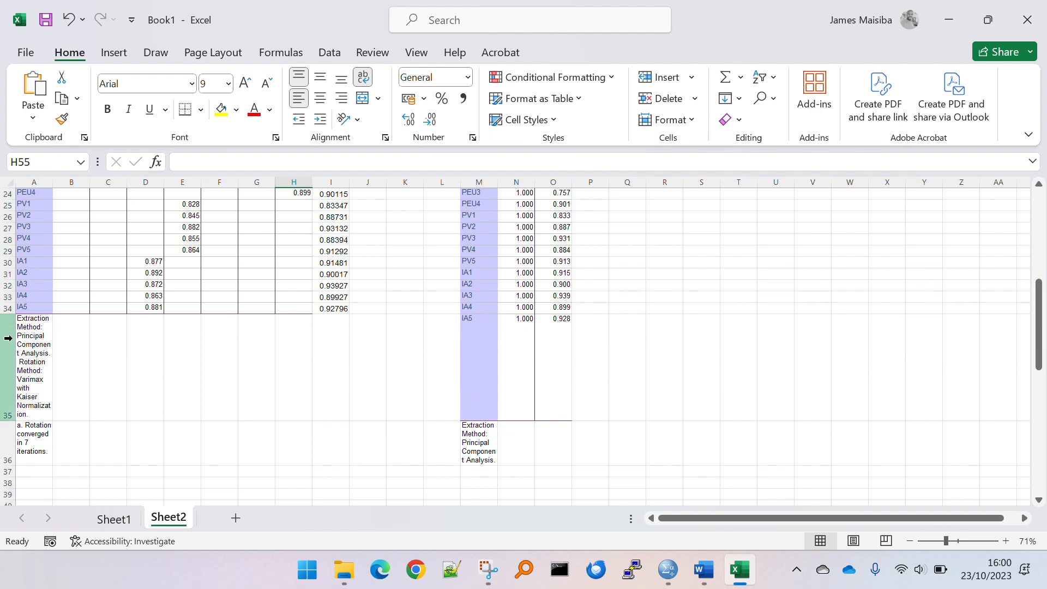
pyautogui.click(12, 337)
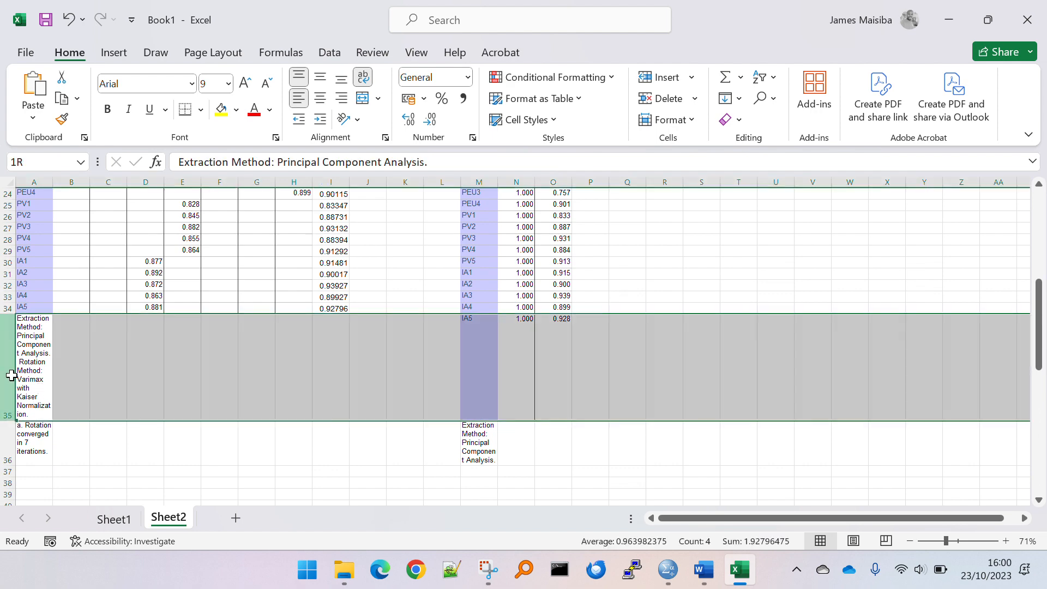
pyautogui.click(175, 414)
pyautogui.scroll(-4, 176, 415)
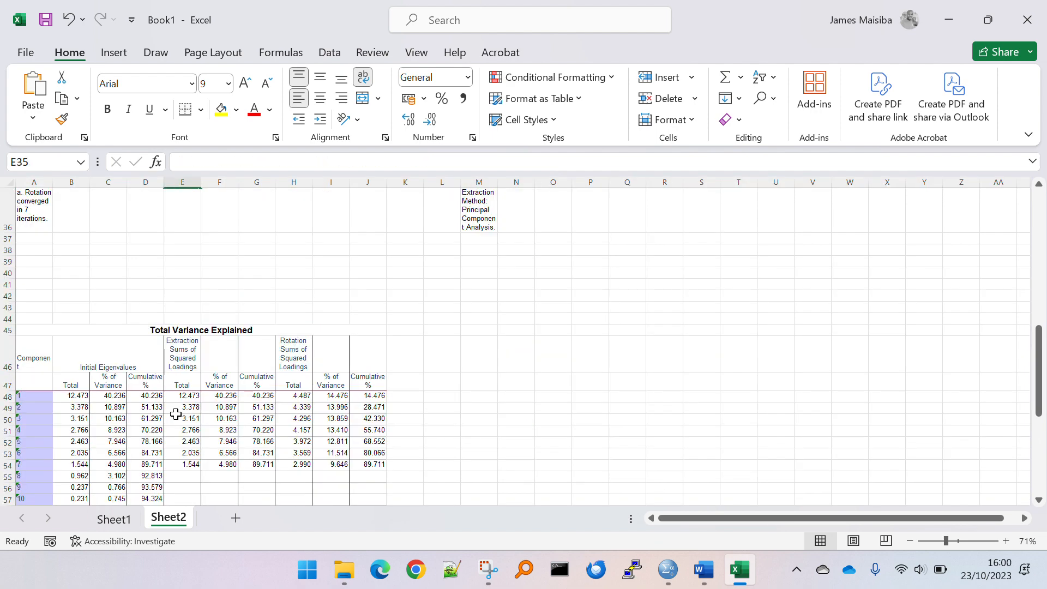
pyautogui.scroll(-1, 176, 414)
# Examine the Rotation Sums of Squared Loadings block in H47:J54, covering Total, % of Variance and Cumulative %
pyautogui.click(322, 314)
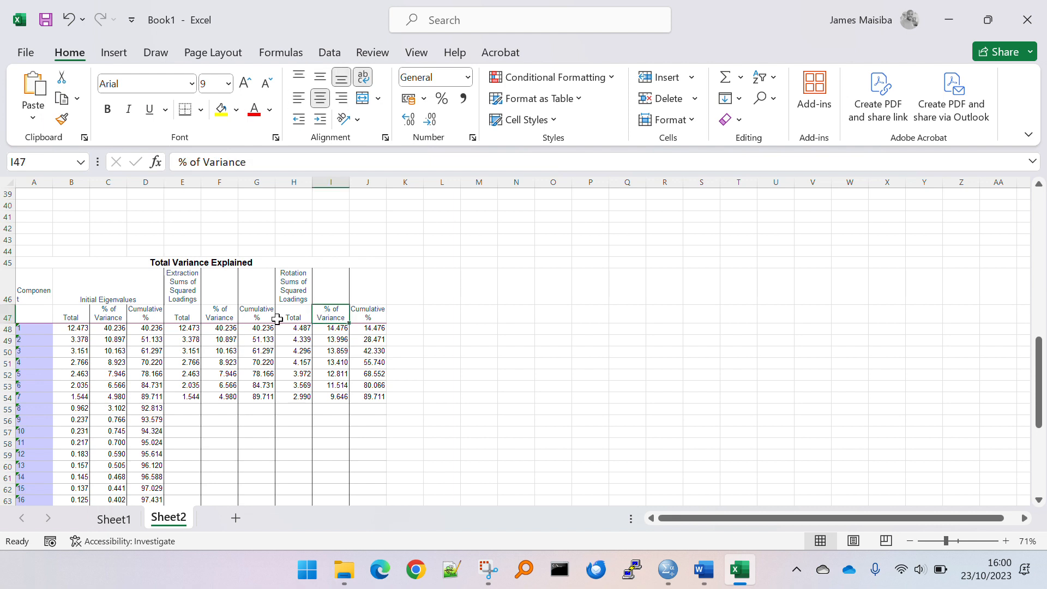
pyautogui.moveTo(289, 319); pyautogui.dragTo(379, 396)
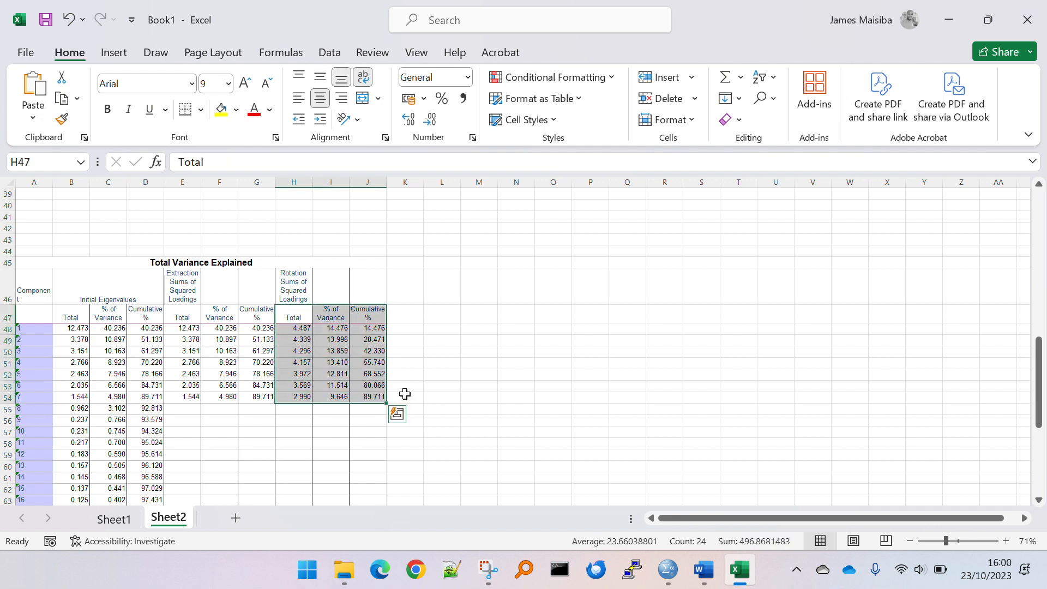
pyautogui.click(293, 319)
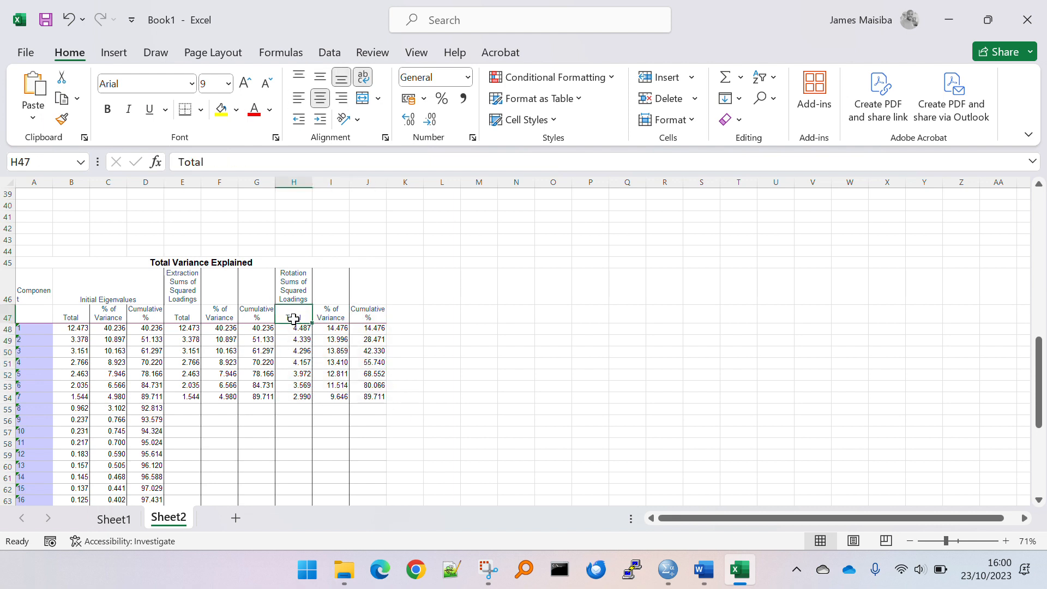
# Switch back to the Word document to compare the Eigen-Value, Variance (%) and Cumul. Vari.(%) rows with the rotation sums
pyautogui.hotkey('alt', 'Tab')
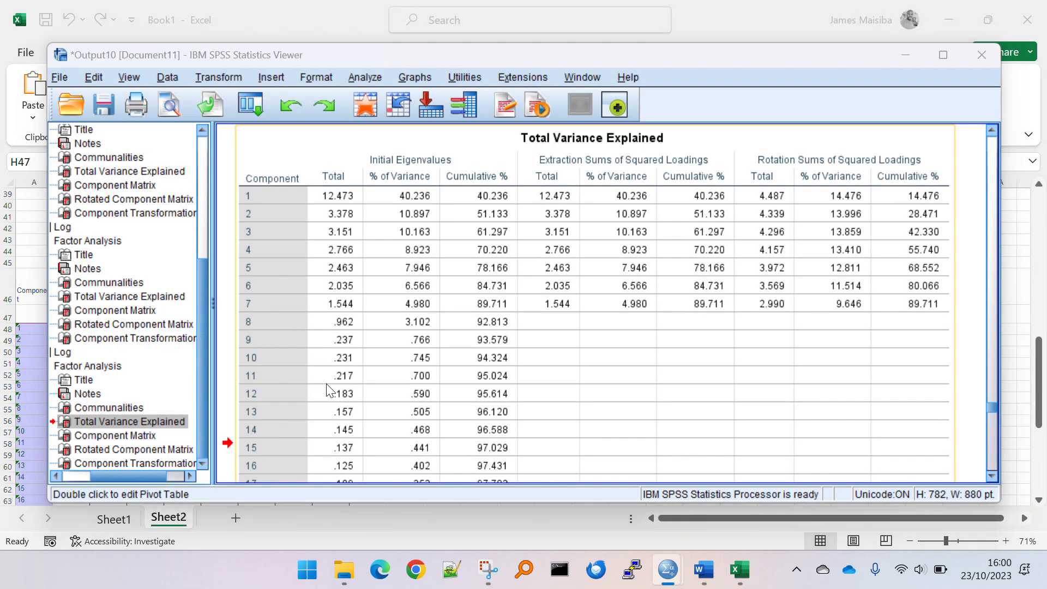
pyautogui.hotkey('alt', 'Tab')
pyautogui.hotkey('alt', 'Tab')
pyautogui.hotkey('alt', 'Tab')
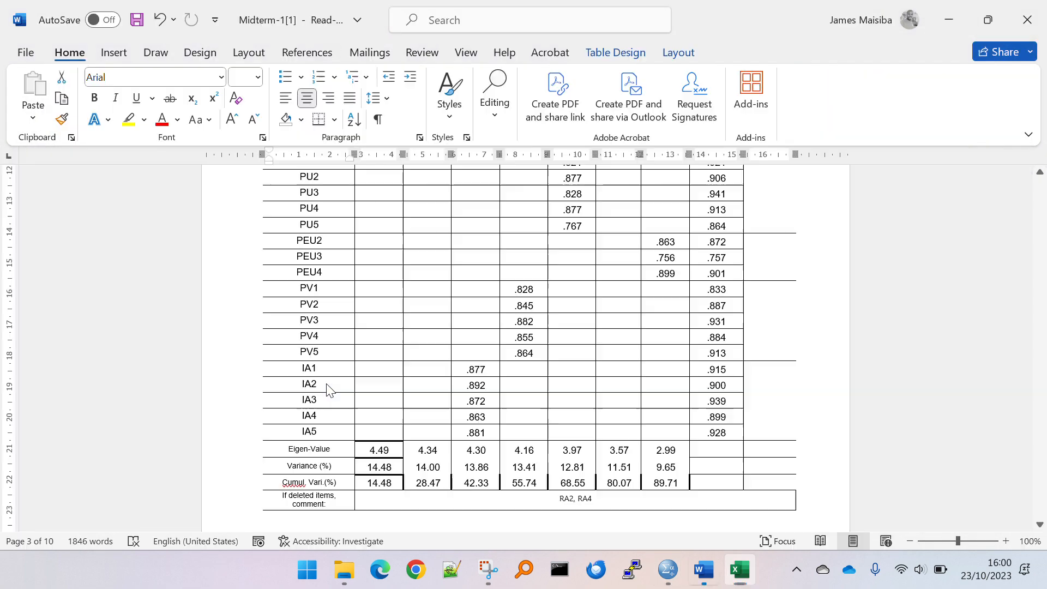
# Match the Variance (%) and Cumul. Vari.(%) rows in Word with the % of Variance and Cumulative % columns in Excel
pyautogui.click(333, 449)
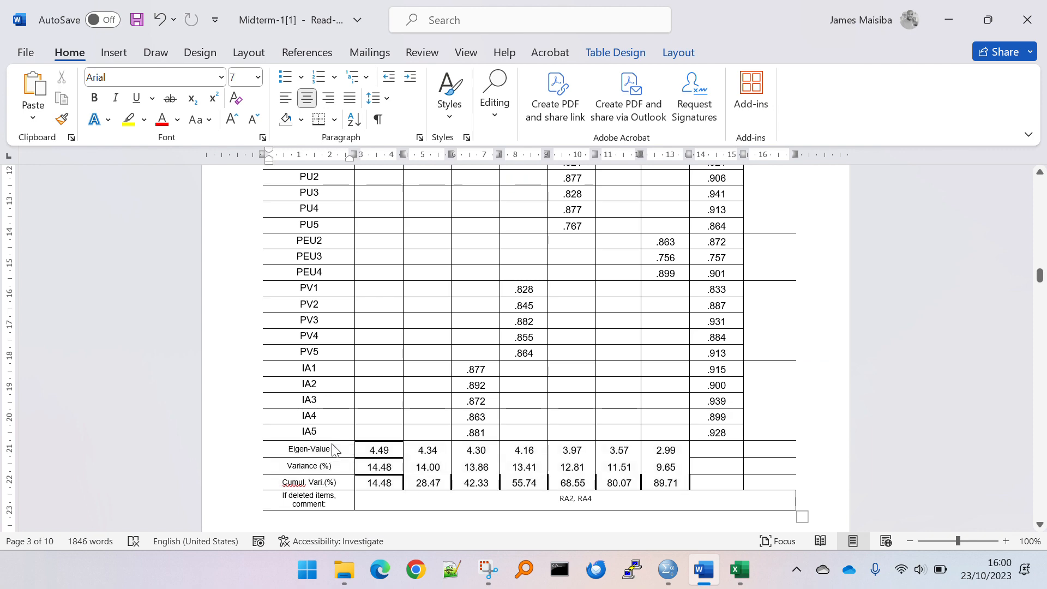
pyautogui.click(334, 469)
pyautogui.hotkey('alt', 'Tab')
pyautogui.click(336, 315)
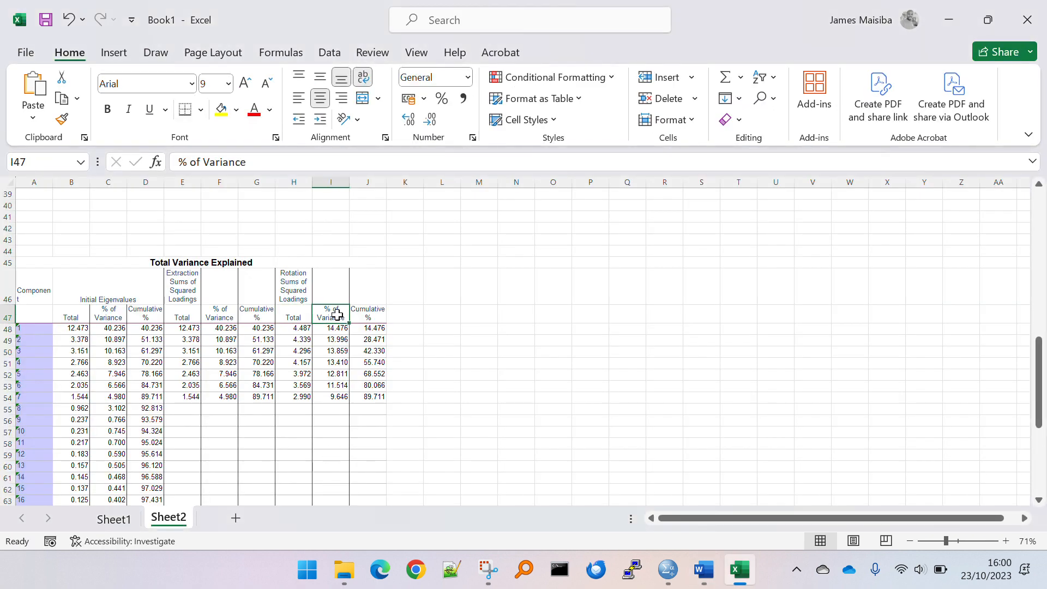
pyautogui.hotkey('alt', 'Tab')
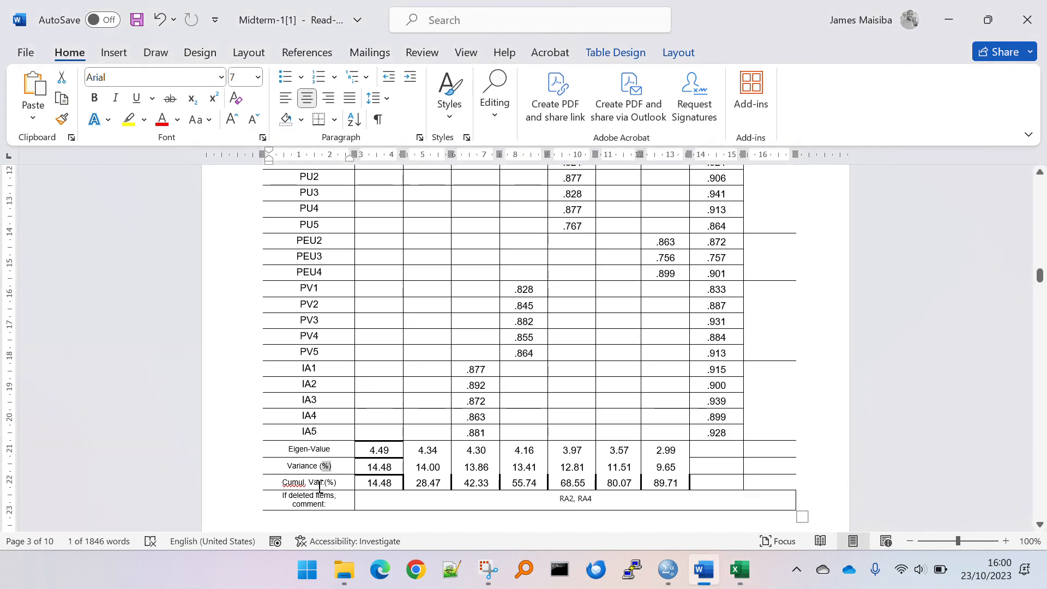
pyautogui.hotkey('alt', 'Tab')
pyautogui.click(373, 313)
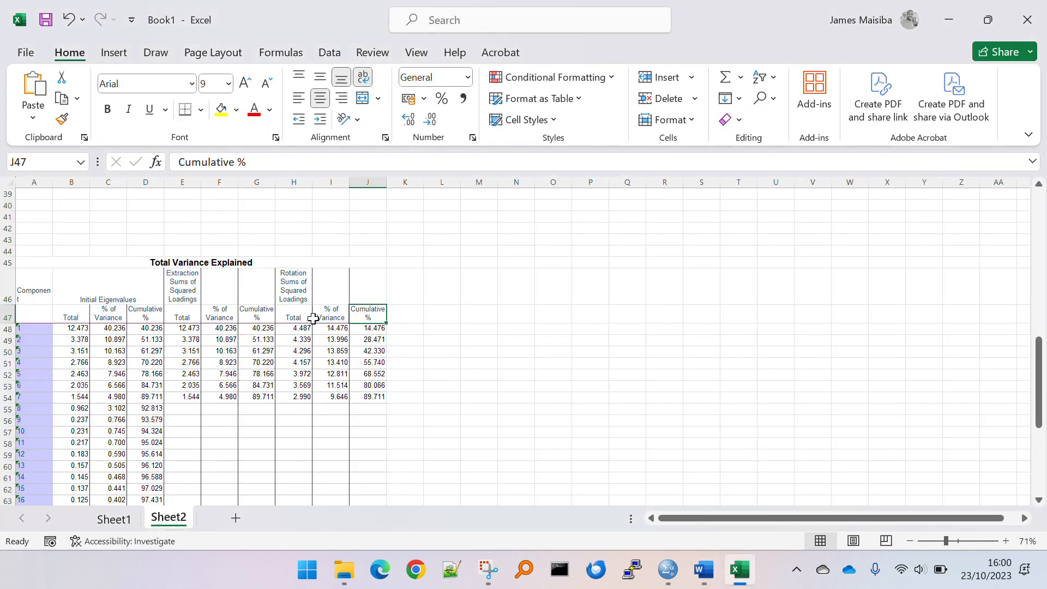
# Copy H47:J54 and paste it transposed at A35, directly below the IA5 row of the Rotated Component Matrix
pyautogui.moveTo(295, 311); pyautogui.dragTo(362, 397)
pyautogui.hotkey('ctrl', 'c')
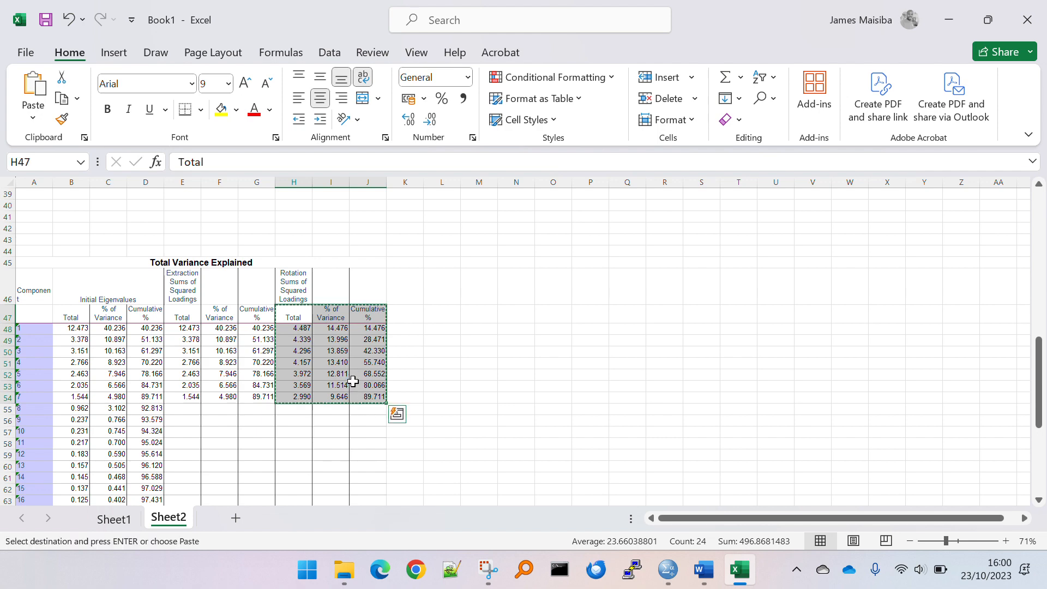
pyautogui.scroll(3, 318, 370)
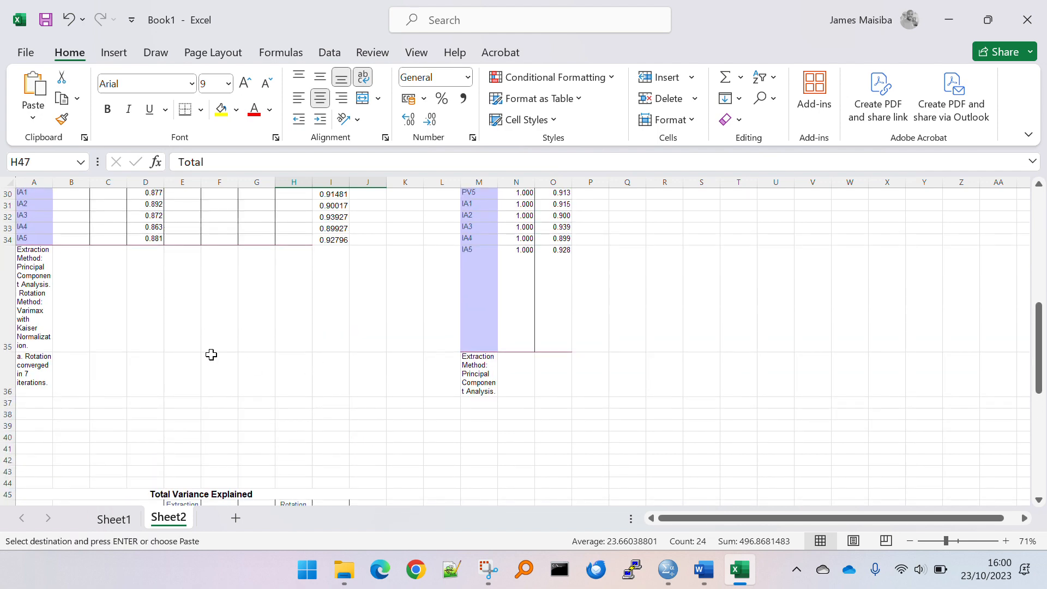
pyautogui.click(39, 296)
pyautogui.rightClick(39, 299)
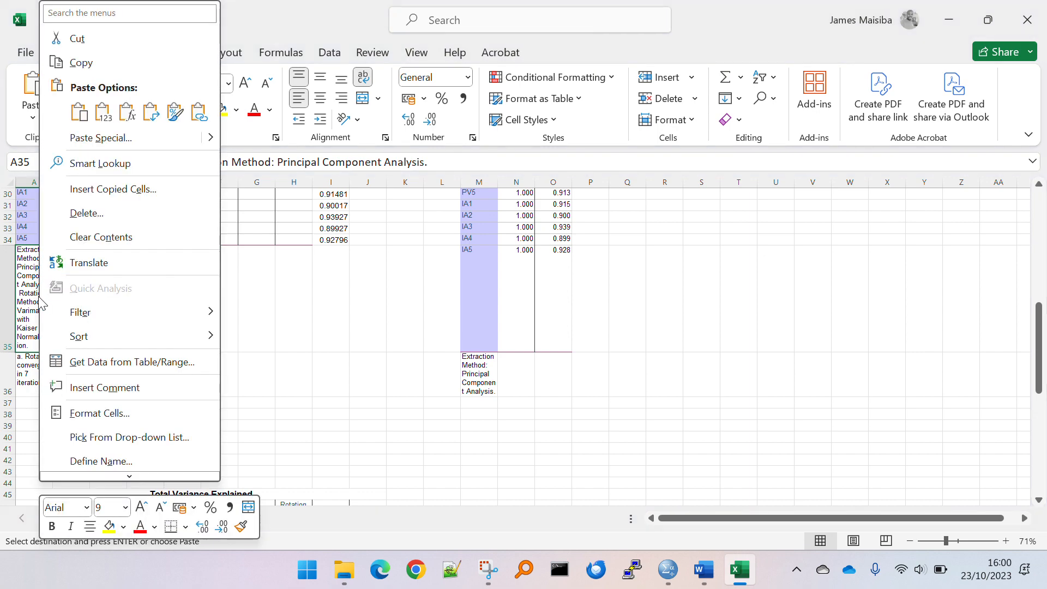
pyautogui.click(152, 113)
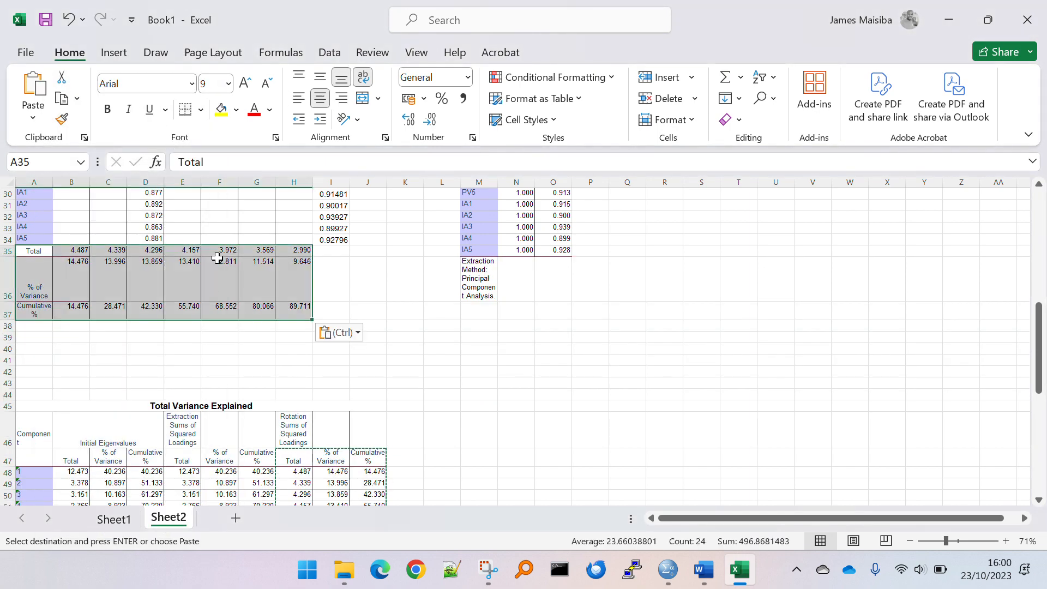
pyautogui.click(220, 288)
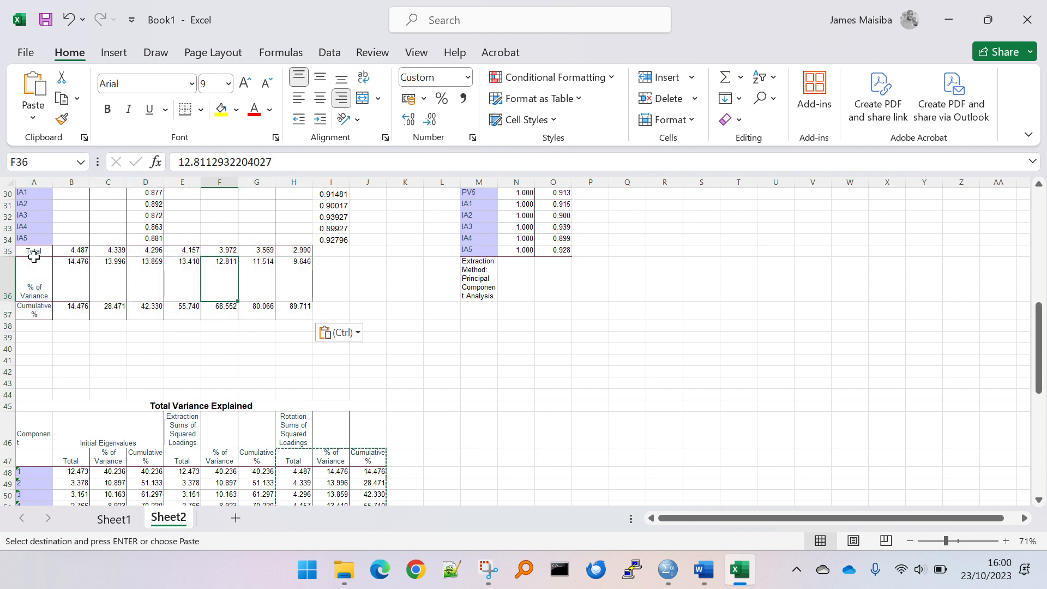
pyautogui.moveTo(30, 252); pyautogui.dragTo(304, 297)
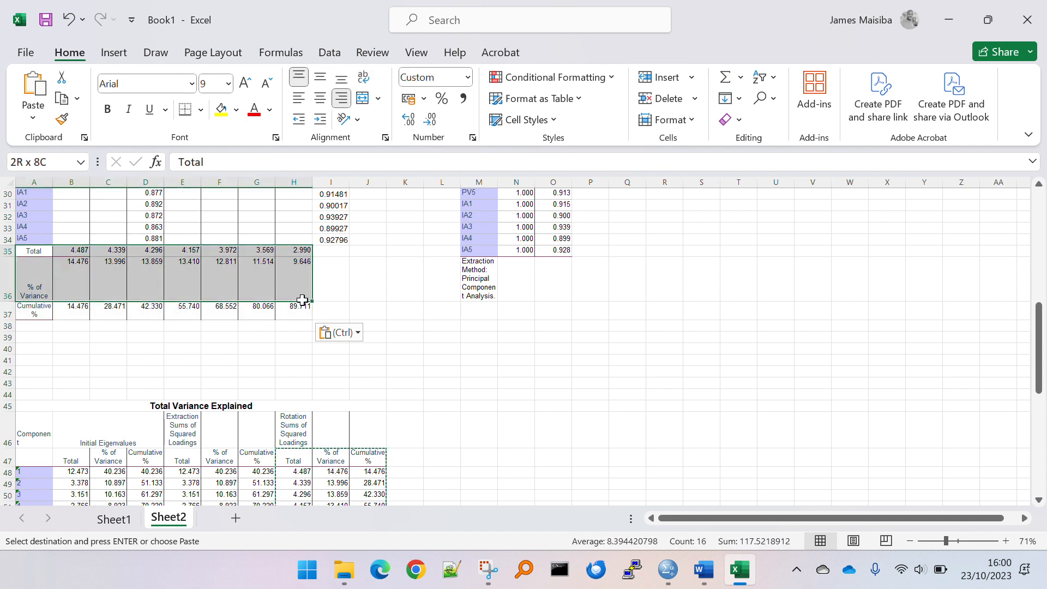
pyautogui.click(294, 309)
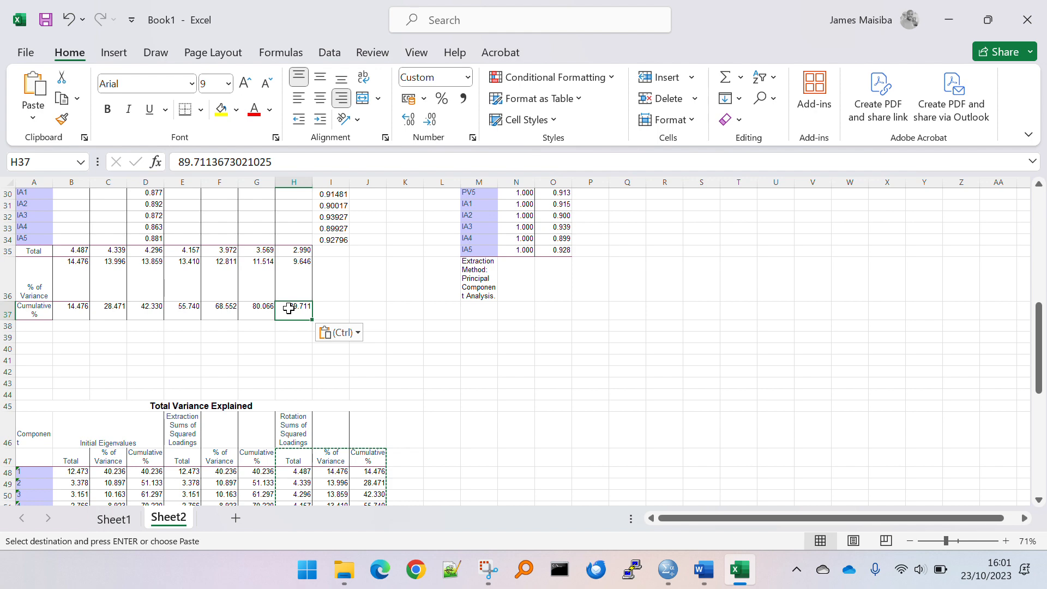
# Switch to Word and examine the Cronbach α column in the Figure 2 table, checking it against the Excel sheet
pyautogui.hotkey('alt', 'Tab')
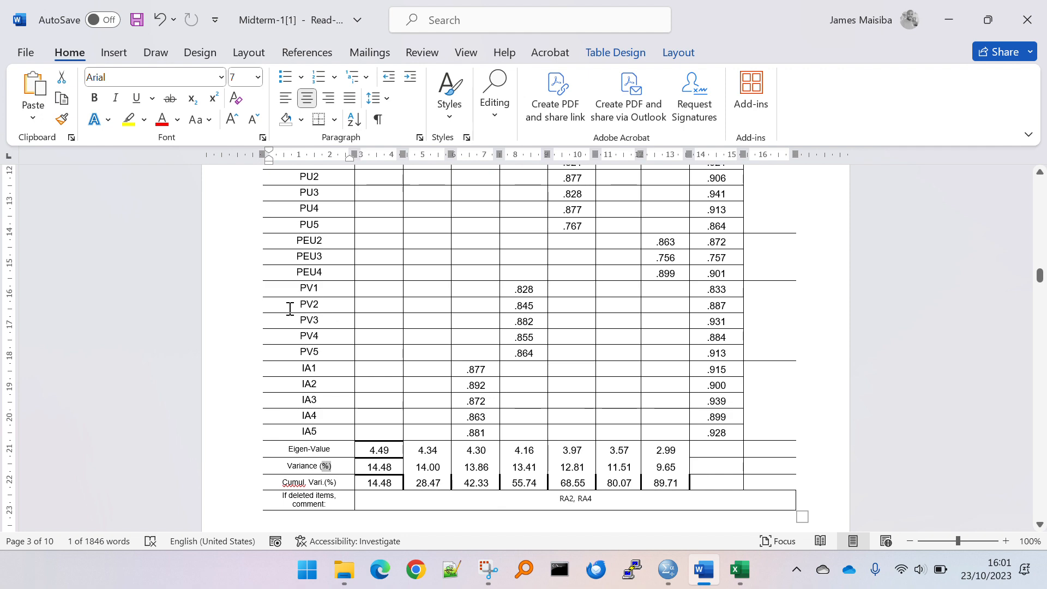
pyautogui.scroll(10, 482, 319)
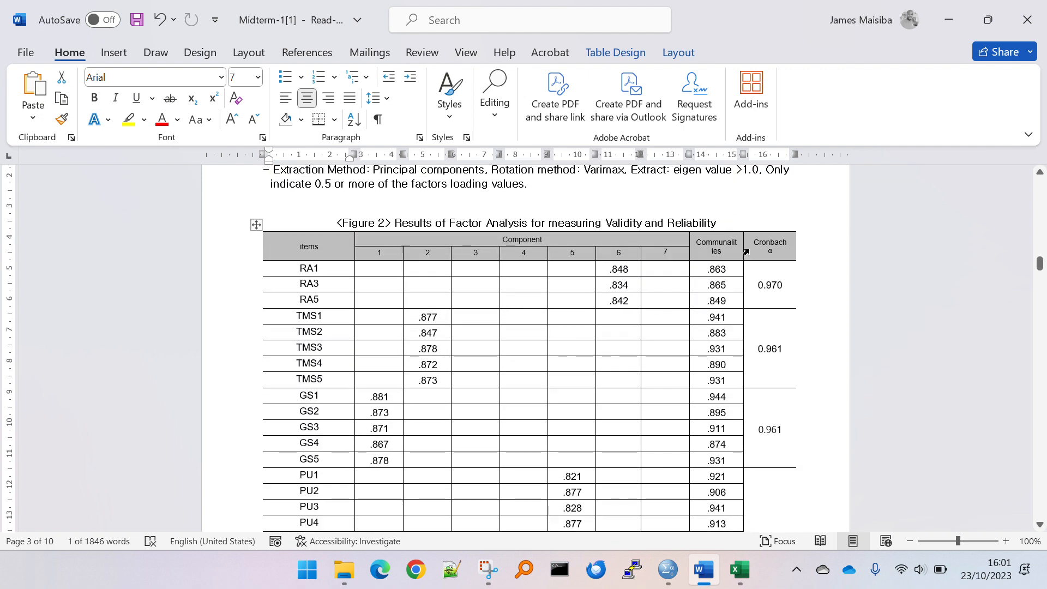
pyautogui.moveTo(756, 242); pyautogui.dragTo(779, 252)
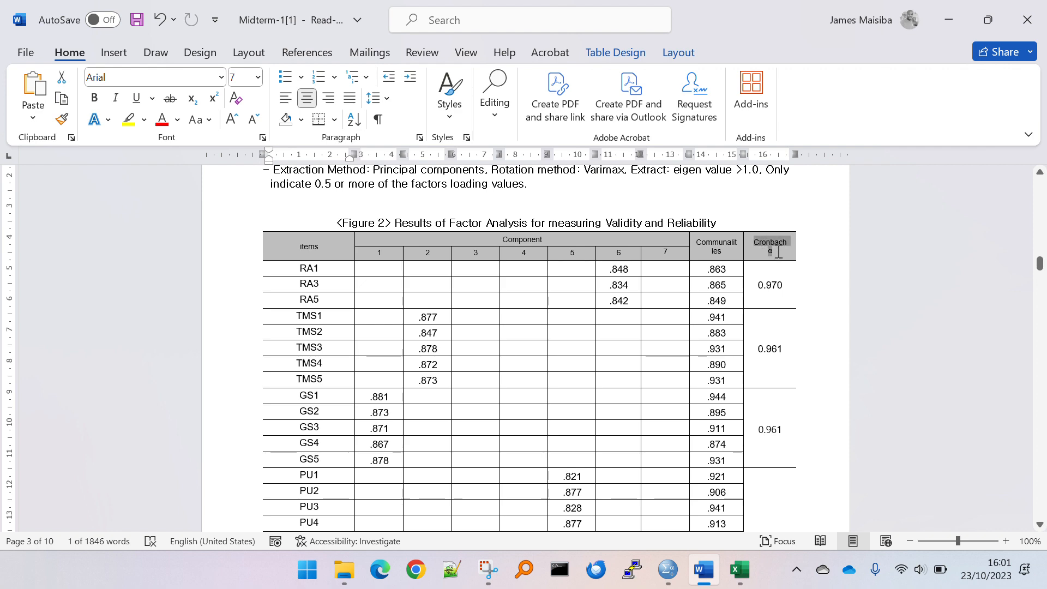
pyautogui.click(778, 252)
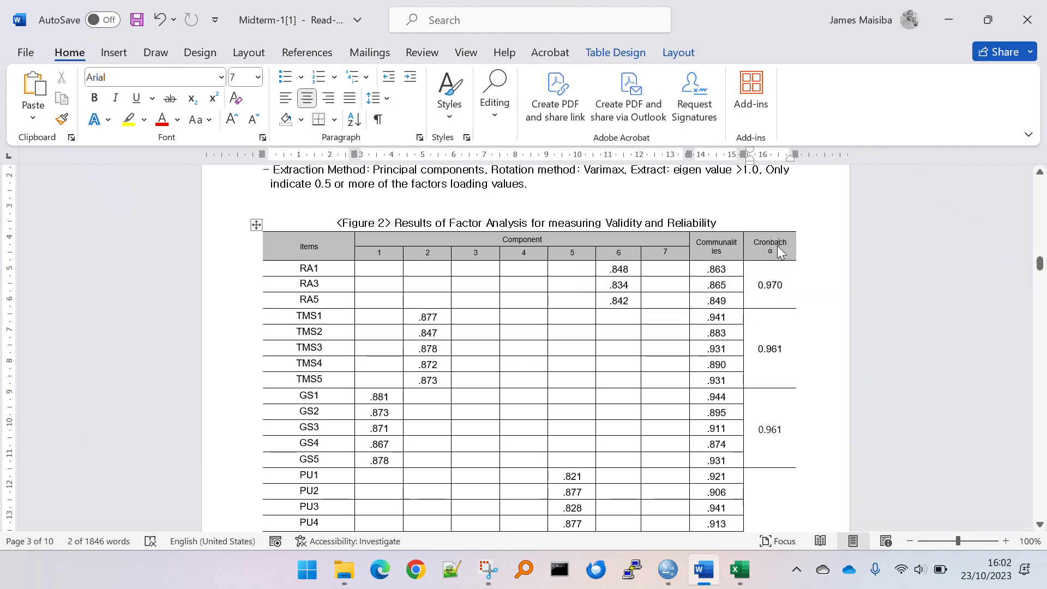
pyautogui.hotkey('alt', 'Tab')
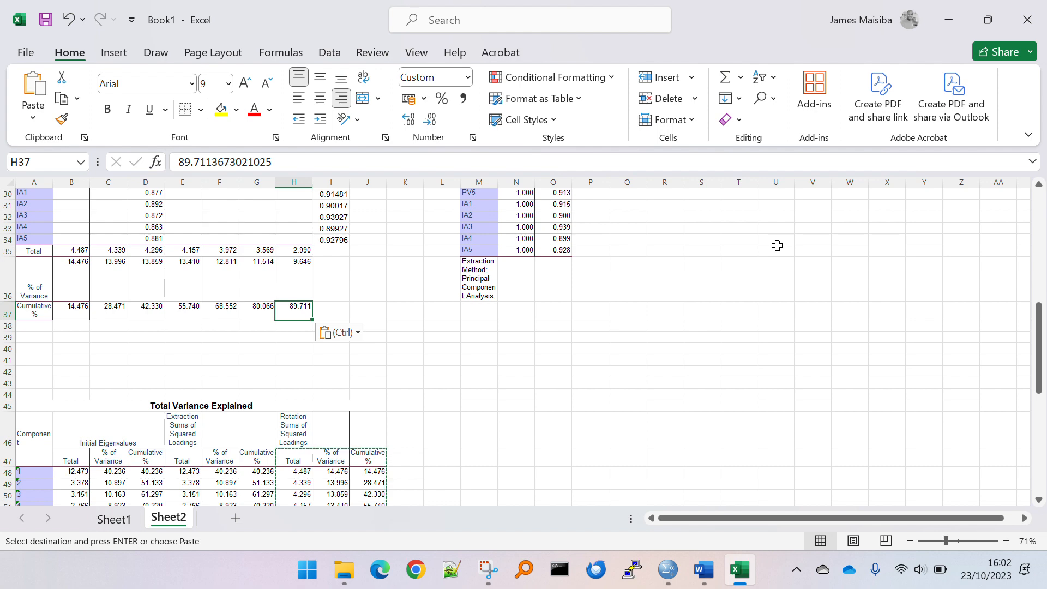
pyautogui.hotkey('alt', 'Tab')
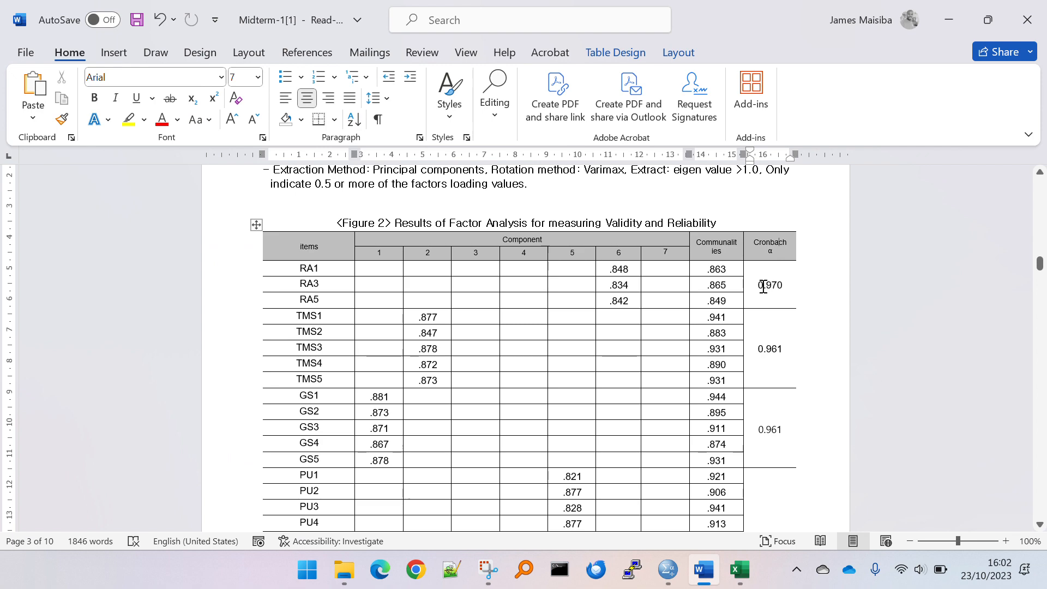
# Switch to Excel and review the items listed for each construct in the Rotated Component Matrix, from RA1 to IA5
pyautogui.hotkey('alt', 'Tab')
pyautogui.scroll(10, 168, 464)
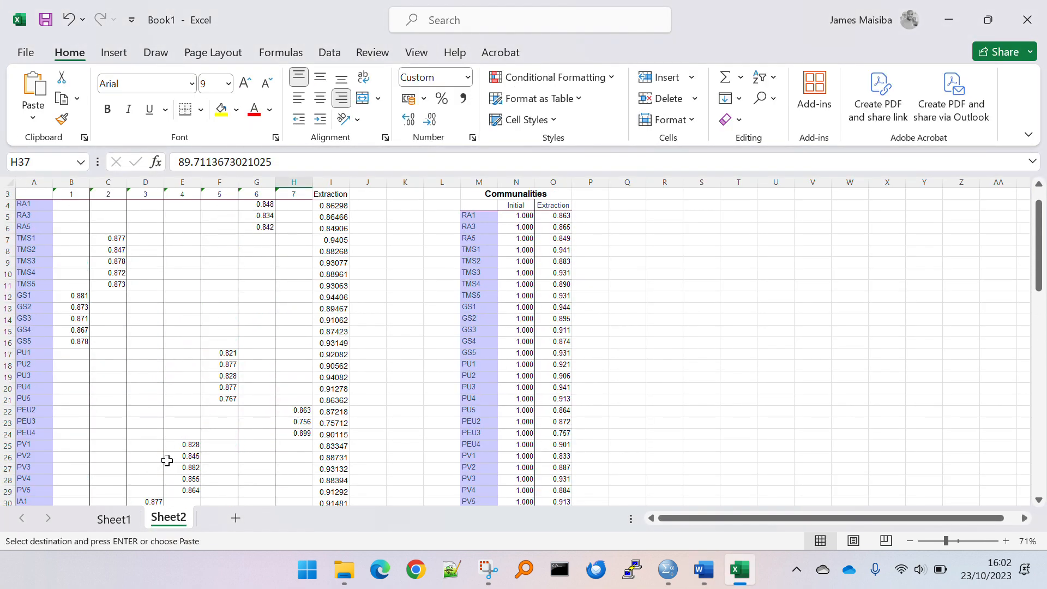
pyautogui.scroll(1, 167, 461)
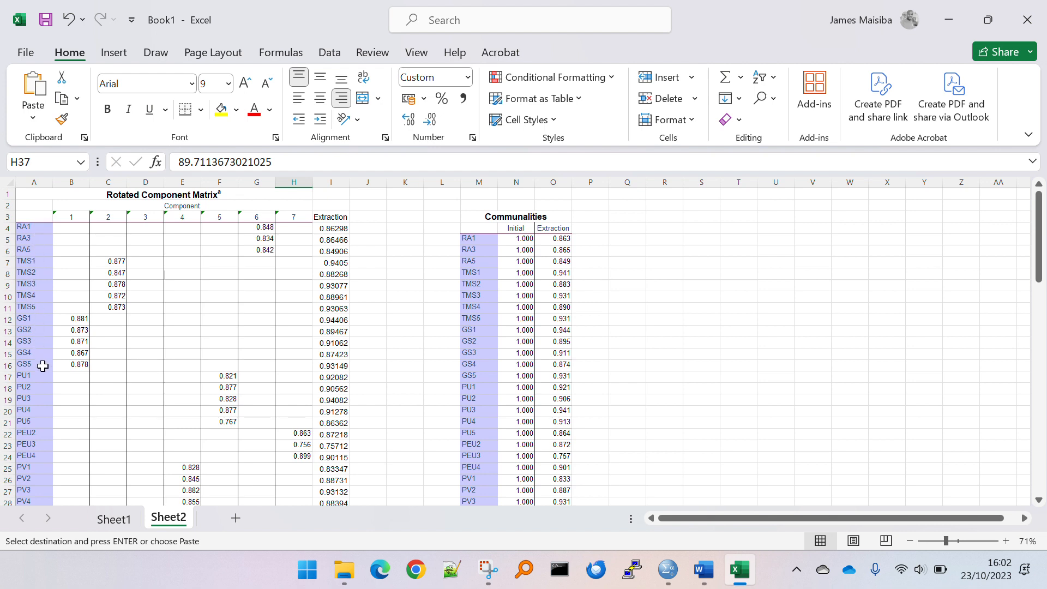
pyautogui.scroll(-1, 50, 434)
pyautogui.scroll(-2, 50, 437)
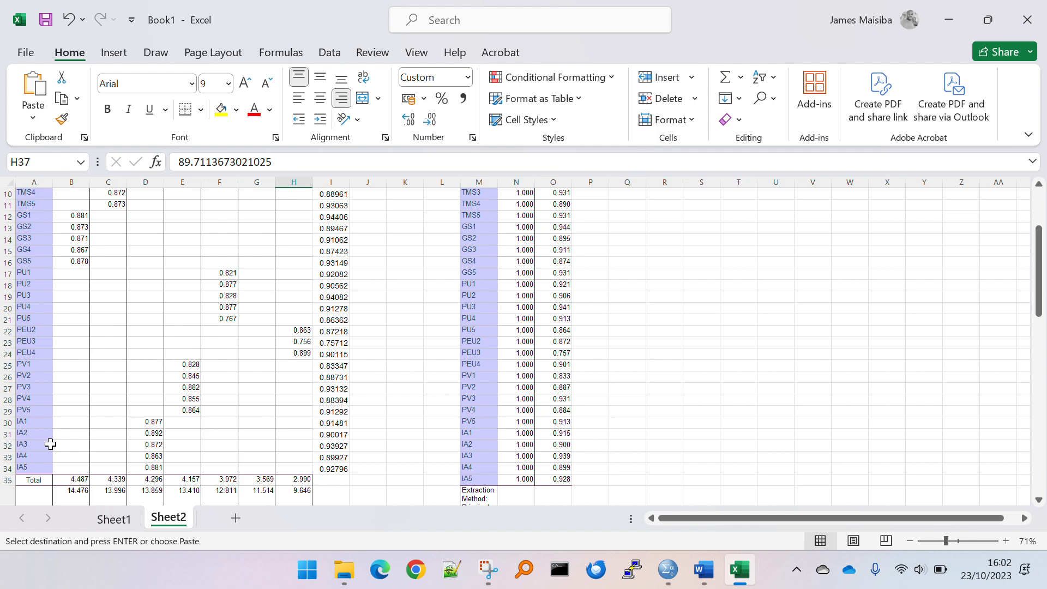
pyautogui.scroll(3, 50, 444)
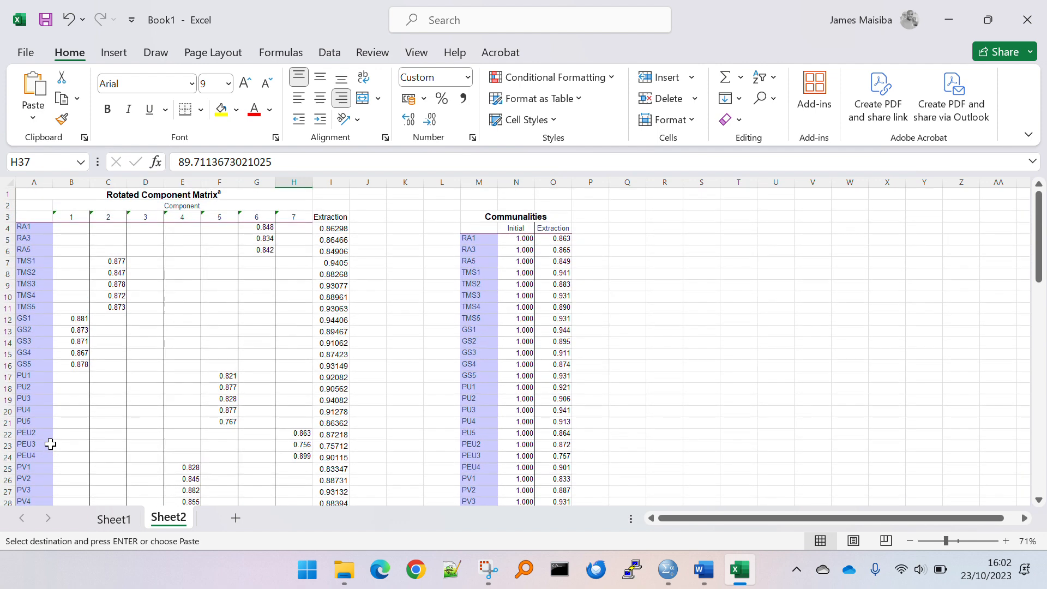
# Switch to the SPSS data editor showing MidtermData - Copy.sav
pyautogui.hotkey('alt', 'Tab')
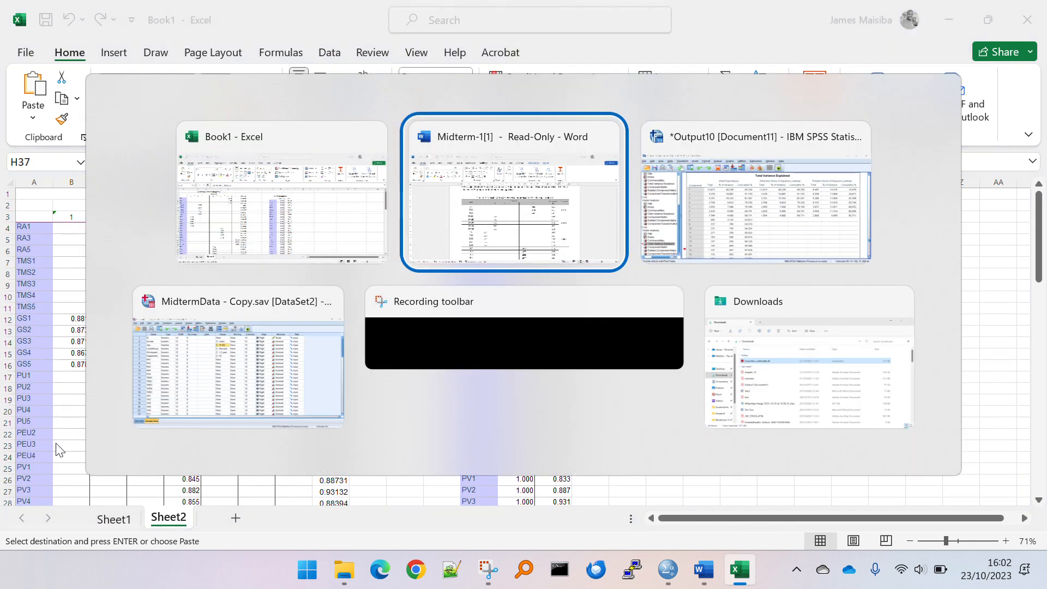
pyautogui.click(273, 357)
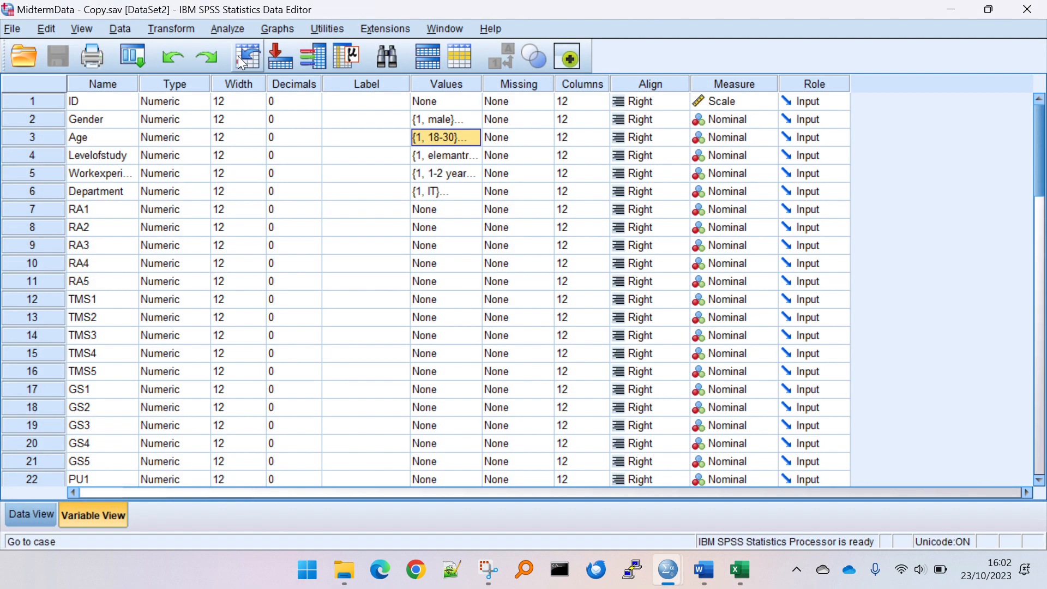
pyautogui.click(227, 28)
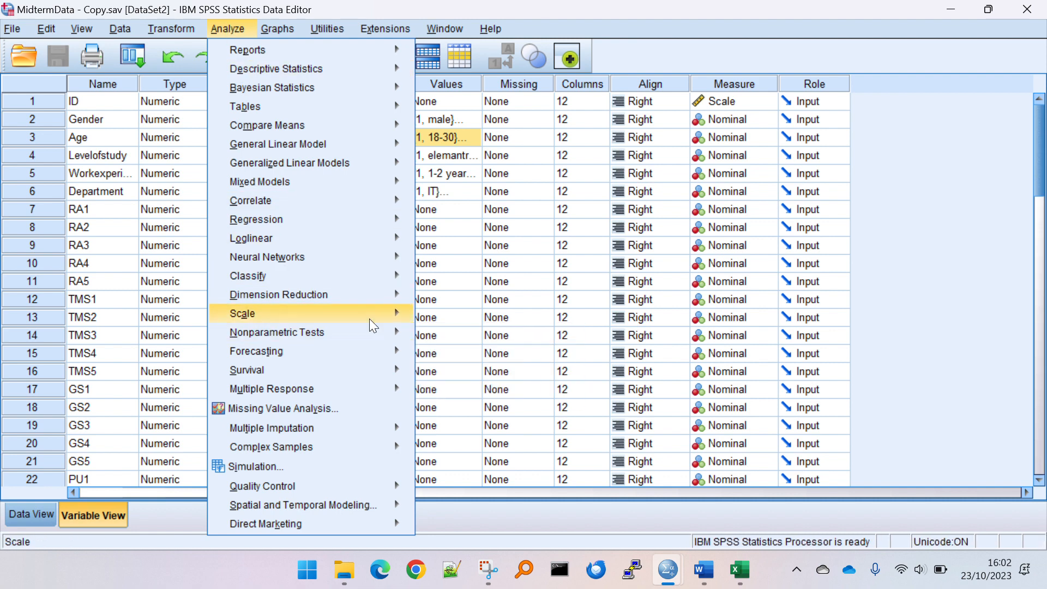
pyautogui.moveTo(370, 320)
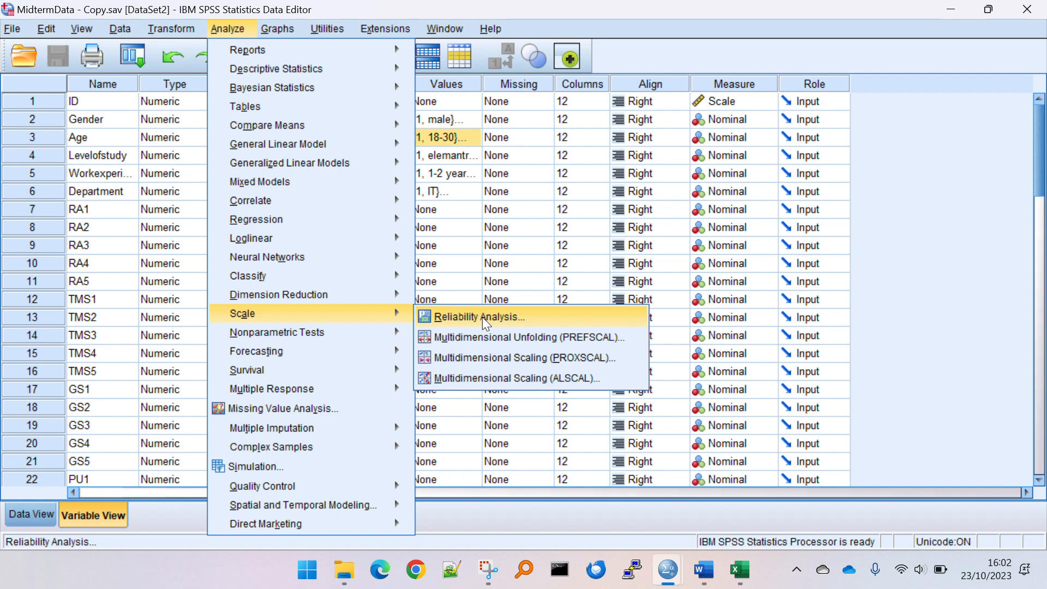
pyautogui.click(482, 316)
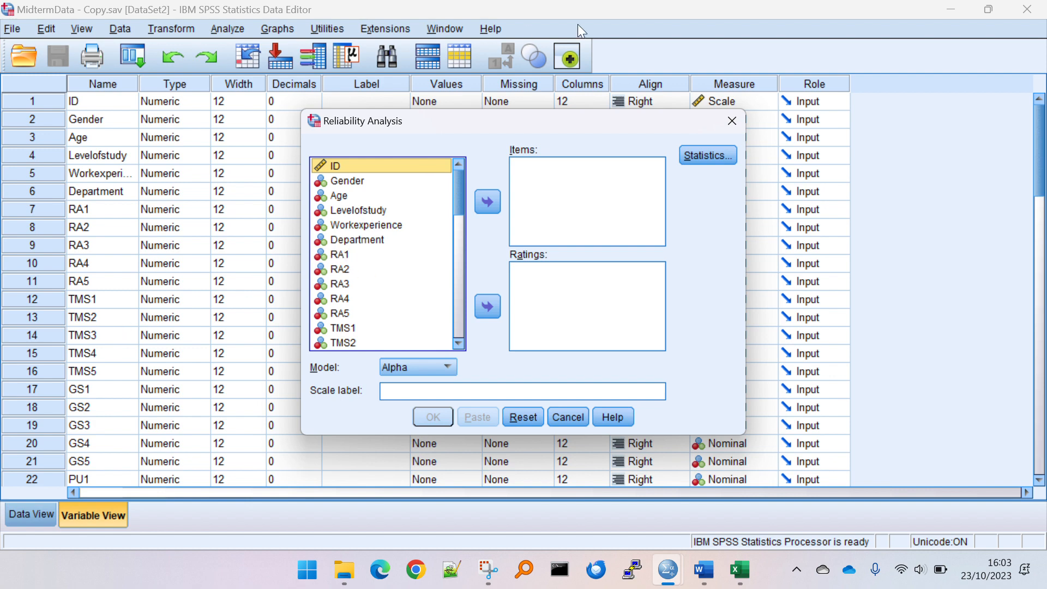
pyautogui.click(731, 121)
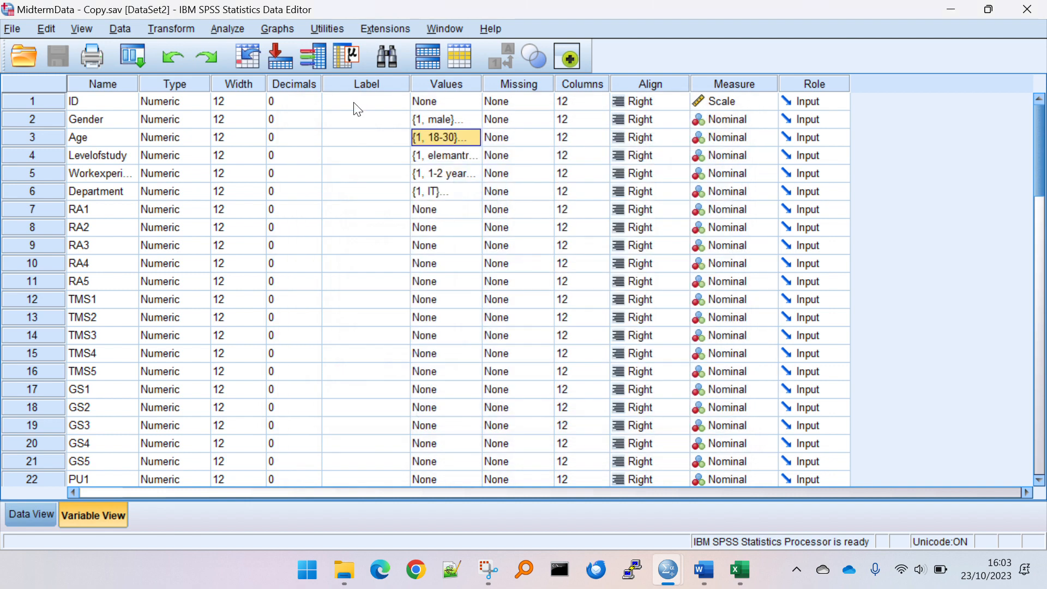
# Open the Reliability Analysis dialog and reposition it clear of the variable names in the data editor
pyautogui.click(235, 24)
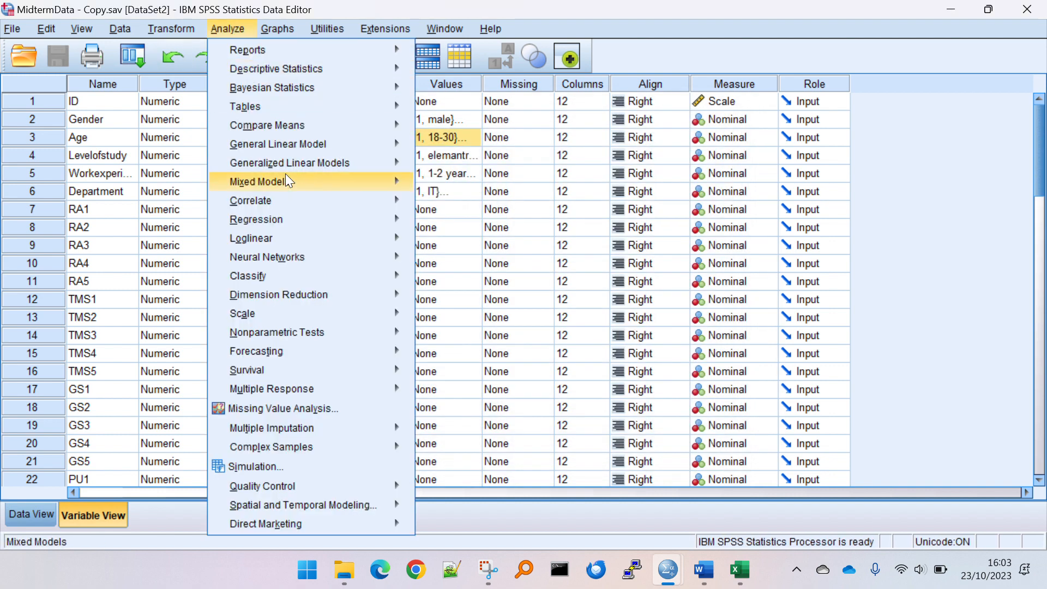
pyautogui.moveTo(345, 309)
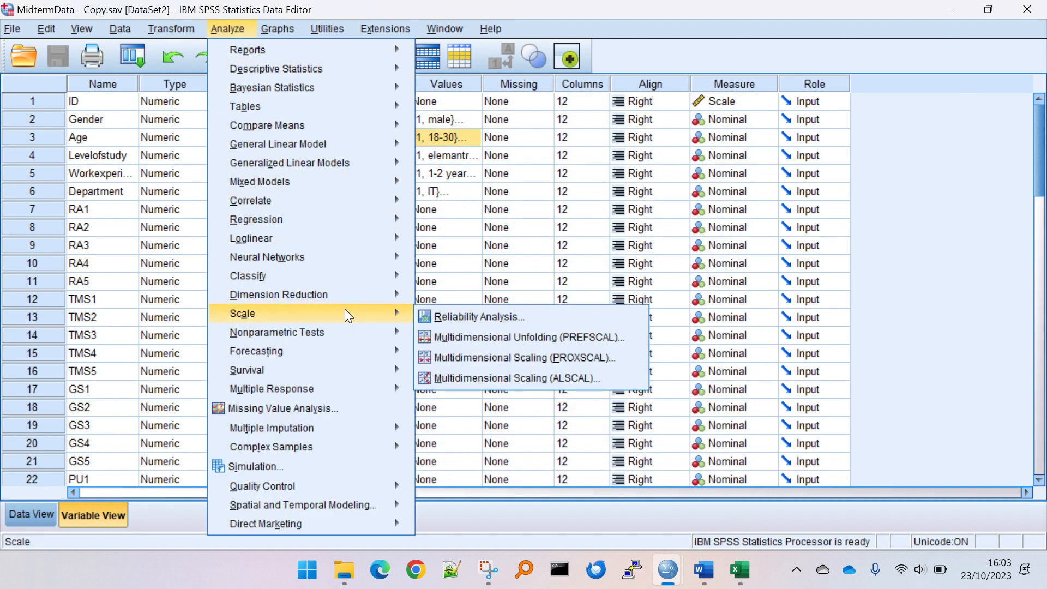
pyautogui.click(456, 316)
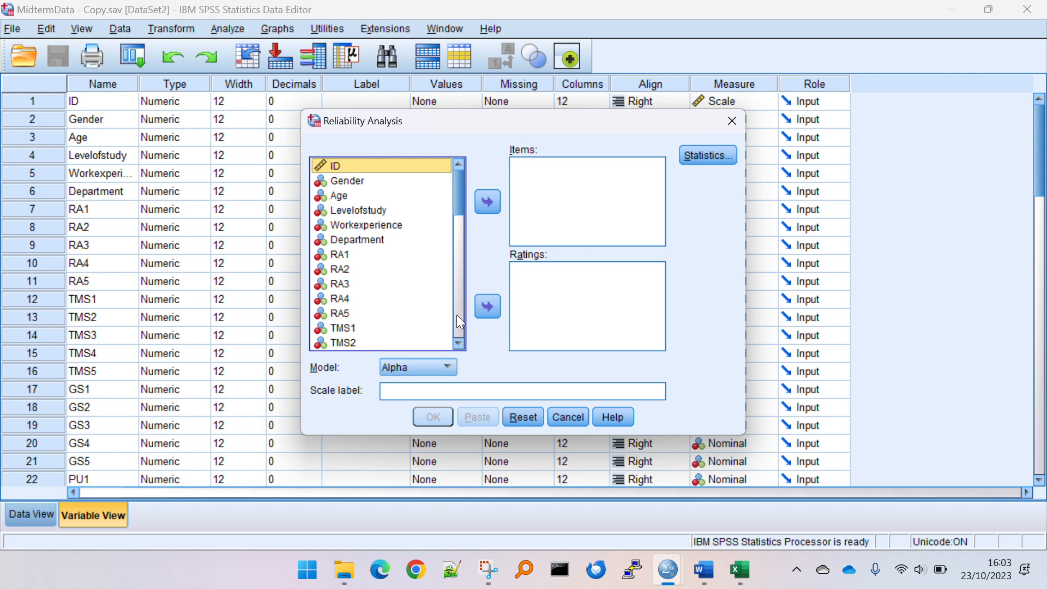
pyautogui.hotkey('alt', 'Tab')
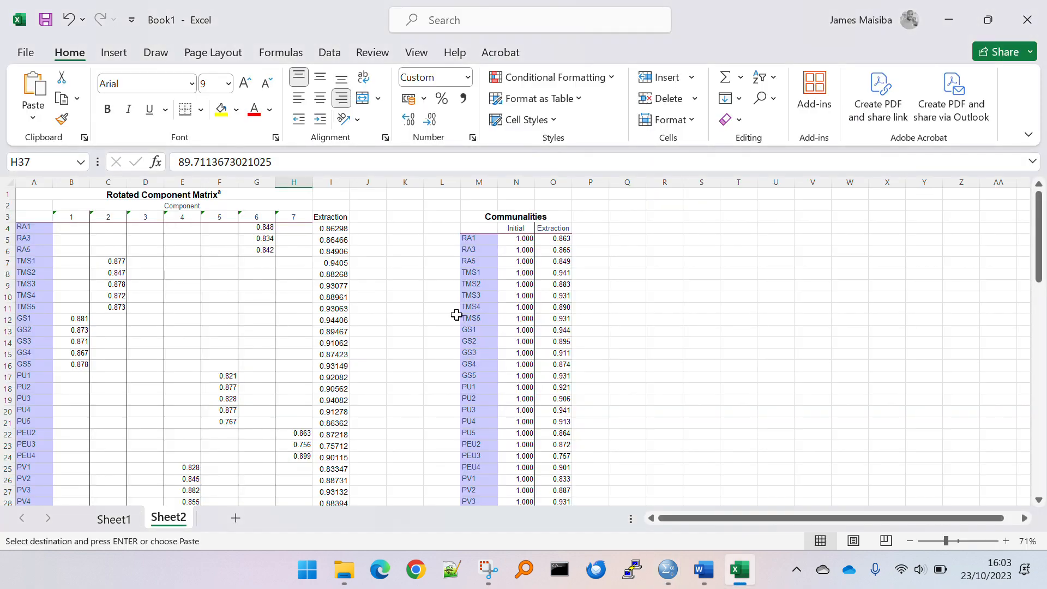
pyautogui.hotkey('alt', 'Tab')
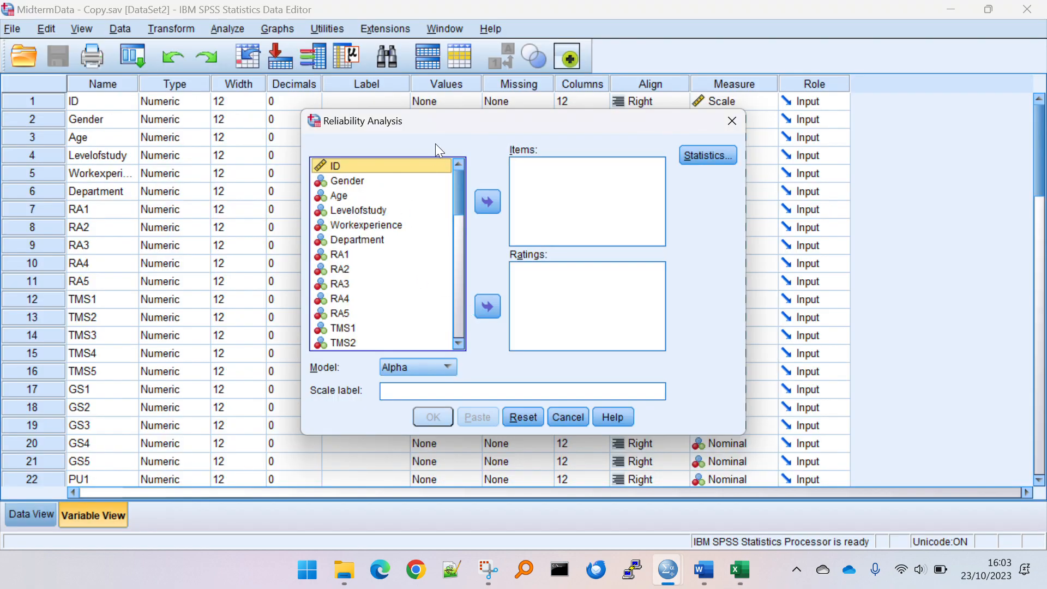
pyautogui.moveTo(436, 125); pyautogui.dragTo(509, 101)
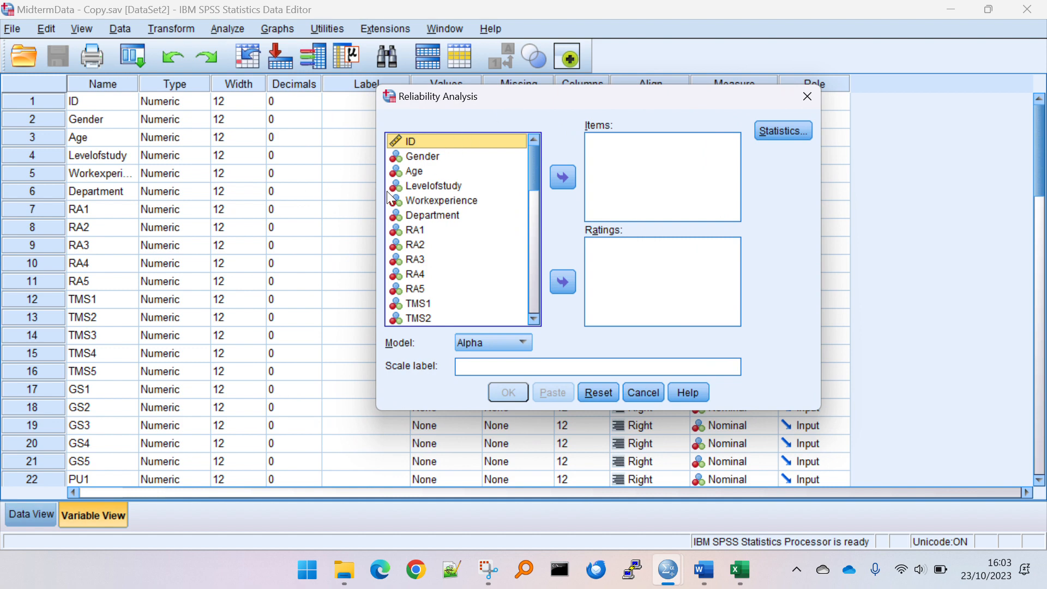
# Run the Reliability Analysis in SPSS with the Alpha model on items RA1, RA3 and RA5
pyautogui.hotkey('alt', 'Tab')
pyautogui.hotkey('alt', 'Tab')
pyautogui.click(435, 230)
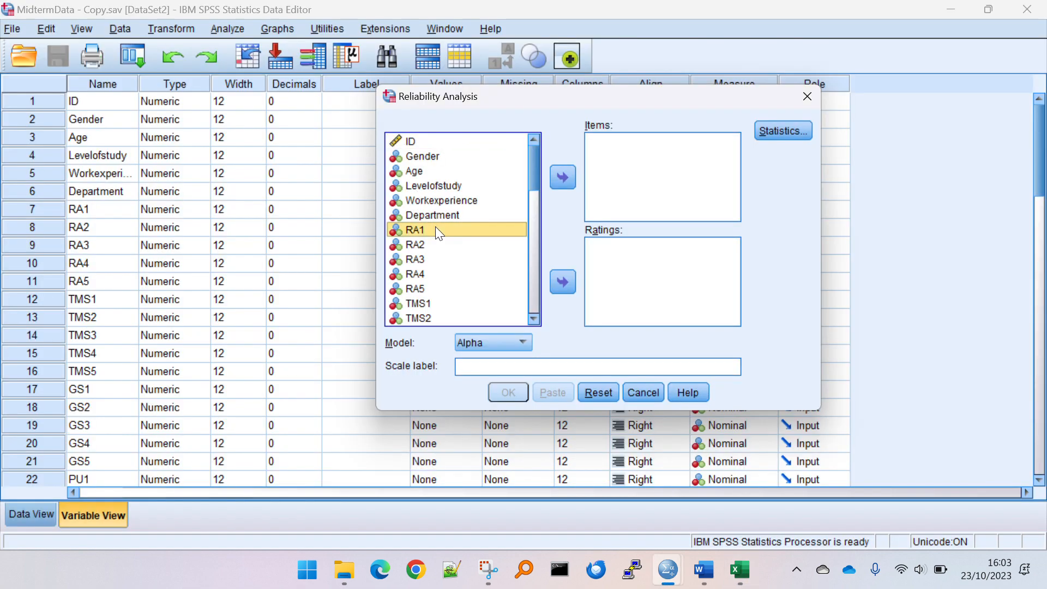
pyautogui.keyDown('ctrl'); pyautogui.click(442, 260); pyautogui.keyUp('ctrl')
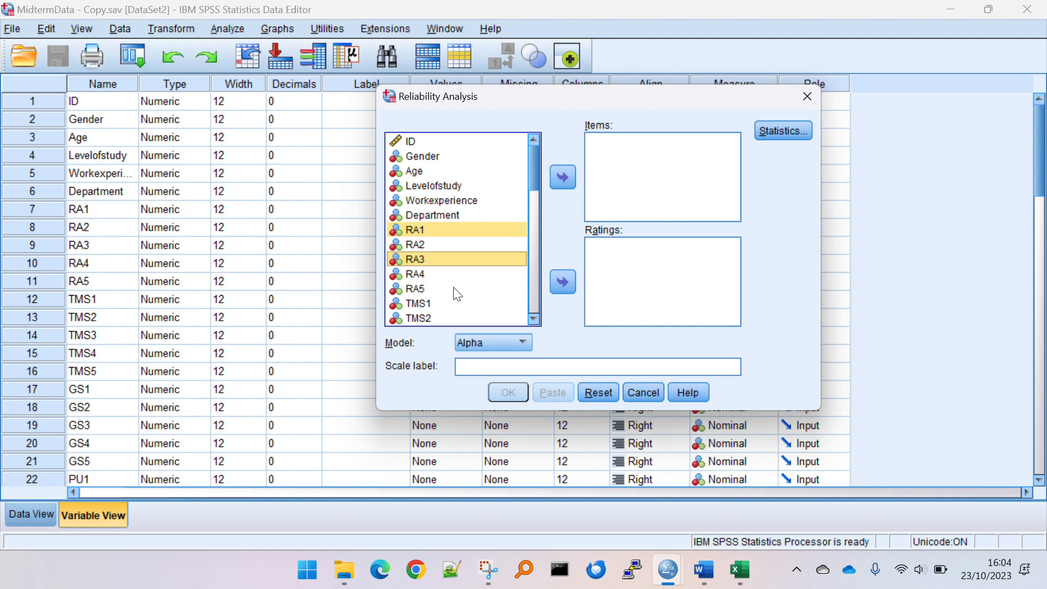
pyautogui.keyDown('ctrl'); pyautogui.click(459, 289); pyautogui.keyUp('ctrl')
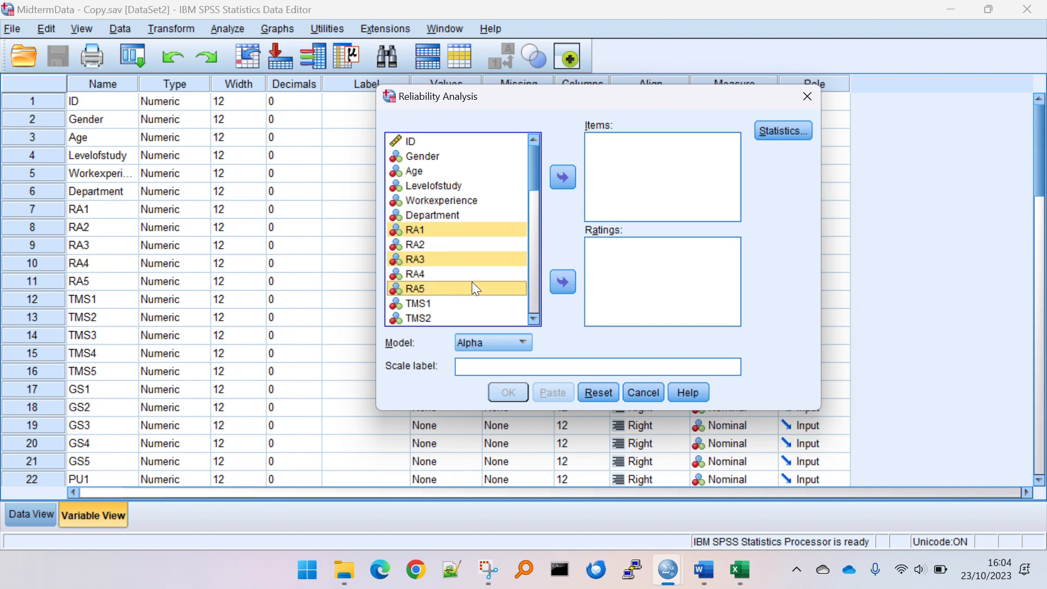
pyautogui.click(569, 173)
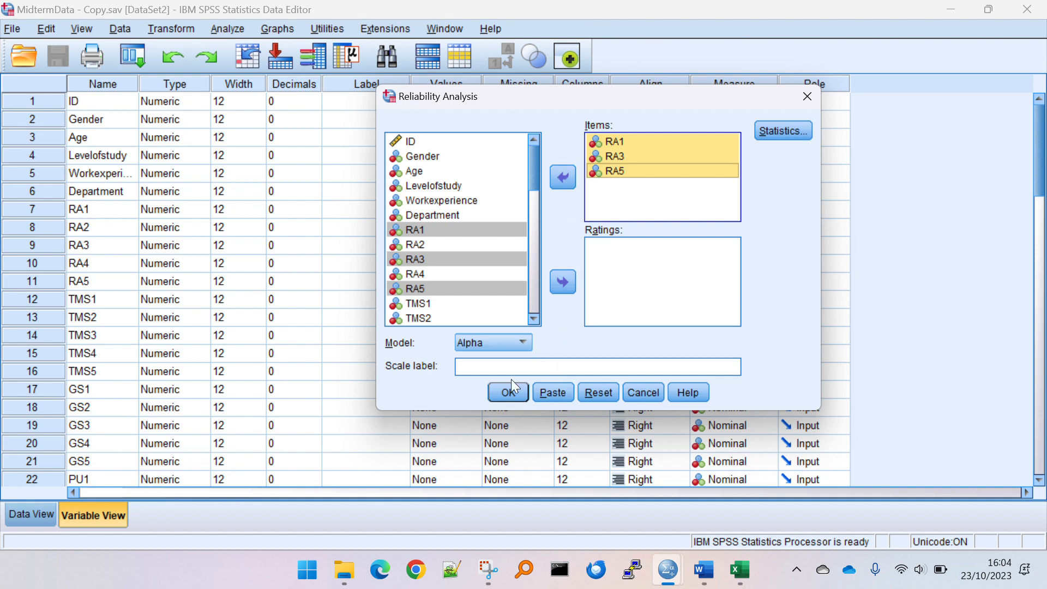
pyautogui.click(505, 393)
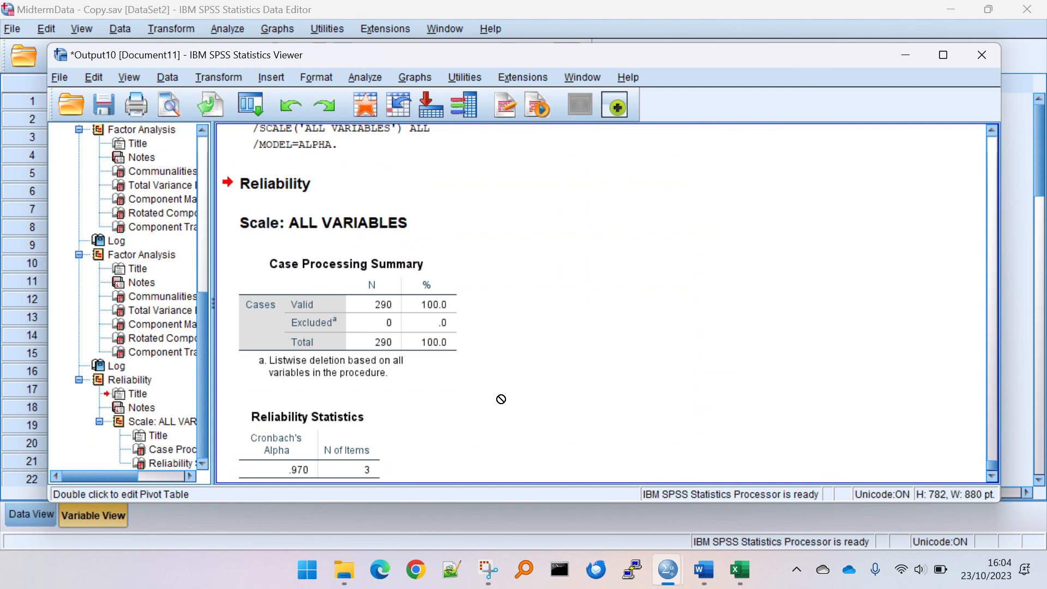
# Copy the Reliability Statistics table for RA1, RA3 and RA5 from the SPSS output
pyautogui.scroll(-2, 502, 399)
pyautogui.scroll(3, 501, 399)
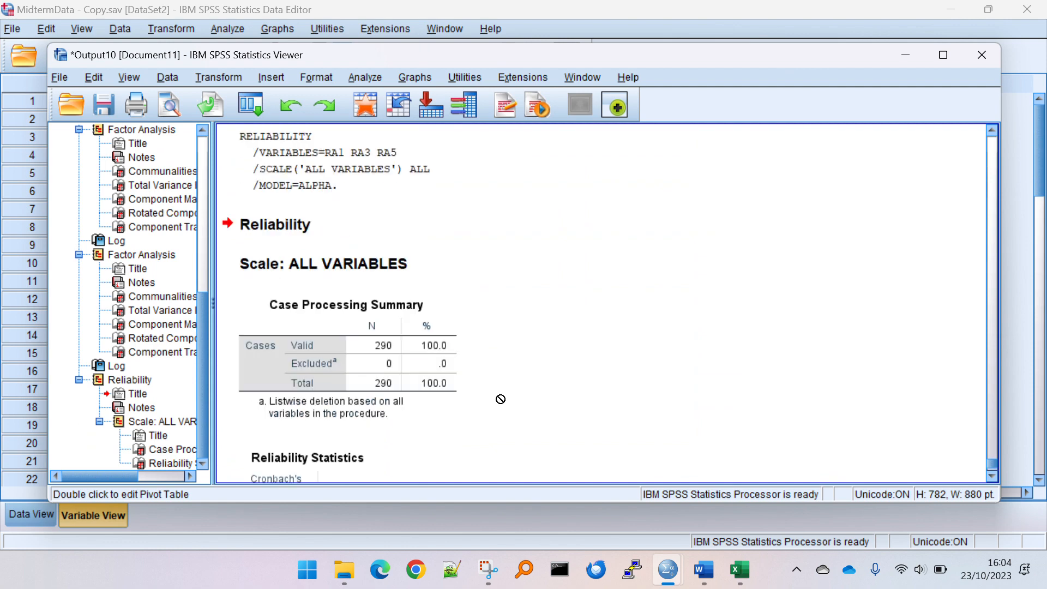
pyautogui.scroll(-3, 501, 400)
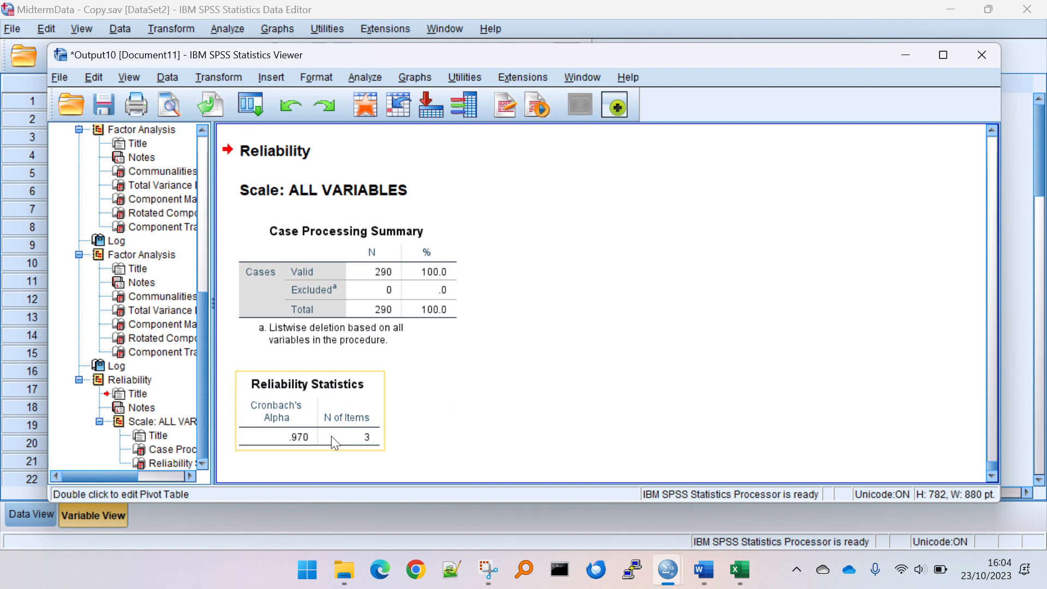
pyautogui.doubleClick(285, 443)
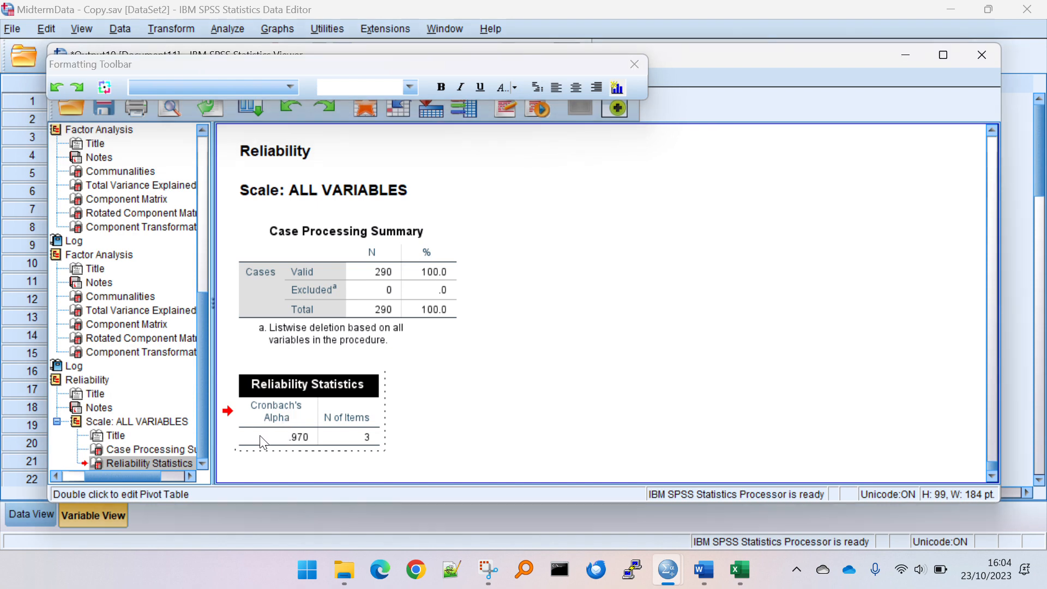
pyautogui.click(284, 440)
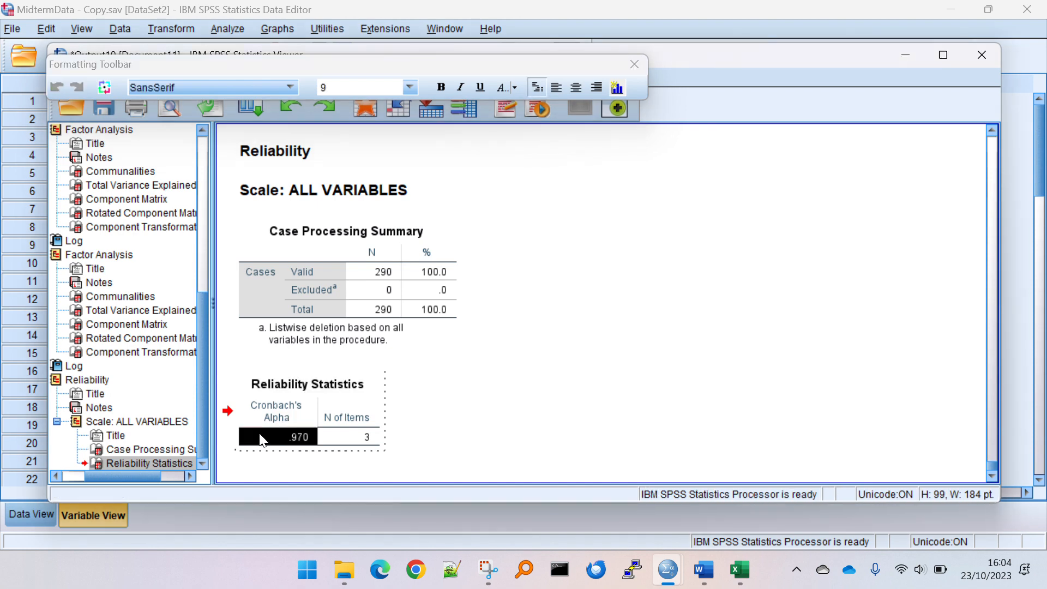
pyautogui.click(521, 385)
pyautogui.click(347, 414)
pyautogui.rightClick(344, 413)
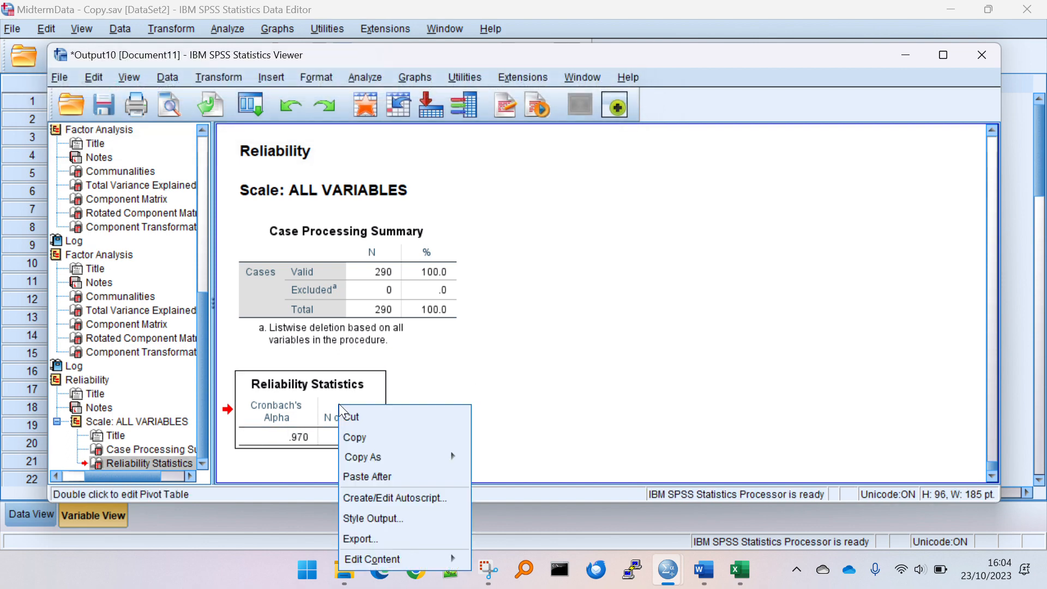
pyautogui.click(381, 436)
# Switch to Excel and paste the Reliability Statistics table into Sheet2 at R4, keeping its source formatting
pyautogui.hotkey('alt', 'Tab')
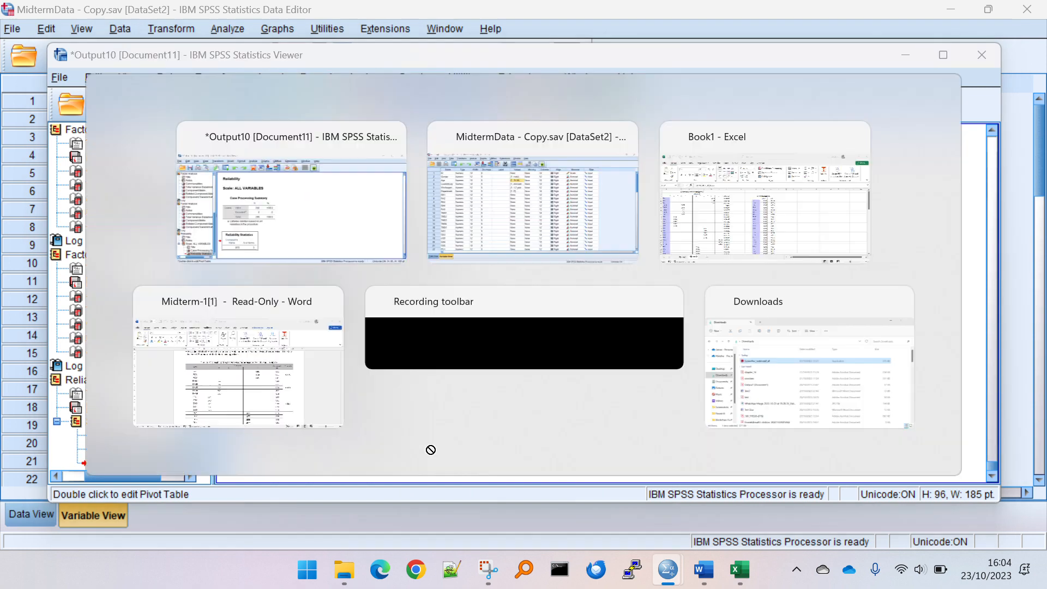
pyautogui.hotkey('alt', 'Tab')
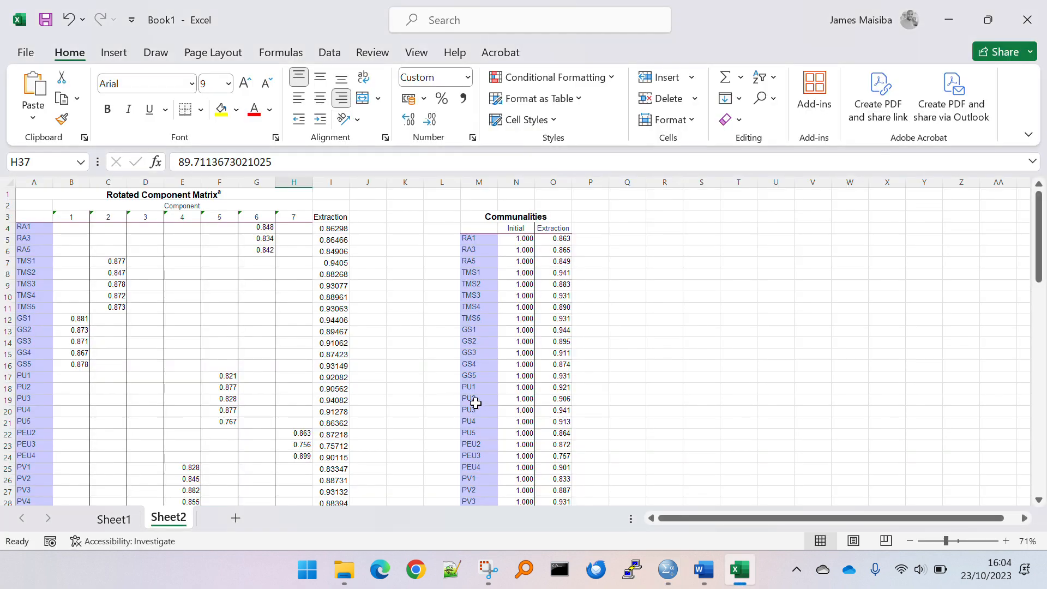
pyautogui.rightClick(667, 227)
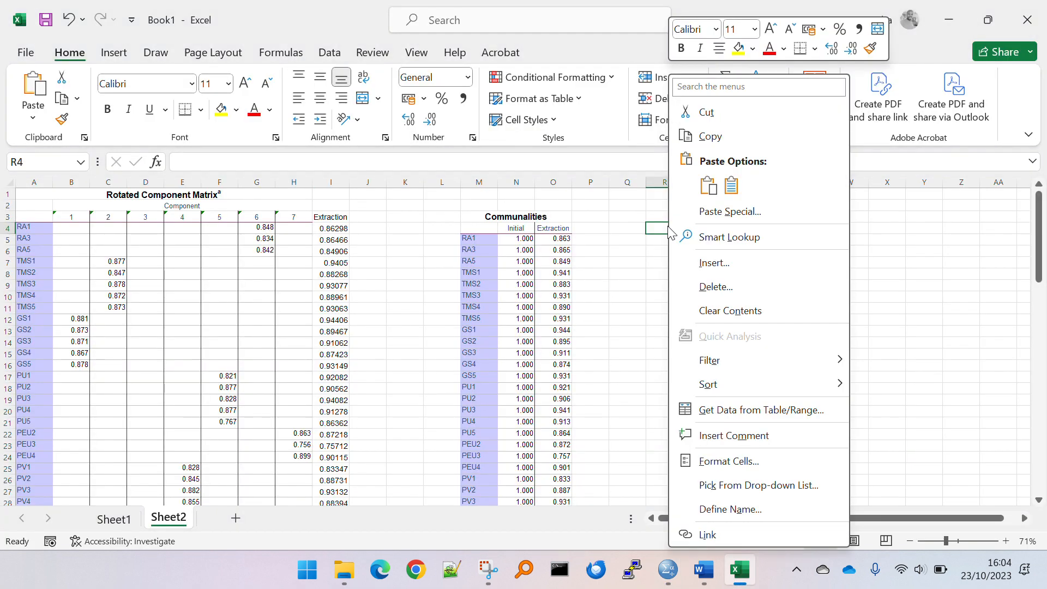
pyautogui.click(708, 186)
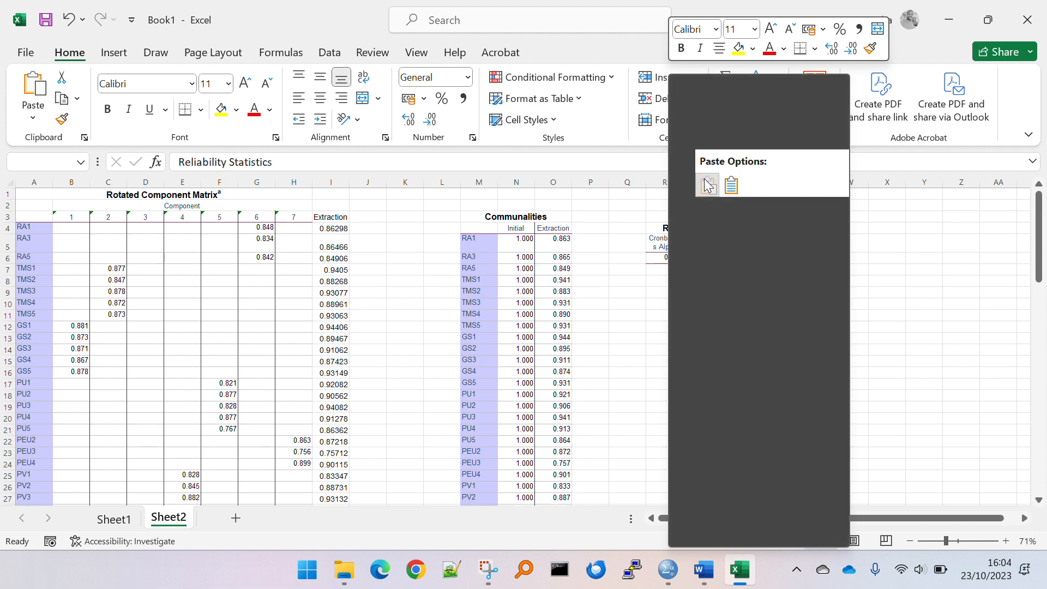
pyautogui.click(653, 358)
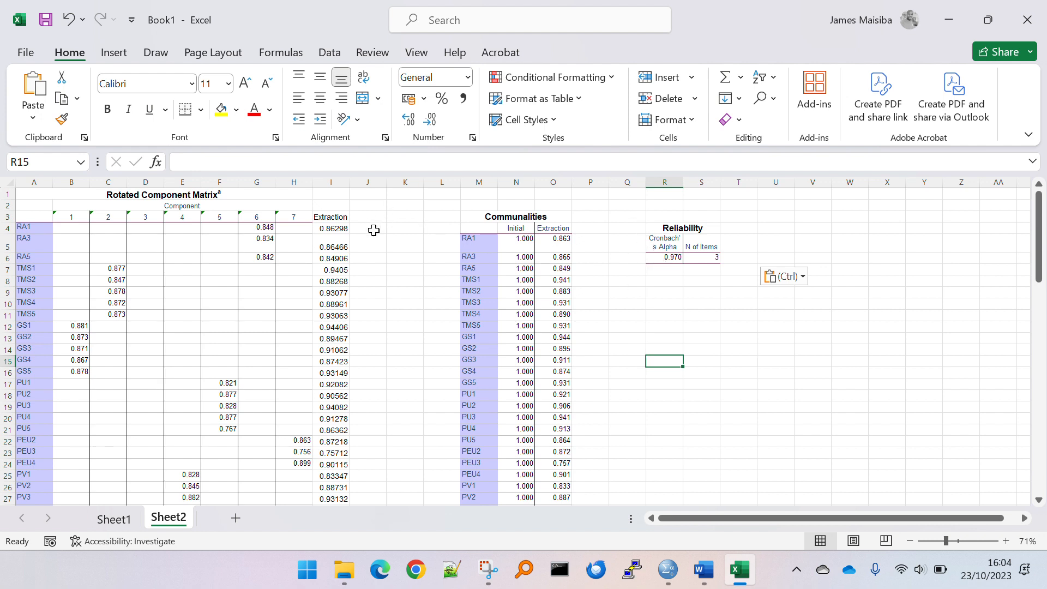
# Merge and center cells J4:J6 beside the Extraction values of the three RA items
pyautogui.moveTo(374, 227); pyautogui.dragTo(372, 259)
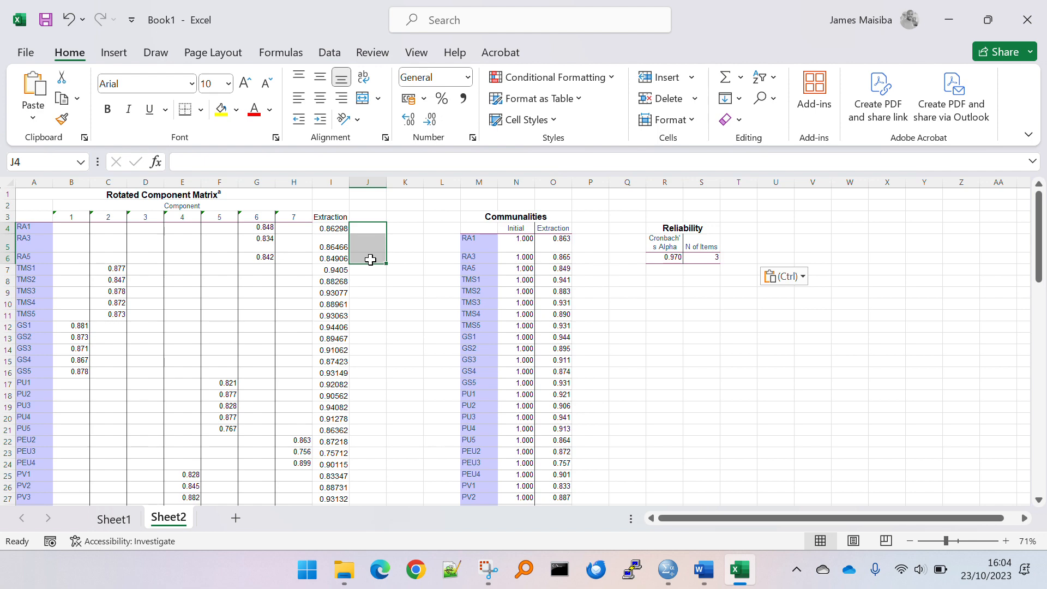
pyautogui.rightClick(367, 249)
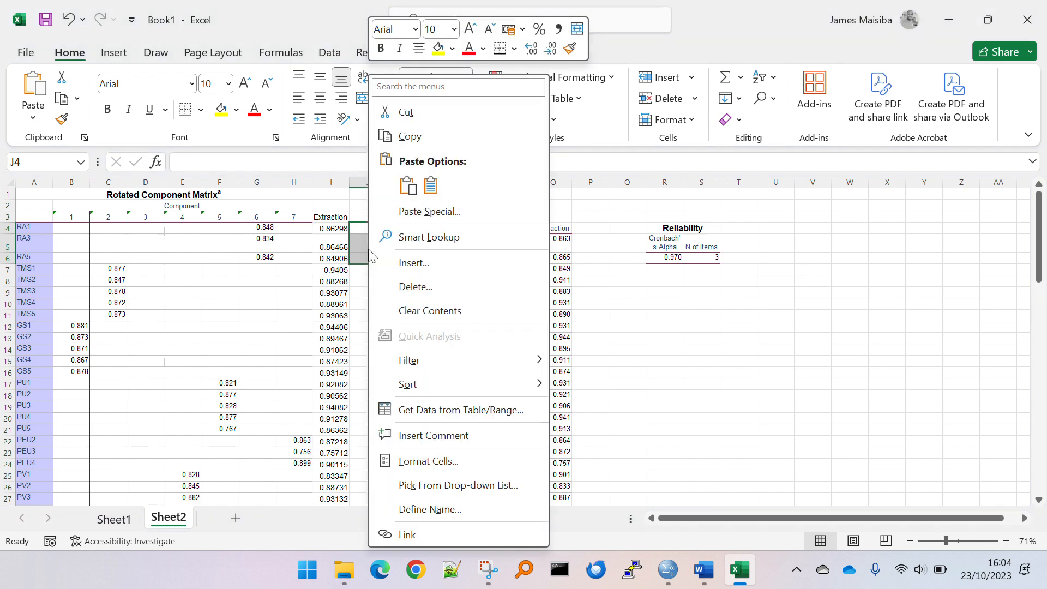
pyautogui.click(352, 242)
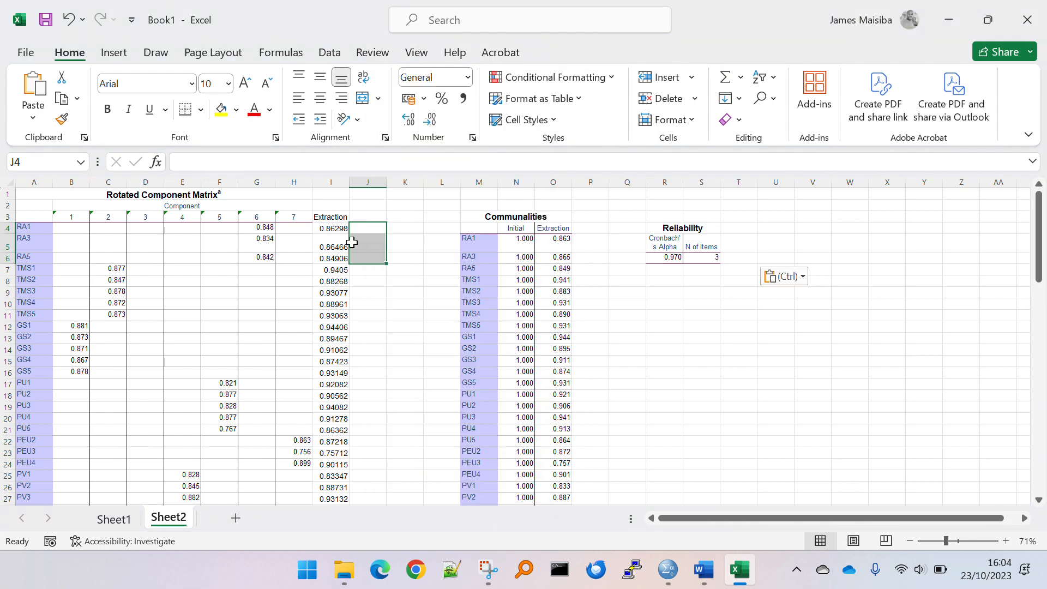
pyautogui.click(363, 99)
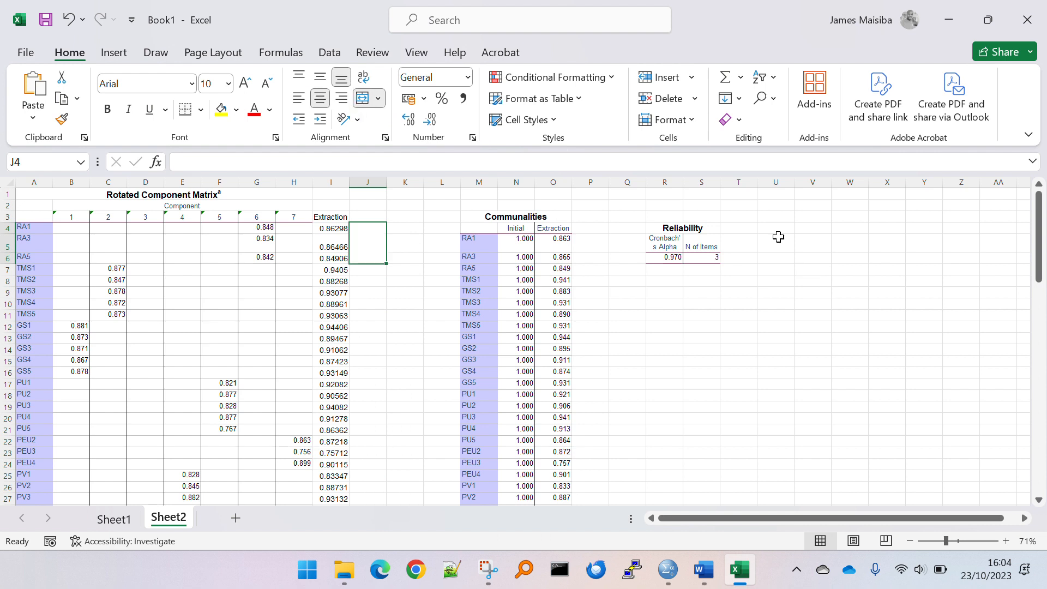
# Copy the Cronbach's Alpha value from R6 into the merged cell J4
pyautogui.click(669, 258)
pyautogui.hotkey('ctrl', 'c')
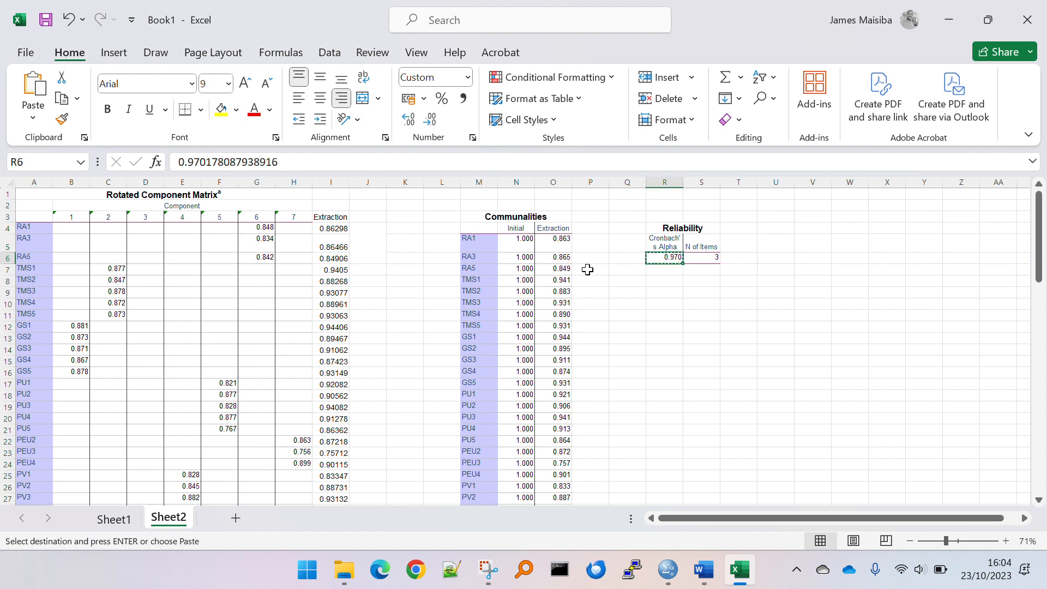
pyautogui.doubleClick(371, 236)
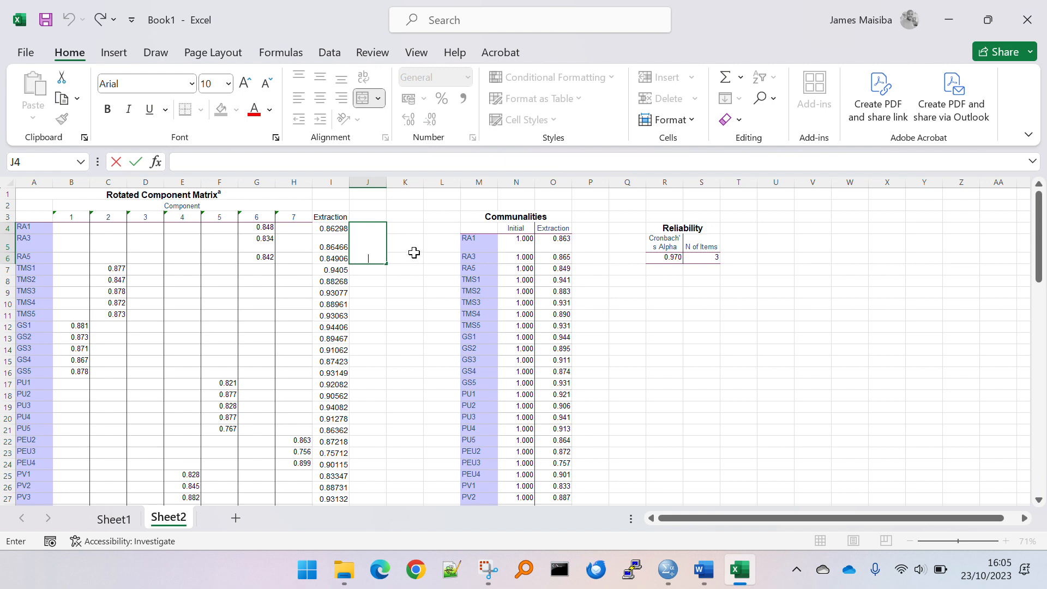
pyautogui.press('Escape')
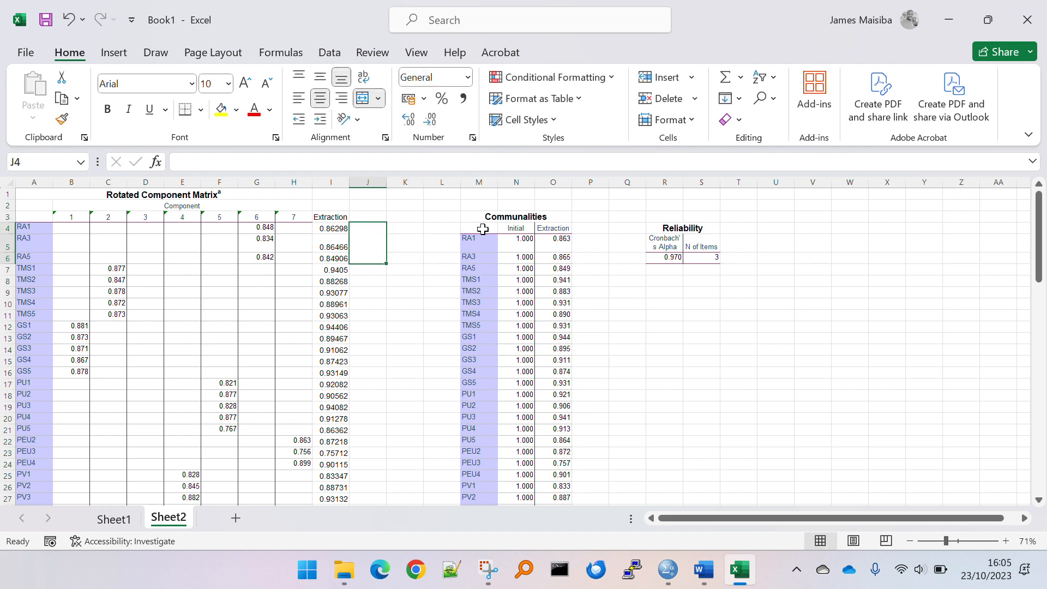
pyautogui.click(671, 260)
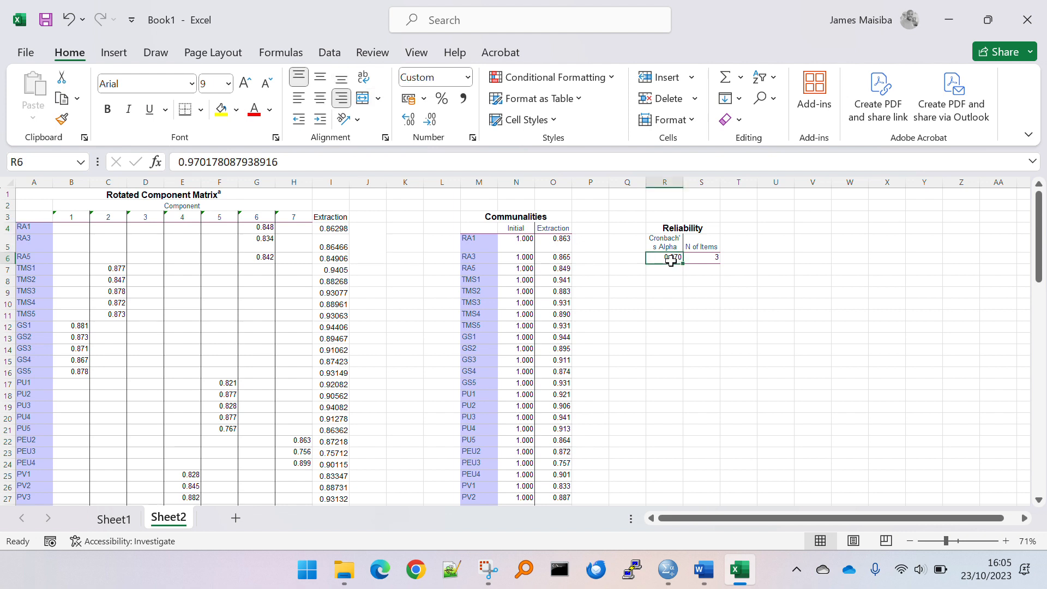
pyautogui.hotkey('ctrl', 'c')
pyautogui.click(369, 231)
pyautogui.hotkey('ctrl', 'v')
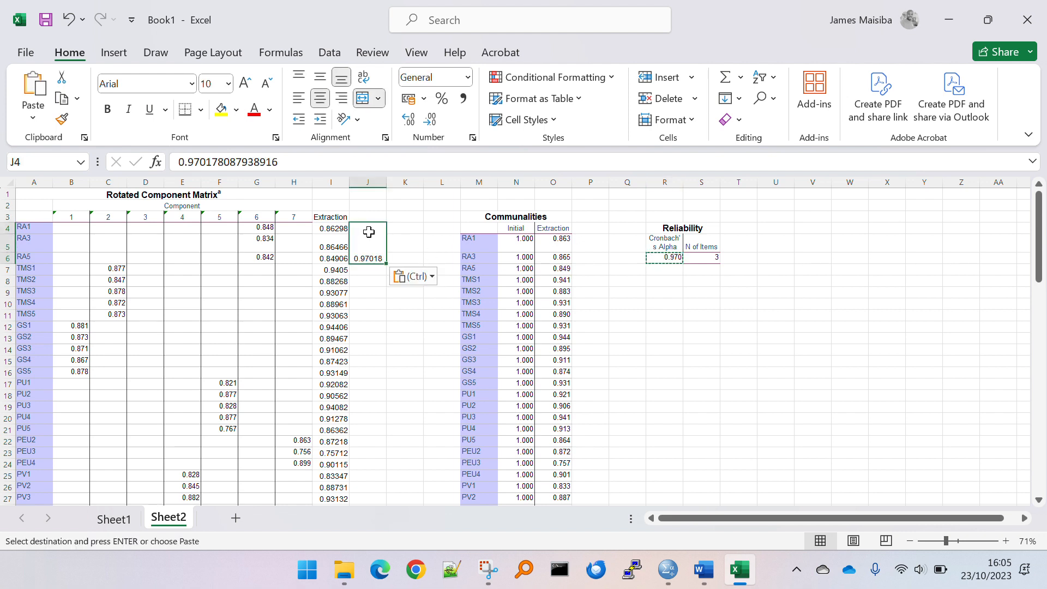
# Check the alpha in J4 against the RA item rows and examine the blank column J cells beside the TMS items
pyautogui.click(420, 235)
pyautogui.click(370, 241)
pyautogui.click(26, 229)
pyautogui.moveTo(26, 229); pyautogui.dragTo(28, 267)
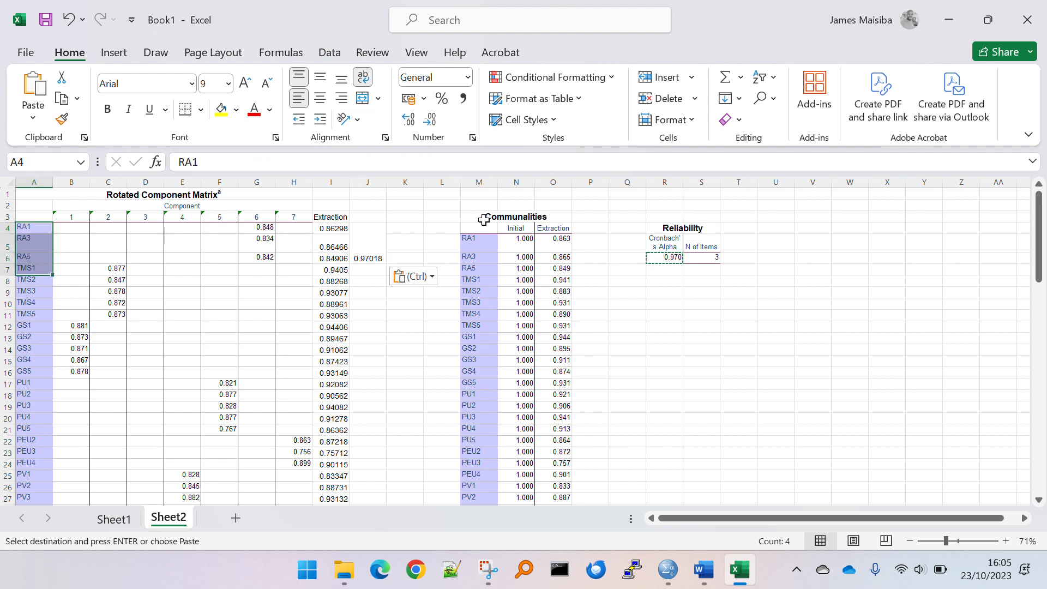
pyautogui.click(375, 238)
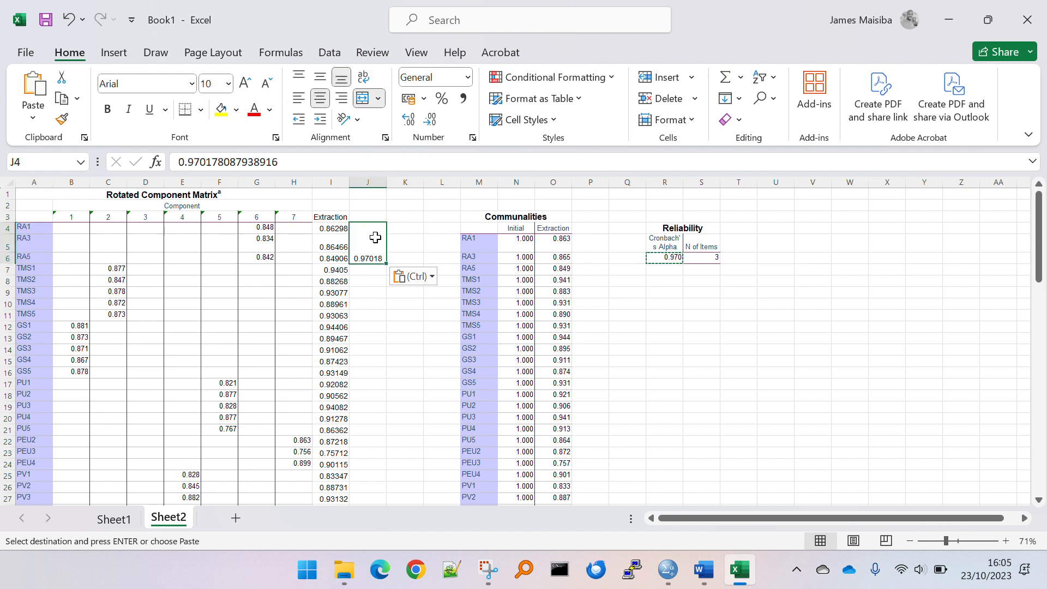
pyautogui.click(363, 268)
pyautogui.moveTo(364, 267); pyautogui.dragTo(378, 335)
pyautogui.click(376, 341)
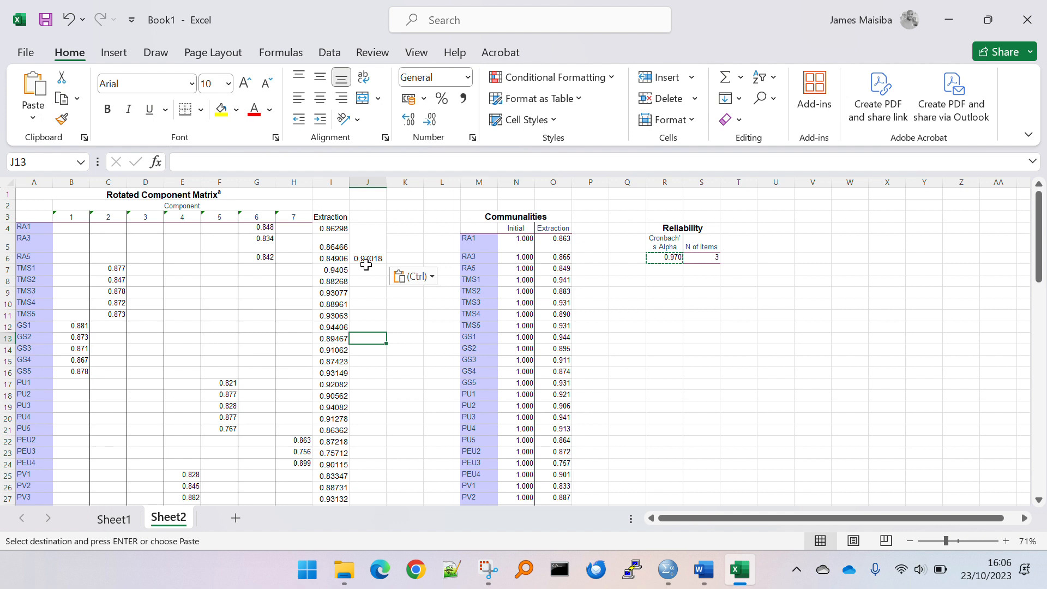
pyautogui.click(371, 254)
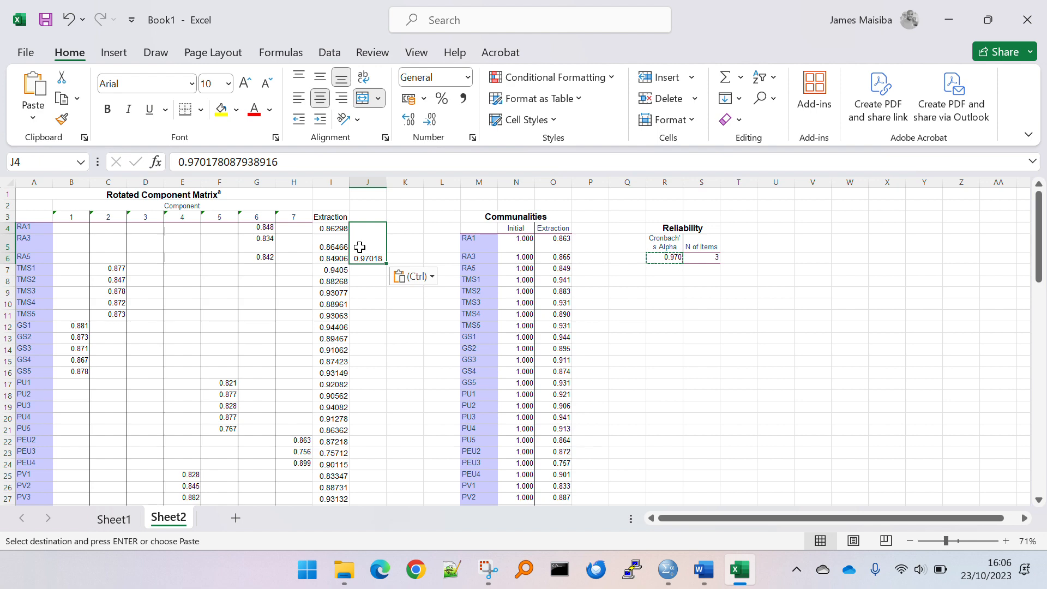
# Switch to the SPSS output viewer and open the Reliability Analysis dialog
pyautogui.hotkey('alt', 'Tab')
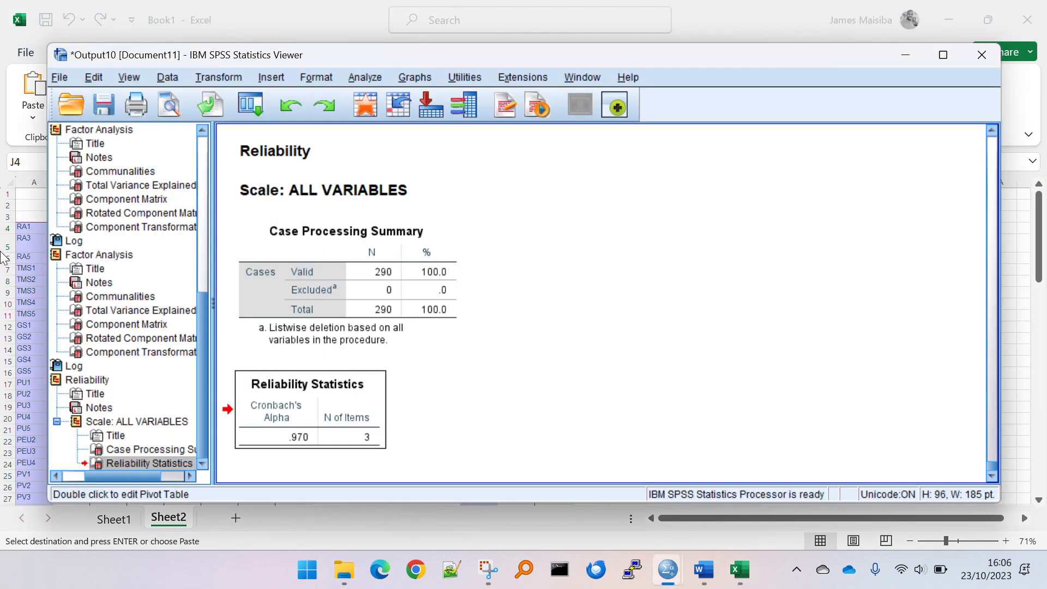
pyautogui.hotkey('alt', 'Tab')
pyautogui.hotkey('alt', 'Tab')
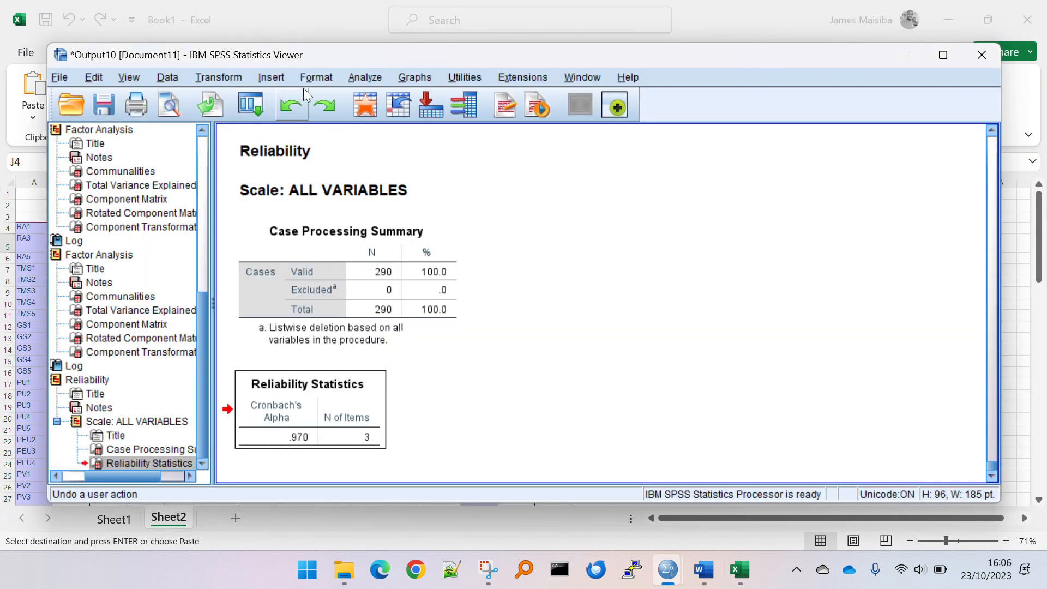
pyautogui.click(359, 77)
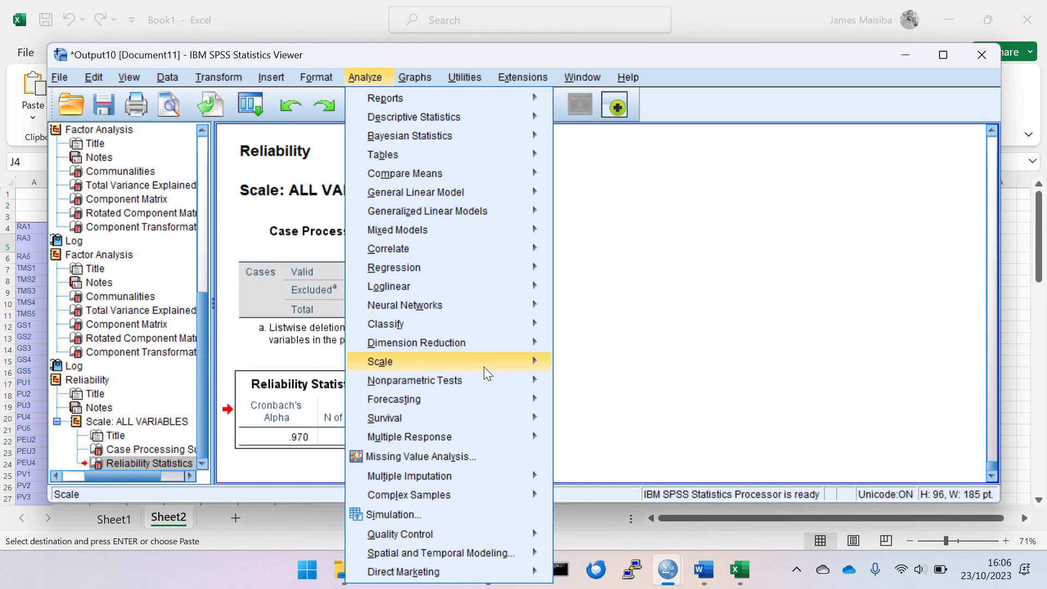
pyautogui.moveTo(485, 365)
pyautogui.click(601, 364)
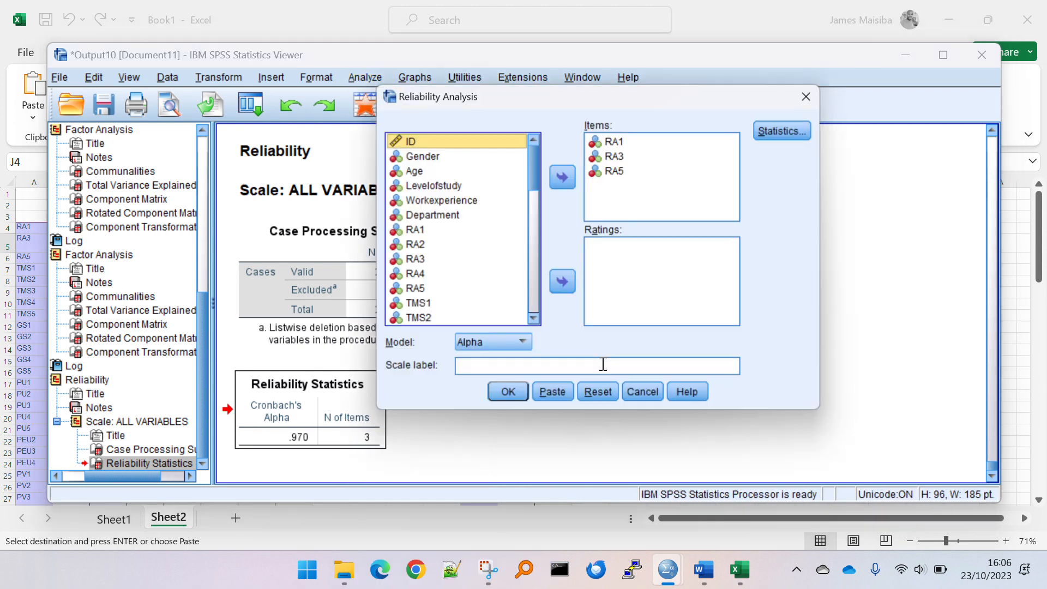
# Remove RA1, RA3 and RA5 from the Reliability Analysis items list
pyautogui.scroll(-1, 475, 248)
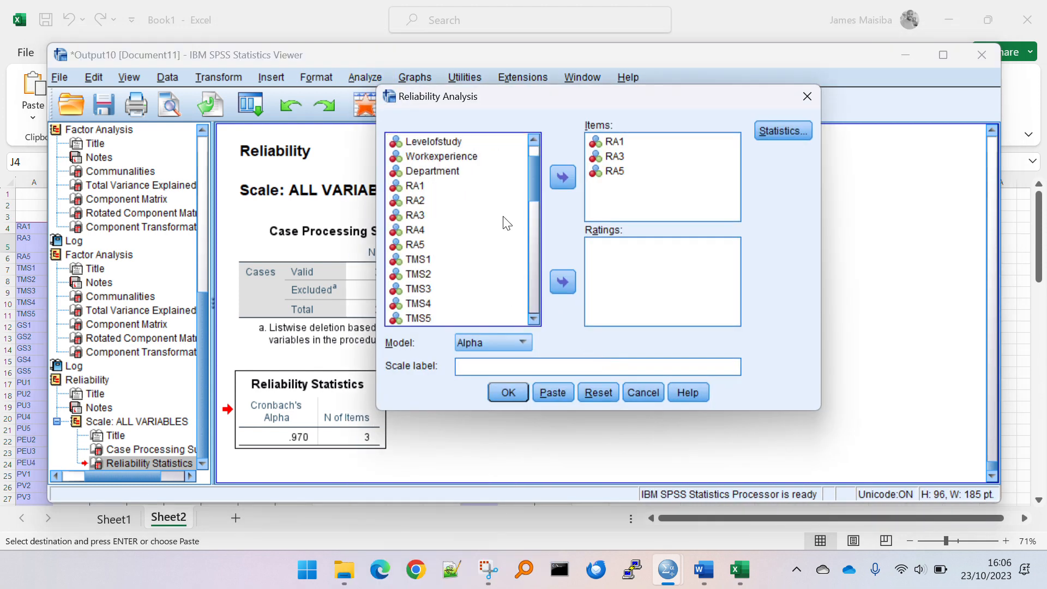
pyautogui.click(642, 137)
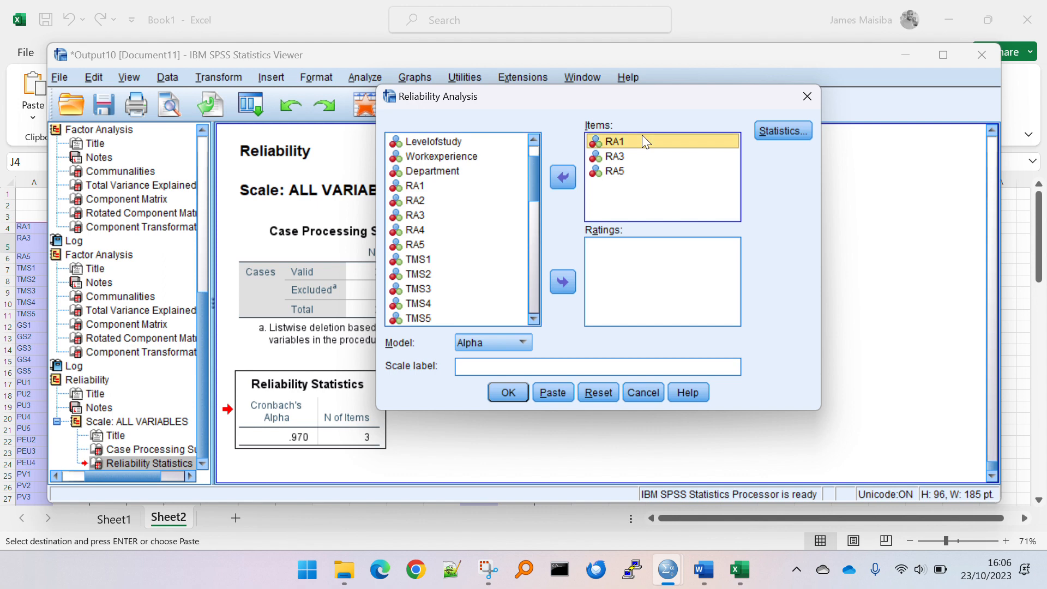
pyautogui.keyDown('shift'); pyautogui.click(646, 173); pyautogui.keyUp('shift')
pyautogui.click(562, 178)
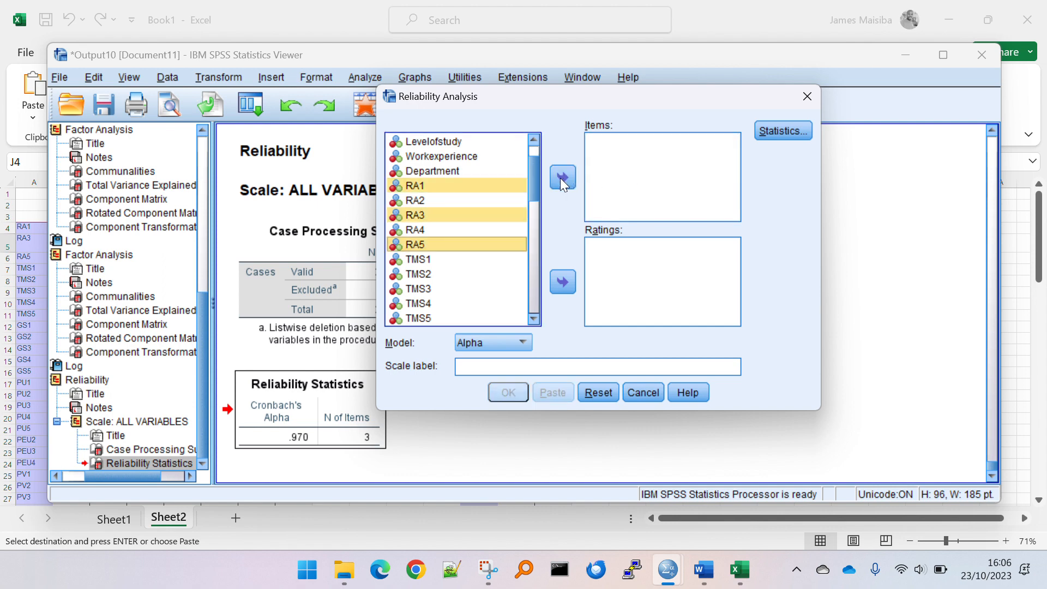
# Add TMS1 through TMS5 to the Reliability Analysis items and run the analysis with the Alpha model
pyautogui.click(481, 258)
pyautogui.scroll(-1, 483, 262)
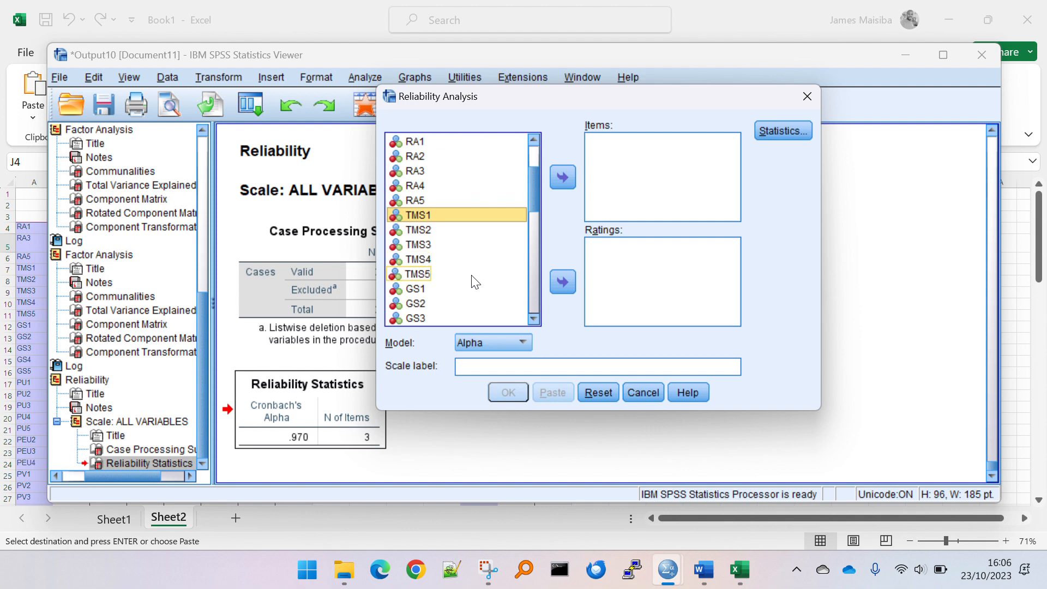
pyautogui.keyDown('shift'); pyautogui.click(472, 274); pyautogui.keyUp('shift')
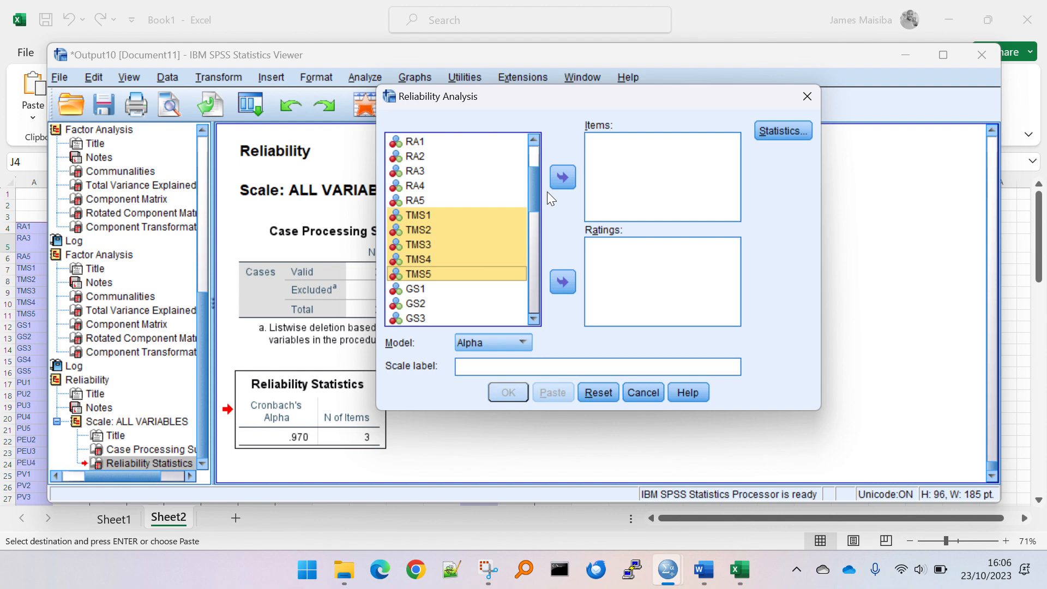
pyautogui.click(562, 178)
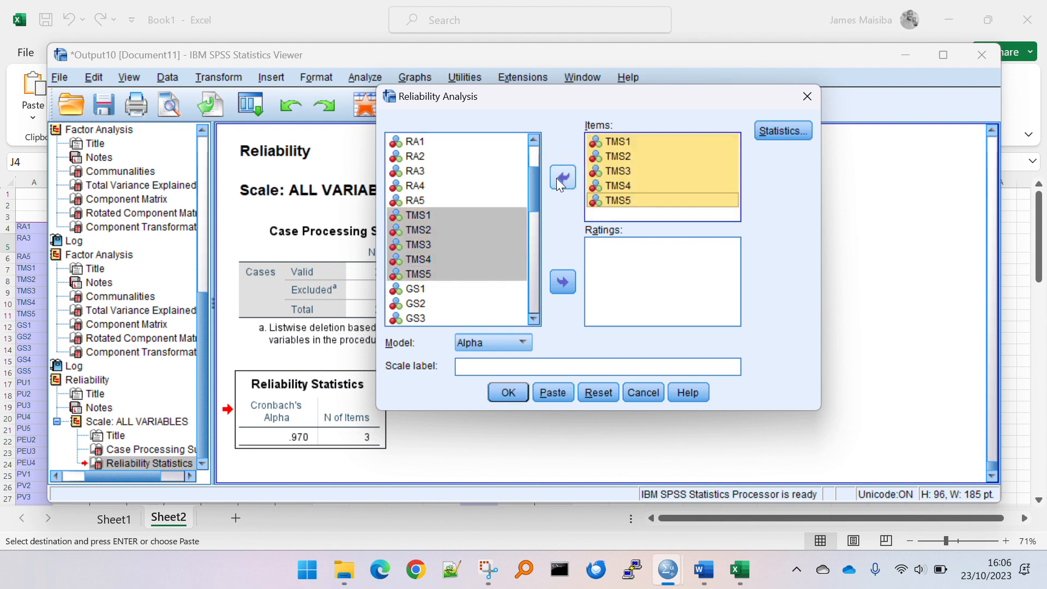
pyautogui.click(523, 394)
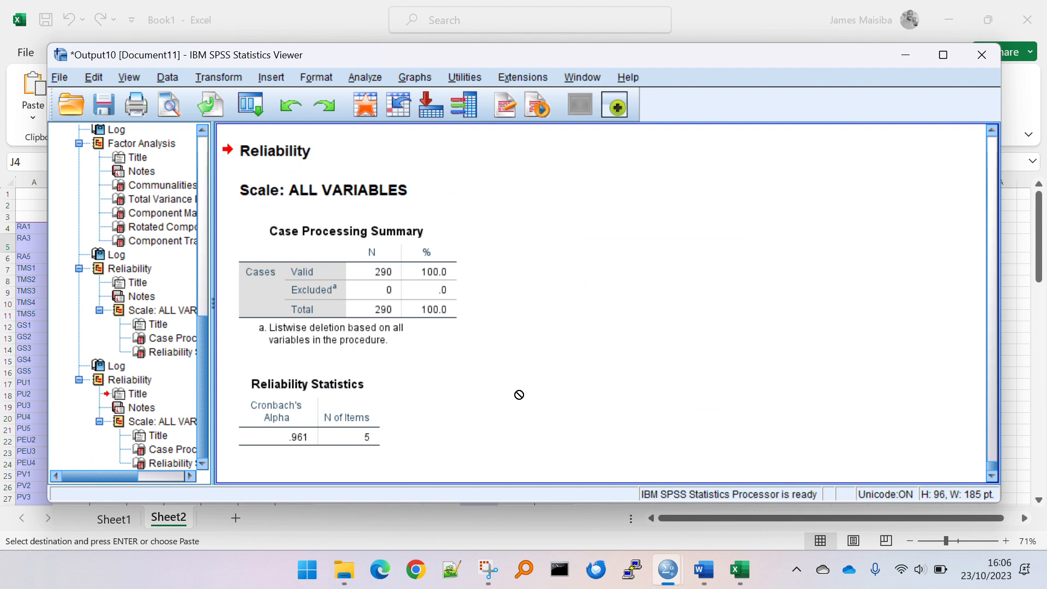
pyautogui.doubleClick(289, 436)
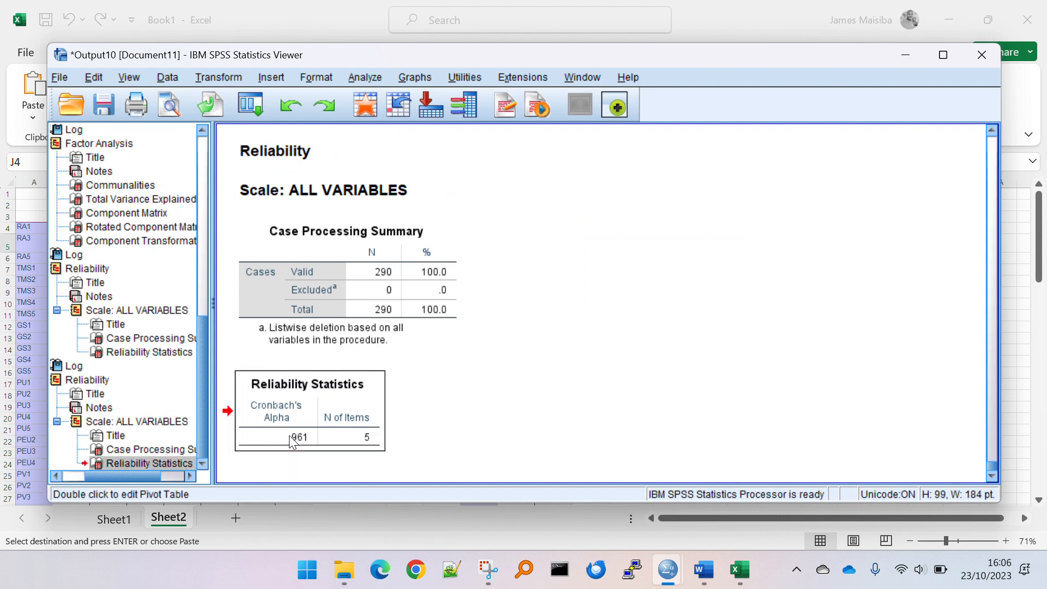
pyautogui.click(289, 438)
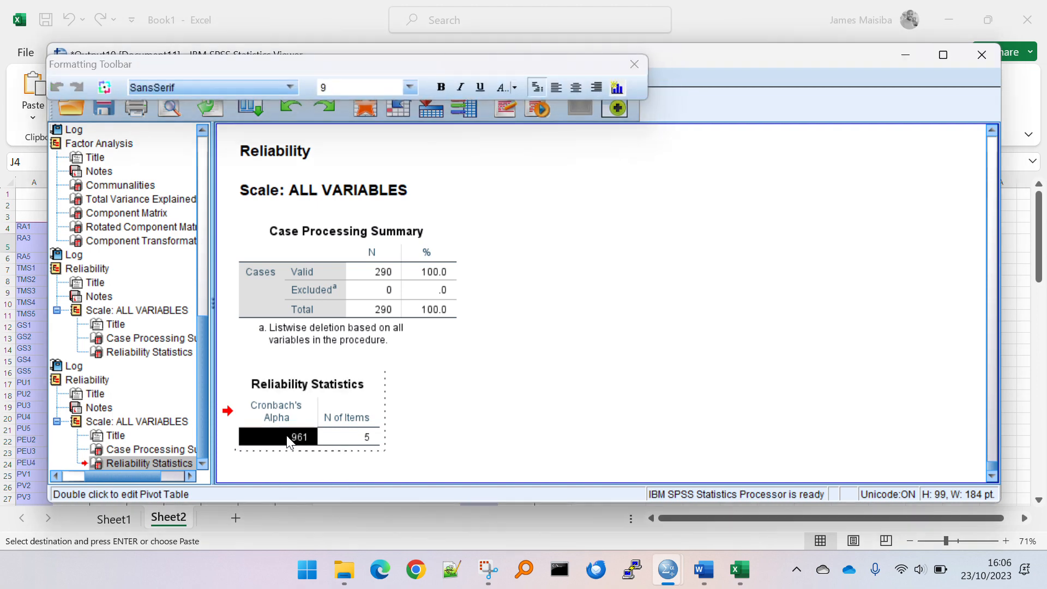
pyautogui.click(550, 356)
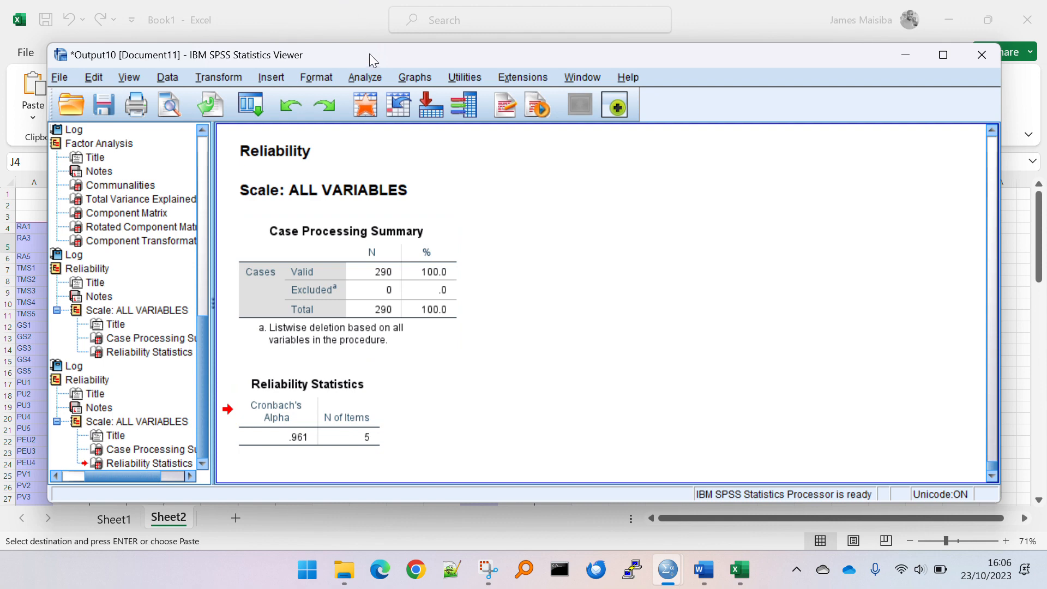
# Reopen Reliability Analysis, check that the items are TMS1 through TMS5, and run it again
pyautogui.click(369, 76)
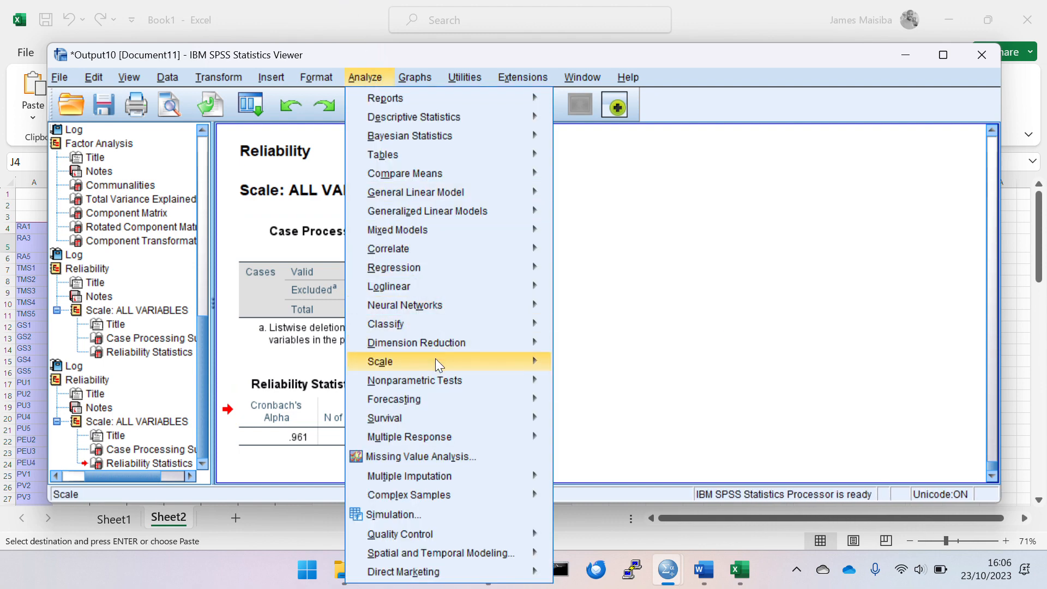
pyautogui.moveTo(437, 359)
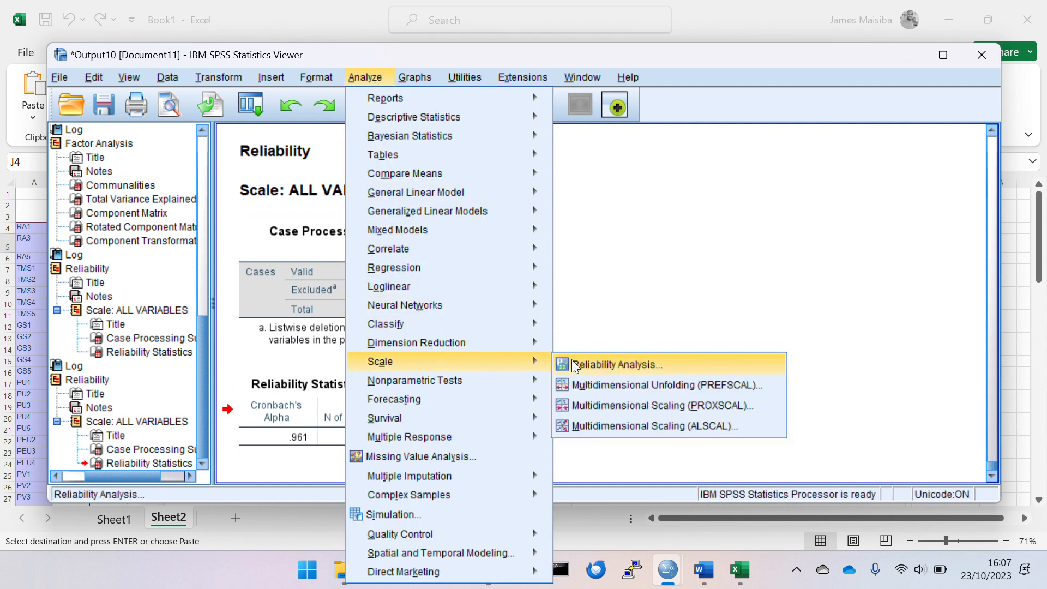
pyautogui.click(614, 365)
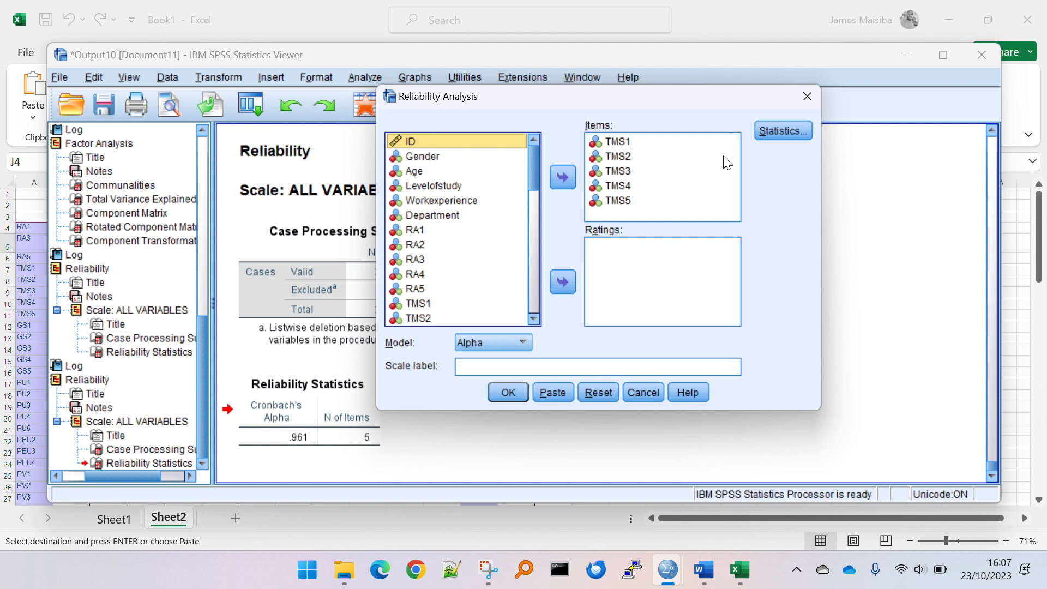
pyautogui.click(619, 142)
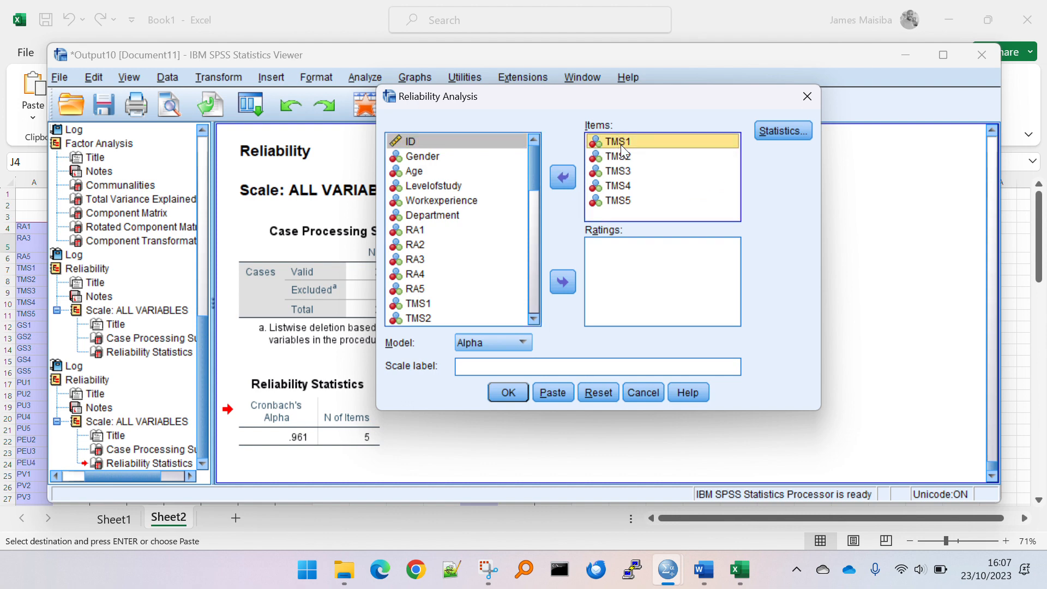
pyautogui.click(627, 172)
pyautogui.click(628, 186)
pyautogui.moveTo(626, 202); pyautogui.dragTo(514, 432)
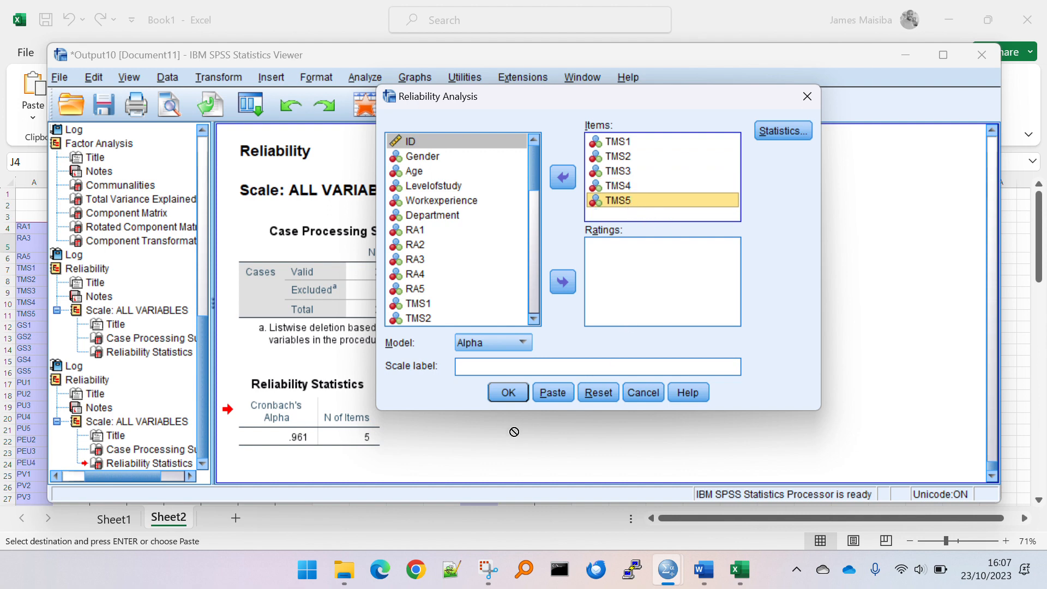
pyautogui.click(495, 391)
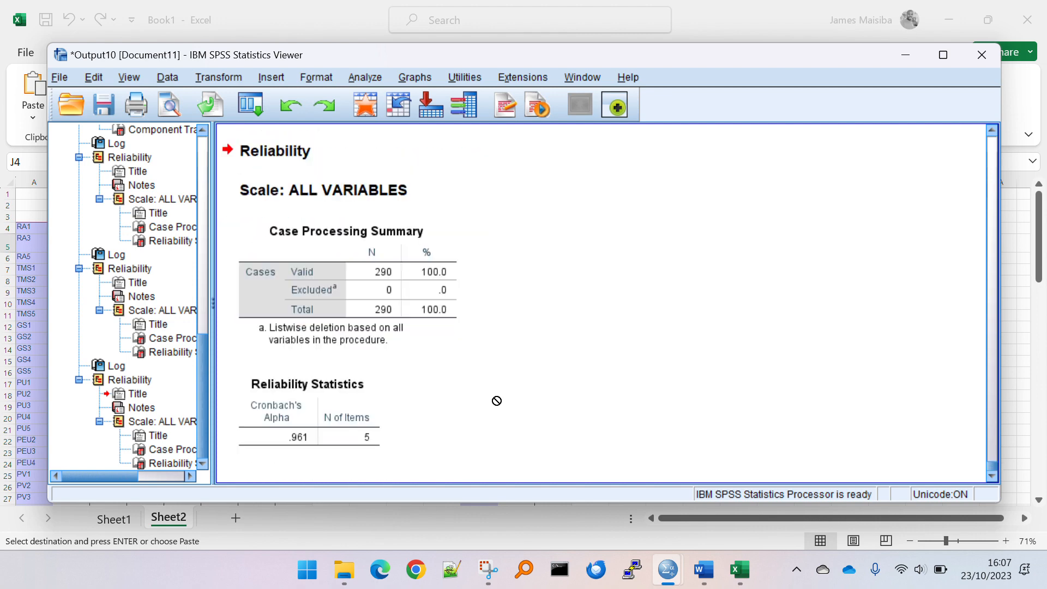
# Copy the new Reliability Statistics table from the output and paste it into the Excel sheet at R11
pyautogui.click(273, 414)
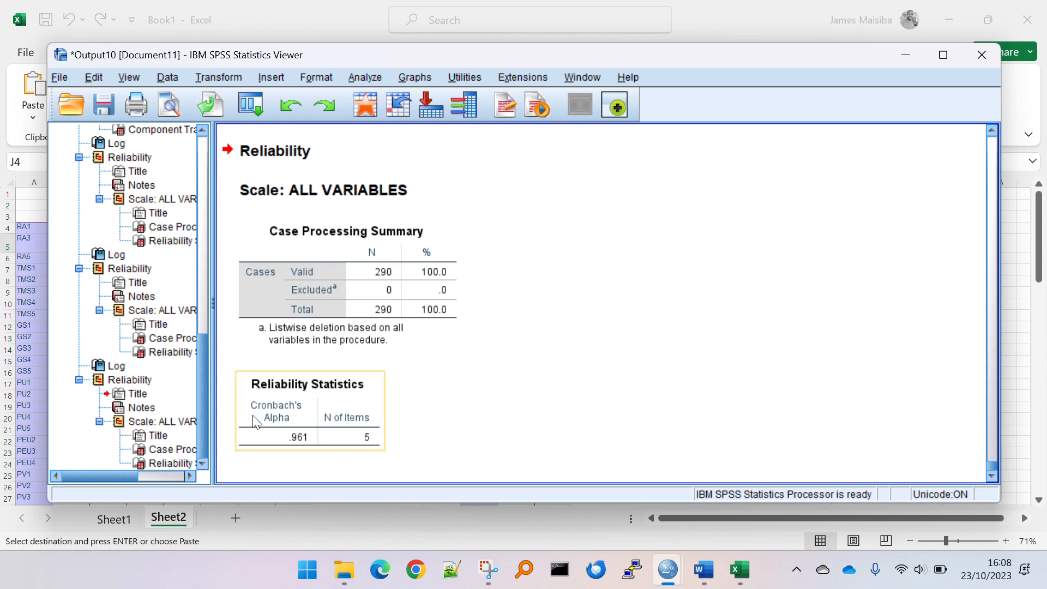
pyautogui.rightClick(250, 415)
pyautogui.click(282, 449)
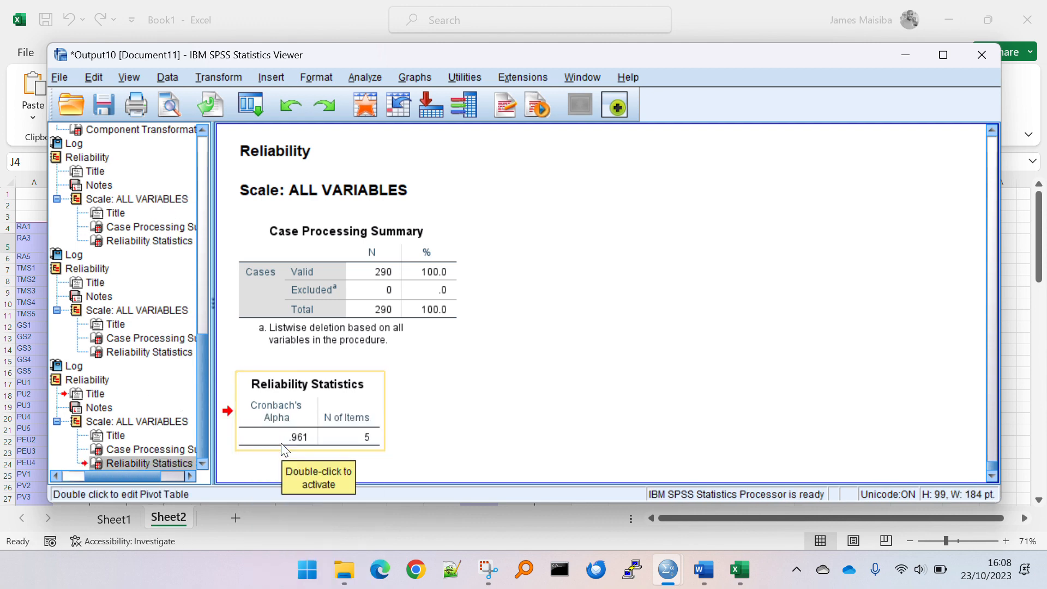
pyautogui.moveTo(285, 451); pyautogui.dragTo(354, 409)
pyautogui.hotkey('alt', 'Tab')
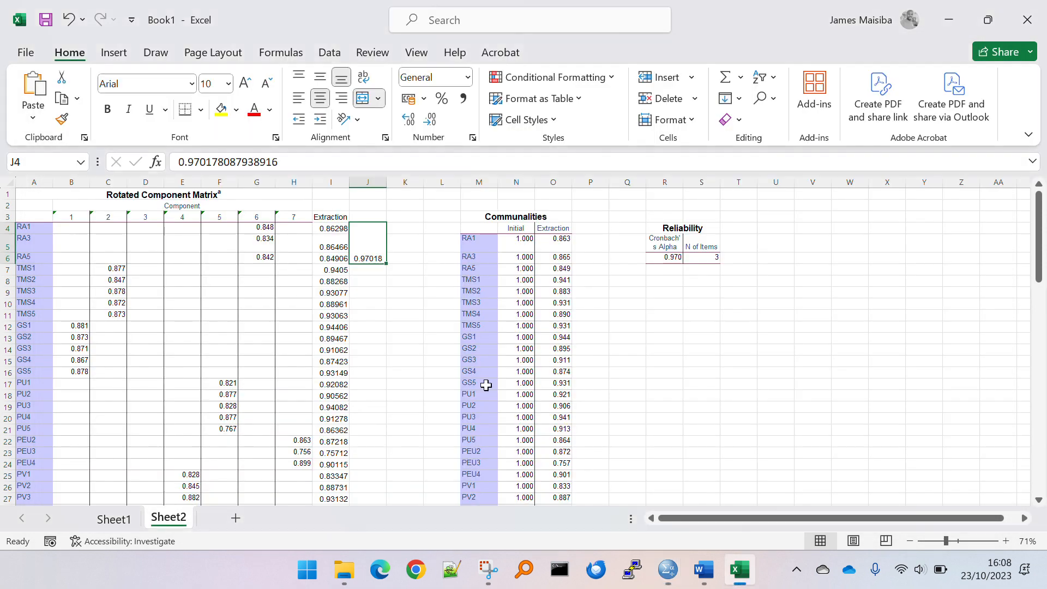
pyautogui.click(669, 313)
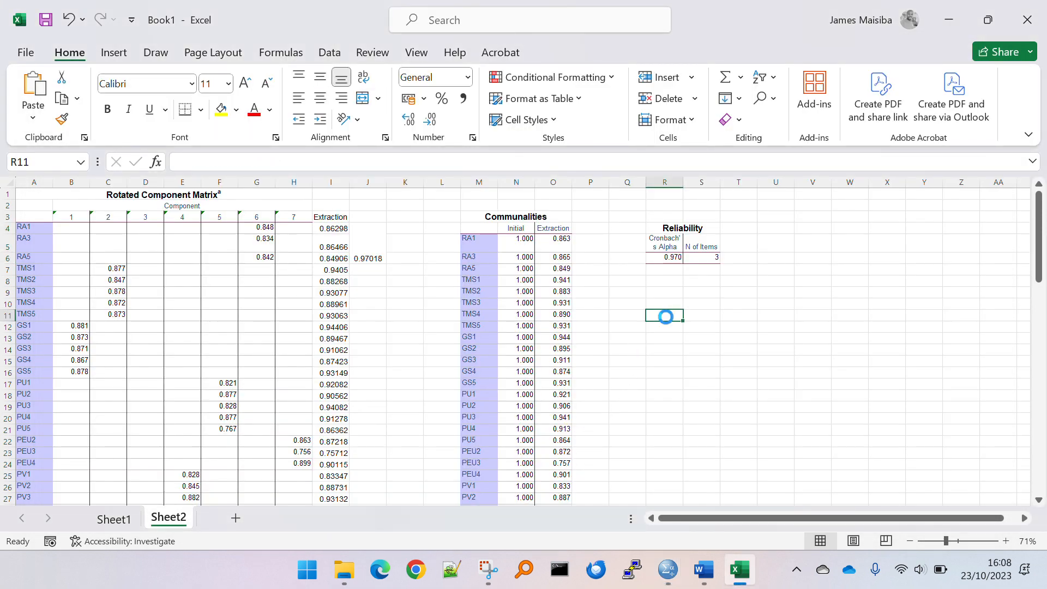
pyautogui.hotkey('ctrl', 'v')
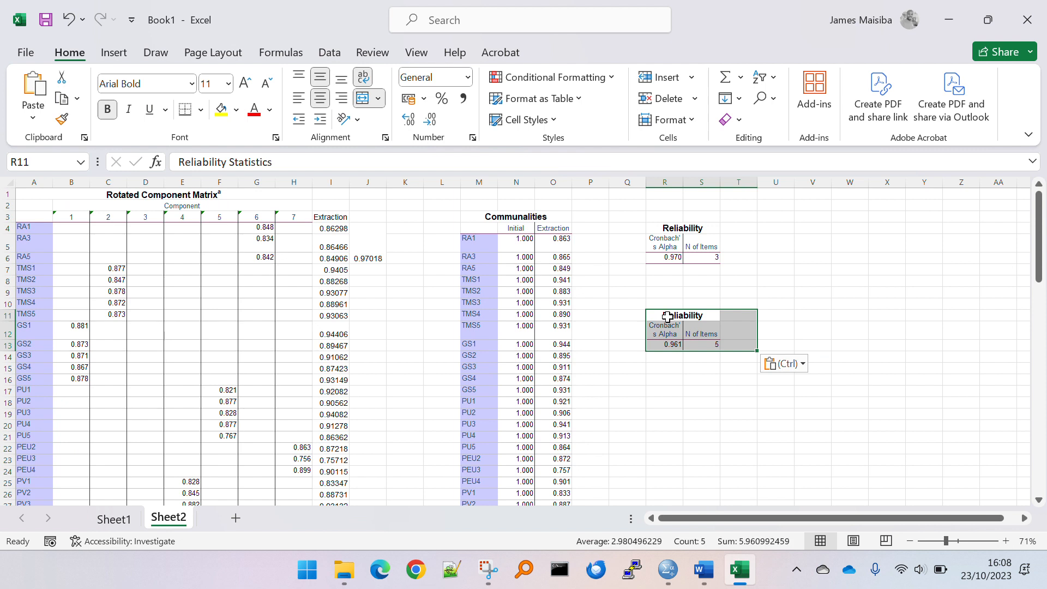
# Merge J7:J11 beside the TMS items and copy the Cronbach's Alpha value from R13 into it
pyautogui.click(671, 345)
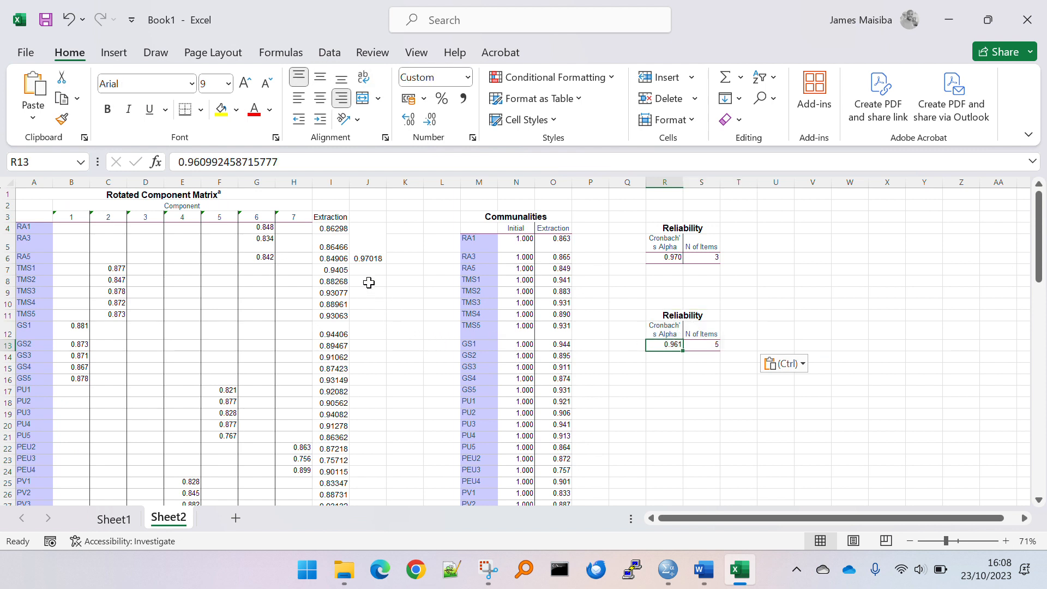
pyautogui.moveTo(357, 270); pyautogui.dragTo(361, 311)
pyautogui.click(363, 98)
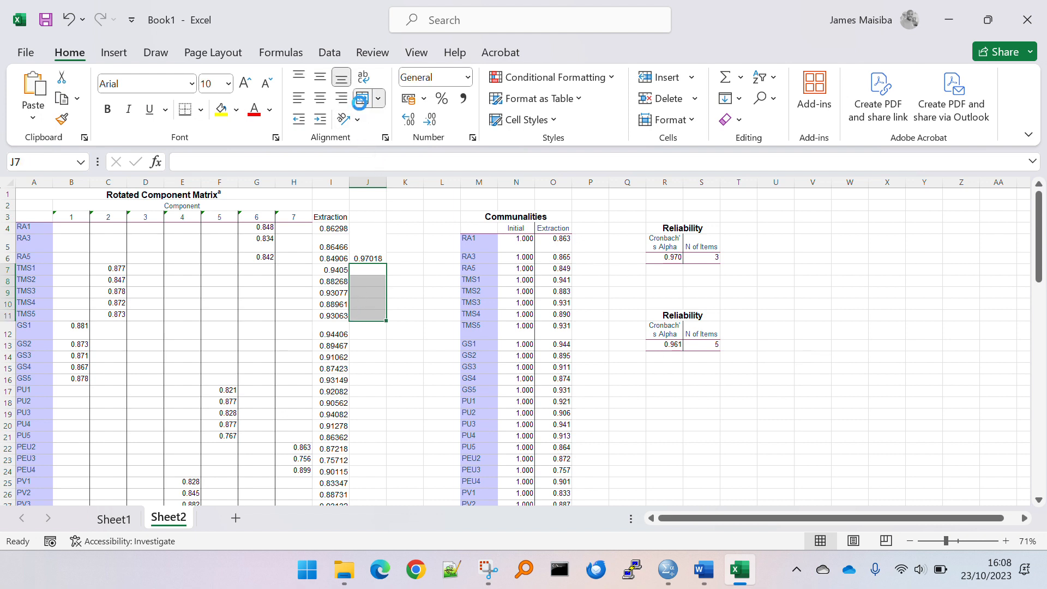
pyautogui.click(669, 344)
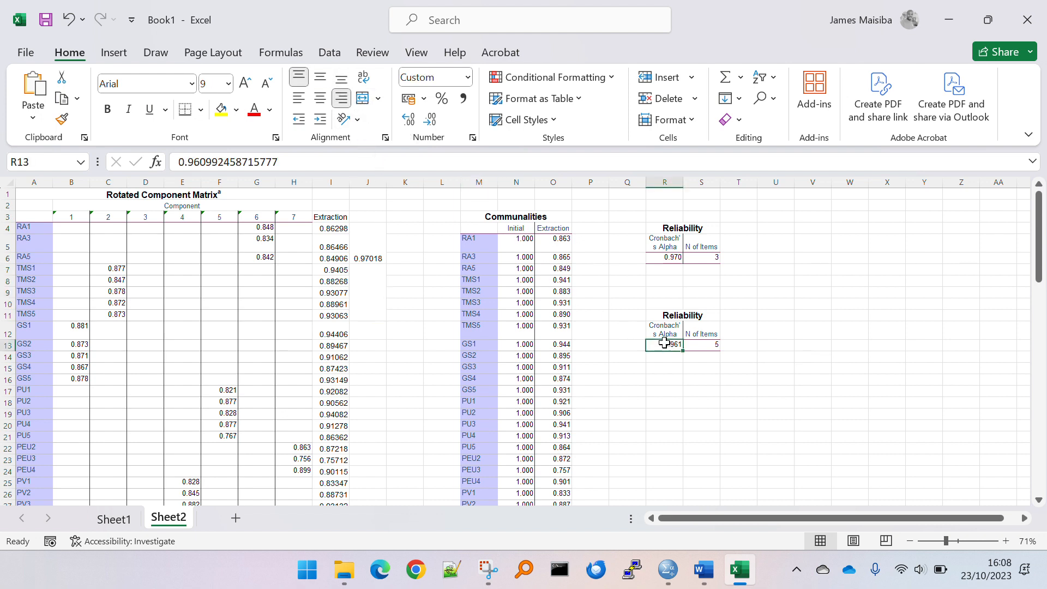
pyautogui.hotkey('ctrl', 'c')
pyautogui.click(377, 288)
pyautogui.hotkey('ctrl', 'v')
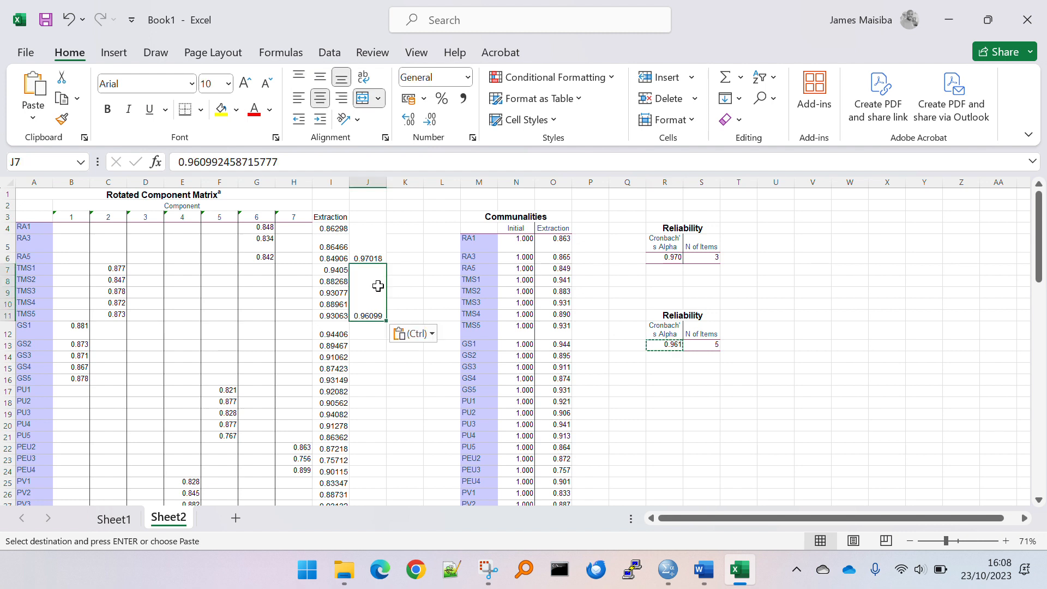
# Compare the TMS alpha in J7 with the Reliability Statistics table in the SPSS output and the value in R13
pyautogui.click(412, 294)
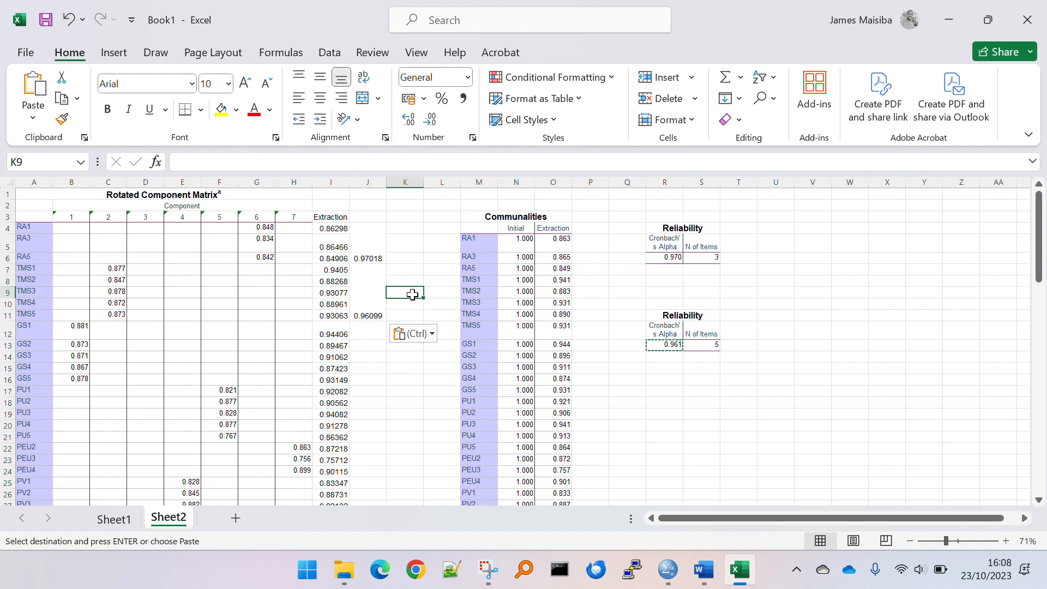
pyautogui.click(364, 301)
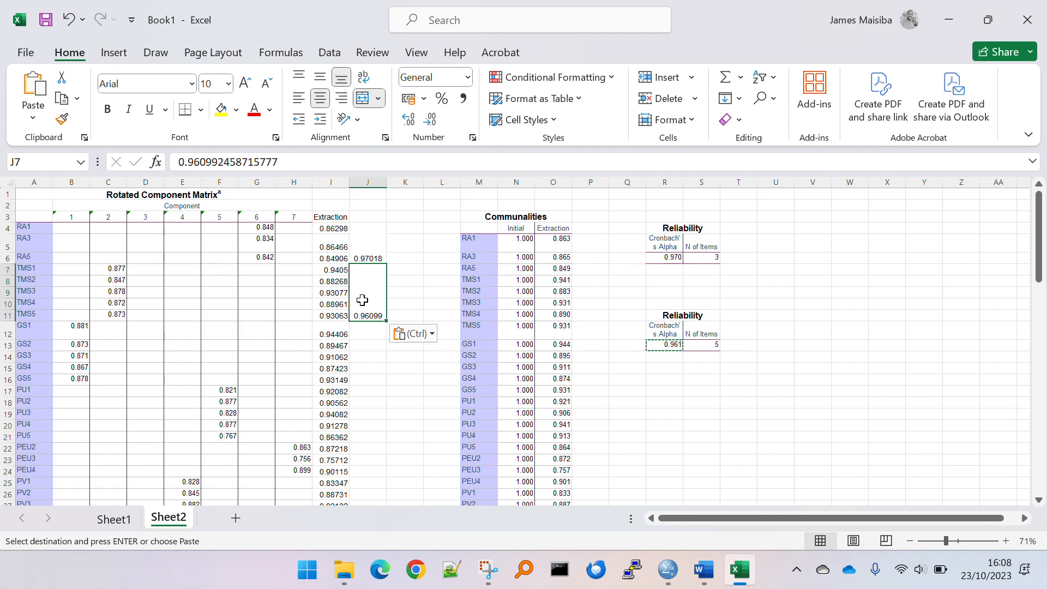
pyautogui.hotkey('alt', 'Tab')
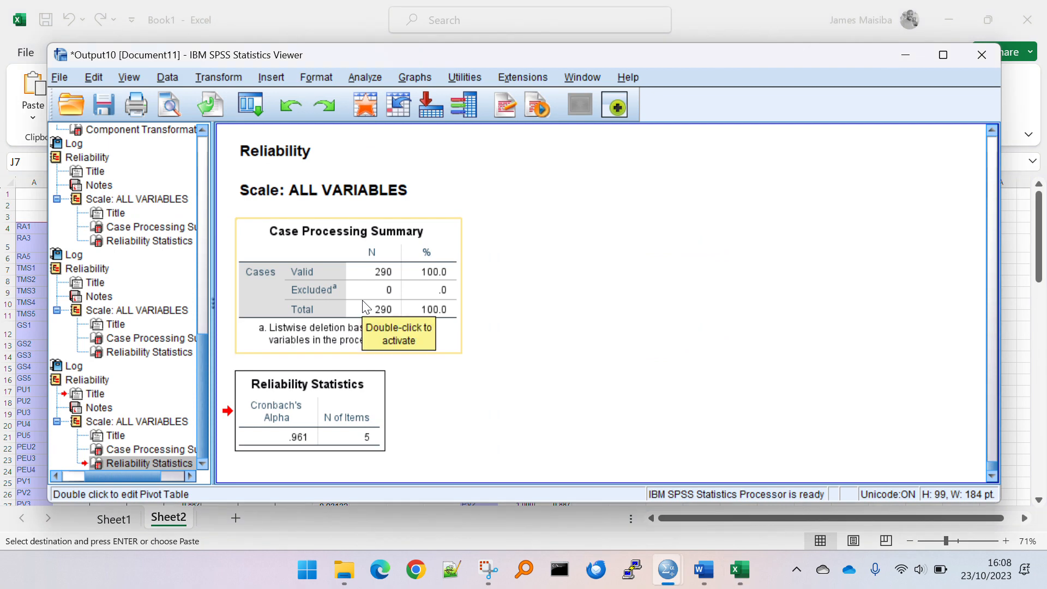
pyautogui.hotkey('alt', 'Tab')
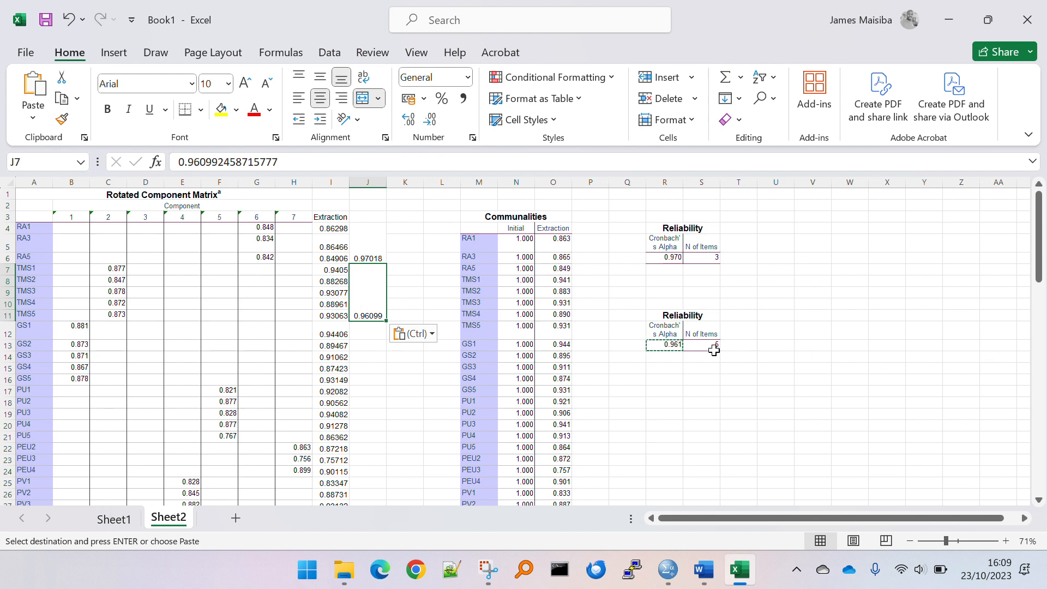
pyautogui.click(663, 345)
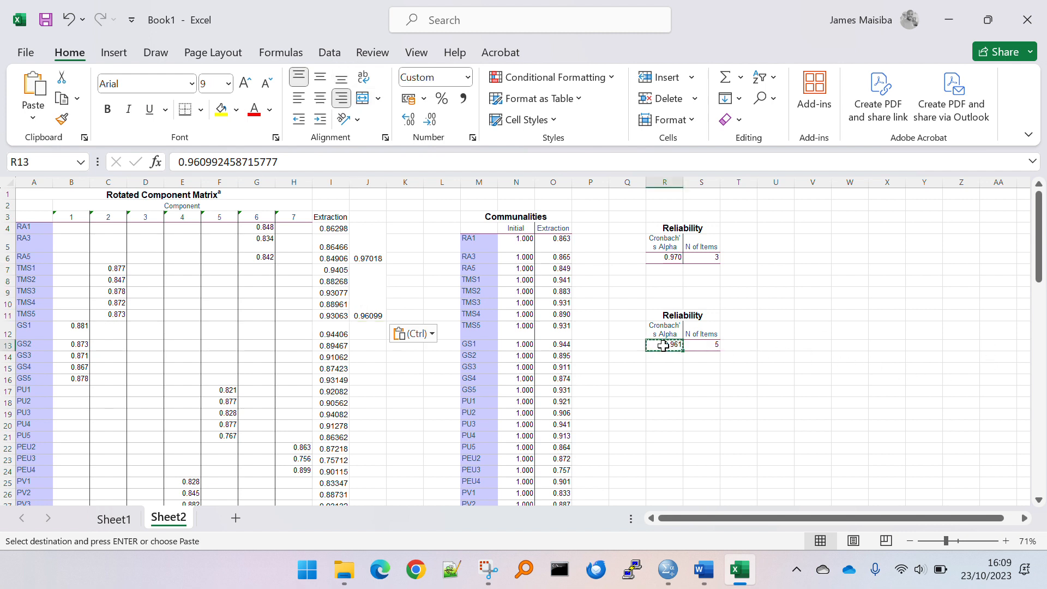
pyautogui.doubleClick(373, 300)
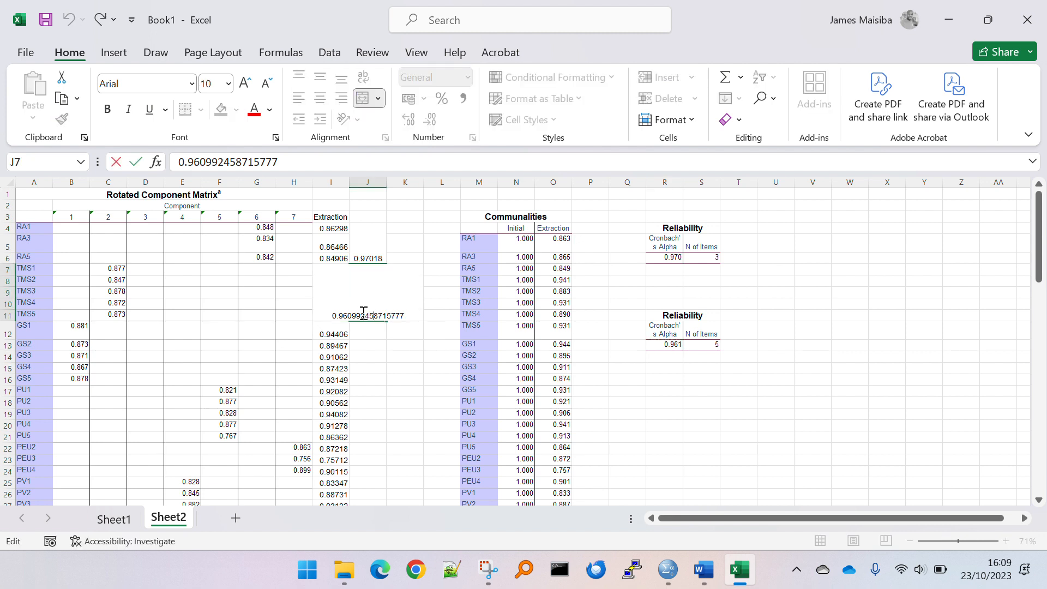
pyautogui.moveTo(347, 314); pyautogui.dragTo(420, 335)
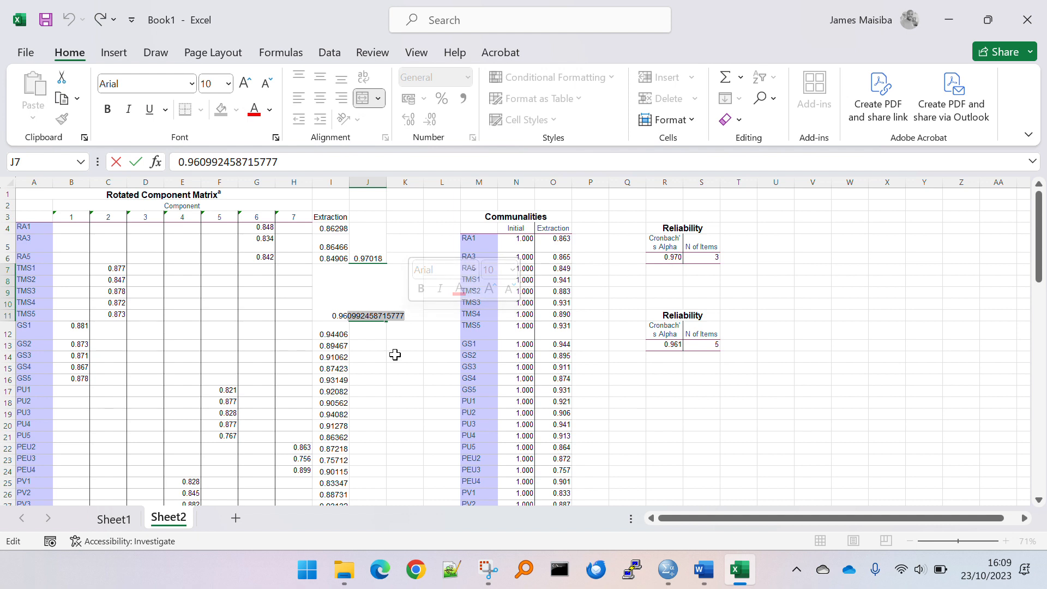
pyautogui.press('Escape')
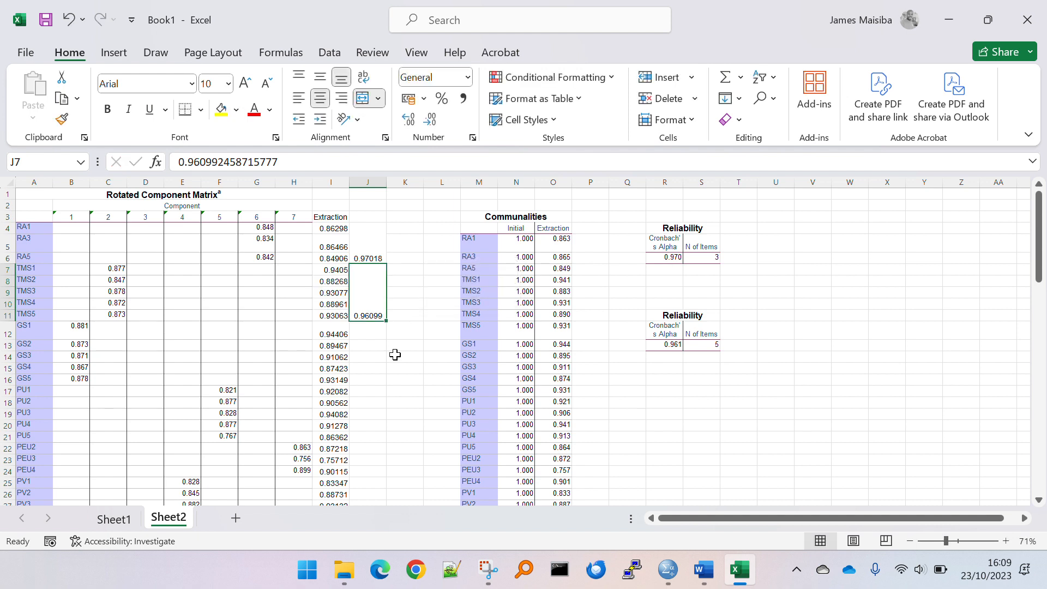
# Try to round the alpha in J7 to three digits with a ROUND formula in K11, and abandon the entry
pyautogui.click(396, 355)
pyautogui.click(386, 317)
pyautogui.click(410, 315)
pyautogui.write('=round')
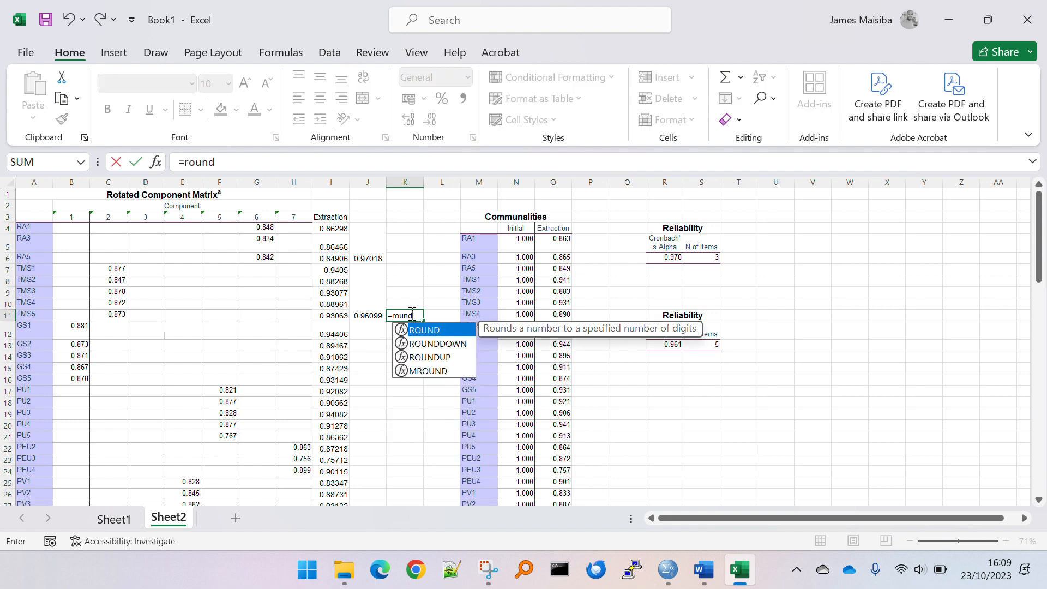
pyautogui.press('Tab')
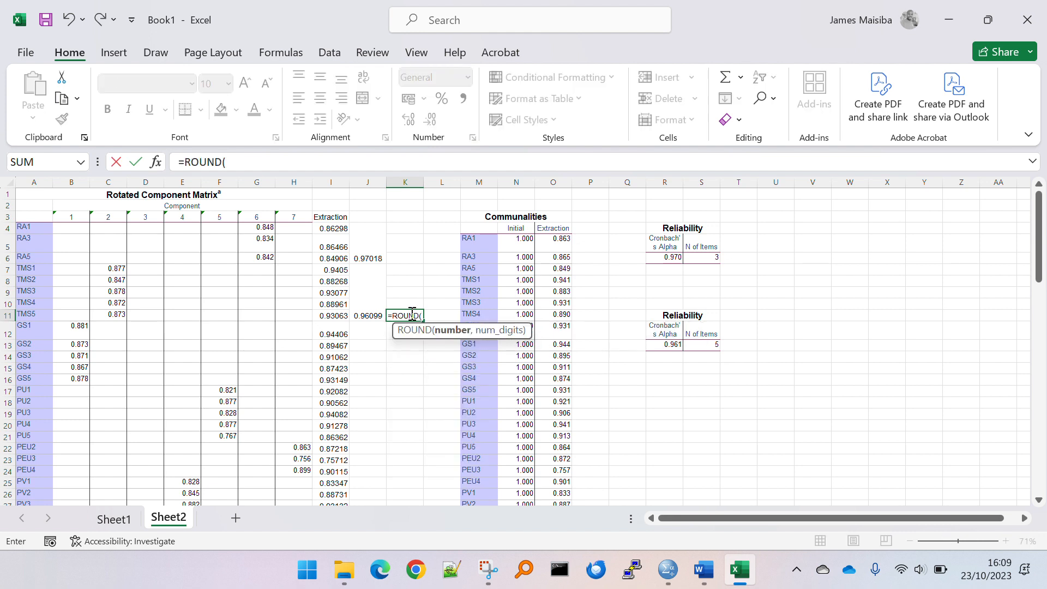
pyautogui.moveTo(368, 269); pyautogui.dragTo(374, 312)
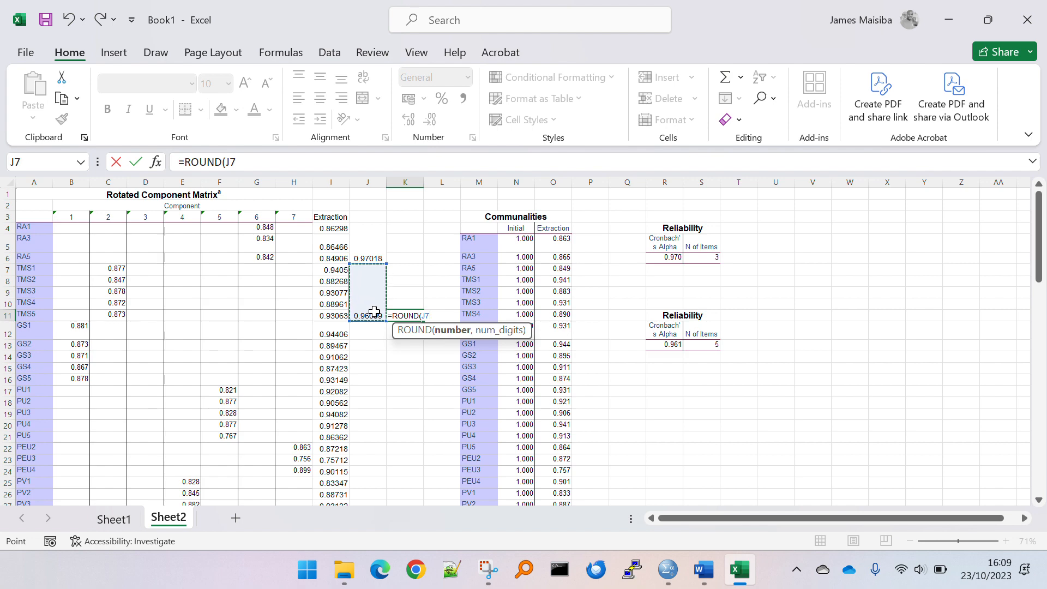
pyautogui.write(';3')
pyautogui.press('Return')
pyautogui.press('Return')
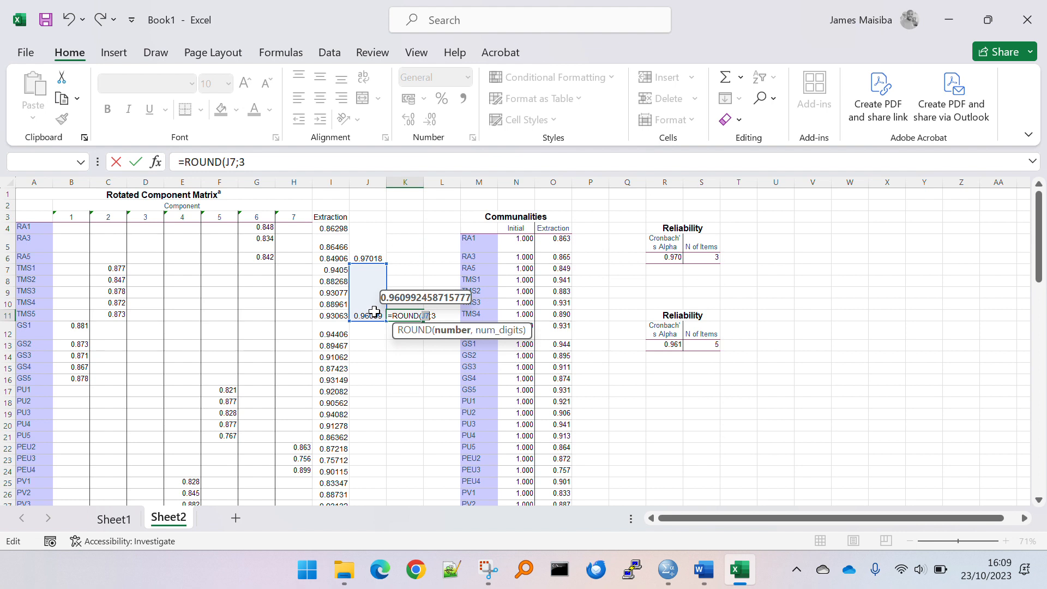
pyautogui.press('Escape')
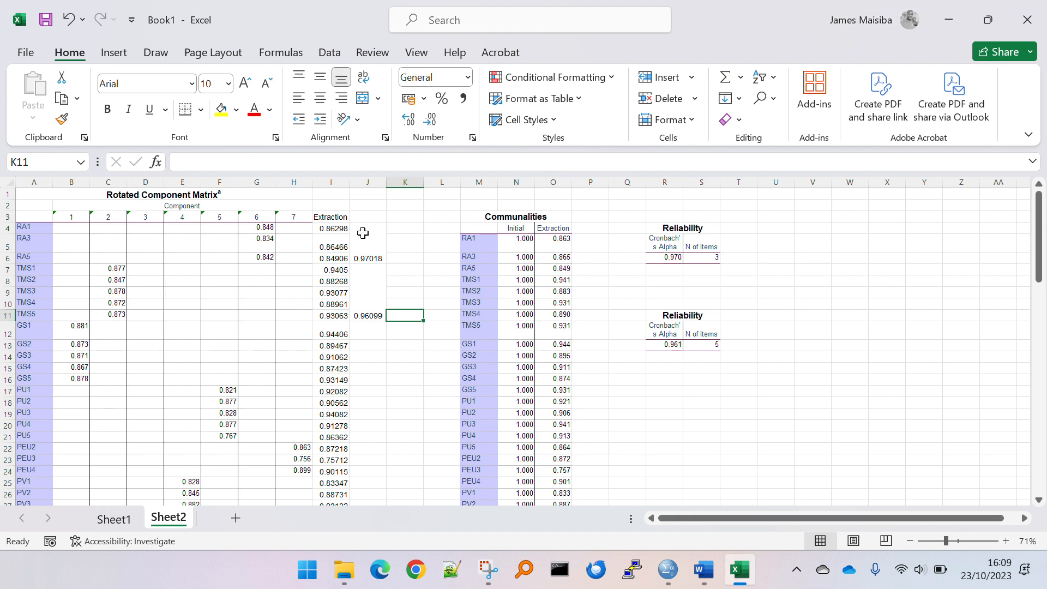
# Format the RA and TMS alpha values in J4:J11 to show three decimal places
pyautogui.moveTo(362, 232); pyautogui.dragTo(367, 316)
pyautogui.click(362, 98)
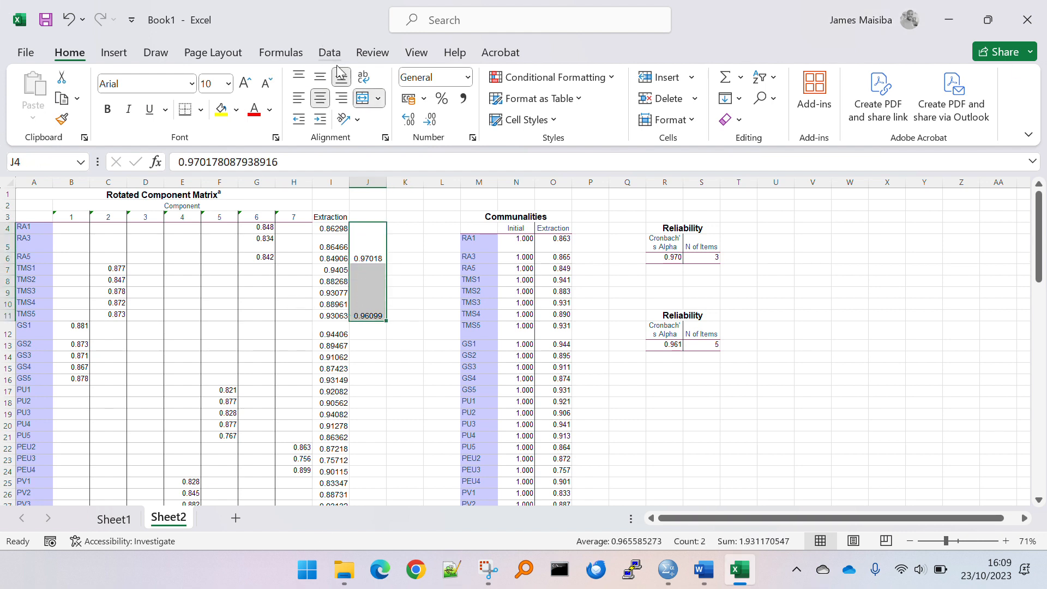
pyautogui.click(436, 121)
pyautogui.click(436, 121)
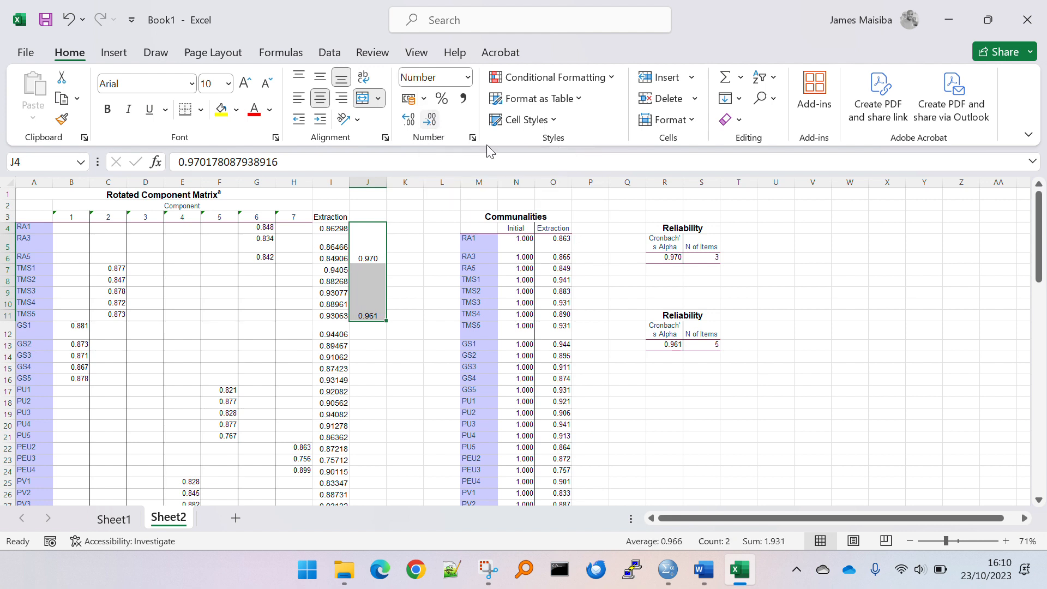
pyautogui.click(418, 301)
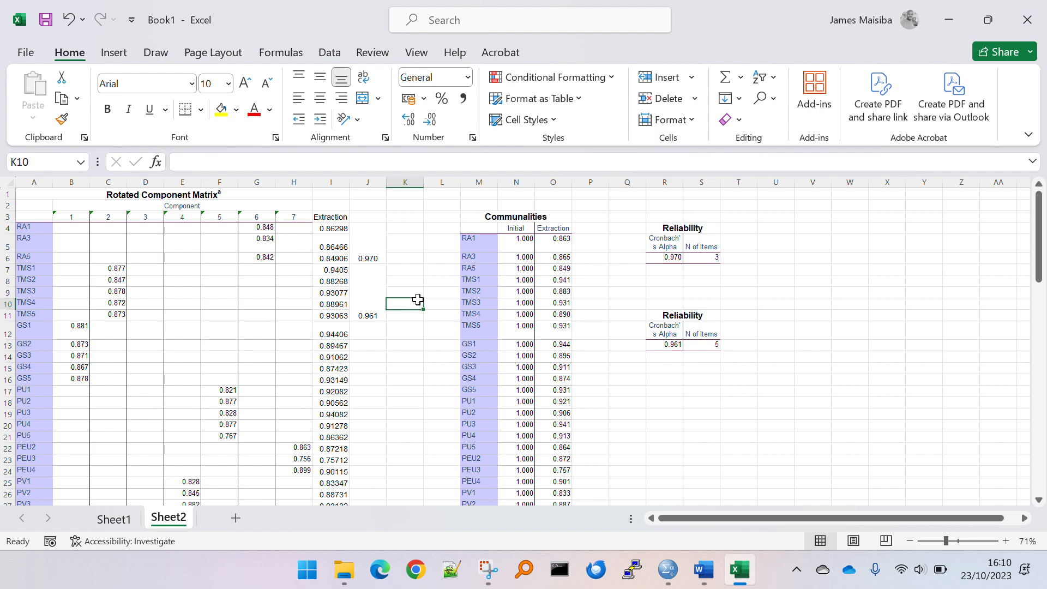
pyautogui.click(410, 256)
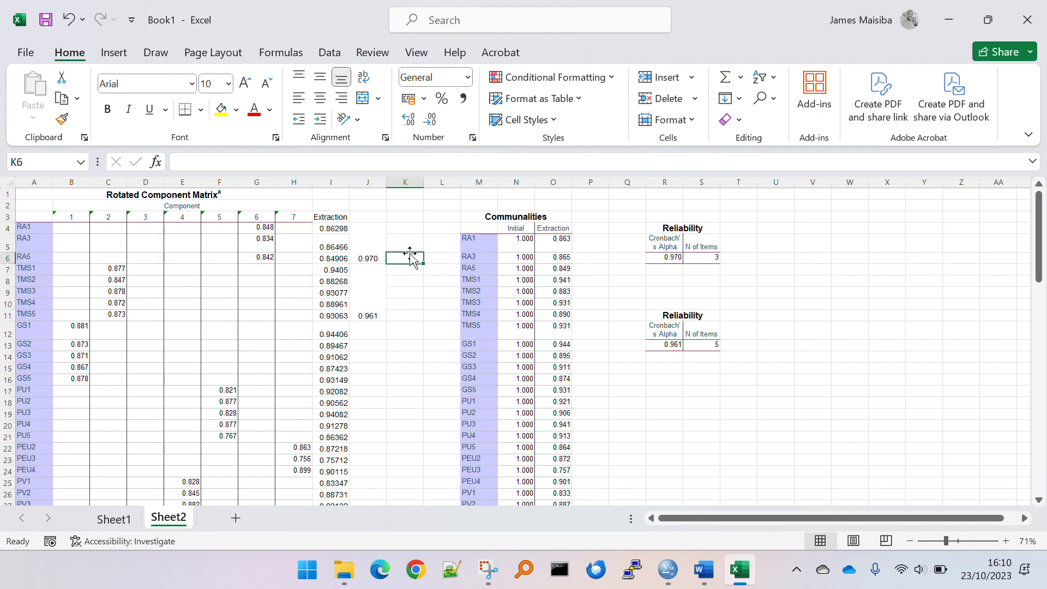
# Switch to the SPSS output viewer, reopen Reliability Analysis and remove TMS1 to TMS5 from the items
pyautogui.scroll(-3, 410, 255)
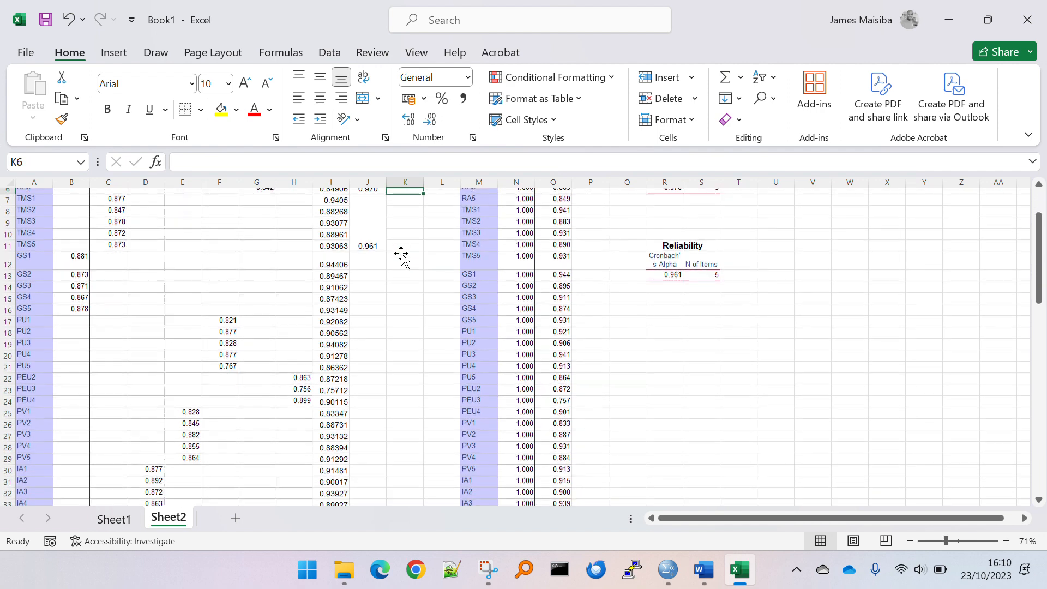
pyautogui.scroll(3, 402, 254)
pyautogui.scroll(-2, 402, 256)
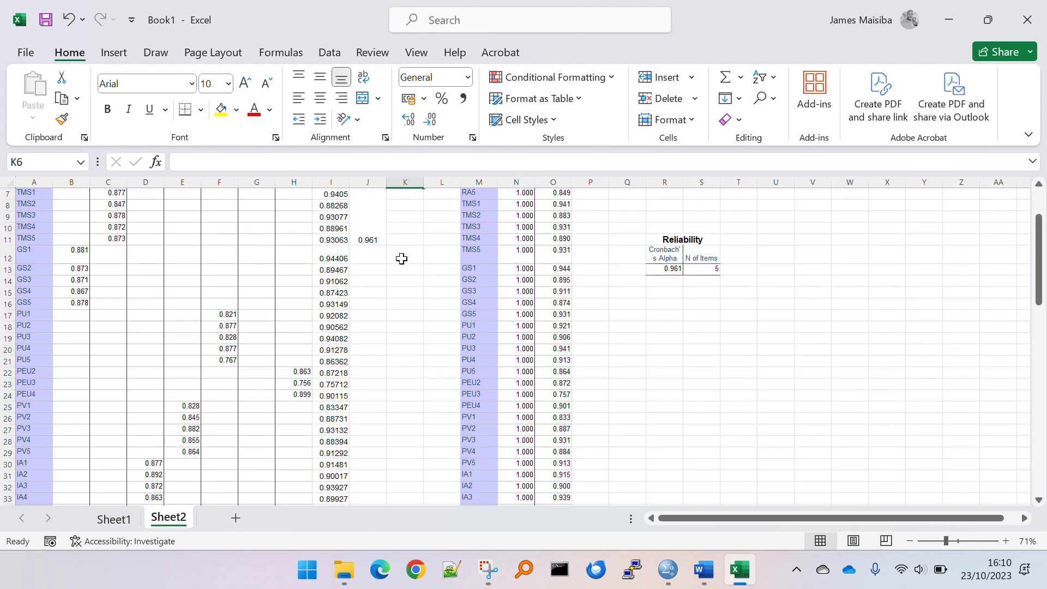
pyautogui.hotkey('alt', 'Tab')
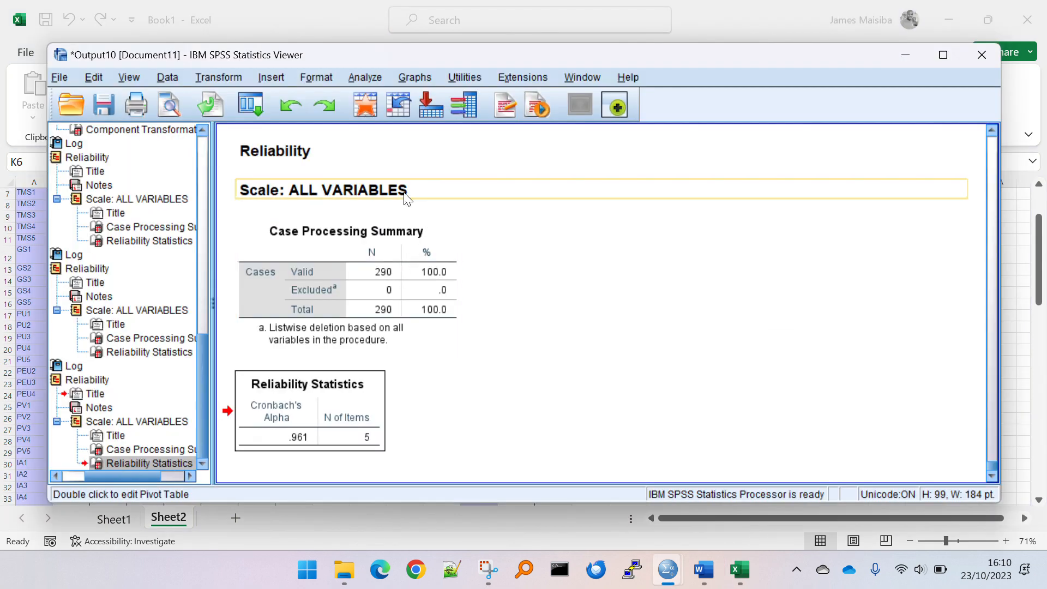
pyautogui.click(370, 79)
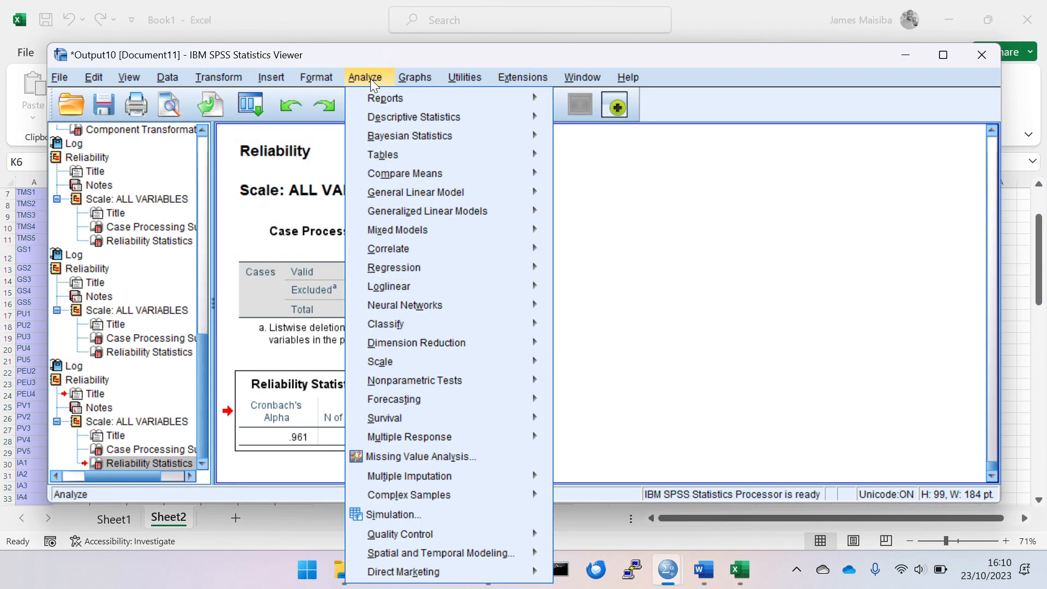
pyautogui.moveTo(447, 355)
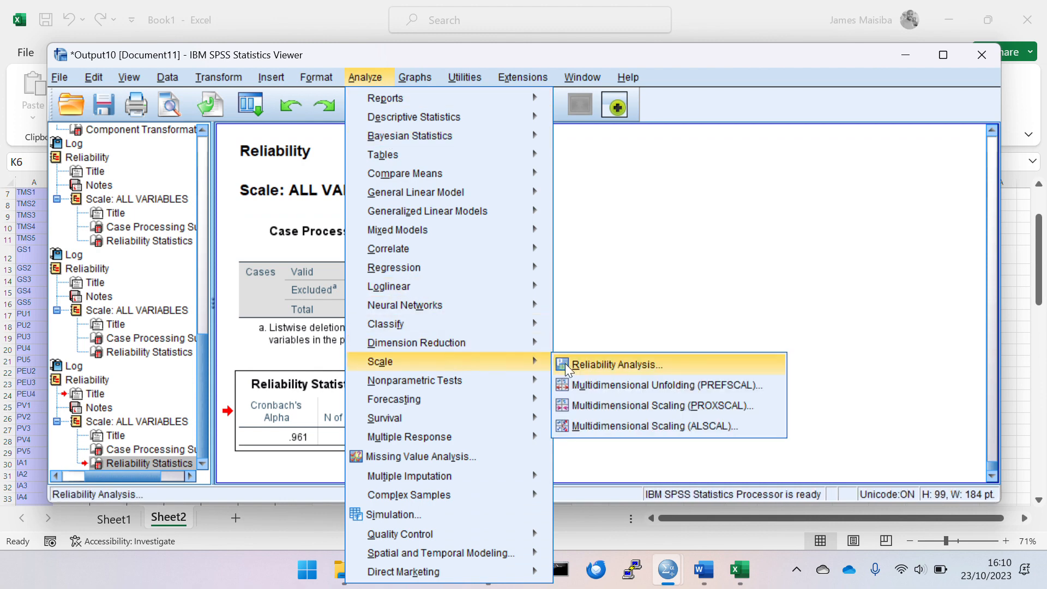
pyautogui.click(565, 363)
pyautogui.scroll(-2, 476, 263)
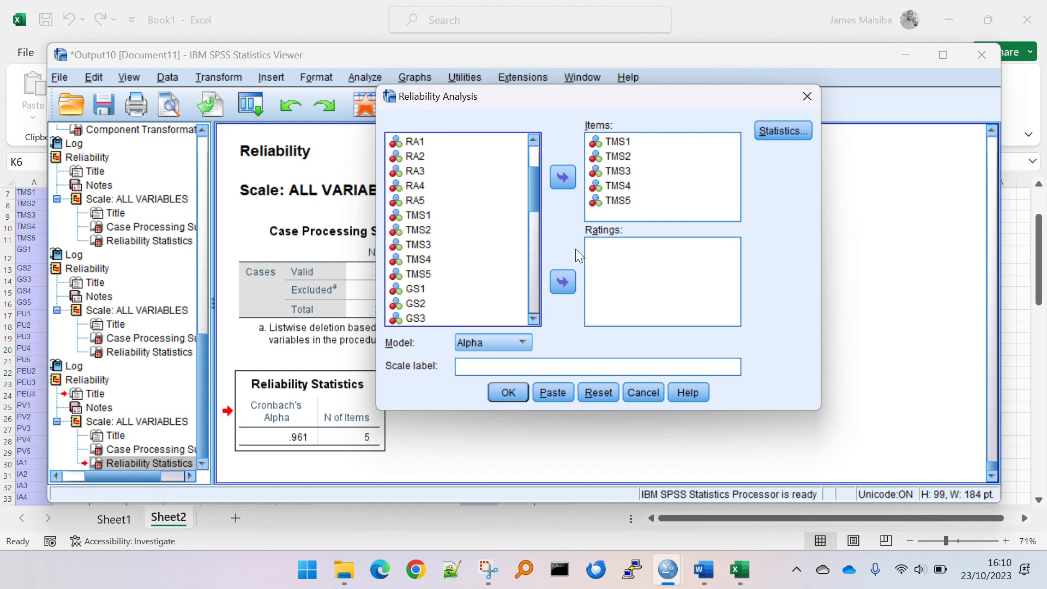
pyautogui.click(618, 156)
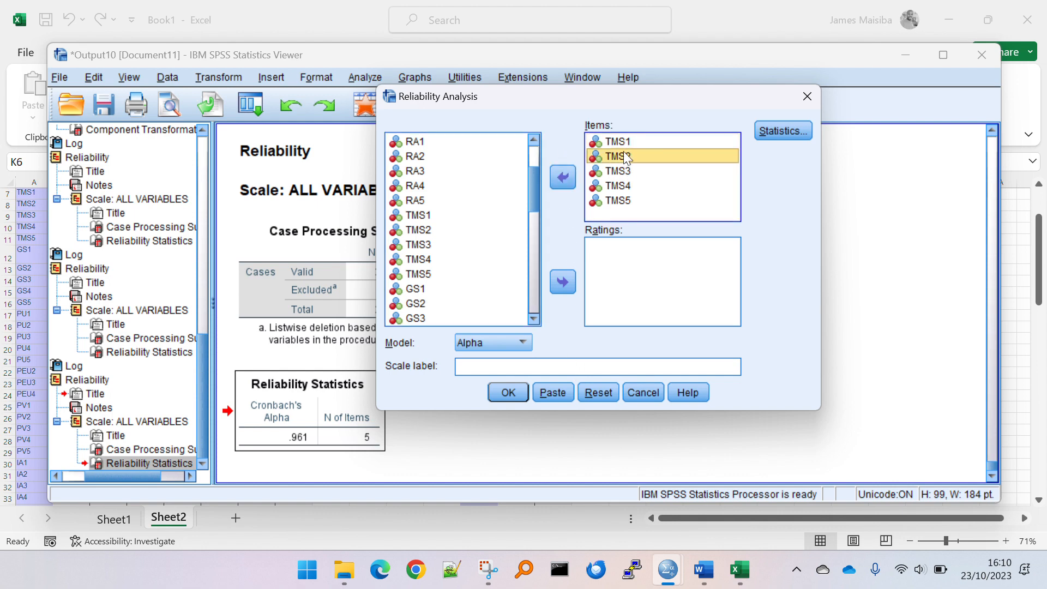
pyautogui.click(623, 143)
pyautogui.keyDown('shift'); pyautogui.click(643, 201); pyautogui.keyUp('shift')
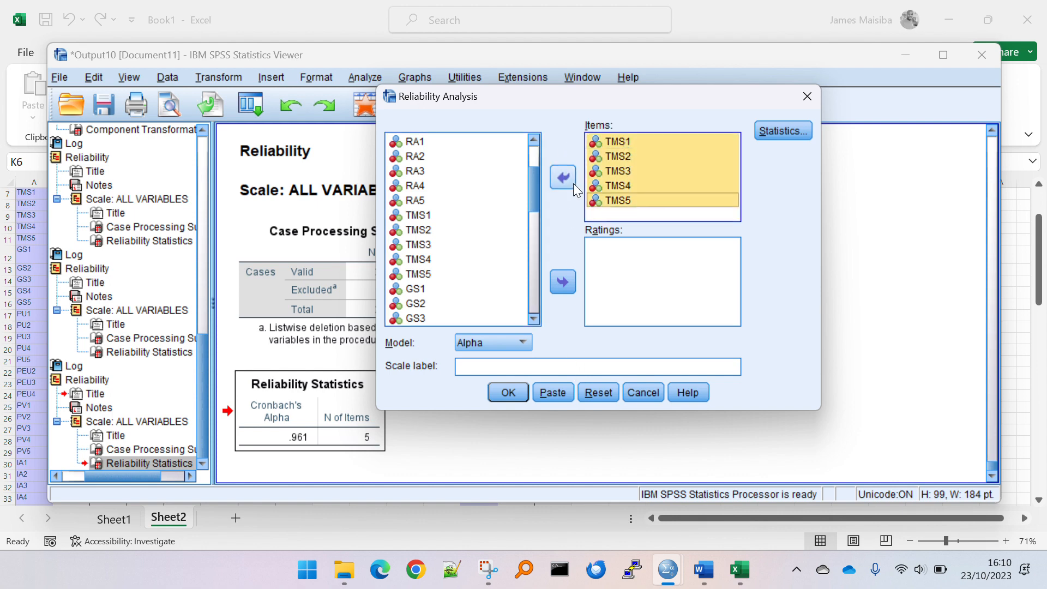
pyautogui.click(570, 180)
# Add GS1 to GS5 as the items and run the reliability analysis with the Alpha model
pyautogui.click(465, 289)
pyautogui.scroll(-2, 468, 299)
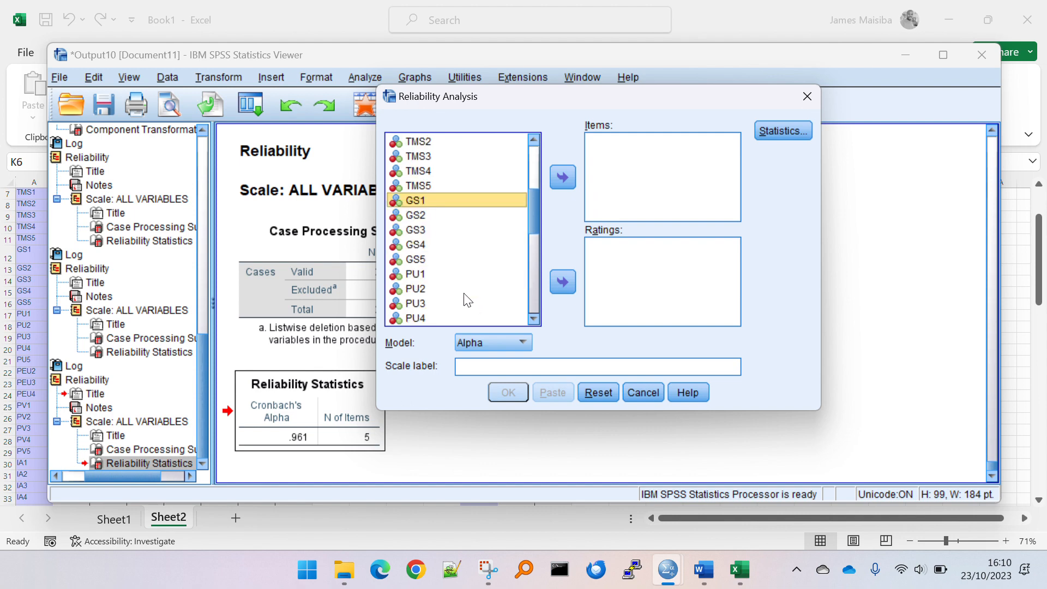
pyautogui.keyDown('shift'); pyautogui.click(463, 262); pyautogui.keyUp('shift')
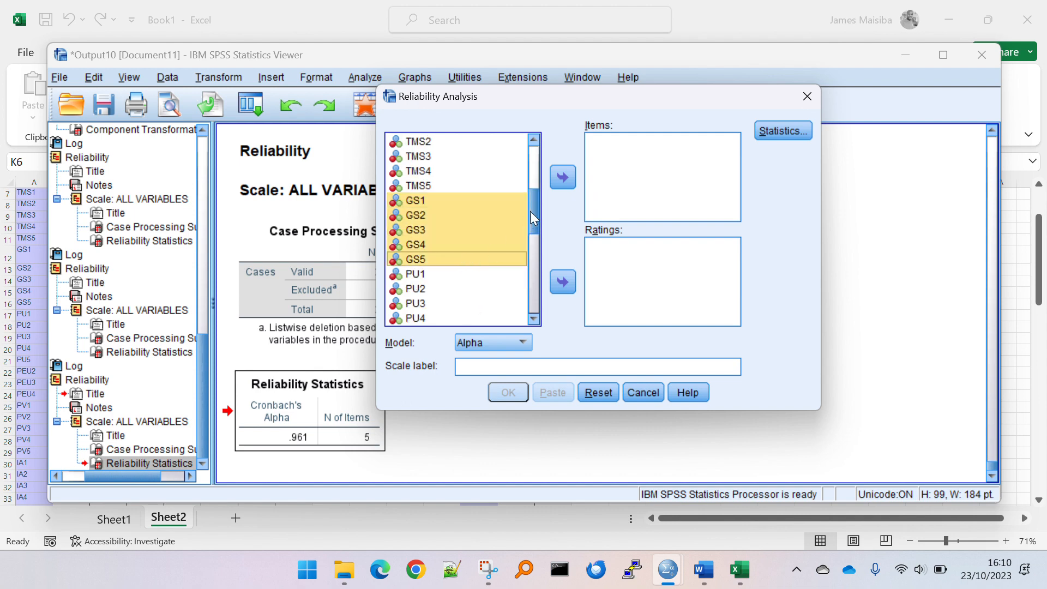
pyautogui.click(562, 178)
pyautogui.click(512, 391)
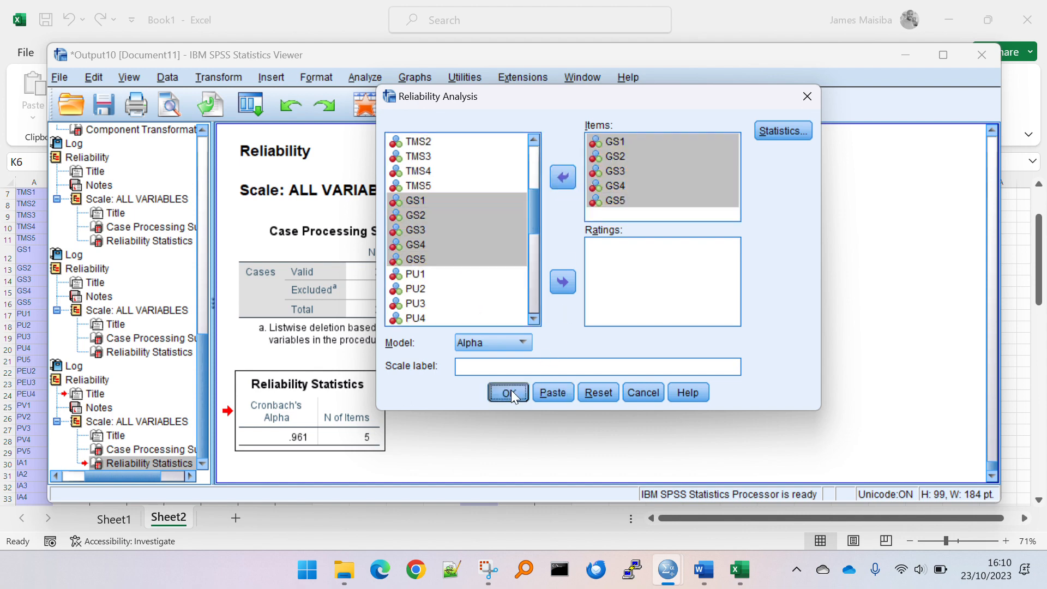
# Compare the reliability output for GS1 to GS5 with the preceding TMS run, checking each table against its listed variables
pyautogui.rightClick(308, 400)
pyautogui.click(525, 348)
pyautogui.scroll(3, 526, 348)
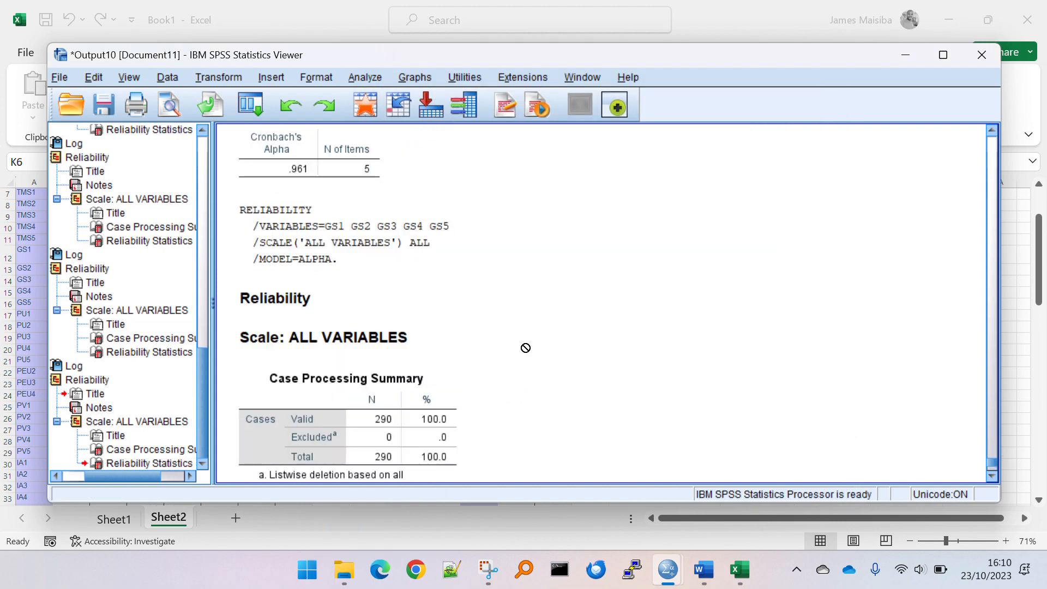
pyautogui.scroll(-3, 526, 349)
pyautogui.click(295, 421)
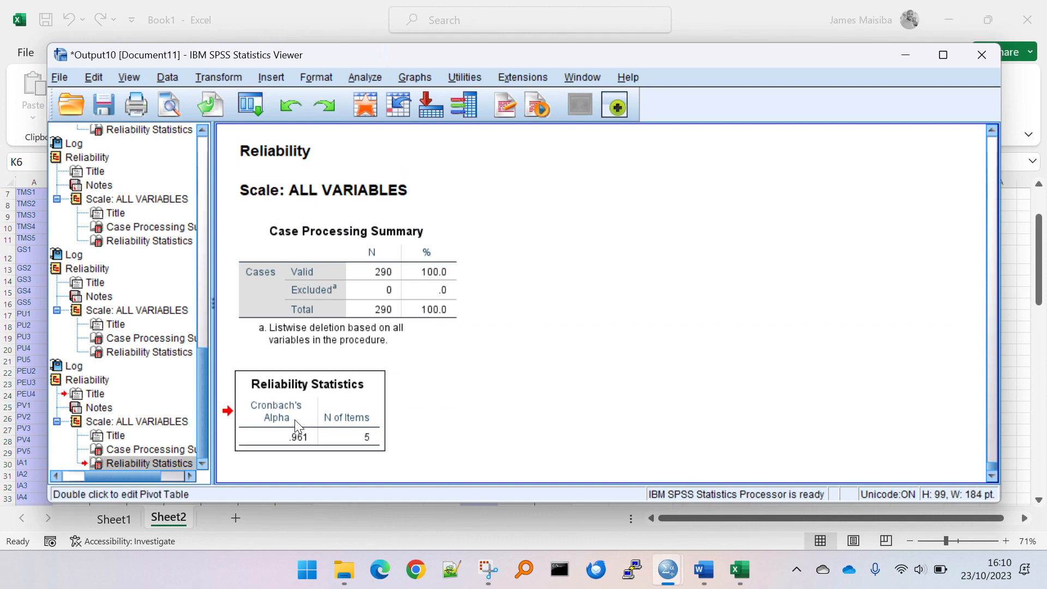
pyautogui.rightClick(295, 420)
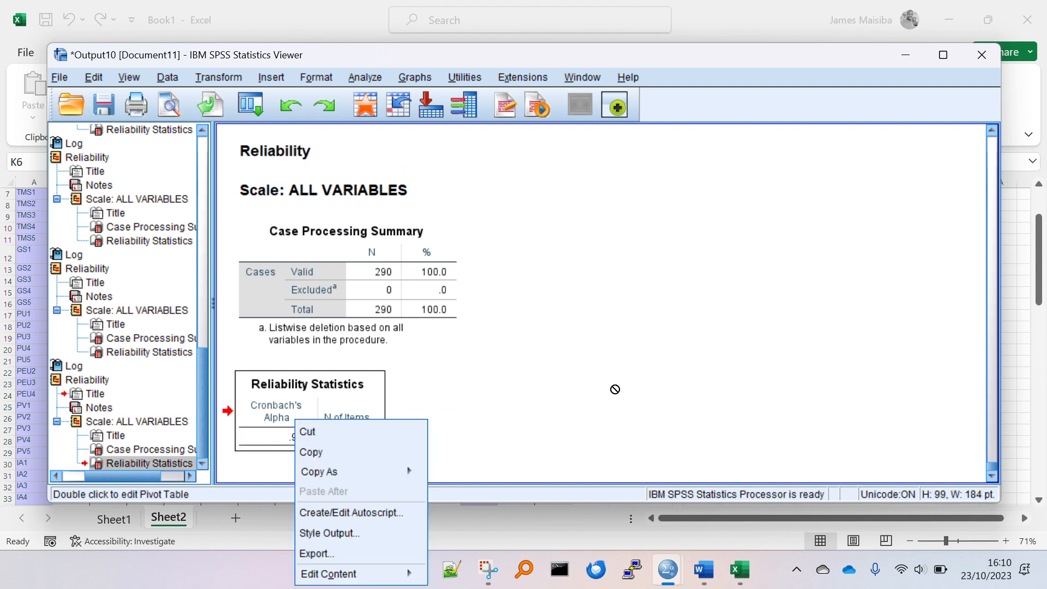
pyautogui.click(611, 388)
pyautogui.moveTo(299, 449); pyautogui.dragTo(538, 434)
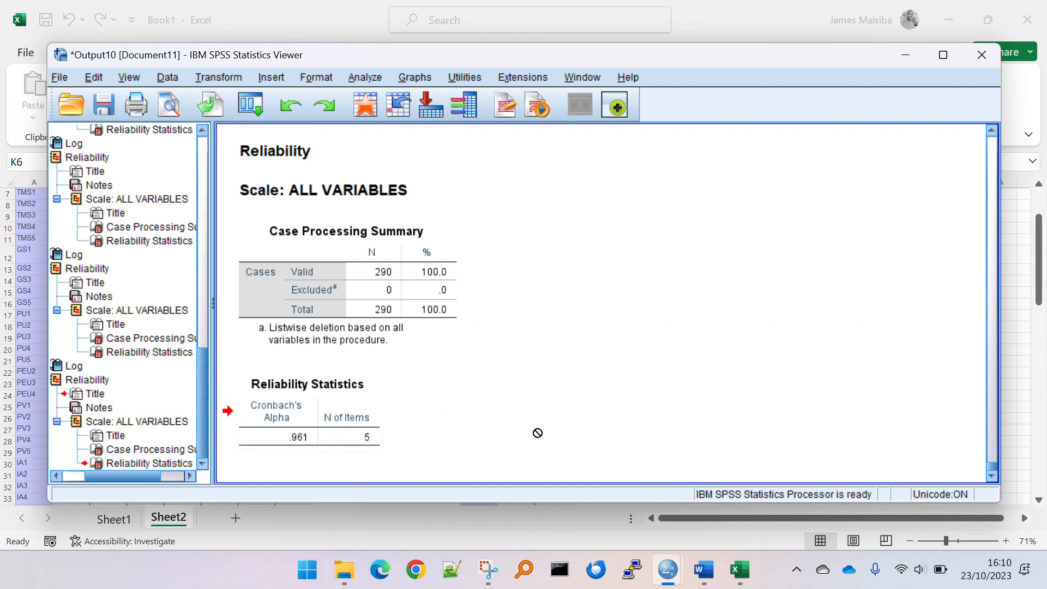
pyautogui.scroll(3, 537, 433)
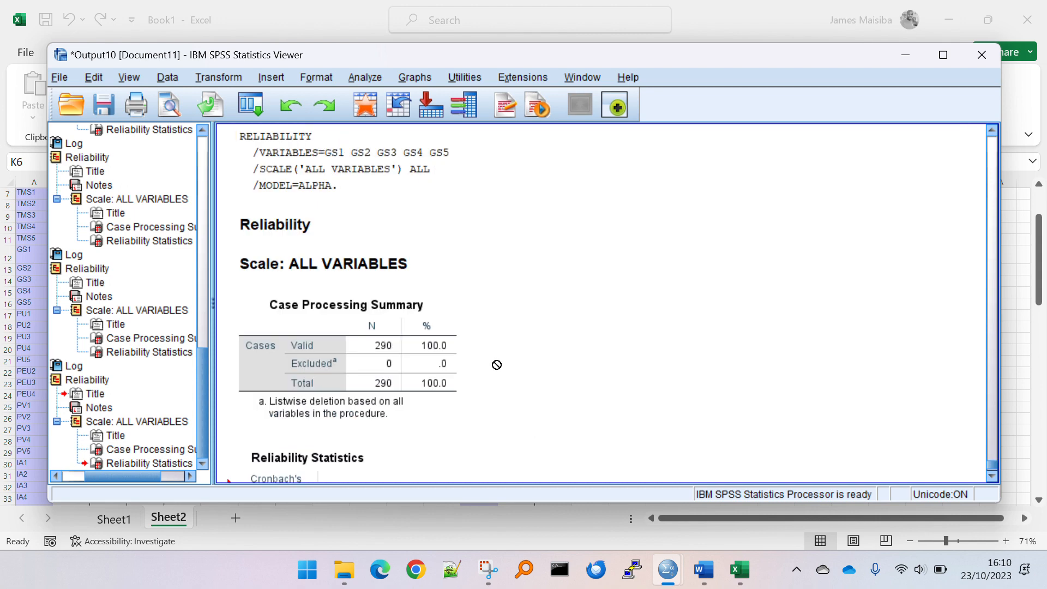
pyautogui.scroll(-5, 398, 234)
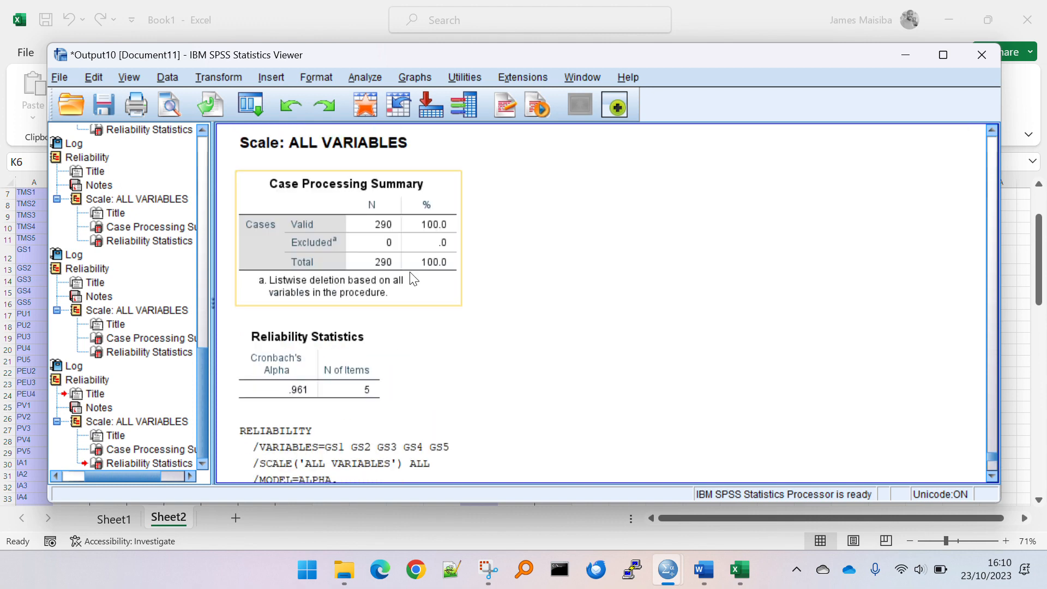
pyautogui.scroll(5, 367, 349)
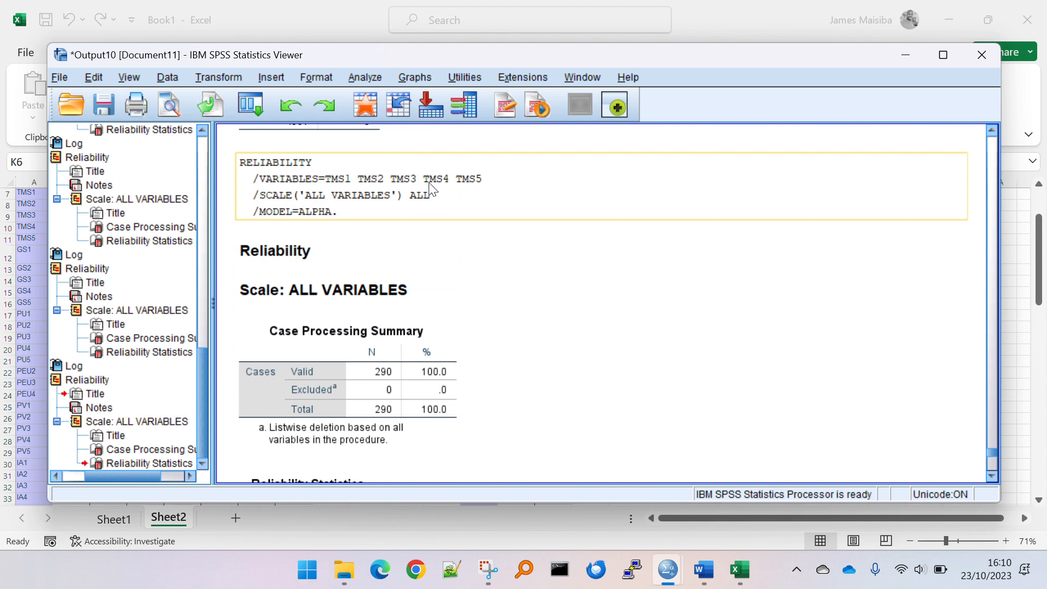
pyautogui.scroll(-4, 473, 401)
# Copy the GS Reliability Statistics table from the output and paste it into the Excel sheet at U12
pyautogui.rightClick(328, 408)
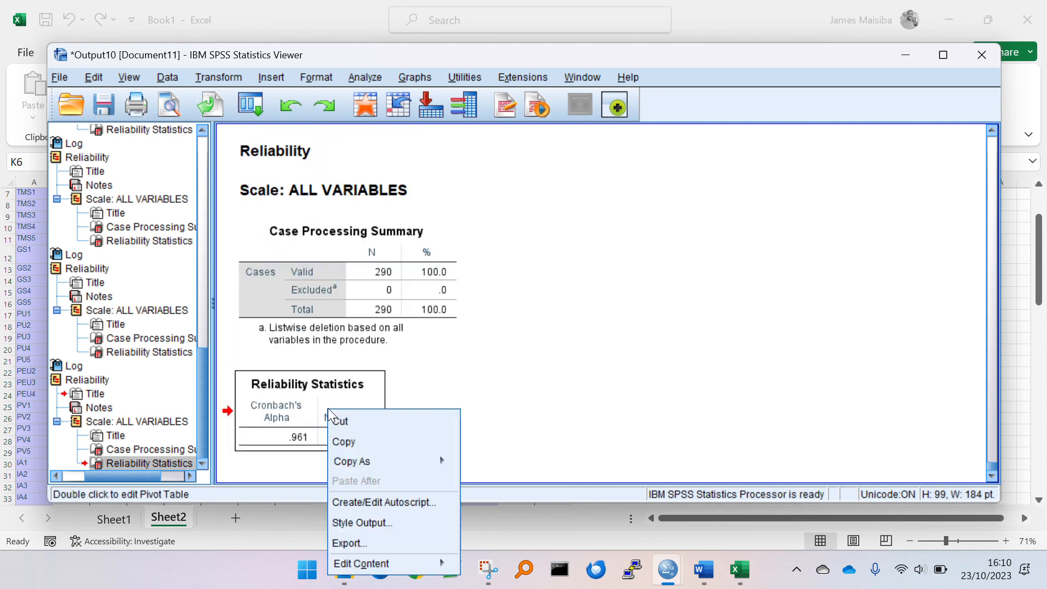
pyautogui.click(369, 440)
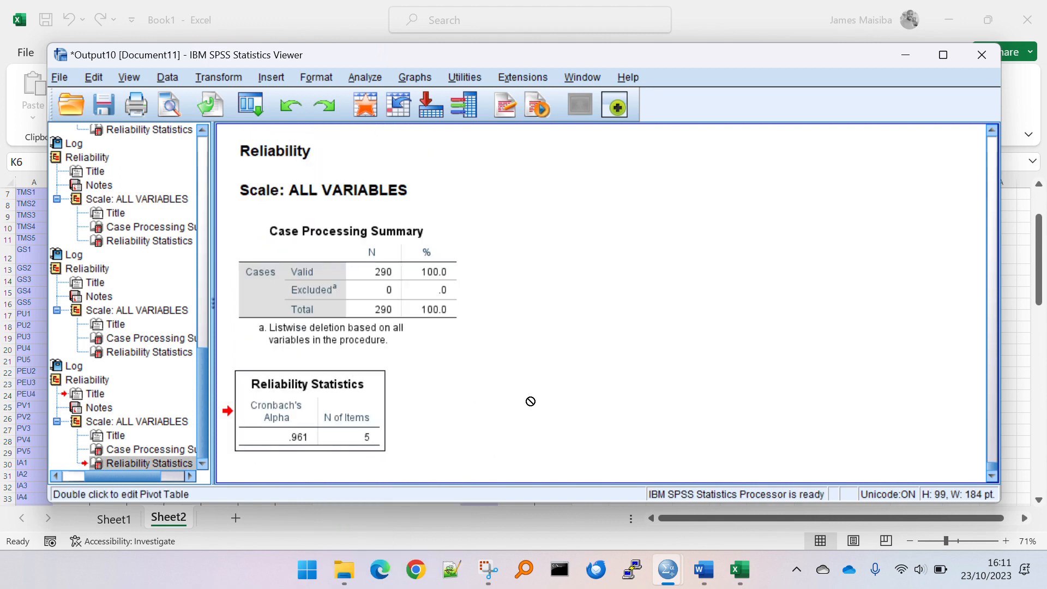
pyautogui.hotkey('alt', 'Tab')
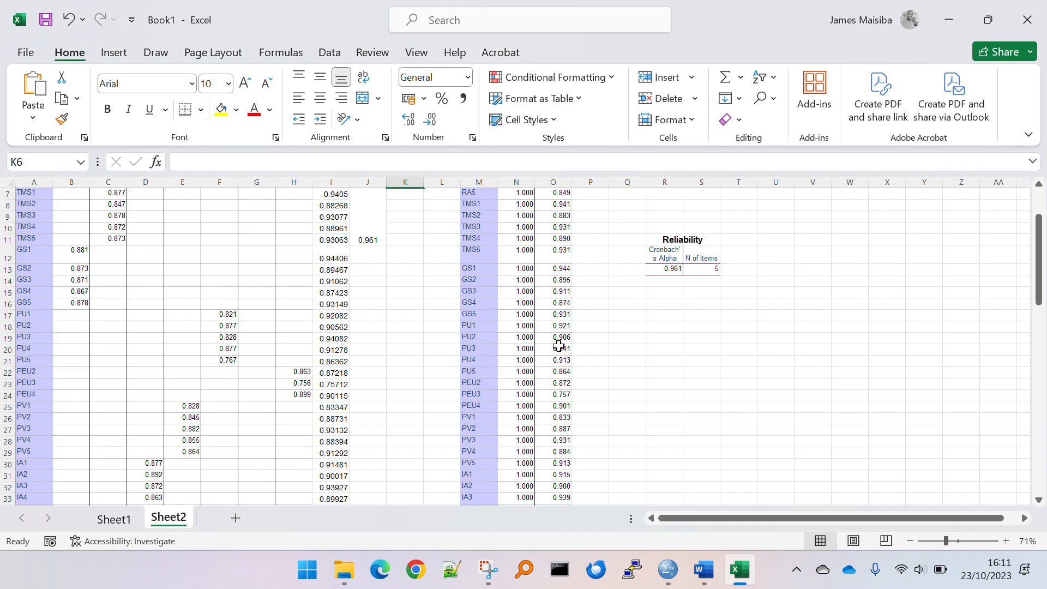
pyautogui.click(781, 259)
pyautogui.hotkey('ctrl', 'v')
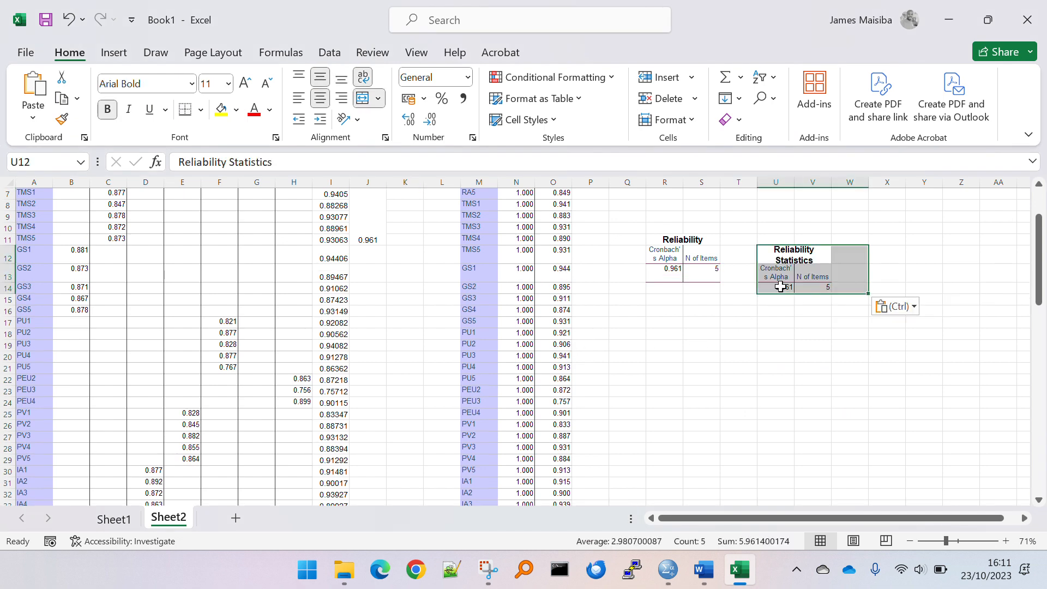
# Merge J12:J16 beside the GS items
pyautogui.click(376, 258)
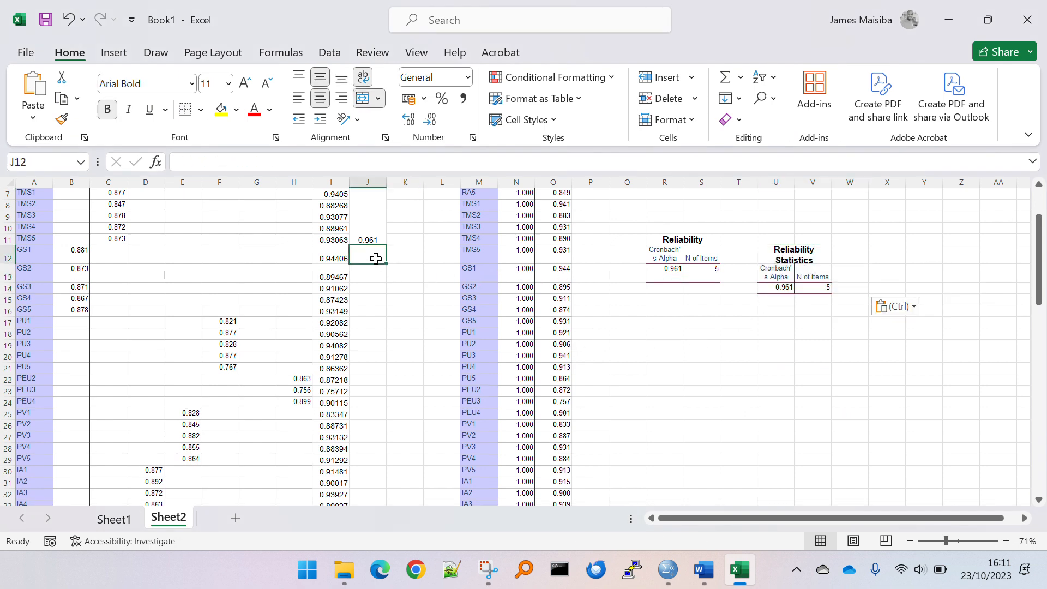
pyautogui.moveTo(376, 259); pyautogui.dragTo(377, 310)
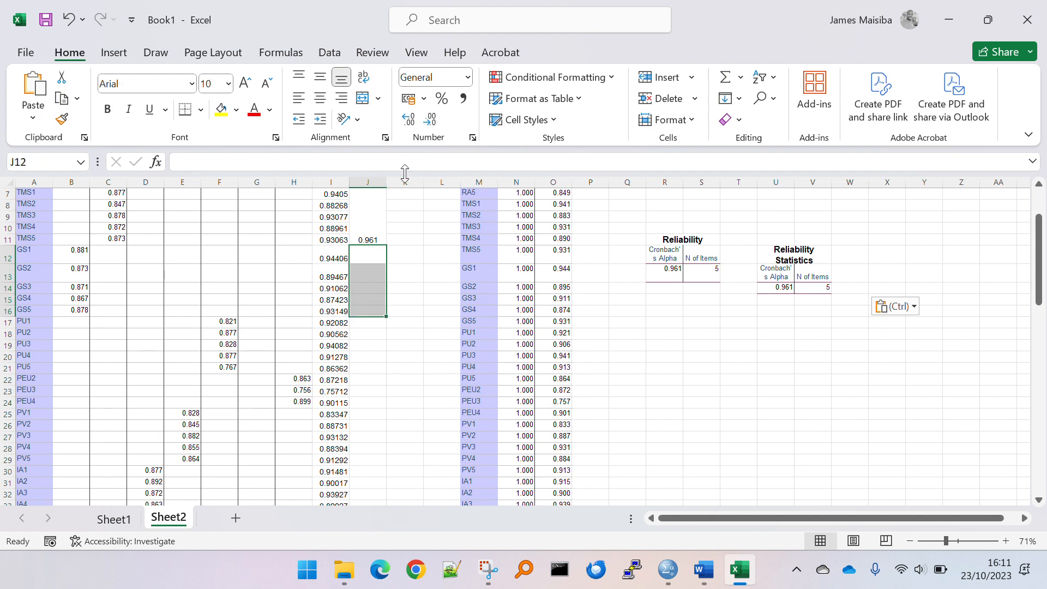
pyautogui.click(363, 97)
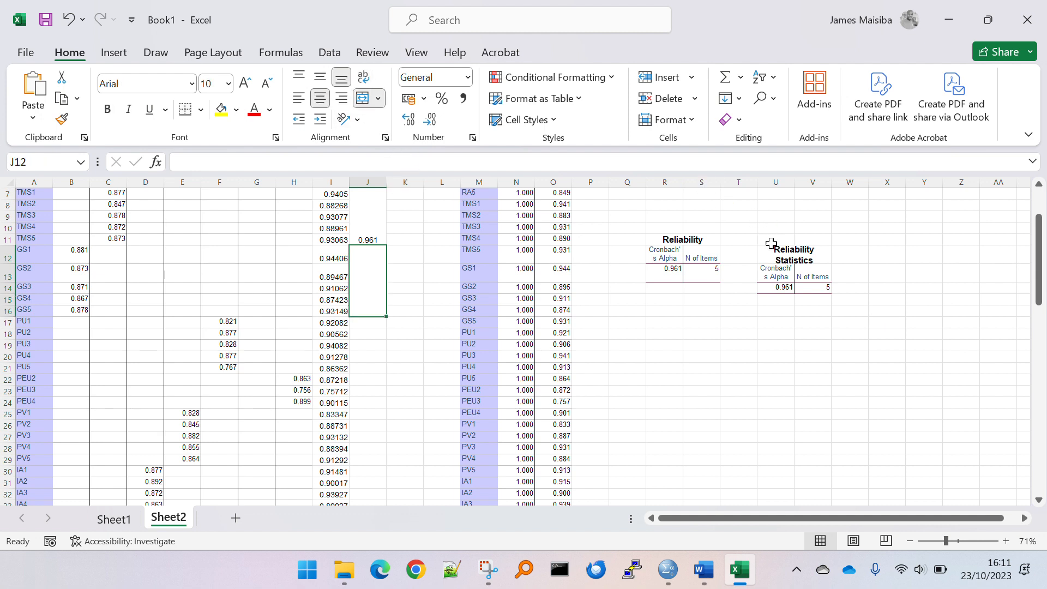
# Copy the Cronbach's Alpha value from U14 into the merged J12 cell and show it with three decimal places
pyautogui.click(775, 288)
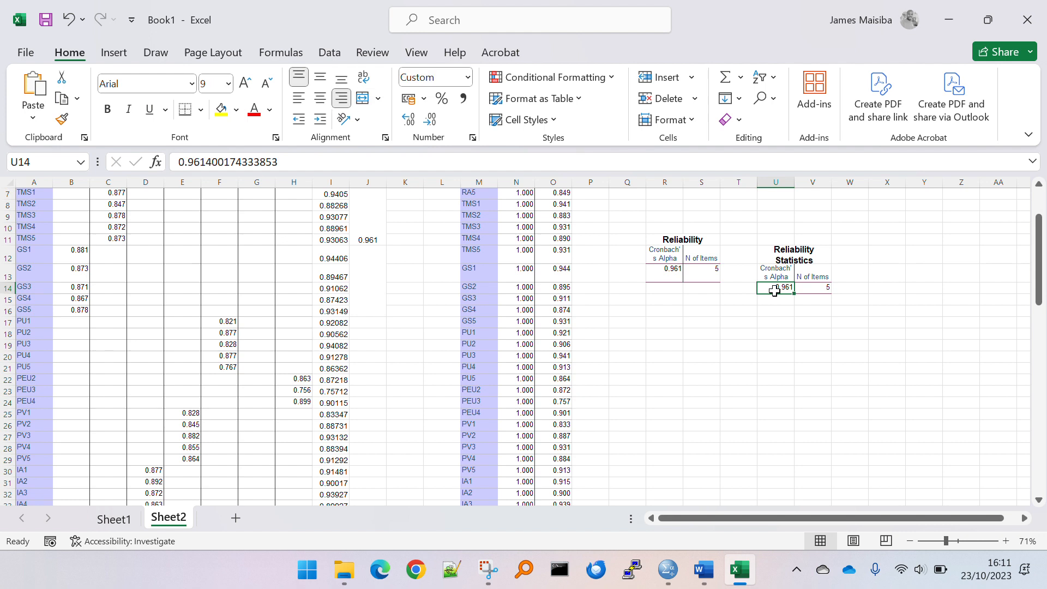
pyautogui.hotkey('ctrl', 'c')
pyautogui.click(371, 279)
pyautogui.hotkey('ctrl', 'v')
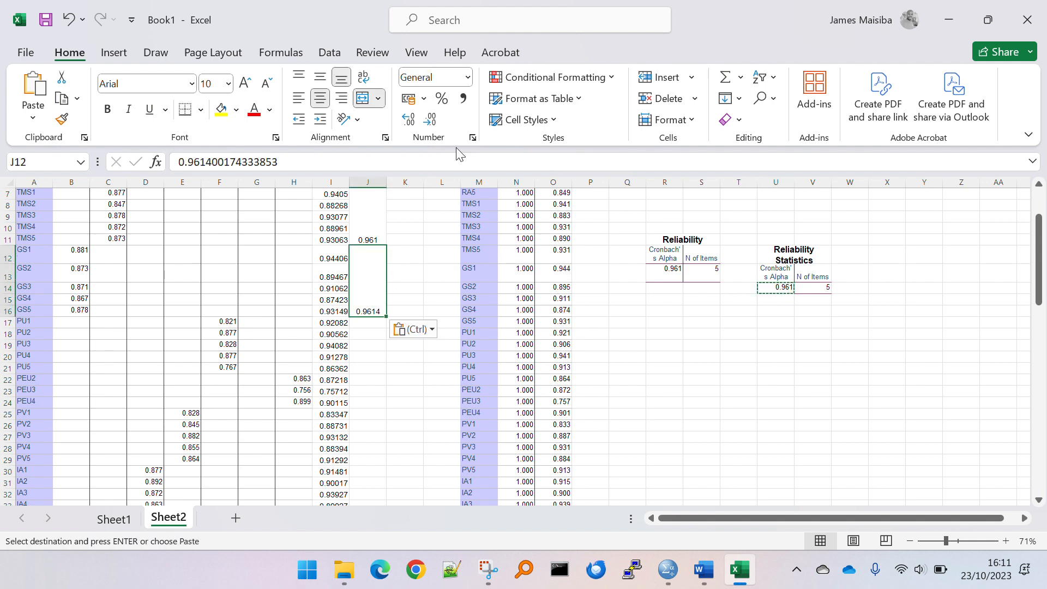
pyautogui.click(433, 123)
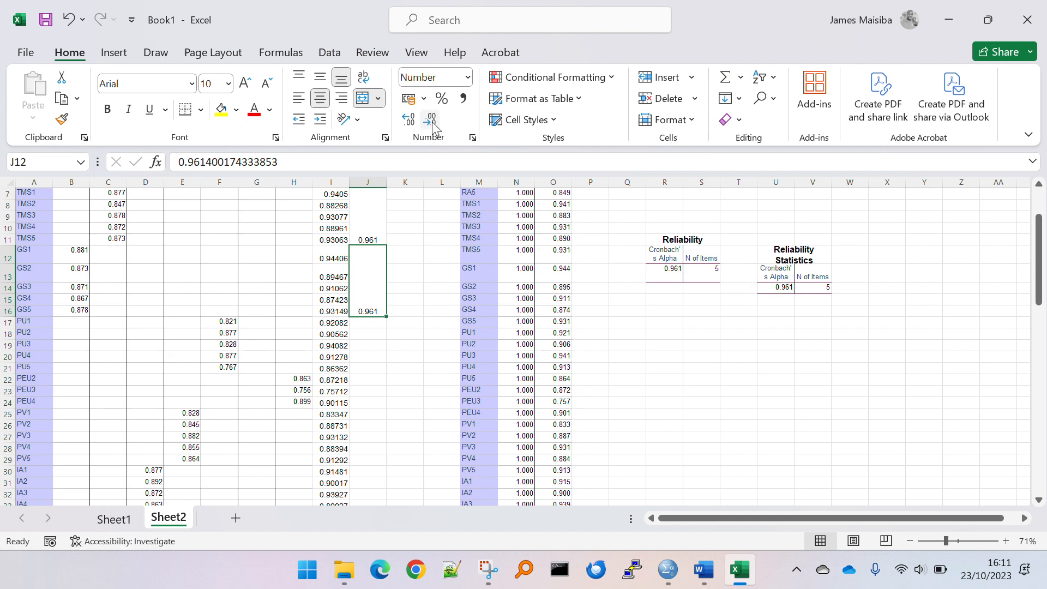
# Try to merge J17:J21 beside the PU items
pyautogui.moveTo(371, 324); pyautogui.dragTo(373, 364)
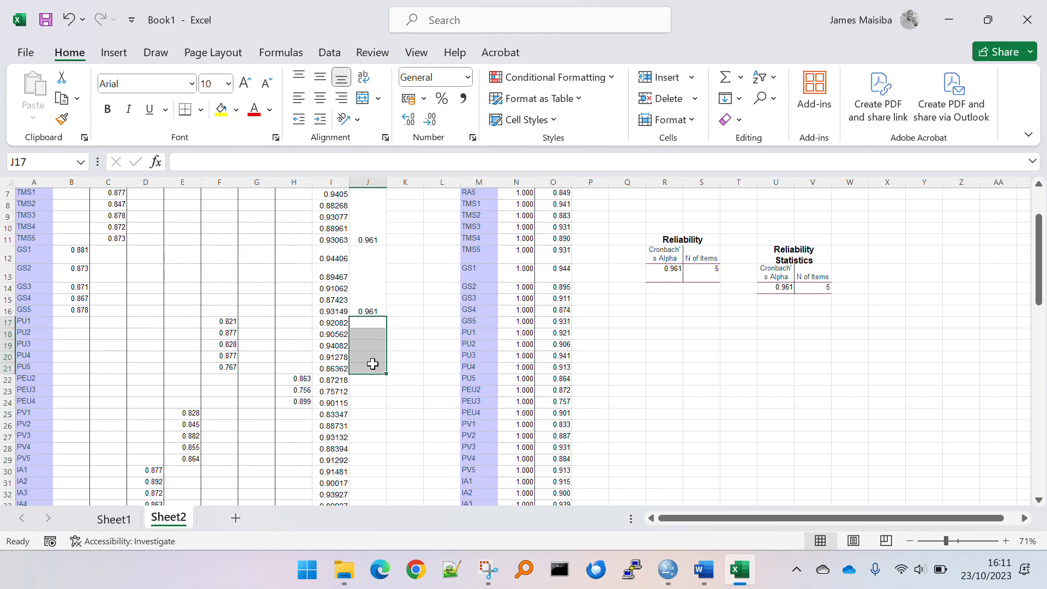
pyautogui.rightClick(372, 361)
pyautogui.click(343, 301)
# Switch to the SPSS output and run an Alpha reliability analysis on PU1 to PU5, replacing the GS items
pyautogui.hotkey('alt', 'Tab')
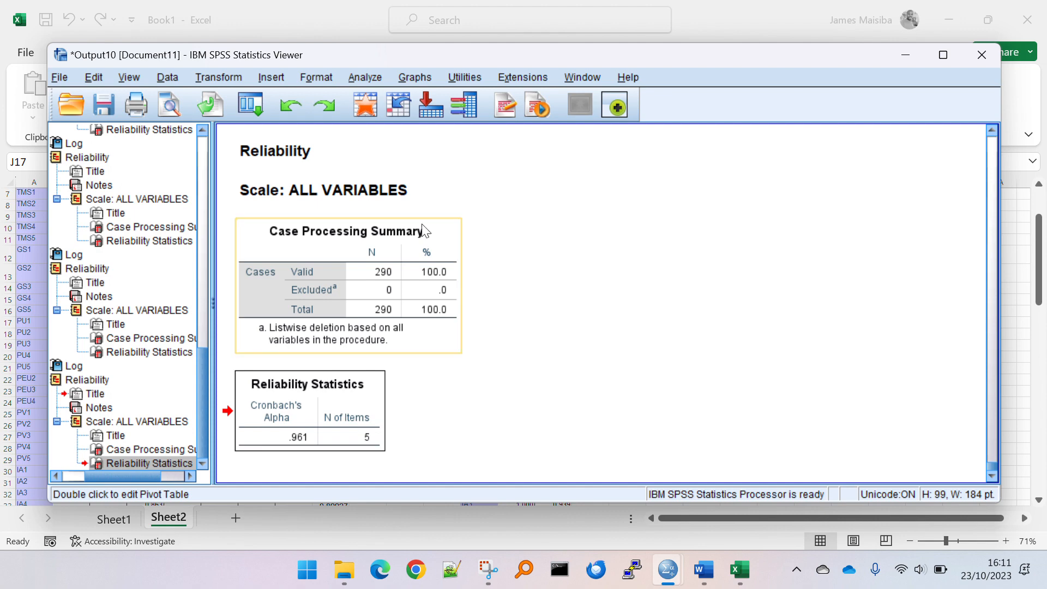
pyautogui.click(368, 80)
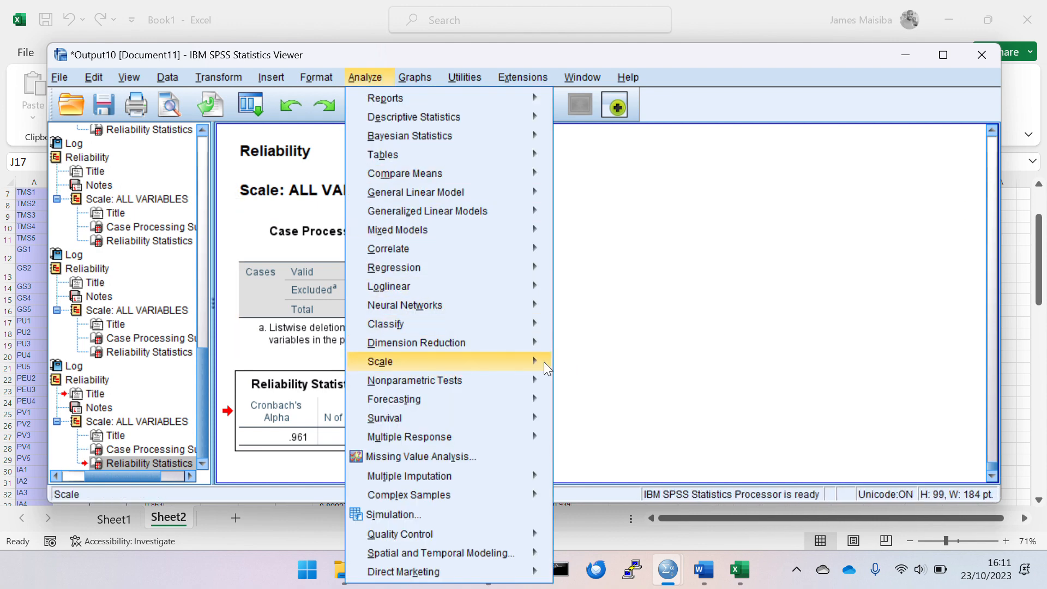
pyautogui.click(575, 363)
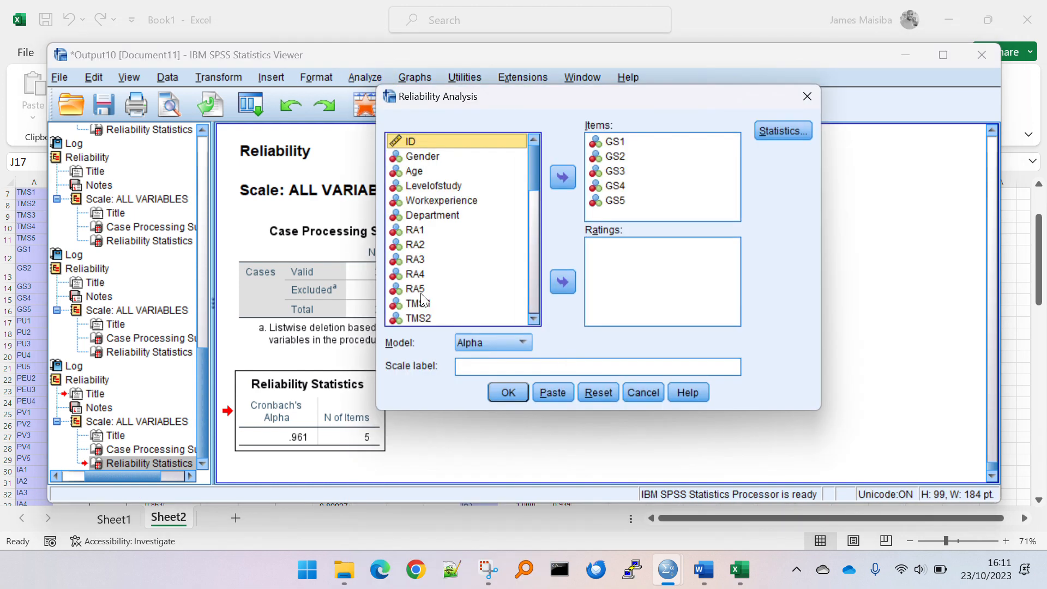
pyautogui.scroll(-2, 423, 298)
pyautogui.click(594, 394)
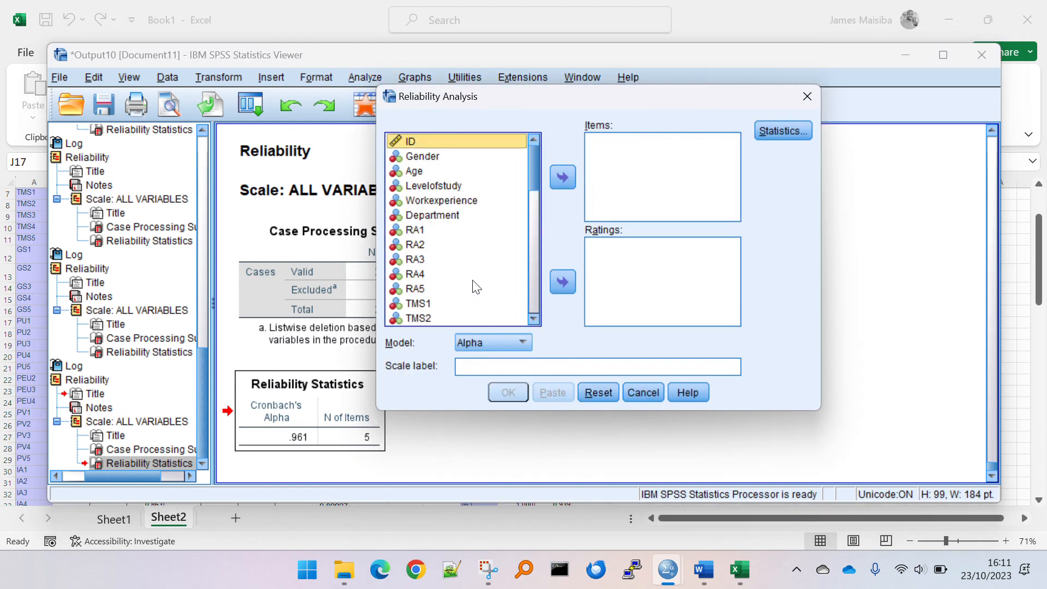
pyautogui.scroll(-5, 476, 288)
pyautogui.click(467, 234)
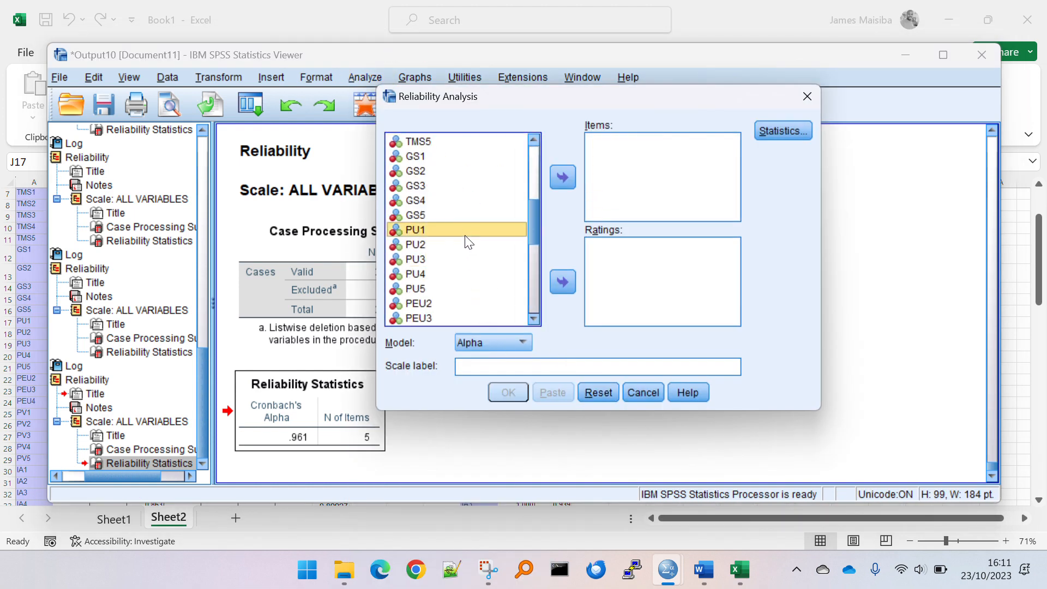
pyautogui.keyDown('shift'); pyautogui.click(448, 288); pyautogui.keyUp('shift')
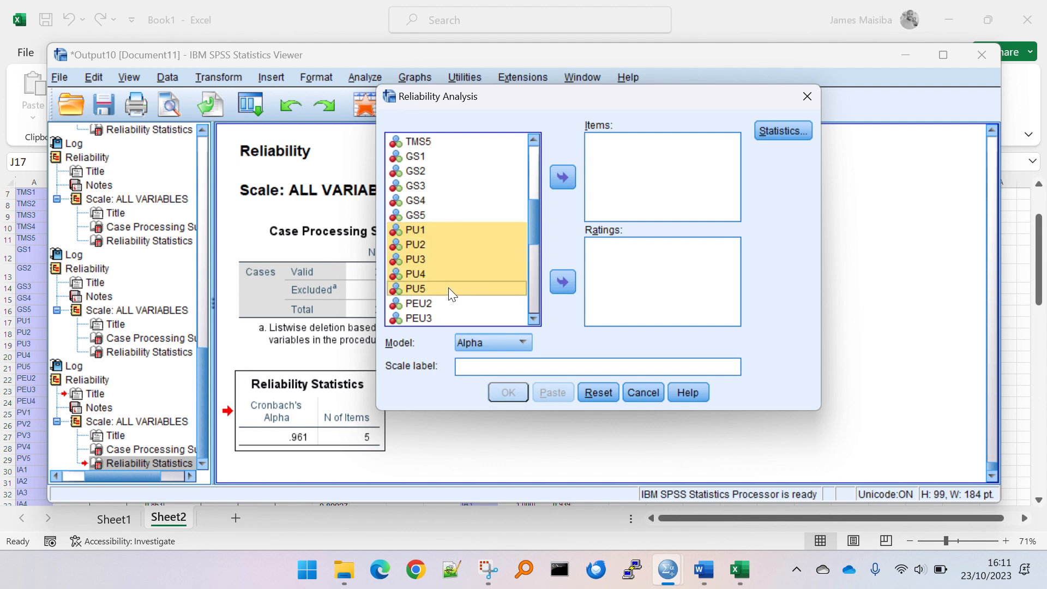
pyautogui.click(567, 181)
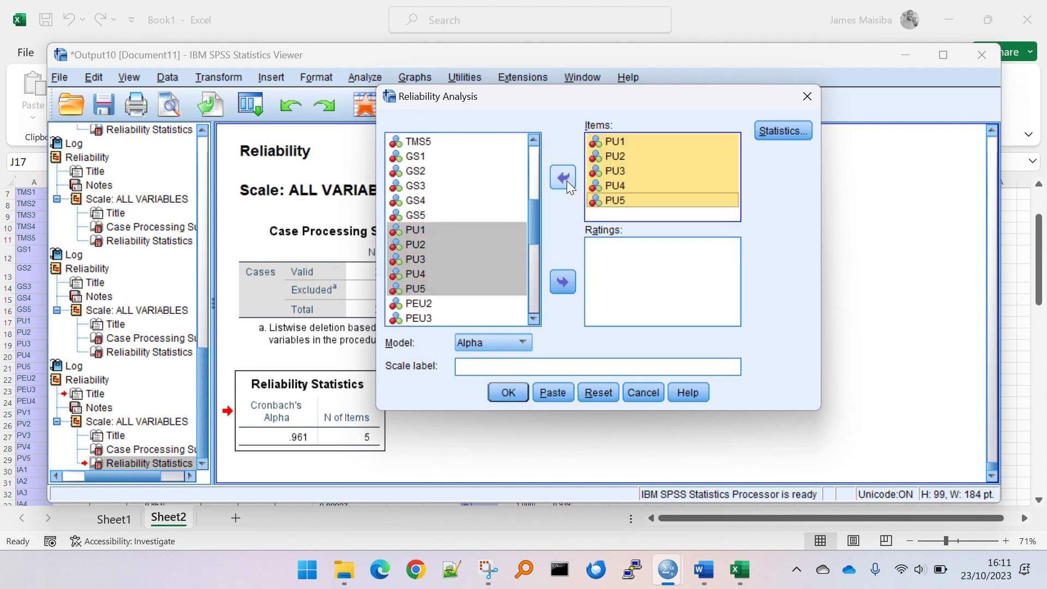
pyautogui.click(508, 393)
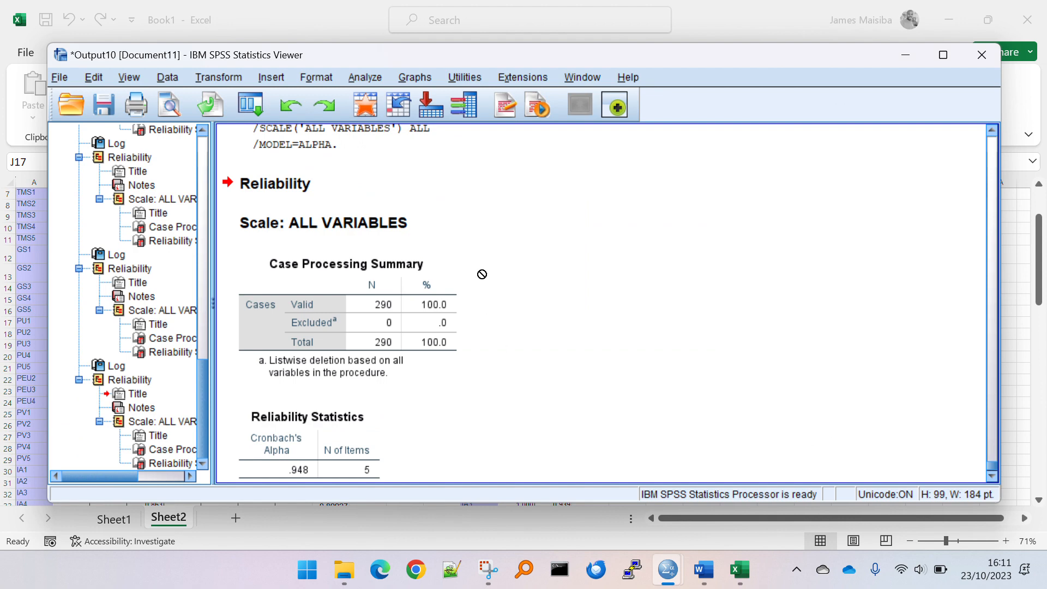
# Reset the reliability analysis and run it with the Alpha model on PEU2, PEU3 and PEU4
pyautogui.click(374, 82)
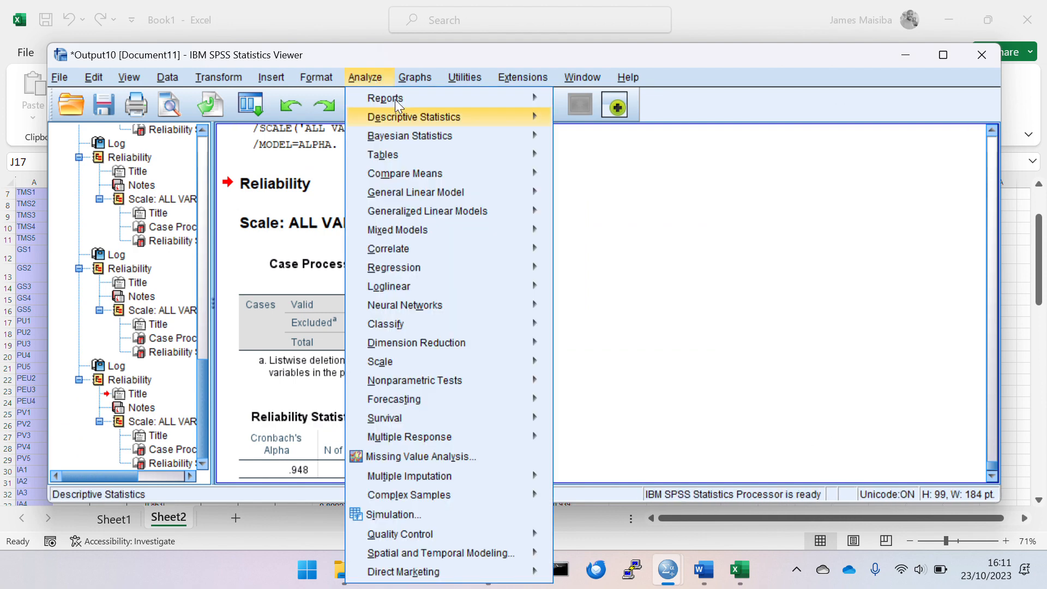
pyautogui.moveTo(475, 358)
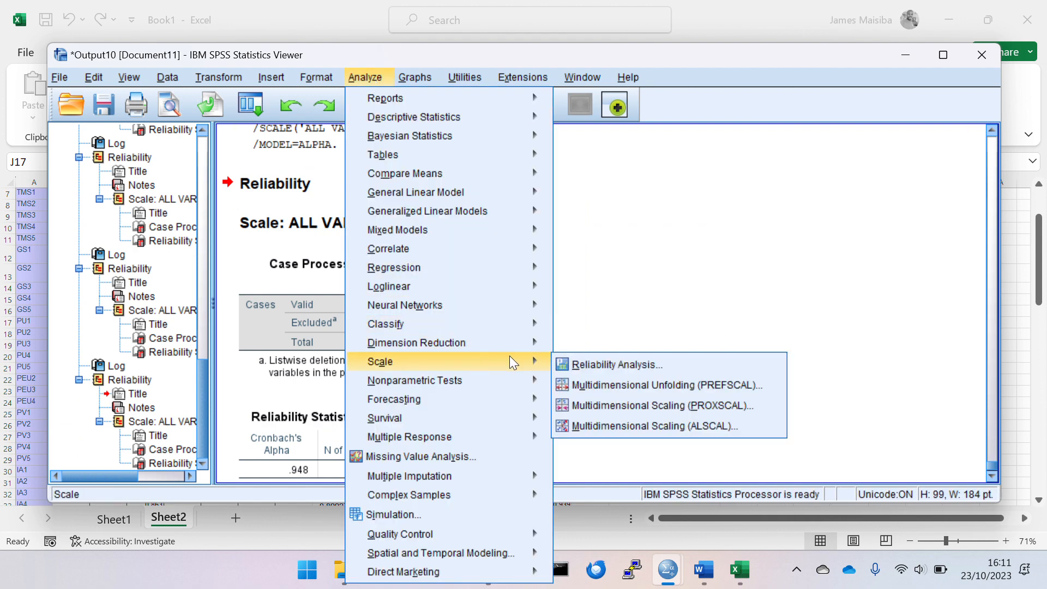
pyautogui.click(567, 364)
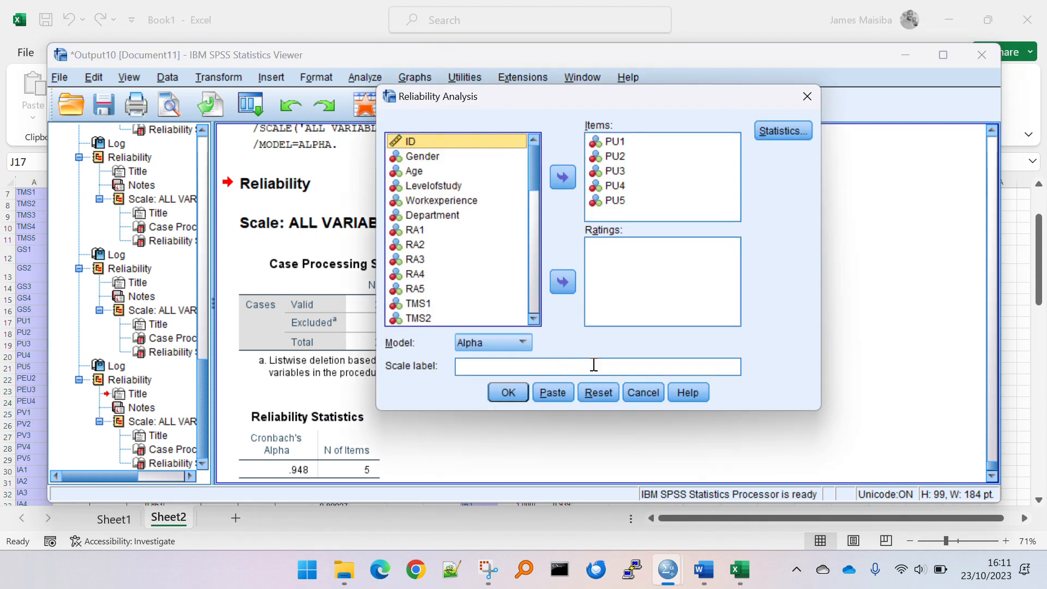
pyautogui.click(599, 393)
pyautogui.scroll(-5, 477, 261)
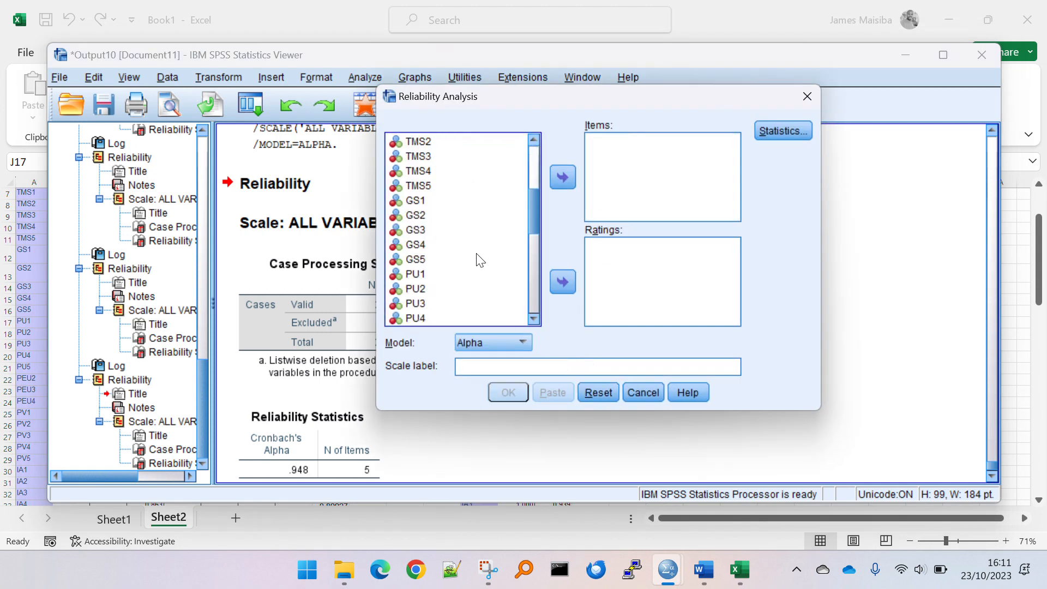
pyautogui.click(470, 303)
pyautogui.scroll(-2, 472, 304)
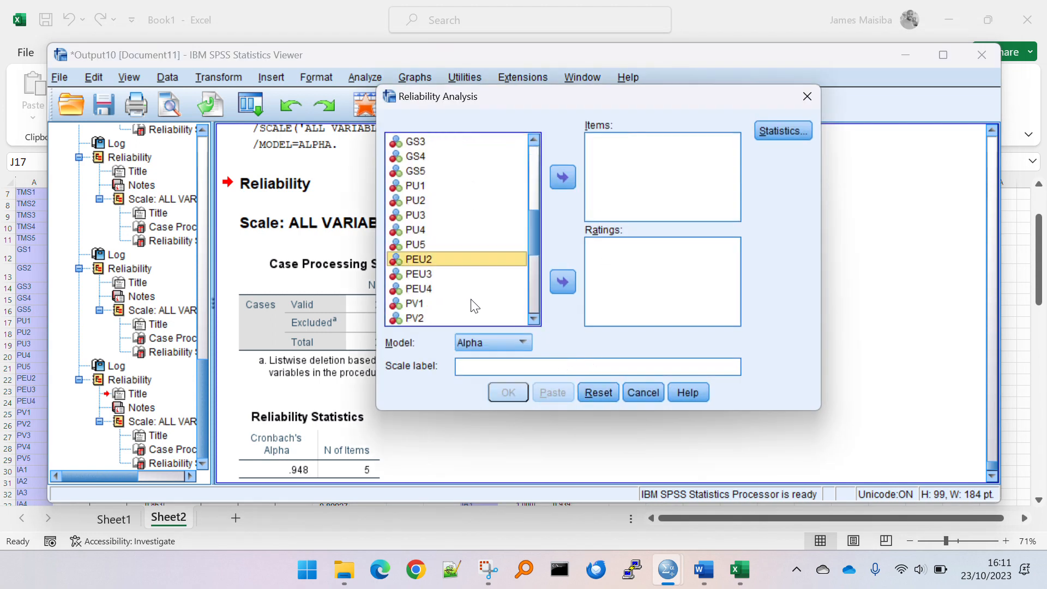
pyautogui.scroll(-2, 472, 304)
pyautogui.scroll(1, 470, 304)
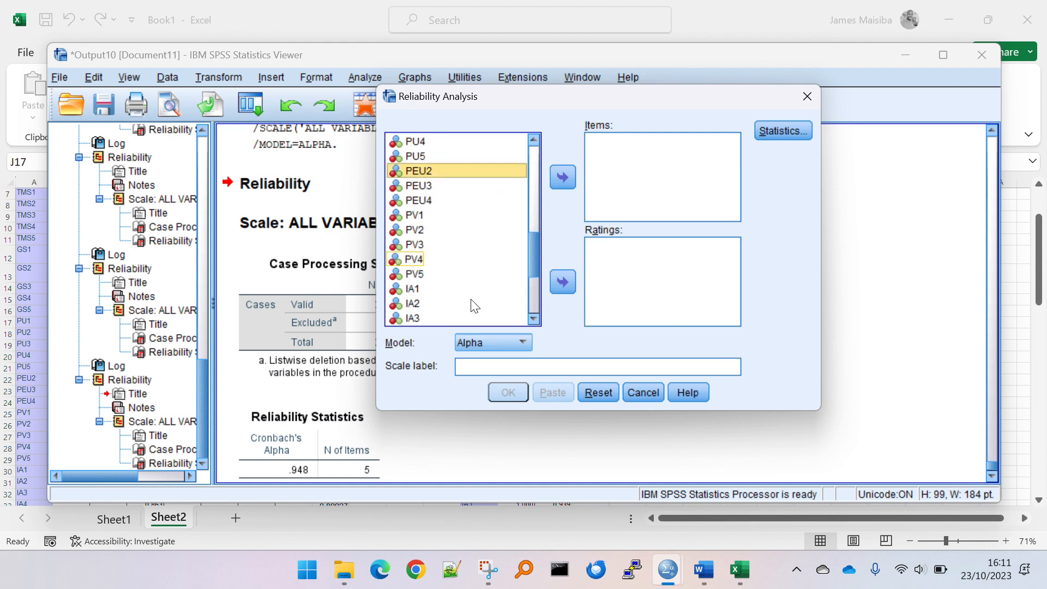
pyautogui.keyDown('shift'); pyautogui.click(515, 196); pyautogui.keyUp('shift')
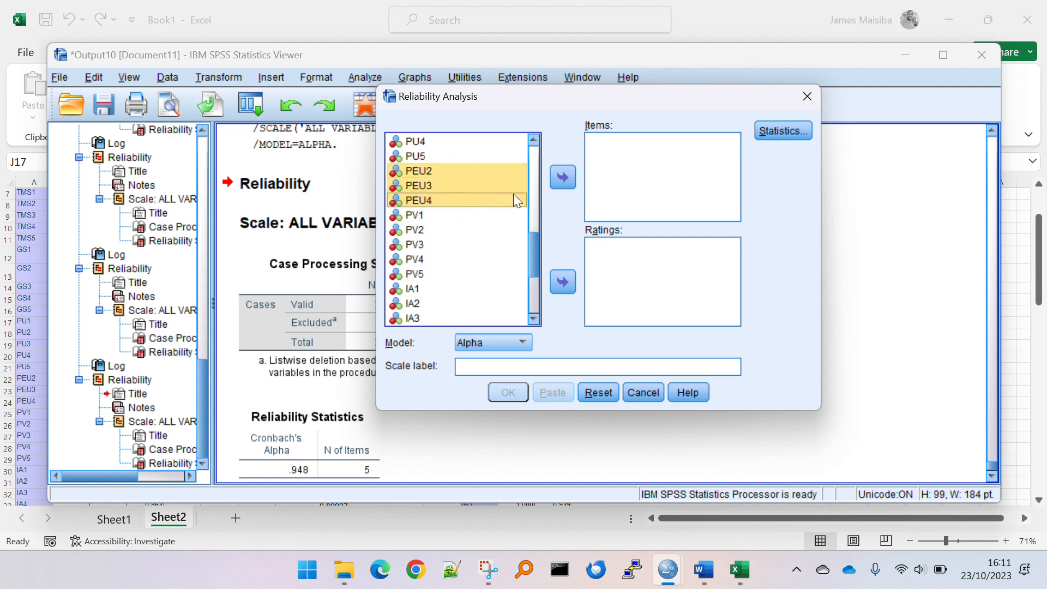
pyautogui.click(562, 178)
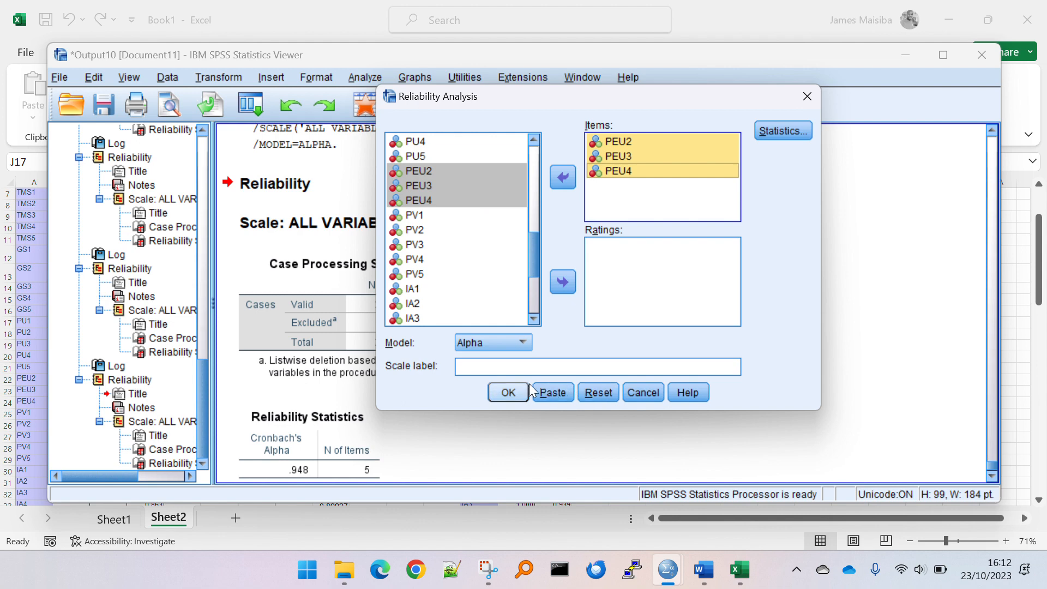
pyautogui.click(507, 392)
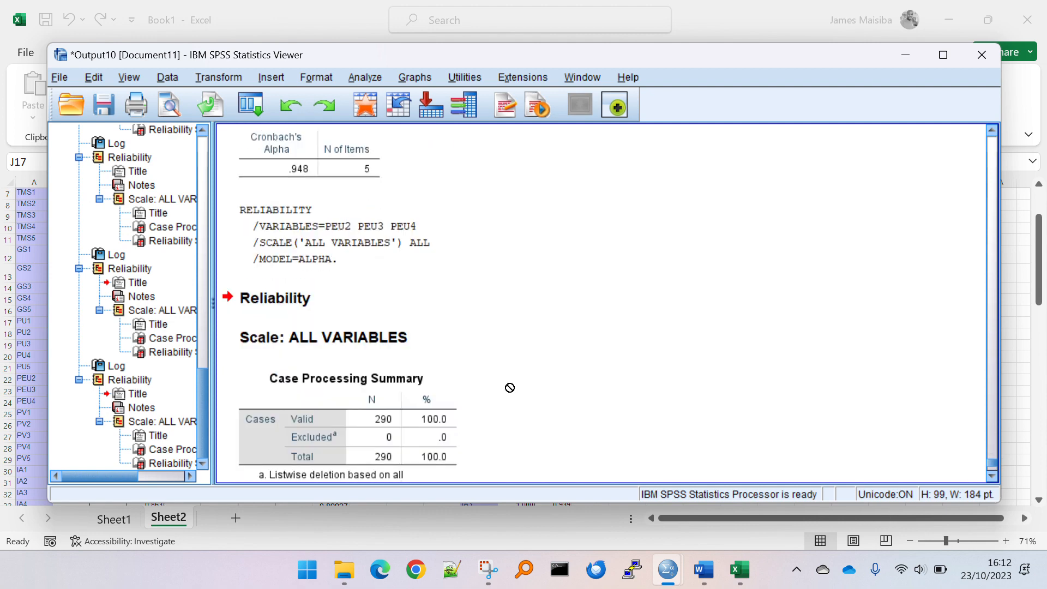
# Clear the PEU items from the reliability analysis and run it with the Alpha model on PV1 to PV5
pyautogui.click(374, 79)
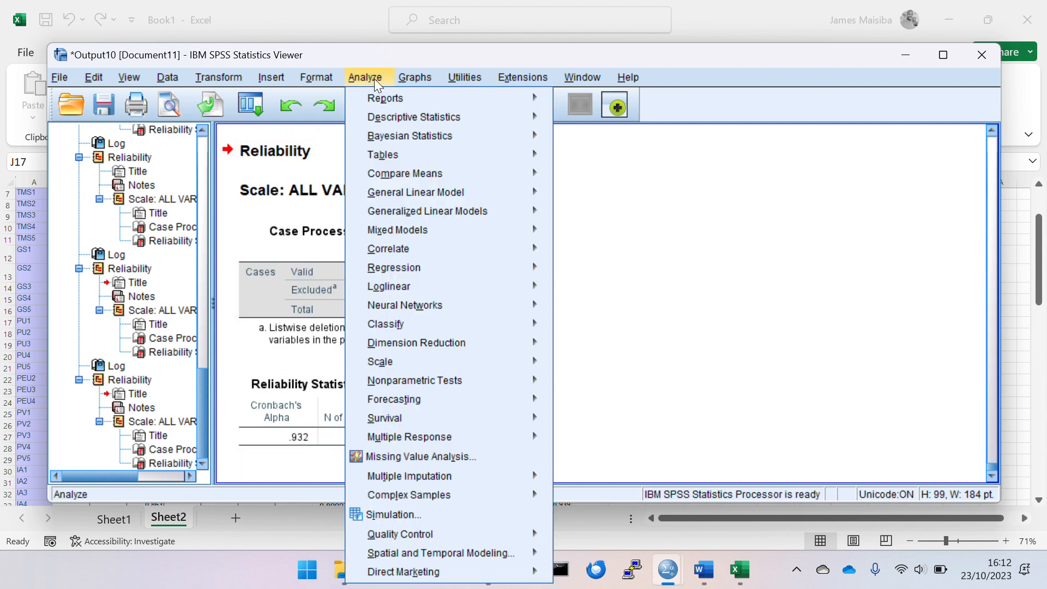
pyautogui.moveTo(422, 180)
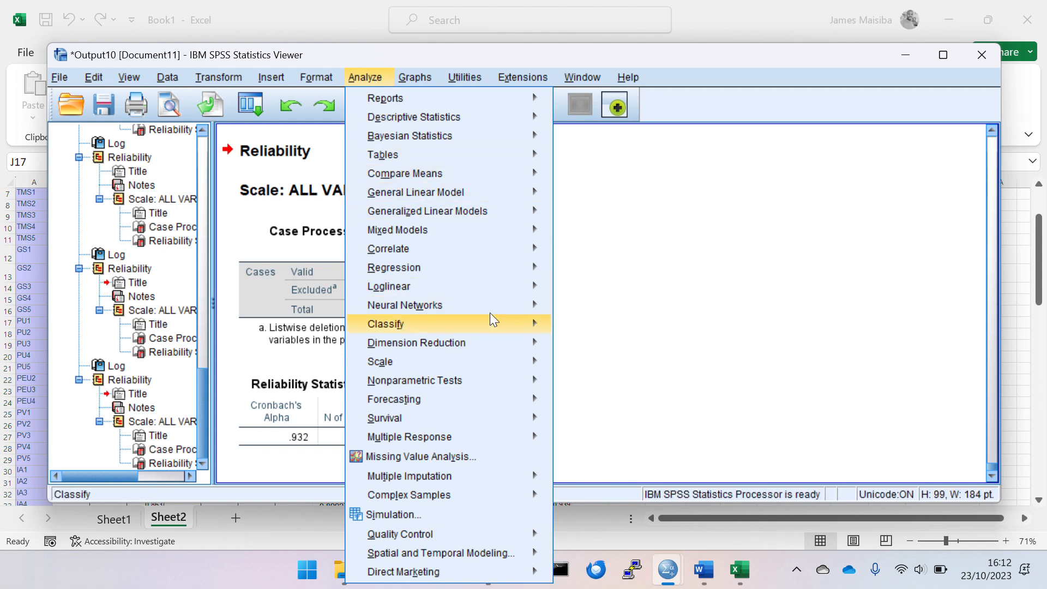
pyautogui.moveTo(512, 359)
pyautogui.click(574, 365)
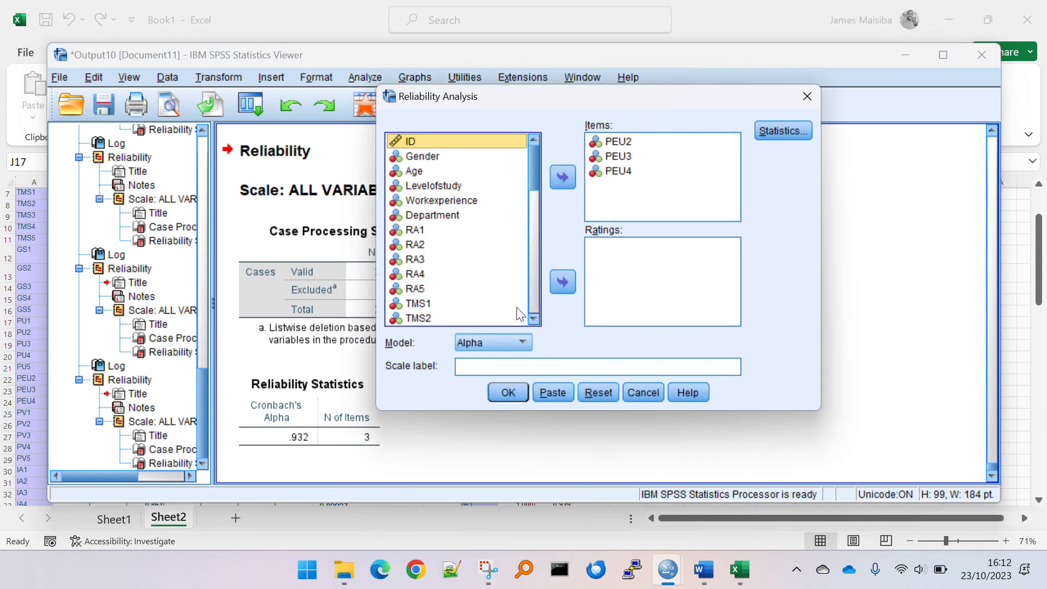
pyautogui.click(595, 386)
pyautogui.scroll(-8, 483, 265)
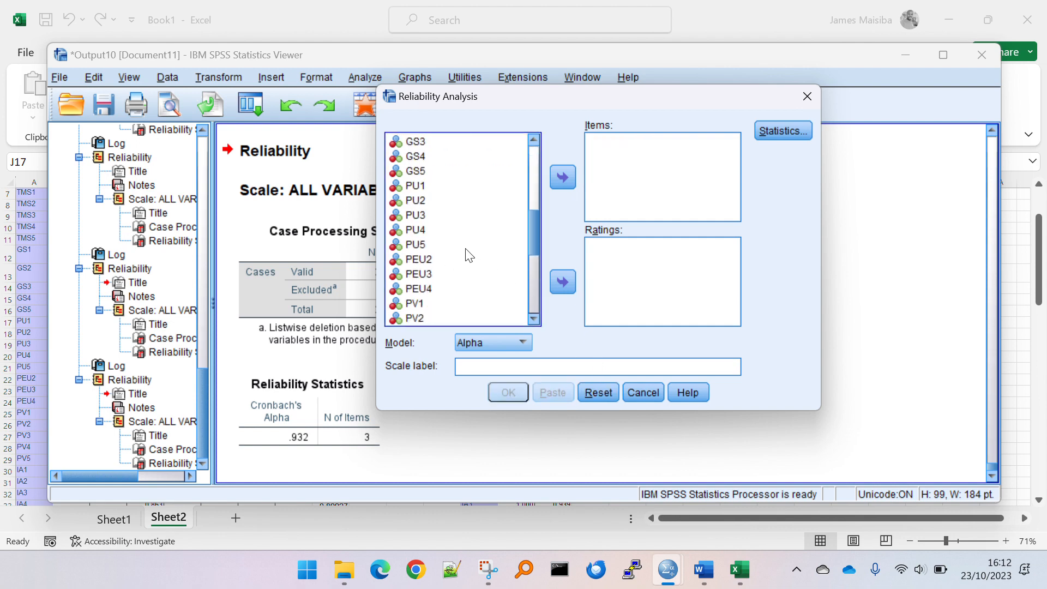
pyautogui.click(453, 215)
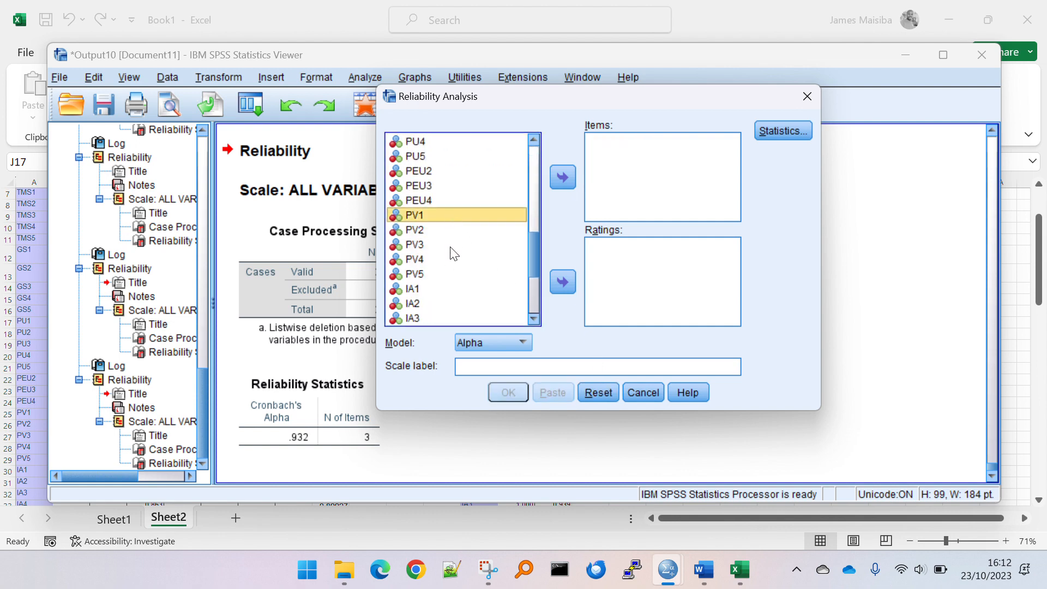
pyautogui.keyDown('shift'); pyautogui.click(442, 274); pyautogui.keyUp('shift')
pyautogui.click(561, 180)
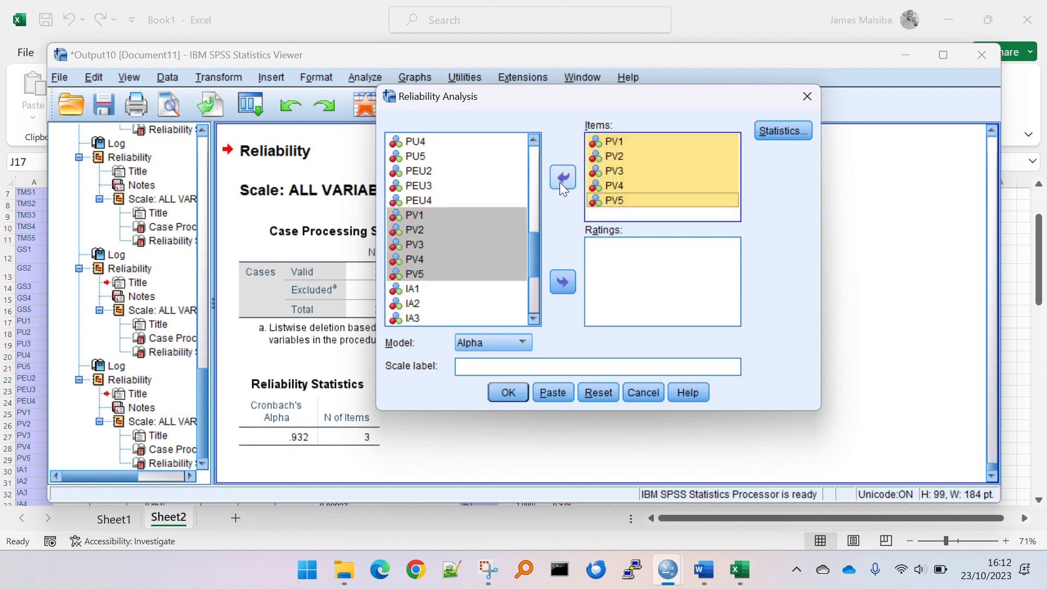
pyautogui.click(521, 393)
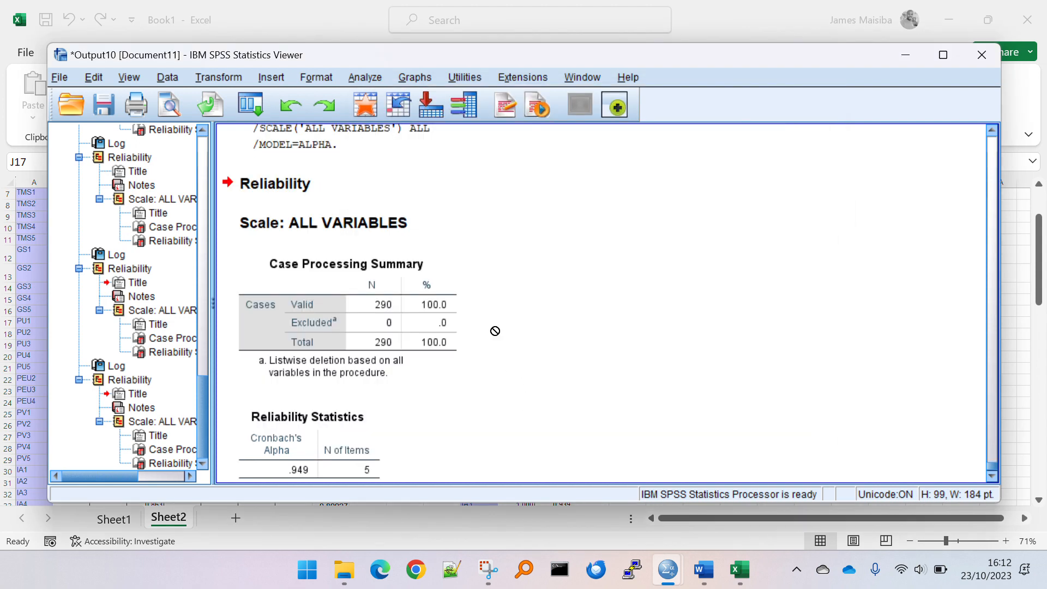
# Replace the PV items with IA1 to IA5 in the reliability analysis and run the Alpha model
pyautogui.click(356, 79)
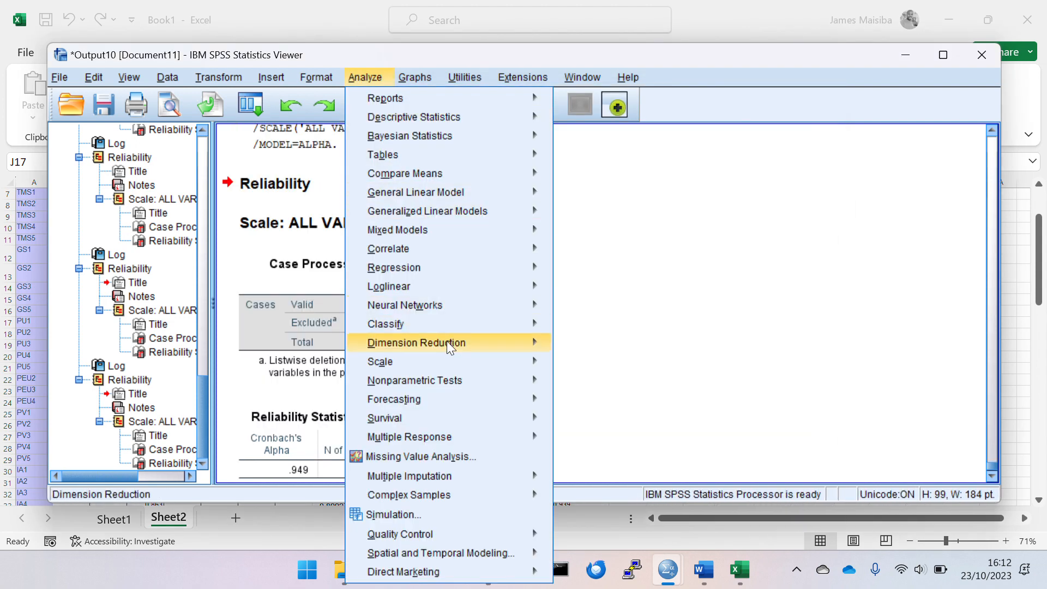
pyautogui.moveTo(457, 359)
pyautogui.click(572, 365)
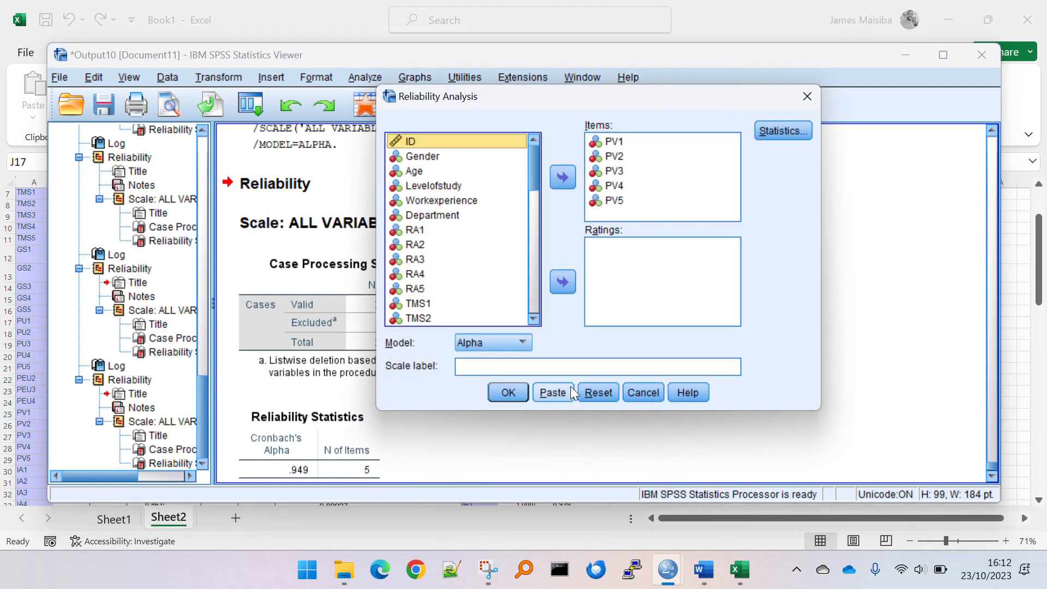
pyautogui.click(597, 393)
pyautogui.scroll(-10, 491, 289)
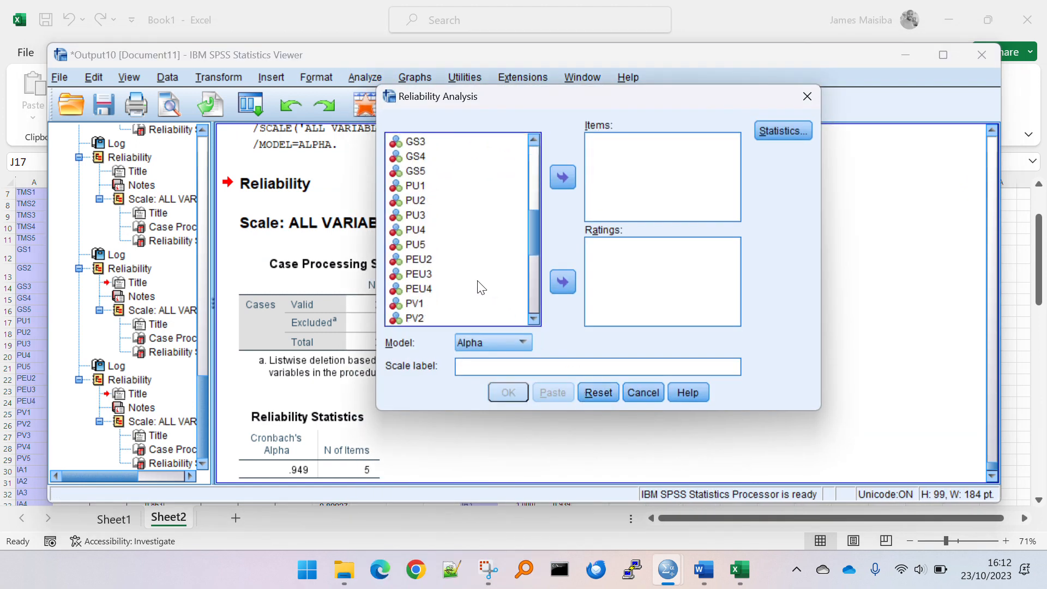
pyautogui.scroll(-1, 469, 265)
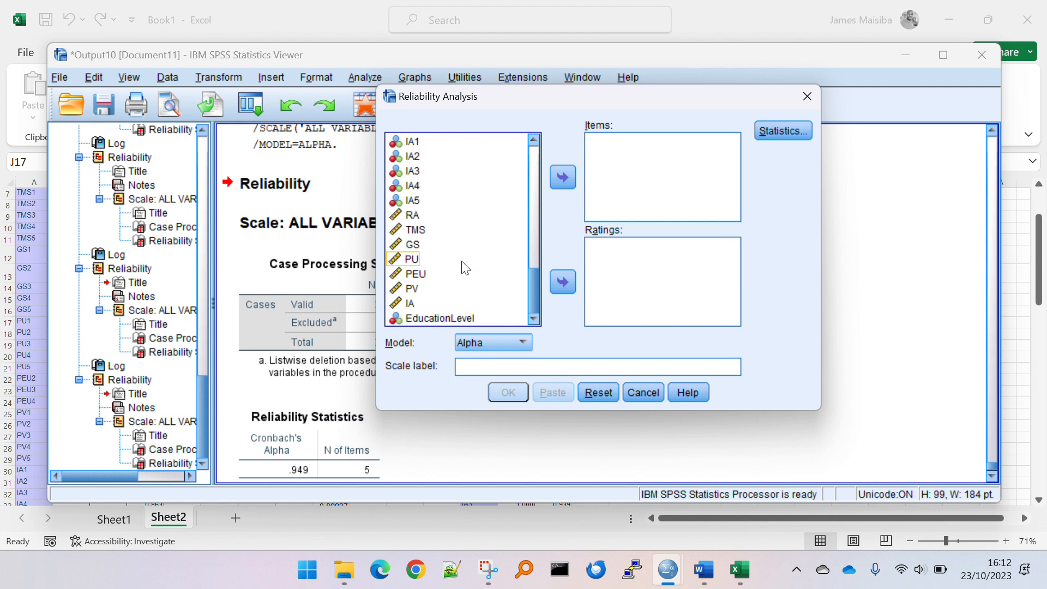
pyautogui.scroll(1, 464, 269)
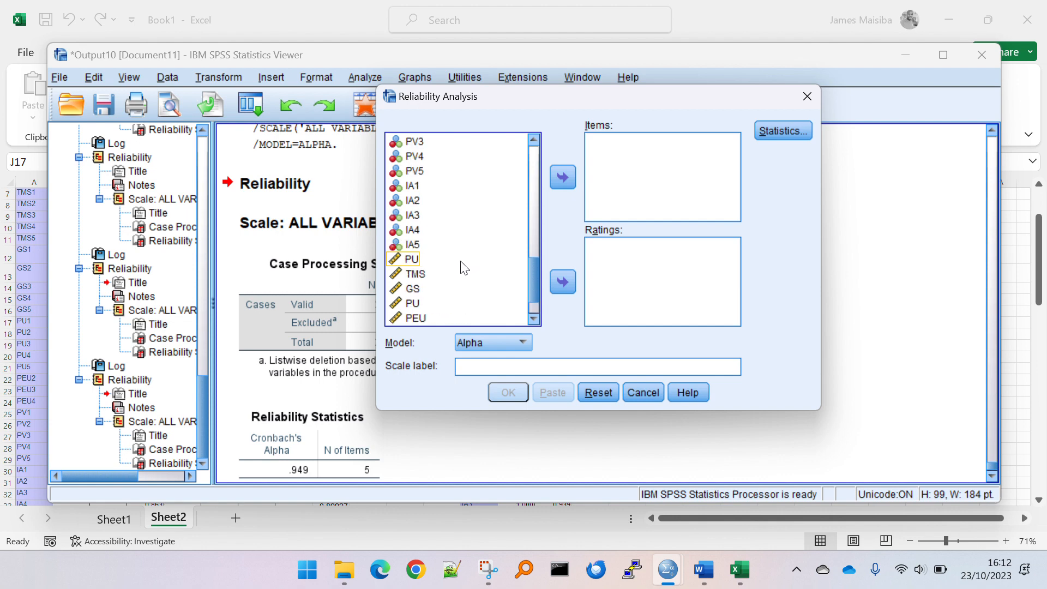
pyautogui.click(468, 188)
pyautogui.keyDown('shift'); pyautogui.click(524, 243); pyautogui.keyUp('shift')
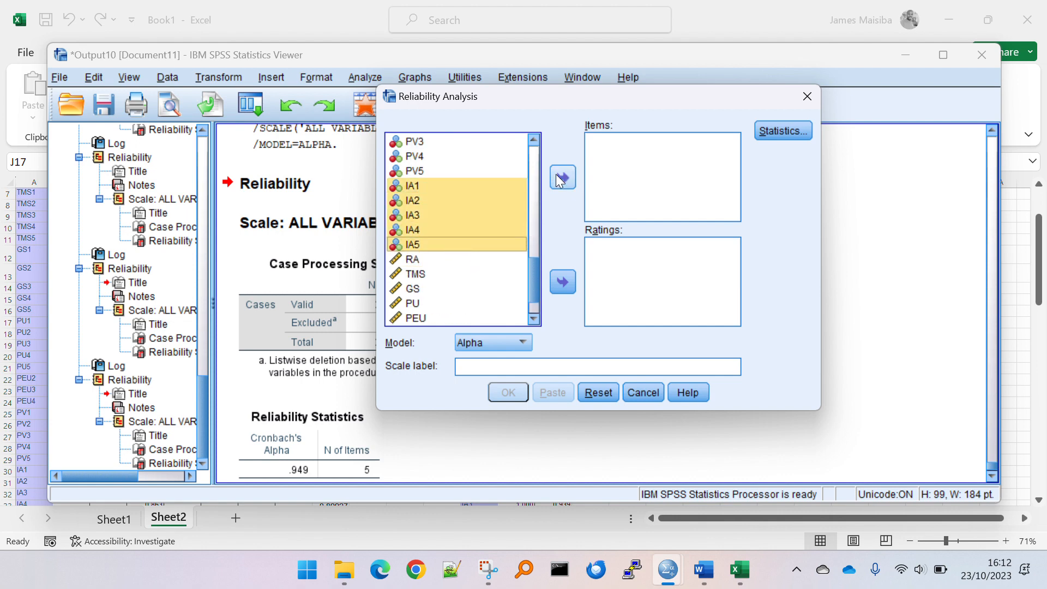
pyautogui.click(560, 177)
pyautogui.click(510, 392)
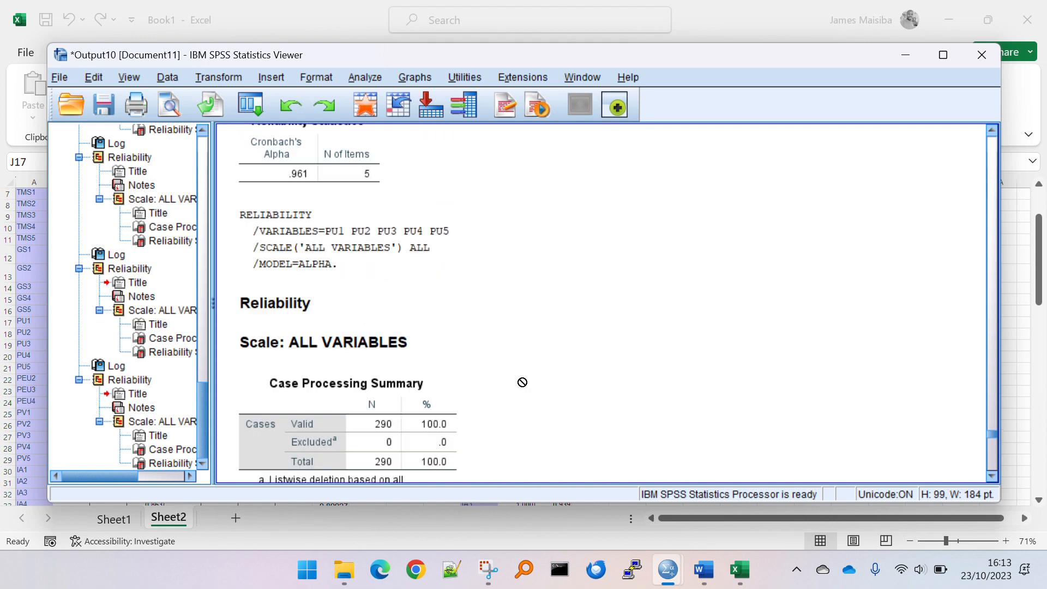
# Locate the reliability result for PU1 to PU5 in the SPSS output and select its Cronbach's alpha value
pyautogui.scroll(3, 521, 380)
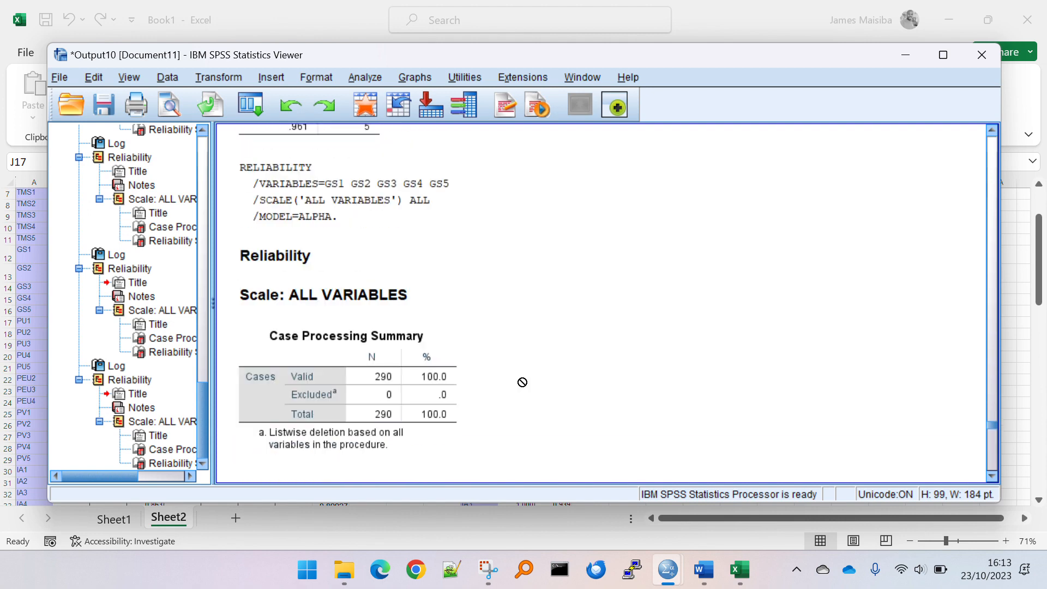
pyautogui.hotkey('alt', 'Tab')
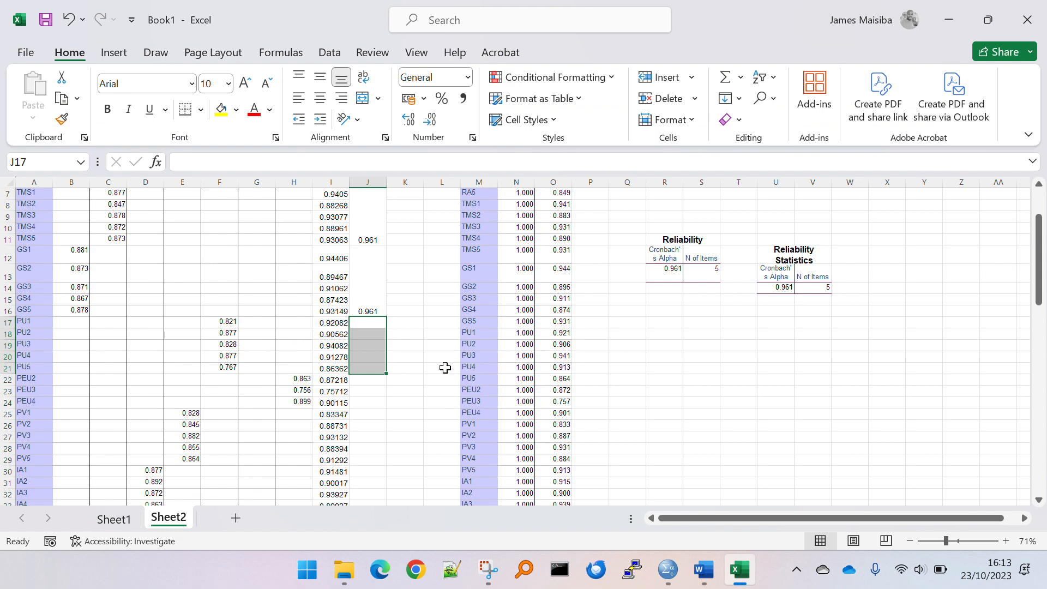
pyautogui.hotkey('alt', 'Tab')
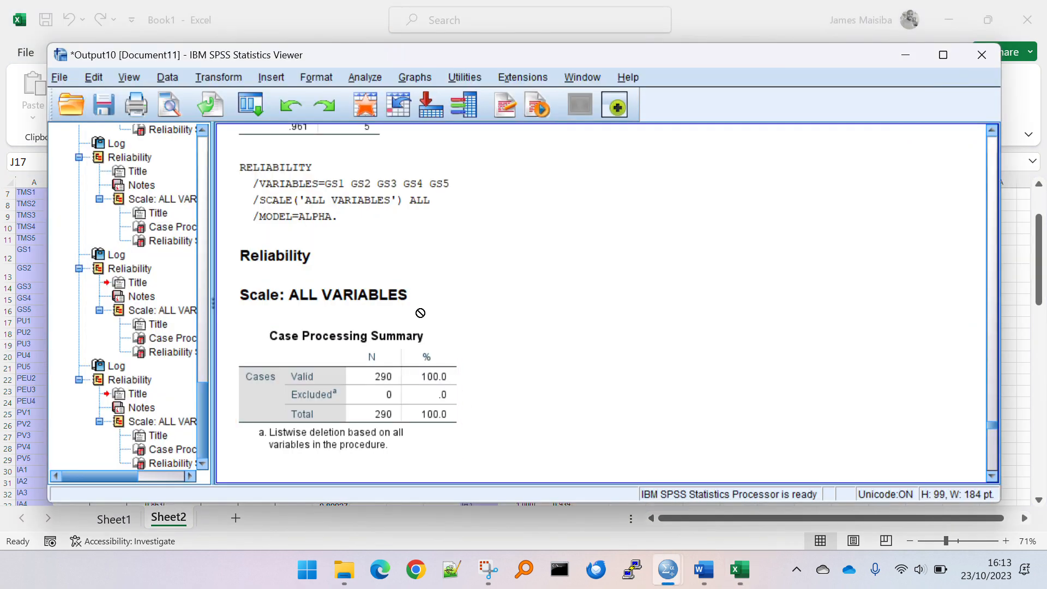
pyautogui.scroll(-5, 417, 303)
pyautogui.scroll(-4, 380, 381)
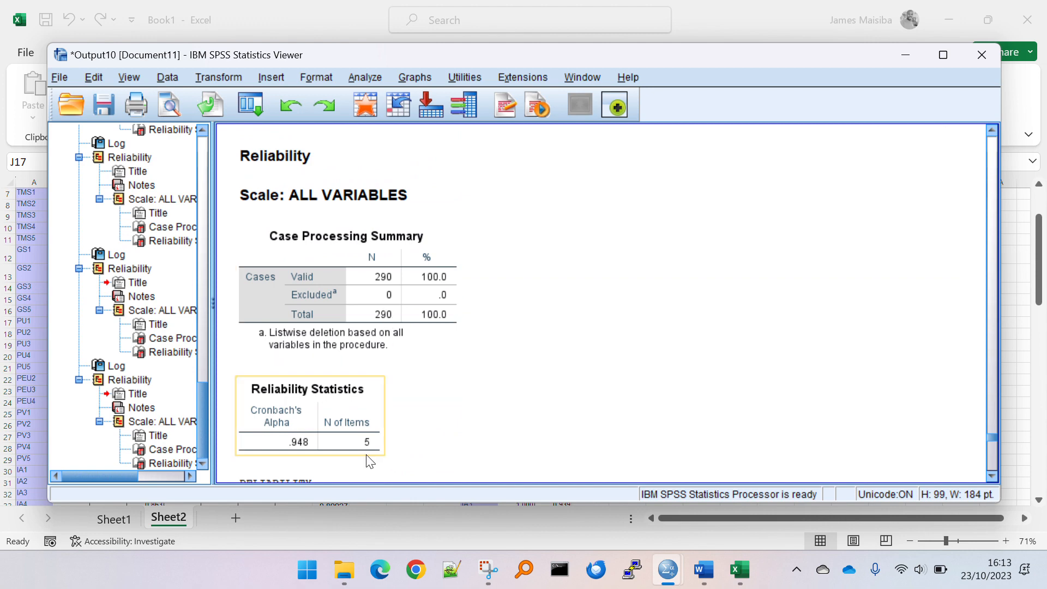
pyautogui.doubleClick(307, 443)
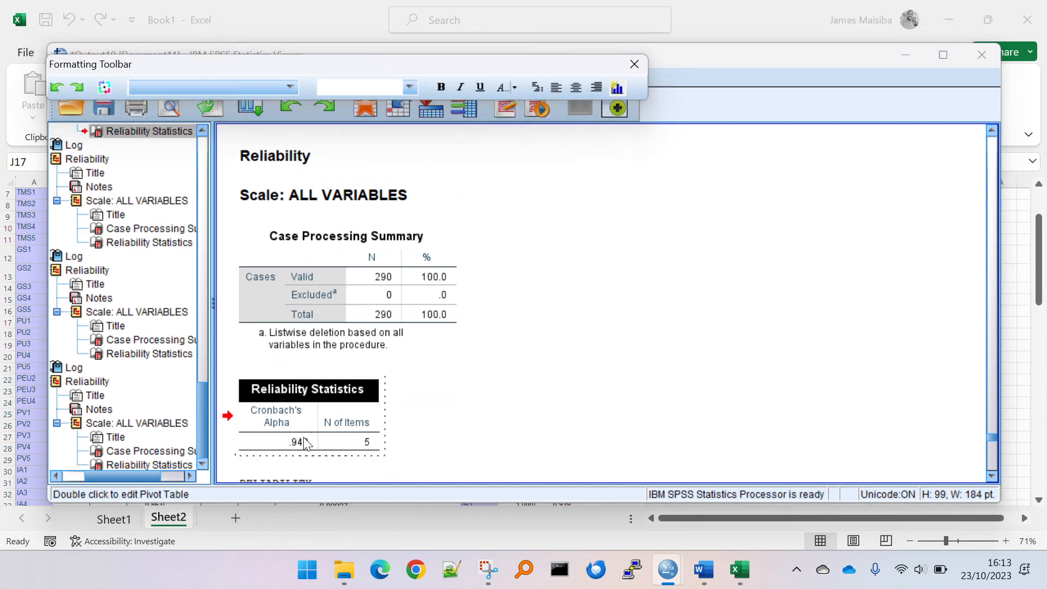
pyautogui.click(307, 444)
# Switch to Excel and merge and centre cells J17:J21 beside the PU items
pyautogui.hotkey('alt', 'Tab')
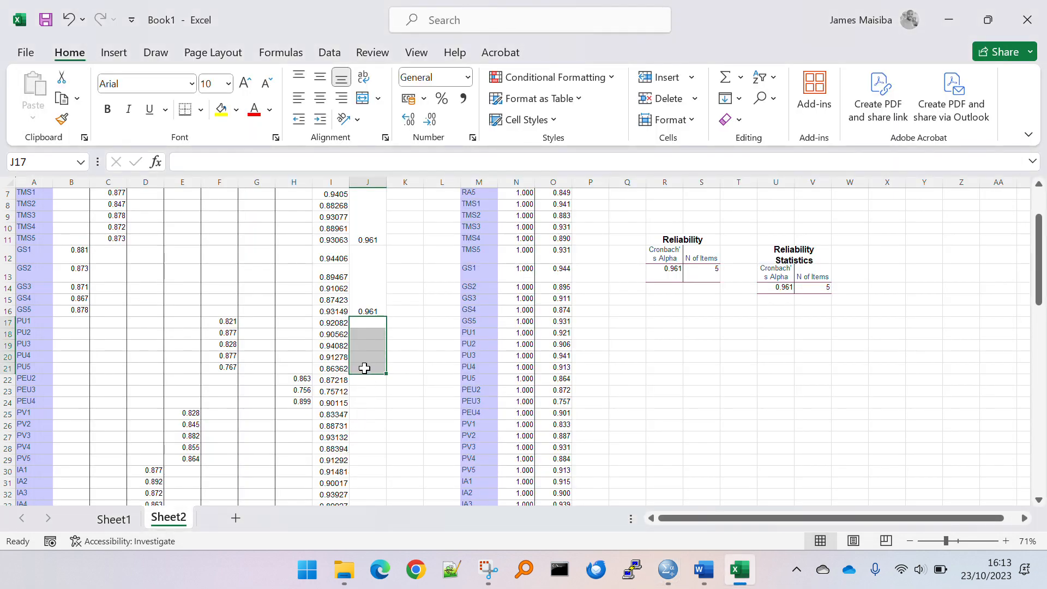
pyautogui.click(362, 98)
pyautogui.hotkey('alt', 'v')
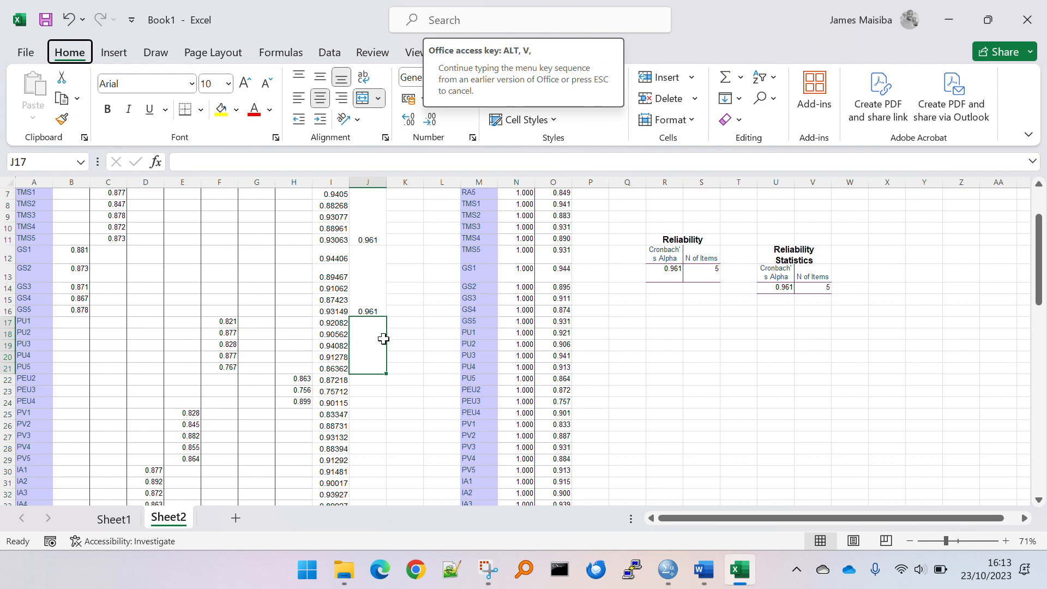
# Return to the SPSS output for the PU alpha and try to paste it into the merged Excel cell
pyautogui.hotkey('alt', 'Tab')
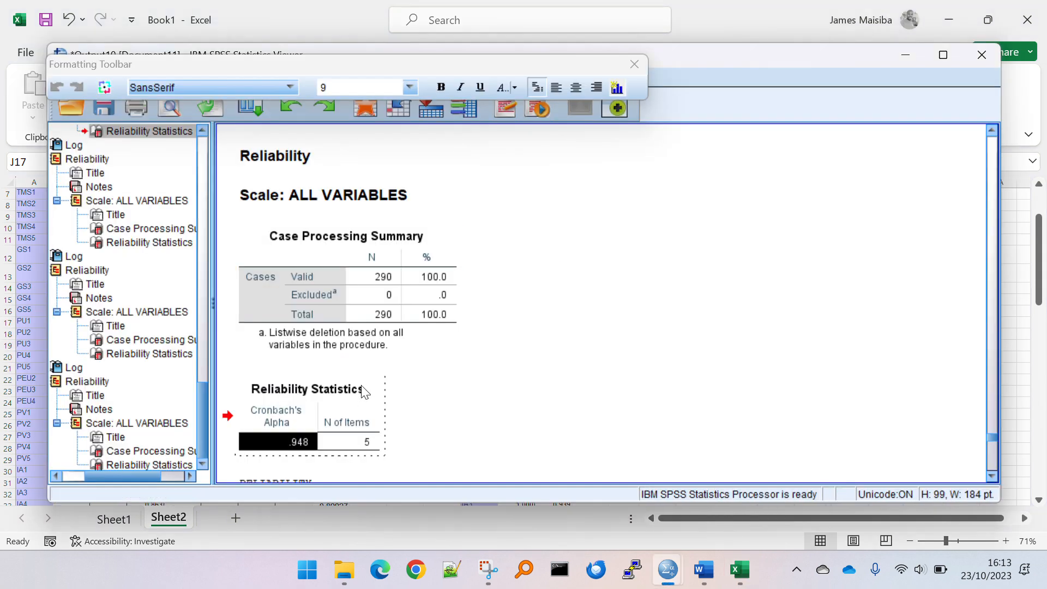
pyautogui.hotkey('alt', 'Tab')
pyautogui.hotkey('ctrl', 'v')
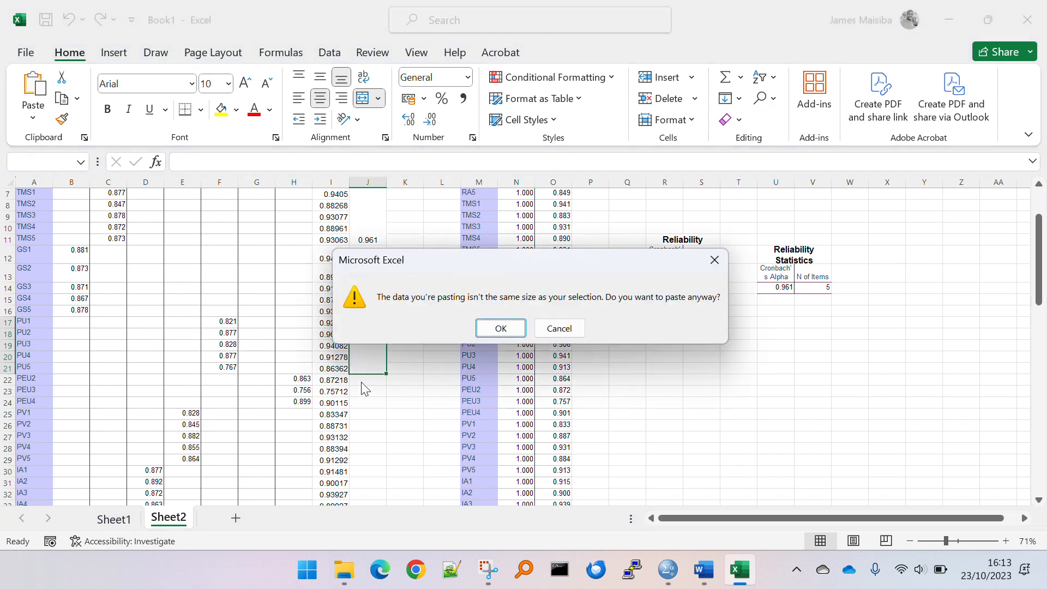
pyautogui.click(511, 332)
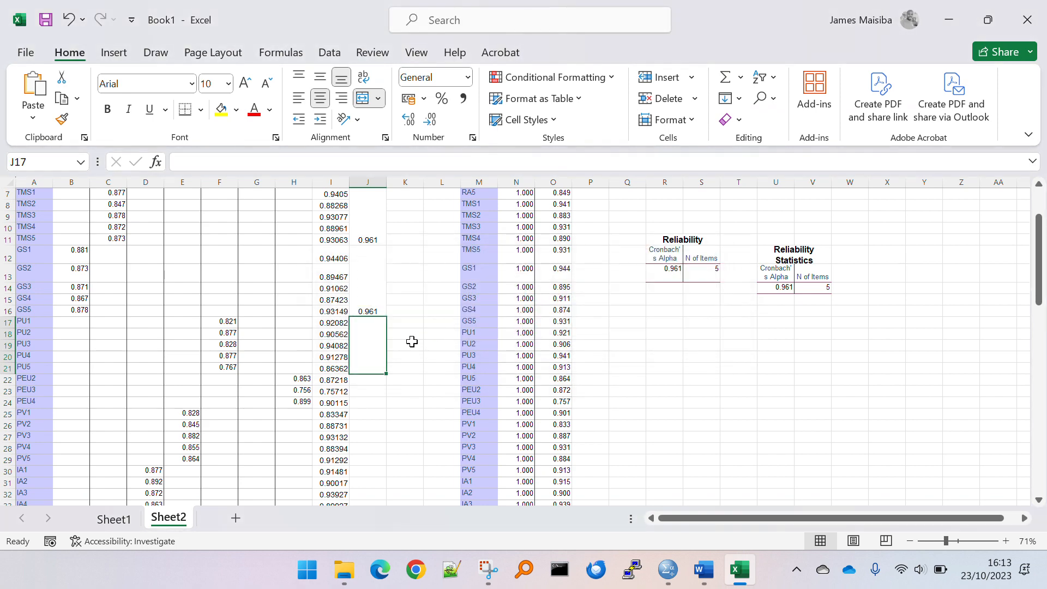
# Enter .948 as the Cronbach's alpha in the merged cell beside PU1 to PU5
pyautogui.doubleClick(373, 342)
pyautogui.write('0.948')
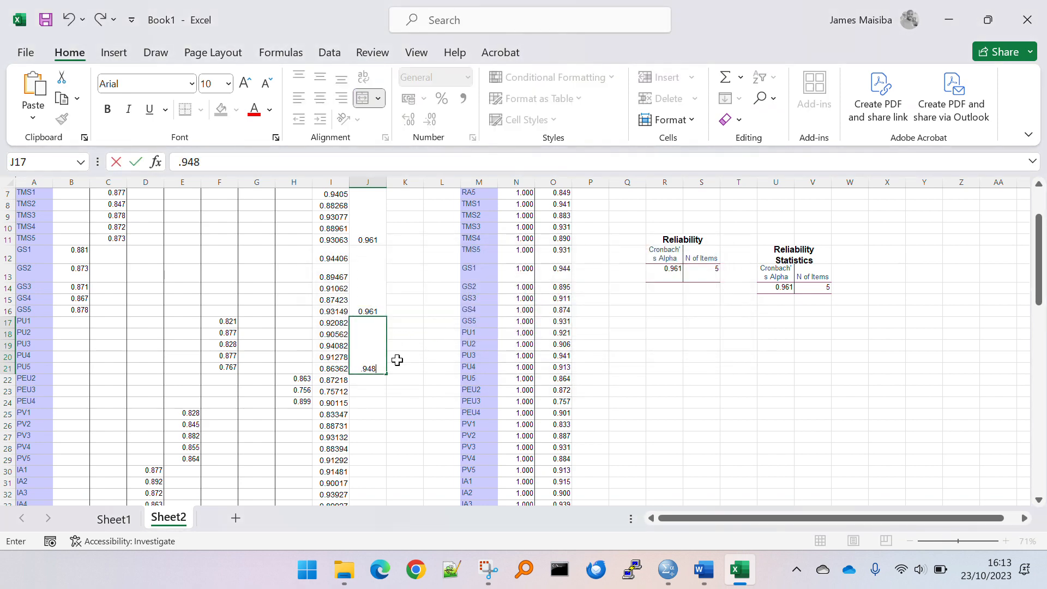
pyautogui.click(406, 367)
# Merge and centre J22:J24, J25:J29 and J30:J34 as separate cells beside the PEU, PV and IA items
pyautogui.scroll(-2, 375, 404)
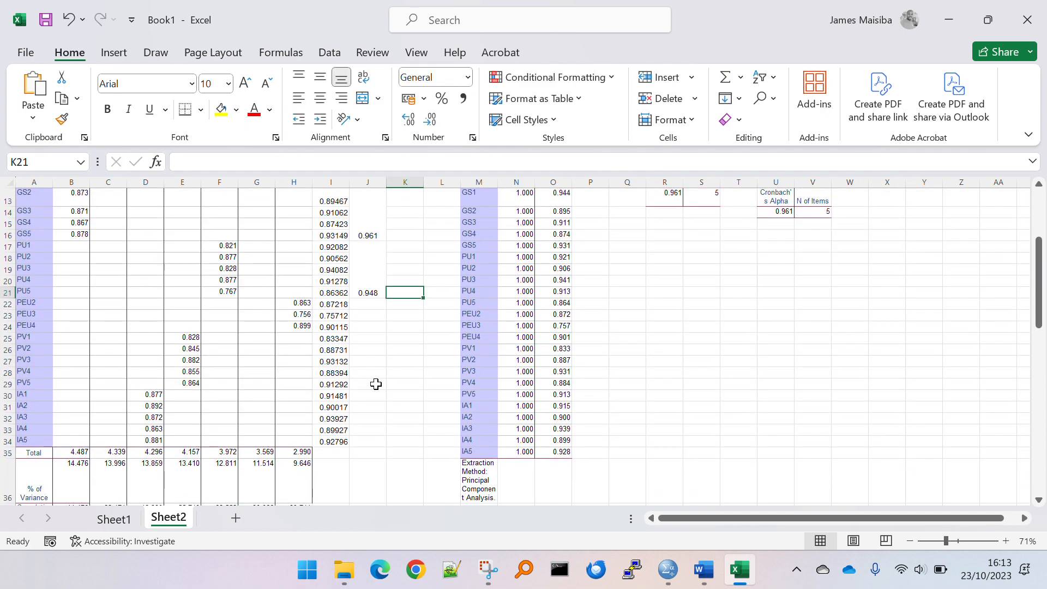
pyautogui.moveTo(369, 303); pyautogui.dragTo(364, 439)
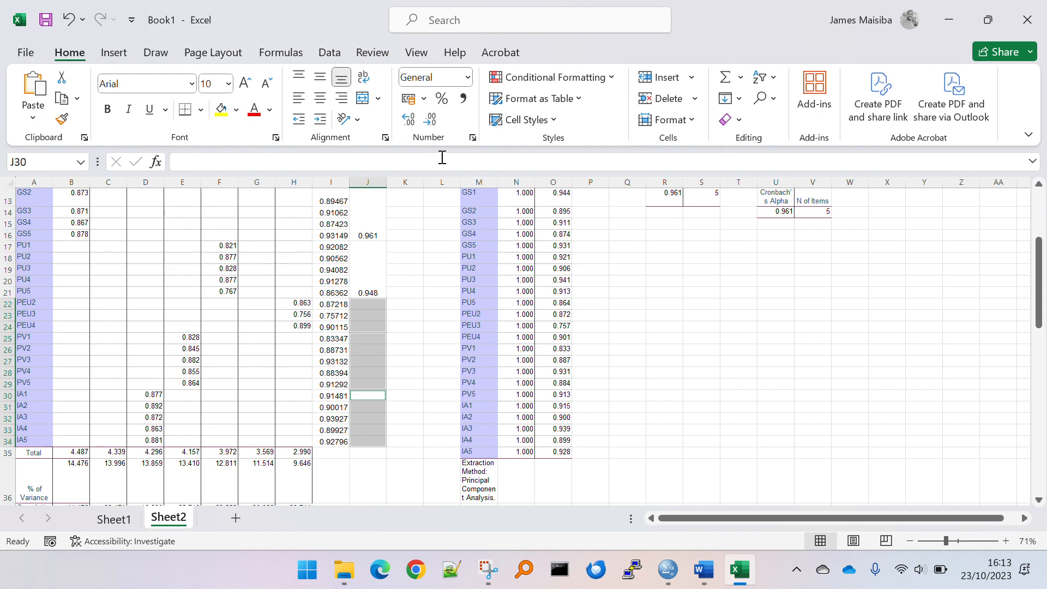
pyautogui.click(363, 98)
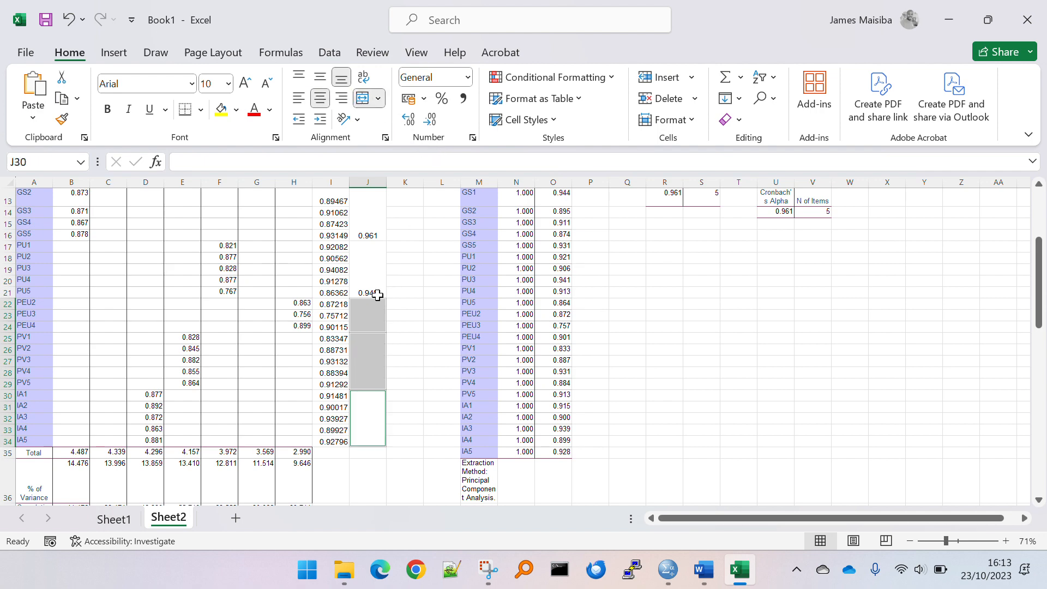
pyautogui.click(376, 311)
# Switch to the SPSS output and look through the reliability results for the PEU and PV items
pyautogui.hotkey('alt', 'Tab')
pyautogui.scroll(-5, 382, 343)
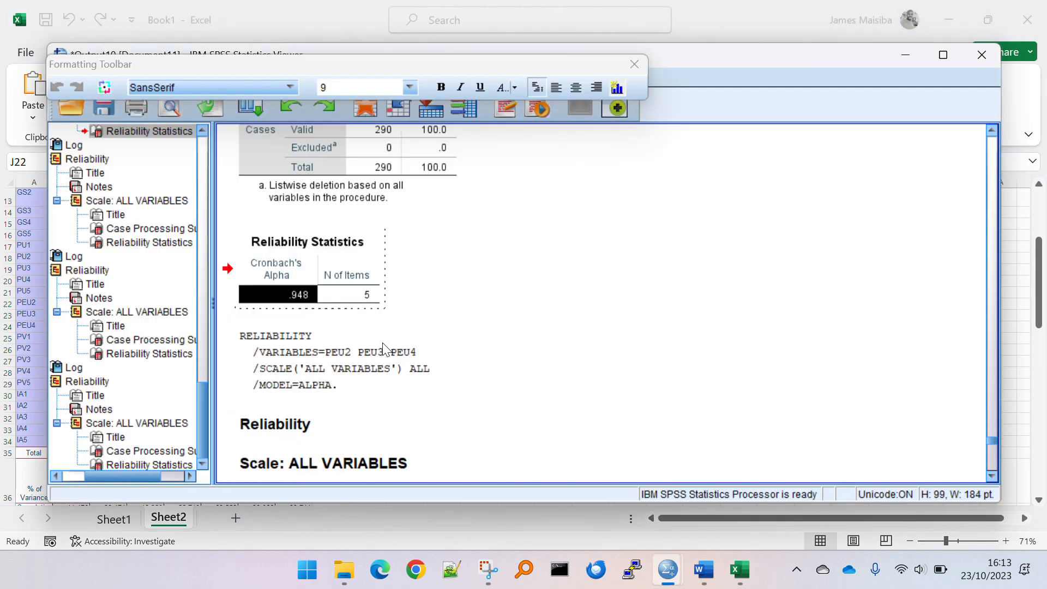
pyautogui.scroll(-6, 386, 348)
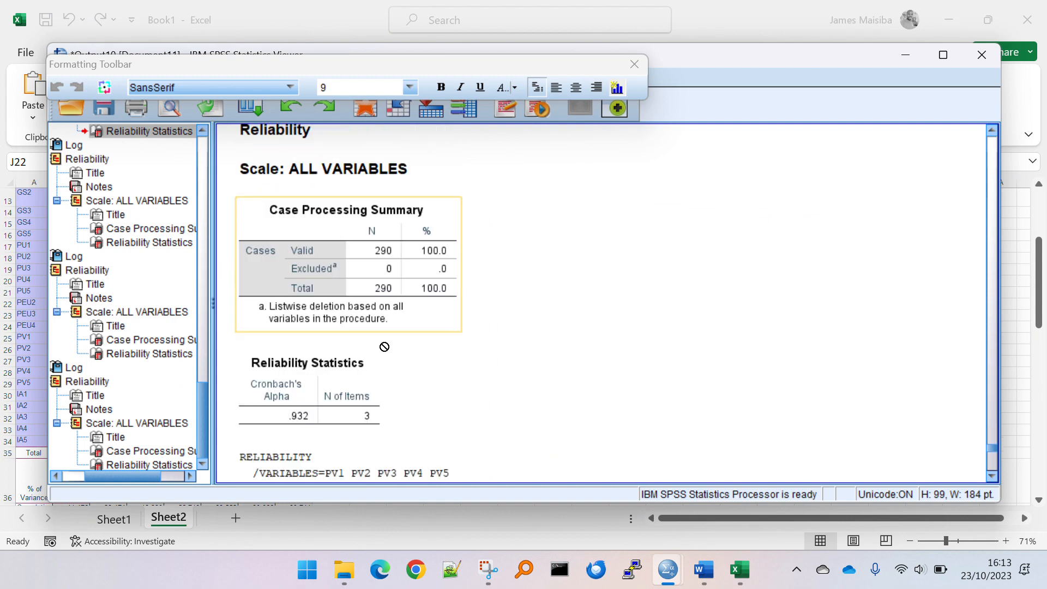
pyautogui.click(381, 352)
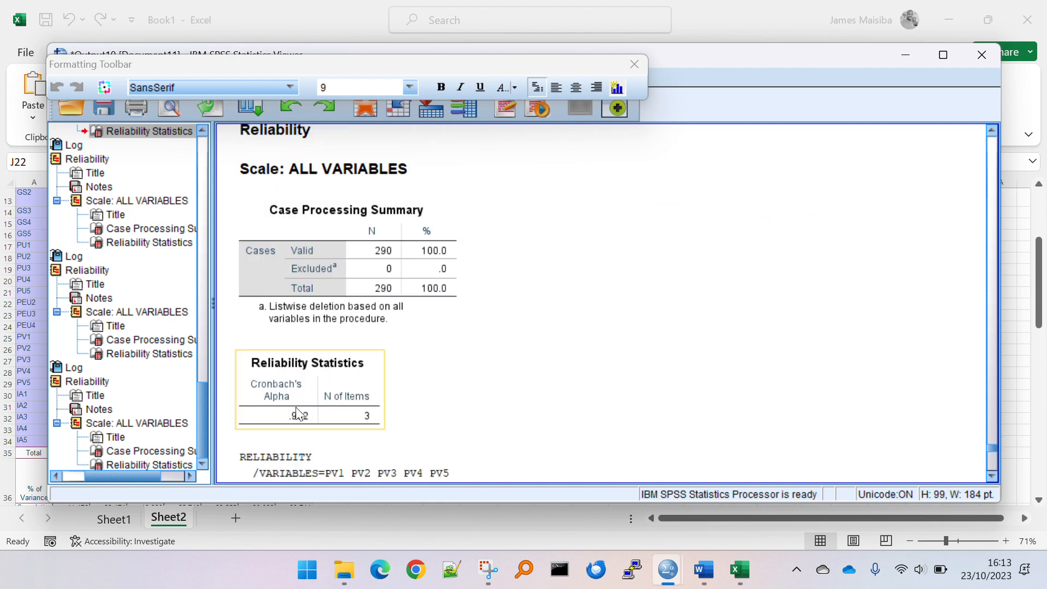
pyautogui.scroll(-10, 299, 415)
pyautogui.click(329, 330)
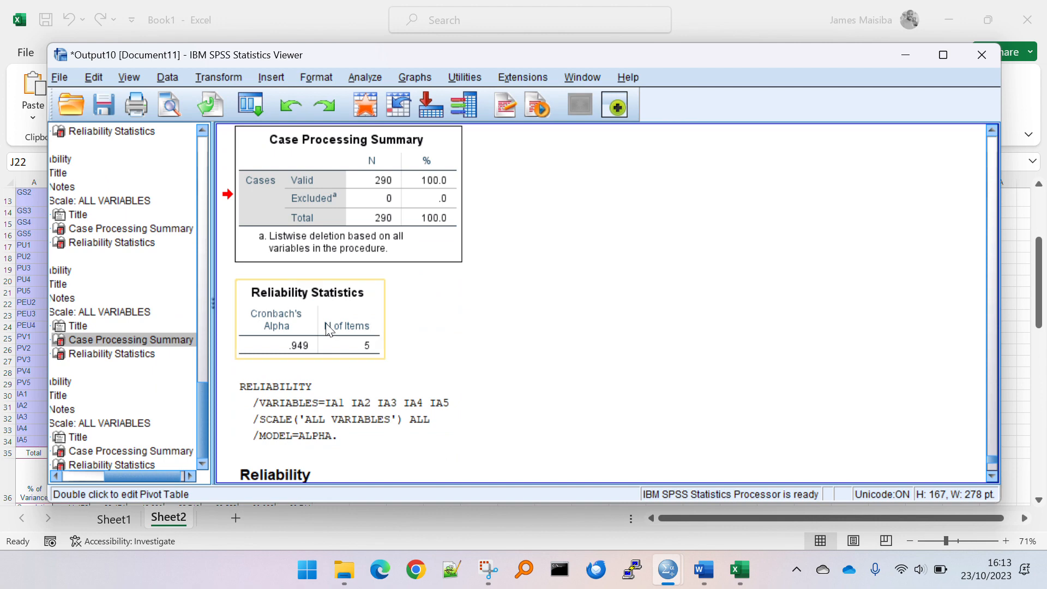
pyautogui.scroll(6, 328, 330)
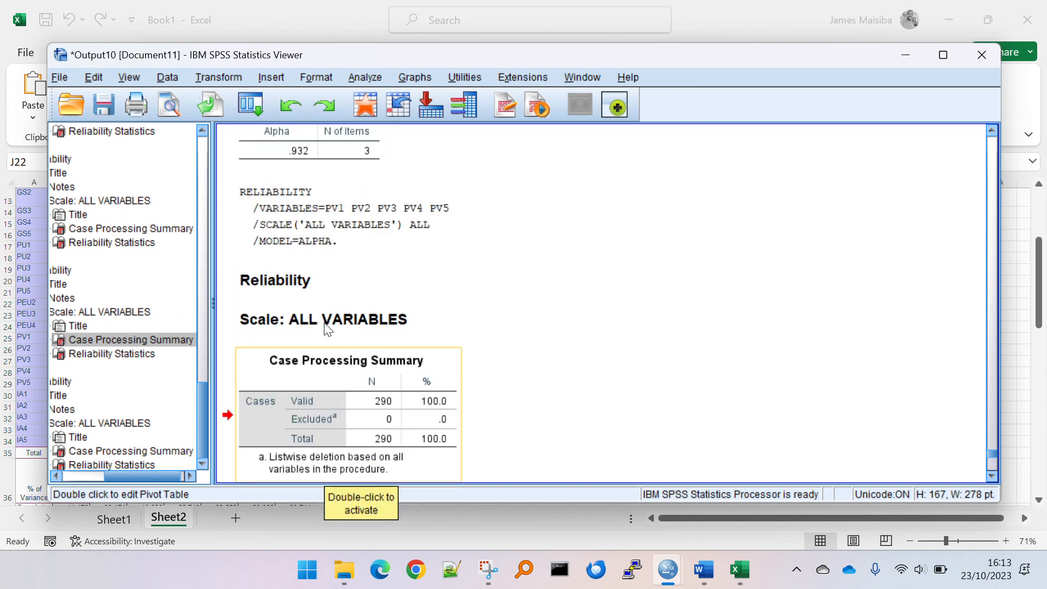
pyautogui.hotkey('alt', 'Tab')
pyautogui.hotkey('alt', 'Tab')
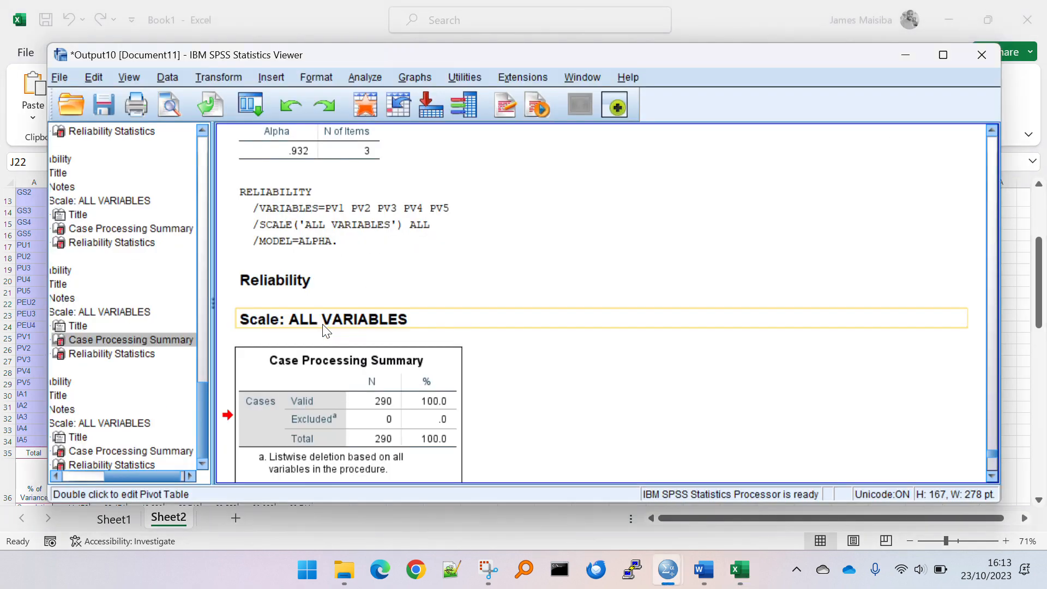
# Select the PEU2 to PEU4 alpha in the SPSS output and enter .932 in the merged Excel cell beside those items
pyautogui.scroll(12, 322, 324)
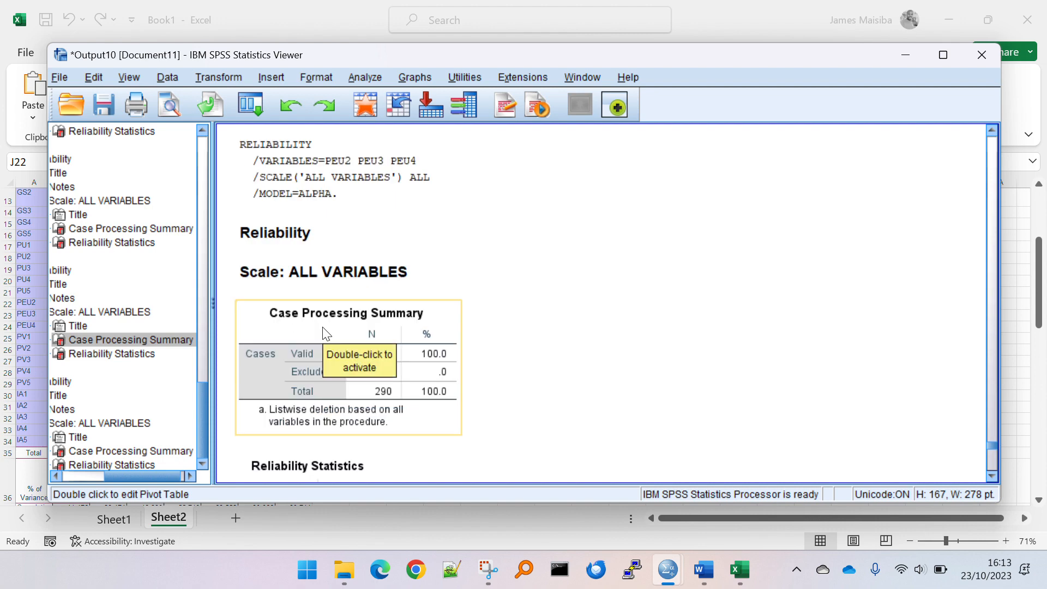
pyautogui.scroll(-2, 338, 349)
pyautogui.click(293, 439)
pyautogui.doubleClick(291, 436)
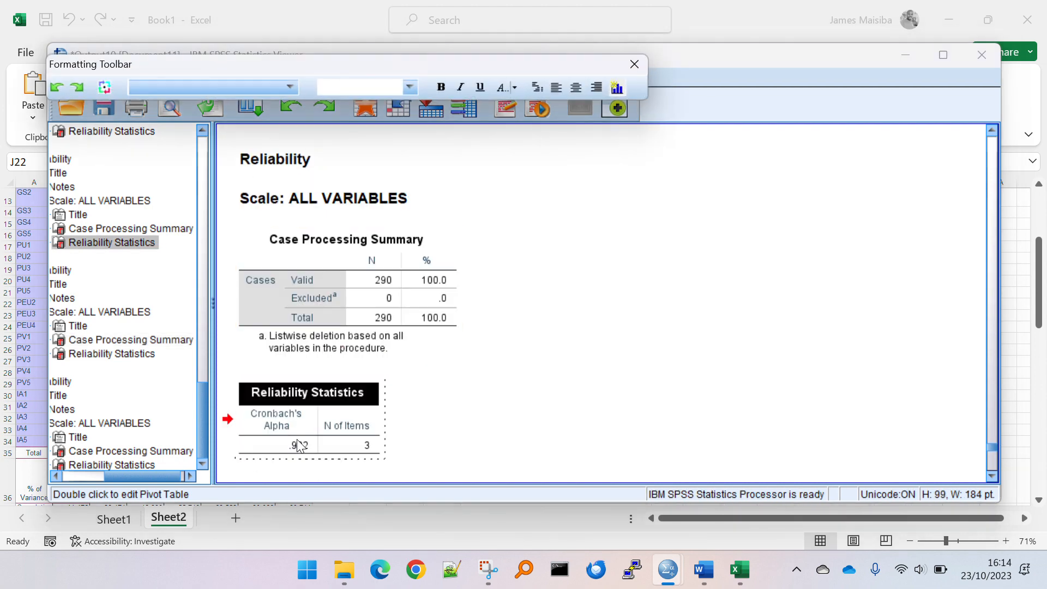
pyautogui.click(292, 441)
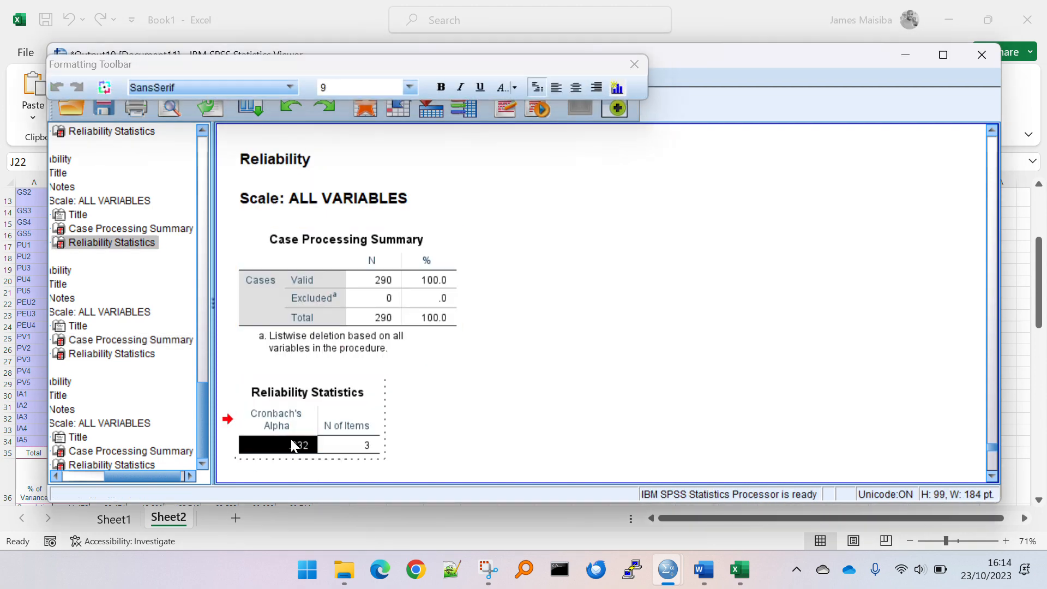
pyautogui.hotkey('alt', 'Tab')
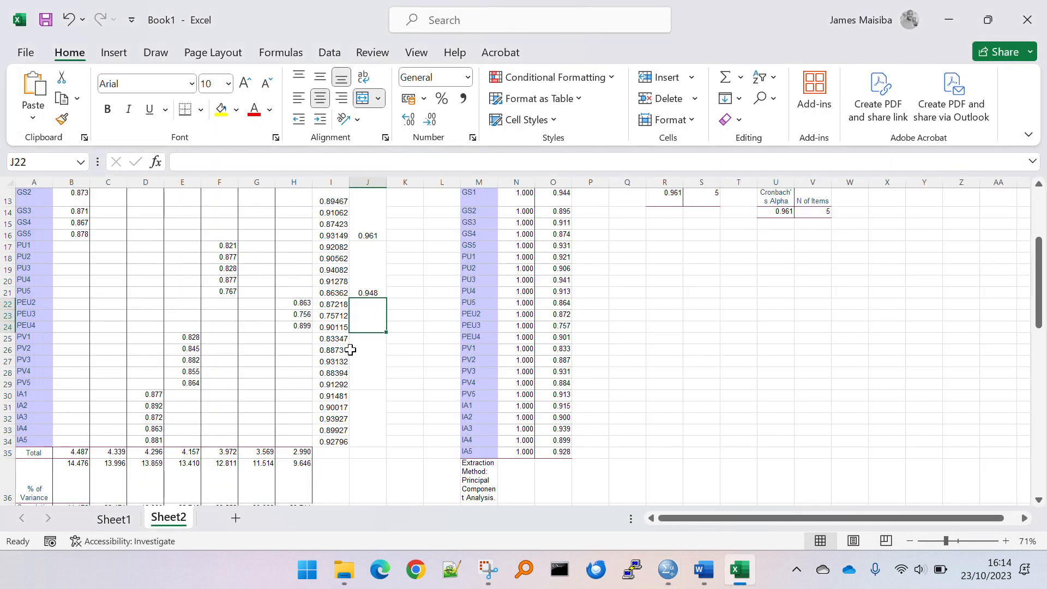
pyautogui.write('.932')
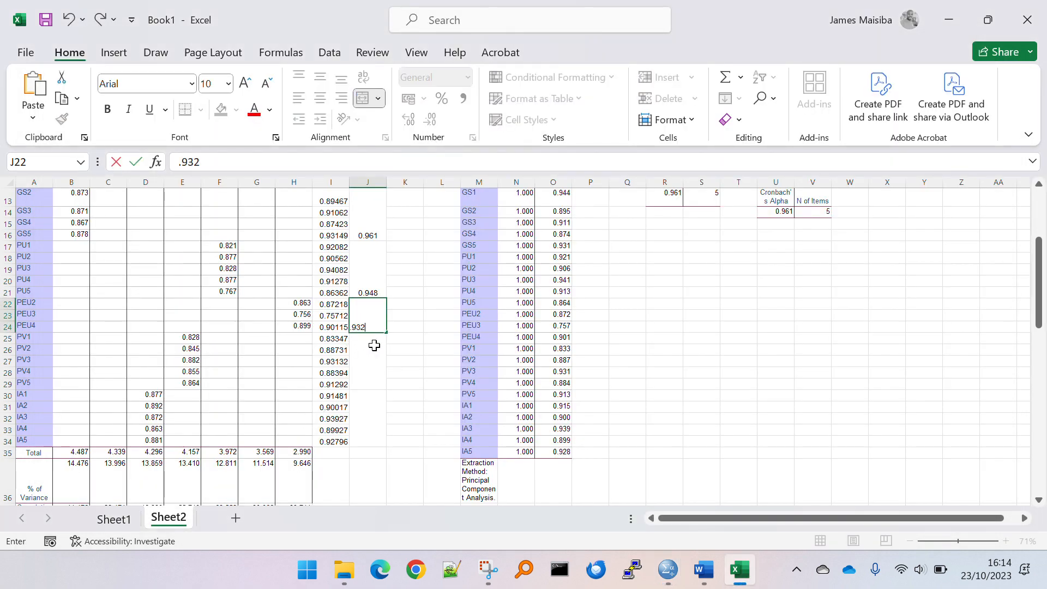
pyautogui.press('Return')
# Switch back to the SPSS output and select the Cronbach's alpha value in the PV1 to PV5 reliability statistics
pyautogui.hotkey('alt', 'Tab')
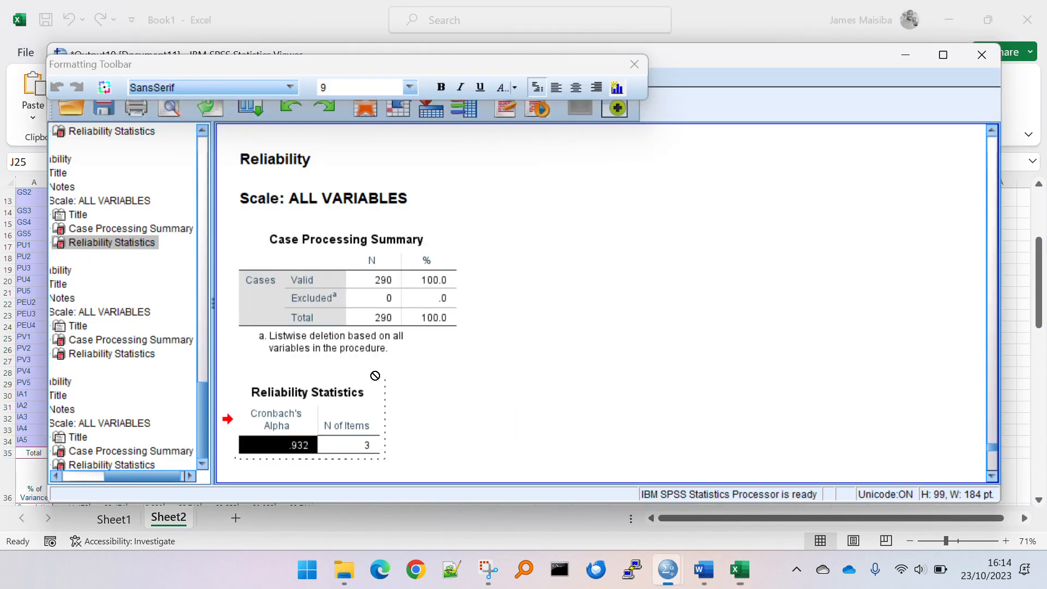
pyautogui.click(409, 375)
pyautogui.scroll(-8, 410, 379)
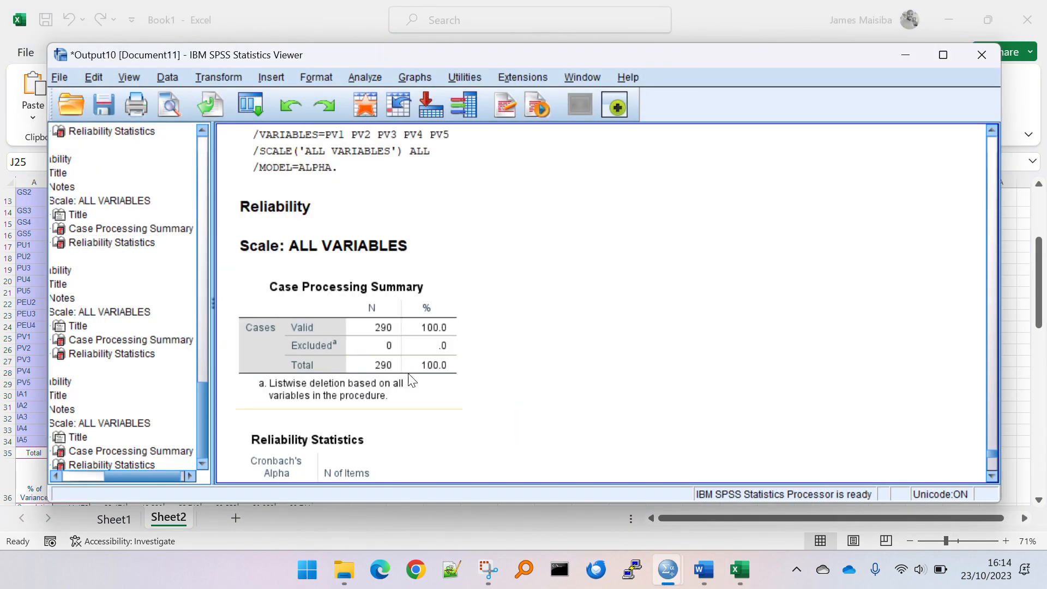
pyautogui.scroll(-3, 410, 379)
pyautogui.click(286, 385)
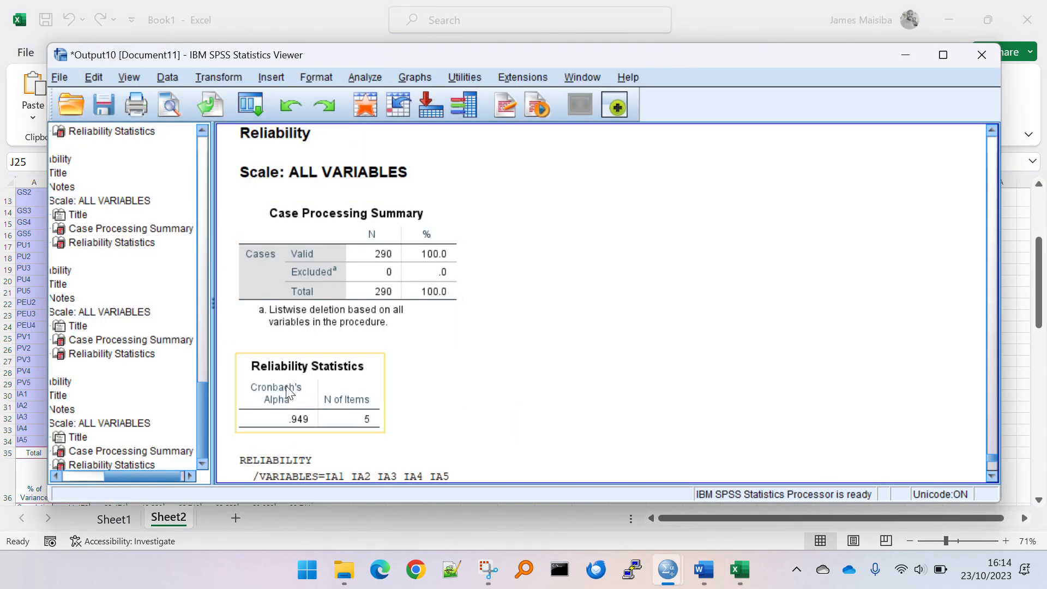
pyautogui.doubleClick(286, 392)
pyautogui.click(284, 418)
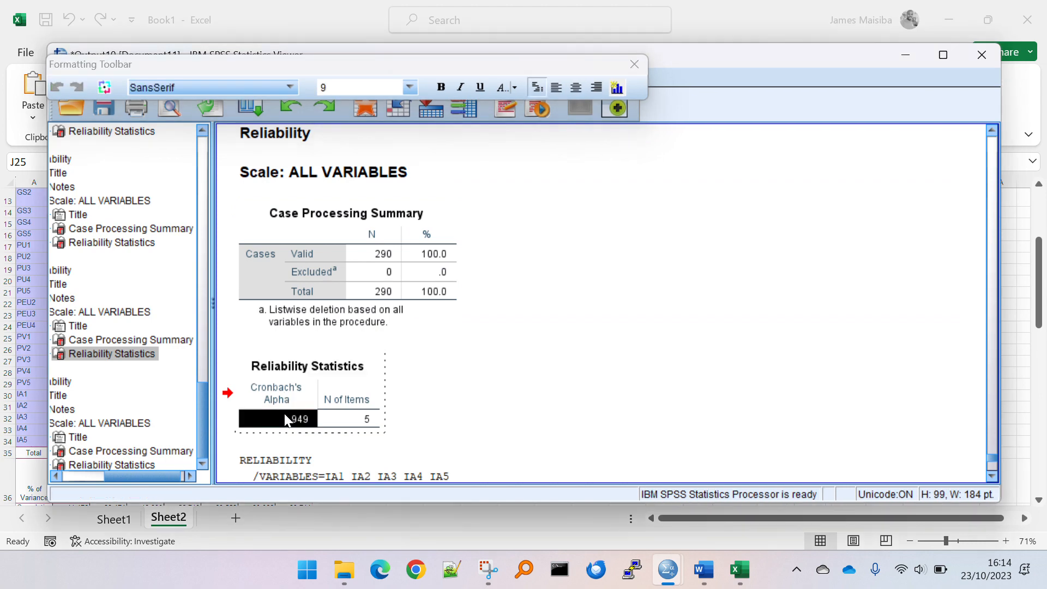
pyautogui.moveTo(284, 421); pyautogui.dragTo(548, 434)
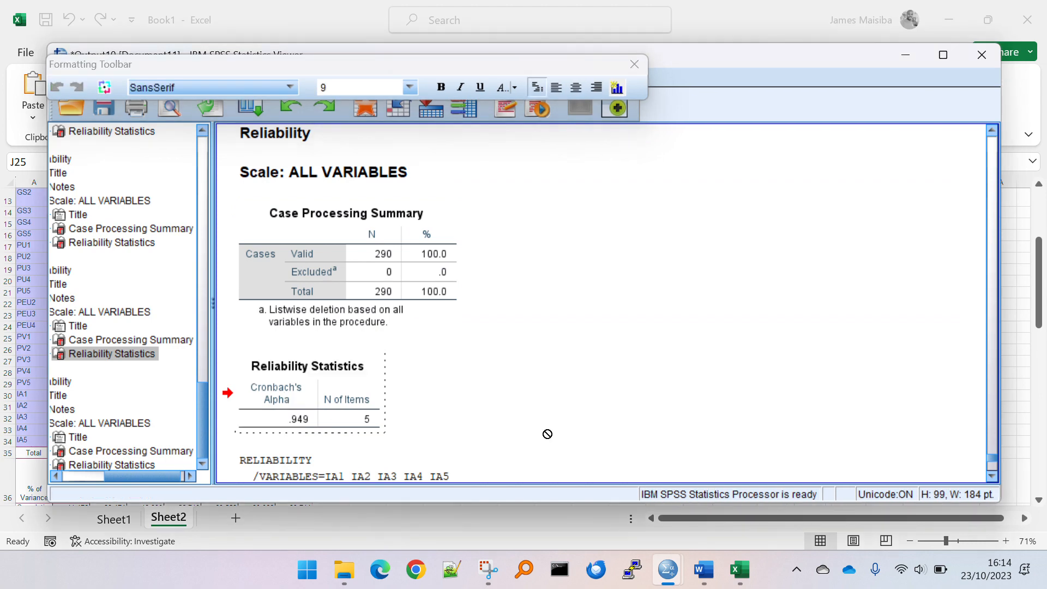
# Switch to Excel and enter .949 as the Cronbach's alpha in the merged cell beside PV1 to PV5
pyautogui.hotkey('alt', 'Tab')
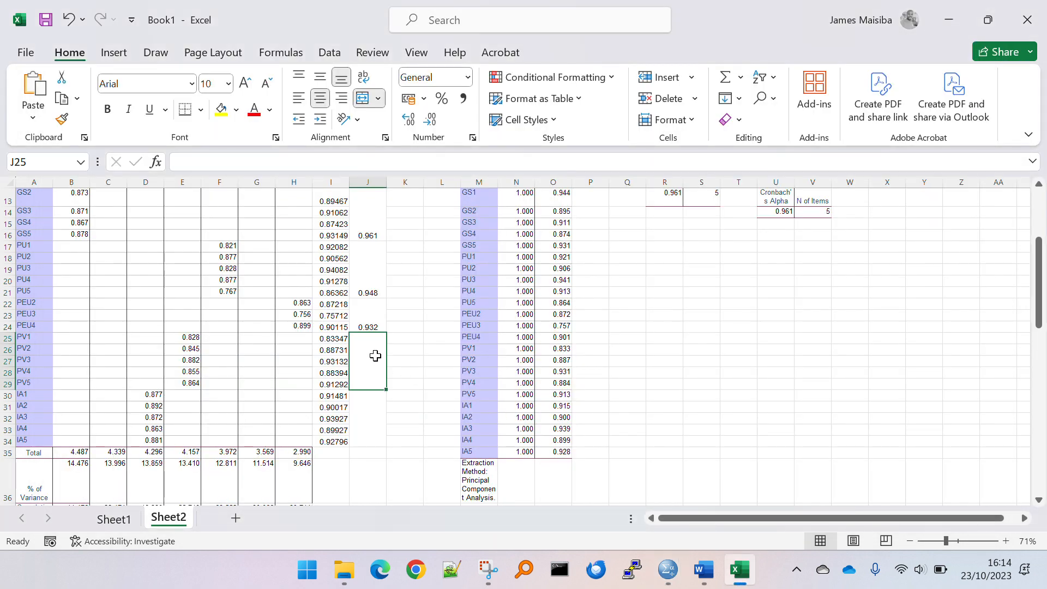
pyautogui.hotkey('ctrl', 'v')
pyautogui.press('Escape')
pyautogui.write('.949')
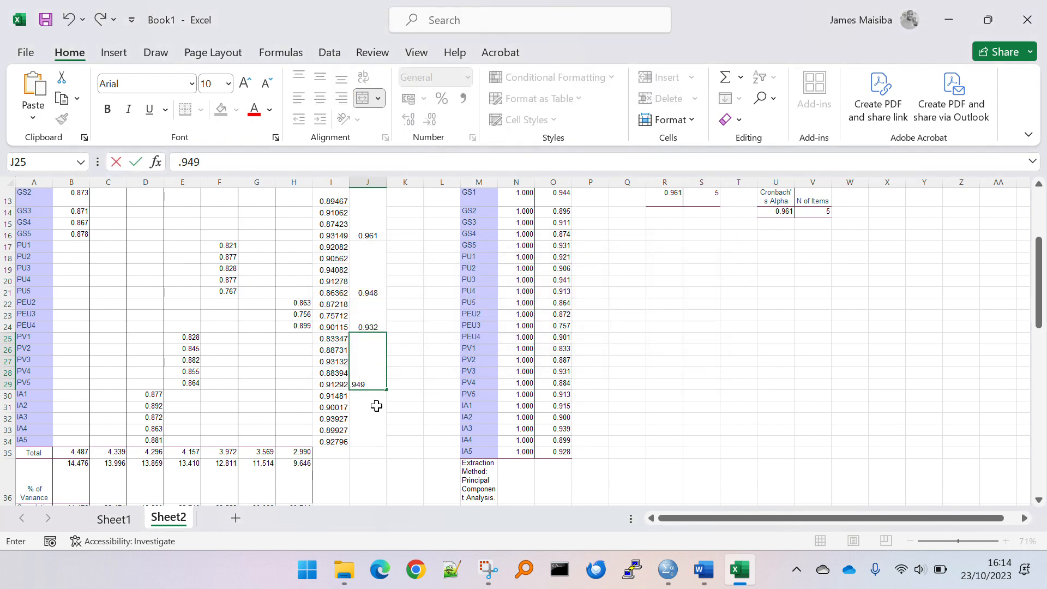
pyautogui.press('Return')
# Switch to the SPSS output and select the Cronbach's alpha value in the IA1 to IA5 reliability statistics
pyautogui.hotkey('alt', 'Tab')
pyautogui.click(373, 411)
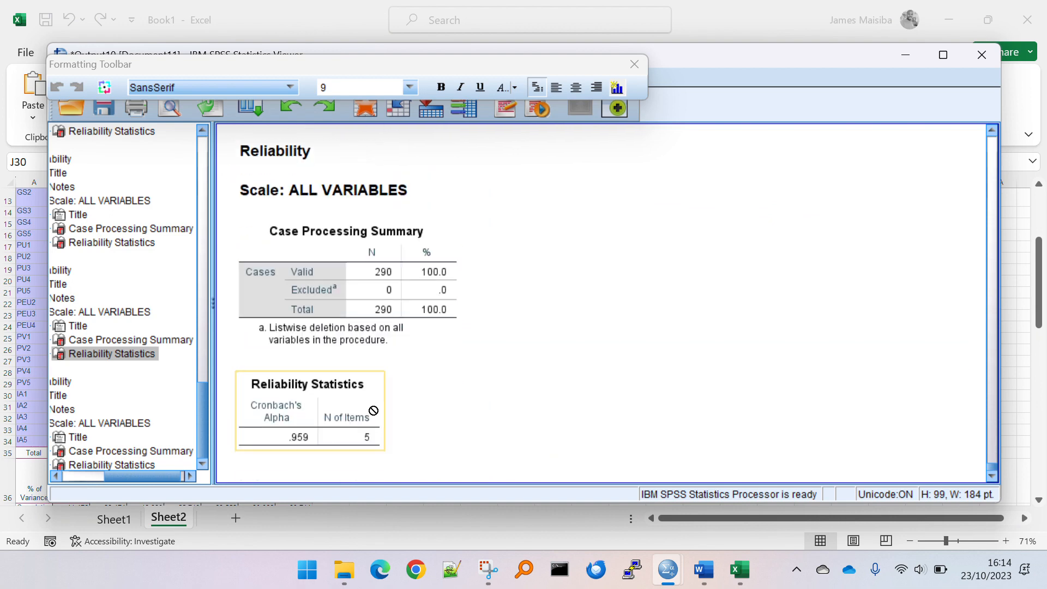
pyautogui.click(306, 423)
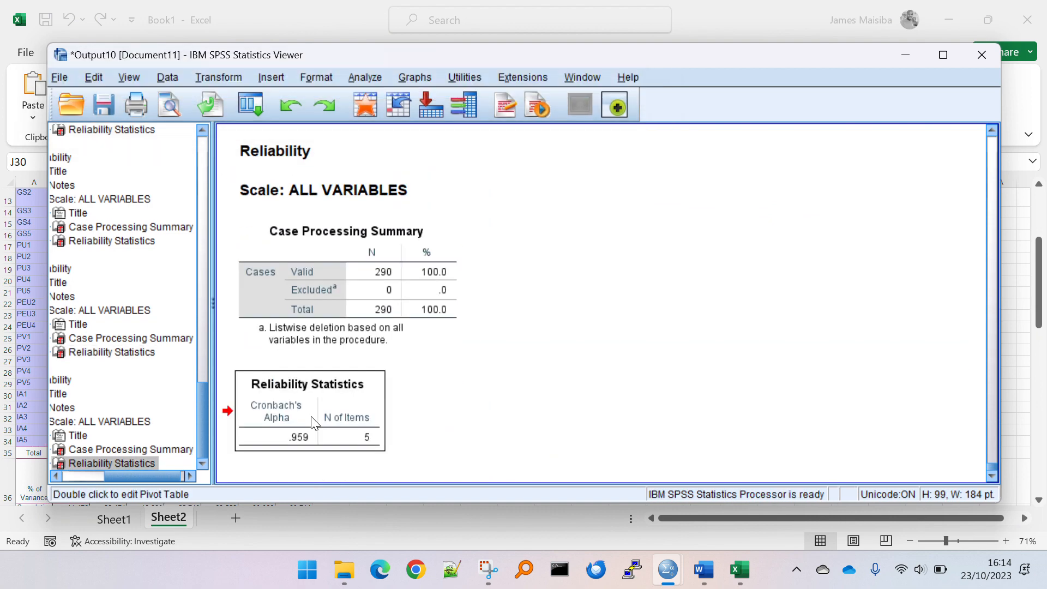
pyautogui.doubleClick(299, 437)
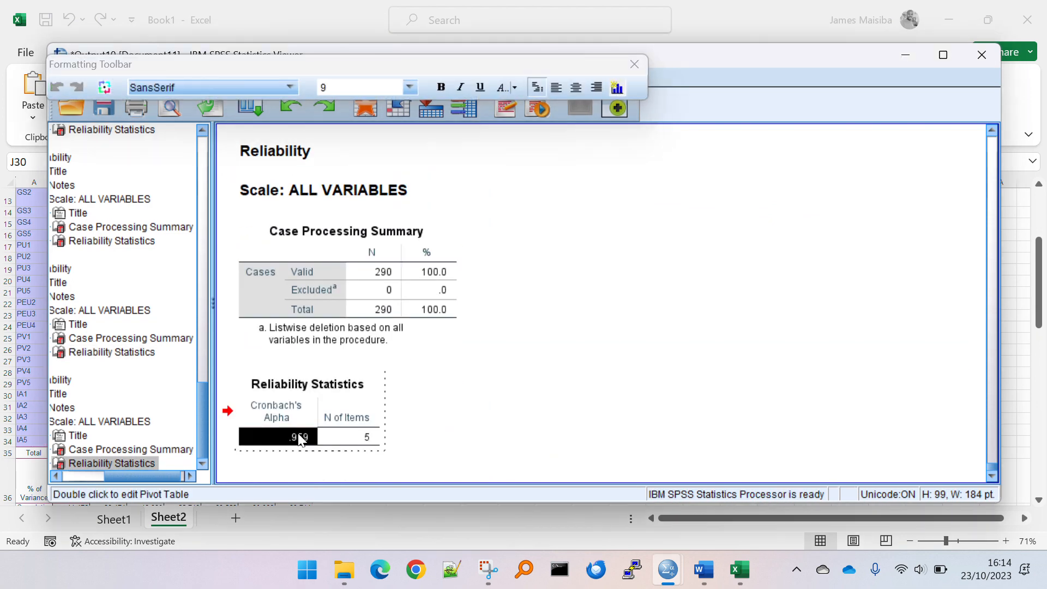
# Switch to Excel and enter .959 as the Cronbach's alpha in the merged cell beside IA1 to IA5
pyautogui.hotkey('alt', 'Tab')
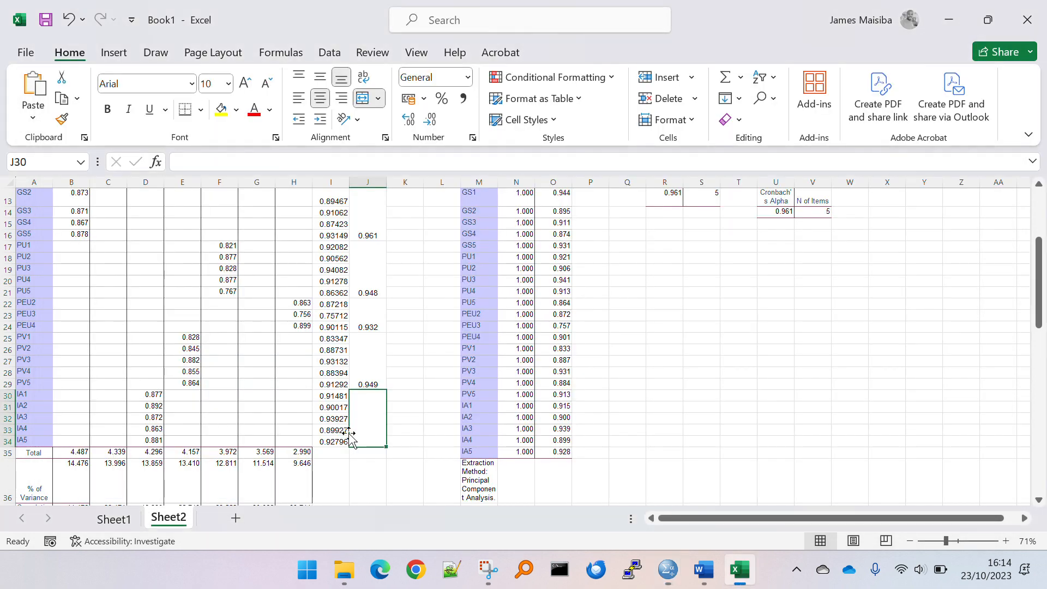
pyautogui.write('0.959')
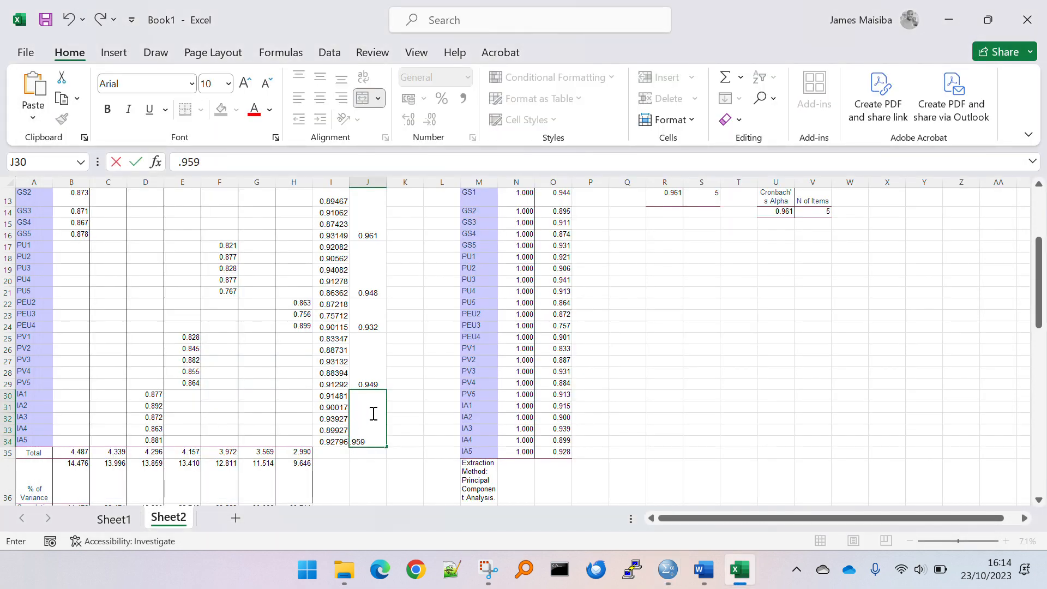
pyautogui.click(406, 404)
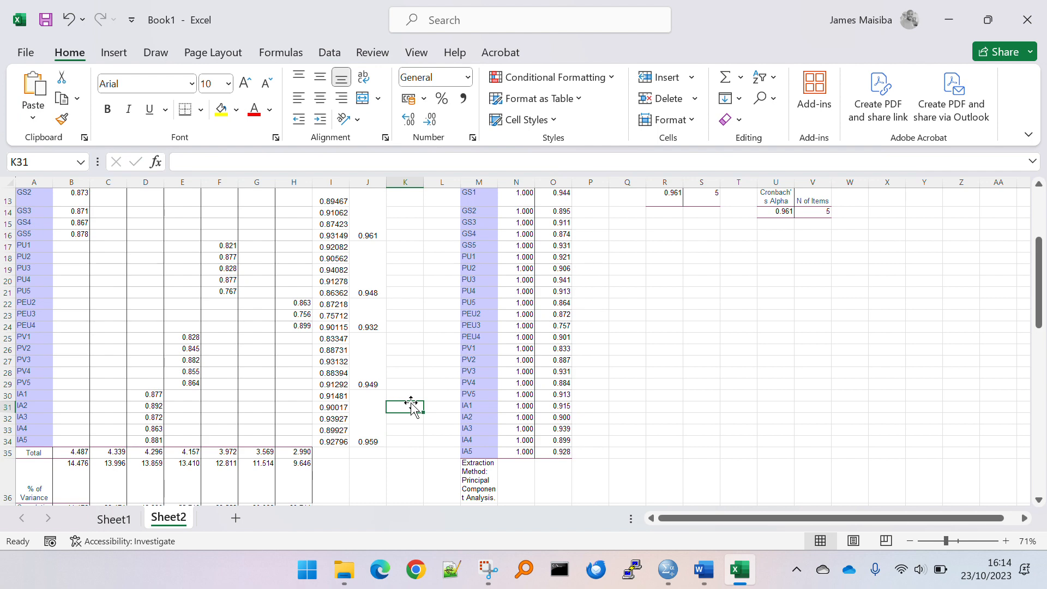
pyautogui.scroll(1, 417, 397)
pyautogui.scroll(3, 417, 396)
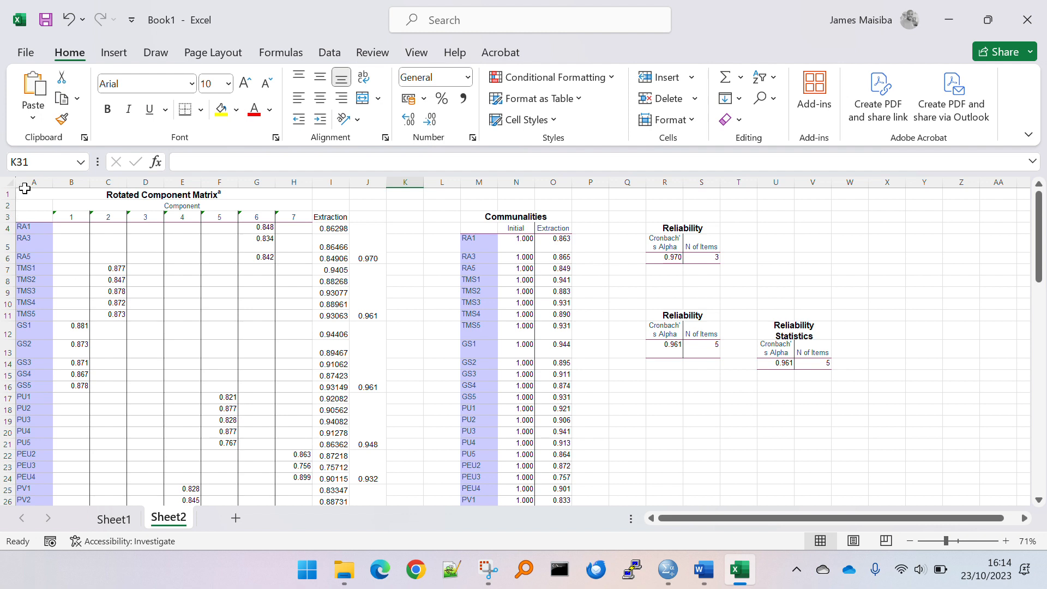
pyautogui.moveTo(54, 195); pyautogui.dragTo(362, 465)
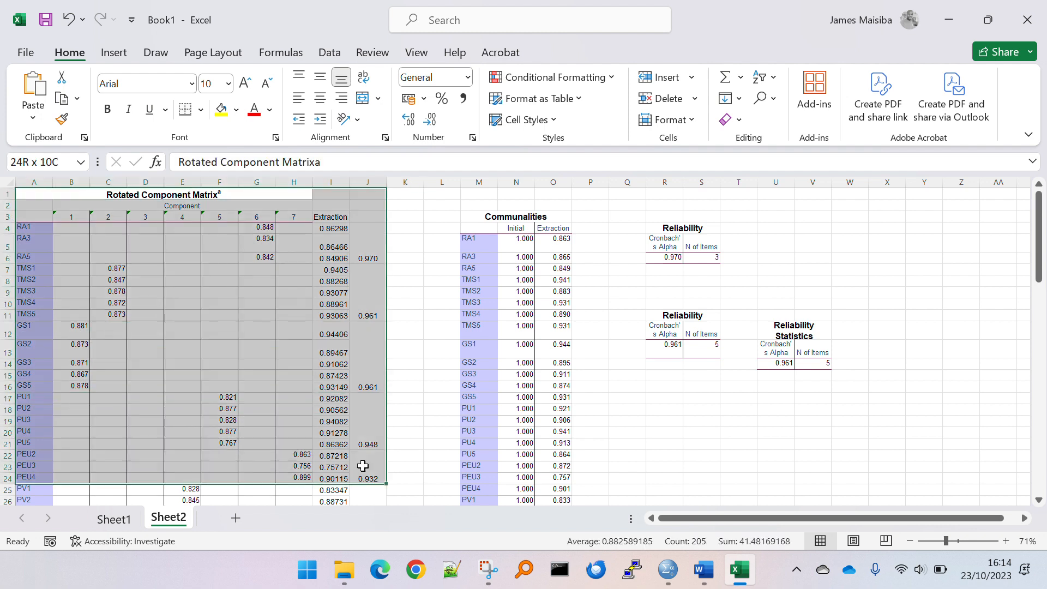
pyautogui.click(262, 325)
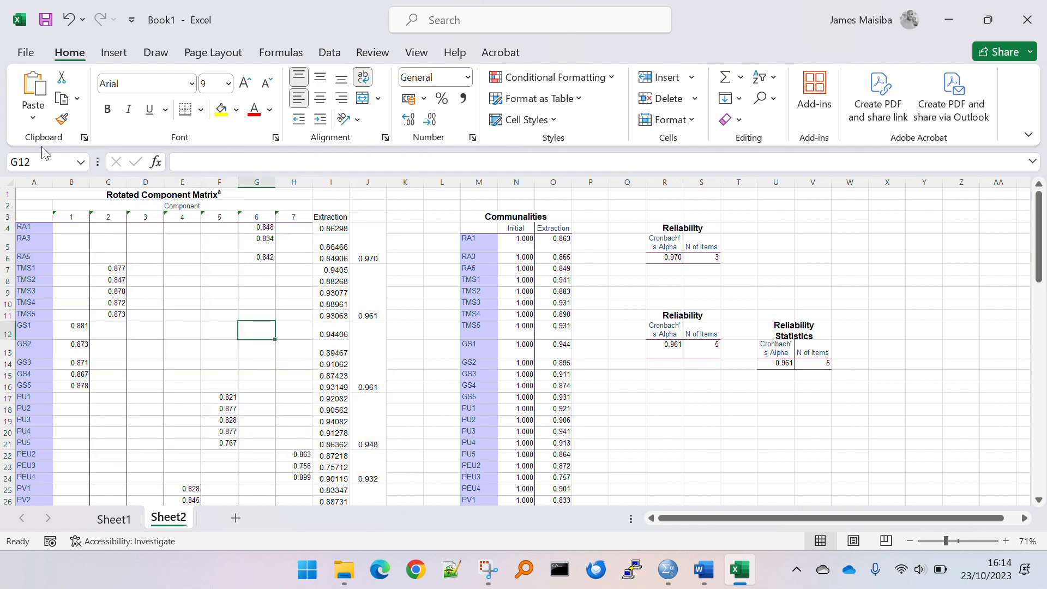
pyautogui.moveTo(50, 195); pyautogui.dragTo(229, 339)
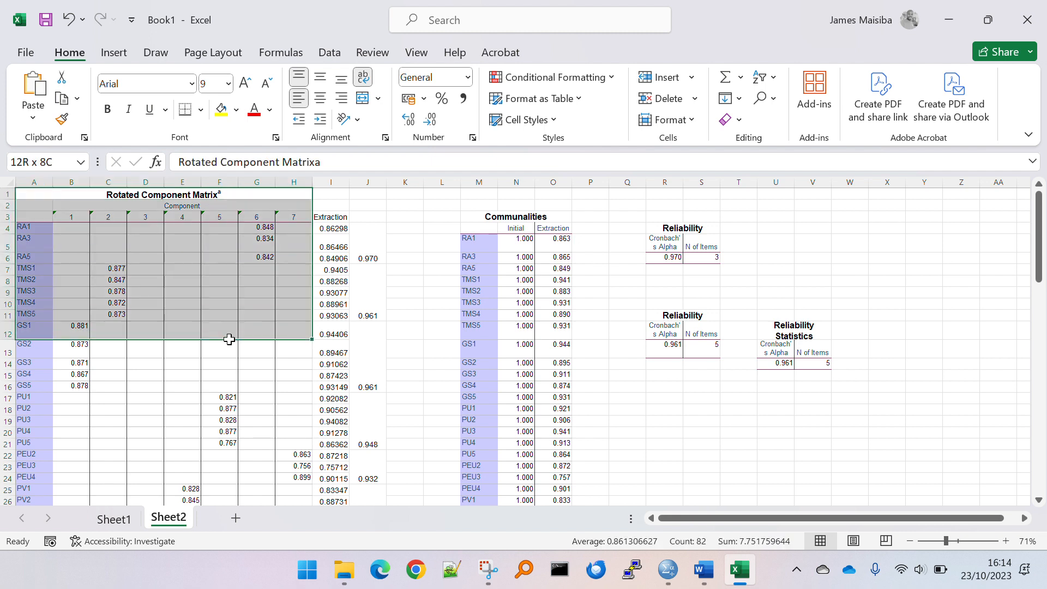
pyautogui.click(96, 292)
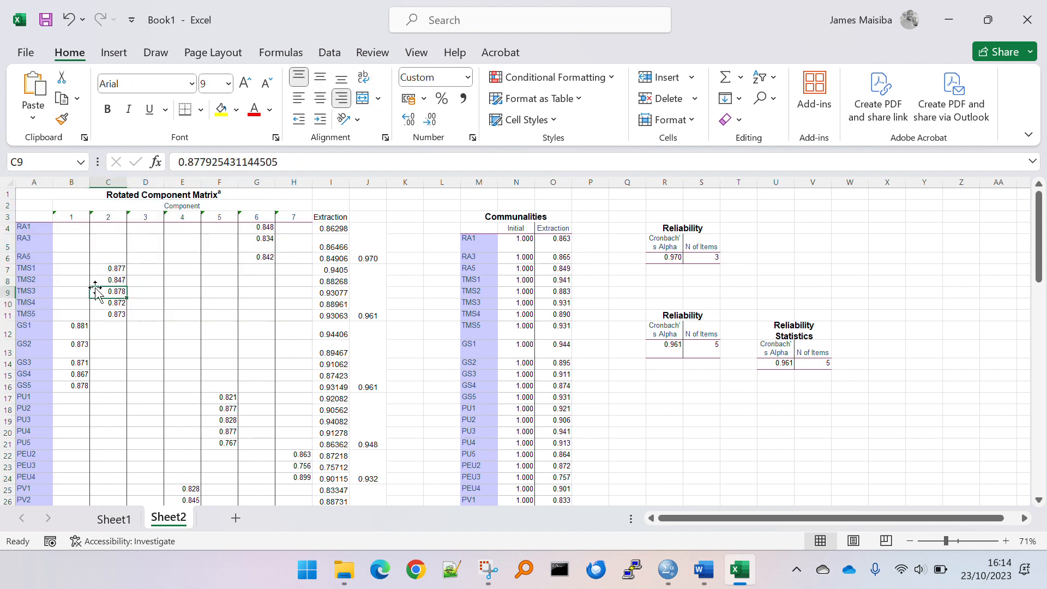
# Apply all borders to the table from the Component header row through the Cumulative % row, including the extraction and alpha columns, and copy it
pyautogui.click(28, 203)
pyautogui.moveTo(85, 228); pyautogui.dragTo(365, 484)
pyautogui.hotkey('ctrl', 'c')
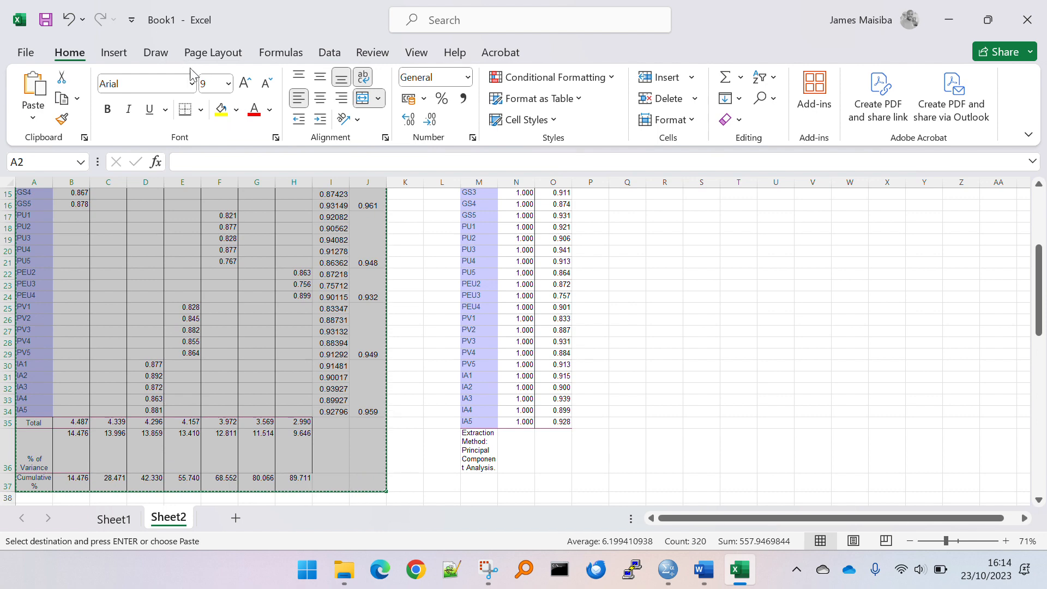
pyautogui.click(203, 110)
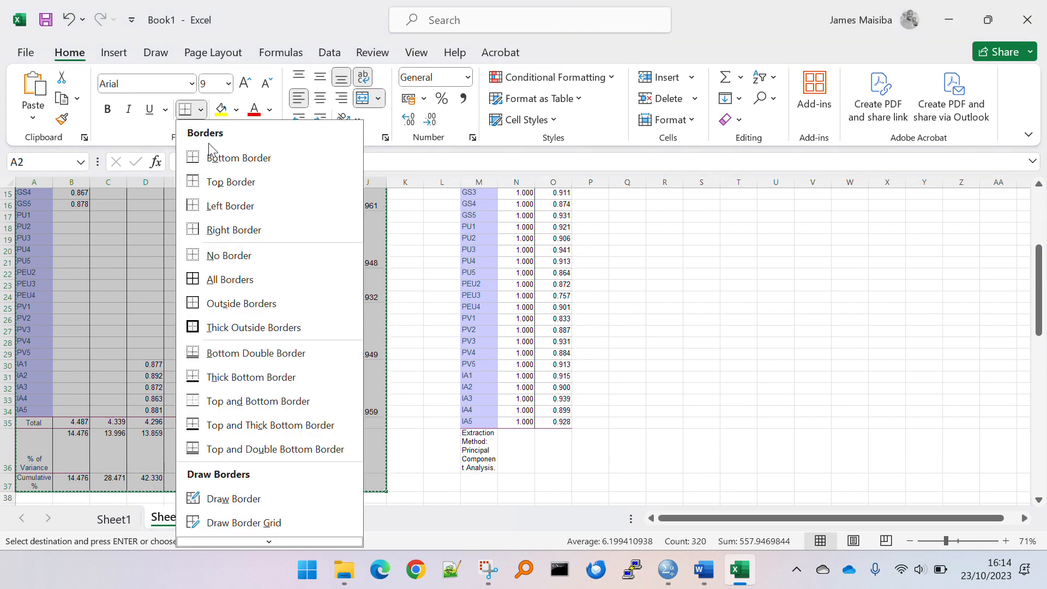
pyautogui.click(226, 280)
pyautogui.scroll(5, 227, 282)
pyautogui.hotkey('ctrl', 'c')
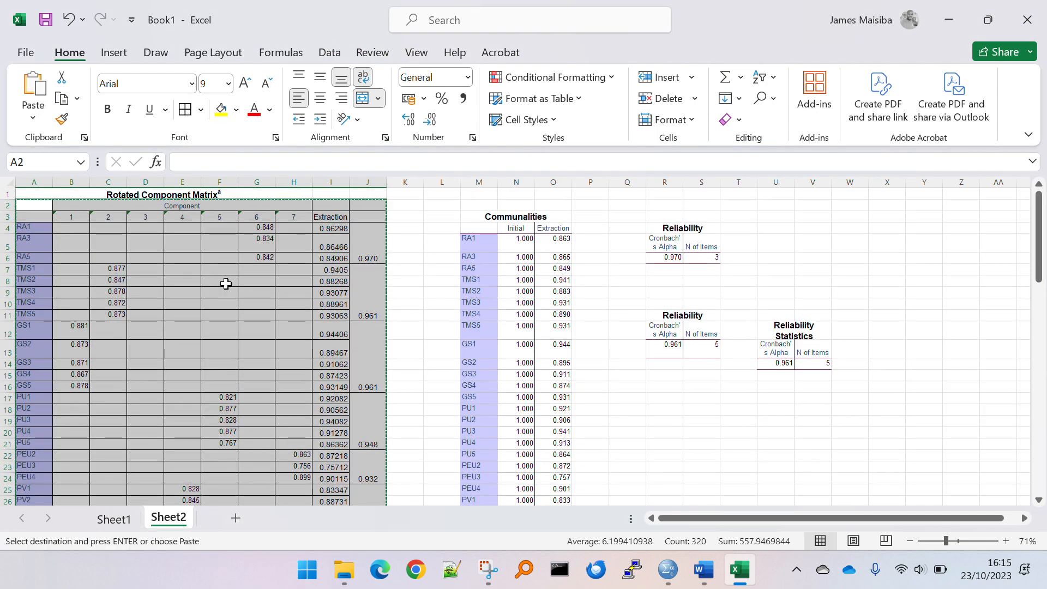
# Switch to the Word midterm document and paste the copied table on a new page after the existing validity and reliability table
pyautogui.hotkey('alt', 'Tab')
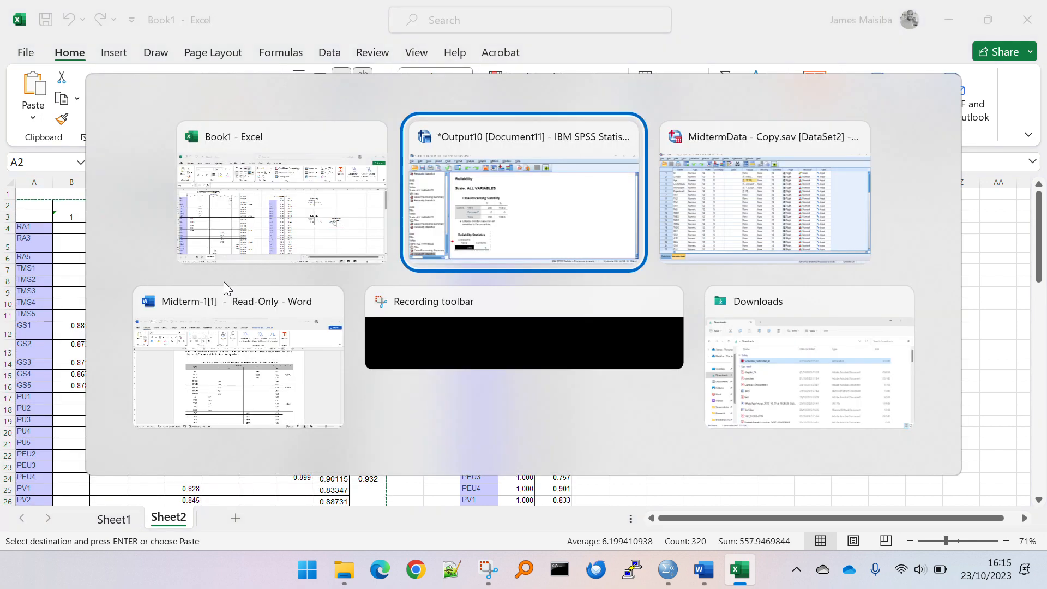
pyautogui.click(243, 362)
pyautogui.scroll(-10, 620, 454)
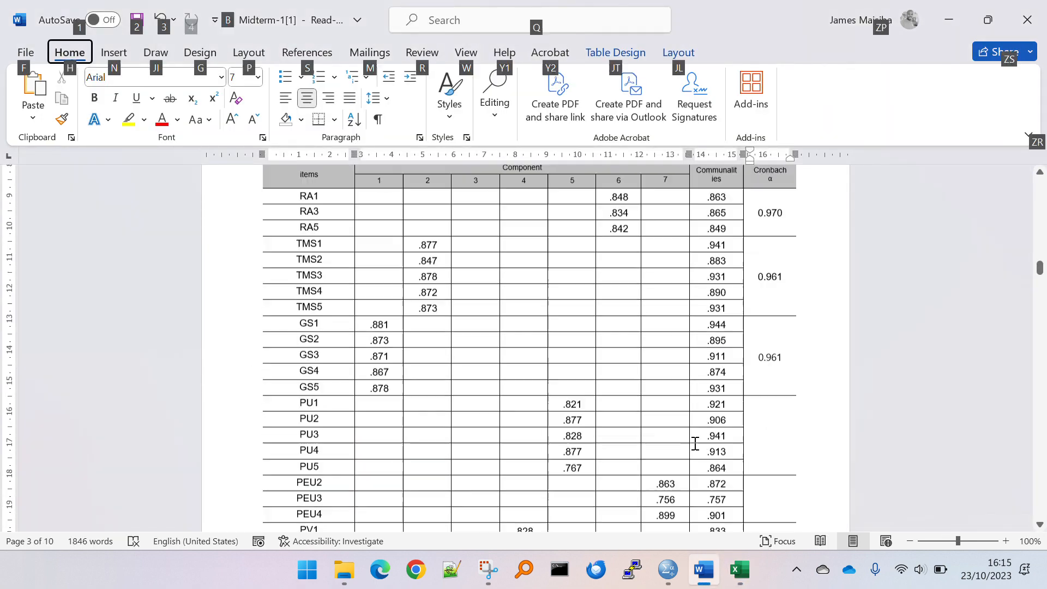
pyautogui.scroll(3, 709, 432)
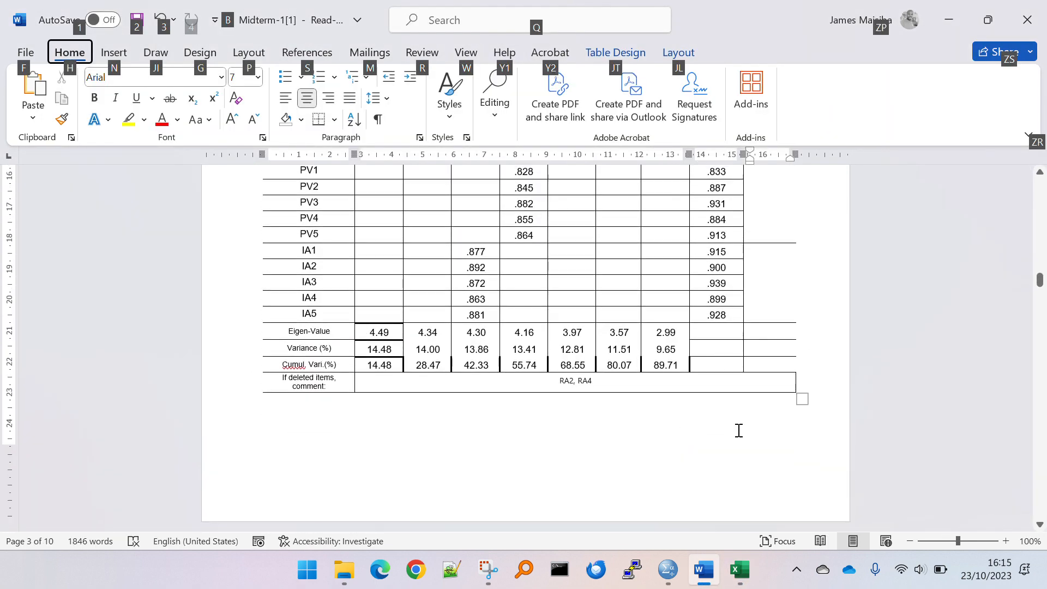
pyautogui.click(745, 424)
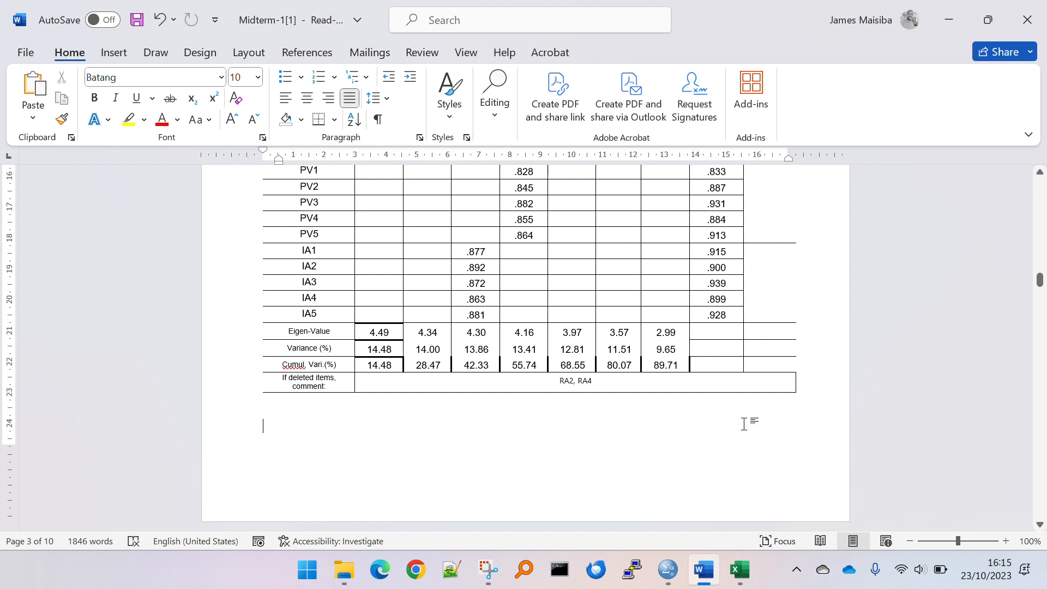
pyautogui.scroll(-4, 744, 425)
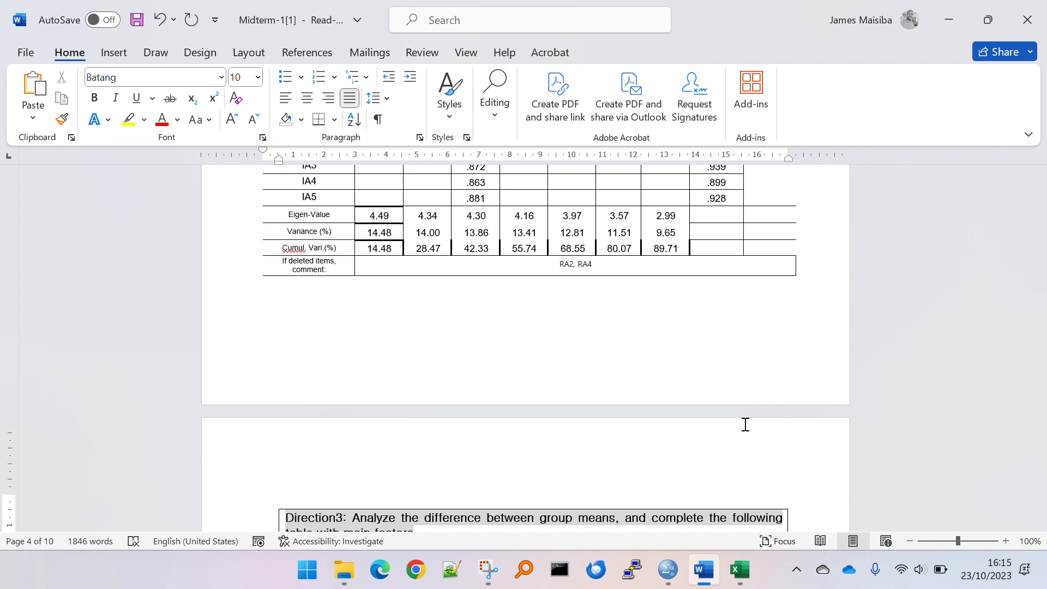
pyautogui.hotkey('ctrl', 'Return')
pyautogui.press('Up')
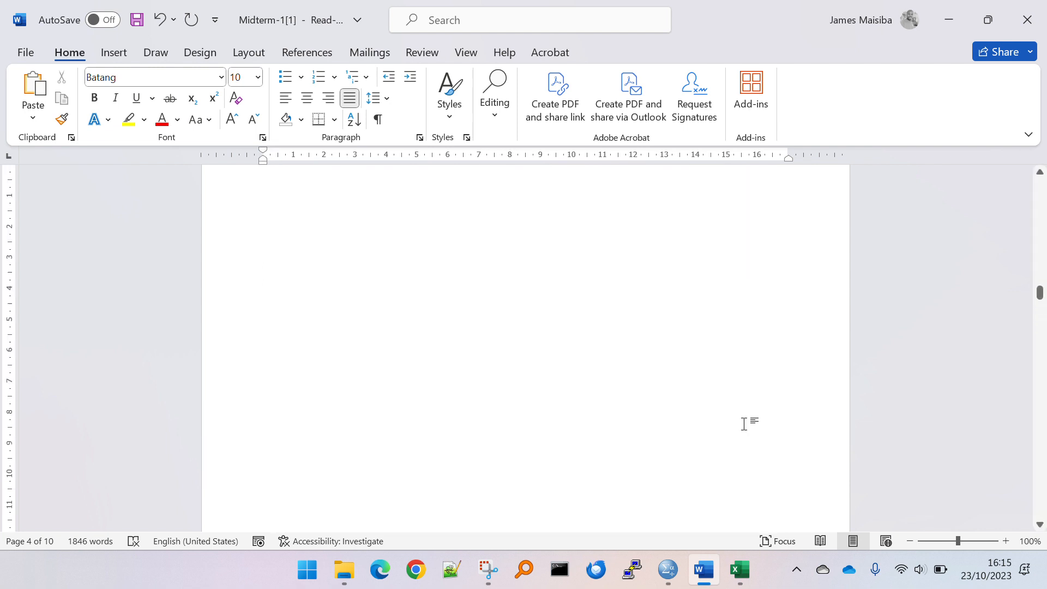
pyautogui.hotkey('ctrl', 'v')
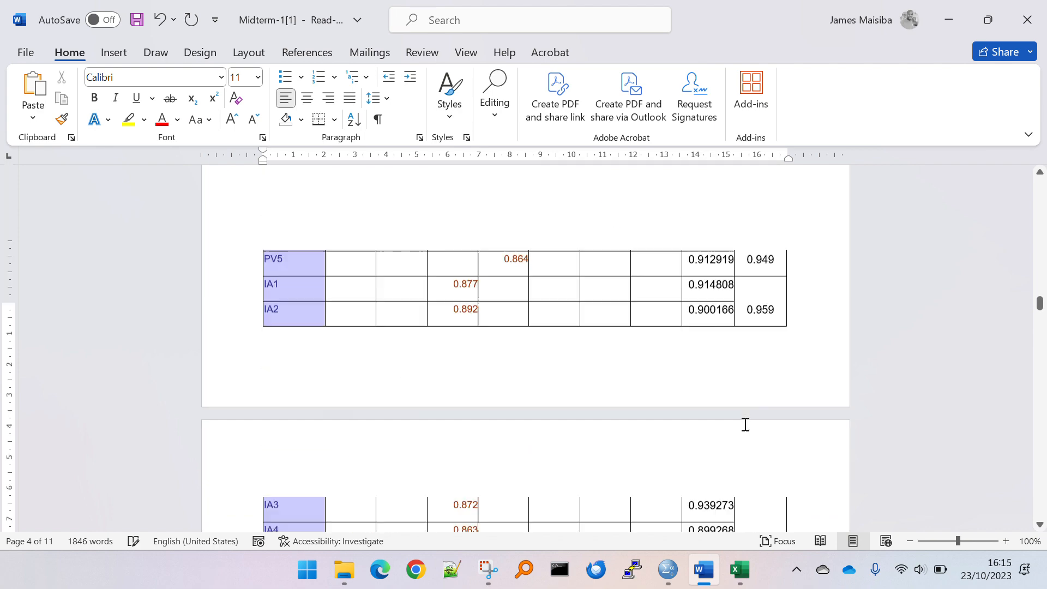
# Narrow the item-name column of the pasted table to about 1.2 cm so the table fits within the page margins
pyautogui.scroll(8, 612, 390)
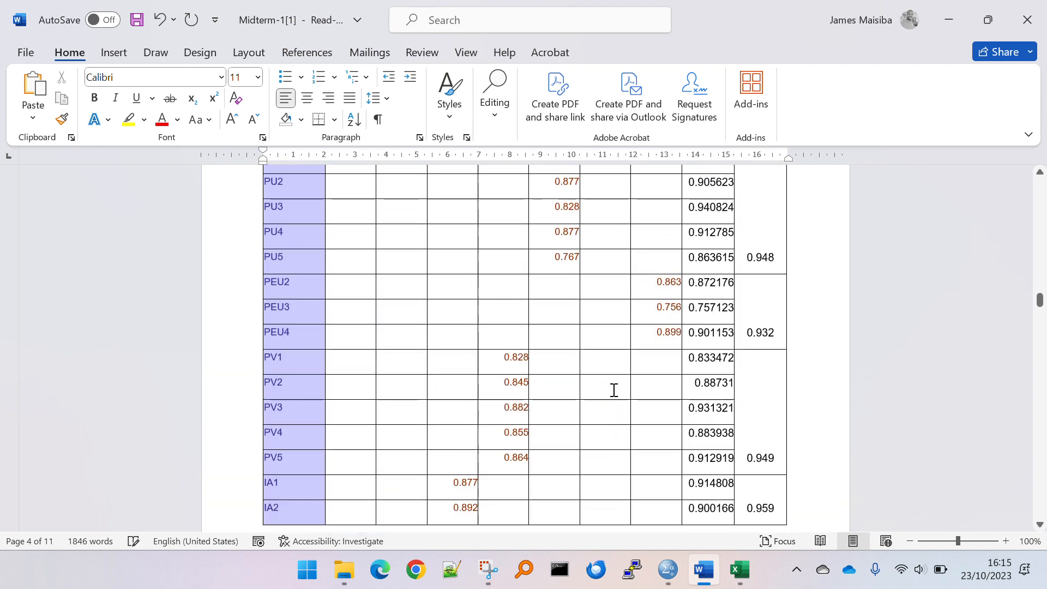
pyautogui.scroll(15, 613, 390)
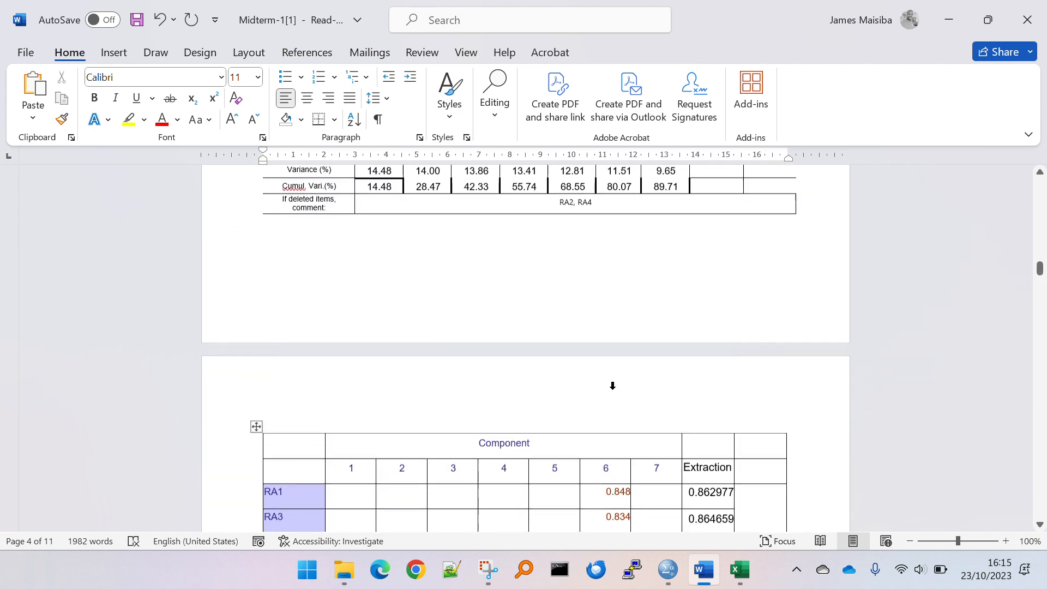
pyautogui.scroll(-3, 440, 411)
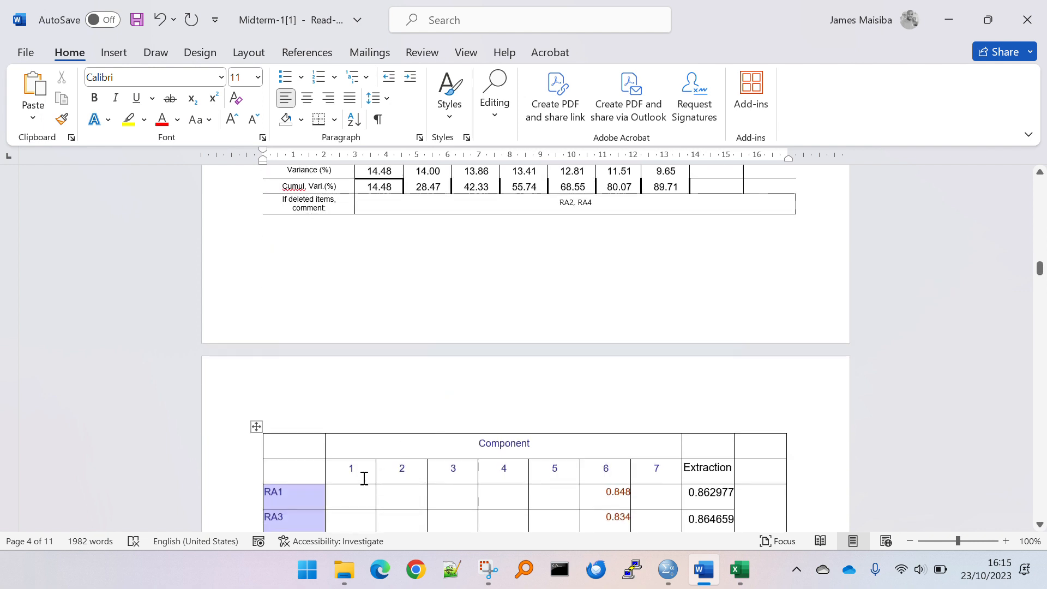
pyautogui.scroll(-2, 365, 476)
pyautogui.scroll(-3, 369, 474)
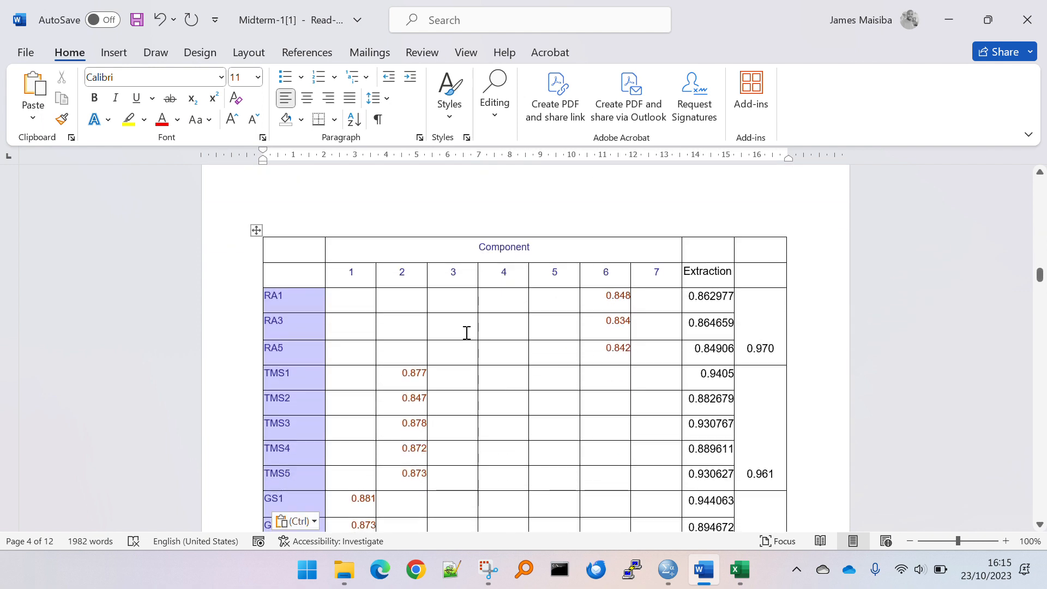
pyautogui.click(469, 324)
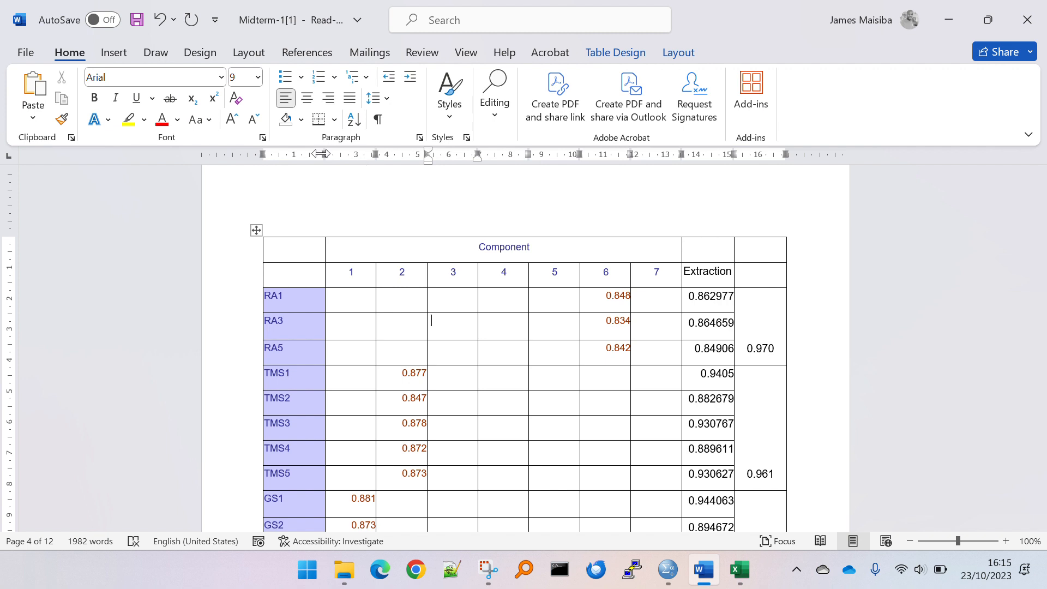
pyautogui.moveTo(318, 154); pyautogui.dragTo(300, 154)
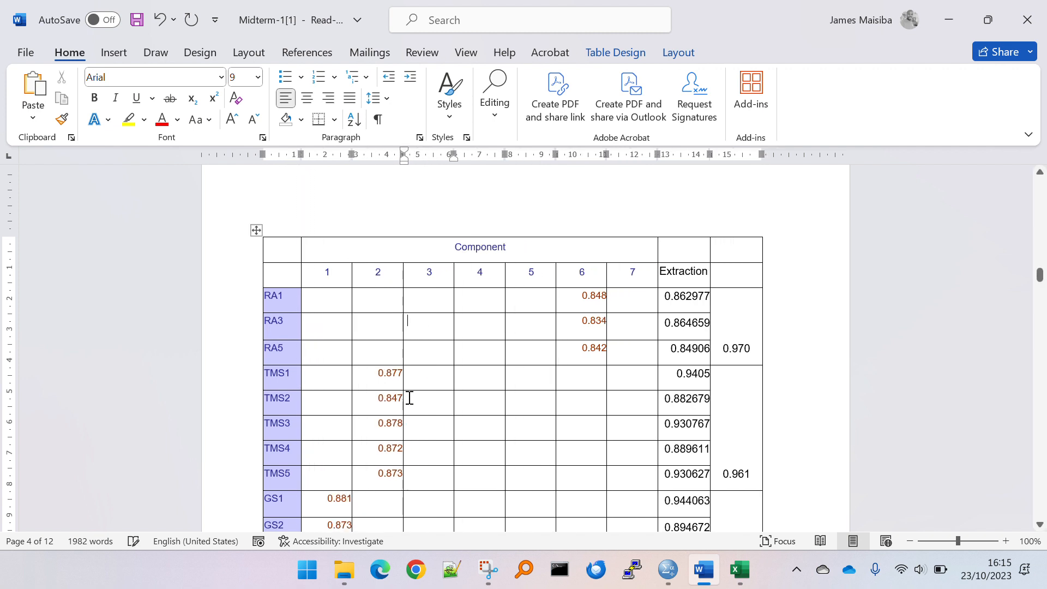
# Review the pasted table from its component headers through the Cumulative % row and compare it with the original table above it
pyautogui.scroll(-1, 409, 401)
pyautogui.scroll(-15, 409, 400)
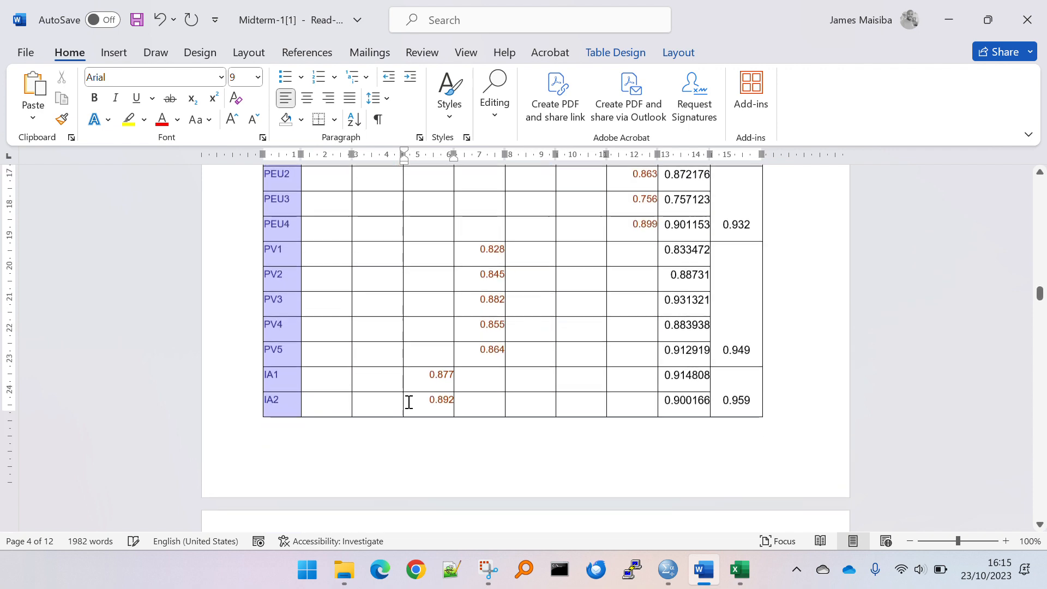
pyautogui.scroll(-9, 409, 401)
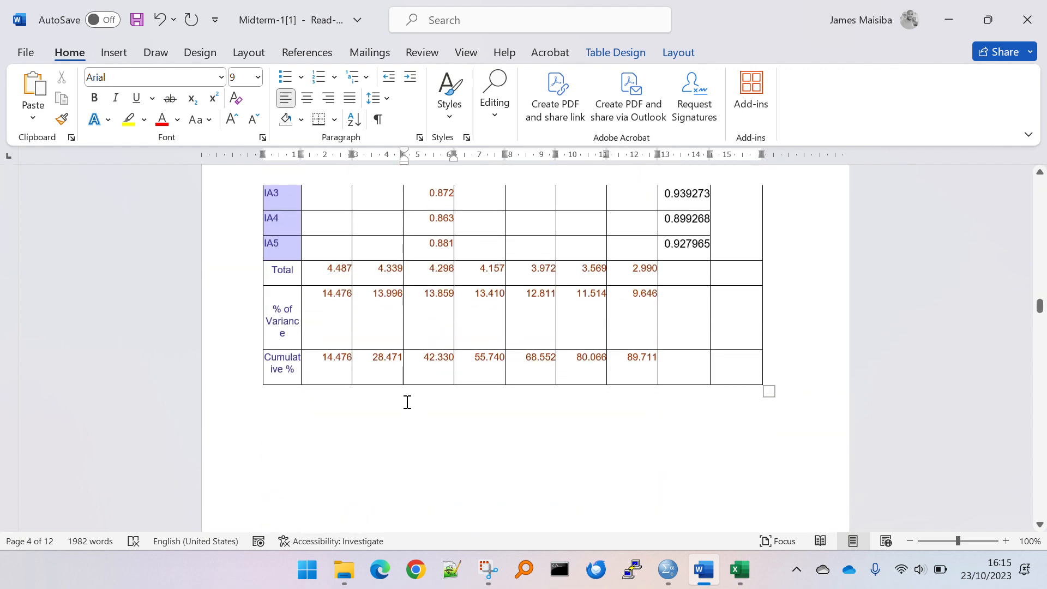
pyautogui.scroll(3, 407, 402)
pyautogui.scroll(20, 406, 402)
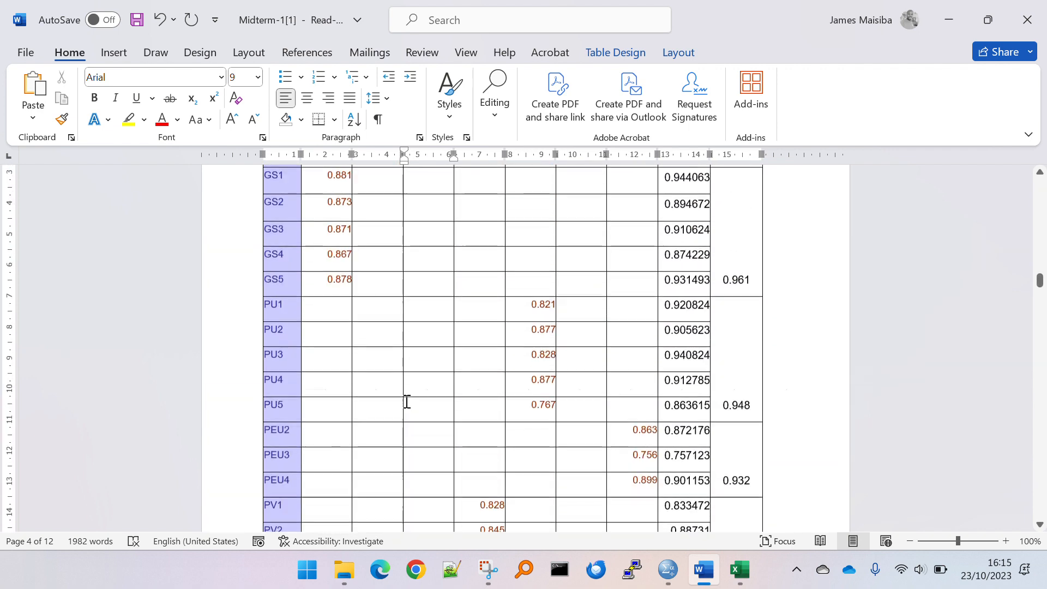
pyautogui.scroll(4, 486, 386)
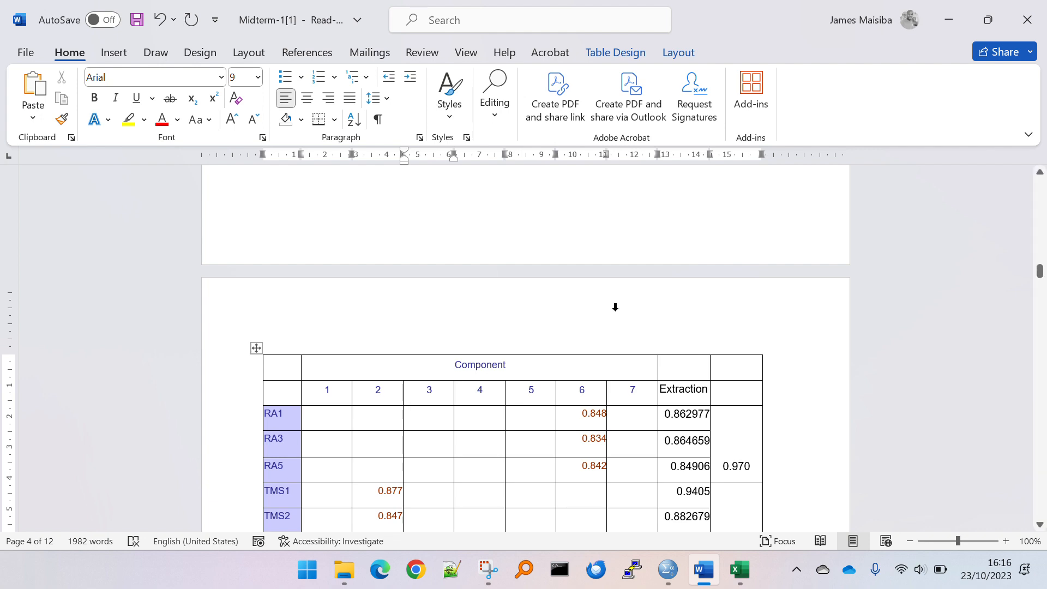
pyautogui.click(561, 416)
pyautogui.scroll(3, 589, 420)
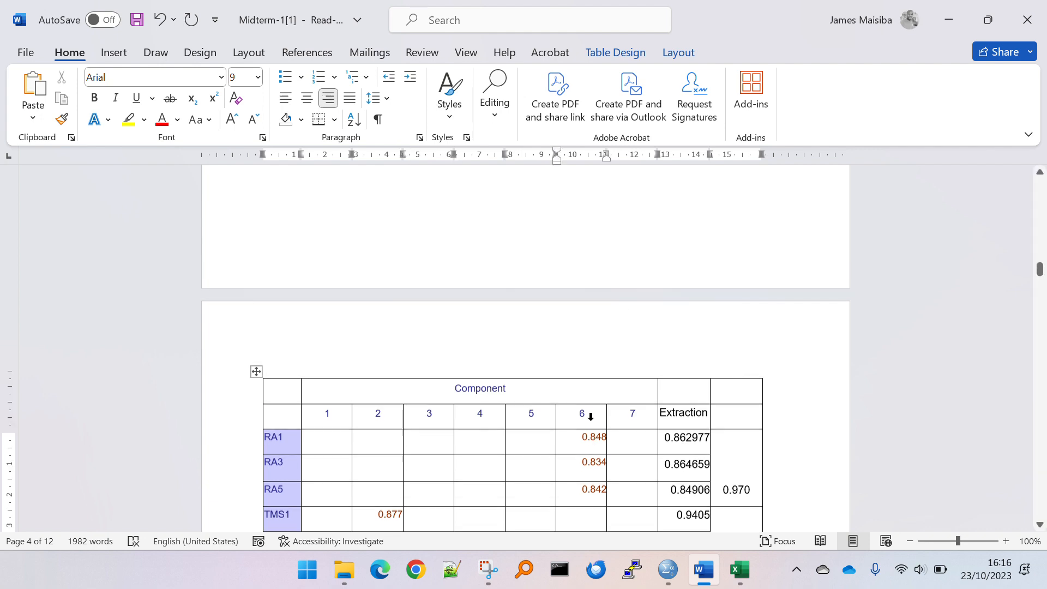
pyautogui.scroll(3, 592, 421)
pyautogui.scroll(-6, 592, 421)
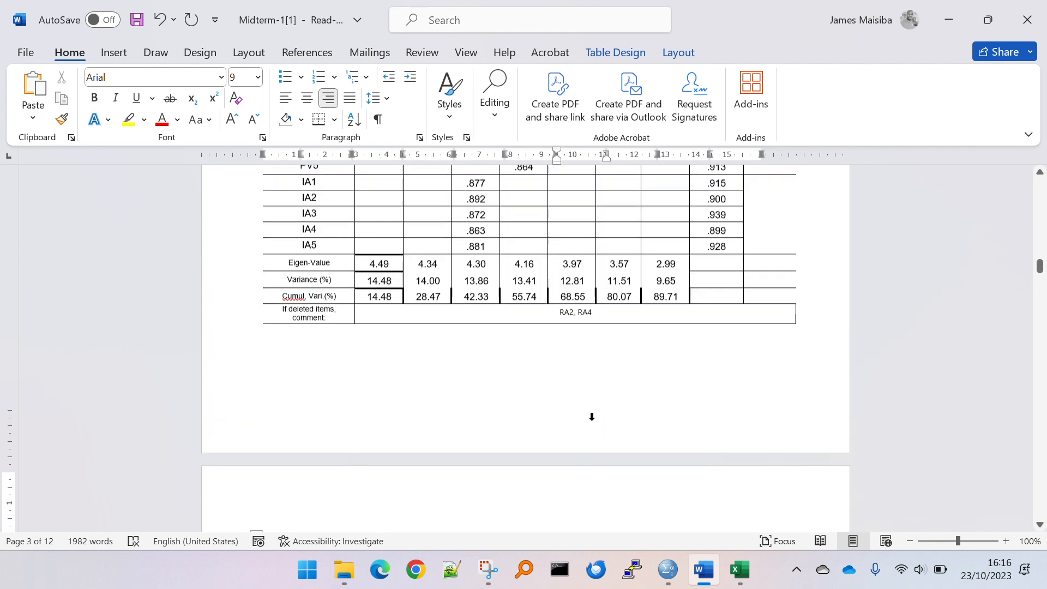
pyautogui.scroll(-5, 593, 421)
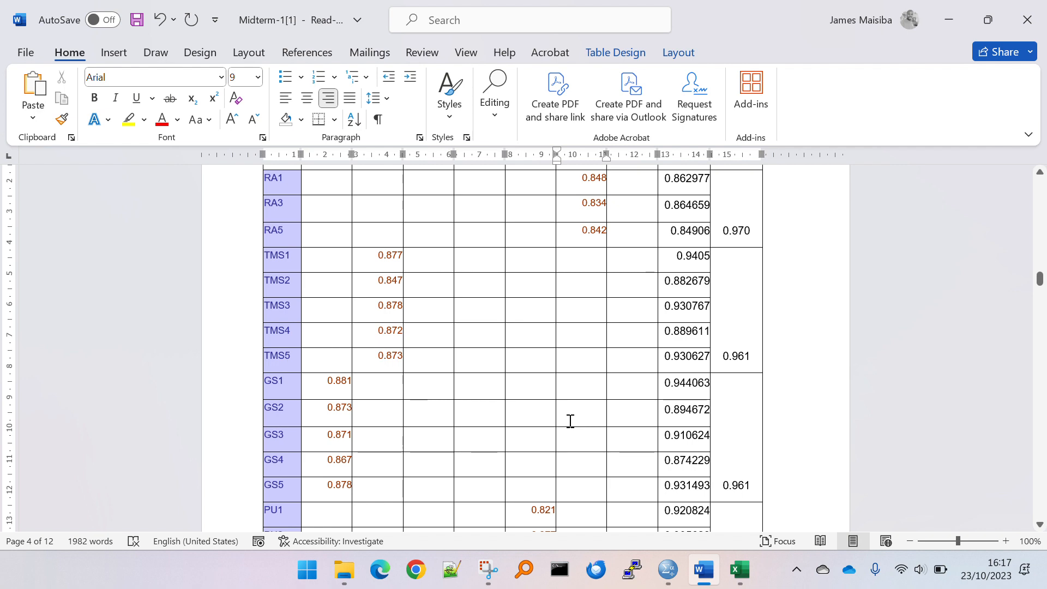
# Check the IA1 to IA5 reliability output in SPSS and return to the pasted table in Word to look over its alpha values
pyautogui.moveTo(668, 569)
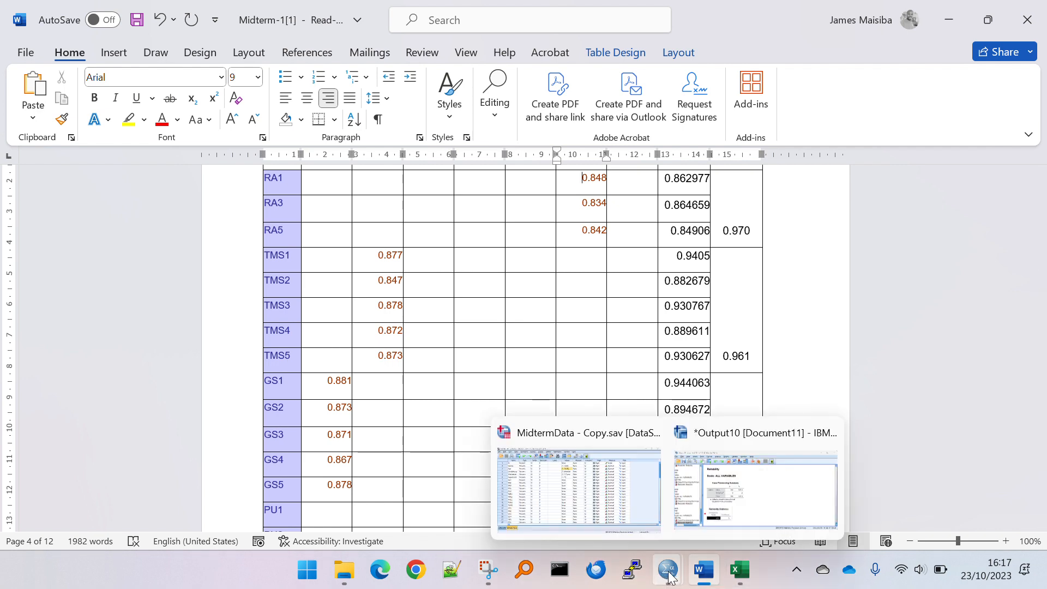
pyautogui.click(721, 481)
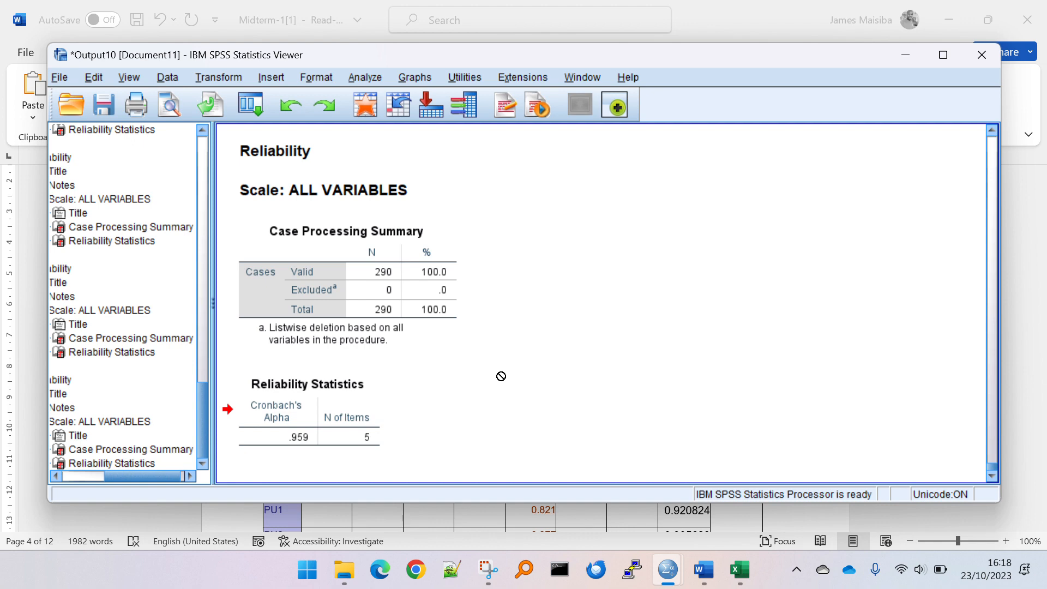
pyautogui.click(1029, 249)
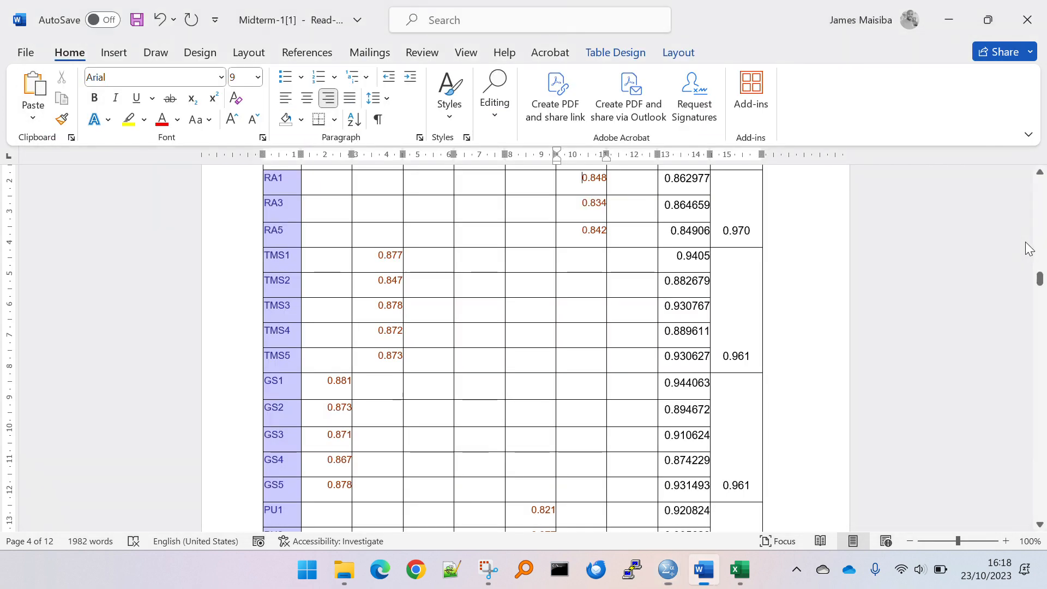
pyautogui.scroll(-8, 785, 322)
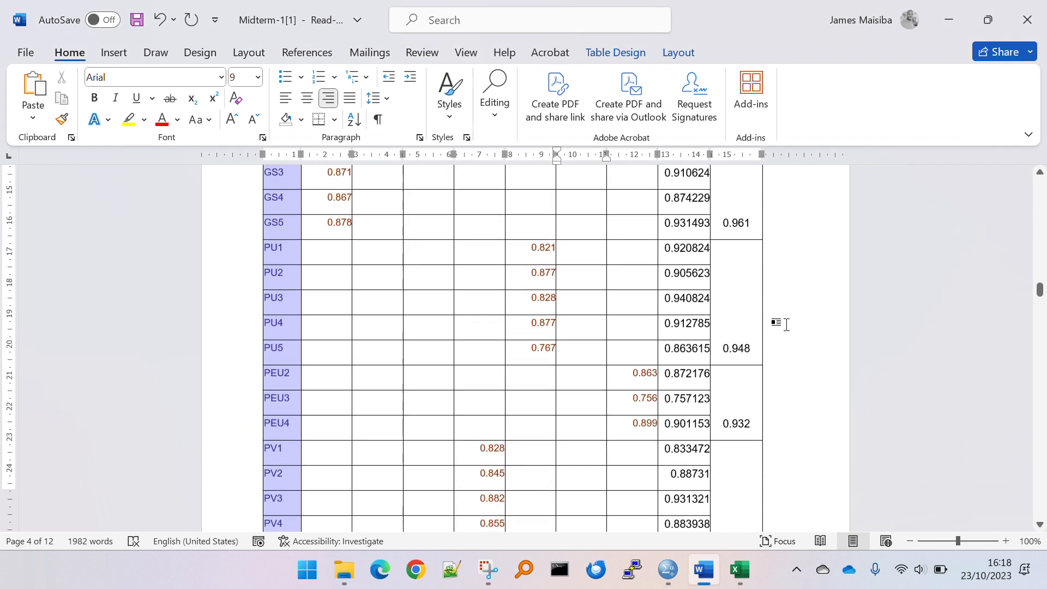
# Compare the pasted table's loadings, extraction and alpha values with the <Figure 2> factor analysis table above it
pyautogui.scroll(-18, 787, 324)
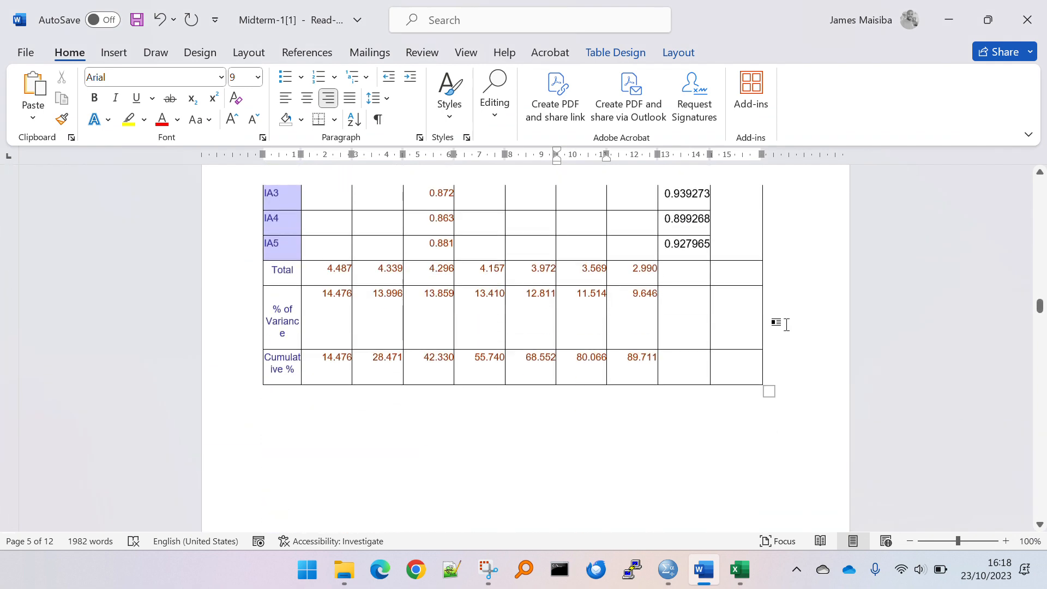
pyautogui.scroll(15, 787, 324)
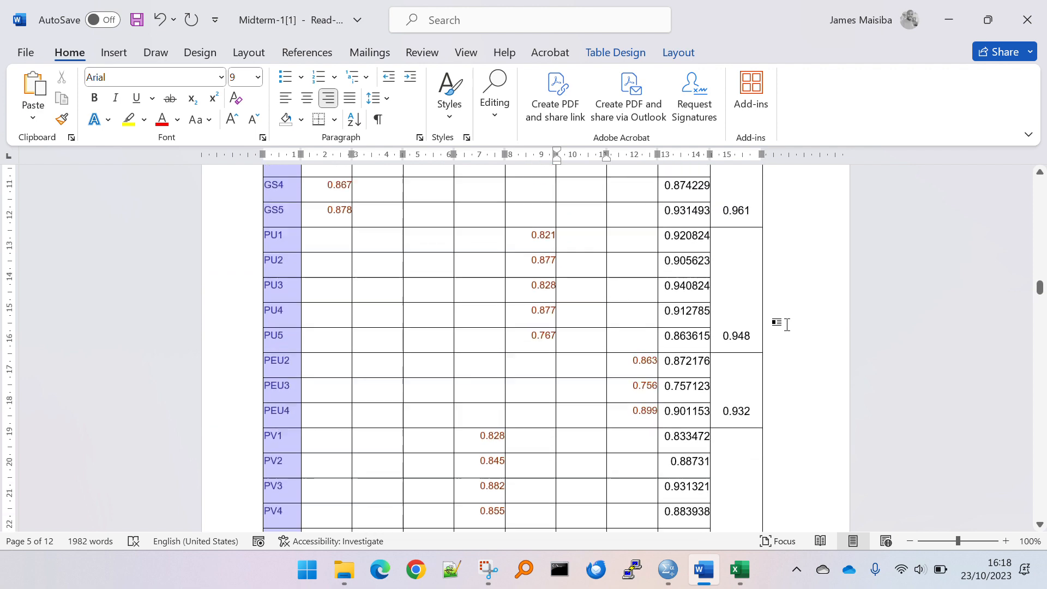
pyautogui.scroll(20, 787, 324)
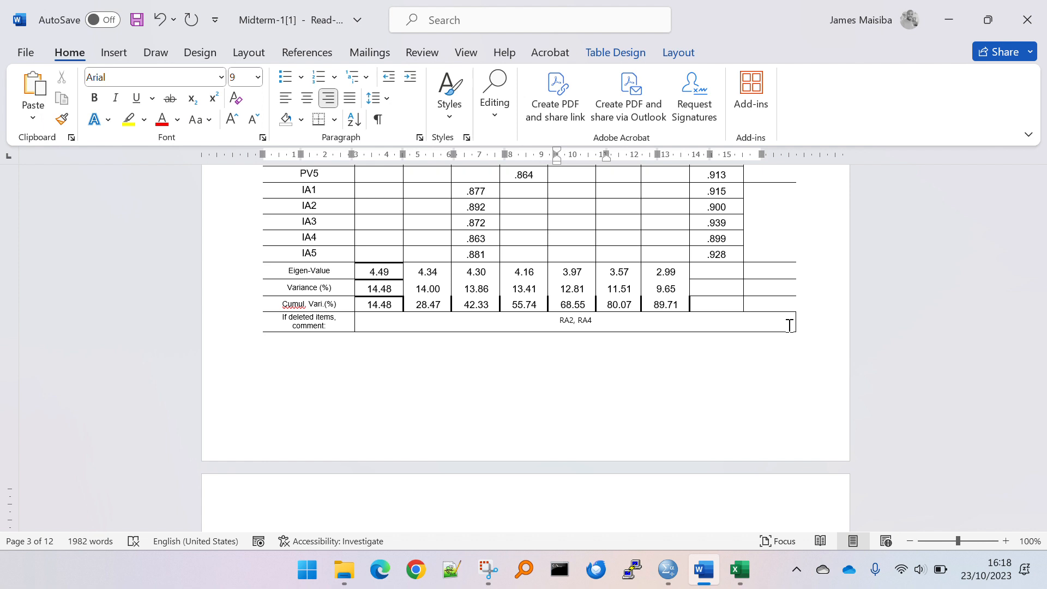
pyautogui.scroll(5, 734, 334)
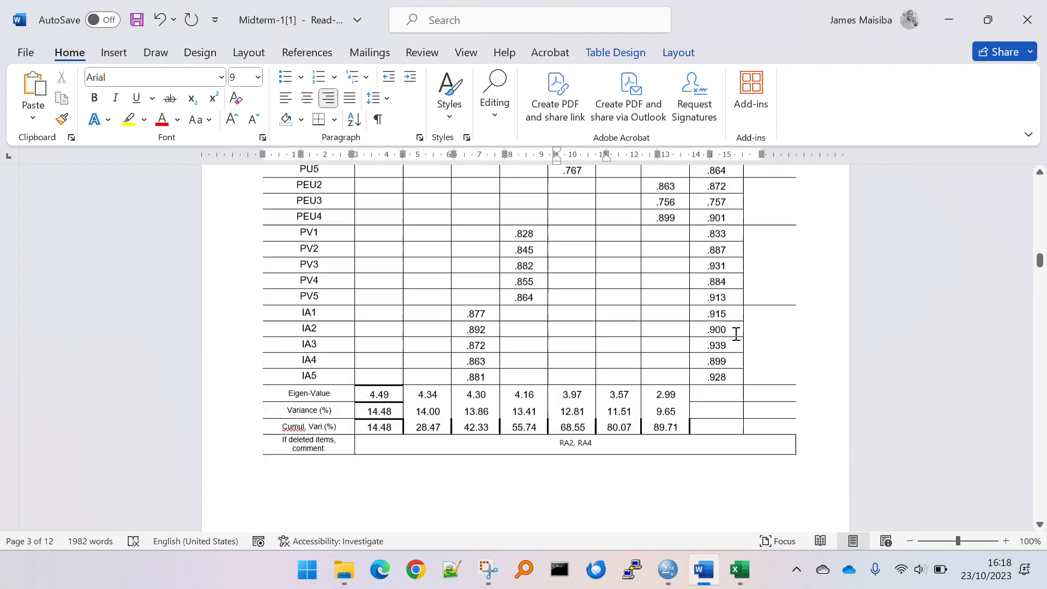
pyautogui.scroll(4, 743, 334)
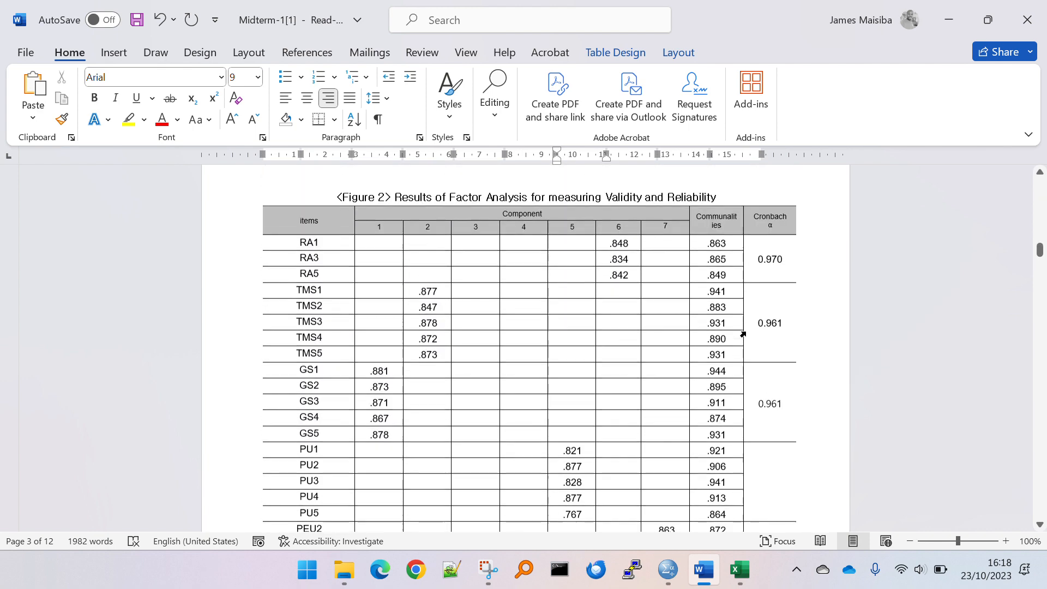
pyautogui.scroll(-14, 785, 297)
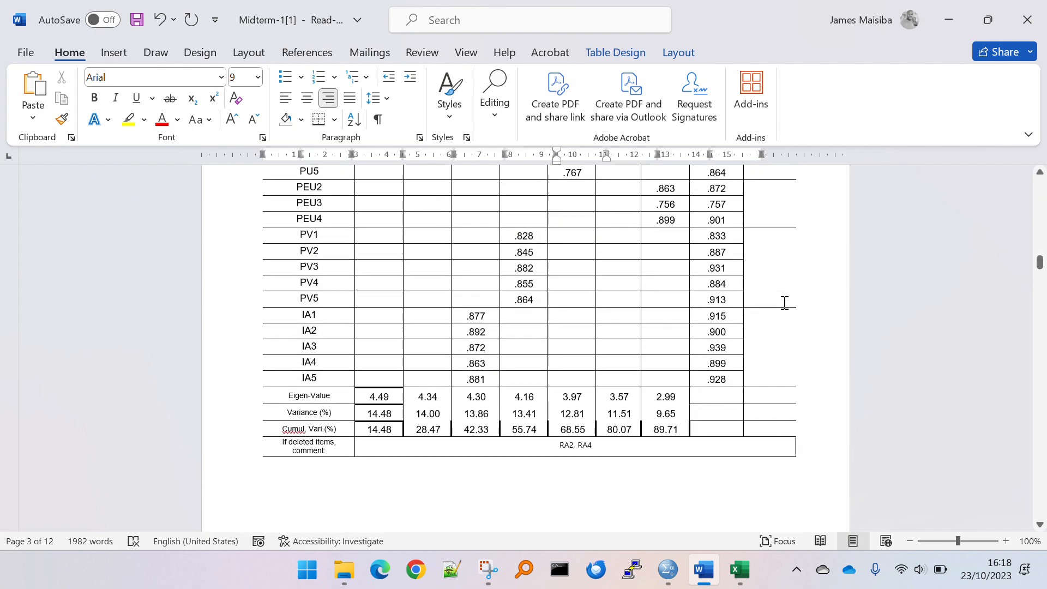
pyautogui.scroll(10, 784, 294)
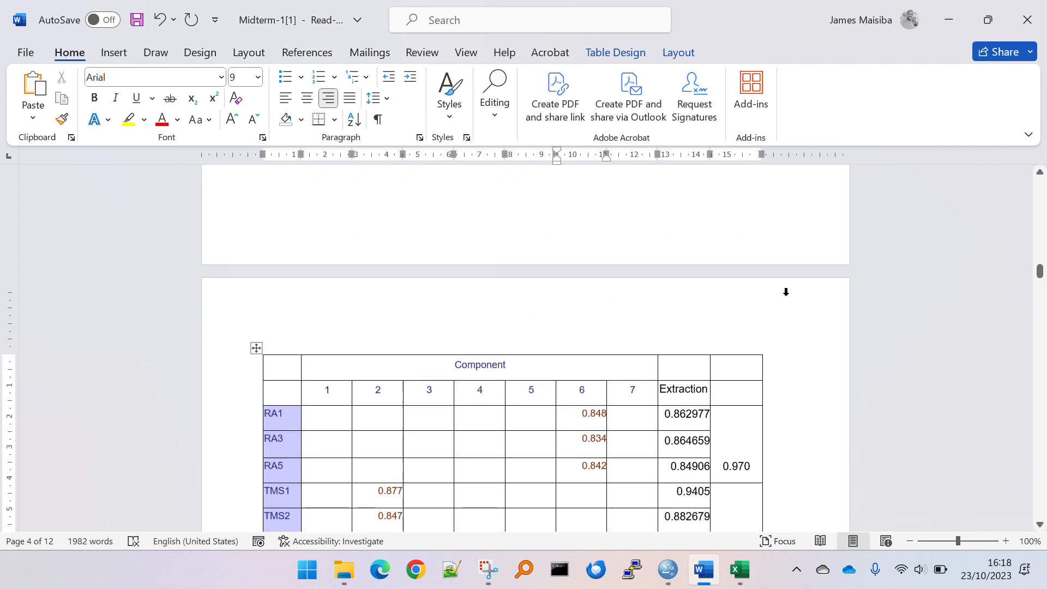
pyautogui.scroll(4, 781, 294)
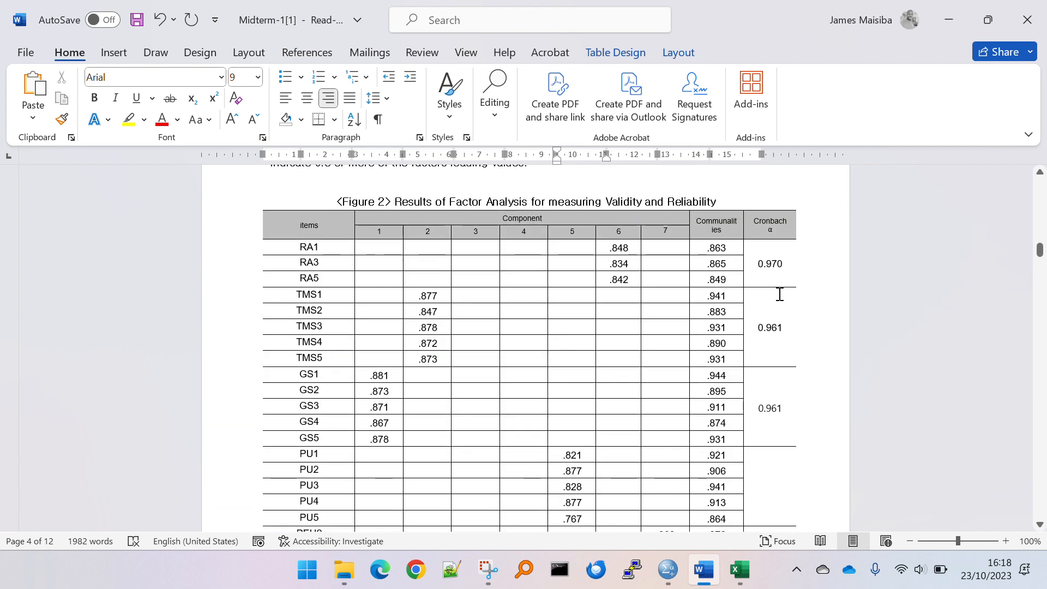
pyautogui.scroll(-8, 818, 301)
pyautogui.scroll(-9, 817, 305)
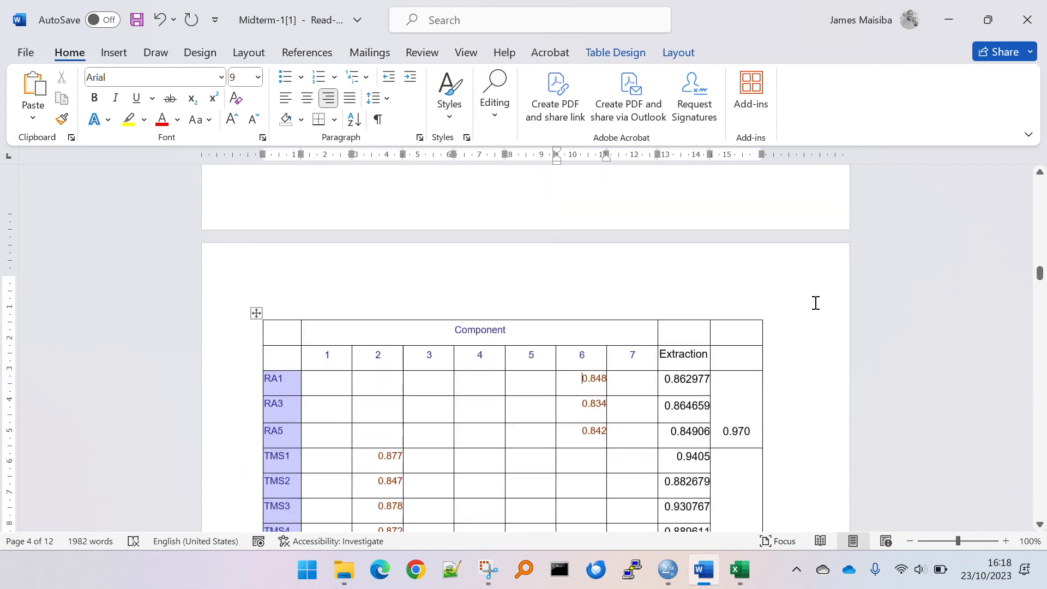
# Review the pasted table from the RA items through the Cumulative % row and return to its component headers
pyautogui.scroll(-1, 812, 300)
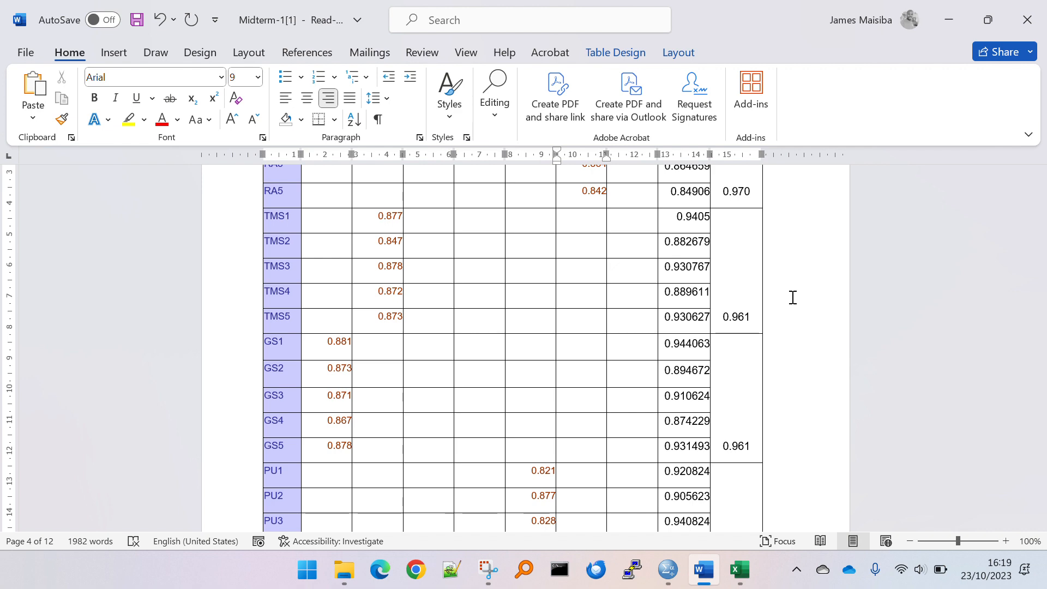
pyautogui.scroll(-10, 480, 337)
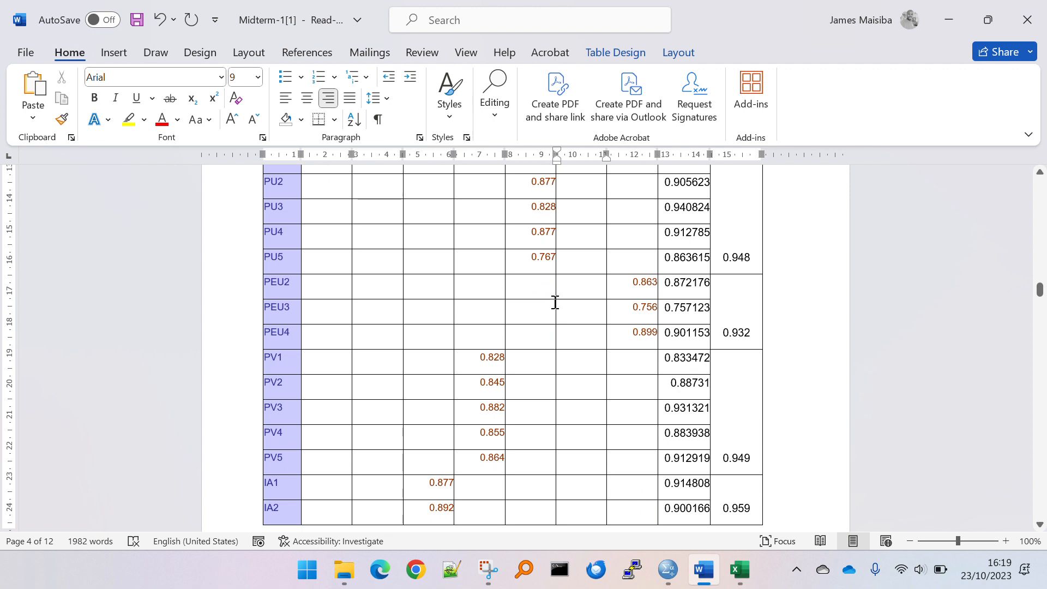
pyautogui.scroll(-1, 655, 372)
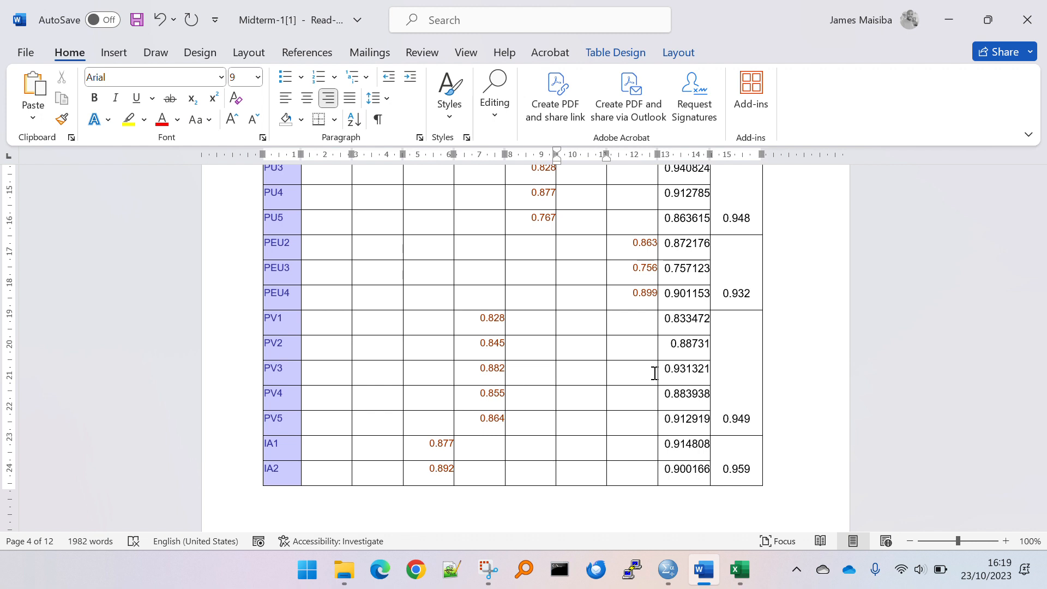
pyautogui.scroll(-3, 655, 373)
pyautogui.scroll(-3, 662, 376)
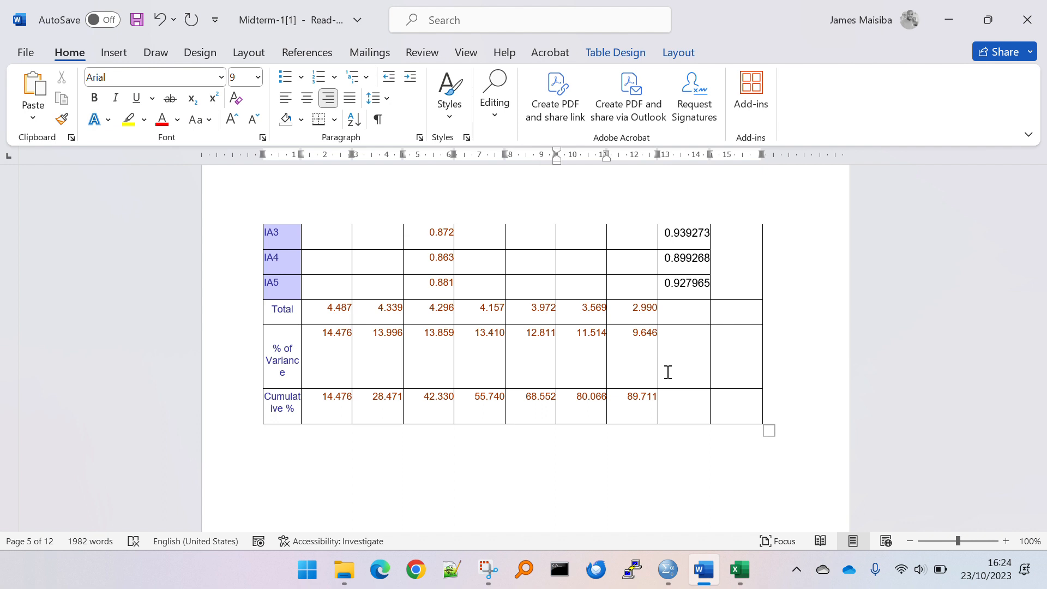
pyautogui.scroll(10, 546, 333)
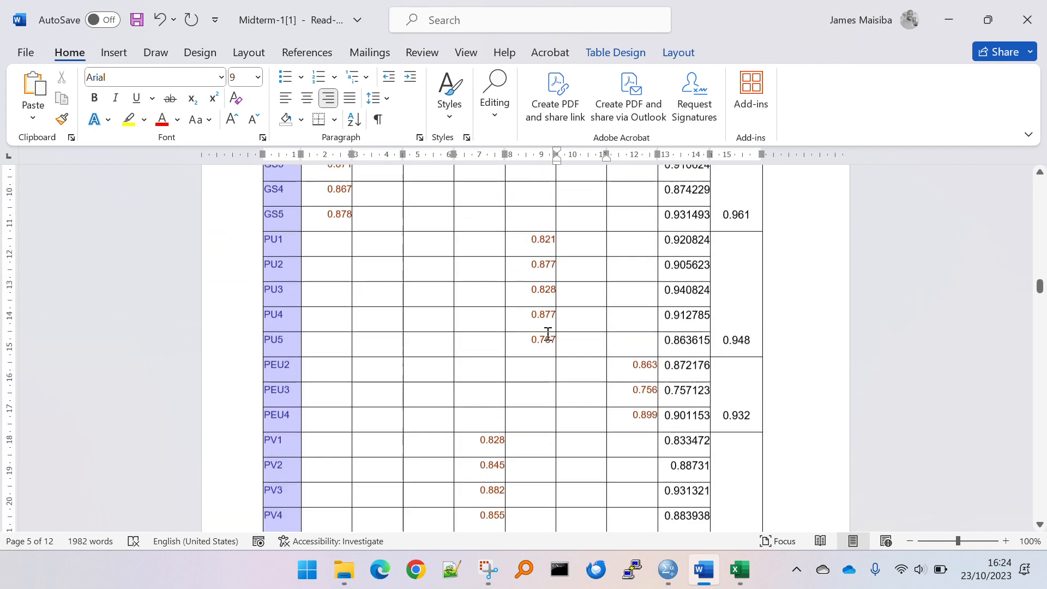
pyautogui.scroll(7, 548, 333)
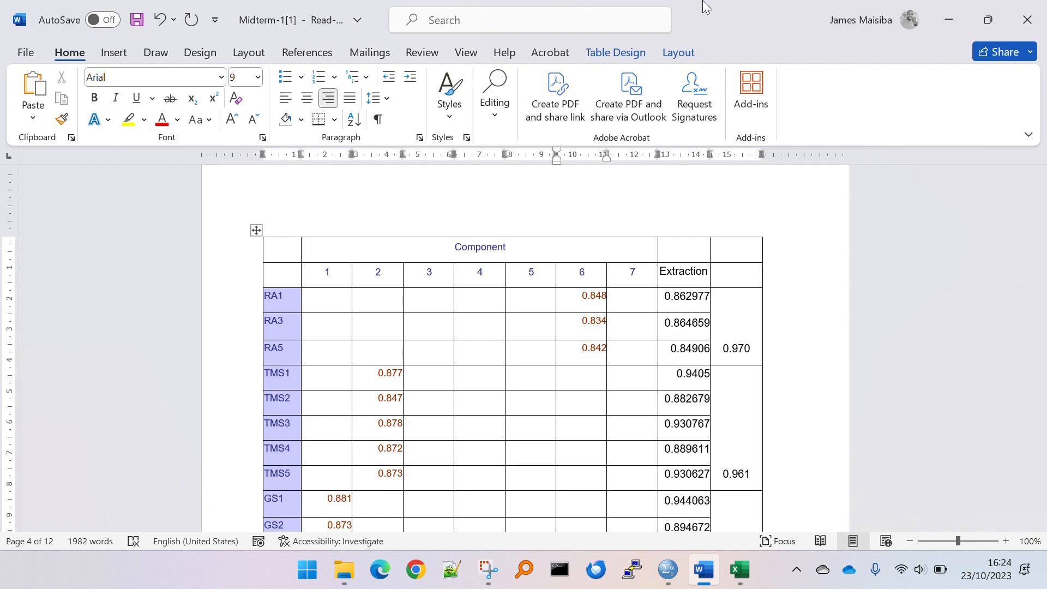
# Go back to the Main Successful Factors table on the first page and examine the RELATIVE ADVANTAGE factor name
pyautogui.scroll(20, 393, 354)
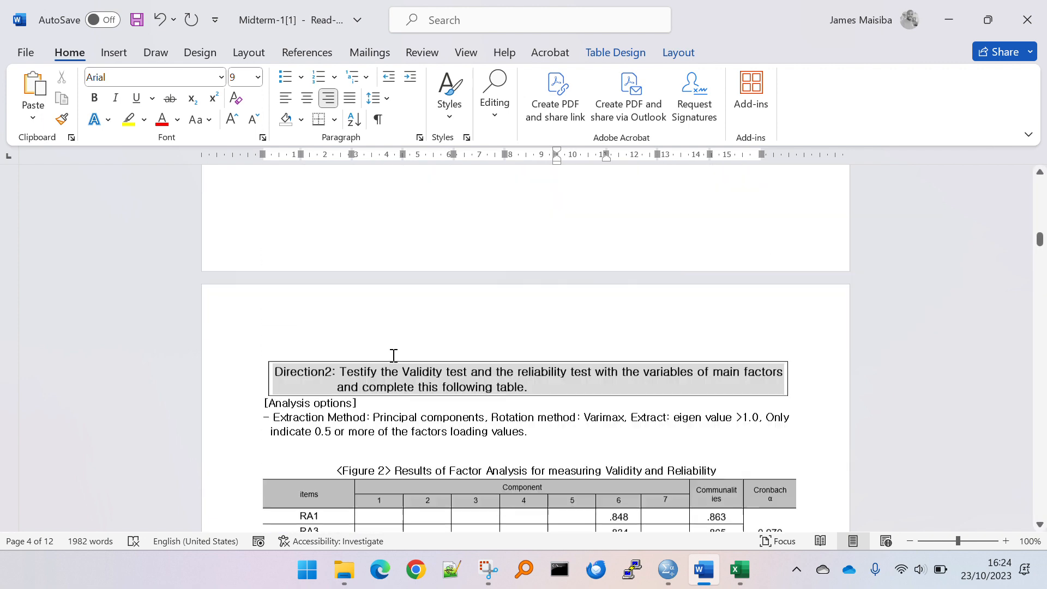
pyautogui.scroll(20, 394, 356)
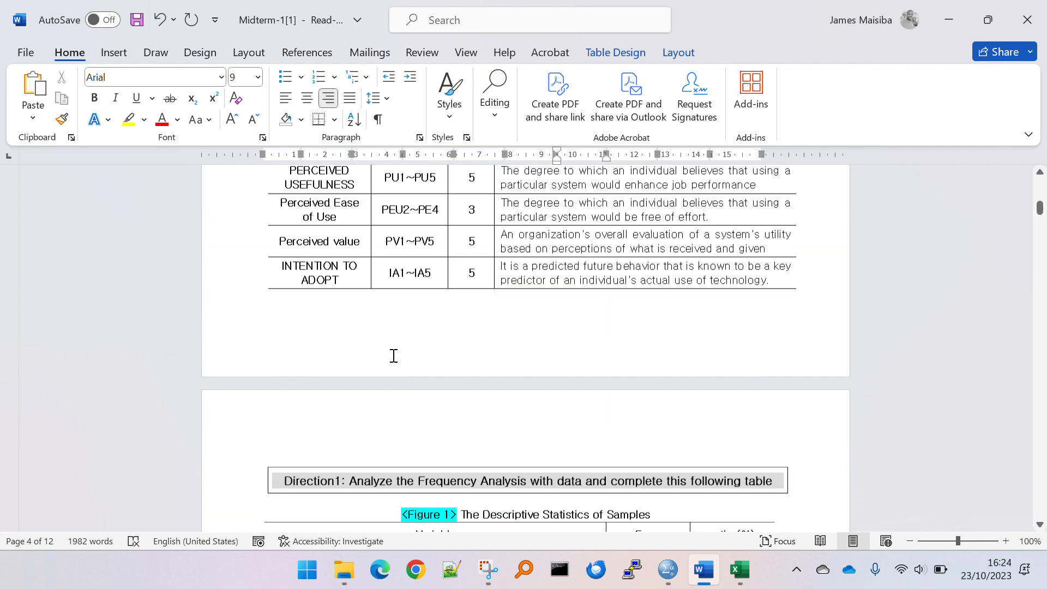
pyautogui.scroll(1, 394, 356)
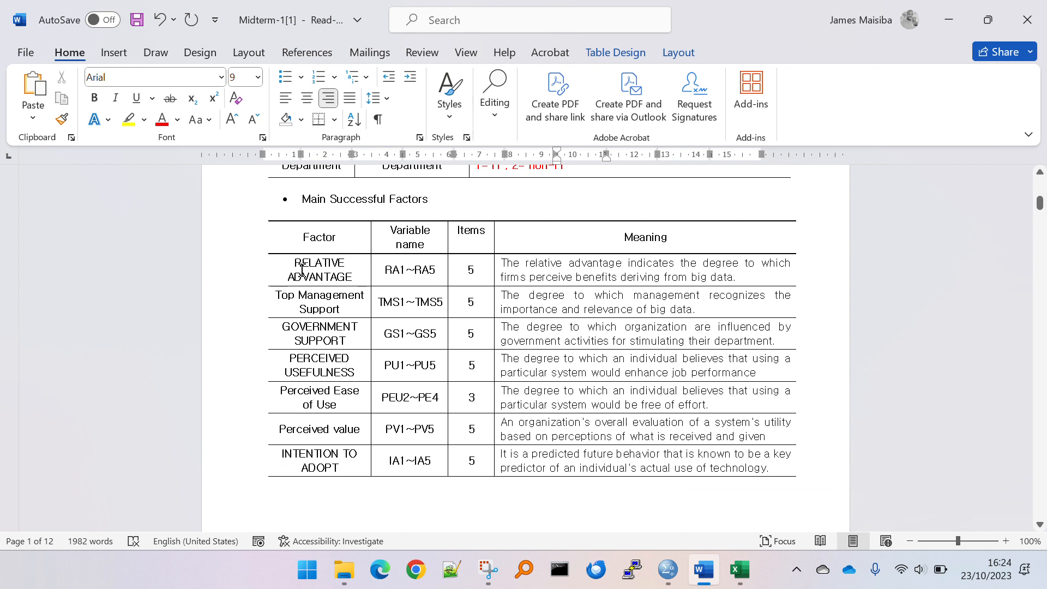
pyautogui.moveTo(297, 263); pyautogui.dragTo(362, 278)
pyautogui.click(363, 278)
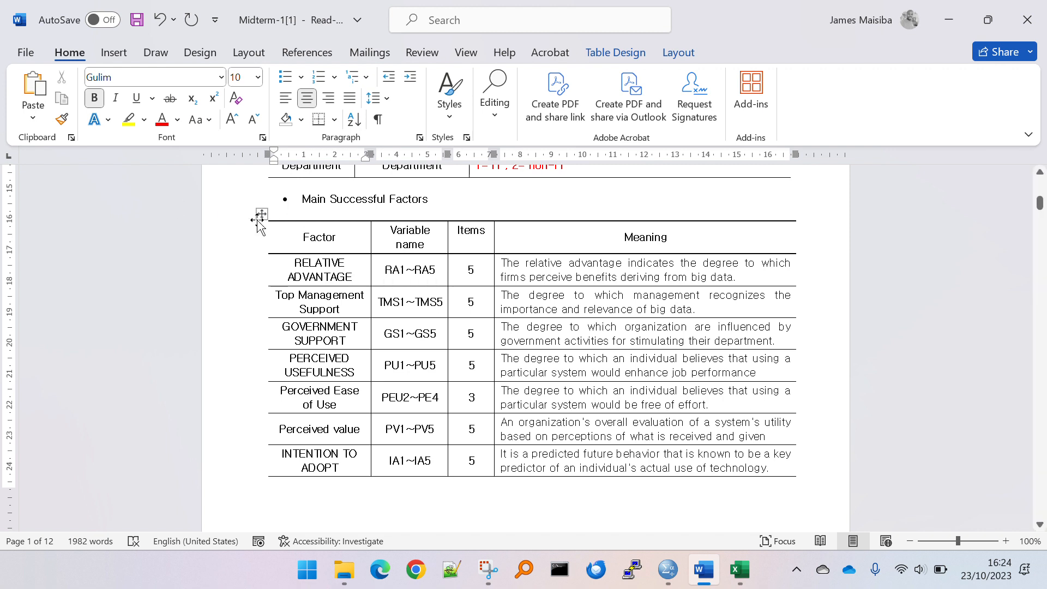
pyautogui.moveTo(293, 261); pyautogui.dragTo(364, 281)
pyautogui.click(362, 280)
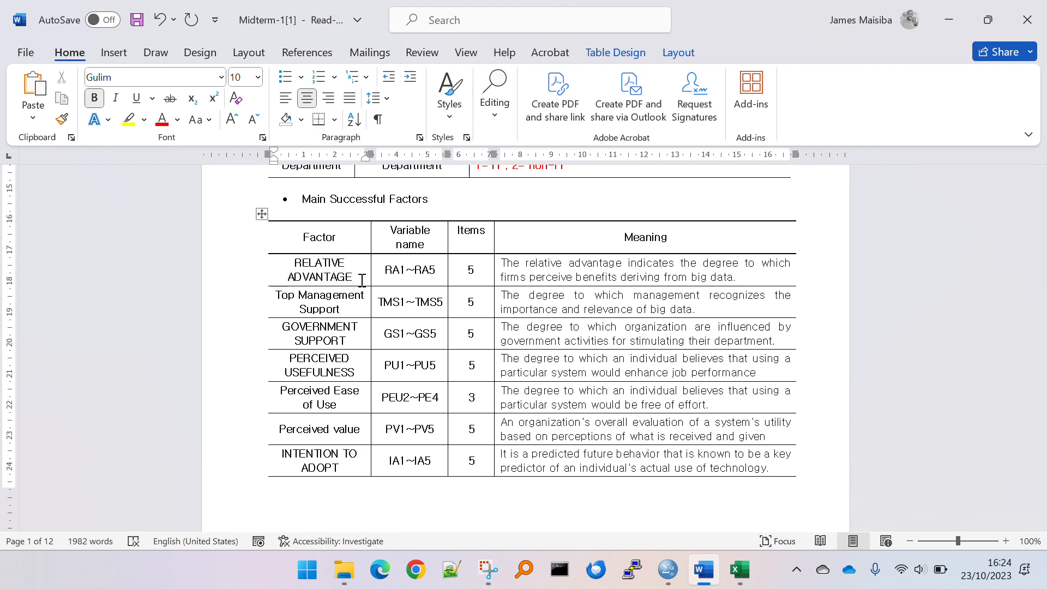
# Read the meaning given for relative advantage and look over the other factor definitions in the Main Successful Factors table
pyautogui.scroll(-3, 408, 306)
pyautogui.scroll(2, 407, 309)
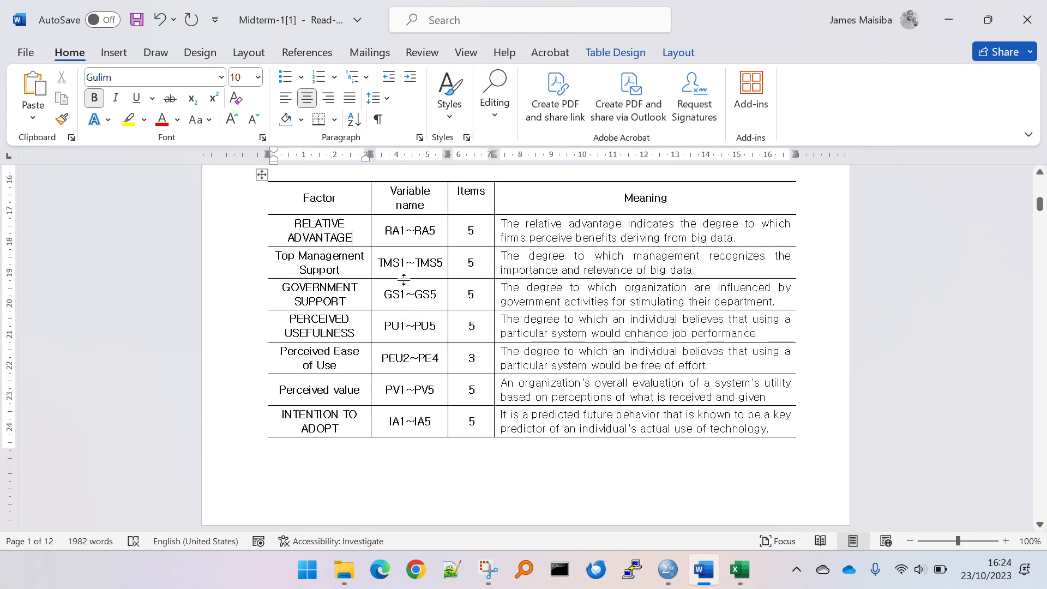
pyautogui.moveTo(294, 218); pyautogui.dragTo(329, 223)
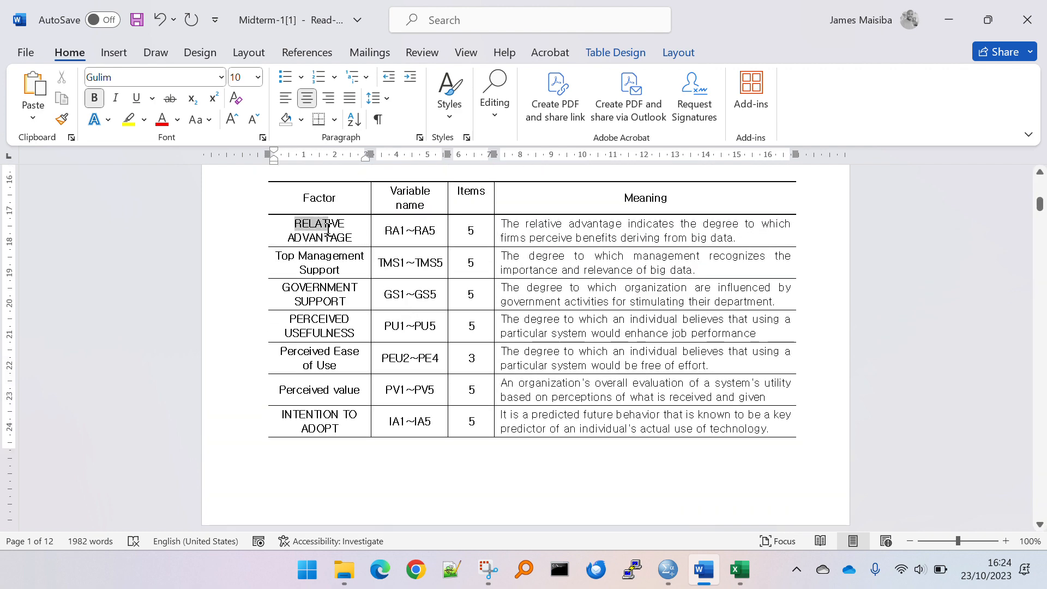
pyautogui.click(587, 222)
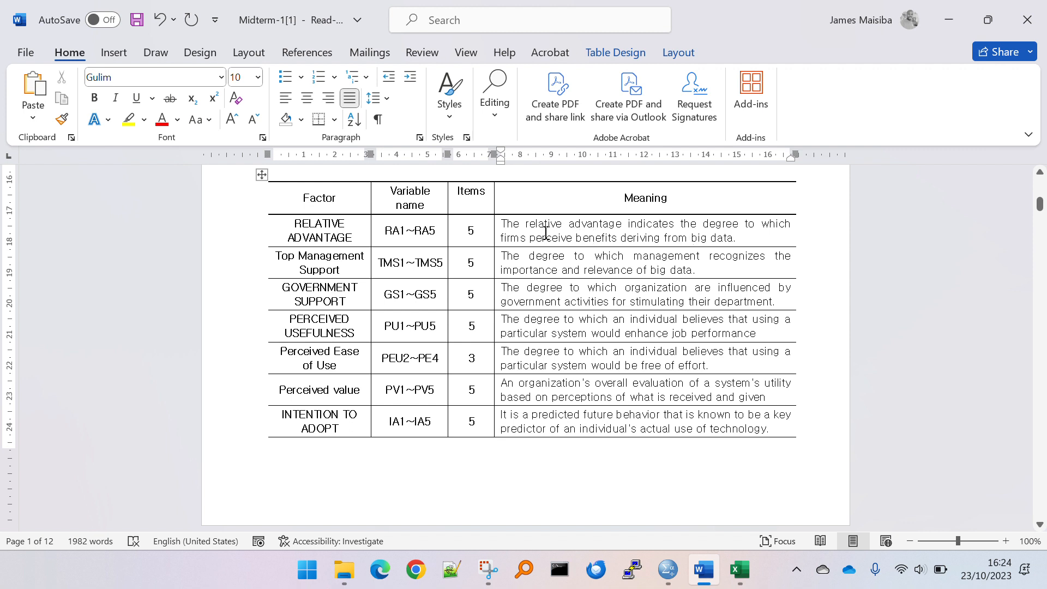
pyautogui.moveTo(501, 224); pyautogui.dragTo(593, 232)
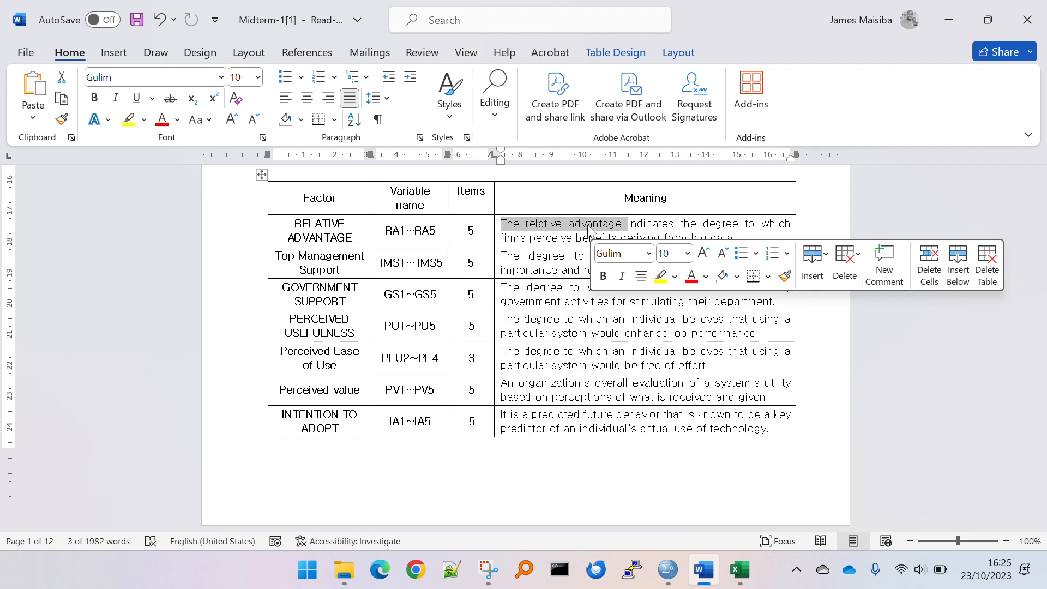
pyautogui.click(565, 226)
pyautogui.scroll(-1, 564, 225)
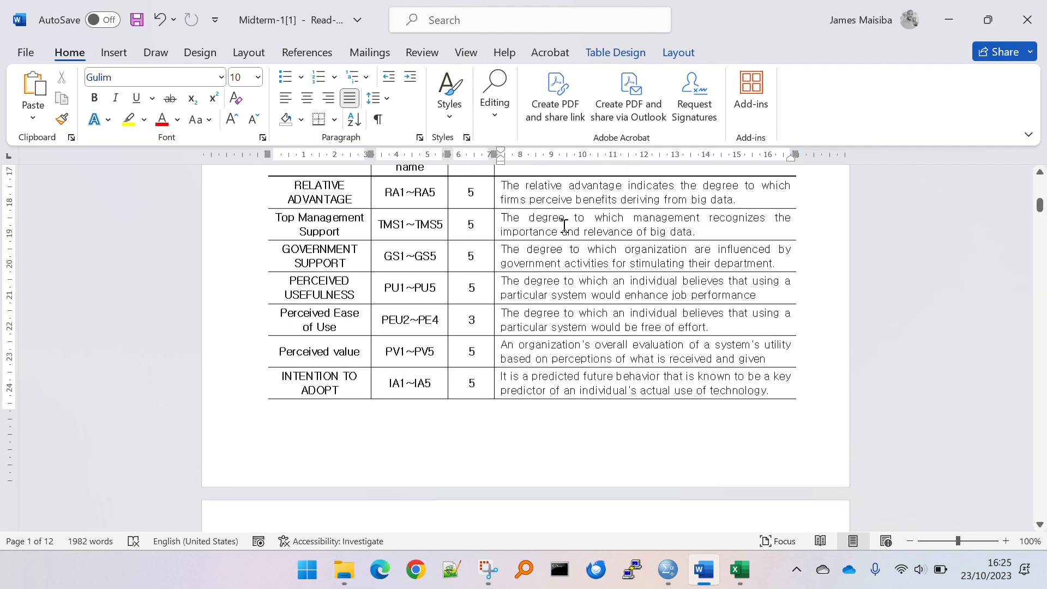
pyautogui.scroll(1, 564, 225)
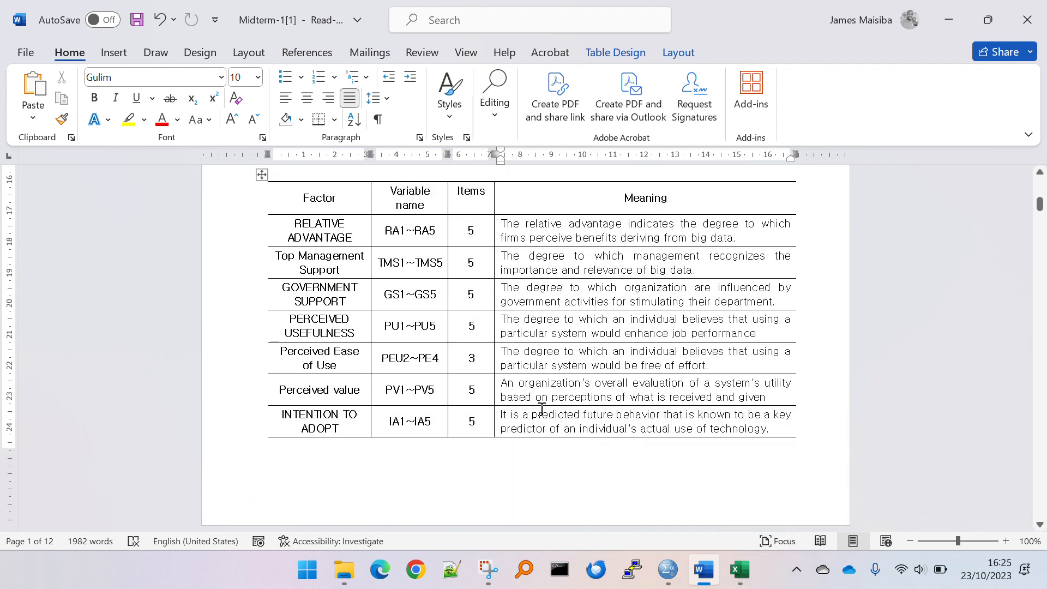
# Switch to the SPSS output and examine the component columns of the Rotated Component Matrix
pyautogui.click(669, 583)
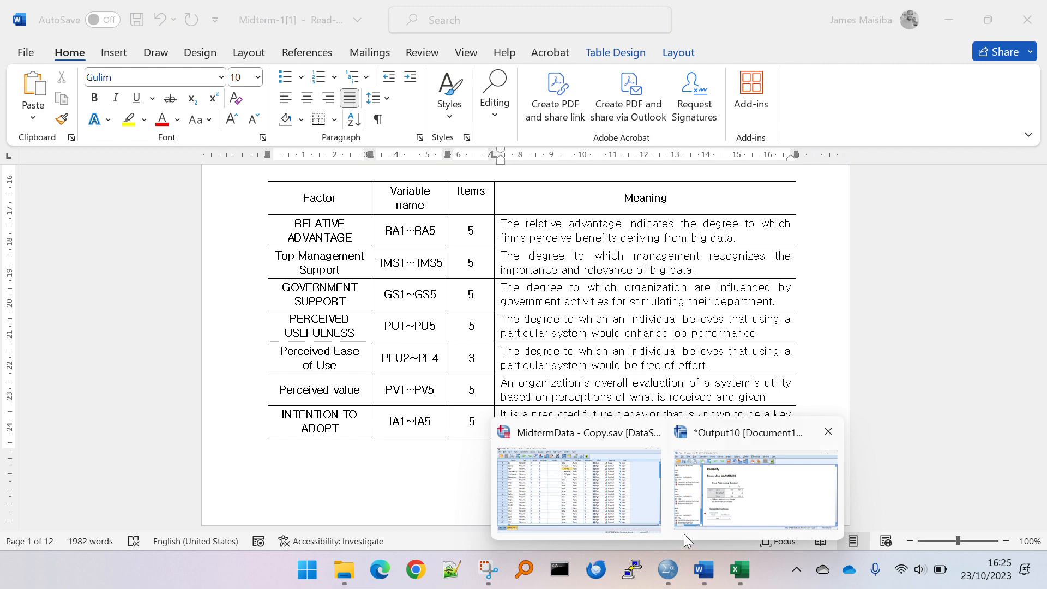
pyautogui.click(613, 501)
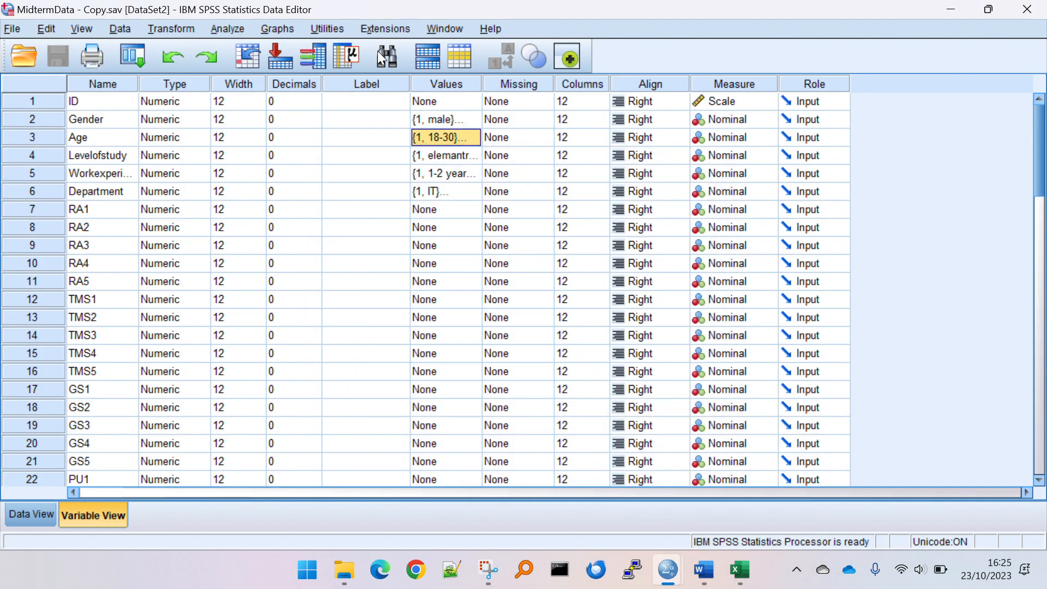
pyautogui.click(669, 573)
pyautogui.click(735, 499)
pyautogui.scroll(20, 548, 306)
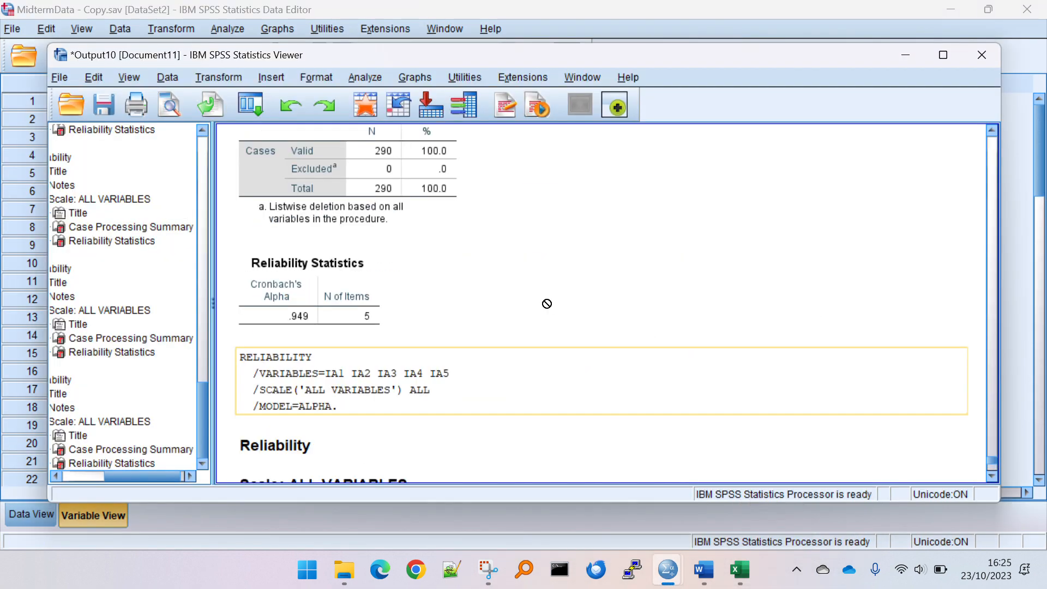
pyautogui.scroll(10, 545, 306)
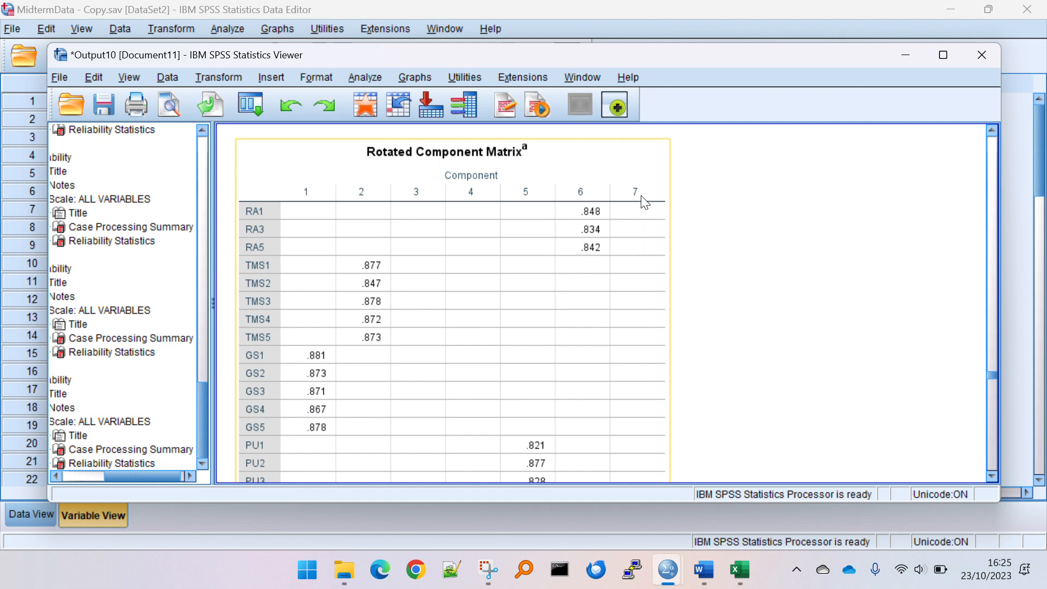
# Return to the Word midterm and look over the factor names from RELATIVE ADVANTAGE to INTENTION TO ADOPT
pyautogui.hotkey('alt', 'Tab')
pyautogui.hotkey('alt', 'Tab')
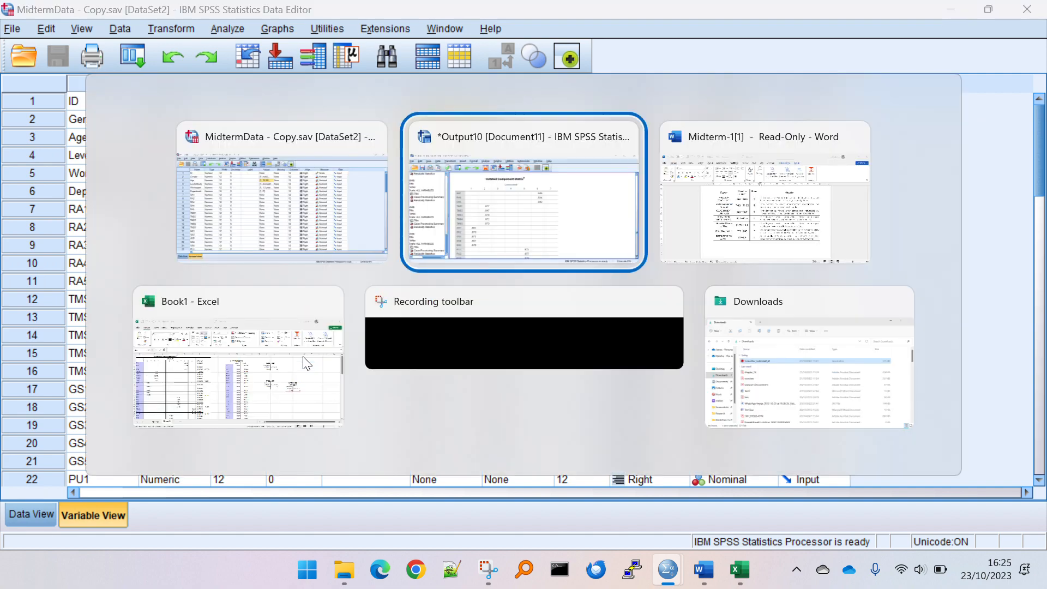
pyautogui.hotkey('alt', 'Tab')
pyautogui.hotkey('alt', 'Tab')
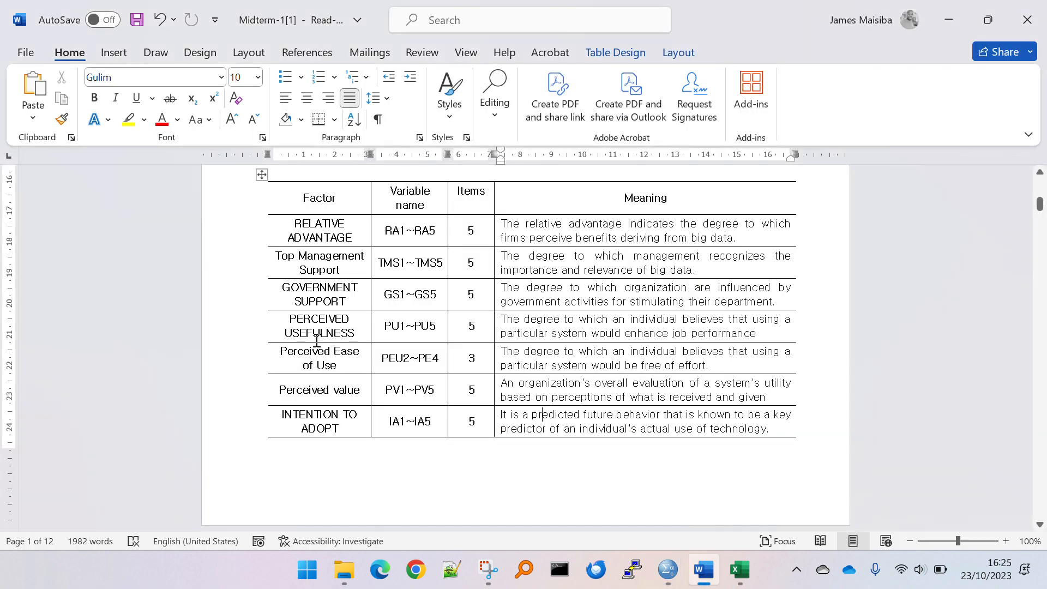
pyautogui.moveTo(333, 223); pyautogui.dragTo(351, 420)
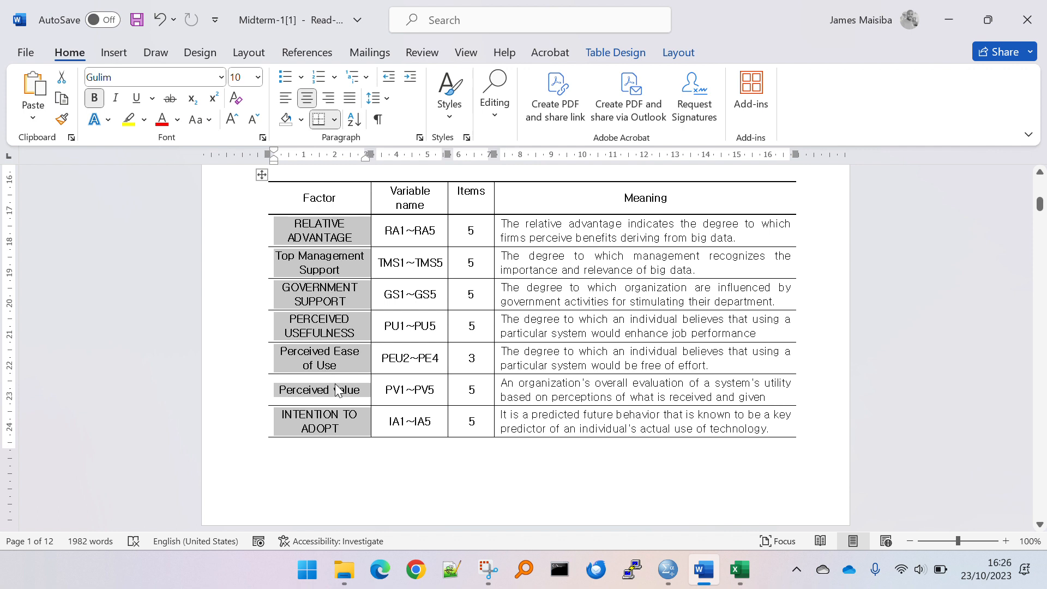
pyautogui.click(342, 425)
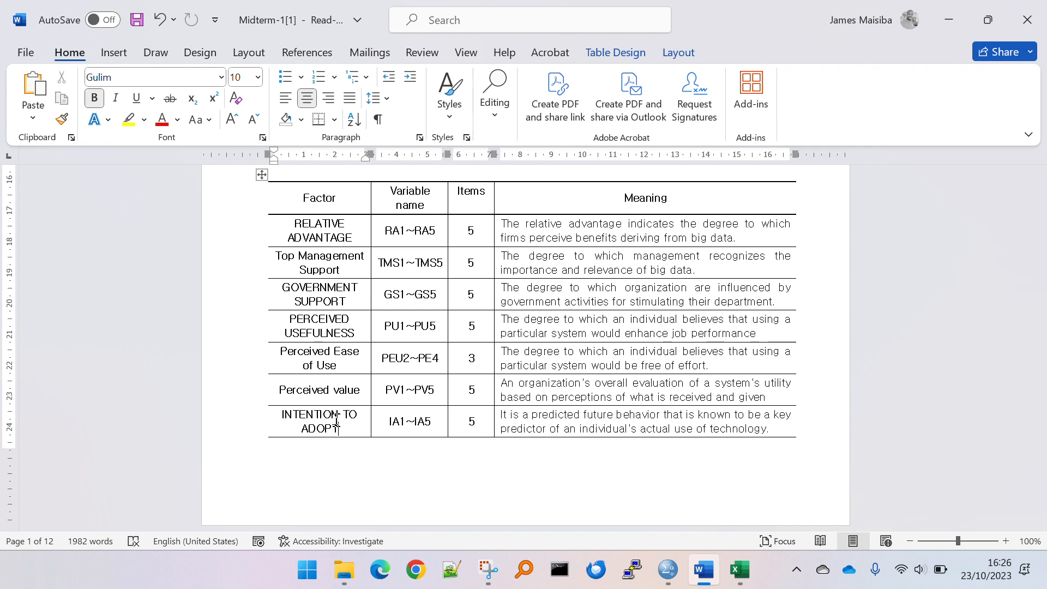
# Switch to the SPSS output and examine the RA2 and RA4 loadings in the eight-component rotated component matrix
pyautogui.hotkey('alt', 'Tab')
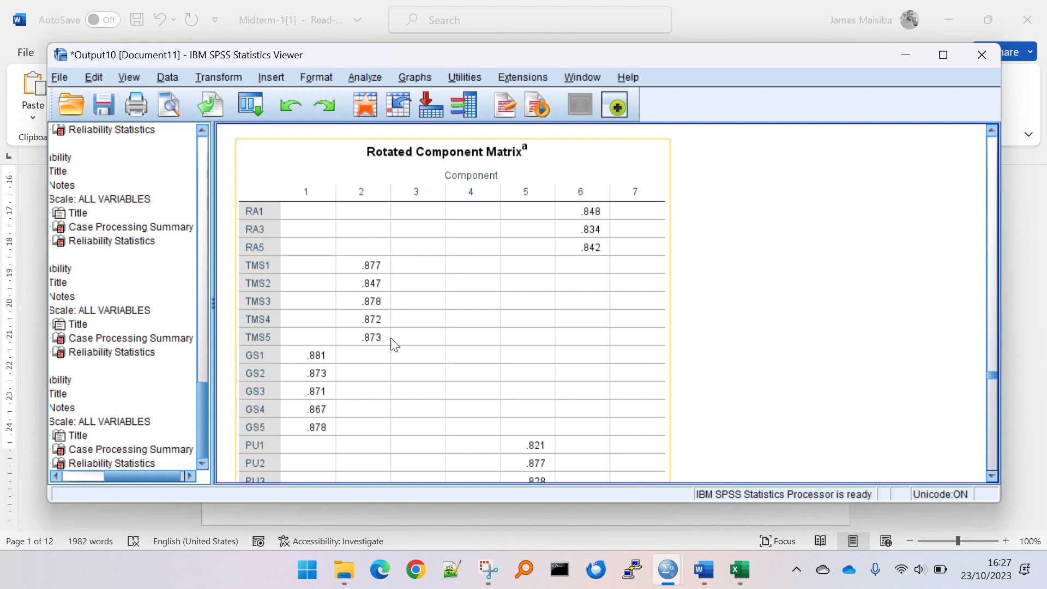
pyautogui.scroll(20, 529, 313)
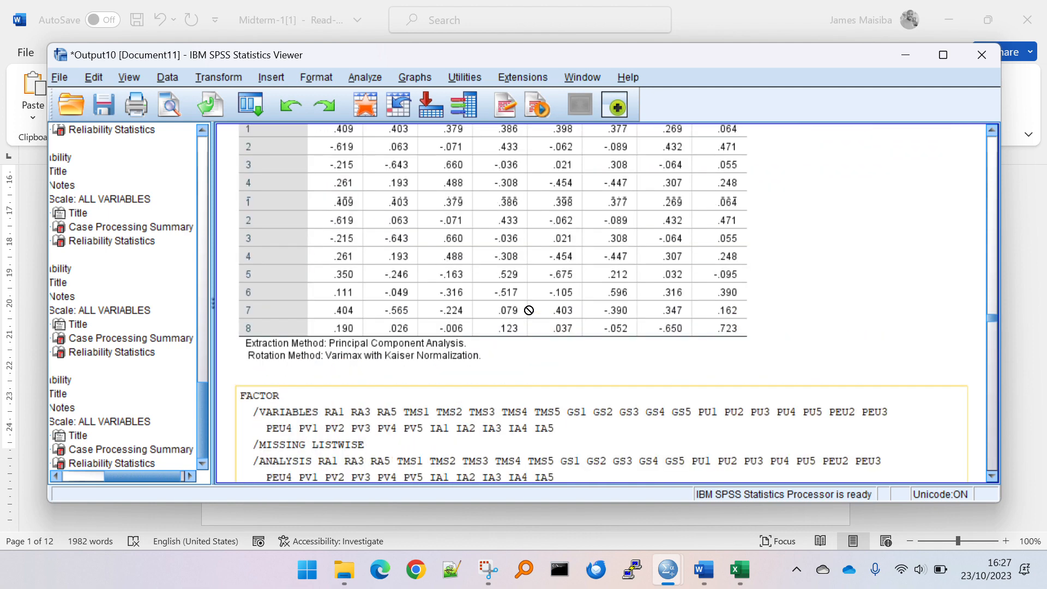
pyautogui.scroll(3, 529, 313)
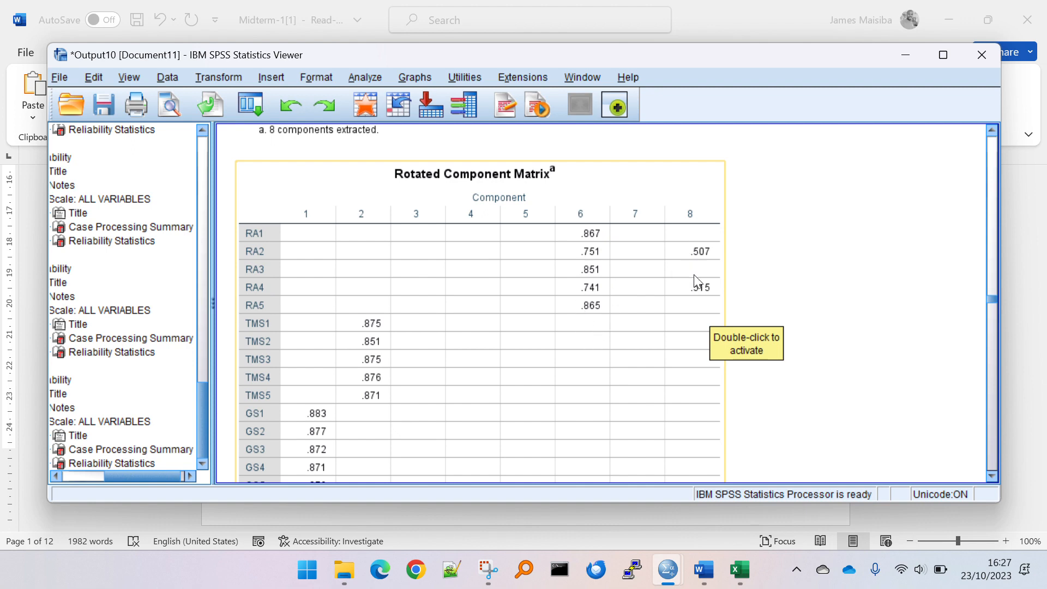
pyautogui.doubleClick(248, 256)
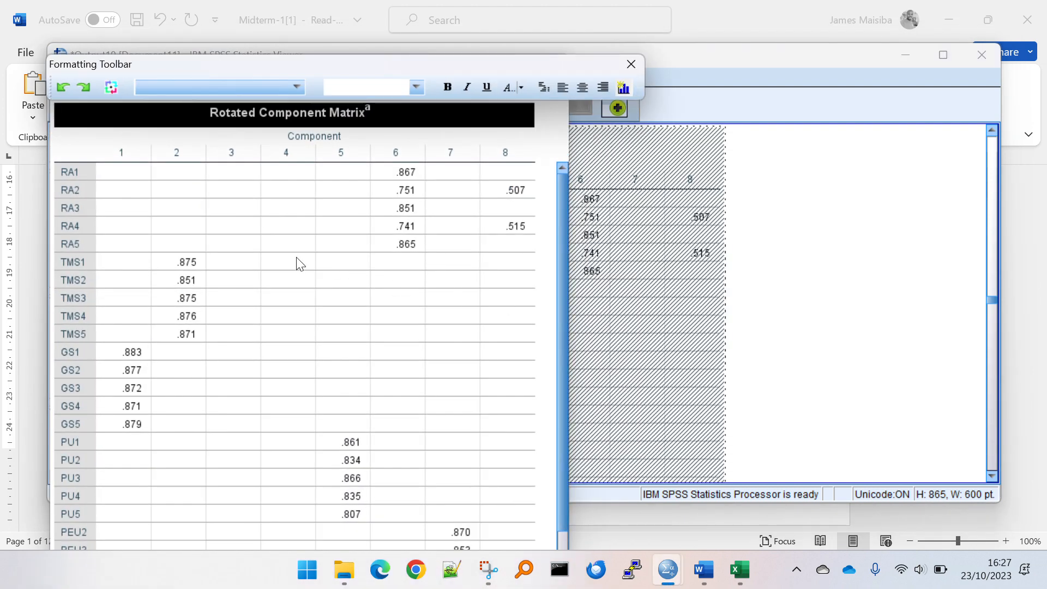
pyautogui.moveTo(63, 186); pyautogui.dragTo(578, 197)
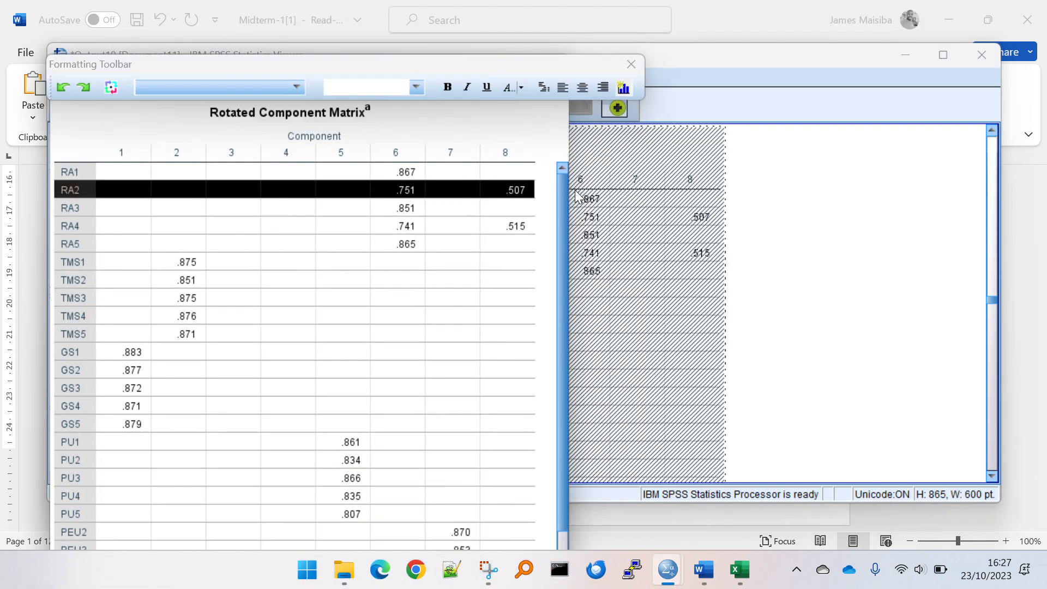
pyautogui.click(491, 228)
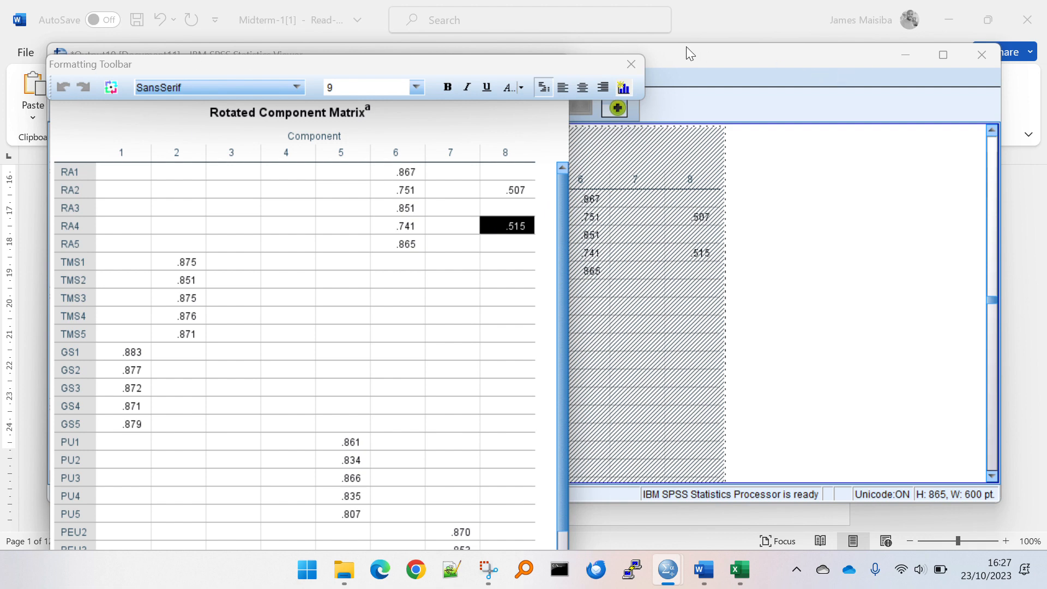
pyautogui.click(632, 64)
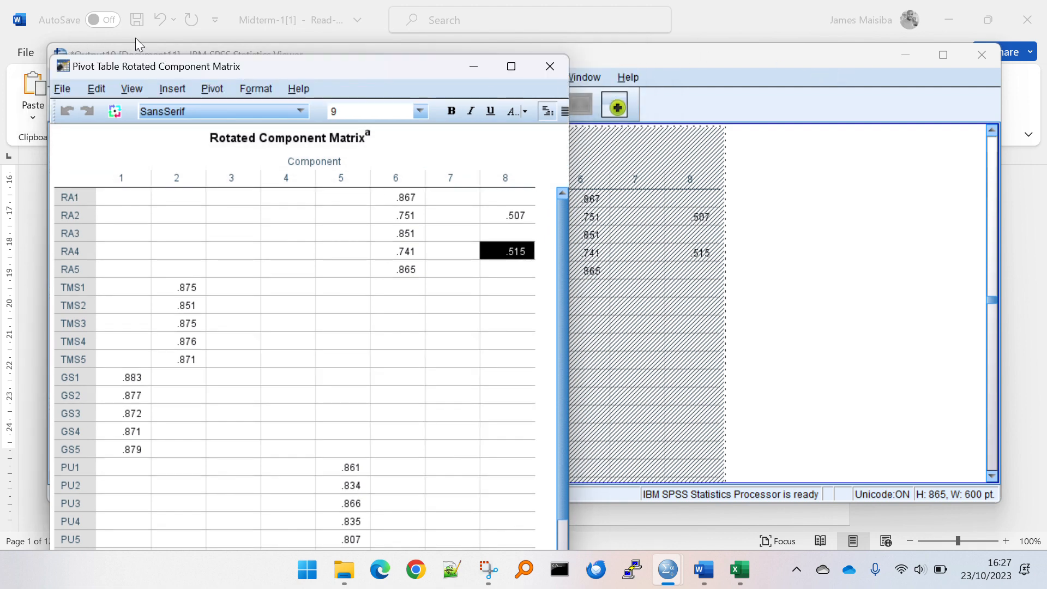
pyautogui.click(557, 63)
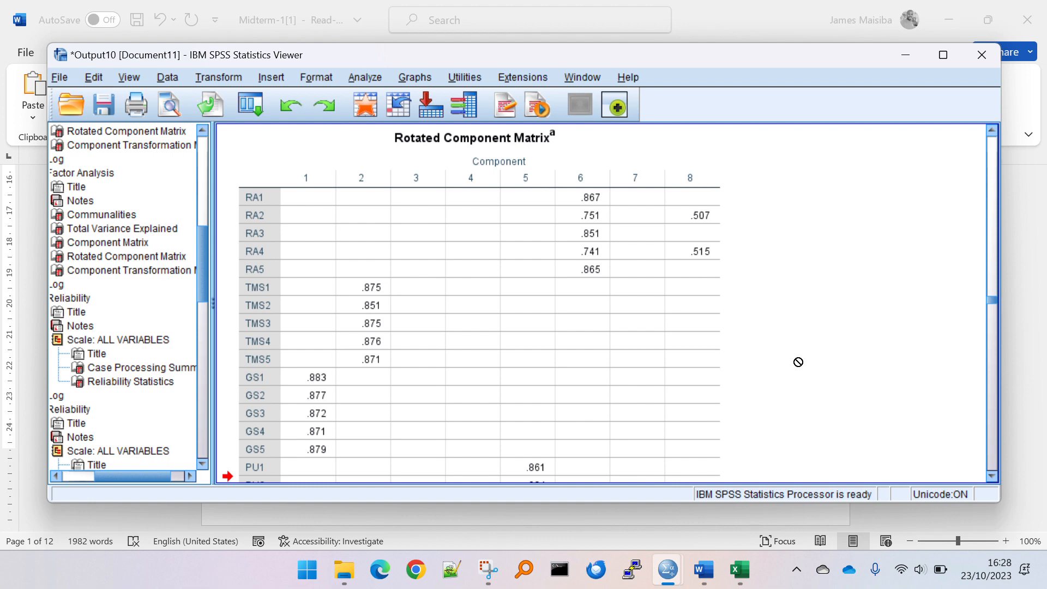
# Review the follow-up factor analysis without RA2 and RA4, covering its communalities, total variance explained and component matrix
pyautogui.scroll(-5, 835, 282)
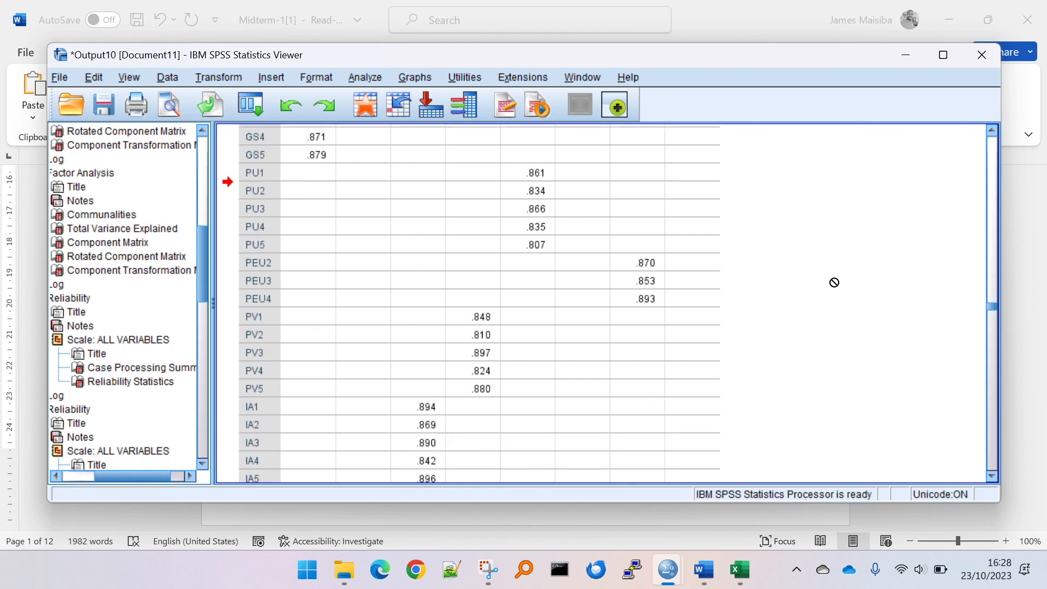
pyautogui.scroll(-10, 834, 282)
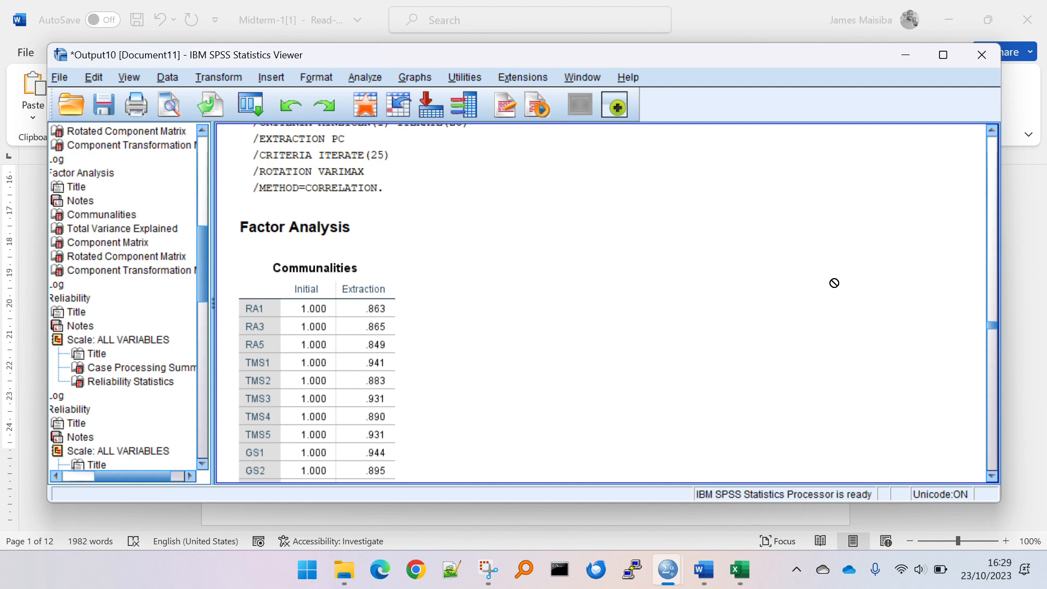
pyautogui.click(376, 312)
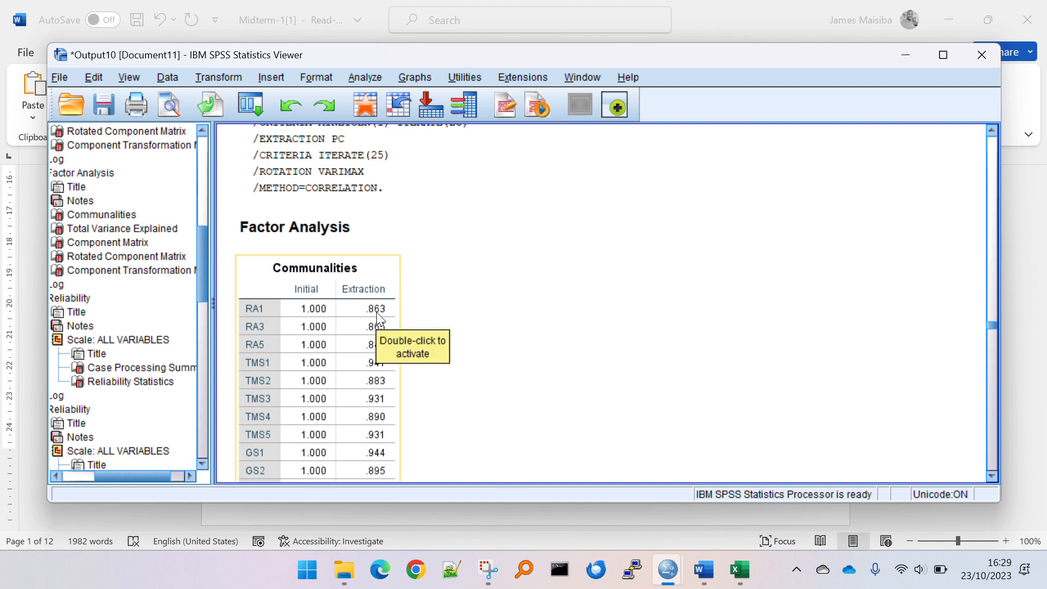
pyautogui.scroll(-10, 479, 301)
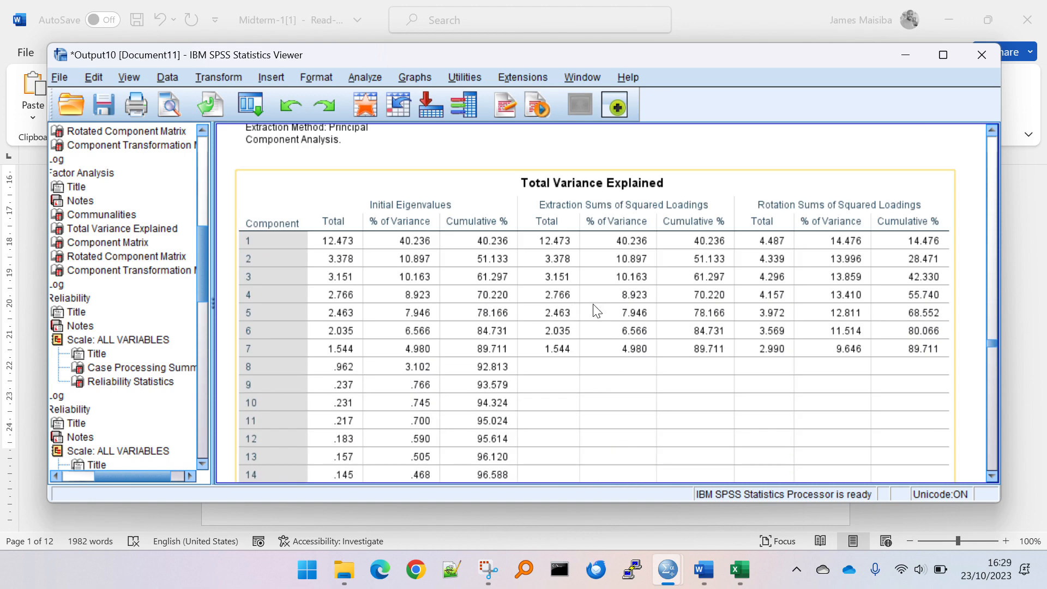
pyautogui.scroll(-10, 826, 273)
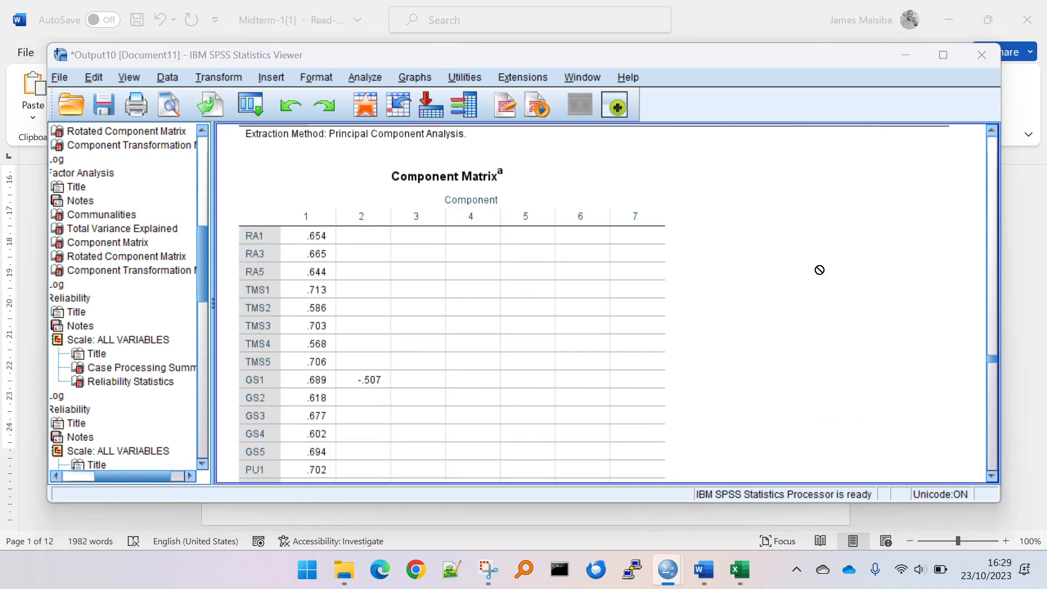
# Switch to Book1 in Excel and examine the RA1, RA3 and RA5 loadings under component 6
pyautogui.hotkey('alt', 'Tab')
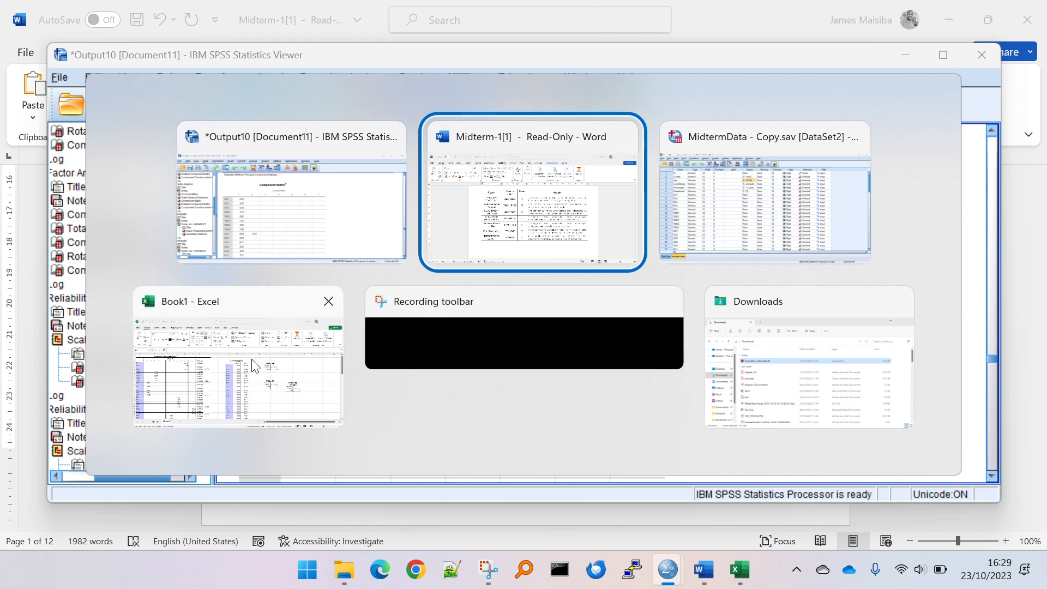
pyautogui.click(207, 379)
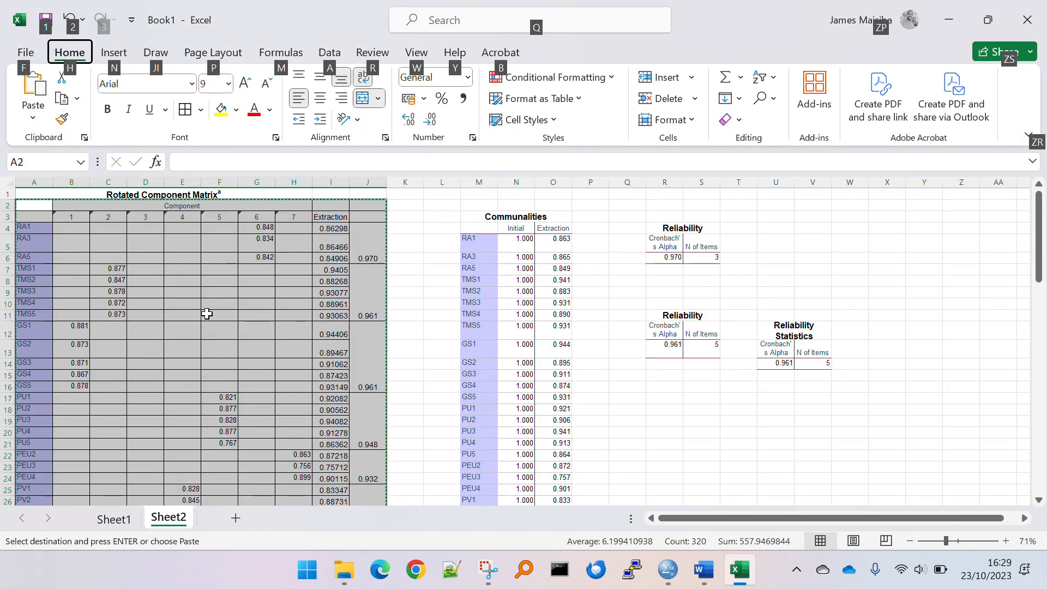
pyautogui.click(205, 306)
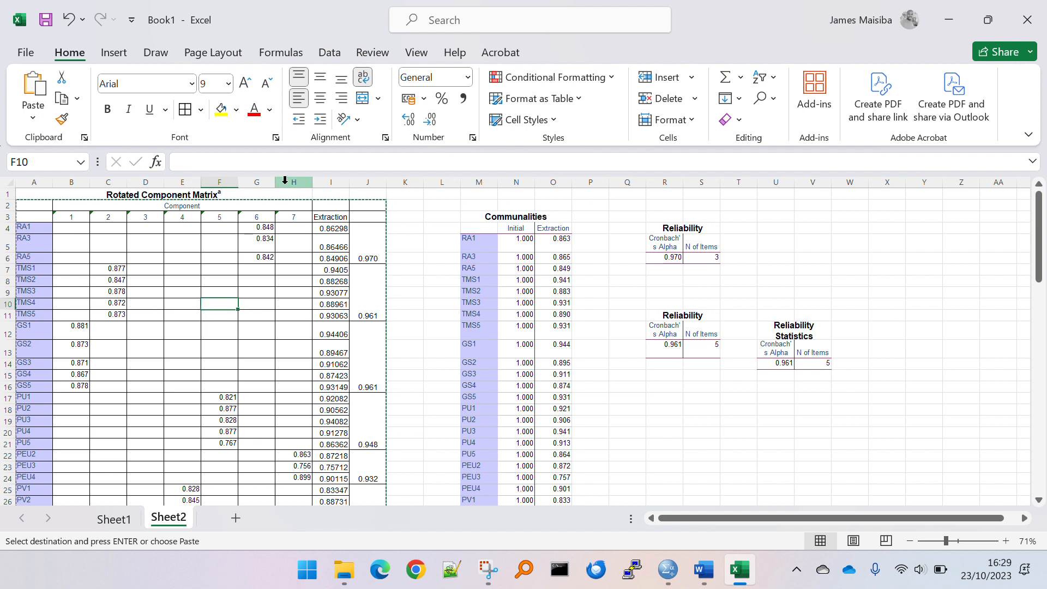
pyautogui.click(266, 229)
pyautogui.moveTo(266, 229); pyautogui.dragTo(262, 258)
pyautogui.click(262, 259)
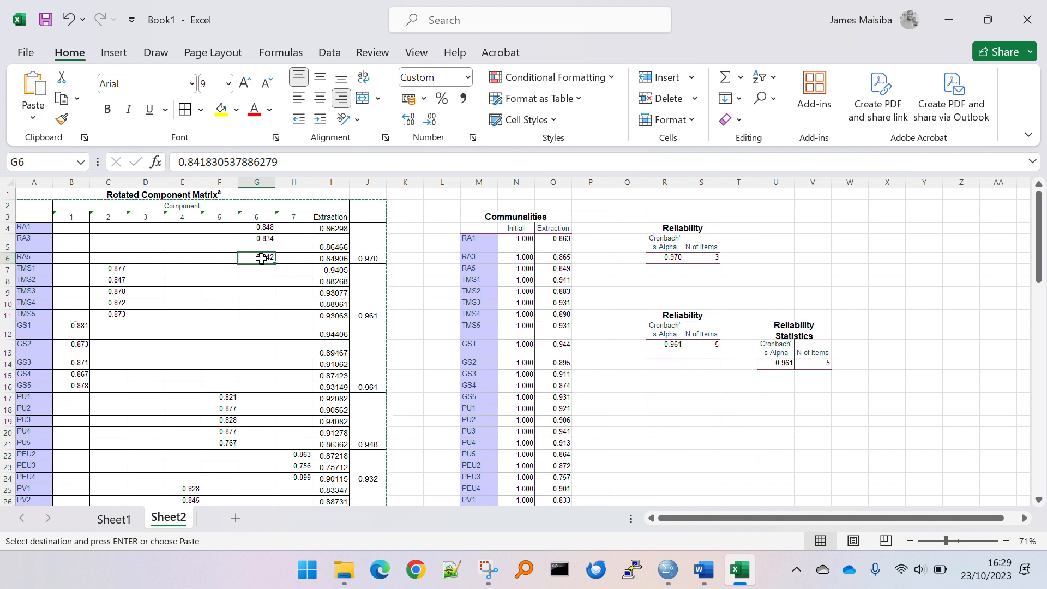
pyautogui.click(260, 229)
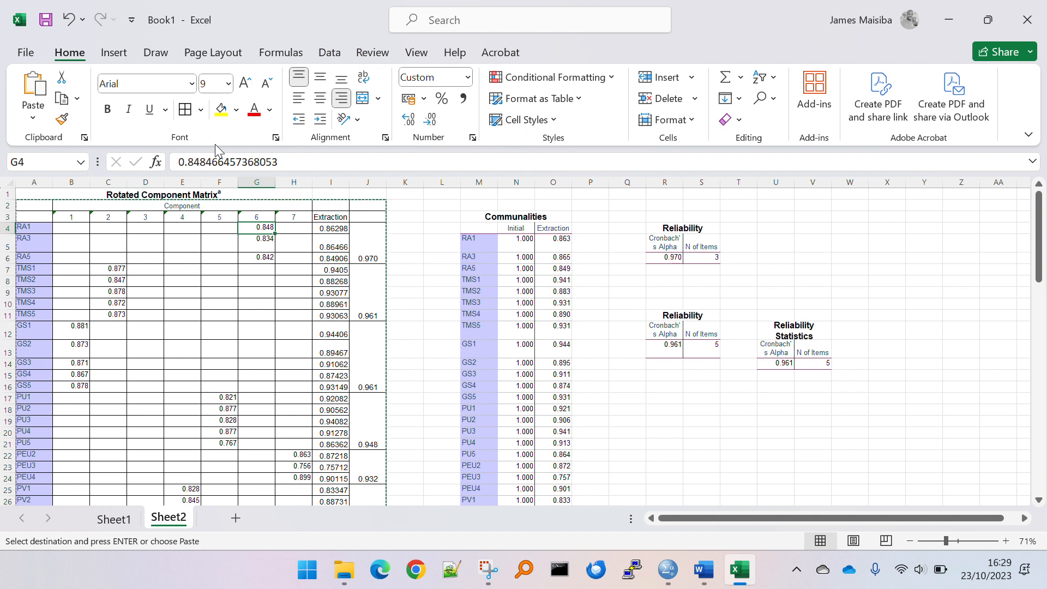
# Match the RA1 label to its component 6 loading and compare it with the component 7 column and RA5
pyautogui.click(30, 229)
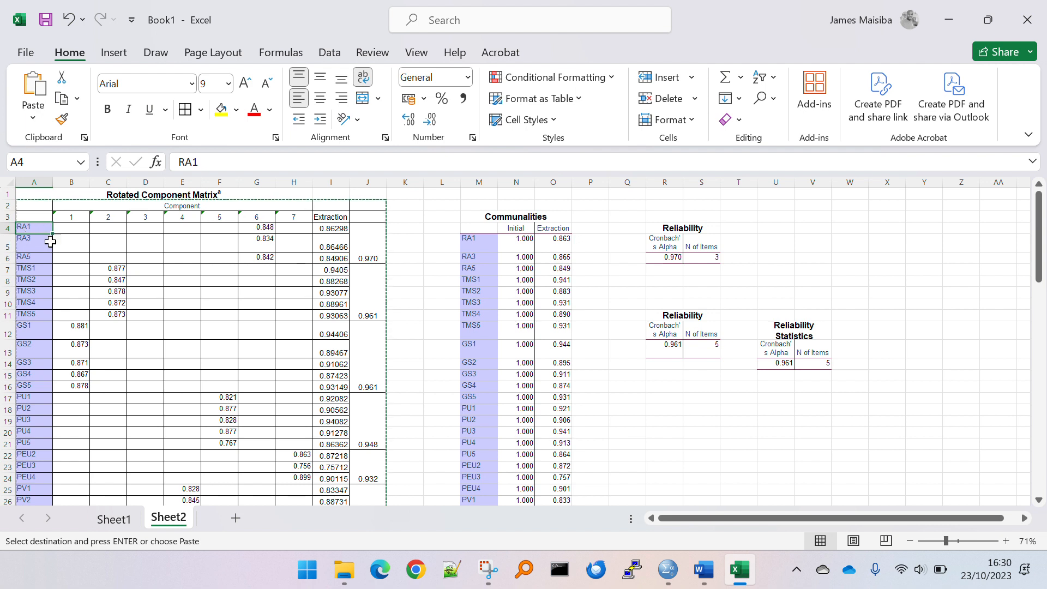
pyautogui.click(266, 224)
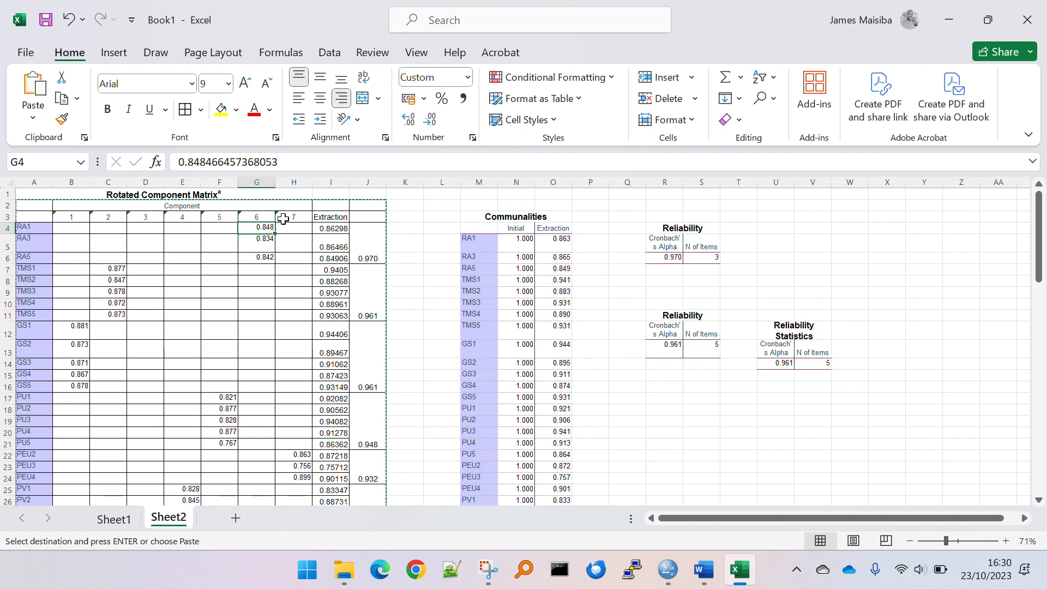
pyautogui.click(299, 238)
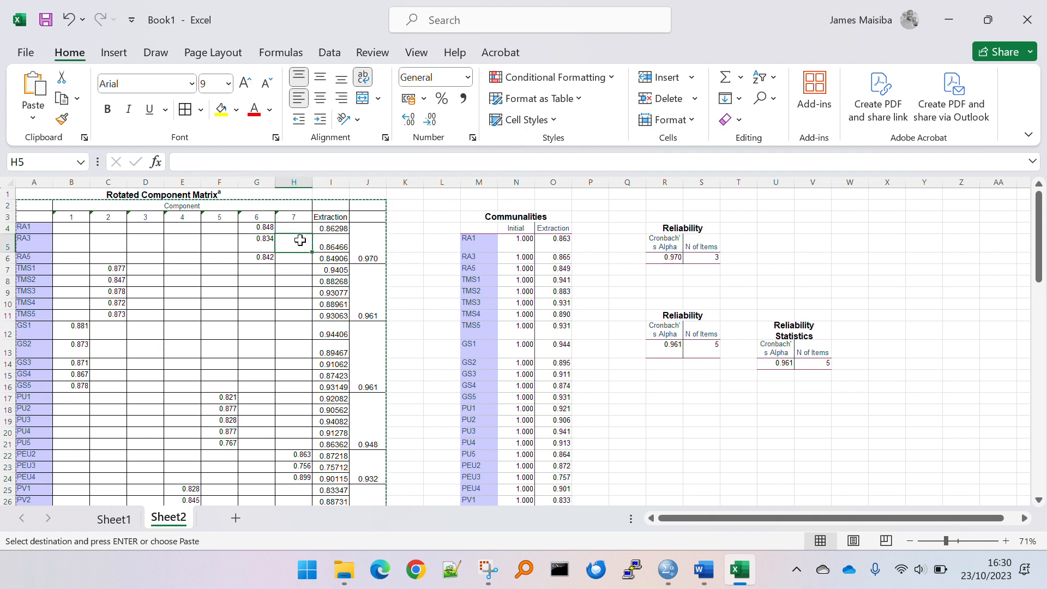
pyautogui.click(254, 227)
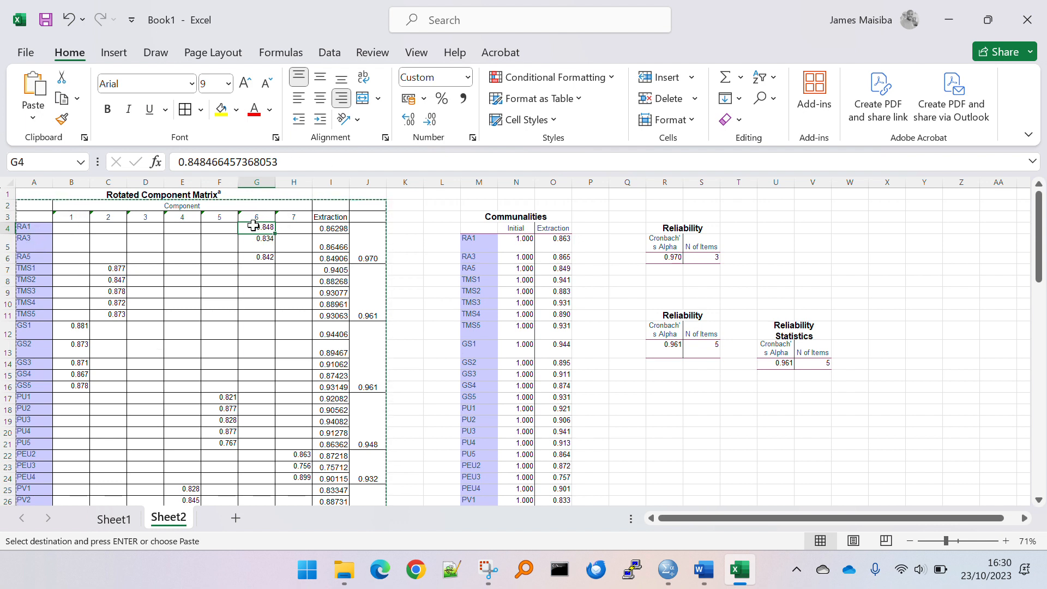
pyautogui.moveTo(253, 226); pyautogui.dragTo(251, 259)
pyautogui.click(253, 257)
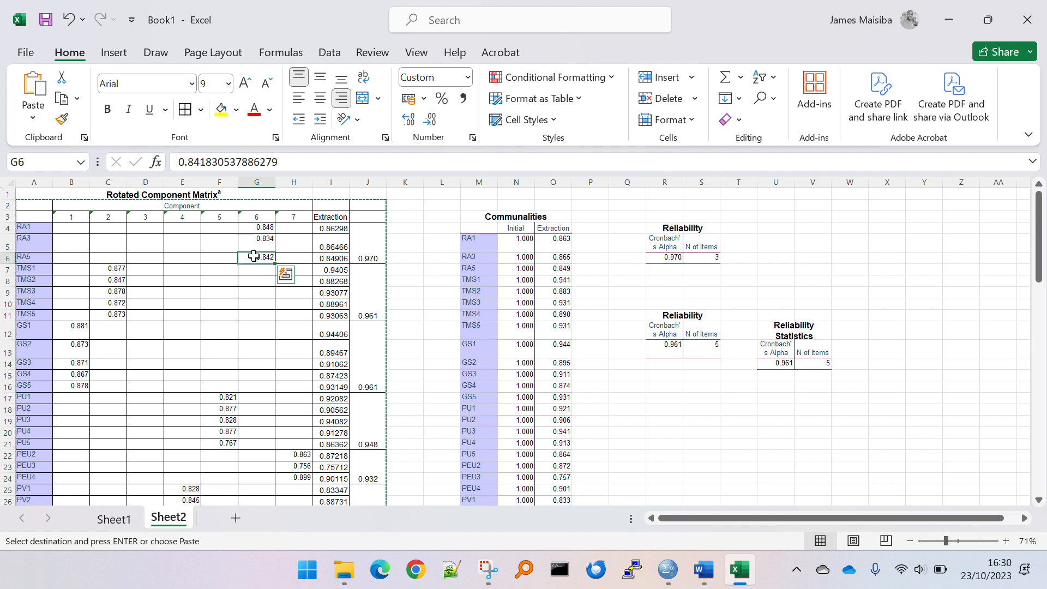
pyautogui.click(249, 226)
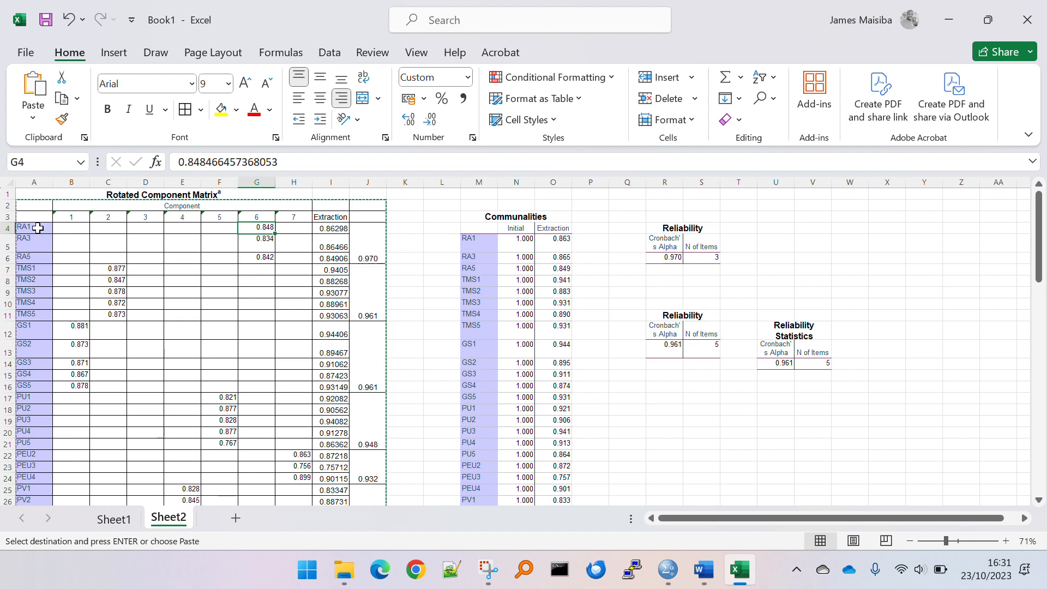
# Switch to the Midterm-1 document in Word and select the Relative Advantage definition in the factor table's Meaning column
pyautogui.hotkey('alt', 'Tab')
pyautogui.hotkey('alt', 'Tab')
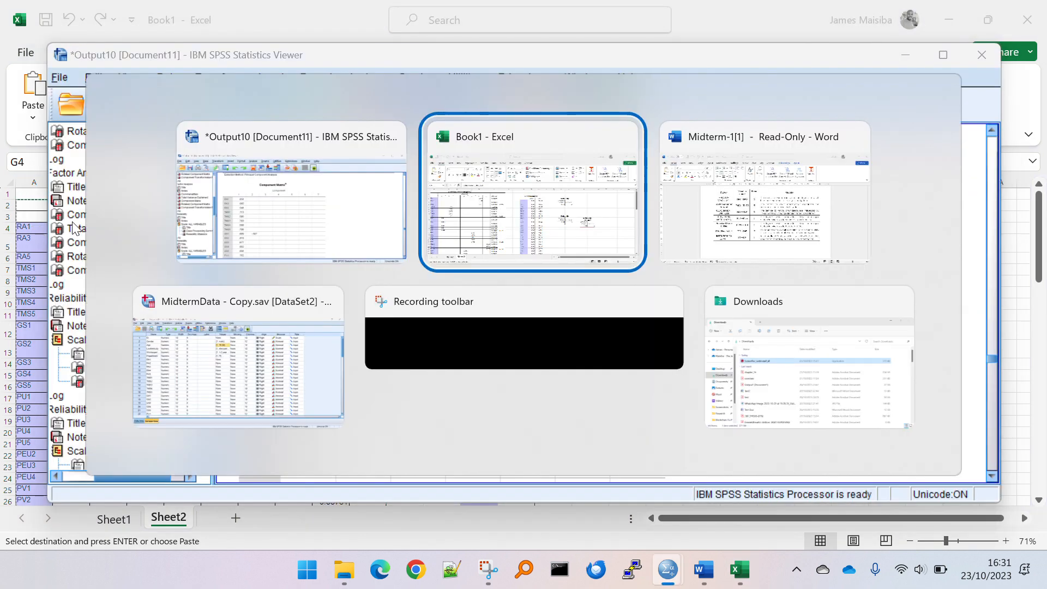
pyautogui.hotkey('alt', 'Tab')
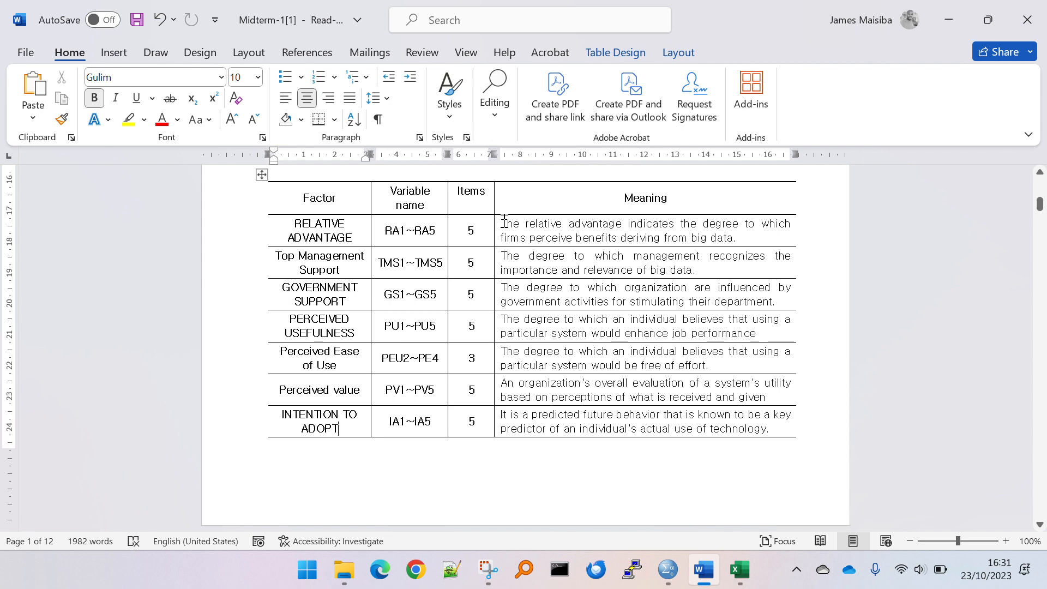
pyautogui.moveTo(505, 222); pyautogui.dragTo(747, 238)
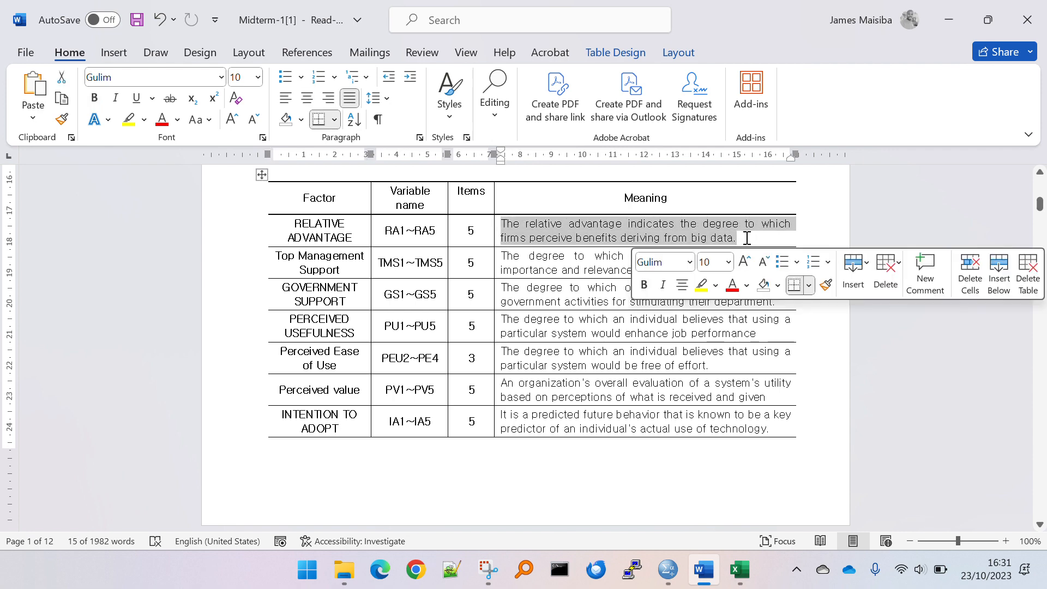
pyautogui.hotkey('ctrl', 'c')
# Switch back to Book1 in Excel and view the RA rows of the rotated component matrix
pyautogui.hotkey('alt', 'Tab')
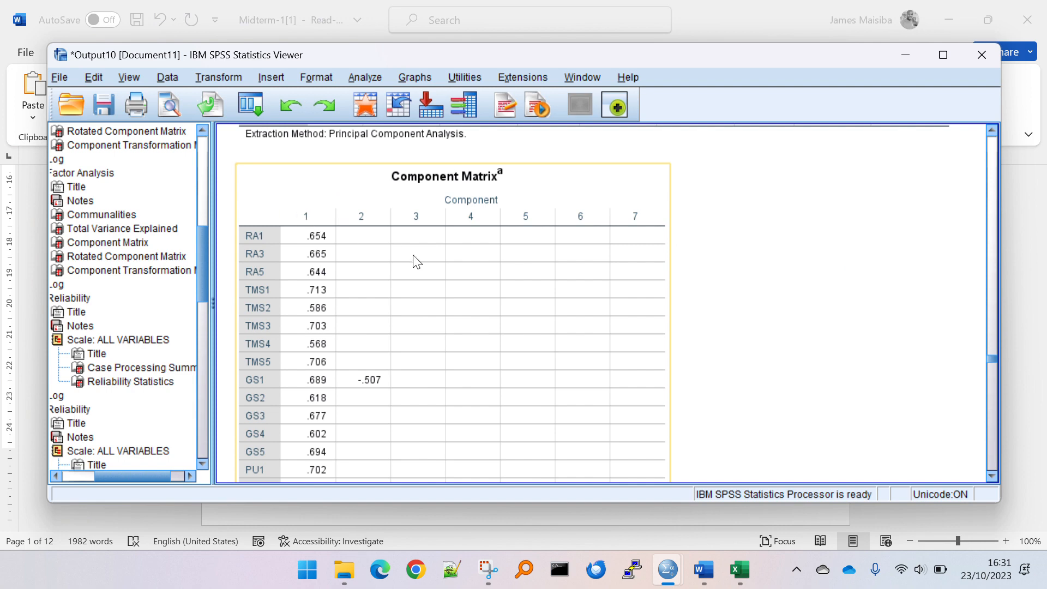
pyautogui.hotkey('alt', 'Tab')
pyautogui.hotkey('alt', 'Tab')
pyautogui.press('Tab')
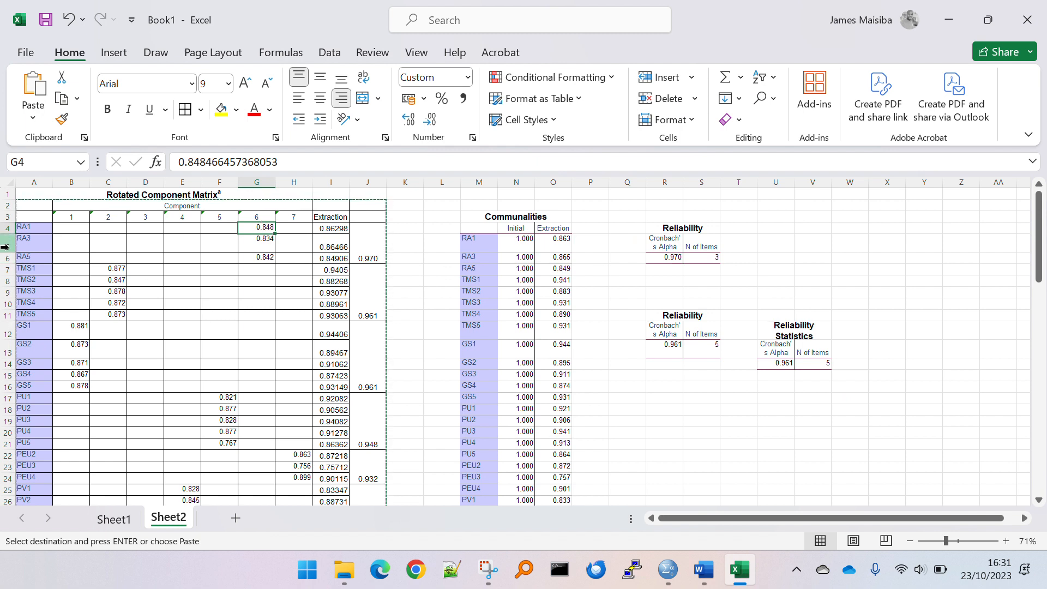
# Return to the Midterm-1 document in Word and examine the Relative advantage (RA) heading and item 1.1 in the appendix questionnaire
pyautogui.hotkey('alt', 'Tab')
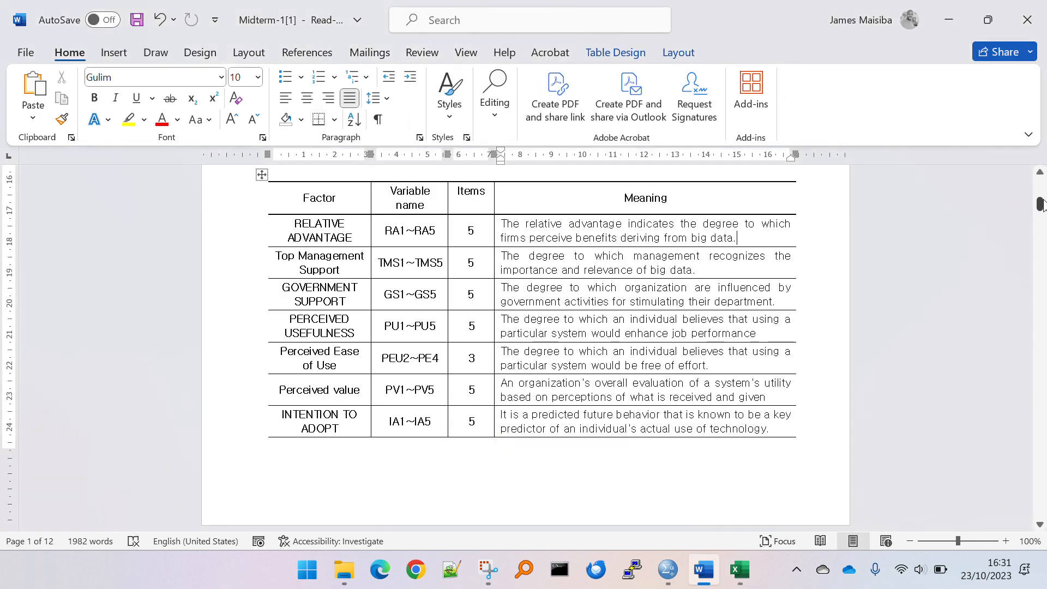
pyautogui.moveTo(1041, 204); pyautogui.dragTo(1043, 458)
pyautogui.scroll(3, 471, 283)
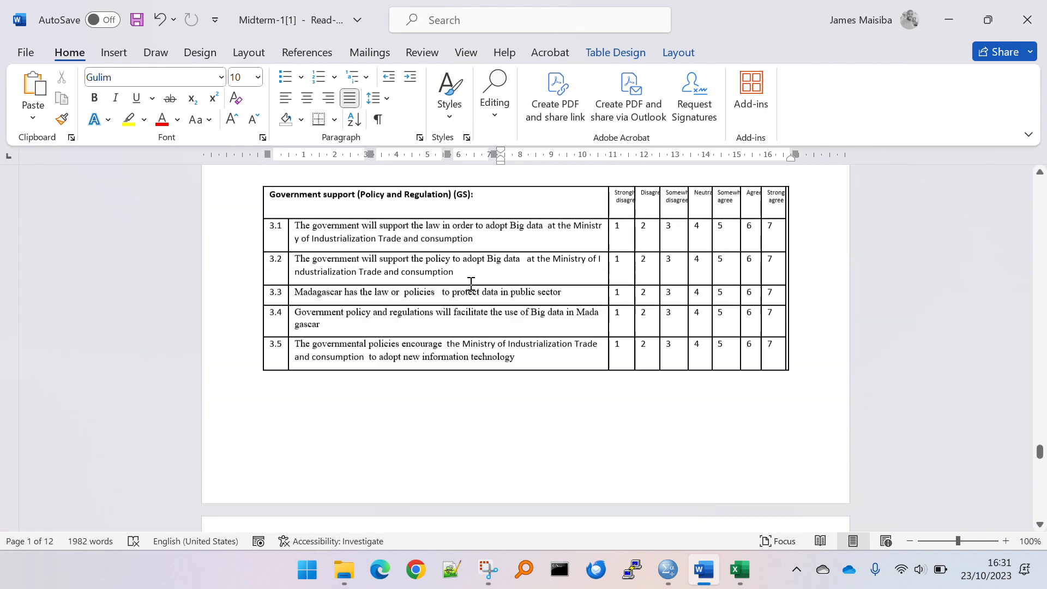
pyautogui.scroll(15, 471, 283)
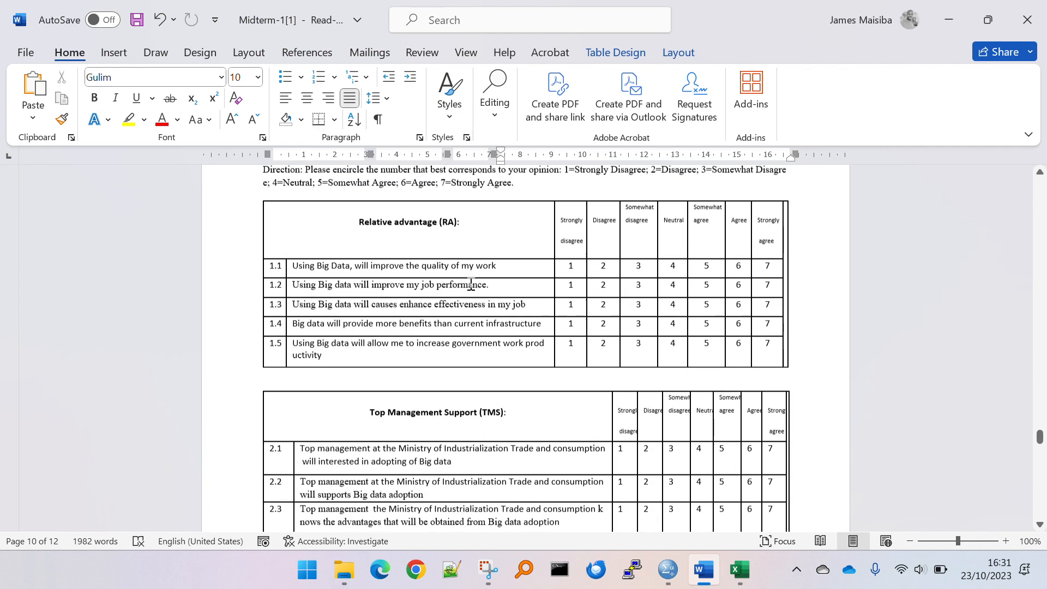
pyautogui.scroll(4, 471, 283)
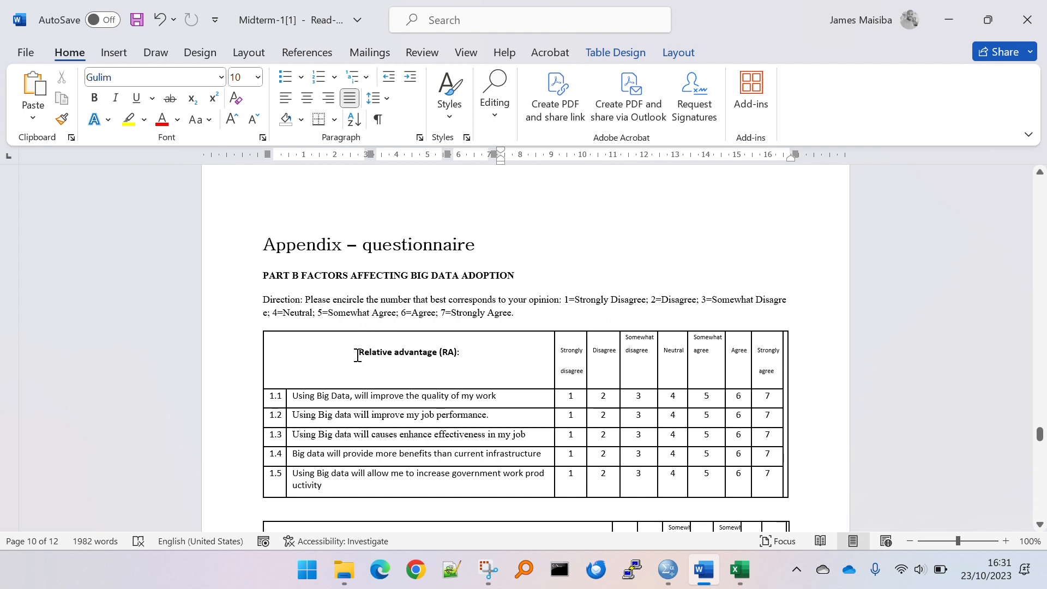
pyautogui.moveTo(388, 355); pyautogui.dragTo(498, 360)
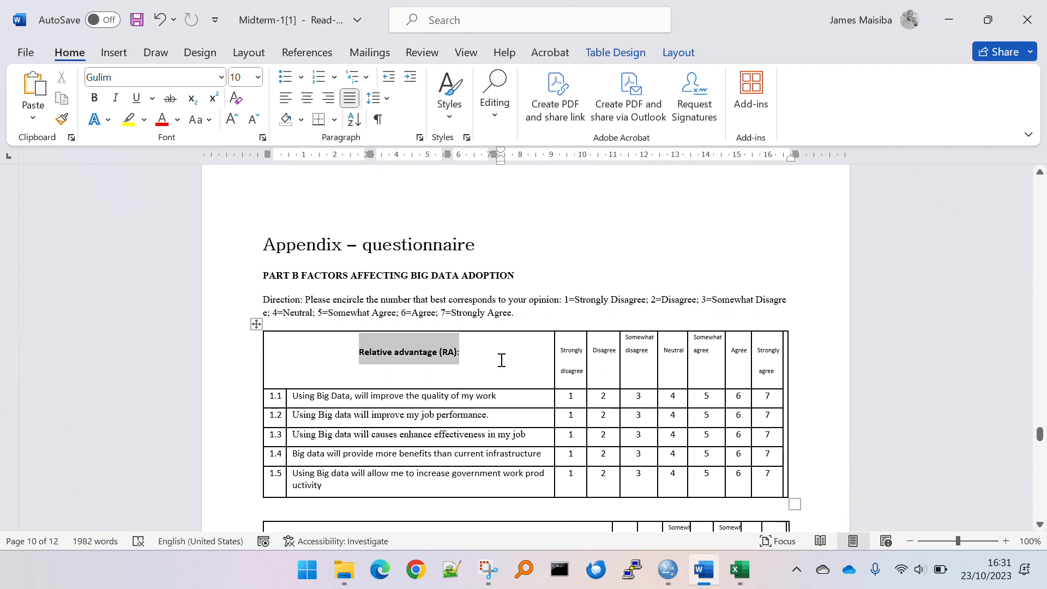
pyautogui.click(418, 396)
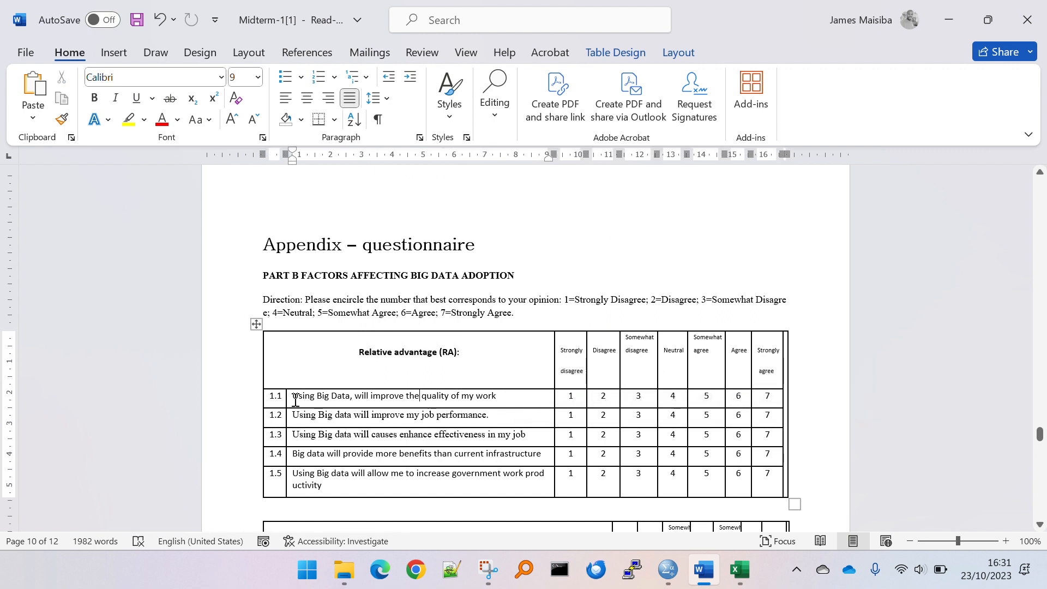
# Examine item 1.1 and the other Relative advantage (RA) statements in the appendix questionnaire
pyautogui.moveTo(295, 401); pyautogui.dragTo(493, 397)
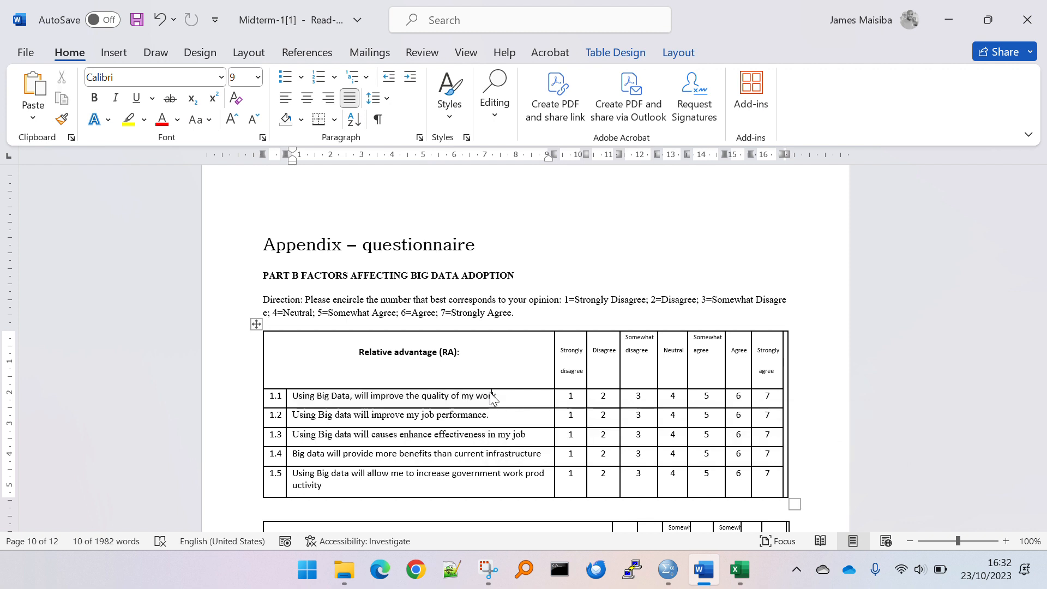
pyautogui.click(498, 416)
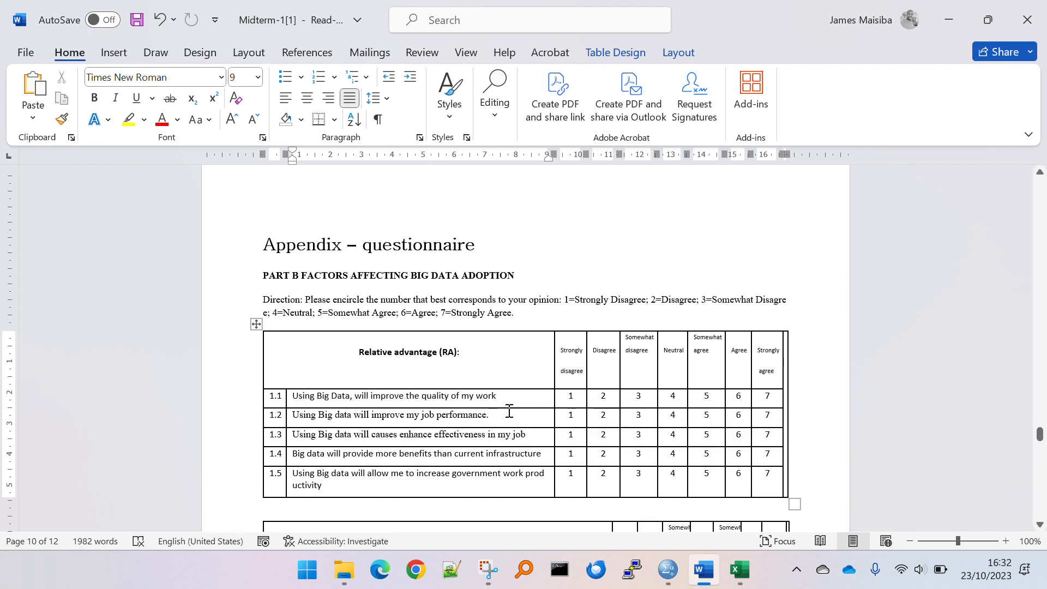
pyautogui.scroll(-1, 508, 412)
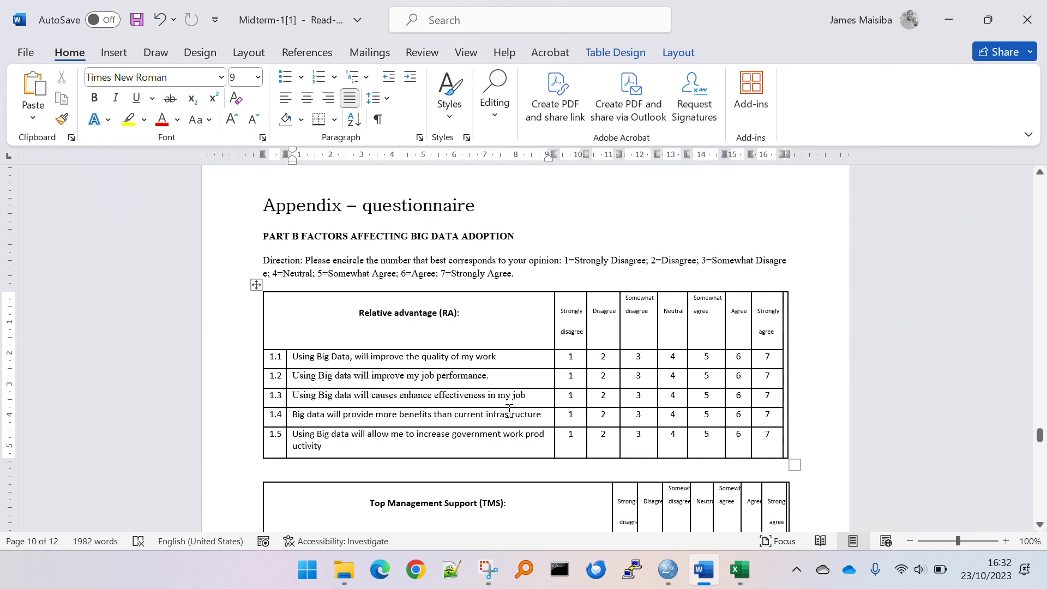
pyautogui.scroll(-1, 509, 412)
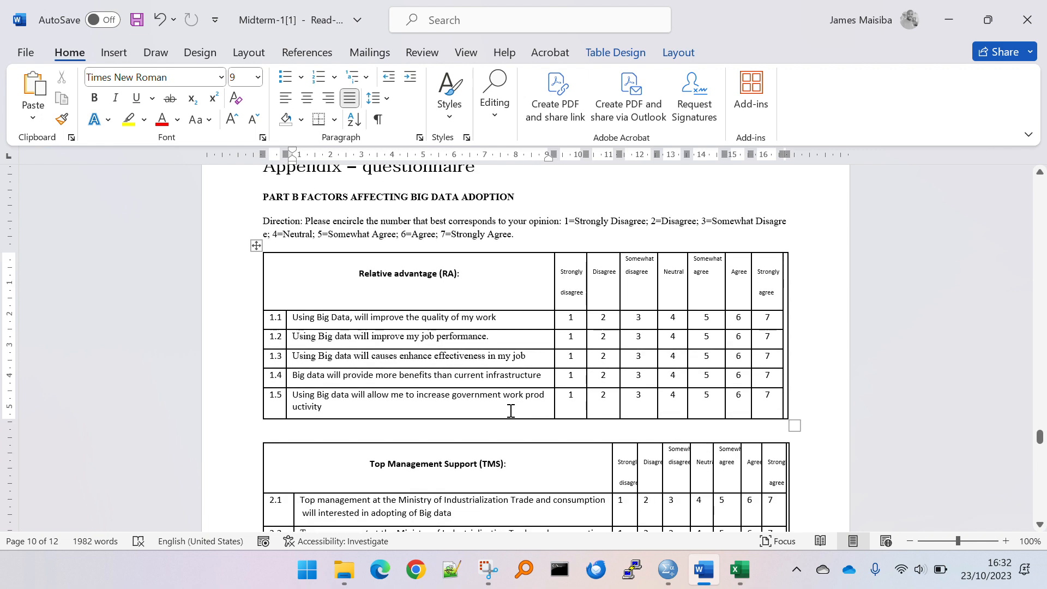
pyautogui.scroll(2, 511, 410)
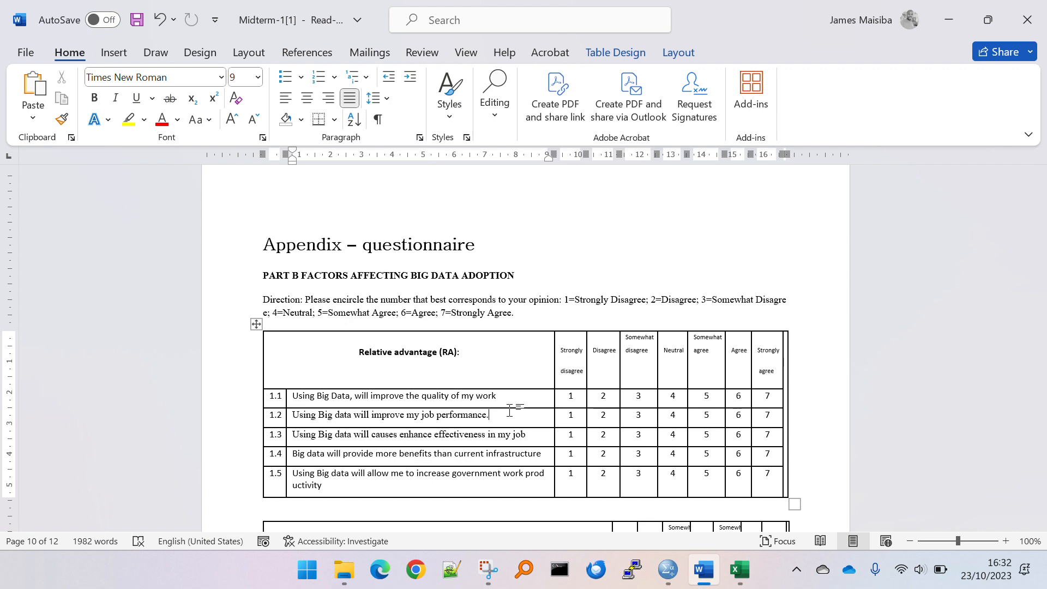
# Return to the component table on page 4 and examine the Extraction values of the RA and TMS items
pyautogui.scroll(10, 504, 403)
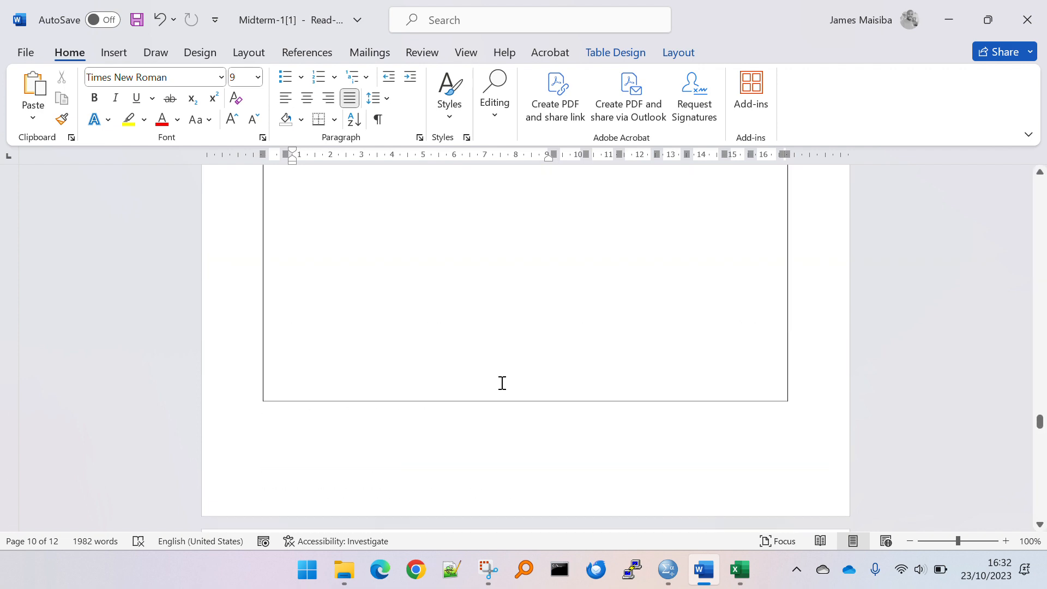
pyautogui.scroll(15, 503, 384)
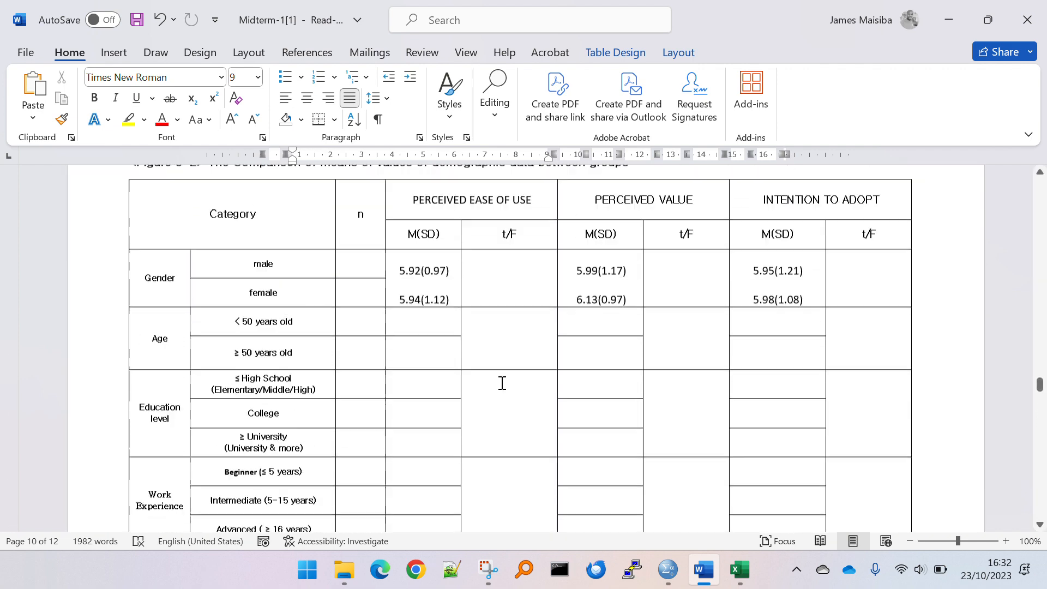
pyautogui.scroll(20, 502, 383)
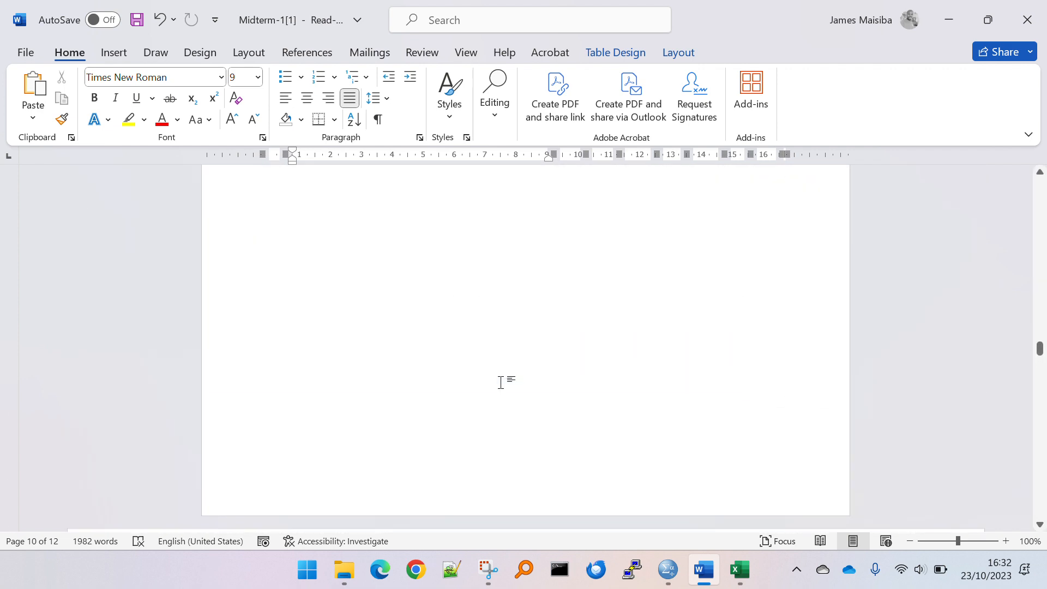
pyautogui.scroll(12, 501, 383)
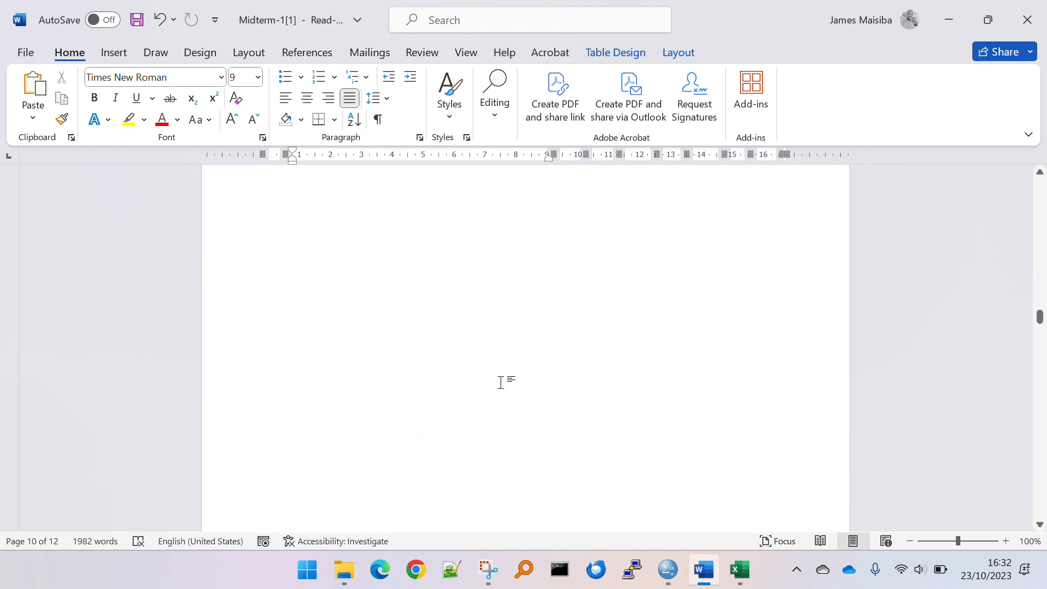
pyautogui.scroll(15, 501, 383)
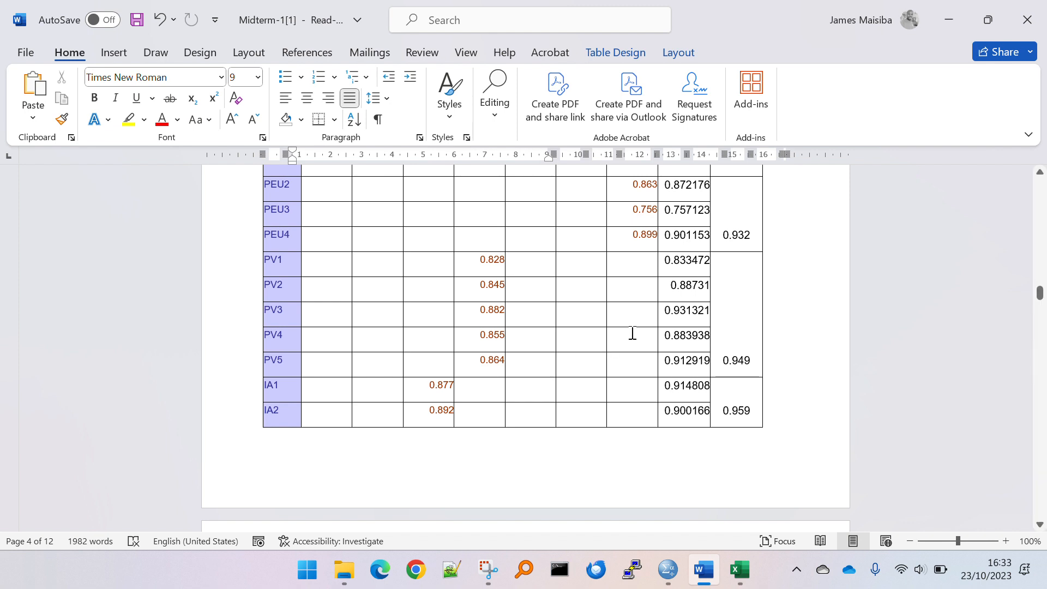
pyautogui.scroll(2, 672, 266)
pyautogui.scroll(8, 672, 267)
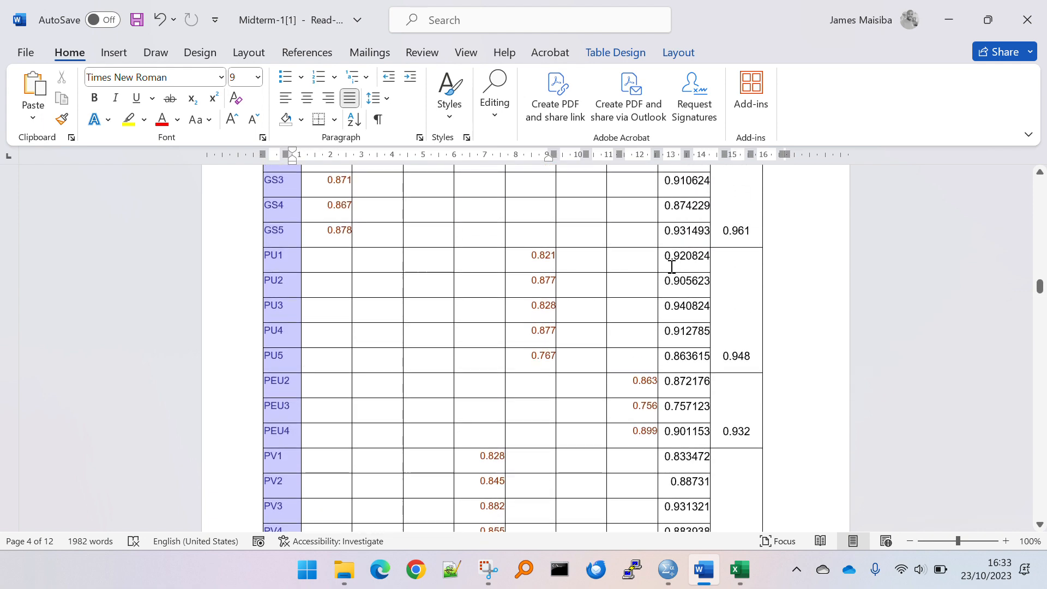
pyautogui.scroll(5, 672, 267)
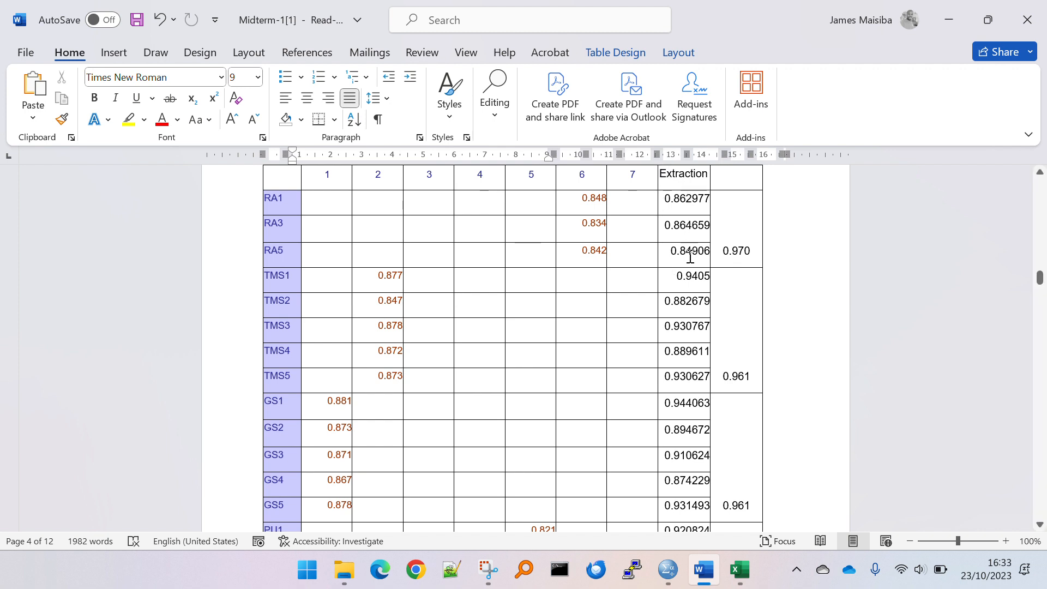
pyautogui.moveTo(687, 200); pyautogui.dragTo(694, 324)
pyautogui.click(680, 329)
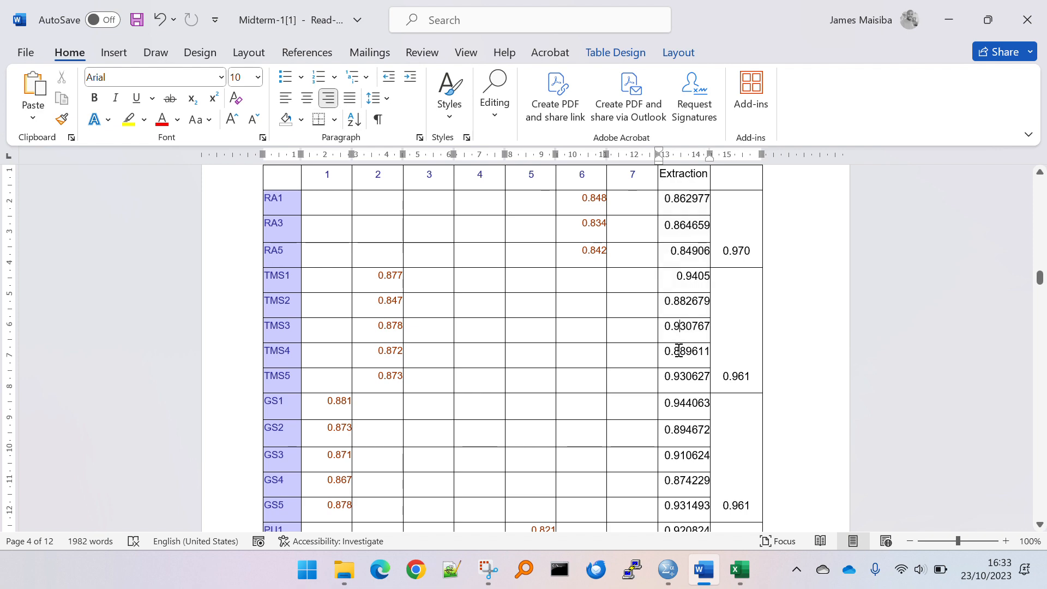
pyautogui.click(677, 358)
# Go to the Figure 2 factor analysis results table and review its item loadings and communalities
pyautogui.scroll(15, 677, 360)
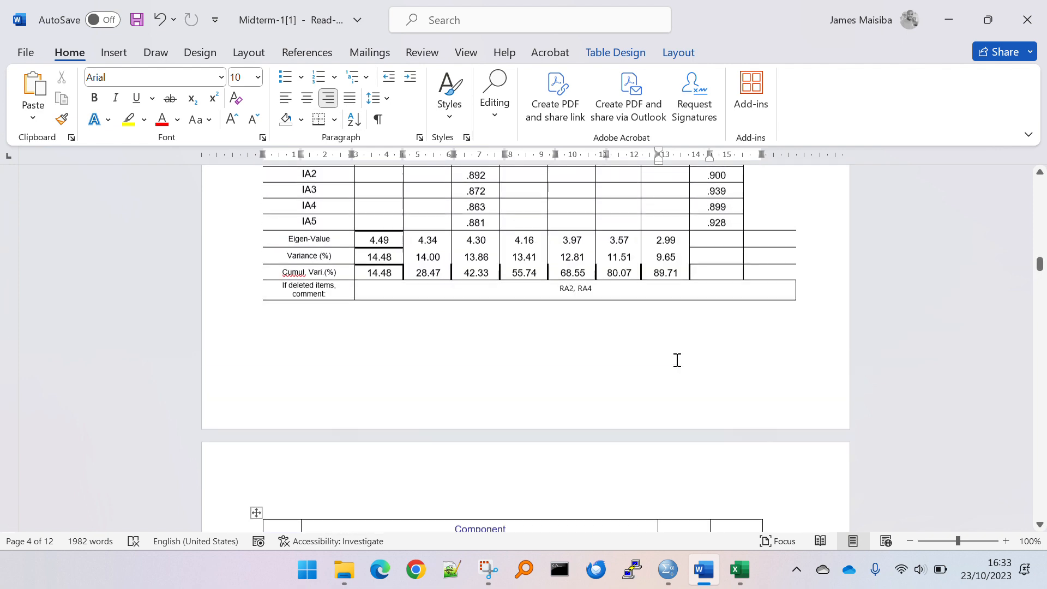
pyautogui.scroll(7, 677, 360)
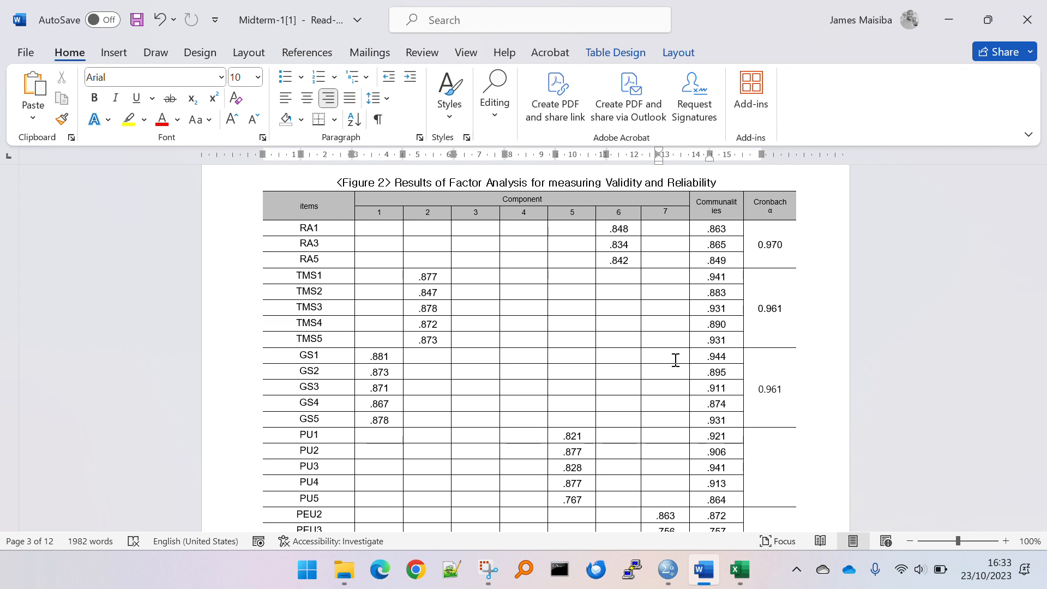
pyautogui.scroll(-1, 539, 341)
pyautogui.scroll(-6, 539, 341)
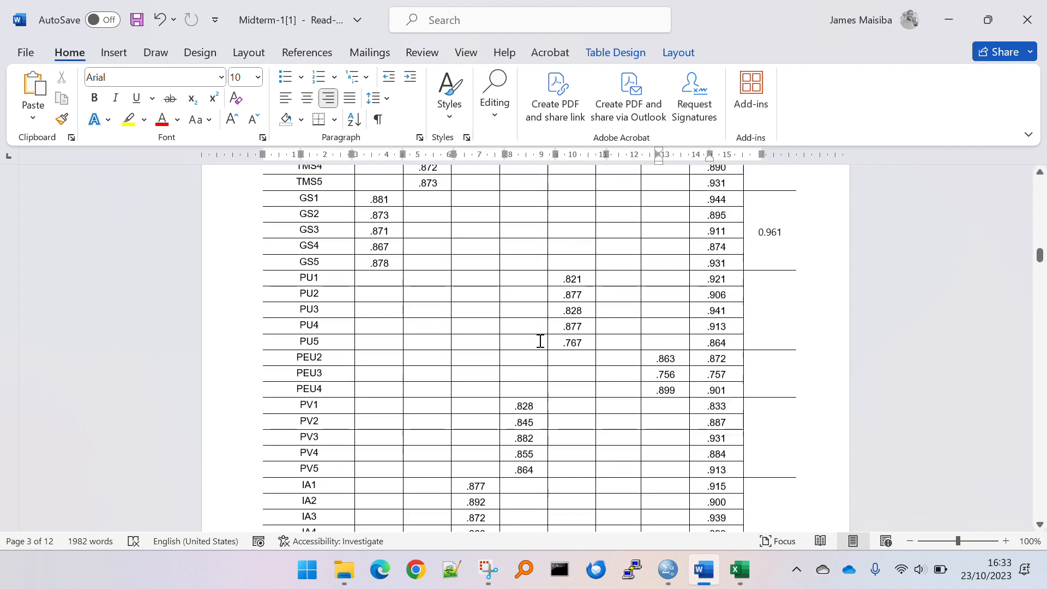
pyautogui.scroll(5, 539, 341)
pyautogui.scroll(1, 539, 341)
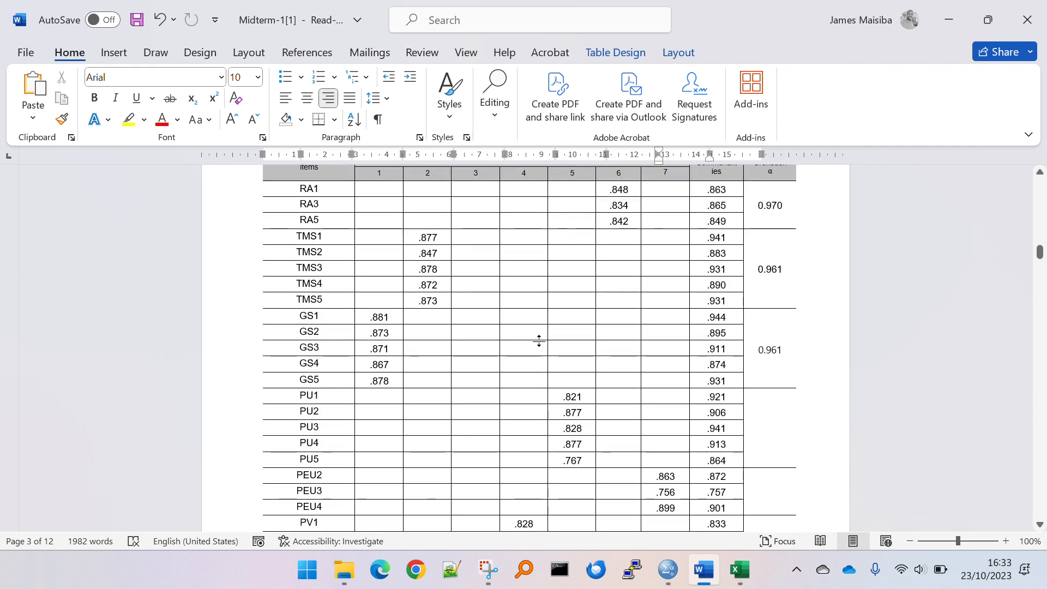
pyautogui.scroll(2, 540, 341)
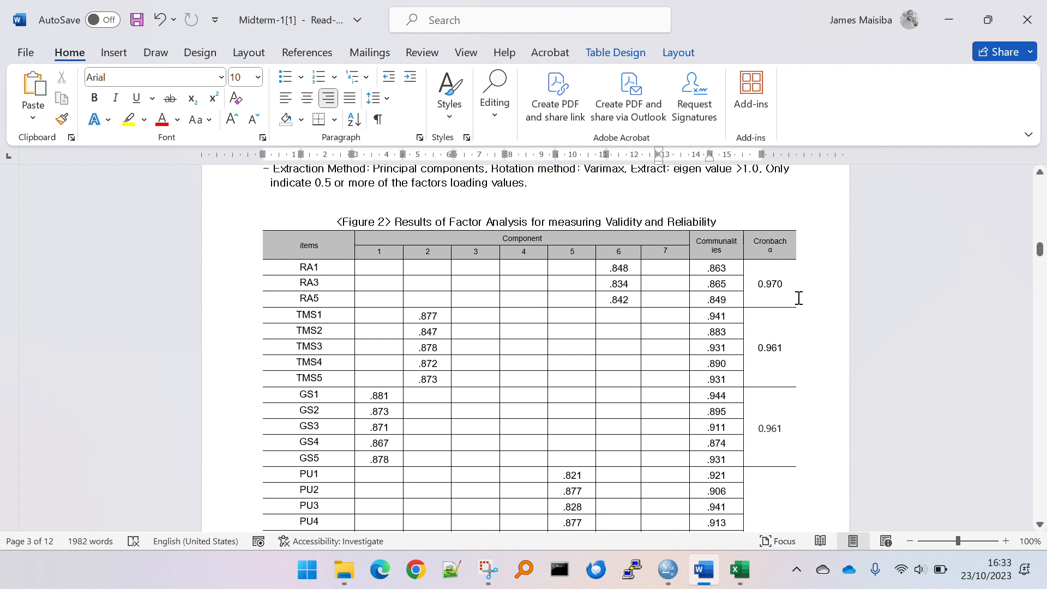
# Examine the Cronbach α values for the RA, TMS and GS item groups in the Figure 2 table
pyautogui.moveTo(773, 292); pyautogui.dragTo(783, 322)
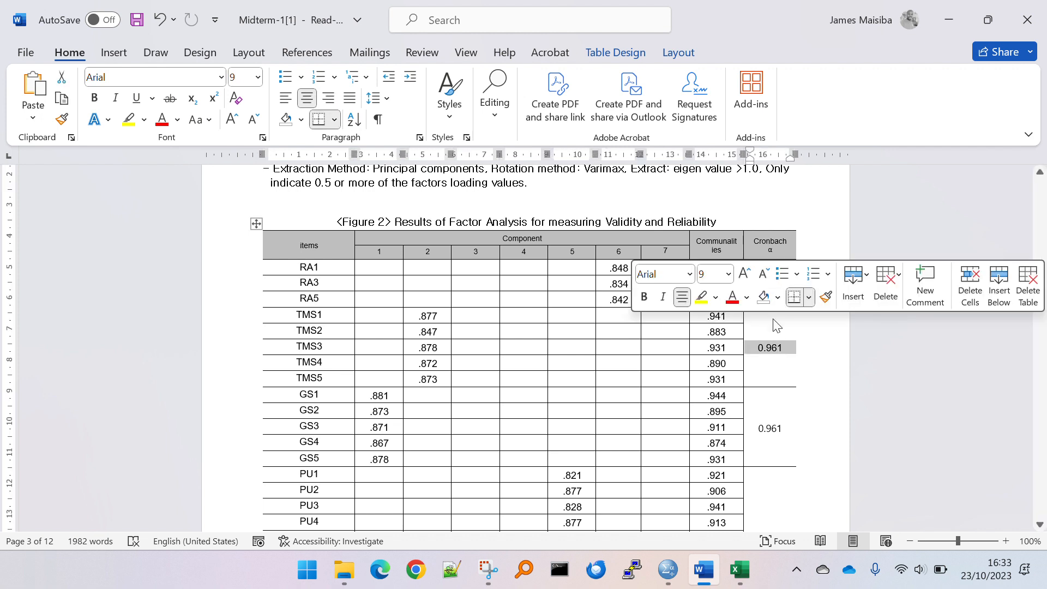
pyautogui.click(778, 347)
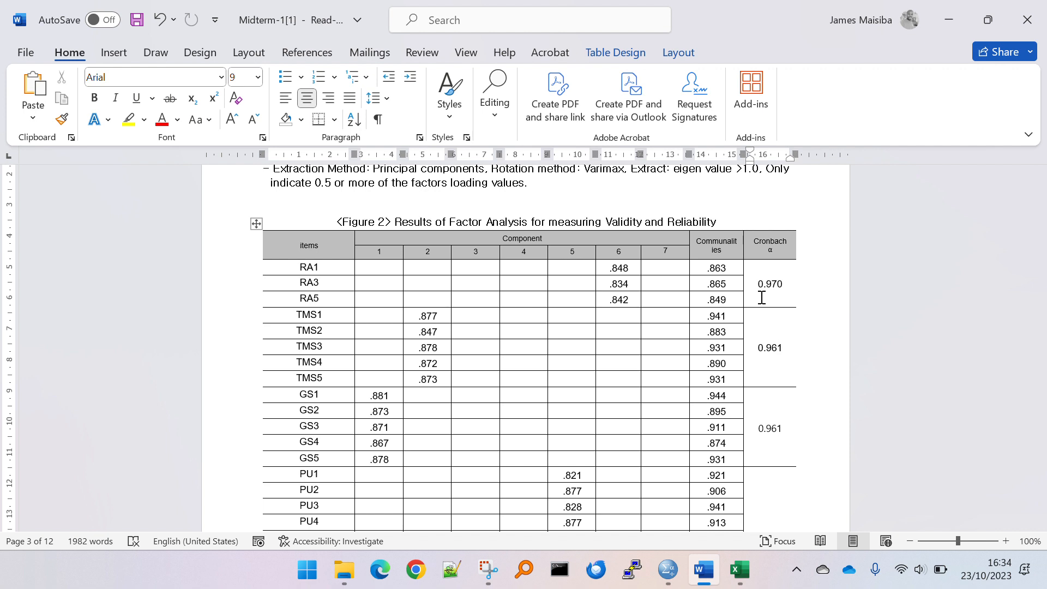
pyautogui.moveTo(762, 297); pyautogui.dragTo(769, 428)
pyautogui.click(767, 429)
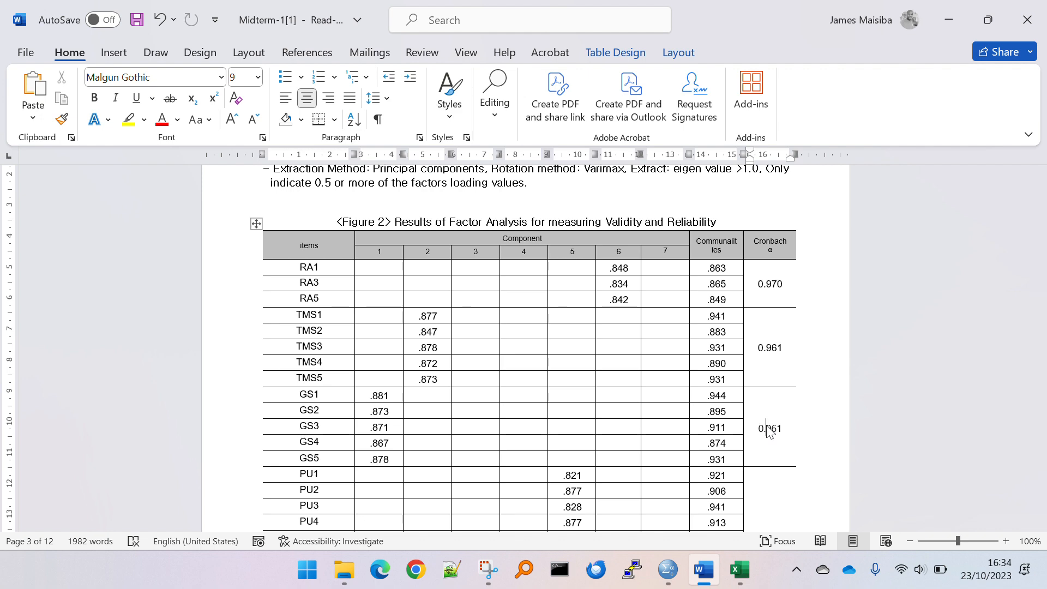
# Examine the cumulative variance percentage of component 7 near the end of the Figure 2 table
pyautogui.scroll(-12, 768, 429)
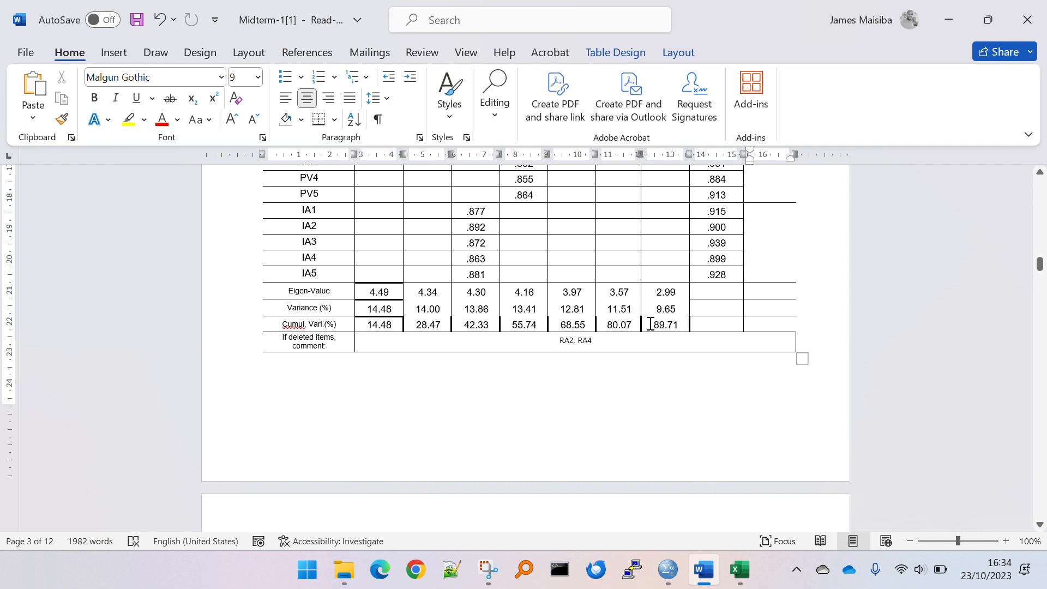
pyautogui.moveTo(651, 323); pyautogui.dragTo(678, 329)
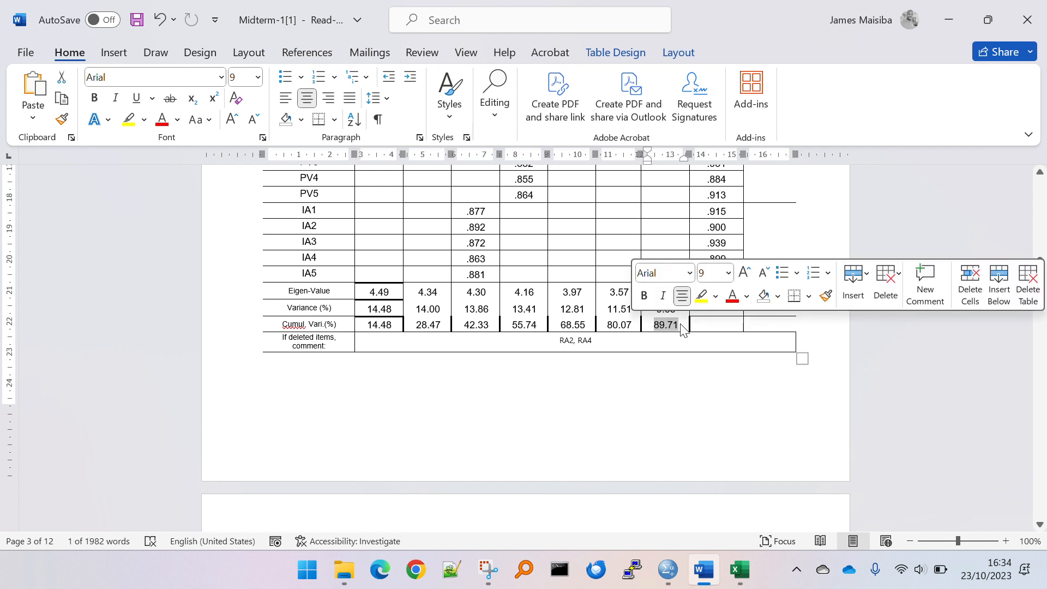
pyautogui.click(706, 325)
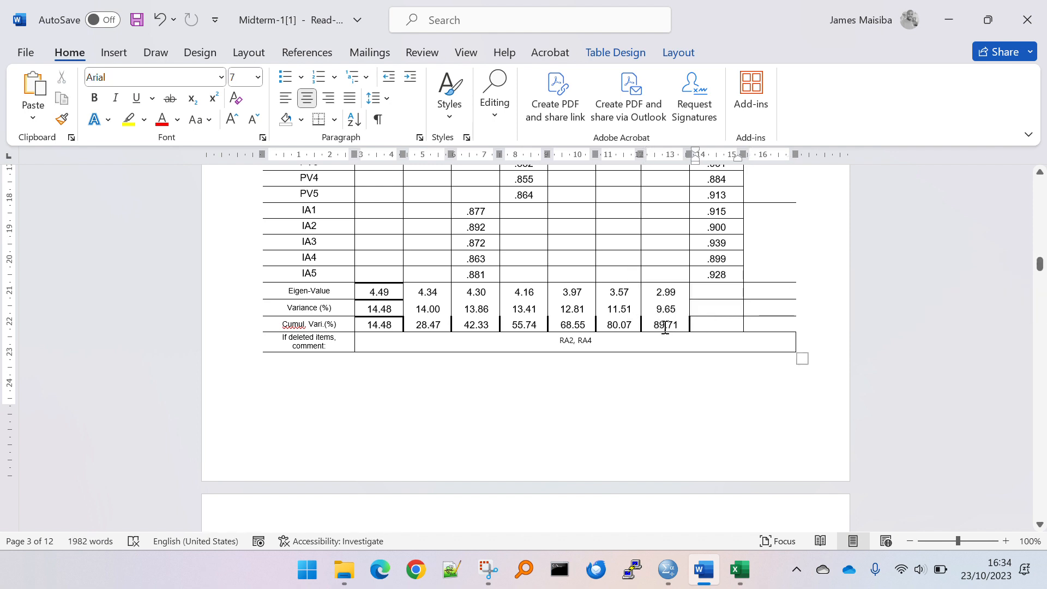
pyautogui.moveTo(651, 326); pyautogui.dragTo(681, 325)
pyautogui.click(681, 325)
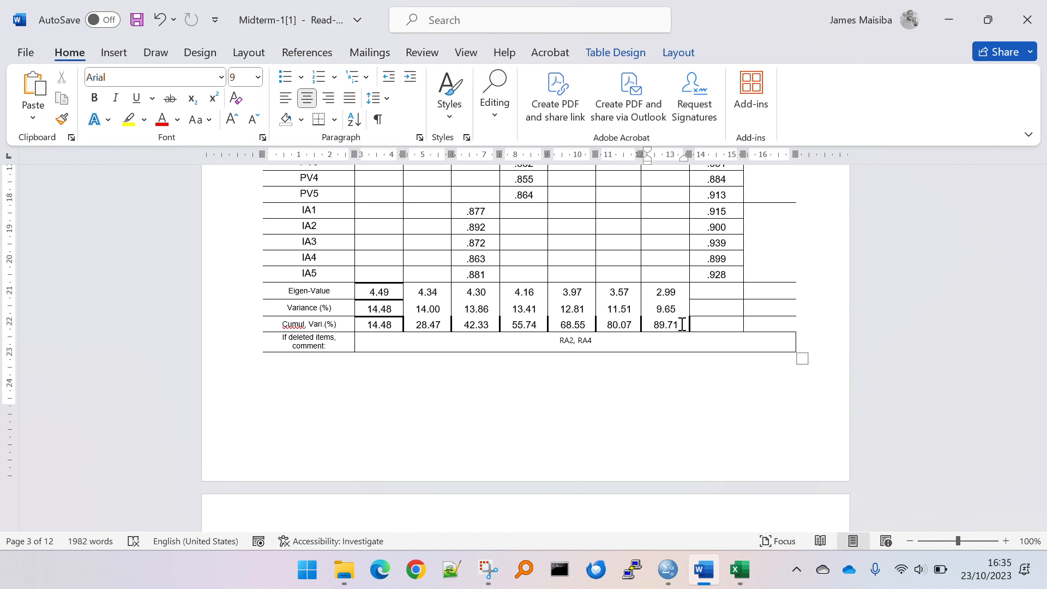
# Return to the Cronbach α column of Figure 2 and select its RA, TMS and GS entries for review
pyautogui.scroll(1, 738, 268)
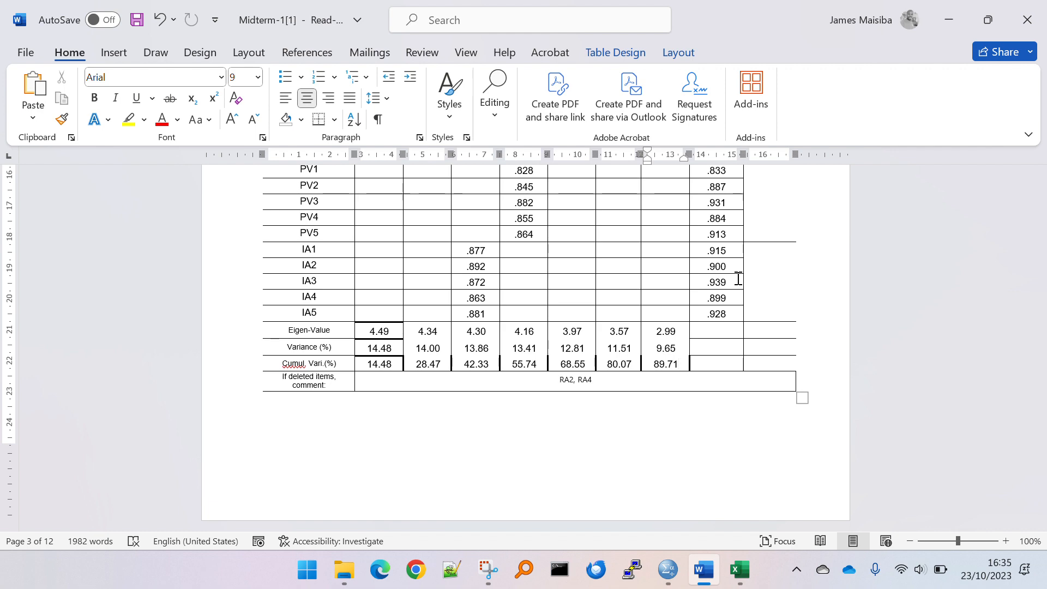
pyautogui.scroll(10, 738, 279)
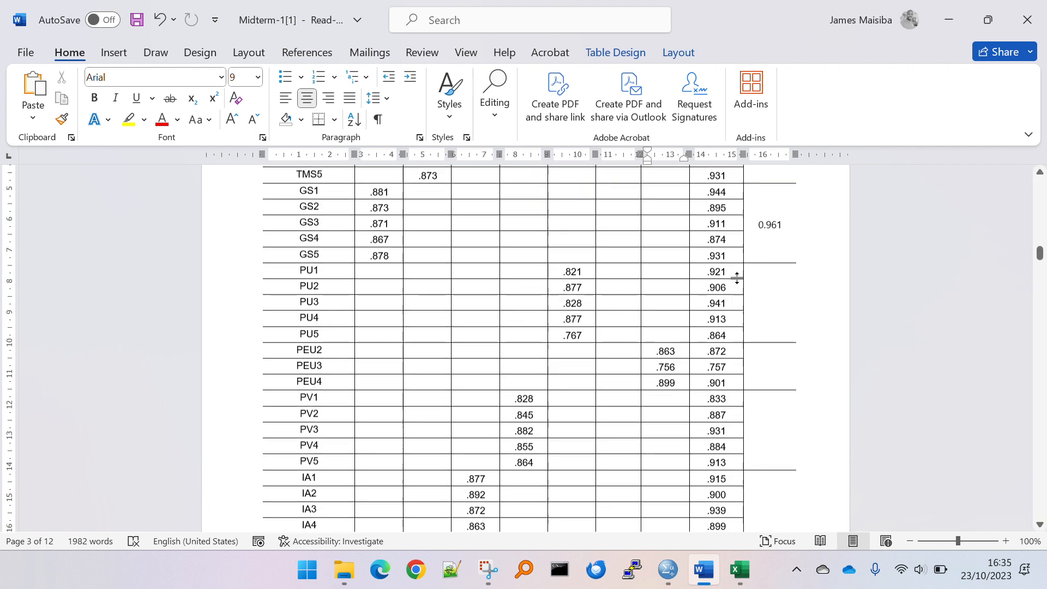
pyautogui.moveTo(774, 333); pyautogui.dragTo(779, 460)
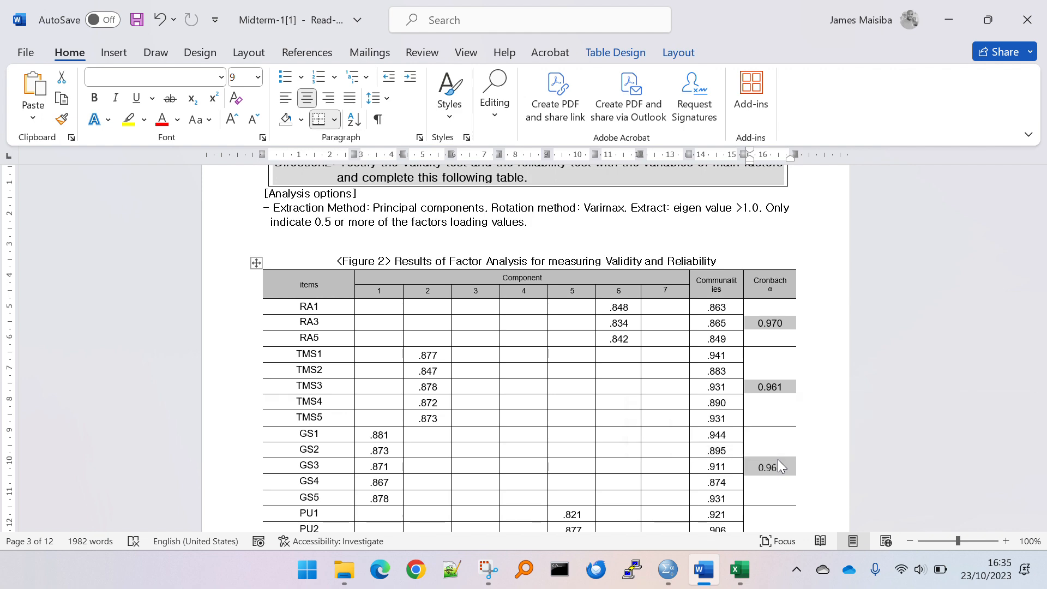
pyautogui.click(777, 461)
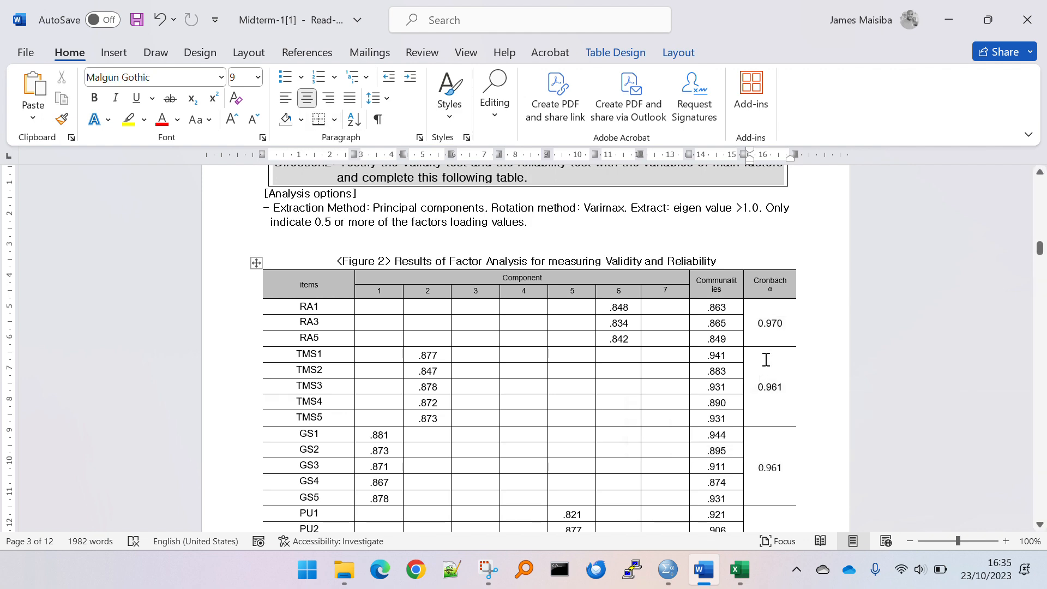
# Review the full Figure 2 table, from its eigenvalue and deleted-item rows back to the Direction2 analysis options
pyautogui.scroll(-1, 765, 358)
pyautogui.scroll(-8, 767, 358)
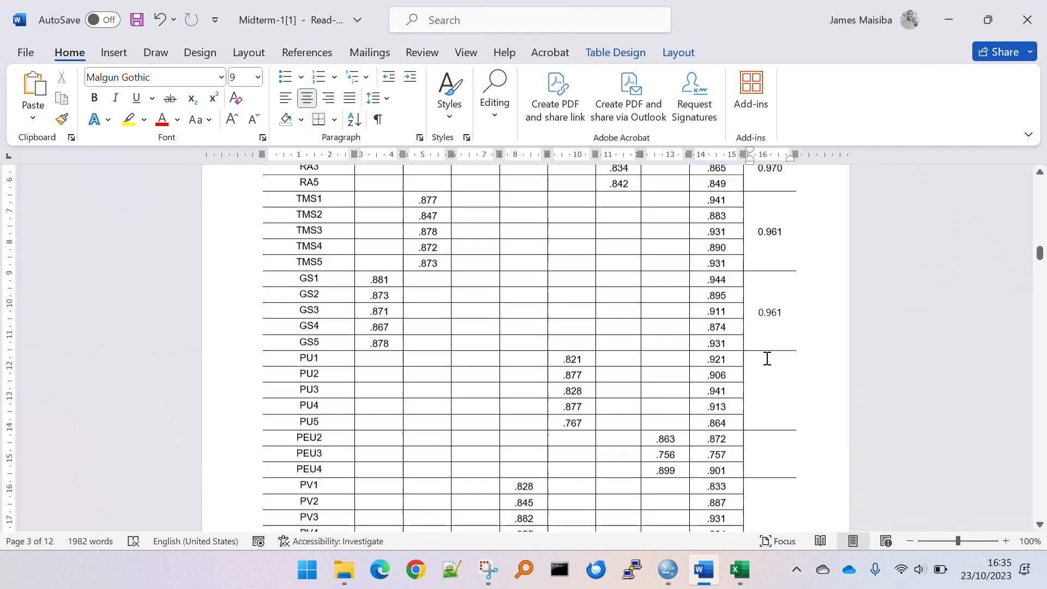
pyautogui.scroll(-6, 767, 359)
pyautogui.scroll(7, 767, 359)
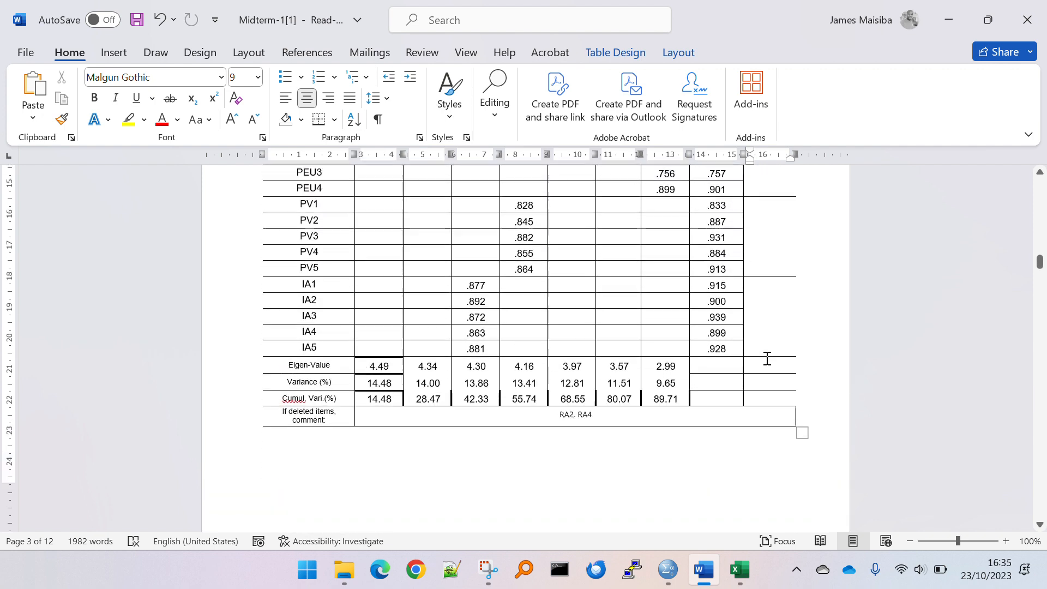
pyautogui.scroll(4, 766, 367)
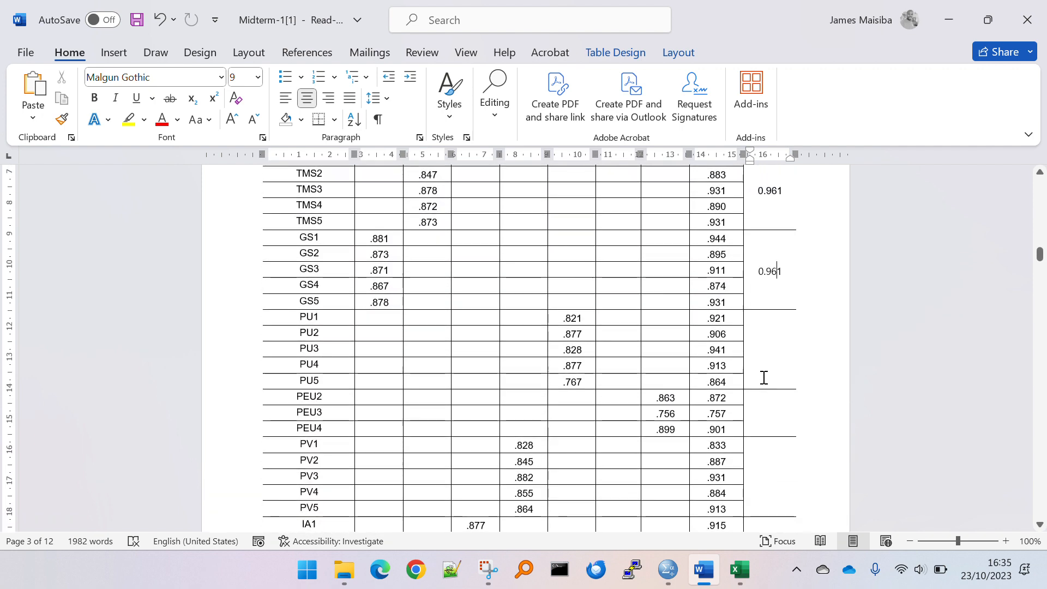
pyautogui.scroll(3, 764, 377)
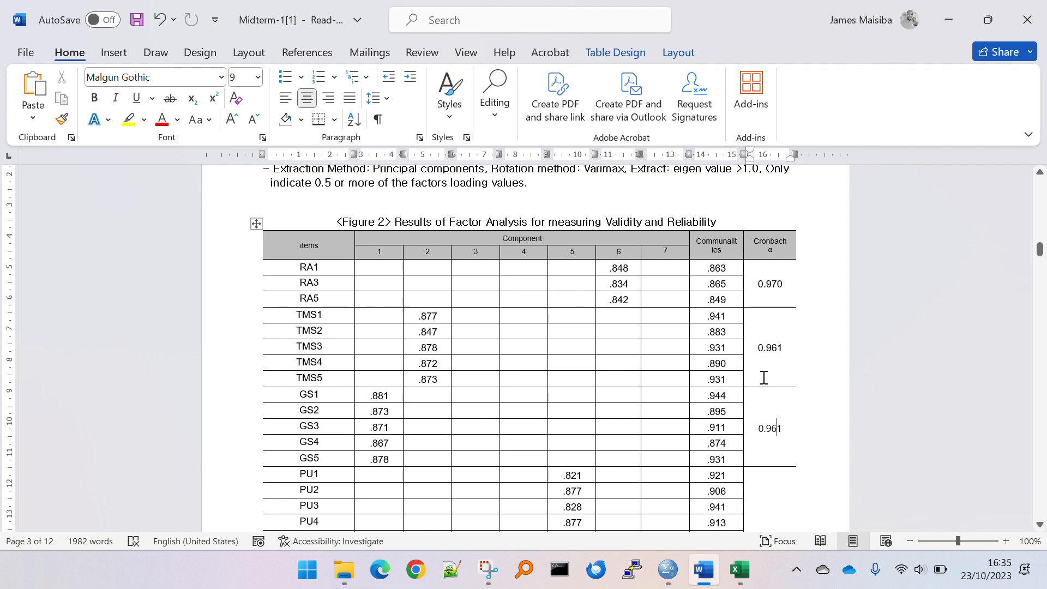
pyautogui.scroll(3, 765, 378)
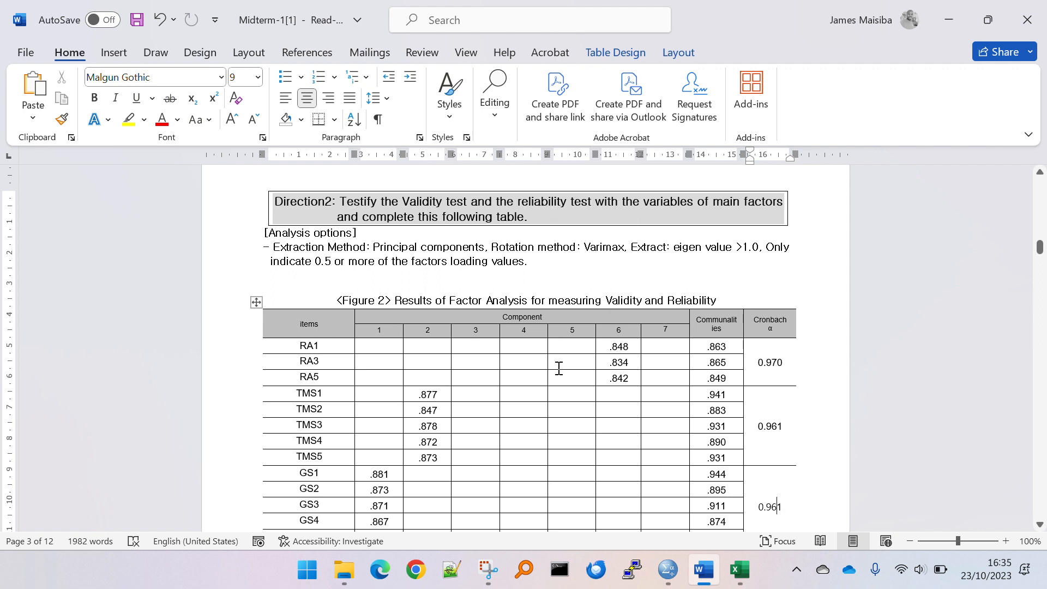
pyautogui.scroll(-4, 559, 368)
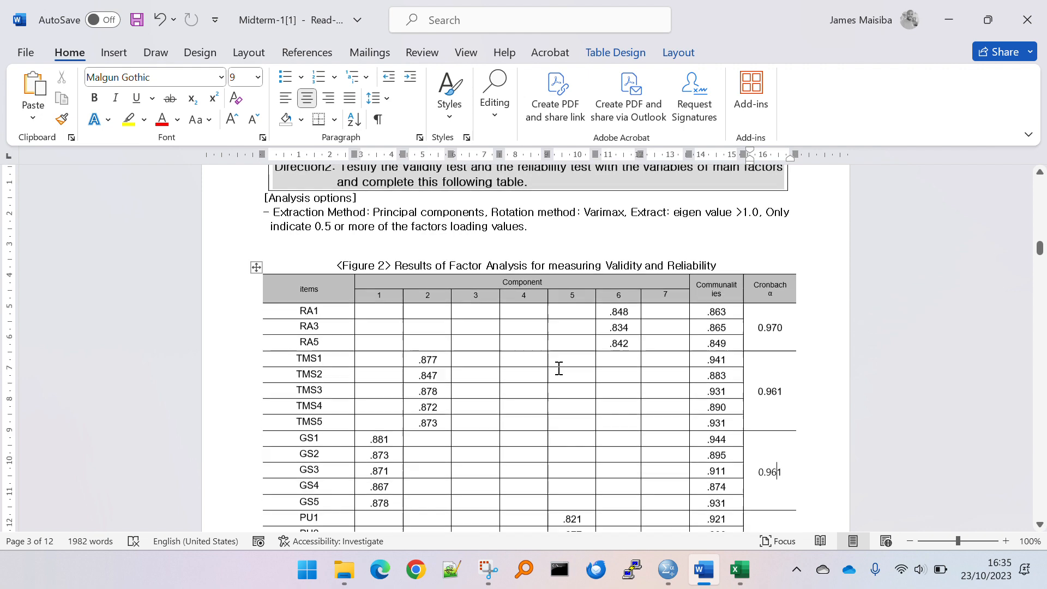
# Examine the Figure 2 loadings and communalities from the RA rows down to the eigenvalue, variance and deleted-item rows
pyautogui.scroll(-10, 559, 368)
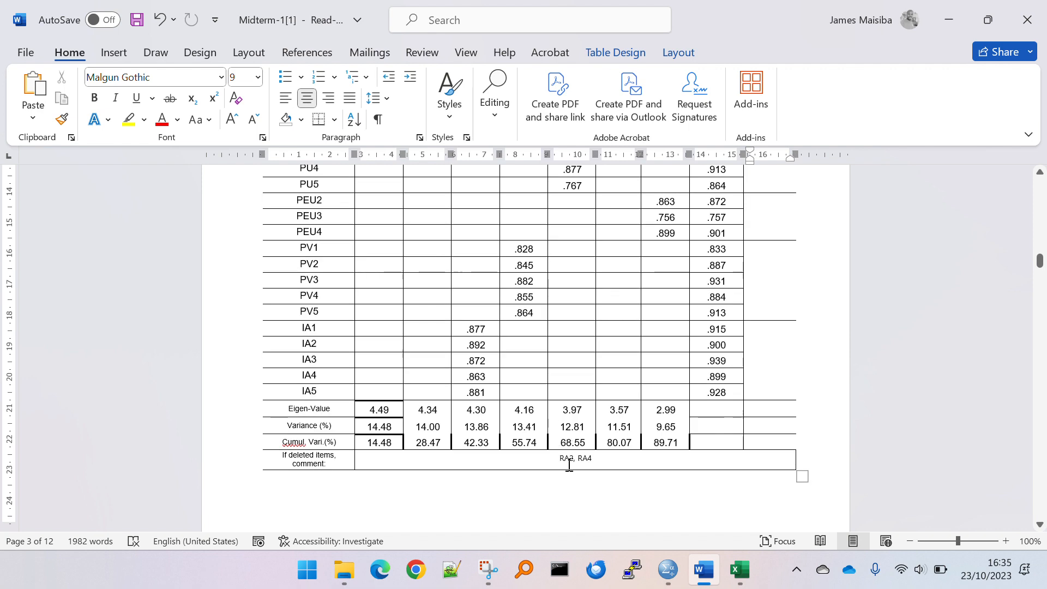
pyautogui.scroll(10, 567, 463)
pyautogui.scroll(2, 595, 348)
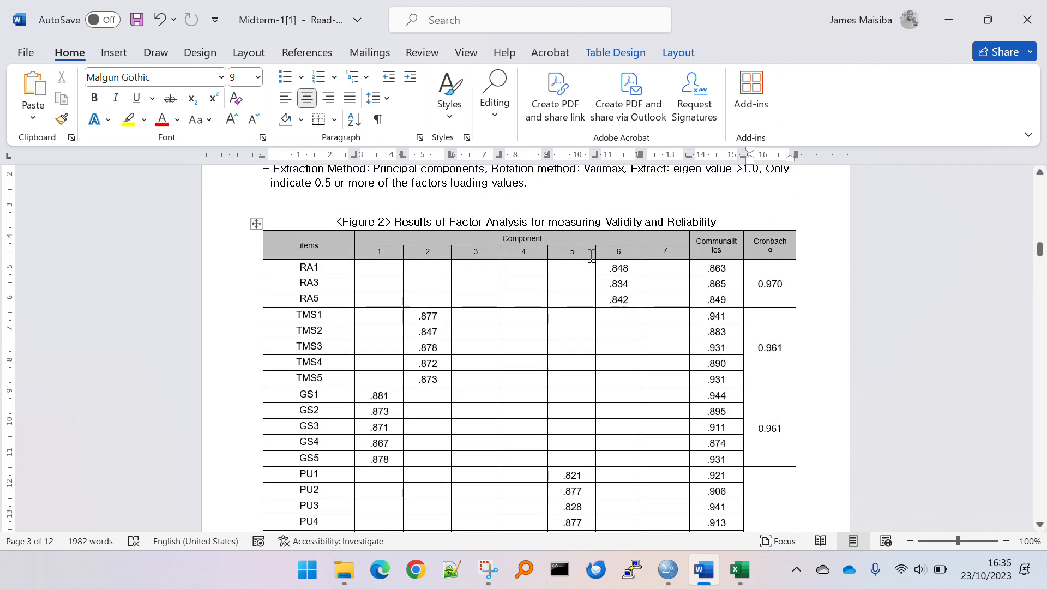
pyautogui.scroll(-6, 600, 259)
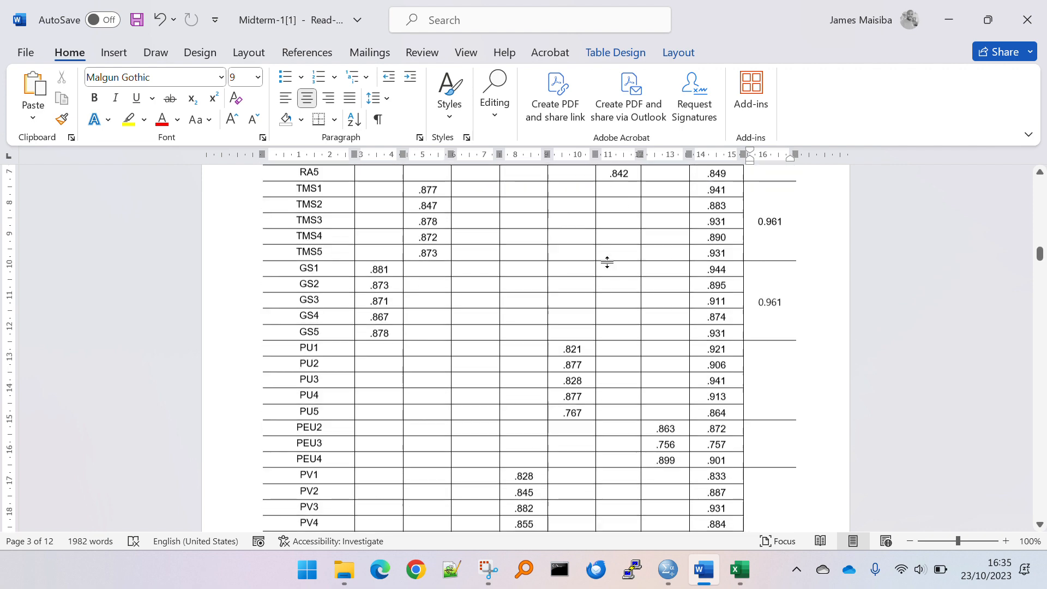
pyautogui.scroll(-3, 609, 263)
pyautogui.scroll(4, 608, 263)
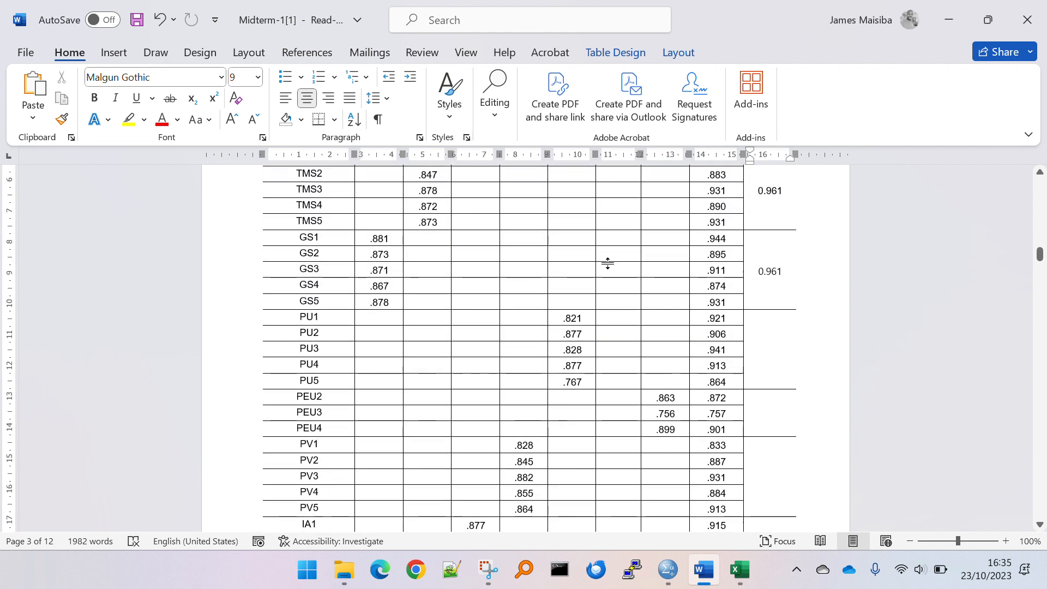
pyautogui.scroll(3, 608, 263)
pyautogui.scroll(2, 609, 264)
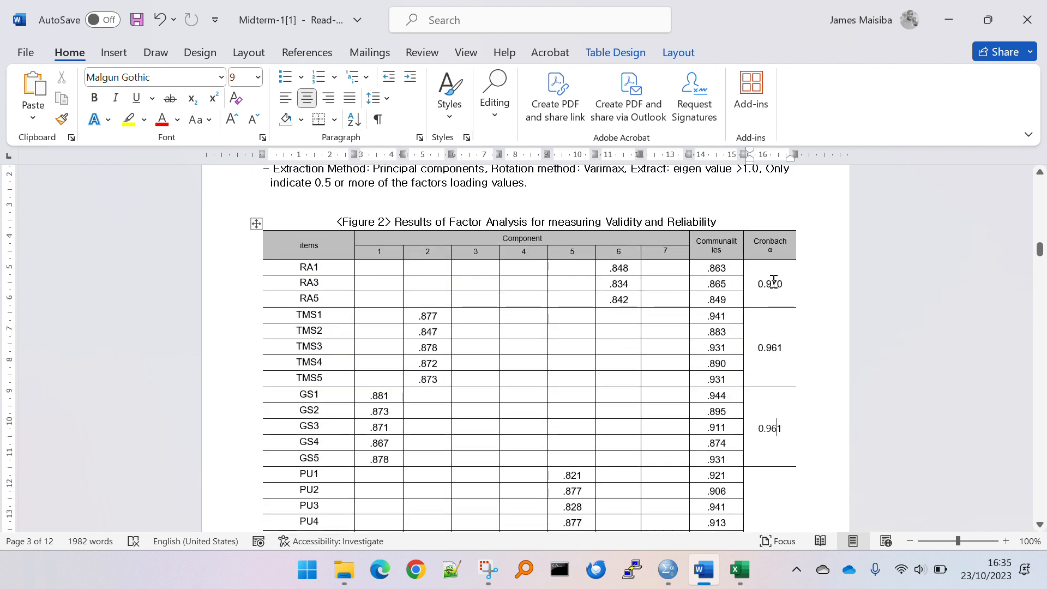
# Highlight the Cronbach α cells of the RA, TMS, GS and PU groups in Figure 2 for review
pyautogui.moveTo(774, 284); pyautogui.dragTo(796, 506)
pyautogui.scroll(-3, 786, 507)
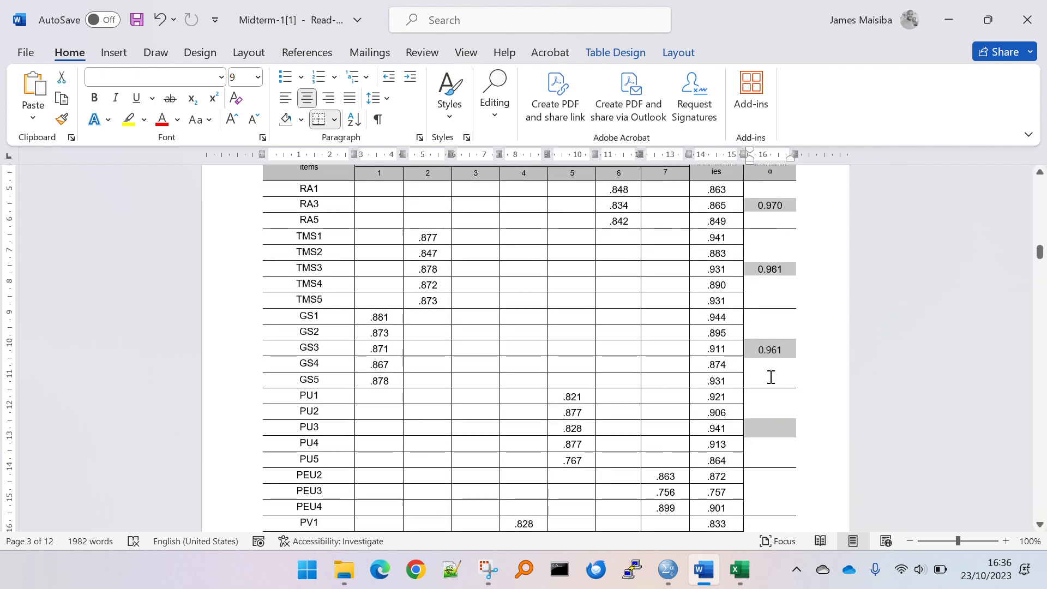
pyautogui.click(771, 377)
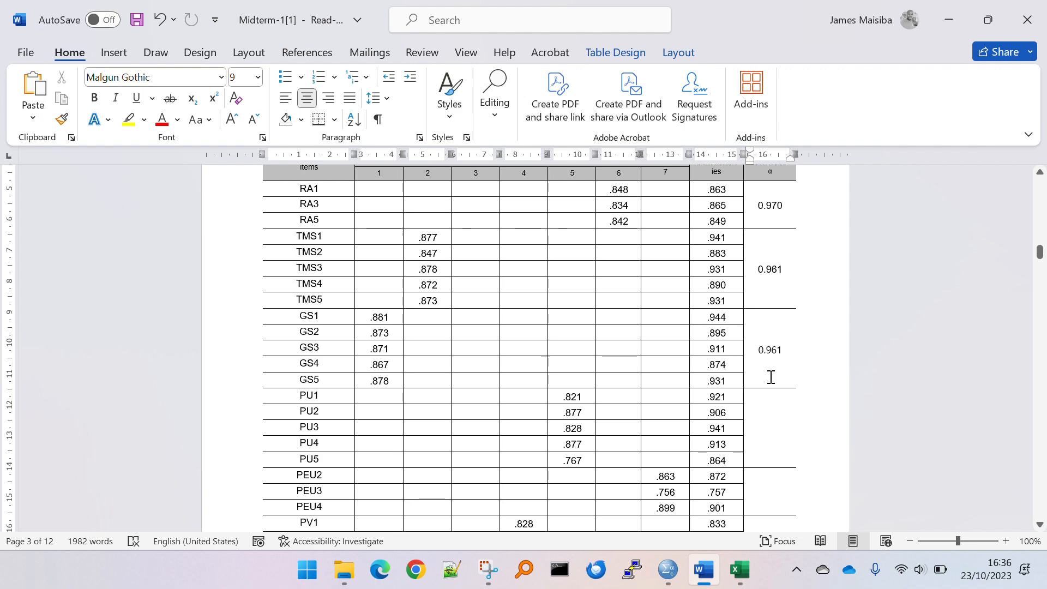
pyautogui.scroll(3, 771, 377)
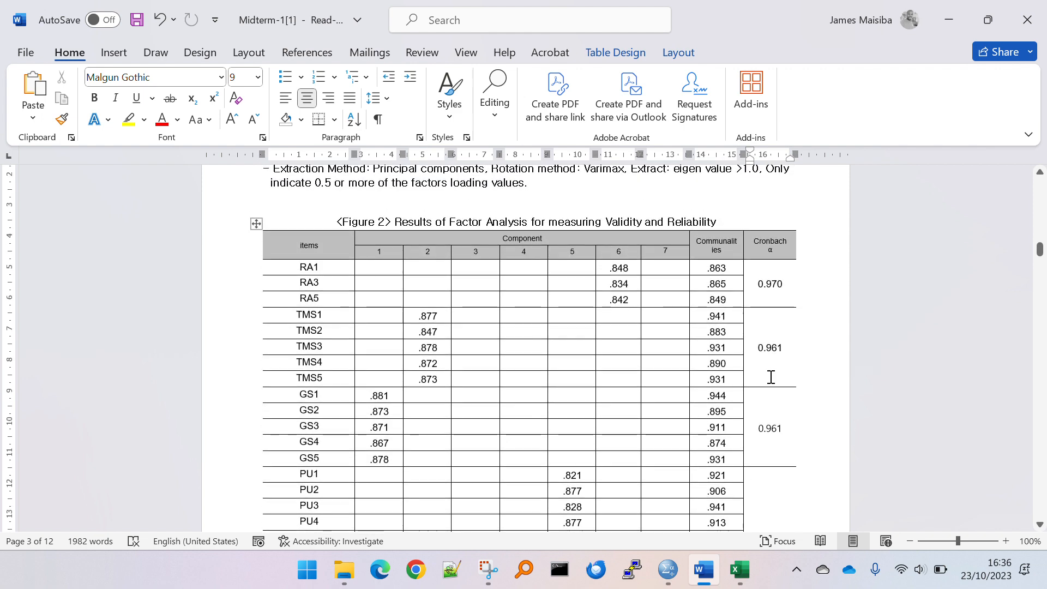
# Go to Direction 4 on interpreting the output and place the cursor in its empty answer box
pyautogui.scroll(-10, 764, 382)
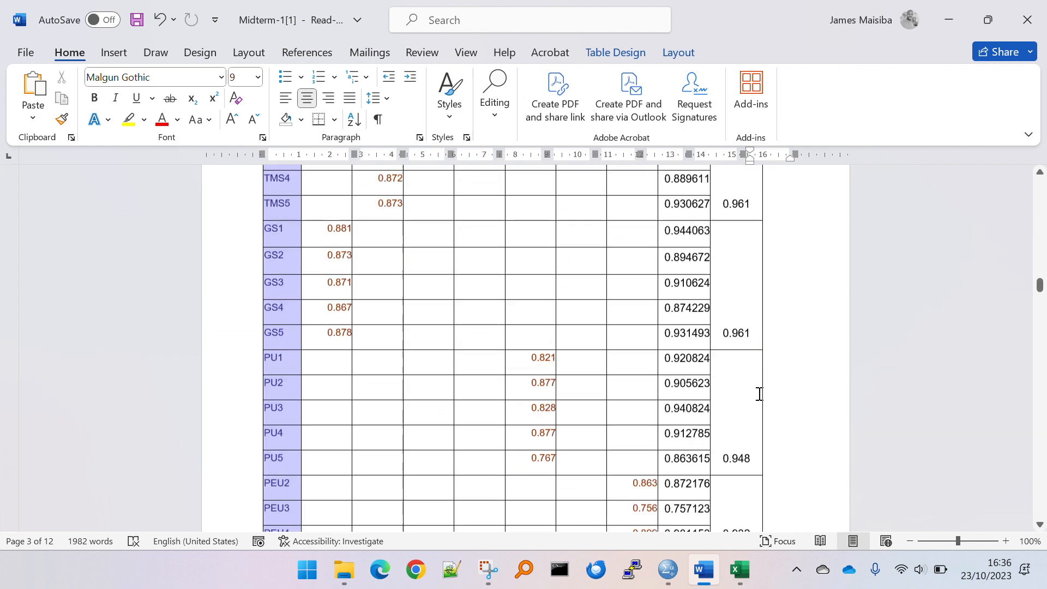
pyautogui.scroll(-15, 760, 393)
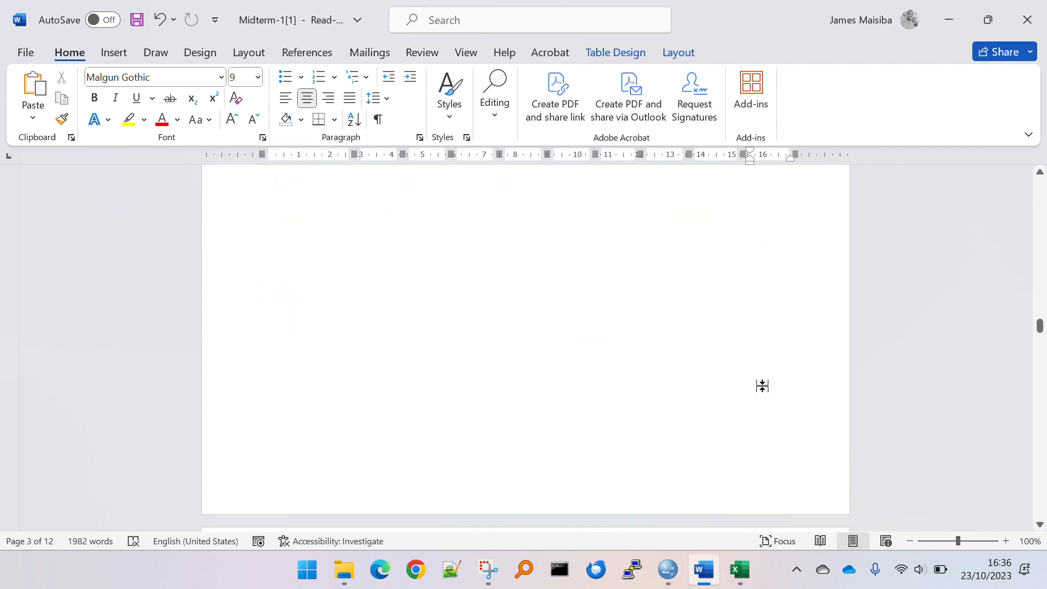
pyautogui.scroll(-15, 762, 385)
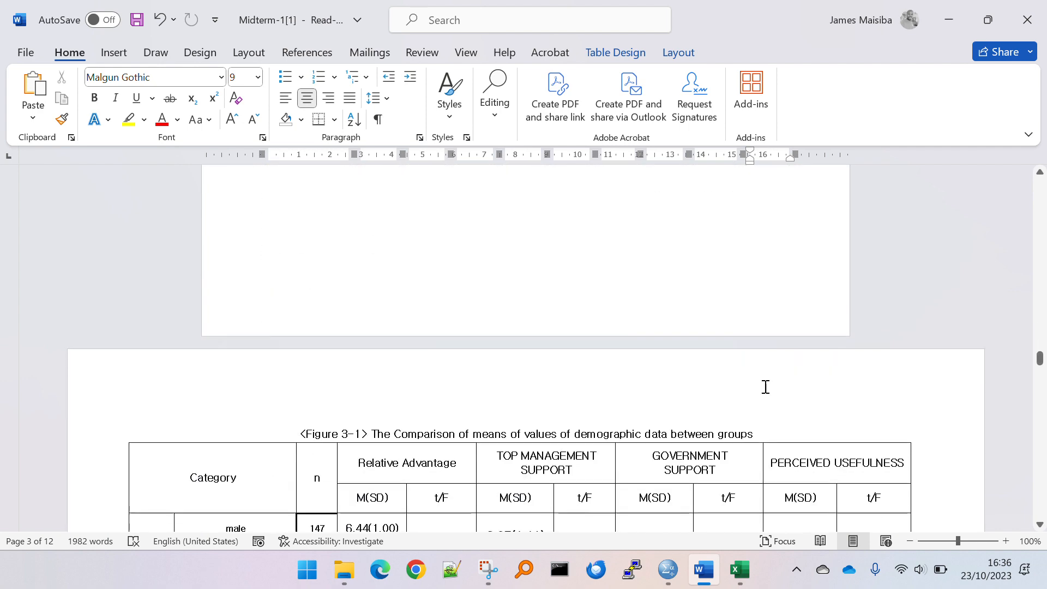
pyautogui.scroll(-15, 766, 386)
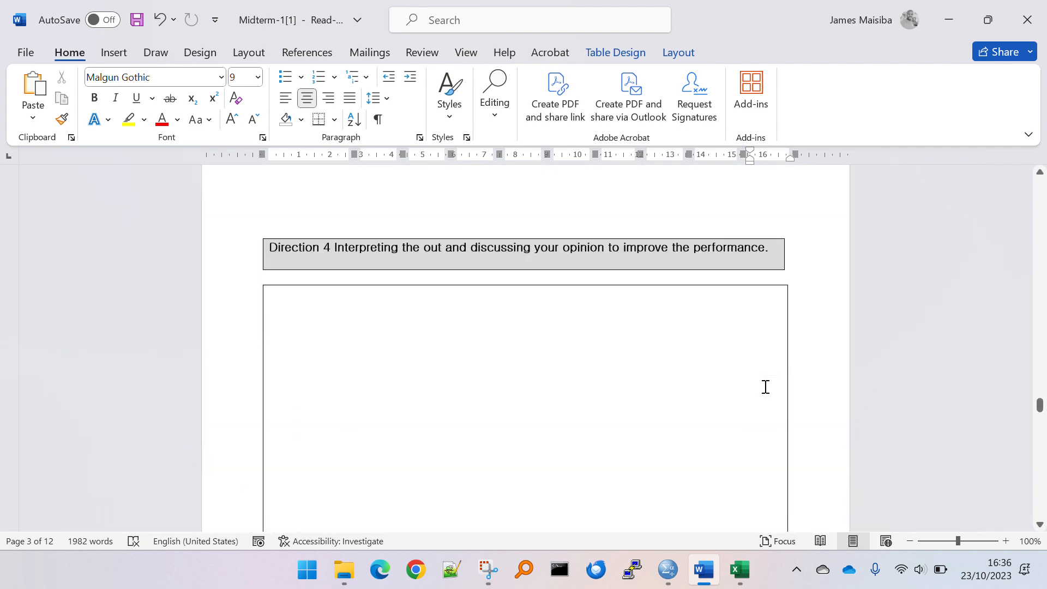
pyautogui.scroll(-1, 766, 386)
pyautogui.click(323, 368)
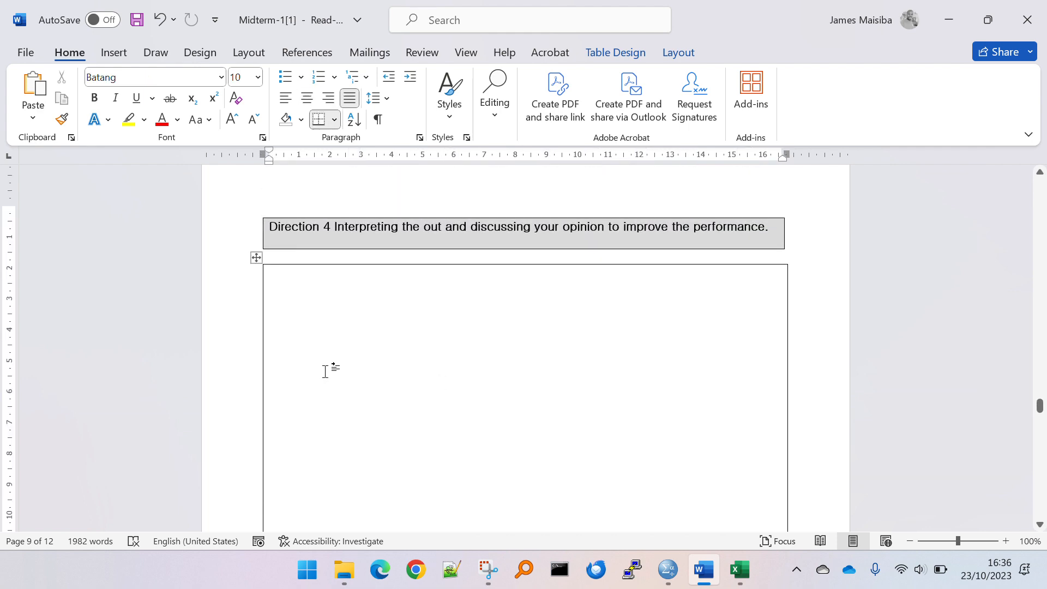
# Return to Figure 2 on page 3 and highlight its Cronbach α entries and the component loadings of the RA, TMS and GS rows
pyautogui.moveTo(1040, 408); pyautogui.dragTo(1006, 254)
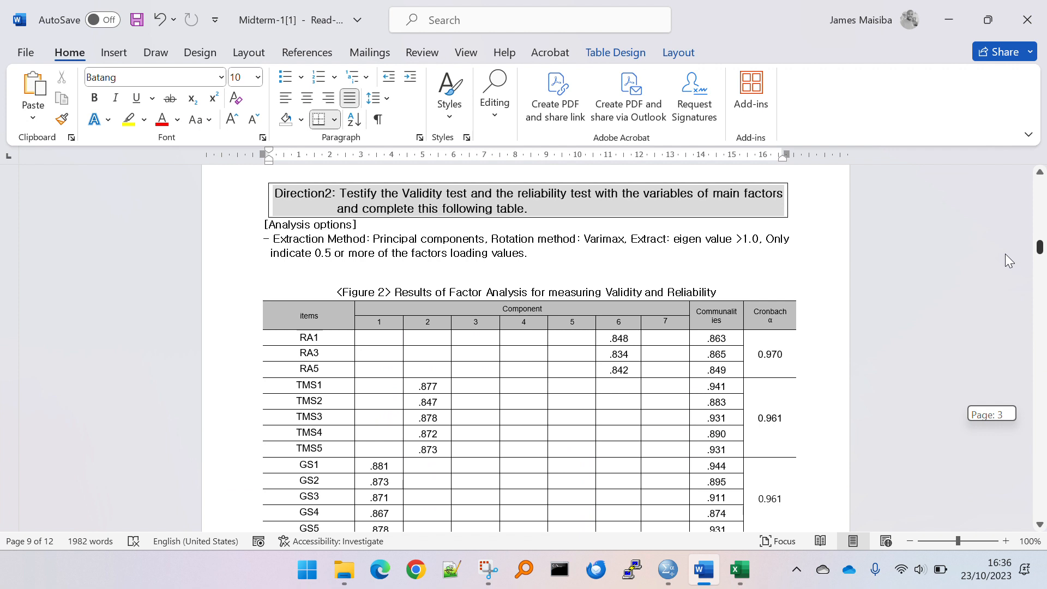
pyautogui.moveTo(767, 355); pyautogui.dragTo(770, 499)
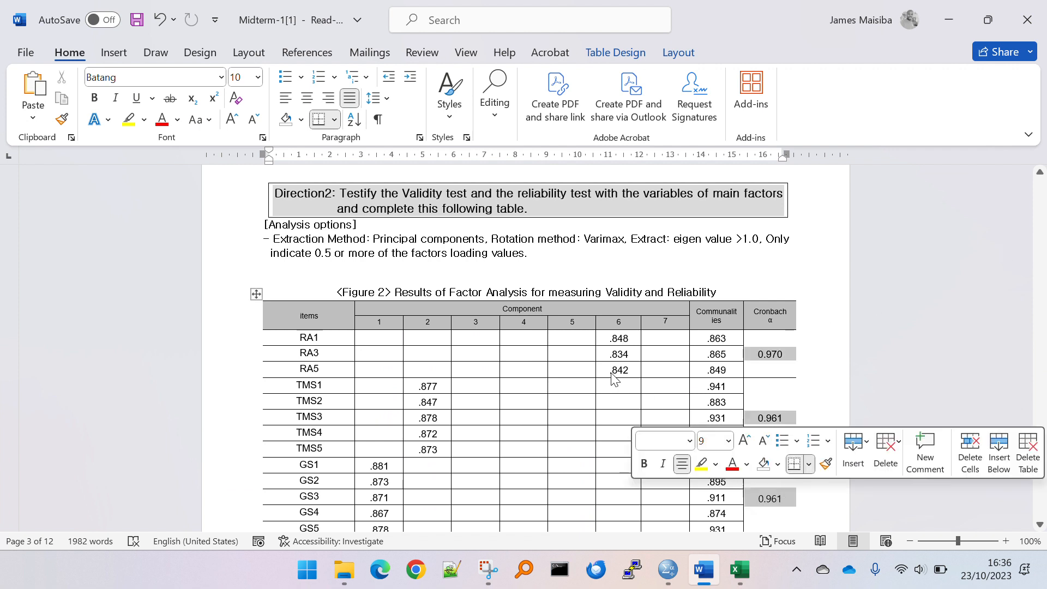
pyautogui.click(351, 346)
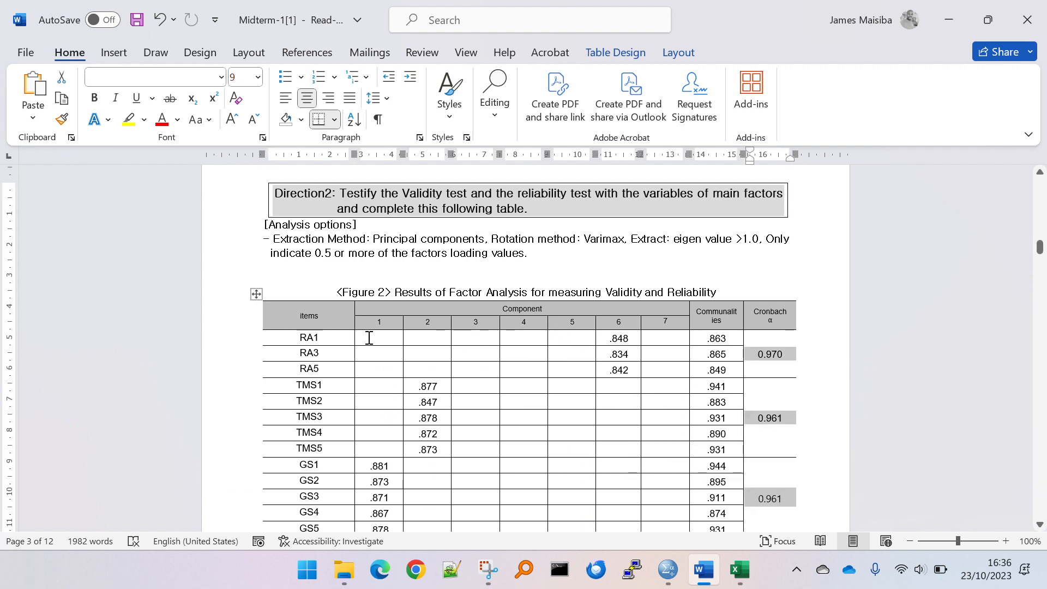
pyautogui.moveTo(369, 338); pyautogui.dragTo(647, 512)
pyautogui.scroll(-3, 613, 451)
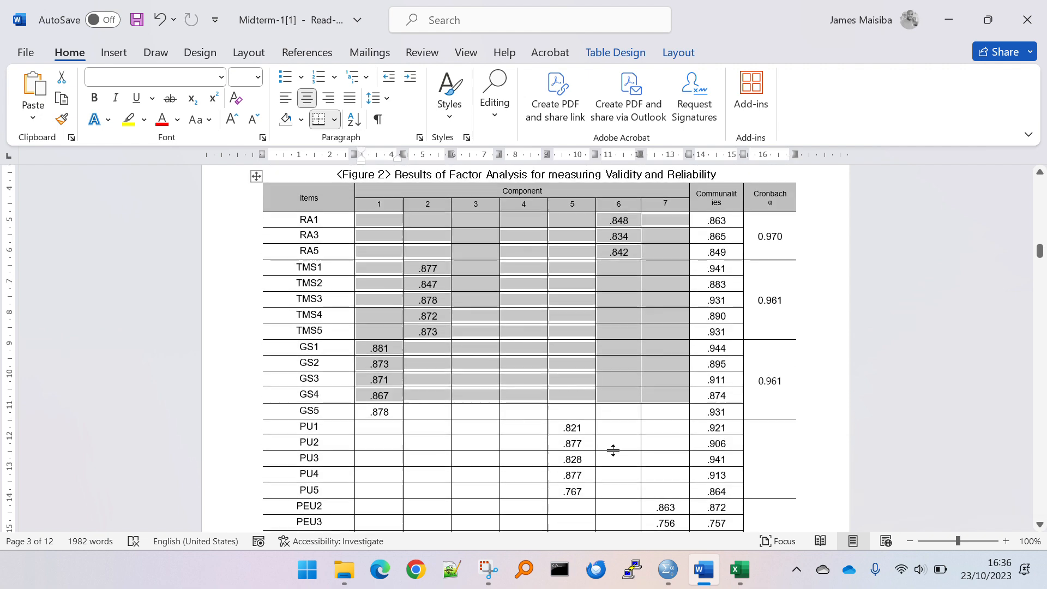
pyautogui.scroll(-6, 613, 451)
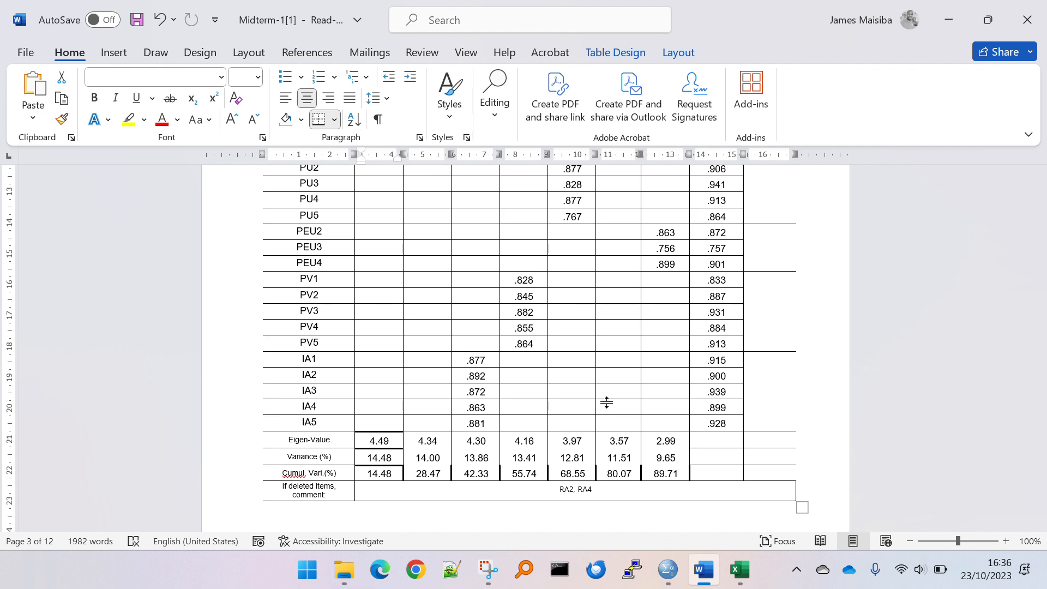
# Find Direction3 on page 6 and read its instructions for analyzing the difference between group means
pyautogui.scroll(-10, 520, 219)
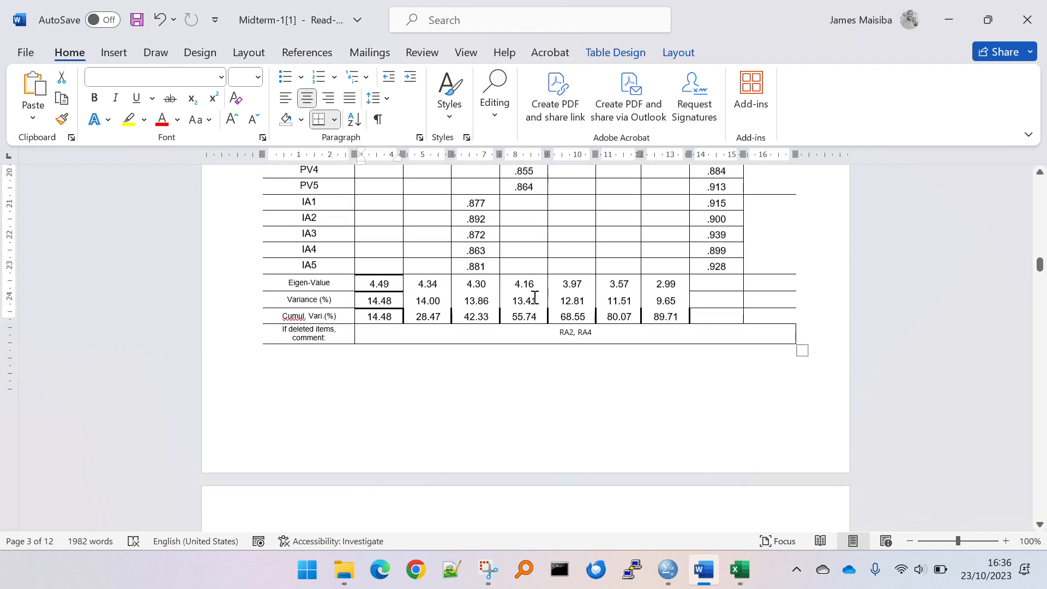
pyautogui.scroll(-20, 535, 297)
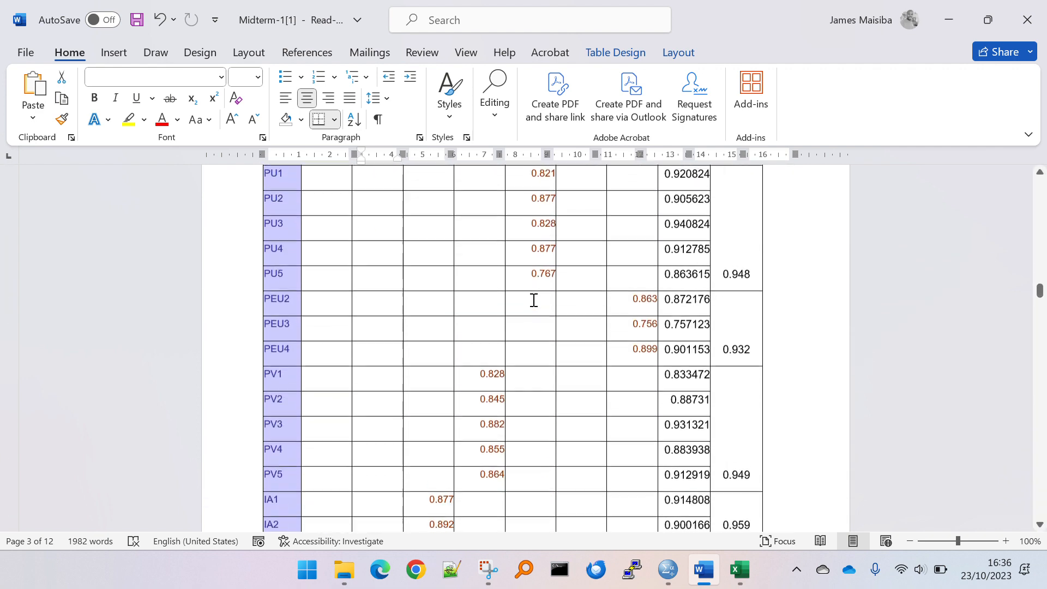
pyautogui.scroll(-5, 534, 301)
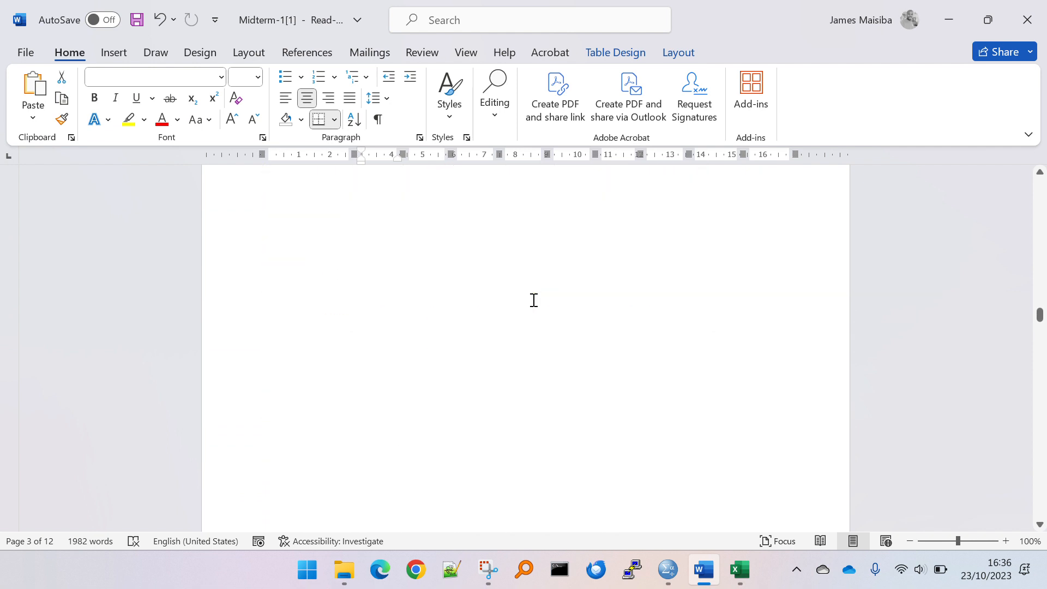
pyautogui.scroll(-4, 534, 300)
pyautogui.scroll(-4, 534, 300)
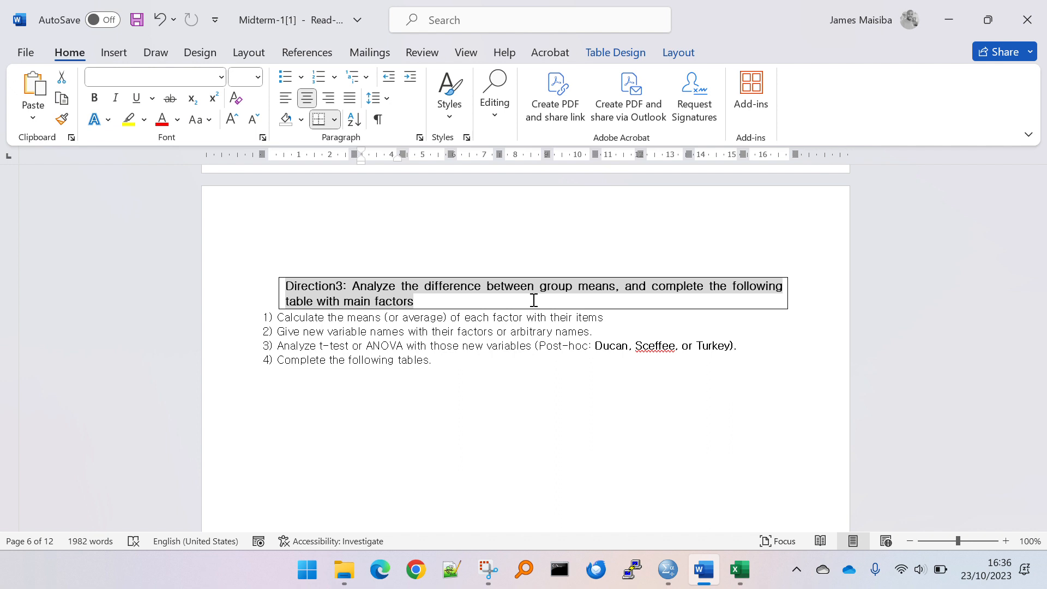
pyautogui.scroll(-3, 534, 300)
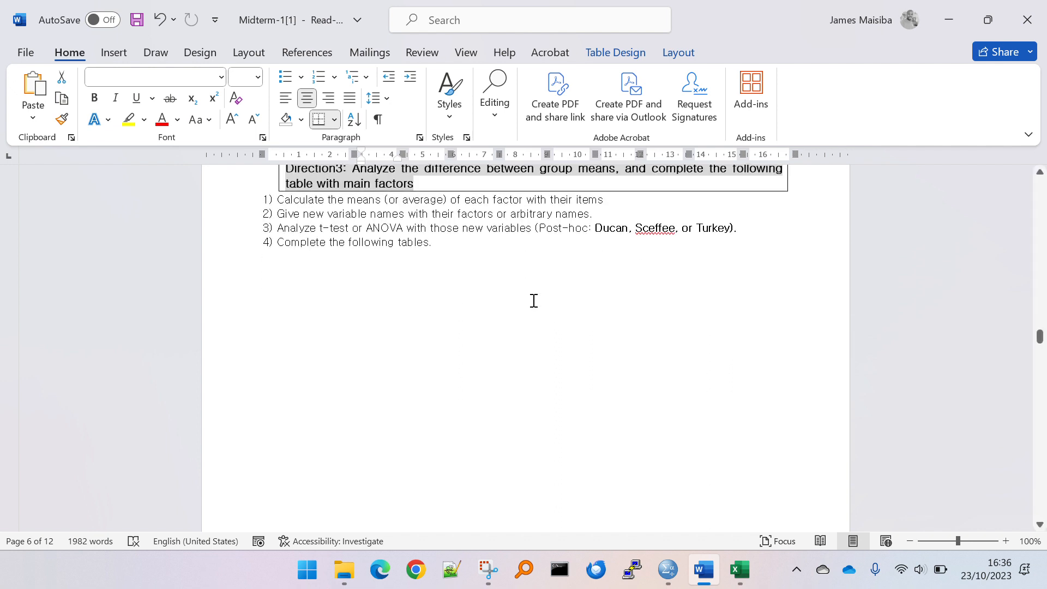
pyautogui.scroll(-1, 534, 300)
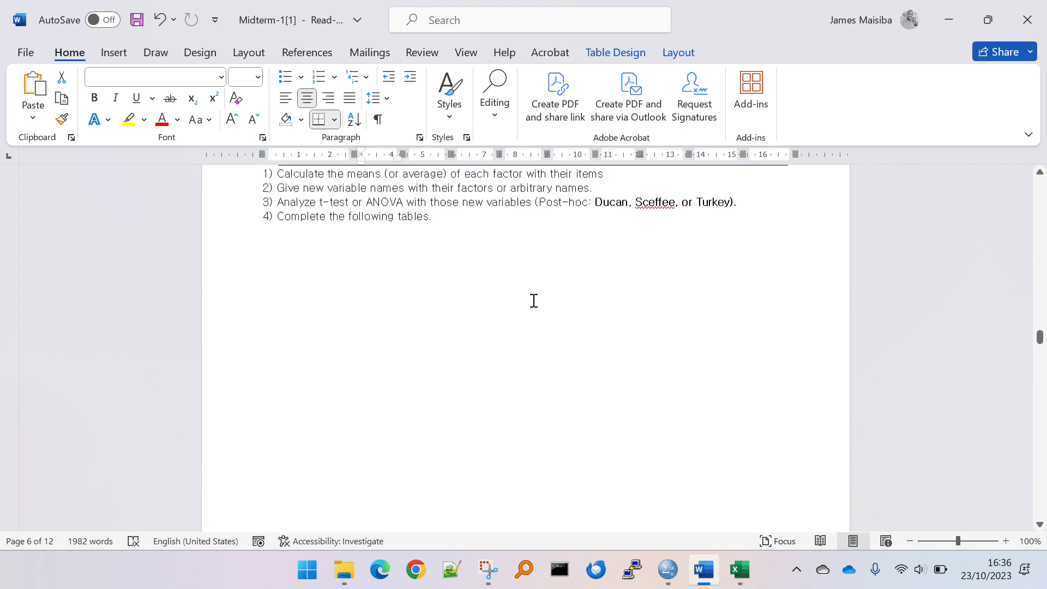
pyautogui.scroll(2, 534, 301)
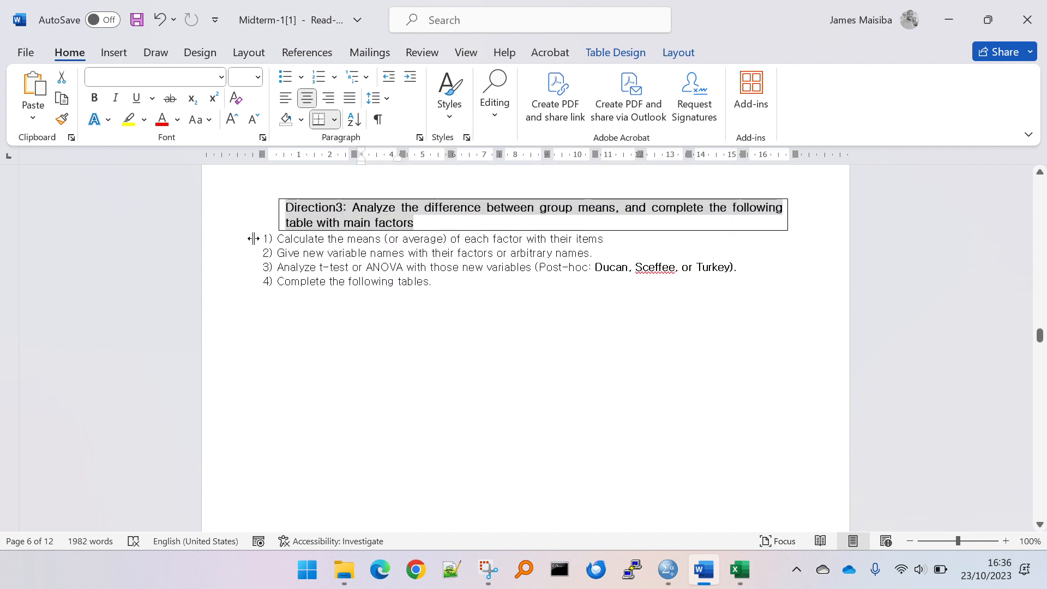
# Highlight the four Direction3 instructions one by one for reading, and return to the first one on calculating each factor's mean
pyautogui.click(235, 242)
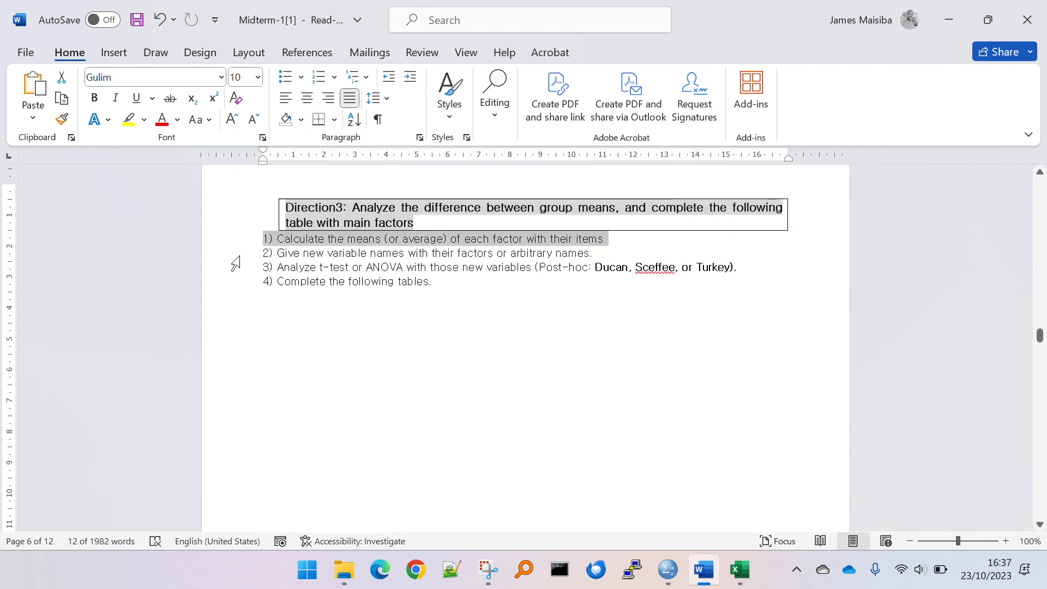
pyautogui.click(238, 257)
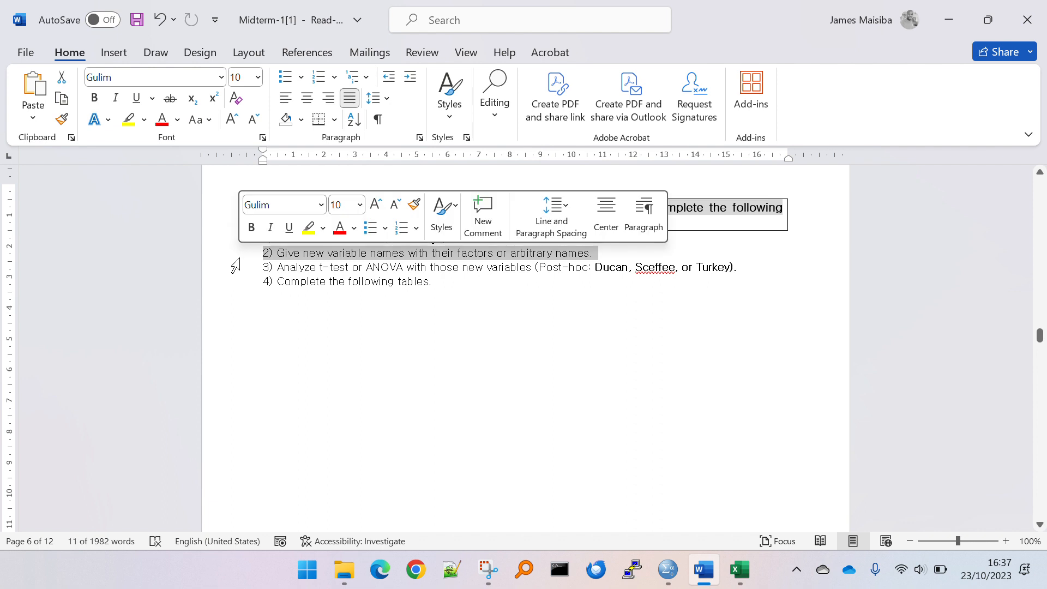
pyautogui.click(238, 270)
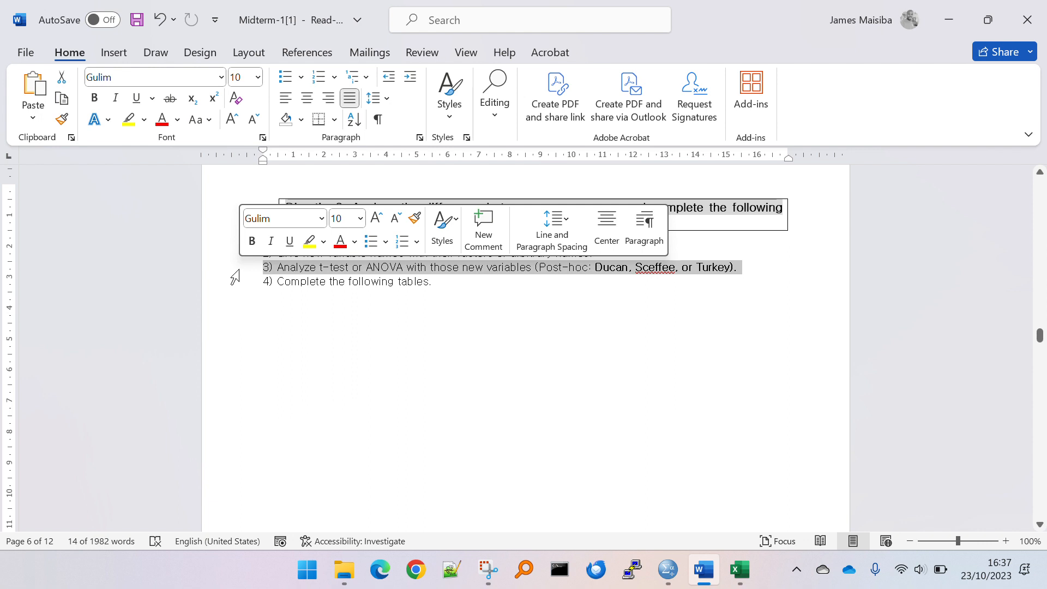
pyautogui.click(236, 283)
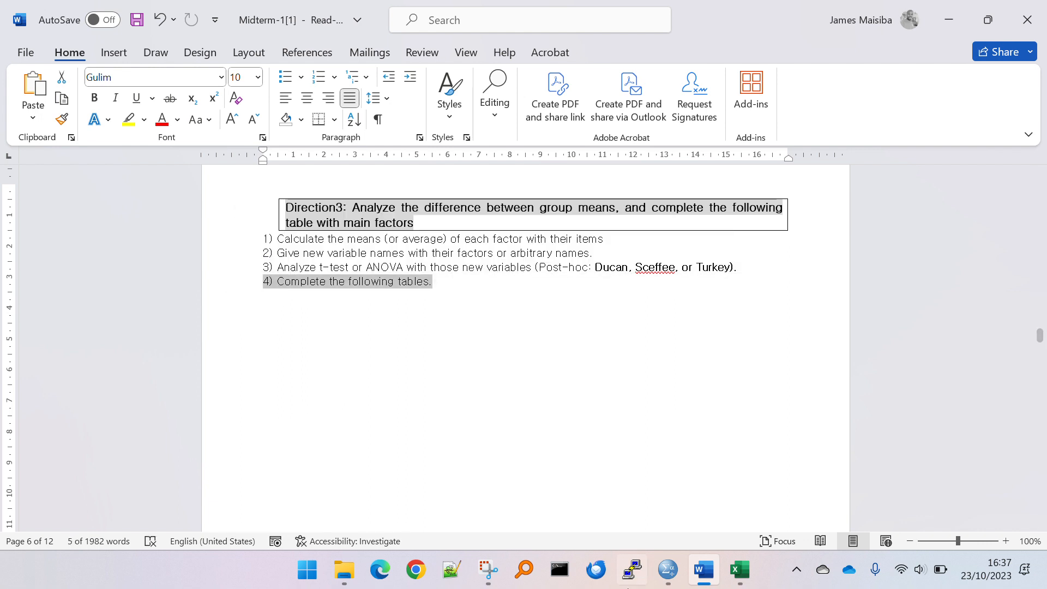
pyautogui.click(216, 240)
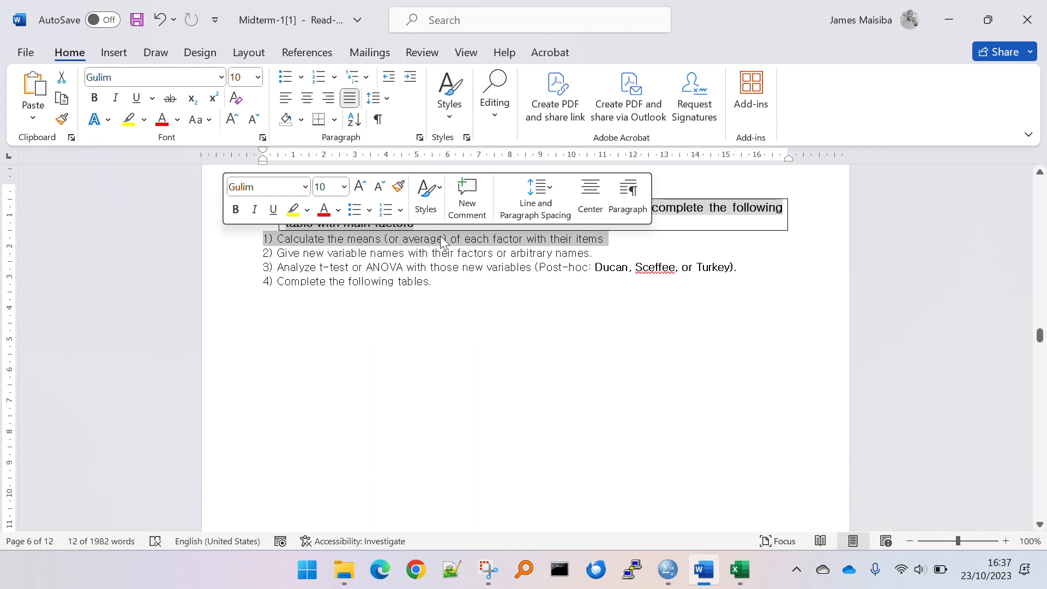
pyautogui.click(624, 240)
# Switch to the MidtermData - Copy.sav dataset in SPSS and inspect the computed RA, TMS and GS factor mean columns
pyautogui.moveTo(669, 567)
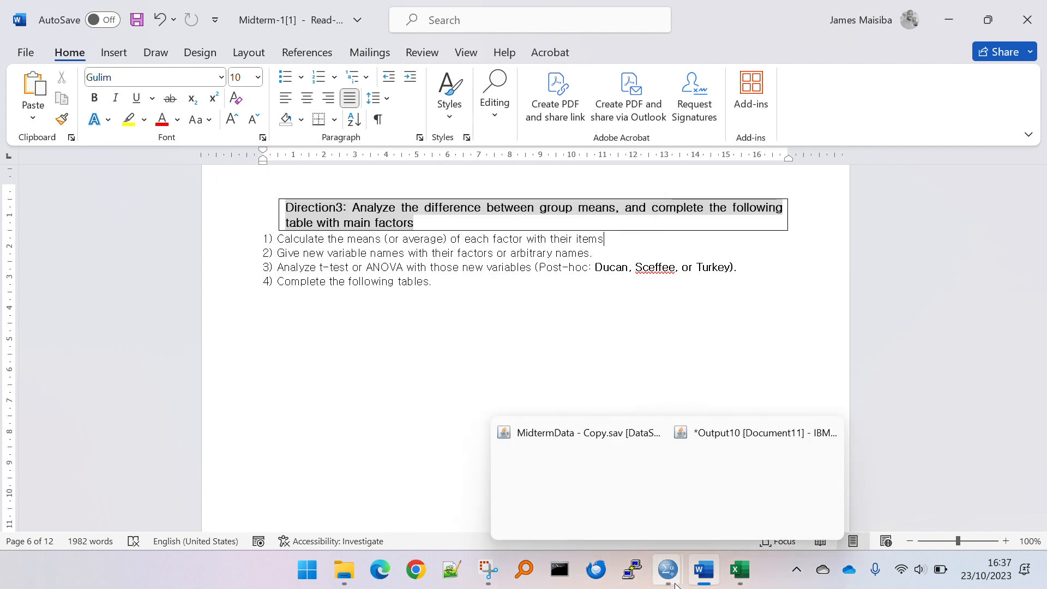
pyautogui.click(601, 464)
pyautogui.press('Escape')
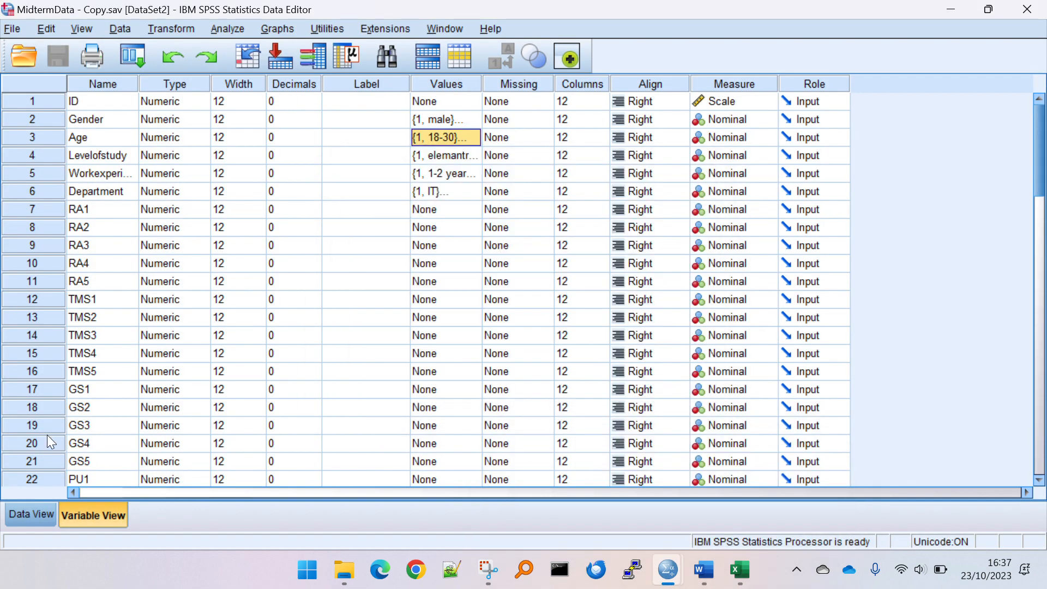
pyautogui.click(30, 514)
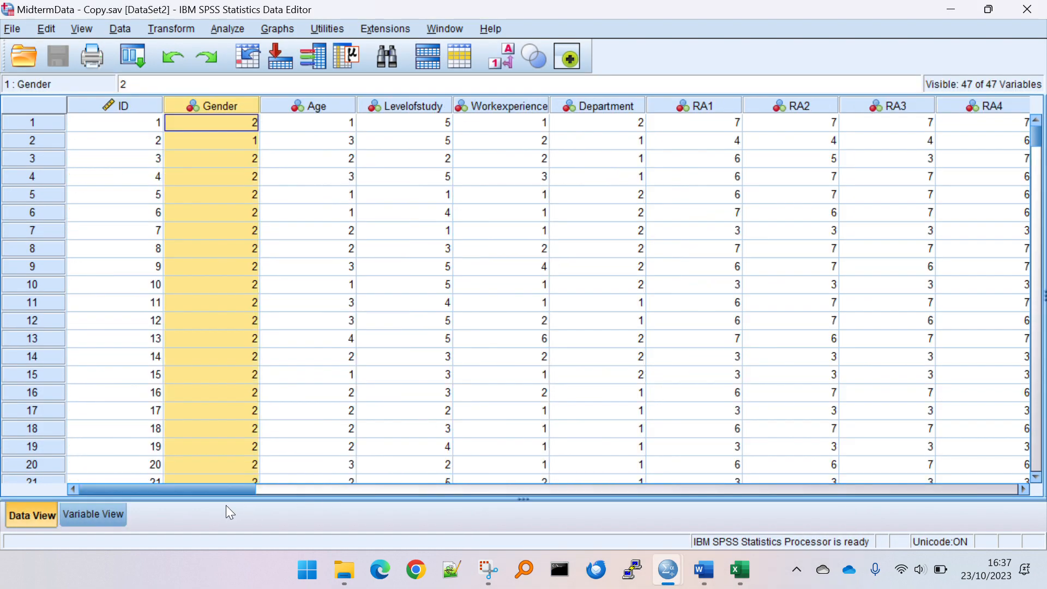
pyautogui.moveTo(224, 489); pyautogui.dragTo(908, 423)
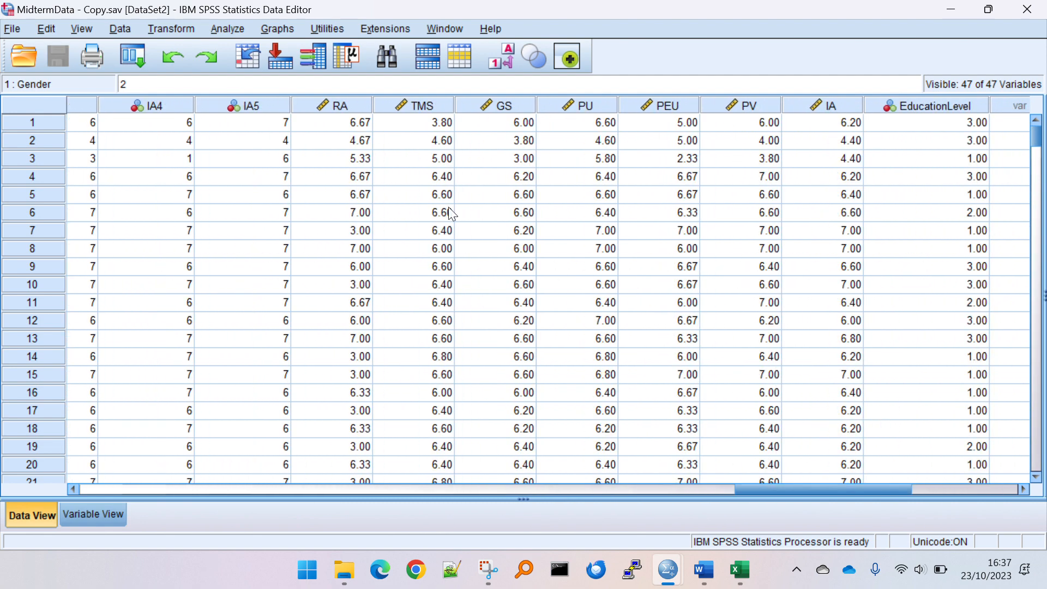
pyautogui.click(345, 104)
pyautogui.click(445, 104)
pyautogui.click(489, 104)
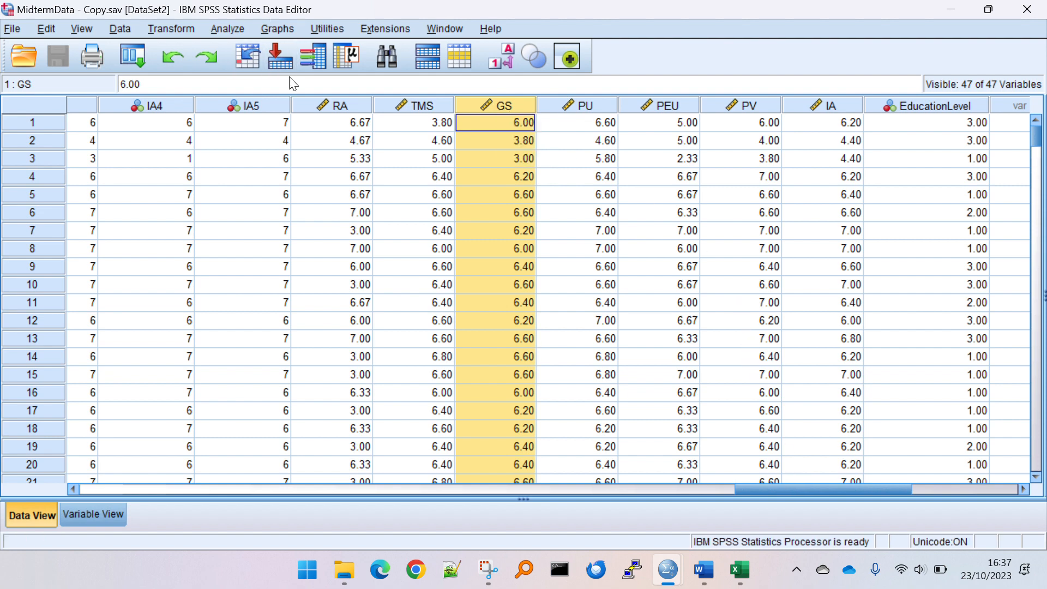
# Compare the RA factor mean column with the RA1 to RA5 item columns by highlighting them in the data
pyautogui.click(334, 107)
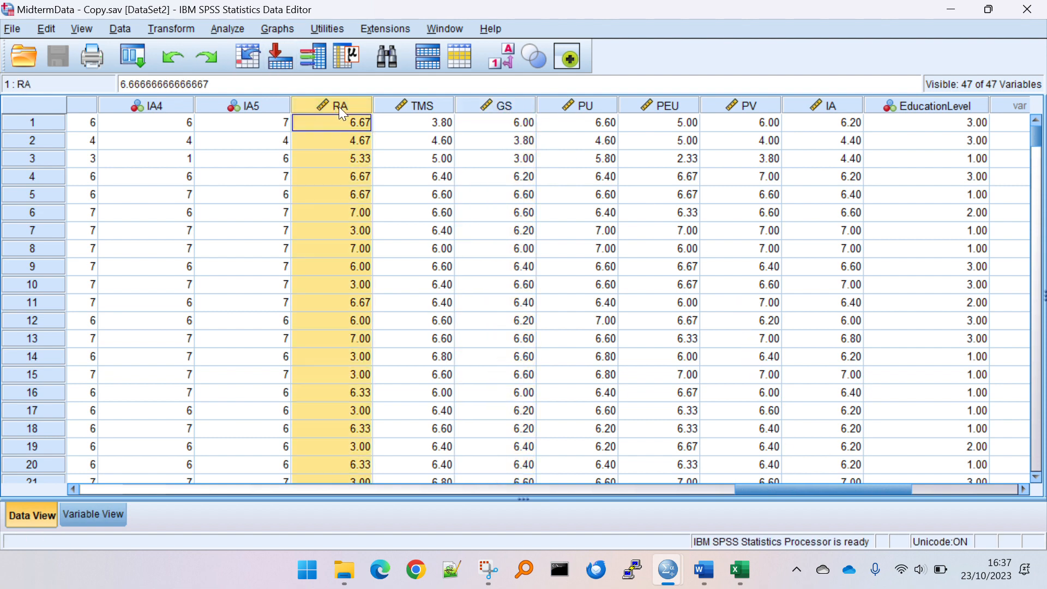
pyautogui.moveTo(783, 488); pyautogui.dragTo(199, 496)
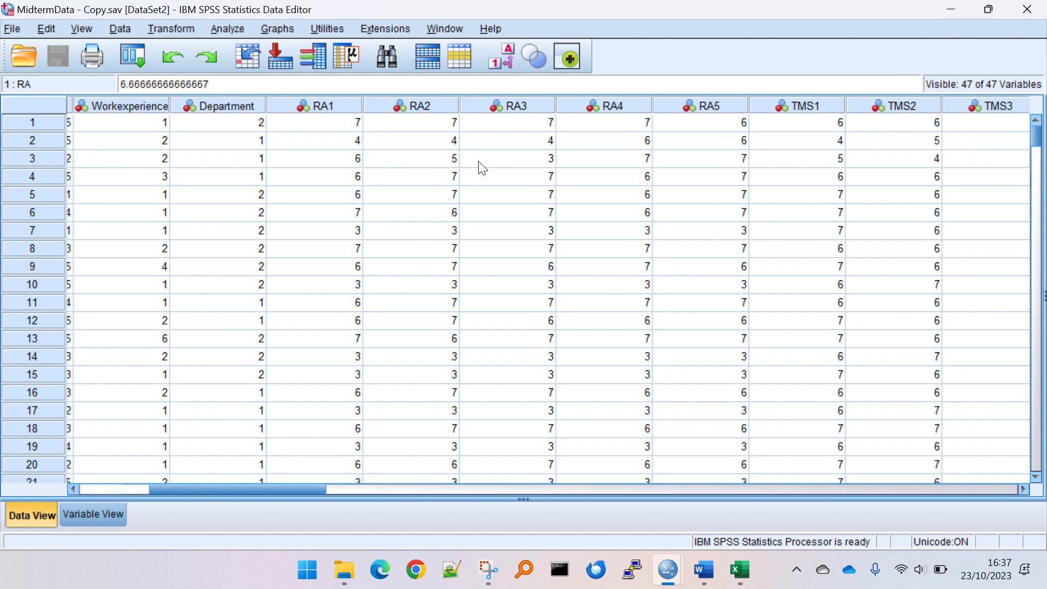
pyautogui.click(327, 108)
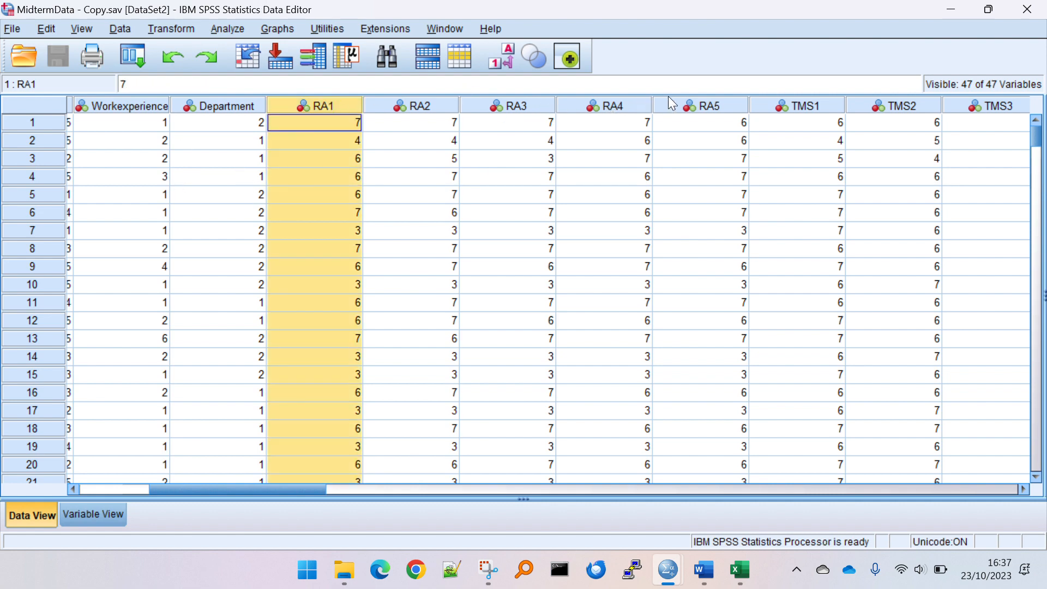
pyautogui.keyDown('shift'); pyautogui.click(690, 106); pyautogui.keyUp('shift')
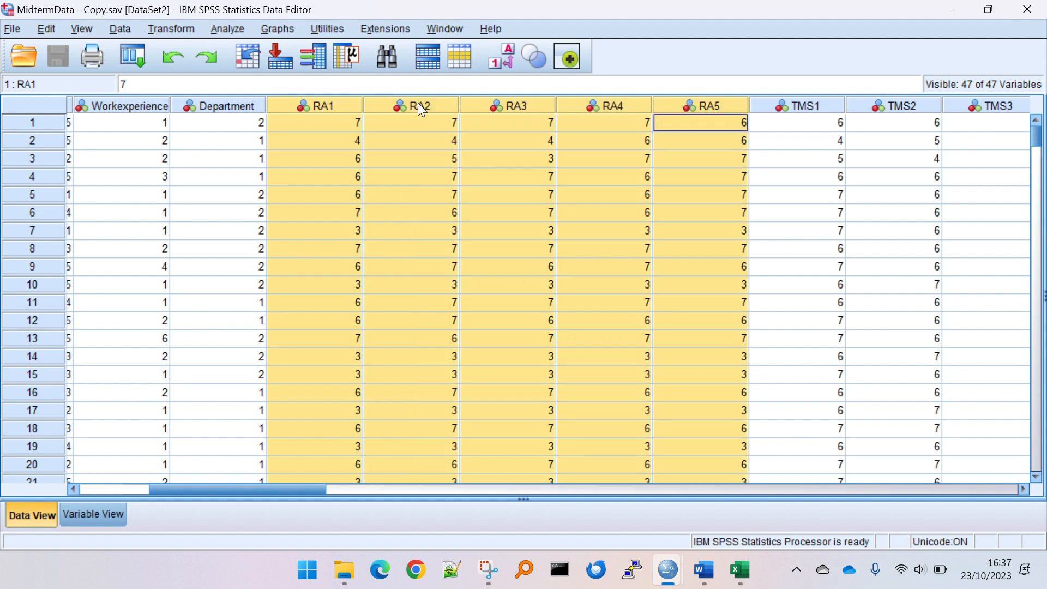
pyautogui.click(517, 135)
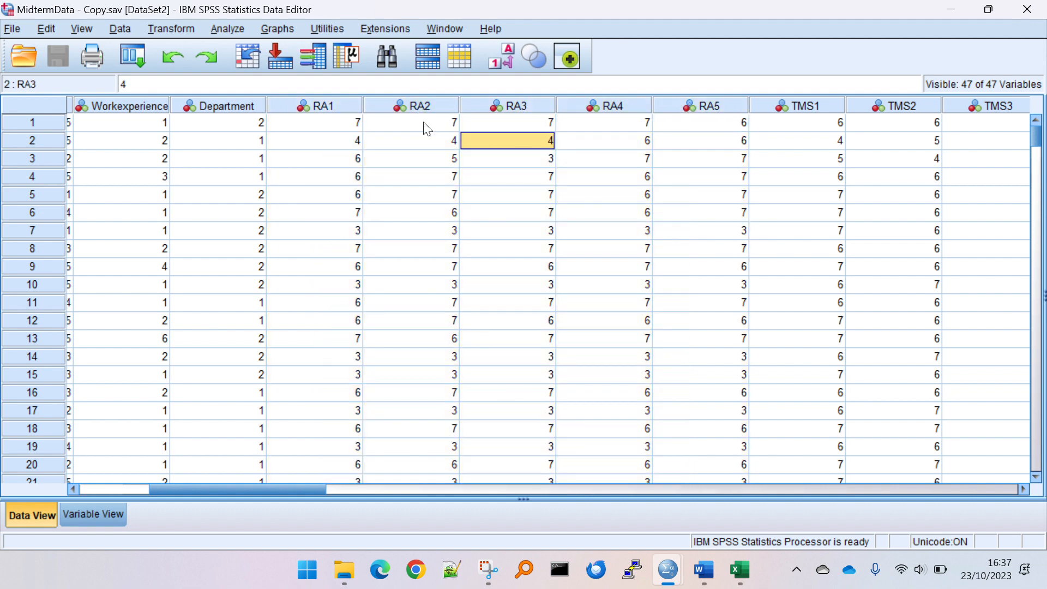
# Highlight only the RA1, RA3 and RA5 item columns and check them against the RA factor mean column
pyautogui.click(330, 105)
pyautogui.keyDown('ctrl'); pyautogui.click(512, 109); pyautogui.keyUp('ctrl')
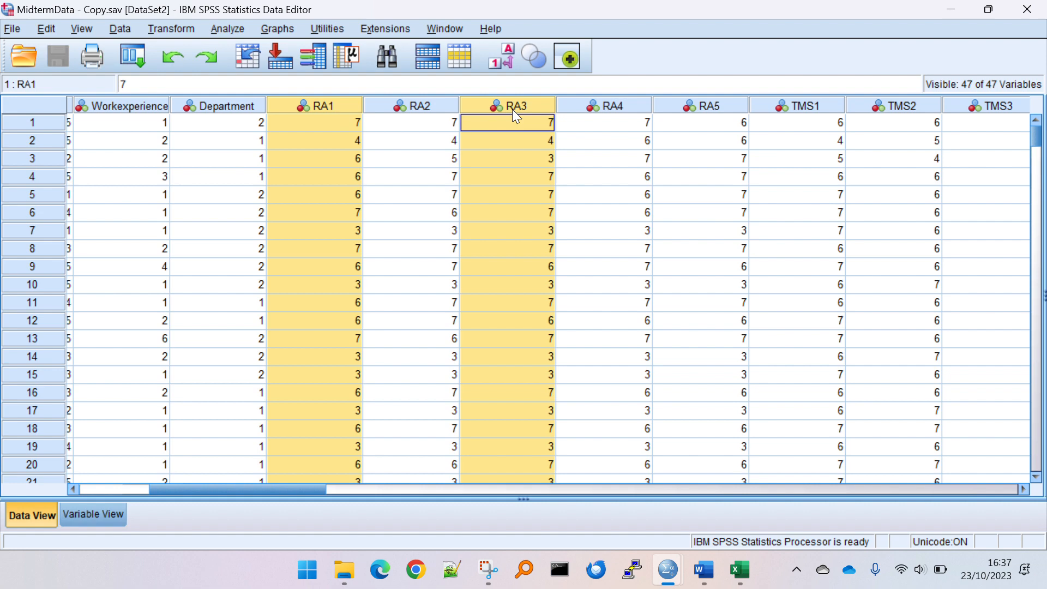
pyautogui.keyDown('ctrl'); pyautogui.click(686, 104); pyautogui.keyUp('ctrl')
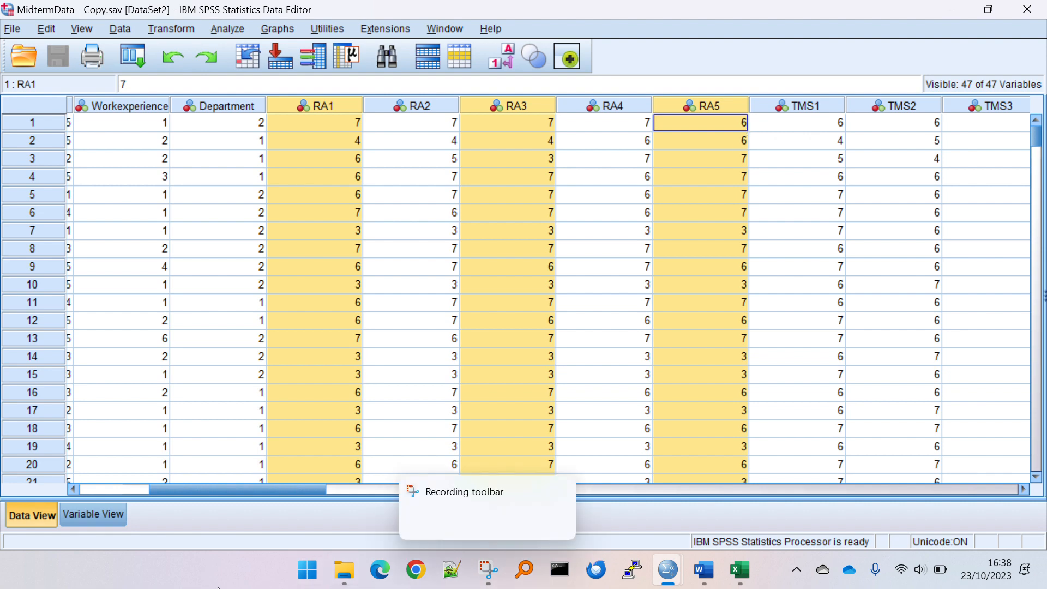
pyautogui.moveTo(218, 491); pyautogui.dragTo(754, 117)
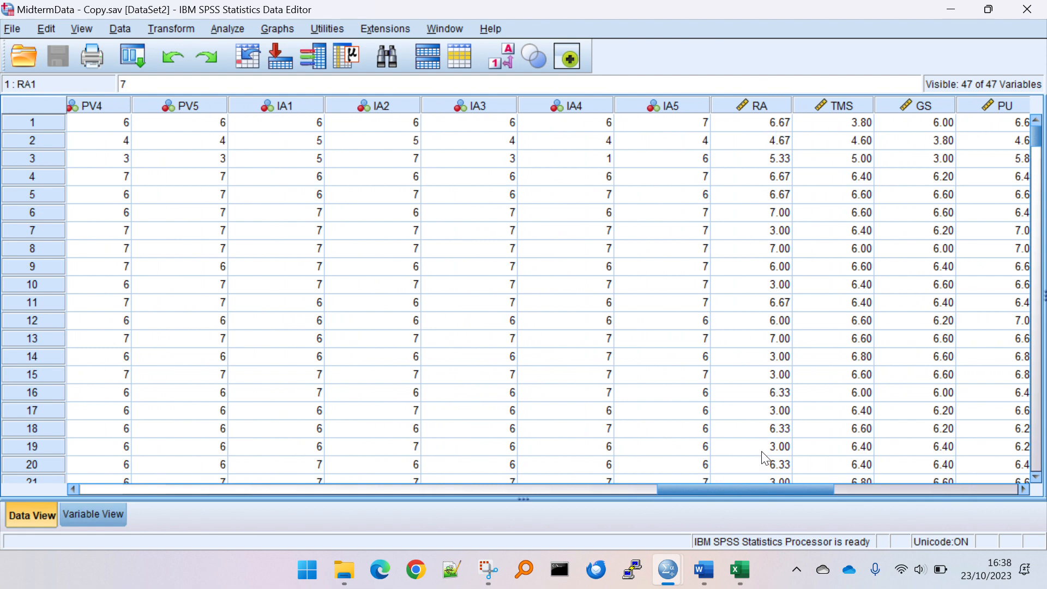
pyautogui.moveTo(755, 484); pyautogui.dragTo(246, 467)
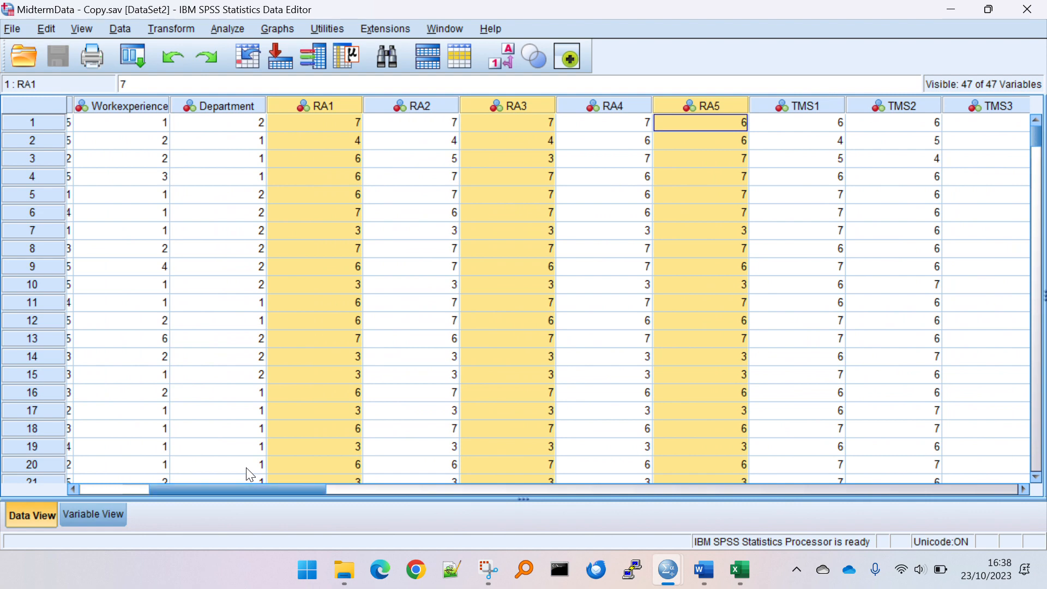
pyautogui.click(166, 31)
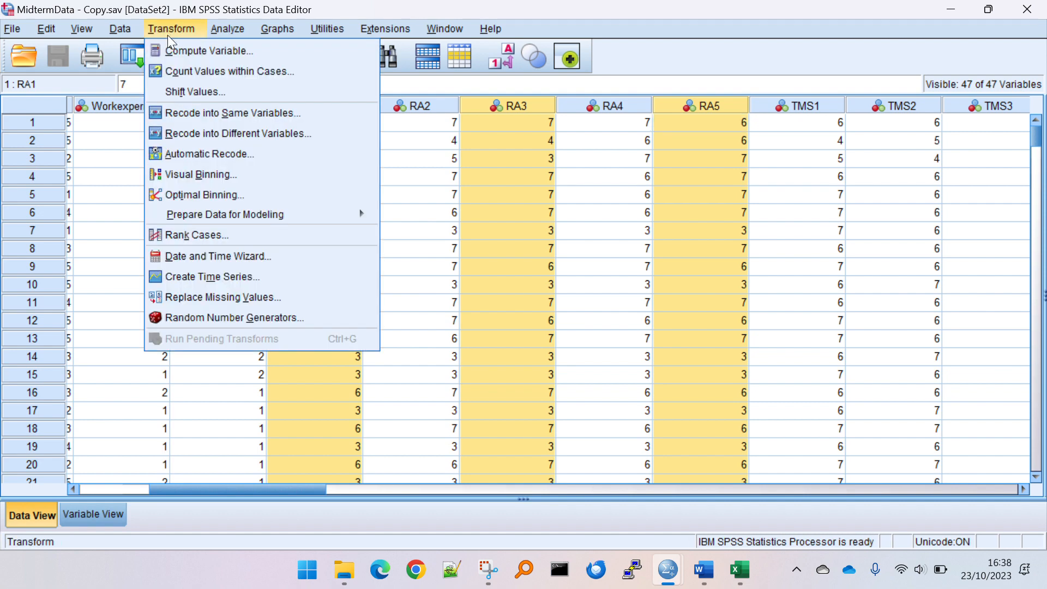
pyautogui.click(181, 45)
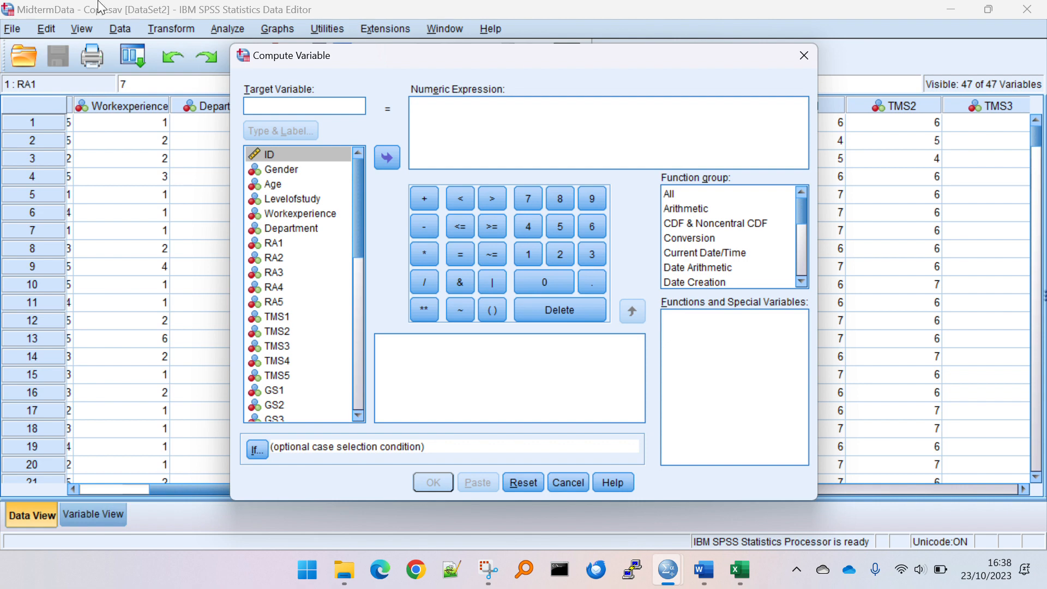
pyautogui.write('RA')
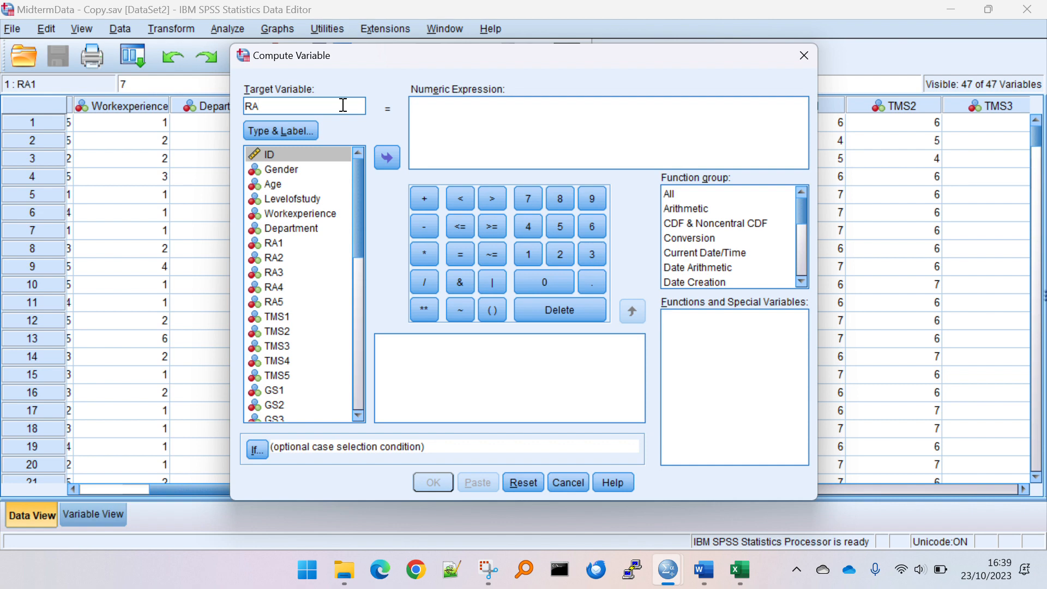
pyautogui.click(804, 55)
# Look through the dataset's variable definitions and find the existing RA mean variable
pyautogui.click(95, 514)
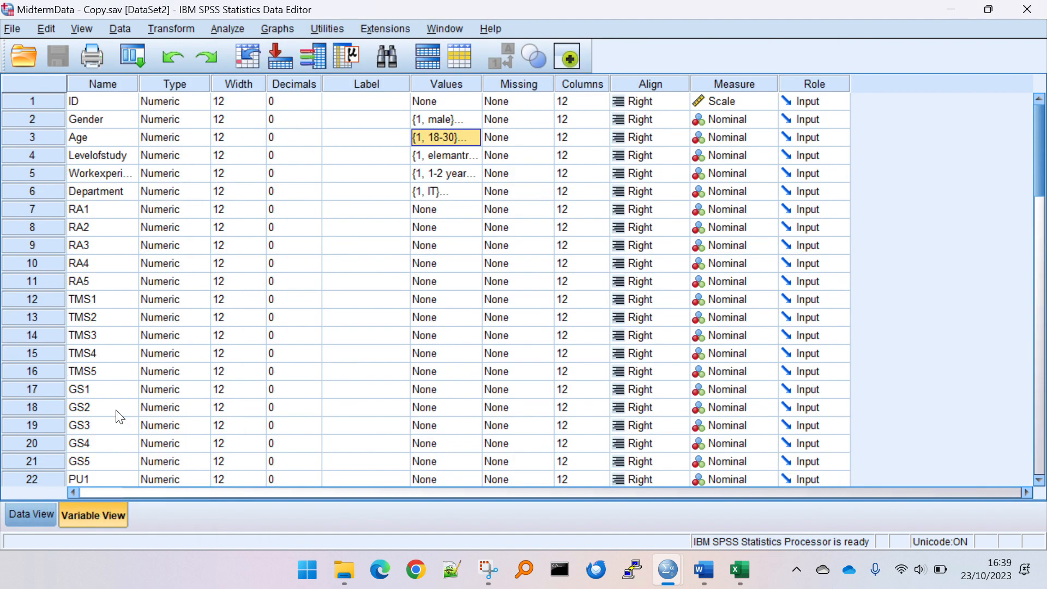
pyautogui.scroll(-4, 141, 348)
pyautogui.scroll(-7, 150, 335)
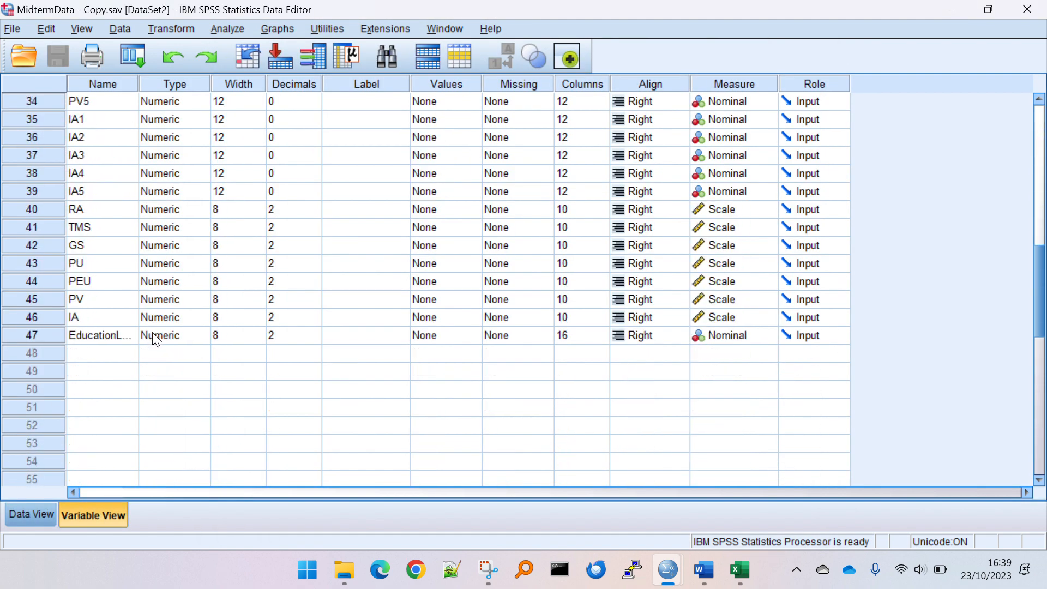
pyautogui.click(92, 211)
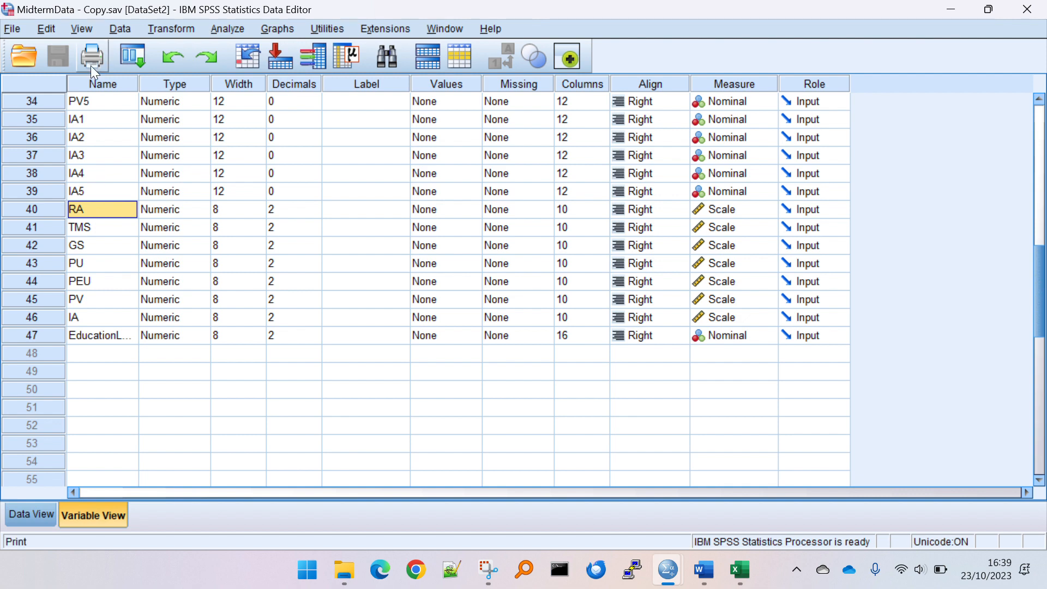
# Start computing a variable with the target name RA_ and insert the statistical Mean function into its expression
pyautogui.click(182, 28)
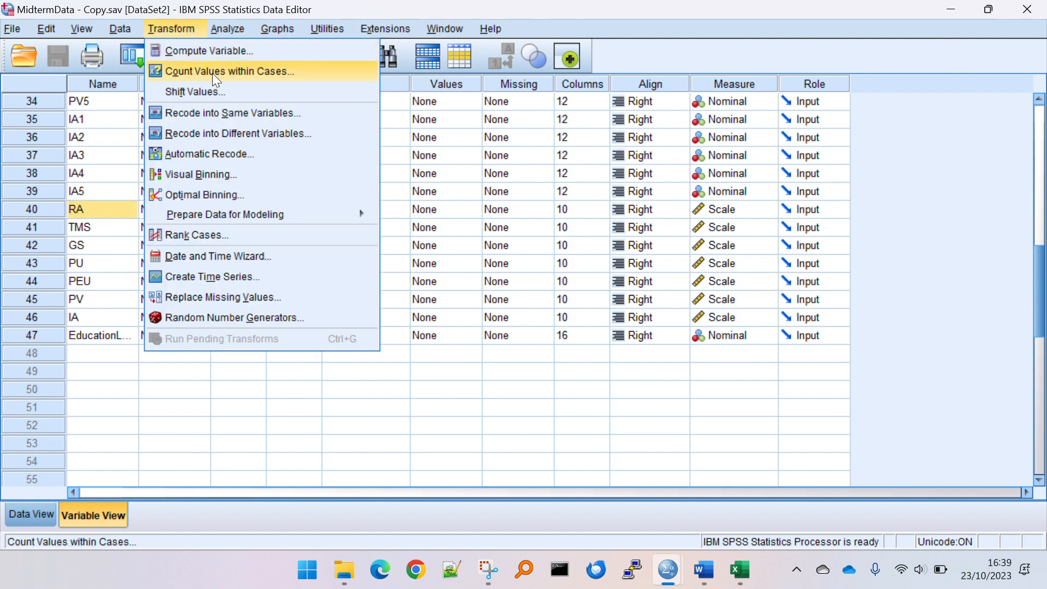
pyautogui.click(217, 51)
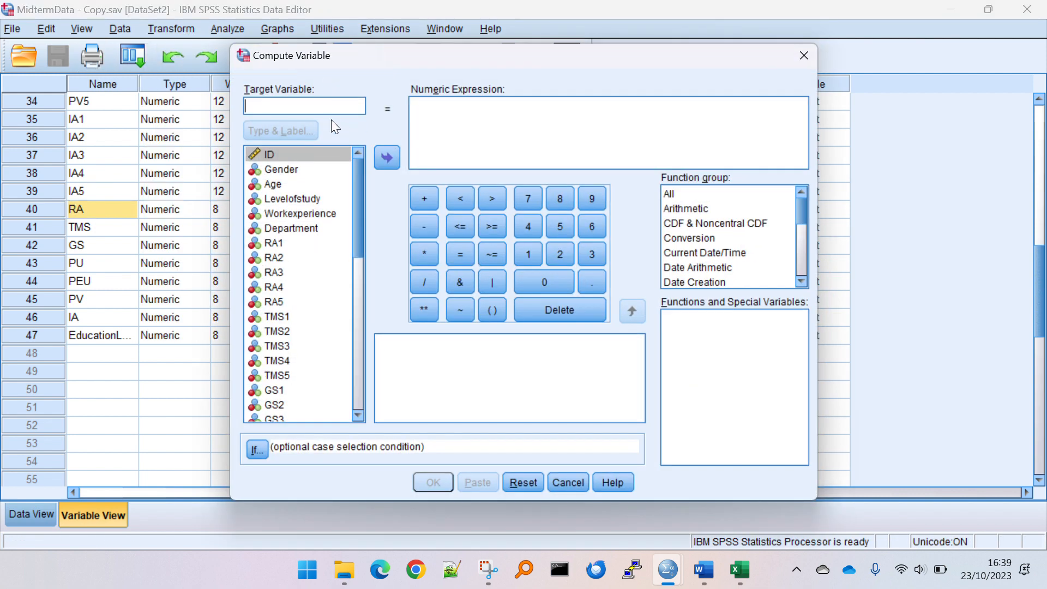
pyautogui.write('RA')
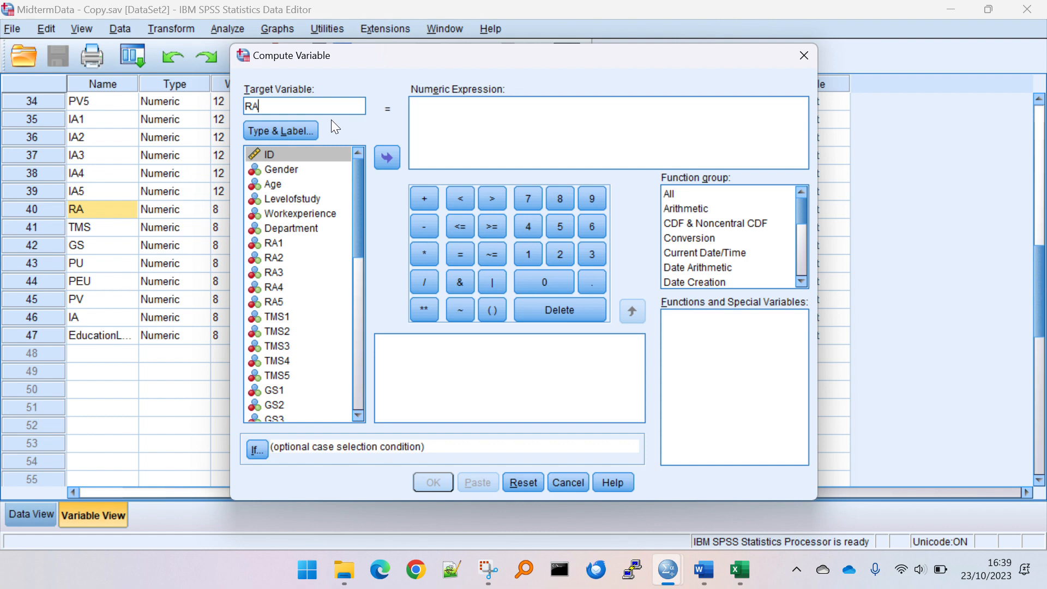
pyautogui.write('_')
pyautogui.click(726, 224)
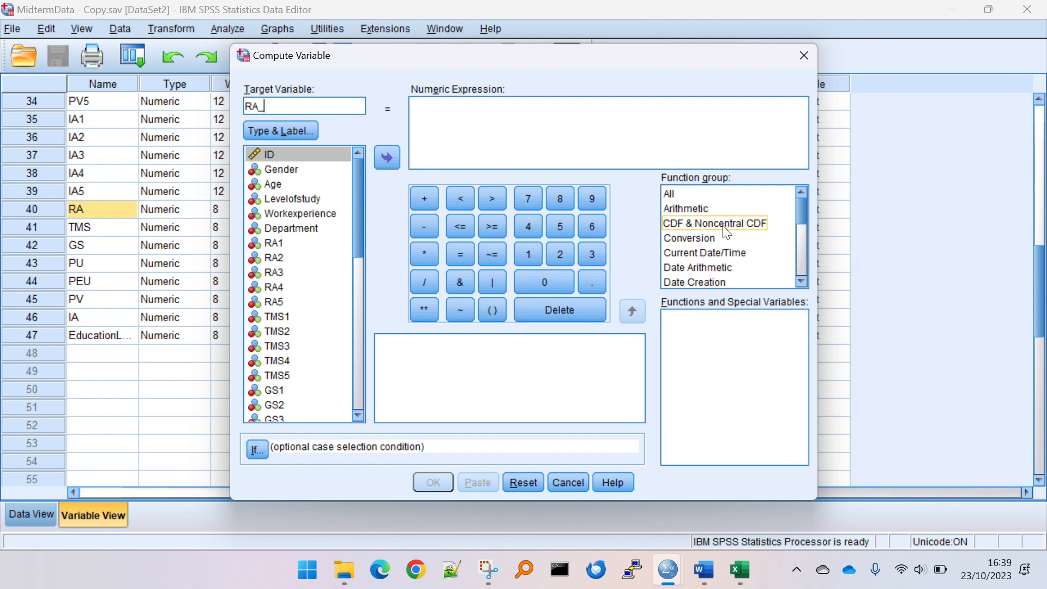
pyautogui.scroll(-4, 726, 230)
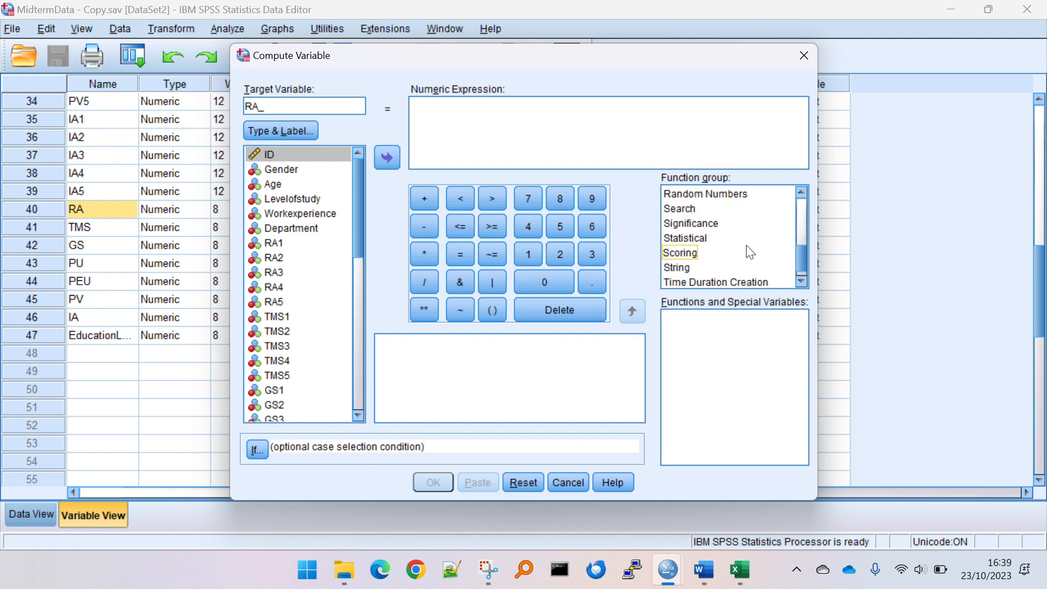
pyautogui.click(742, 240)
pyautogui.click(743, 243)
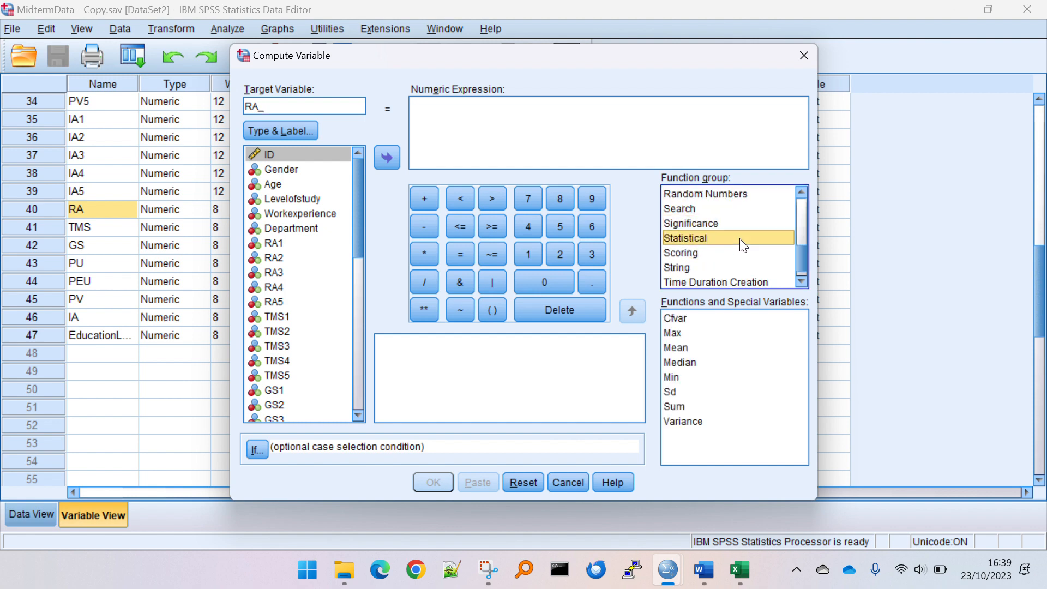
pyautogui.doubleClick(676, 348)
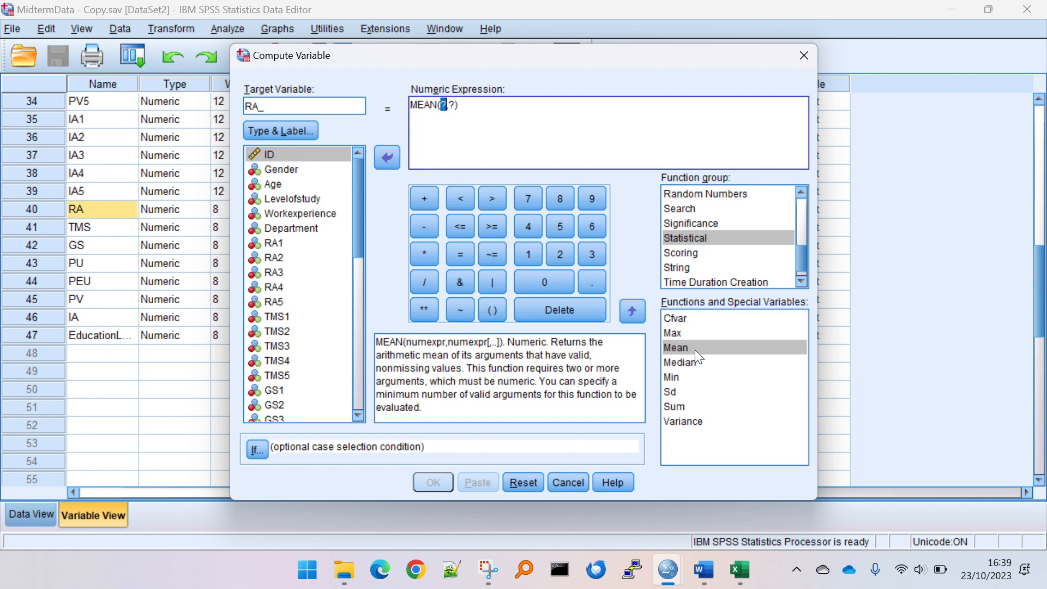
# Clear the placeholder arguments inside the parentheses of the MEAN function
pyautogui.click(463, 105)
pyautogui.moveTo(408, 110); pyautogui.dragTo(411, 111)
pyautogui.click(462, 129)
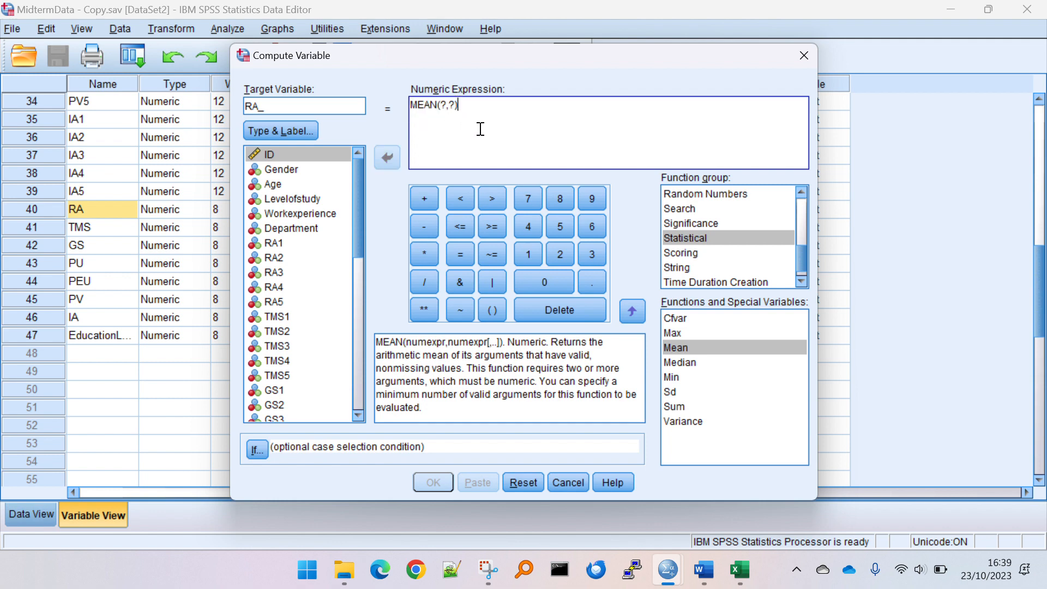
pyautogui.doubleClick(452, 106)
pyautogui.moveTo(452, 105); pyautogui.dragTo(441, 105)
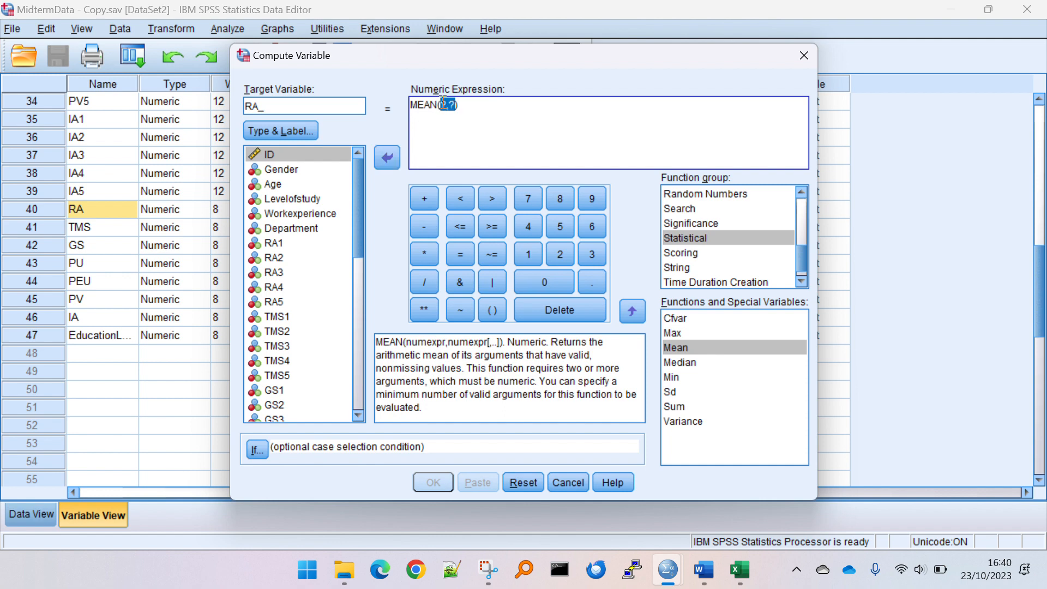
pyautogui.press('Delete')
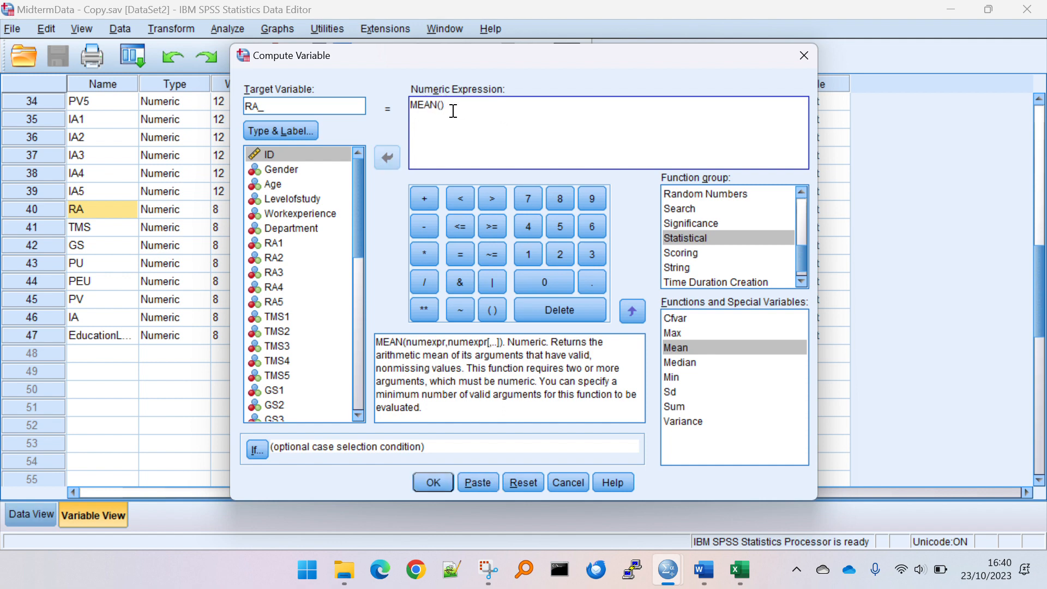
# Fill the MEAN function with the items RA1, RA3 and RA5, separated by commas
pyautogui.click(309, 242)
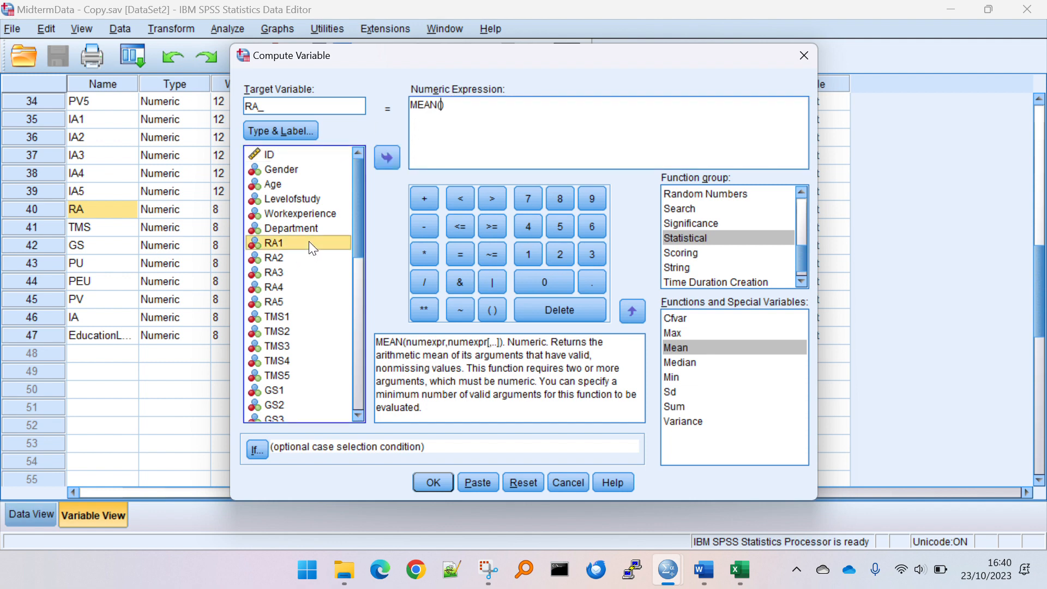
pyautogui.click(392, 151)
pyautogui.write(',')
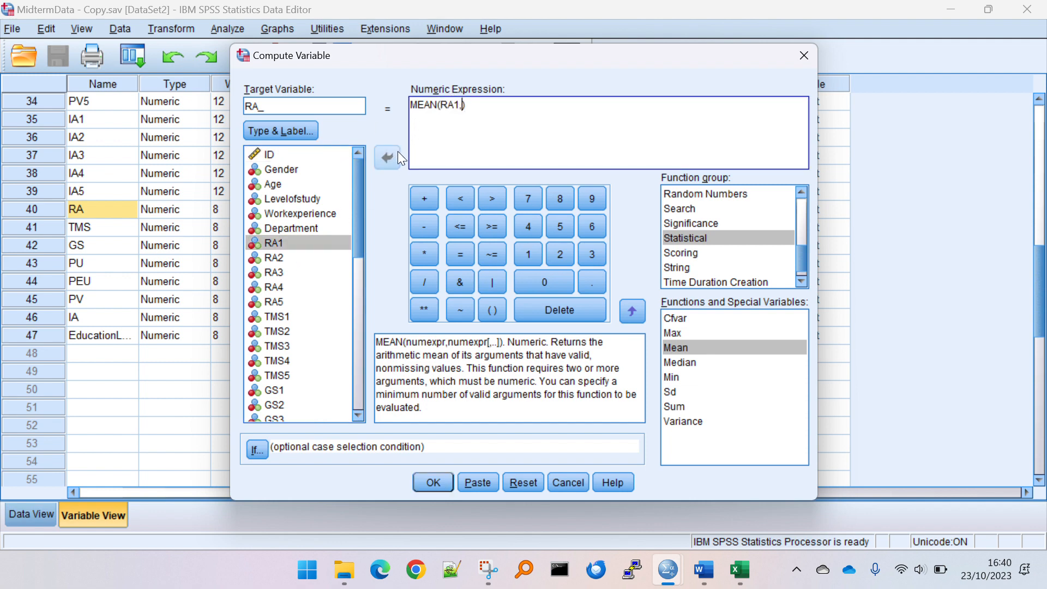
pyautogui.click(309, 272)
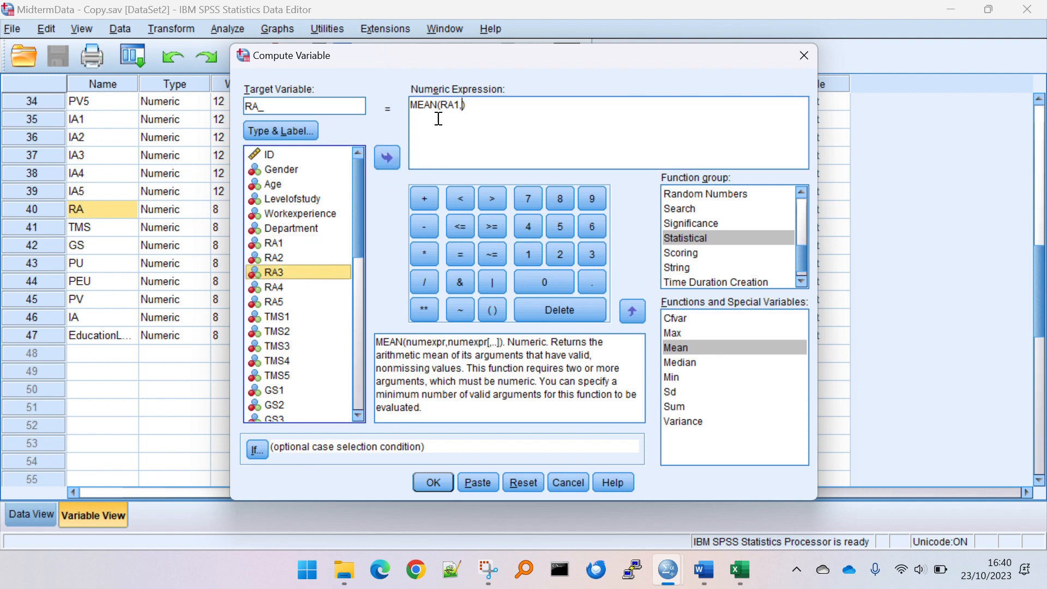
pyautogui.click(388, 157)
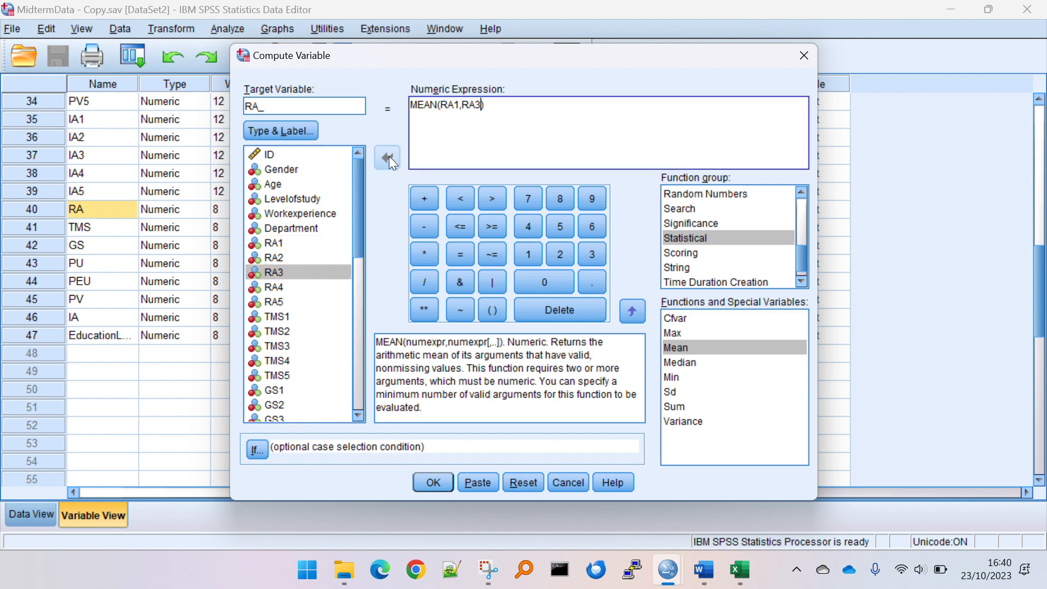
pyautogui.write(',')
pyautogui.click(298, 302)
pyautogui.click(389, 159)
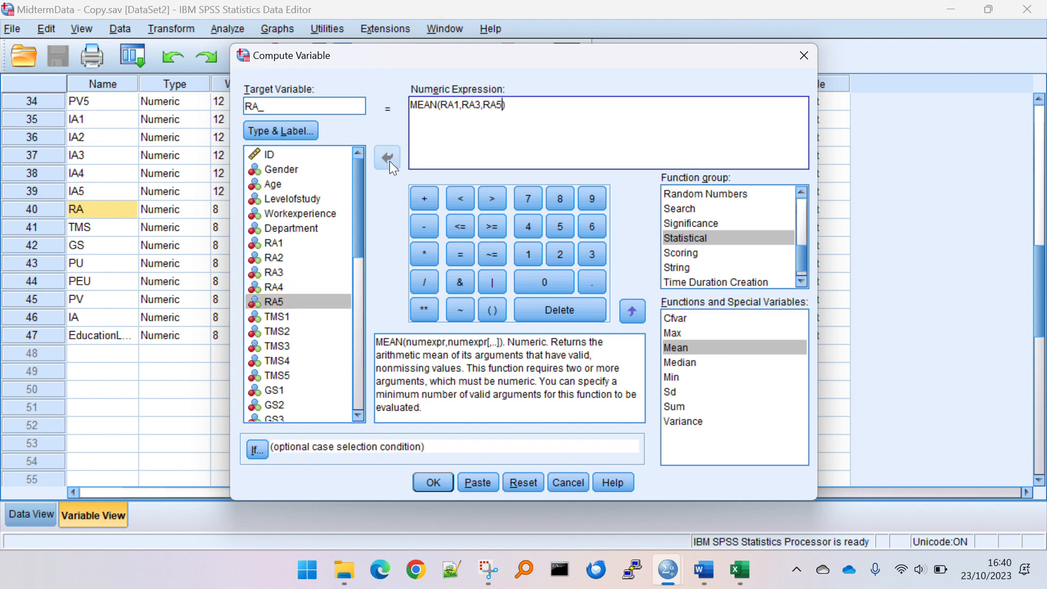
pyautogui.click(544, 108)
# Rename the target variable to RAnew, run the computation and return to the dataset's variable definitions
pyautogui.click(434, 483)
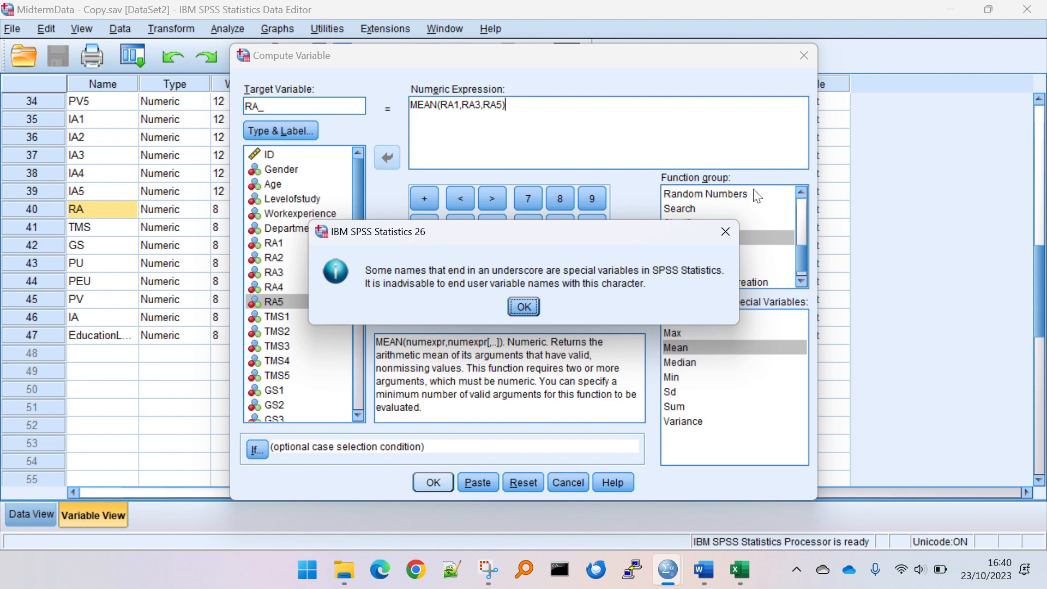
pyautogui.click(725, 232)
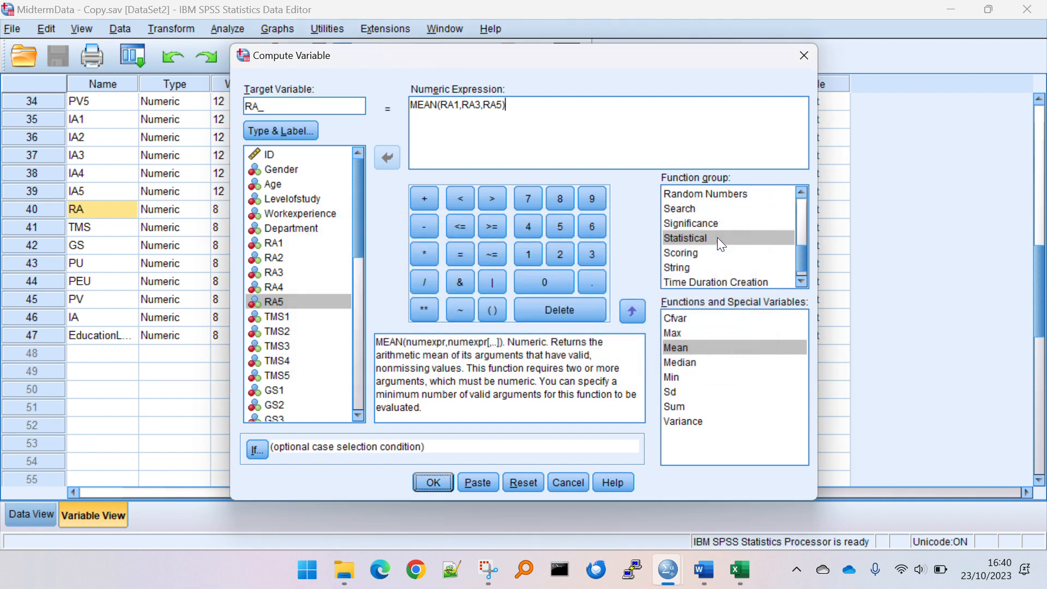
pyautogui.click(295, 107)
pyautogui.press('BackSpace')
pyautogui.write('new')
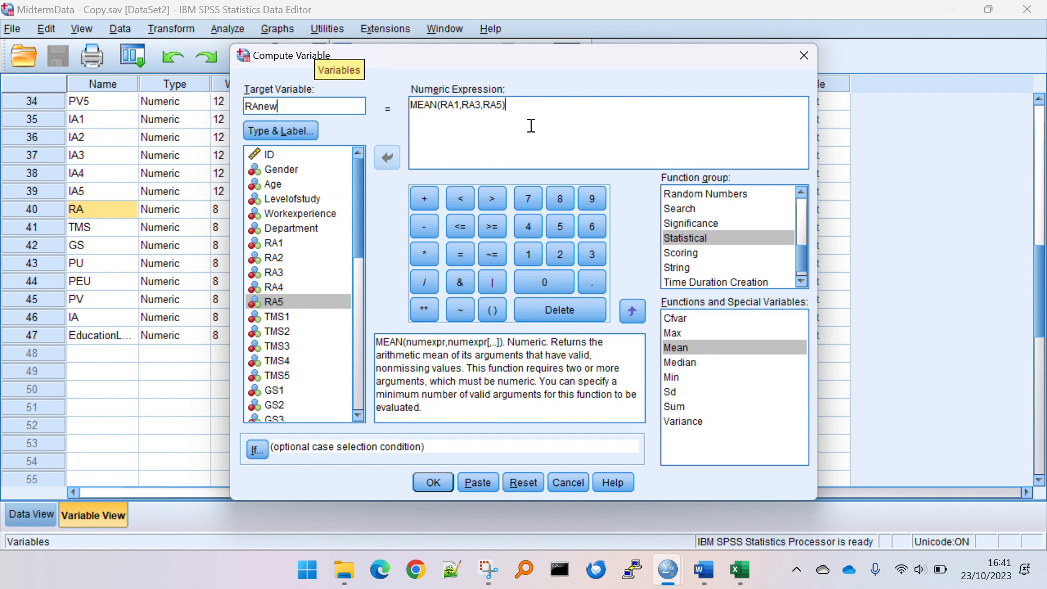
pyautogui.click(423, 485)
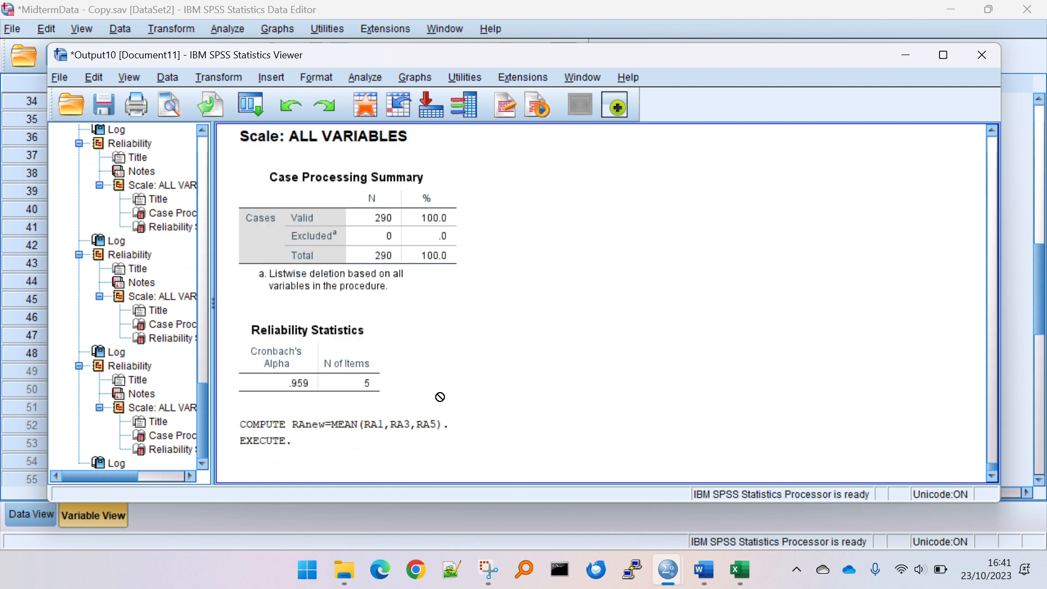
pyautogui.click(1025, 247)
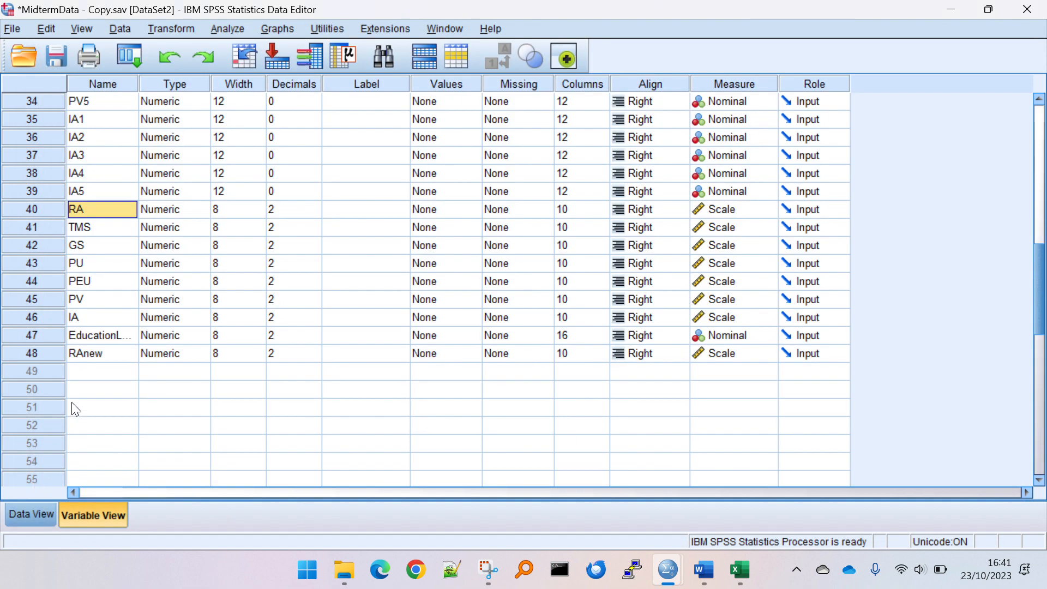
# Review the RAnew variable in the definitions list and its column of case values in the data
pyautogui.click(54, 351)
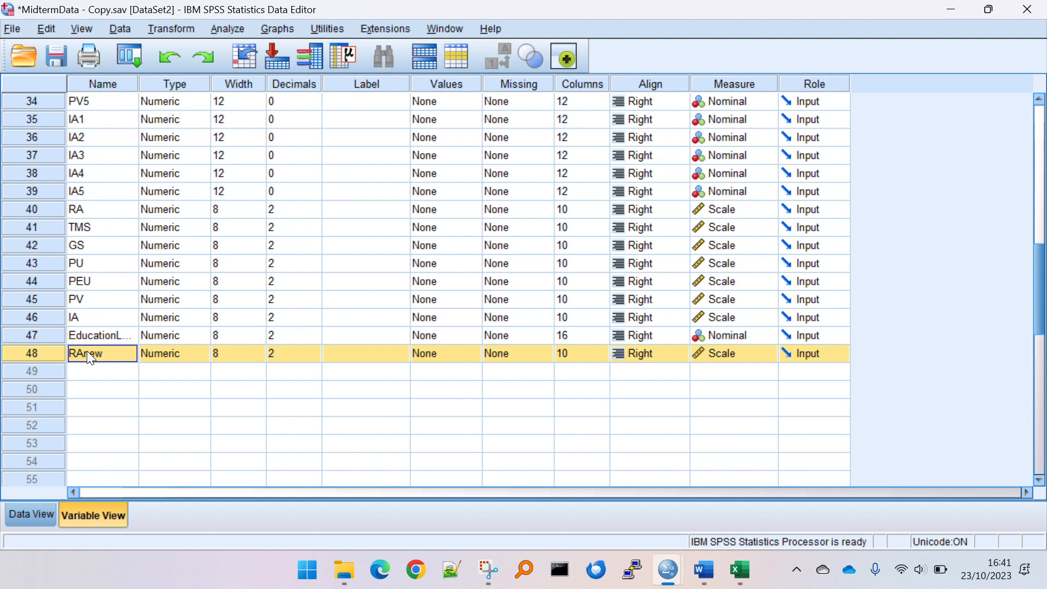
pyautogui.click(21, 516)
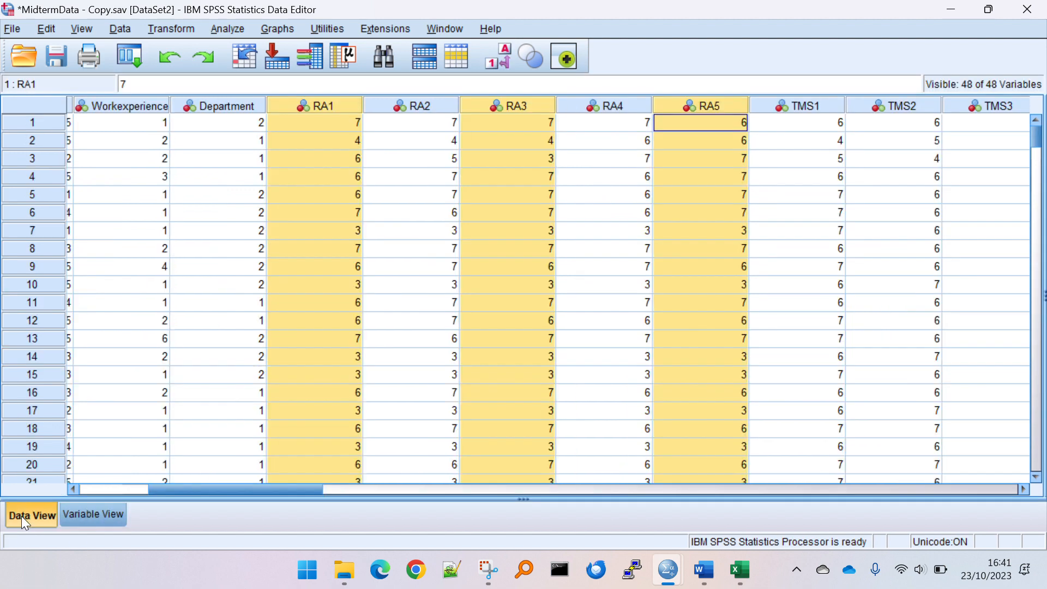
pyautogui.moveTo(290, 490); pyautogui.dragTo(896, 425)
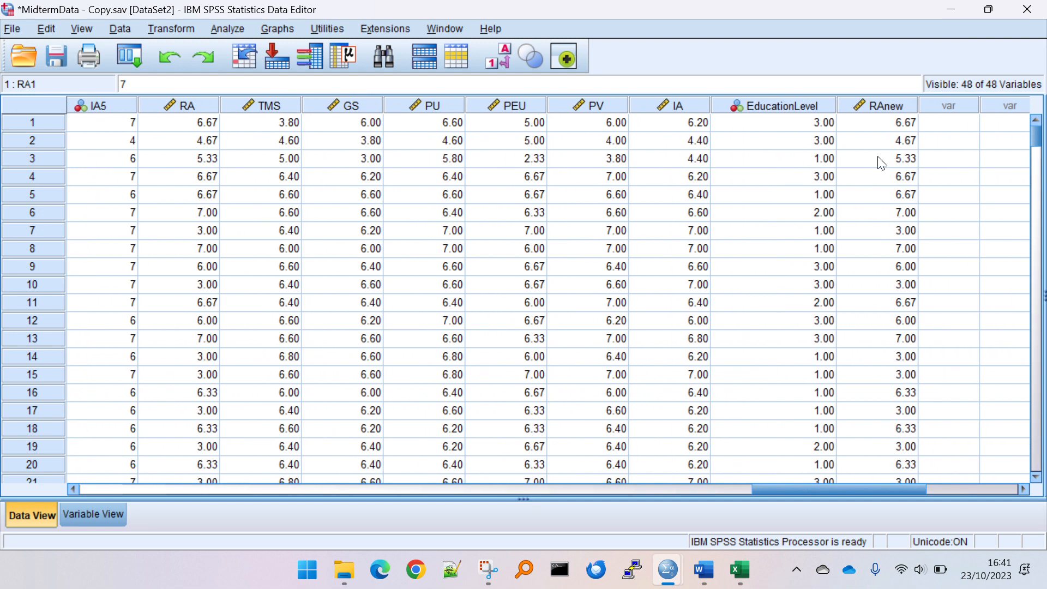
pyautogui.click(875, 109)
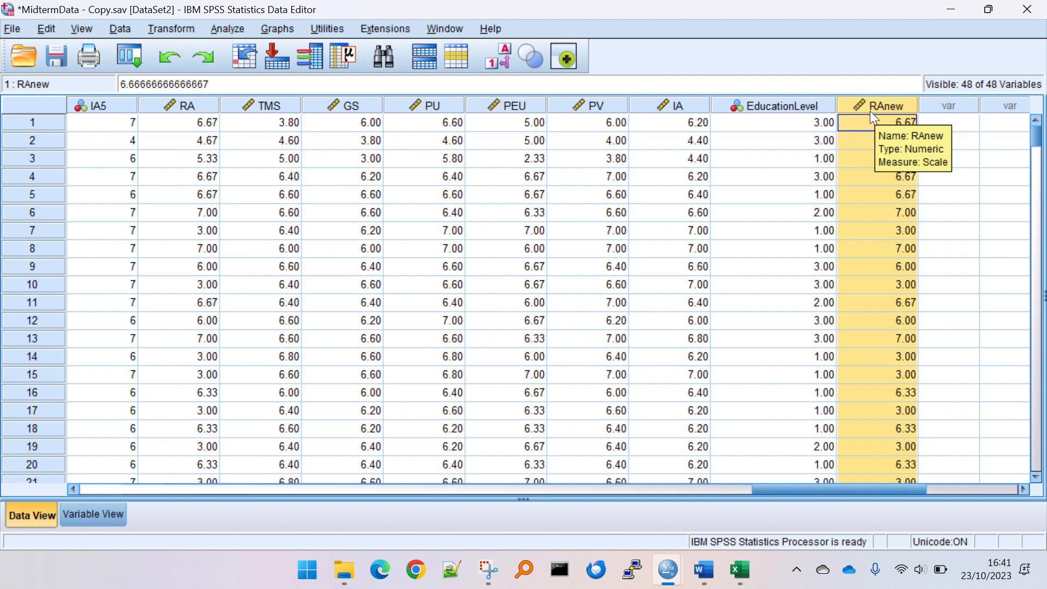
pyautogui.click(861, 195)
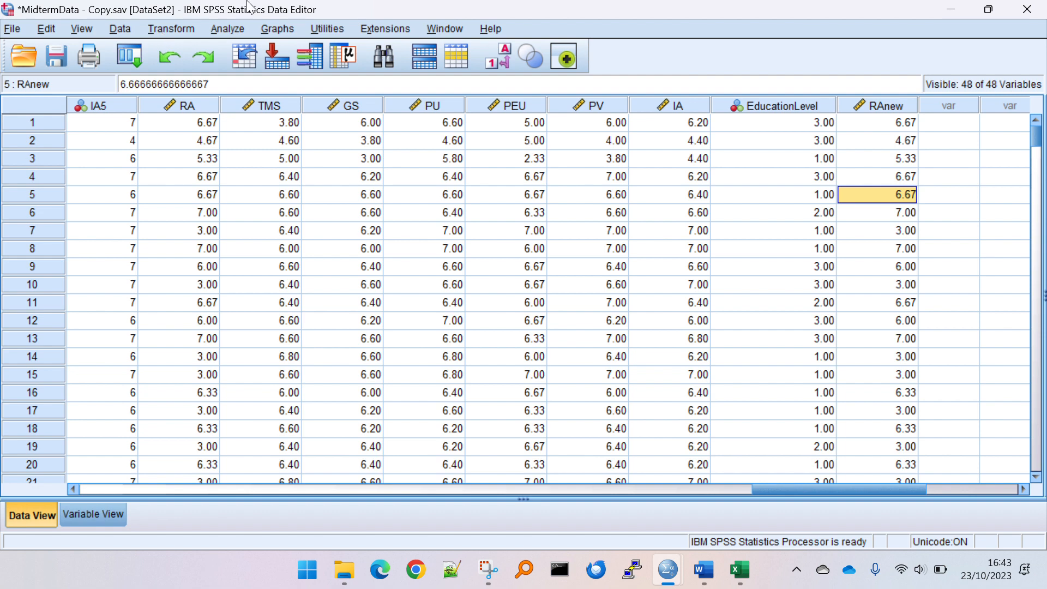
pyautogui.click(871, 108)
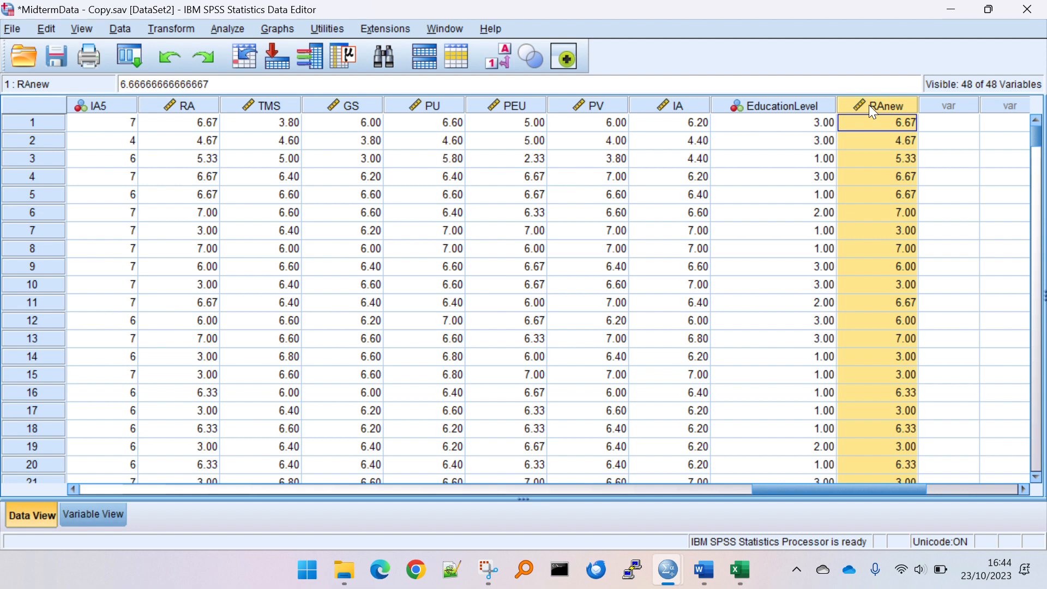
# Start another variable computation and clear the RA items from inside the MEAN function's parentheses
pyautogui.click(227, 27)
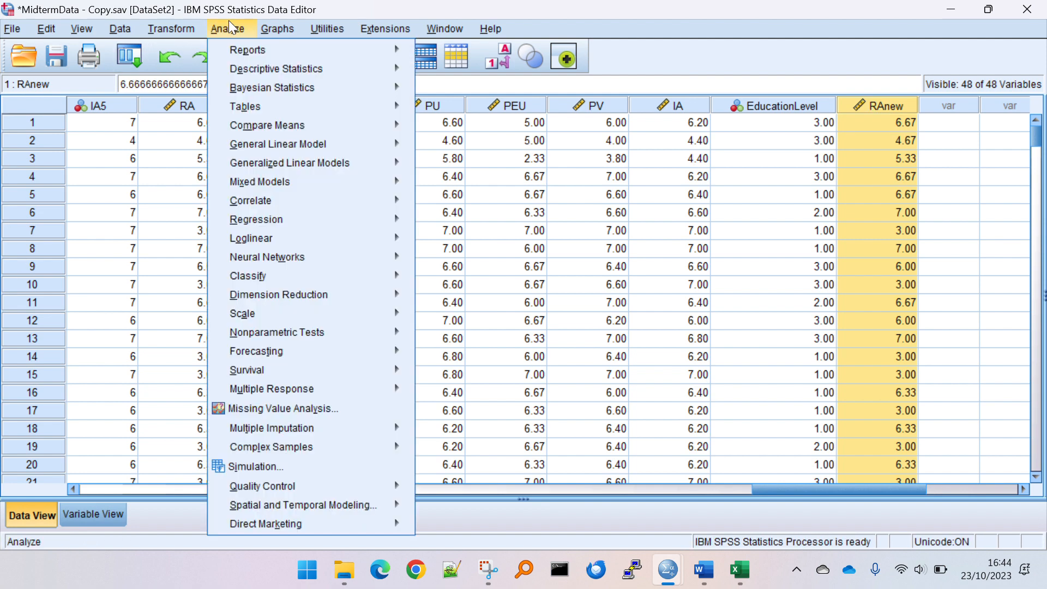
pyautogui.moveTo(226, 75)
pyautogui.moveTo(158, 32)
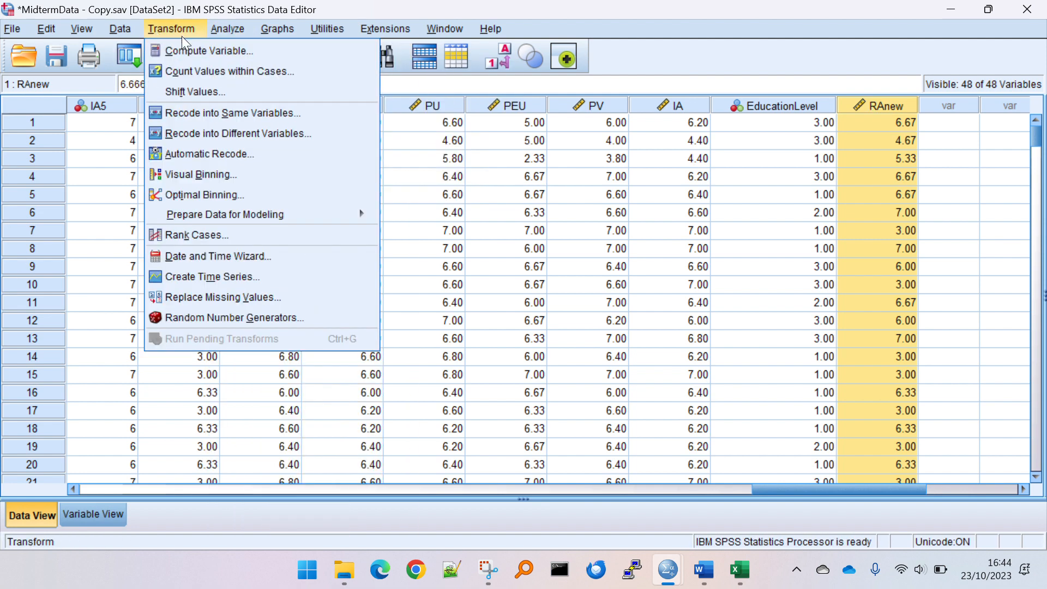
pyautogui.click(204, 51)
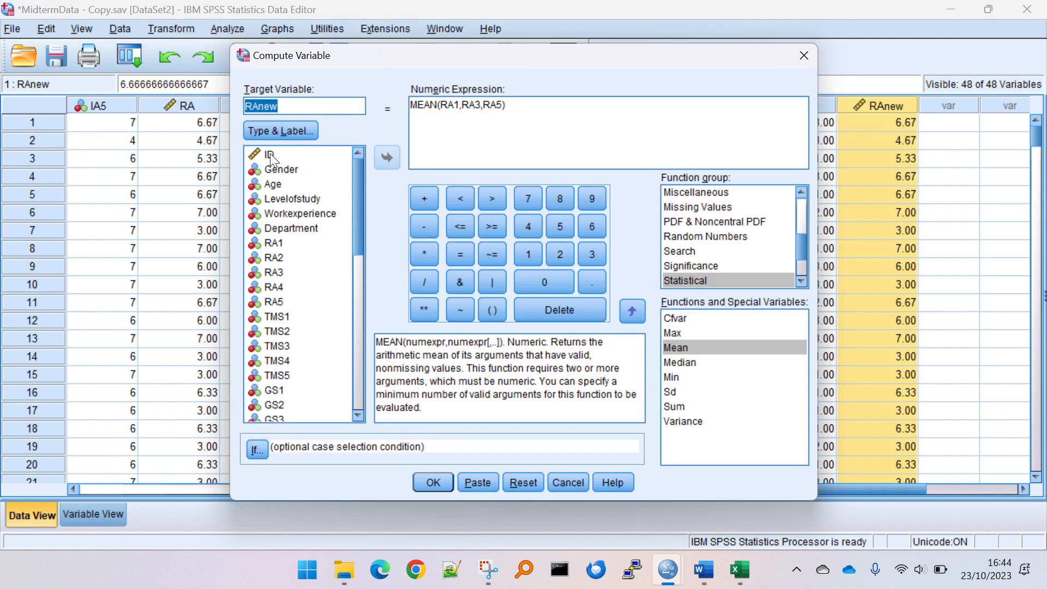
pyautogui.click(468, 104)
pyautogui.moveTo(440, 103); pyautogui.dragTo(501, 106)
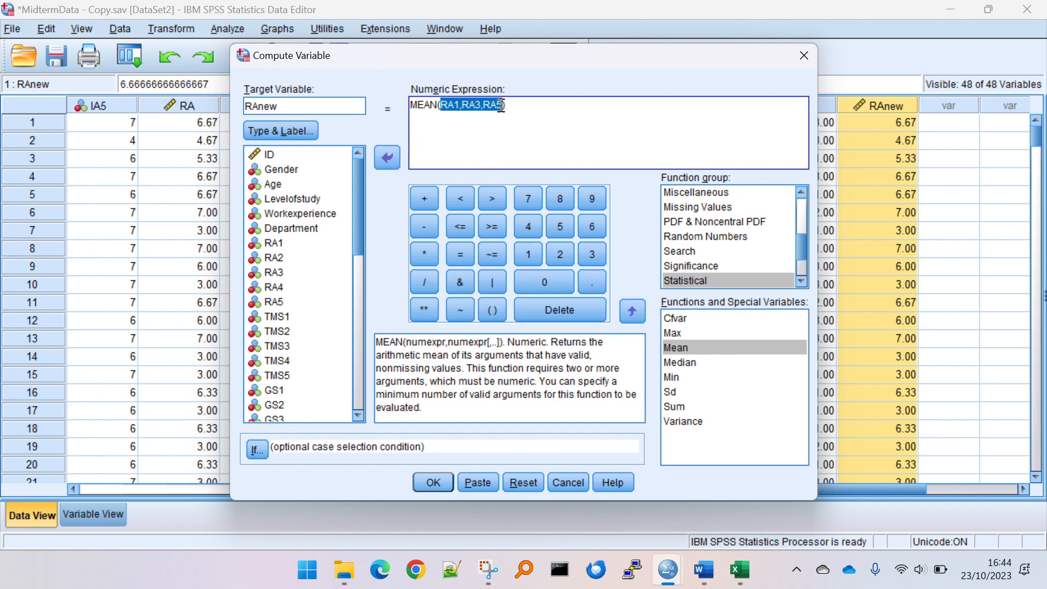
pyautogui.press('Delete')
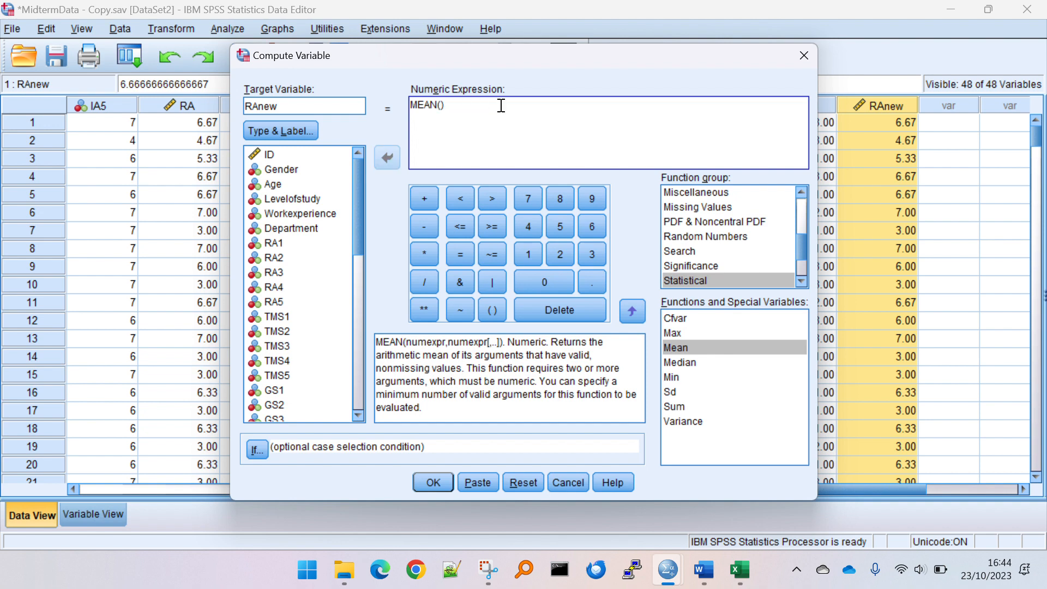
# Fill the MEAN function with the items TMS1, TMS2, TMS3, TMS4 and TMS5, separated by commas
pyautogui.click(310, 316)
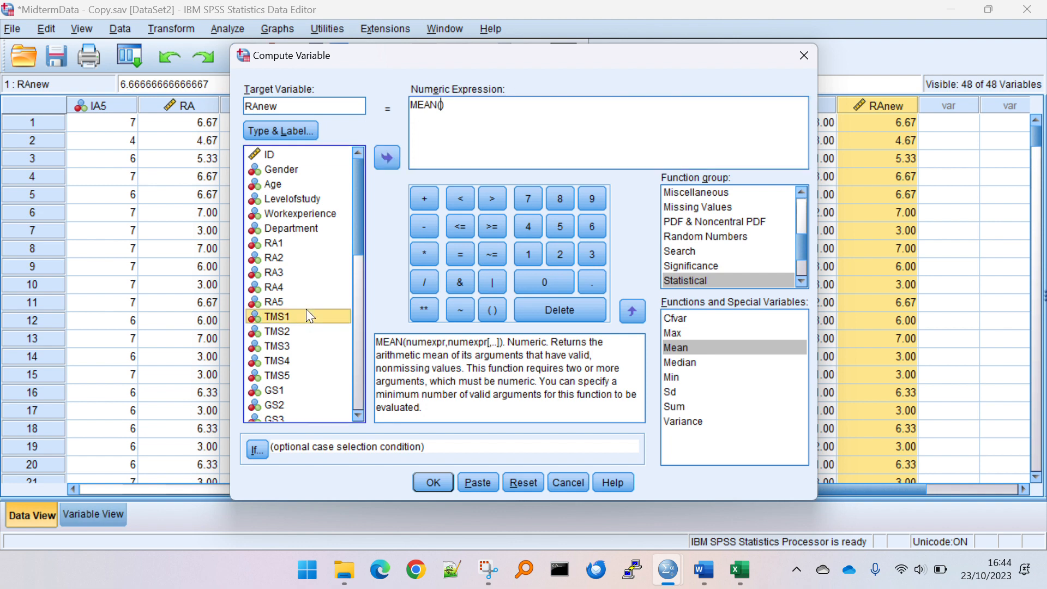
pyautogui.click(386, 155)
pyautogui.write(',')
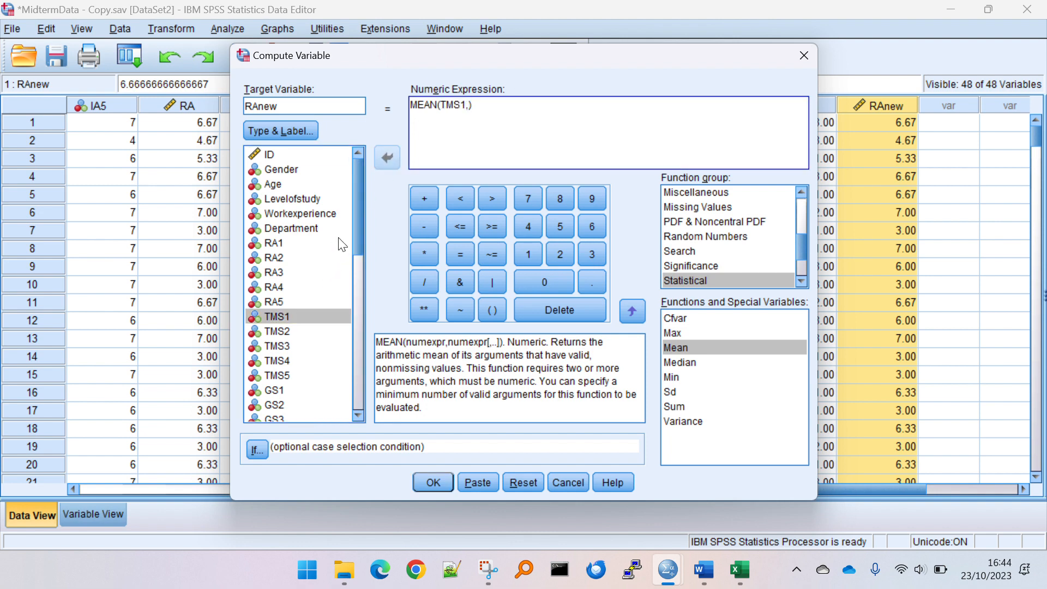
pyautogui.click(287, 332)
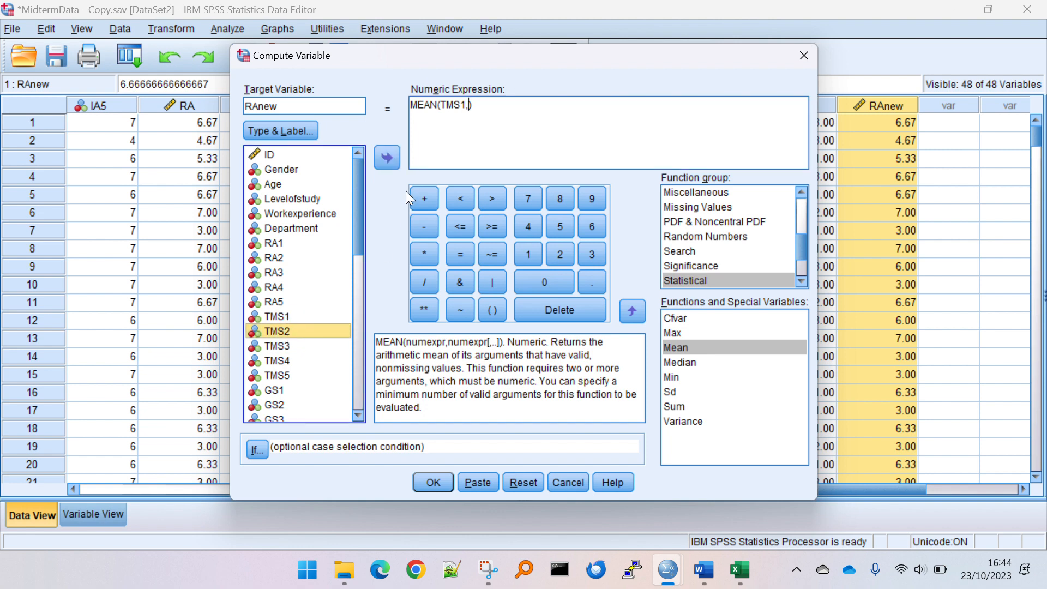
pyautogui.click(386, 159)
pyautogui.write(',')
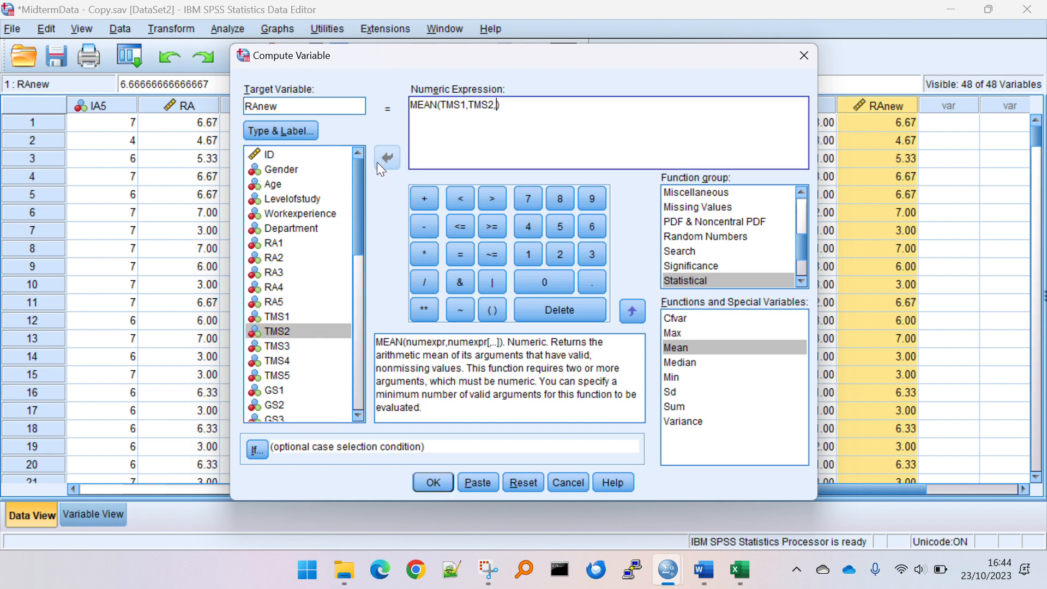
pyautogui.click(289, 347)
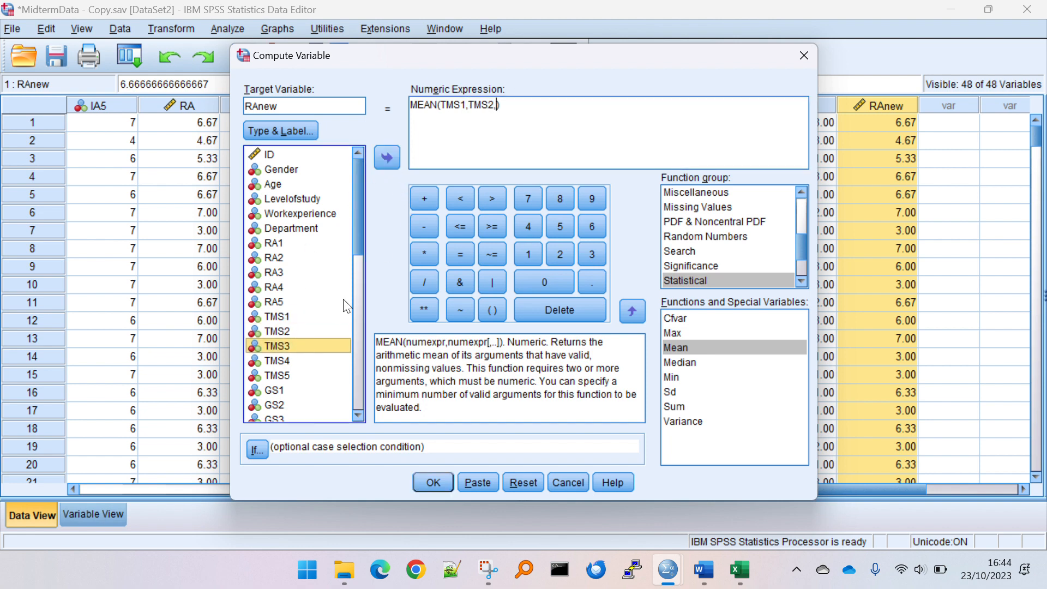
pyautogui.click(388, 157)
pyautogui.write(',')
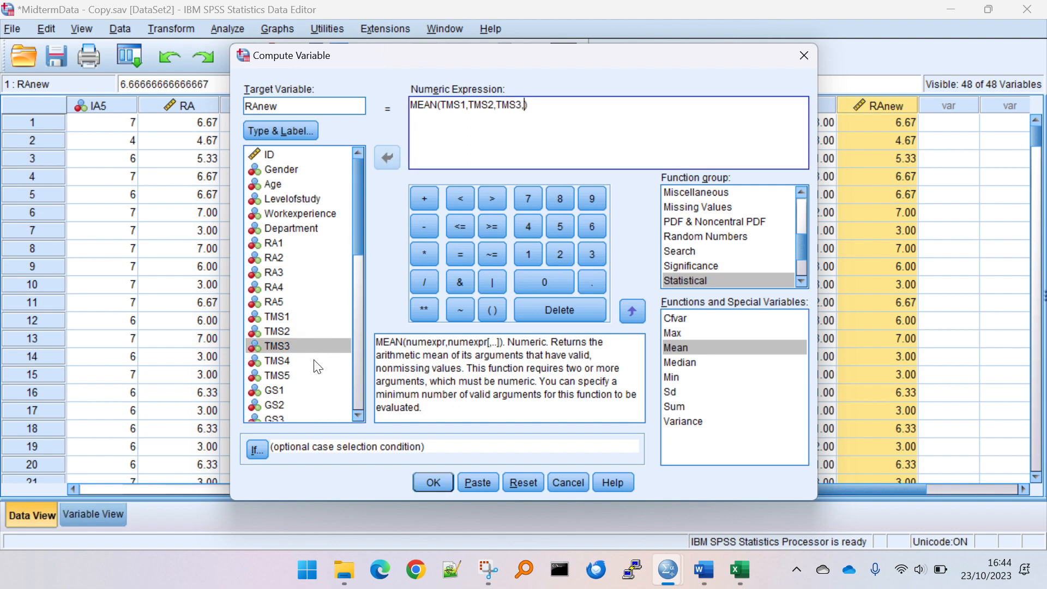
pyautogui.click(283, 360)
pyautogui.click(393, 158)
pyautogui.write(',')
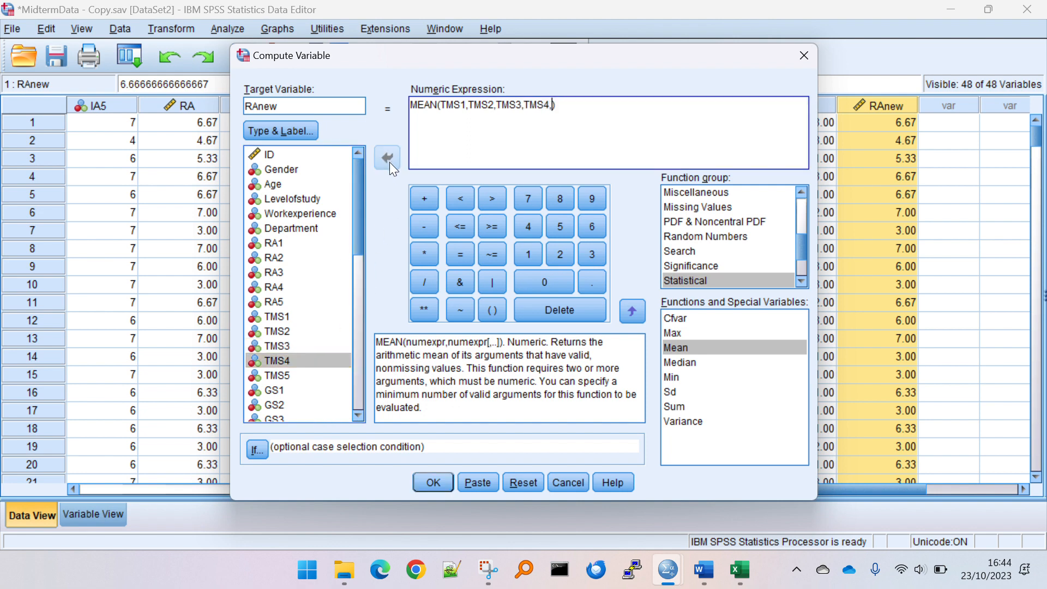
pyautogui.click(309, 376)
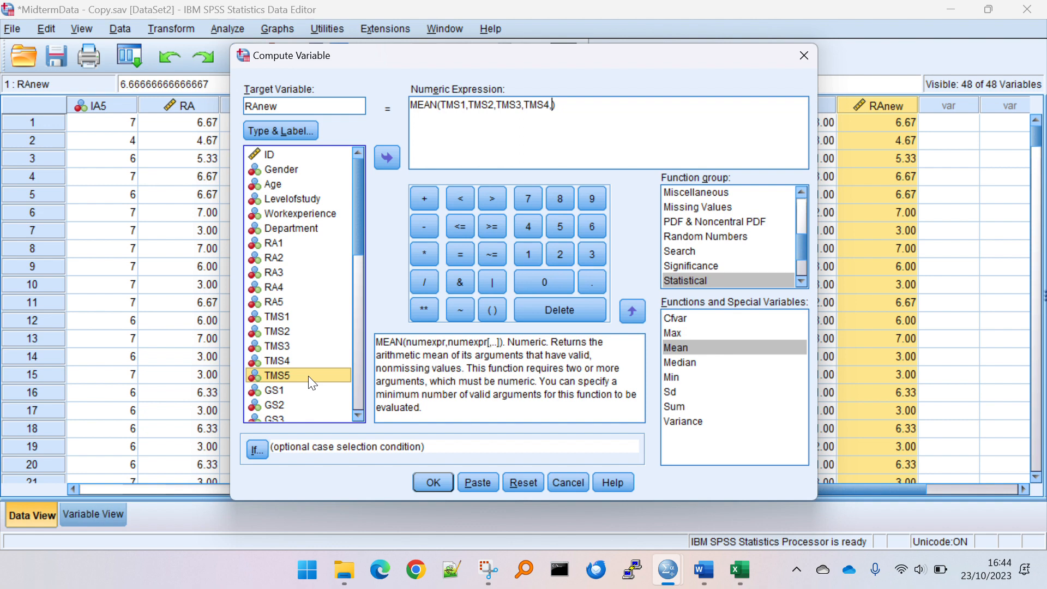
pyautogui.click(394, 150)
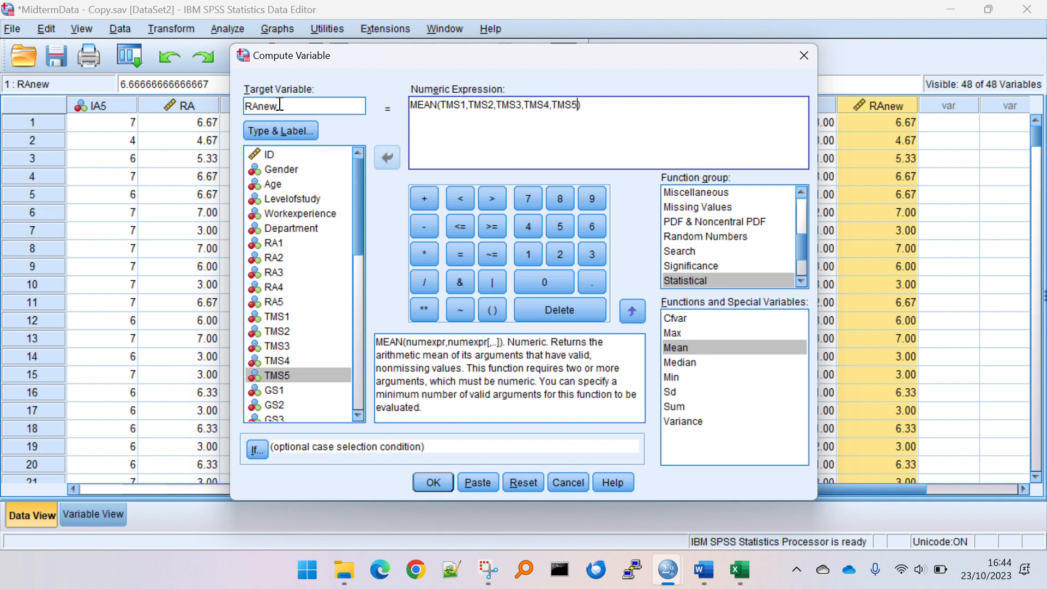
# Rename the target variable to TMSnew and run the computation
pyautogui.doubleClick(244, 105)
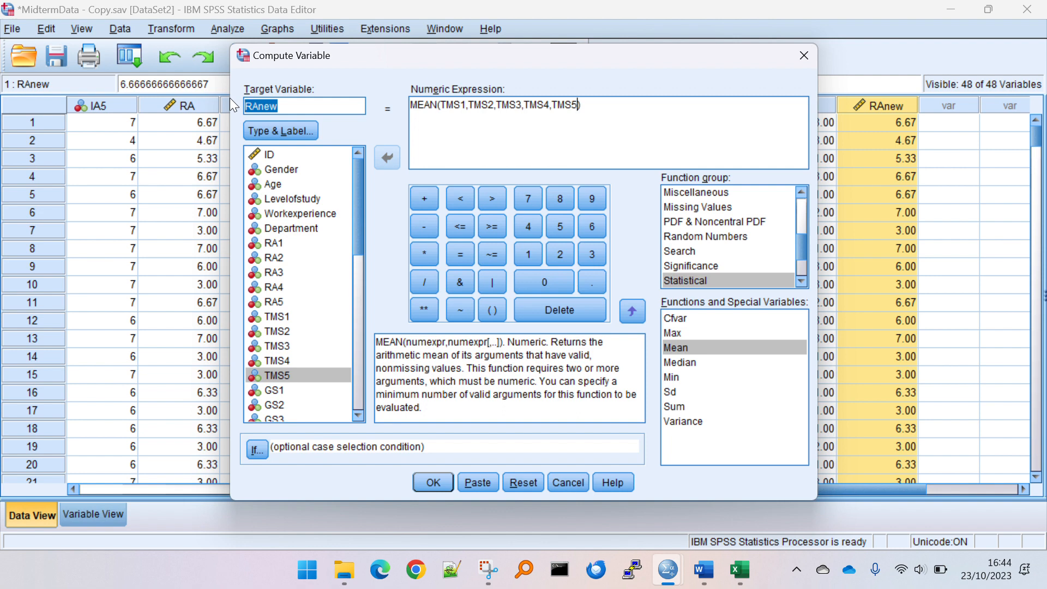
pyautogui.write('TMSnew')
pyautogui.click(431, 483)
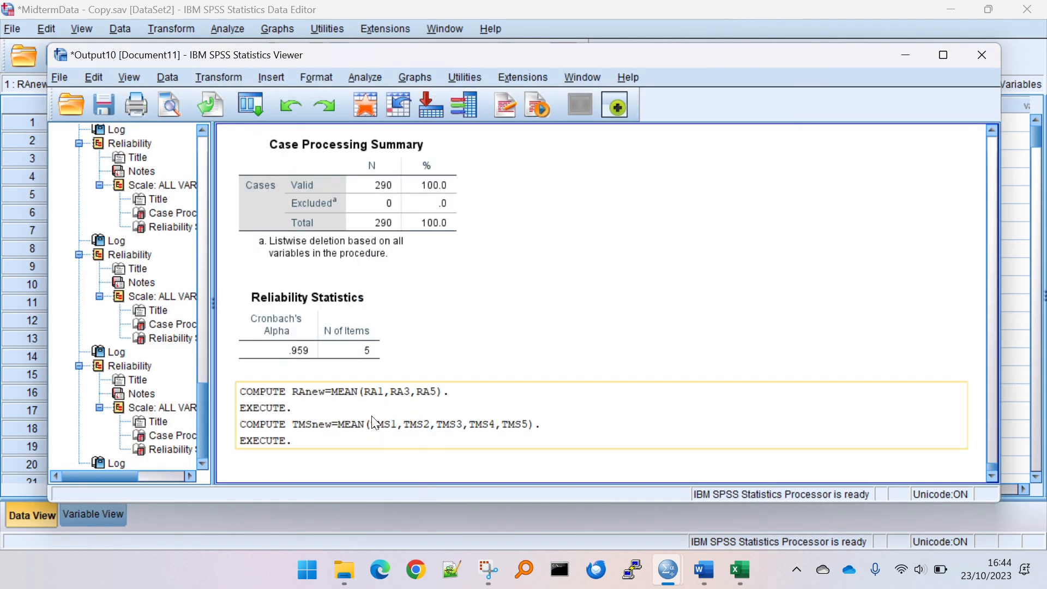
# Return to the dataset and examine the RAnew and TMSnew columns among the case values
pyautogui.click(12, 413)
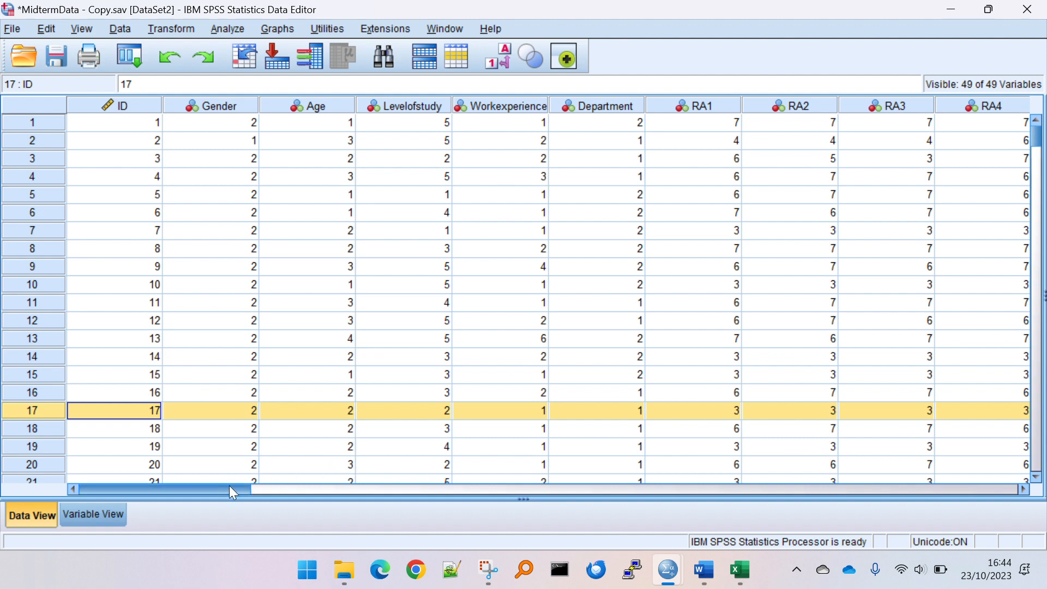
pyautogui.moveTo(229, 488); pyautogui.dragTo(925, 424)
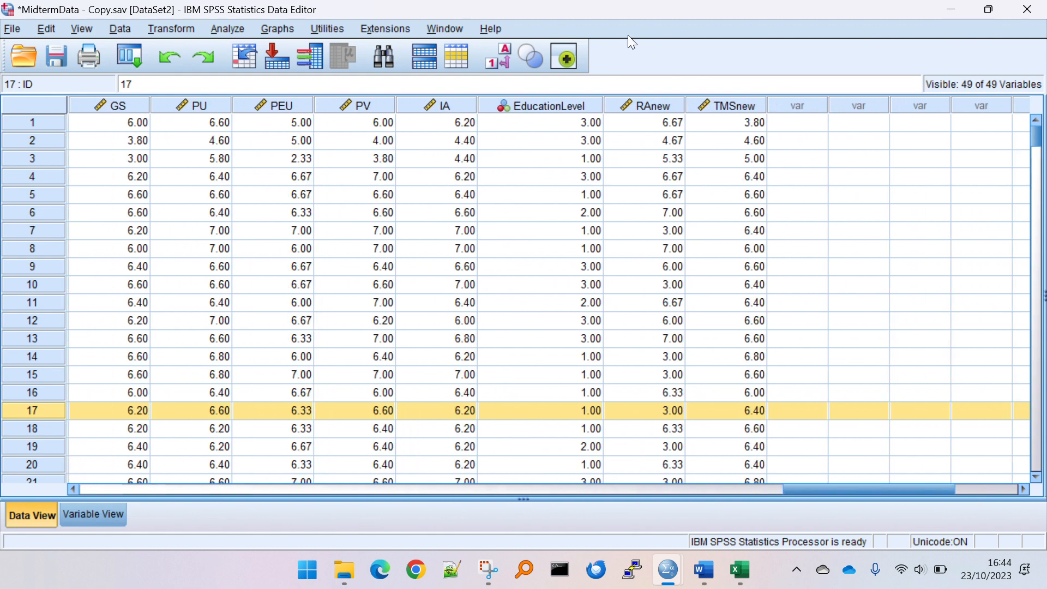
pyautogui.click(646, 105)
pyautogui.click(741, 105)
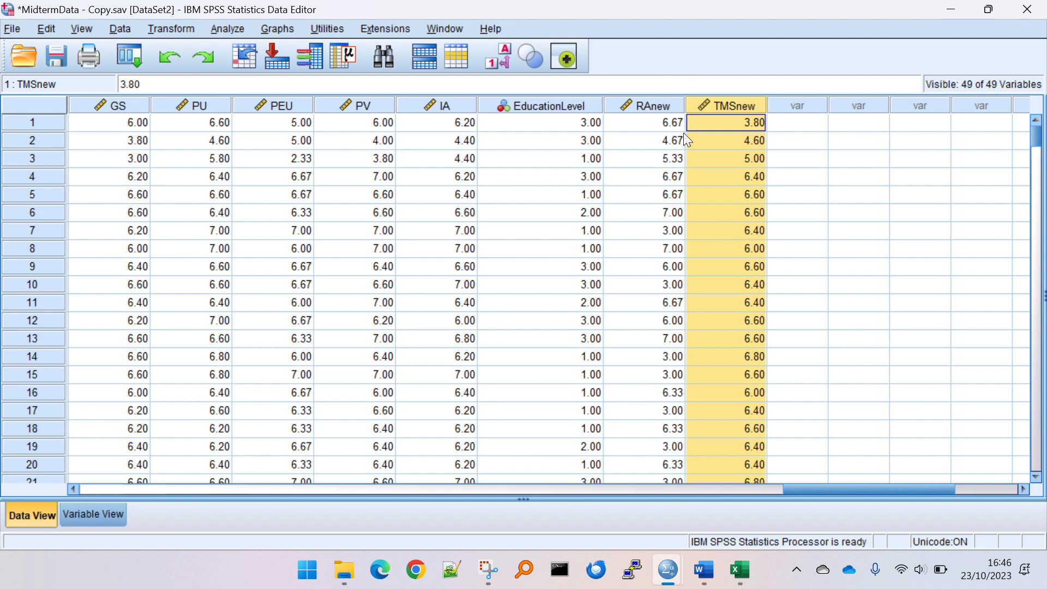
pyautogui.click(644, 108)
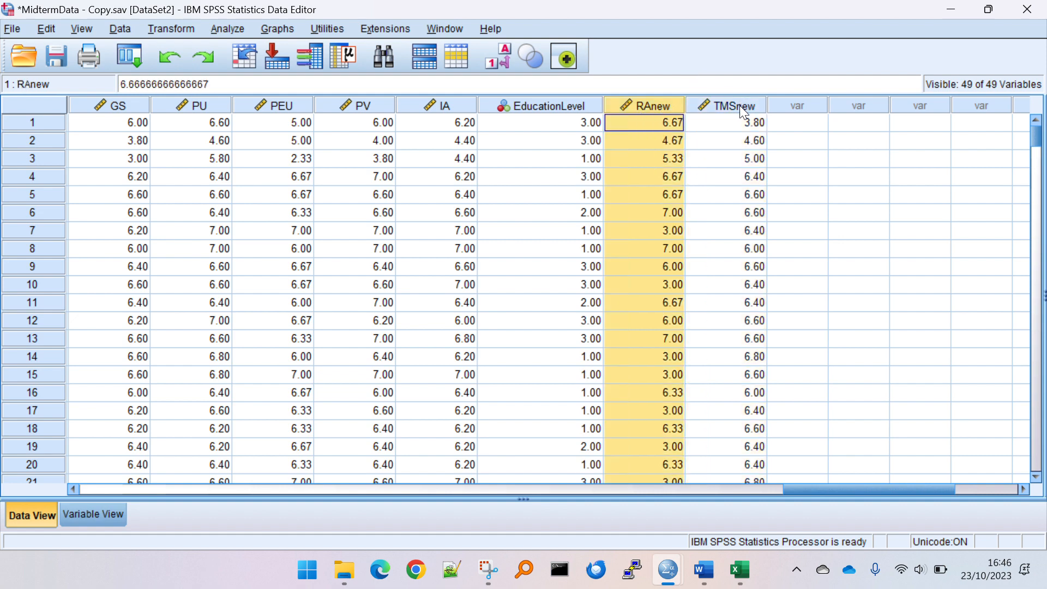
pyautogui.click(740, 107)
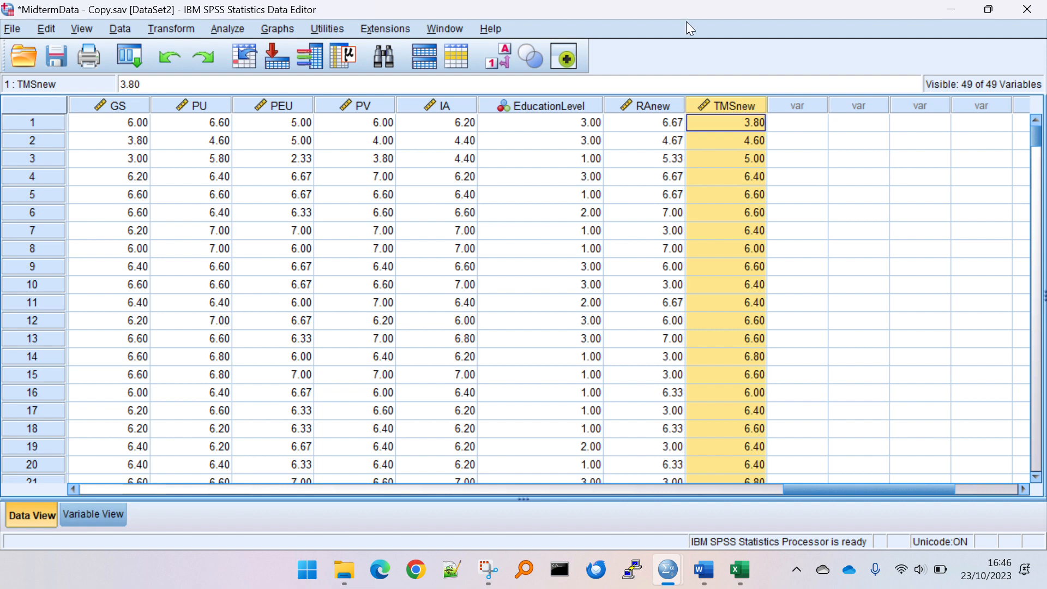
# Start a new variable computation and replace the TMS items in the MEAN function with GS1
pyautogui.click(193, 28)
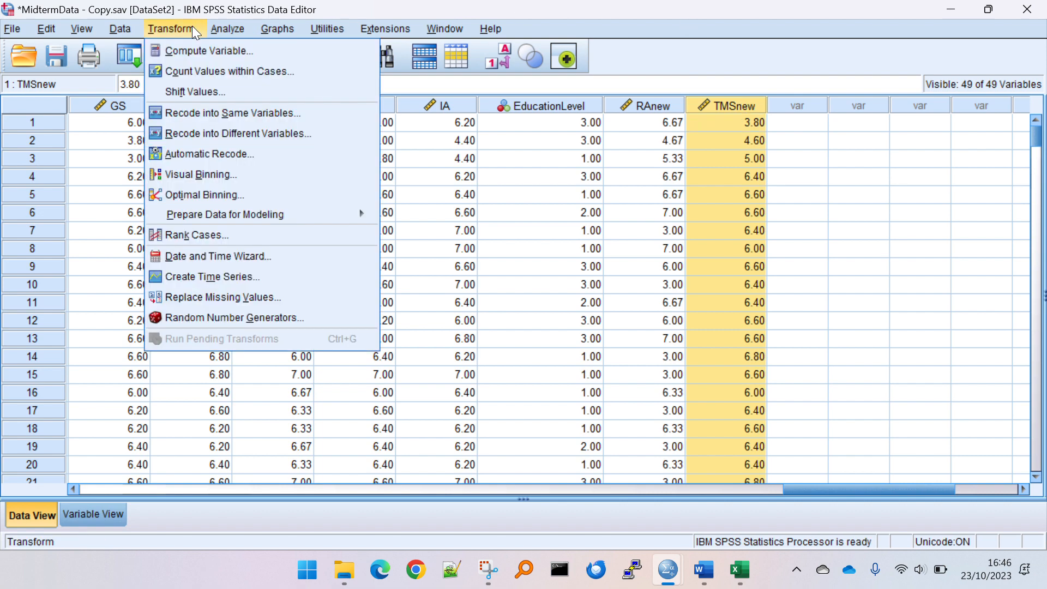
pyautogui.click(200, 46)
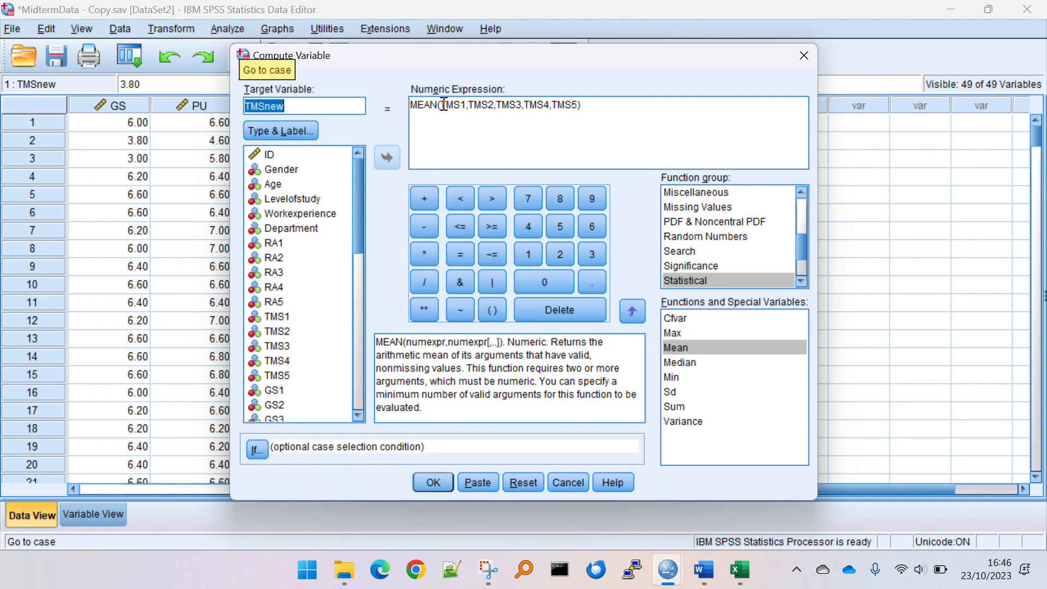
pyautogui.moveTo(441, 104); pyautogui.dragTo(576, 104)
pyautogui.press('Delete')
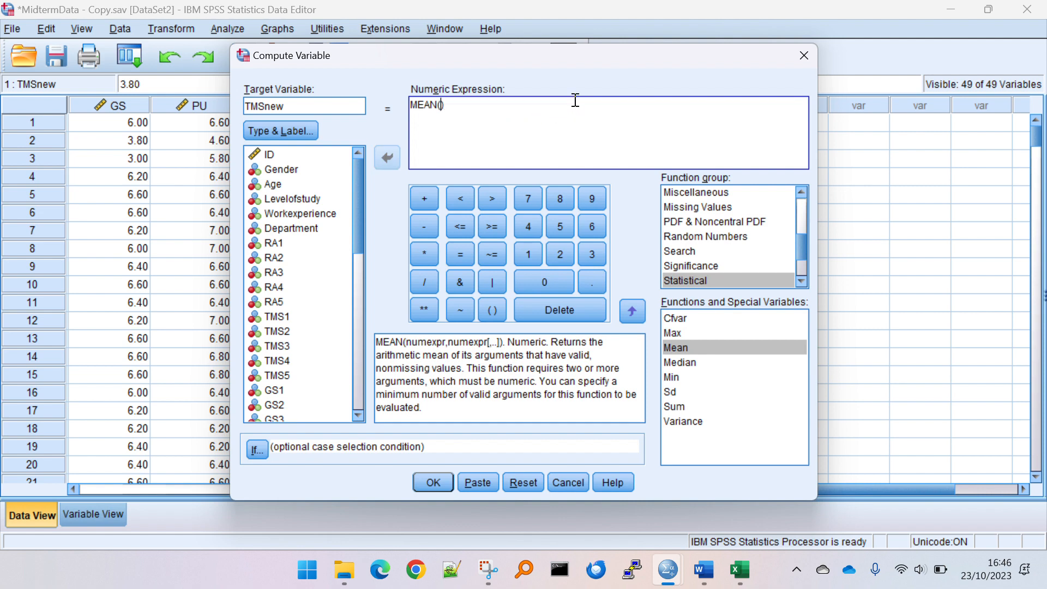
pyautogui.scroll(-2, 309, 289)
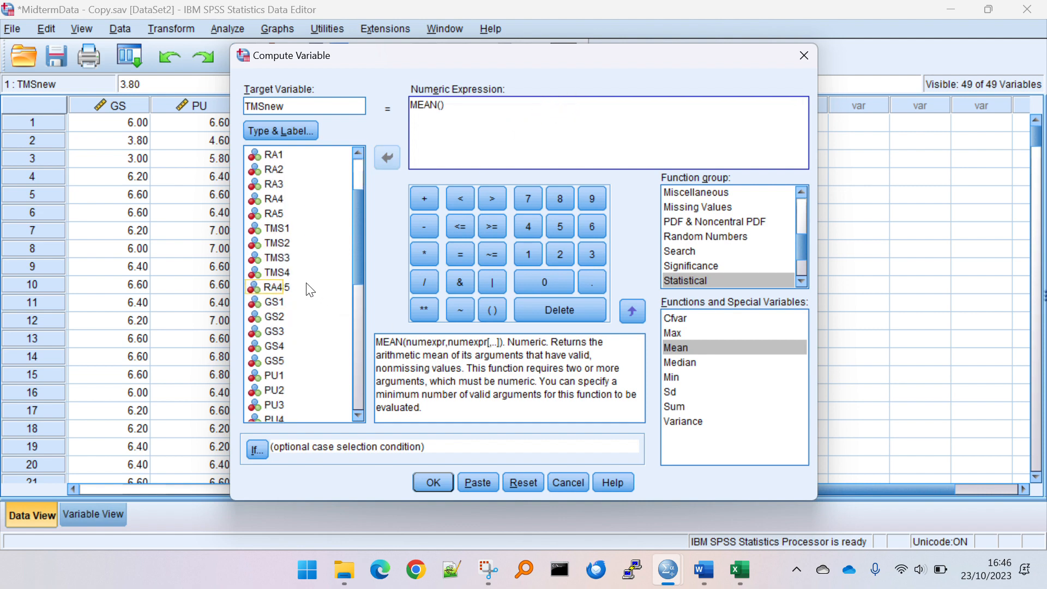
pyautogui.click(326, 304)
pyautogui.click(387, 158)
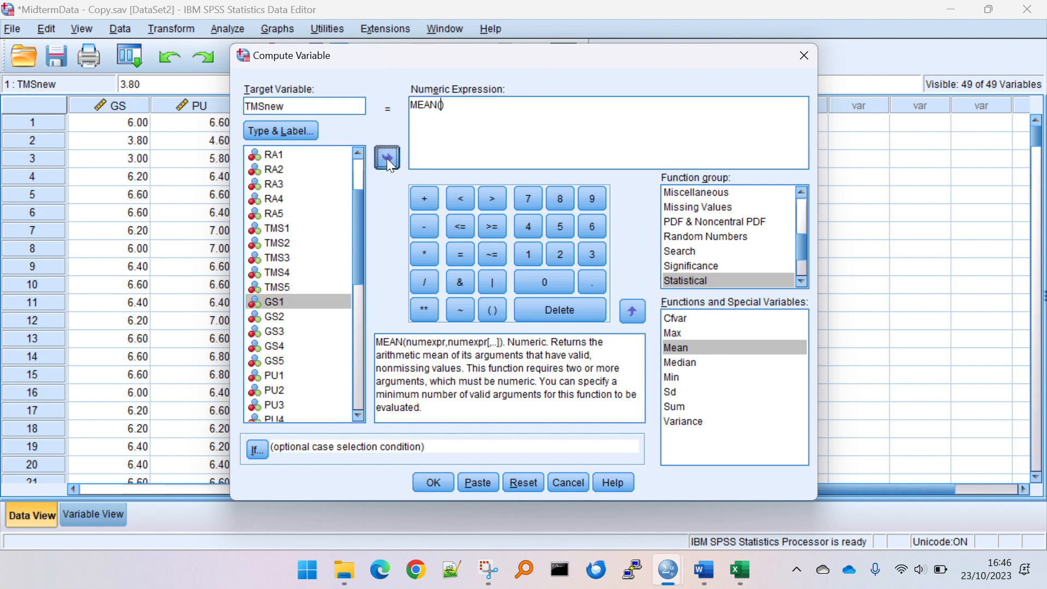
# Rename the target variable to GSnew
pyautogui.click(266, 108)
pyautogui.hotkey('shift', 'End')
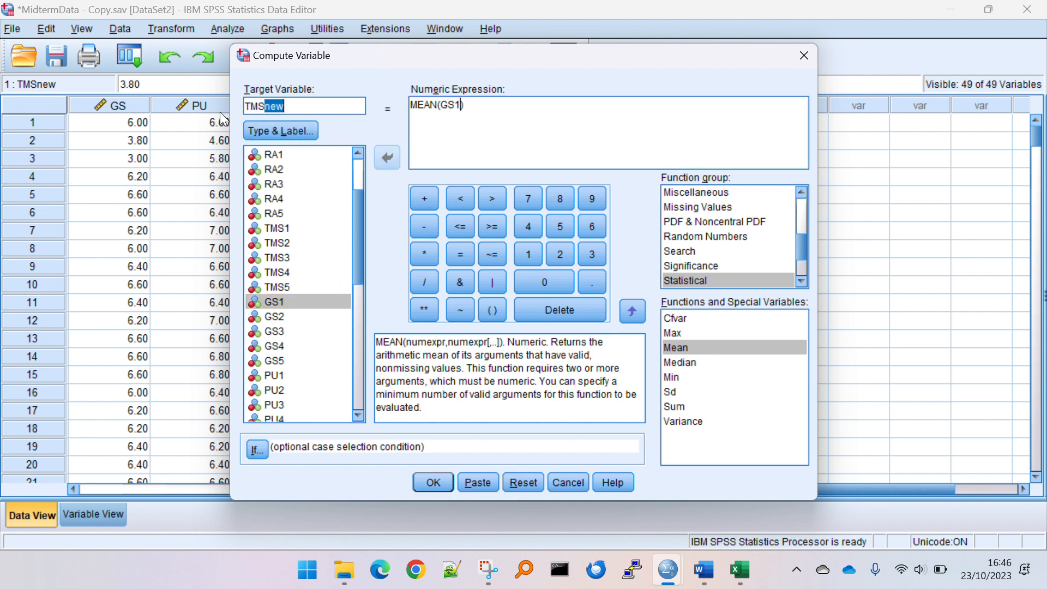
pyautogui.write('GS')
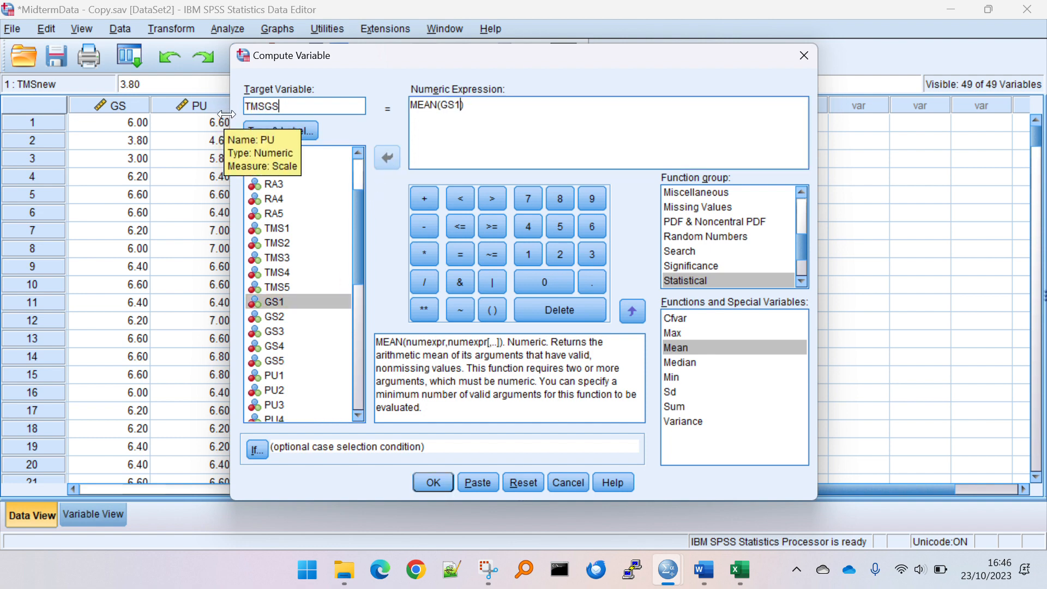
pyautogui.press('BackSpace')
pyautogui.press('BackSpace')
pyautogui.press('BackSpace')
pyautogui.press('BackSpace')
pyautogui.press('BackSpace')
pyautogui.write('GSnew')
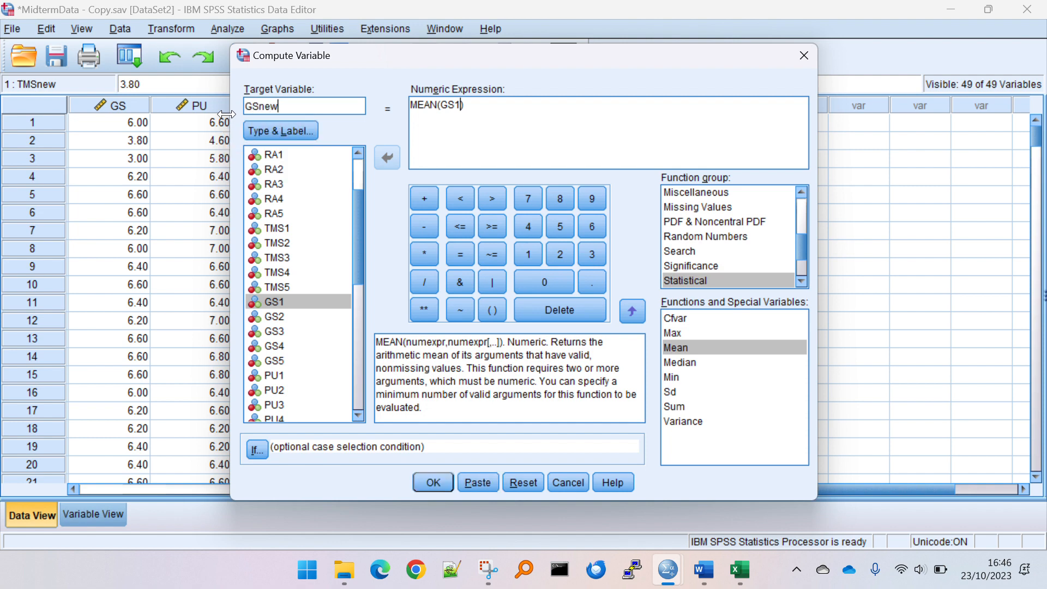
# Add GS2 and GS3 after GS1 in the MEAN function, separating the items with commas
pyautogui.write(',')
pyautogui.click(338, 314)
pyautogui.click(388, 159)
pyautogui.write(',')
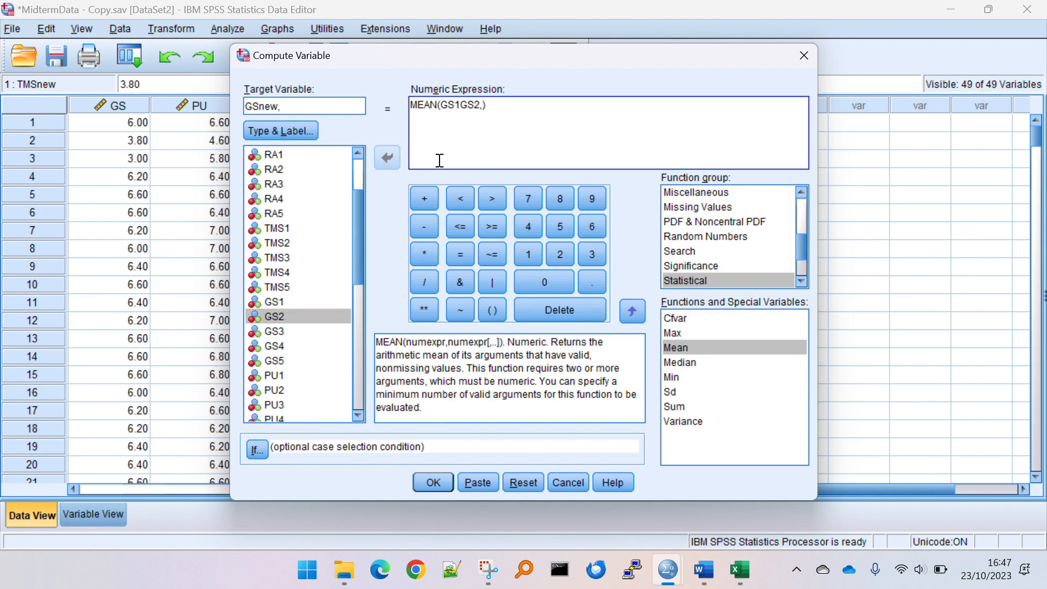
pyautogui.click(458, 105)
pyautogui.write(',')
pyautogui.click(329, 332)
pyautogui.click(384, 158)
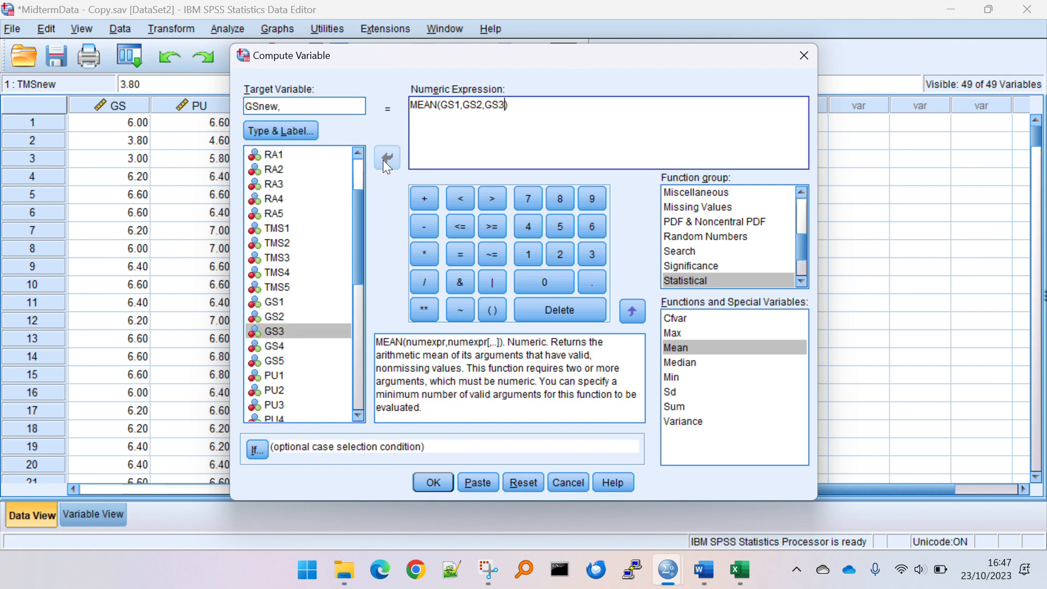
# Extend the MEAN function with GS4 and GS5, separated by commas
pyautogui.write(',')
pyautogui.click(304, 346)
pyautogui.click(388, 159)
pyautogui.write(',GS4,')
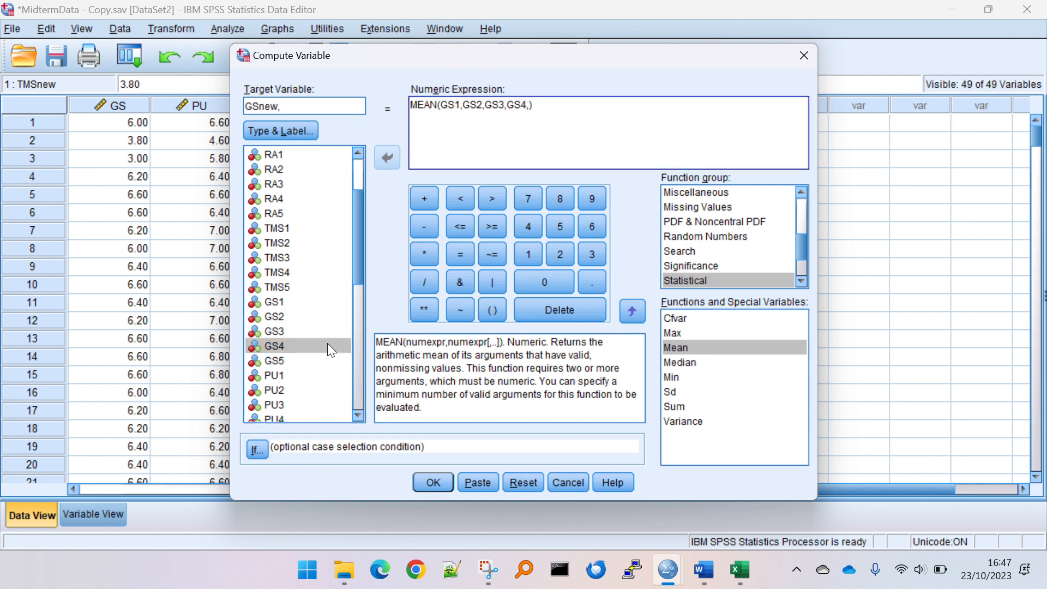
pyautogui.click(322, 361)
pyautogui.click(384, 159)
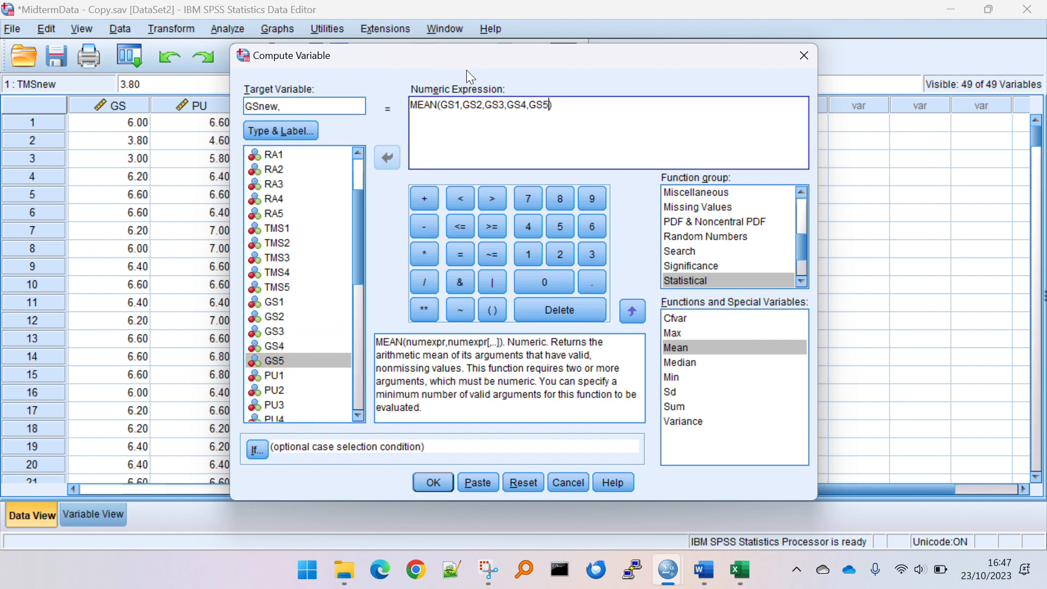
# Correct the target variable name to GSnew without the stray comma and run the computation
pyautogui.click(439, 480)
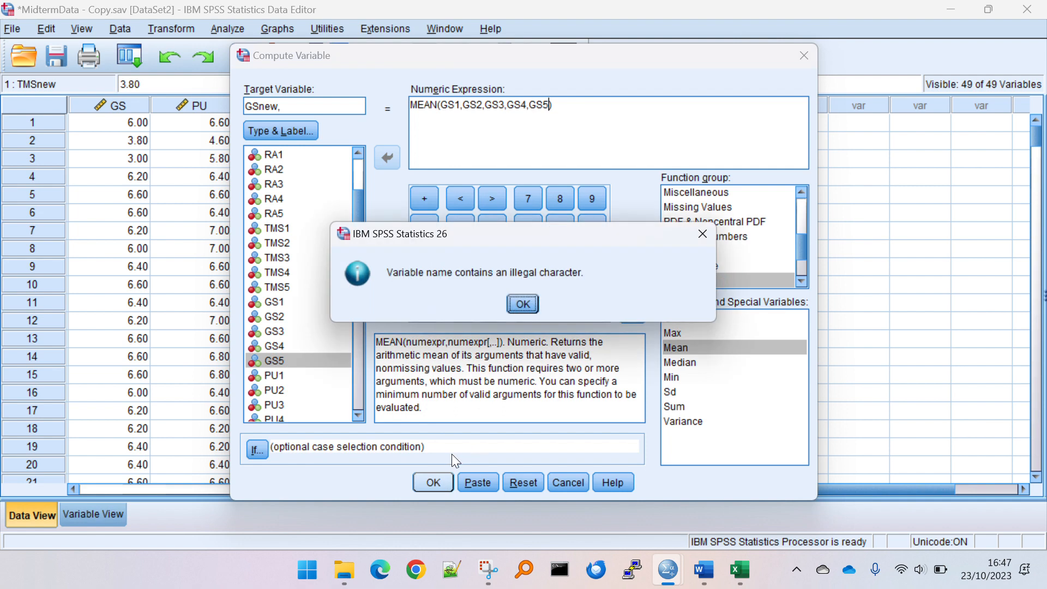
pyautogui.click(695, 246)
pyautogui.click(328, 108)
pyautogui.press('BackSpace')
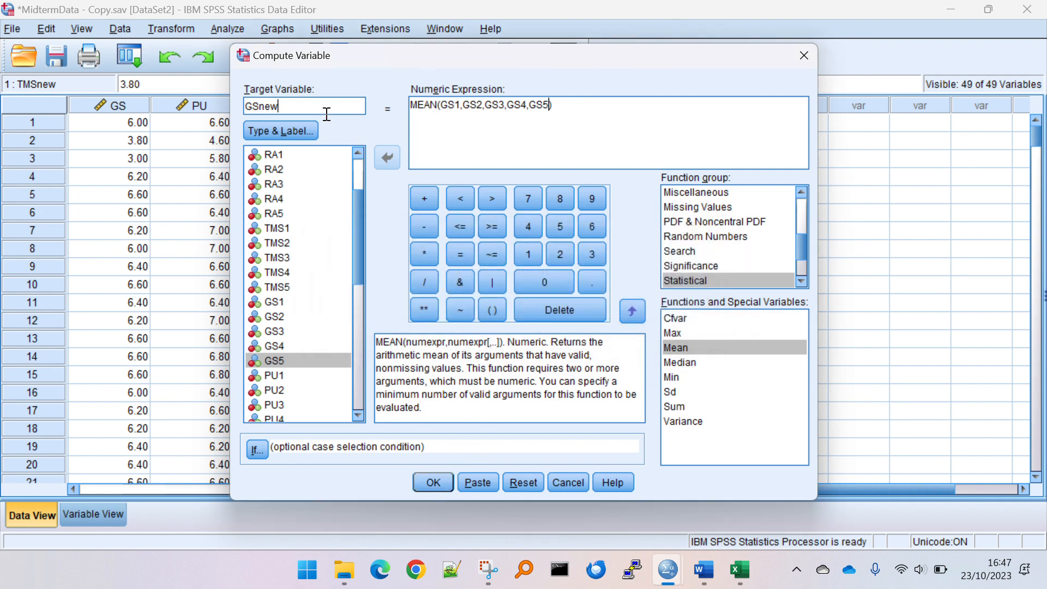
pyautogui.click(429, 482)
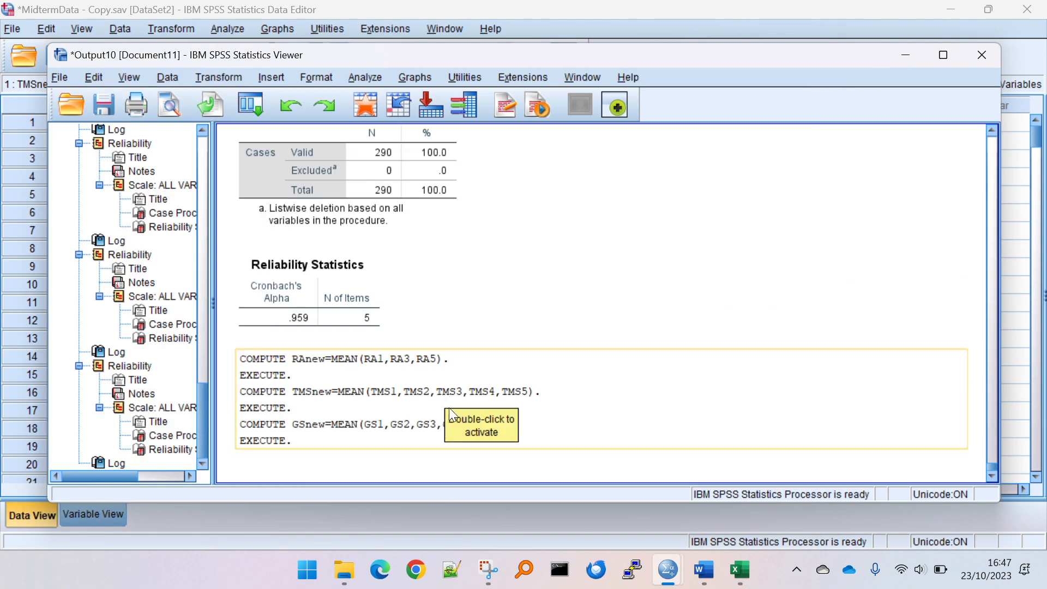
# Return to the dataset and examine the GSnew column among the case values
pyautogui.click(904, 56)
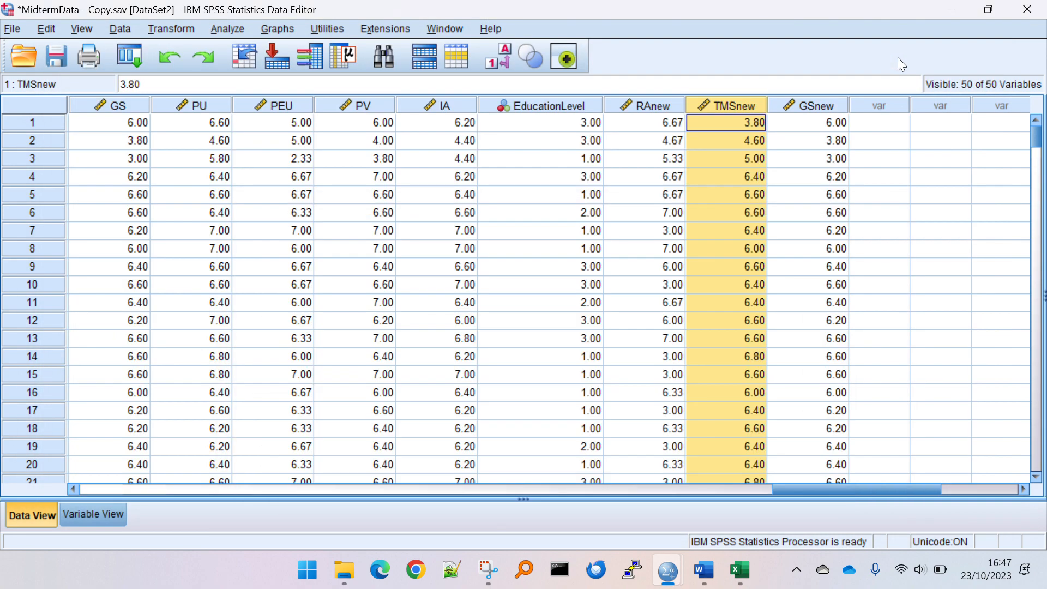
pyautogui.click(817, 109)
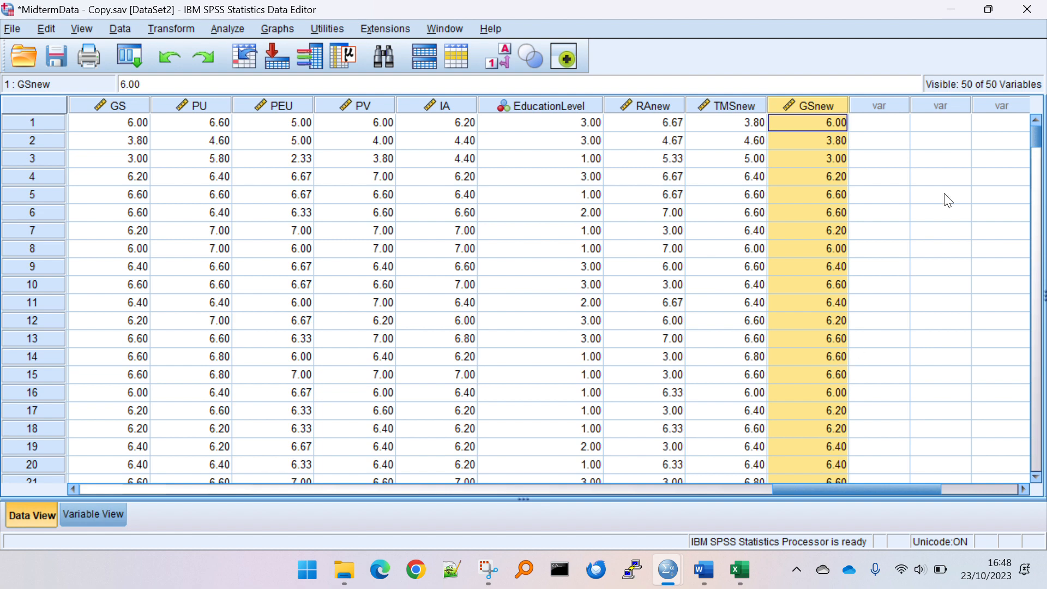
pyautogui.click(894, 106)
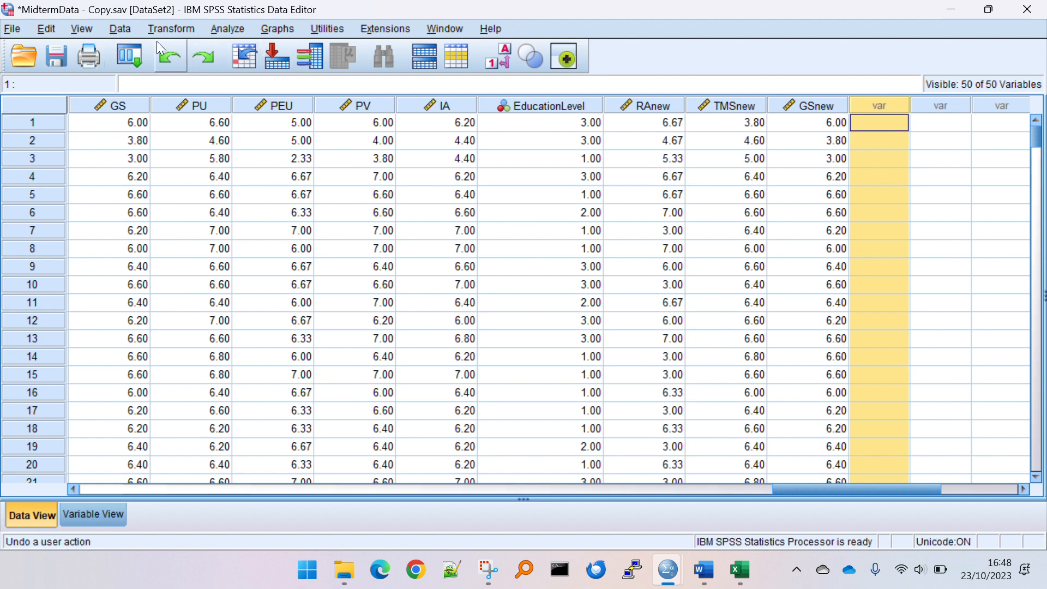
# Start a new variable computation with PUnew as the target and clear the GS items from the MEAN function
pyautogui.click(170, 28)
pyautogui.click(187, 49)
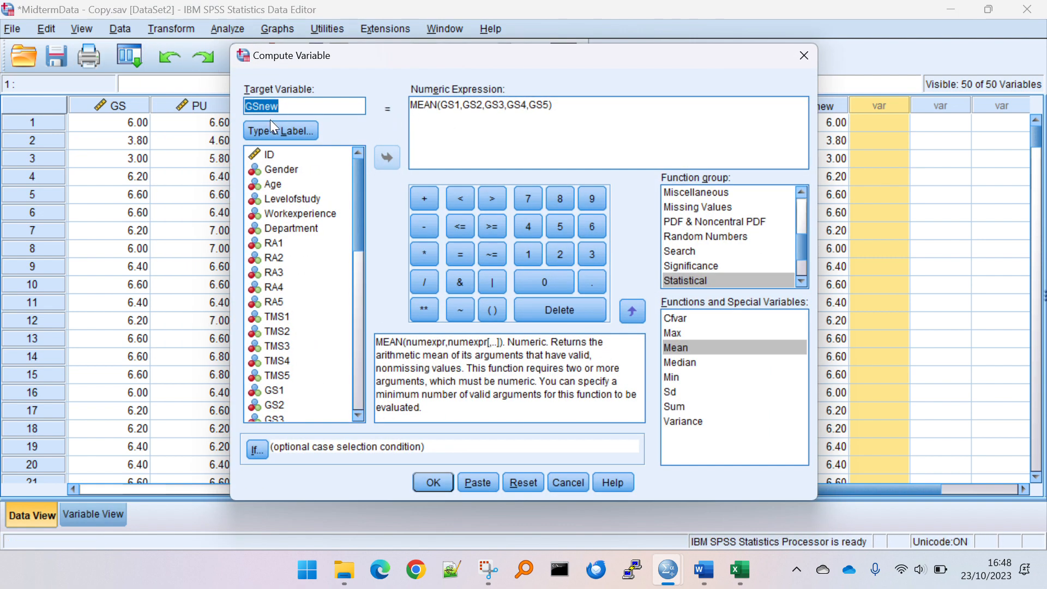
pyautogui.scroll(-3, 272, 389)
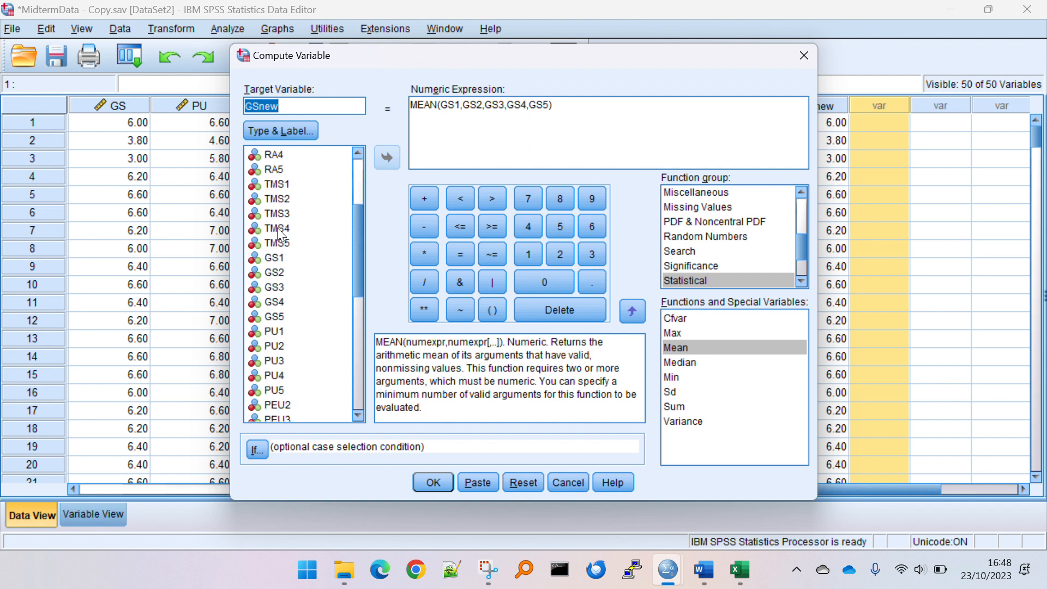
pyautogui.click(259, 107)
pyautogui.moveTo(259, 107); pyautogui.dragTo(246, 108)
pyautogui.write('PU')
pyautogui.moveTo(441, 106); pyautogui.dragTo(546, 106)
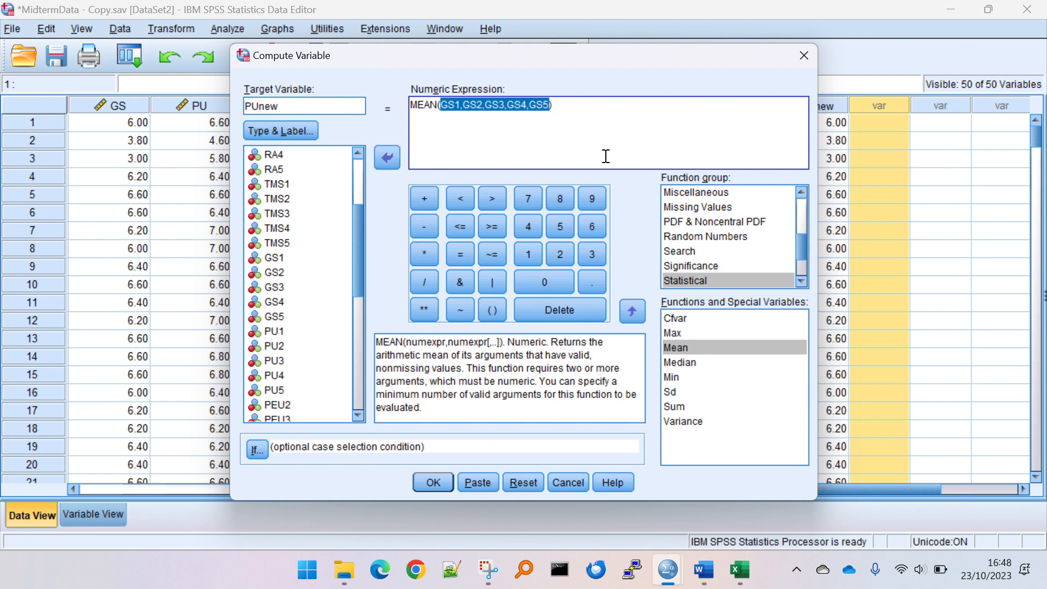
pyautogui.press('BackSpace')
# Insert PU1, PU2 and PU3 into the MEAN function, separated by commas
pyautogui.click(322, 321)
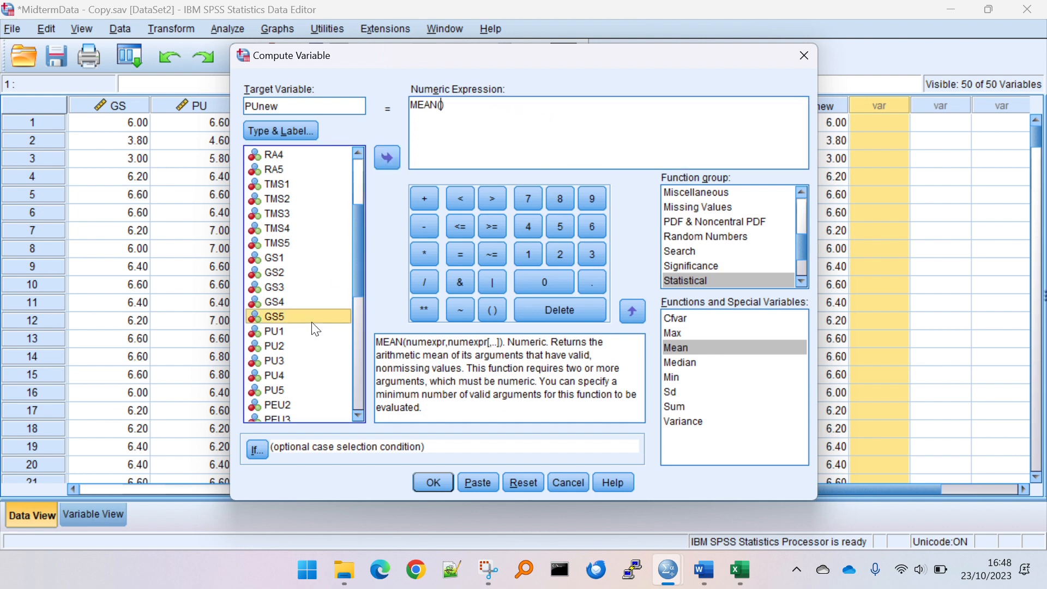
pyautogui.click(322, 330)
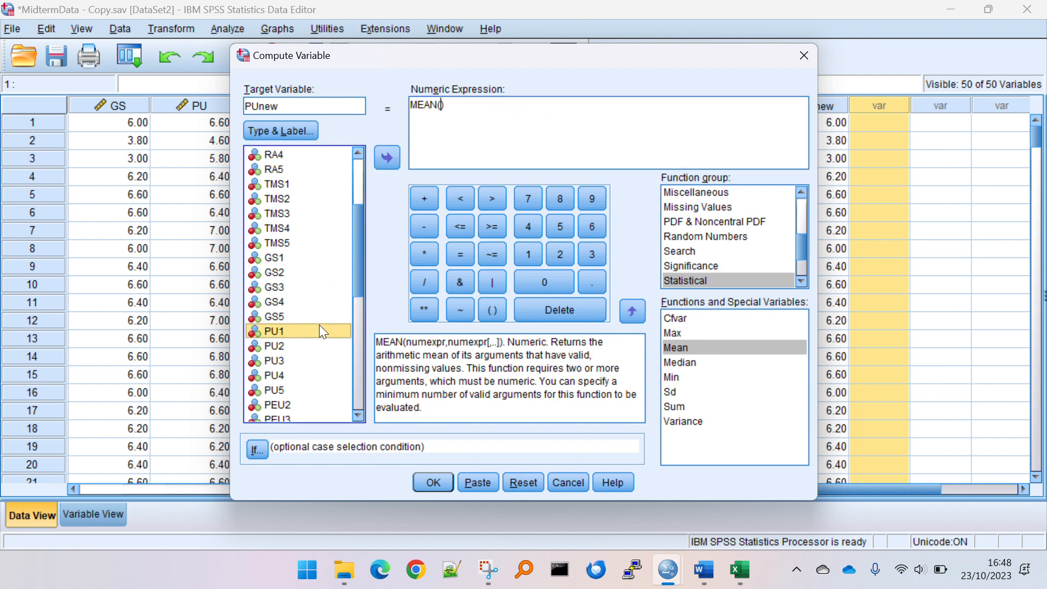
pyautogui.click(384, 160)
pyautogui.write(',')
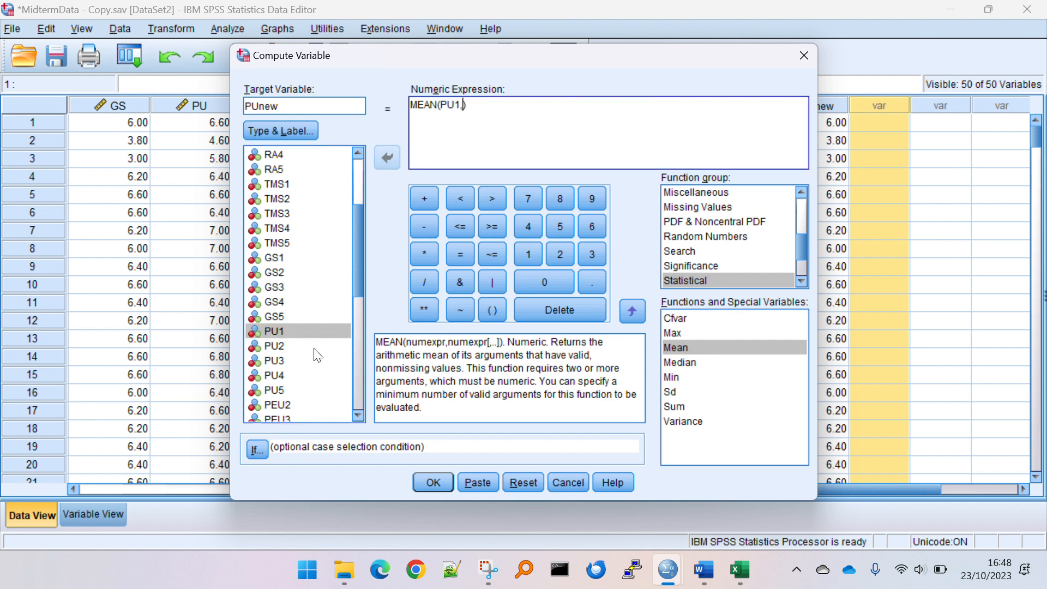
pyautogui.click(319, 346)
pyautogui.click(377, 161)
pyautogui.write(',')
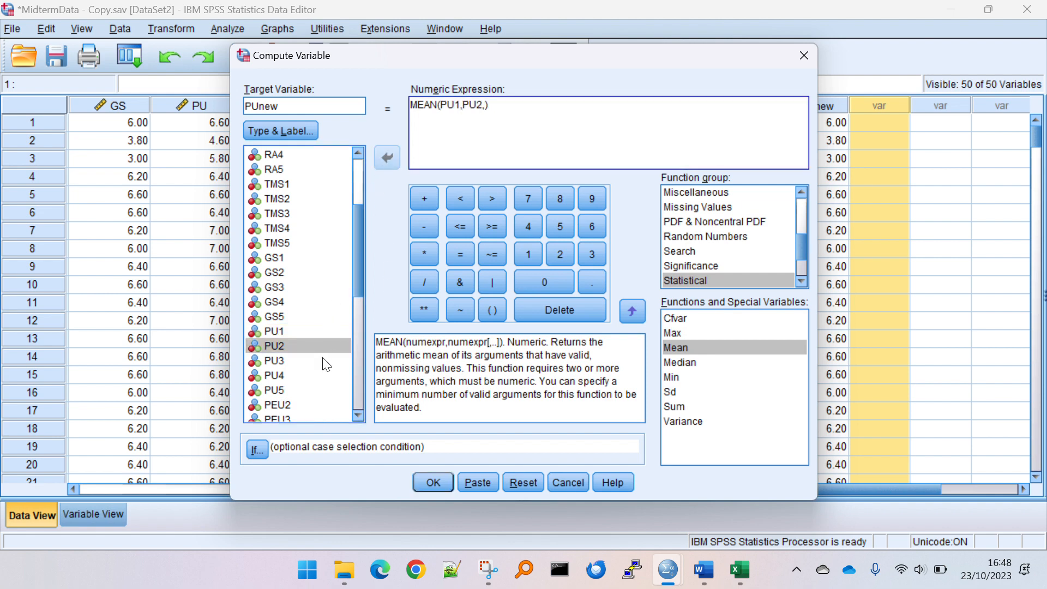
pyautogui.click(327, 360)
pyautogui.click(388, 163)
pyautogui.write(',')
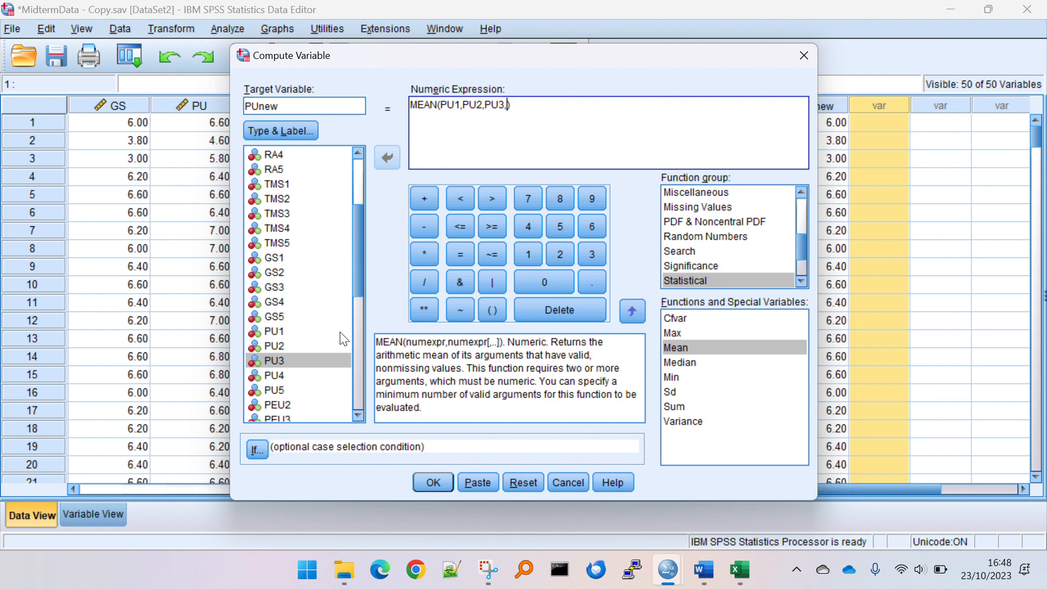
# Add PU4 and PU5 to the MEAN function, run the PUnew computation and return to the dataset
pyautogui.click(334, 375)
pyautogui.click(388, 160)
pyautogui.write(',')
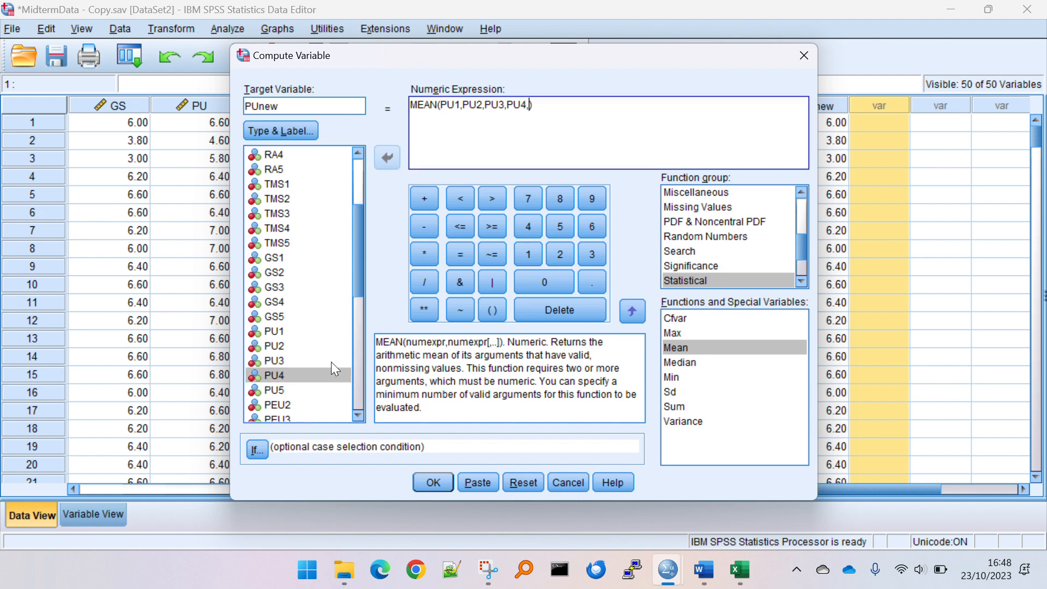
pyautogui.click(325, 390)
pyautogui.click(388, 160)
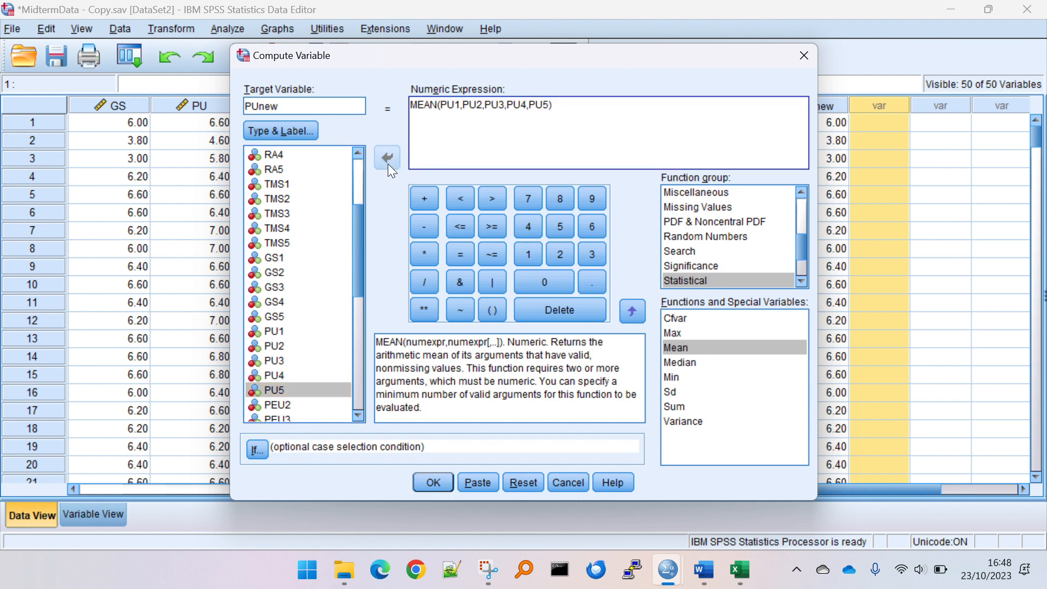
pyautogui.click(439, 487)
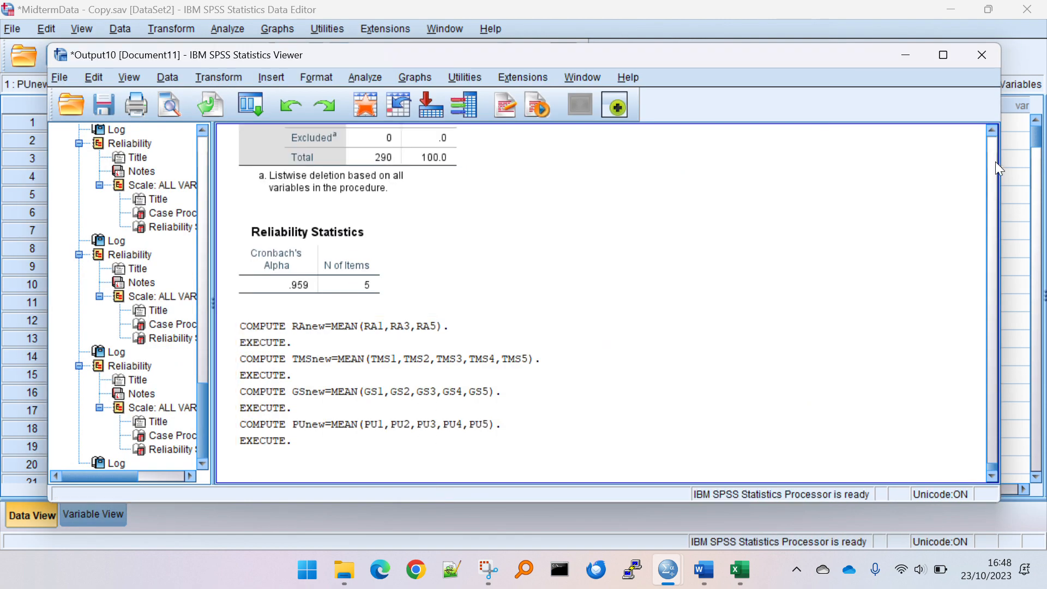
pyautogui.click(907, 57)
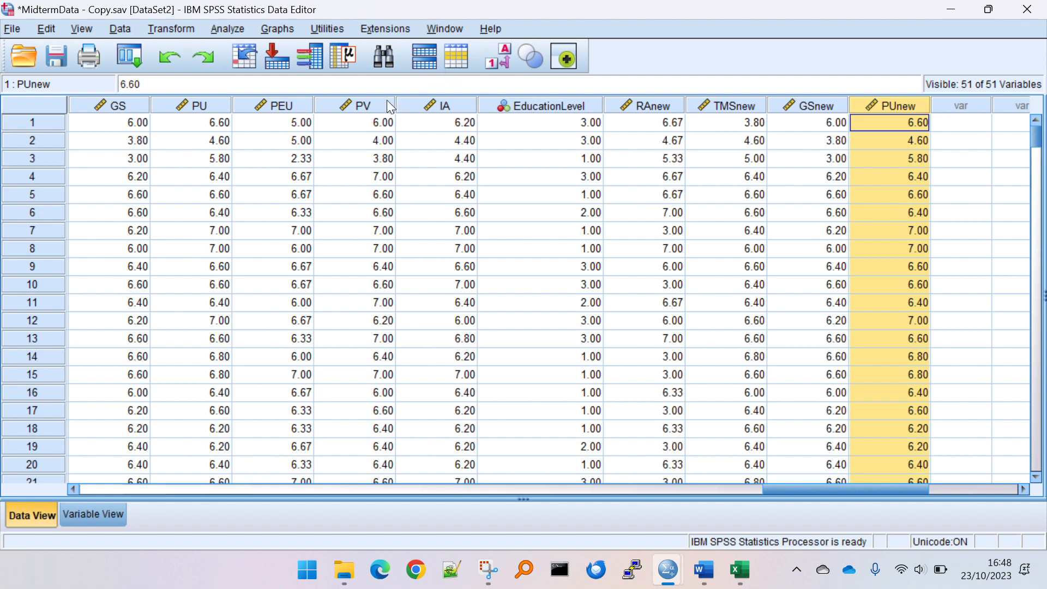
# Start a new variable computation with PEUnew as the target and clear the PU items from the MEAN function
pyautogui.click(163, 30)
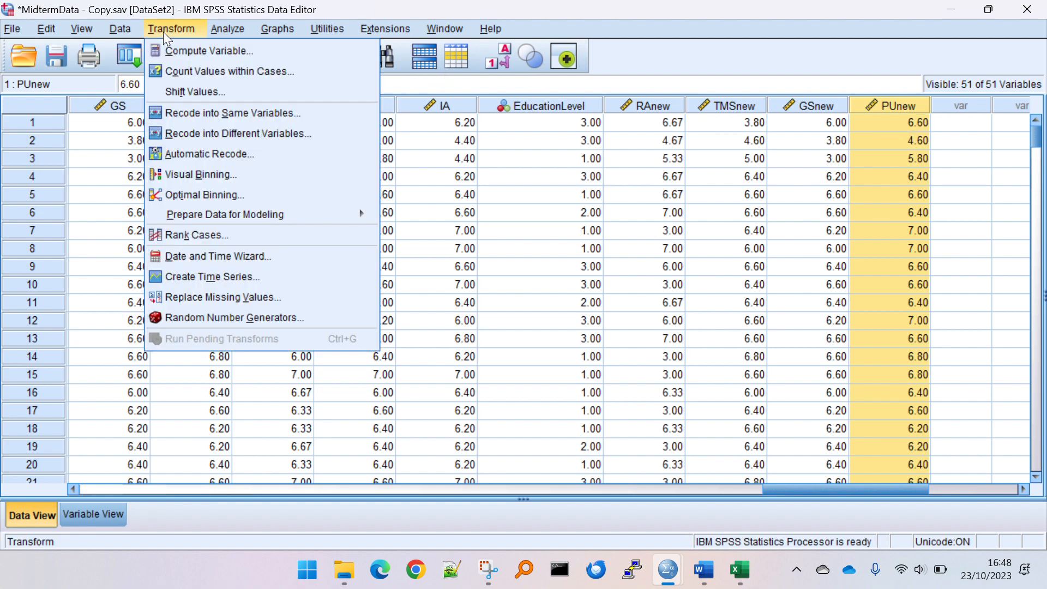
pyautogui.click(175, 51)
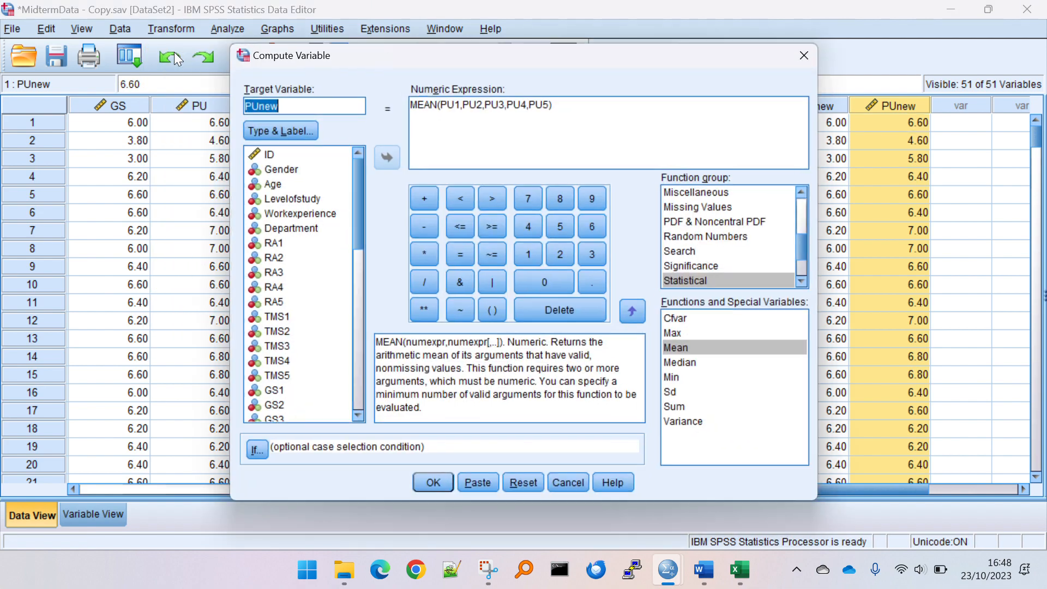
pyautogui.click(251, 107)
pyautogui.write('WE')
pyautogui.press('BackSpace')
pyautogui.press('BackSpace')
pyautogui.write('E')
pyautogui.moveTo(441, 105); pyautogui.dragTo(550, 98)
pyautogui.press('BackSpace')
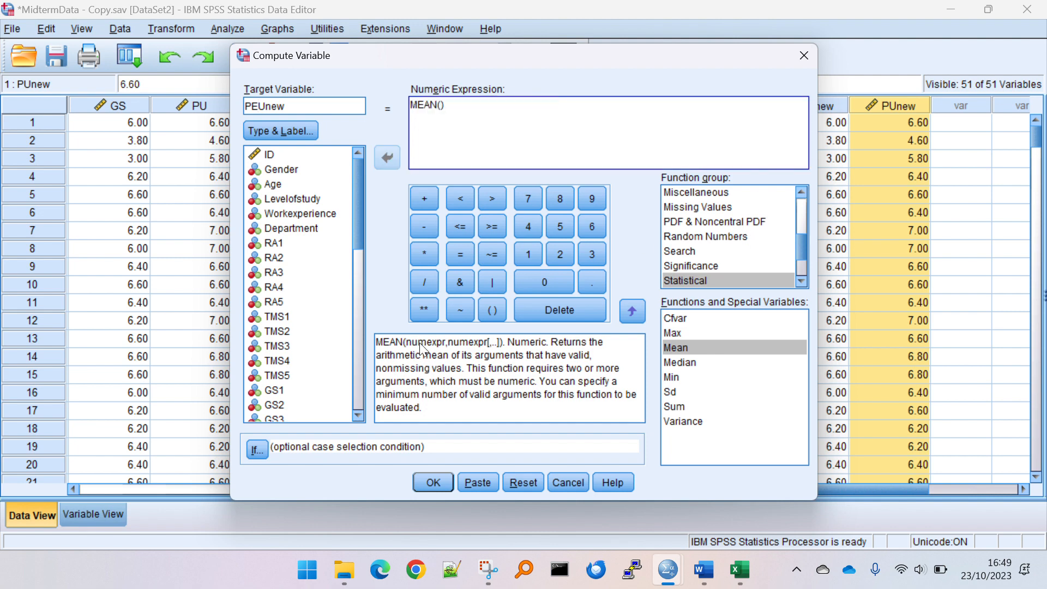
# Fill the MEAN function with PEU2, PEU3 and PEU4, separated by commas, and run the PEUnew computation
pyautogui.scroll(-4, 338, 316)
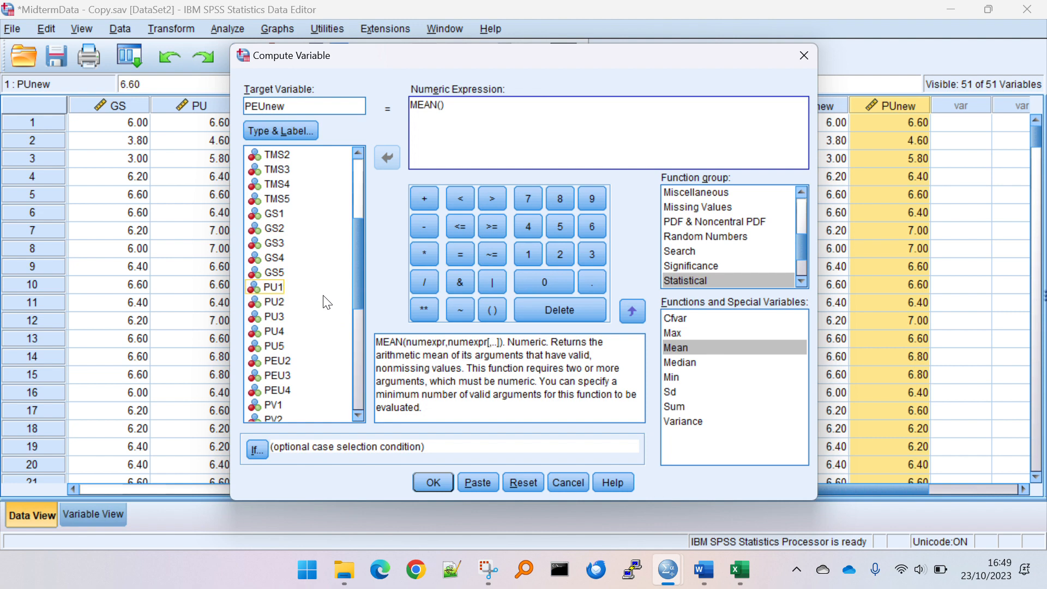
pyautogui.doubleClick(333, 361)
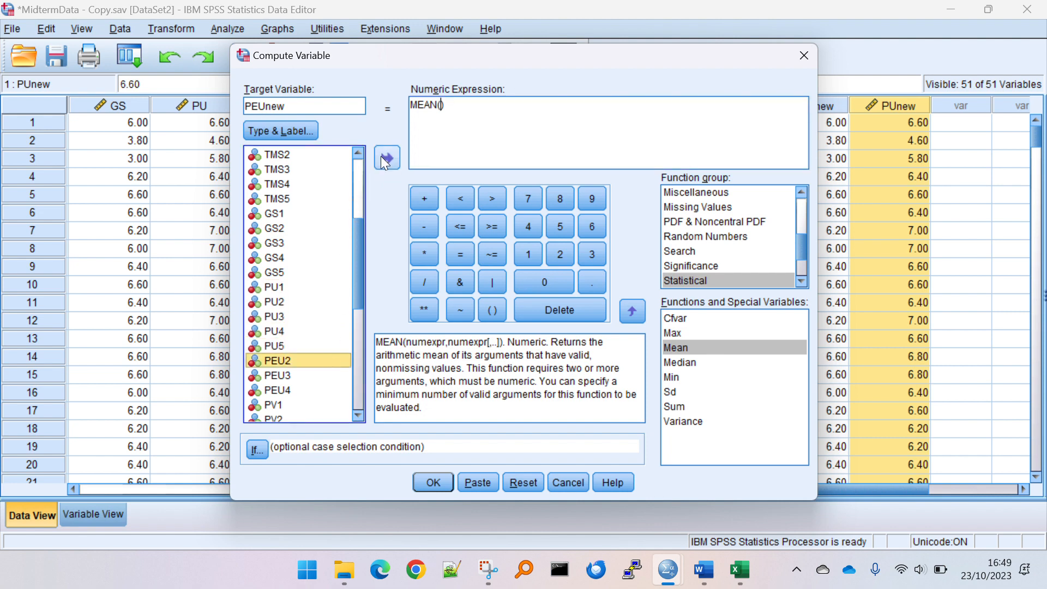
pyautogui.write(',')
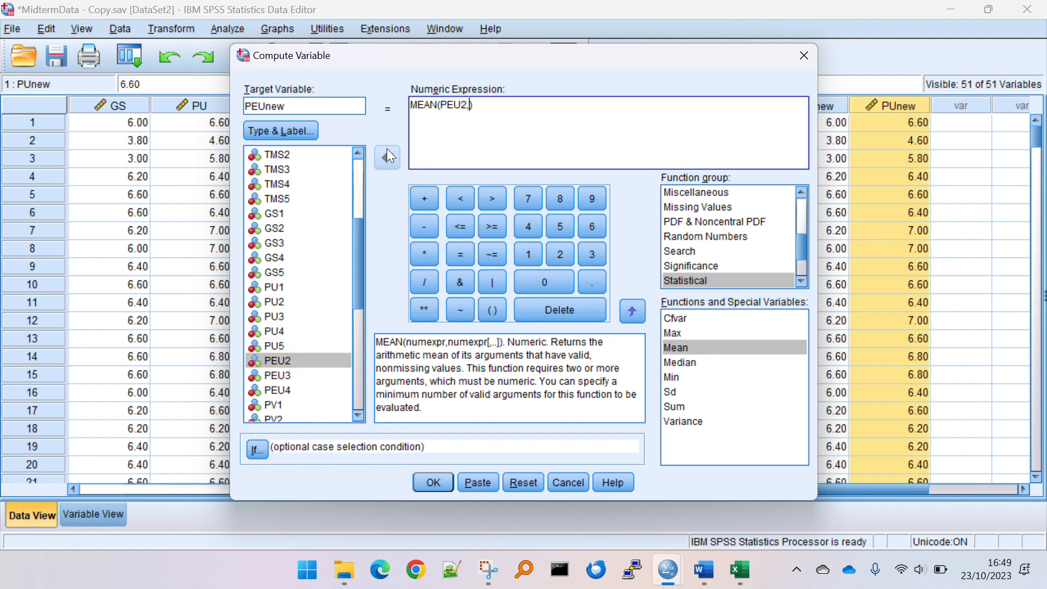
pyautogui.click(288, 376)
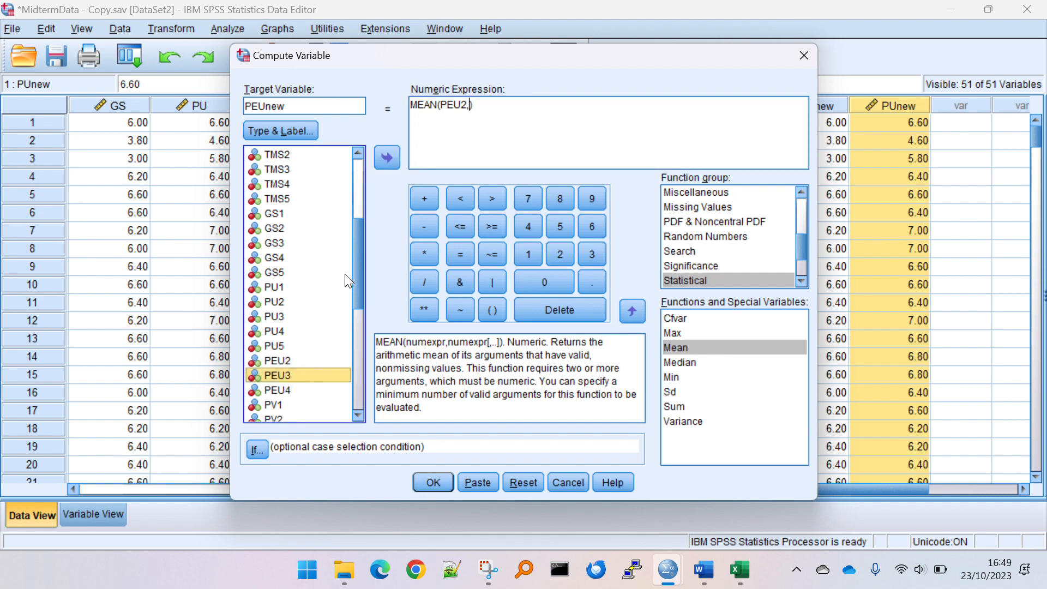
pyautogui.click(394, 162)
pyautogui.write(',')
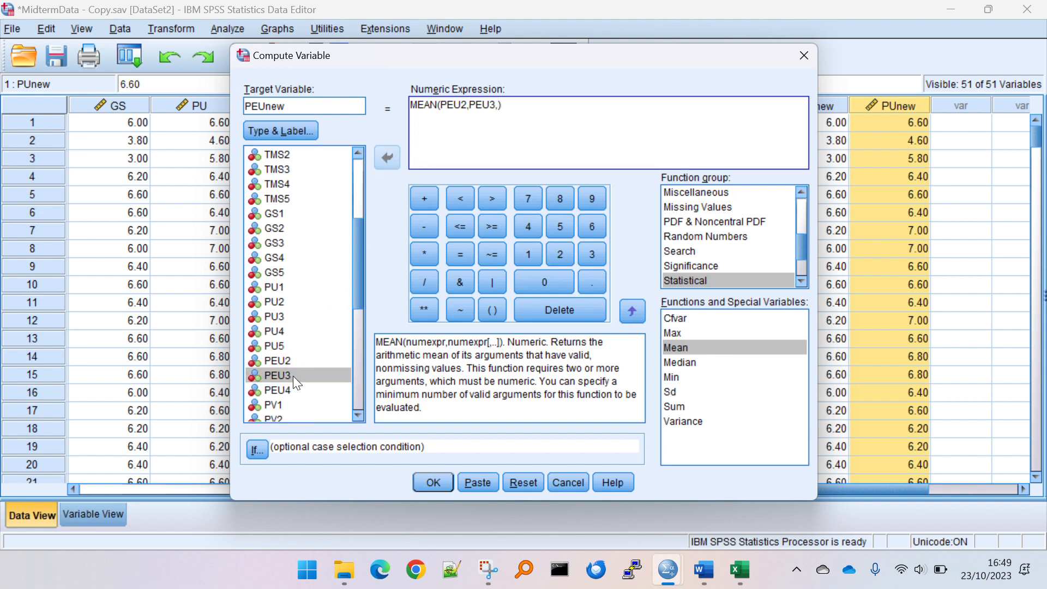
pyautogui.click(280, 390)
pyautogui.click(385, 158)
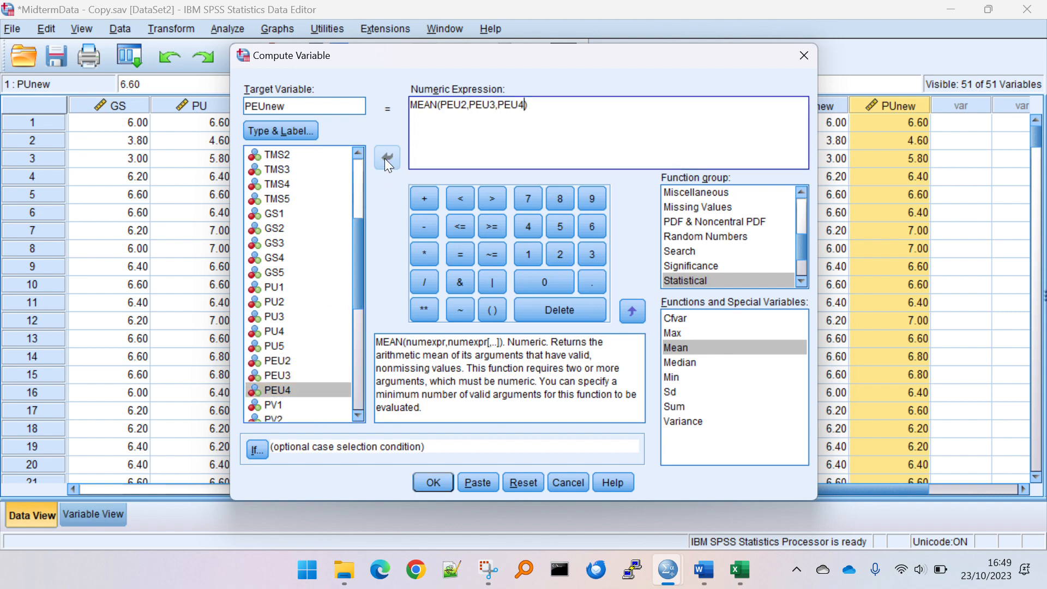
pyautogui.click(432, 482)
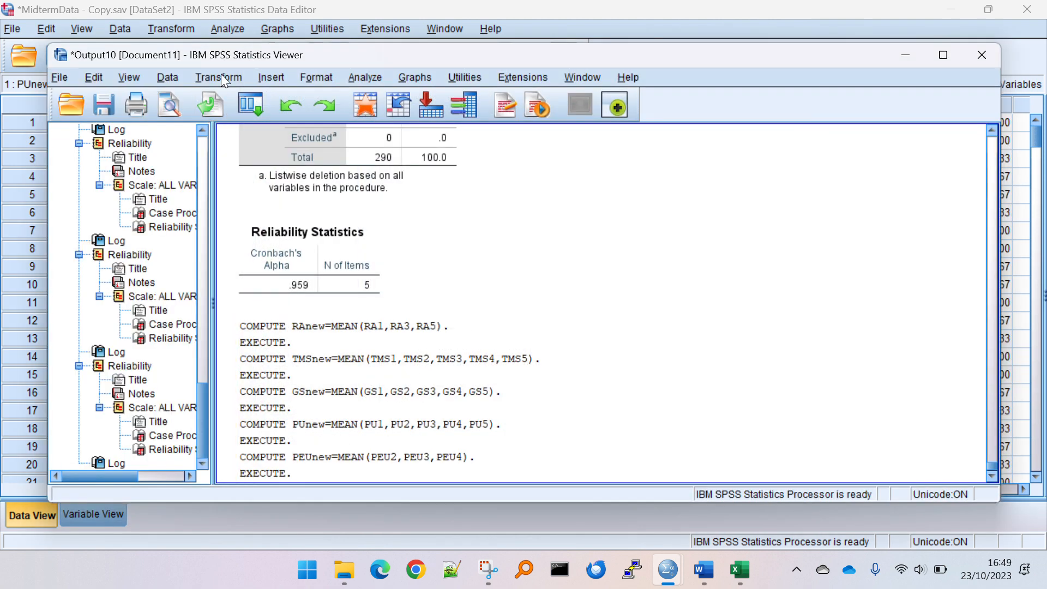
# Start a new variable computation with PVnew as the target and clear the PEU items from the MEAN function
pyautogui.click(182, 30)
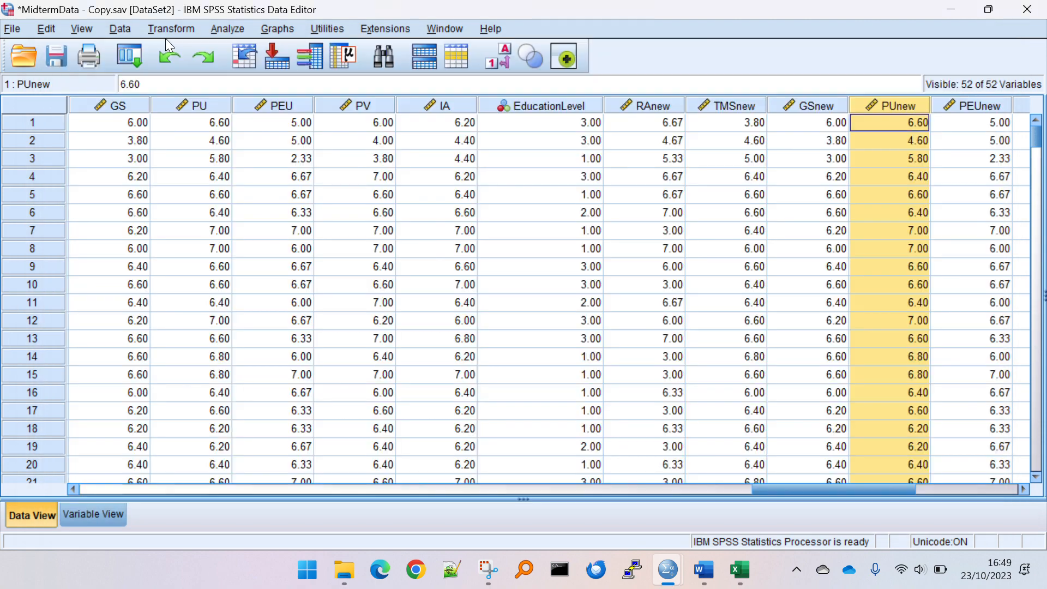
pyautogui.click(171, 30)
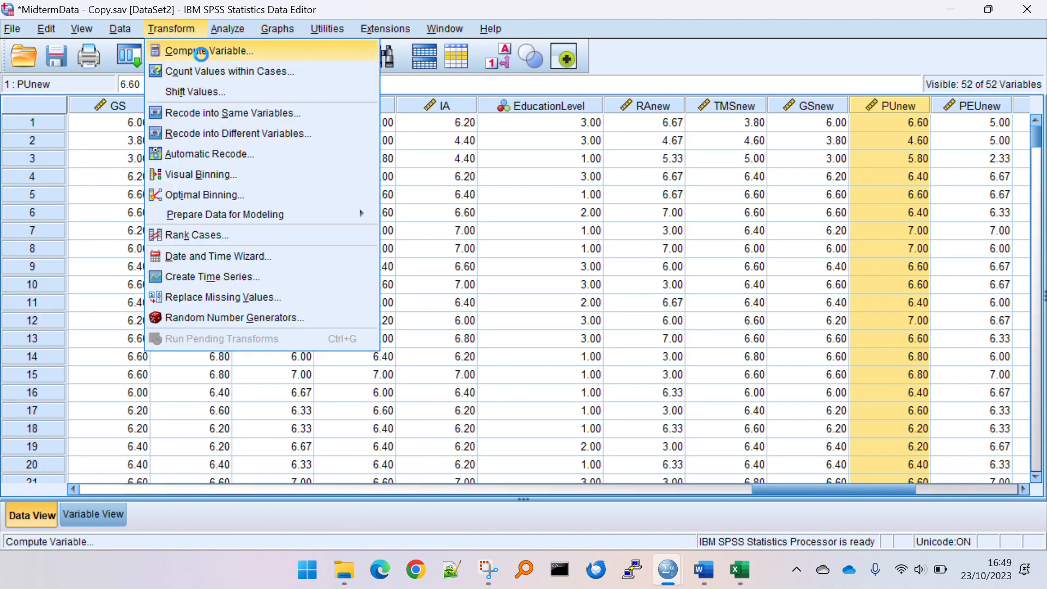
pyautogui.click(203, 50)
pyautogui.moveTo(440, 104); pyautogui.dragTo(523, 104)
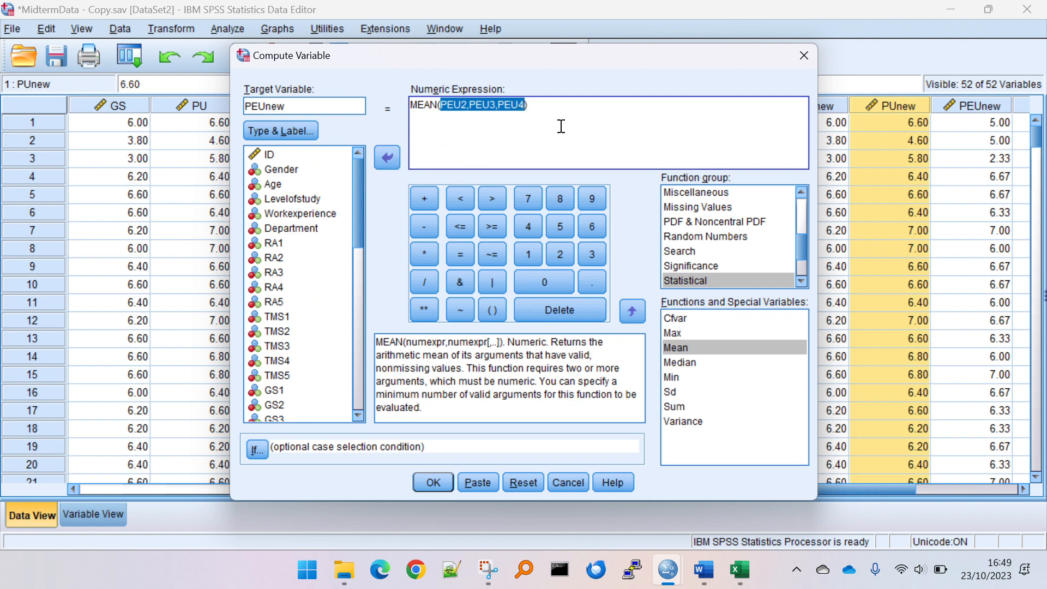
pyautogui.press('BackSpace')
pyautogui.scroll(-5, 303, 287)
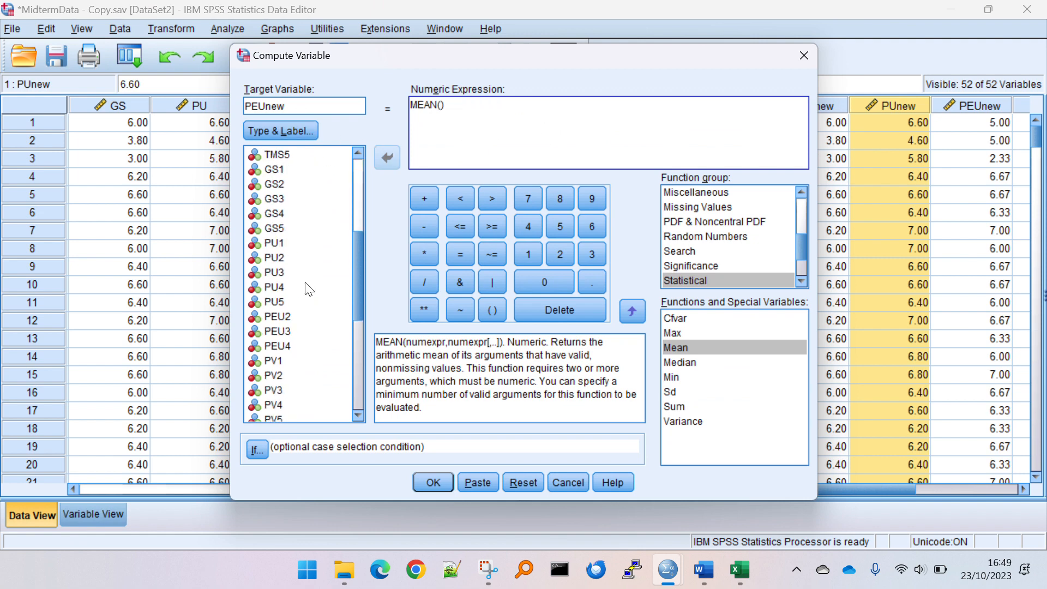
pyautogui.scroll(-2, 304, 287)
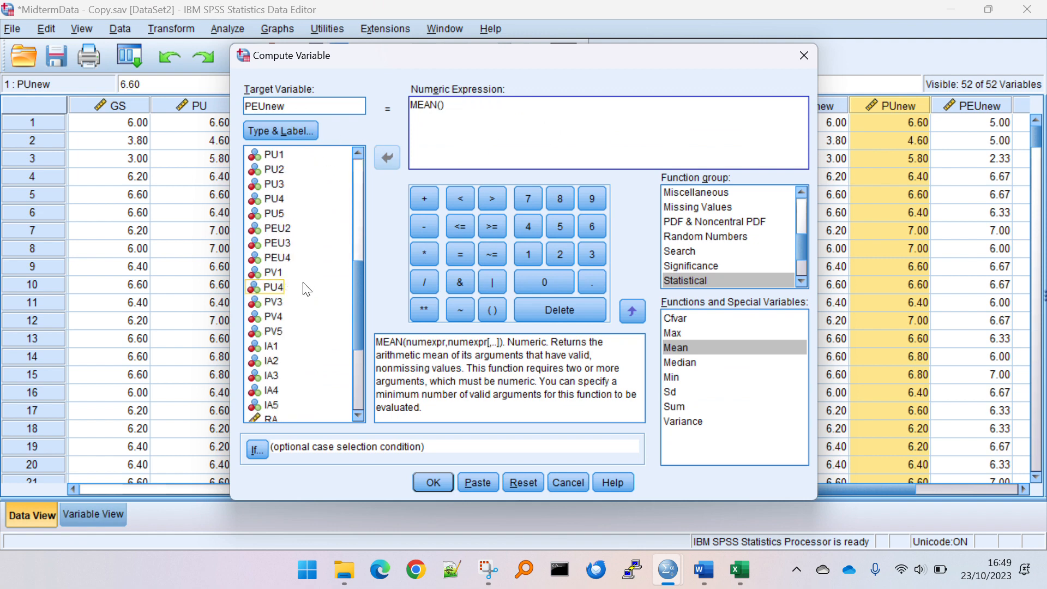
pyautogui.click(262, 106)
pyautogui.press('BackSpace')
pyautogui.press('BackSpace')
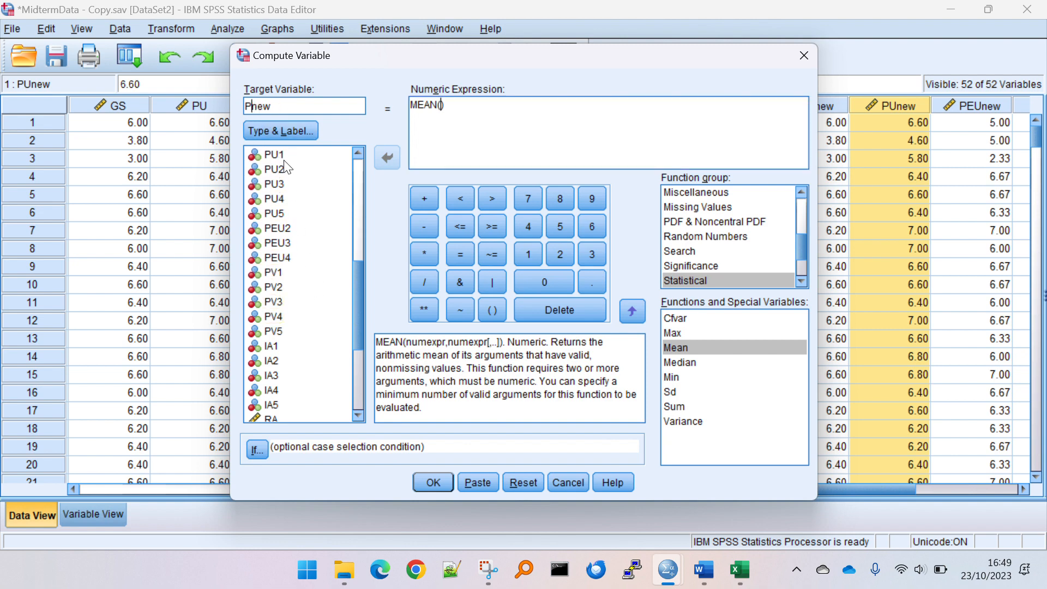
pyautogui.write('V')
# Insert PV1, PV2 and PV3 into the MEAN function, separated by commas
pyautogui.scroll(-1, 287, 283)
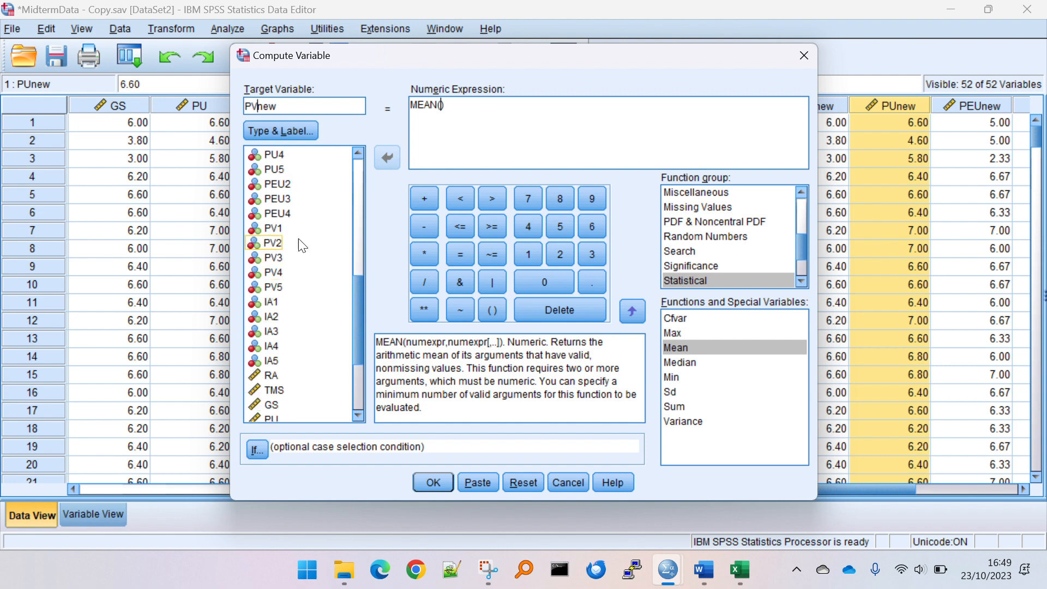
pyautogui.click(278, 228)
pyautogui.click(385, 158)
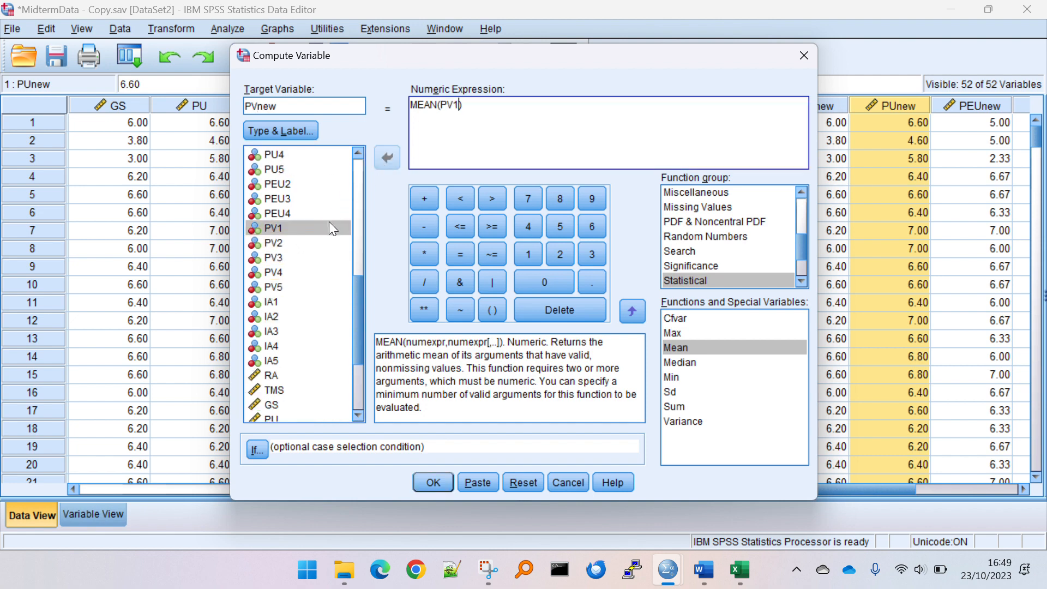
pyautogui.write(',')
pyautogui.click(318, 243)
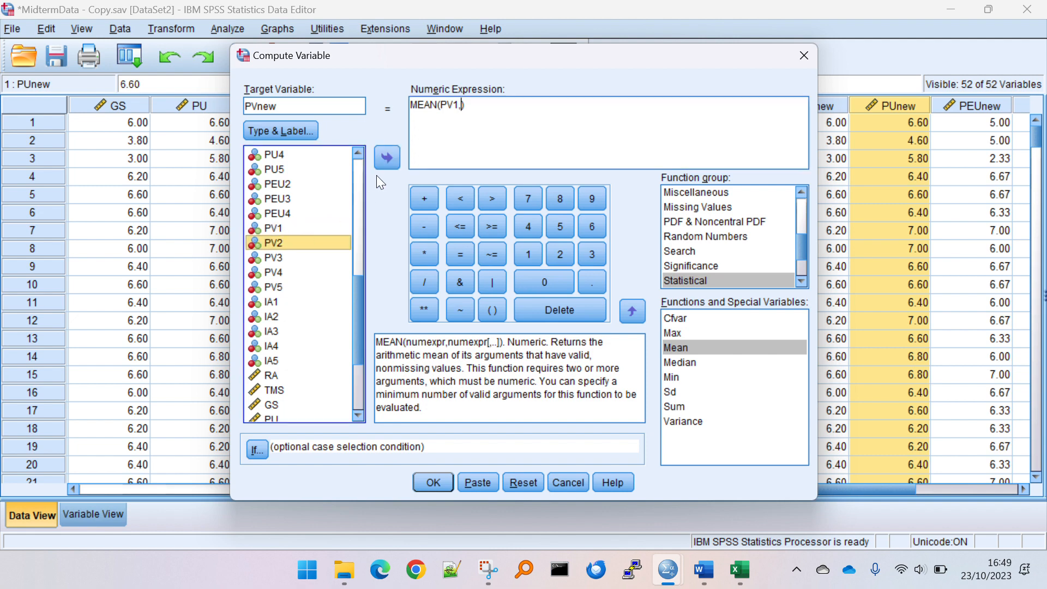
pyautogui.click(387, 159)
pyautogui.write(',')
pyautogui.click(387, 158)
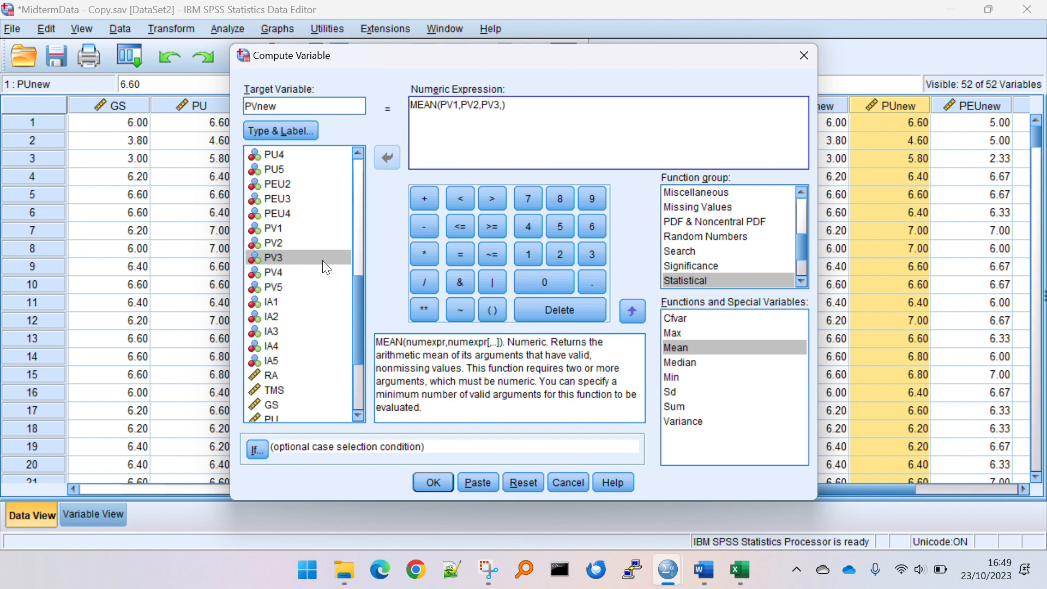
# Add PV4 and PV5 to the MEAN function and run the PVnew computation
pyautogui.click(312, 273)
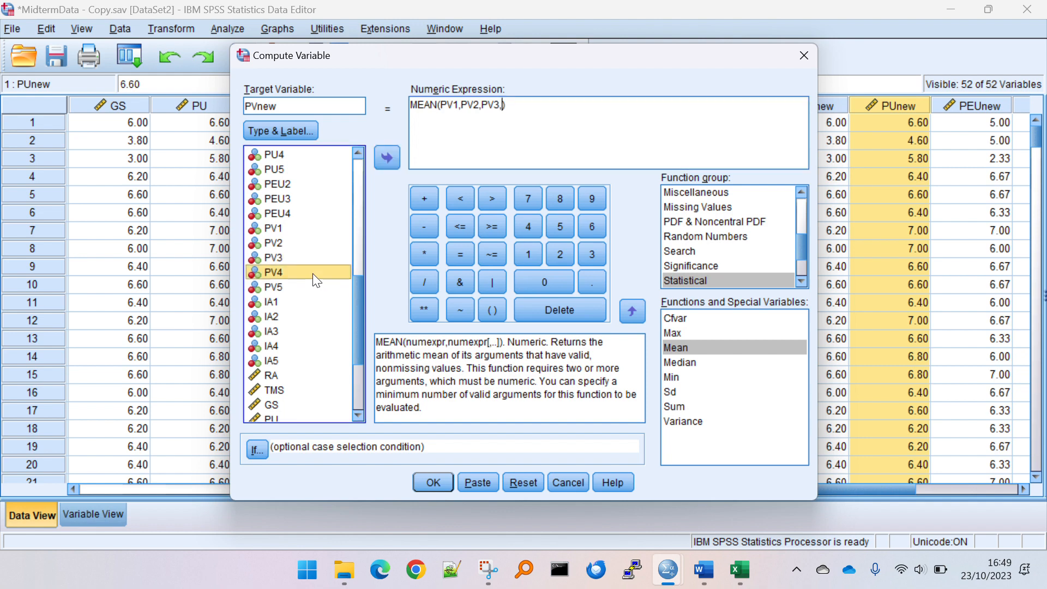
pyautogui.click(385, 156)
pyautogui.write(',')
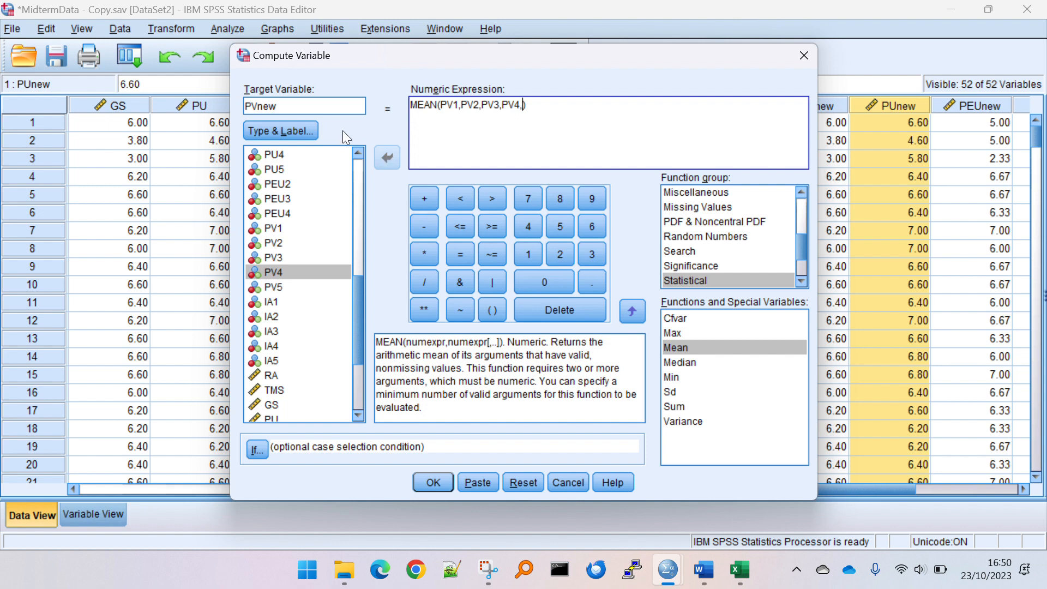
pyautogui.click(305, 287)
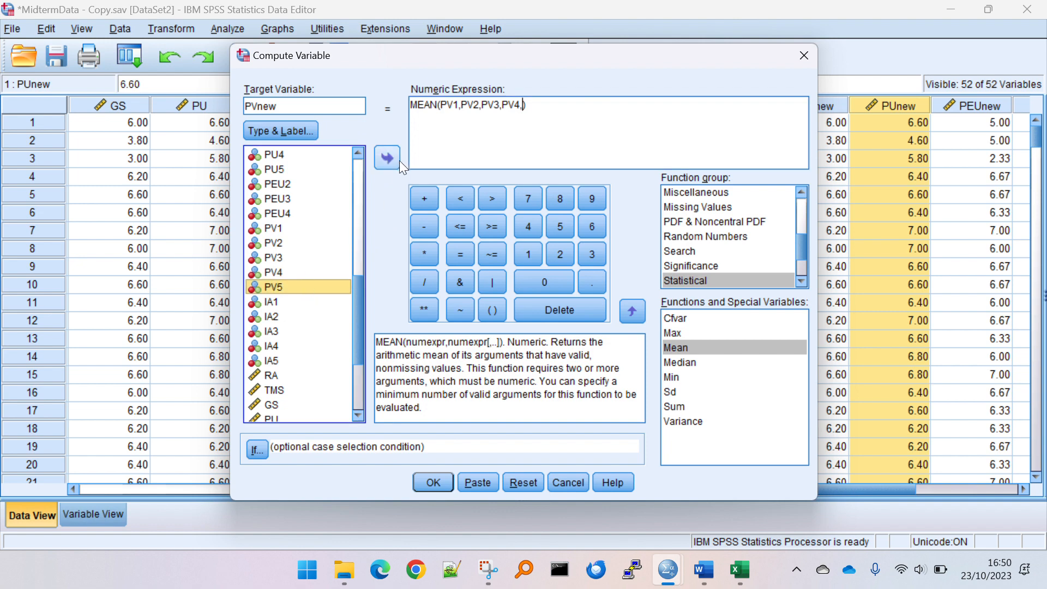
pyautogui.click(388, 157)
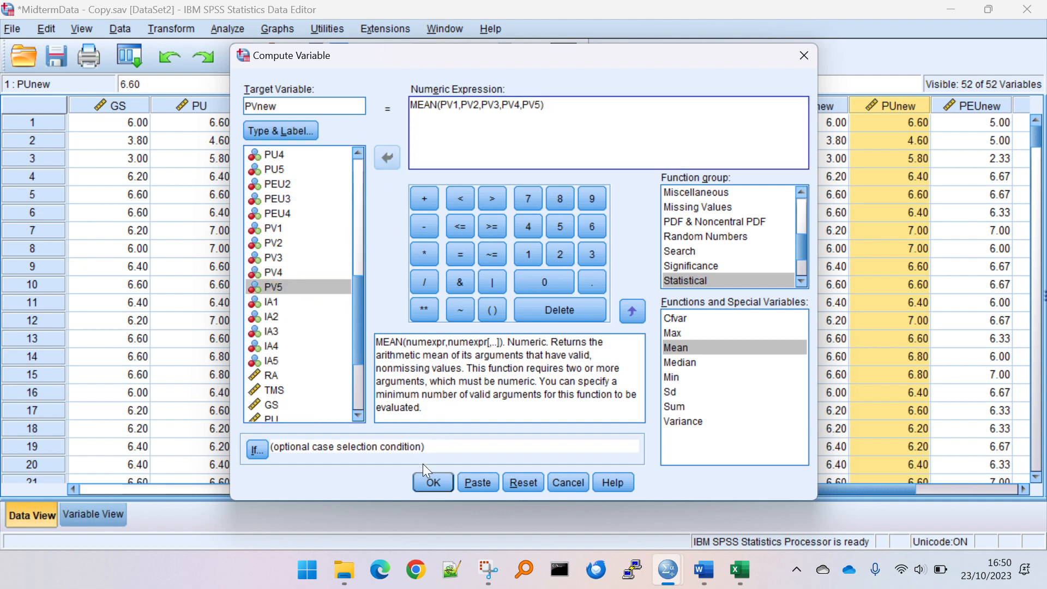
pyautogui.click(431, 483)
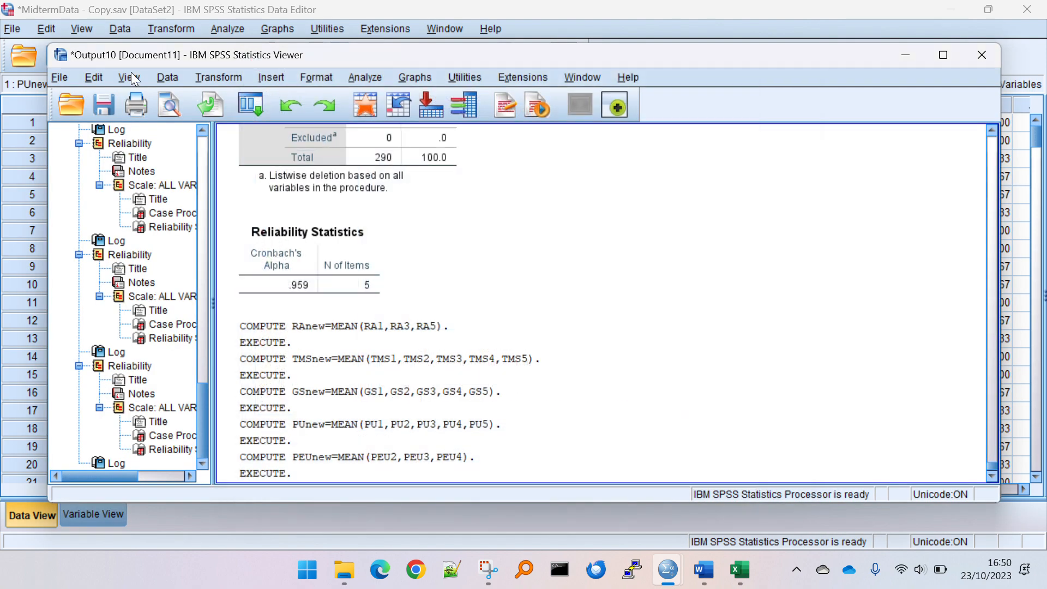
# Start a new variable computation with IAnew as the target and clear the PV items from the MEAN function
pyautogui.click(159, 30)
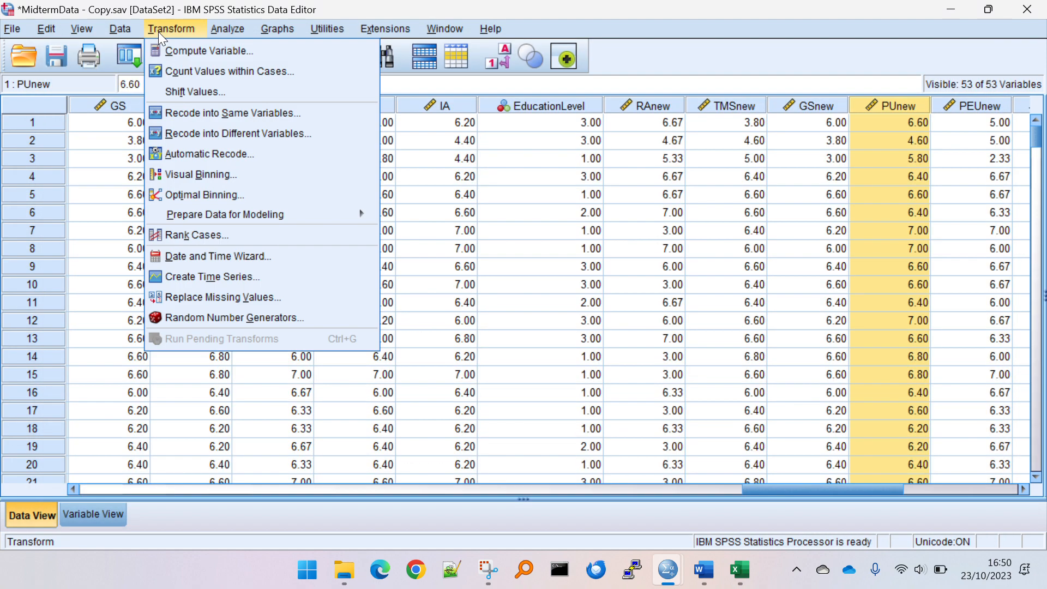
pyautogui.click(195, 55)
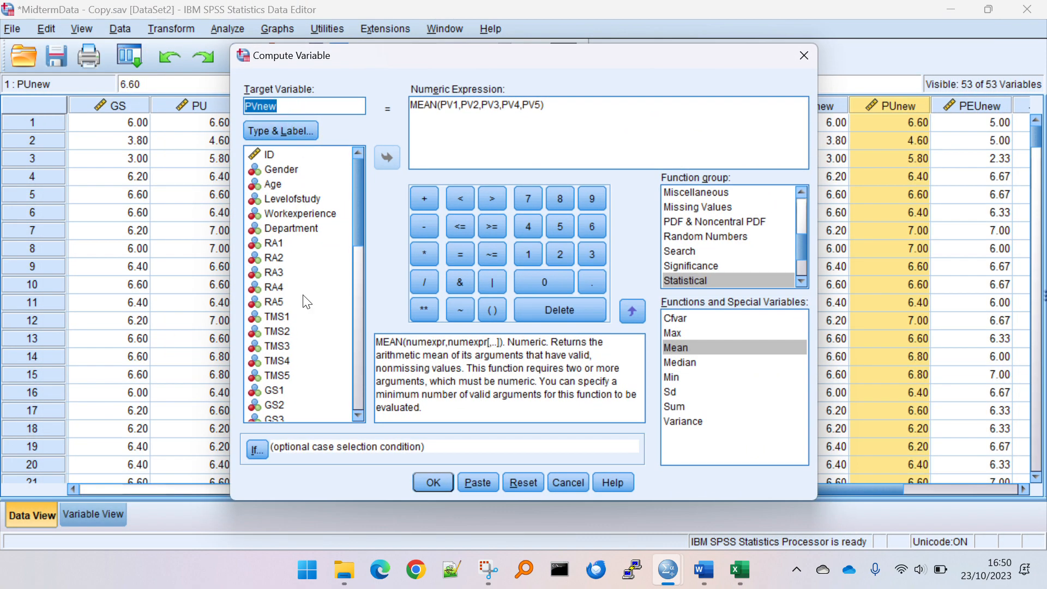
pyautogui.scroll(-5, 289, 293)
pyautogui.scroll(-4, 289, 293)
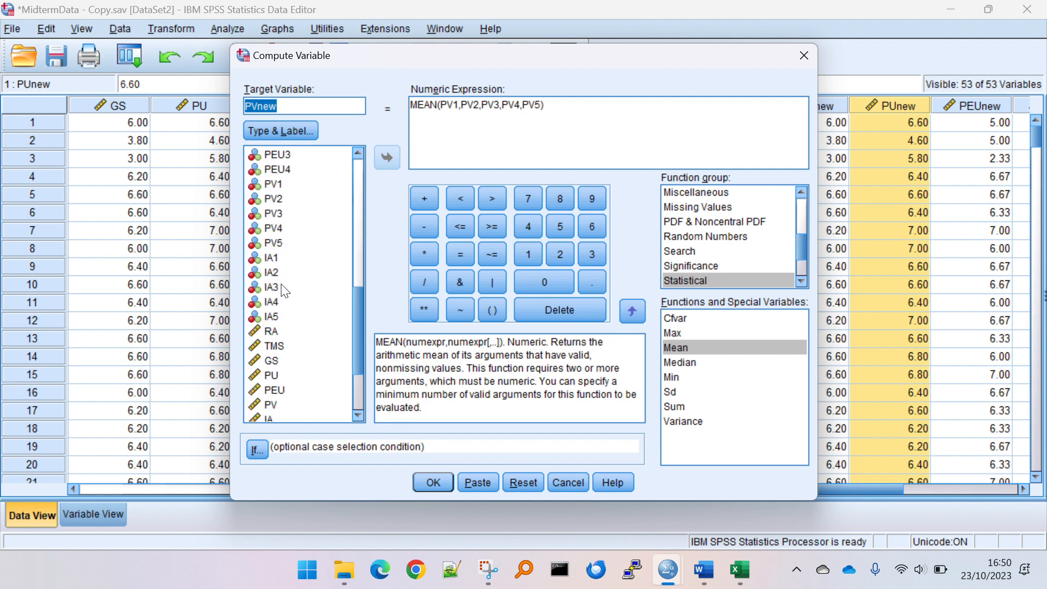
pyautogui.click(258, 109)
pyautogui.press('BackSpace')
pyautogui.press('BackSpace')
pyautogui.write('IA')
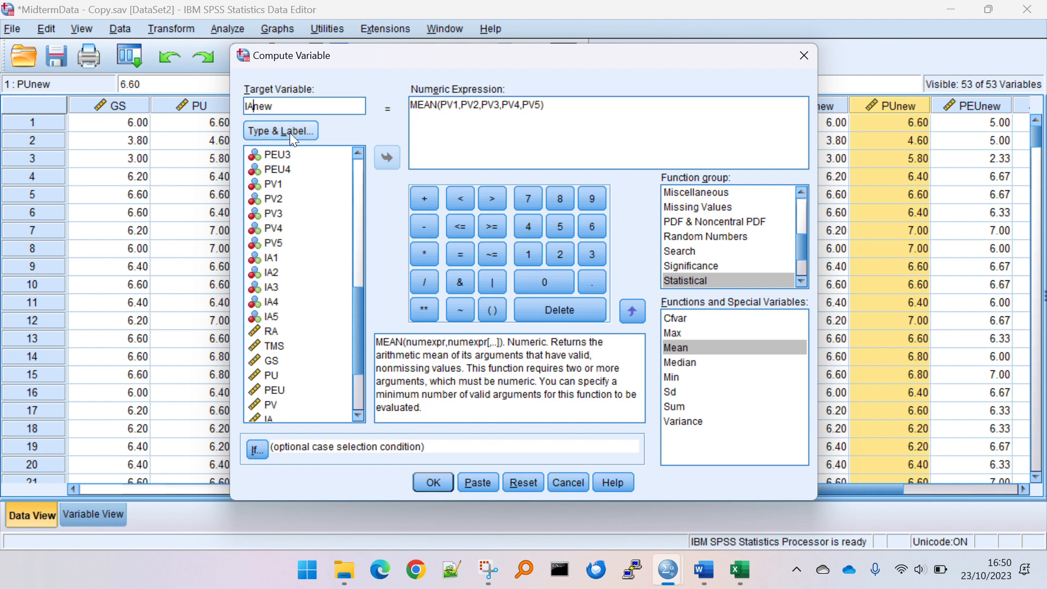
pyautogui.click(315, 257)
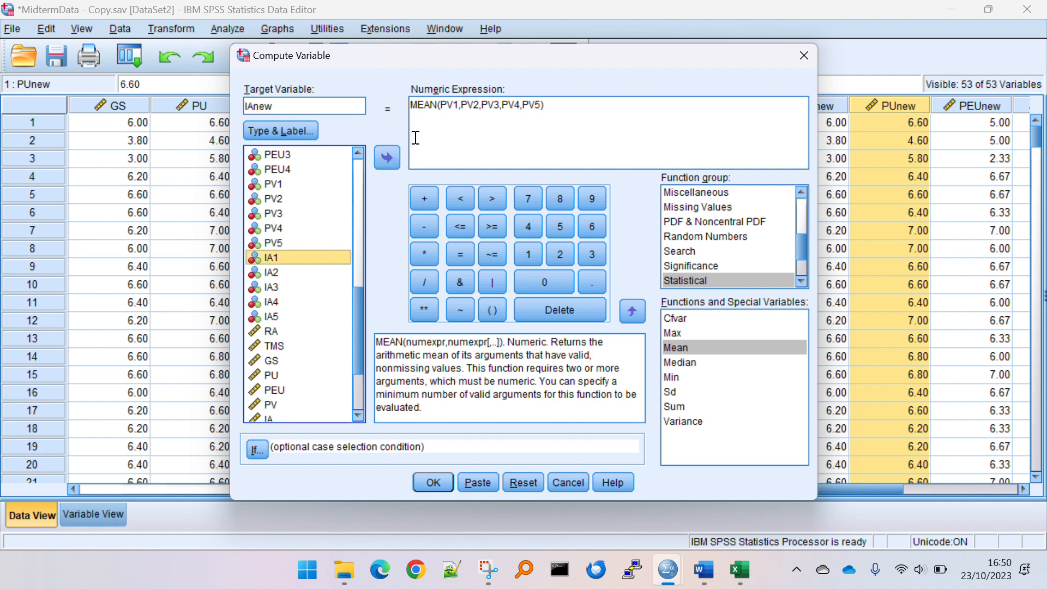
pyautogui.click(443, 105)
pyautogui.moveTo(444, 105); pyautogui.dragTo(525, 118)
pyautogui.press('BackSpace')
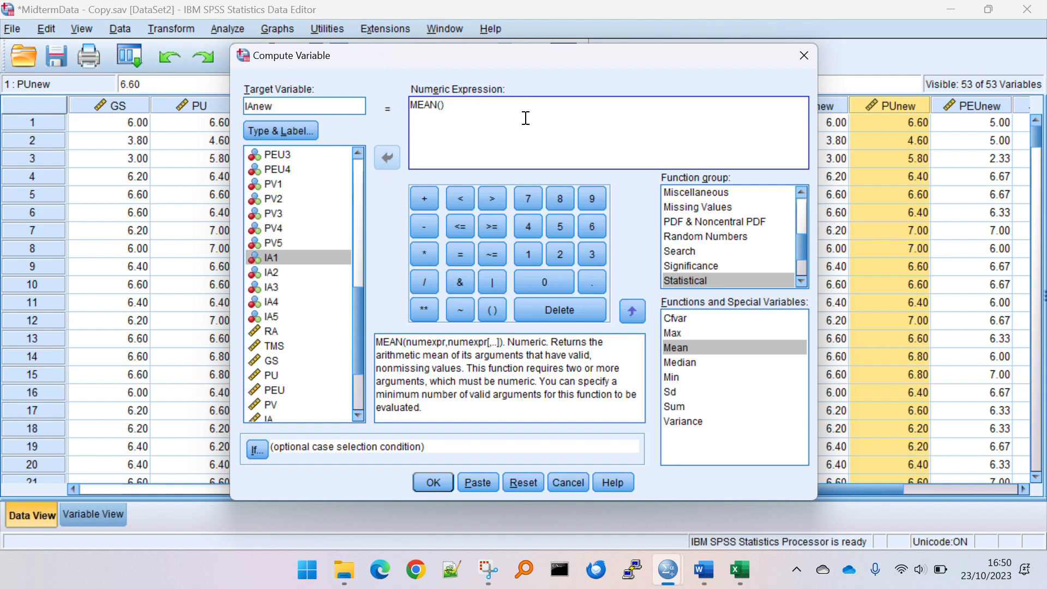
# Insert IA1, IA2 and IA3 into the MEAN function, separated by commas
pyautogui.click(321, 257)
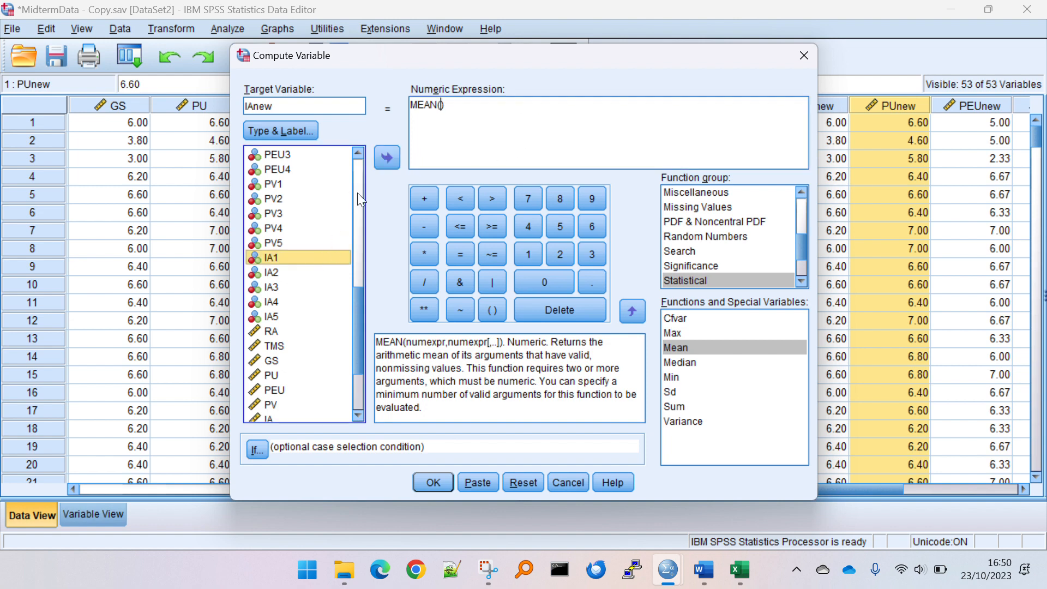
pyautogui.click(386, 157)
pyautogui.write(',')
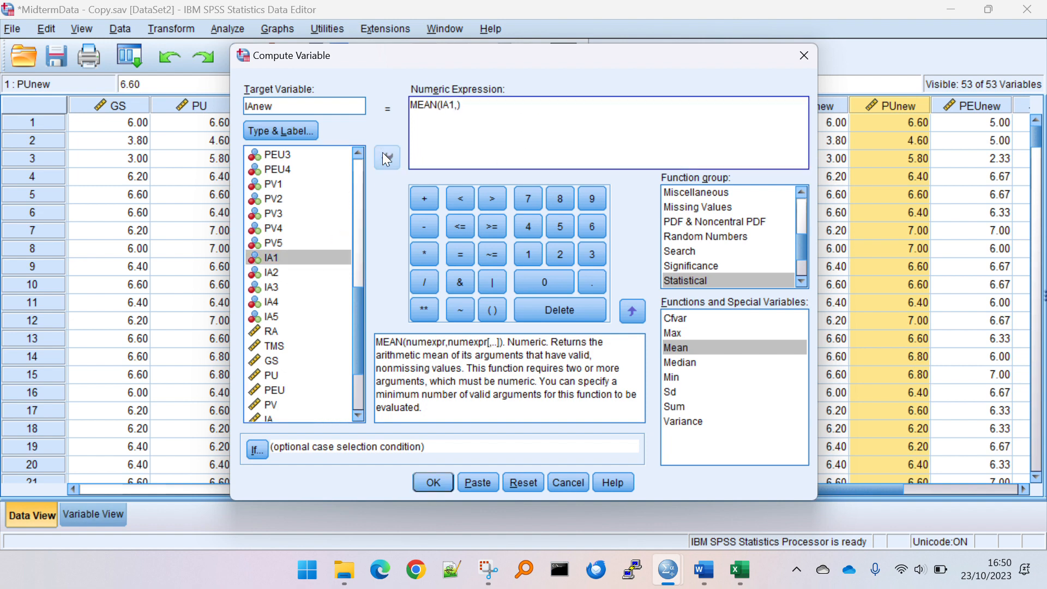
pyautogui.click(289, 272)
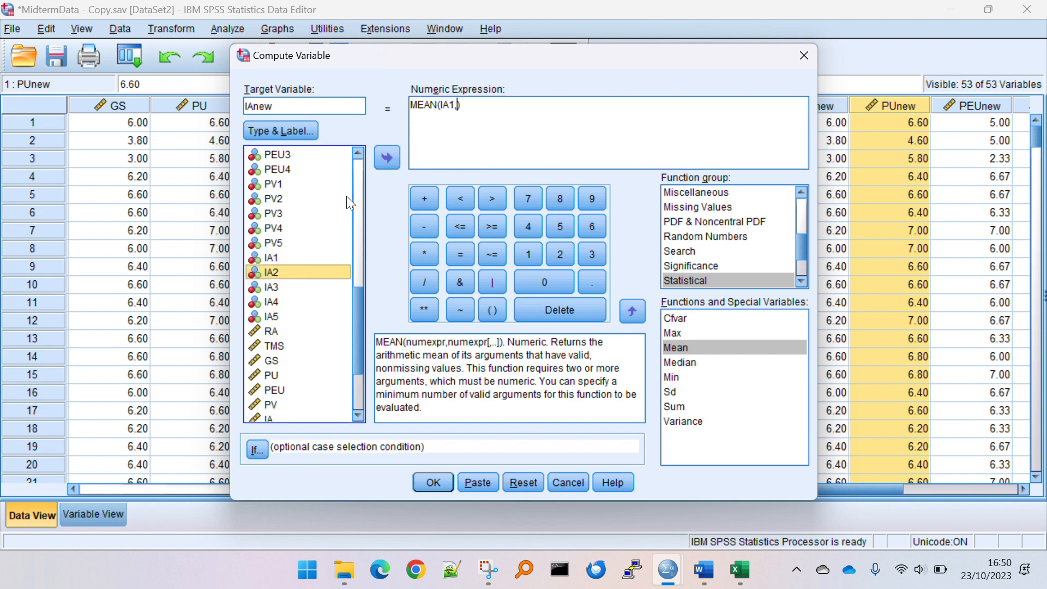
pyautogui.click(382, 161)
pyautogui.write(',')
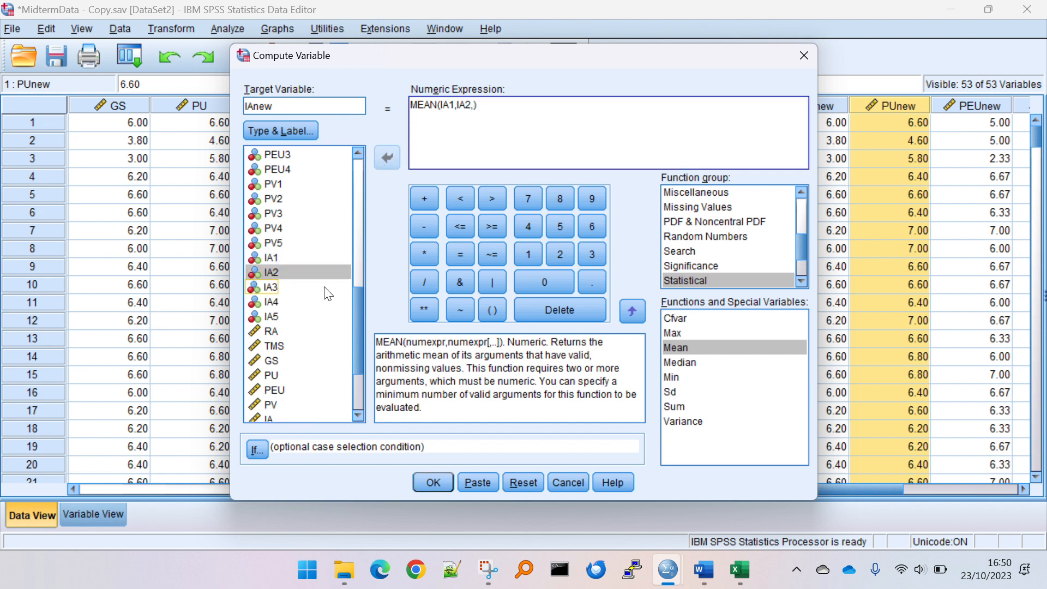
pyautogui.click(327, 289)
pyautogui.click(387, 157)
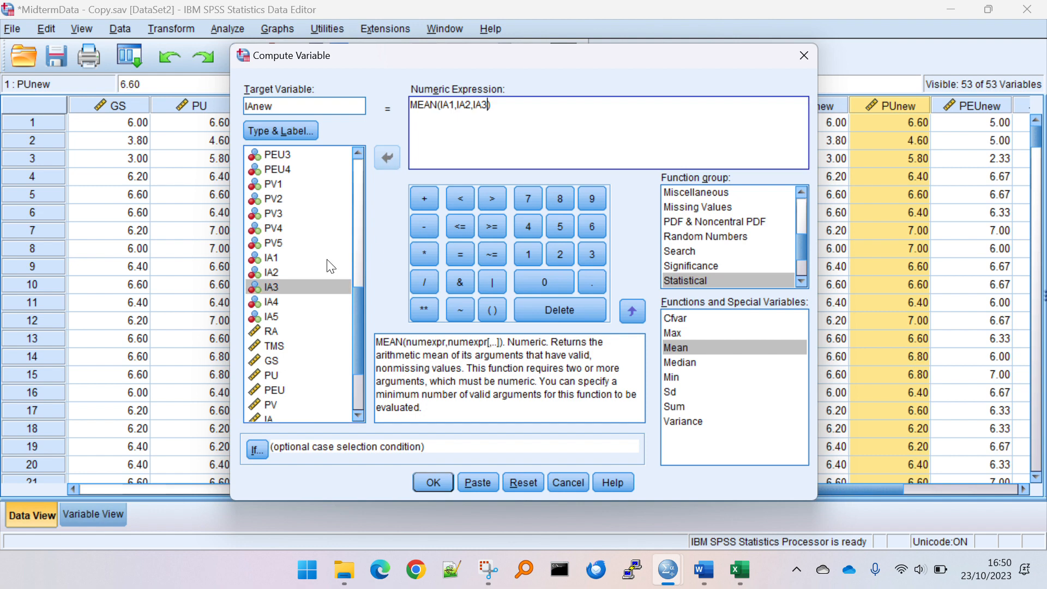
pyautogui.write(',')
# Add IA4 and IA5 to the MEAN function and run the IAnew computation
pyautogui.click(325, 301)
pyautogui.click(391, 150)
pyautogui.write(',IA4,')
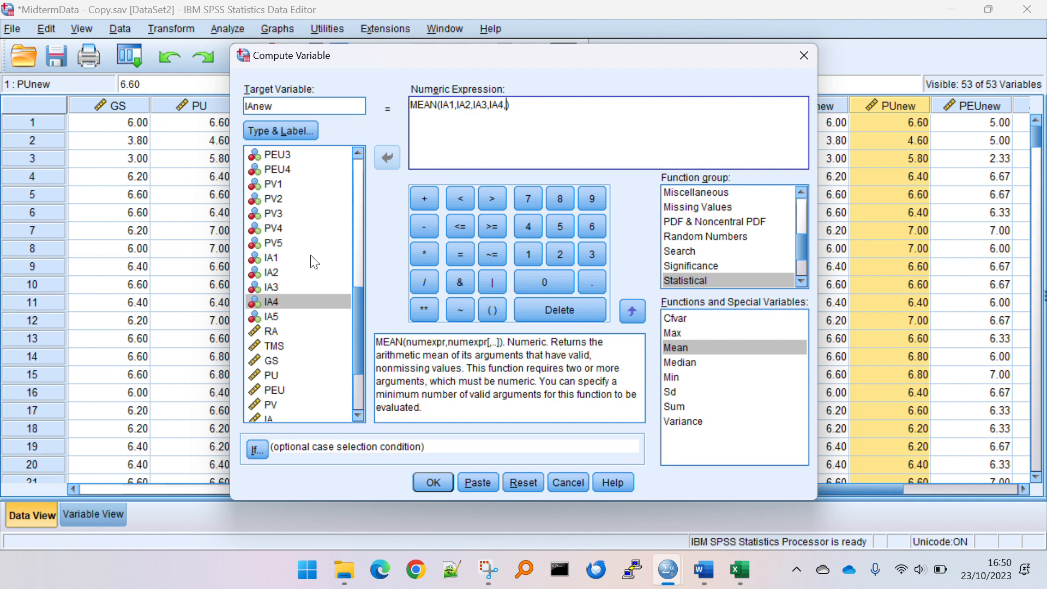
pyautogui.click(319, 317)
pyautogui.click(393, 155)
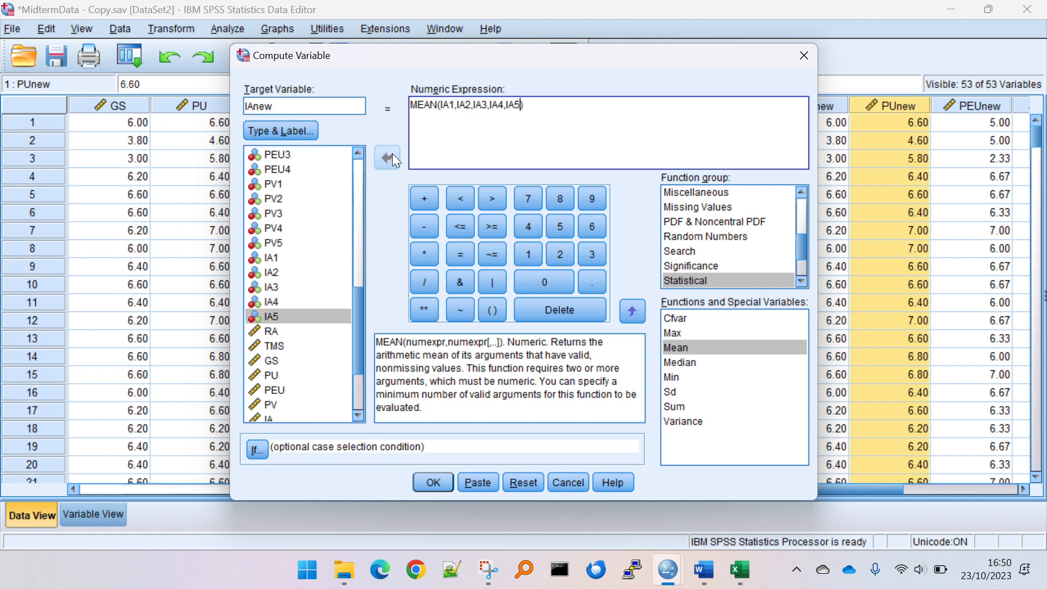
pyautogui.click(434, 482)
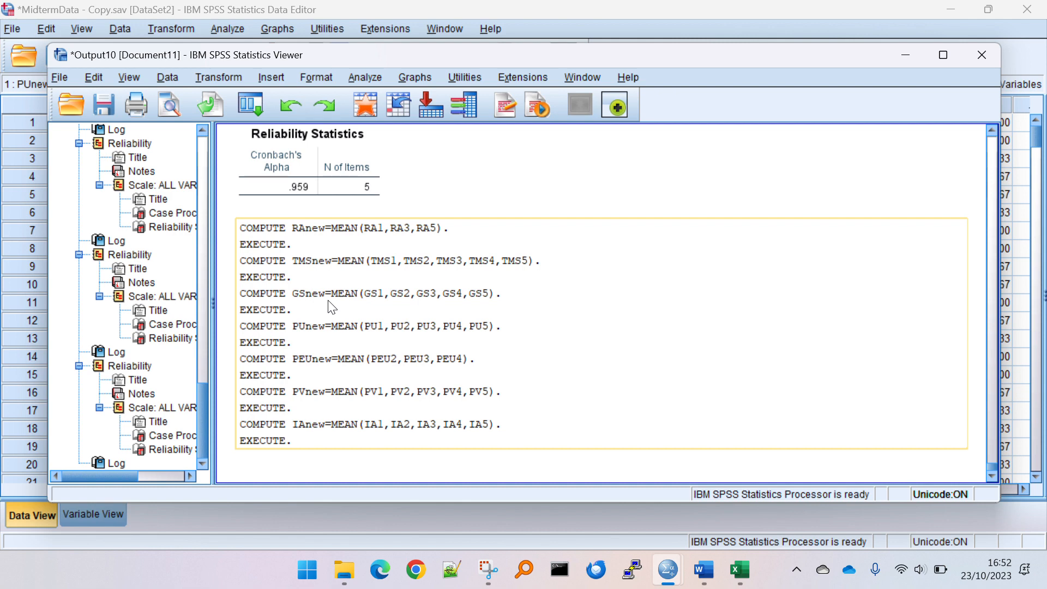
# Switch to the midterm document in Word and review the Direction3 instructions and the Figure 3-1 table comparing group means
pyautogui.hotkey('alt', 'Tab')
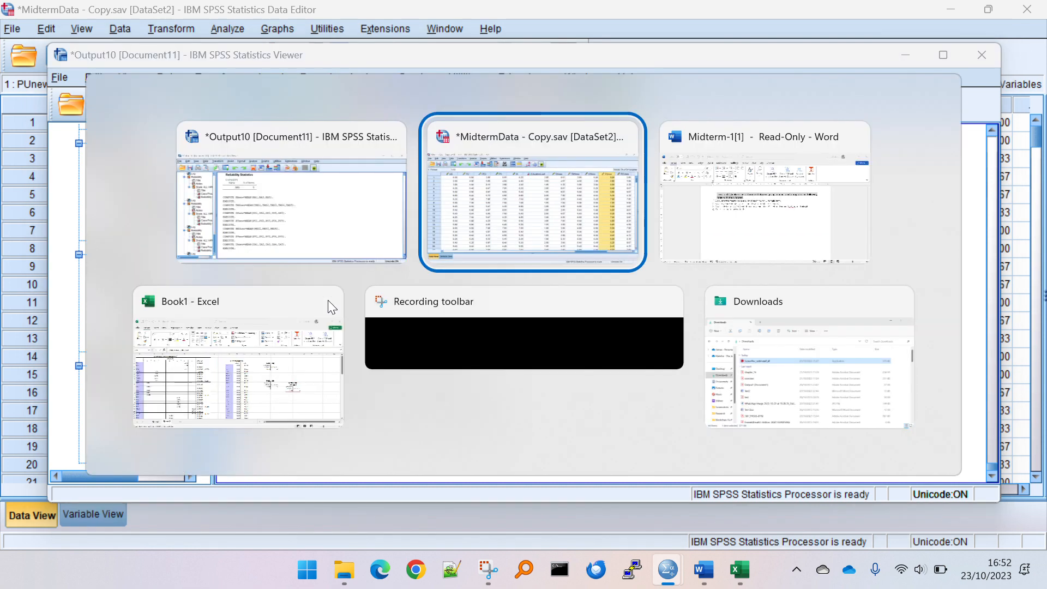
pyautogui.hotkey('alt', 'Tab')
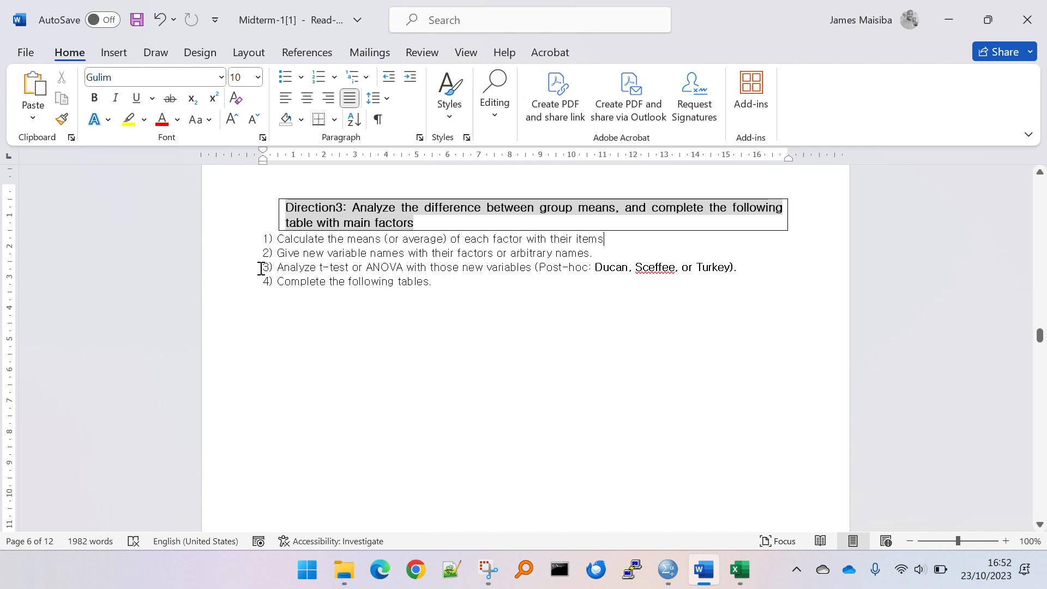
pyautogui.moveTo(247, 243)
pyautogui.mouseDown()
pyautogui.moveTo(251, 269)
pyautogui.moveTo(252, 254)
pyautogui.mouseUp()
pyautogui.click(511, 343)
pyautogui.scroll(-10, 513, 344)
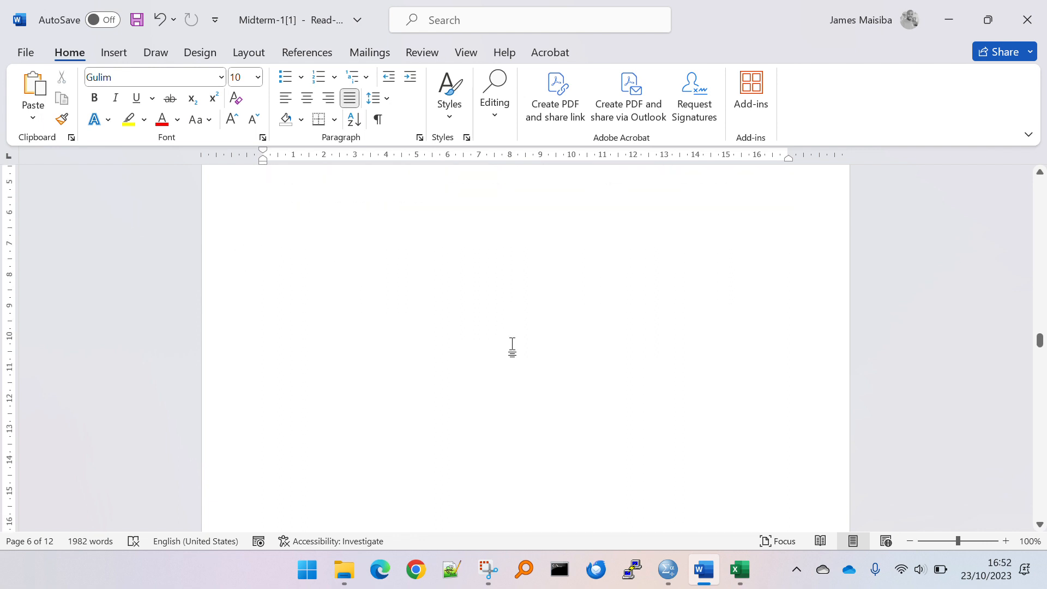
pyautogui.scroll(-5, 515, 344)
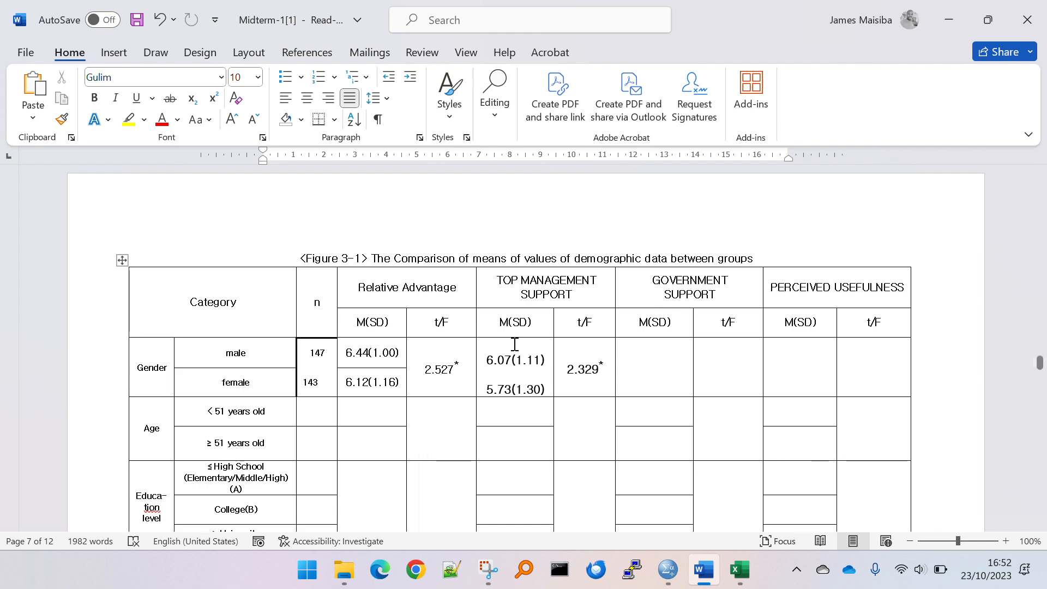
pyautogui.scroll(8, 514, 344)
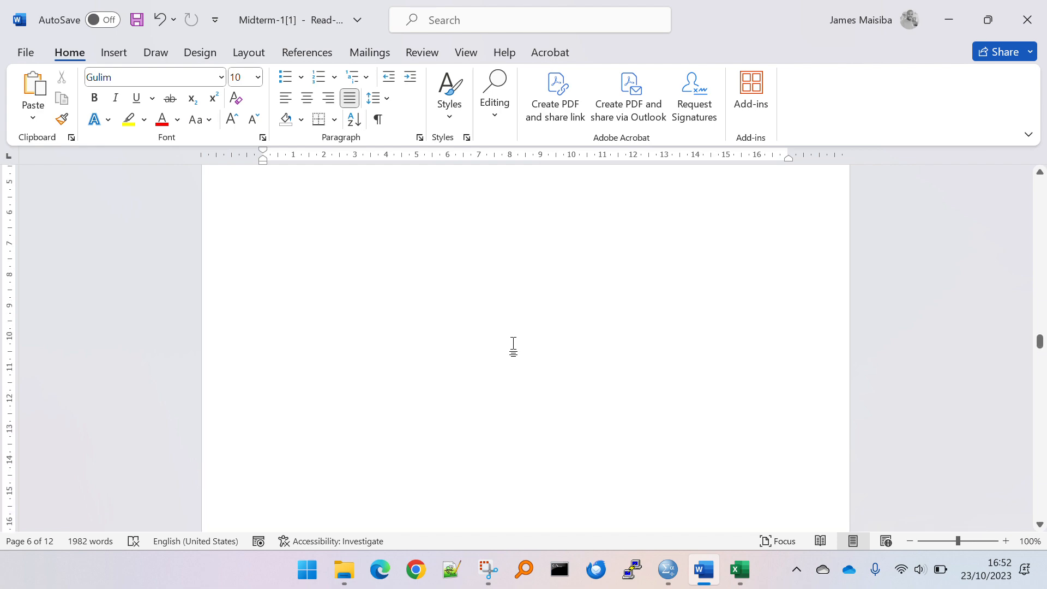
pyautogui.scroll(5, 513, 347)
pyautogui.scroll(3, 514, 344)
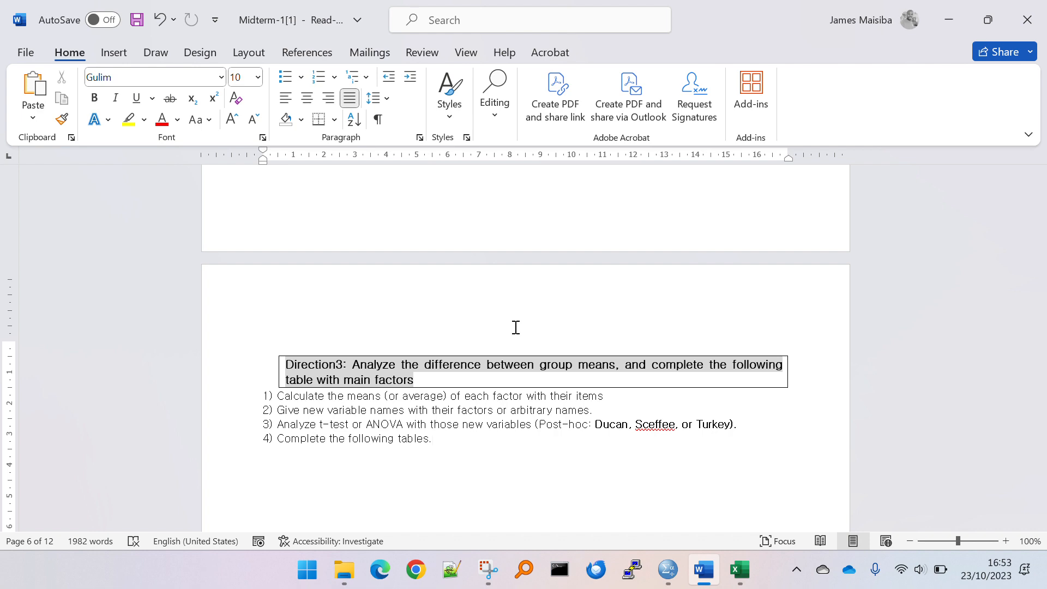
# Review the logged COMPUTE commands in the SPSS output, then return to Word and reread the Direction3 instructions on new variables and t-test or ANOVA
pyautogui.hotkey('alt', 'Tab')
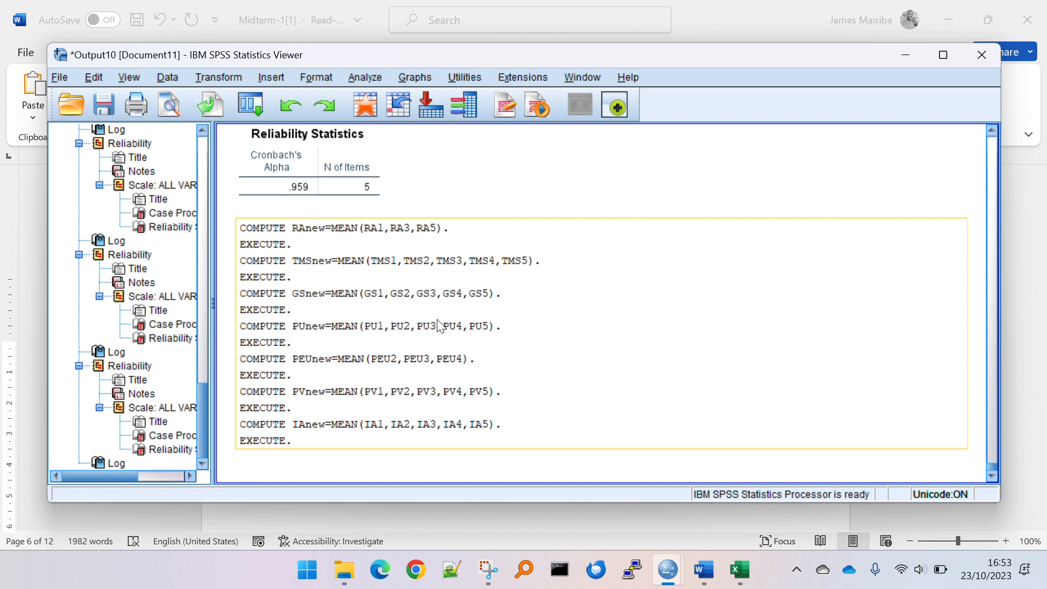
pyautogui.click(538, 209)
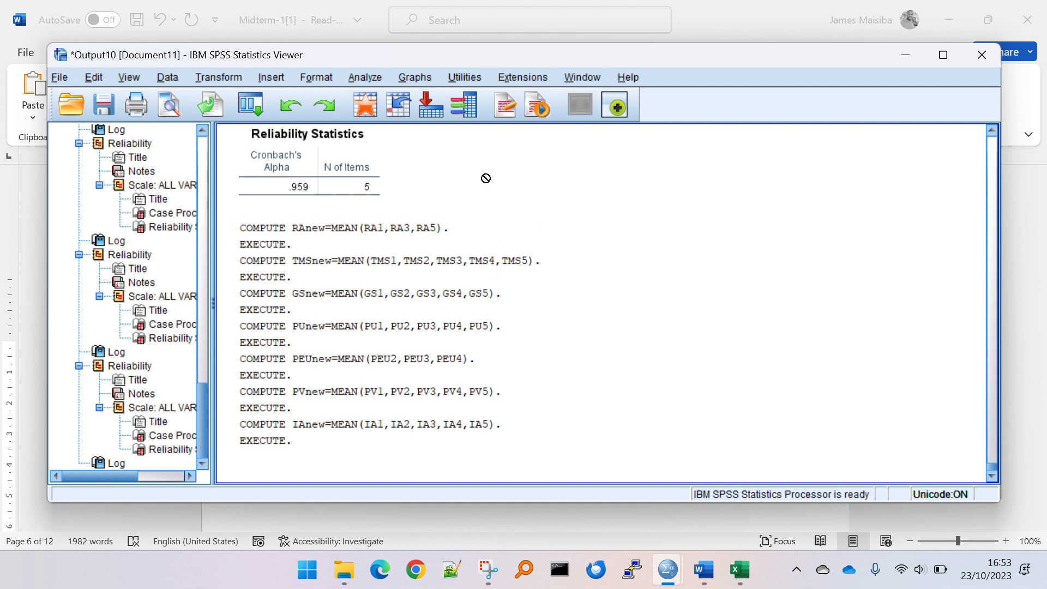
pyautogui.click(354, 219)
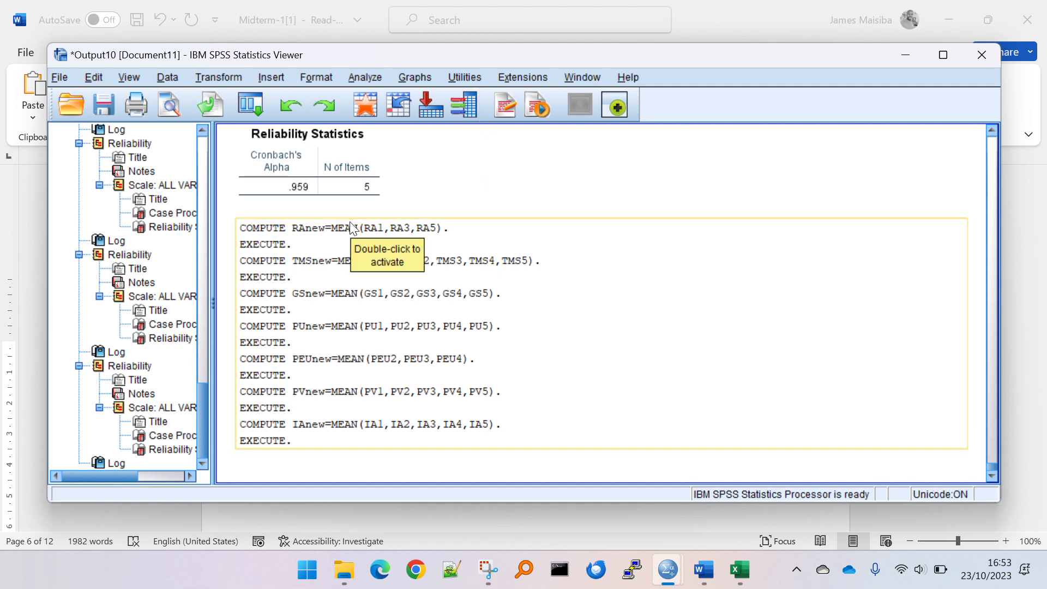
pyautogui.click(330, 183)
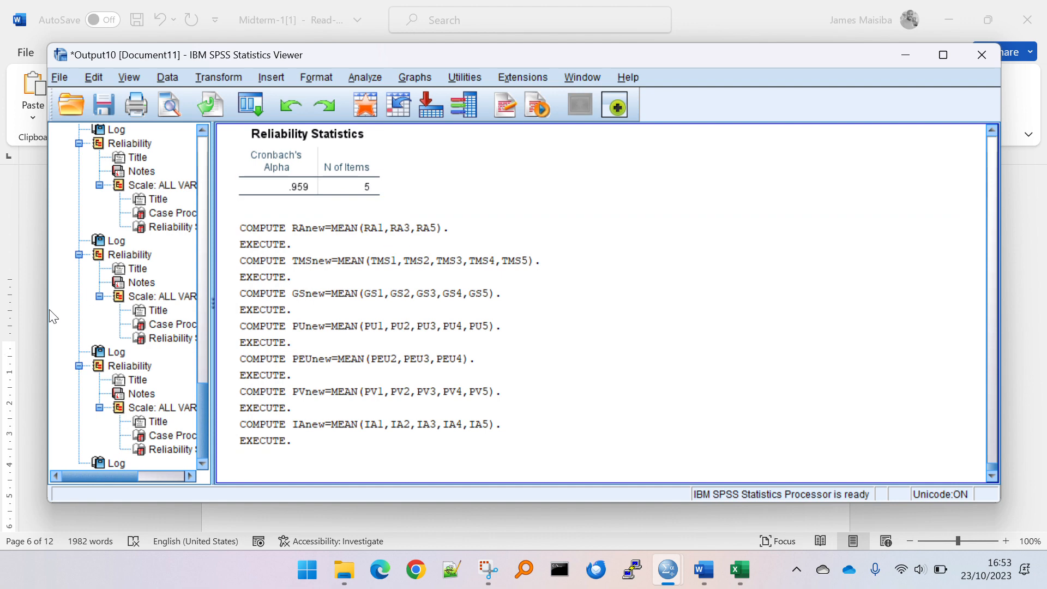
pyautogui.click(25, 310)
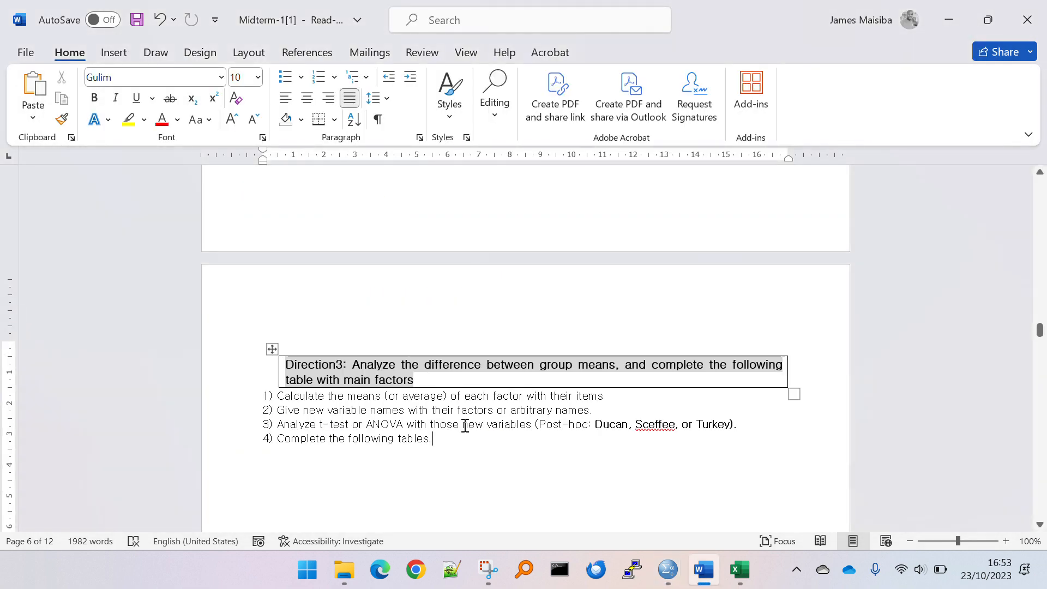
pyautogui.click(236, 397)
pyautogui.click(242, 412)
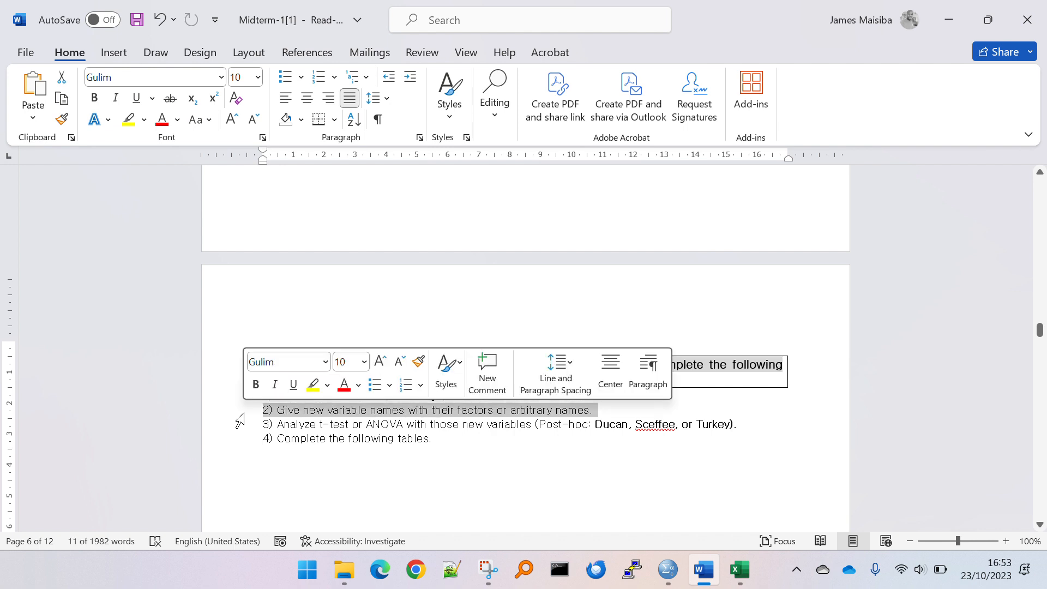
pyautogui.click(312, 424)
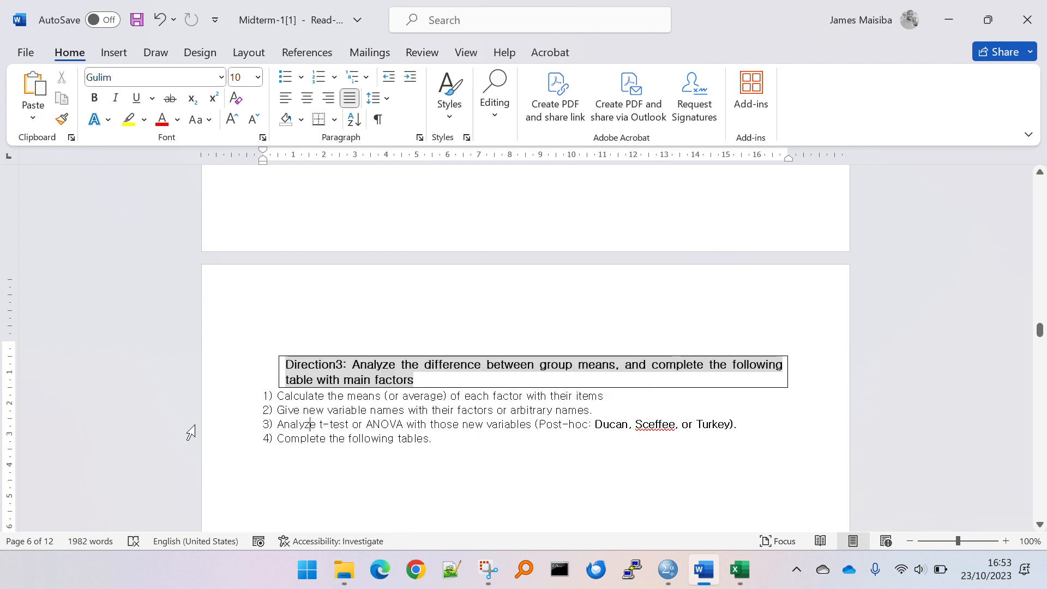
pyautogui.click(239, 429)
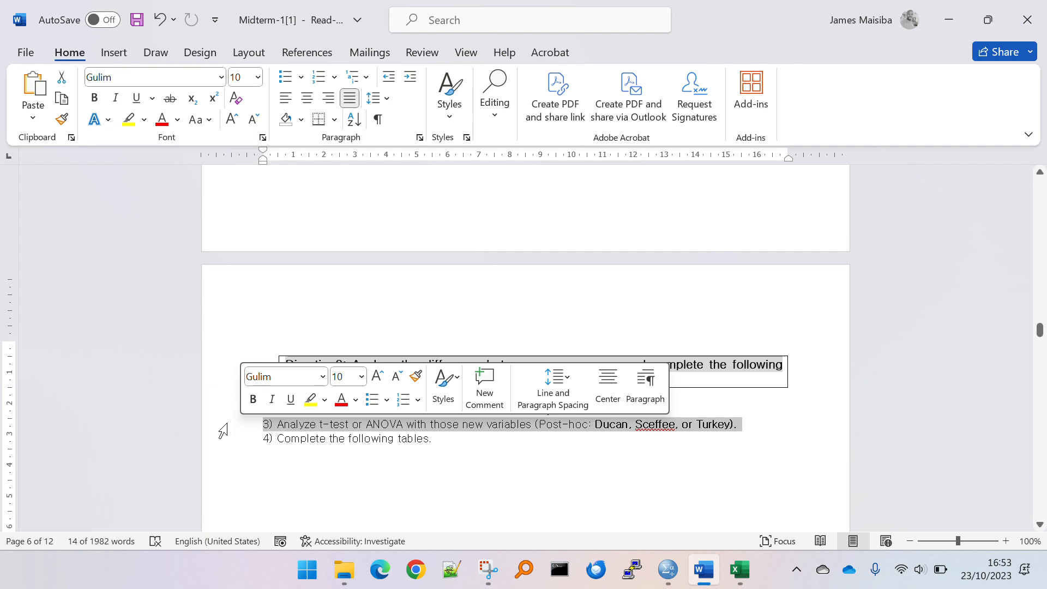
pyautogui.click(419, 431)
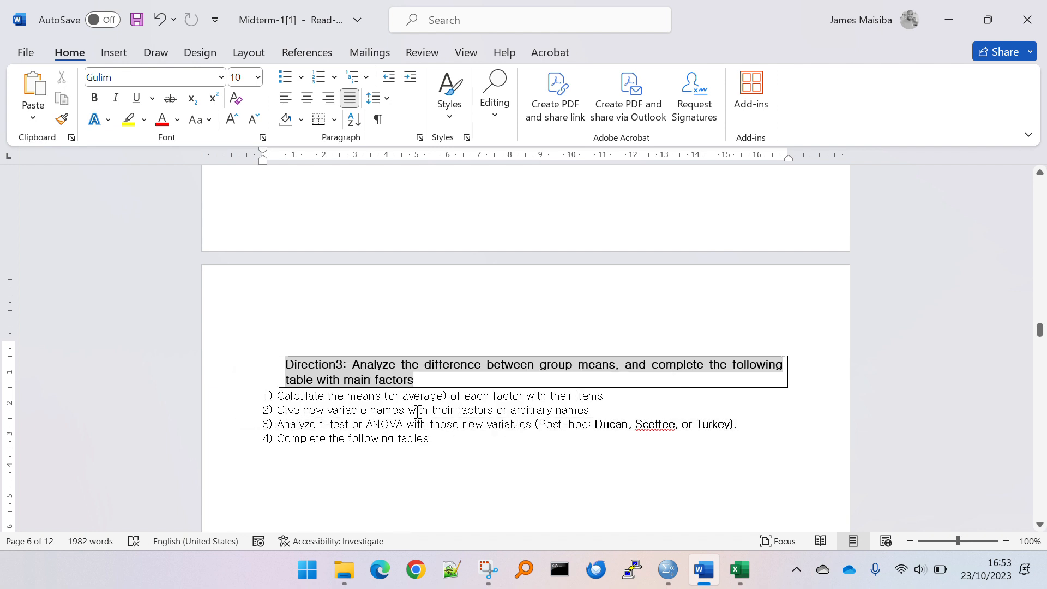
# Examine the Figure 3-1 table's title, factor columns and empty cells to see which group mean comparisons it requires
pyautogui.scroll(-5, 418, 410)
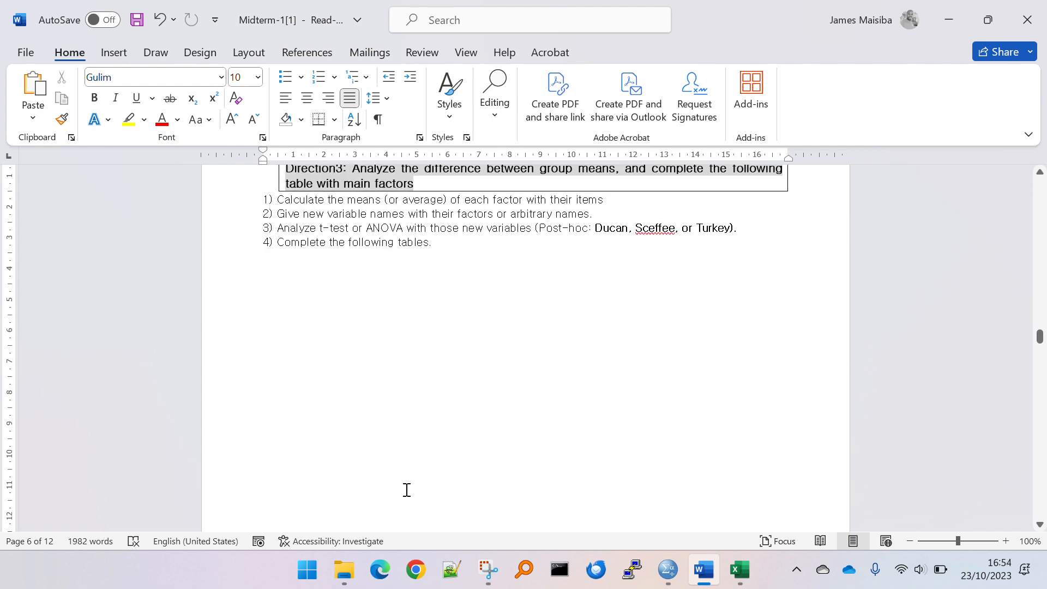
pyautogui.scroll(-3, 407, 485)
pyautogui.scroll(-8, 407, 485)
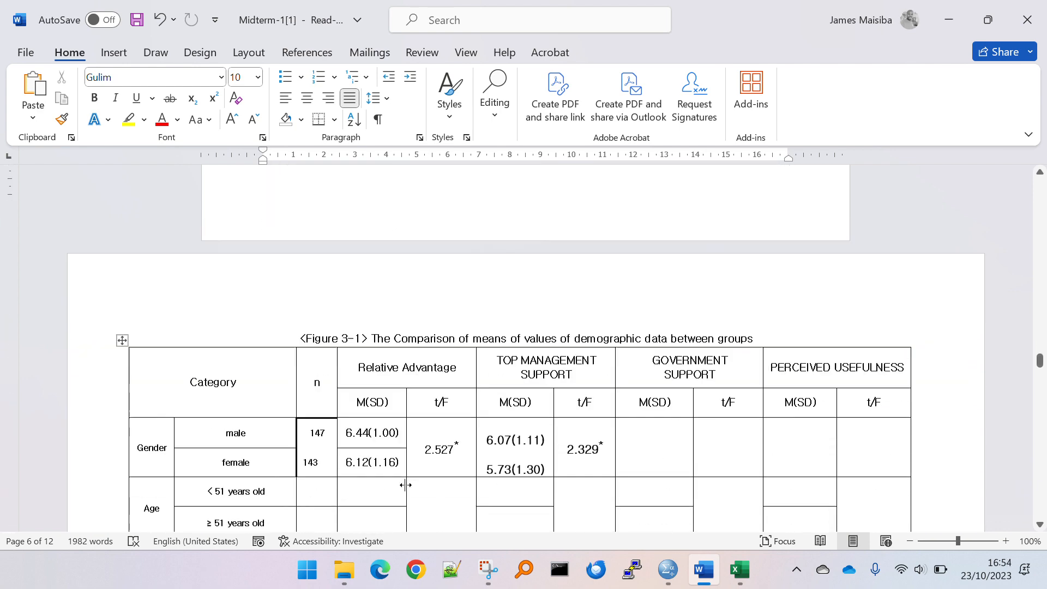
pyautogui.scroll(-3, 405, 484)
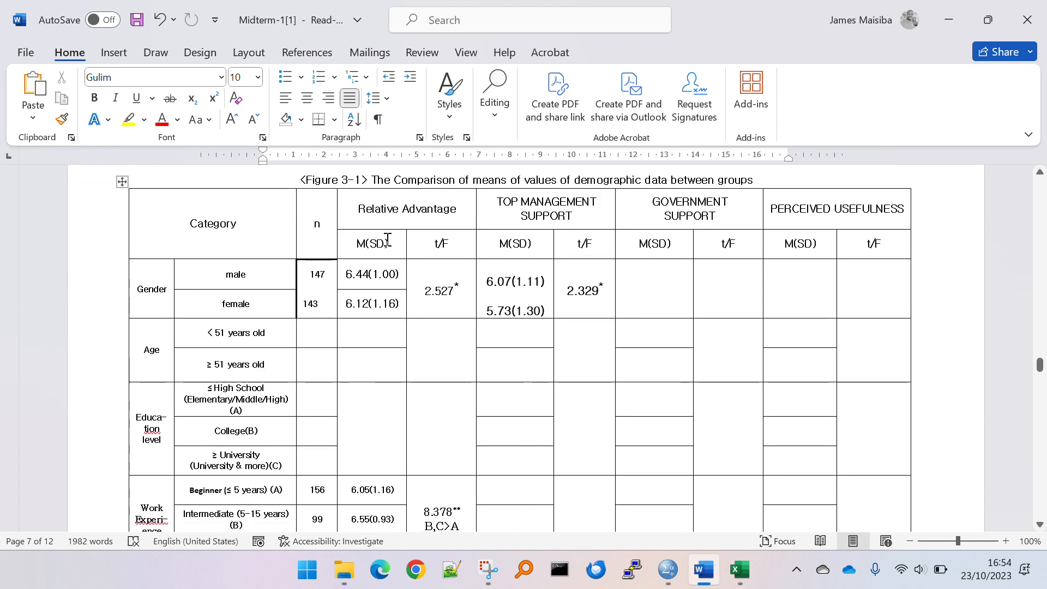
pyautogui.moveTo(309, 273); pyautogui.dragTo(900, 503)
pyautogui.scroll(-1, 701, 386)
pyautogui.click(556, 301)
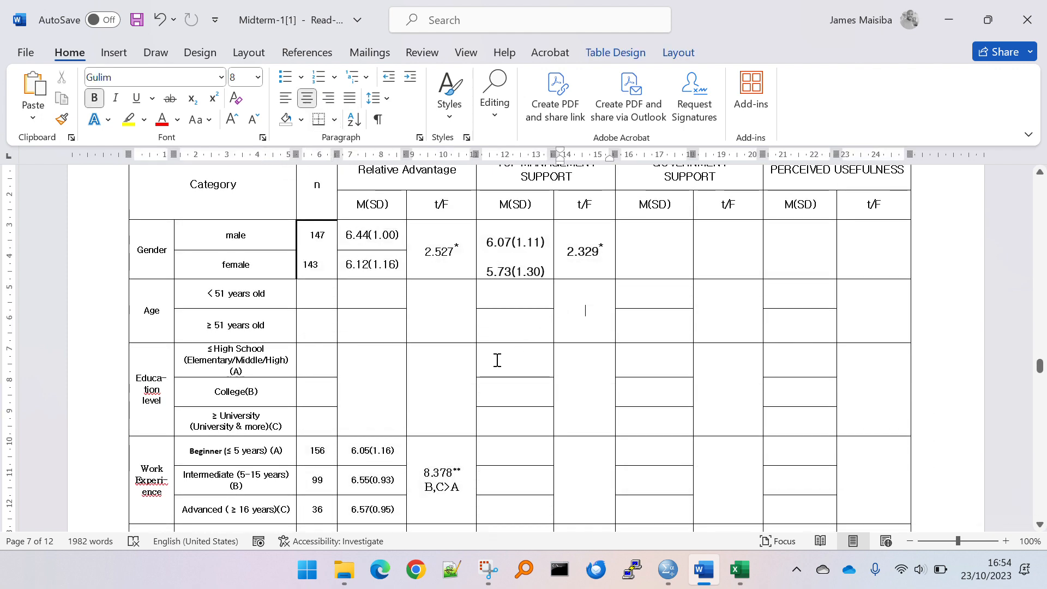
pyautogui.scroll(1, 496, 358)
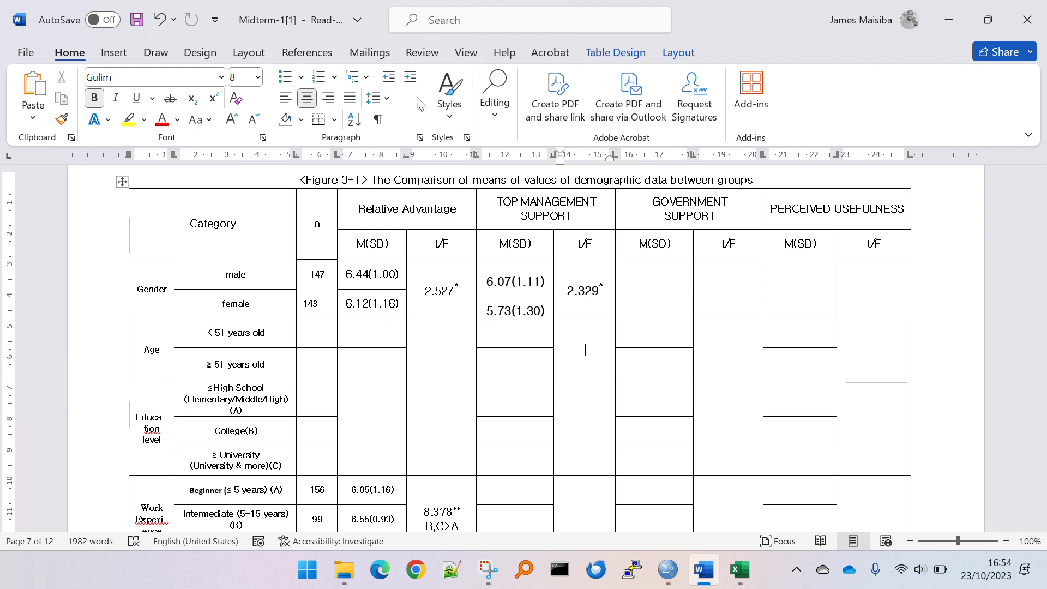
pyautogui.moveTo(395, 179); pyautogui.dragTo(501, 180)
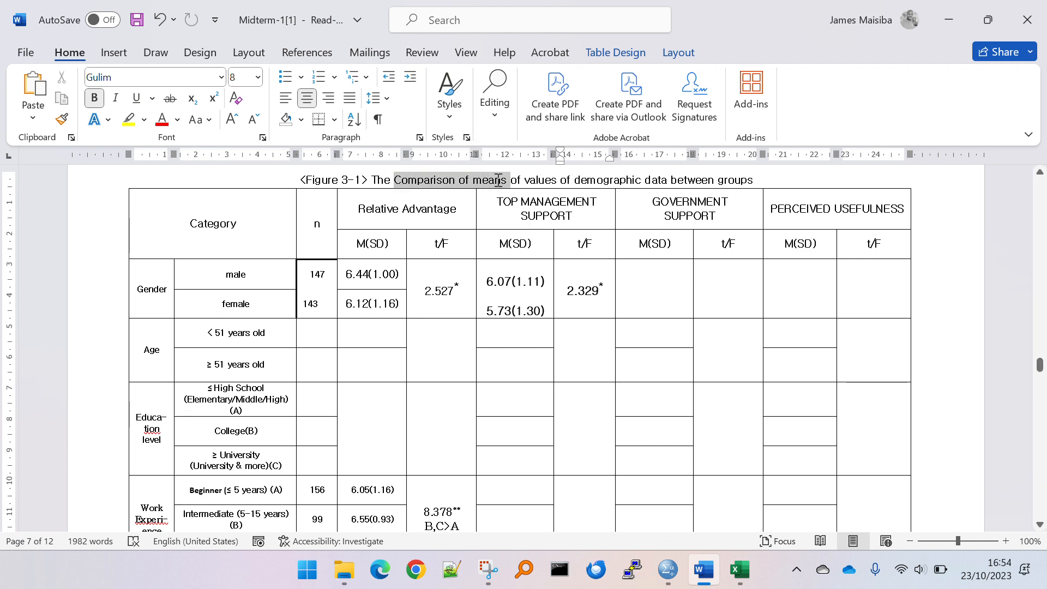
pyautogui.scroll(1, 505, 316)
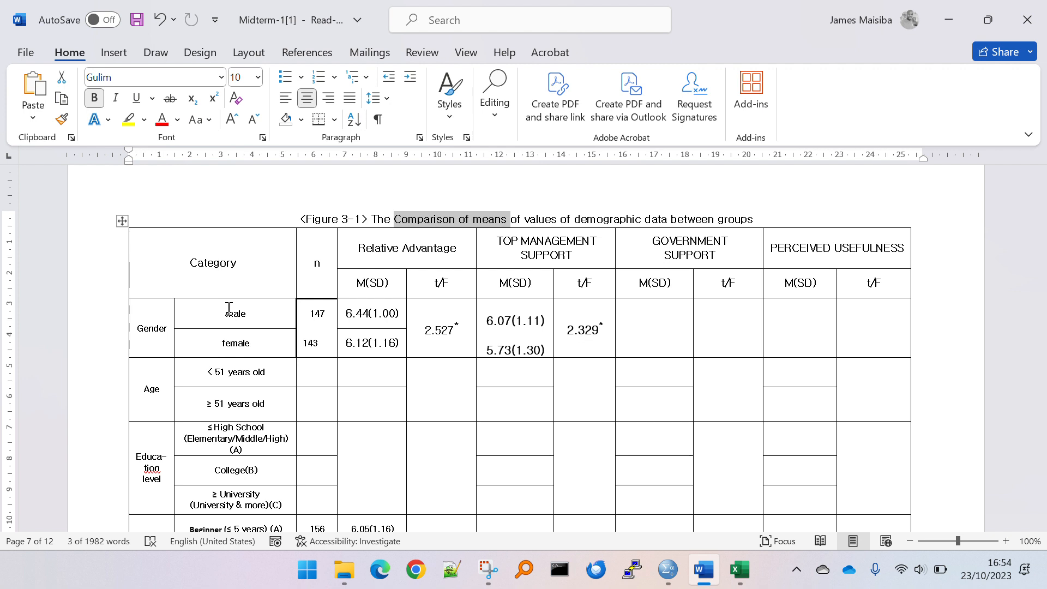
# Examine the groups within Gender, Age, Education level, Work Experience and Dept. in Figure 3-1 to determine which mean comparison each needs
pyautogui.click(461, 318)
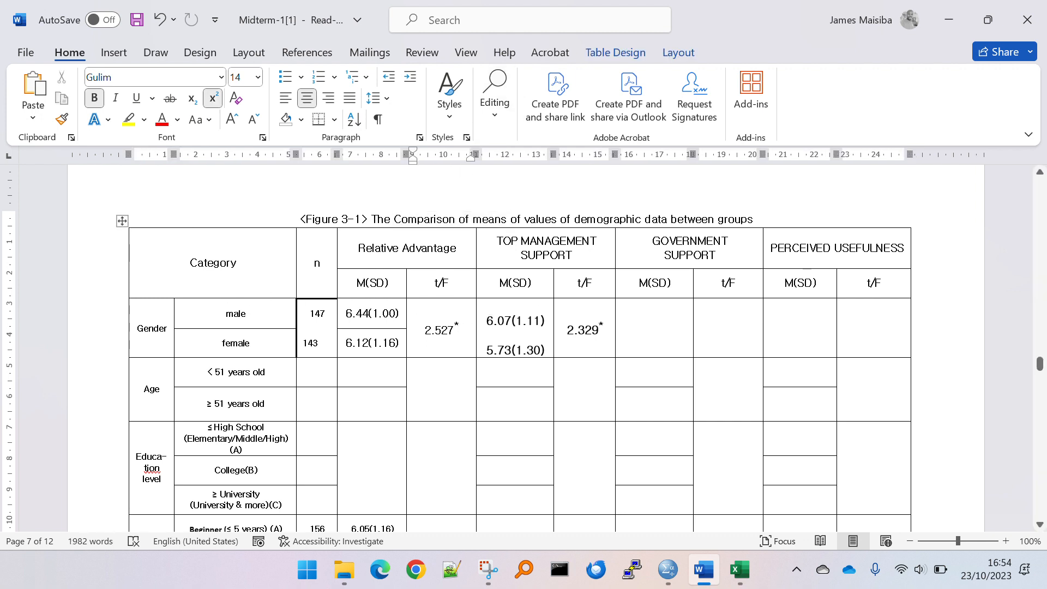
pyautogui.click(253, 312)
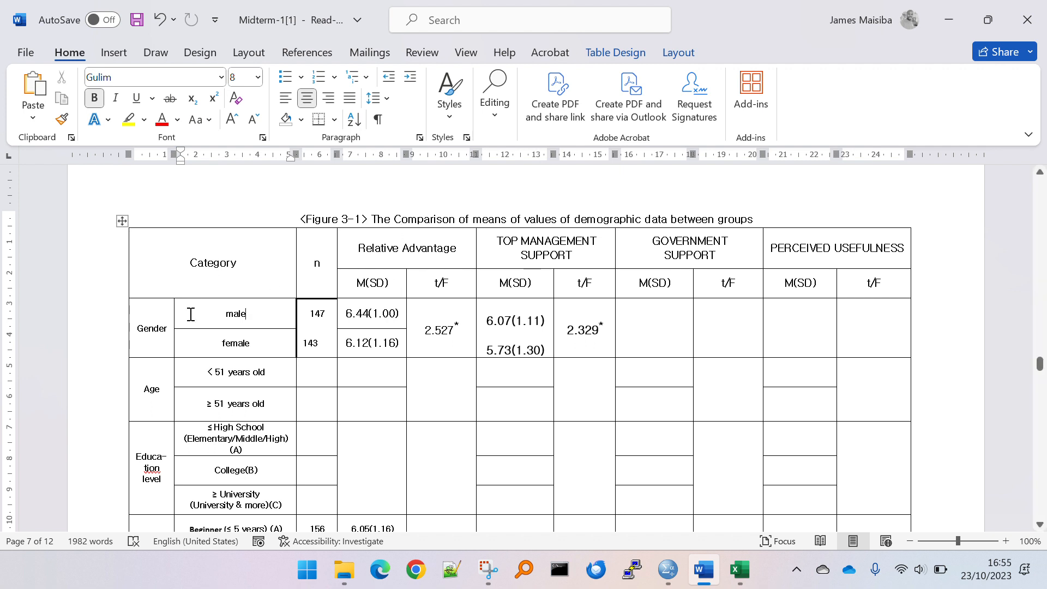
pyautogui.moveTo(190, 315); pyautogui.dragTo(209, 351)
pyautogui.scroll(-1, 195, 333)
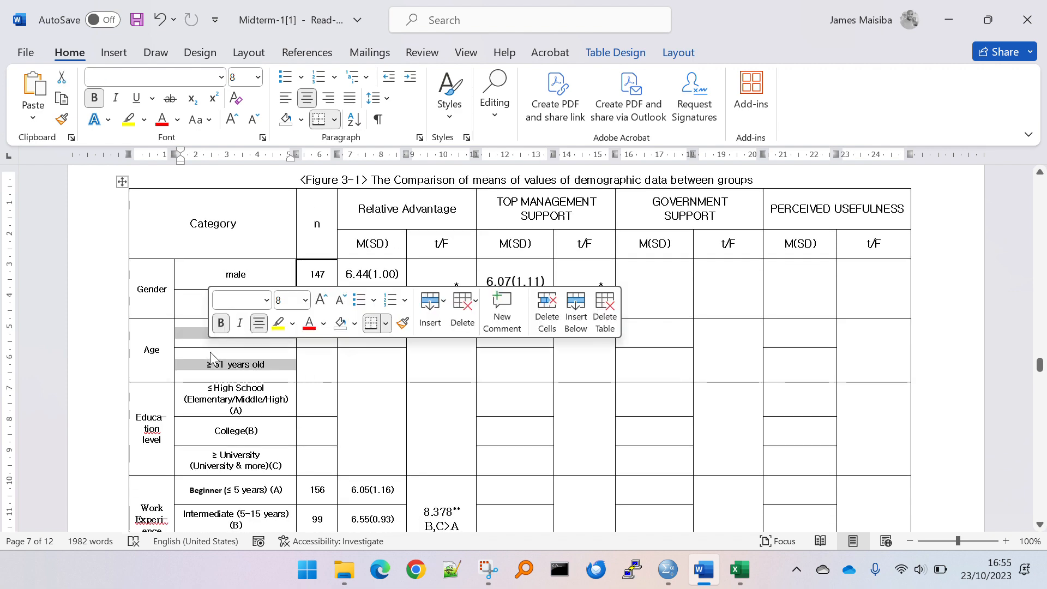
pyautogui.scroll(-2, 210, 351)
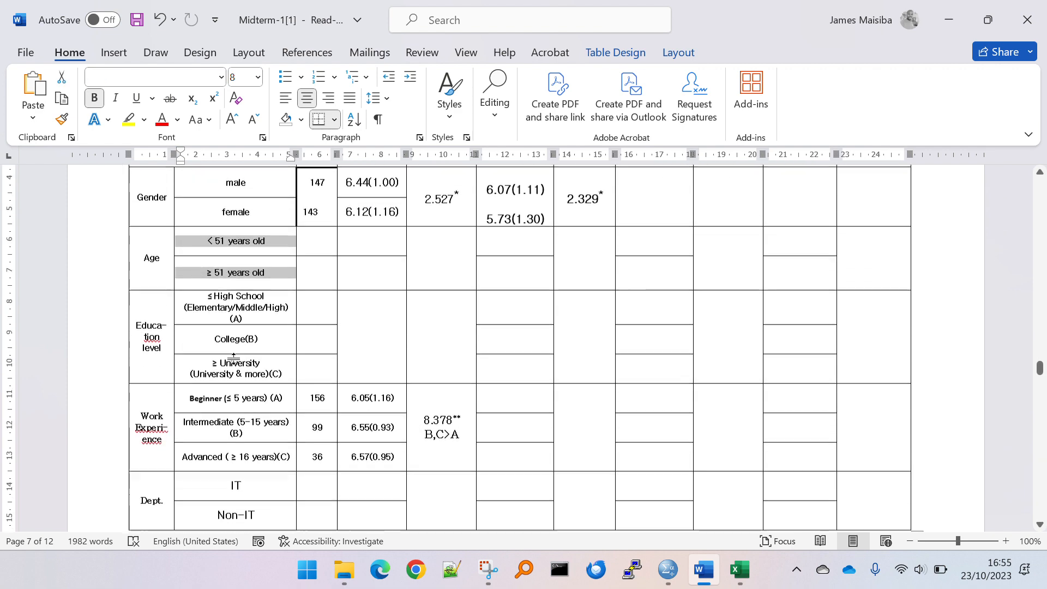
pyautogui.scroll(-1, 218, 352)
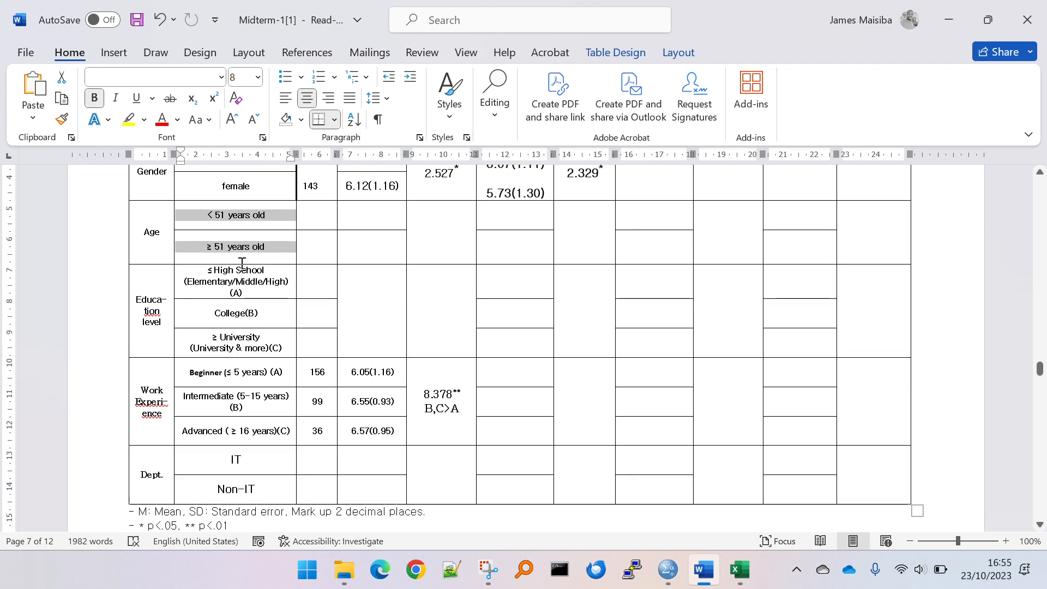
pyautogui.moveTo(249, 275); pyautogui.dragTo(250, 344)
pyautogui.moveTo(257, 380); pyautogui.dragTo(250, 418)
pyautogui.scroll(-1, 250, 419)
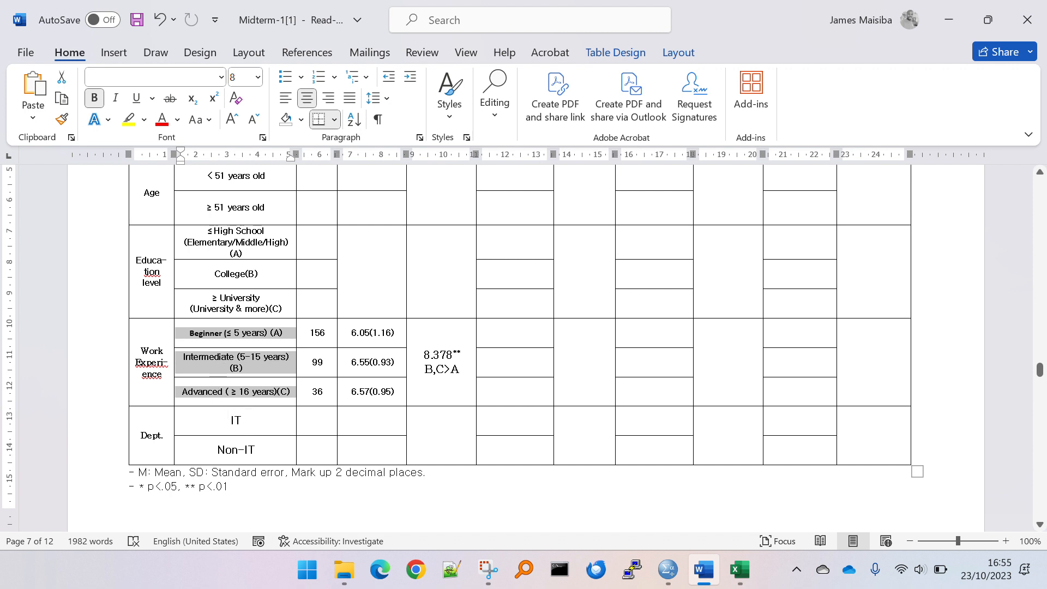
pyautogui.click(216, 360)
pyautogui.moveTo(206, 430); pyautogui.dragTo(213, 447)
pyautogui.rightClick(211, 461)
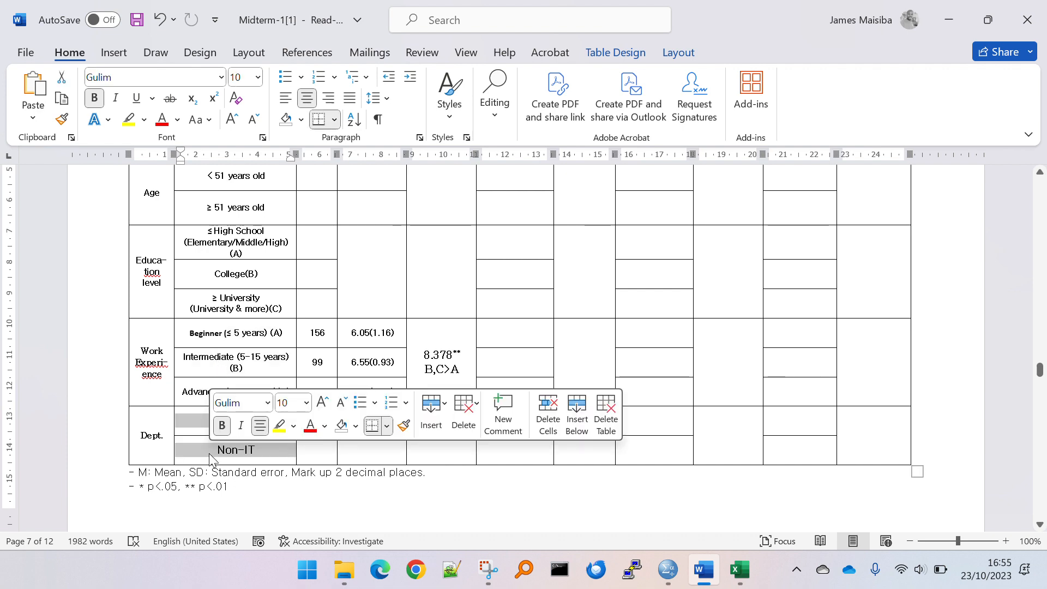
pyautogui.scroll(3, 186, 454)
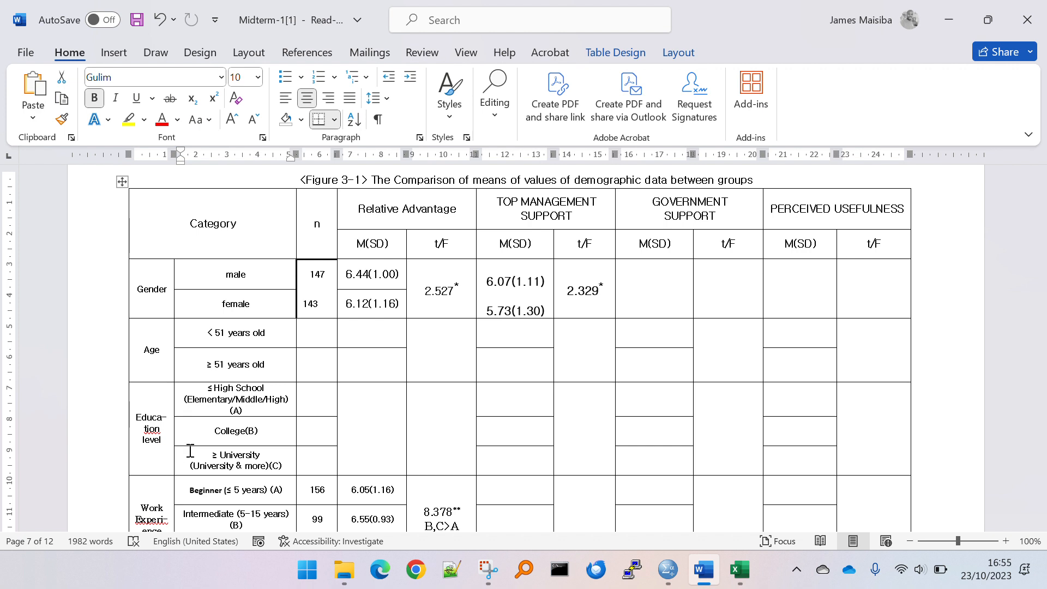
pyautogui.click(452, 345)
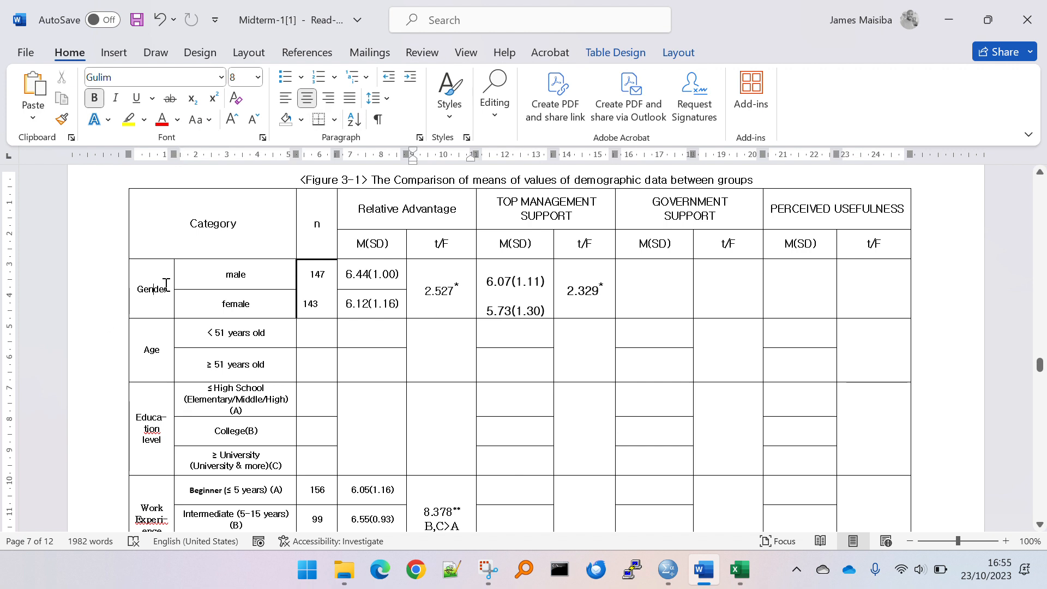
pyautogui.moveTo(154, 289); pyautogui.dragTo(242, 304)
pyautogui.click(250, 300)
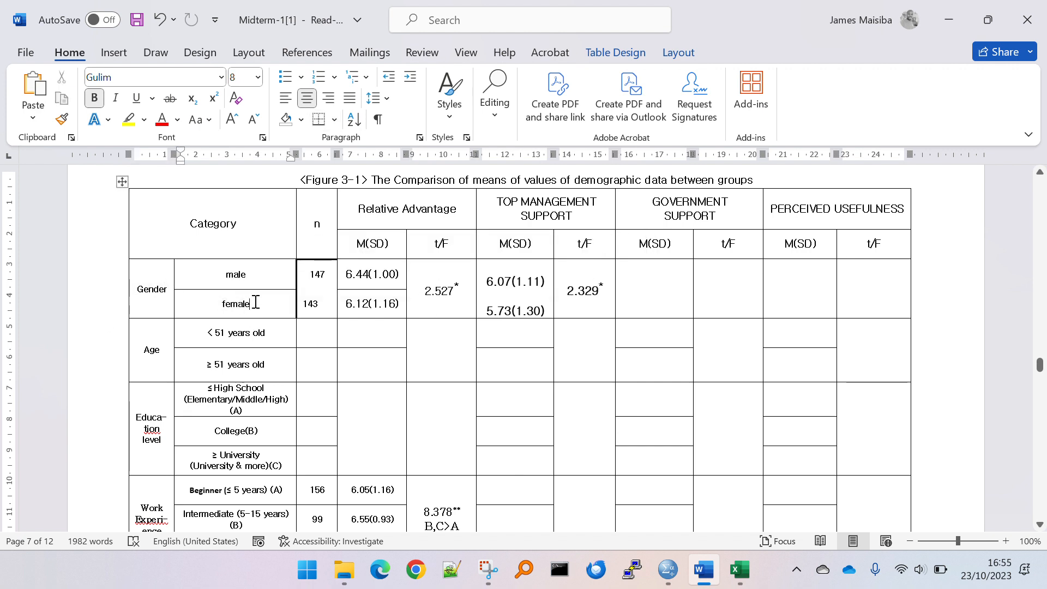
pyautogui.click(264, 373)
# Switch to the SPSS Data Editor, open the Independent-Samples T Test and reset its variables
pyautogui.hotkey('alt', 'Tab')
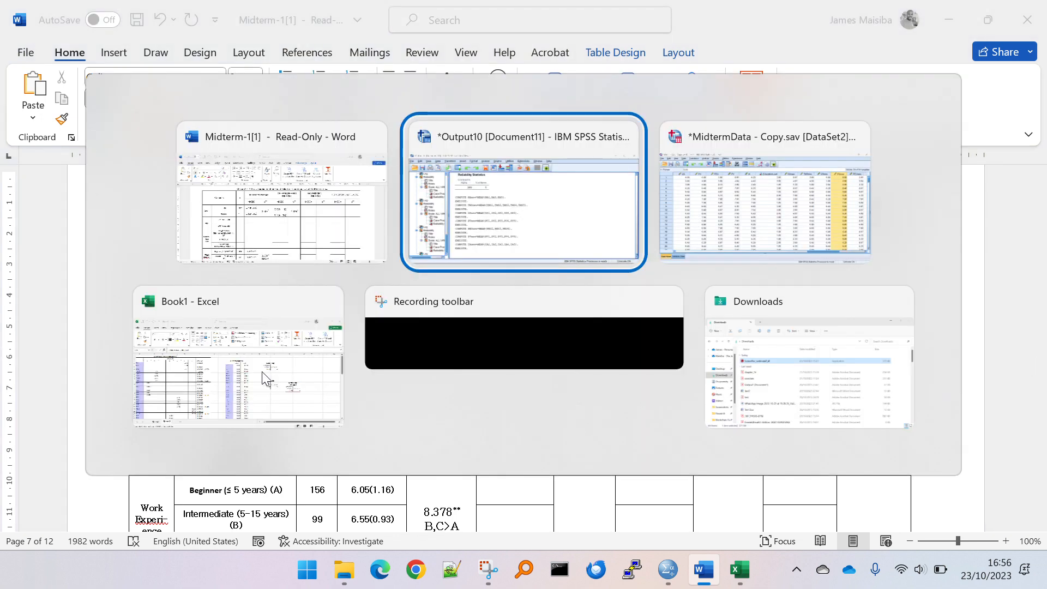
pyautogui.hotkey('alt', 'Tab')
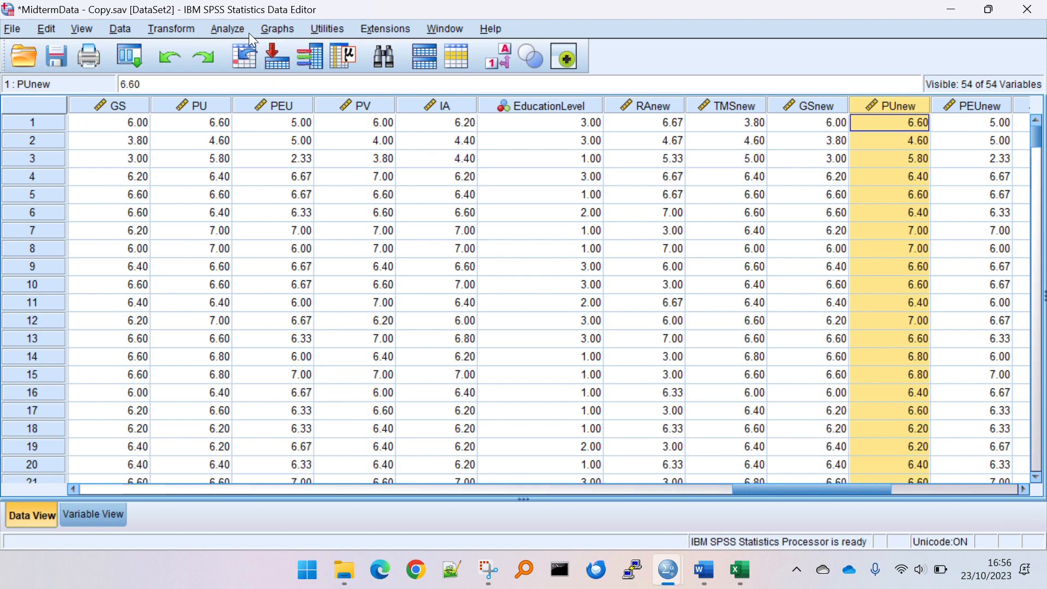
pyautogui.click(229, 28)
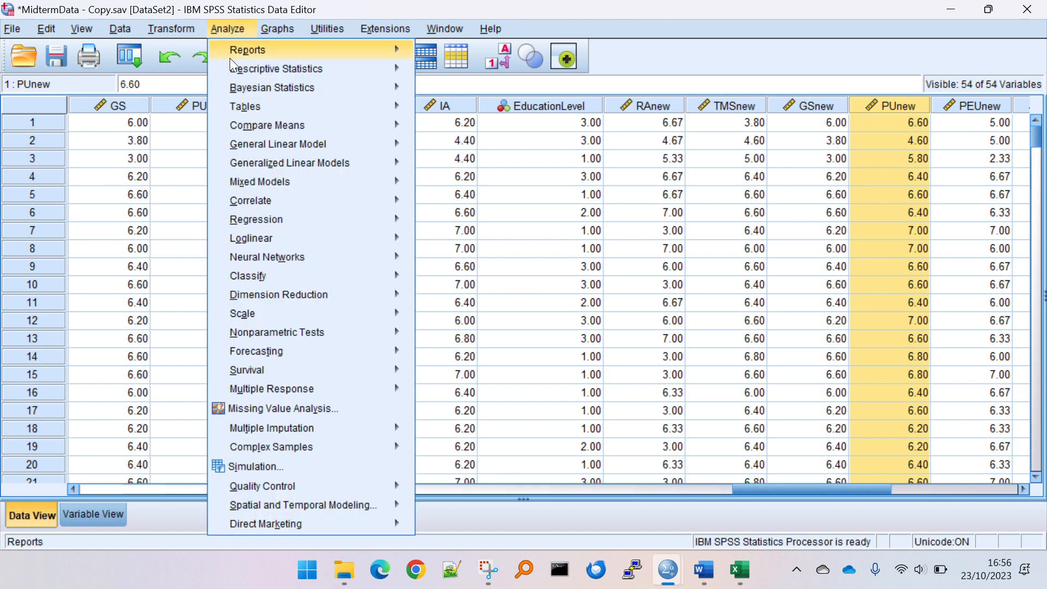
pyautogui.moveTo(293, 216)
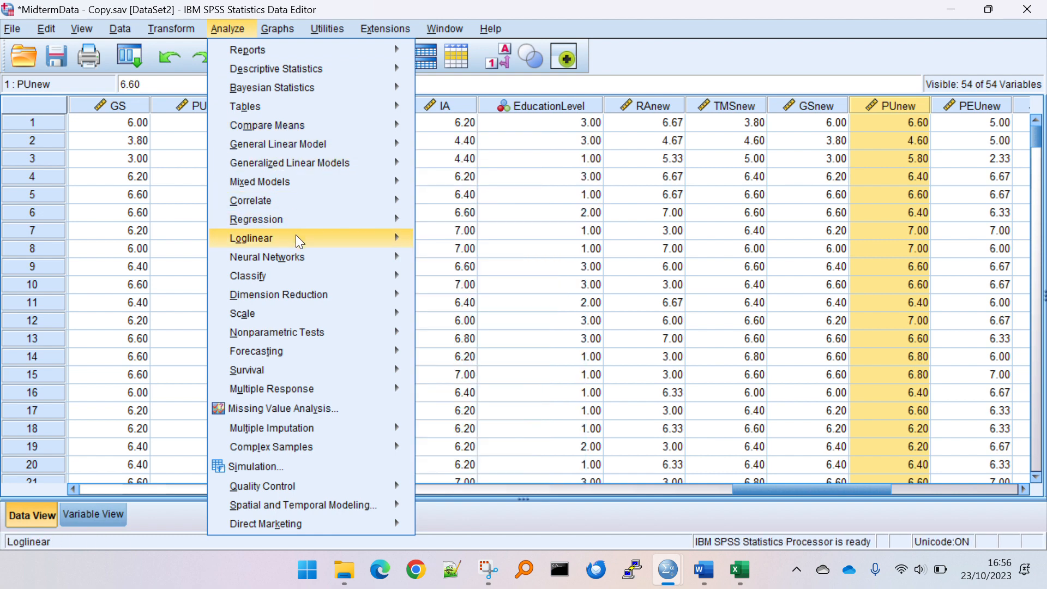
pyautogui.moveTo(302, 103)
pyautogui.moveTo(310, 126)
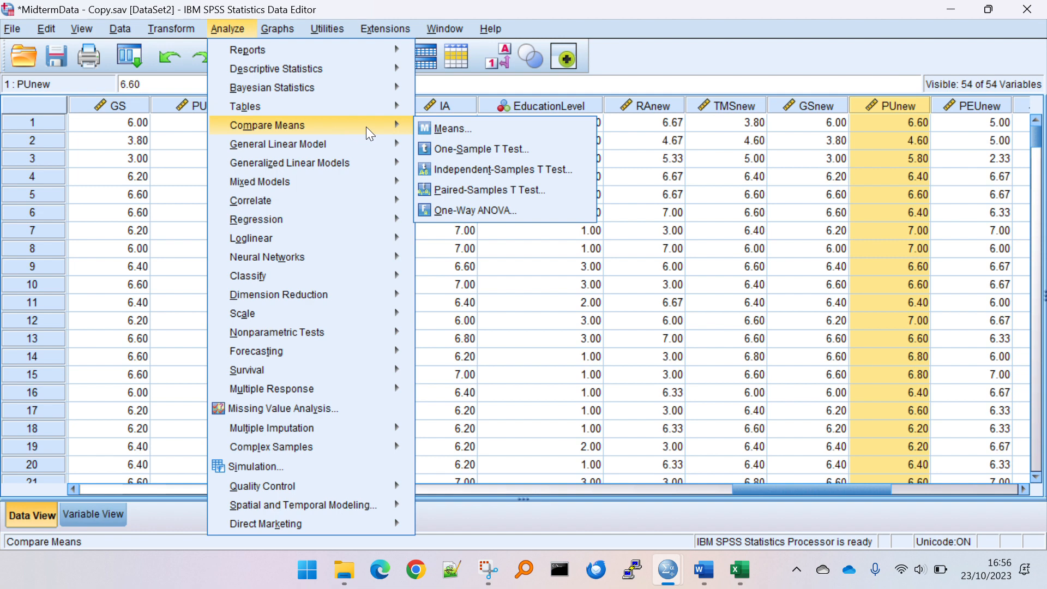
pyautogui.click(450, 175)
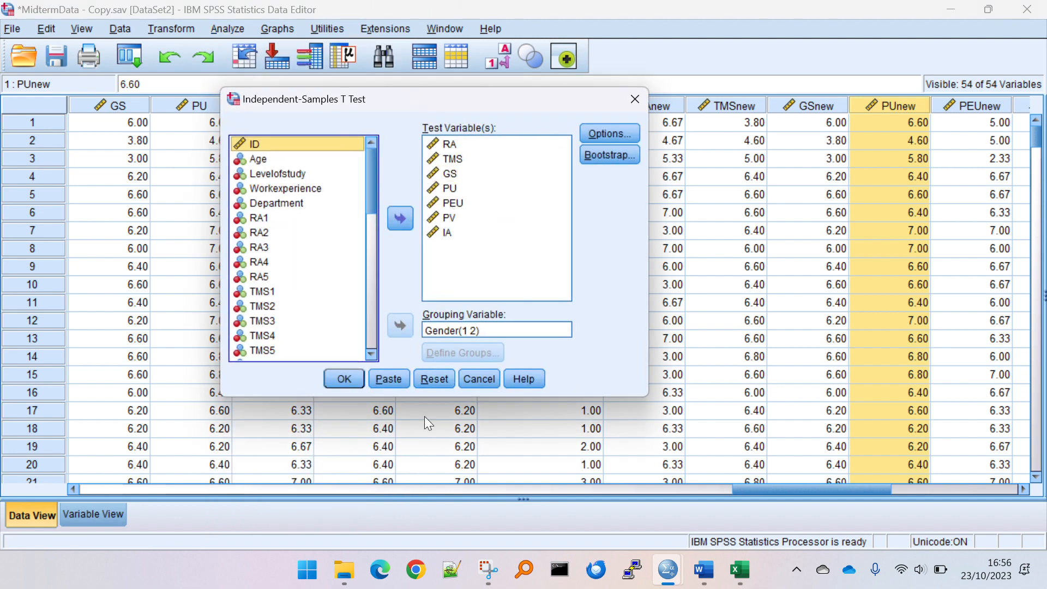
pyautogui.click(432, 379)
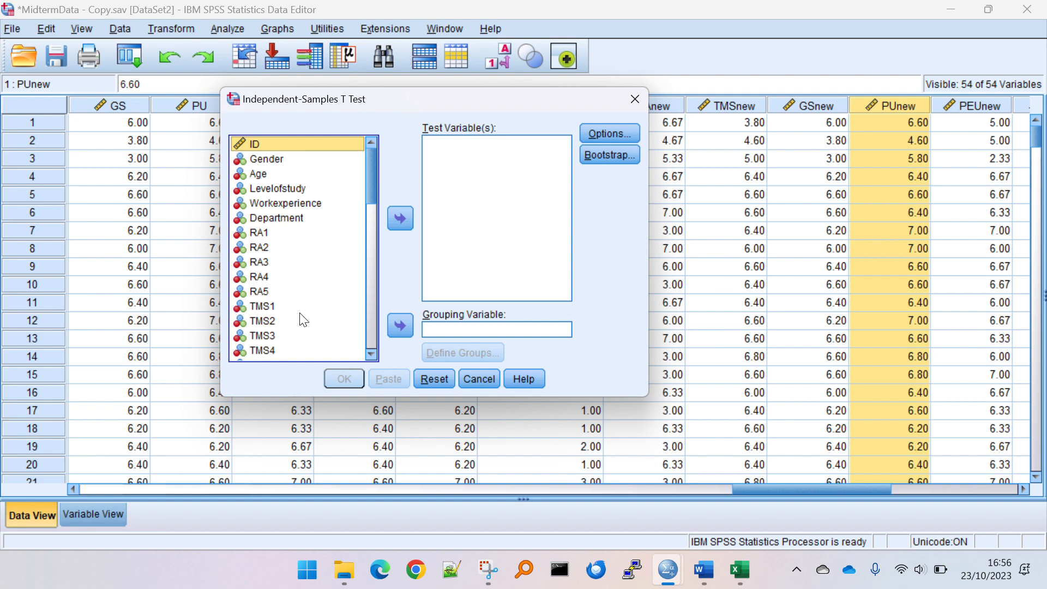
# Add the seven factor variables RAnew through IAnew as test variables of the Independent-Samples T Test
pyautogui.scroll(-4, 306, 311)
pyautogui.scroll(-10, 311, 314)
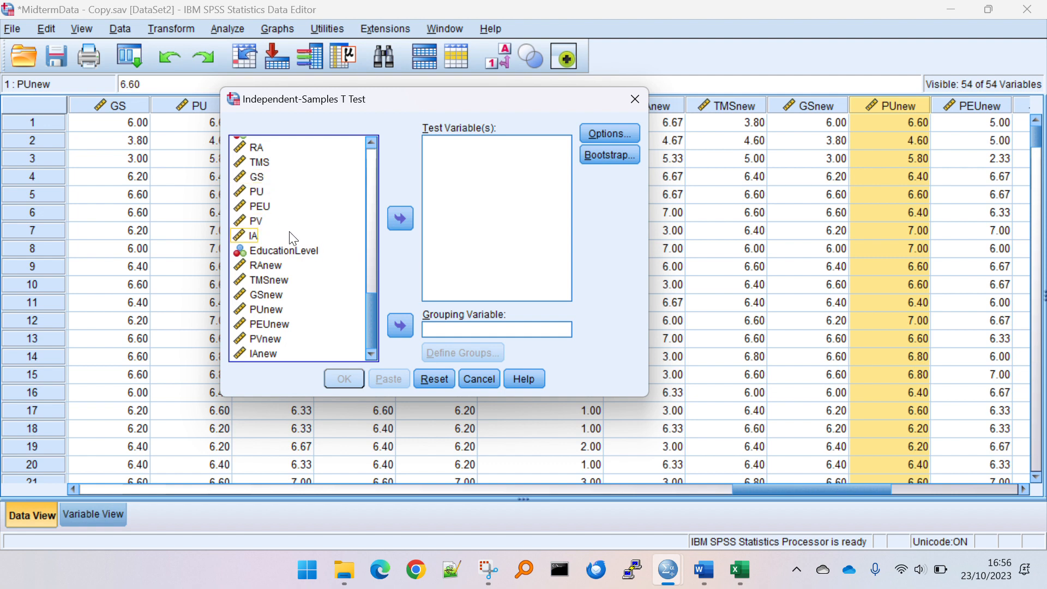
pyautogui.click(290, 266)
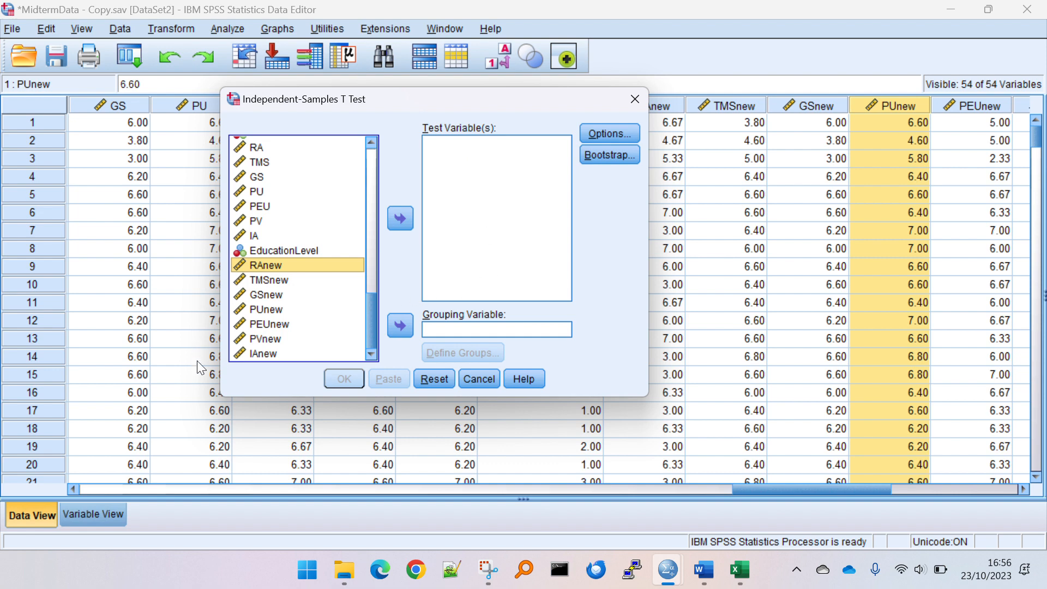
pyautogui.keyDown('shift'); pyautogui.click(273, 357); pyautogui.keyUp('shift')
pyautogui.click(408, 211)
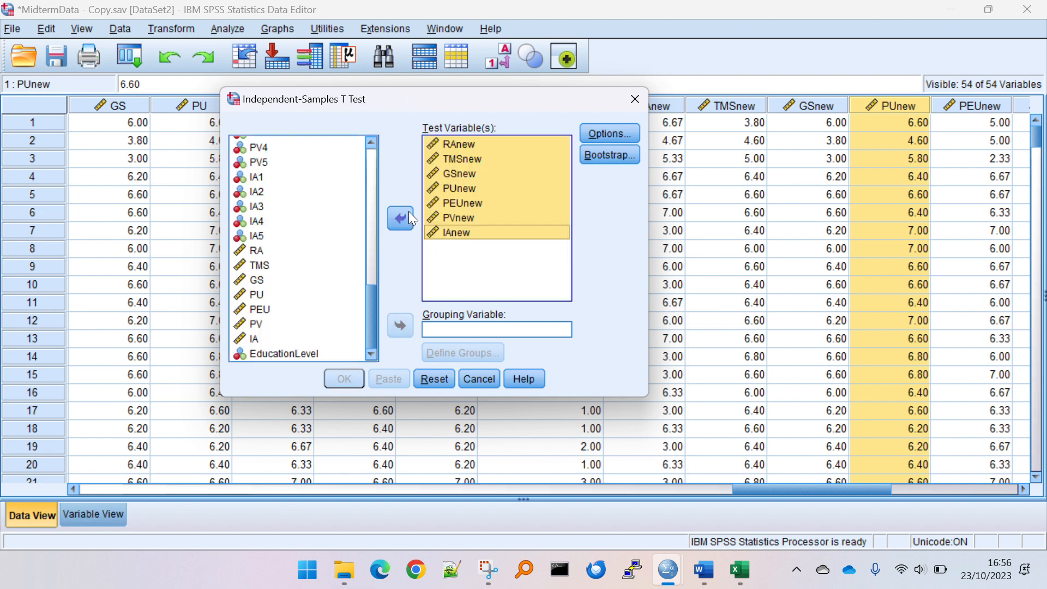
pyautogui.click(556, 266)
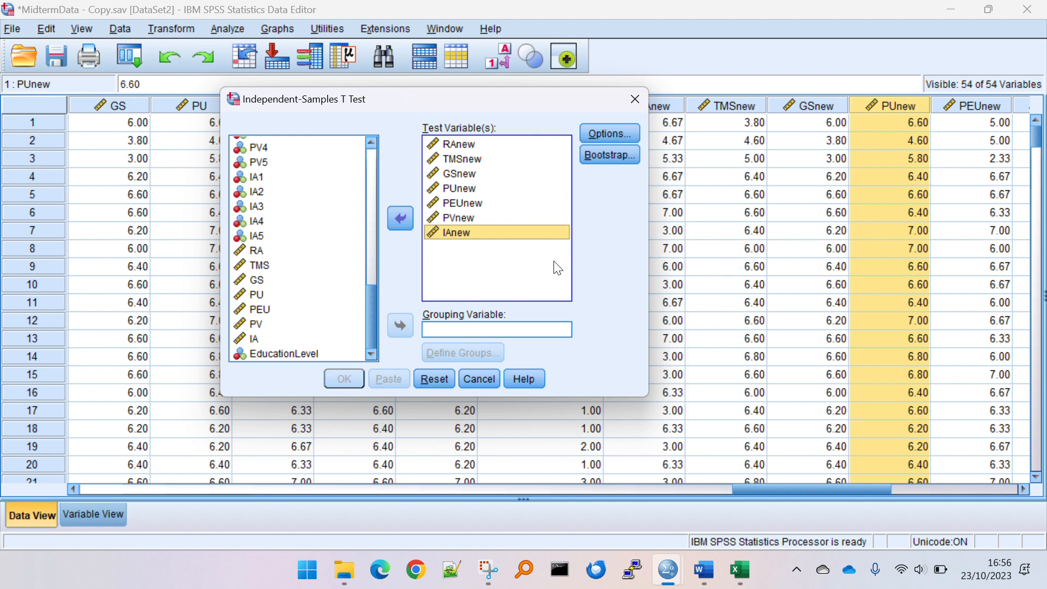
# Set Gender as the grouping variable and define group 1 as 1 and group 2 as 2
pyautogui.click(519, 327)
pyautogui.scroll(12, 260, 284)
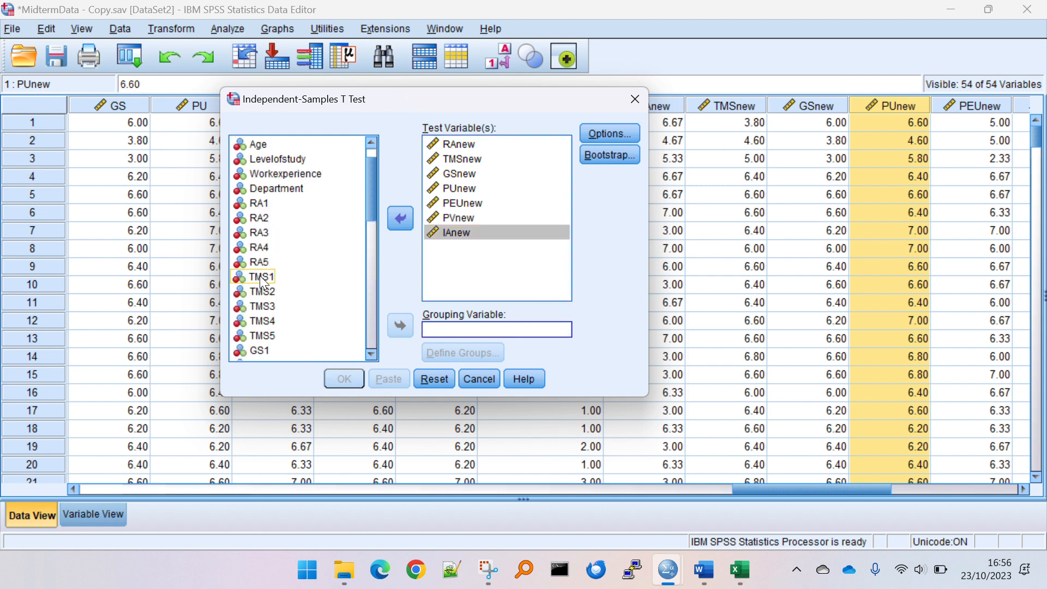
pyautogui.click(292, 159)
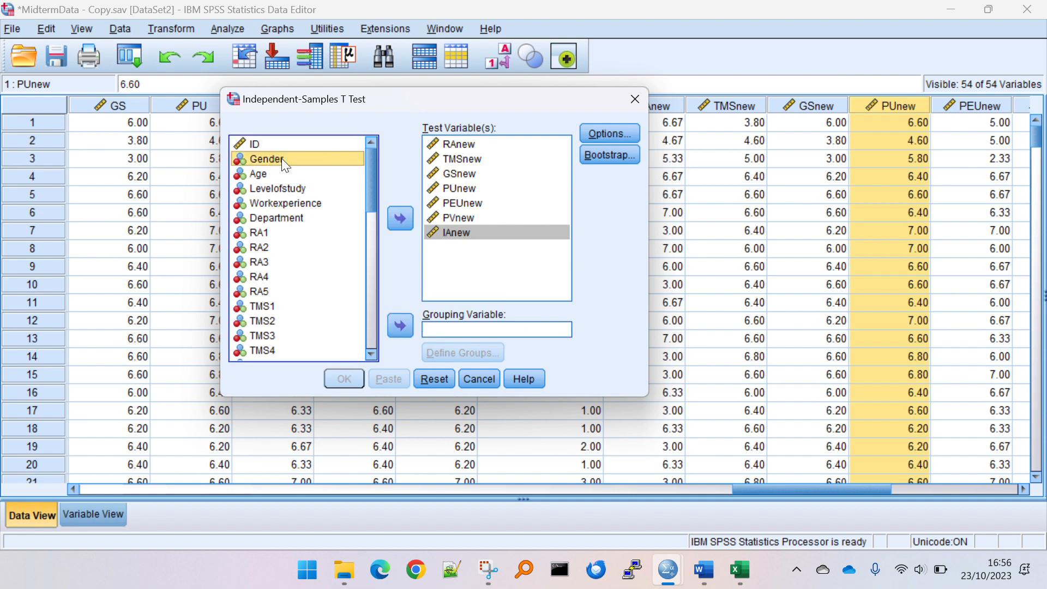
pyautogui.click(401, 326)
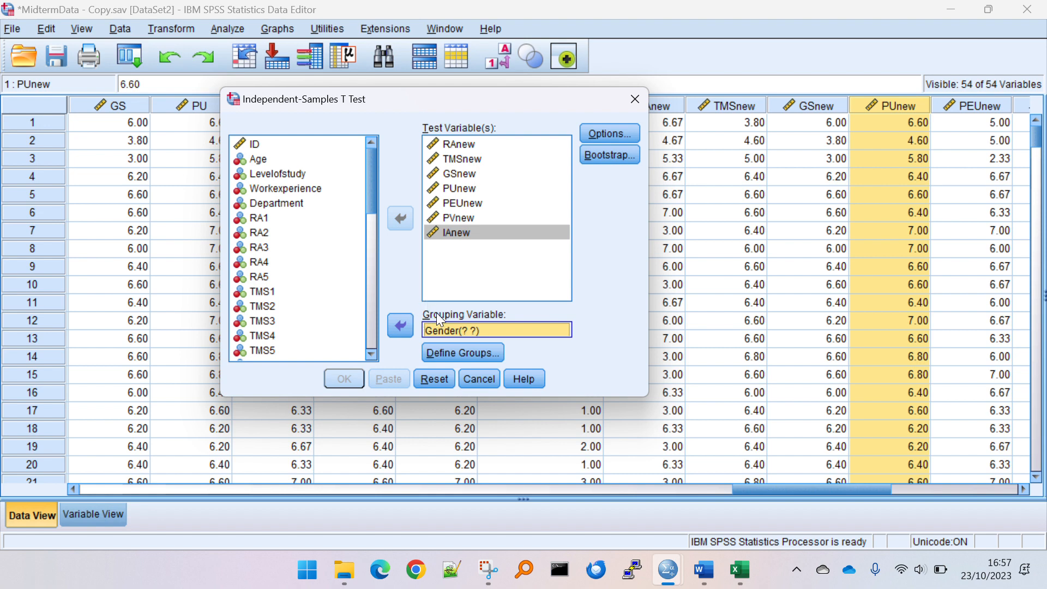
pyautogui.click(453, 357)
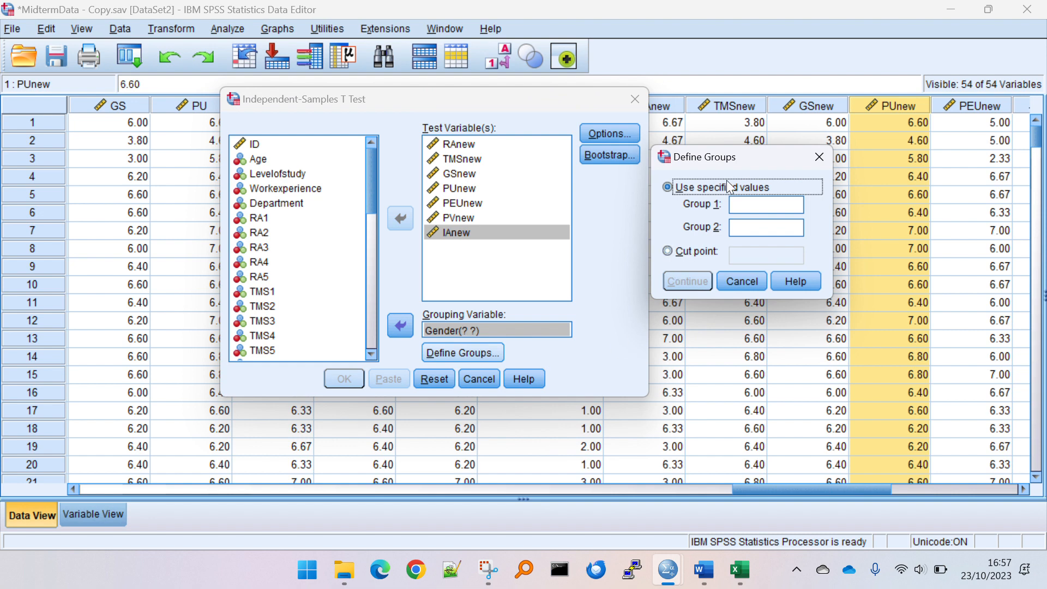
pyautogui.click(734, 205)
pyautogui.write('1')
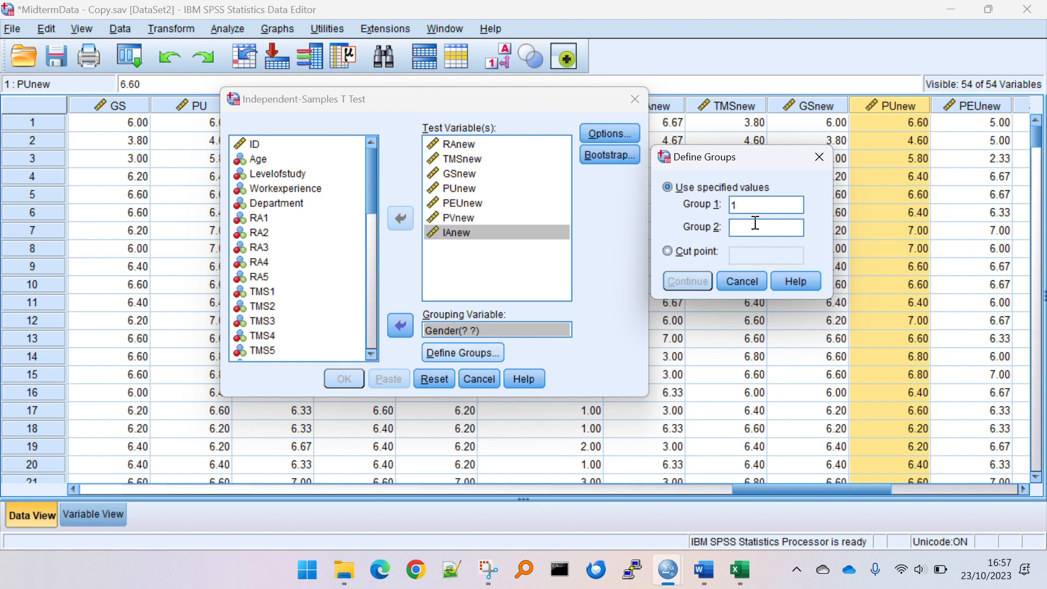
pyautogui.click(756, 223)
pyautogui.write('2')
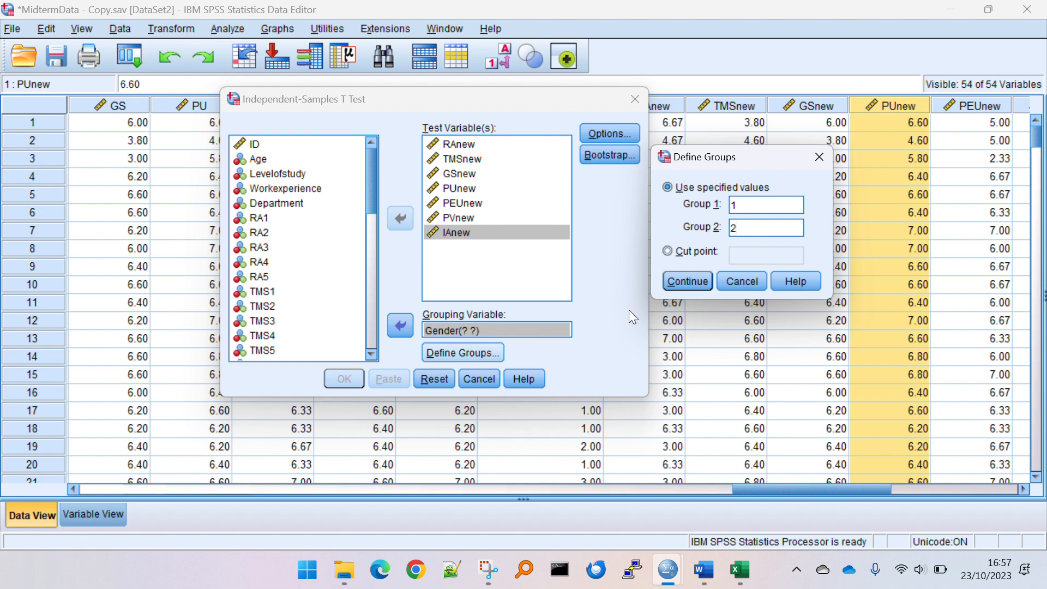
pyautogui.click(685, 281)
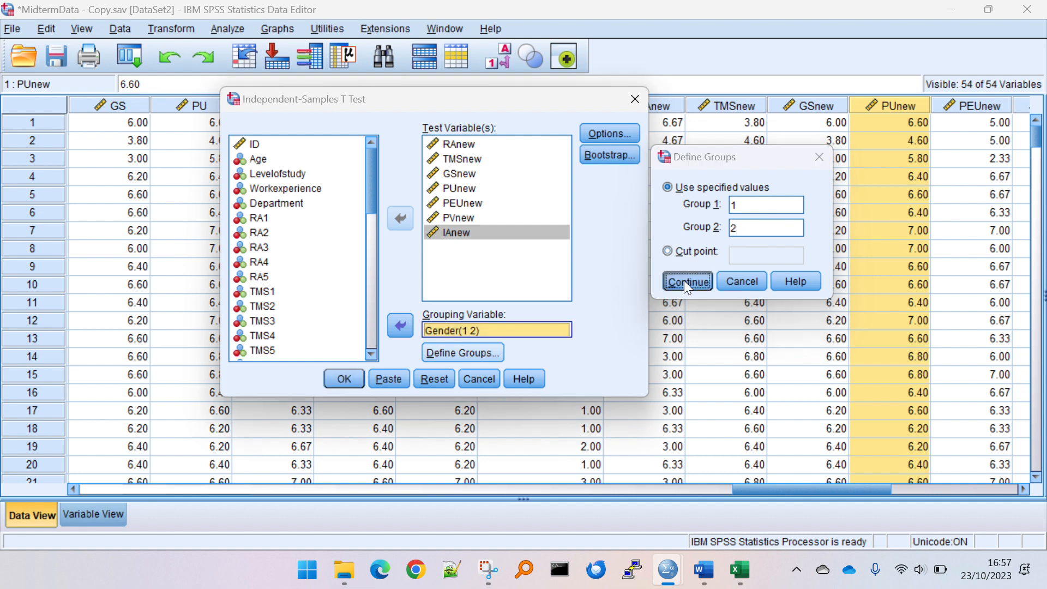
# Check the t-test's confidence interval and missing-value options without changing them, and run the test by Gender
pyautogui.click(595, 137)
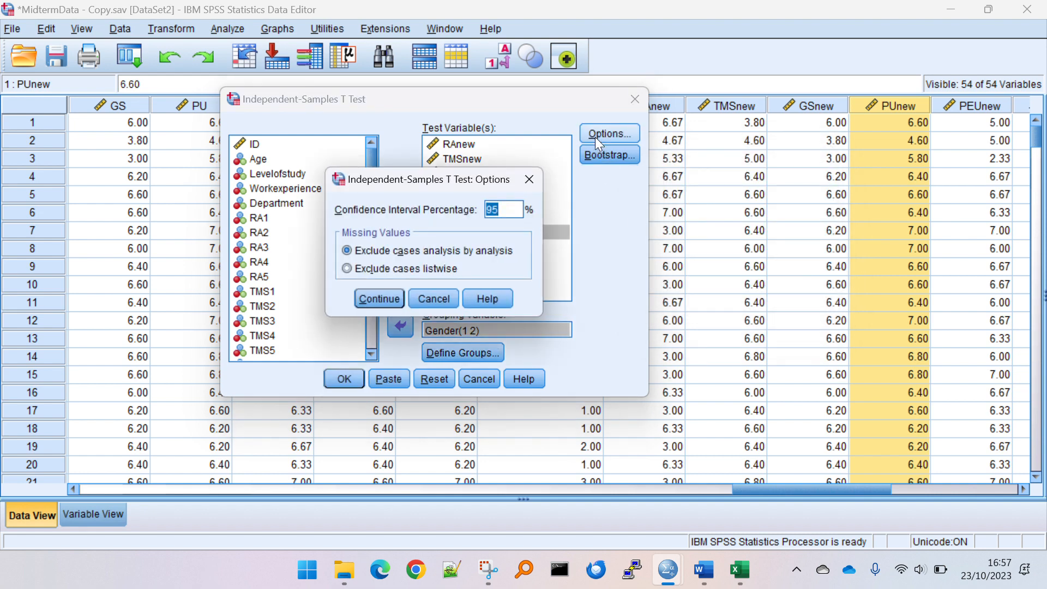
pyautogui.click(533, 174)
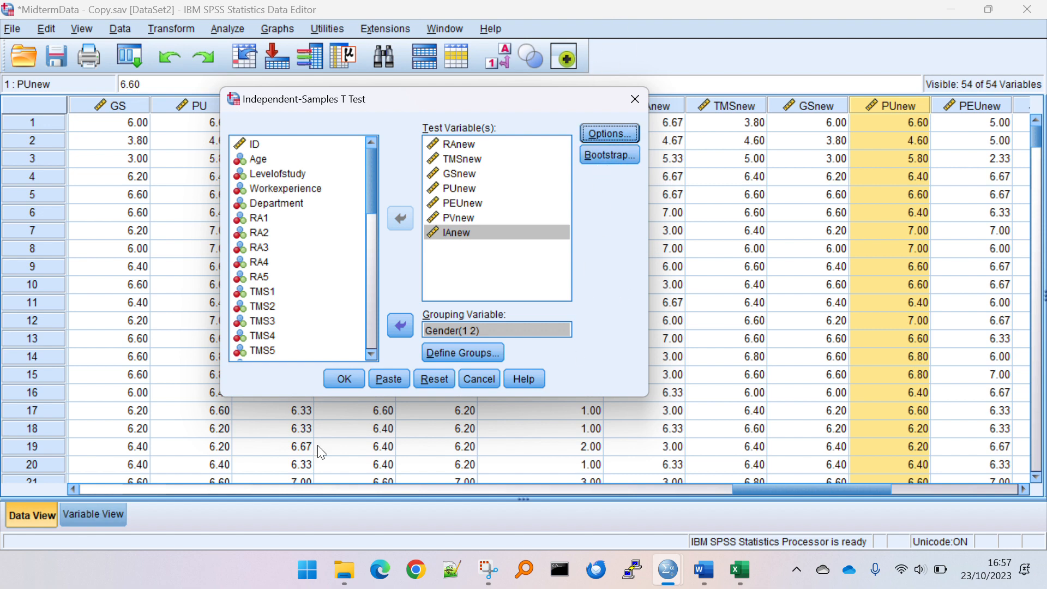
pyautogui.click(344, 379)
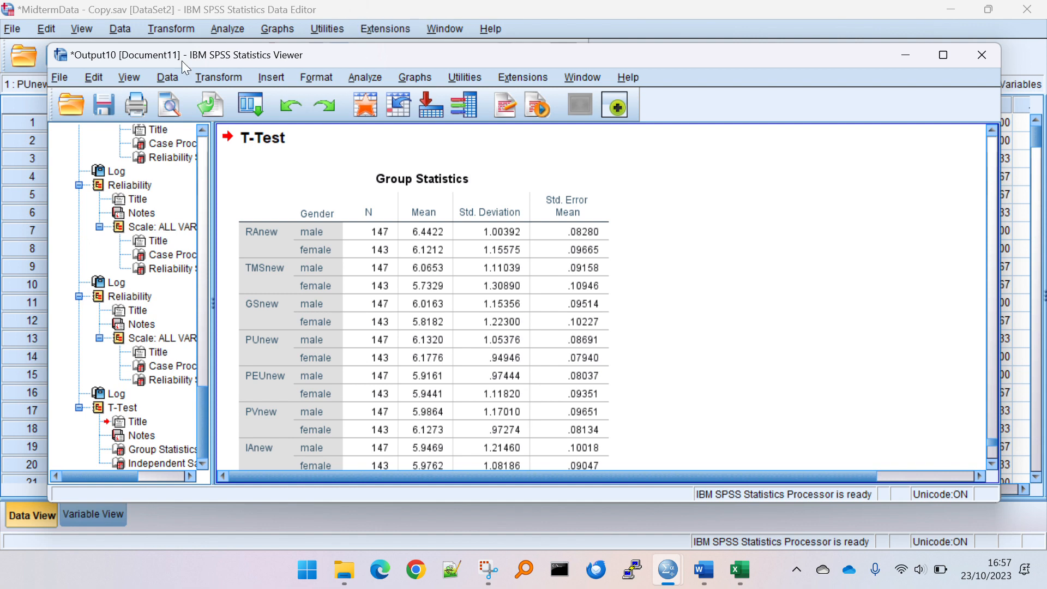
# Reopen the Independent-Samples T Test in the Data Editor, reset it and assign RAnew through IAnew as test variables again
pyautogui.click(225, 28)
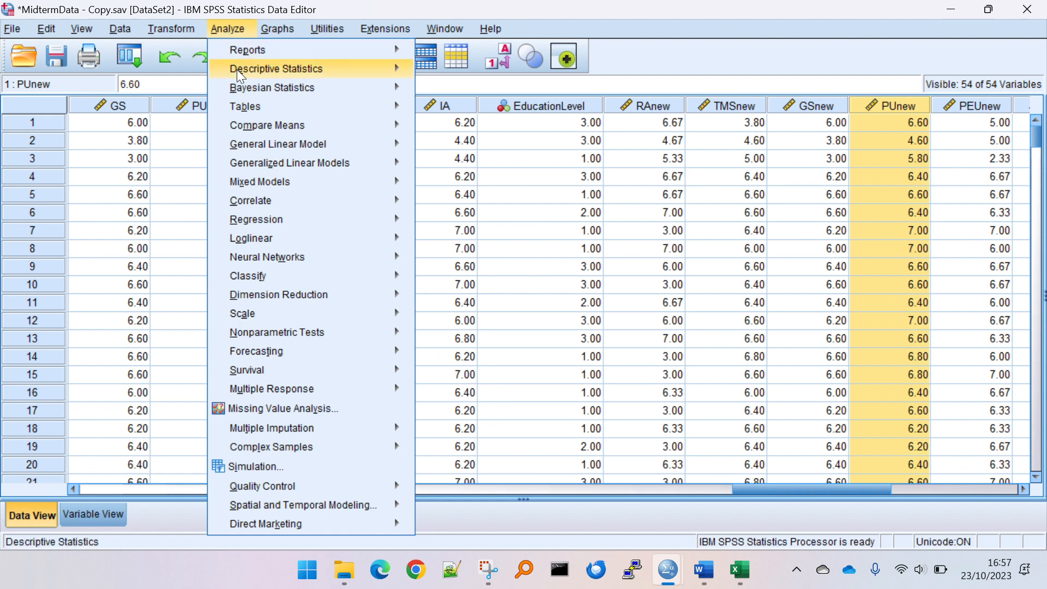
pyautogui.moveTo(393, 144)
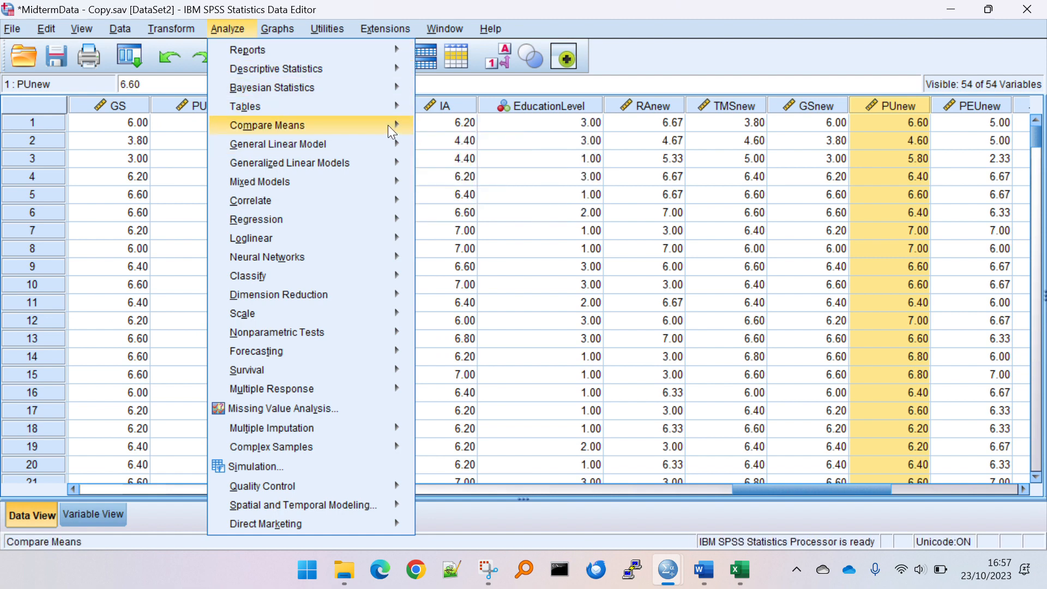
pyautogui.moveTo(388, 125)
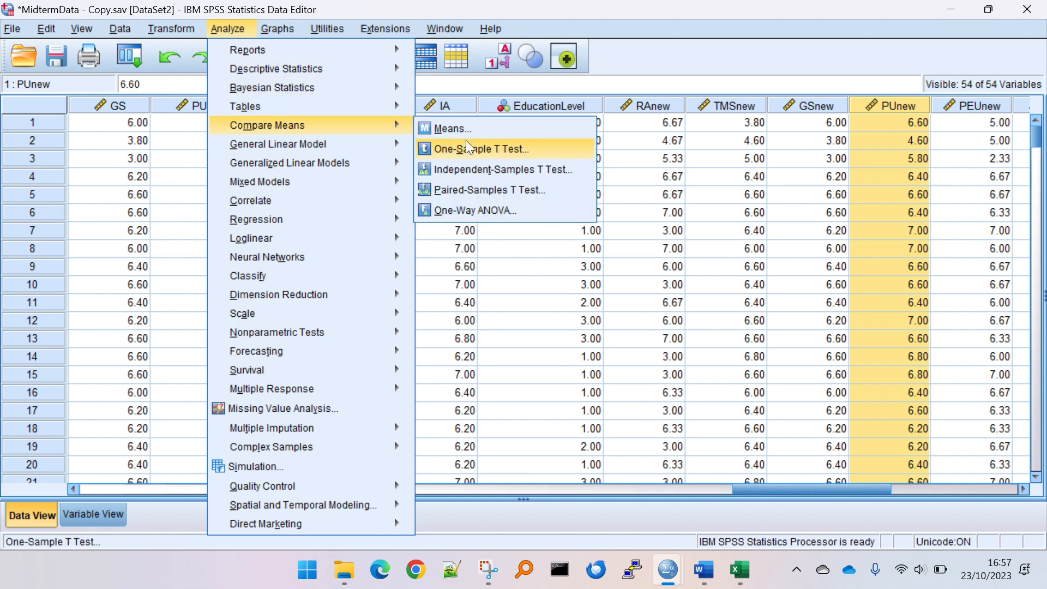
pyautogui.click(464, 169)
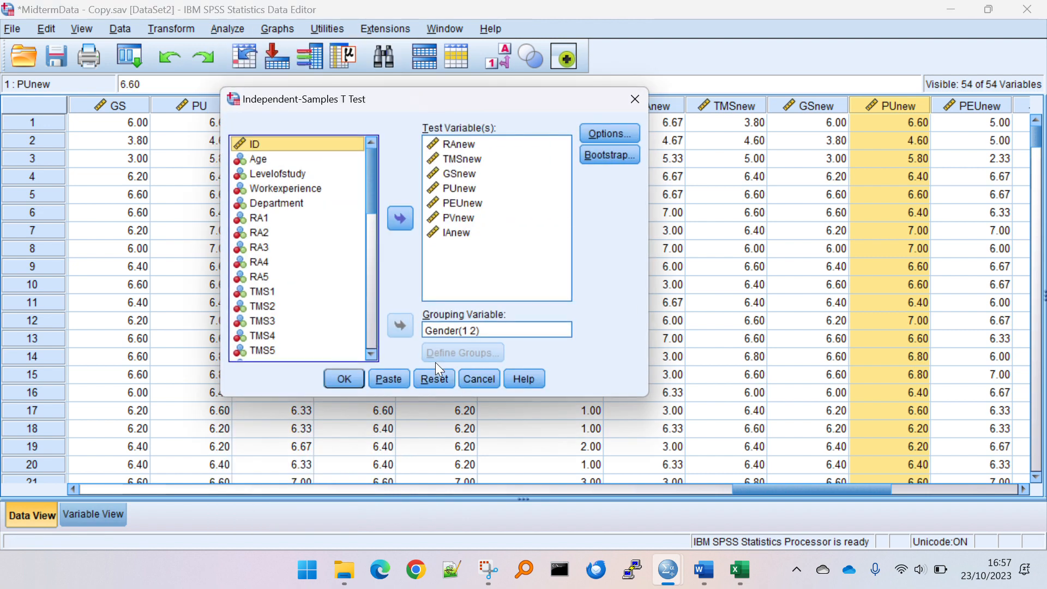
pyautogui.click(435, 379)
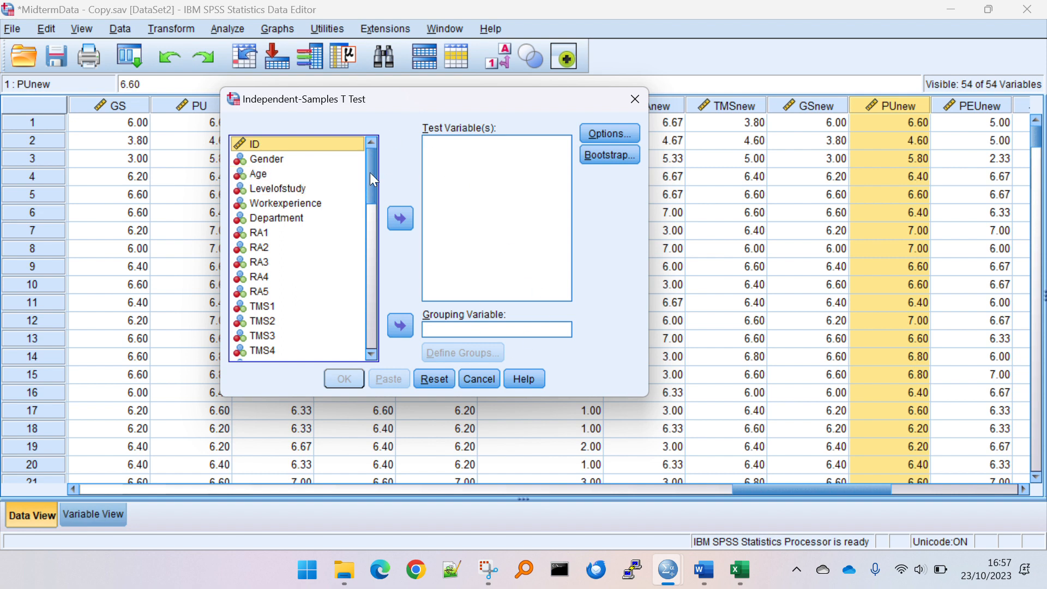
pyautogui.moveTo(374, 168); pyautogui.dragTo(378, 323)
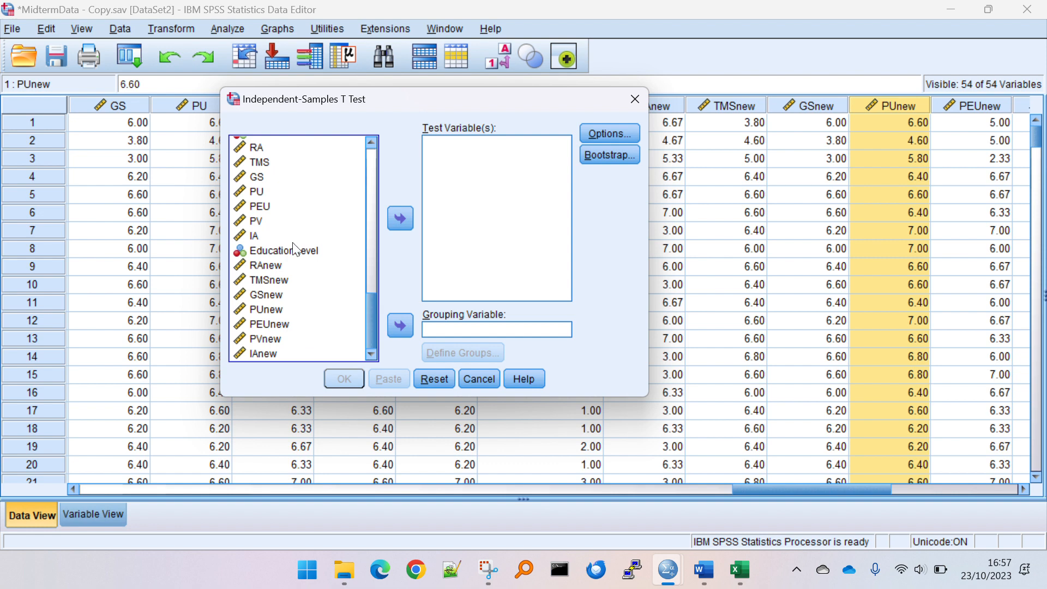
pyautogui.click(302, 265)
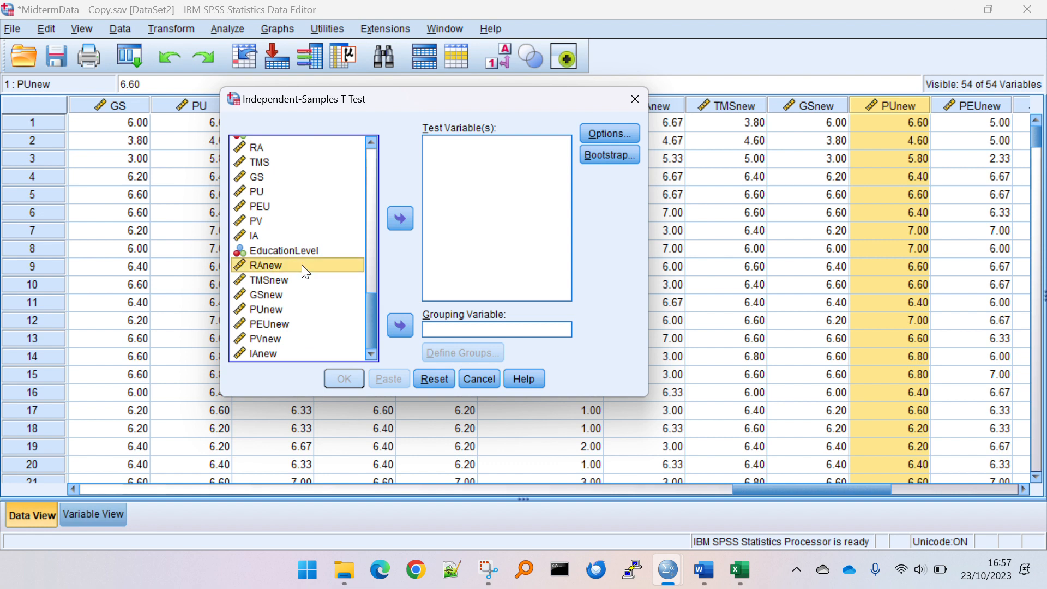
pyautogui.keyDown('shift'); pyautogui.click(285, 354); pyautogui.keyUp('shift')
pyautogui.click(401, 218)
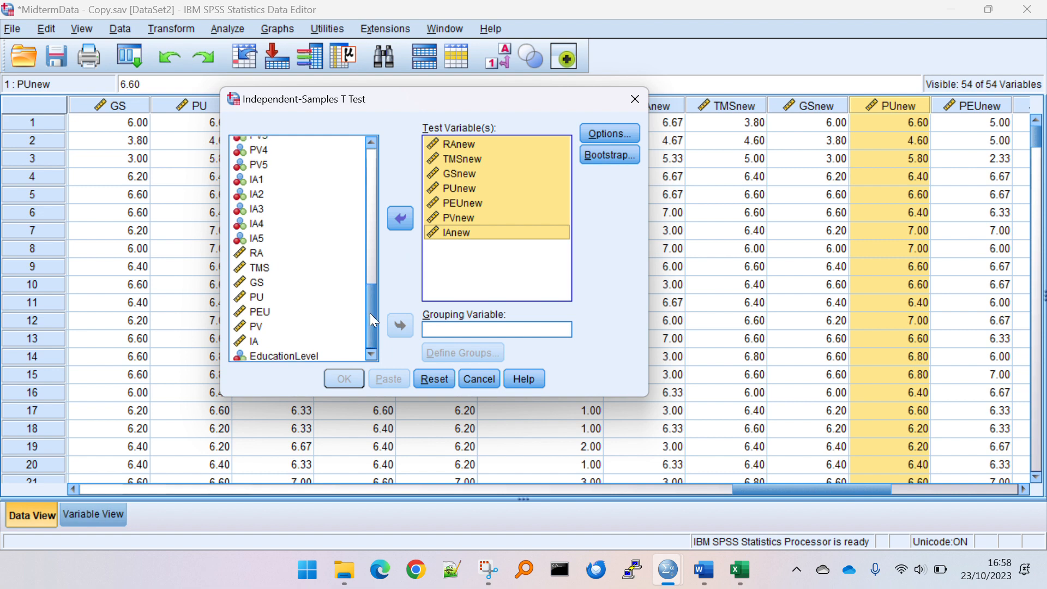
# Group the reset t-test by Gender, using the specified values 1 and 2 for the two groups
pyautogui.moveTo(370, 313); pyautogui.dragTo(342, 144)
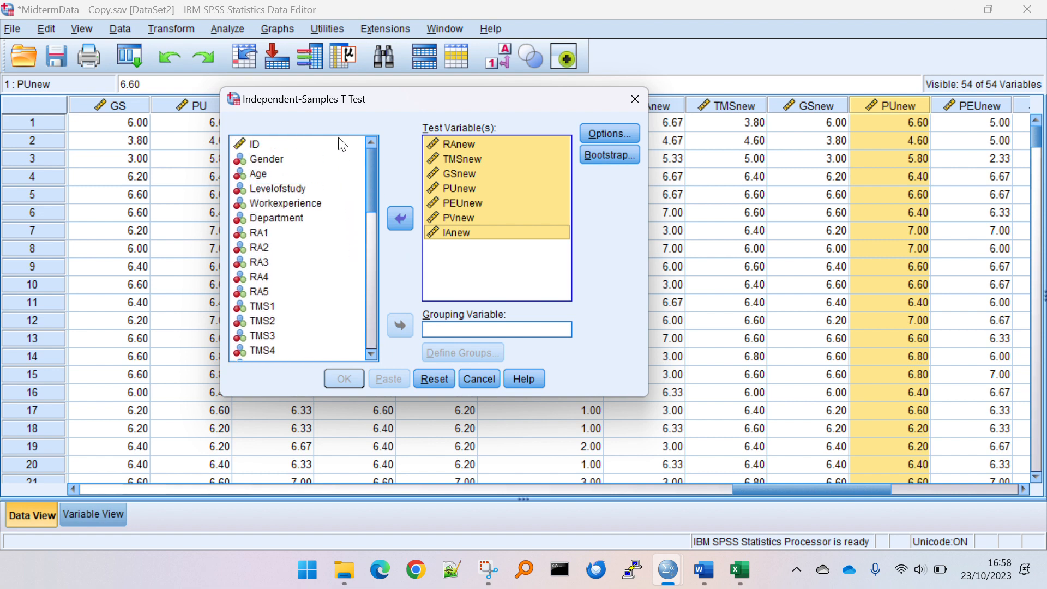
pyautogui.click(266, 158)
pyautogui.click(400, 326)
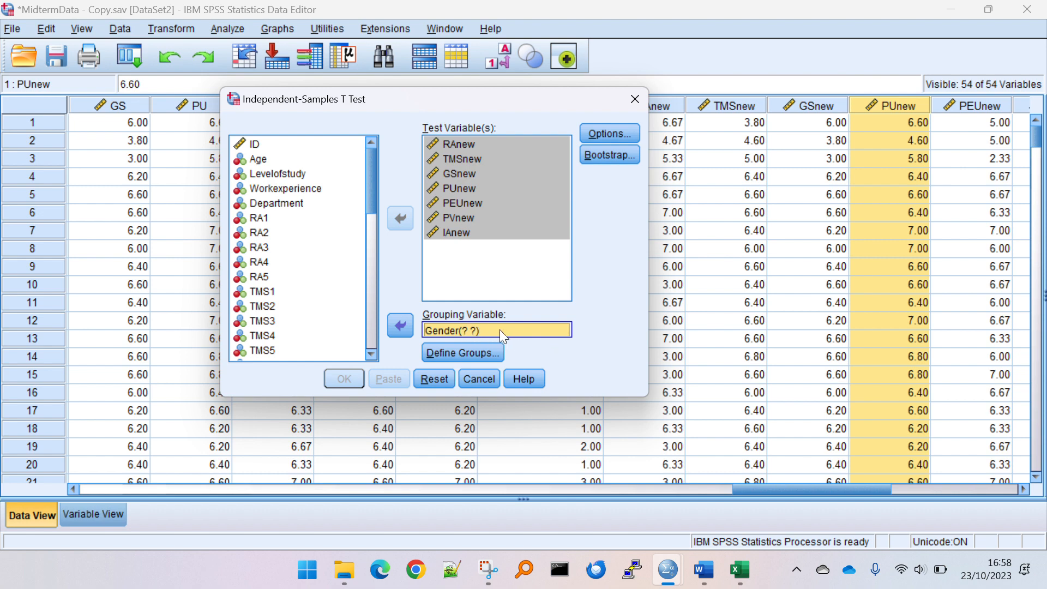
pyautogui.click(469, 353)
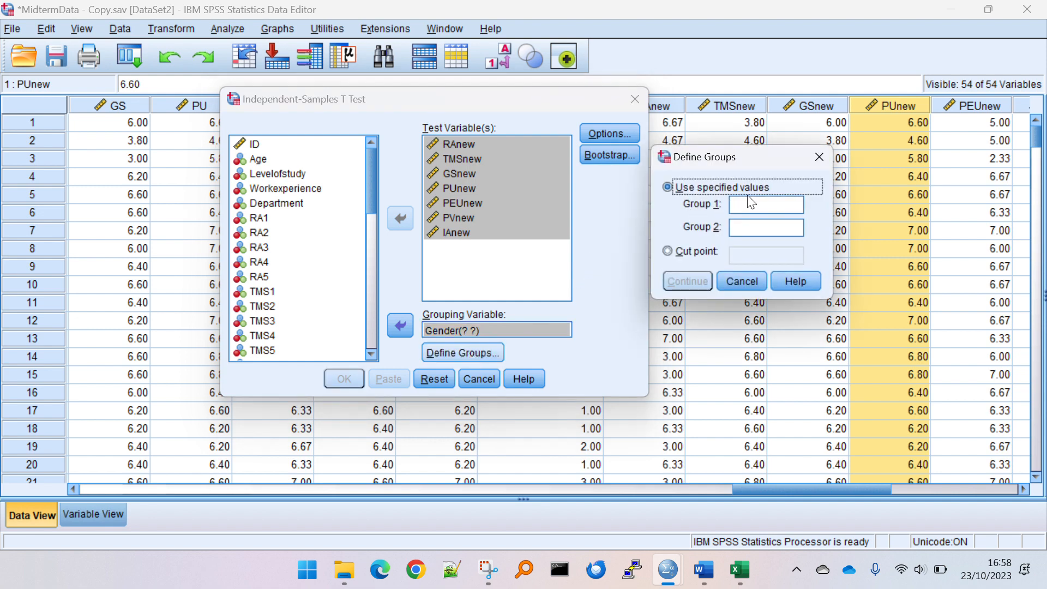
pyautogui.click(754, 202)
pyautogui.rightClick(753, 201)
pyautogui.click(754, 203)
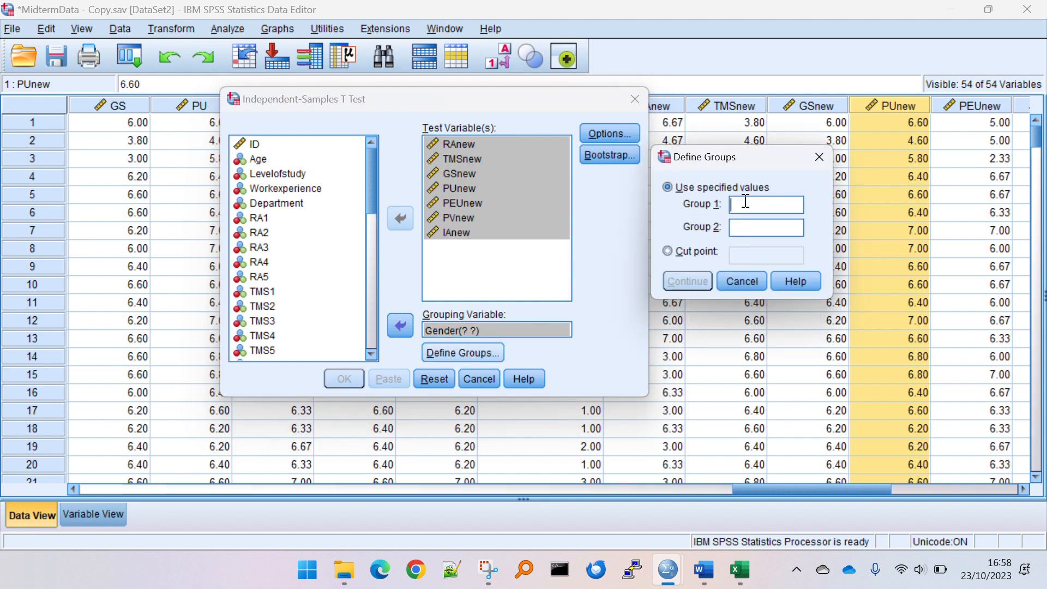
pyautogui.write('1')
pyautogui.click(745, 228)
pyautogui.write('2')
pyautogui.click(744, 208)
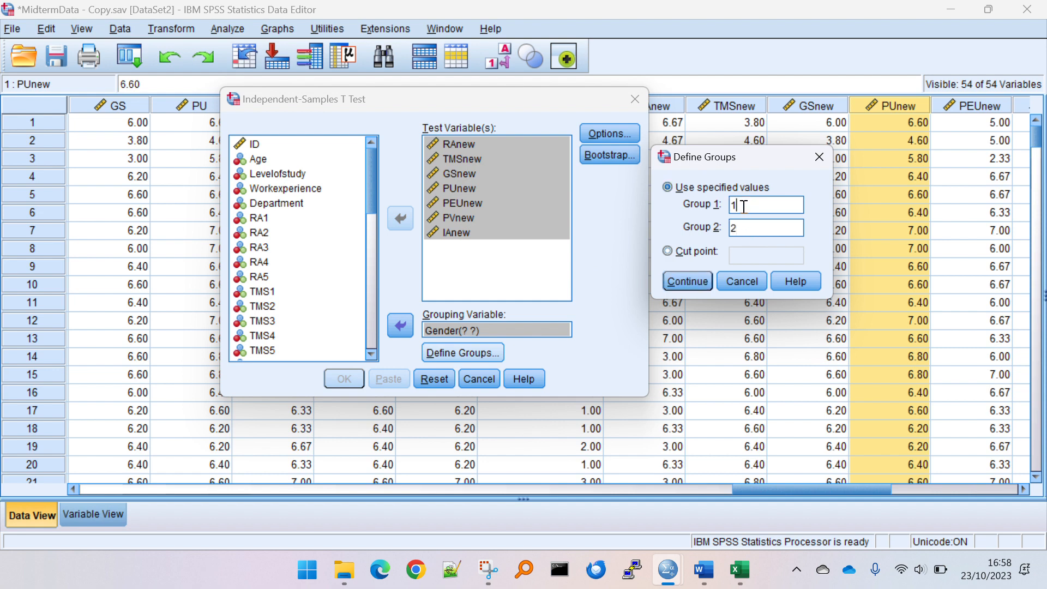
pyautogui.click(750, 228)
pyautogui.click(685, 287)
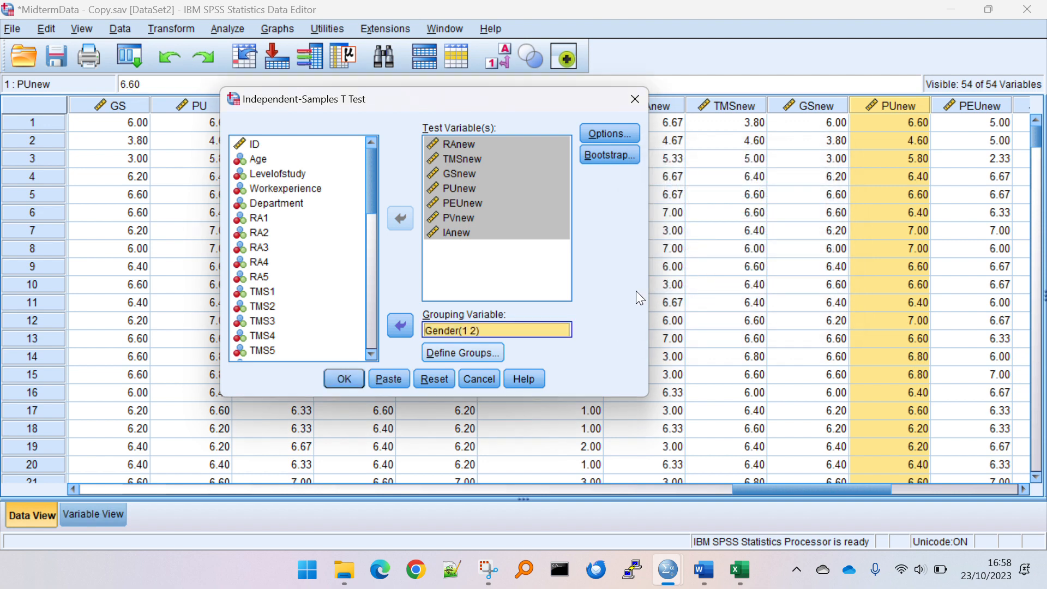
# Run the repeated Gender t-test and look over its Group Statistics table in the output
pyautogui.click(329, 373)
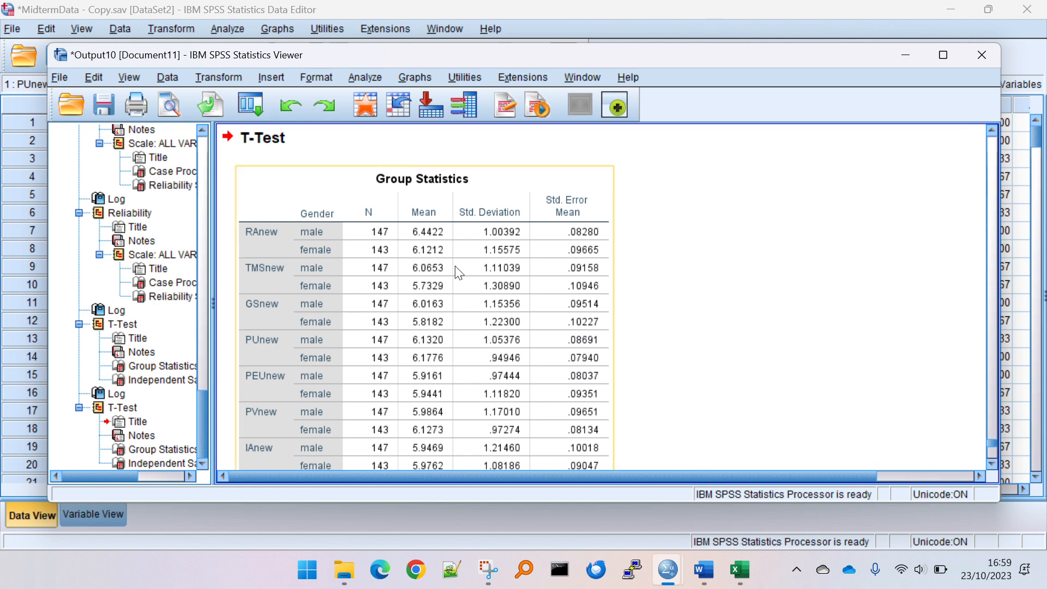
pyautogui.scroll(-3, 468, 327)
pyautogui.scroll(3, 467, 326)
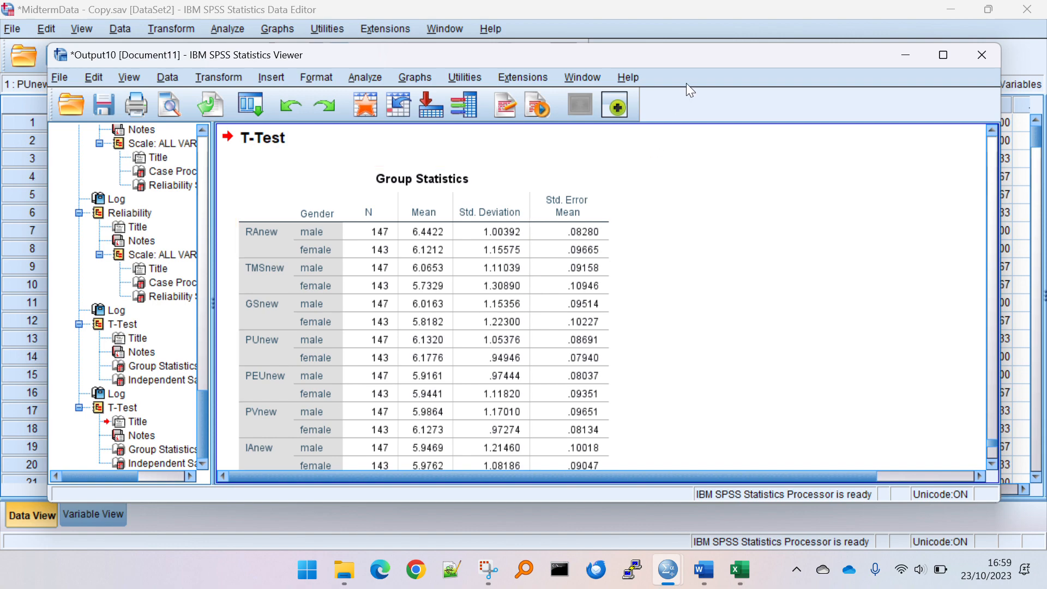
# Switch to Word and examine the Gender rows and the M(SD) column of Relative Advantage in the Figure 3-1 table
pyautogui.hotkey('alt', 'Tab')
pyautogui.hotkey('alt', 'Tab')
pyautogui.hotkey('alt', 'Tab')
pyautogui.click(705, 170)
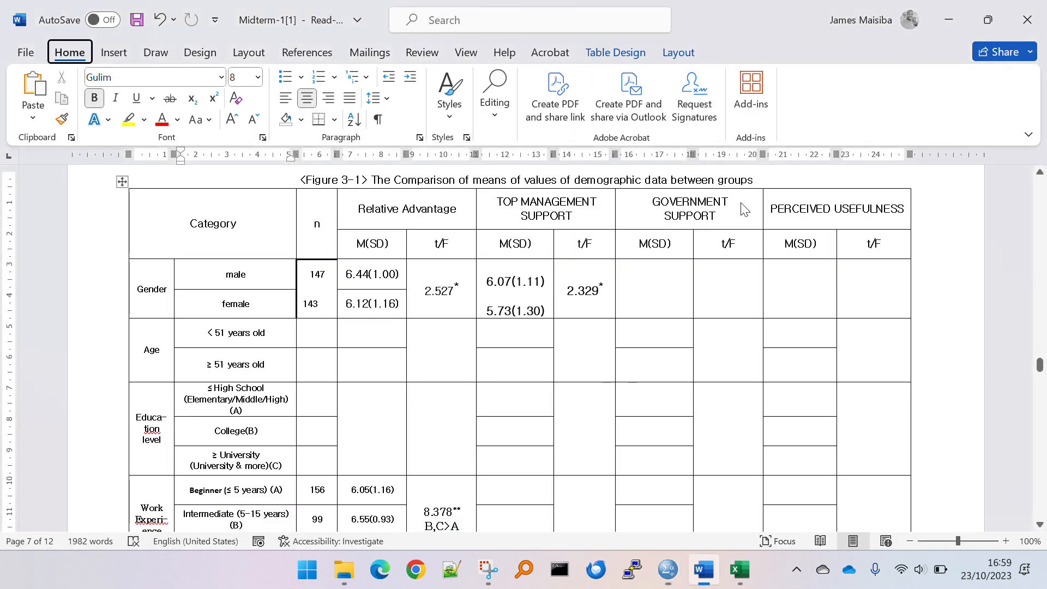
pyautogui.click(384, 270)
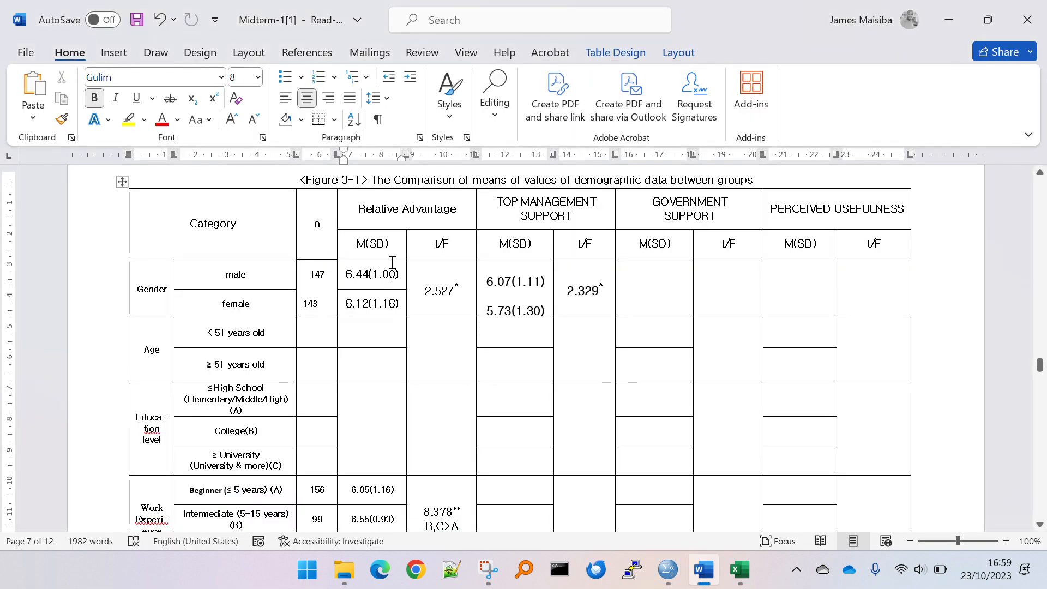
pyautogui.moveTo(358, 243); pyautogui.dragTo(392, 247)
pyautogui.click(392, 245)
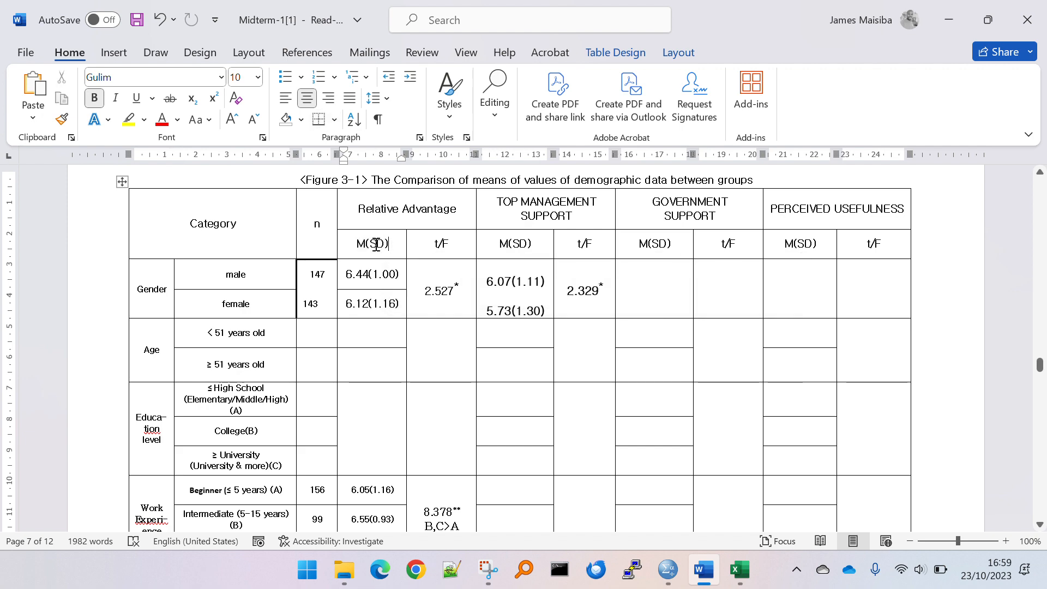
pyautogui.scroll(-1, 367, 249)
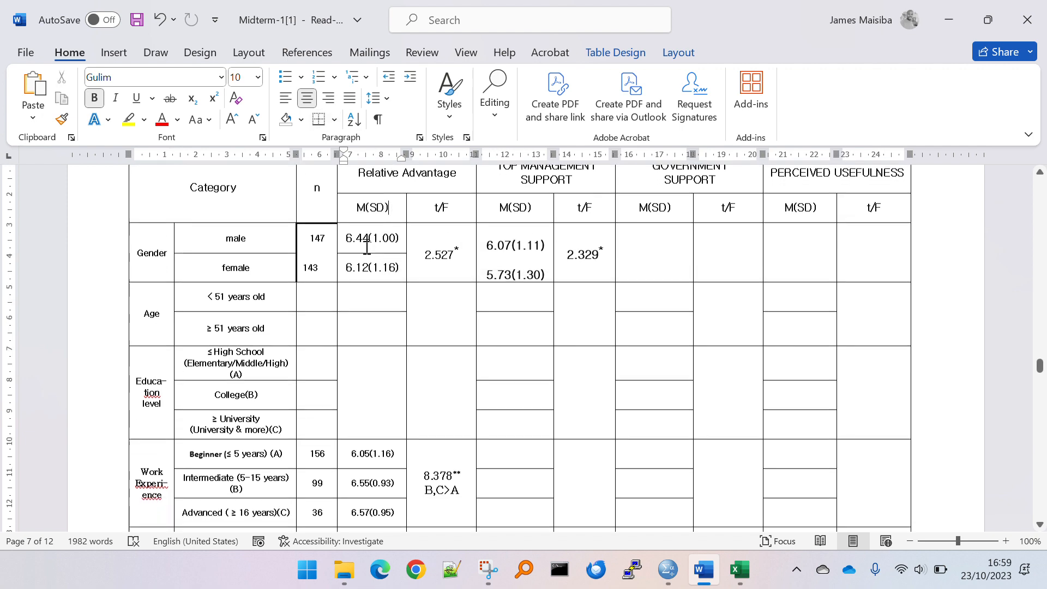
pyautogui.scroll(1, 365, 254)
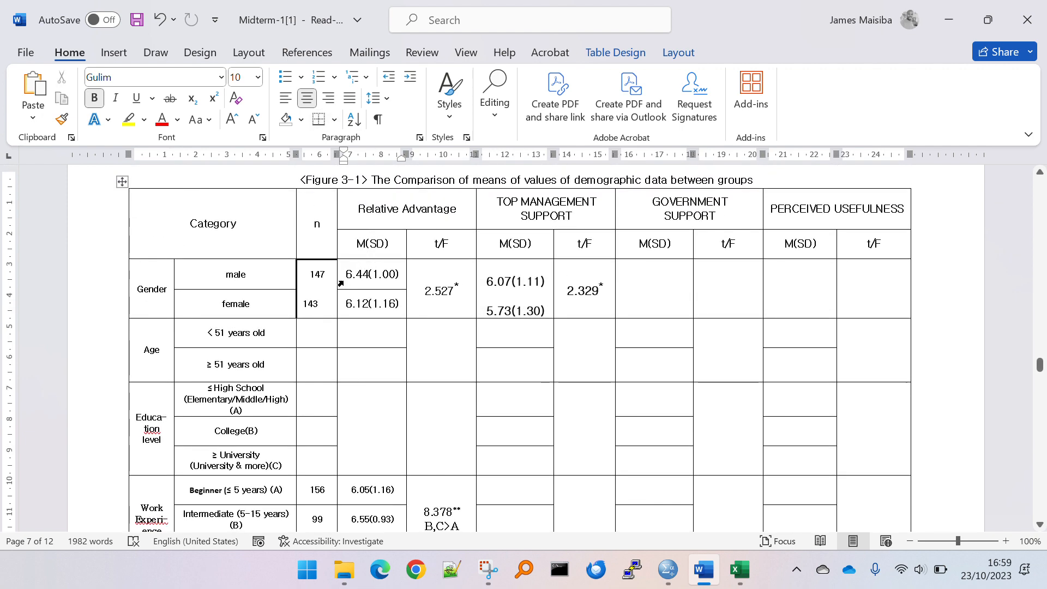
# Compare the Gender rows of the SPSS Group Statistics table with the Relative Advantage M(SD) entries in Word's Figure 3-1
pyautogui.hotkey('alt', 'Tab')
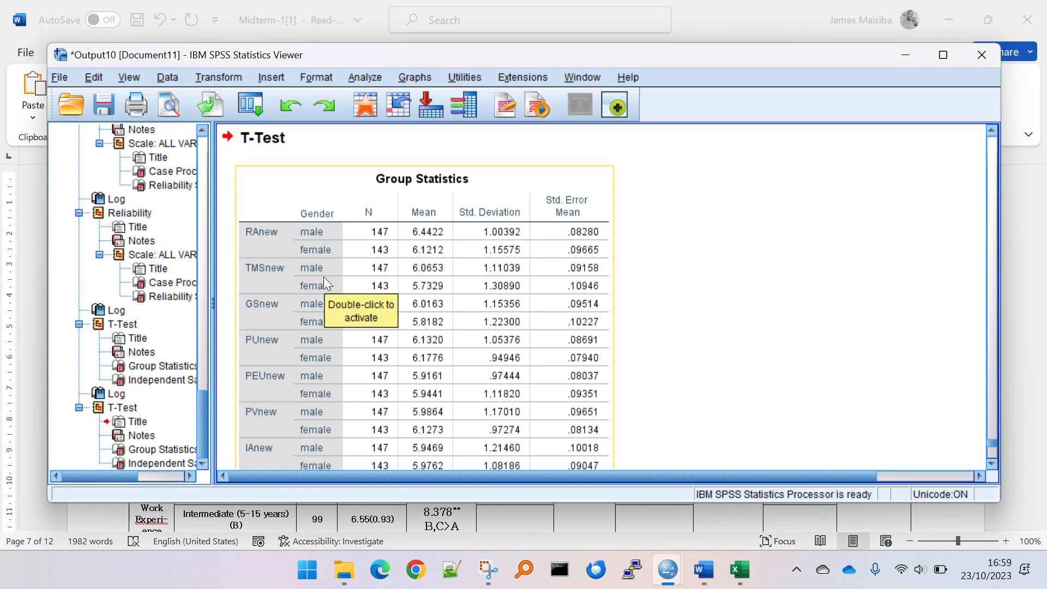
pyautogui.click(483, 218)
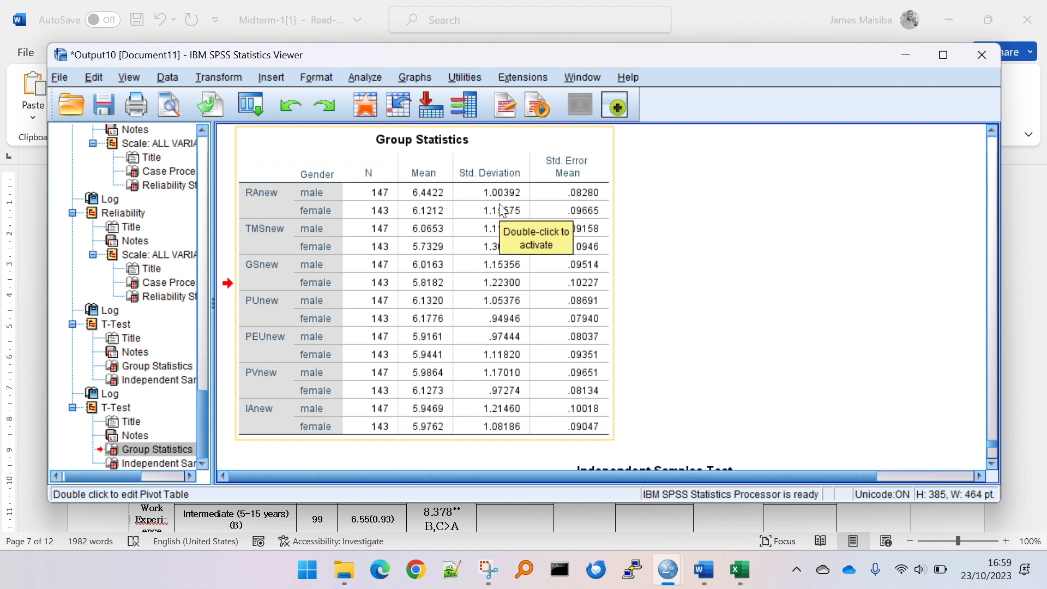
pyautogui.hotkey('alt', 'Tab')
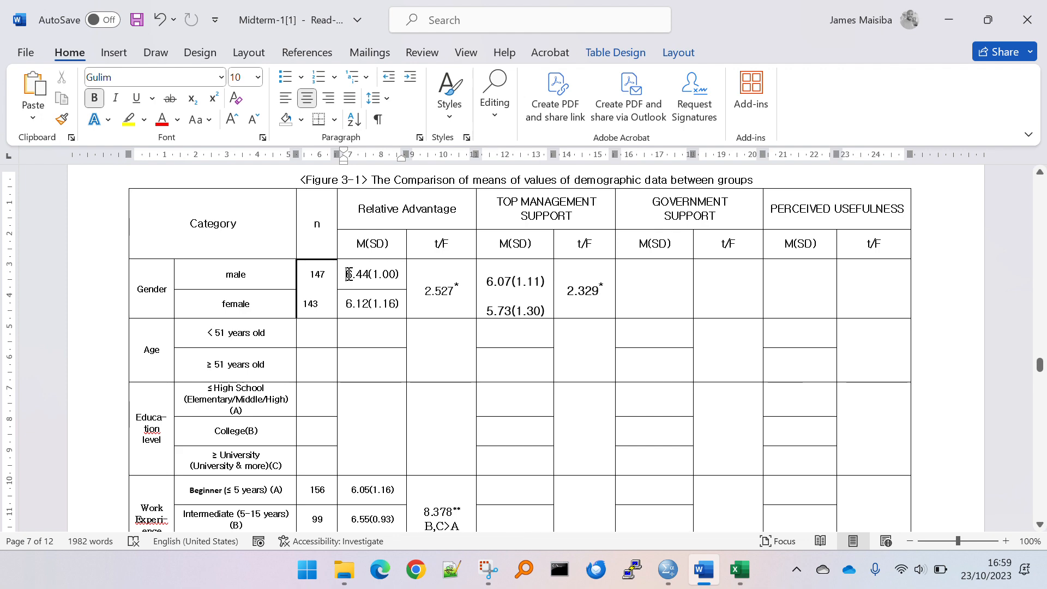
pyautogui.moveTo(346, 275); pyautogui.dragTo(404, 275)
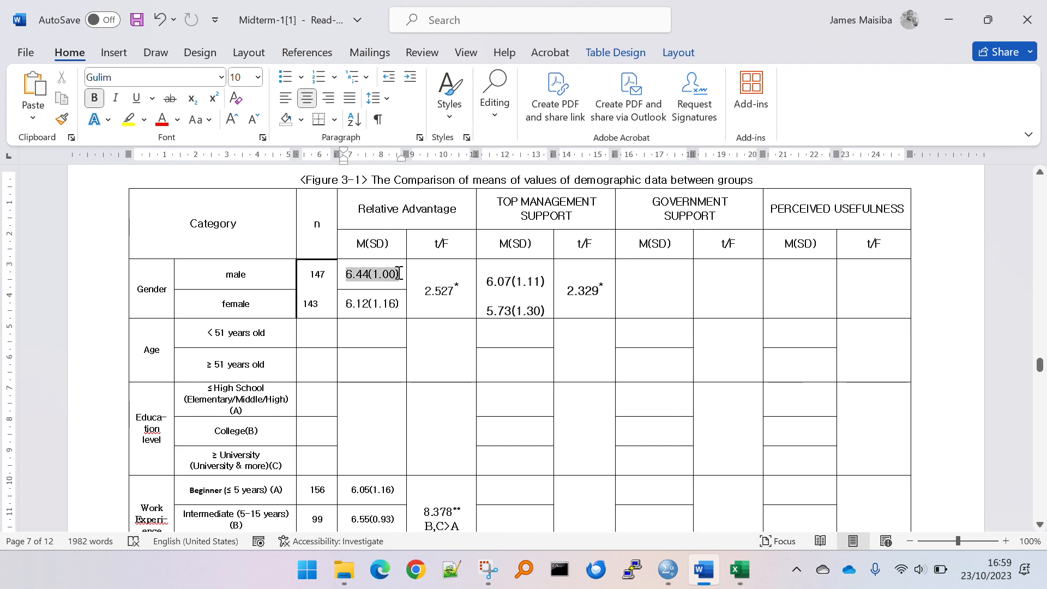
pyautogui.hotkey('alt', 'Tab')
pyautogui.hotkey('alt', 'Tab')
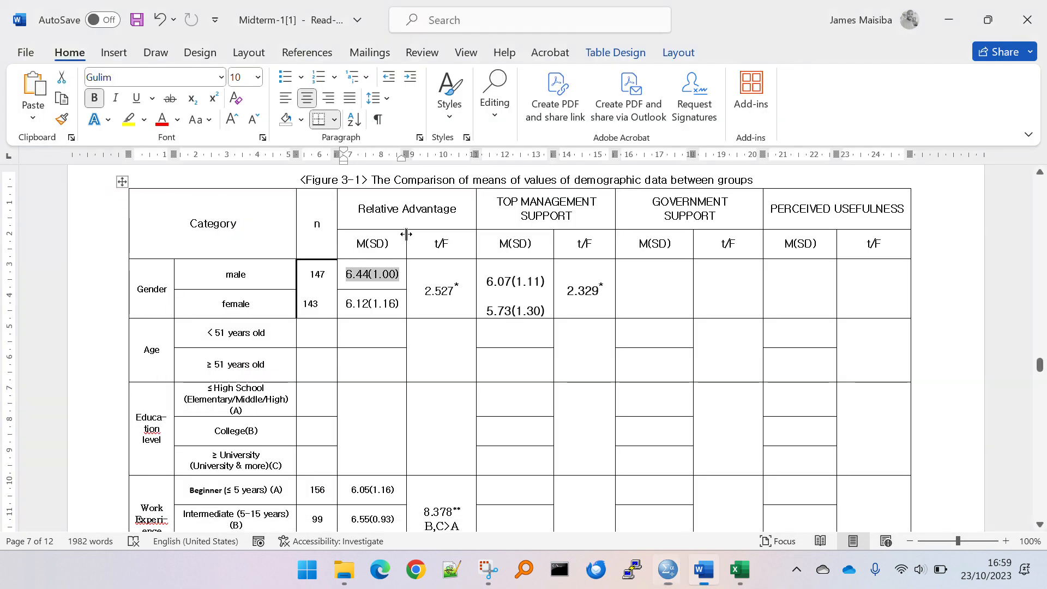
pyautogui.click(500, 213)
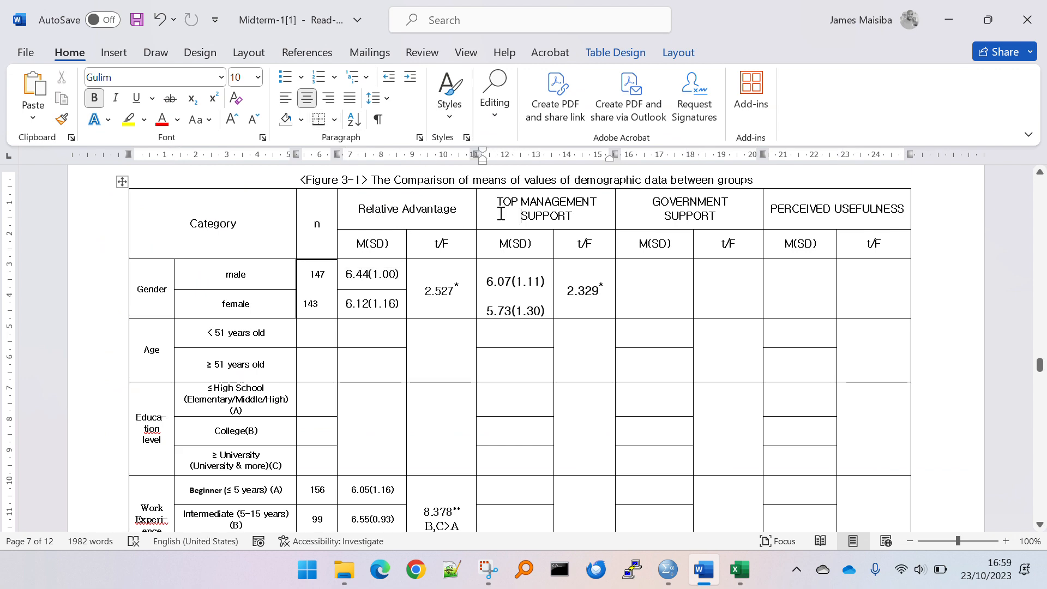
pyautogui.click(663, 217)
# Copy the male mean of GSnew from the SPSS Group Statistics table and return to the Word document
pyautogui.hotkey('alt', 'Tab')
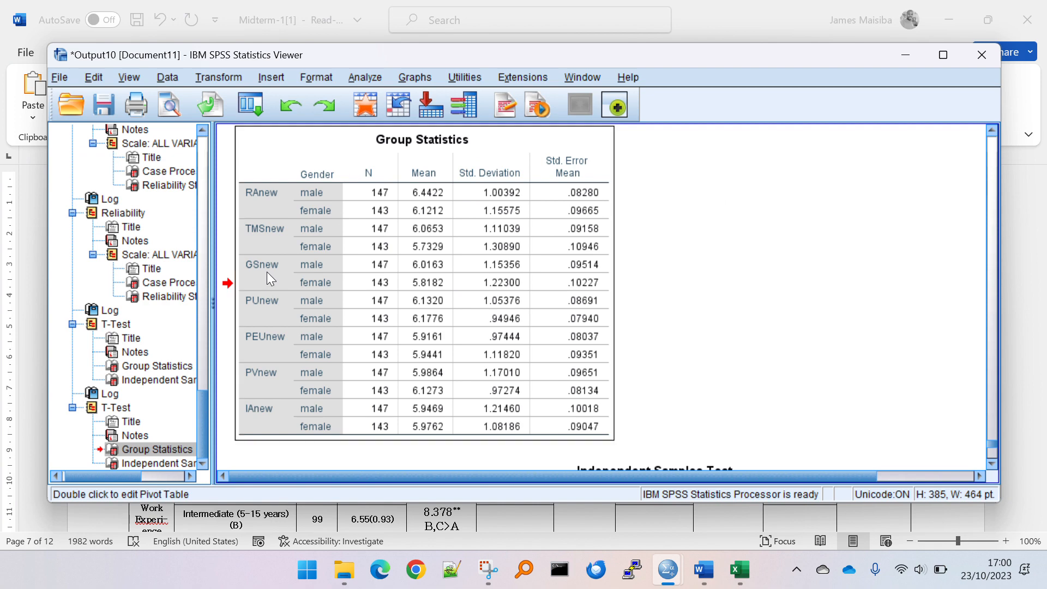
pyautogui.click(429, 263)
pyautogui.doubleClick(428, 263)
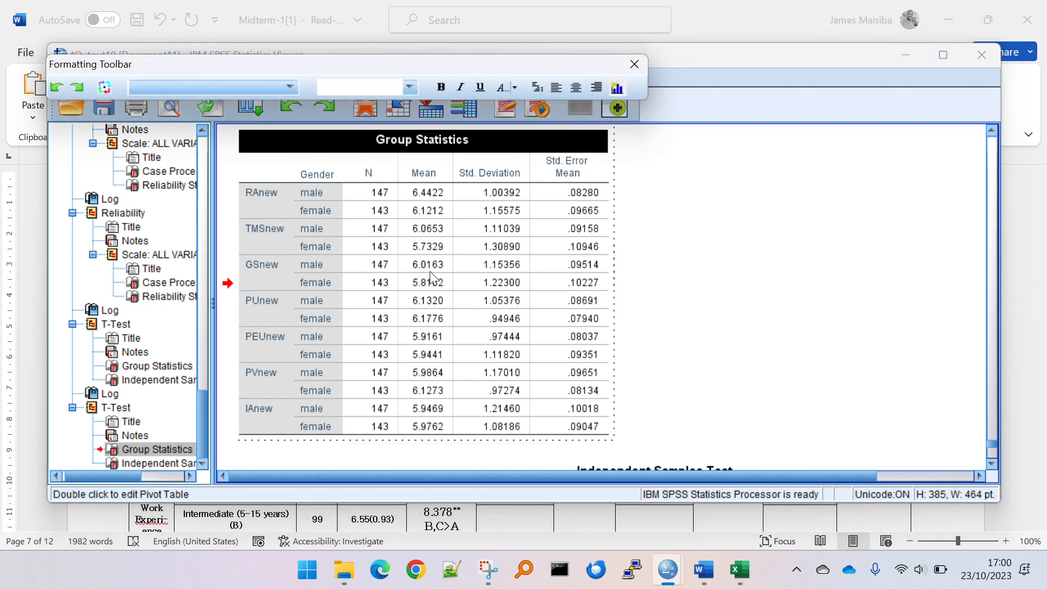
pyautogui.moveTo(422, 265); pyautogui.dragTo(445, 276)
pyautogui.hotkey('ctrl', 'c')
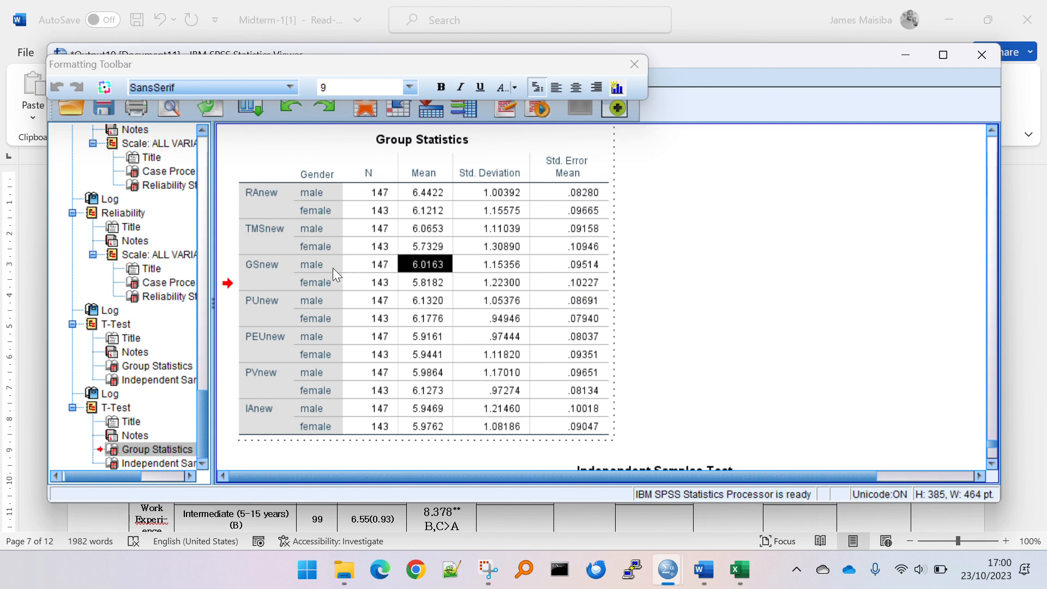
pyautogui.click(1028, 220)
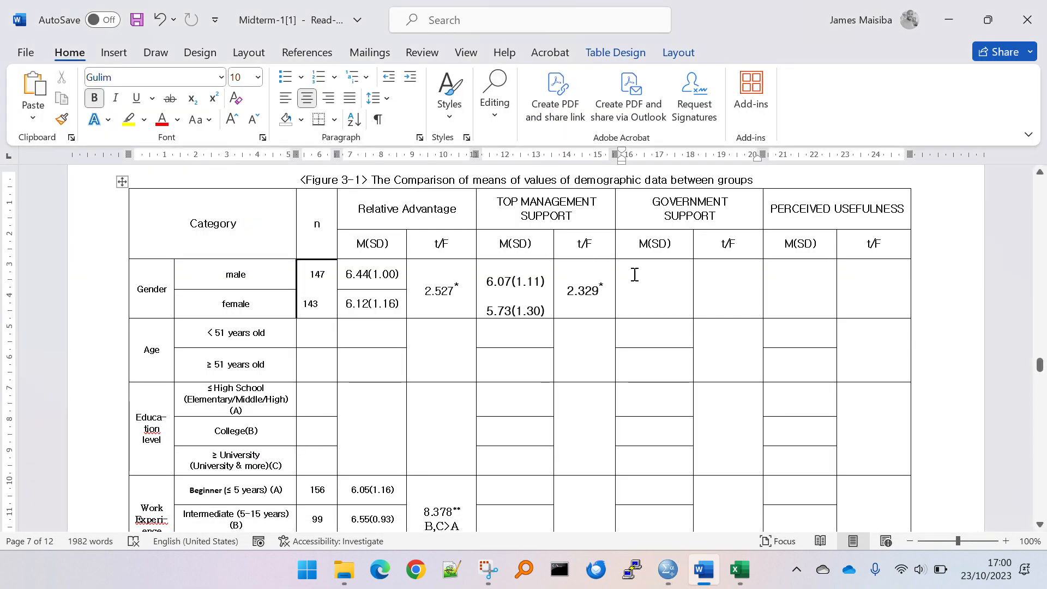
# Try splitting the Gender M(SD) cell under Government Support into 1 column and 2 rows, and undo the split
pyautogui.click(653, 273)
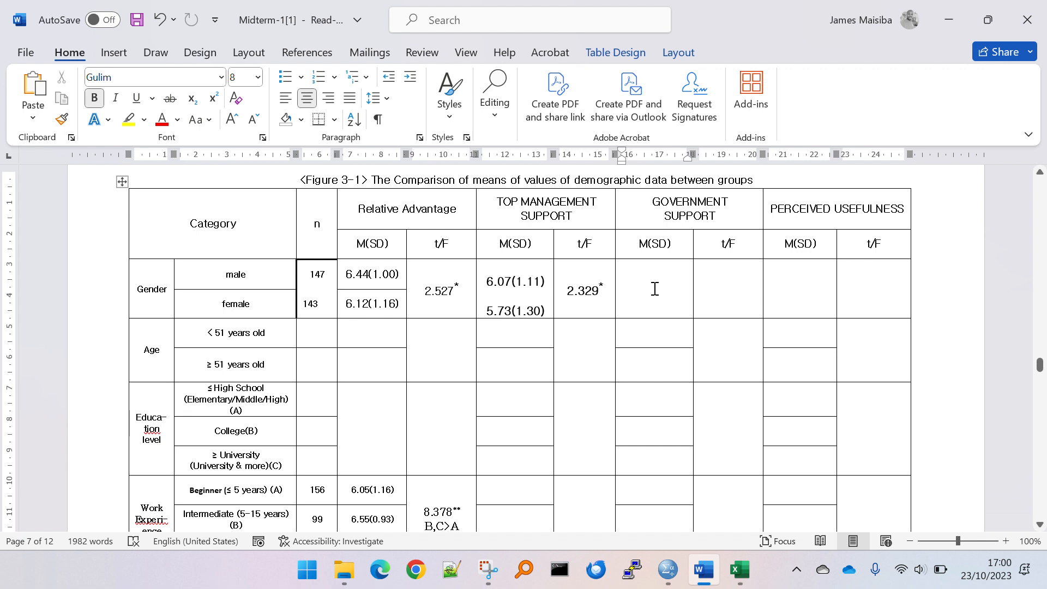
pyautogui.rightClick(654, 288)
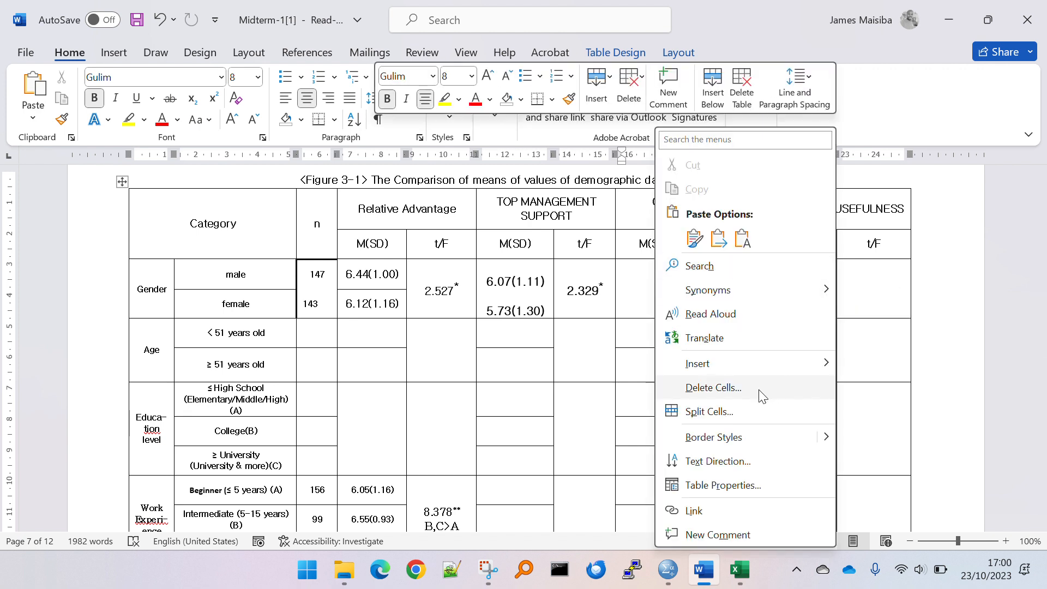
pyautogui.click(758, 404)
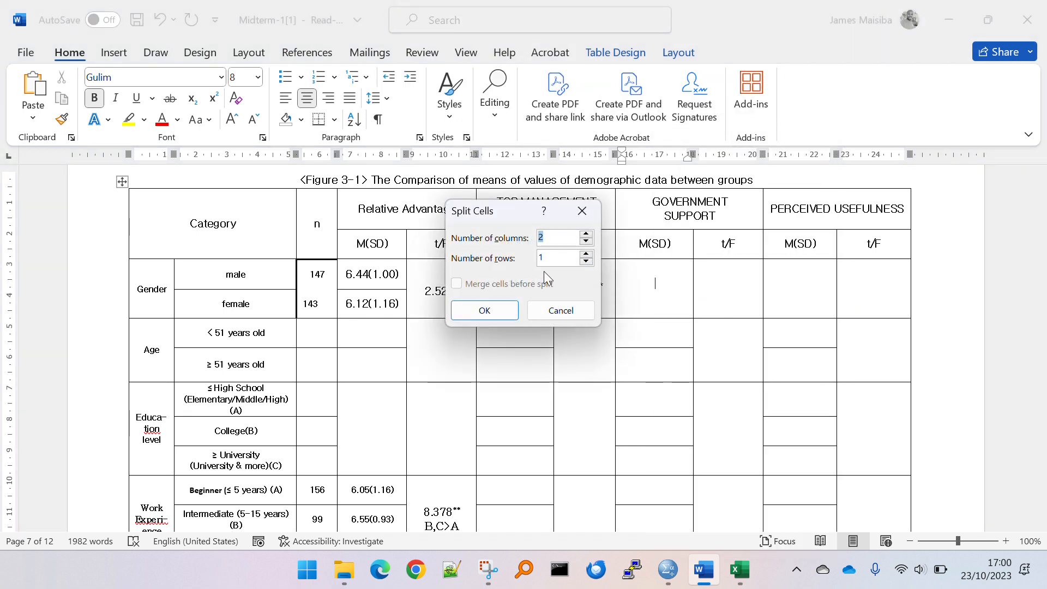
pyautogui.click(559, 257)
pyautogui.press('BackSpace')
pyautogui.write('2')
pyautogui.click(560, 238)
pyautogui.press('BackSpace')
pyautogui.write('1')
pyautogui.click(513, 309)
pyautogui.click(627, 276)
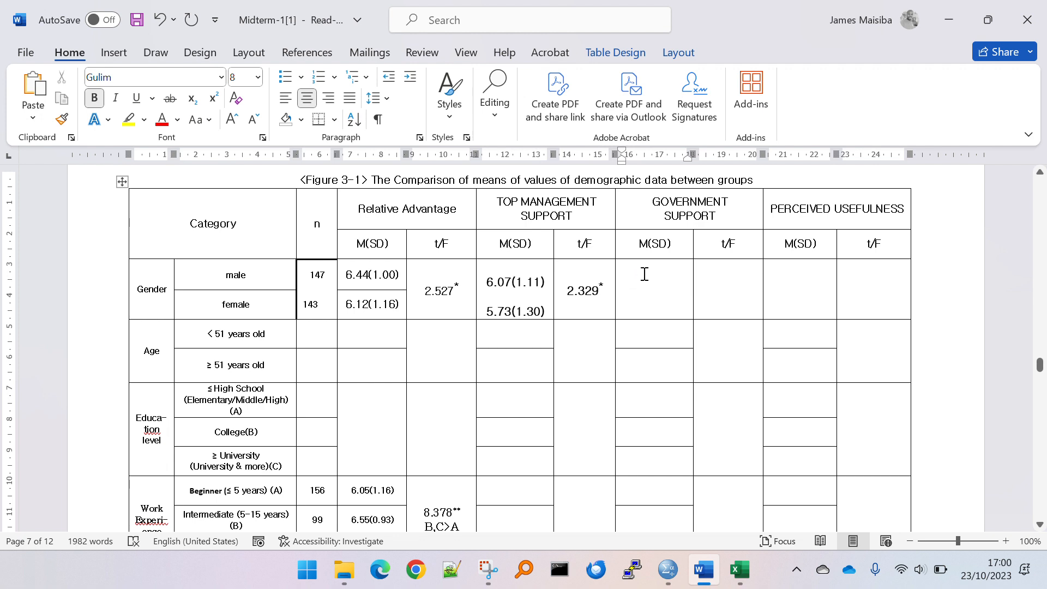
pyautogui.moveTo(644, 274); pyautogui.dragTo(643, 312)
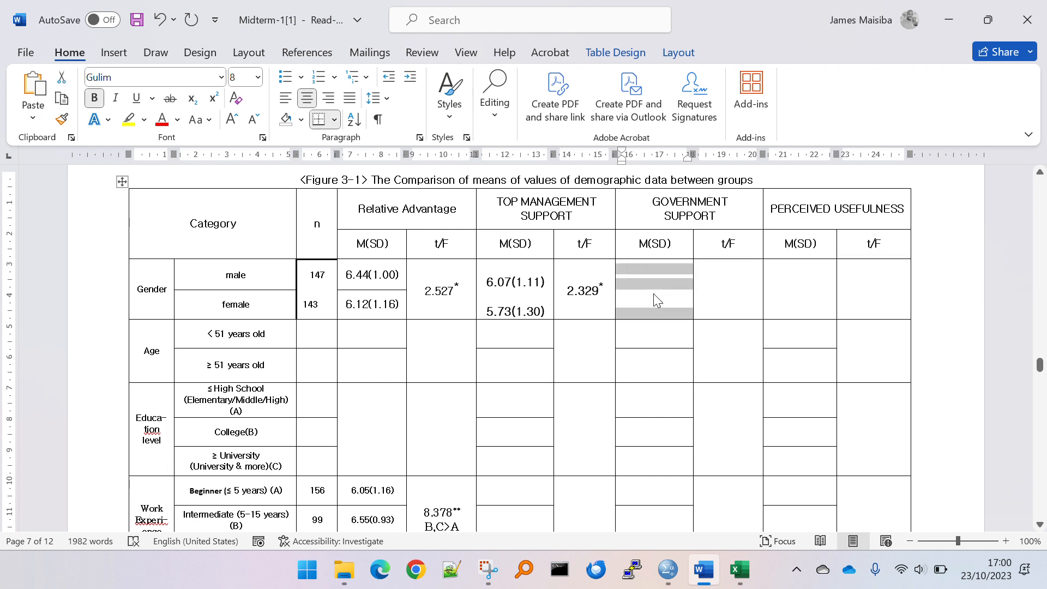
pyautogui.hotkey('ctrl', 'z')
pyautogui.moveTo(656, 275); pyautogui.dragTo(655, 296)
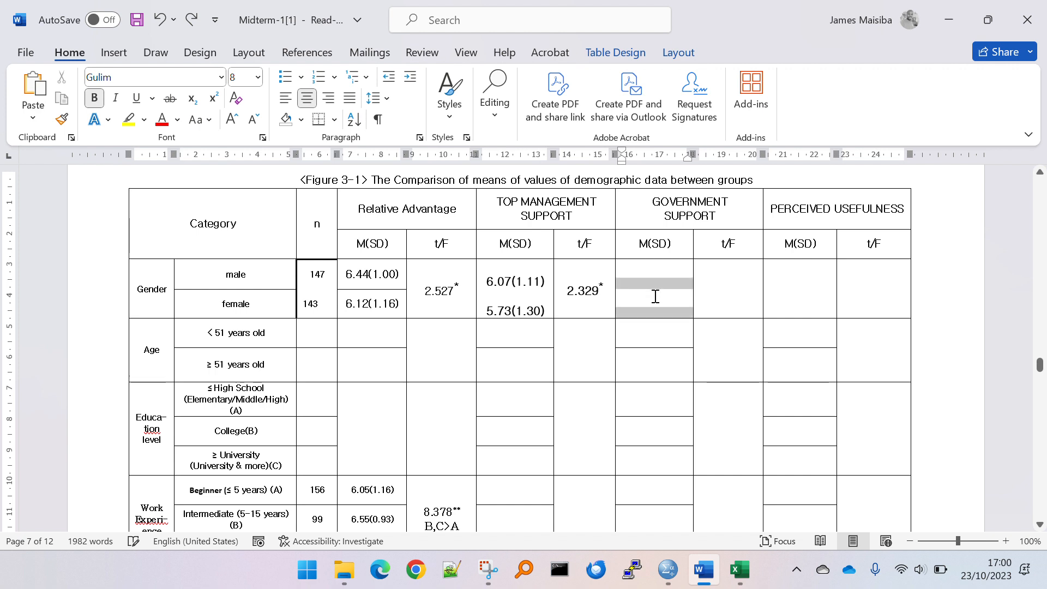
# Paste the copied mean 6.0163 as text into the Gender M(SD) cell under Government Support and add empty parentheses after it
pyautogui.click(622, 273)
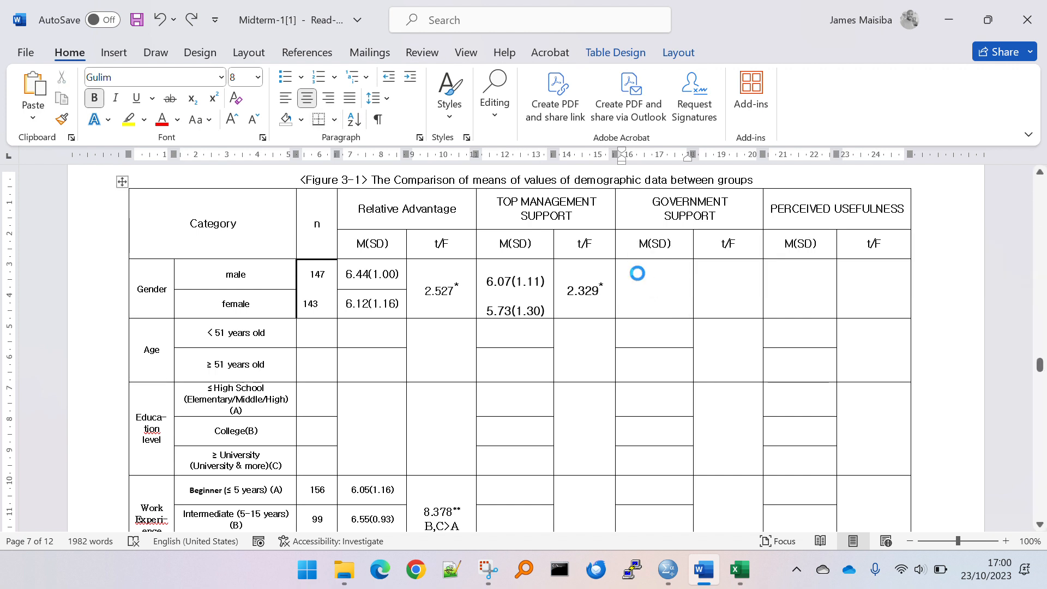
pyautogui.hotkey('ctrl', 'v')
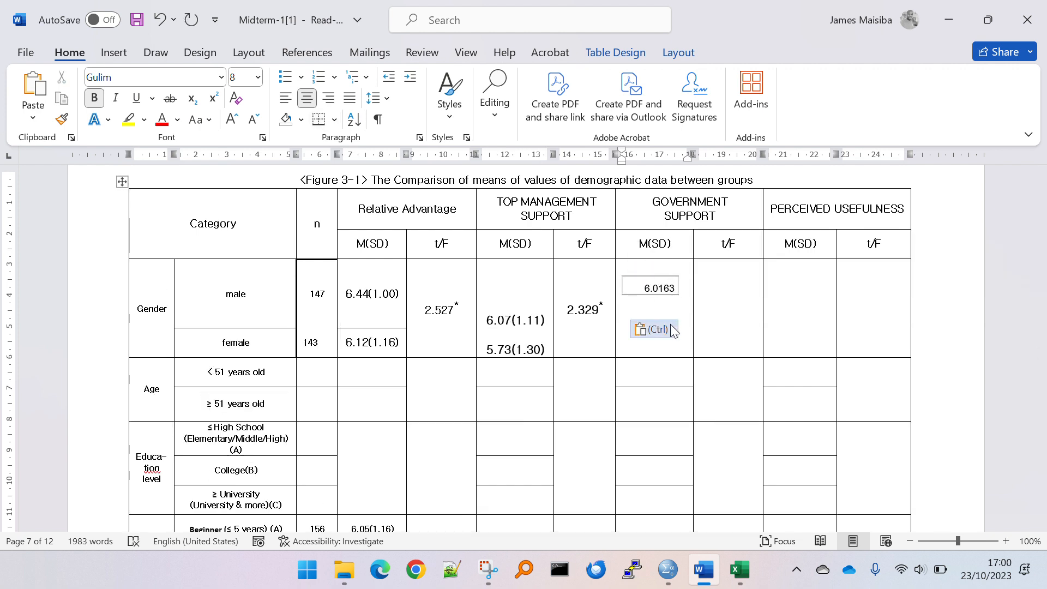
pyautogui.click(674, 330)
pyautogui.click(695, 374)
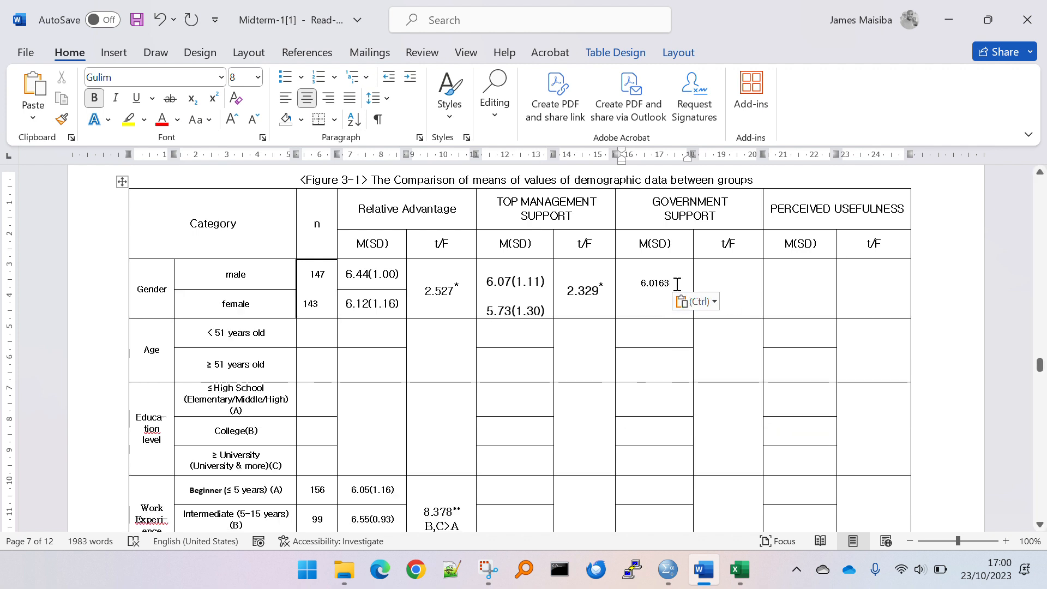
pyautogui.write('()')
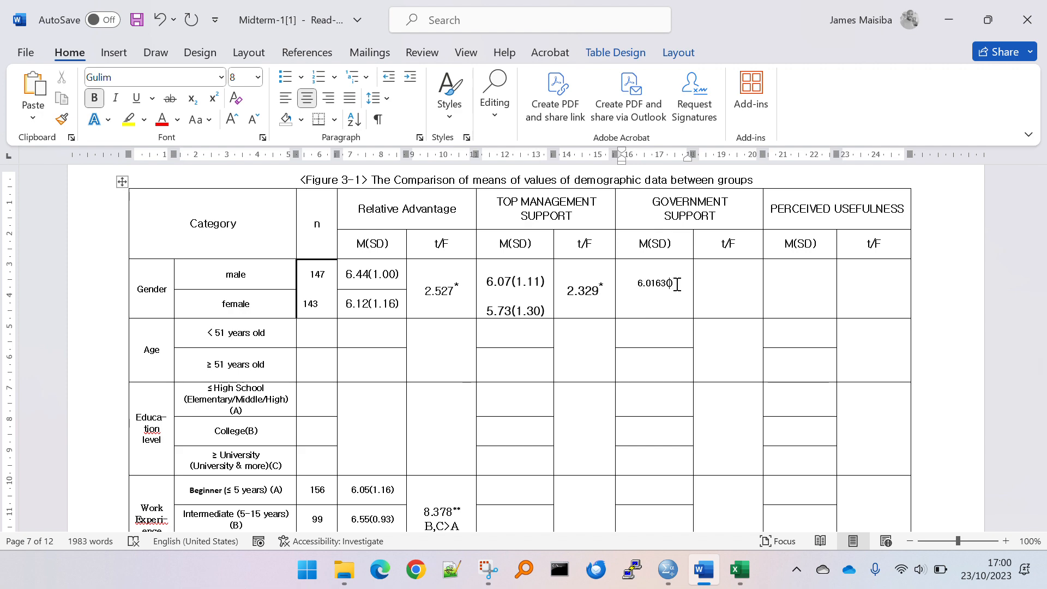
# Copy the male GSnew standard deviation 1.153556 from SPSS into the parentheses after 6.0163 in Word, and check the notes below the table
pyautogui.hotkey('alt', 'Tab')
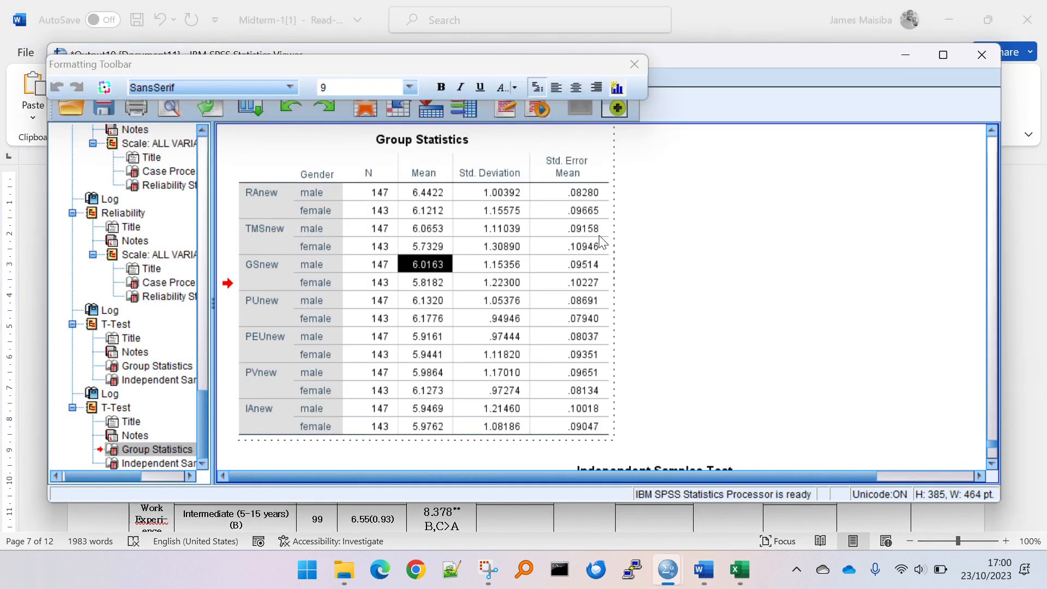
pyautogui.click(494, 265)
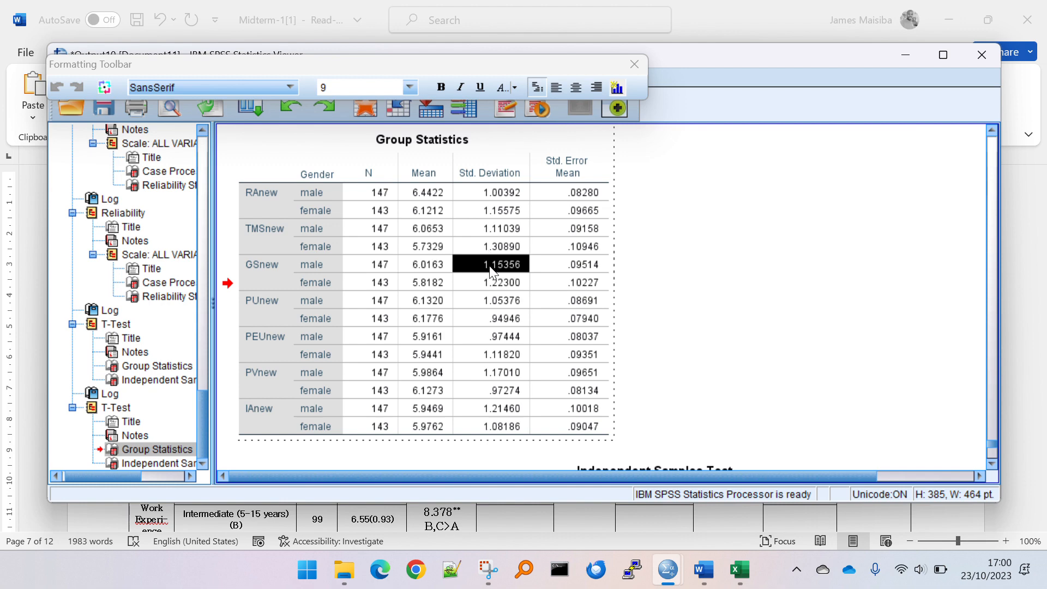
pyautogui.doubleClick(484, 272)
pyautogui.hotkey('ctrl', 'c')
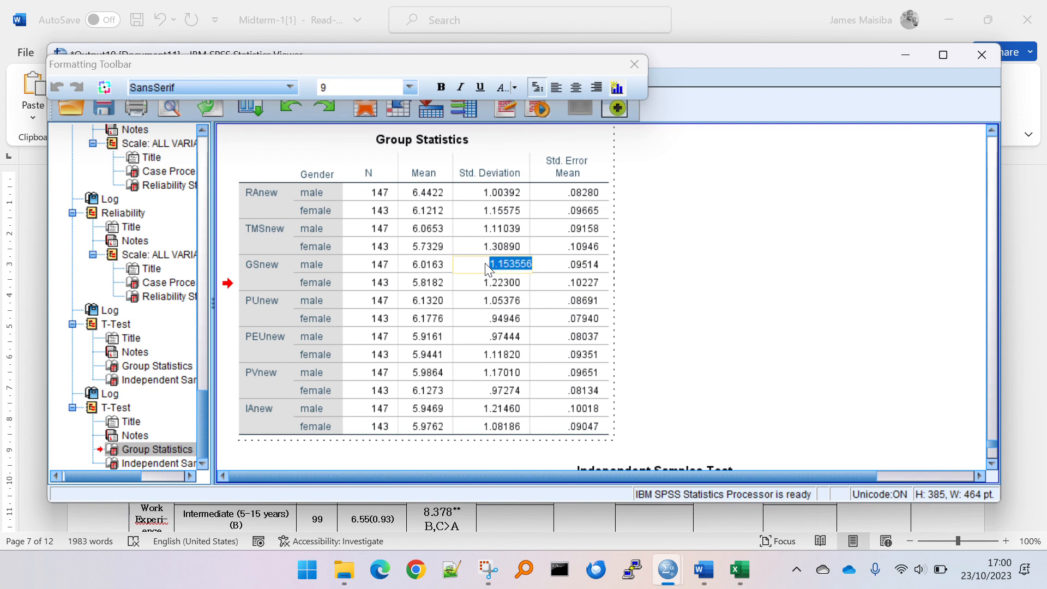
pyautogui.press('Escape')
pyautogui.hotkey('alt', 'Tab')
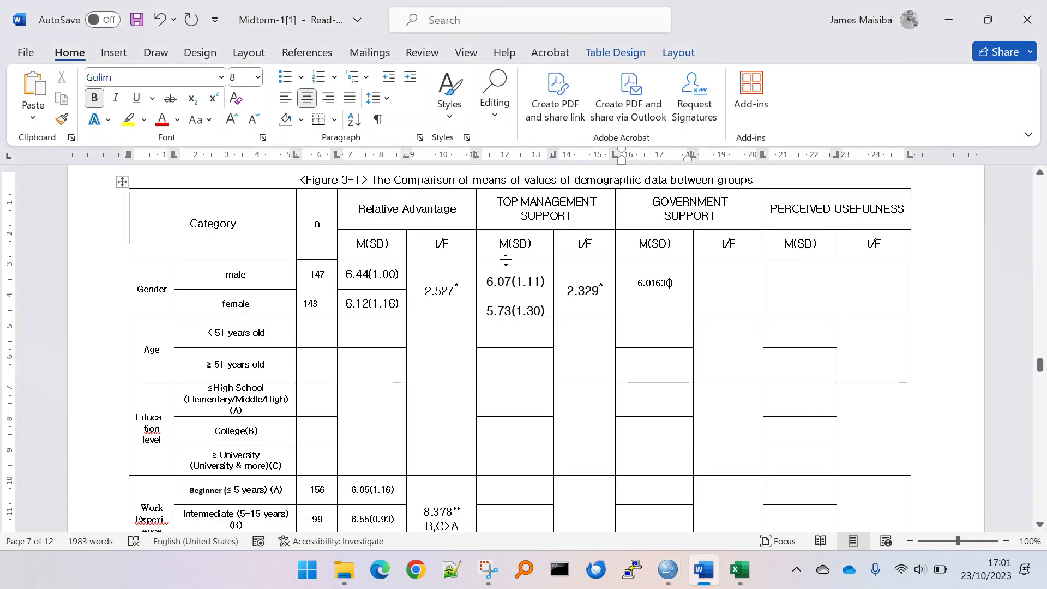
pyautogui.hotkey('ctrl', 'v')
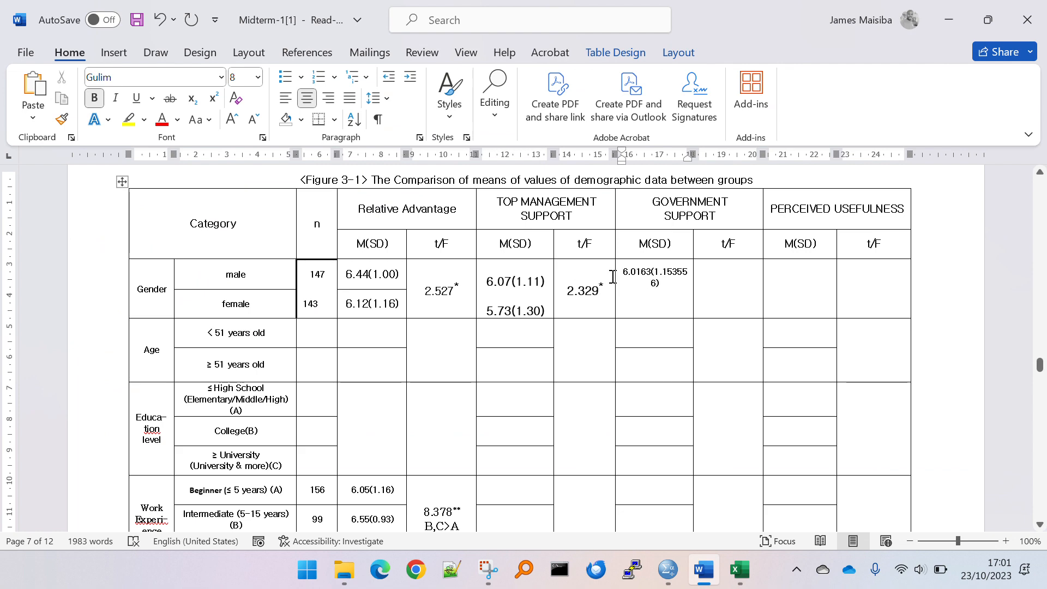
pyautogui.scroll(-5, 549, 356)
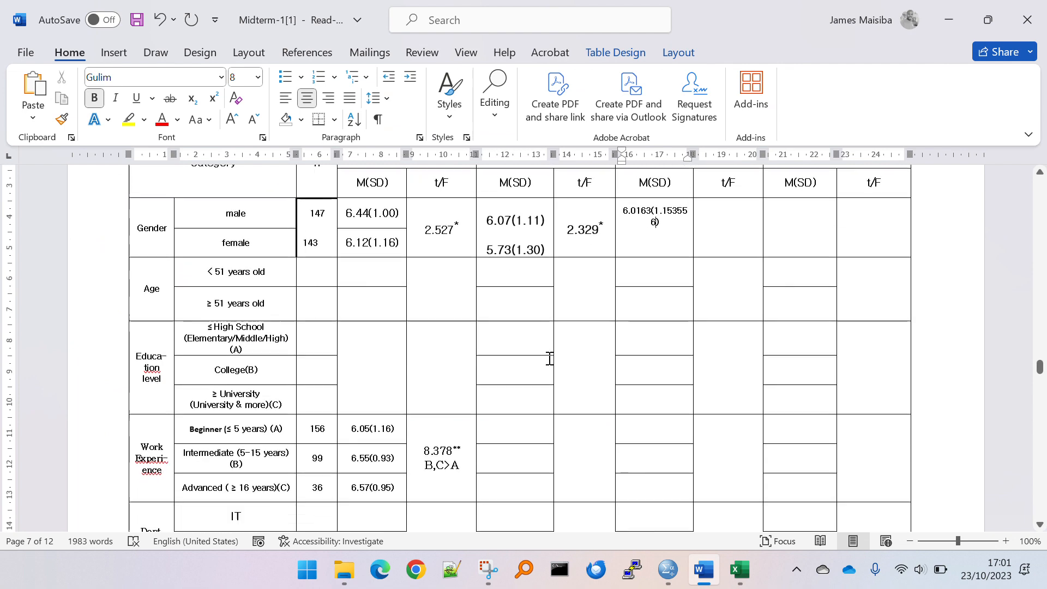
pyautogui.scroll(2, 549, 356)
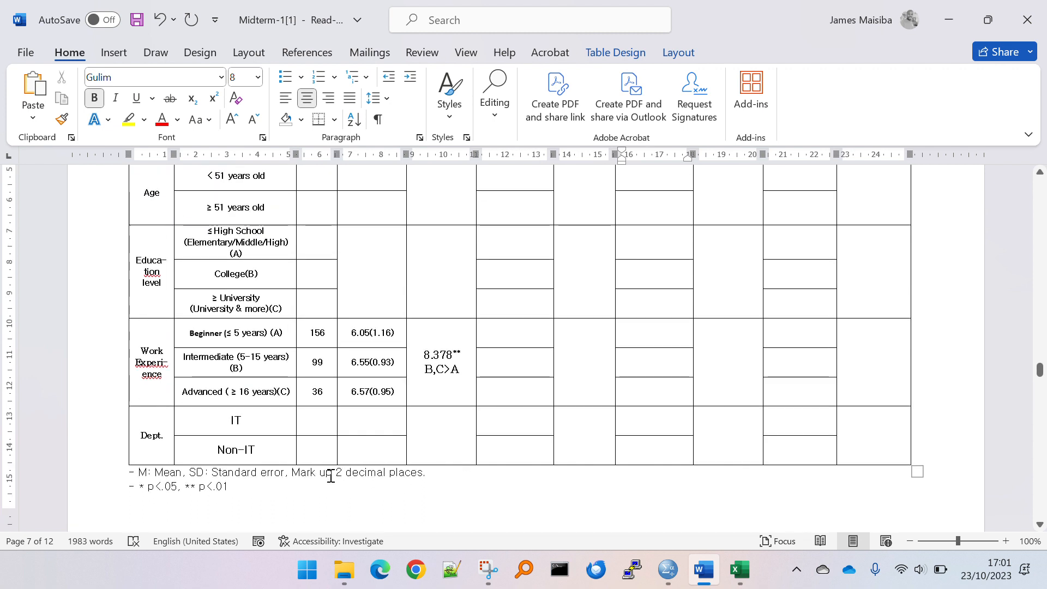
# Shorten the male Government Support M(SD) entry in the Gender row to 6.012(1.15), following the decimal places note
pyautogui.moveTo(335, 472); pyautogui.dragTo(409, 477)
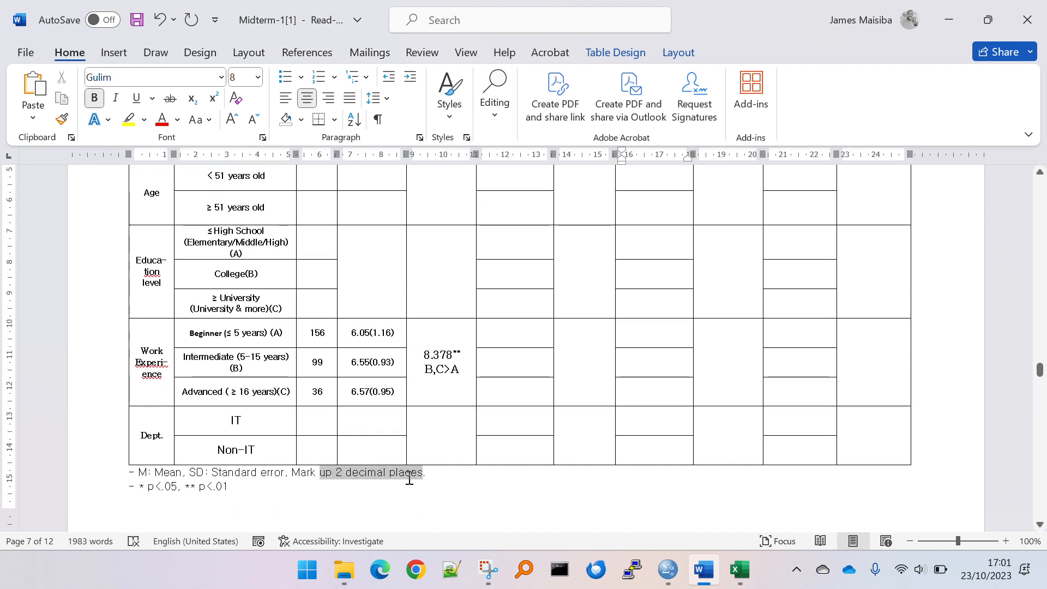
pyautogui.scroll(1, 412, 482)
pyautogui.scroll(2, 542, 437)
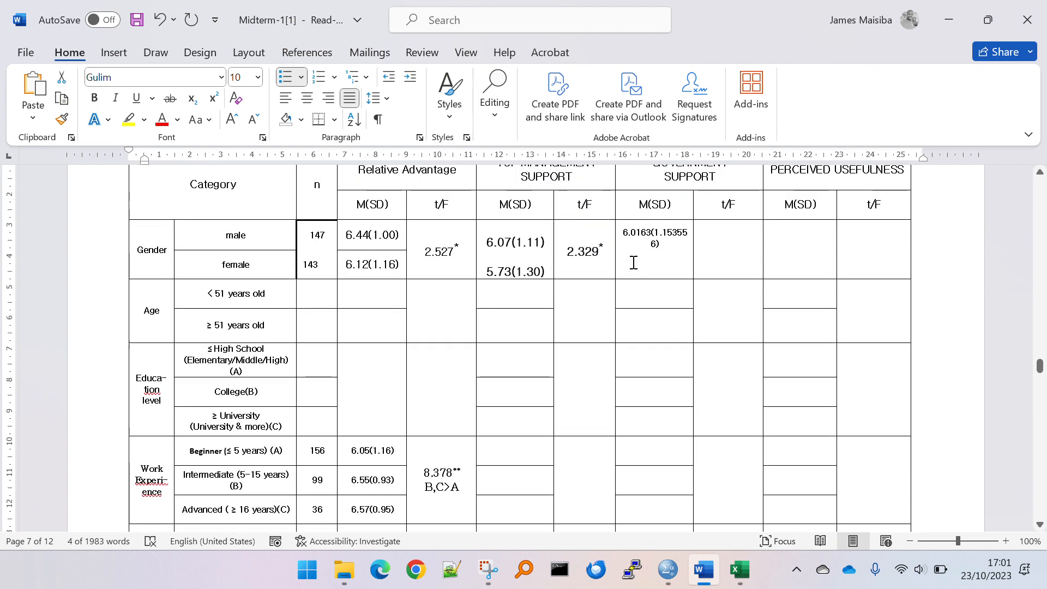
pyautogui.click(639, 235)
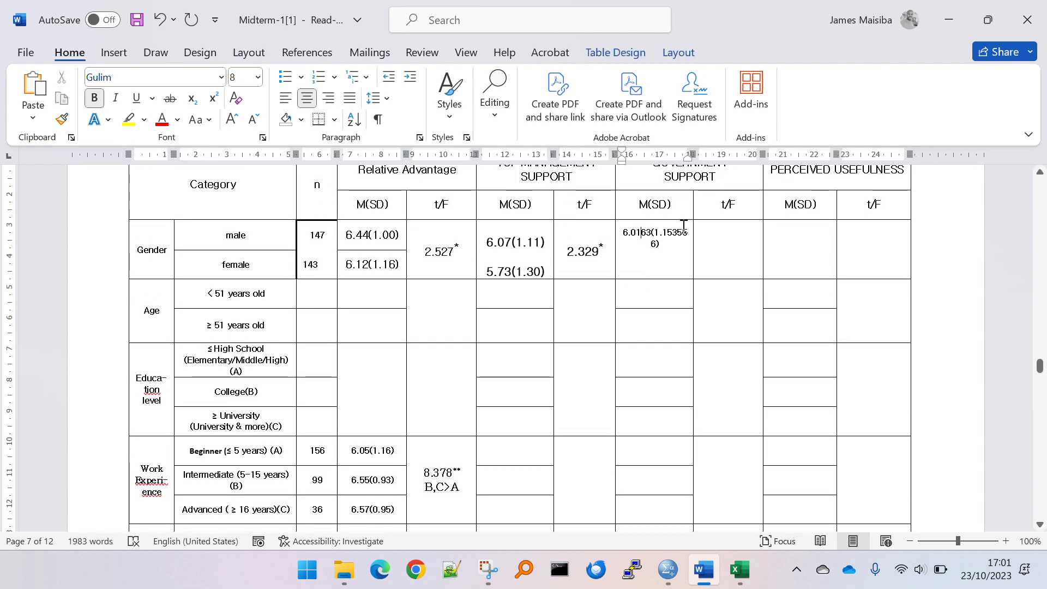
pyautogui.press('BackSpace')
pyautogui.press('BackSpace')
pyautogui.write('2')
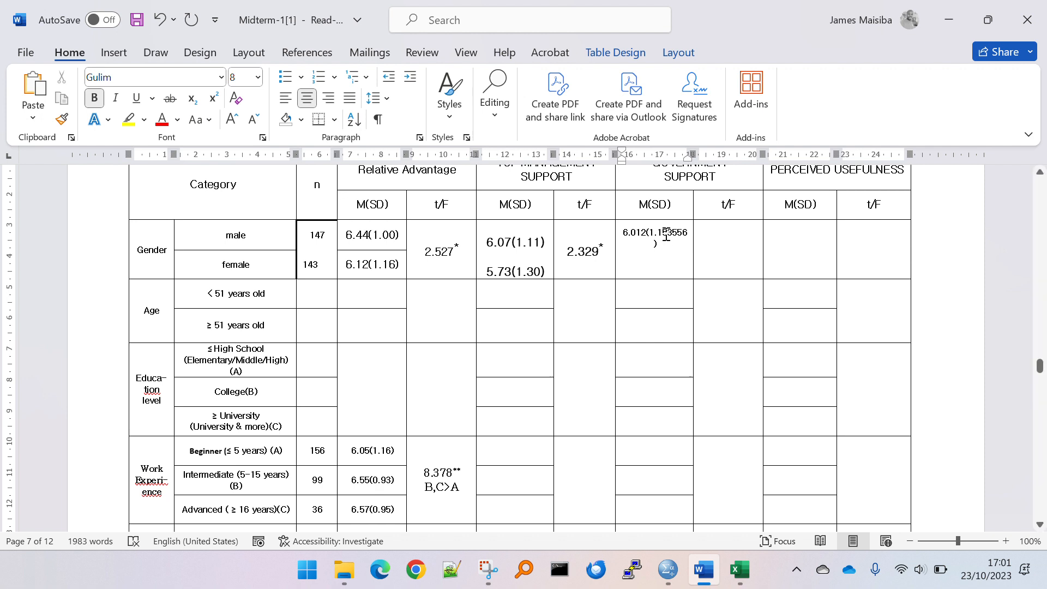
pyautogui.moveTo(668, 232); pyautogui.dragTo(692, 227)
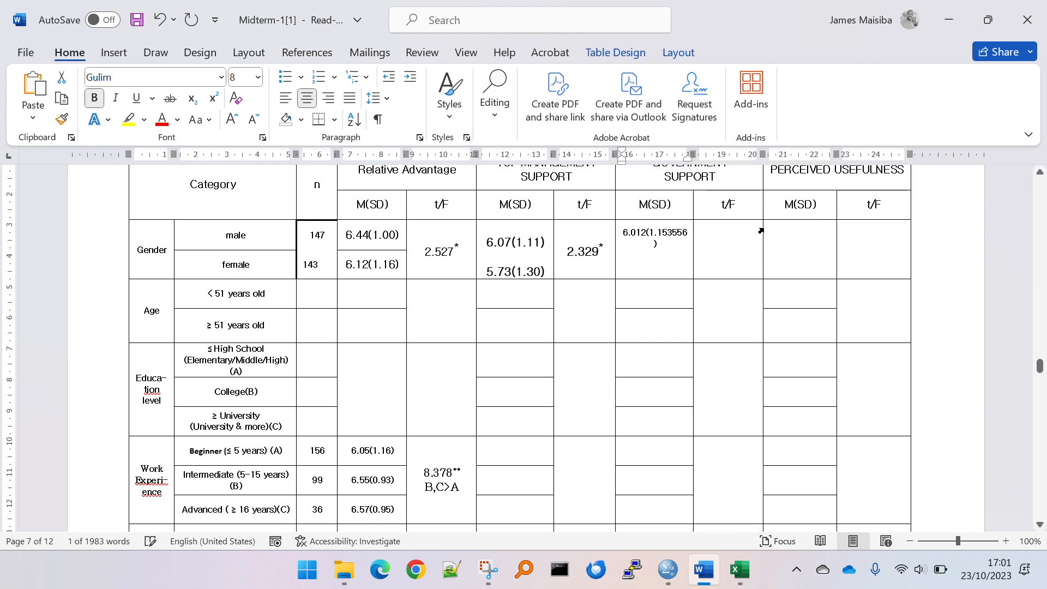
pyautogui.press('BackSpace')
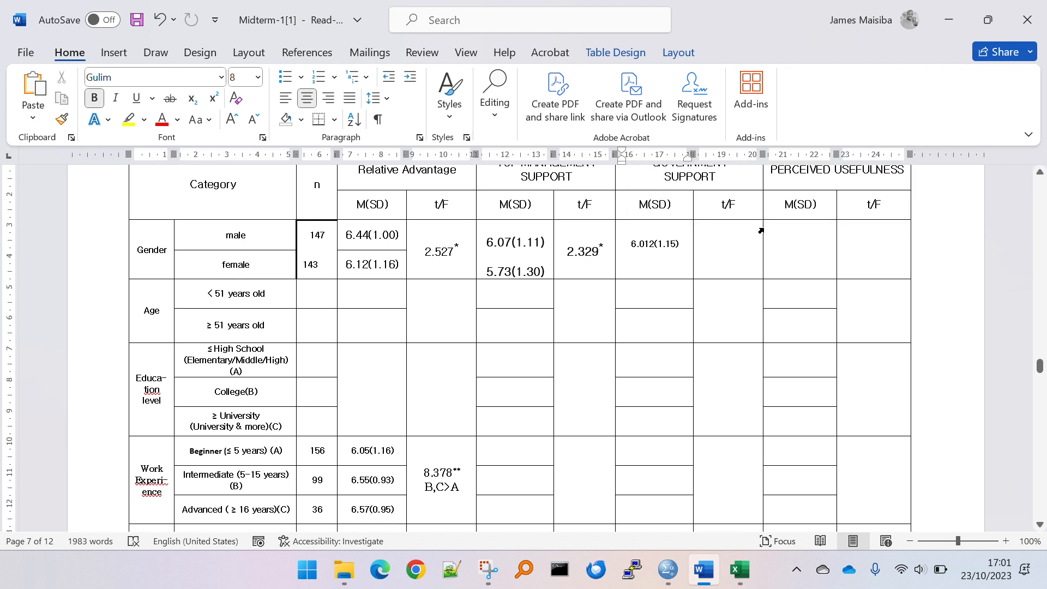
# Transfer the female GSnew mean from the SPSS Group Statistics table into the female Government Support M(SD) cell in Word as 5.82
pyautogui.click(669, 271)
pyautogui.hotkey('alt', 'Tab')
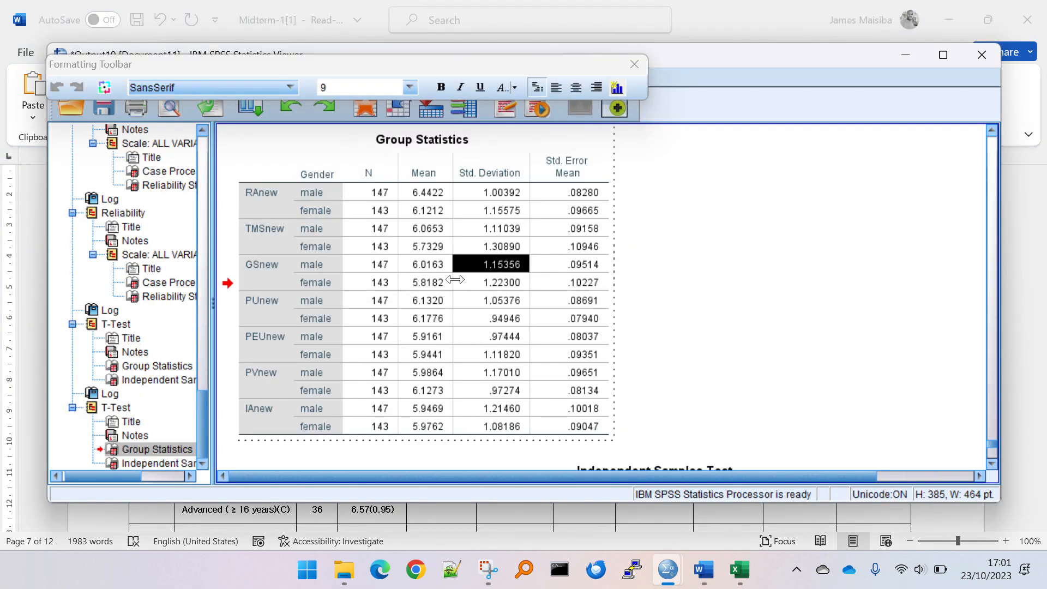
pyautogui.click(436, 286)
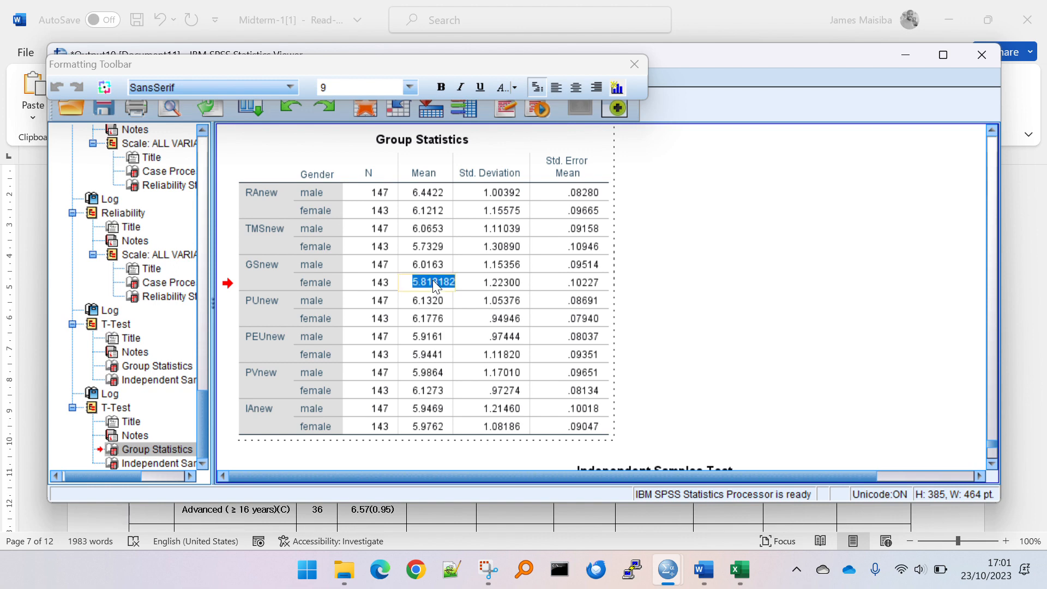
pyautogui.hotkey('alt', 'Tab')
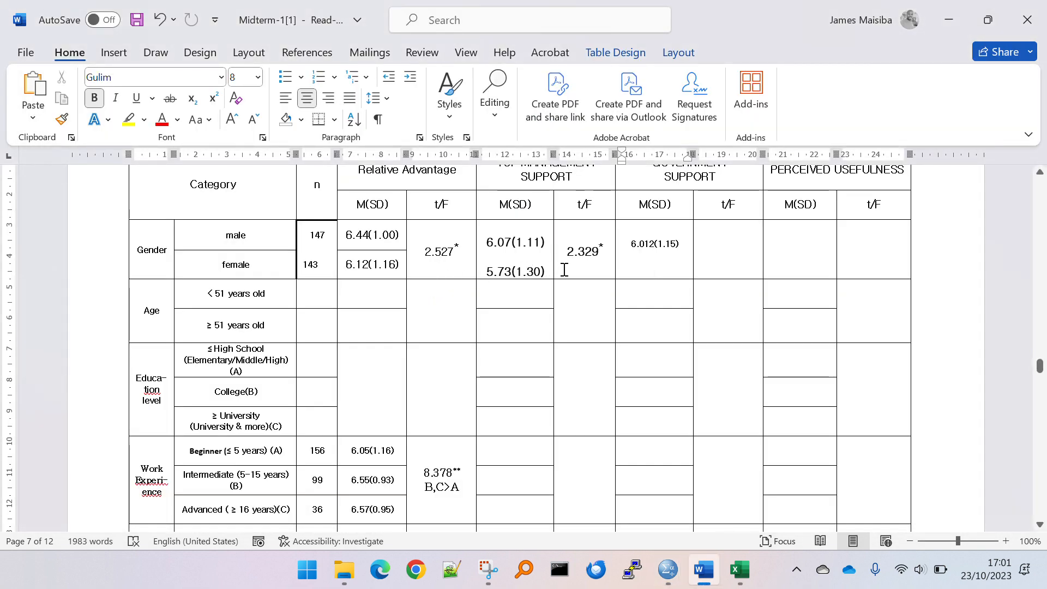
pyautogui.write('5.818182')
pyautogui.moveTo(654, 272); pyautogui.dragTo(670, 268)
pyautogui.press('BackSpace')
pyautogui.press('BackSpace')
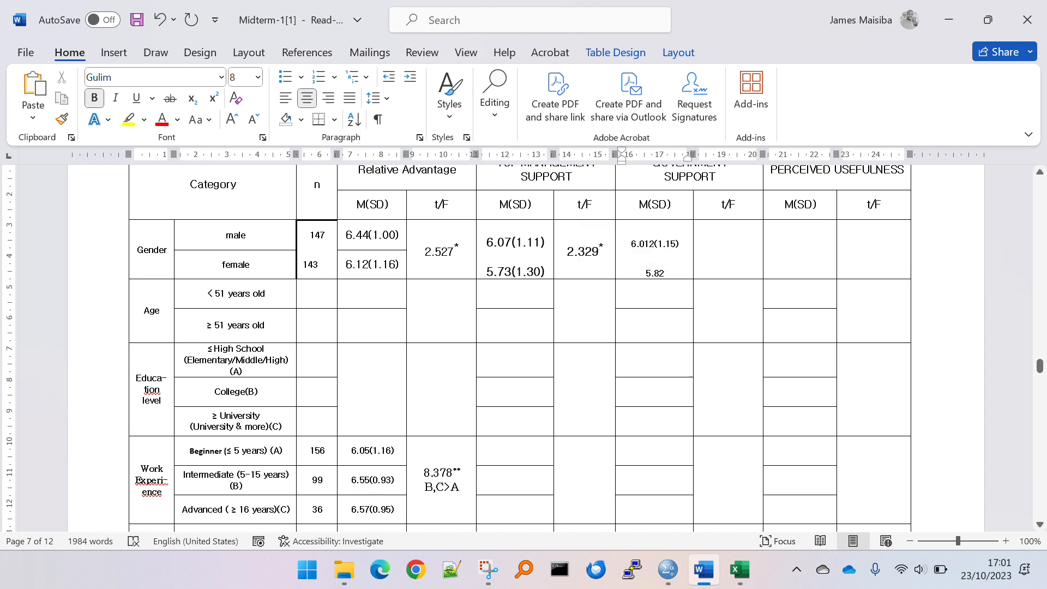
# Add the female GSnew standard deviation from SPSS in parentheses after the 5.82 mean in the Word table, shortened to 1.22
pyautogui.write('(')
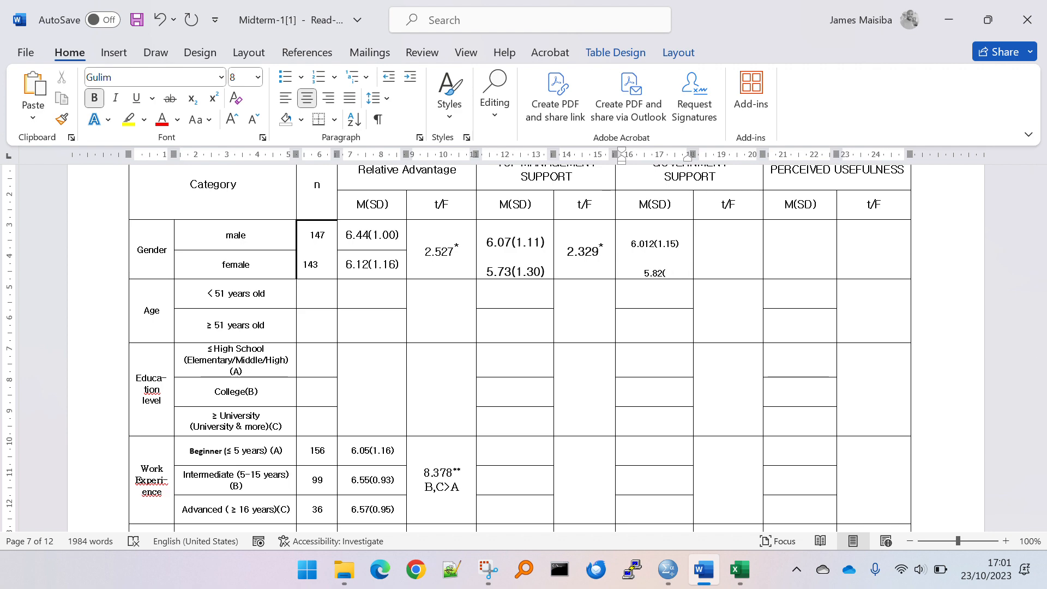
pyautogui.hotkey('alt', 'Tab')
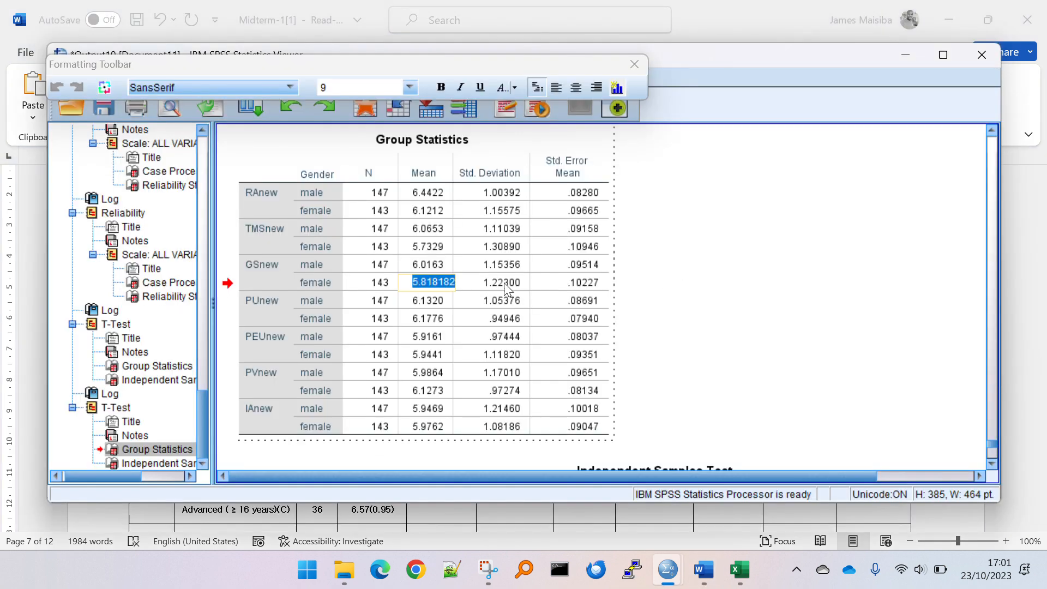
pyautogui.click(504, 282)
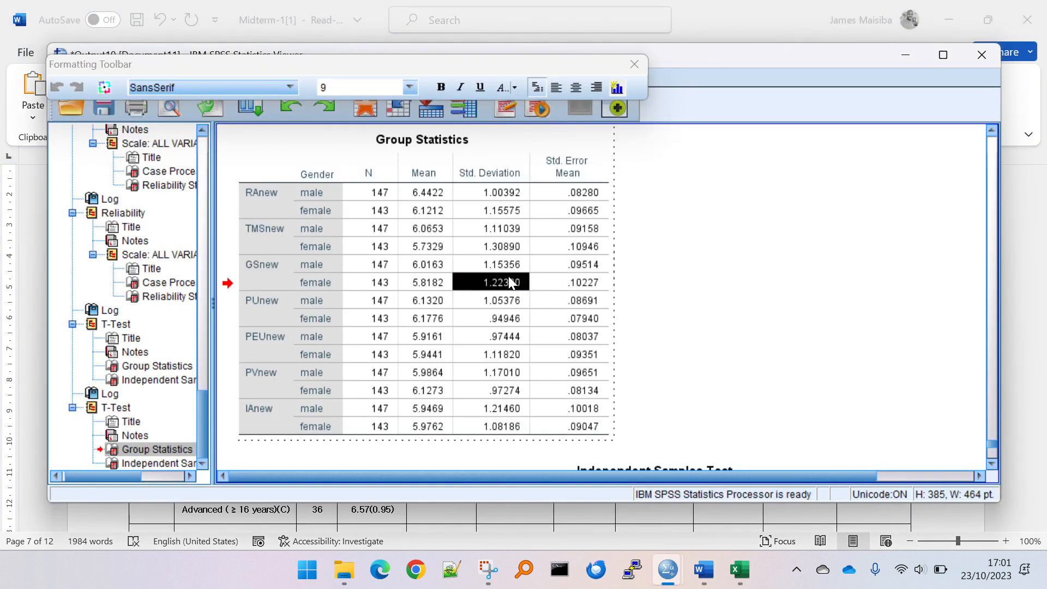
pyautogui.hotkey('alt', 'Tab')
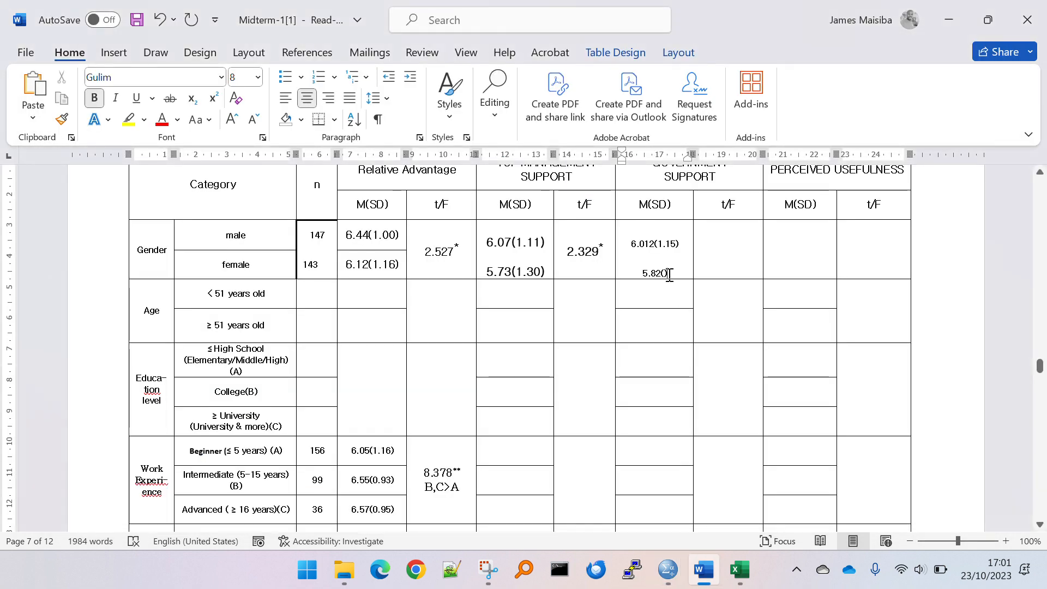
pyautogui.write('1.222998')
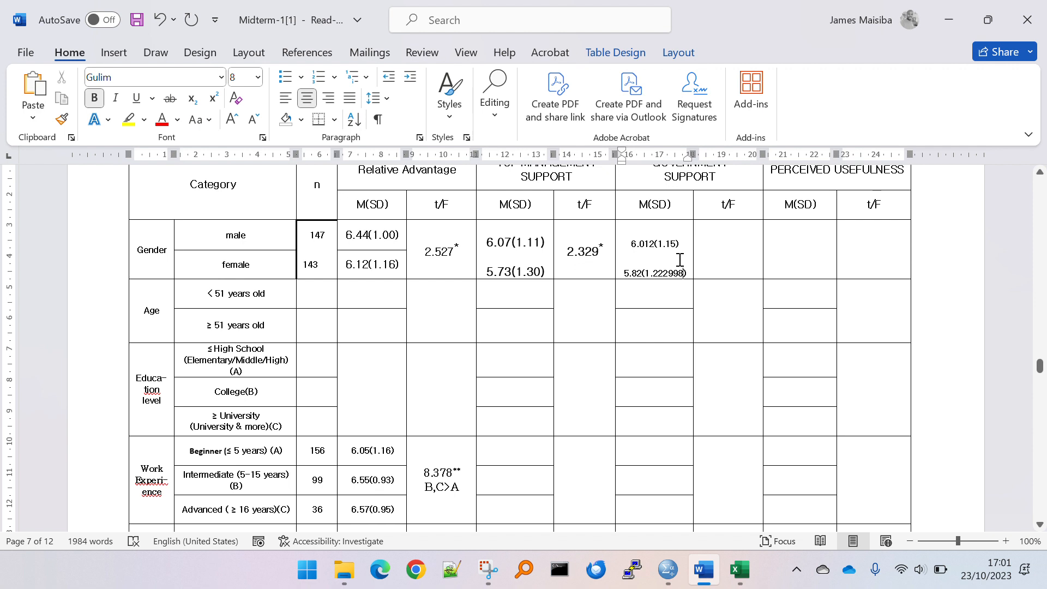
pyautogui.press('BackSpace')
pyautogui.press('BackSpace')
pyautogui.press('BackSpace')
pyautogui.press('BackSpace')
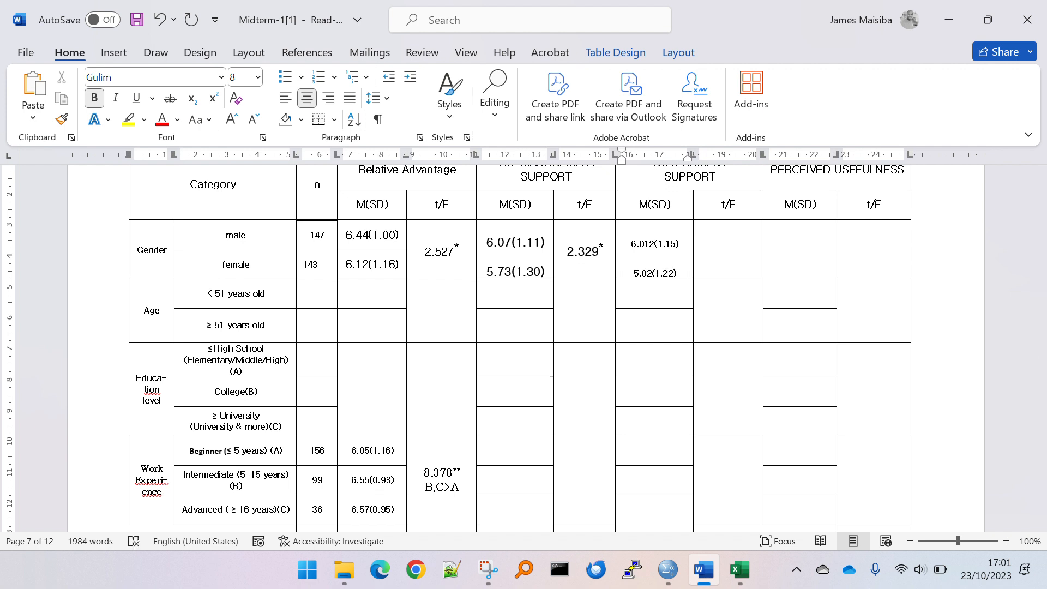
# Review the Gender row's Government Support M(SD) entries and the Relative Advantage t value against the empty Government Support t/F cell
pyautogui.click(721, 276)
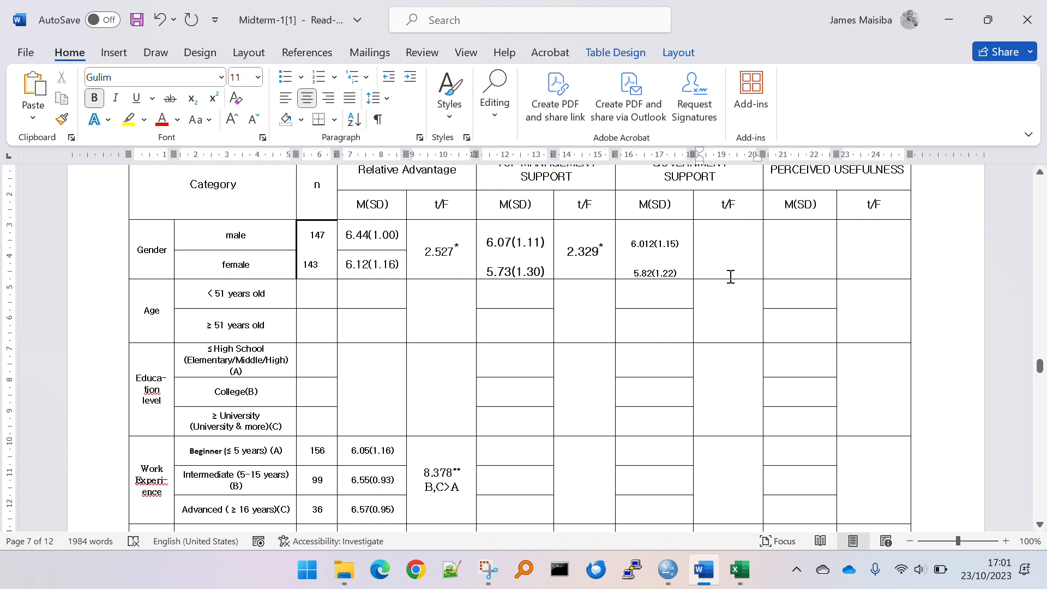
pyautogui.scroll(2, 733, 248)
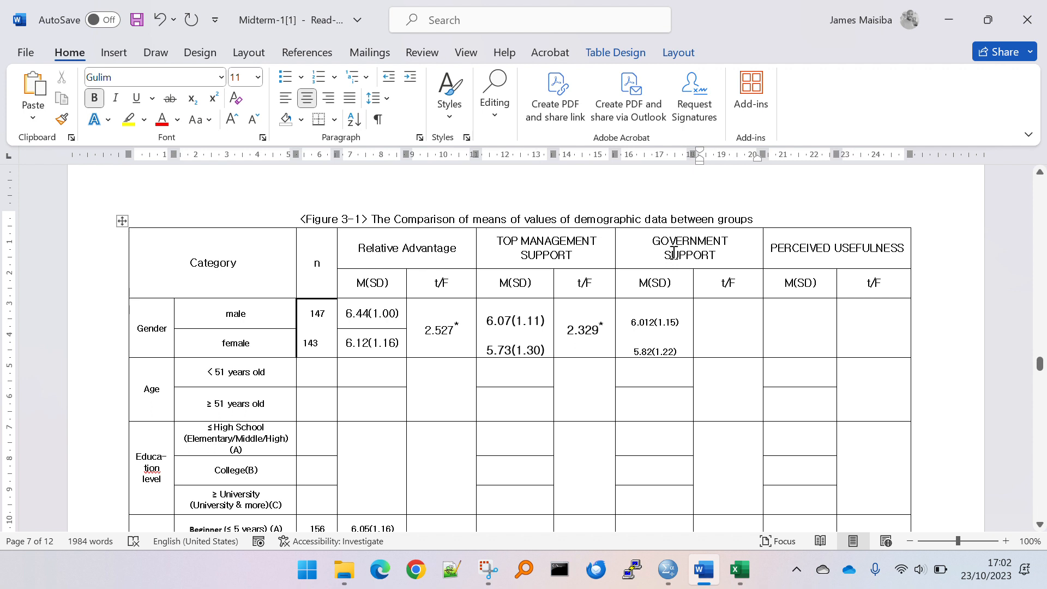
pyautogui.moveTo(653, 306); pyautogui.dragTo(656, 342)
pyautogui.click(656, 342)
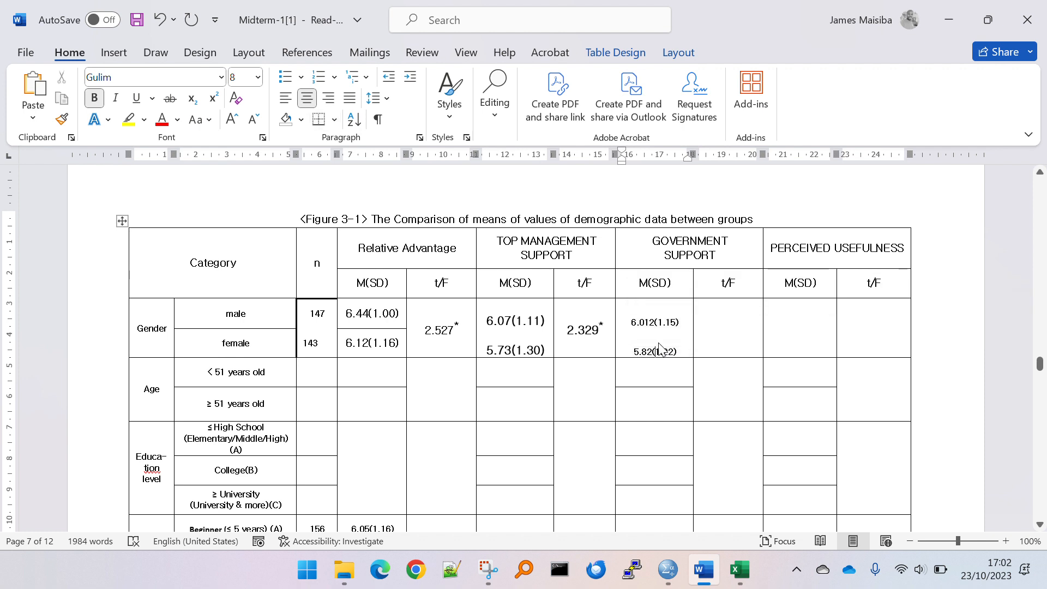
pyautogui.click(731, 317)
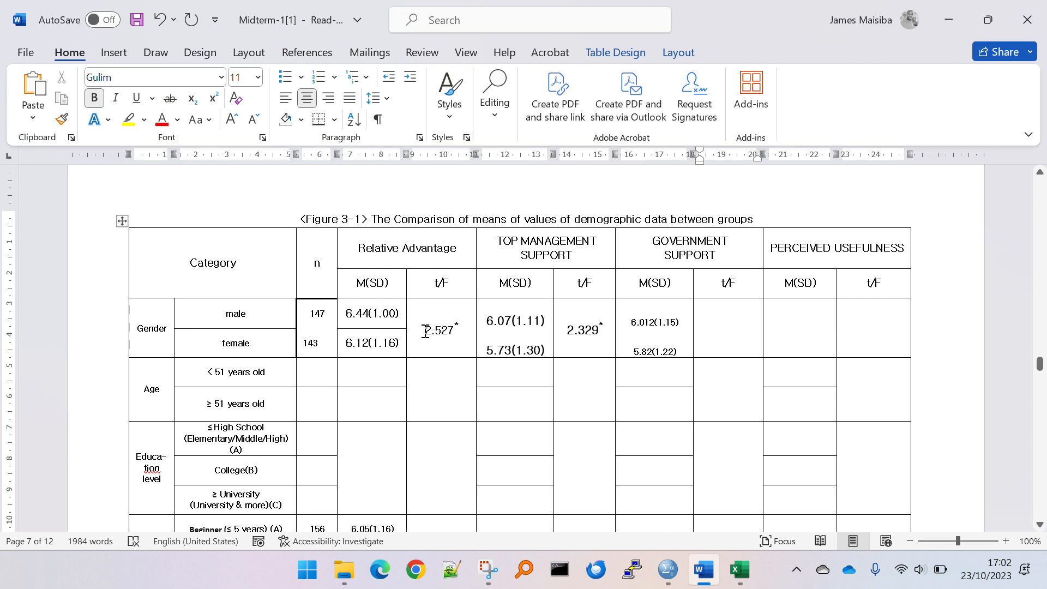
pyautogui.moveTo(425, 330); pyautogui.dragTo(460, 330)
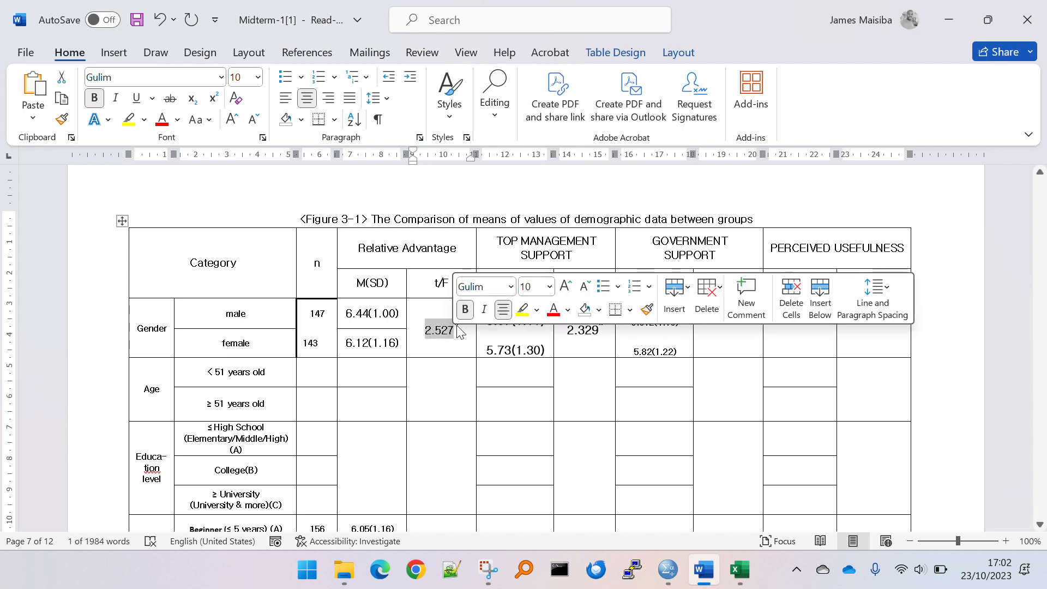
pyautogui.click(455, 330)
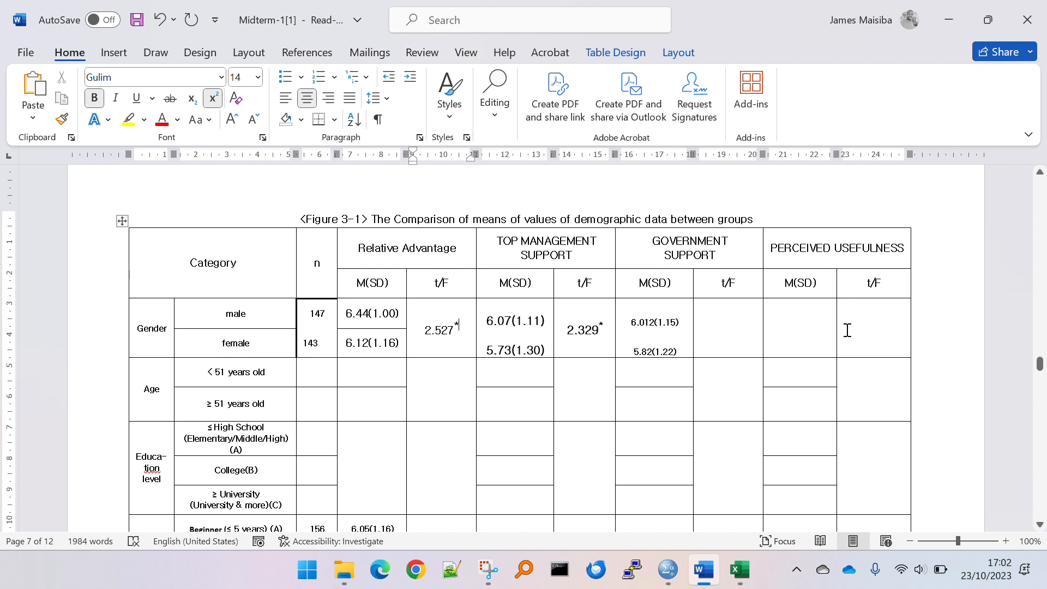
pyautogui.click(726, 340)
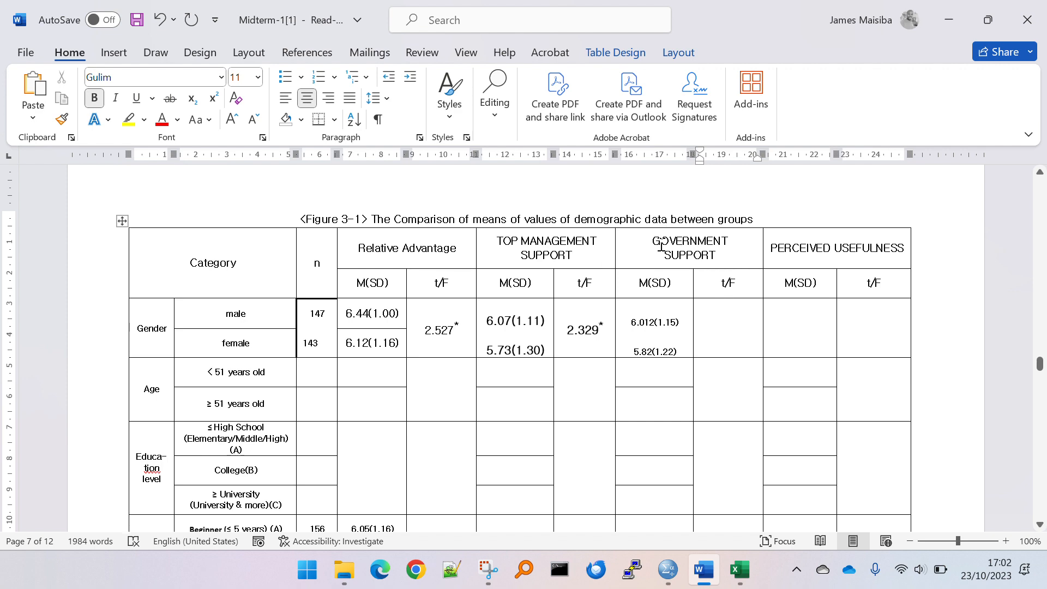
# Switch to the SPSS output and examine the GSnew rows of the Independent Samples Test, comparing Levene's test and the t-test significance
pyautogui.hotkey('alt', 'Tab')
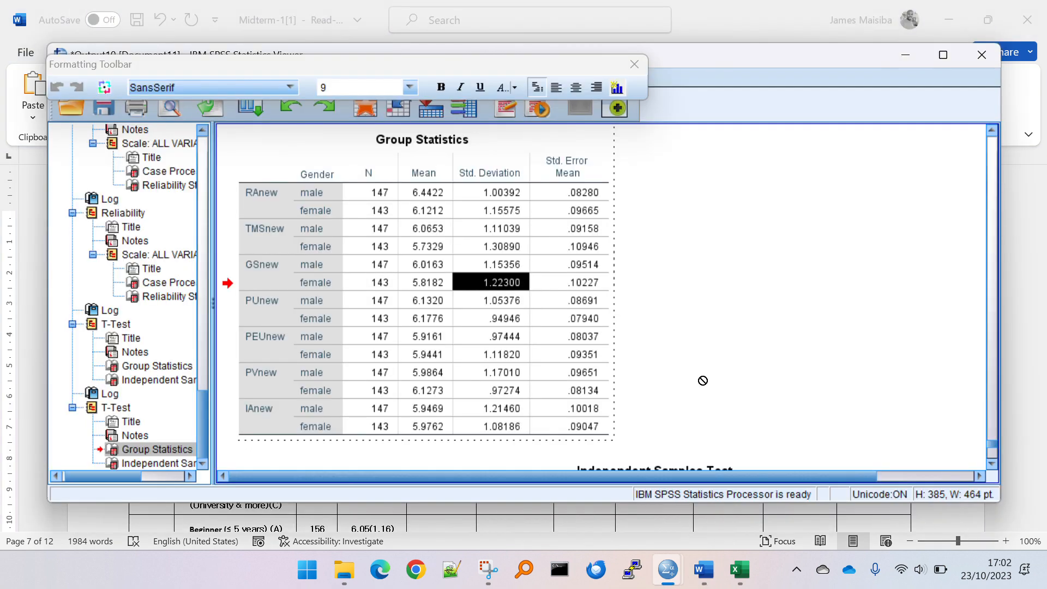
pyautogui.scroll(-5, 702, 378)
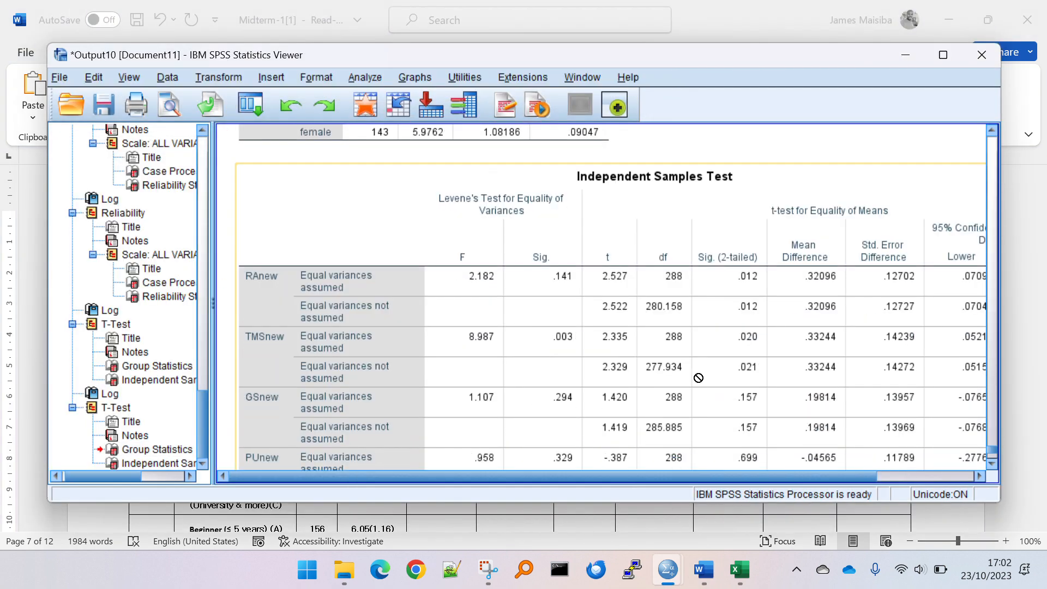
pyautogui.scroll(2, 698, 378)
pyautogui.scroll(-2, 699, 378)
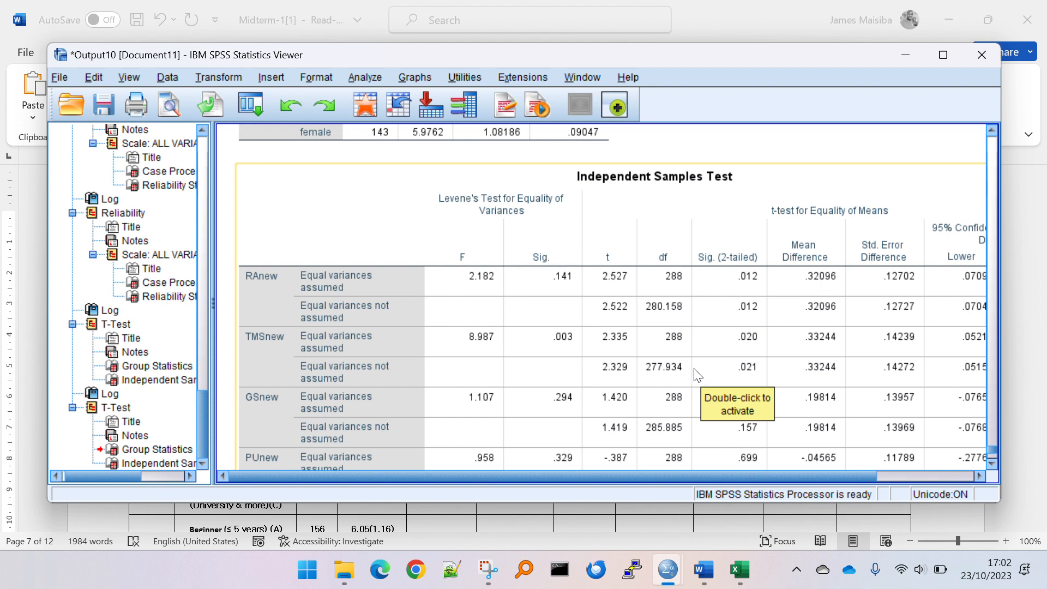
pyautogui.scroll(10, 432, 202)
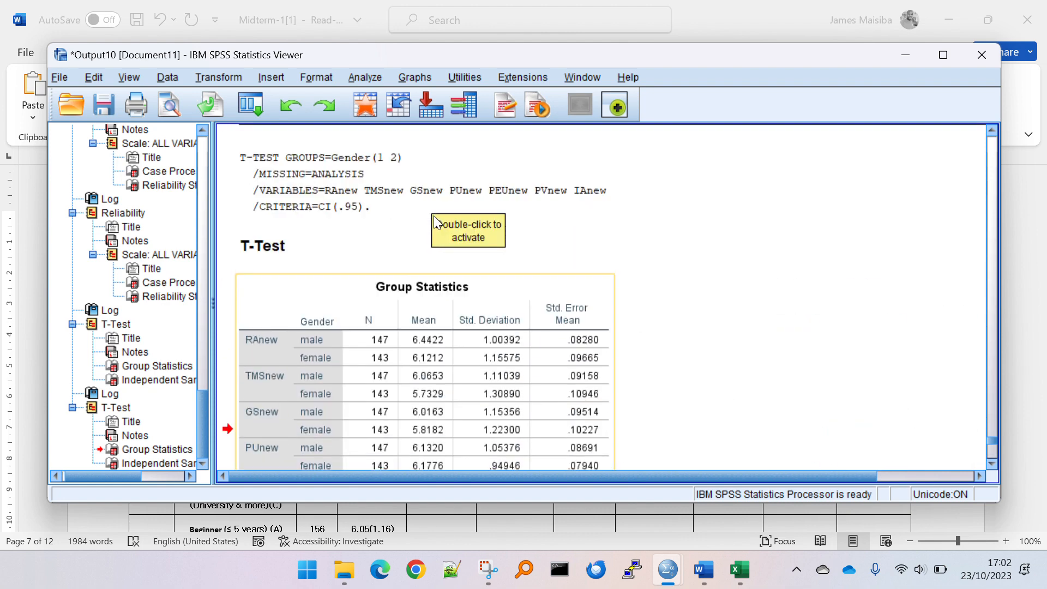
pyautogui.scroll(-4, 429, 273)
pyautogui.scroll(-4, 431, 233)
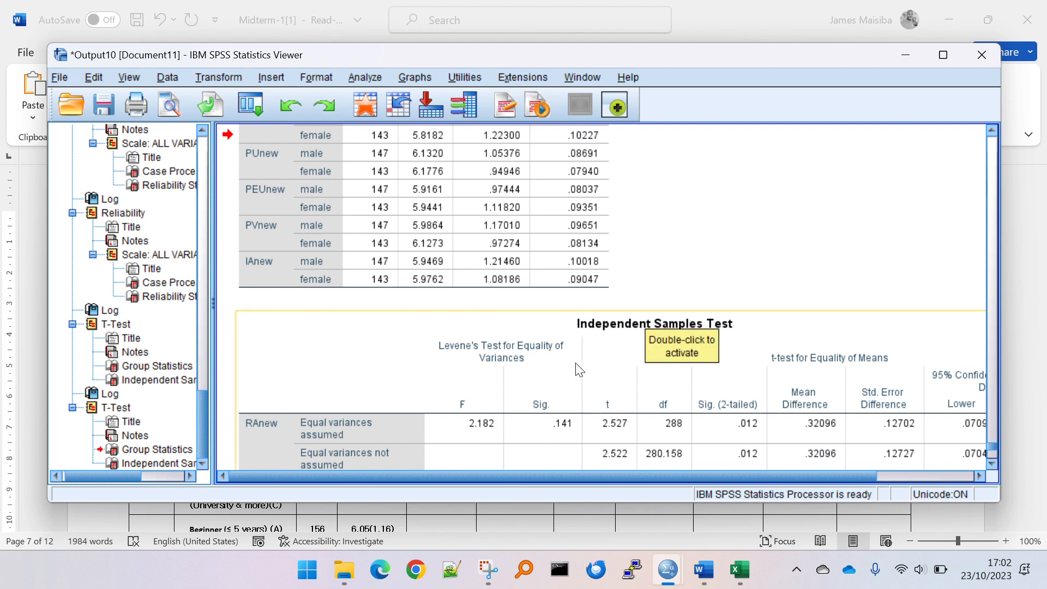
pyautogui.scroll(-4, 709, 316)
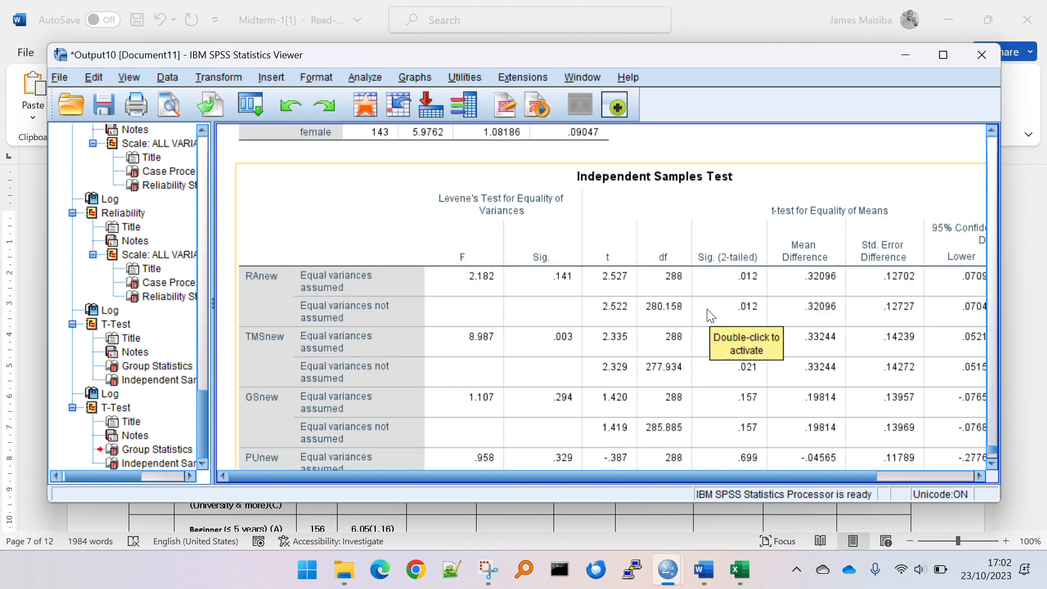
pyautogui.scroll(-2, 711, 317)
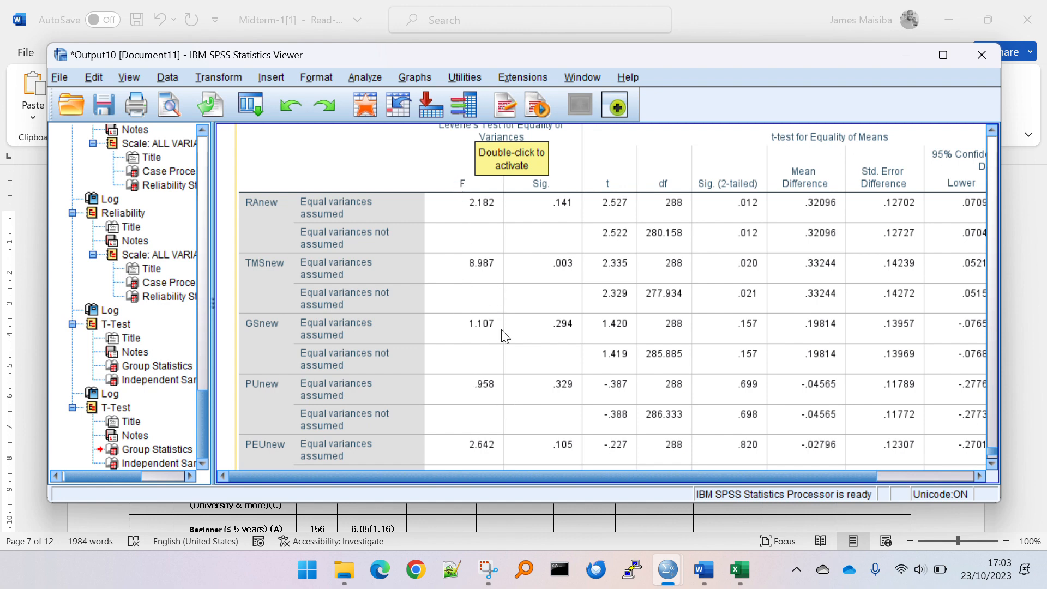
pyautogui.scroll(3, 506, 337)
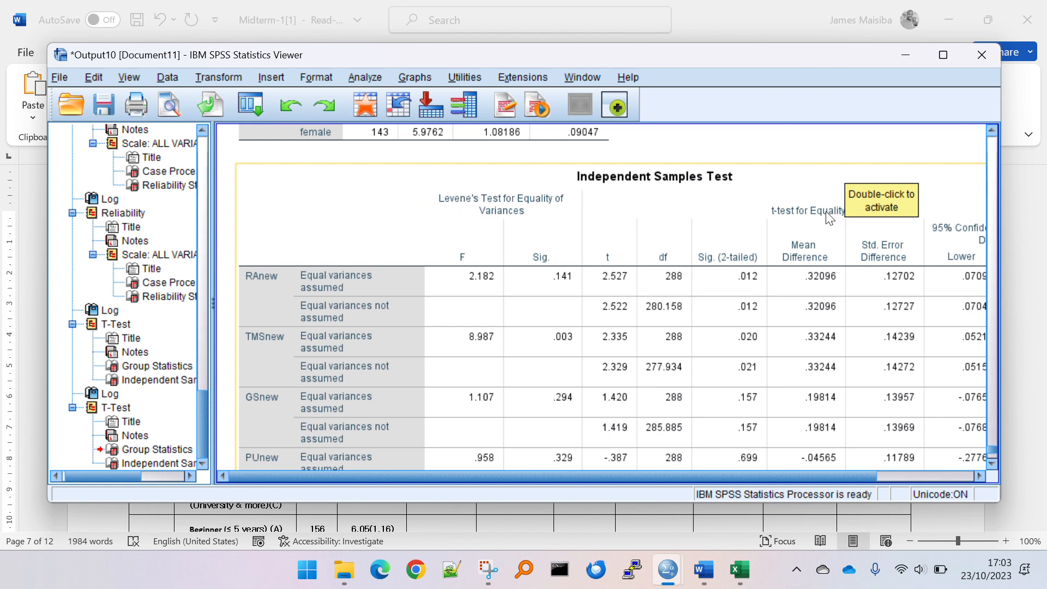
# Open the Independent Samples Test table in its own editor window and highlight the t column, Sig. (2-tailed) column and RAnew rows
pyautogui.click(748, 347)
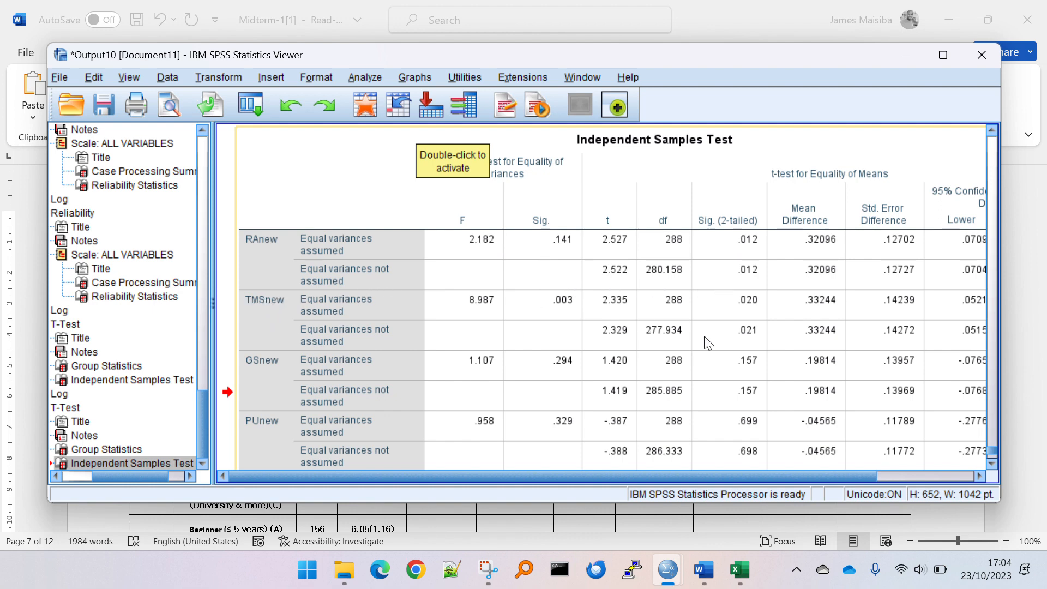
pyautogui.doubleClick(612, 343)
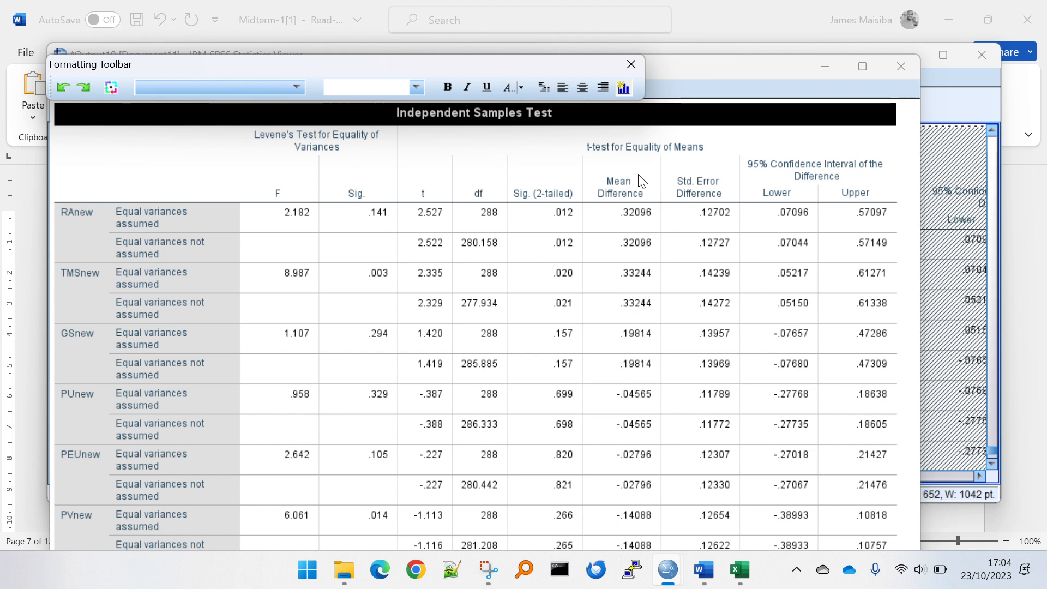
pyautogui.moveTo(430, 198); pyautogui.dragTo(418, 453)
pyautogui.moveTo(551, 192); pyautogui.dragTo(535, 515)
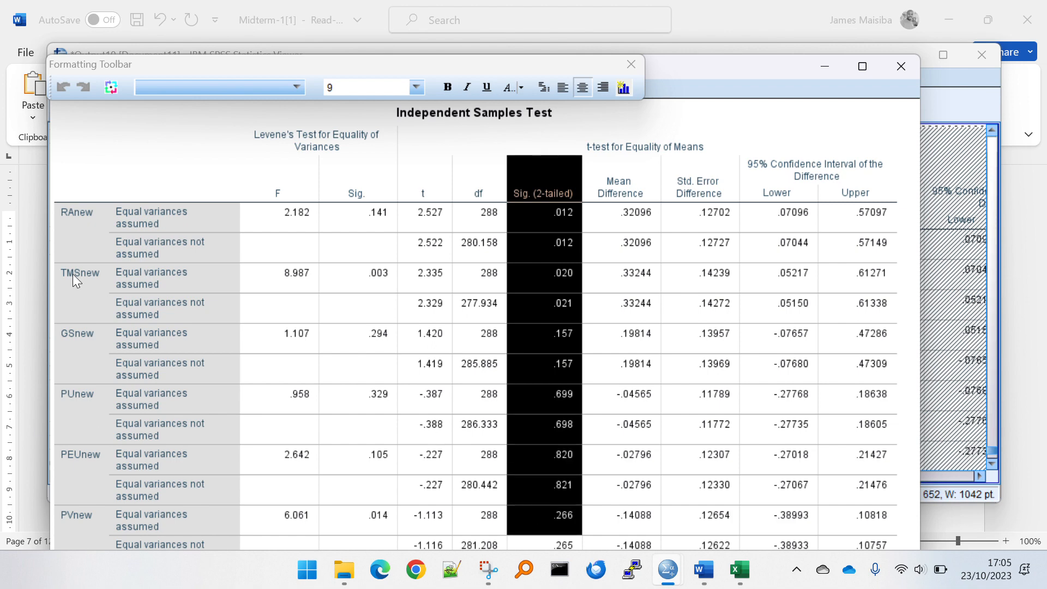
pyautogui.click(74, 217)
pyautogui.moveTo(73, 217); pyautogui.dragTo(425, 229)
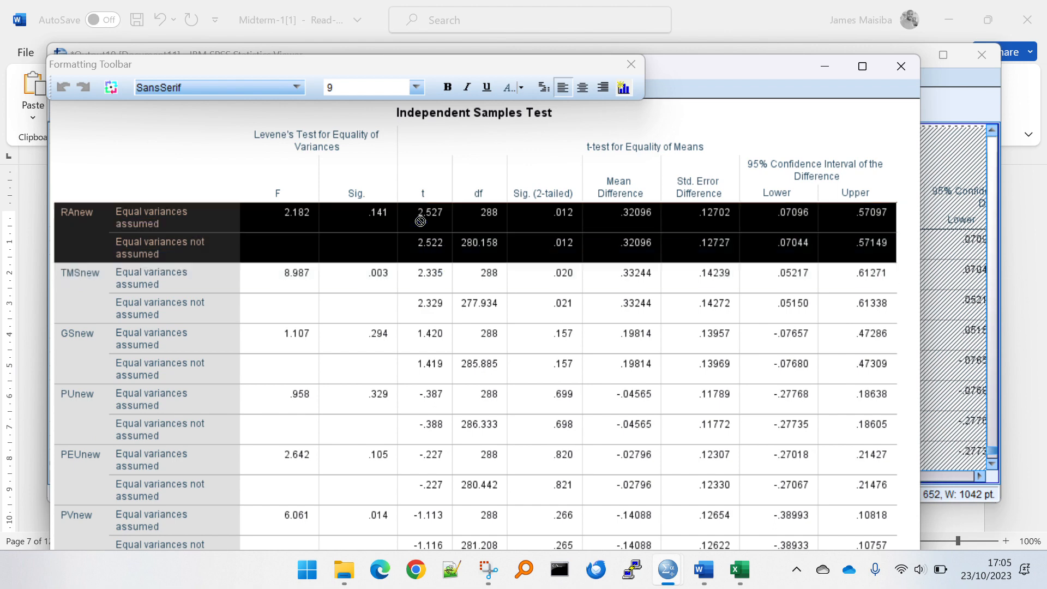
# Highlight the t and Sig. (2-tailed) cells of the RAnew and TMSnew rows to compare them
pyautogui.click(420, 290)
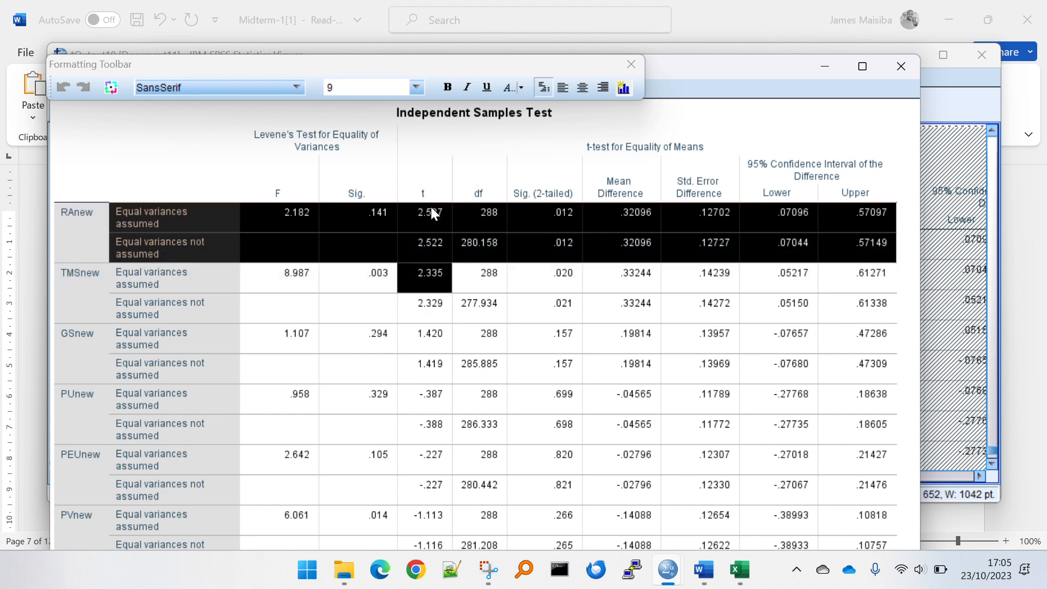
pyautogui.click(435, 215)
pyautogui.click(507, 295)
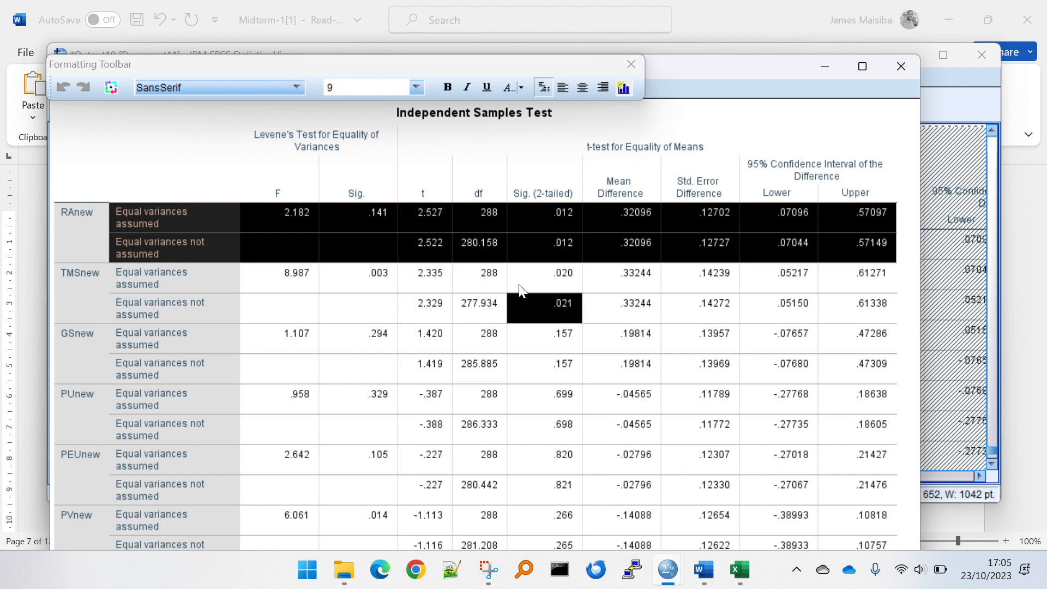
pyautogui.click(517, 283)
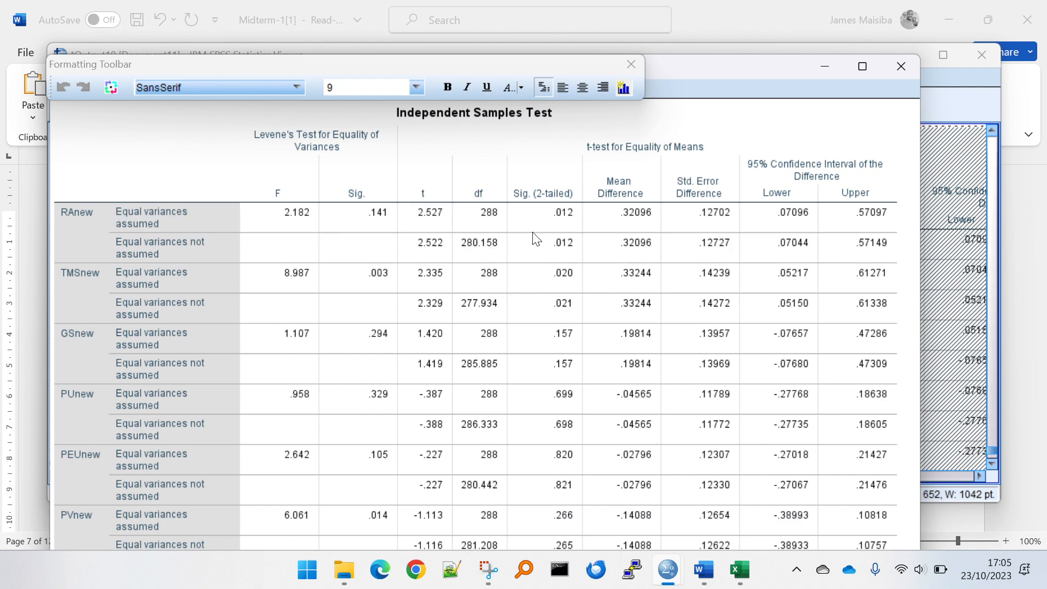
# Examine the F and Sig. columns of Levene's Test for the RAnew and TMSnew rows
pyautogui.moveTo(283, 156); pyautogui.dragTo(315, 304)
pyautogui.click(357, 287)
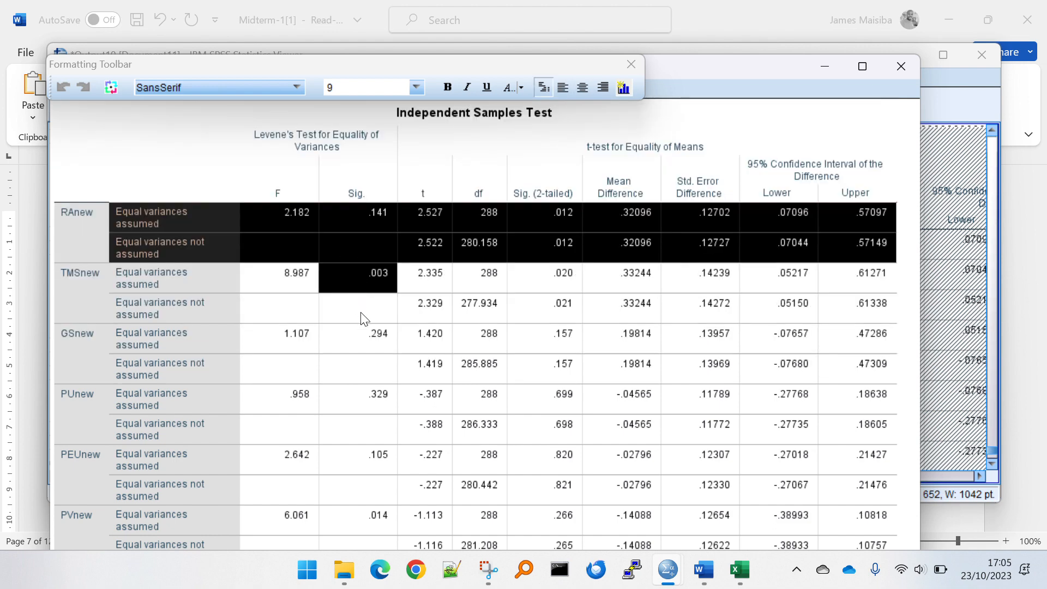
pyautogui.click(359, 311)
pyautogui.click(431, 437)
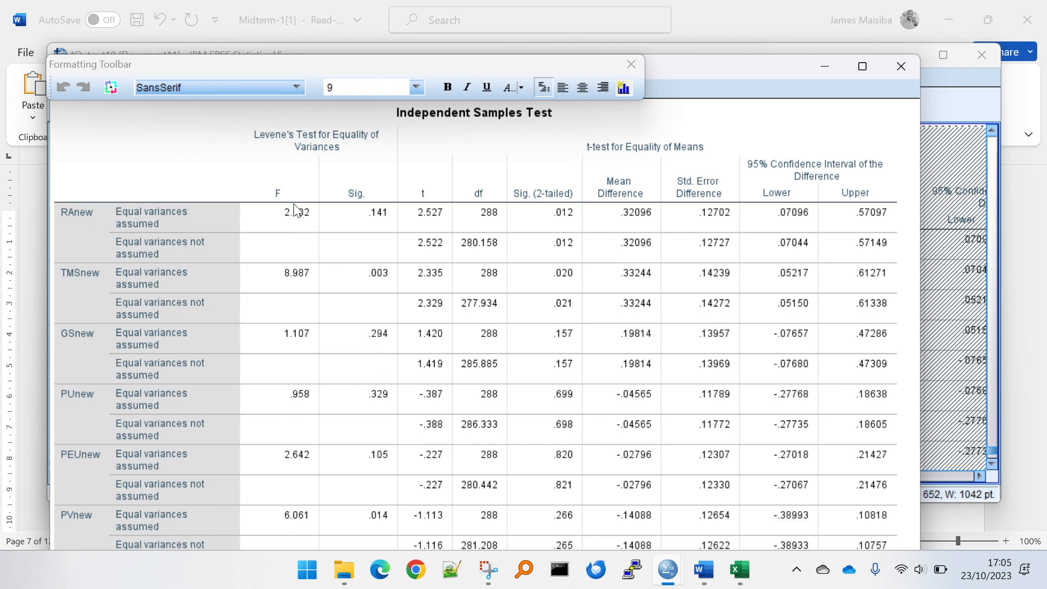
pyautogui.moveTo(279, 199); pyautogui.dragTo(353, 328)
pyautogui.click(352, 330)
pyautogui.click(355, 192)
pyautogui.click(357, 217)
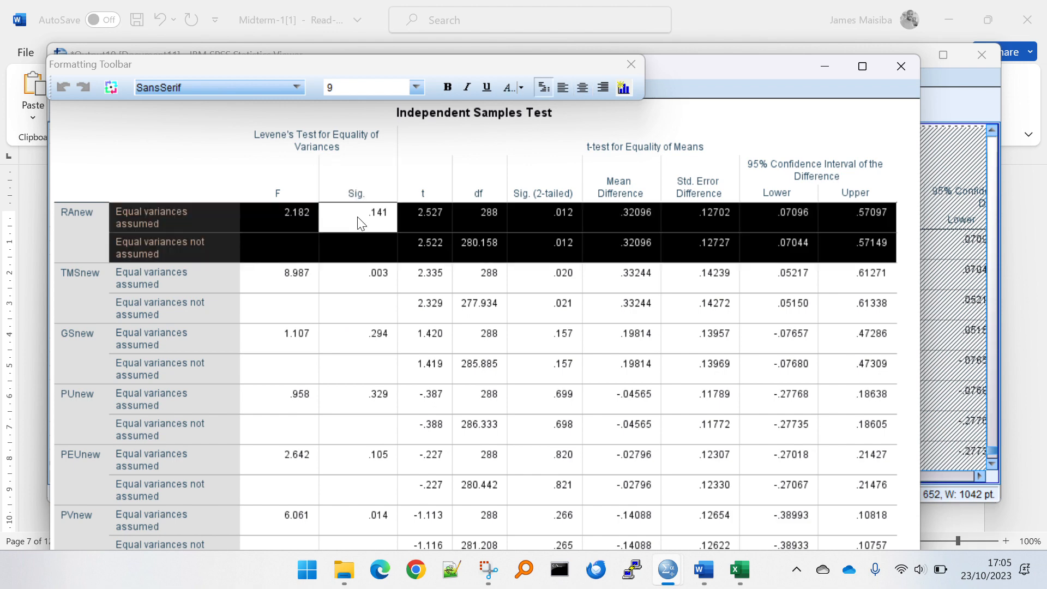
pyautogui.click(357, 218)
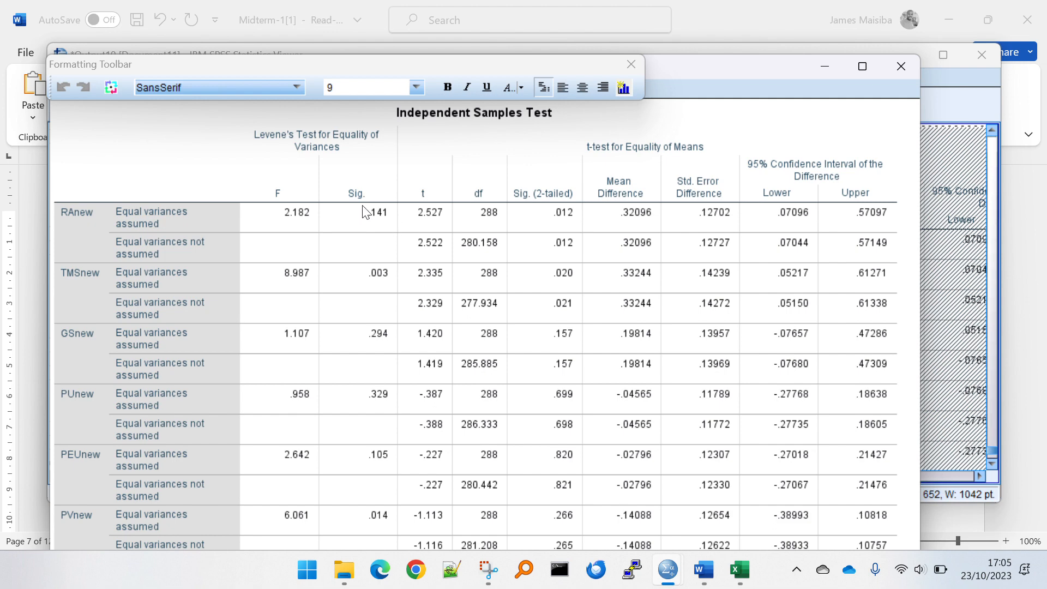
# Examine the RAnew t value and Sig. (2-tailed) in the equal variances assumed row
pyautogui.click(426, 217)
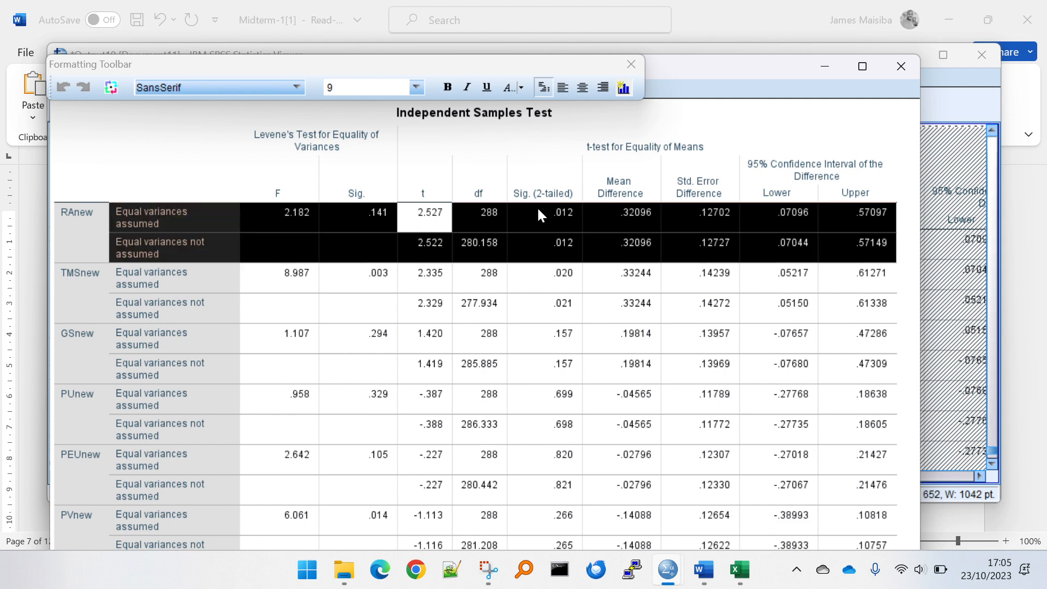
pyautogui.click(553, 213)
pyautogui.click(451, 219)
pyautogui.click(547, 219)
pyautogui.click(548, 220)
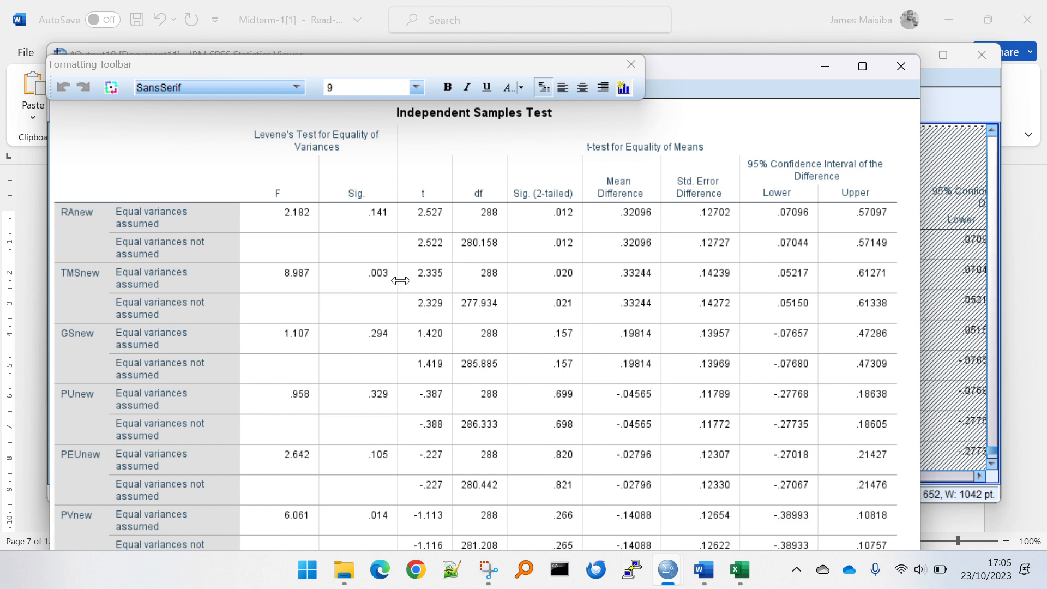
# Highlight TMSnew's t and Sig. (2-tailed) for equal variances not assumed and compare them with Word's Top Management Support t/F entry
pyautogui.click(434, 313)
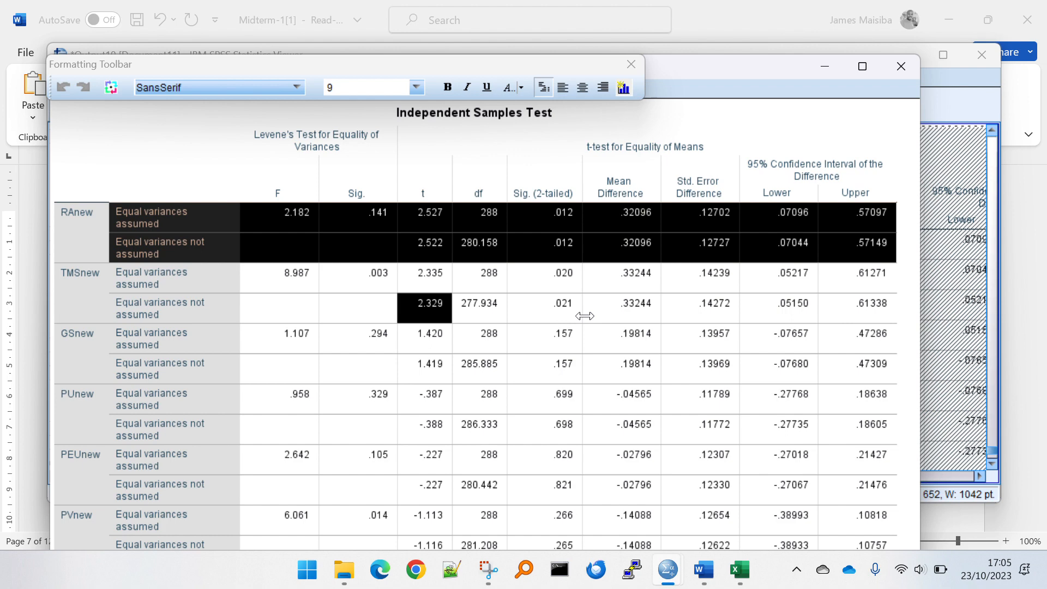
pyautogui.keyDown('ctrl'); pyautogui.click(551, 315); pyautogui.keyUp('ctrl')
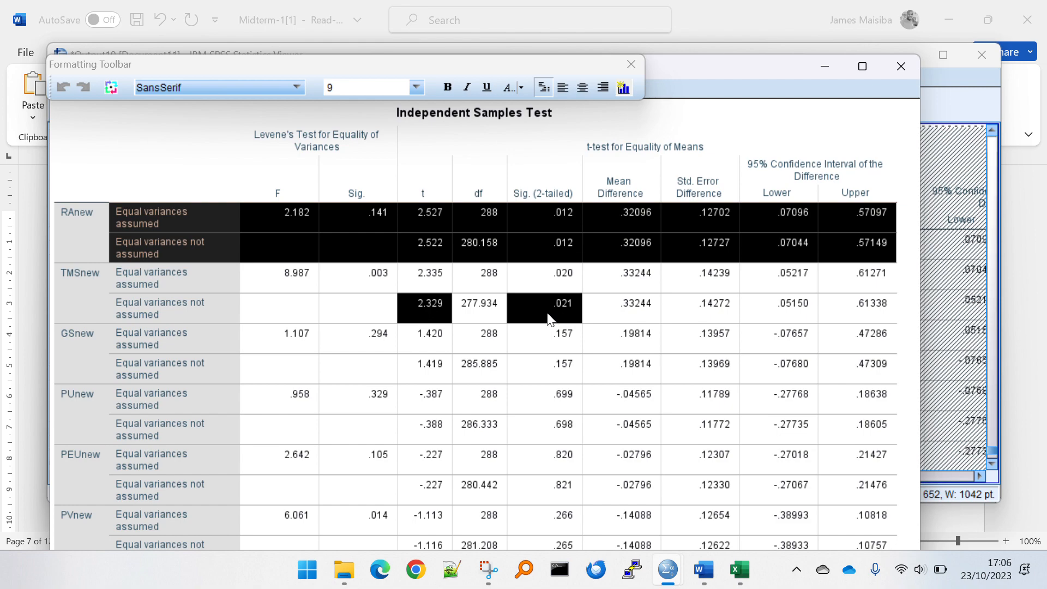
pyautogui.hotkey('alt', 'Tab')
pyautogui.hotkey('alt', 'Tab')
pyautogui.hotkey('alt', 'Tab')
pyautogui.hotkey('alt', 'Tab')
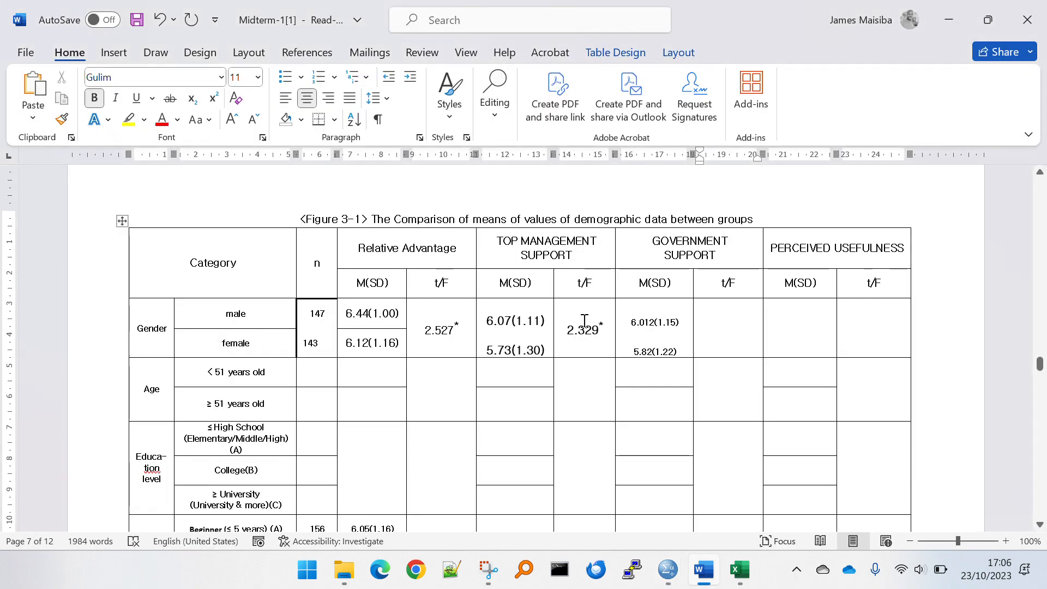
pyautogui.hotkey('alt', 'Tab')
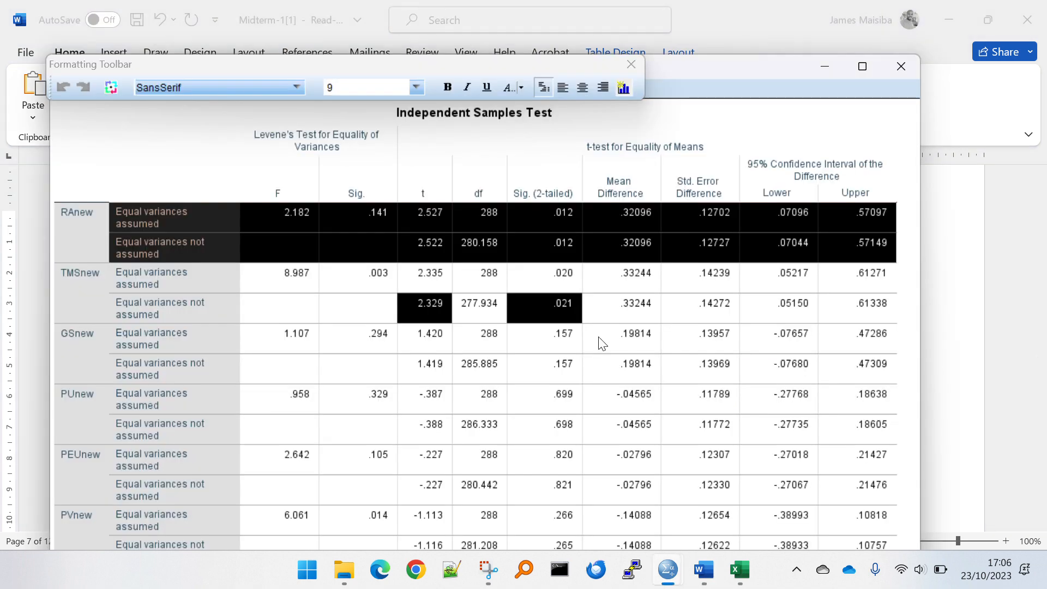
# In the SPSS table, check GSnew's Levene significance, then its t and Sig. (2-tailed) for equal variances assumed
pyautogui.hotkey('alt', 'Tab')
pyautogui.hotkey('alt', 'Tab')
pyautogui.click(84, 340)
pyautogui.click(377, 347)
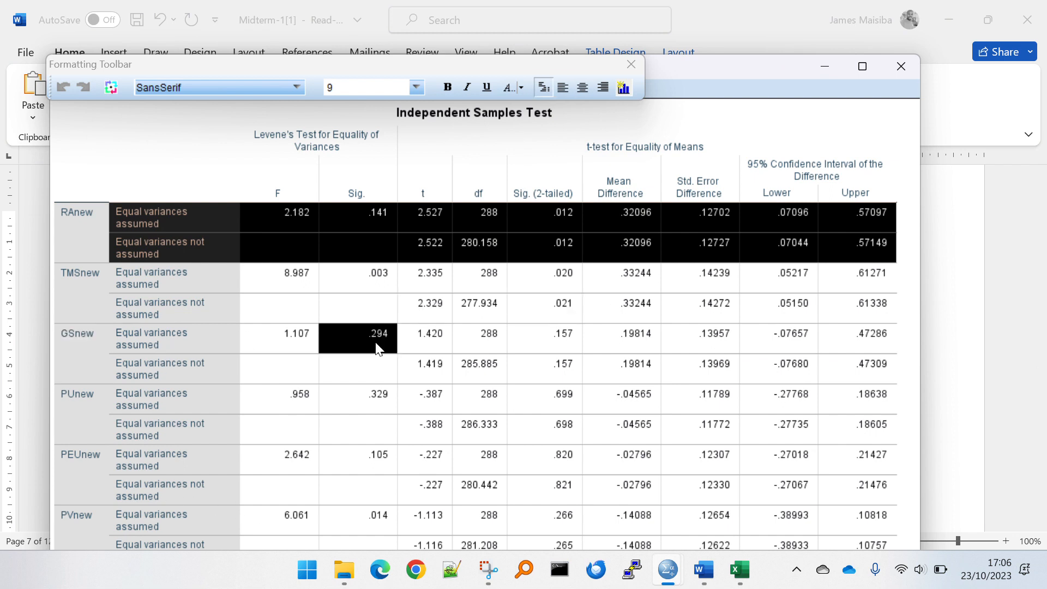
pyautogui.click(375, 342)
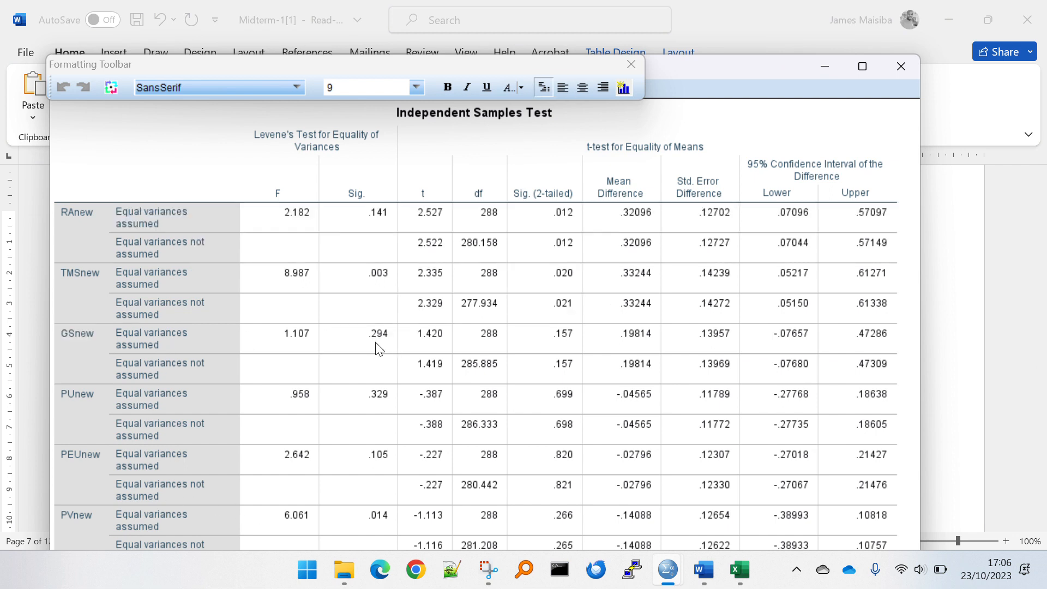
pyautogui.click(428, 345)
pyautogui.click(563, 343)
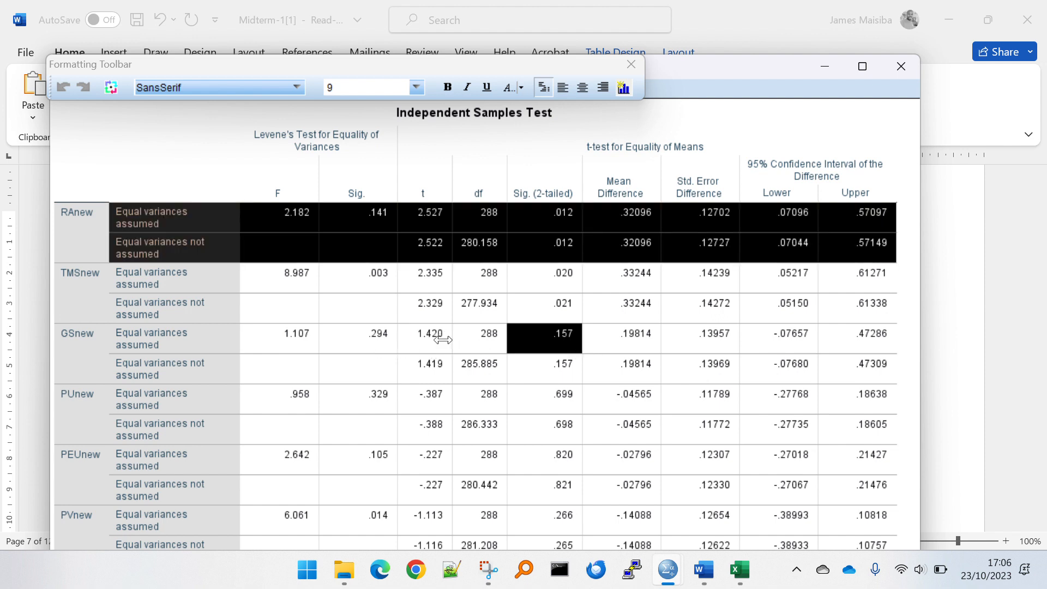
# Copy GSnew's t value for equal variances assumed into the Gender row's Government Support t/F cell in Word, shortened to 1.42
pyautogui.doubleClick(415, 332)
pyautogui.hotkey('ctrl', 'c')
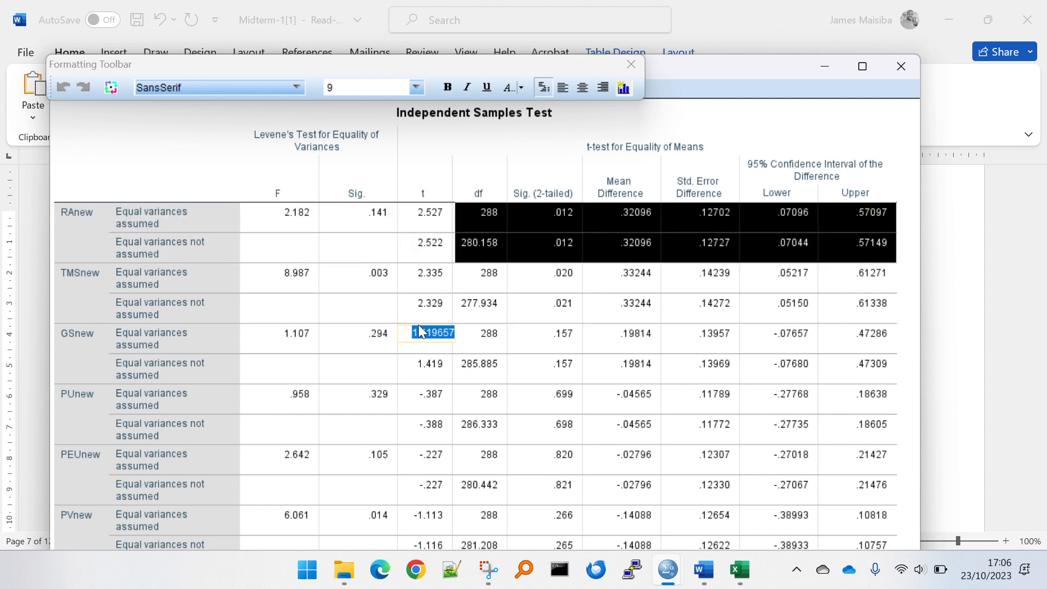
pyautogui.hotkey('alt', 'Tab')
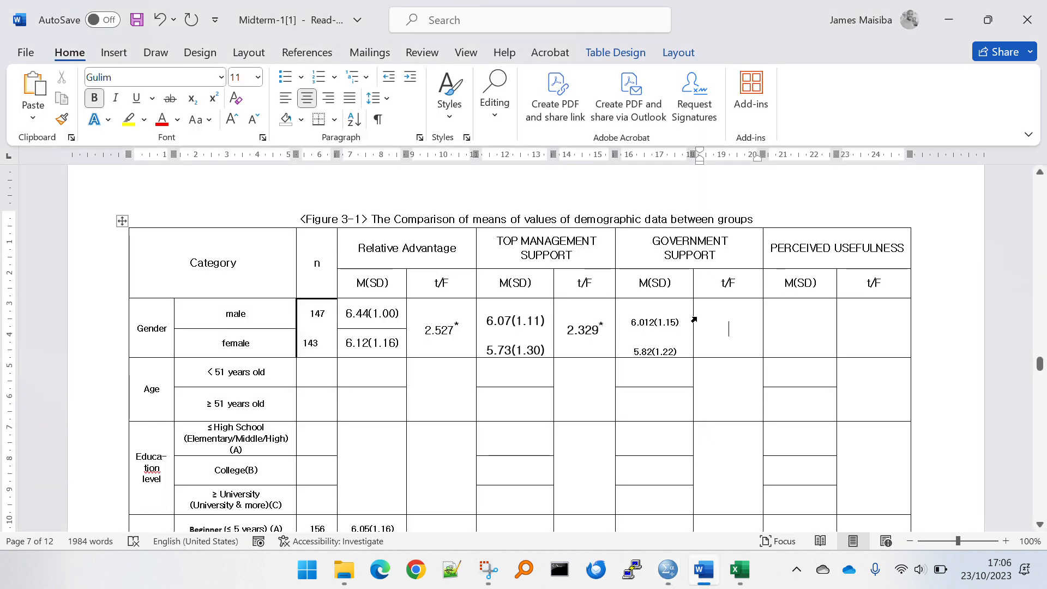
pyautogui.click(729, 331)
pyautogui.hotkey('ctrl', 'v')
pyautogui.doubleClick(752, 326)
pyautogui.write('1.42')
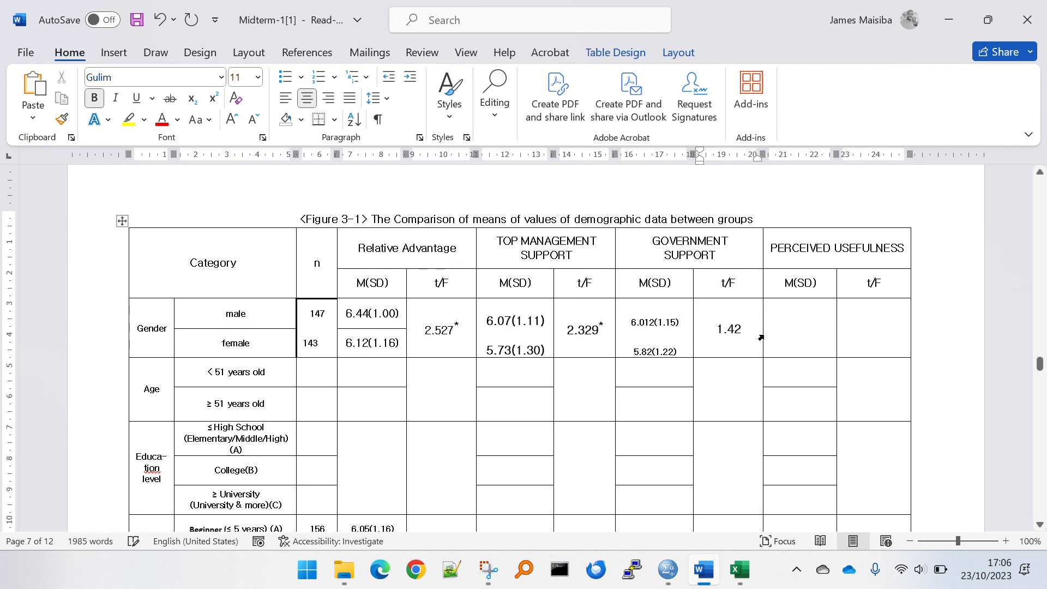
# Check the GSnew Sig. (2-tailed) value in SPSS and delete the stray opening parenthesis after 1.42 in the Word table
pyautogui.hotkey('alt', 'Tab')
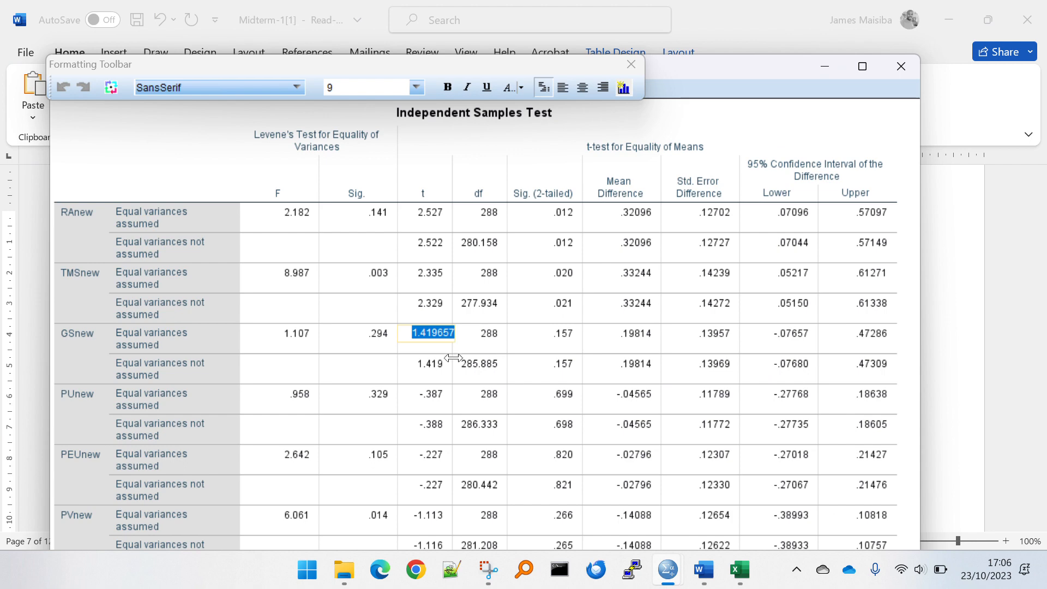
pyautogui.click(537, 336)
pyautogui.doubleClick(537, 336)
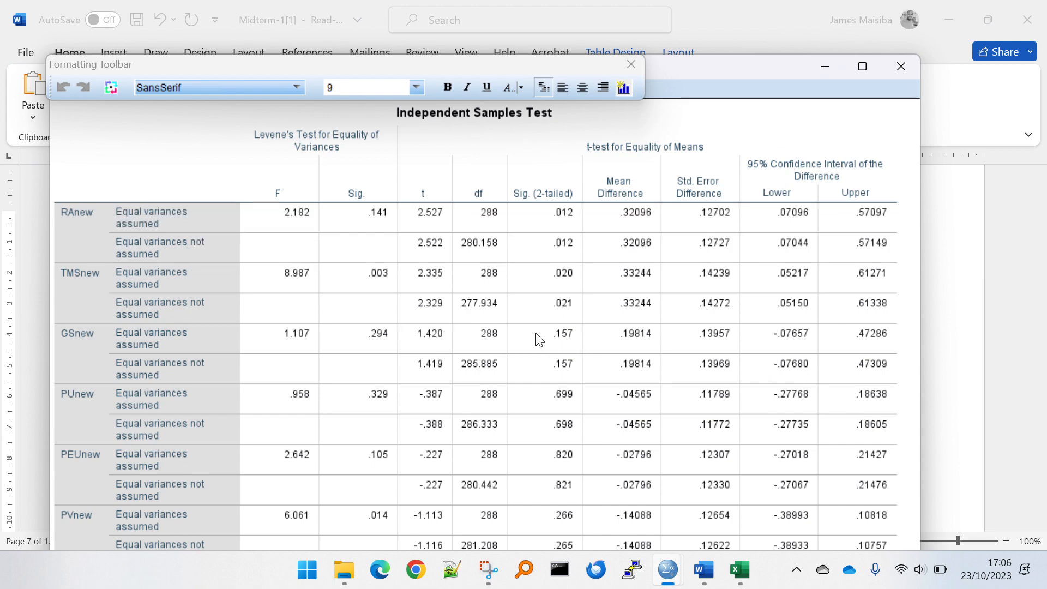
pyautogui.hotkey('alt', 'Tab')
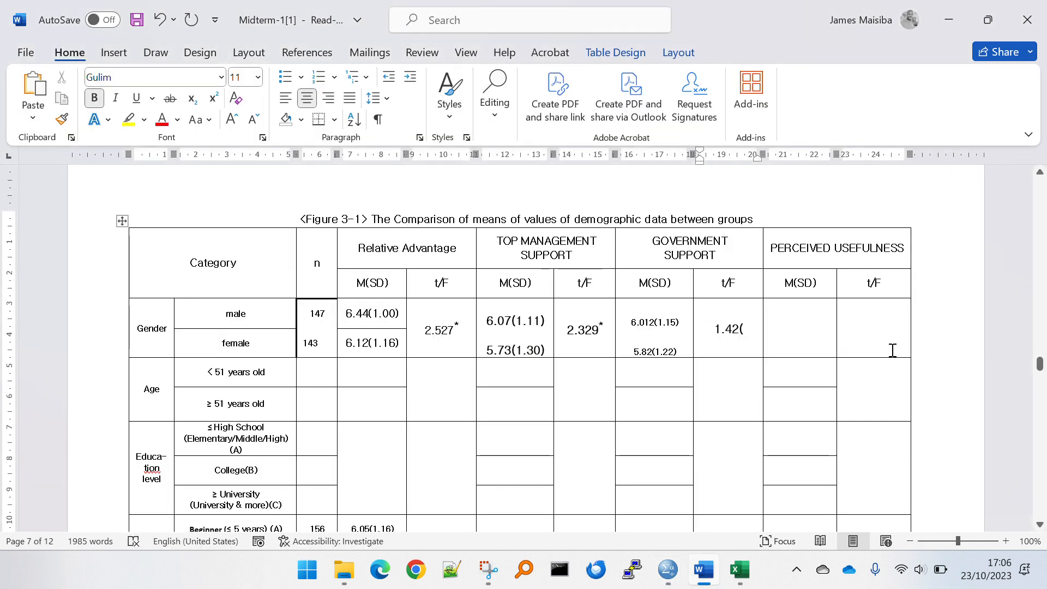
pyautogui.press('BackSpace')
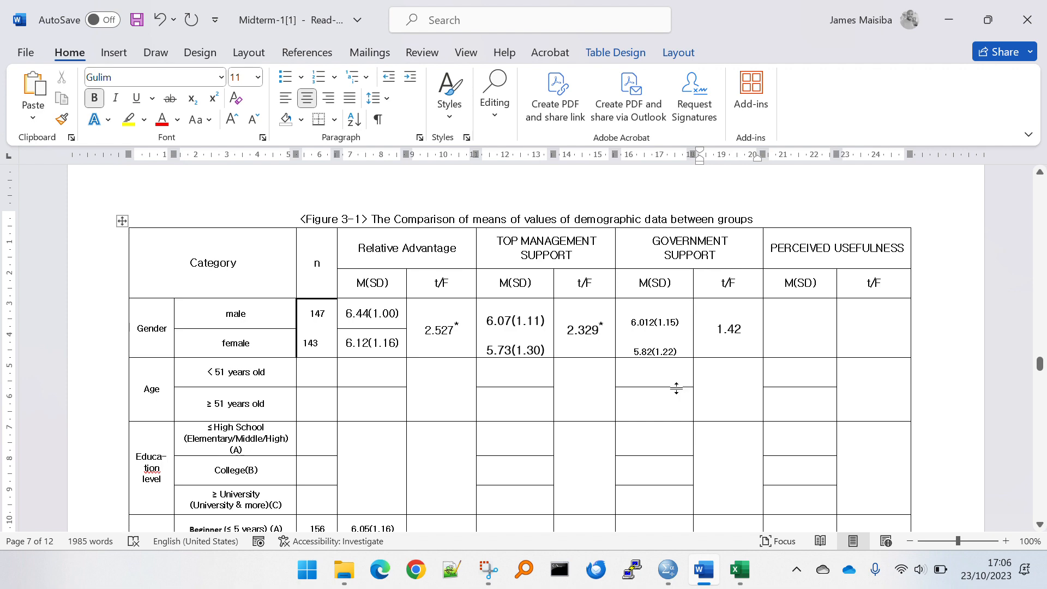
# Review the Word table down to its notes and compare the Gender row's Top Management Support and Government Support t values
pyautogui.scroll(-1, 660, 399)
pyautogui.scroll(-5, 659, 399)
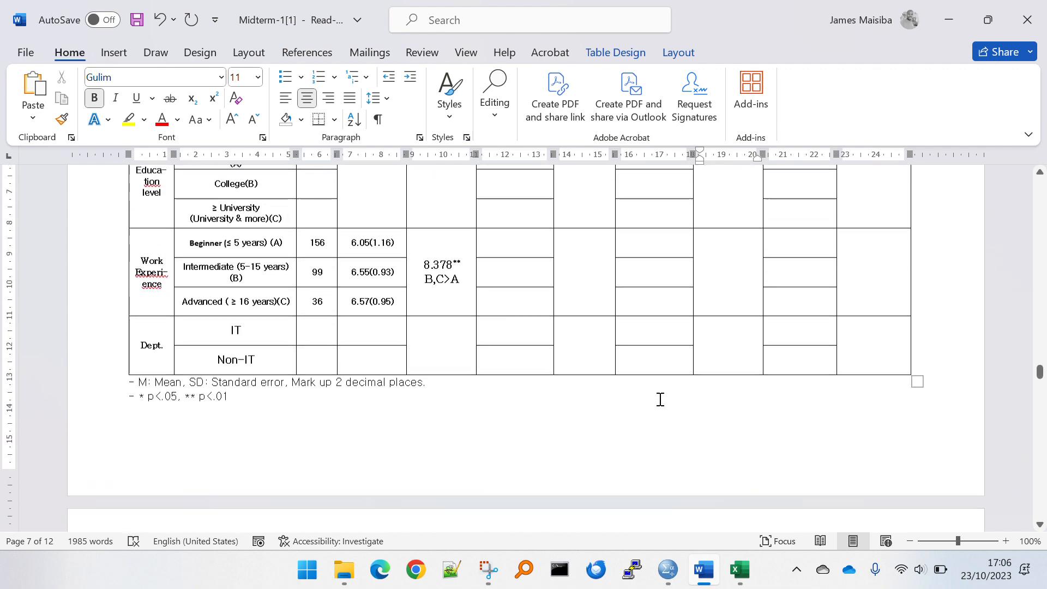
pyautogui.scroll(4, 660, 399)
pyautogui.scroll(-4, 657, 399)
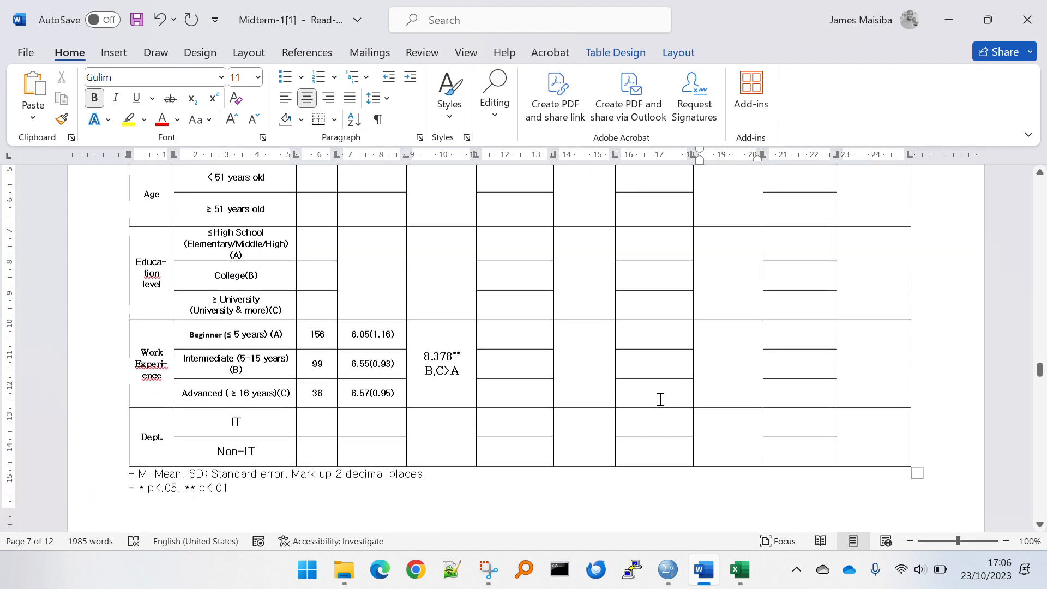
pyautogui.scroll(1, 653, 398)
pyautogui.scroll(2, 622, 404)
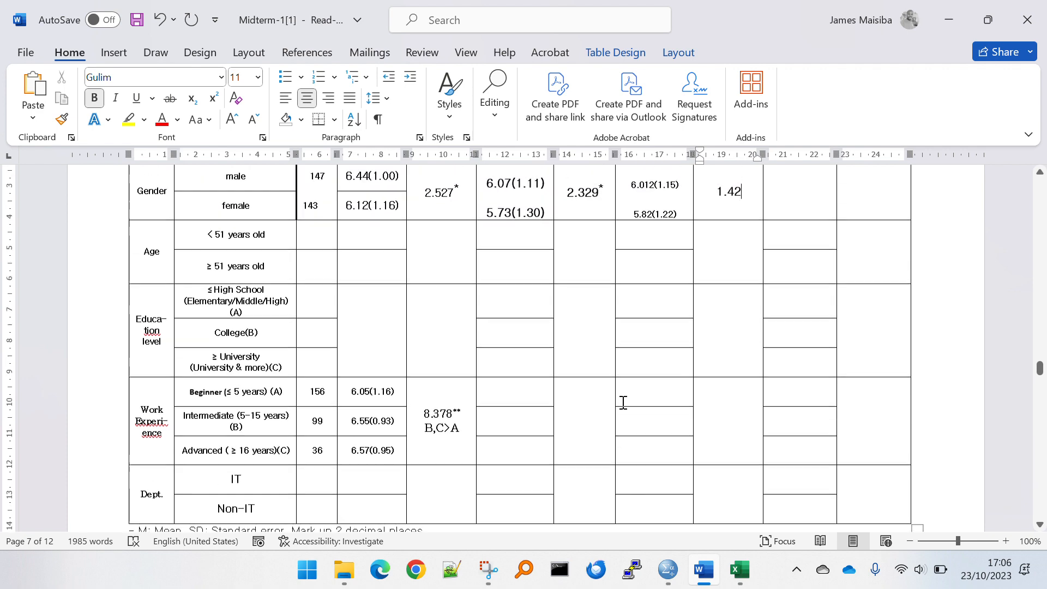
pyautogui.scroll(1, 623, 402)
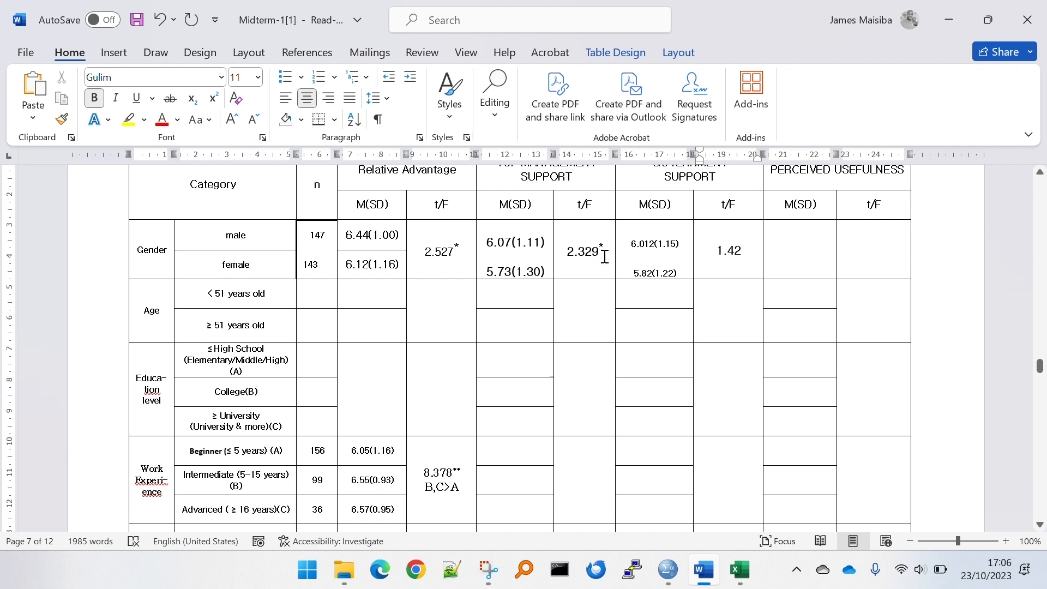
pyautogui.click(604, 246)
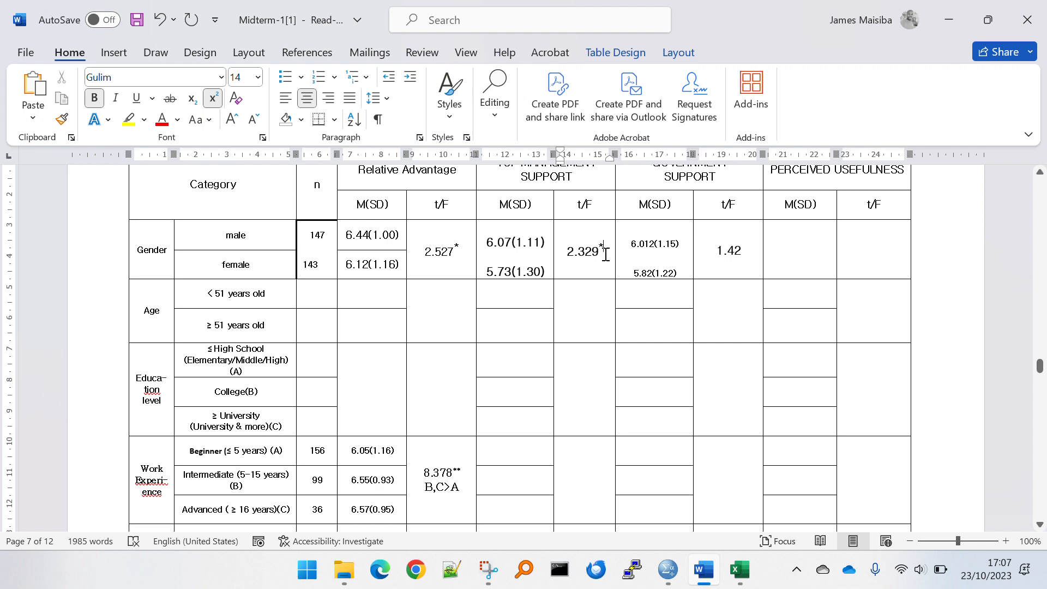
pyautogui.click(734, 252)
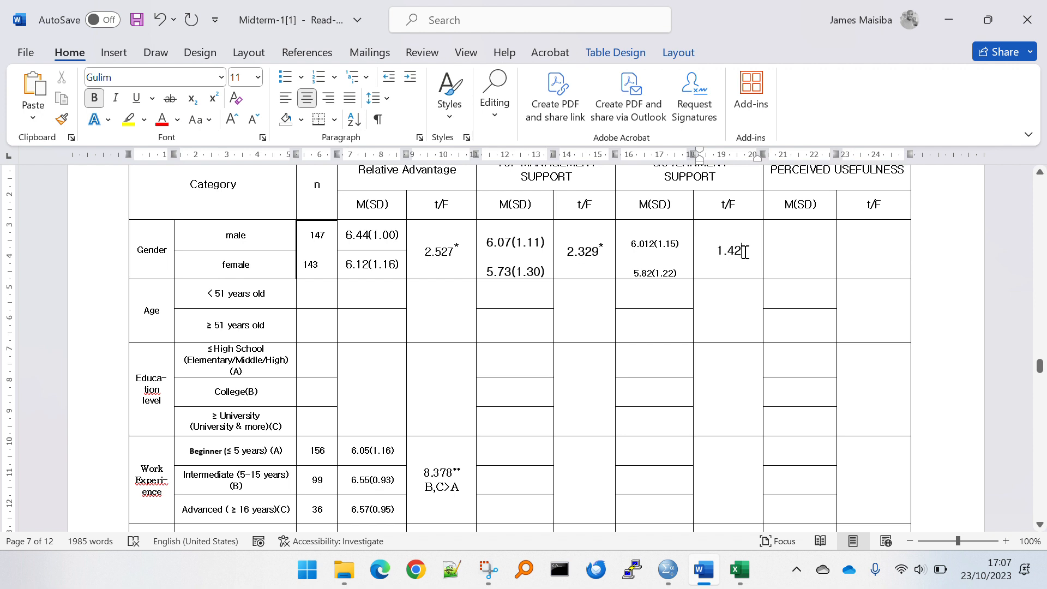
# Highlight the p<.05 and p<.01 note below the Word table and compare the t/F entries with SPSS's Sig. (2-tailed) values
pyautogui.scroll(-4, 736, 268)
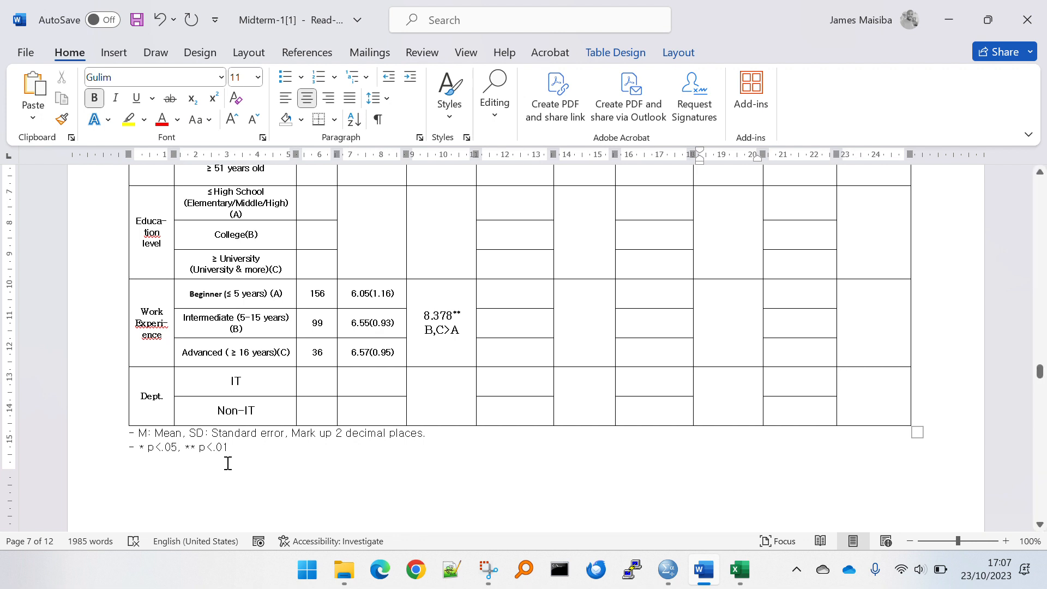
pyautogui.moveTo(230, 447); pyautogui.dragTo(137, 451)
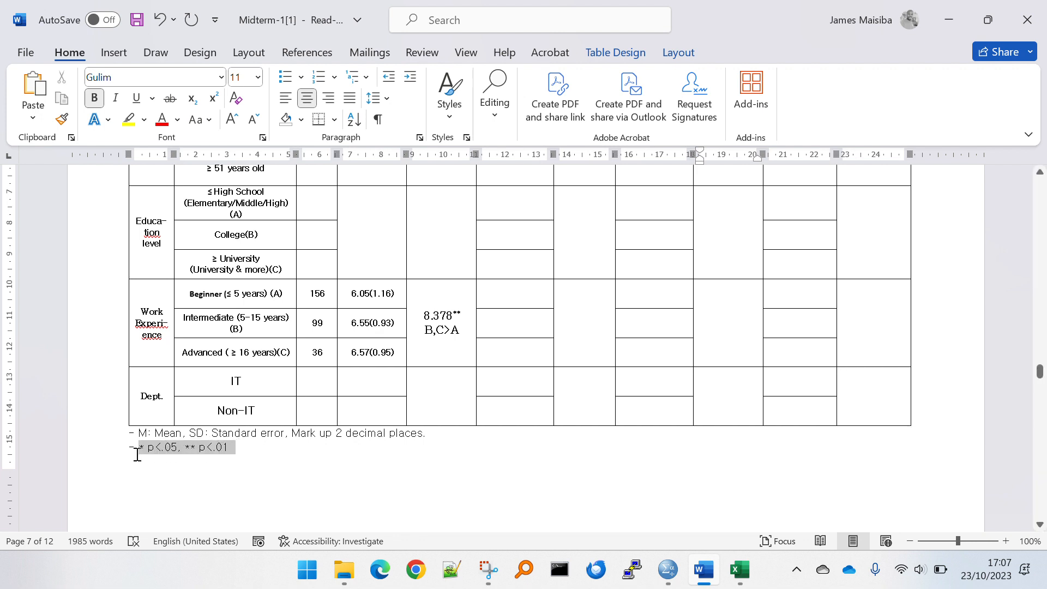
pyautogui.click(293, 470)
pyautogui.scroll(-2, 758, 262)
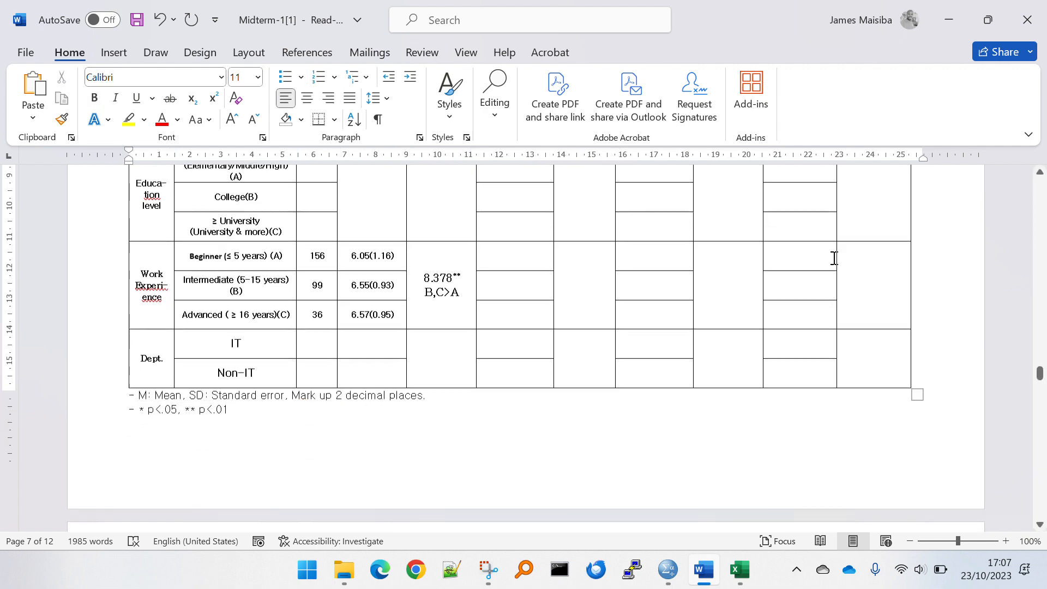
pyautogui.scroll(5, 743, 351)
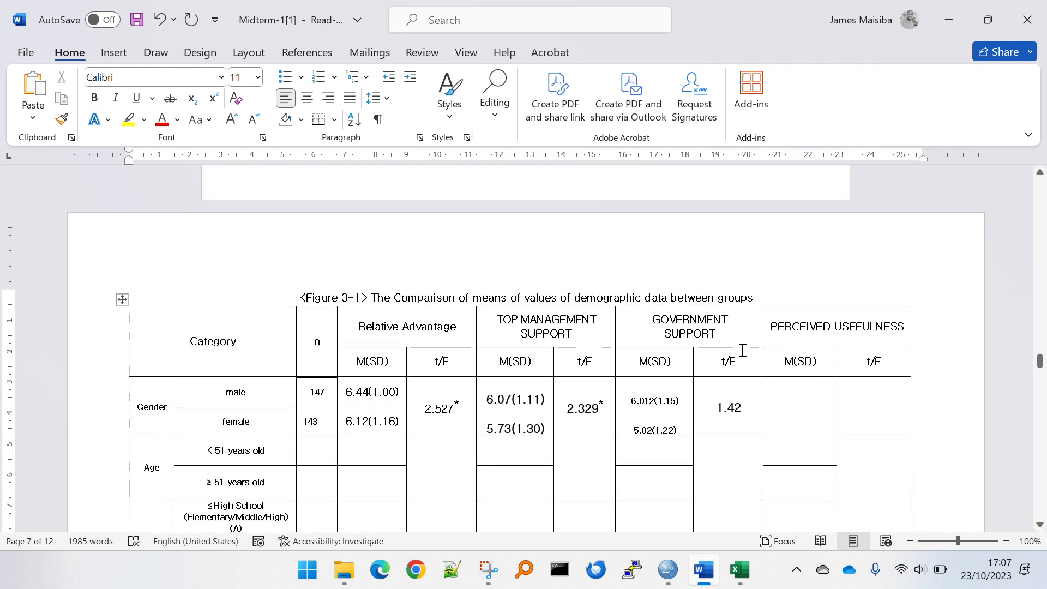
pyautogui.hotkey('alt', 'Tab')
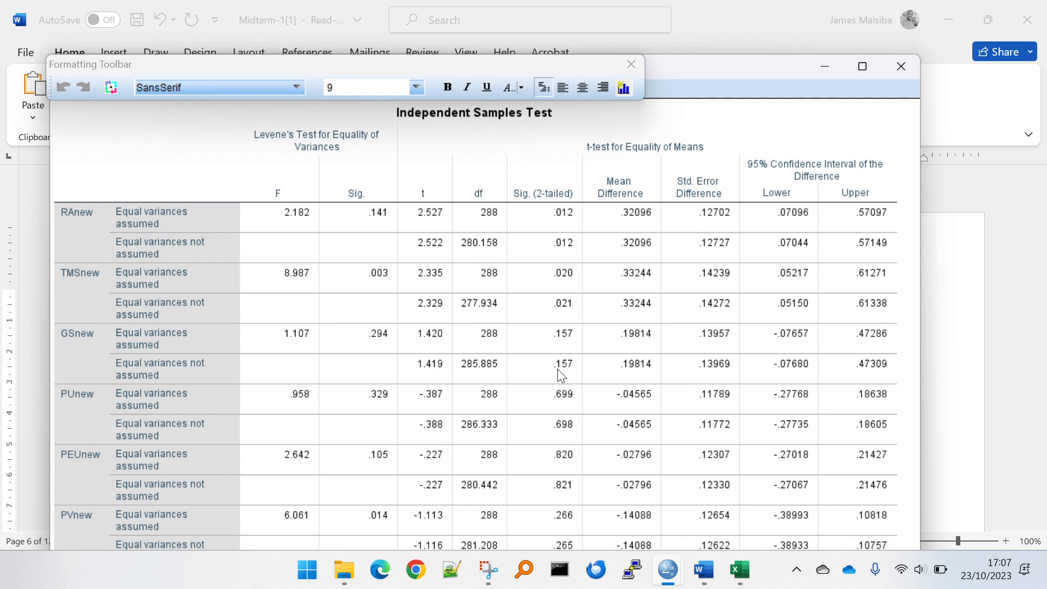
pyautogui.hotkey('alt', 'Tab')
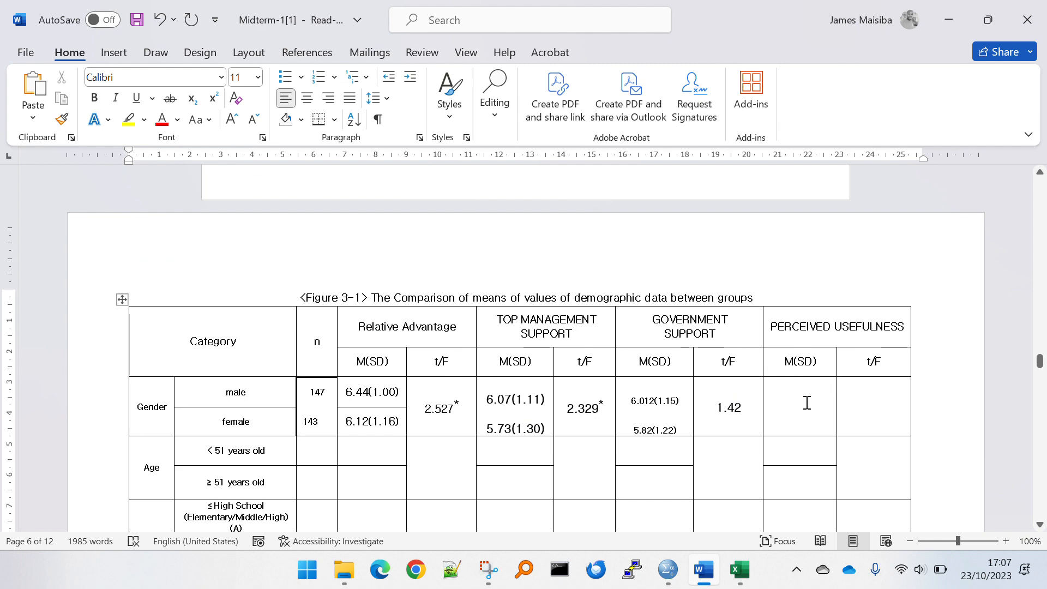
# Compare the Gender row's Government Support t/F entry with the asterisk-marked Relative Advantage t/F entry in the Word table
pyautogui.hotkey('alt', 'Tab')
pyautogui.hotkey('alt', 'Tab')
pyautogui.click(744, 408)
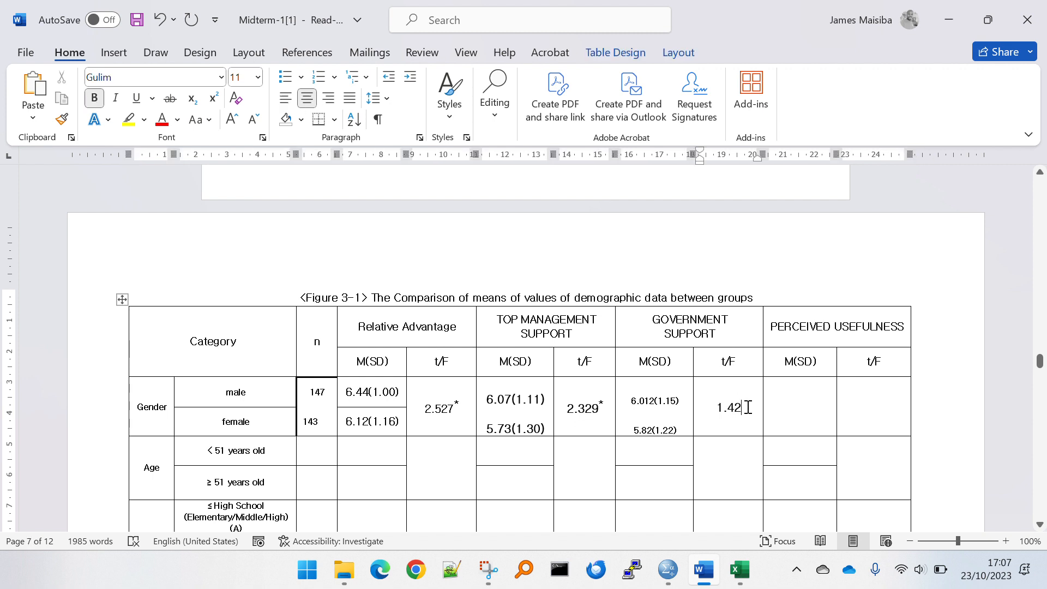
pyautogui.moveTo(747, 407); pyautogui.dragTo(725, 411)
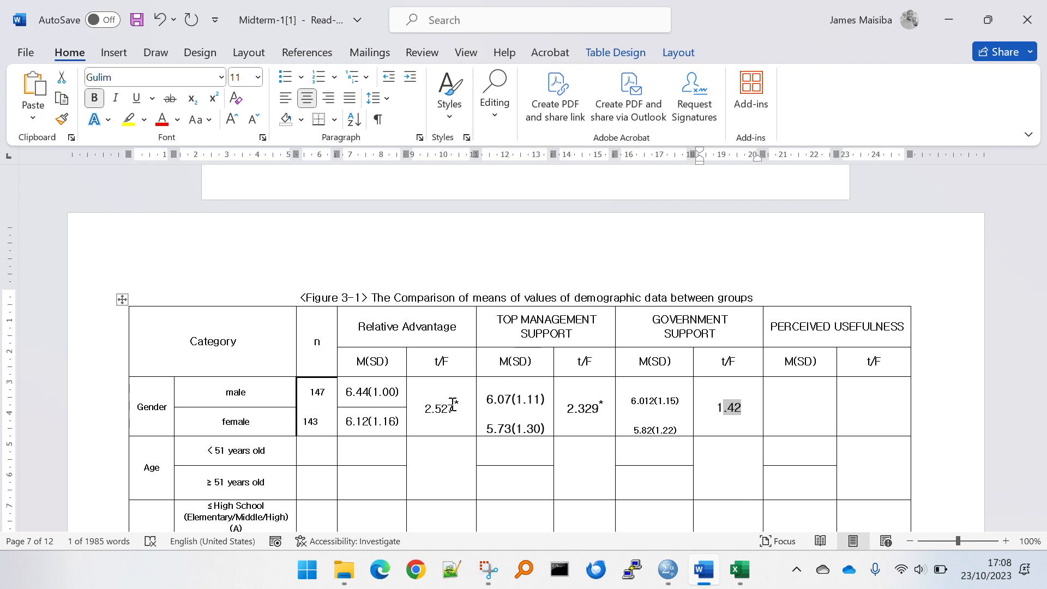
pyautogui.click(457, 408)
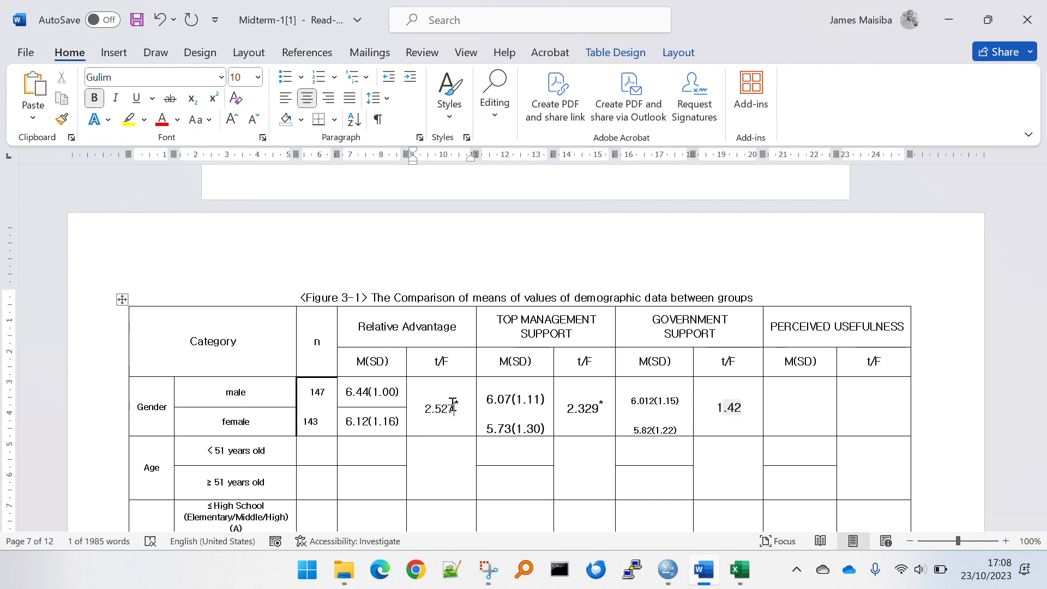
pyautogui.moveTo(458, 404); pyautogui.dragTo(465, 408)
pyautogui.click(466, 411)
# Compare the p<.05 and p<.01 note below the table with the Work Experience row's Relative Advantage t/F entry
pyautogui.scroll(-2, 470, 420)
pyautogui.scroll(-3, 470, 420)
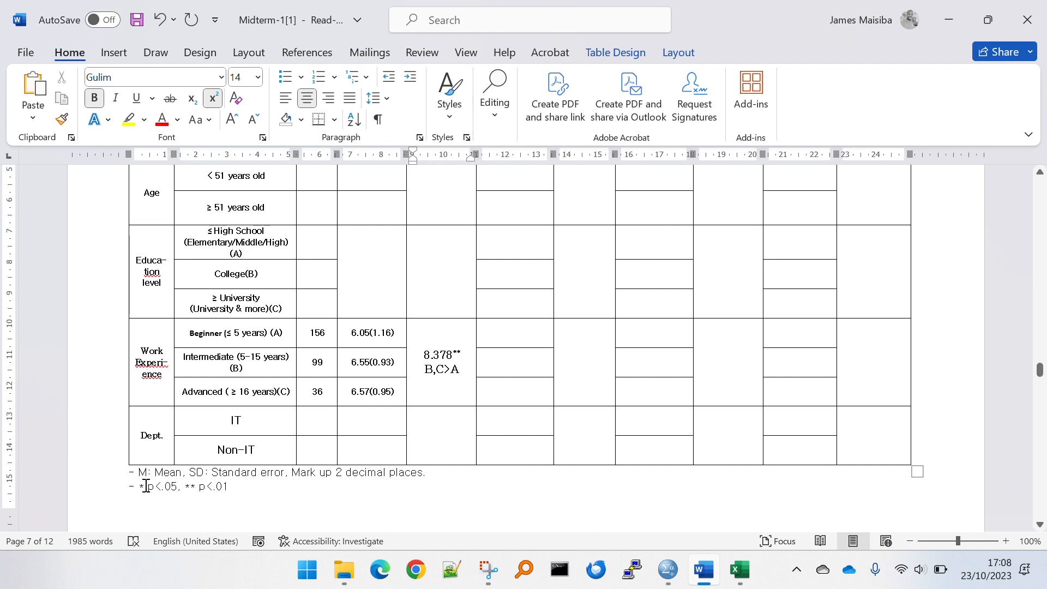
pyautogui.moveTo(140, 485); pyautogui.dragTo(231, 485)
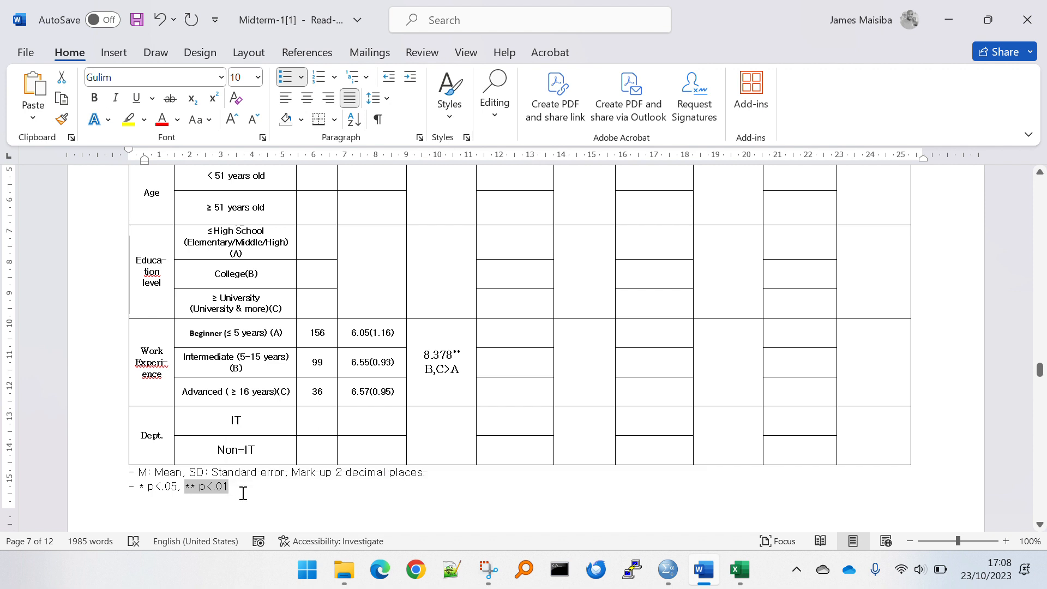
pyautogui.click(241, 489)
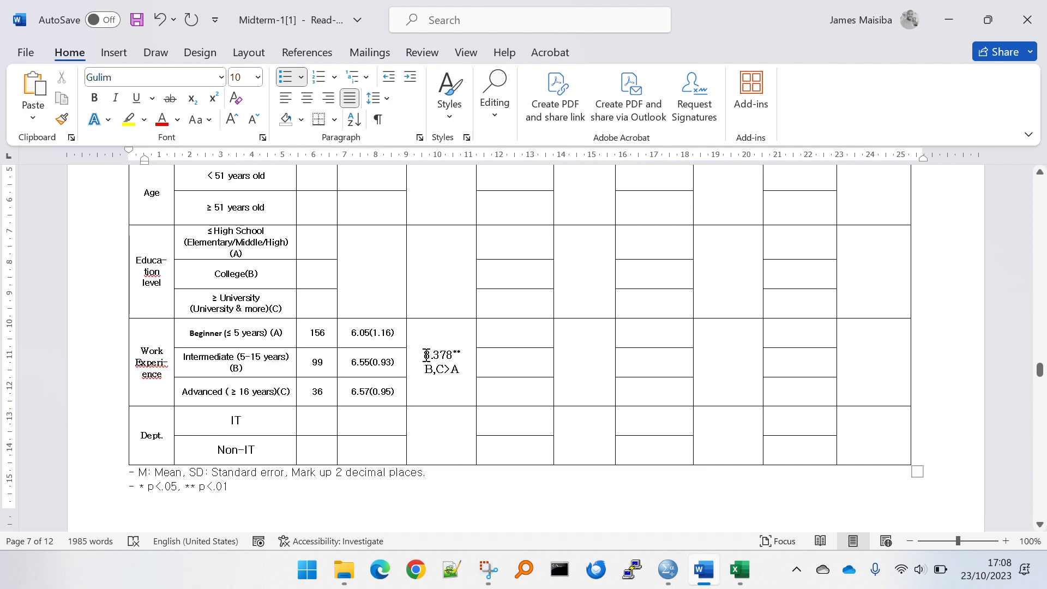
pyautogui.moveTo(424, 355); pyautogui.dragTo(468, 359)
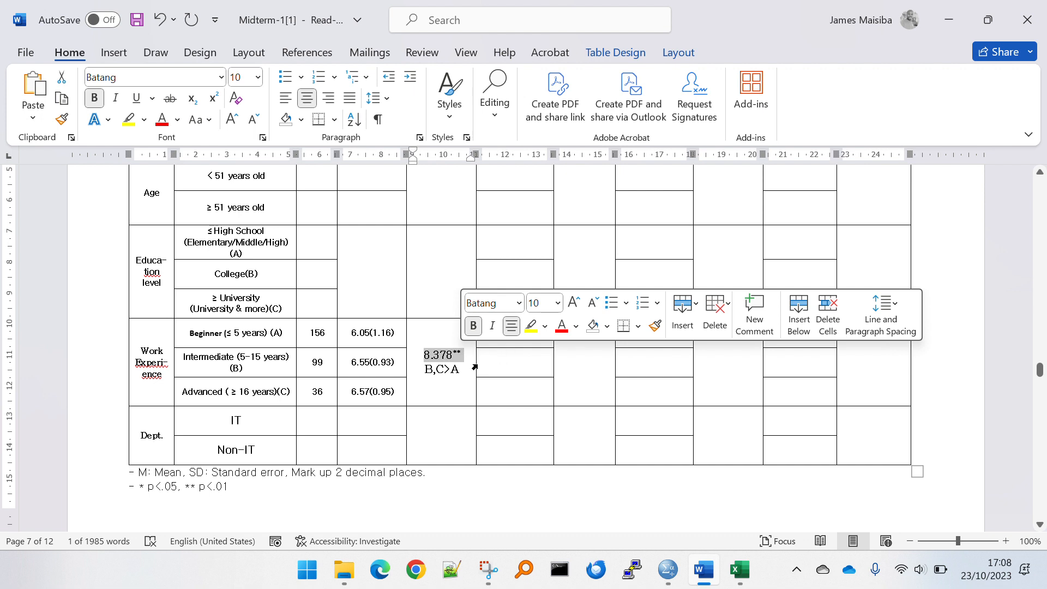
pyautogui.click(461, 369)
pyautogui.scroll(3, 448, 371)
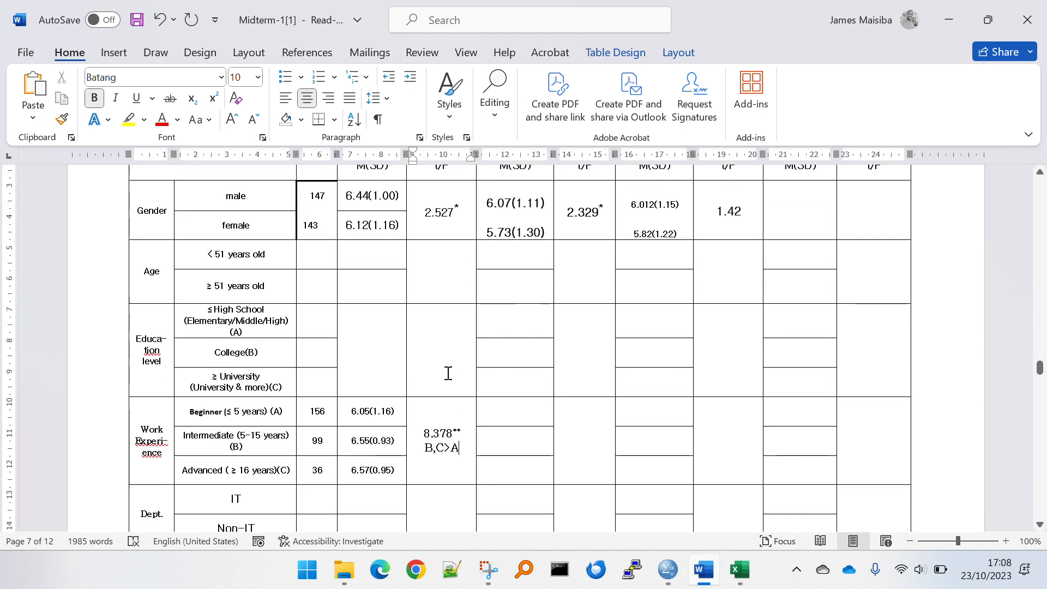
pyautogui.scroll(-3, 447, 378)
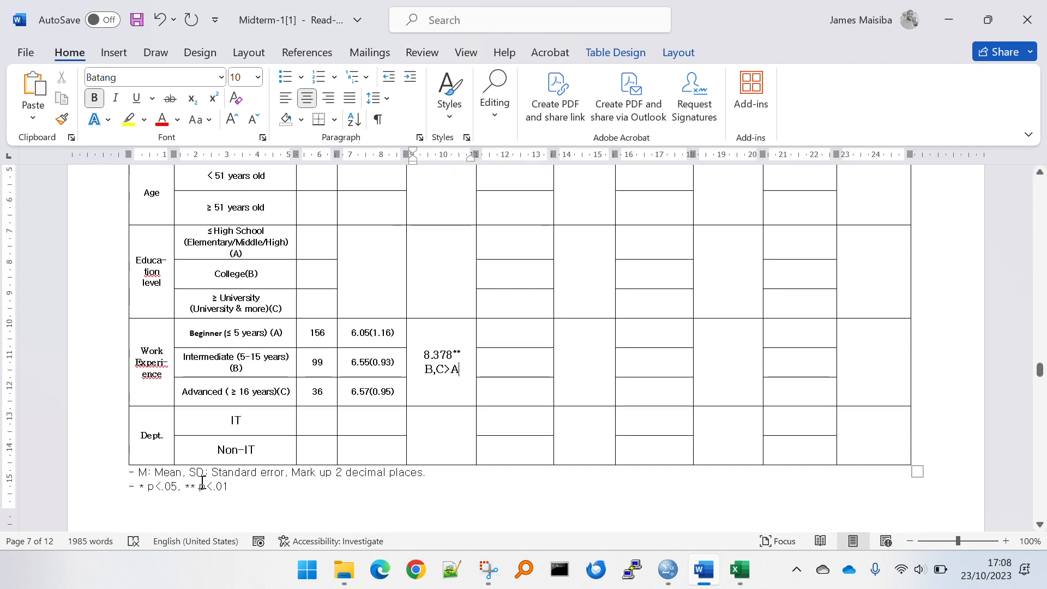
pyautogui.moveTo(185, 487); pyautogui.dragTo(233, 495)
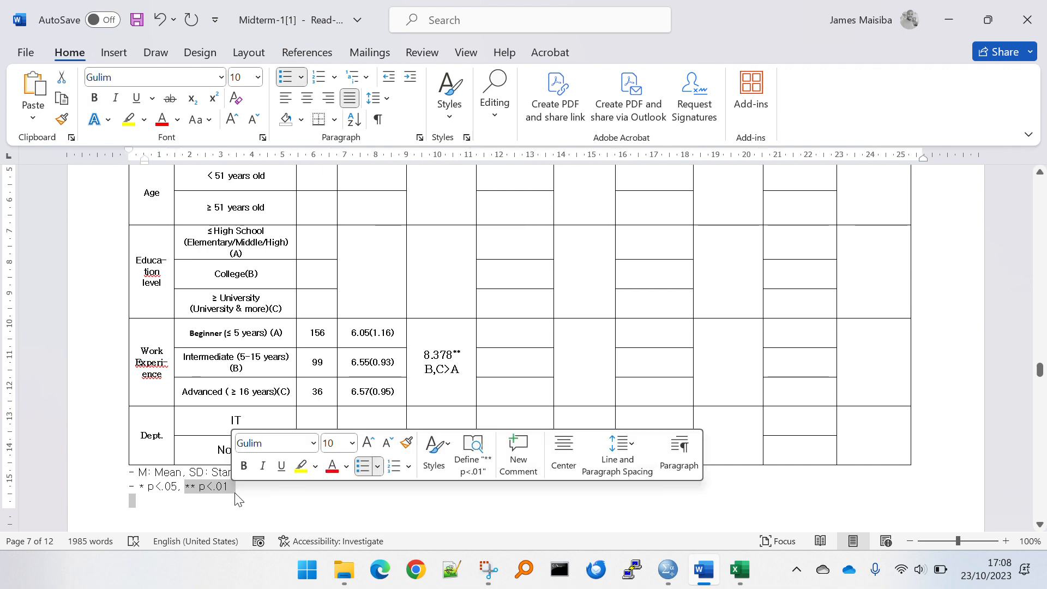
pyautogui.click(253, 489)
# Recheck the table's significance note against the Gender row's Relative Advantage t/F entry
pyautogui.keyDown('ctrl'); pyautogui.scroll(1, 253, 489); pyautogui.keyUp('ctrl')
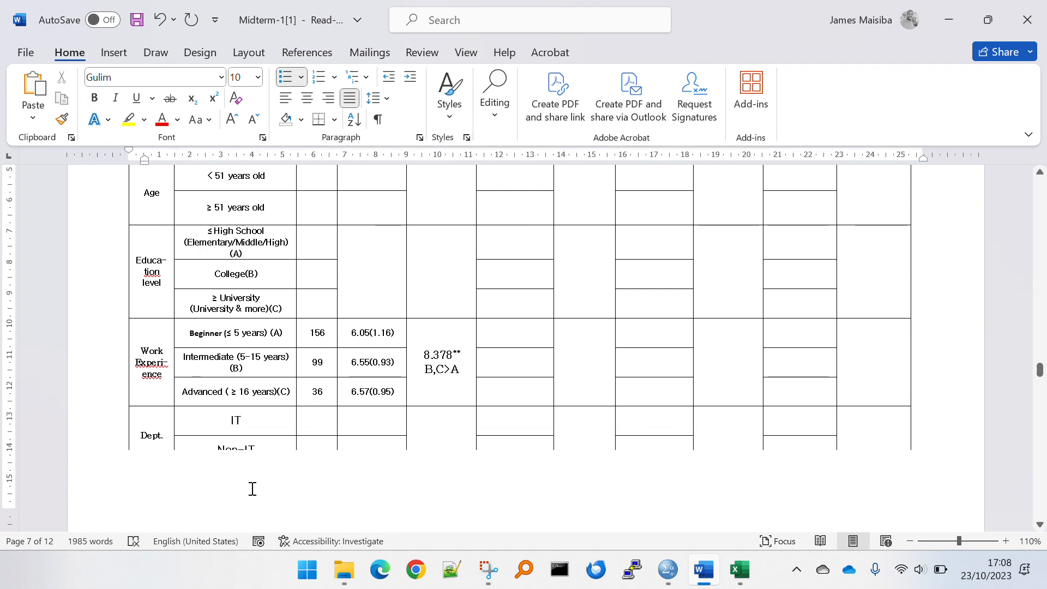
pyautogui.scroll(-5, 259, 418)
pyautogui.scroll(-1, 260, 419)
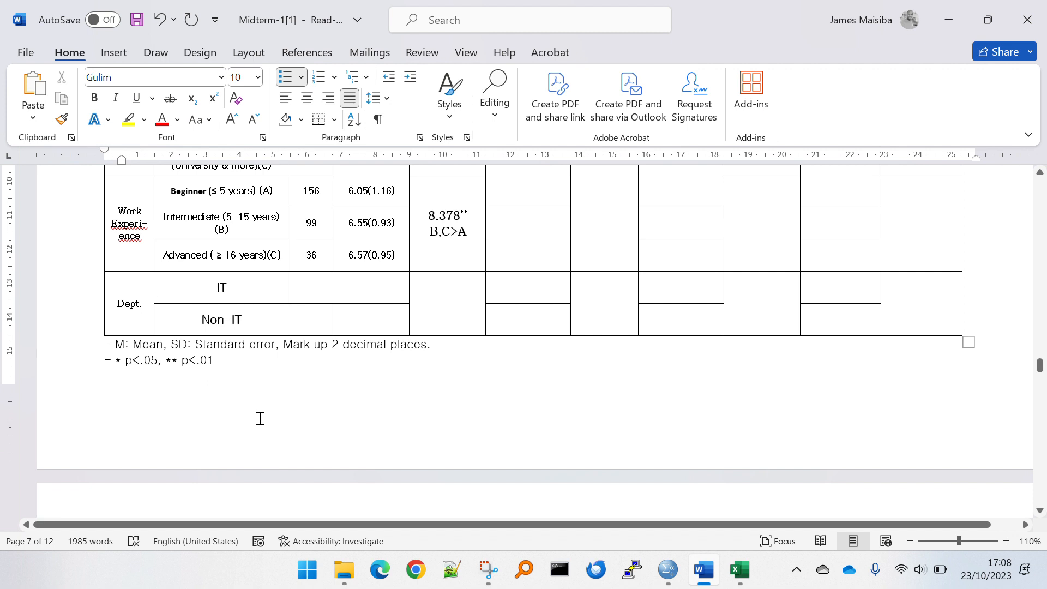
pyautogui.scroll(7, 381, 356)
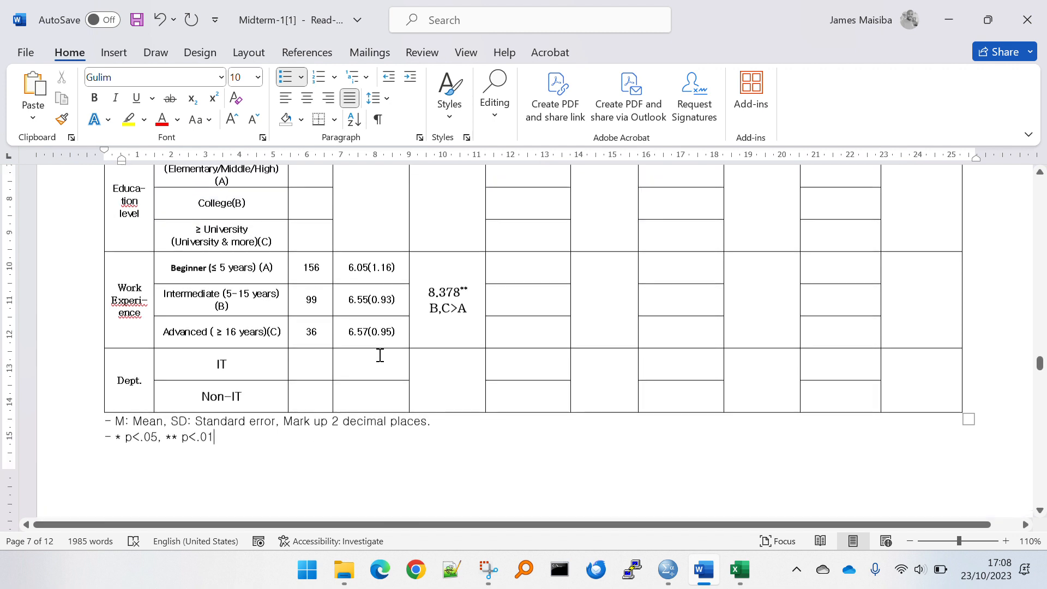
pyautogui.scroll(1, 381, 357)
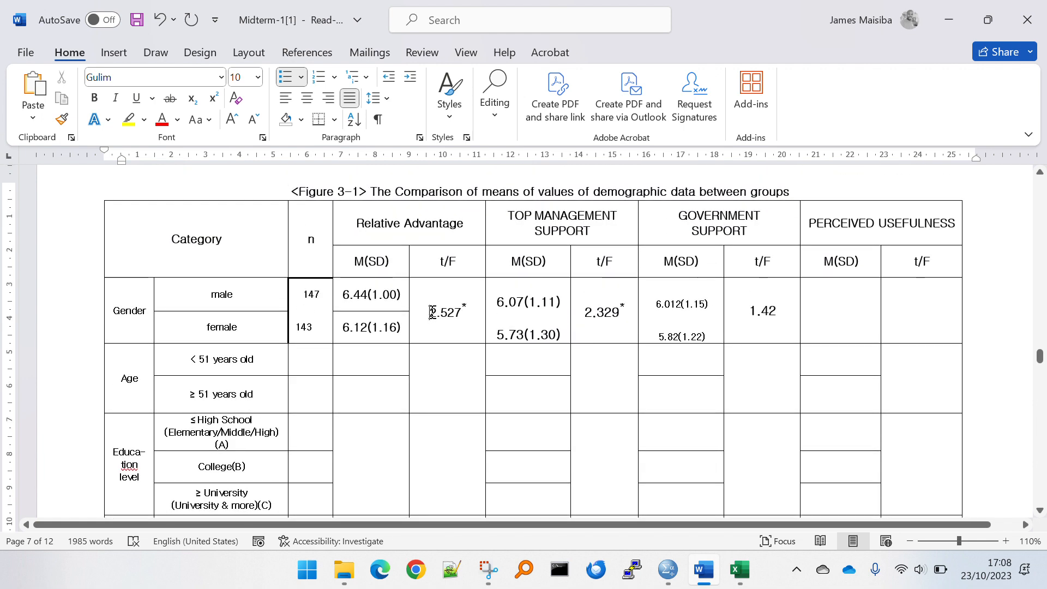
pyautogui.moveTo(429, 313); pyautogui.dragTo(488, 332)
pyautogui.click(477, 328)
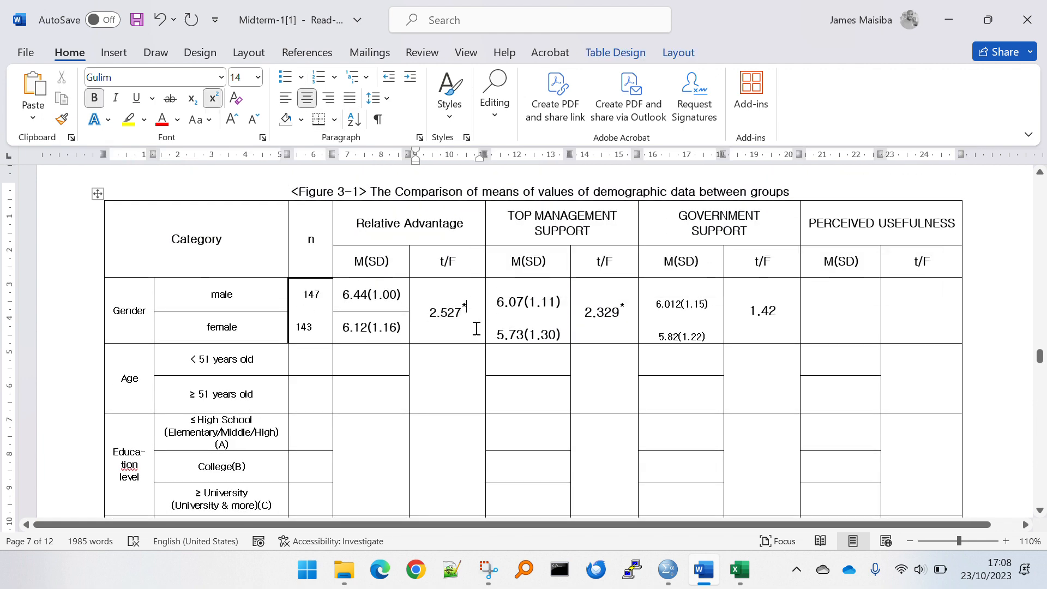
# Check the RAnew and TMSnew Sig. (2-tailed) values in SPSS against the Gender row's Top Management Support t/F entry in Word
pyautogui.hotkey('alt', 'Tab')
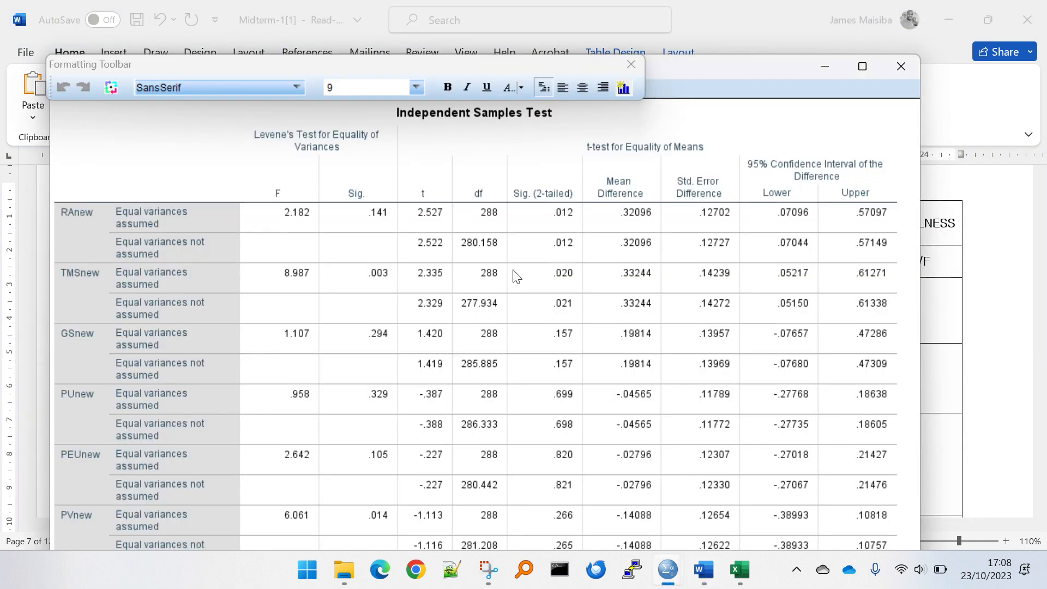
pyautogui.click(537, 217)
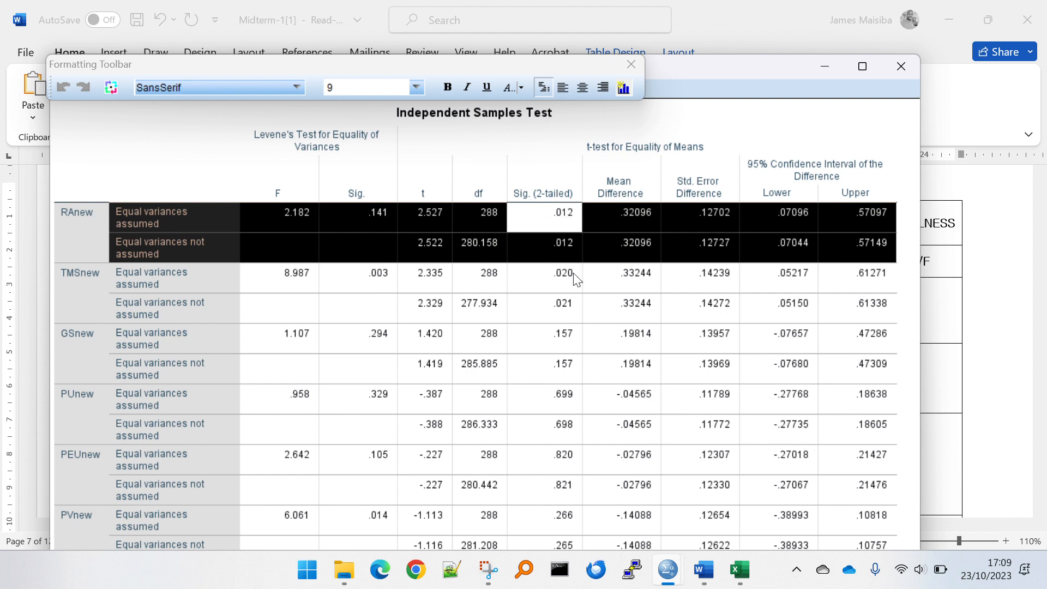
pyautogui.click(565, 318)
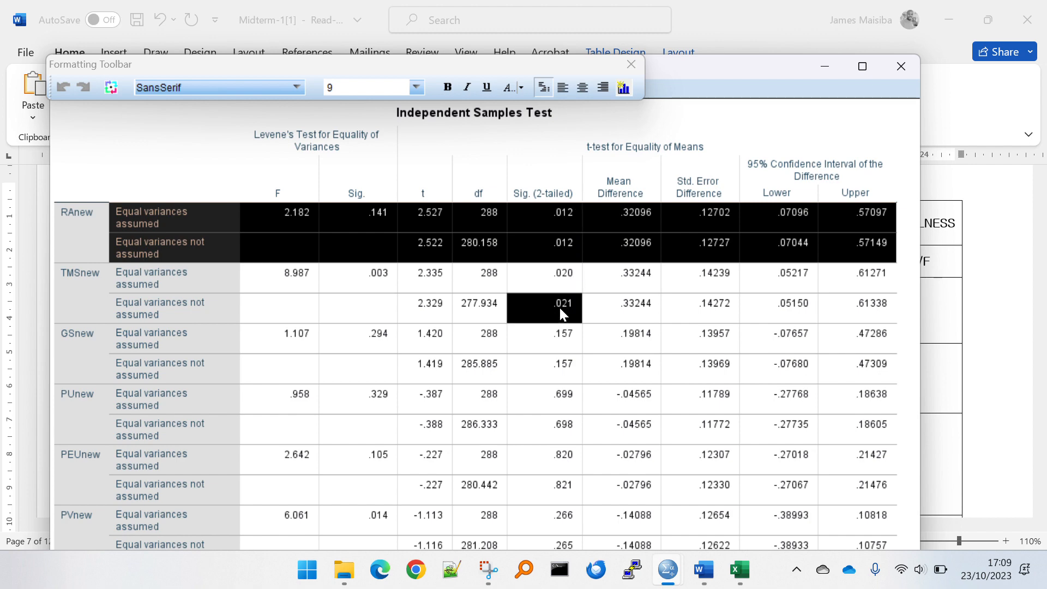
pyautogui.hotkey('alt', 'Tab')
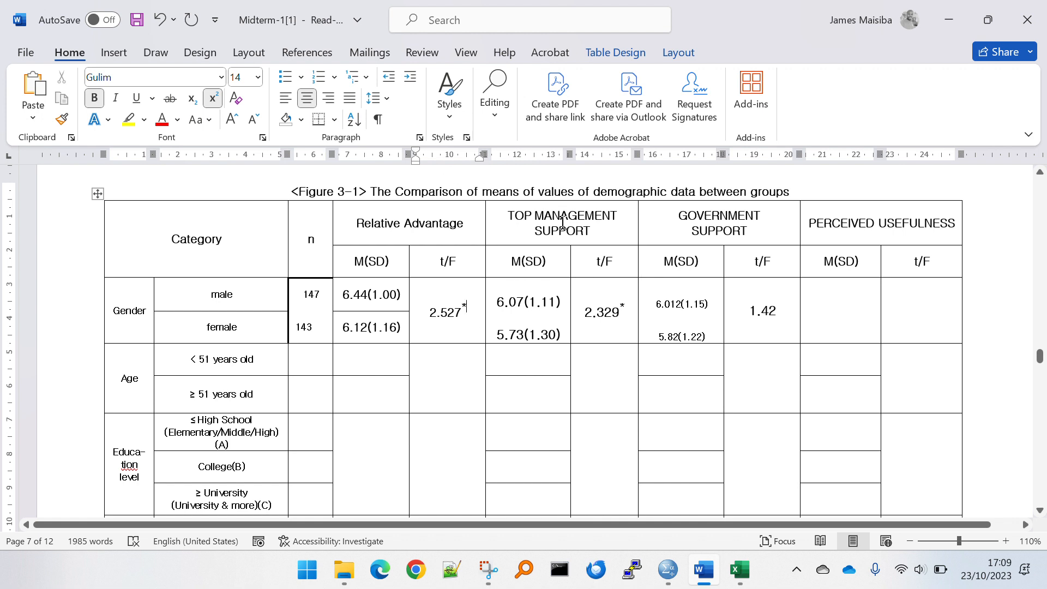
pyautogui.moveTo(583, 312); pyautogui.dragTo(634, 310)
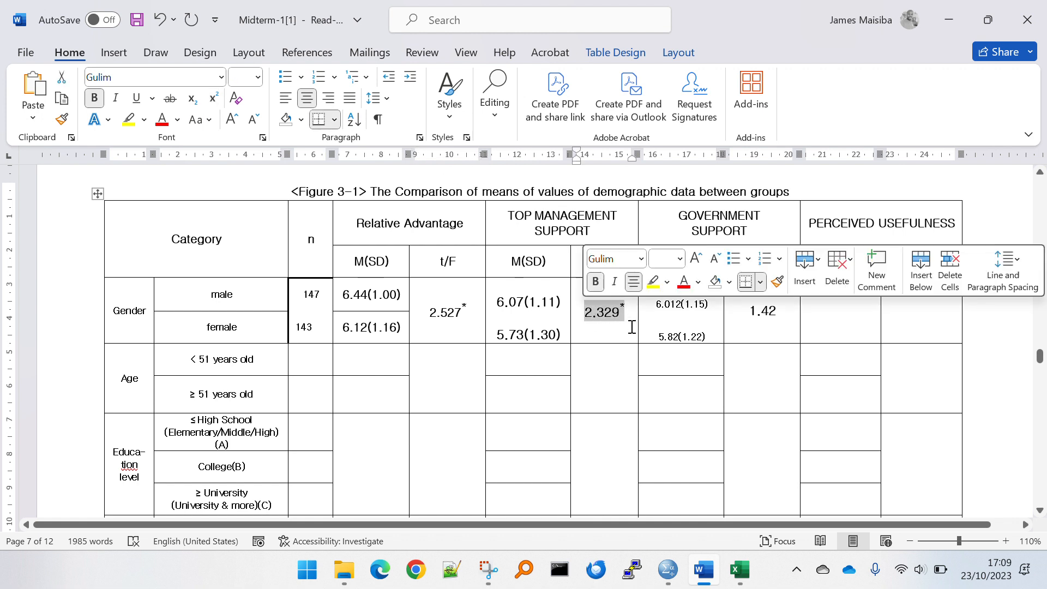
pyautogui.click(627, 326)
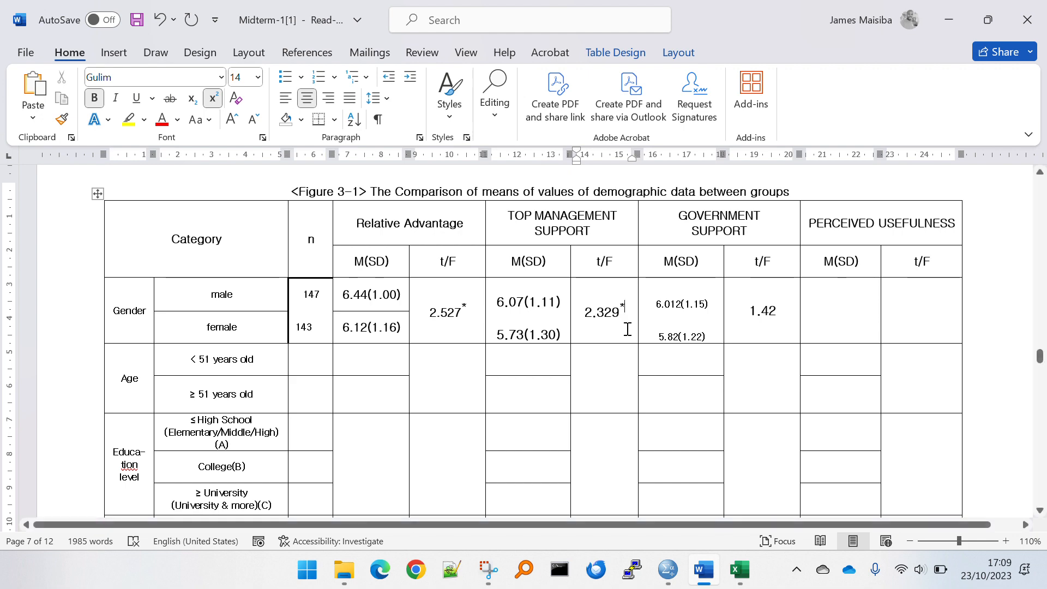
# Review the table's Dept. categories and the n column, highlighting the empty n cells of the two Age groups
pyautogui.scroll(-5, 627, 327)
pyautogui.scroll(-1, 630, 339)
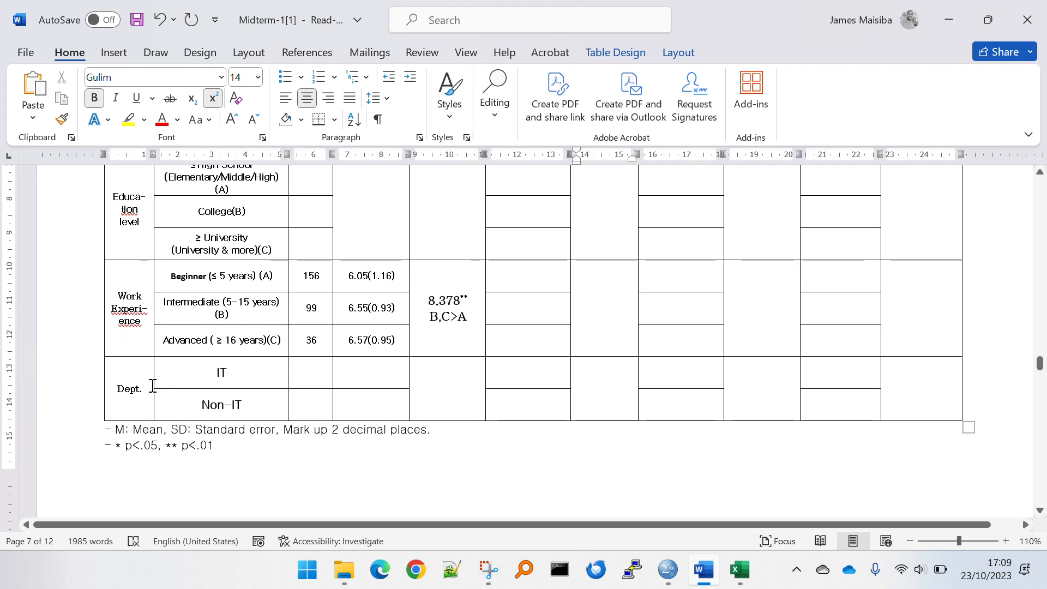
pyautogui.moveTo(113, 389); pyautogui.dragTo(267, 400)
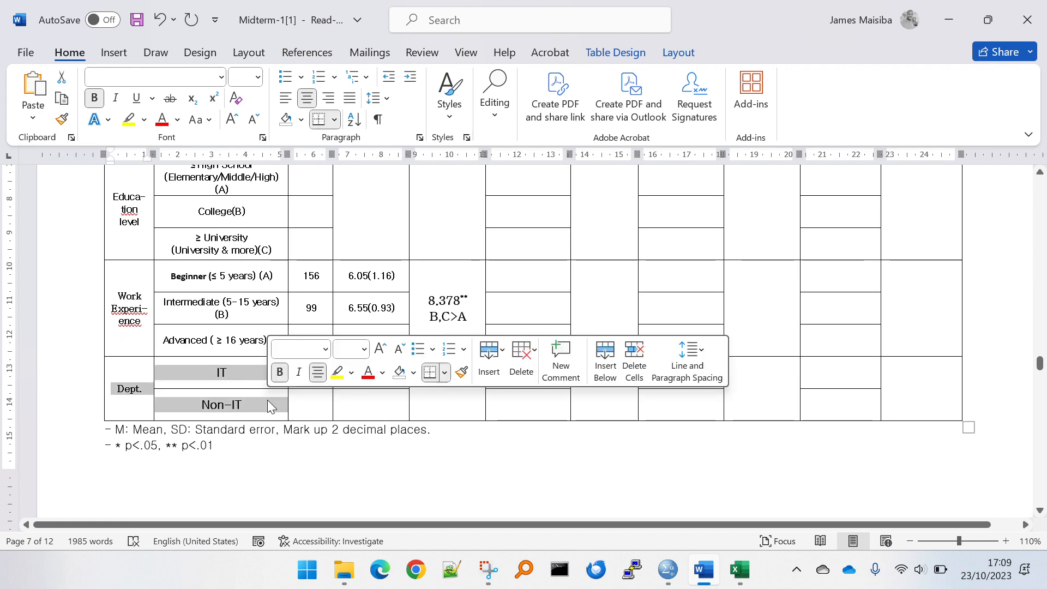
pyautogui.click(316, 413)
pyautogui.scroll(6, 316, 413)
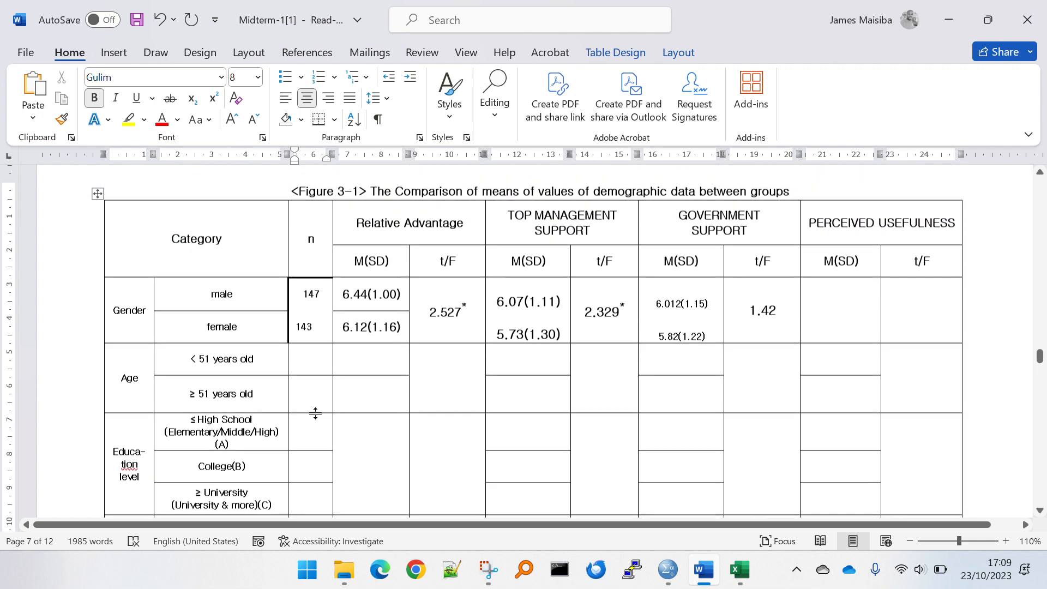
pyautogui.moveTo(309, 234); pyautogui.dragTo(313, 313)
pyautogui.click(314, 238)
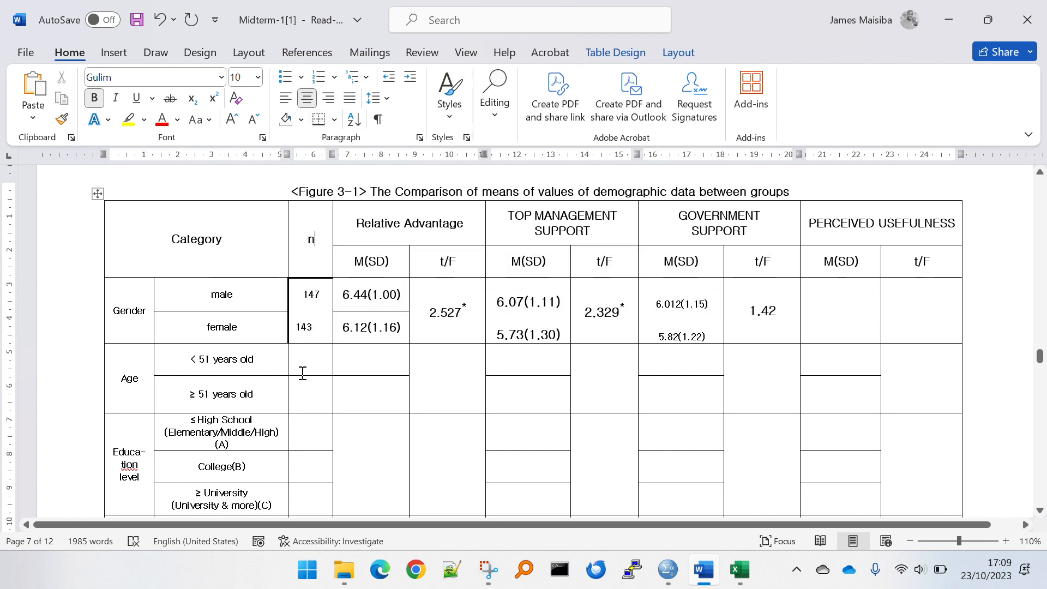
pyautogui.moveTo(297, 353); pyautogui.dragTo(300, 401)
# Close the Independent Samples Test pivot table in SPSS and examine the male and female N values in Group Statistics
pyautogui.hotkey('alt', 'Tab')
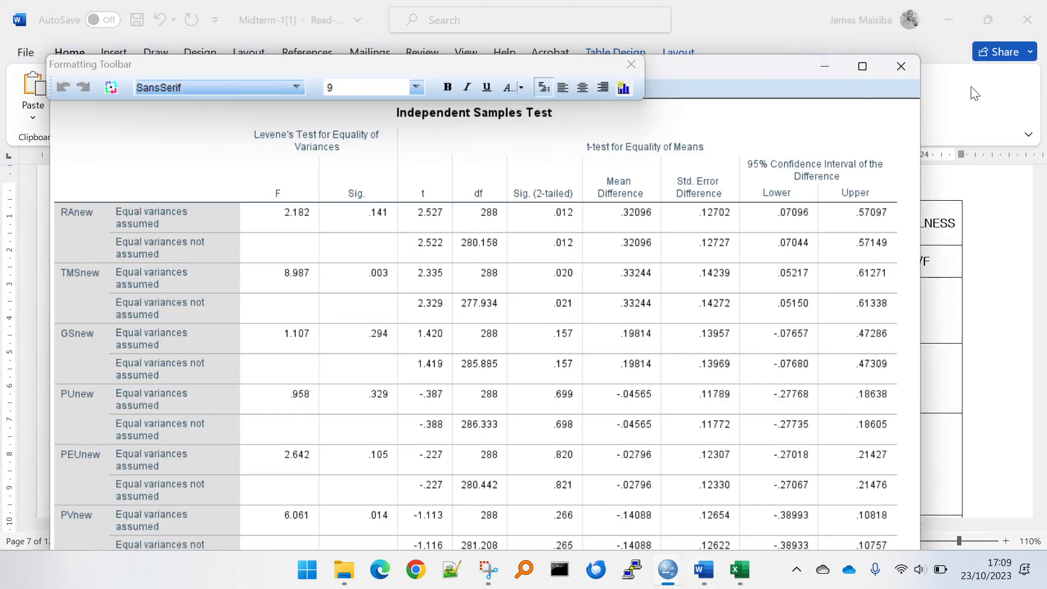
pyautogui.click(901, 66)
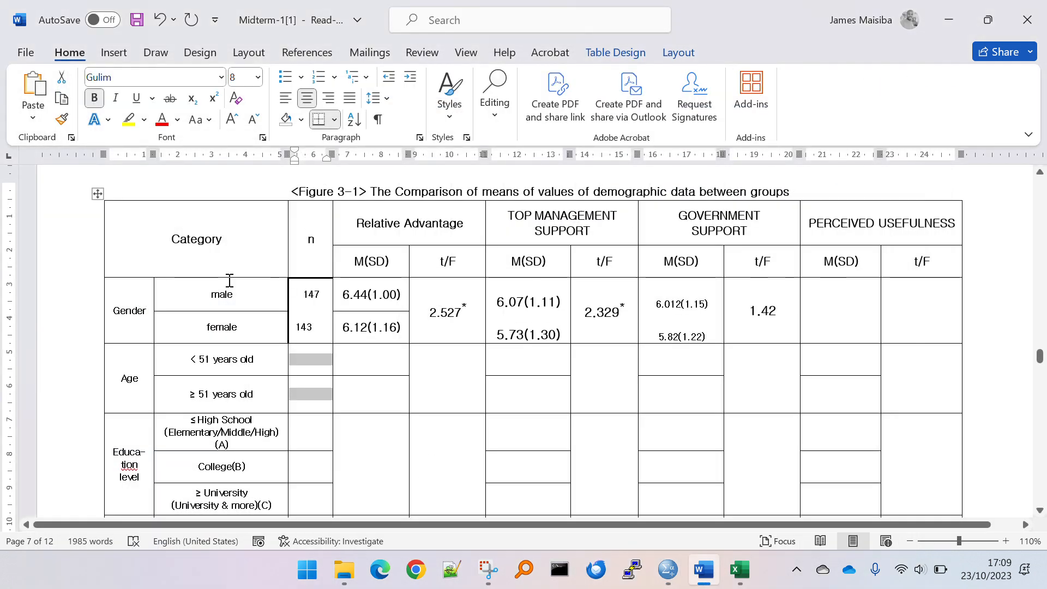
pyautogui.hotkey('alt', 'Tab')
pyautogui.scroll(10, 407, 320)
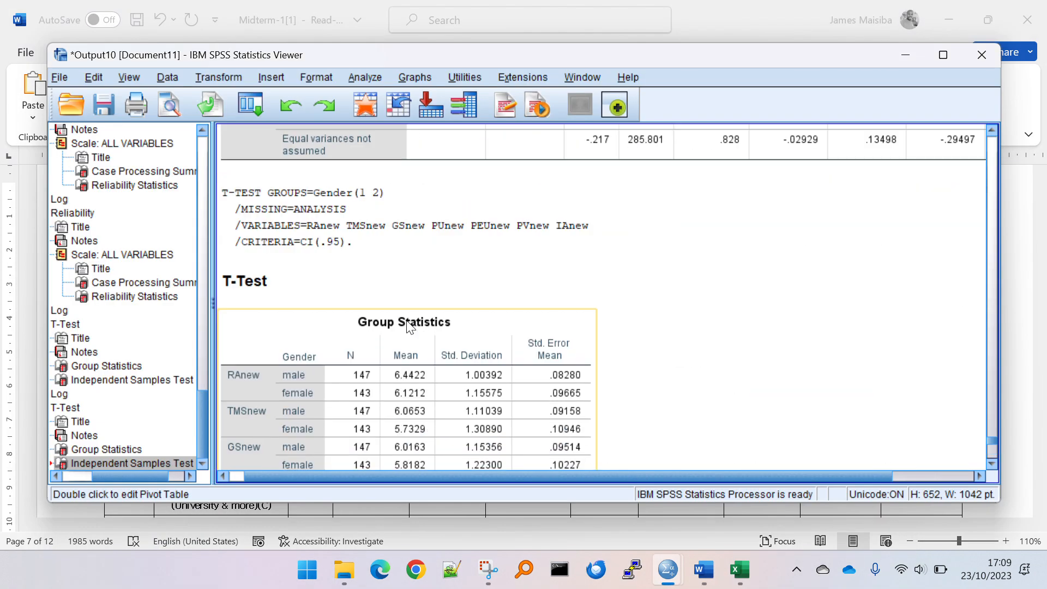
pyautogui.doubleClick(356, 371)
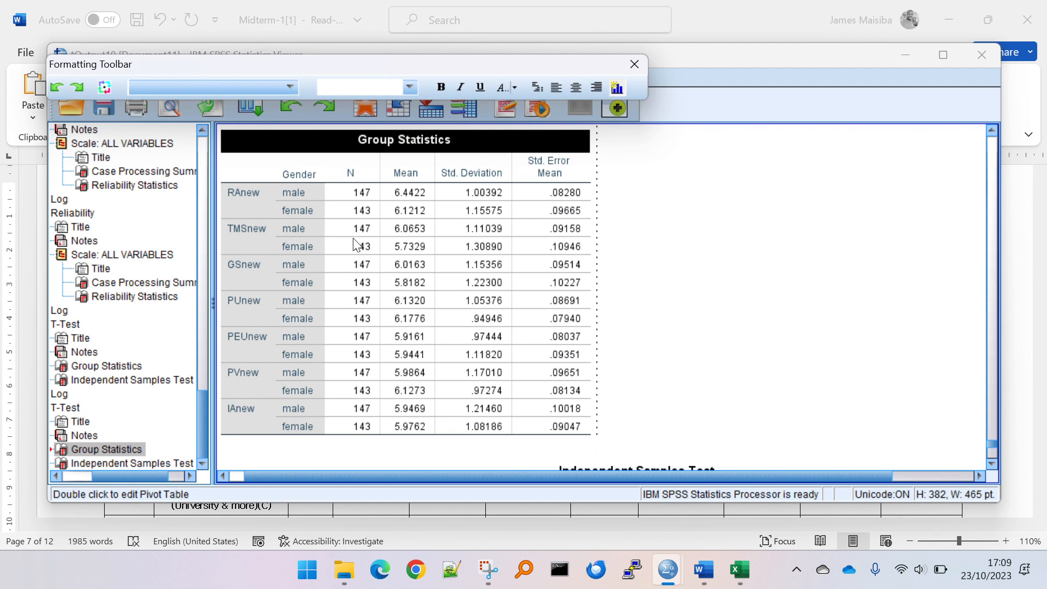
pyautogui.moveTo(357, 193); pyautogui.dragTo(366, 285)
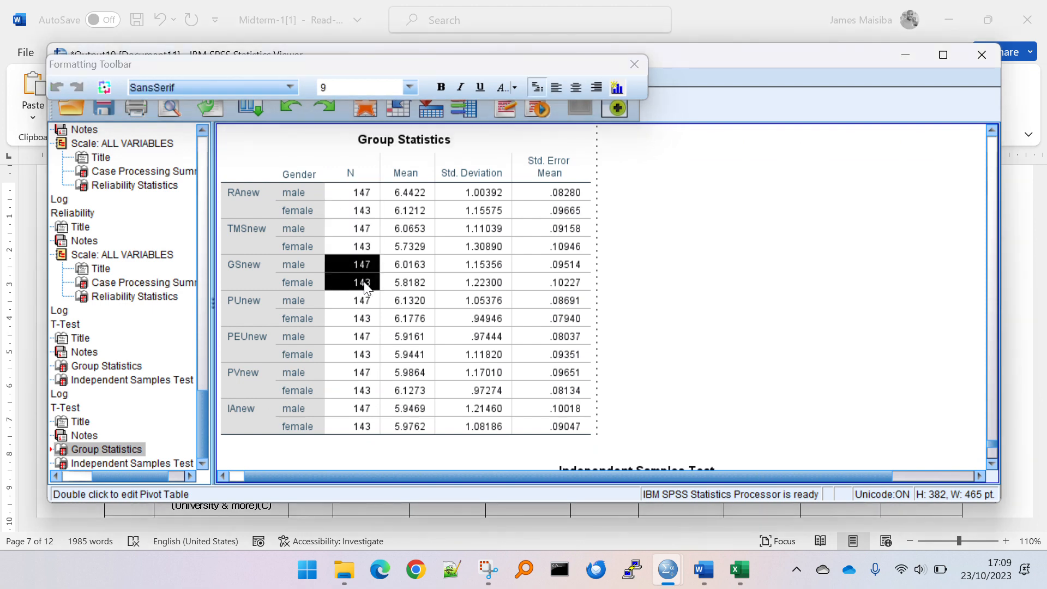
# Compare the SPSS Group Statistics table with the Word table's Gender row and review the unfilled demographic rows below it
pyautogui.hotkey('alt', 'Tab')
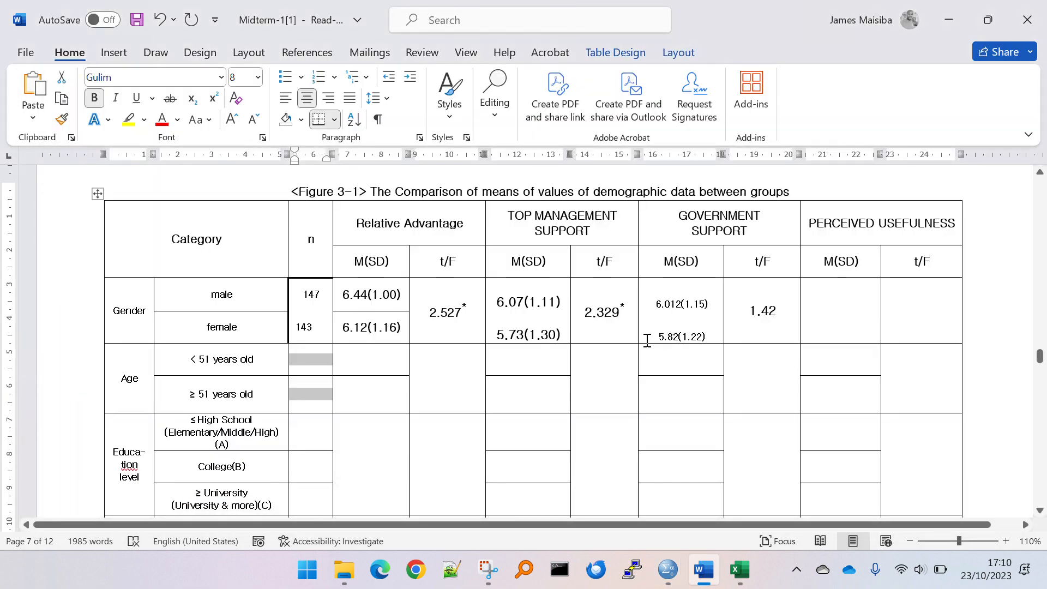
pyautogui.hotkey('alt', 'Tab')
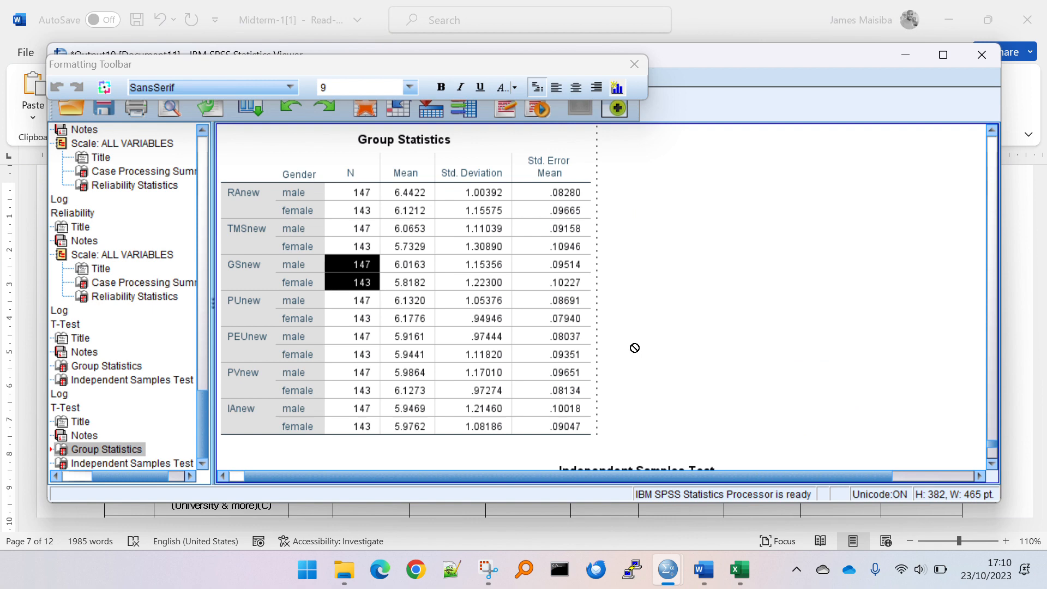
pyautogui.click(634, 347)
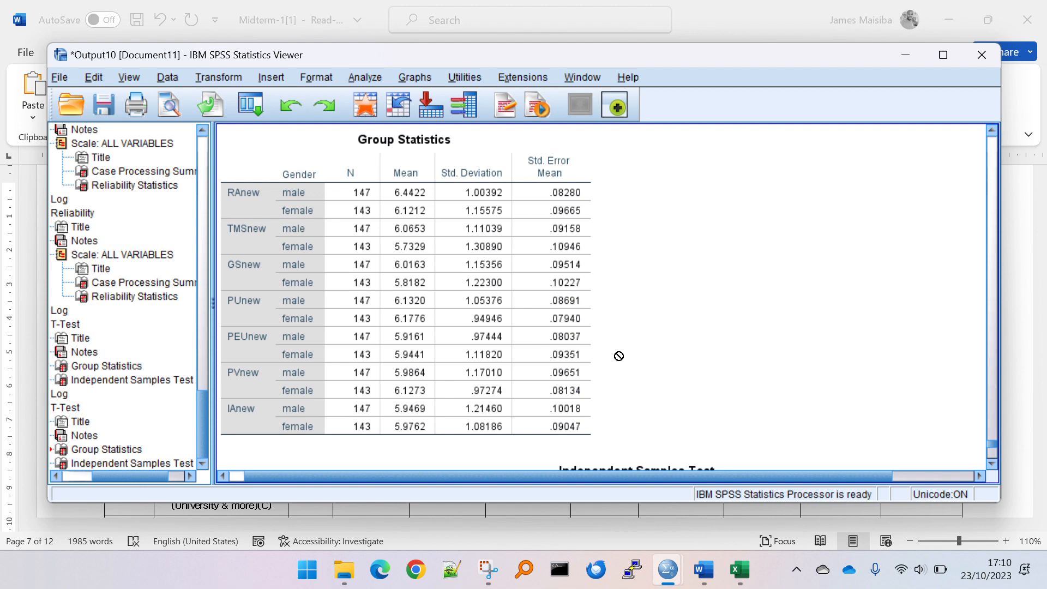
pyautogui.hotkey('alt', 'Tab')
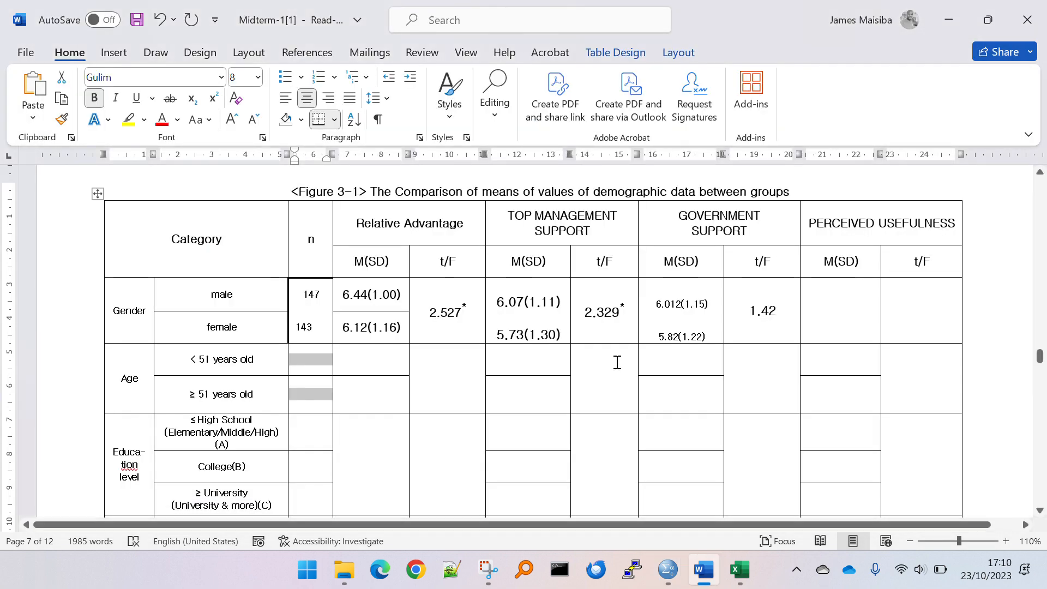
pyautogui.scroll(-3, 616, 363)
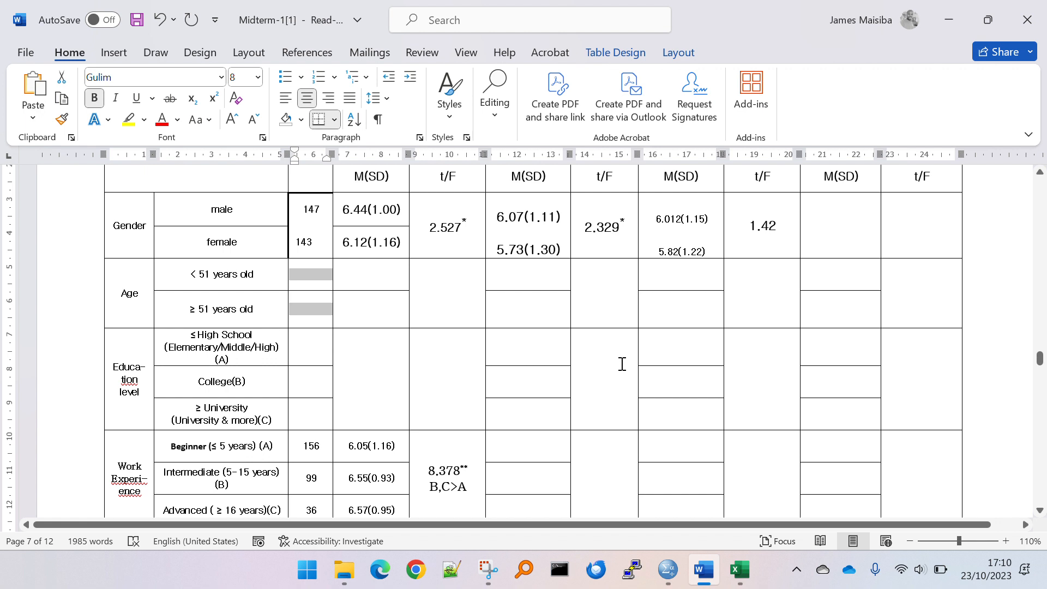
# Review the Dept. categories in the Word table, switch to SPSS and open the Independent-Samples T Test dialog
pyautogui.scroll(-6, 348, 469)
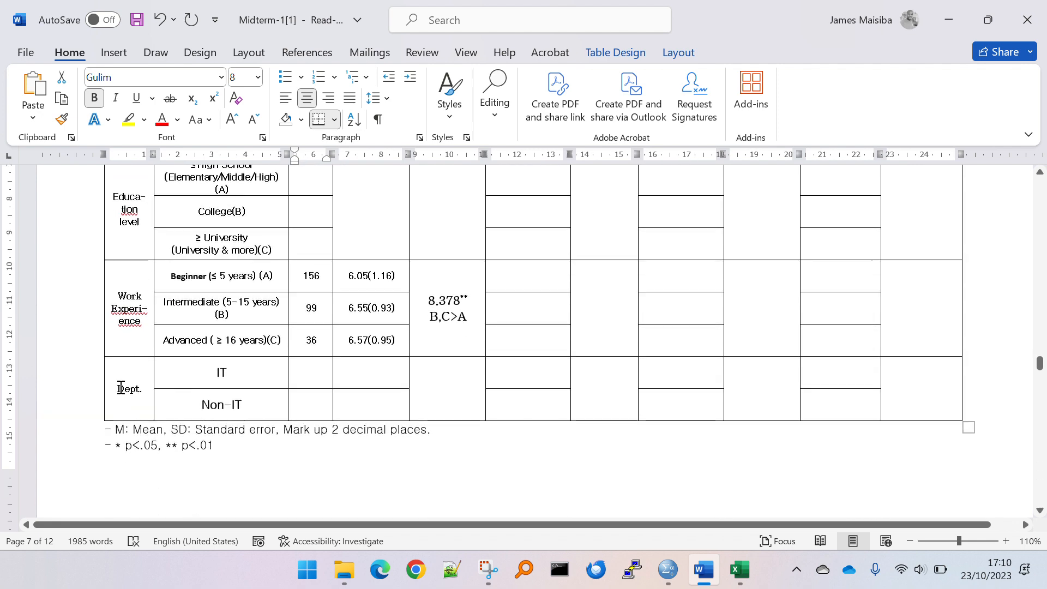
pyautogui.moveTo(123, 388); pyautogui.dragTo(241, 401)
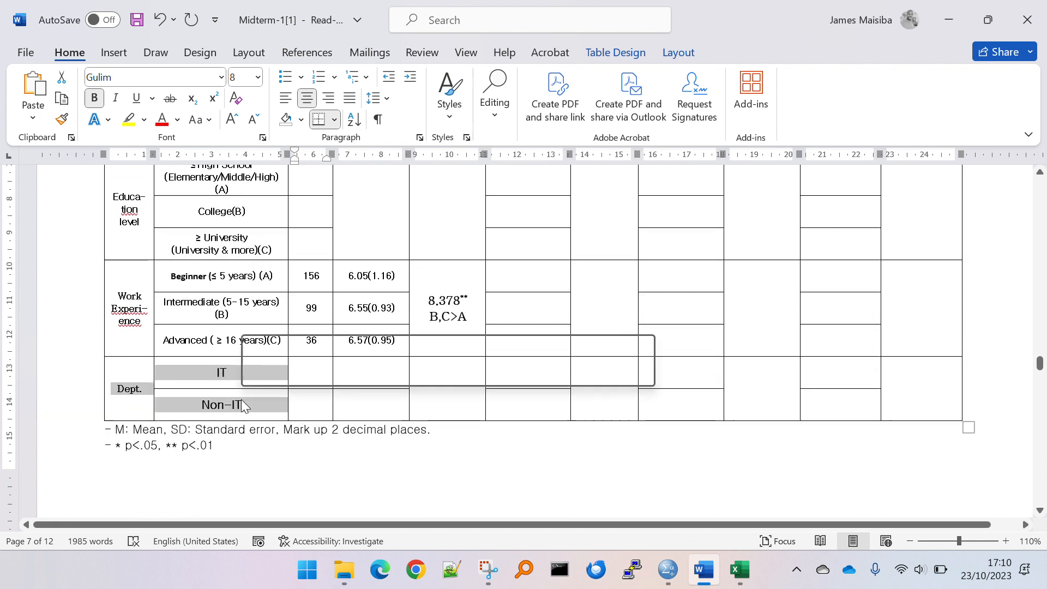
pyautogui.click(245, 407)
pyautogui.hotkey('alt', 'Tab')
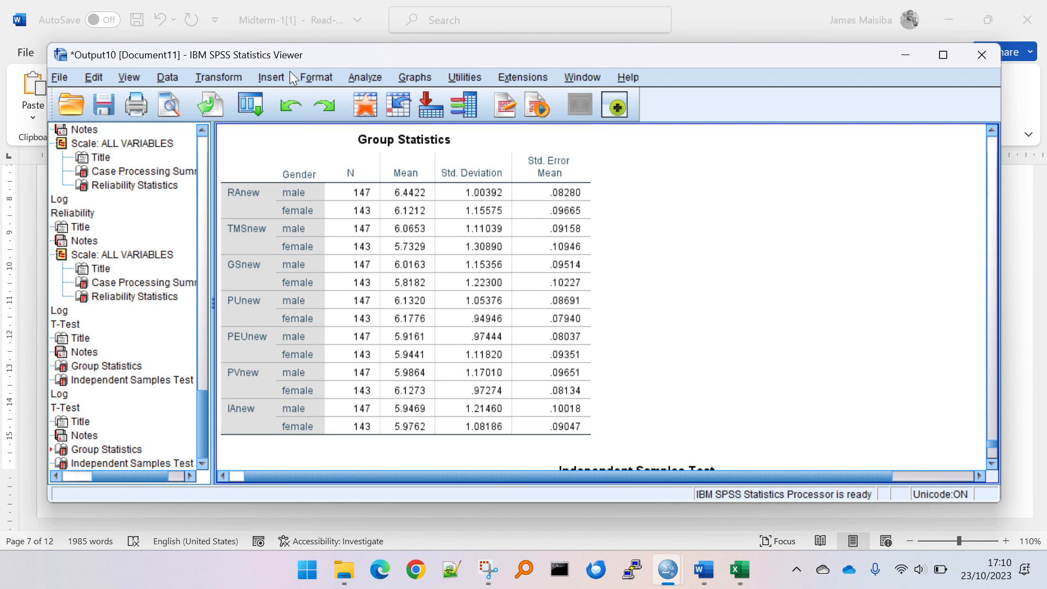
pyautogui.click(235, 77)
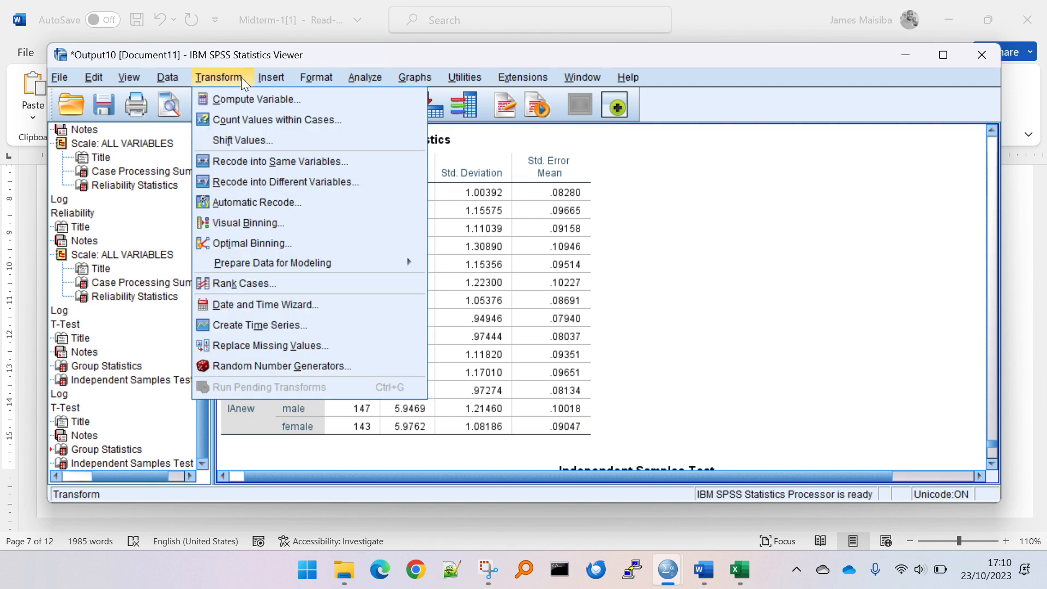
pyautogui.moveTo(364, 71)
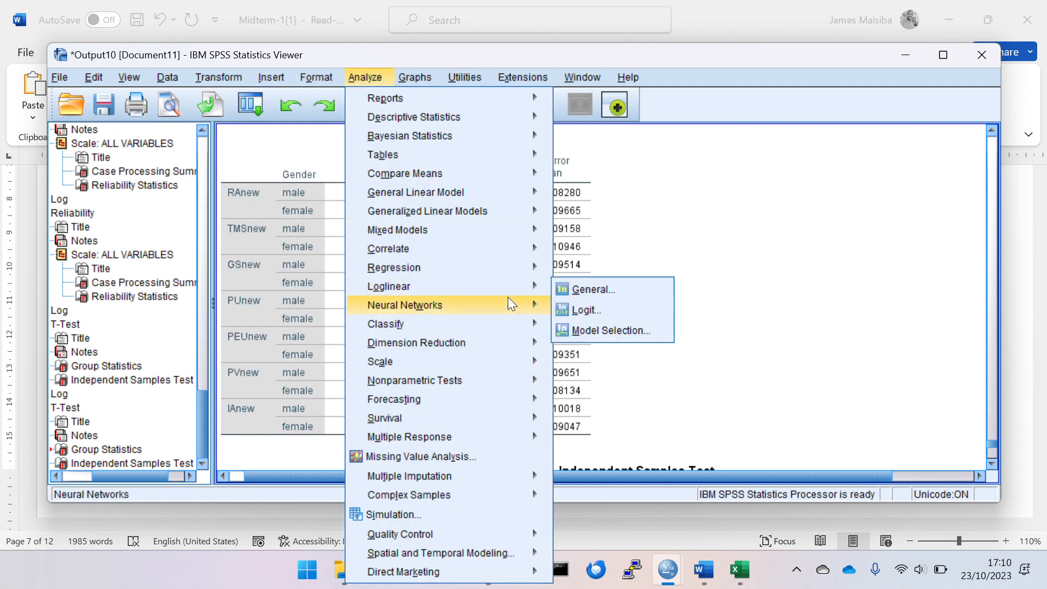
pyautogui.moveTo(453, 181)
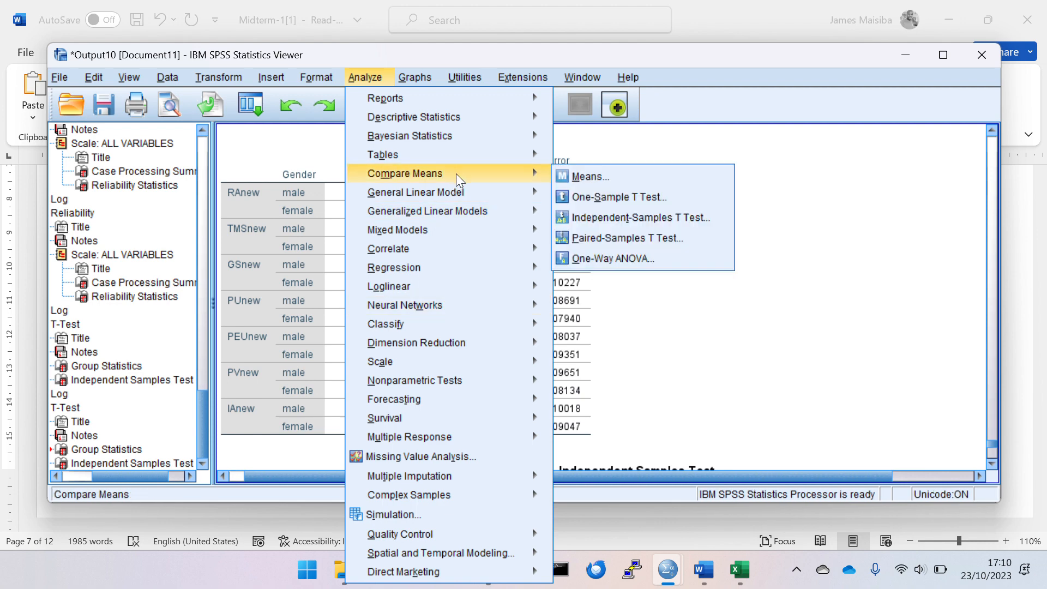
pyautogui.click(639, 221)
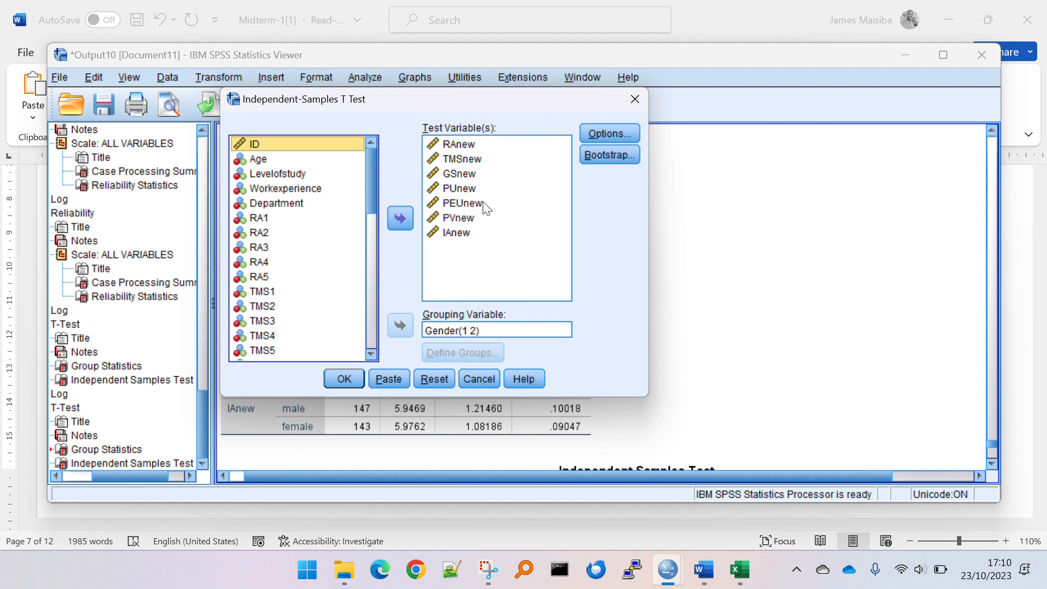
# Replace Gender with Department as the t-test's grouping variable and define its groups by the specified values 1 and 2
pyautogui.click(438, 332)
pyautogui.click(396, 326)
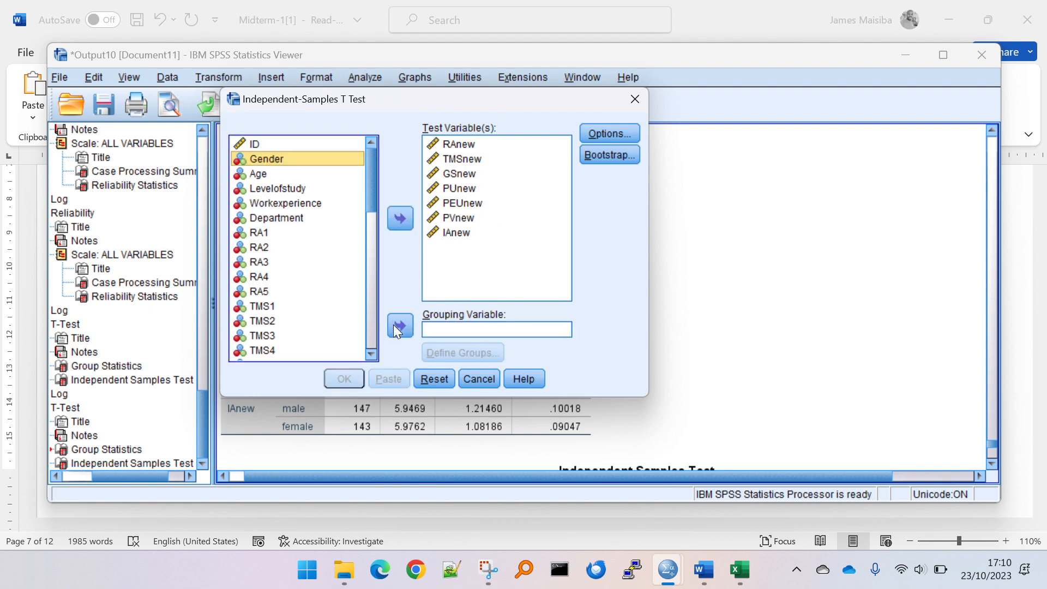
pyautogui.click(296, 218)
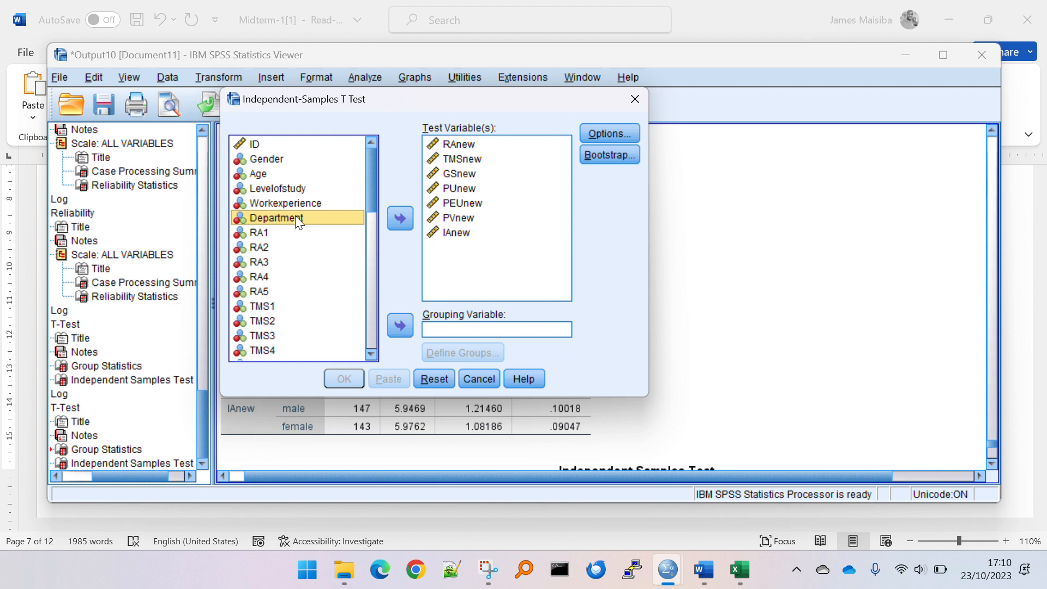
pyautogui.click(404, 334)
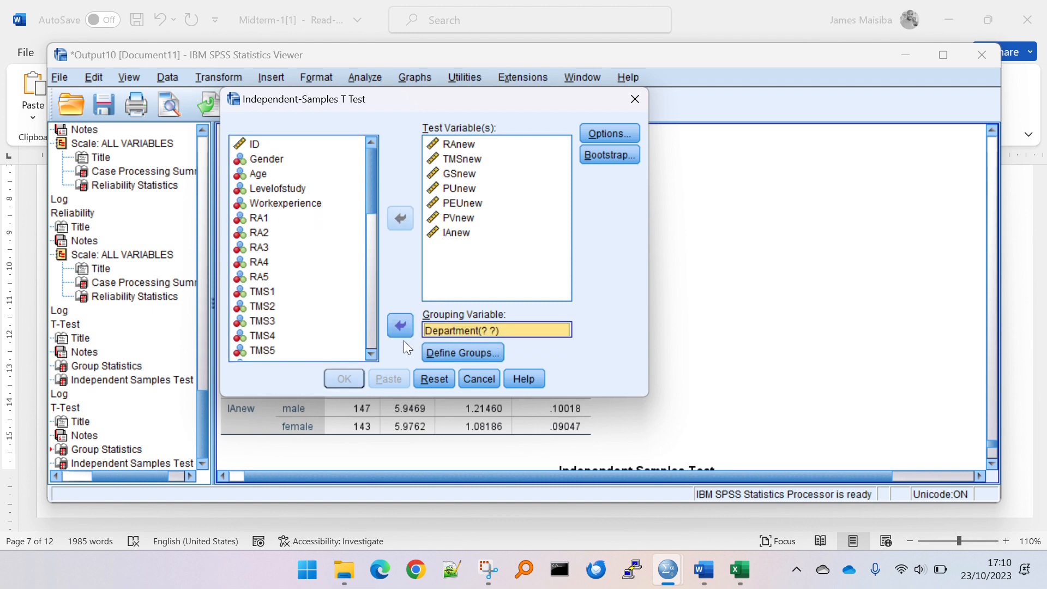
pyautogui.click(487, 355)
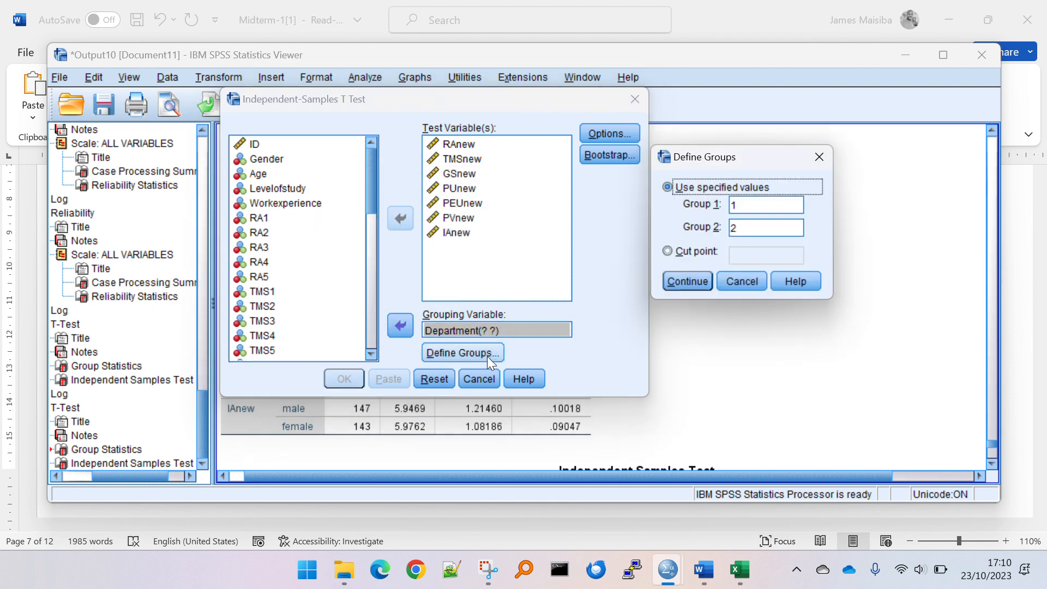
pyautogui.click(790, 206)
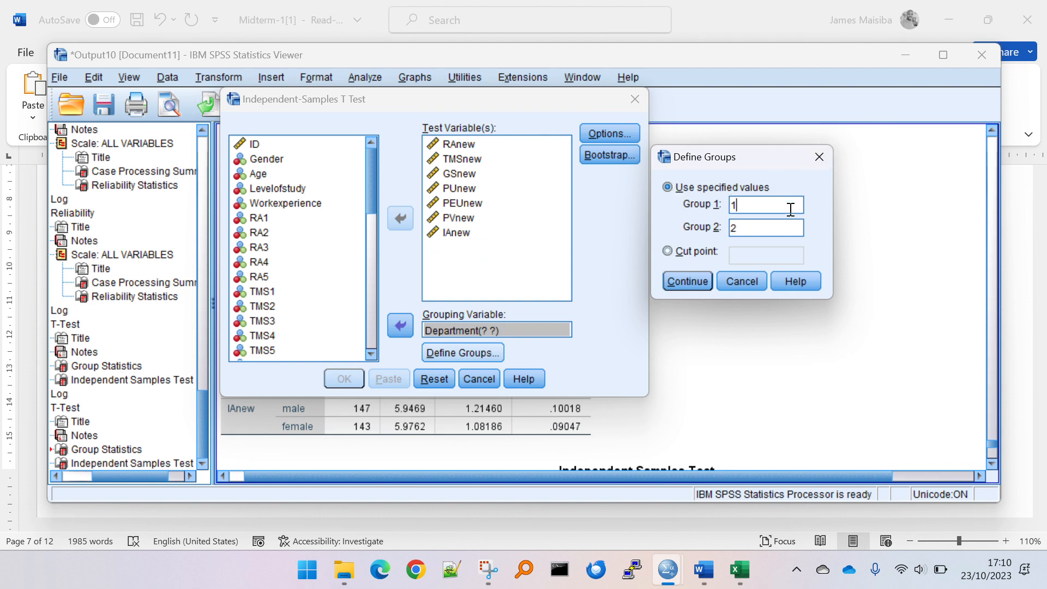
pyautogui.click(688, 281)
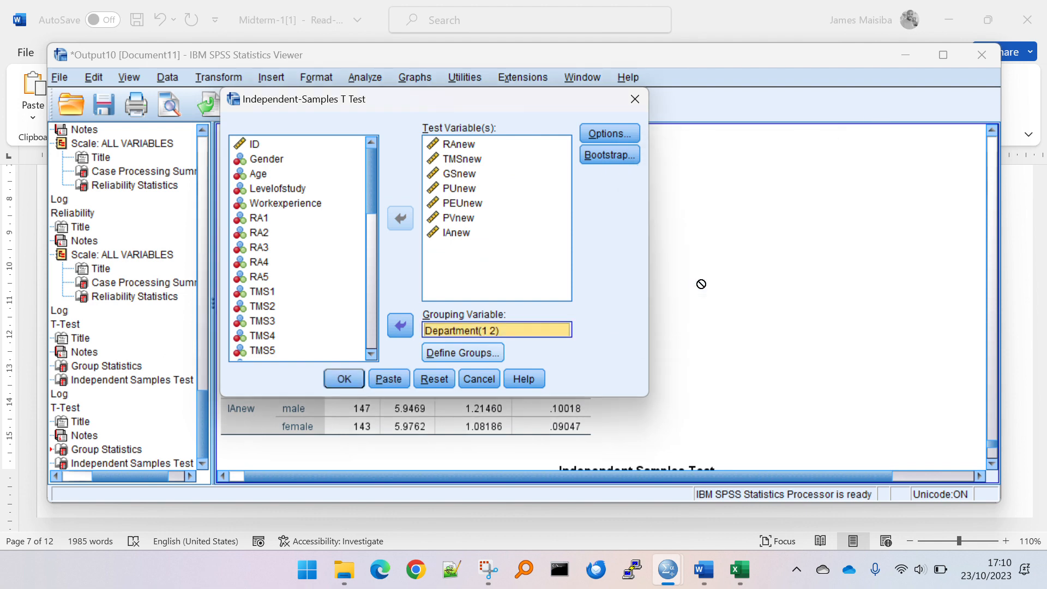
# Check the Dept. rows in Word, return to SPSS and run the t-test grouped by Department
pyautogui.hotkey('alt', 'Tab')
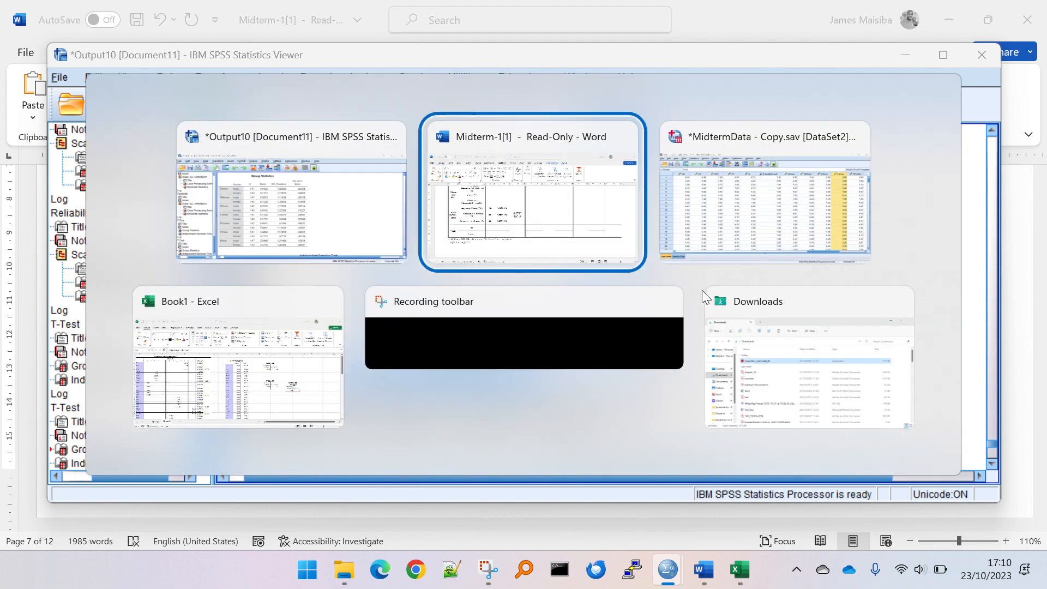
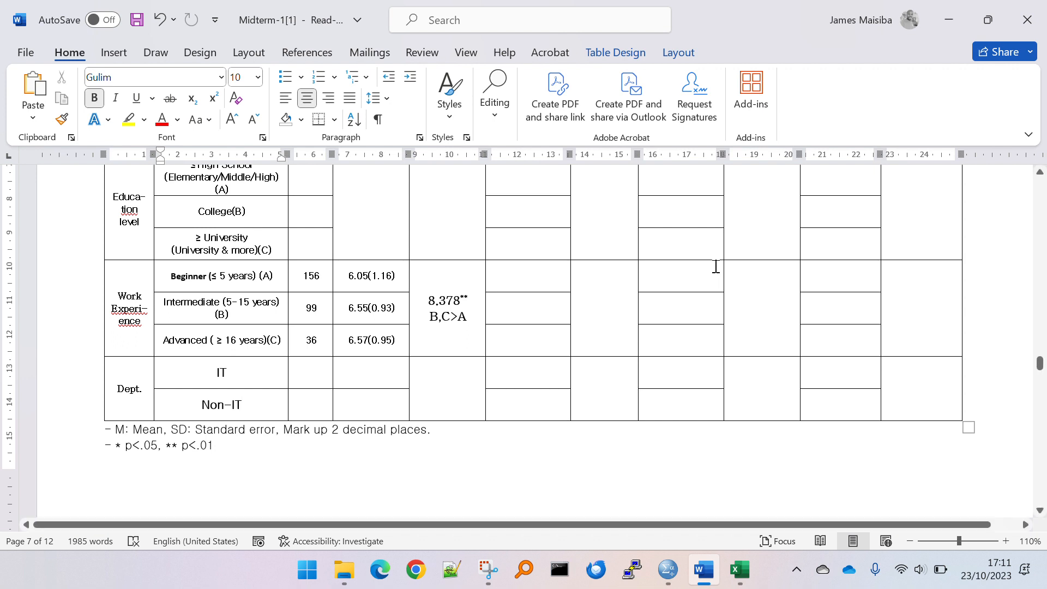
pyautogui.hotkey('alt', 'Tab')
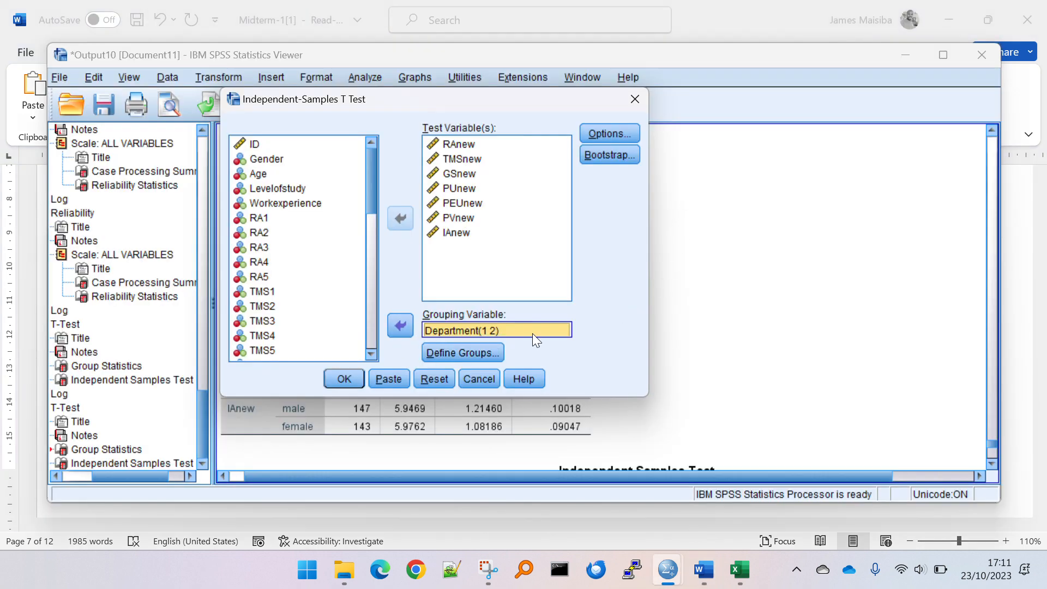
pyautogui.click(351, 371)
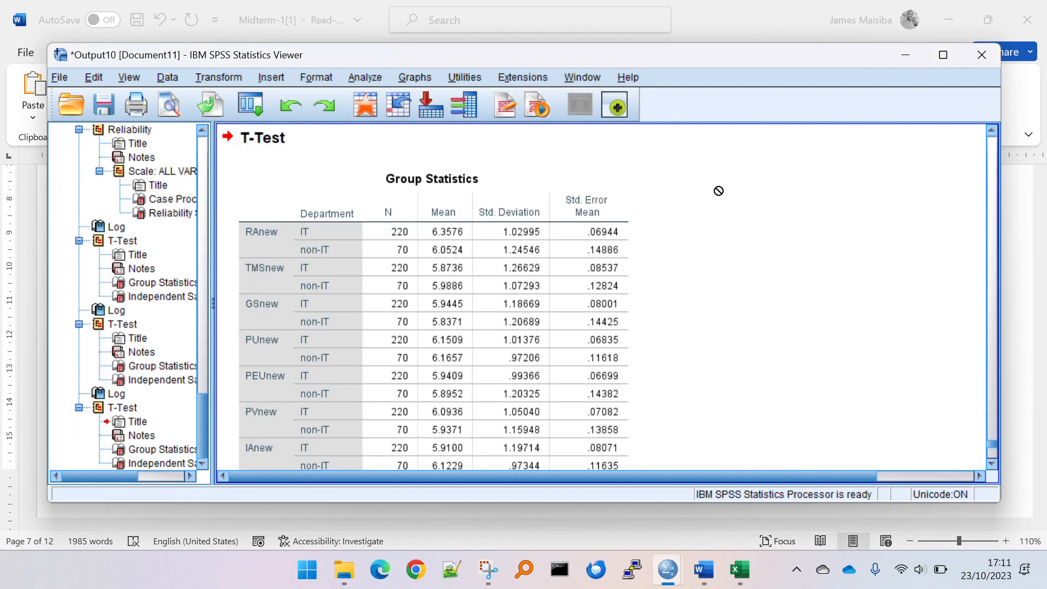
# Copy the RAnew N values for IT and non-IT from the Group Statistics table and switch to Word
pyautogui.click(628, 282)
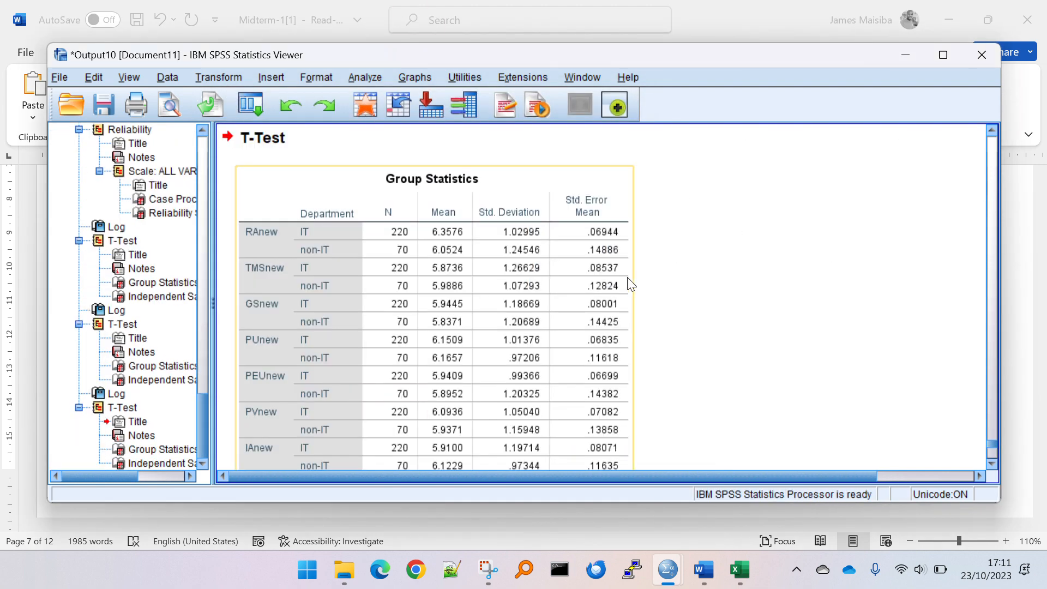
pyautogui.click(383, 230)
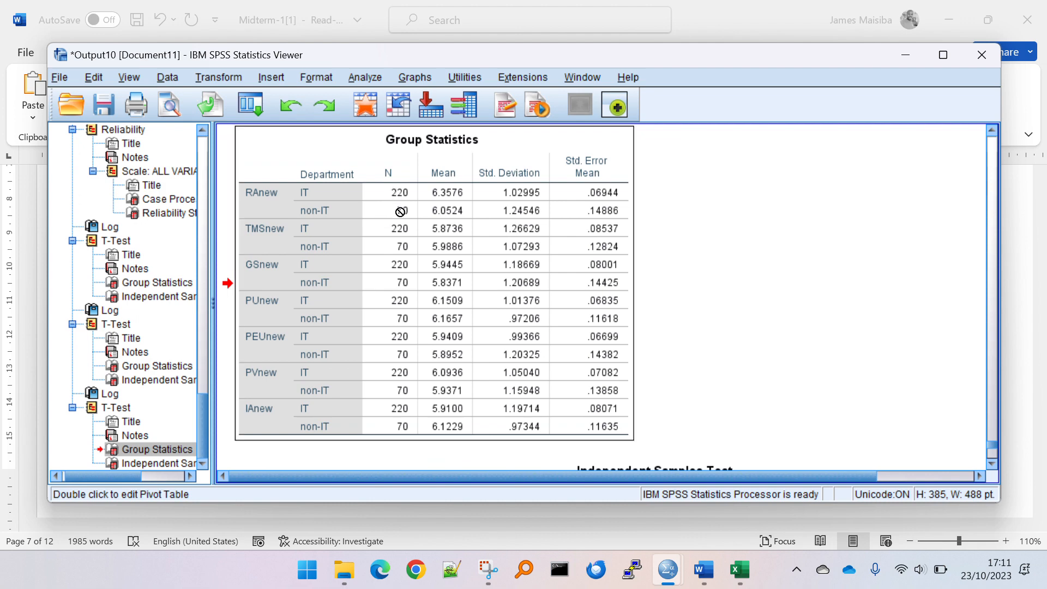
pyautogui.doubleClick(393, 195)
pyautogui.moveTo(393, 194); pyautogui.dragTo(398, 213)
pyautogui.hotkey('alt', 'Tab')
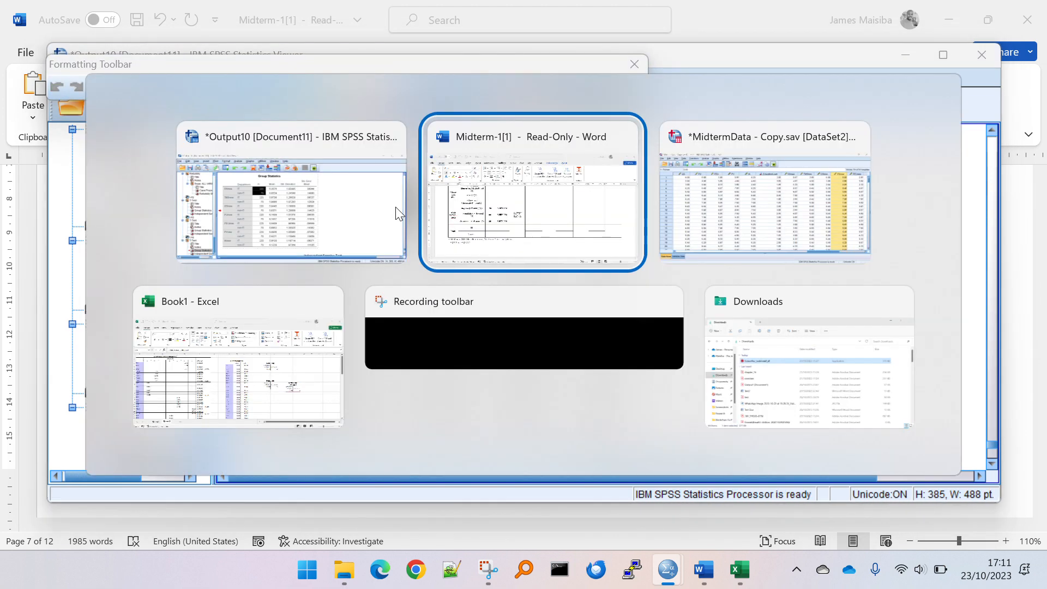
# Try to paste the copied SPSS N values directly into the Dept. group's n cells and undo each paste
pyautogui.moveTo(297, 375); pyautogui.dragTo(298, 392)
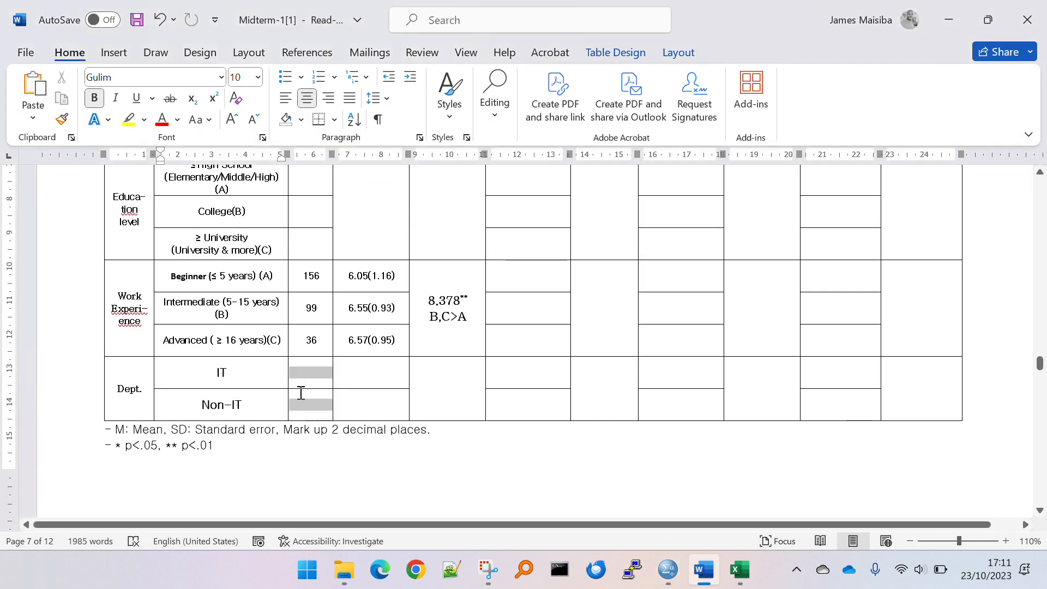
pyautogui.hotkey('ctrl', 'v')
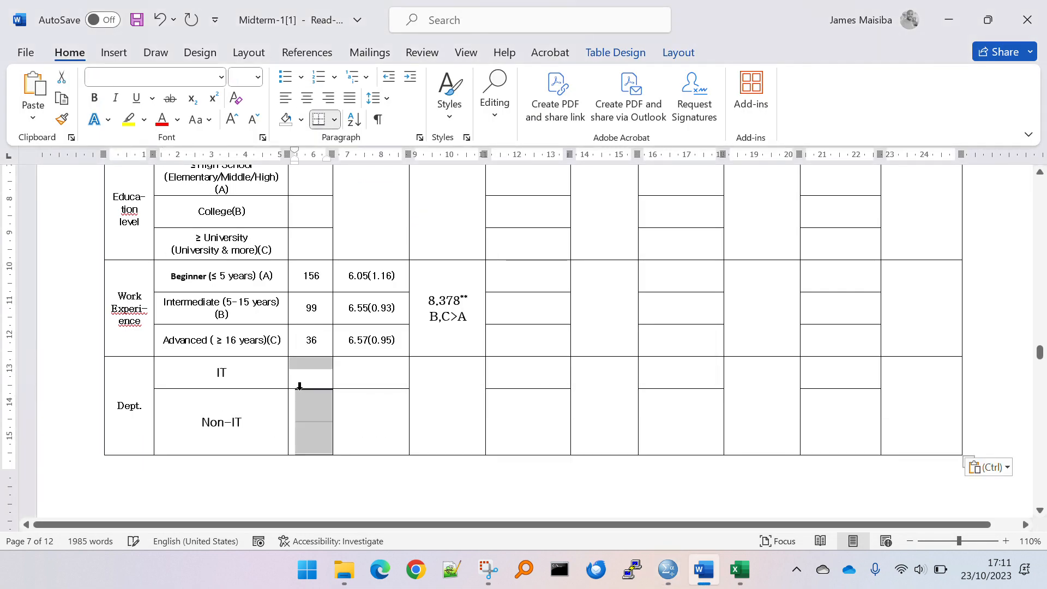
pyautogui.hotkey('ctrl', 'z')
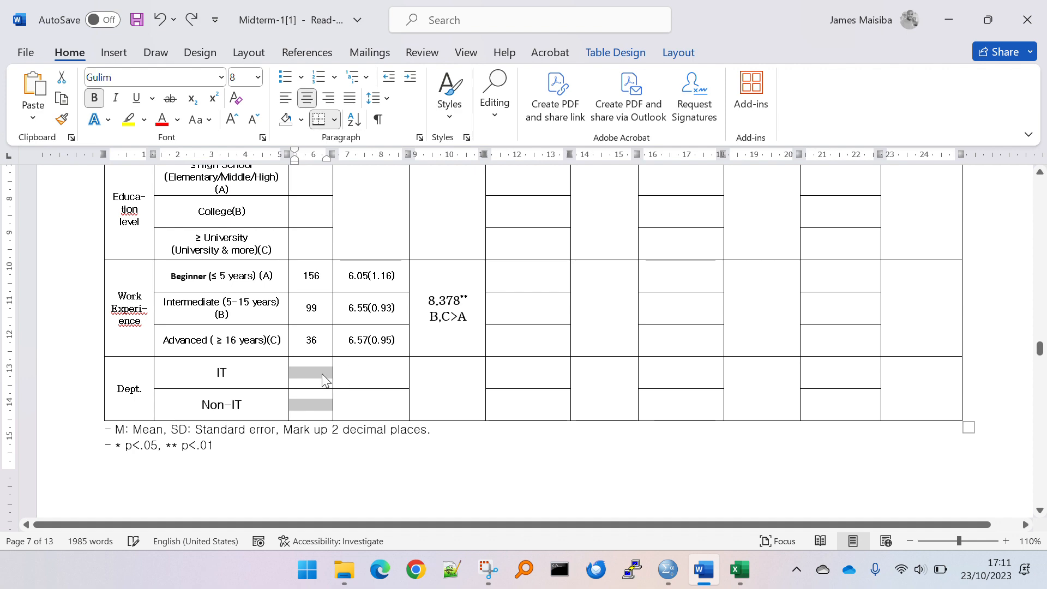
pyautogui.click(319, 369)
pyautogui.hotkey('ctrl', 'v')
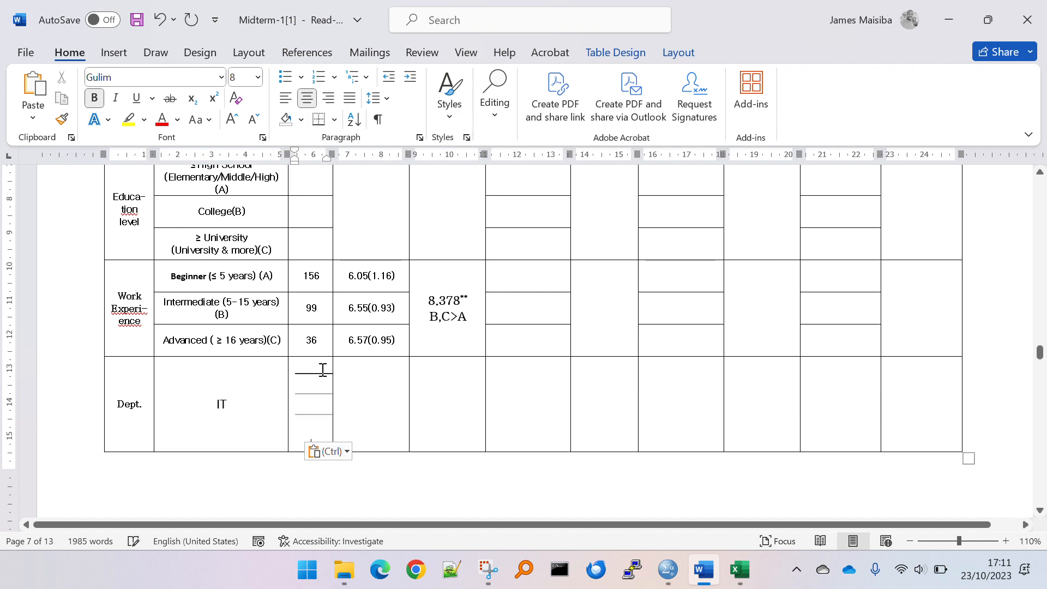
pyautogui.hotkey('ctrl', 'z')
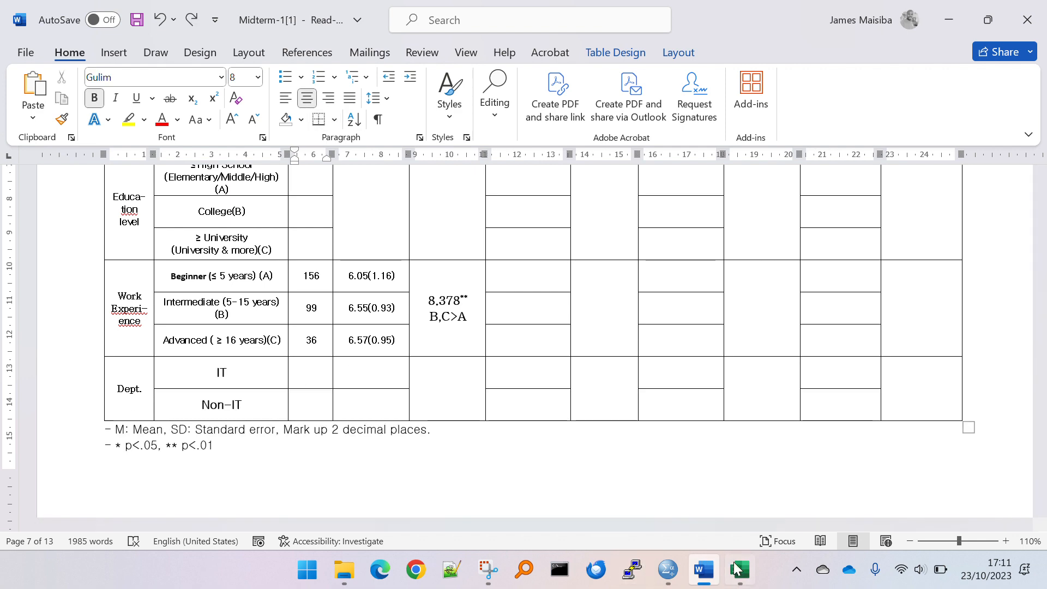
# Switch to Excel and paste the N values 220 and 70 into cells V17 and V18 of Sheet2
pyautogui.click(736, 569)
pyautogui.click(811, 399)
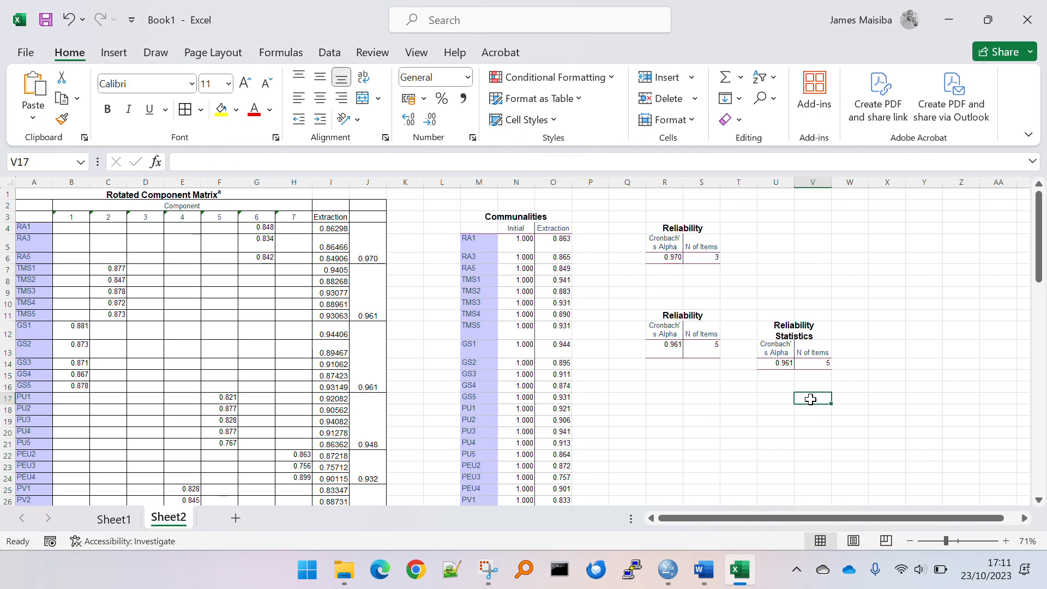
pyautogui.write('100 70')
pyautogui.press('Down')
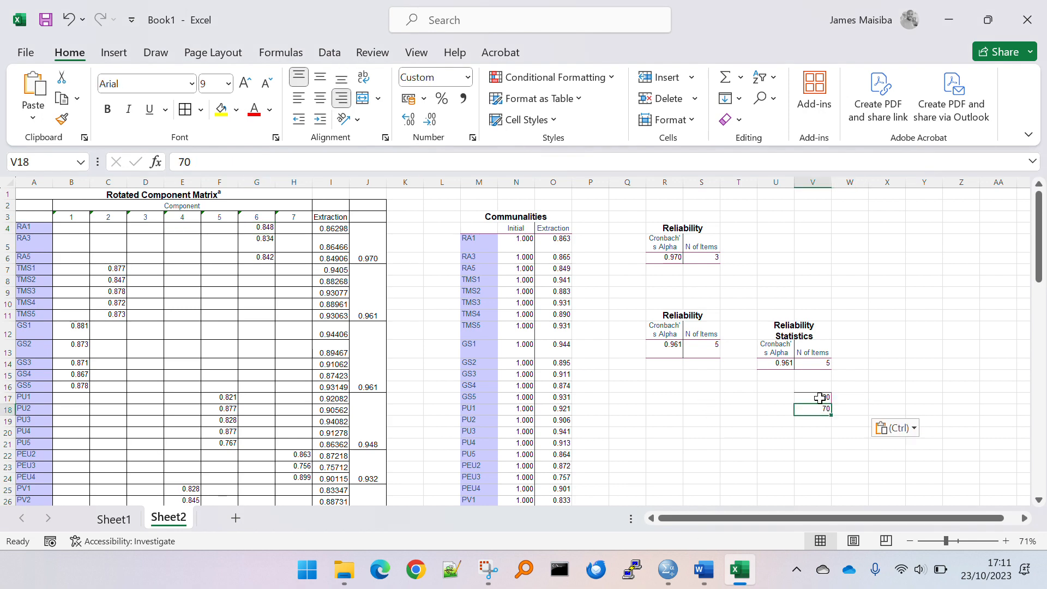
# Copy cells V17:V18 and paste 220 and 70 into the IT and Non-IT n cells of the Word table
pyautogui.moveTo(820, 398); pyautogui.dragTo(822, 410)
pyautogui.hotkey('ctrl', 'c')
pyautogui.hotkey('alt', 'Tab')
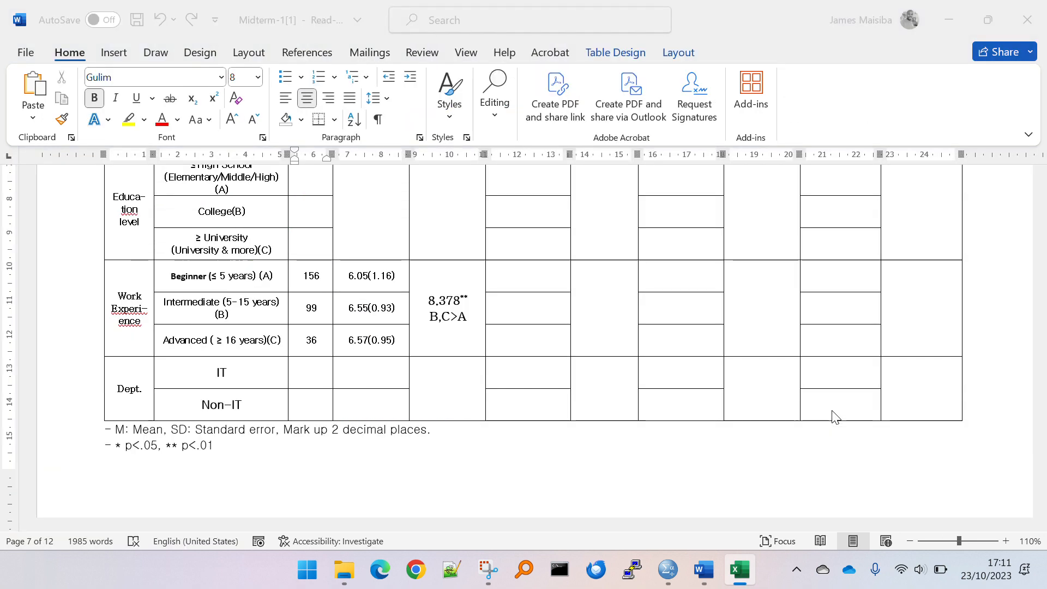
pyautogui.moveTo(307, 372); pyautogui.dragTo(308, 401)
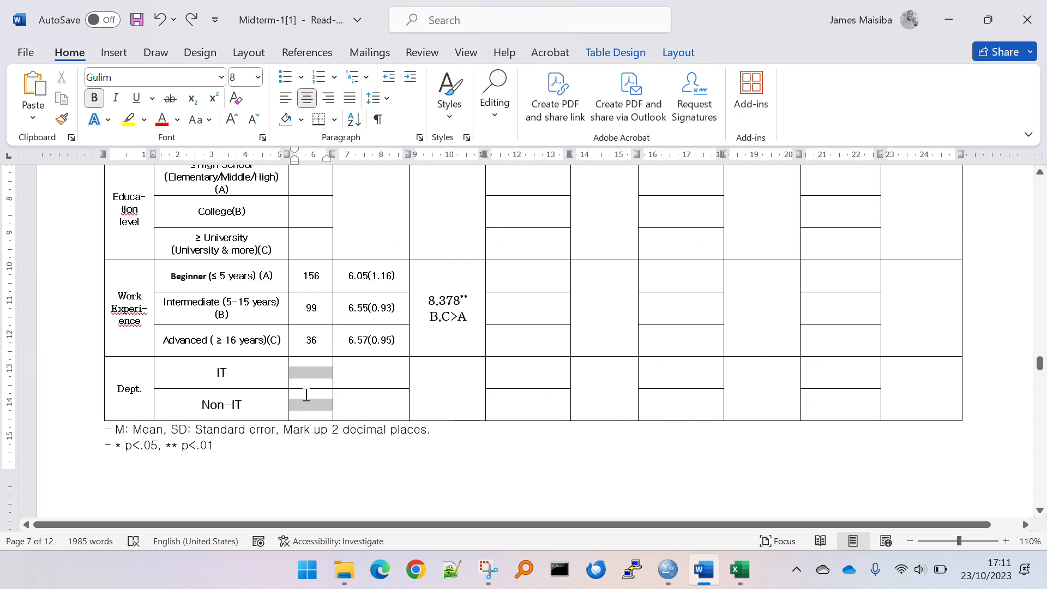
pyautogui.hotkey('ctrl', 'v')
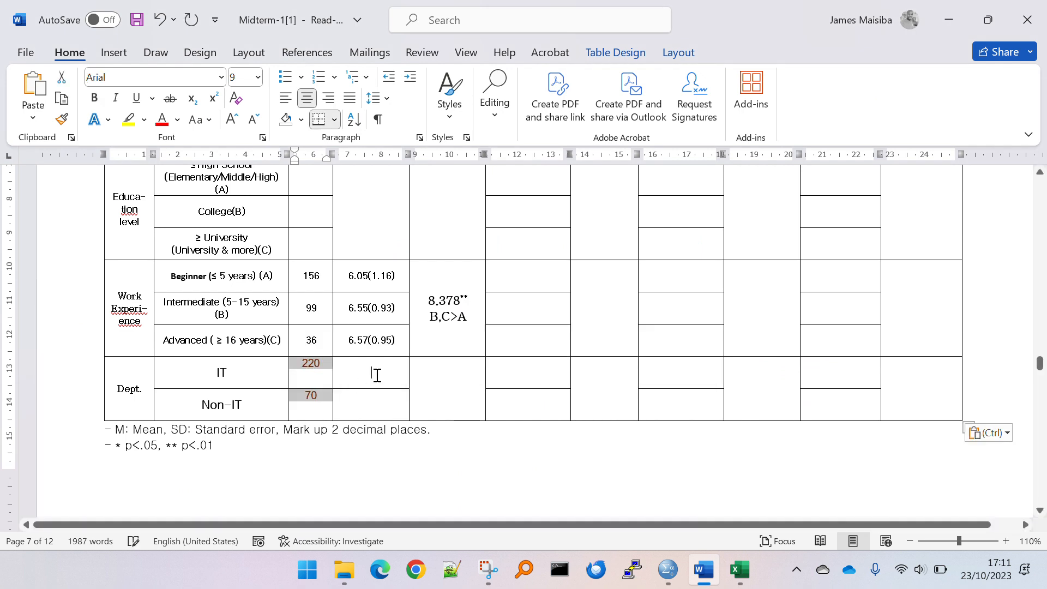
# Compare the IT row's empty Relative Advantage M(SD) cell with the column headings and completed rows above, and switch to Excel
pyautogui.click(377, 374)
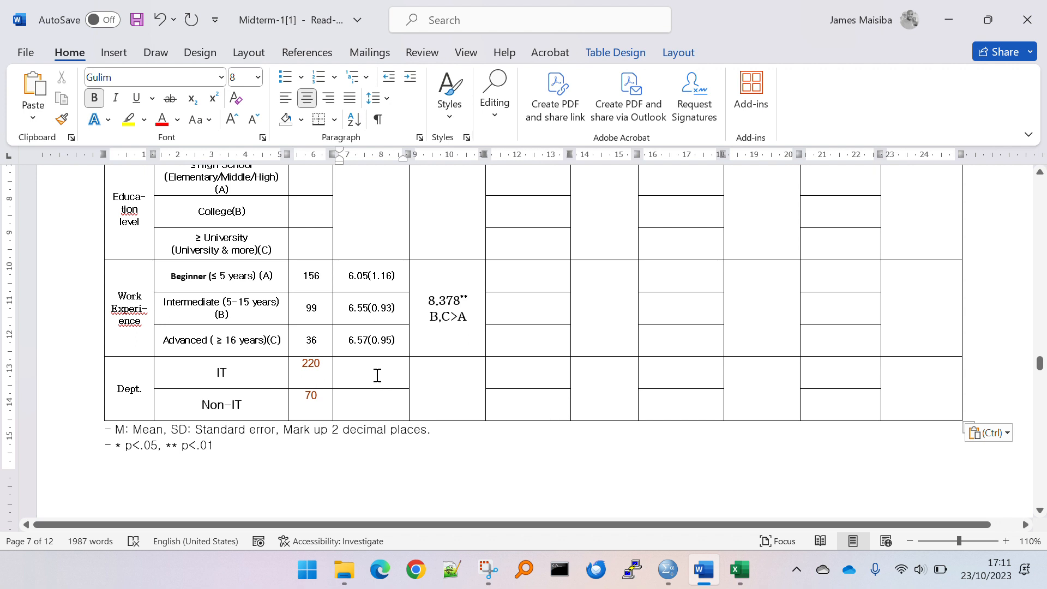
pyautogui.scroll(3, 377, 375)
pyautogui.scroll(-3, 388, 368)
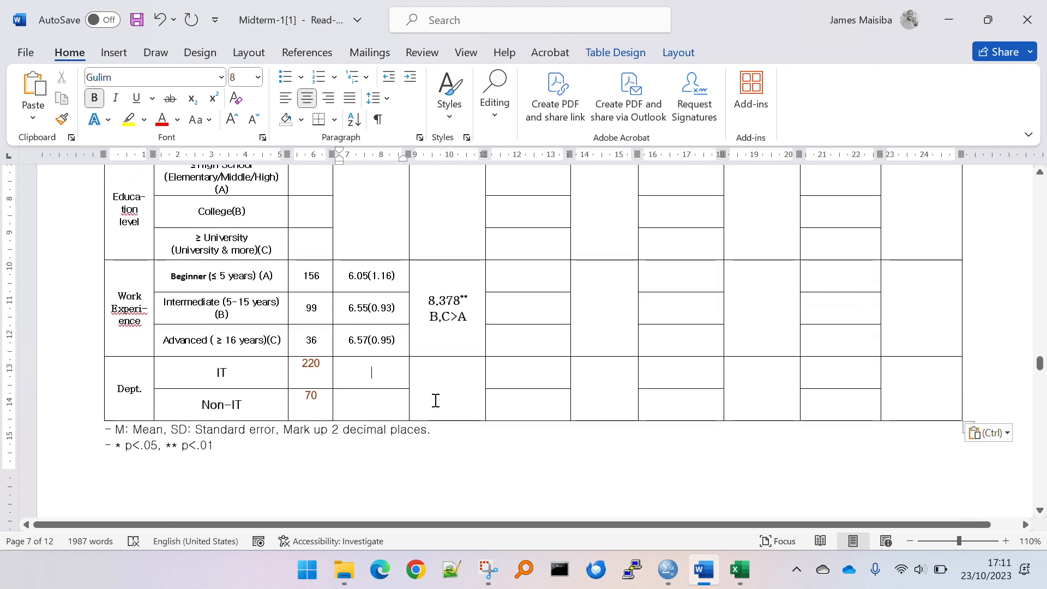
pyautogui.scroll(5, 400, 374)
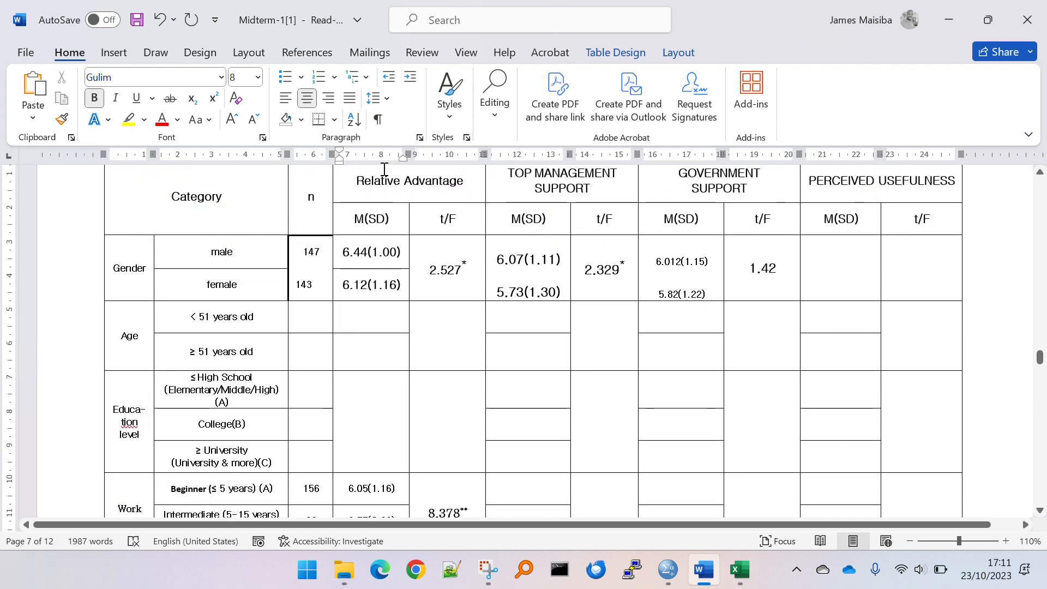
pyautogui.scroll(-5, 402, 384)
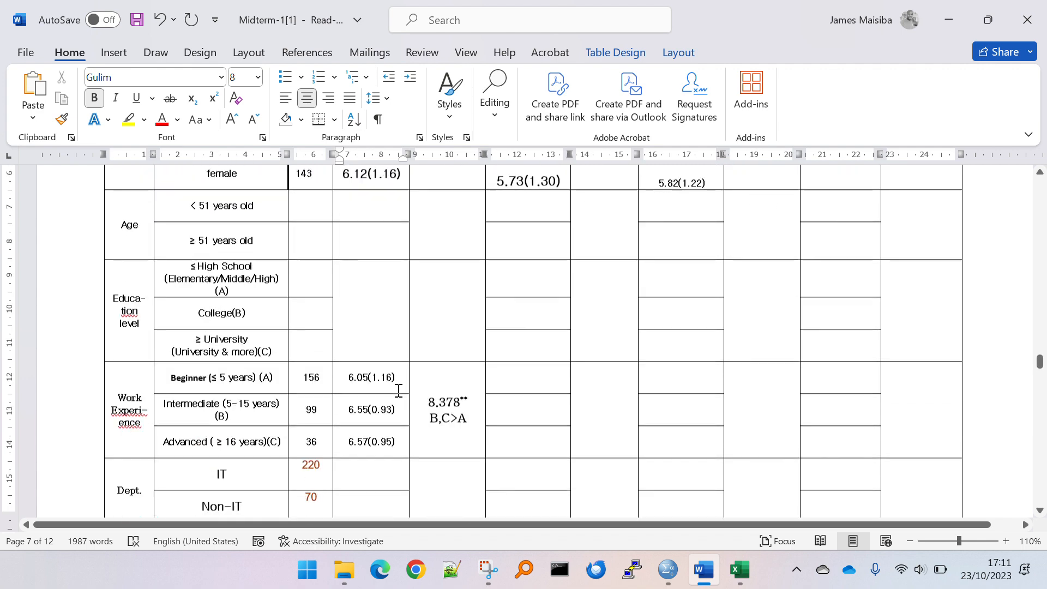
pyautogui.hotkey('alt', 'Tab')
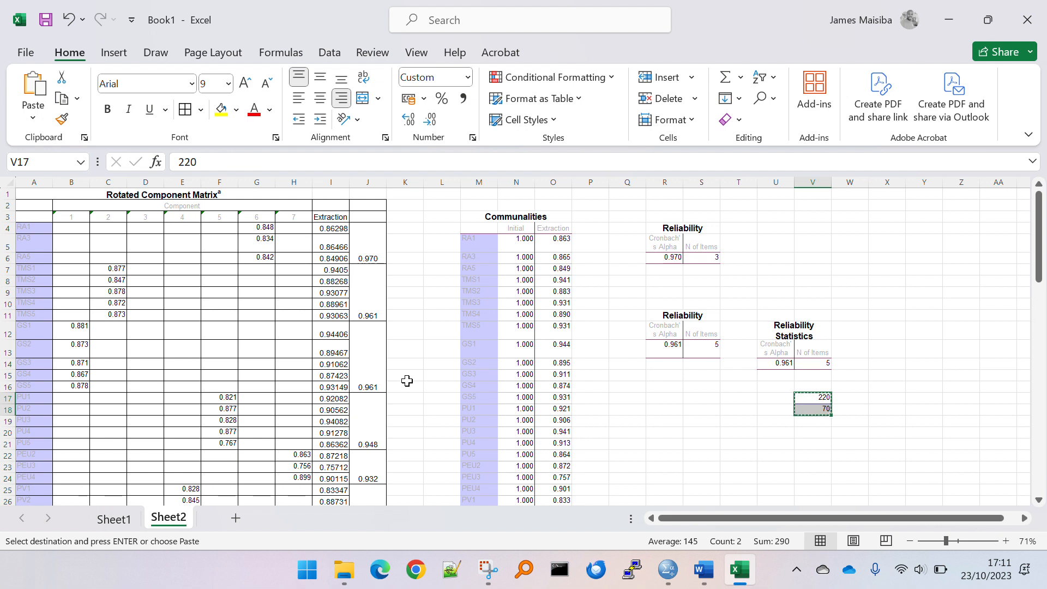
# Switch to the SPSS output and examine RAnew's Levene significance and t-test results in the Department Independent Samples Test table
pyautogui.click(454, 316)
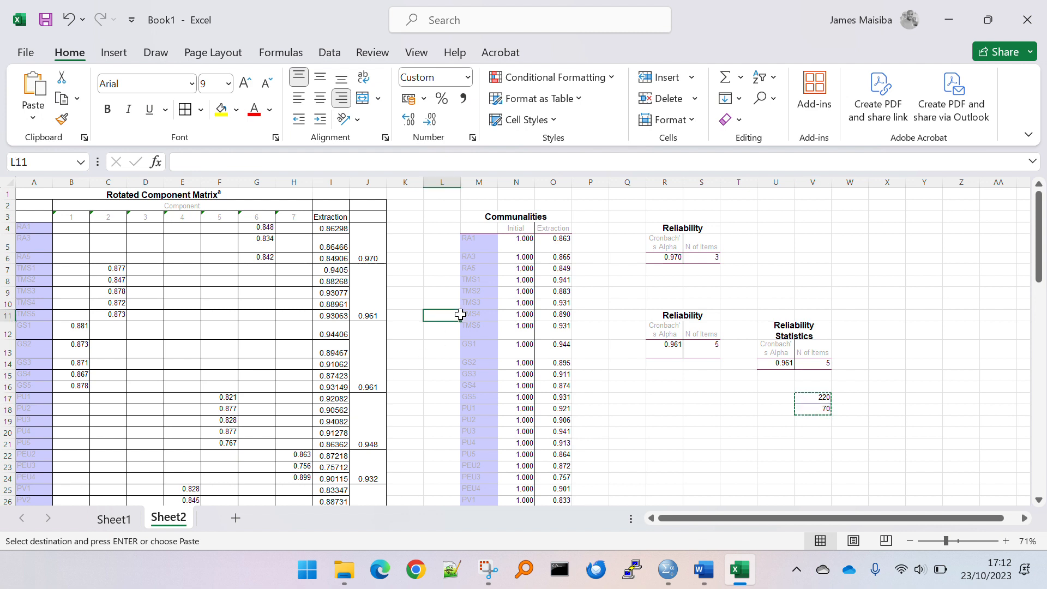
pyautogui.click(622, 377)
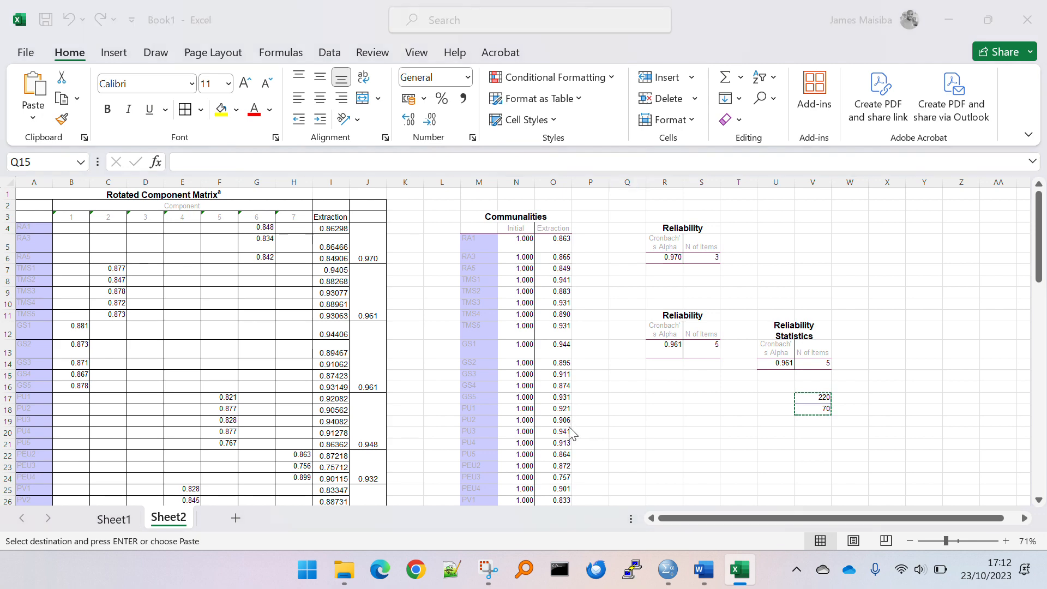
pyautogui.hotkey('alt', 'Tab')
pyautogui.hotkey('alt', 'Tab')
pyautogui.hotkey('alt', 'Tab')
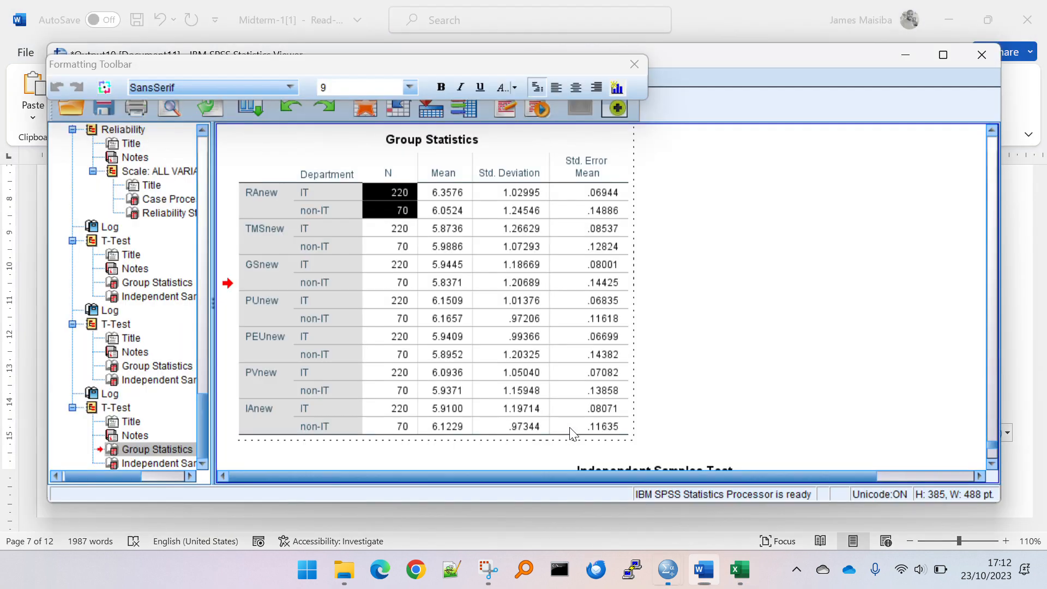
pyautogui.scroll(-5, 392, 334)
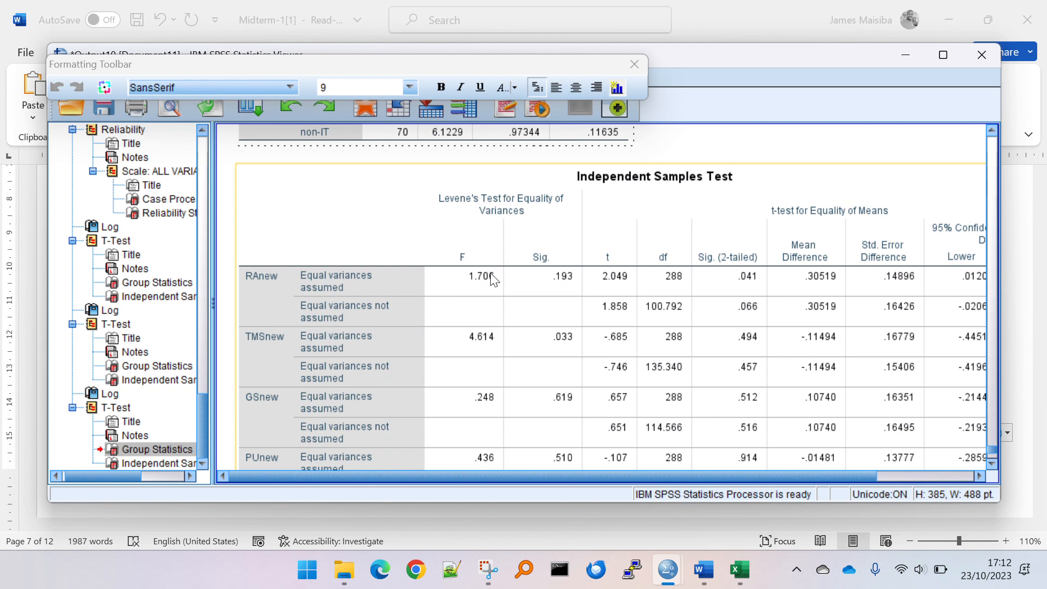
pyautogui.click(555, 275)
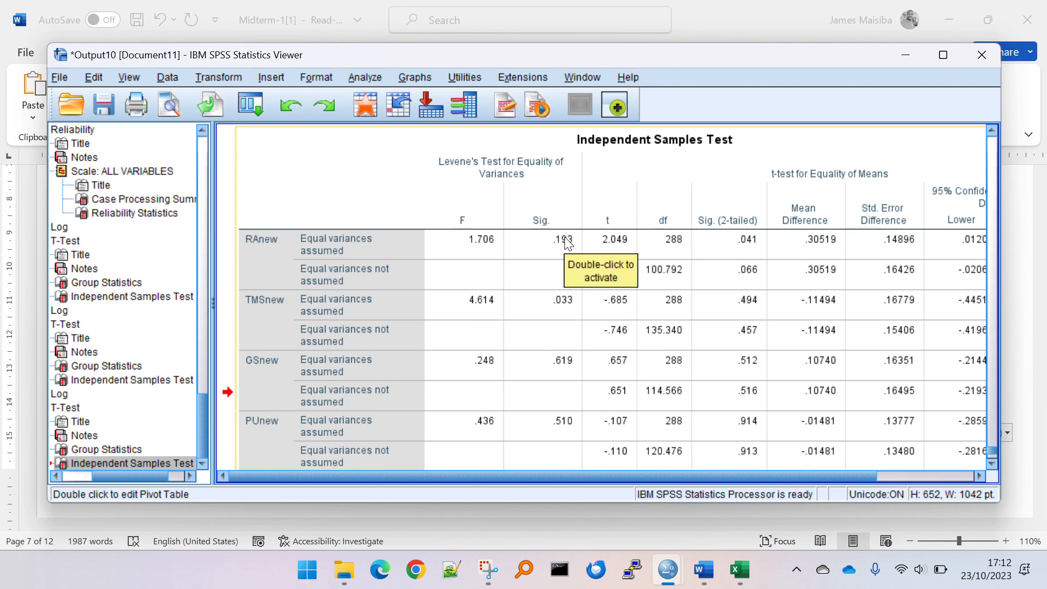
pyautogui.scroll(5, 587, 273)
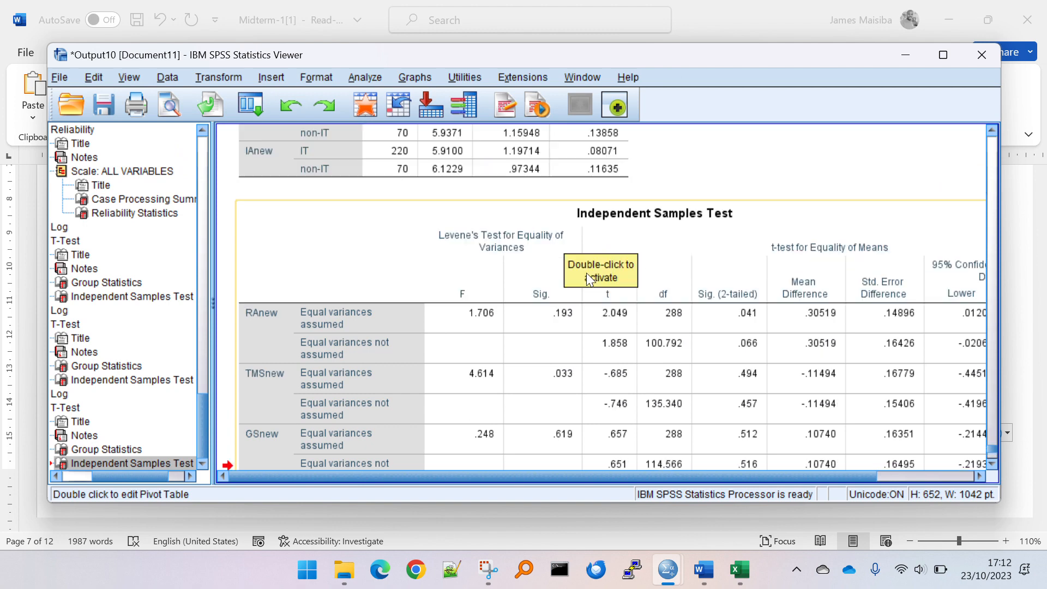
# Copy RAnew's IT mean from Group Statistics into the Word table's IT Relative Advantage M(SD) cell, rounded to 6.36 and followed by an opening parenthesis
pyautogui.doubleClick(457, 224)
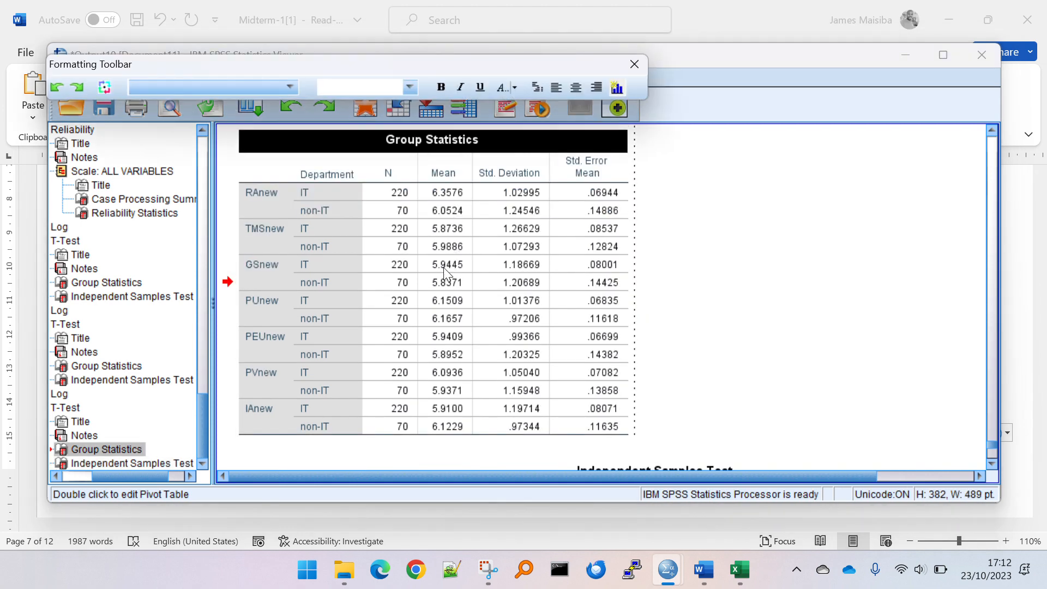
pyautogui.click(443, 191)
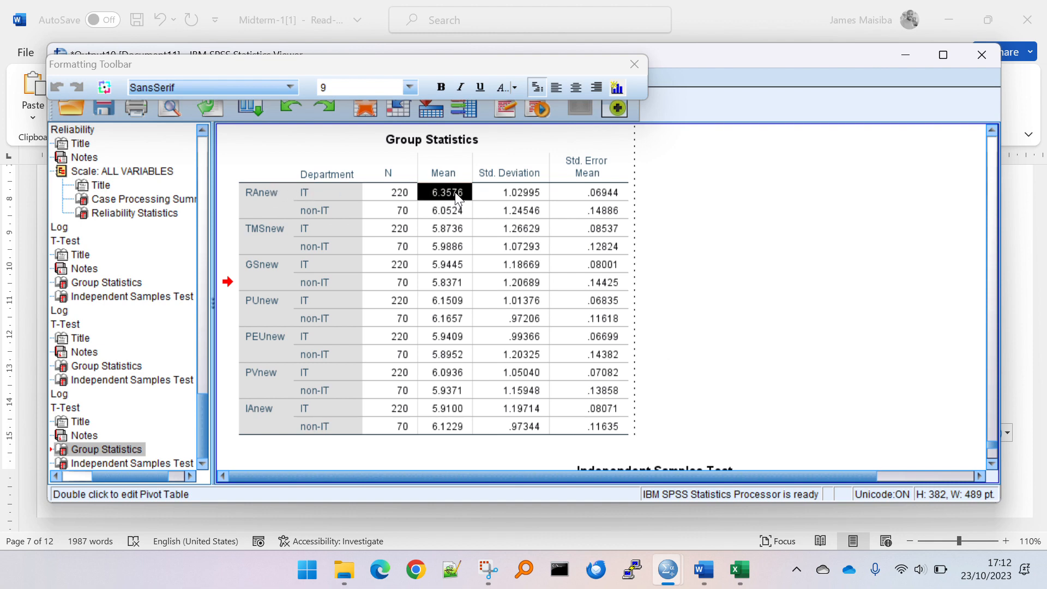
pyautogui.doubleClick(450, 191)
pyautogui.hotkey('alt', 'Tab')
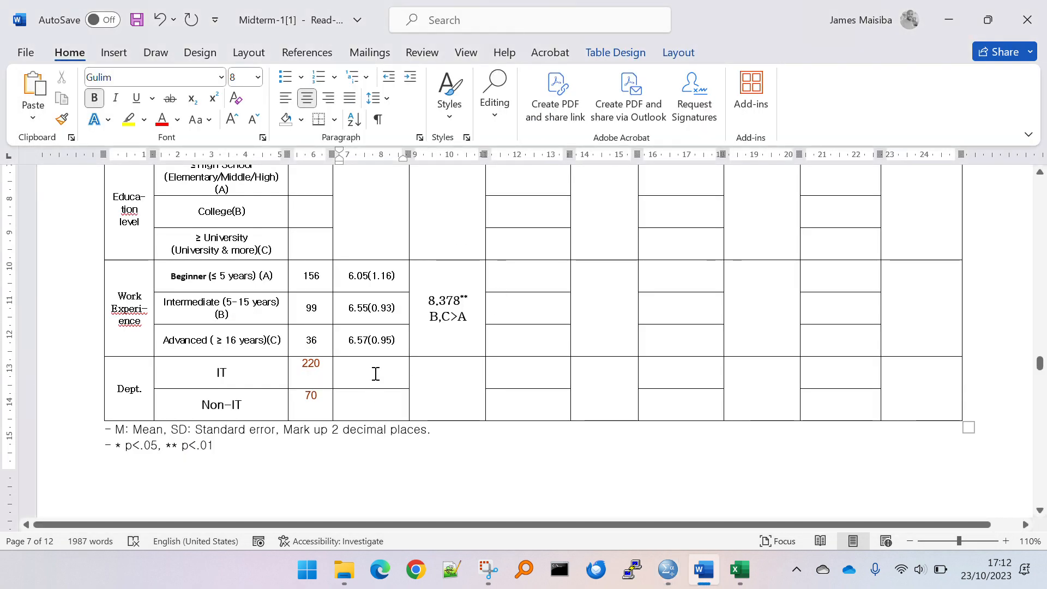
pyautogui.hotkey('ctrl', 'v')
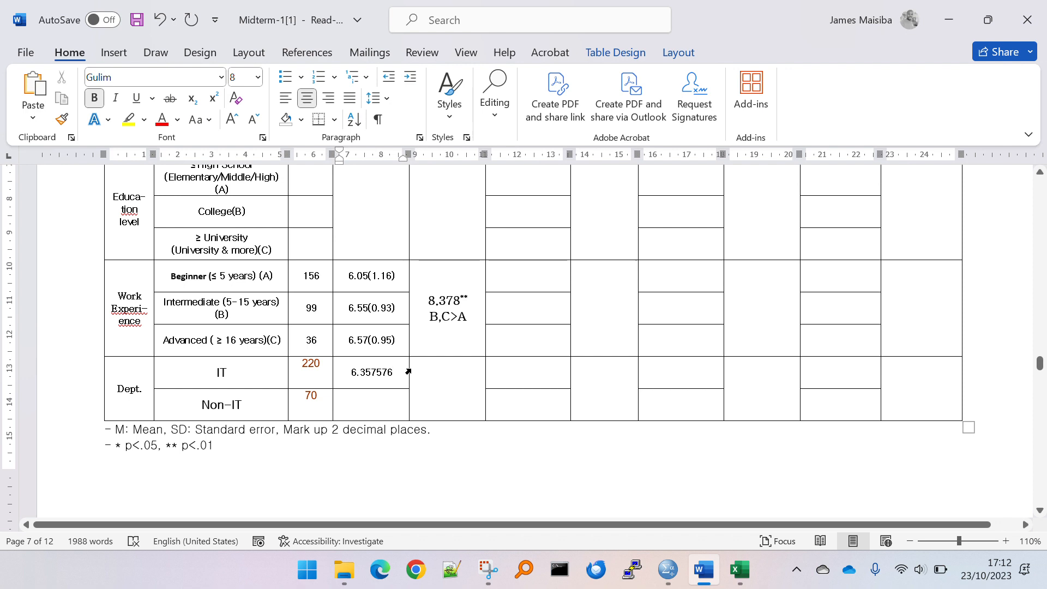
pyautogui.press('BackSpace')
pyautogui.press('BackSpace')
pyautogui.press('BackSpace')
pyautogui.press('BackSpace')
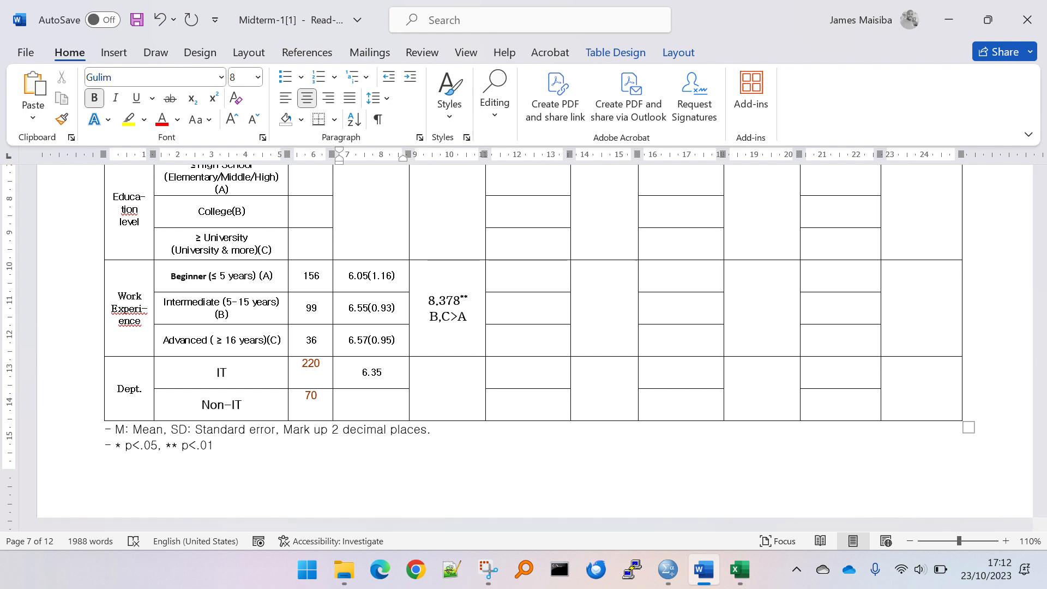
pyautogui.press('BackSpace')
pyautogui.write('6(')
# Copy RAnew's IT standard deviation from SPSS into the same Word cell, rounded to 1.03, completing the entry as 6.36(1.03)
pyautogui.hotkey('alt', 'Tab')
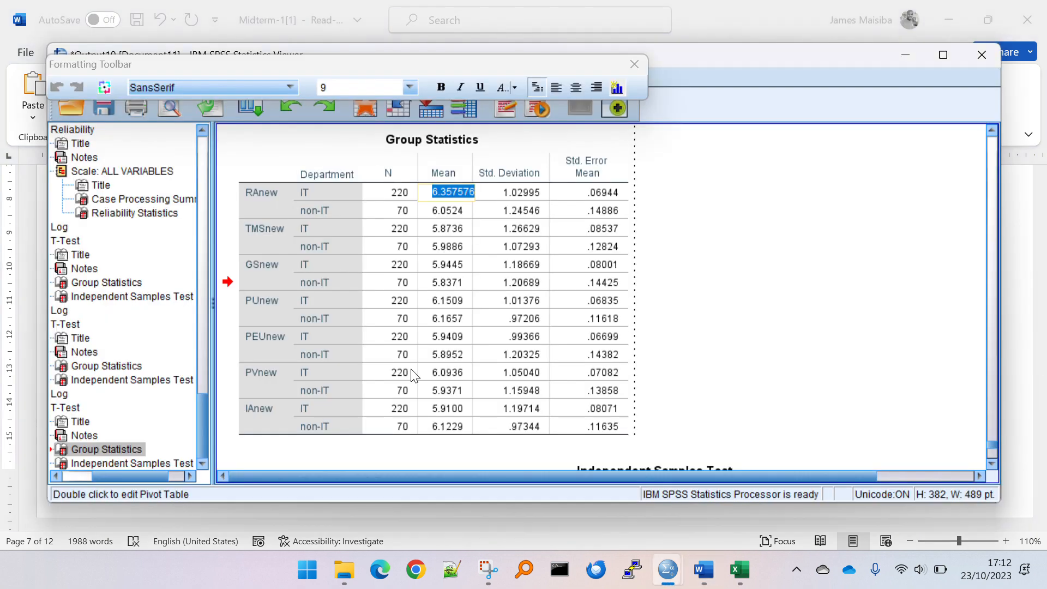
pyautogui.doubleClick(514, 195)
pyautogui.hotkey('ctrl', 'c')
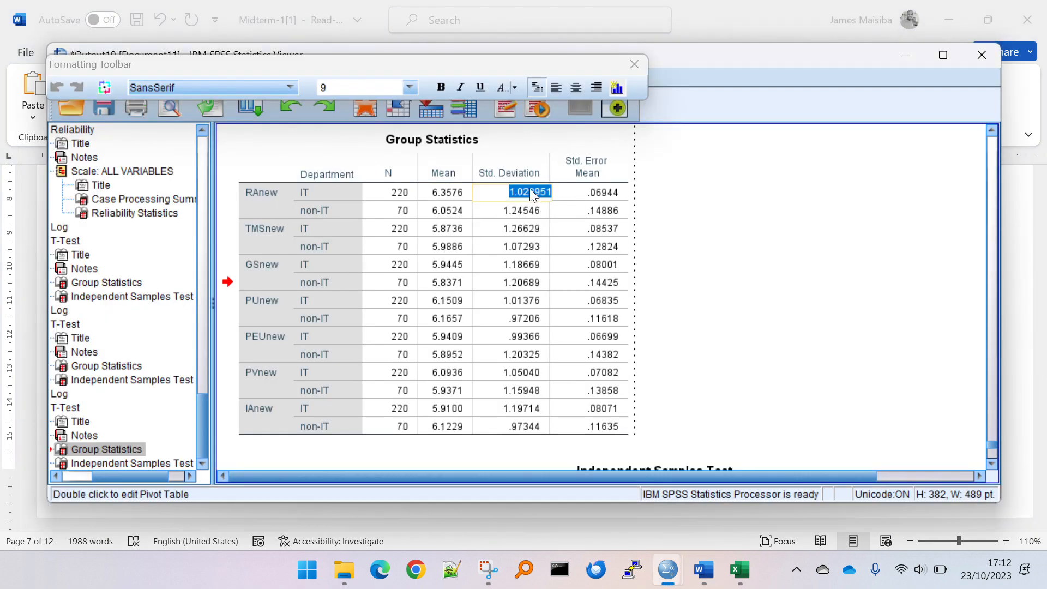
pyautogui.hotkey('alt', 'Tab')
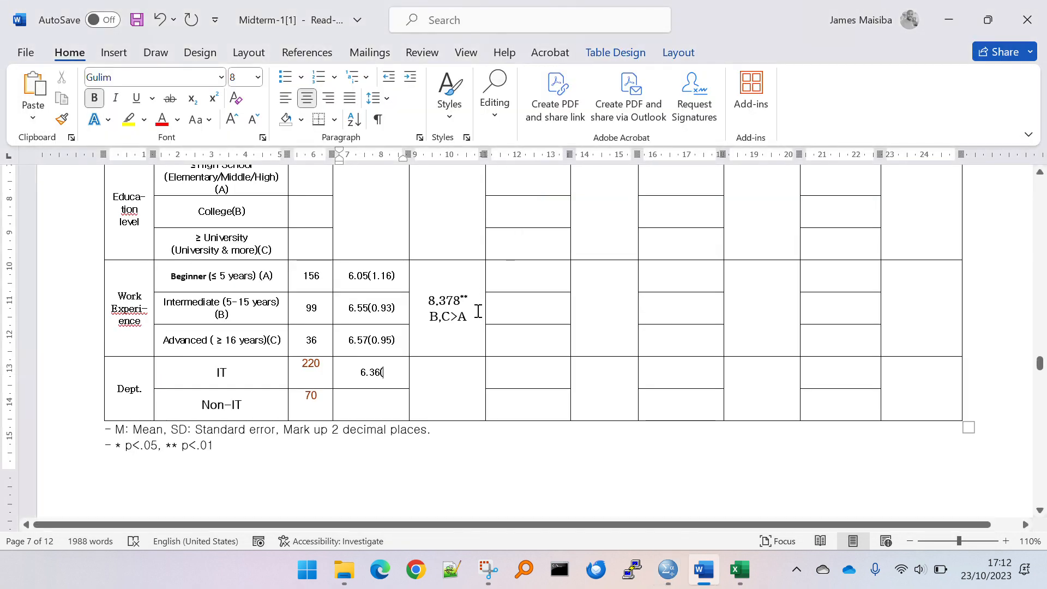
pyautogui.write('(')
pyautogui.hotkey('ctrl', 'v')
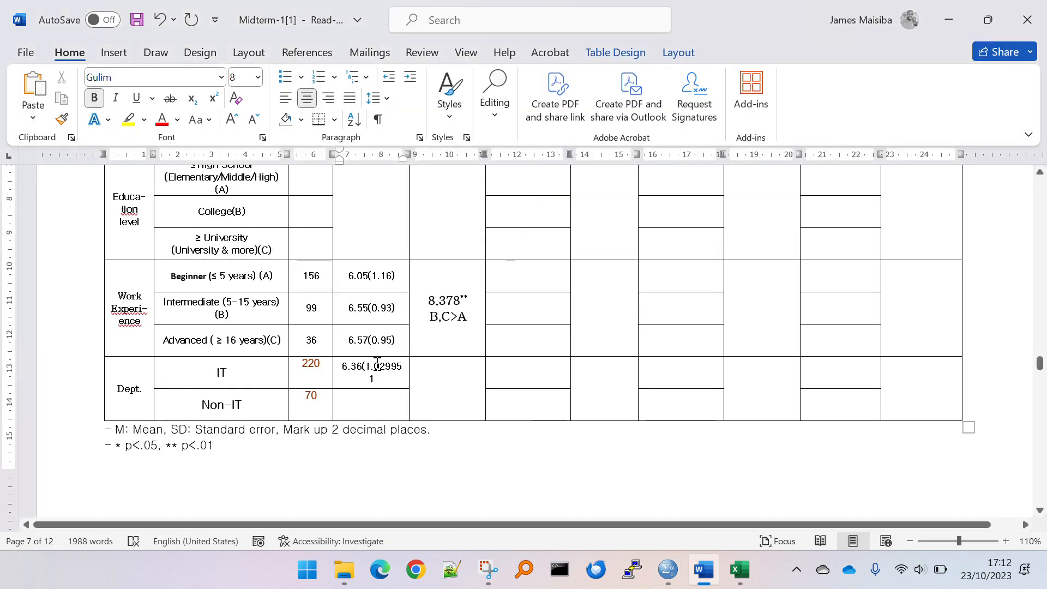
pyautogui.press('BackSpace')
pyautogui.press('BackSpace')
pyautogui.press('BackSpace')
pyautogui.press('BackSpace')
pyautogui.press('BackSpace')
pyautogui.write('3')
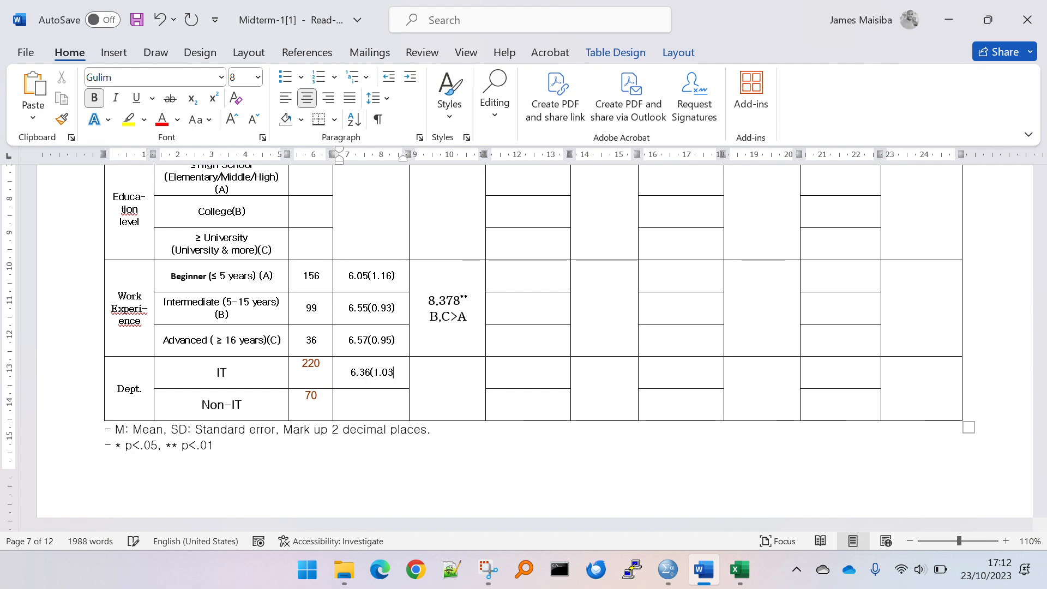
pyautogui.write(')')
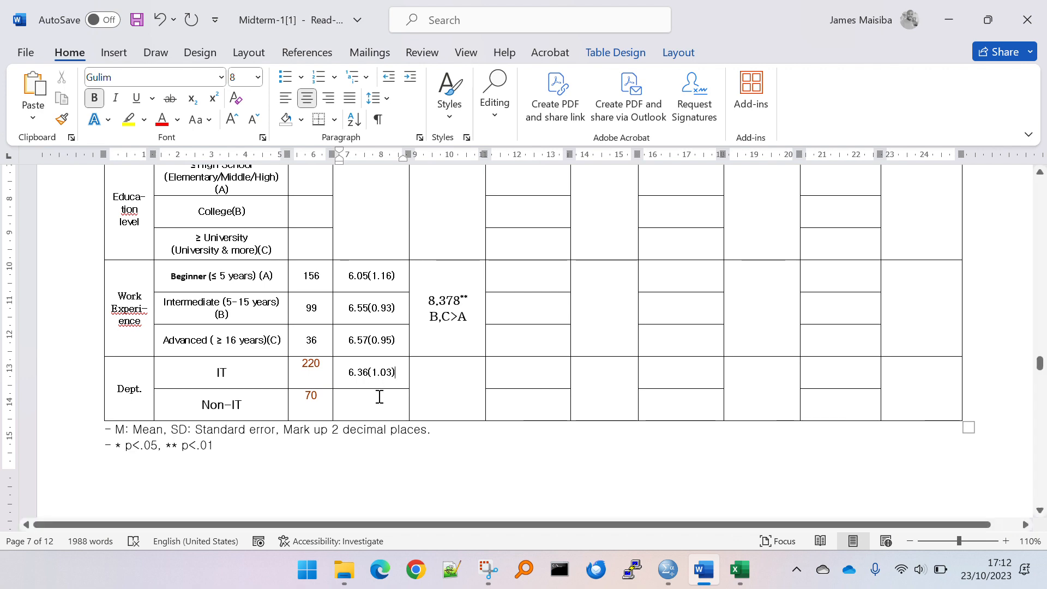
# Copy RAnew's non-IT mean from SPSS into Word's Non-IT Relative Advantage M(SD) cell, shortened to 6.05 and followed by an opening parenthesis
pyautogui.hotkey('alt', 'Tab')
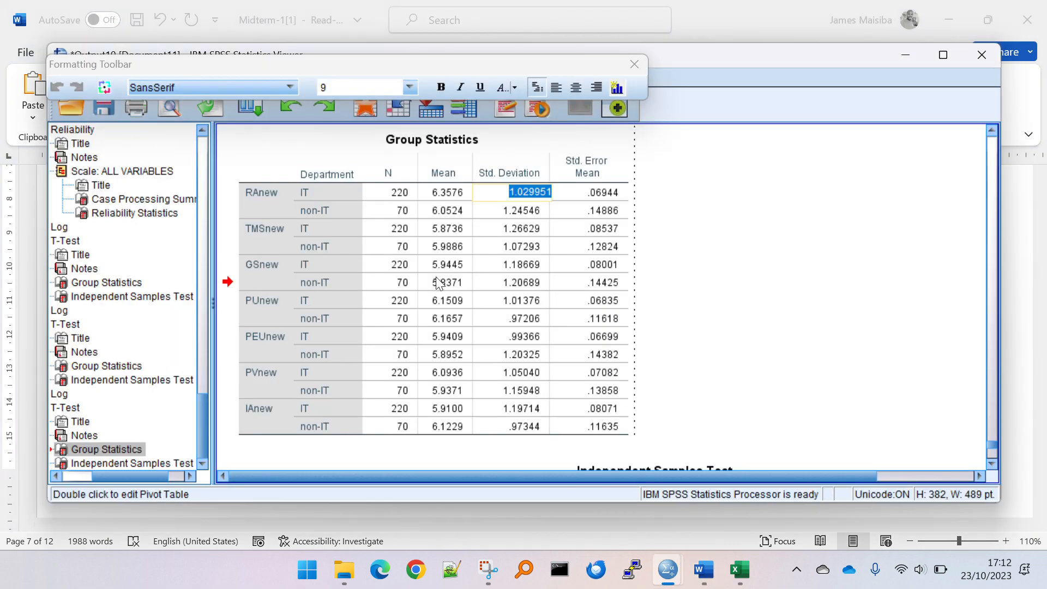
pyautogui.doubleClick(434, 211)
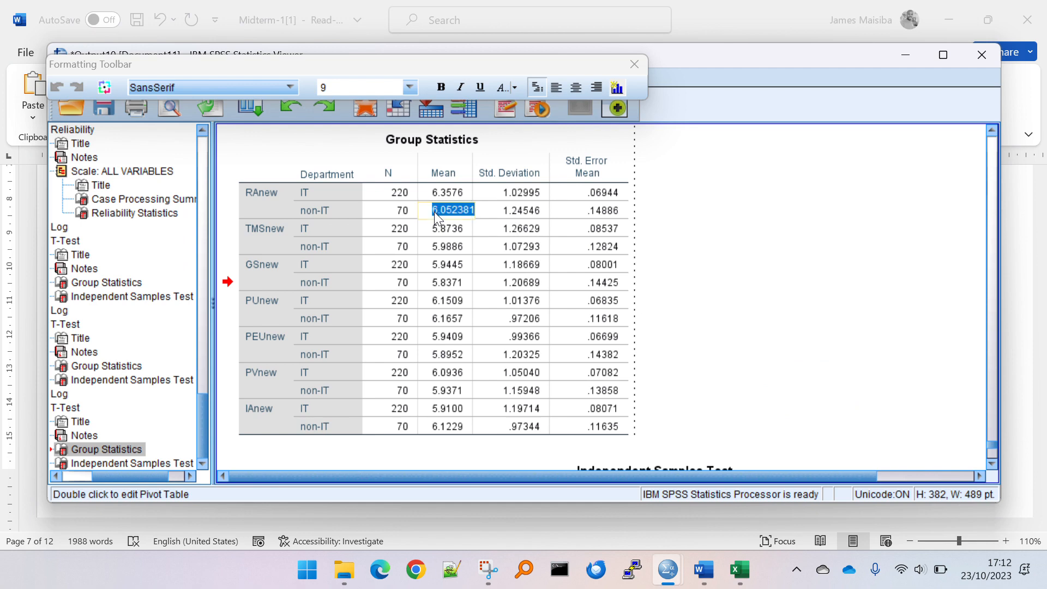
pyautogui.hotkey('ctrl', 'c')
pyautogui.hotkey('alt', 'Tab')
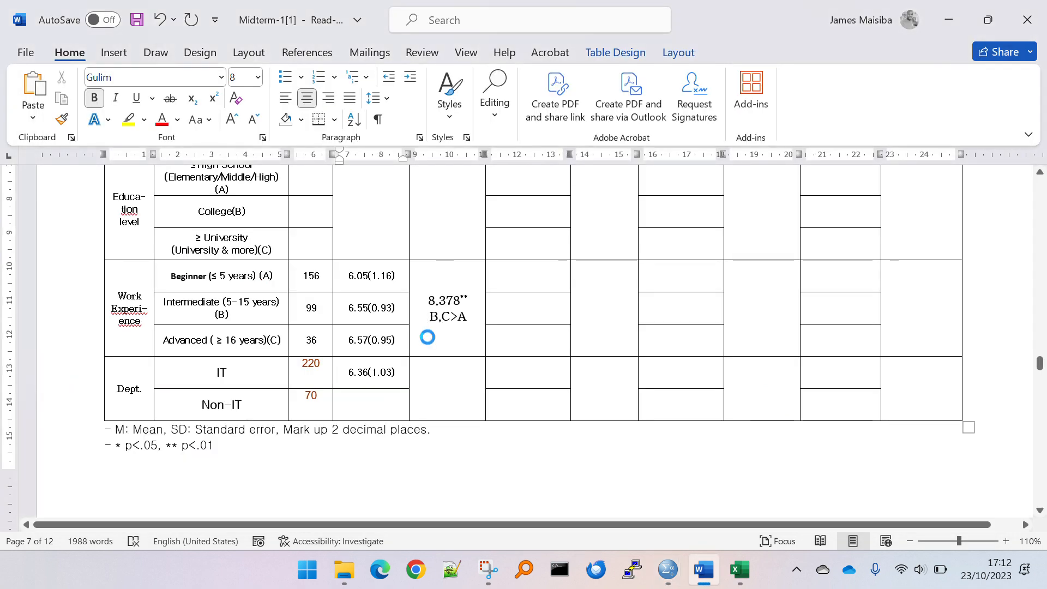
pyautogui.hotkey('ctrl', 'v')
pyautogui.press('BackSpace')
pyautogui.press('BackSpace')
pyautogui.press('BackSpace')
pyautogui.press('BackSpace')
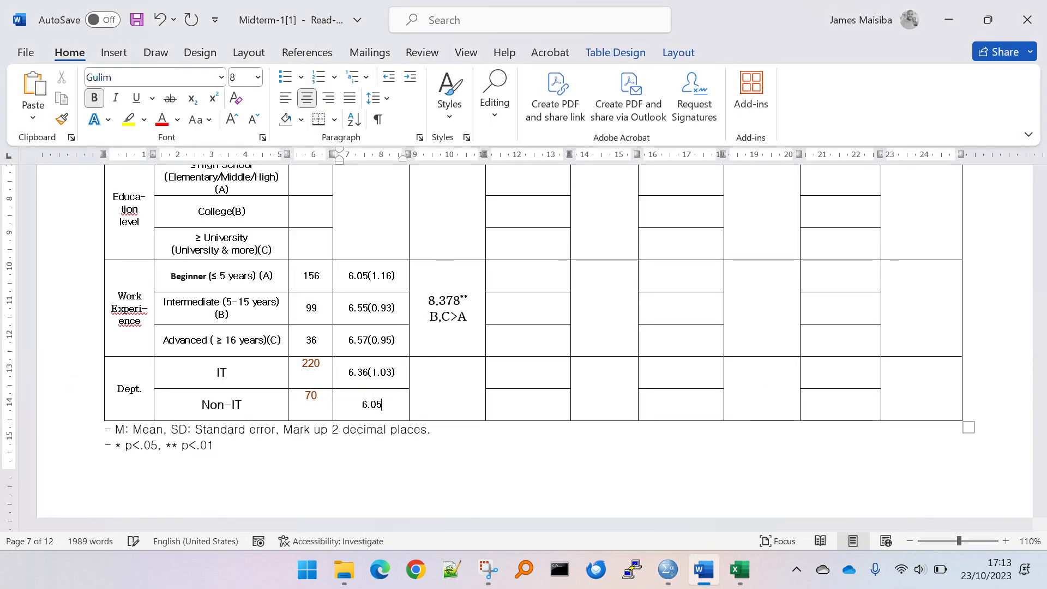
pyautogui.write('(')
# Copy RAnew's non-IT standard deviation from SPSS into the Non-IT cell in Word, rounded to 1.25, completing the entry as 6.05(1.25)
pyautogui.hotkey('alt', 'Tab')
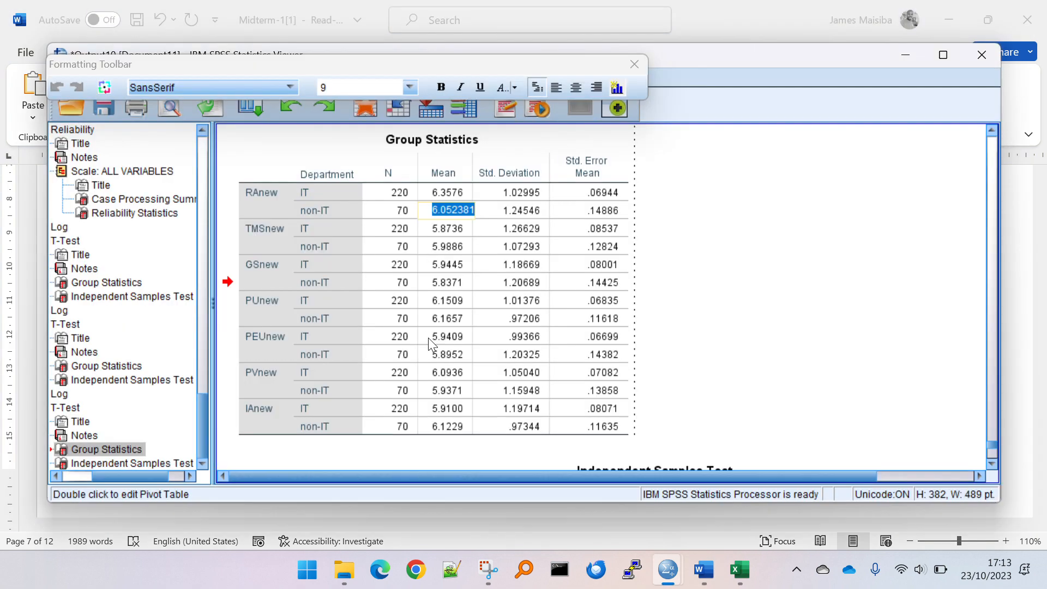
pyautogui.doubleClick(520, 210)
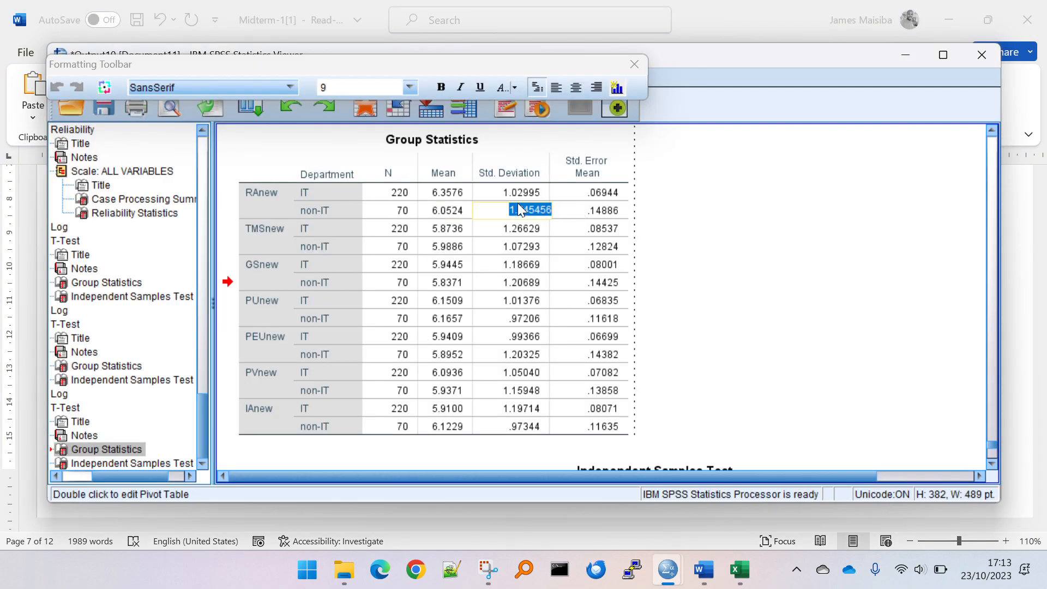
pyautogui.hotkey('alt', 'Tab')
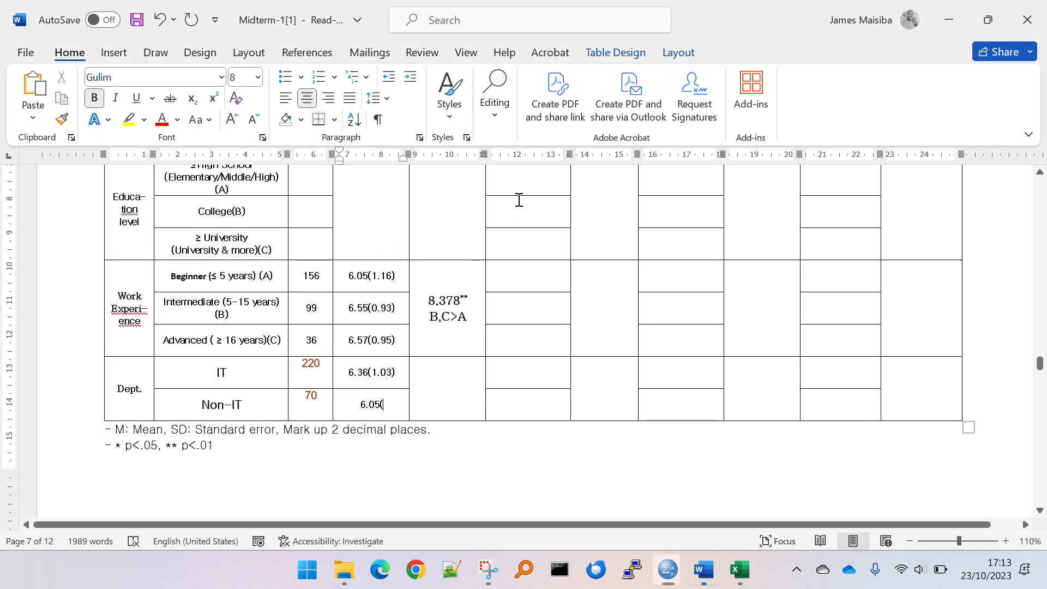
pyautogui.write('1.245456')
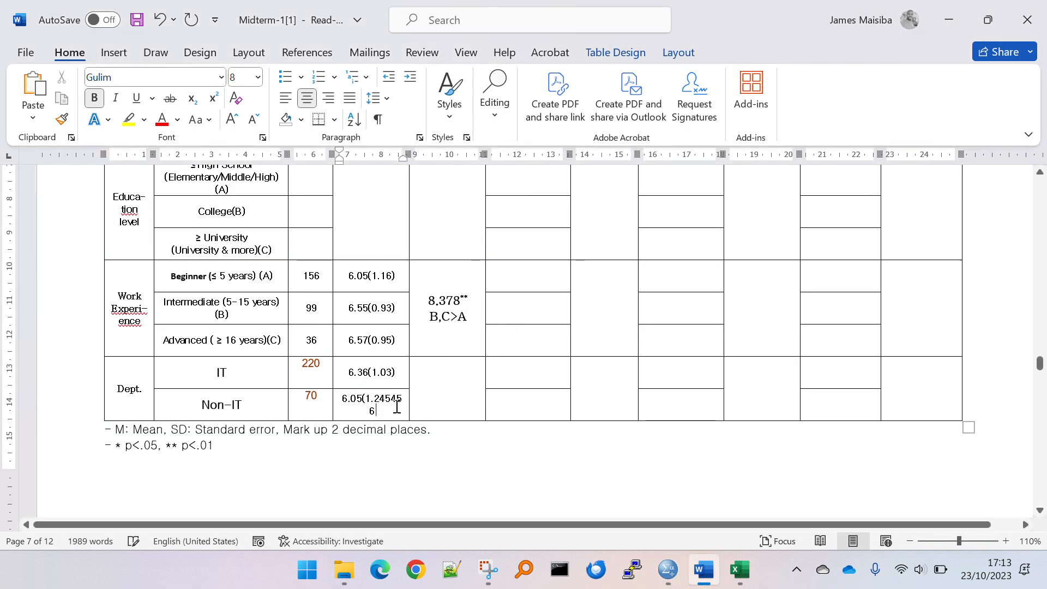
pyautogui.press('BackSpace')
pyautogui.press('BackSpace')
pyautogui.press('BackSpace')
pyautogui.press('BackSpace')
pyautogui.press('BackSpace')
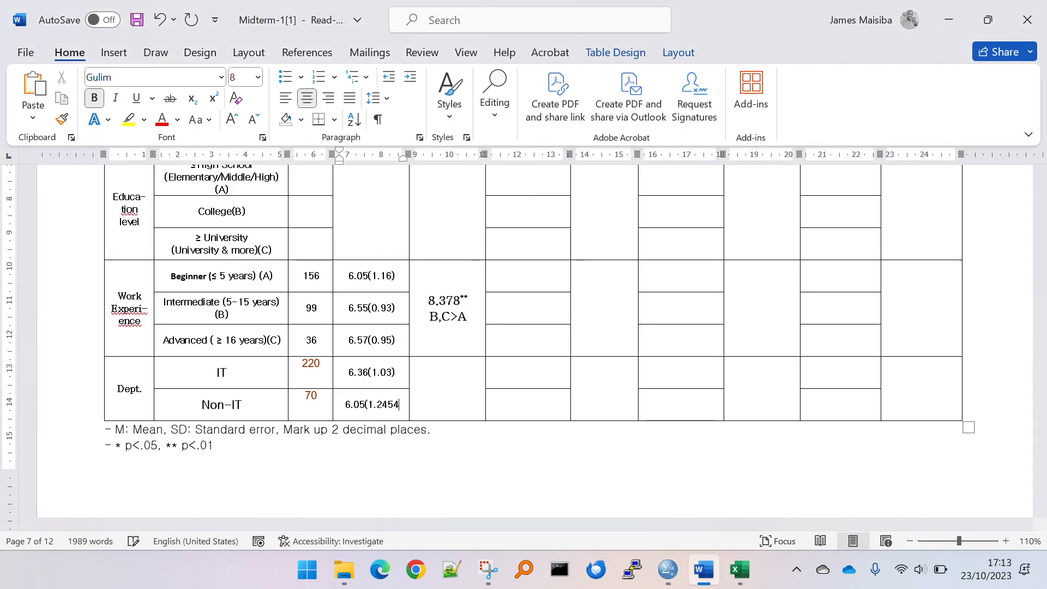
pyautogui.write('5)')
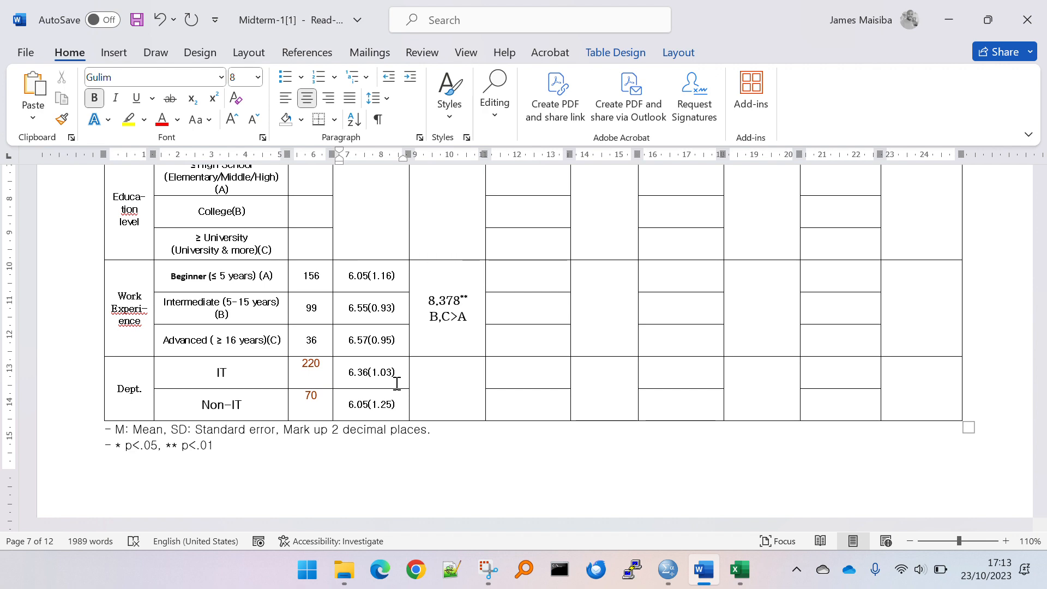
# Switch to the SPSS output and examine RAnew's variance and t-test rows in the Department Independent Samples Test table
pyautogui.scroll(5, 447, 378)
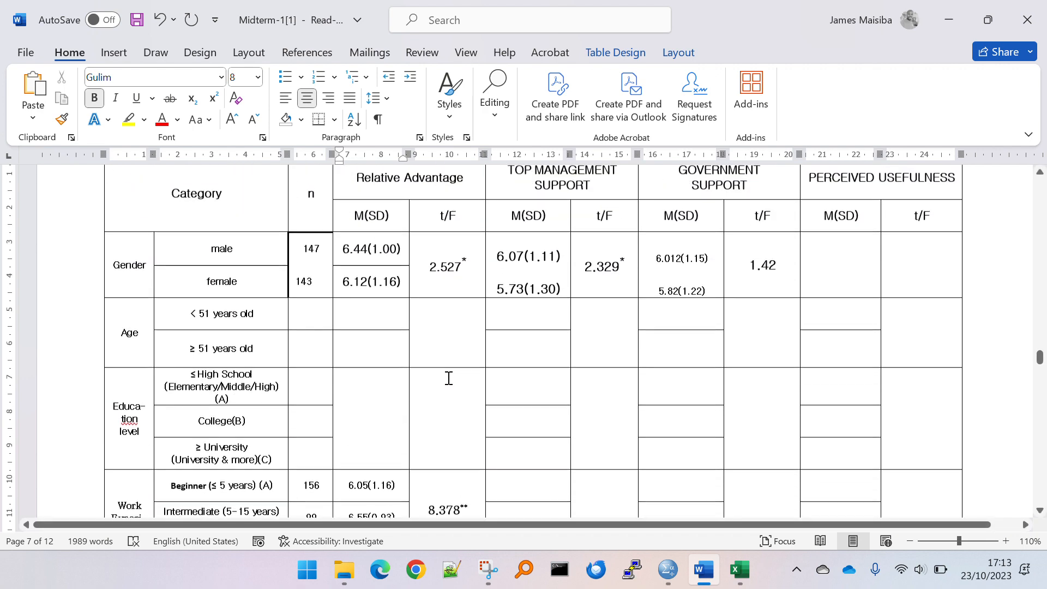
pyautogui.scroll(-3, 448, 377)
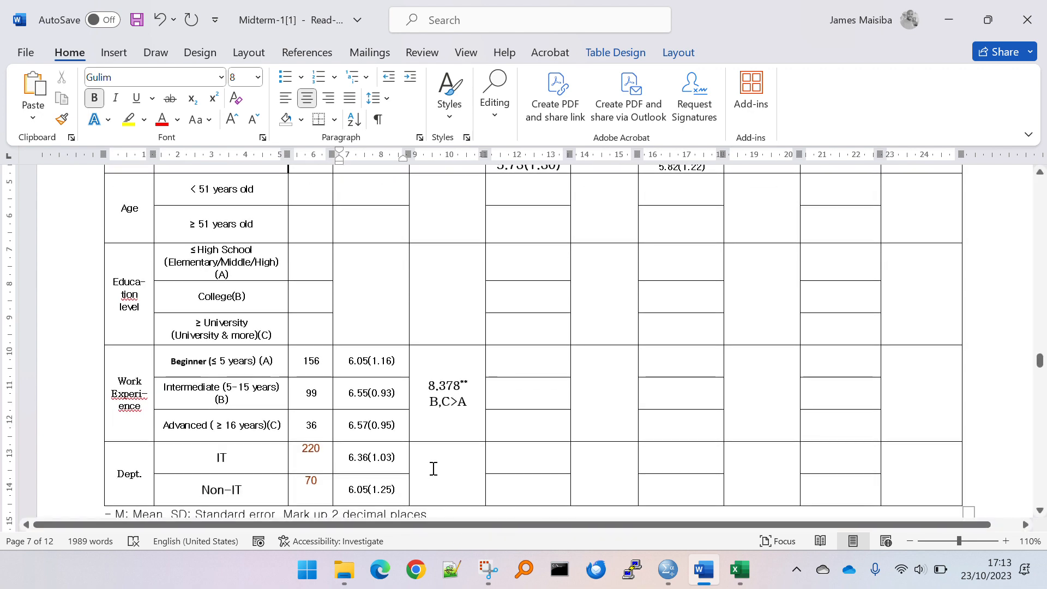
pyautogui.scroll(-1, 434, 469)
pyautogui.hotkey('alt', 'Tab')
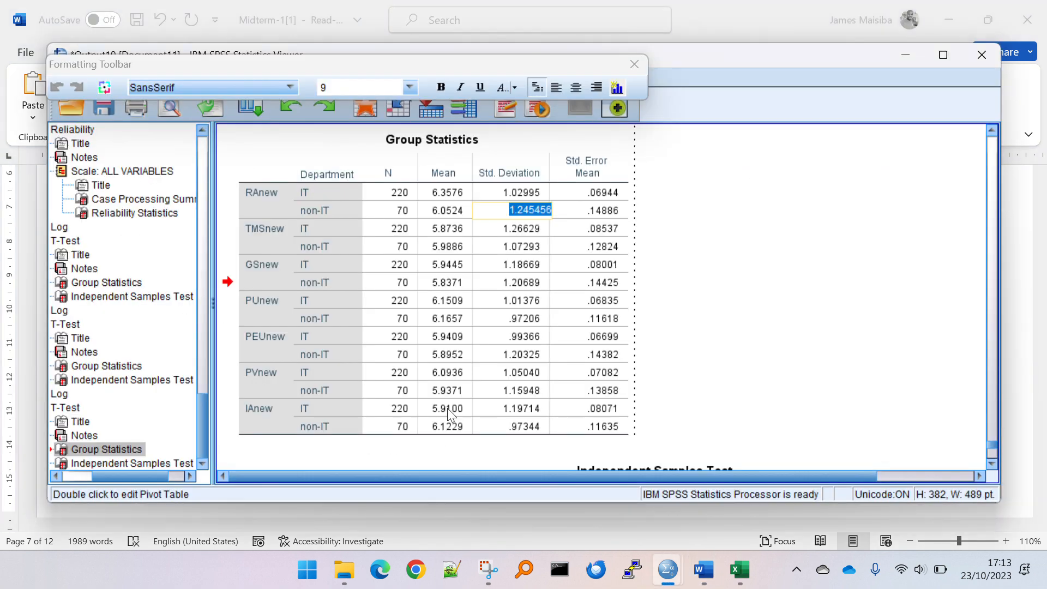
pyautogui.click(775, 295)
pyautogui.scroll(-5, 761, 343)
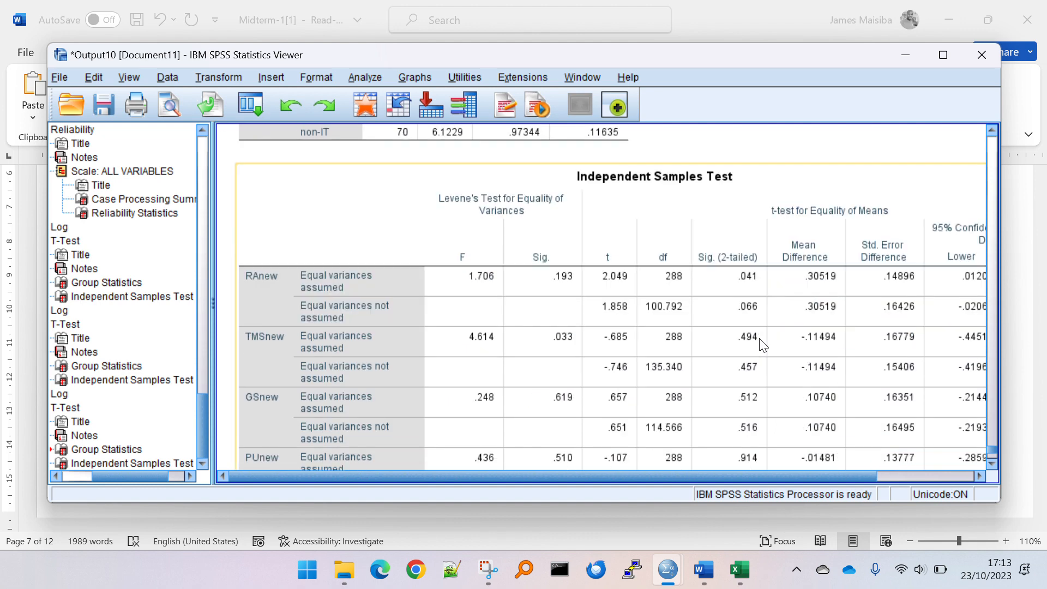
pyautogui.scroll(-2, 762, 345)
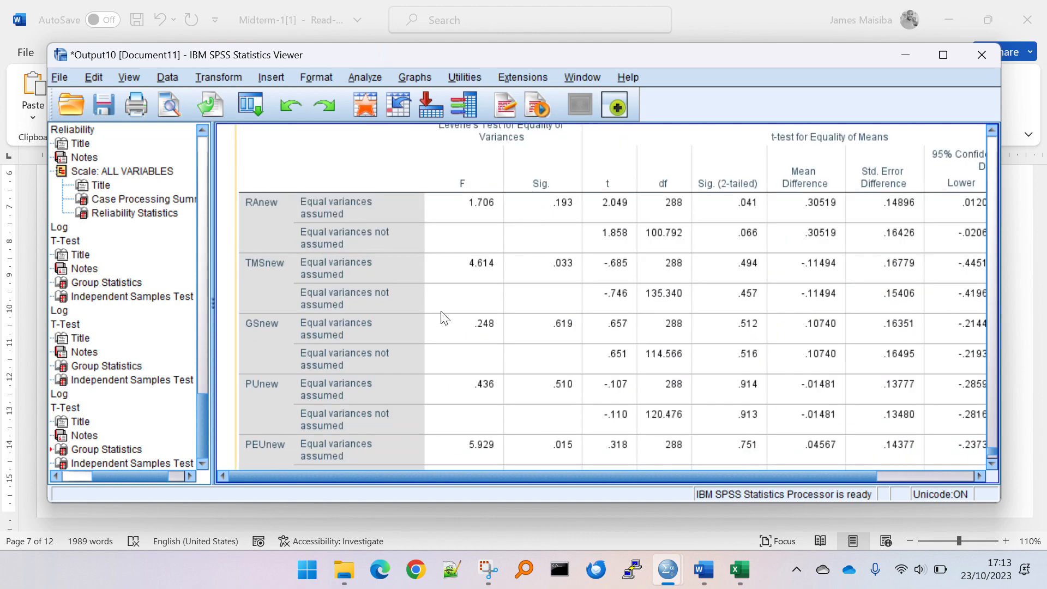
pyautogui.scroll(2, 442, 319)
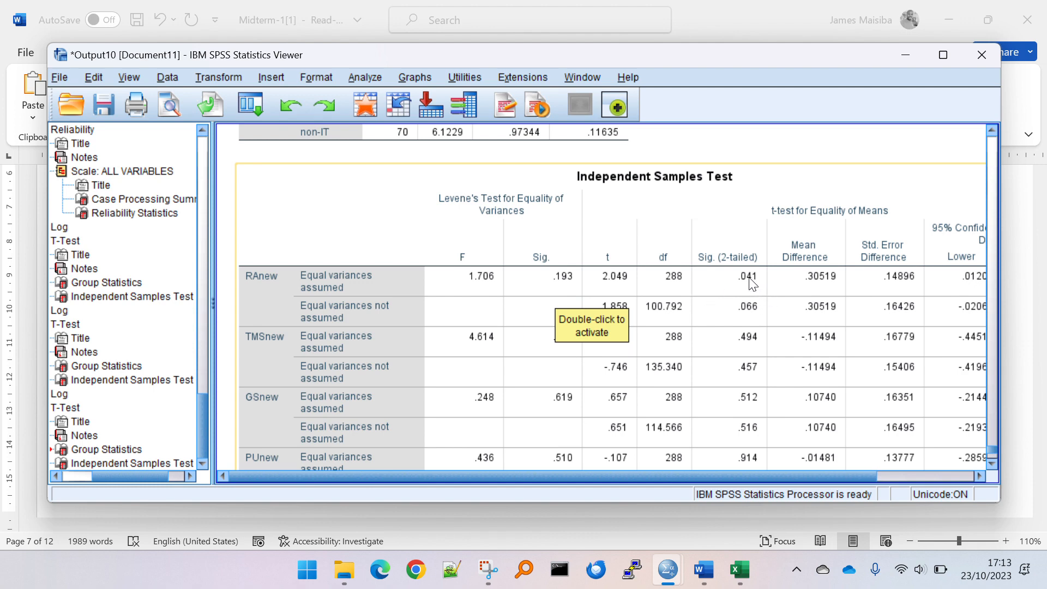
# Copy RAnew's equal-variances-assumed t value from the SPSS pivot table into the Dept. Relative Advantage t/F cell in Word
pyautogui.doubleClick(627, 276)
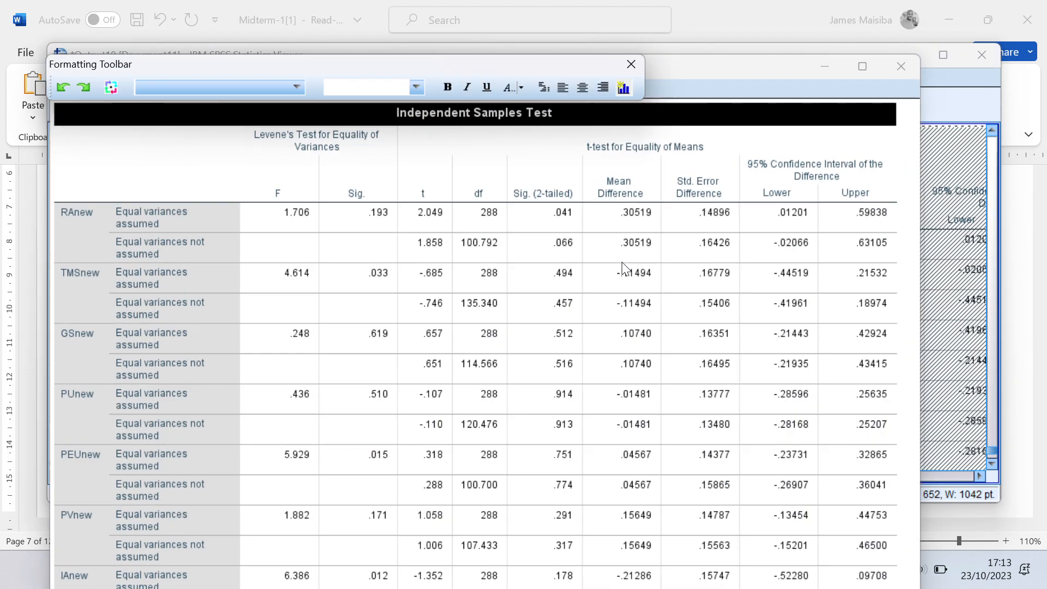
pyautogui.doubleClick(433, 212)
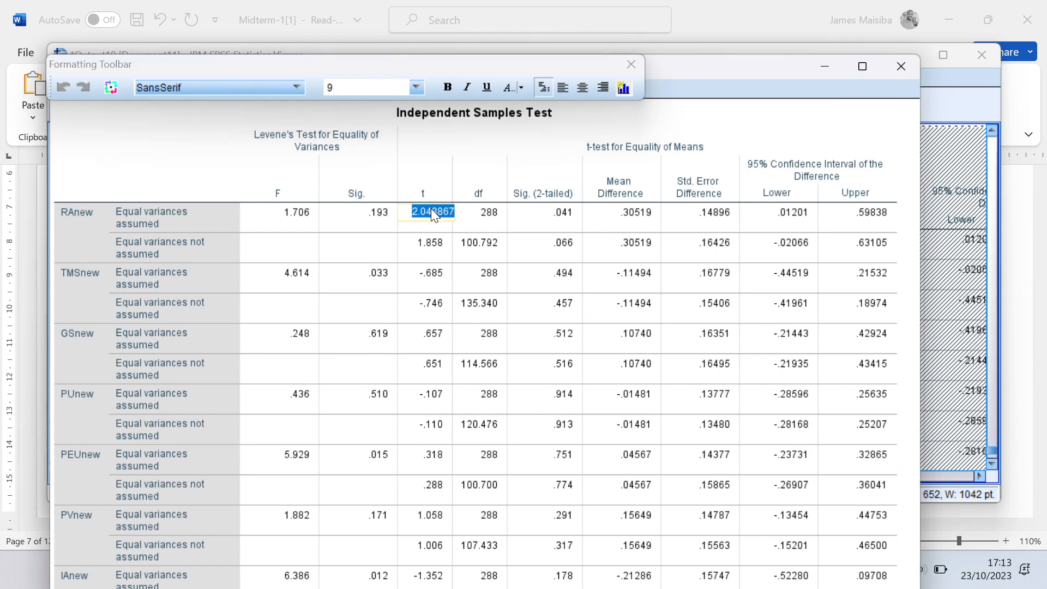
pyautogui.hotkey('alt', 'Tab')
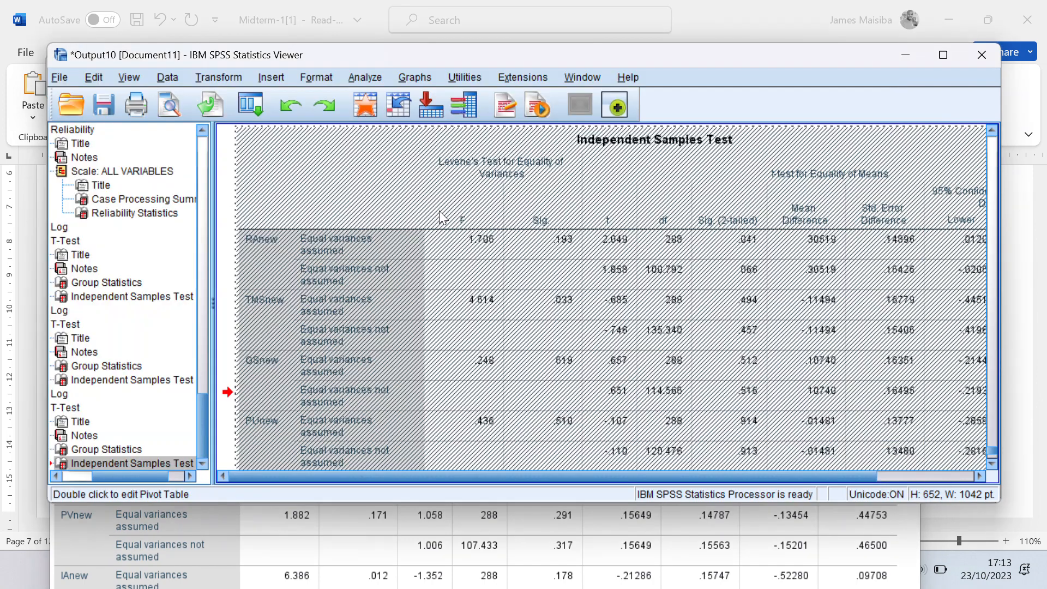
pyautogui.hotkey('alt', 'Tab')
pyautogui.hotkey('alt', 'Tab')
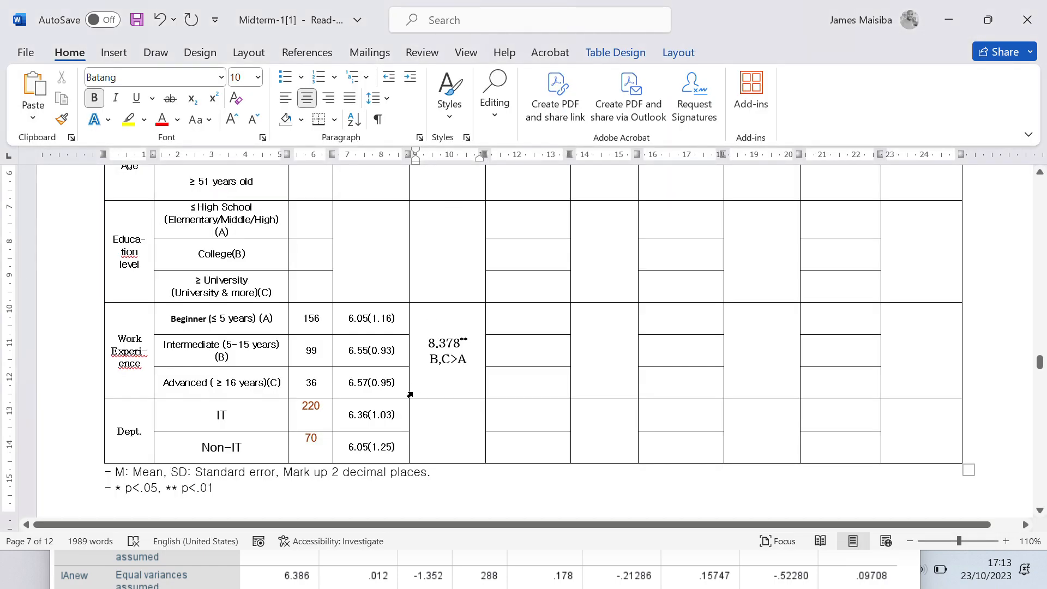
pyautogui.hotkey('ctrl', 'v')
# Return to the SPSS pivot table and check RAnew's two-tailed significance for equal variances assumed
pyautogui.hotkey('alt', 'Tab')
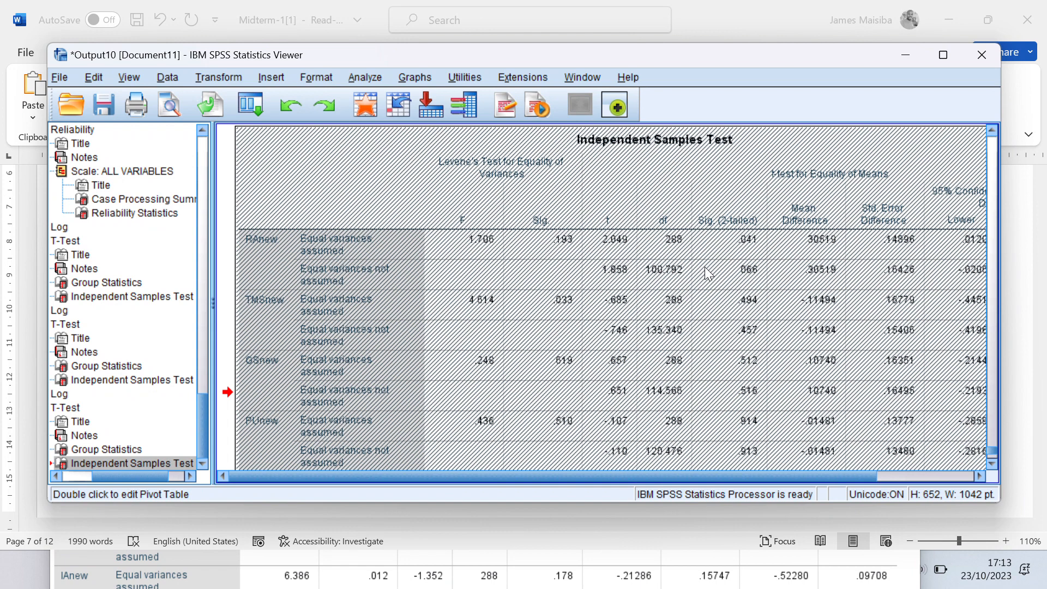
pyautogui.hotkey('alt', 'Tab')
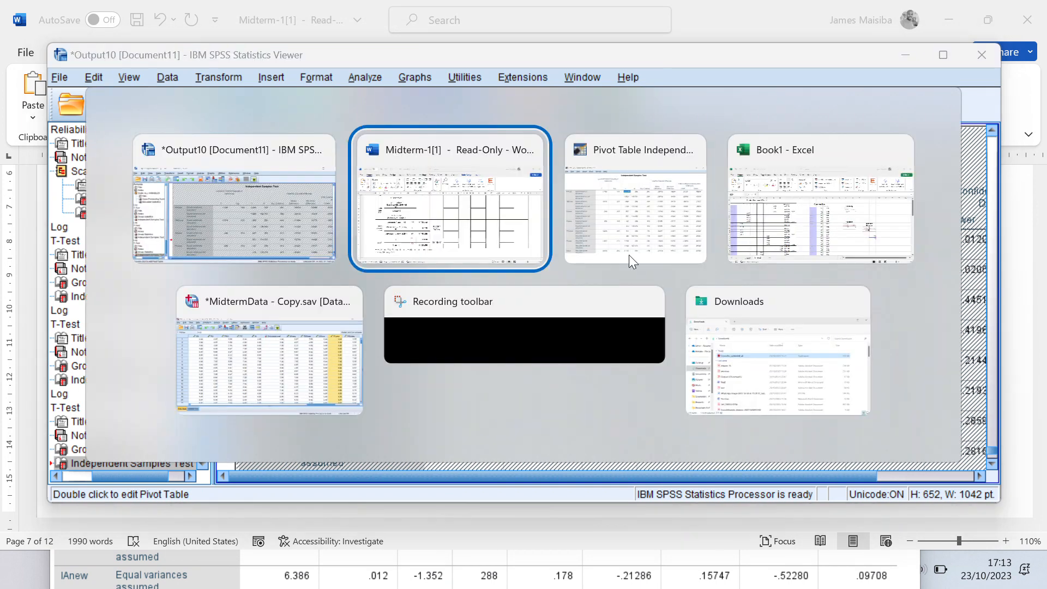
pyautogui.click(192, 181)
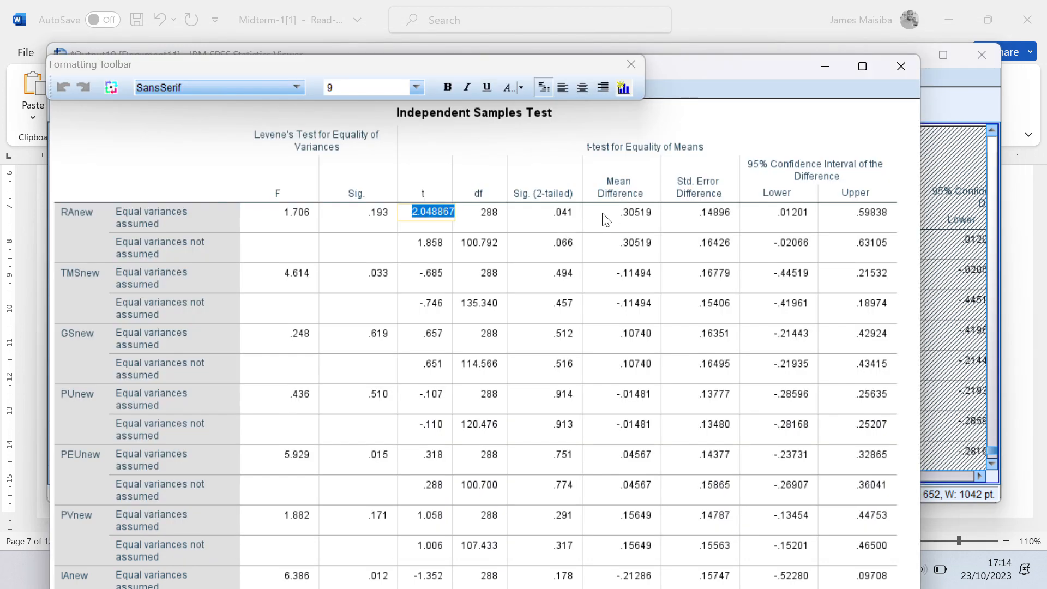
pyautogui.click(561, 217)
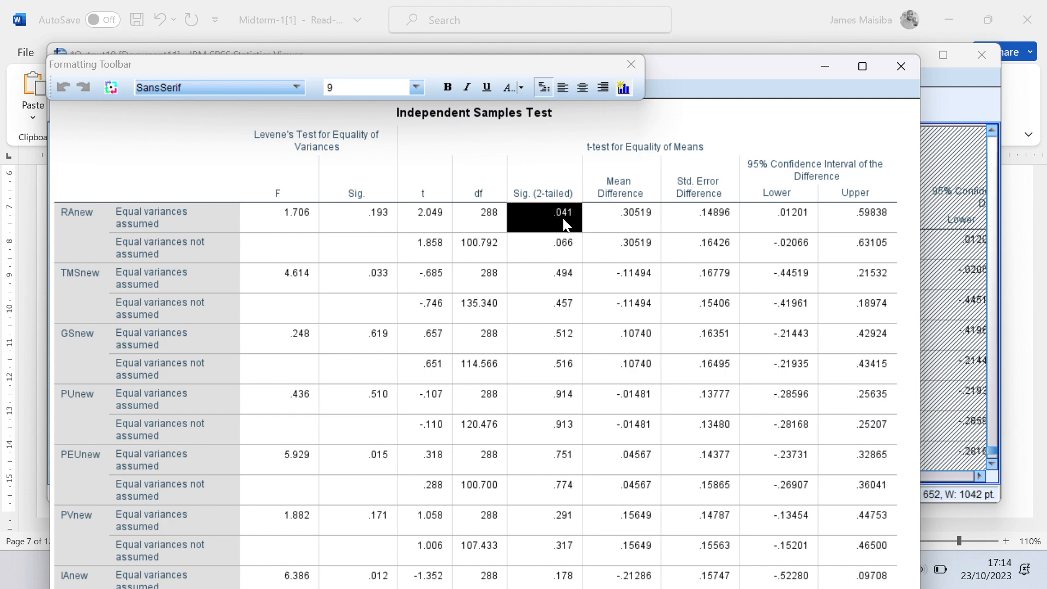
# Add a superscript asterisk after the t value in Word's Dept. Relative Advantage t/F cell
pyautogui.hotkey('alt', 'Tab')
pyautogui.hotkey('alt', 'Tab')
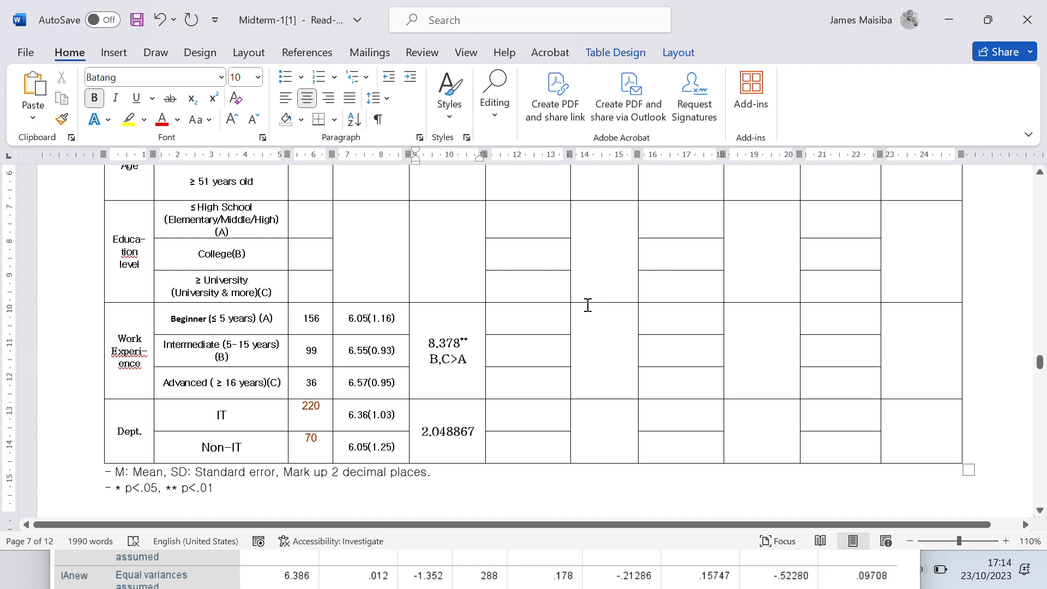
pyautogui.write('*')
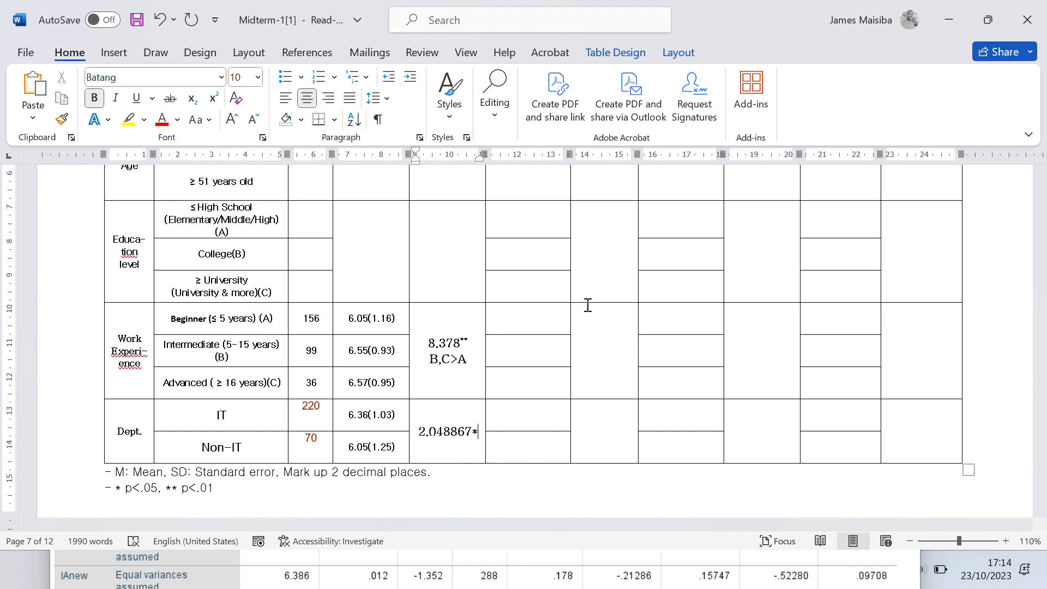
pyautogui.hotkey('shift', 'Left')
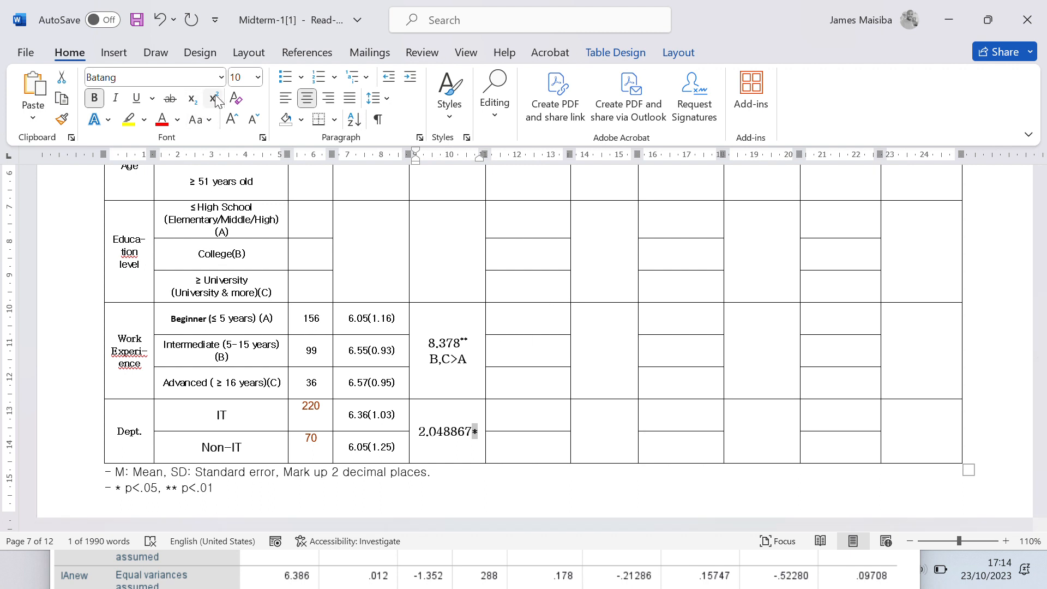
pyautogui.click(214, 98)
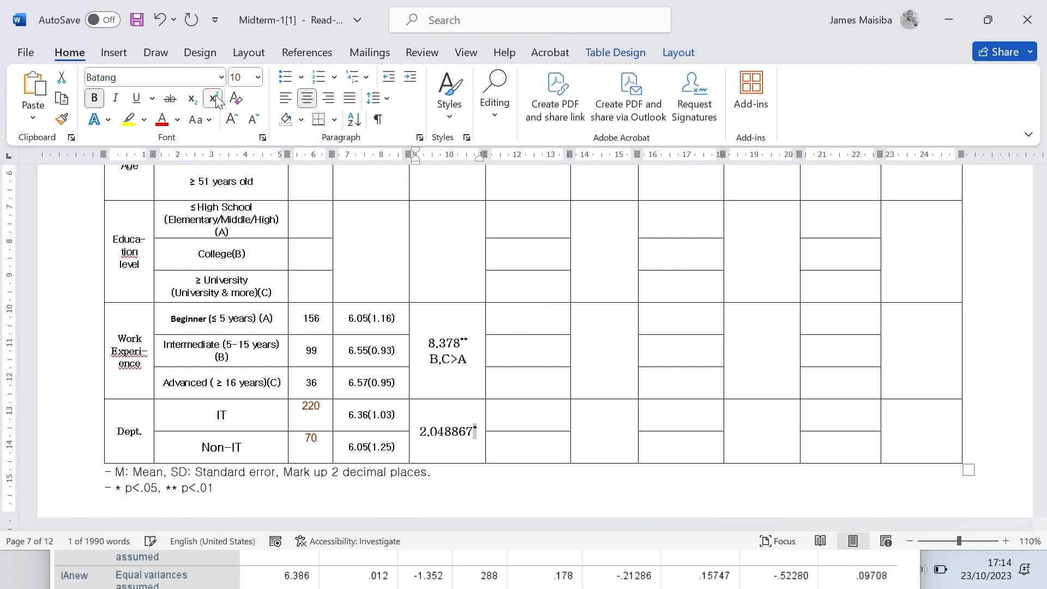
# Round the t value in the Dept. Relative Advantage t/F cell to three decimals, 2.049
pyautogui.click(499, 439)
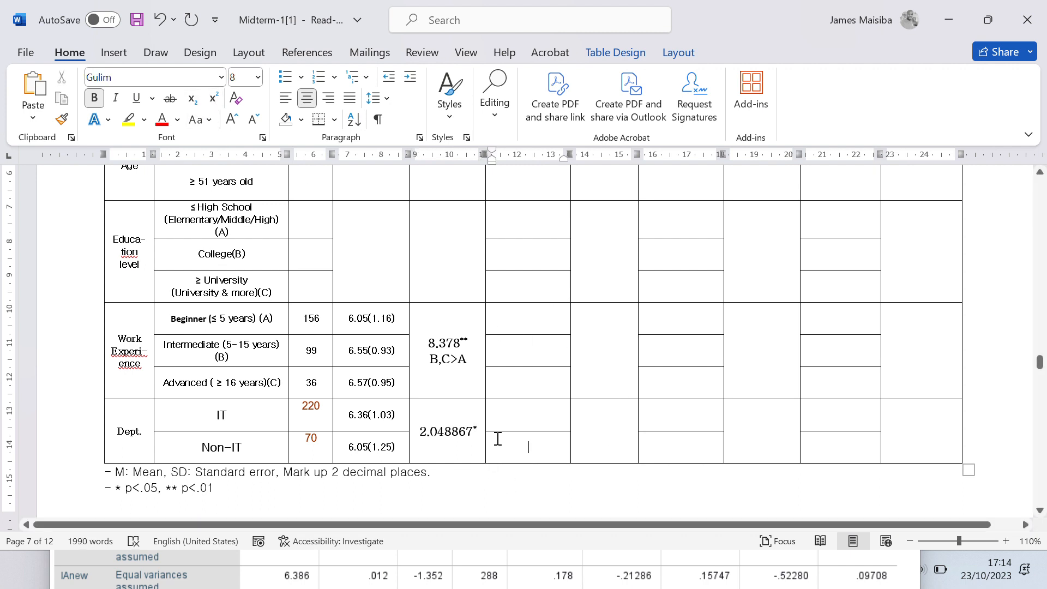
pyautogui.click(452, 432)
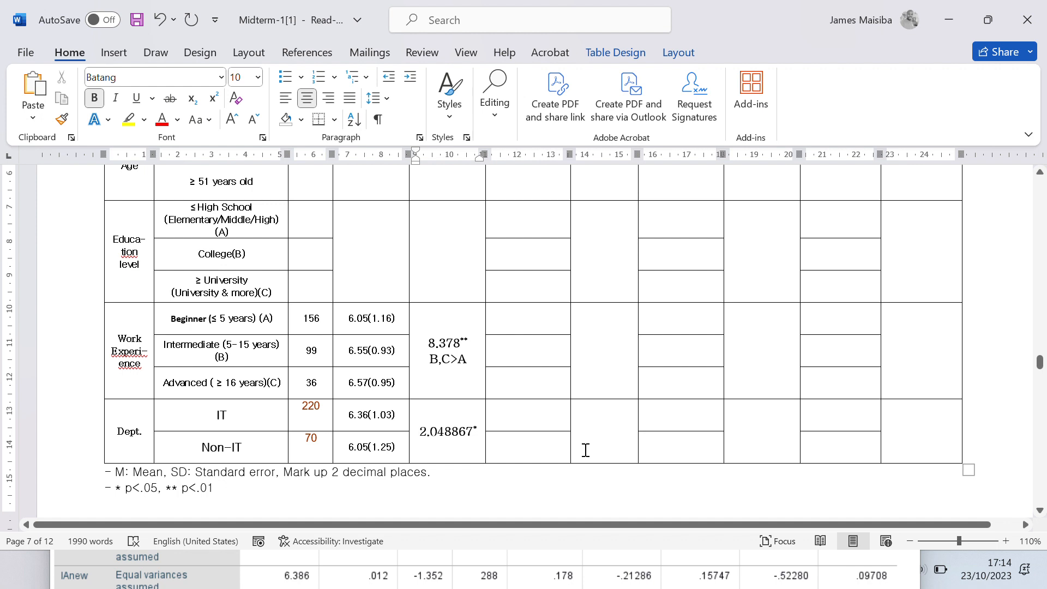
pyautogui.click(586, 449)
pyautogui.click(474, 432)
pyautogui.press('BackSpace')
pyautogui.press('BackSpace')
pyautogui.press('BackSpace')
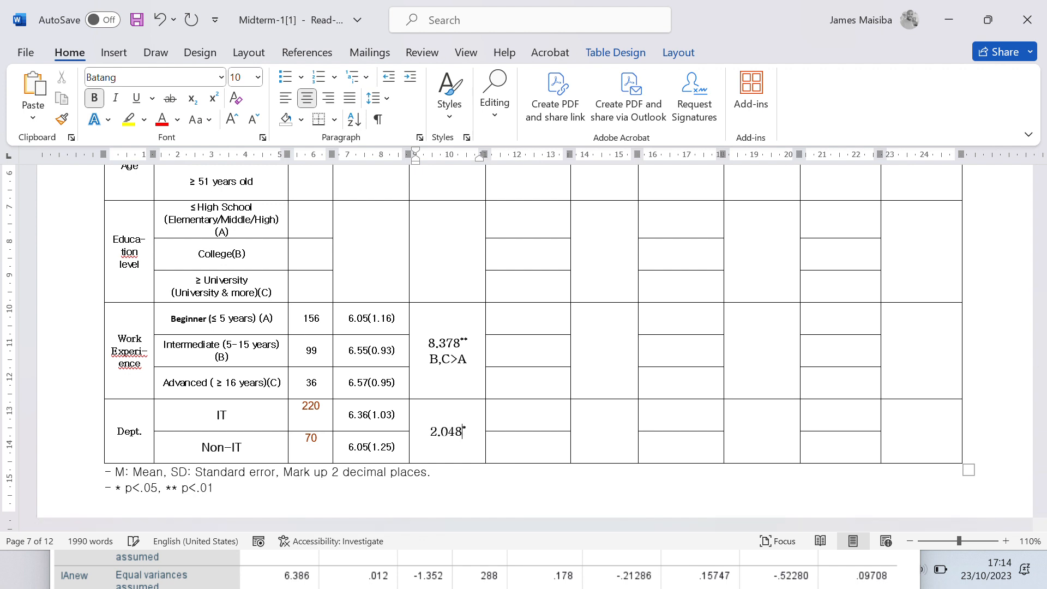
pyautogui.press('BackSpace')
pyautogui.write('9')
pyautogui.click(556, 444)
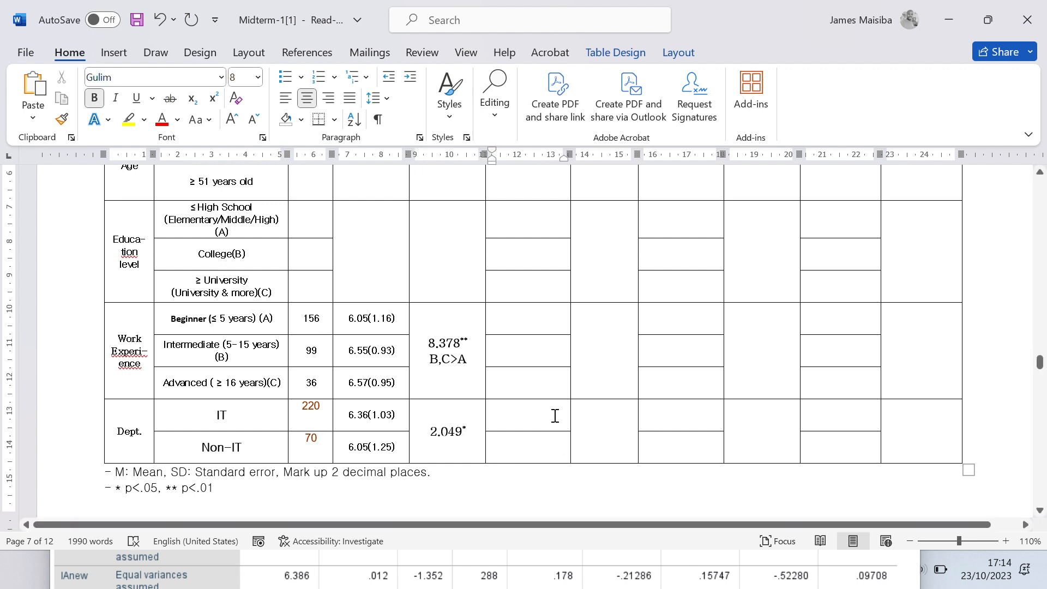
# Review the empty Dept. cells and the continuation table for Perceived Ease of Use, Perceived Value and Intention to Adopt
pyautogui.moveTo(555, 416); pyautogui.dragTo(971, 417)
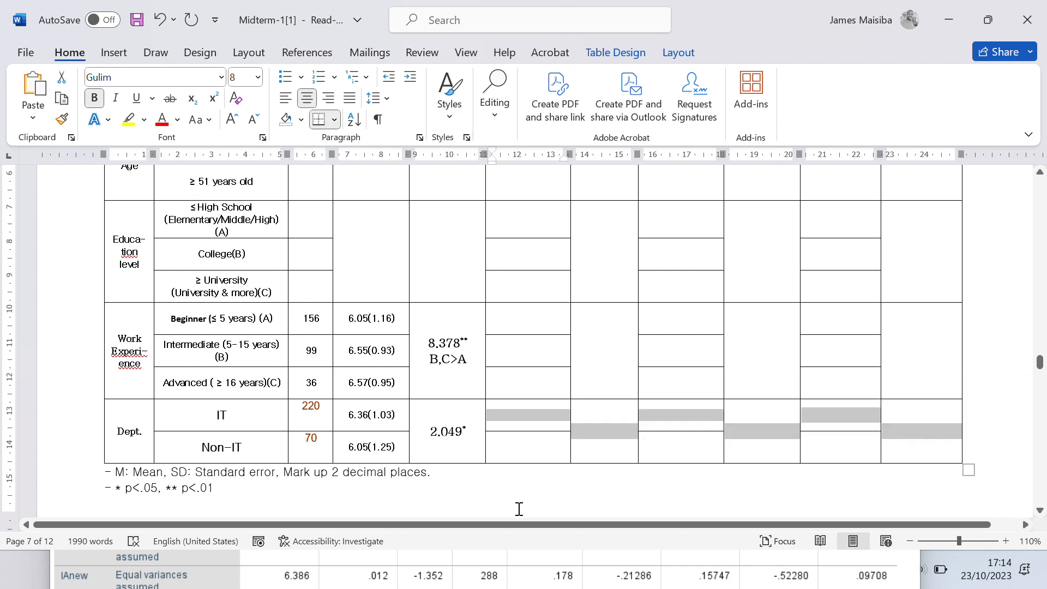
pyautogui.scroll(-15, 519, 509)
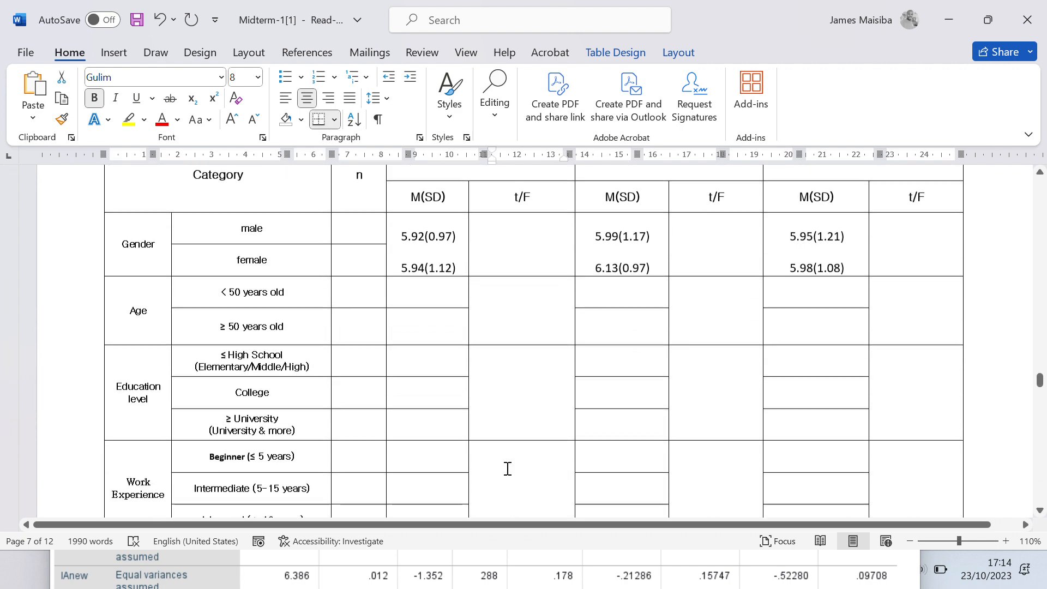
pyautogui.scroll(-4, 508, 468)
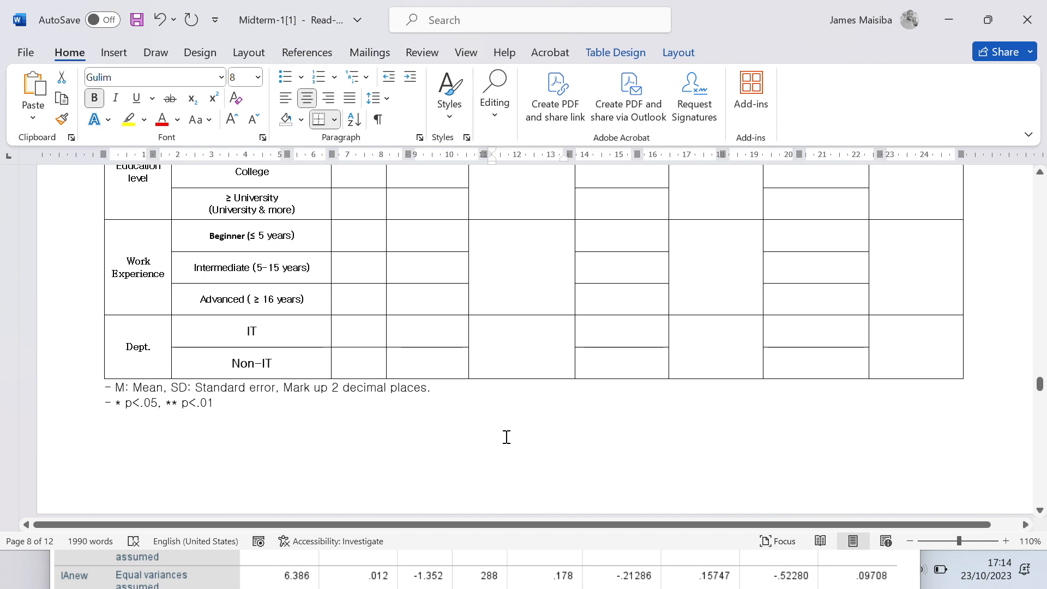
pyautogui.scroll(-2, 507, 438)
pyautogui.scroll(3, 512, 433)
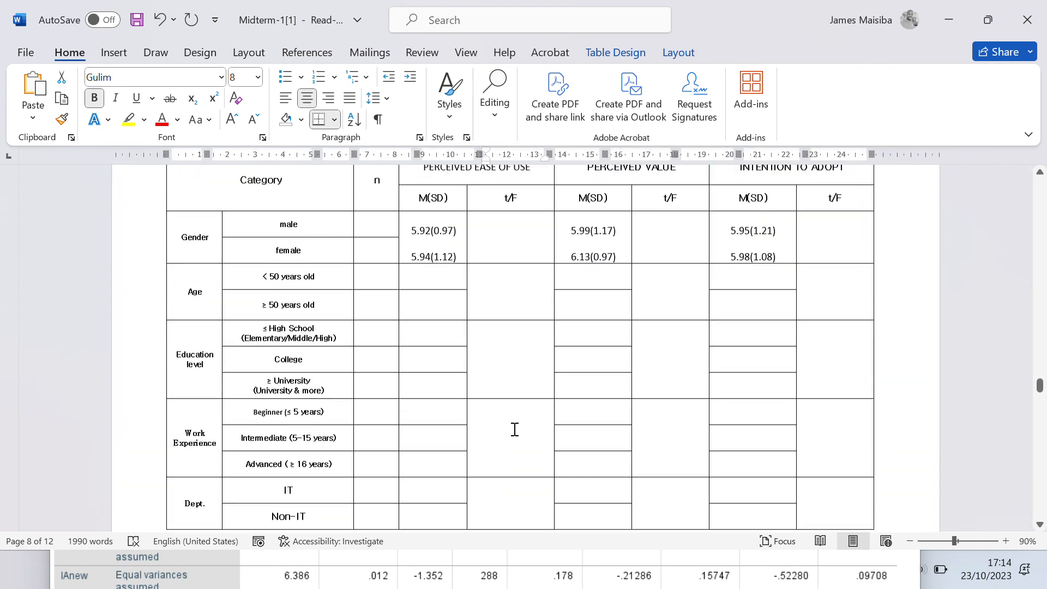
pyautogui.scroll(10, 515, 430)
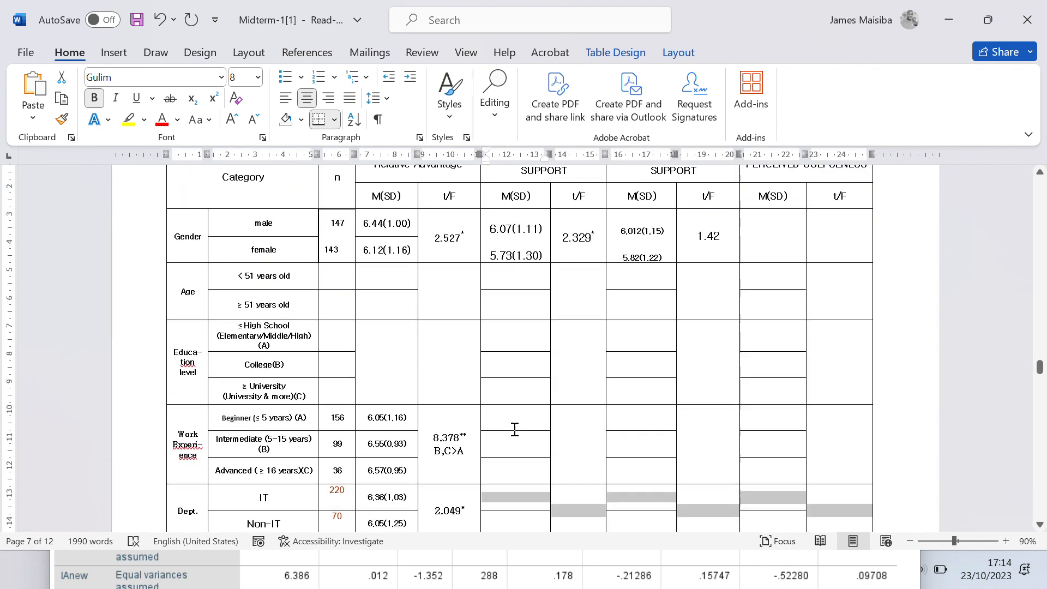
pyautogui.click(514, 429)
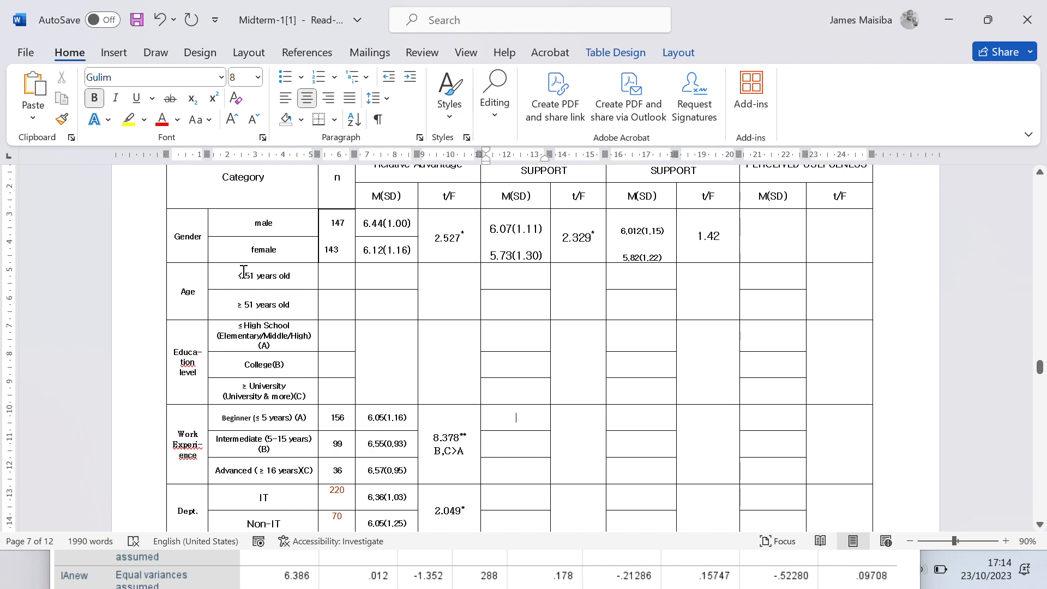
# Compare the Age groups in the Figure 3-1 table with the Age categories and frequencies in Figure 1
pyautogui.moveTo(243, 271); pyautogui.dragTo(253, 308)
pyautogui.click(254, 308)
pyautogui.click(253, 310)
pyautogui.scroll(1, 480, 354)
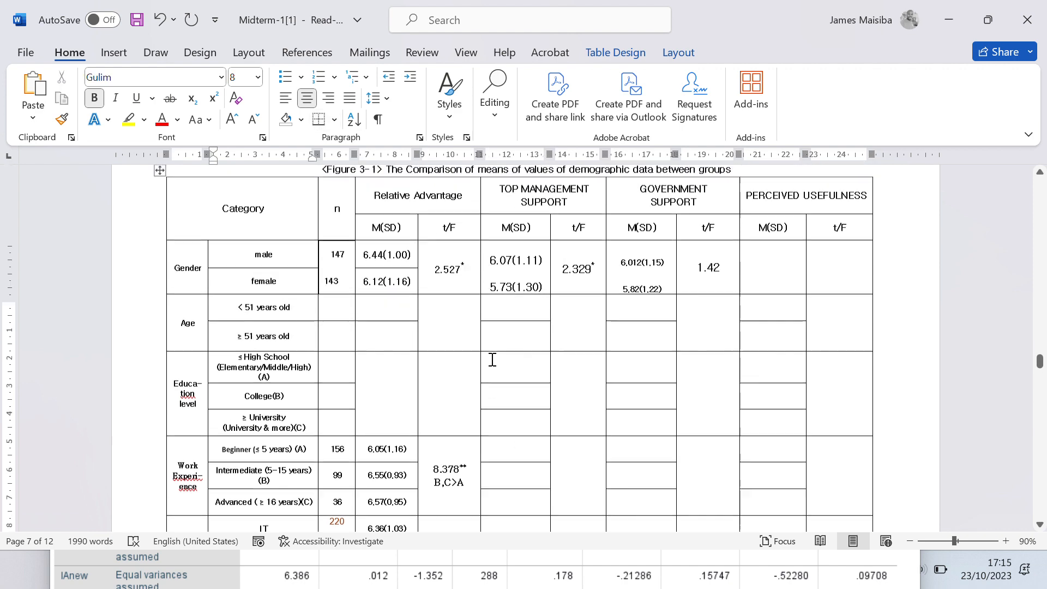
pyautogui.scroll(20, 493, 359)
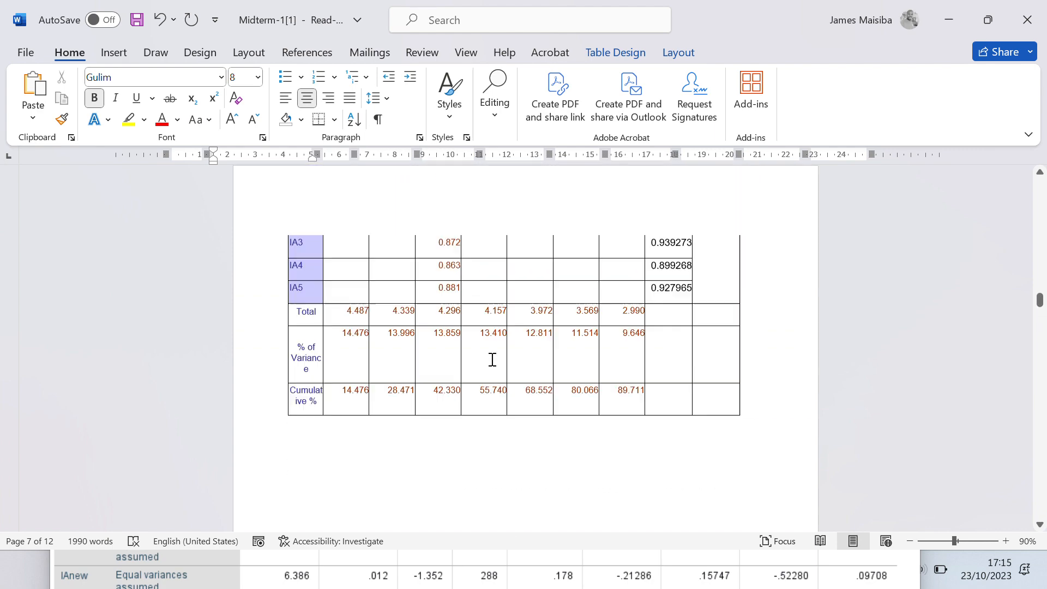
pyautogui.scroll(20, 493, 360)
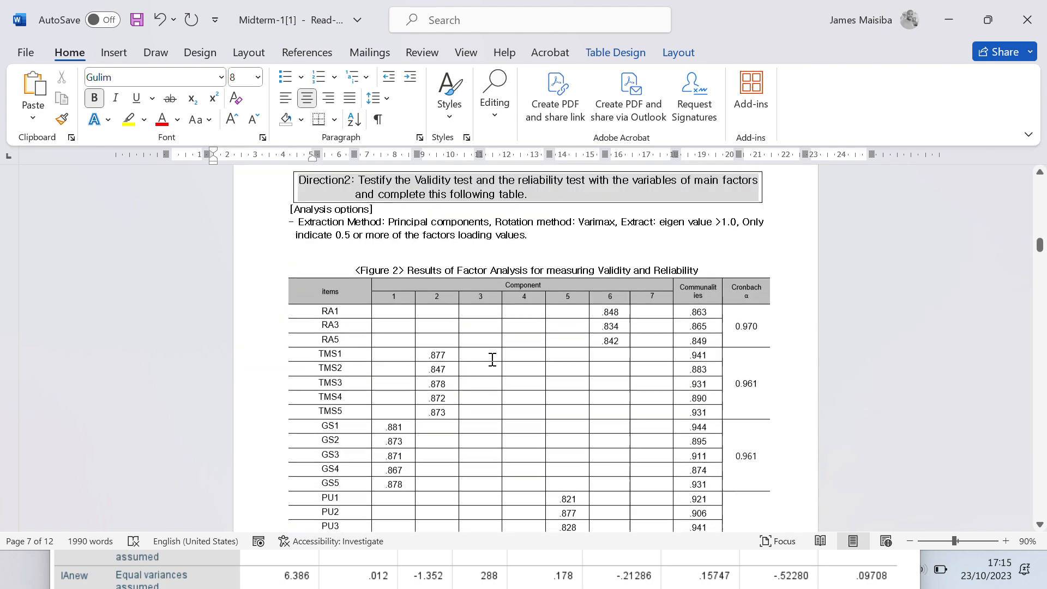
pyautogui.scroll(12, 493, 359)
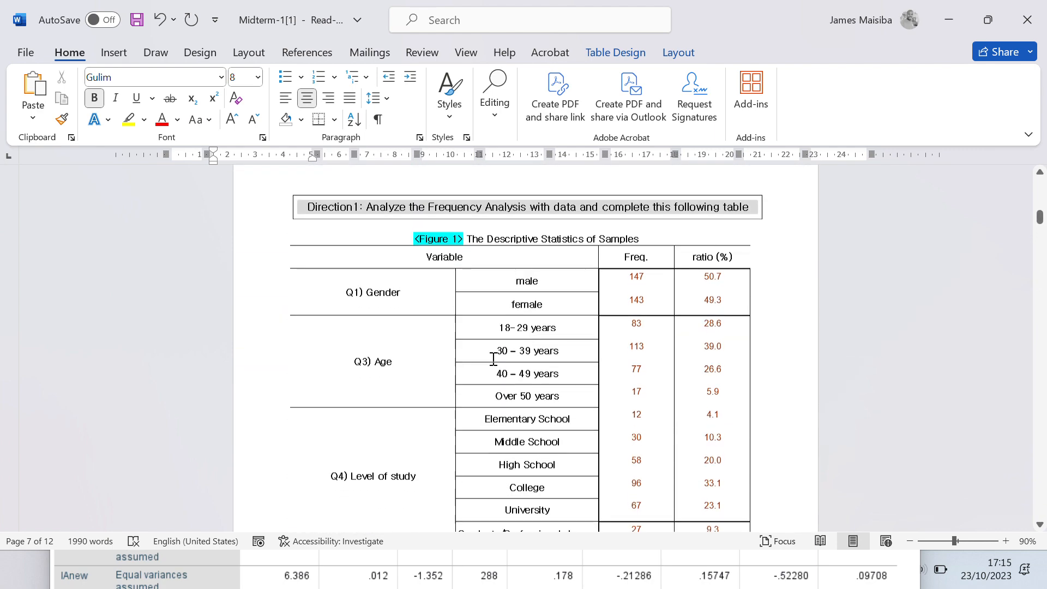
pyautogui.moveTo(514, 334); pyautogui.dragTo(524, 398)
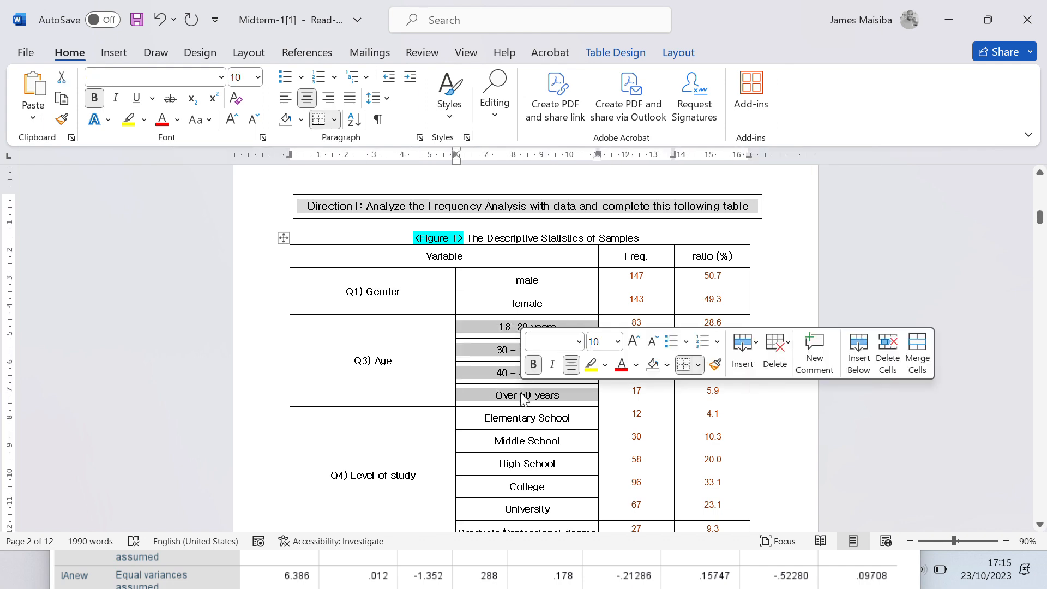
pyautogui.scroll(-5, 522, 403)
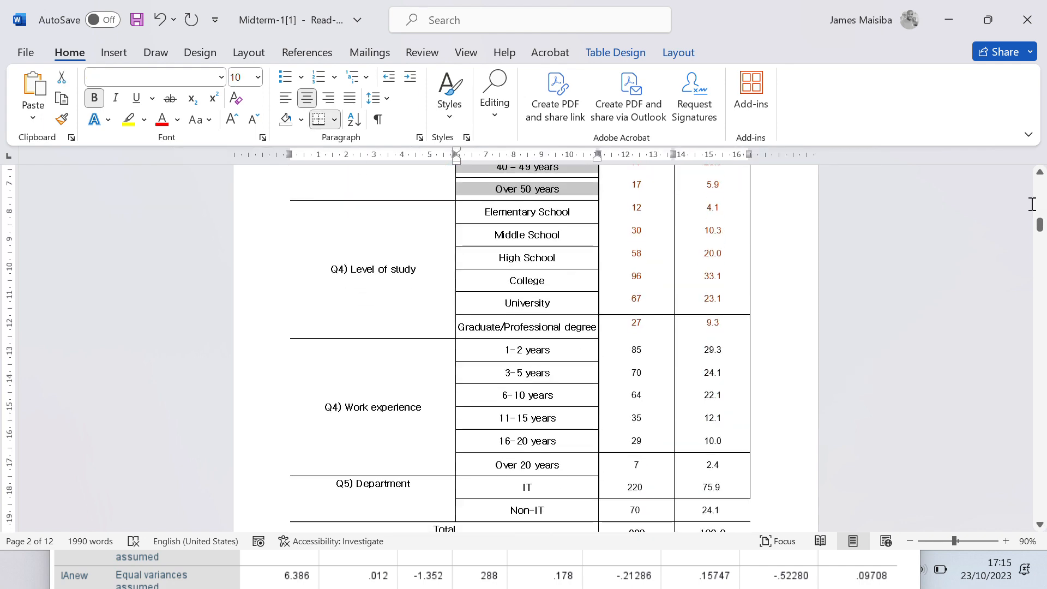
pyautogui.scroll(3, 511, 273)
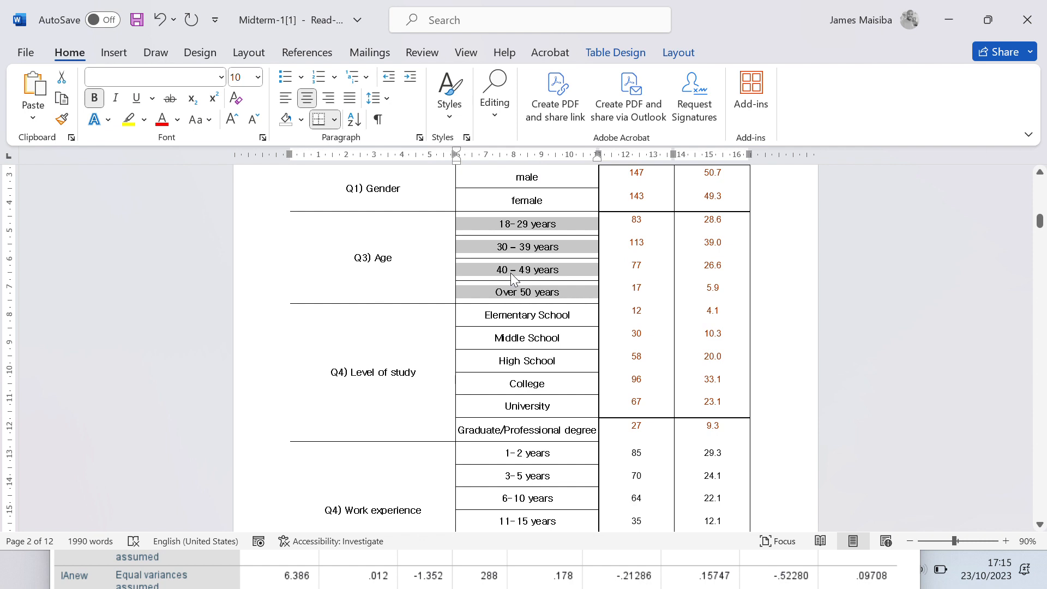
# Review the four Age categories in the demographic table and how they divide into below and above 40 years
pyautogui.click(519, 235)
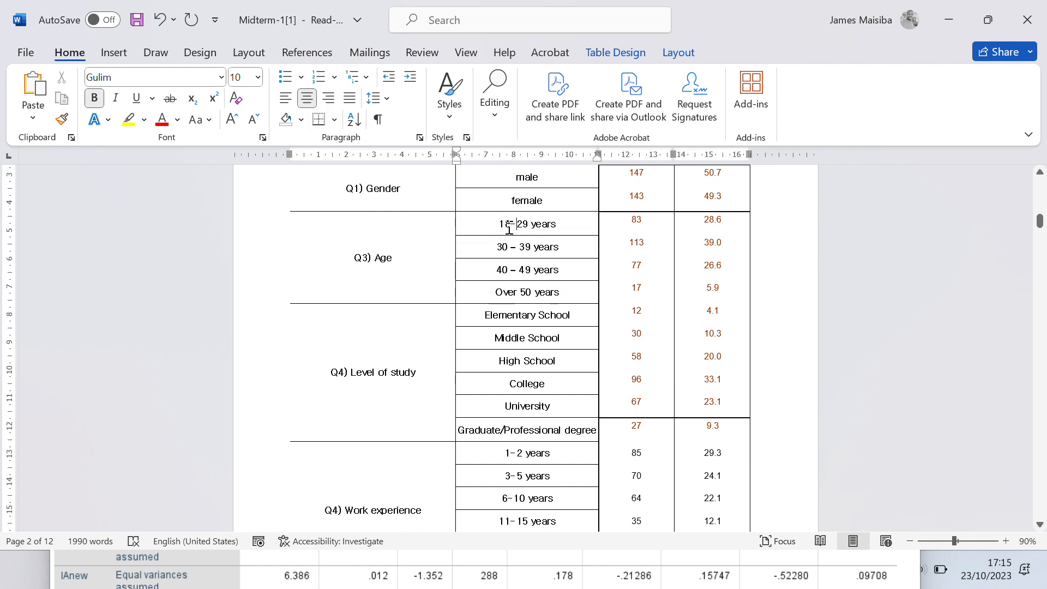
pyautogui.moveTo(493, 228); pyautogui.dragTo(494, 290)
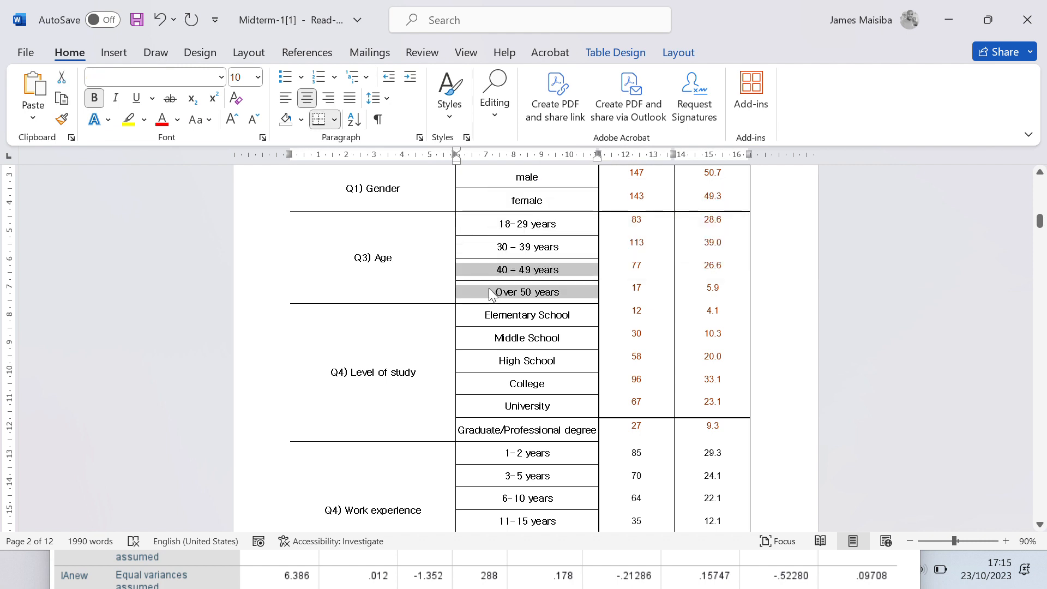
pyautogui.click(491, 289)
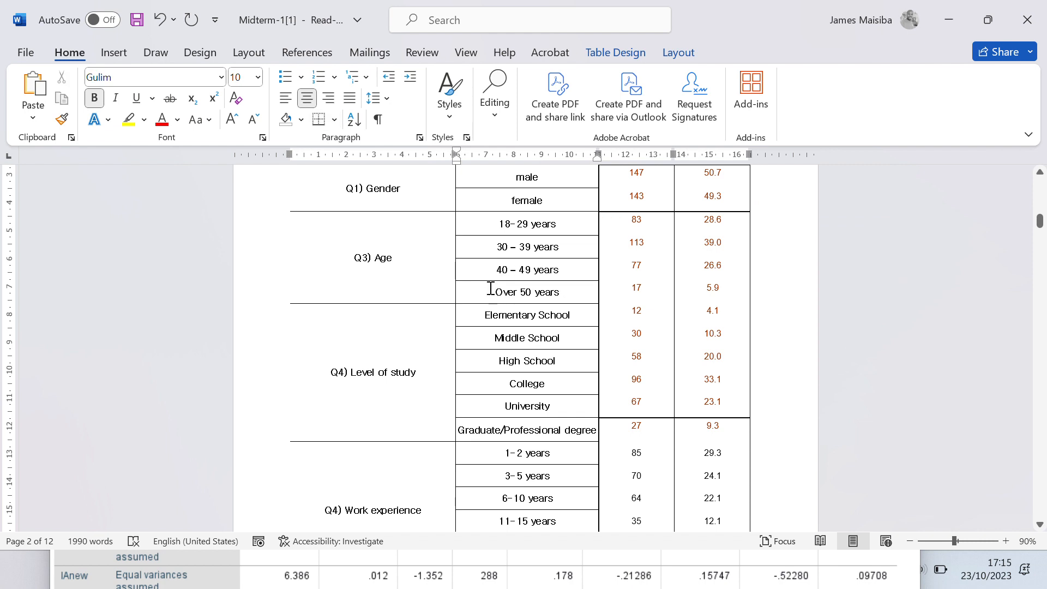
# Switch to SPSS and close the pivot table editor showing the Independent Samples Test
pyautogui.hotkey('alt', 'Tab')
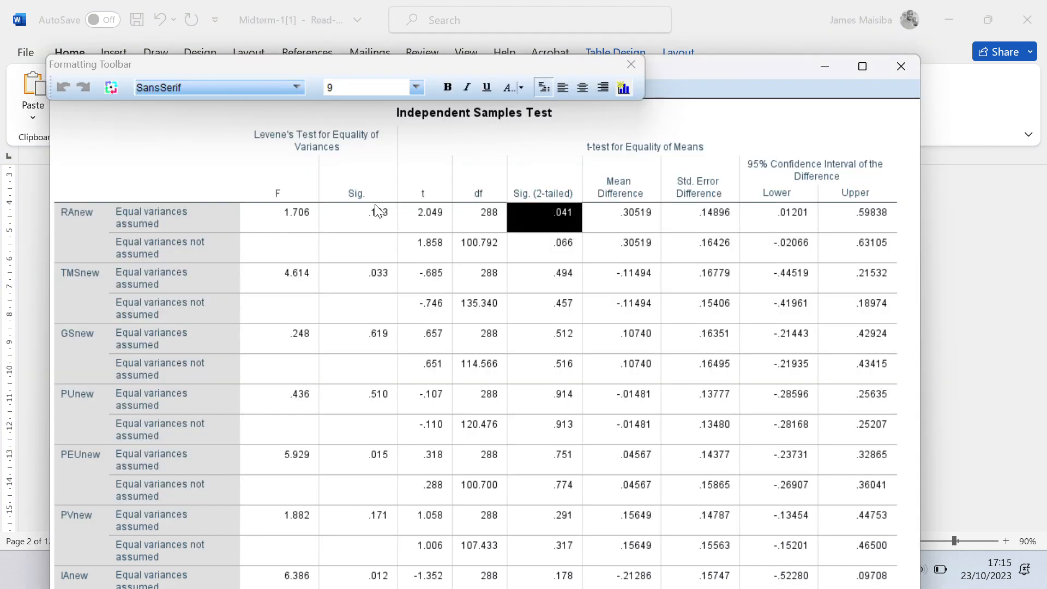
pyautogui.click(900, 66)
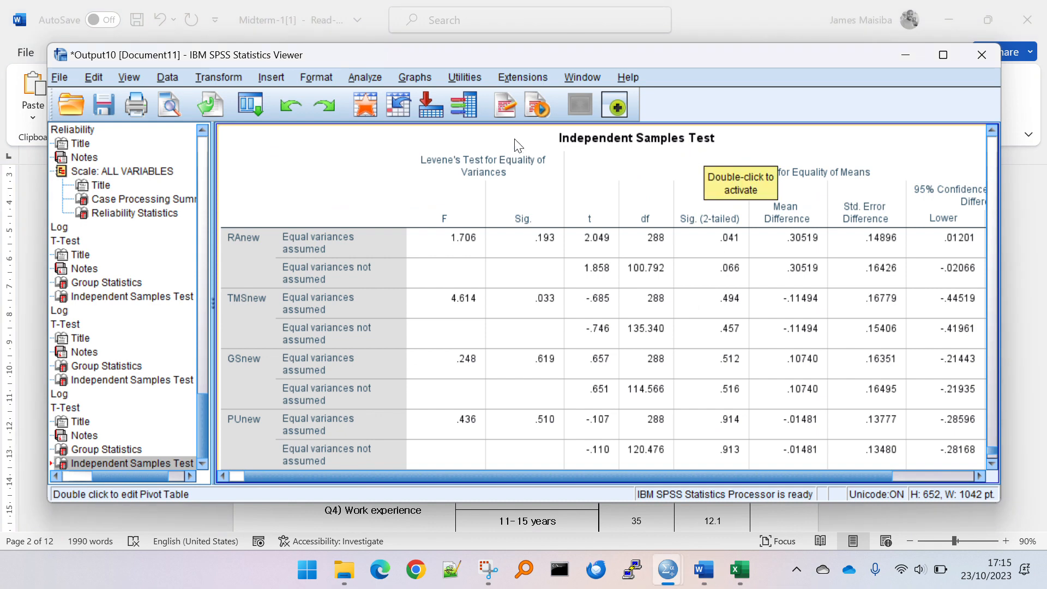
pyautogui.click(358, 77)
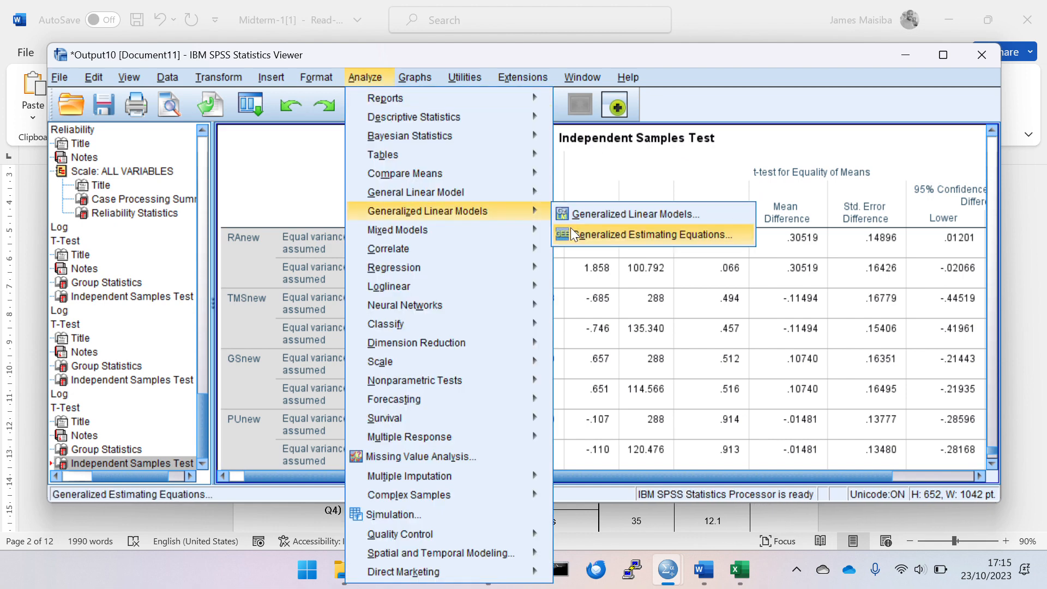
pyautogui.moveTo(540, 173)
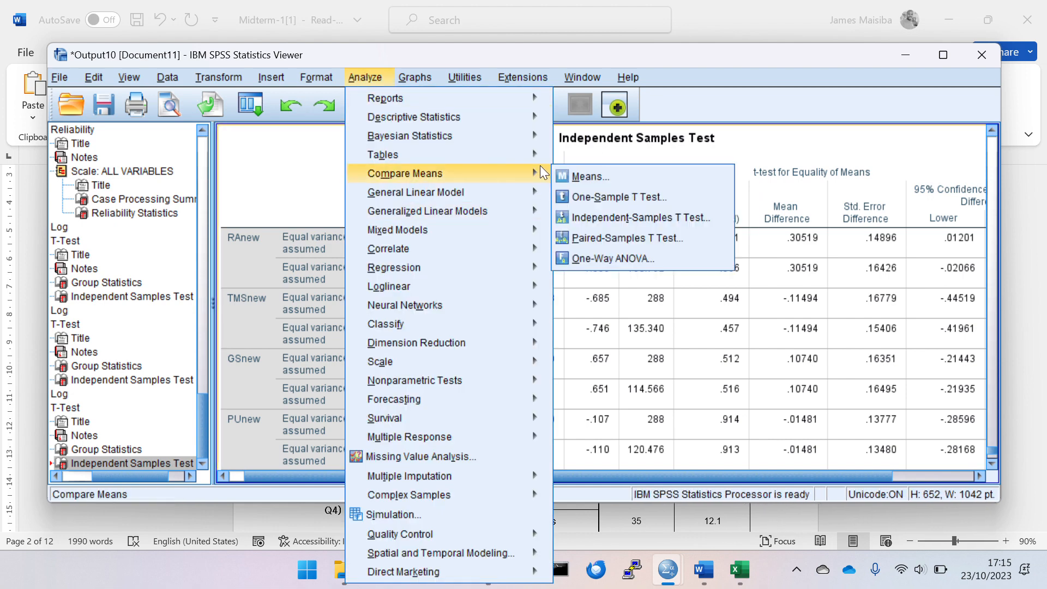
pyautogui.click(625, 218)
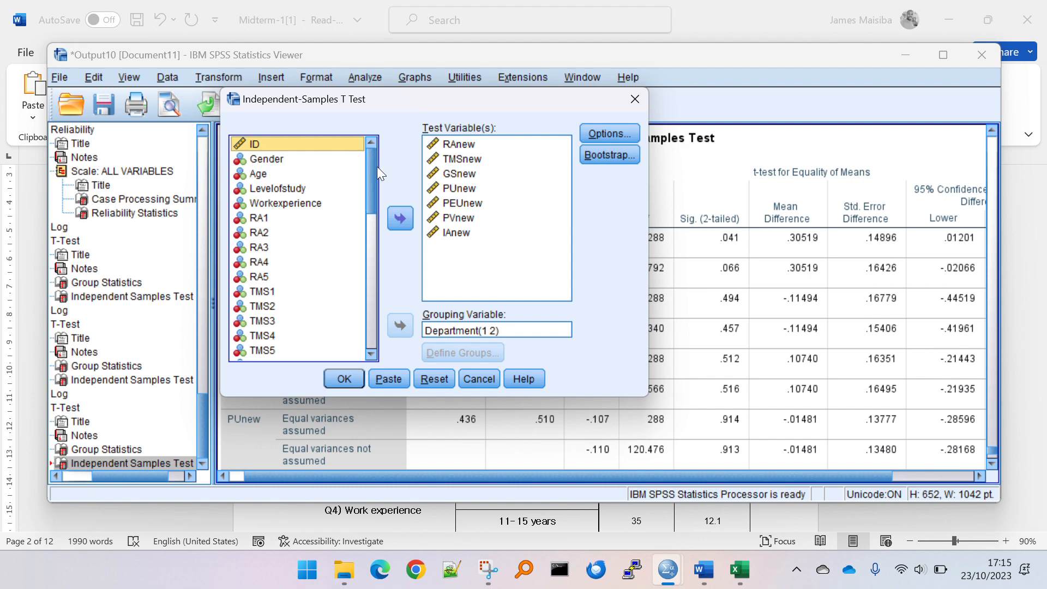
pyautogui.click(476, 325)
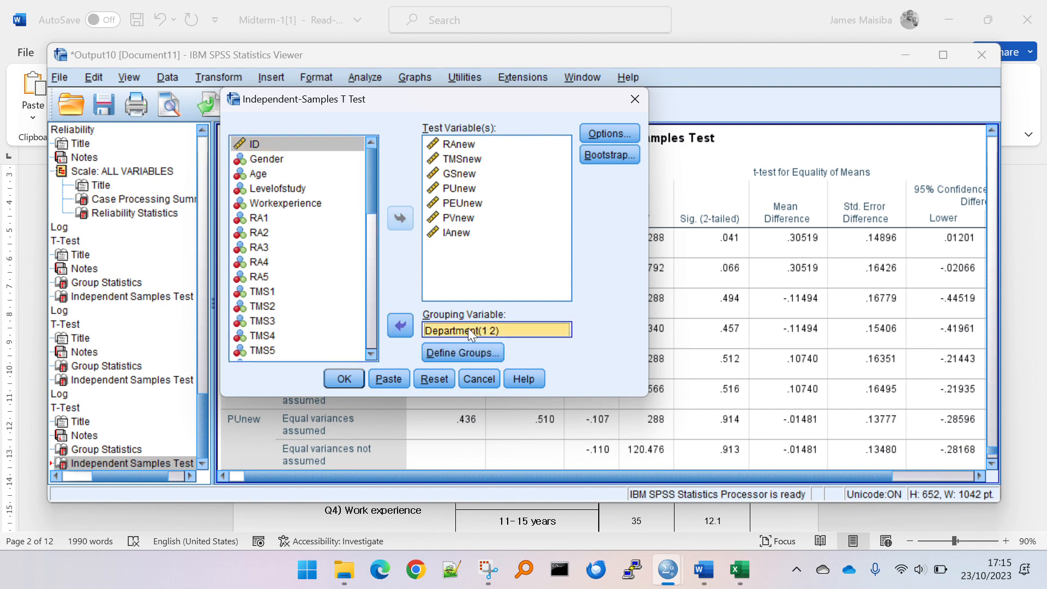
pyautogui.click(408, 326)
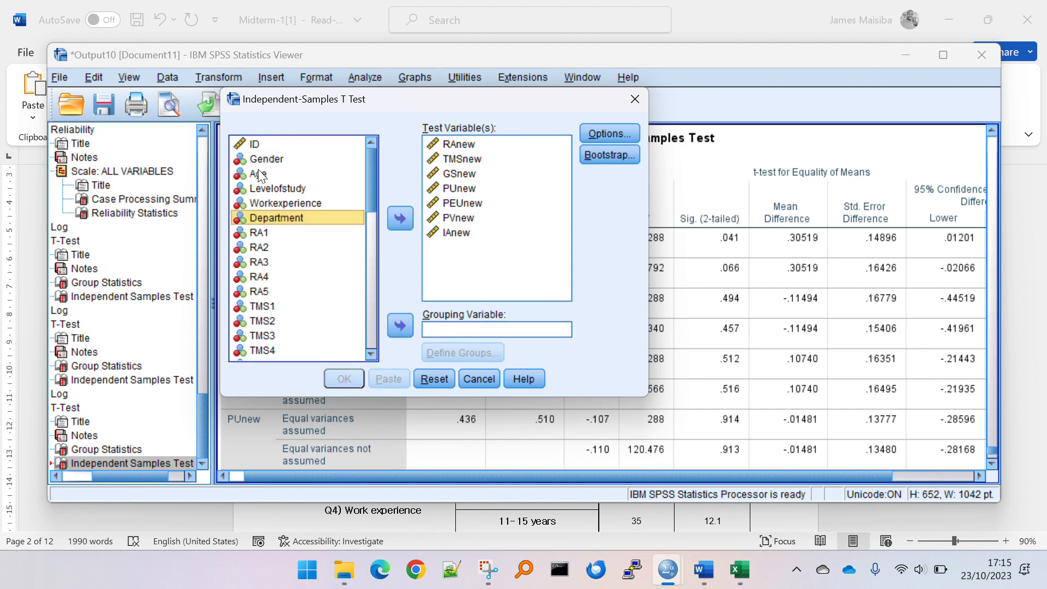
pyautogui.click(258, 173)
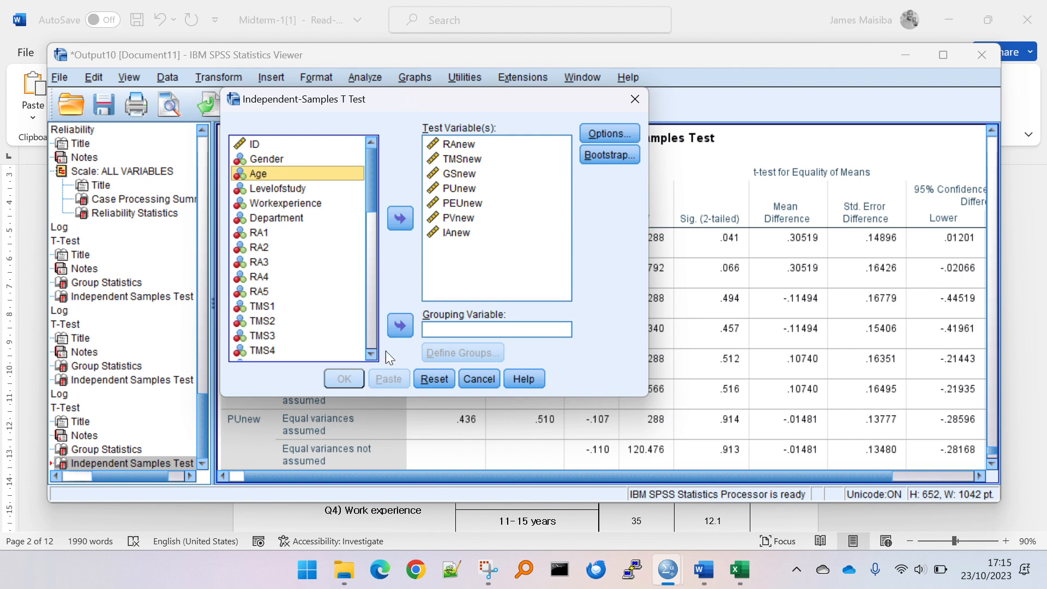
pyautogui.click(406, 326)
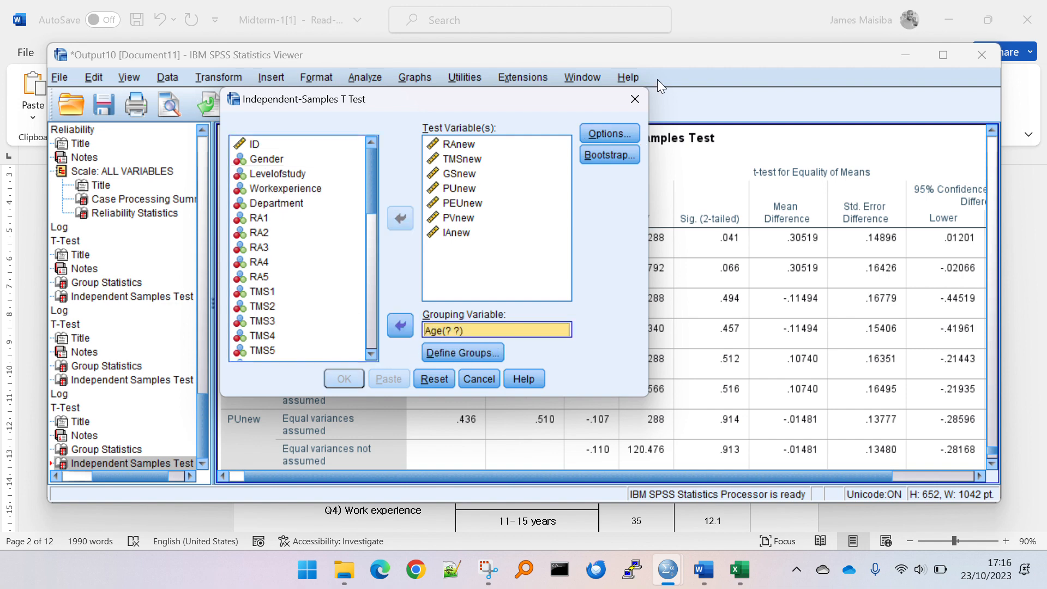
pyautogui.click(636, 99)
# Set up an Independent-Samples T Test with Age replacing Department as the grouping variable
pyautogui.click(365, 77)
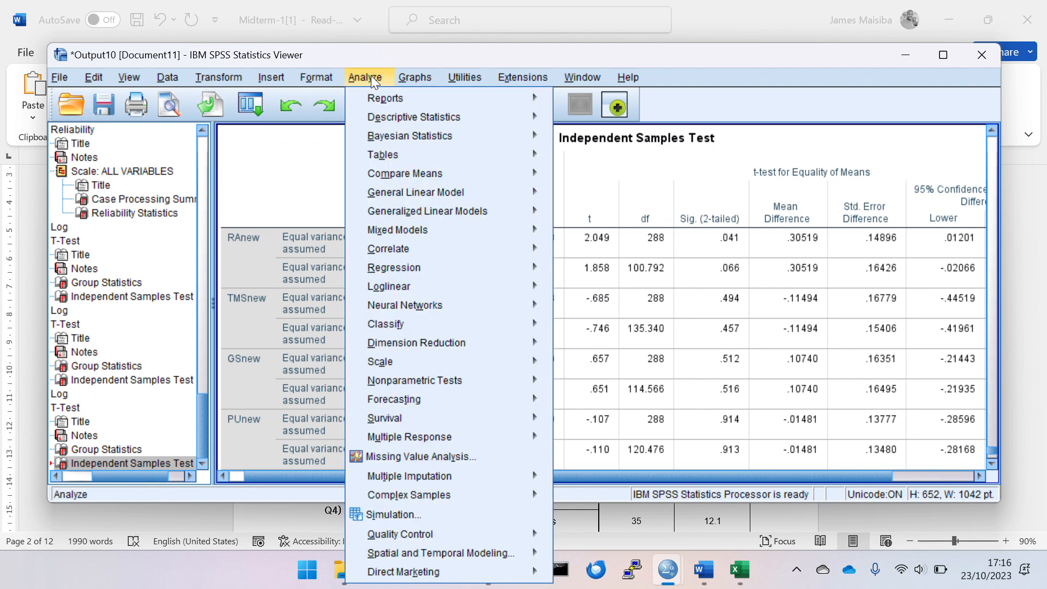
pyautogui.moveTo(406, 173)
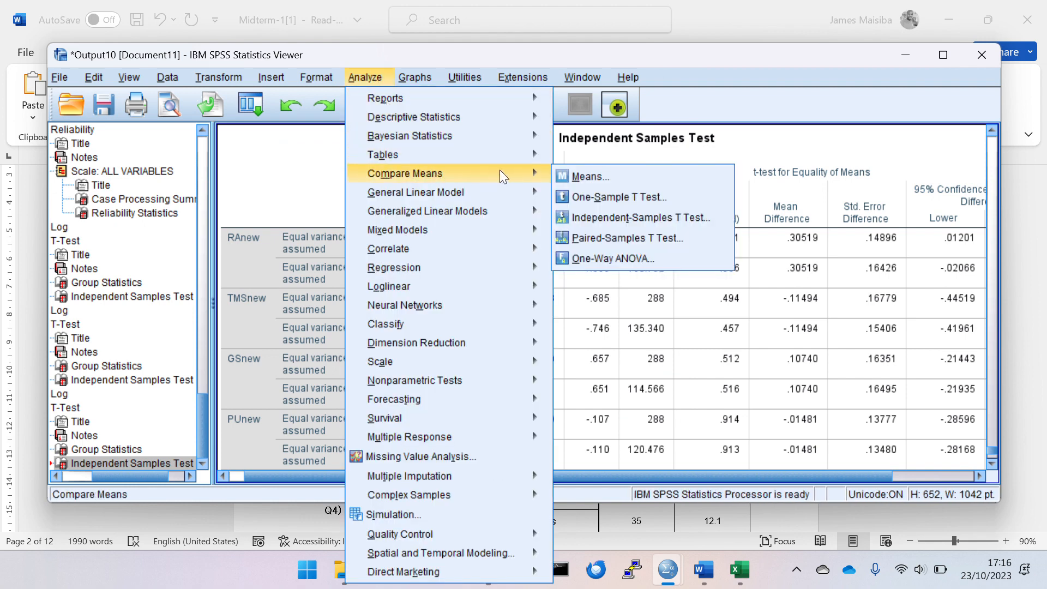
pyautogui.click(607, 223)
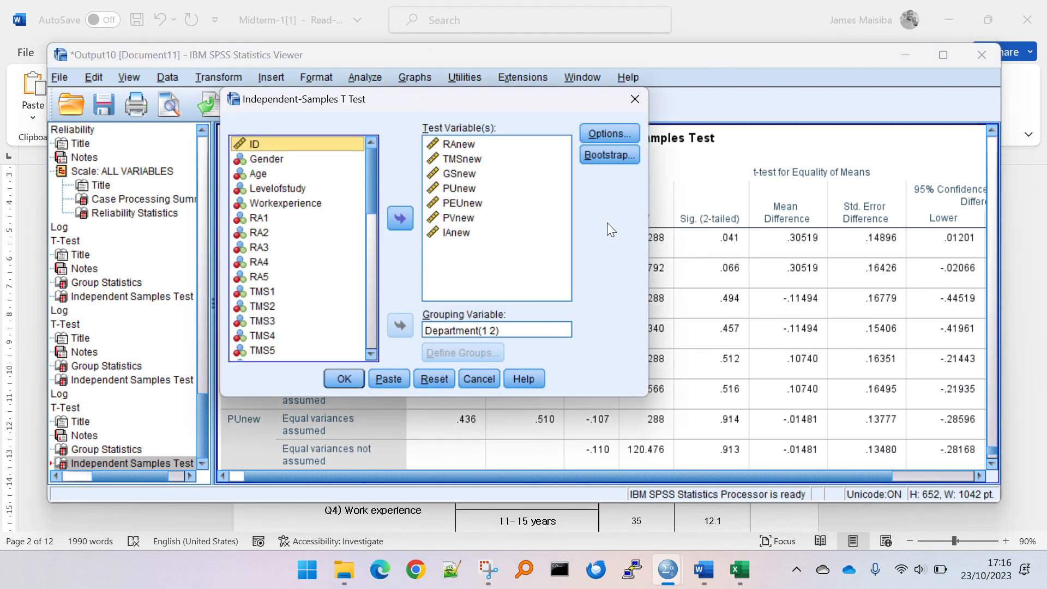
pyautogui.click(561, 326)
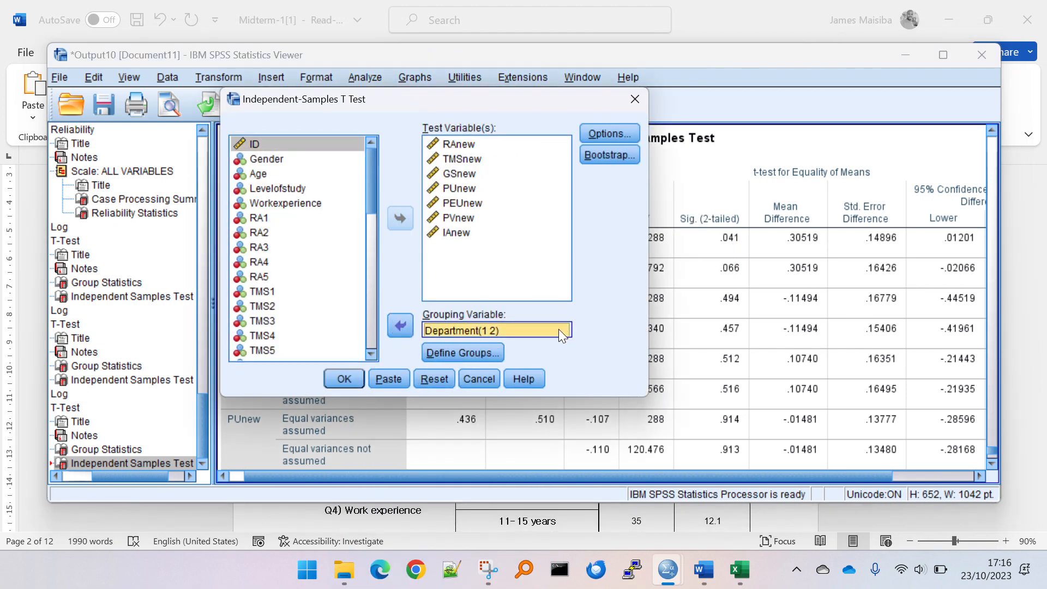
pyautogui.click(401, 326)
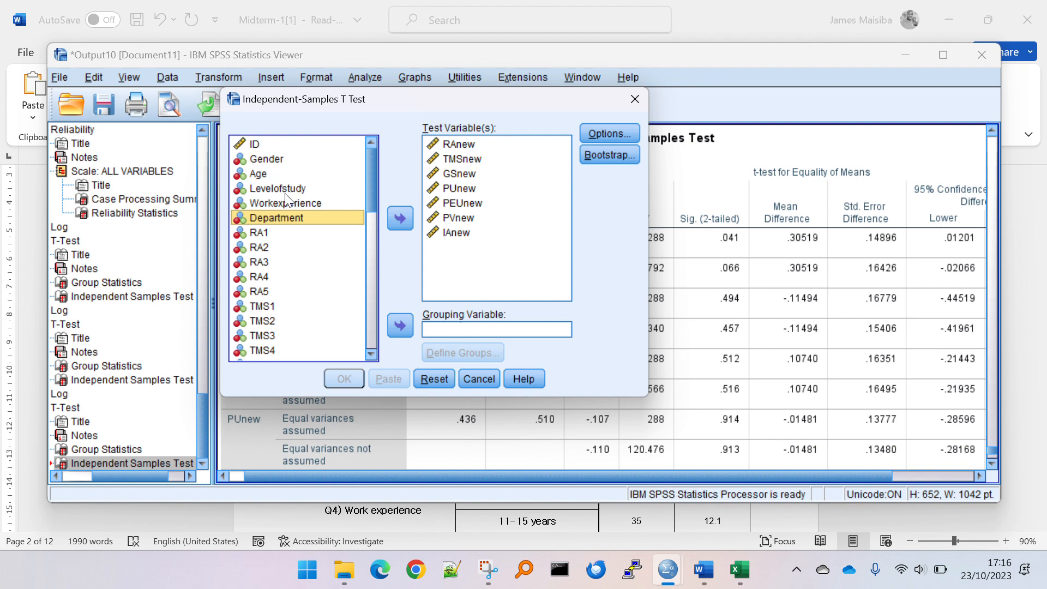
pyautogui.click(263, 169)
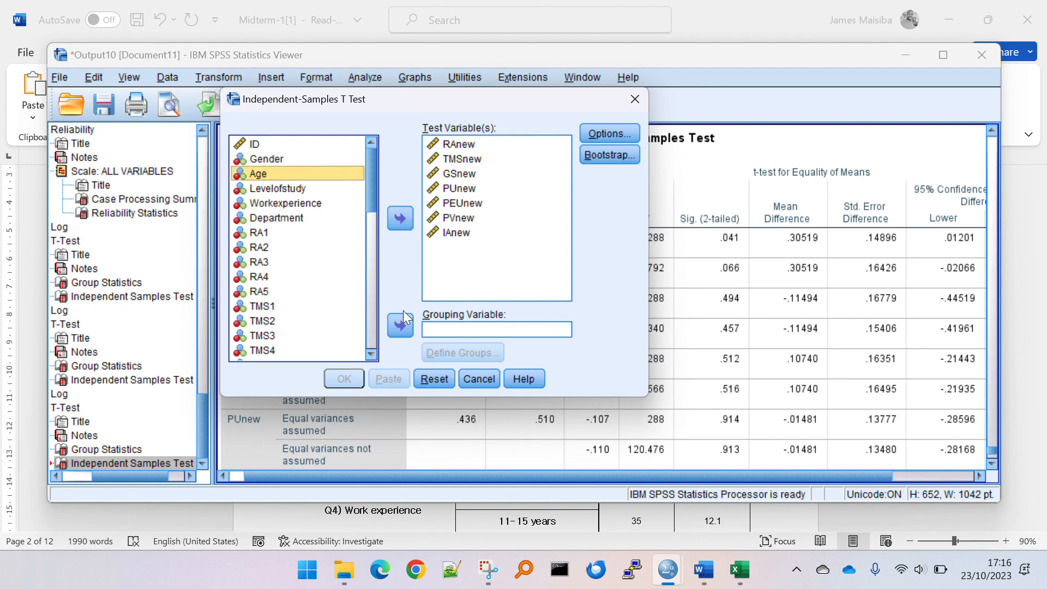
pyautogui.click(400, 326)
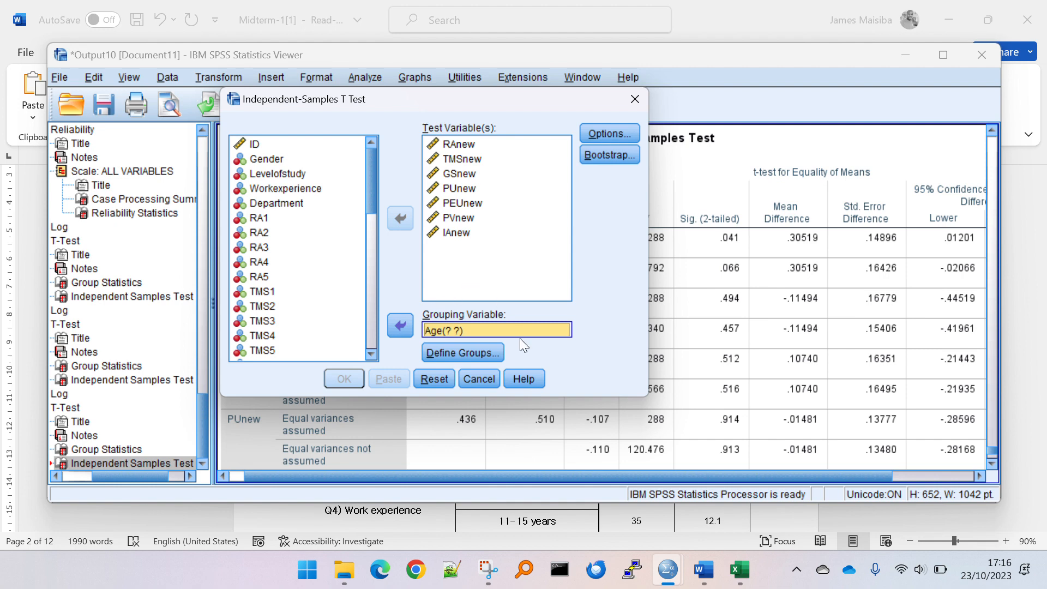
# Define the Age groups with a cut point of 2.5 and run the Independent-Samples T Test
pyautogui.click(470, 353)
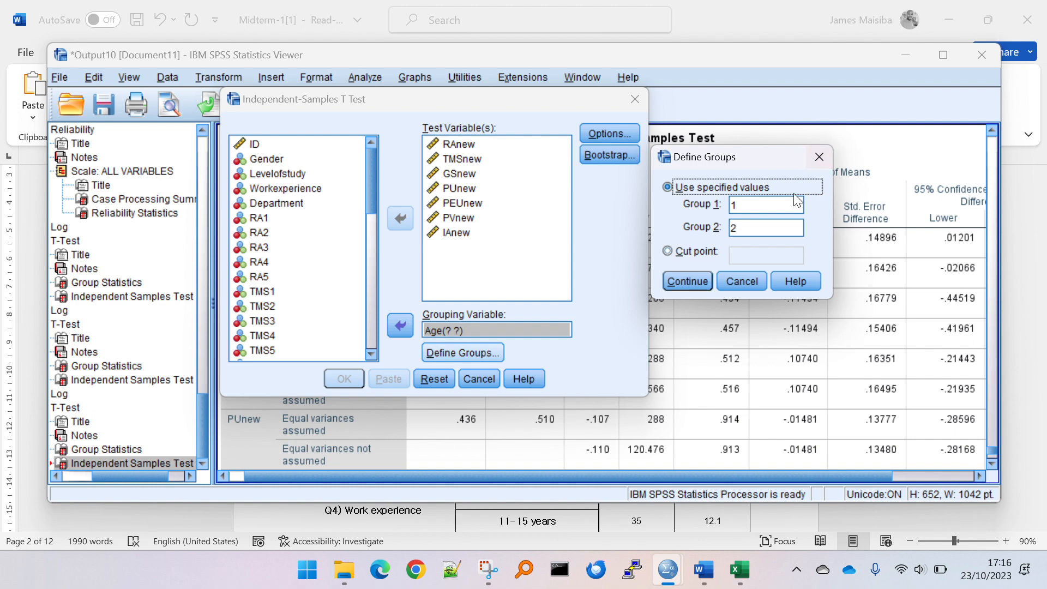
pyautogui.click(694, 252)
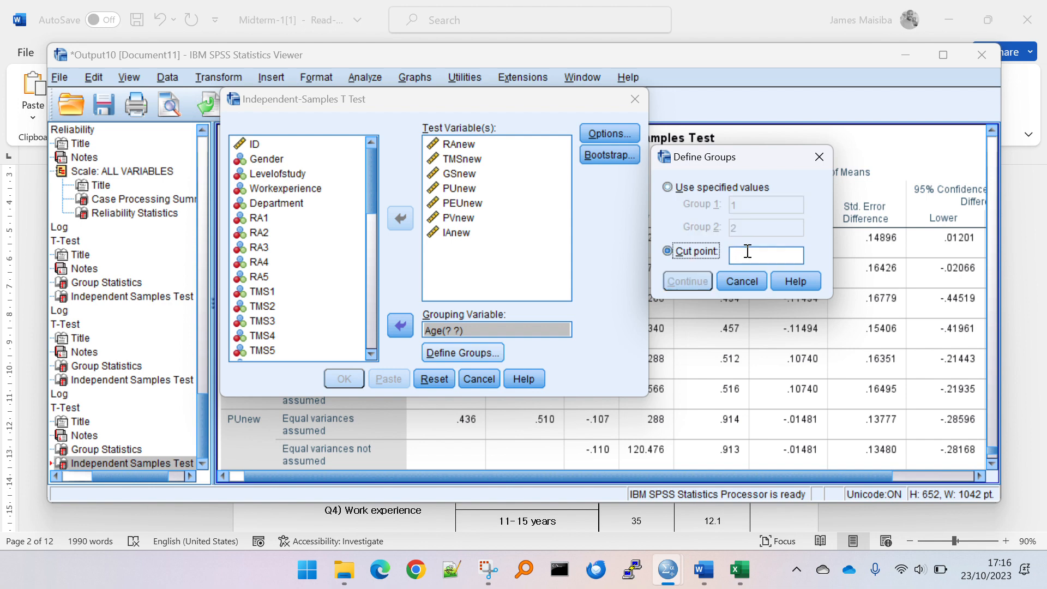
pyautogui.click(750, 258)
pyautogui.write('2.5')
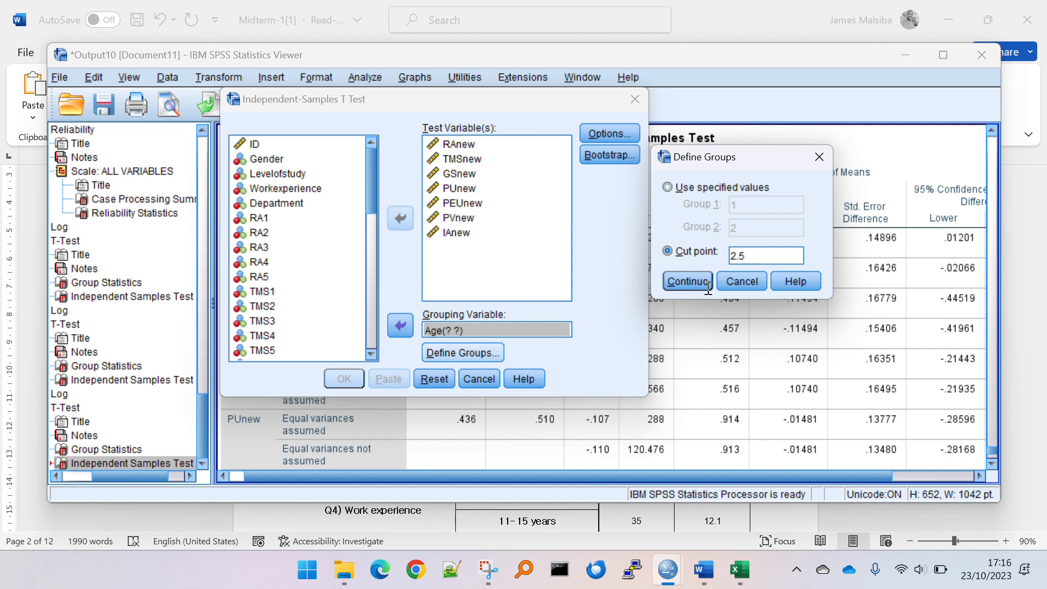
pyautogui.click(677, 282)
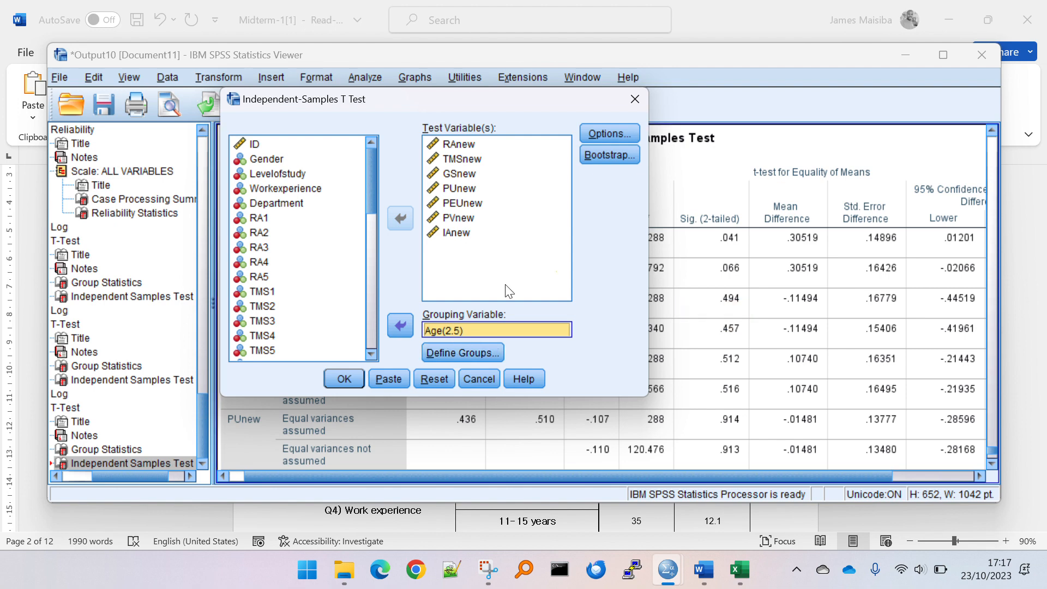
pyautogui.click(361, 377)
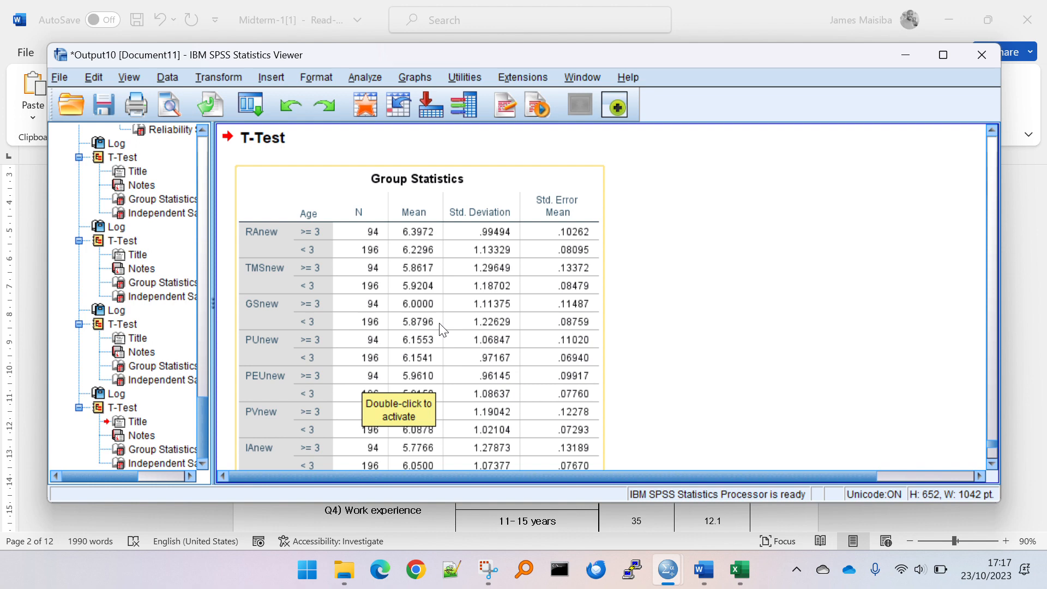
# Compare the >= 3 and < 3 Age groups in the SPSS Group Statistics with the Age categories in the Word table
pyautogui.scroll(-3, 443, 330)
pyautogui.scroll(3, 443, 330)
pyautogui.hotkey('alt', 'Tab')
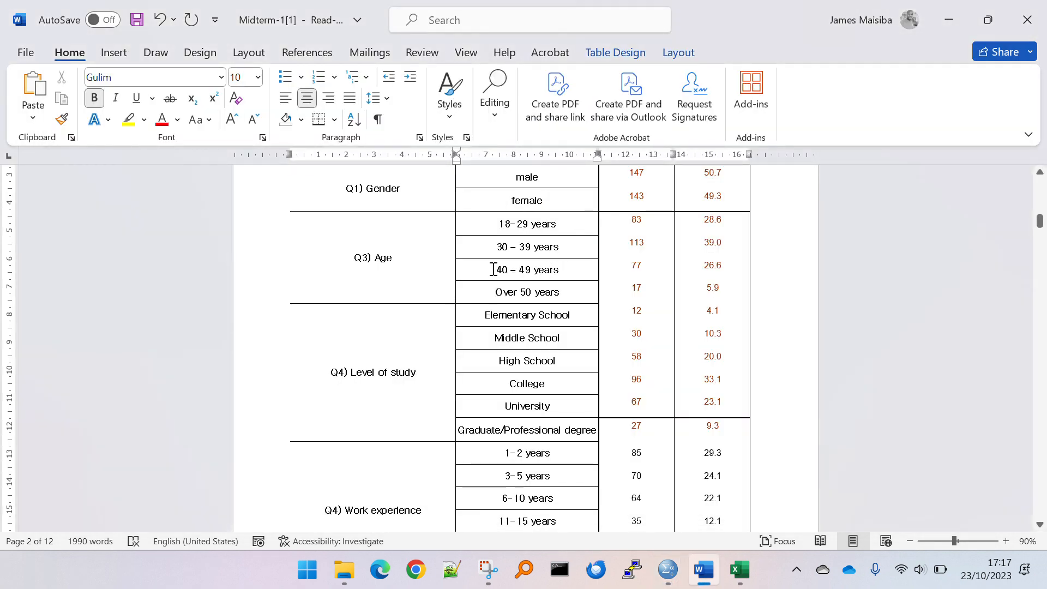
pyautogui.moveTo(494, 270); pyautogui.dragTo(554, 294)
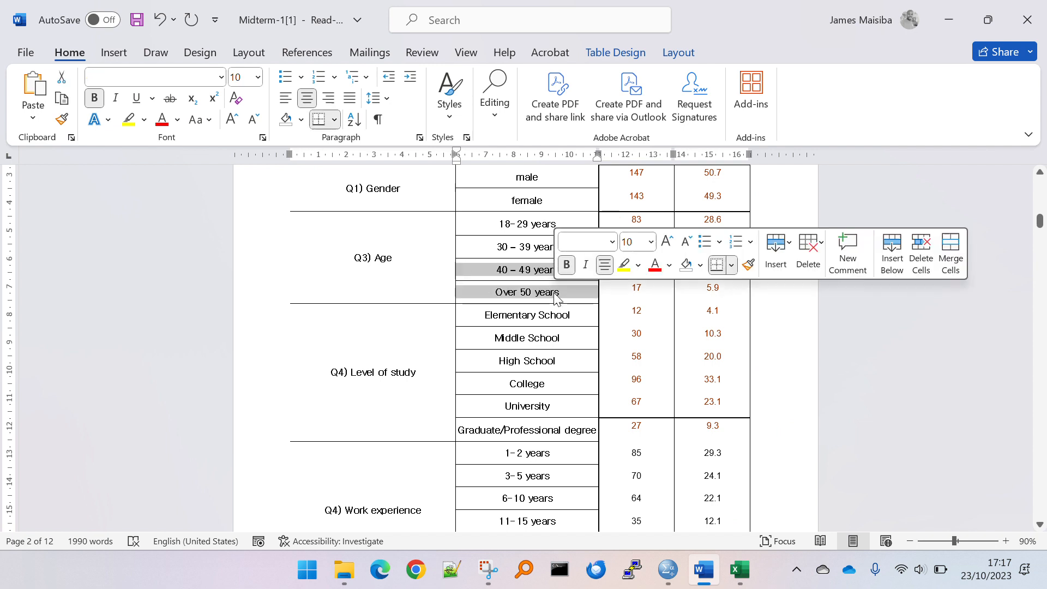
pyautogui.click(506, 270)
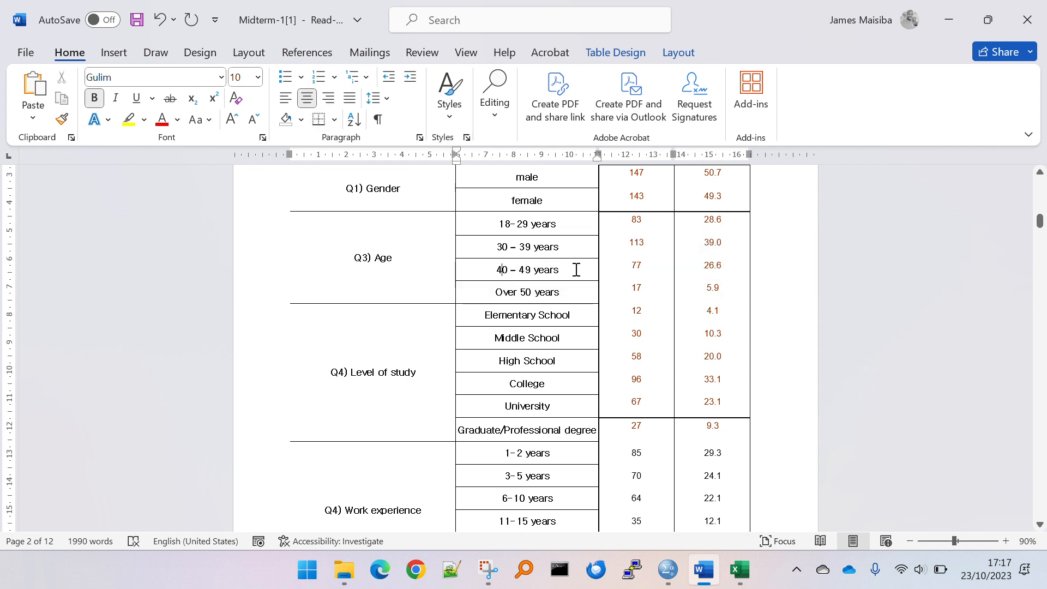
pyautogui.hotkey('alt', 'Tab')
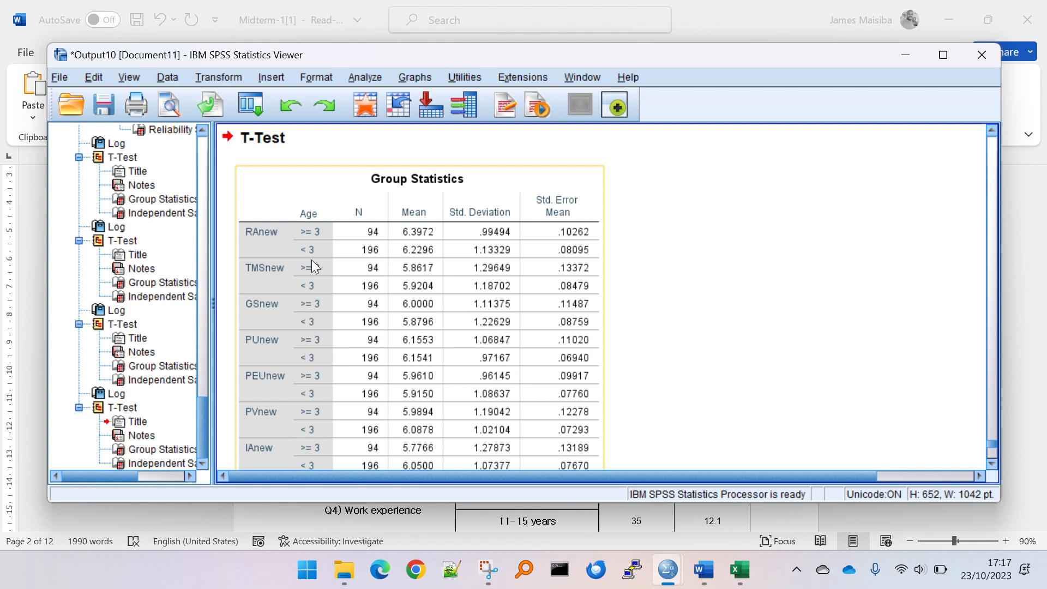
pyautogui.hotkey('alt', 'Tab')
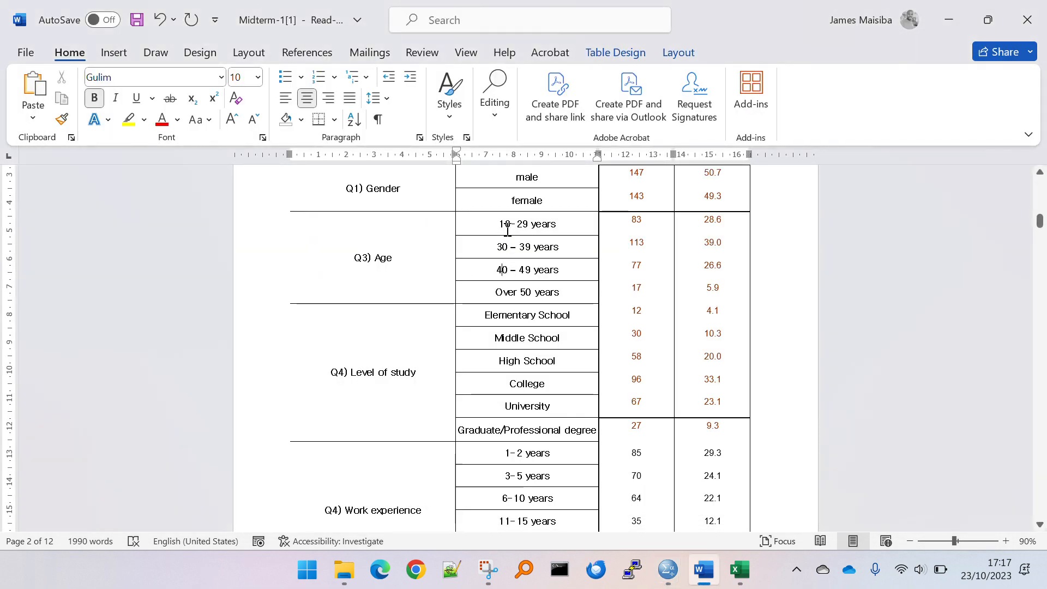
pyautogui.moveTo(507, 229); pyautogui.dragTo(507, 245)
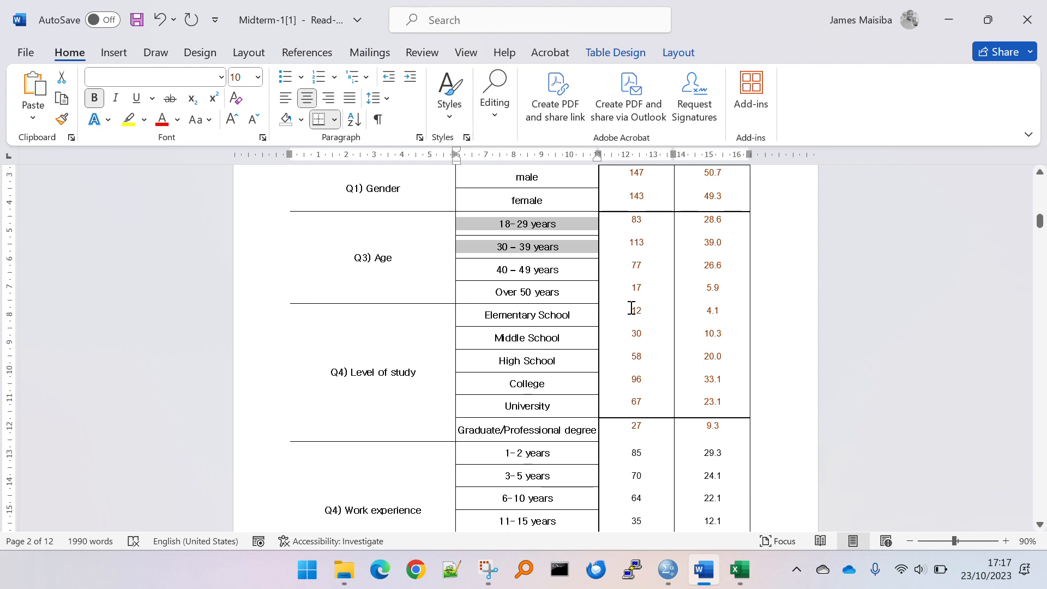
pyautogui.hotkey('alt', 'Tab')
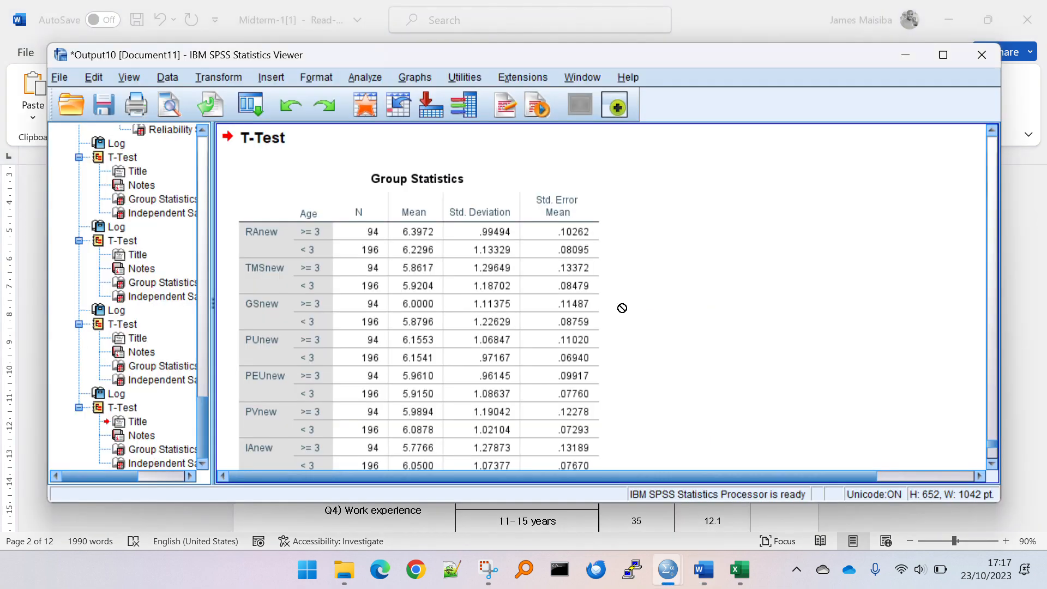
# Open the Age Group Statistics table for editing and copy the N, Mean and Std. Deviation of both RAnew groups
pyautogui.click(361, 232)
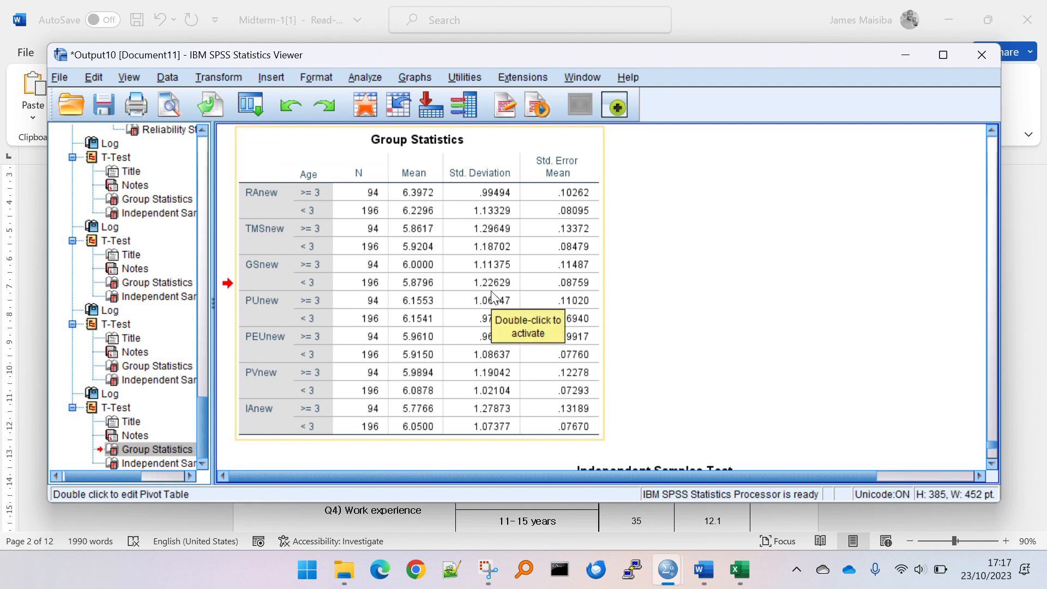
pyautogui.doubleClick(416, 194)
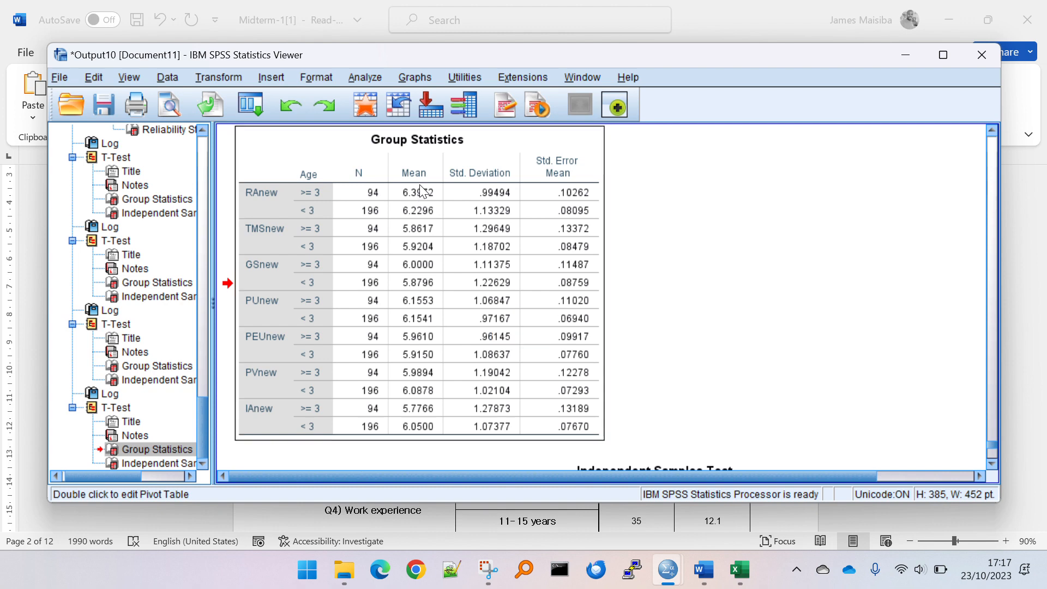
pyautogui.click(431, 185)
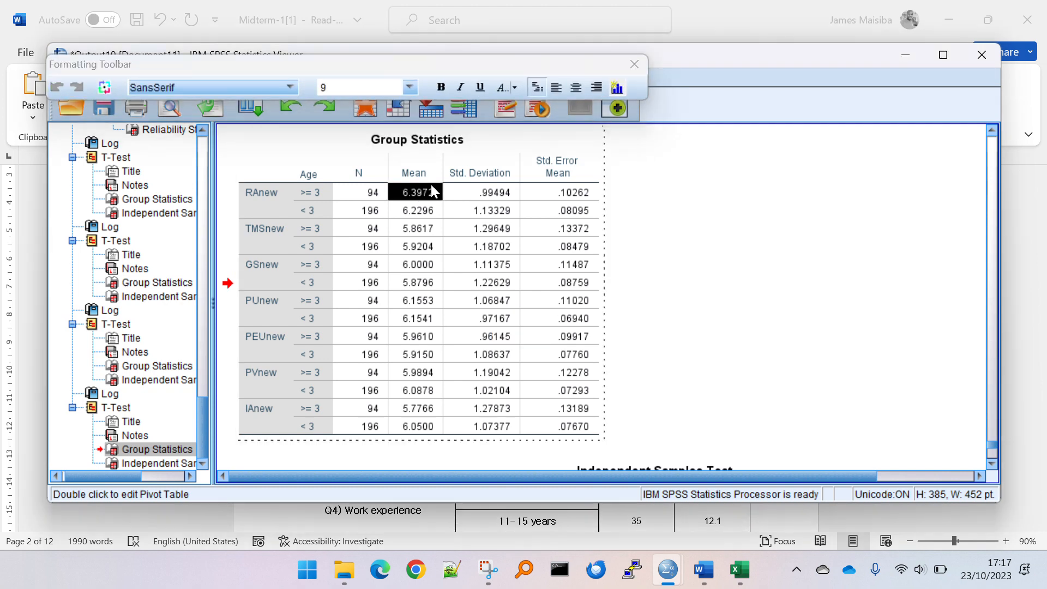
pyautogui.keyDown('ctrl'); pyautogui.click(488, 196); pyautogui.keyUp('ctrl')
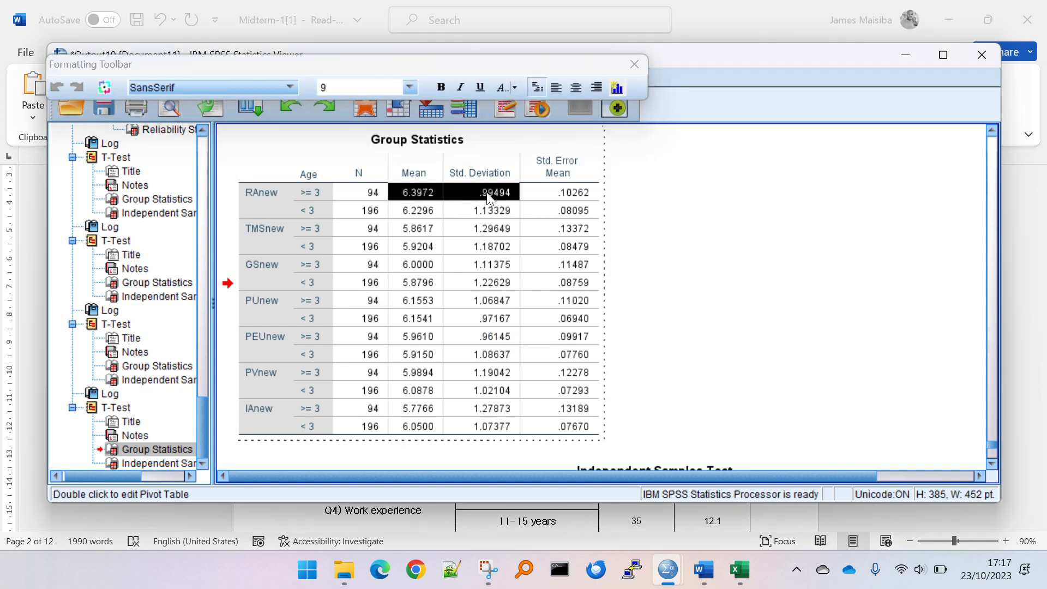
pyautogui.click(408, 206)
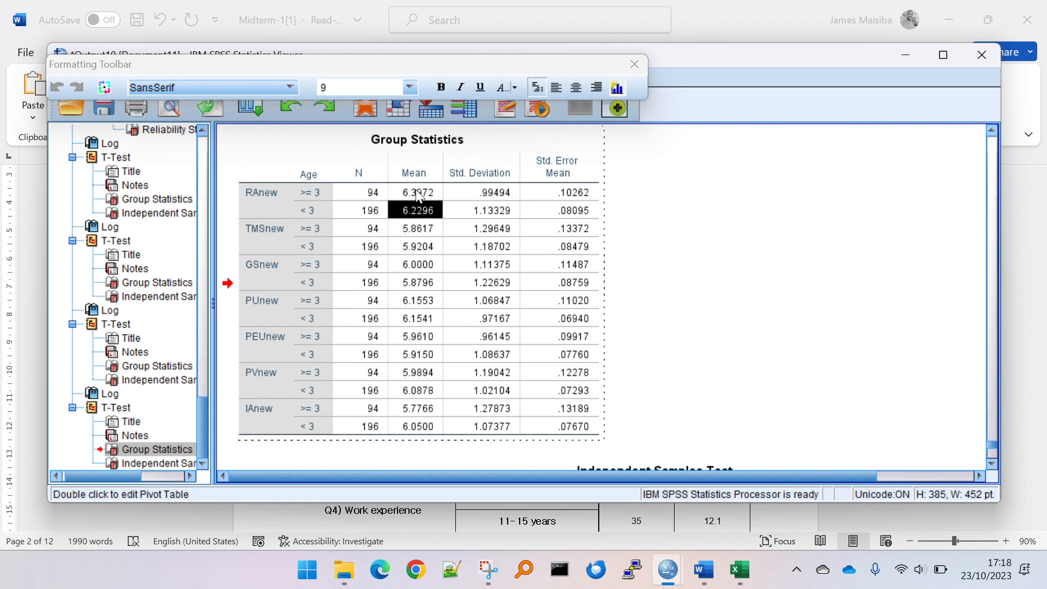
pyautogui.moveTo(417, 192); pyautogui.dragTo(457, 204)
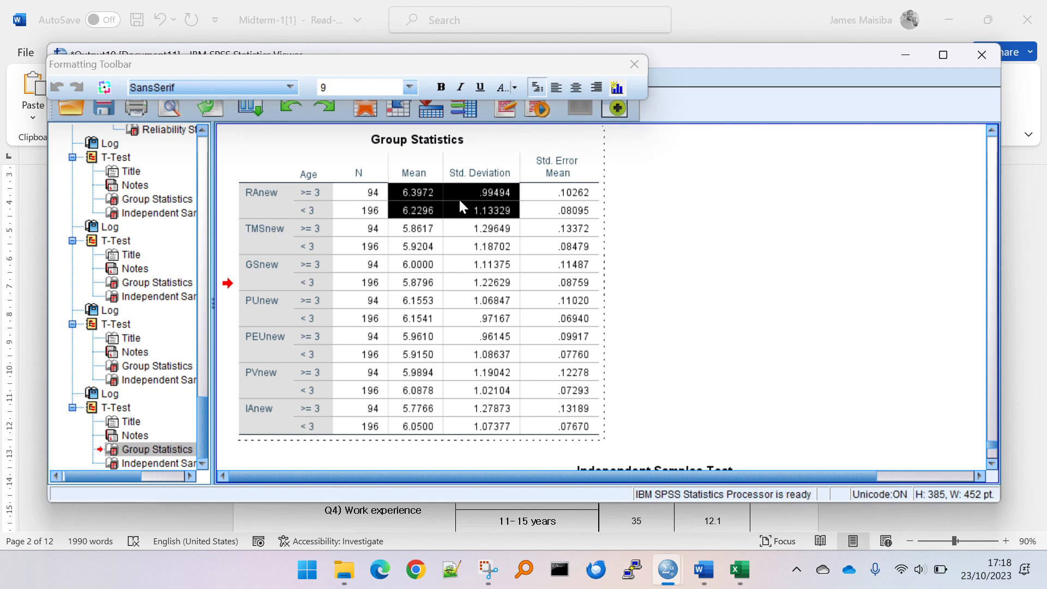
pyautogui.moveTo(358, 192); pyautogui.dragTo(481, 206)
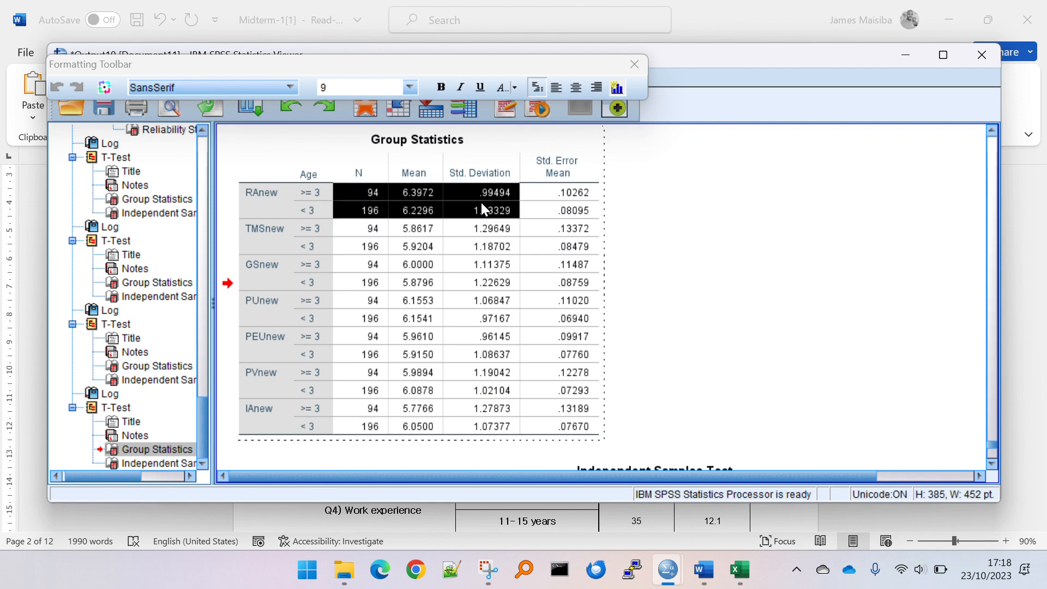
pyautogui.scroll(-6, 505, 344)
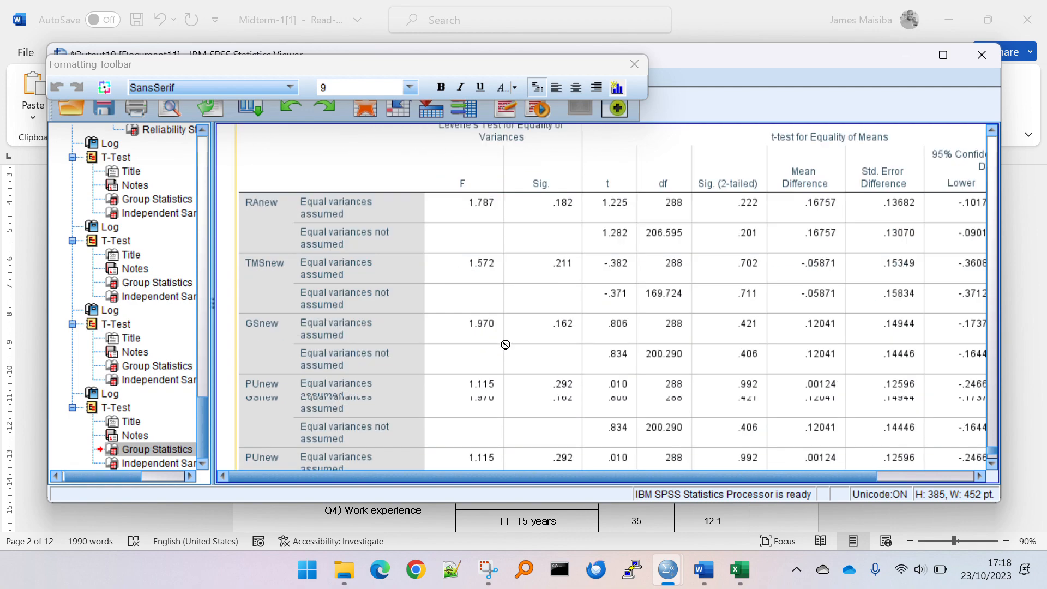
# Switch to Word and select the n and Relative Advantage M(SD) cells of both Age rows in Figure 3-1
pyautogui.hotkey('alt', 'Tab')
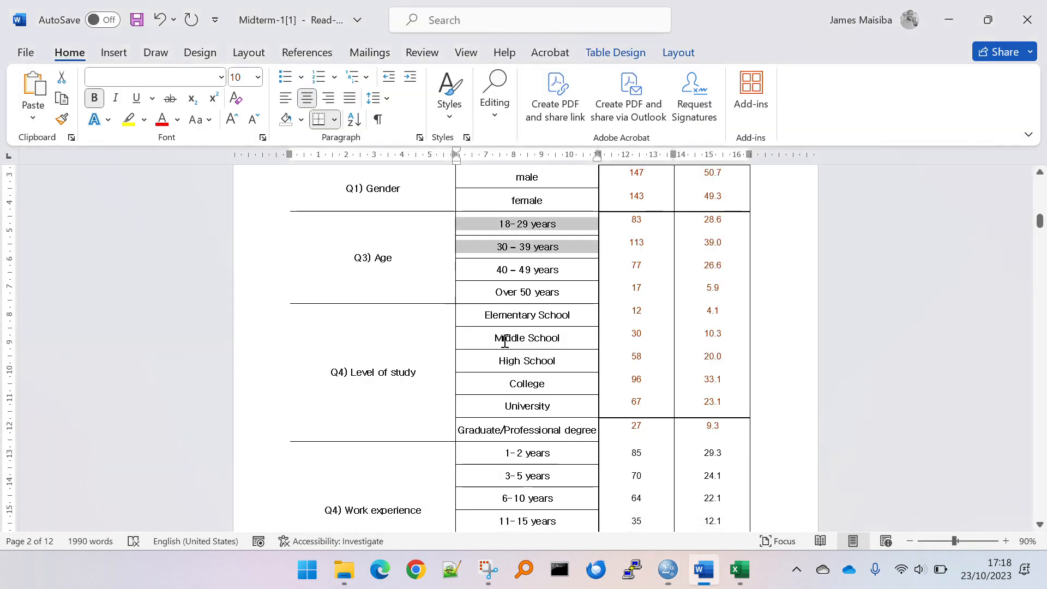
pyautogui.scroll(-15, 504, 341)
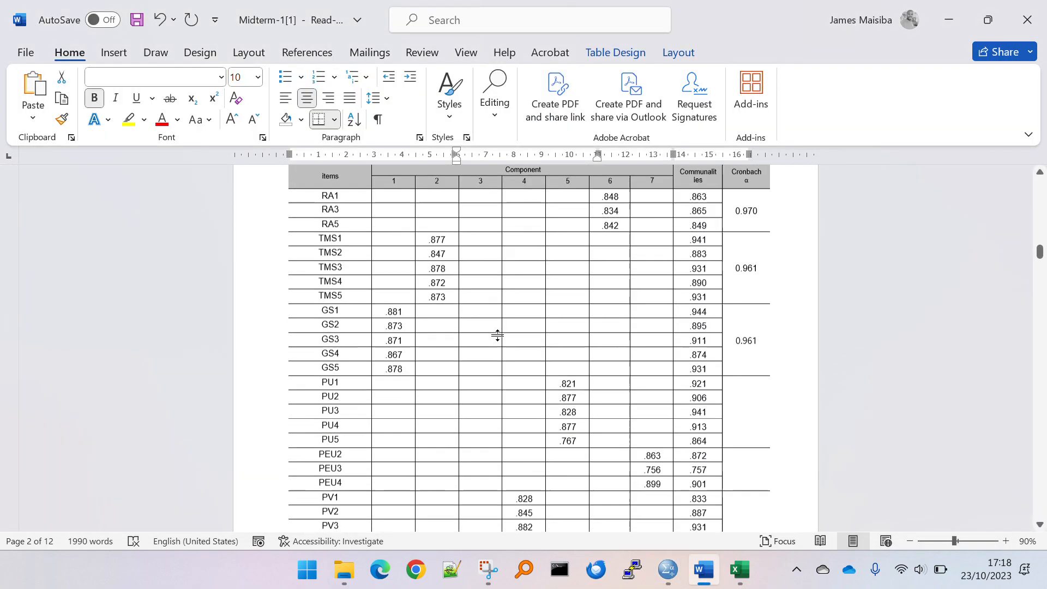
pyautogui.scroll(-15, 484, 306)
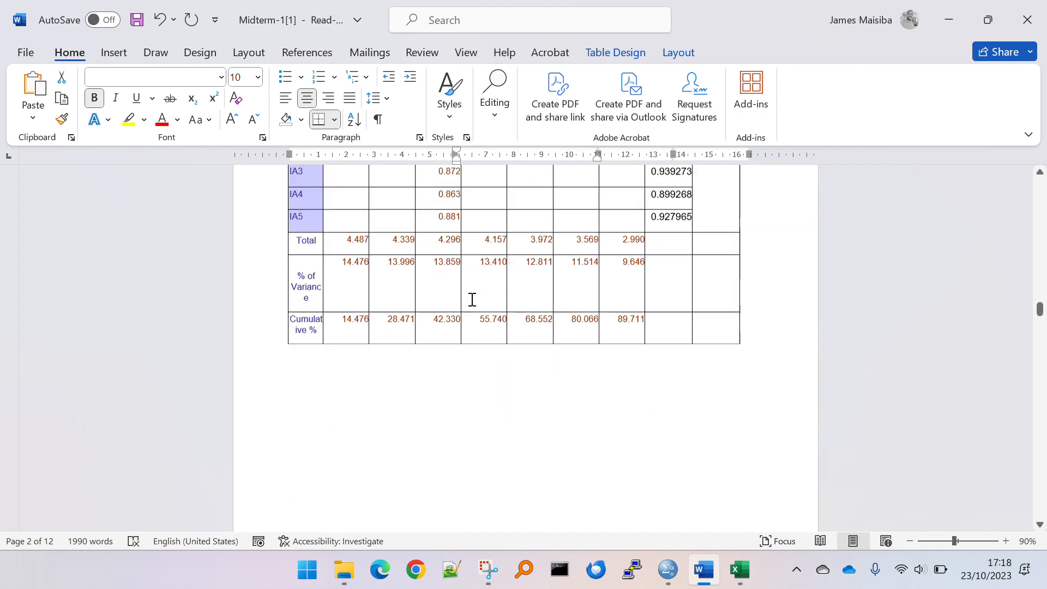
pyautogui.scroll(-12, 475, 308)
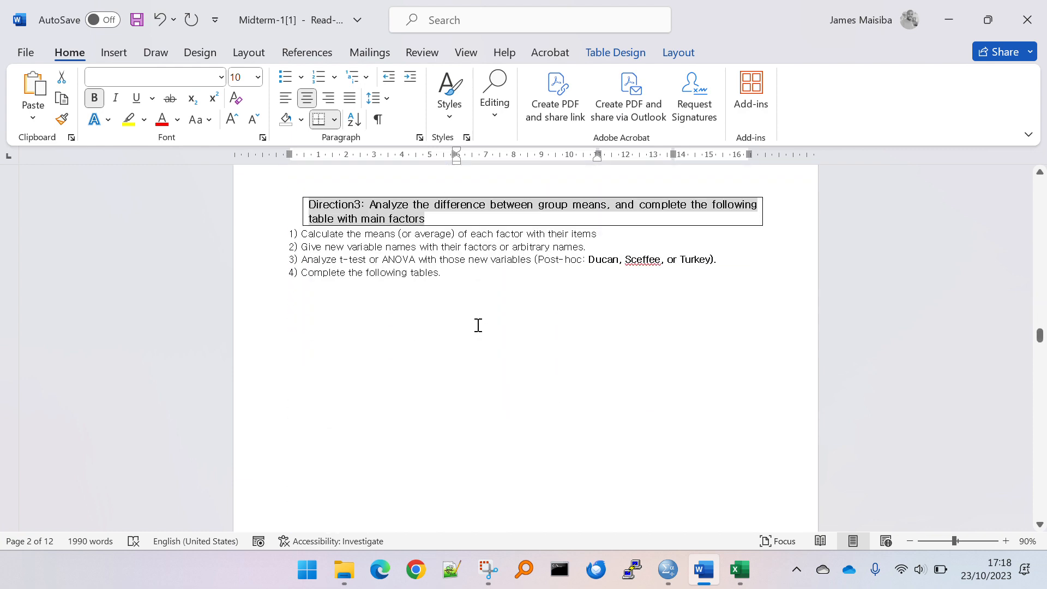
pyautogui.scroll(-15, 478, 325)
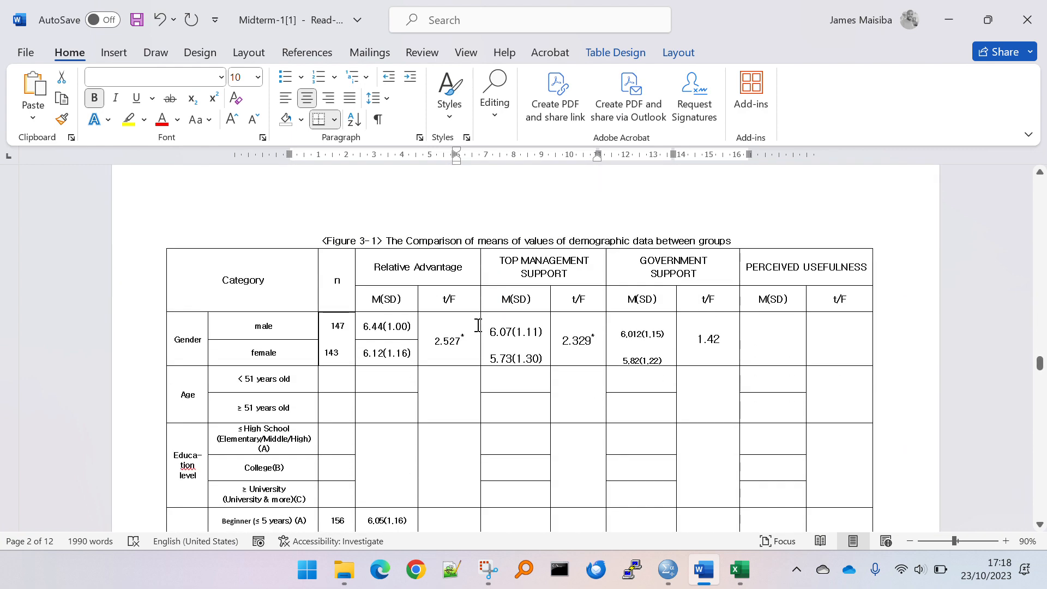
pyautogui.scroll(-4, 478, 325)
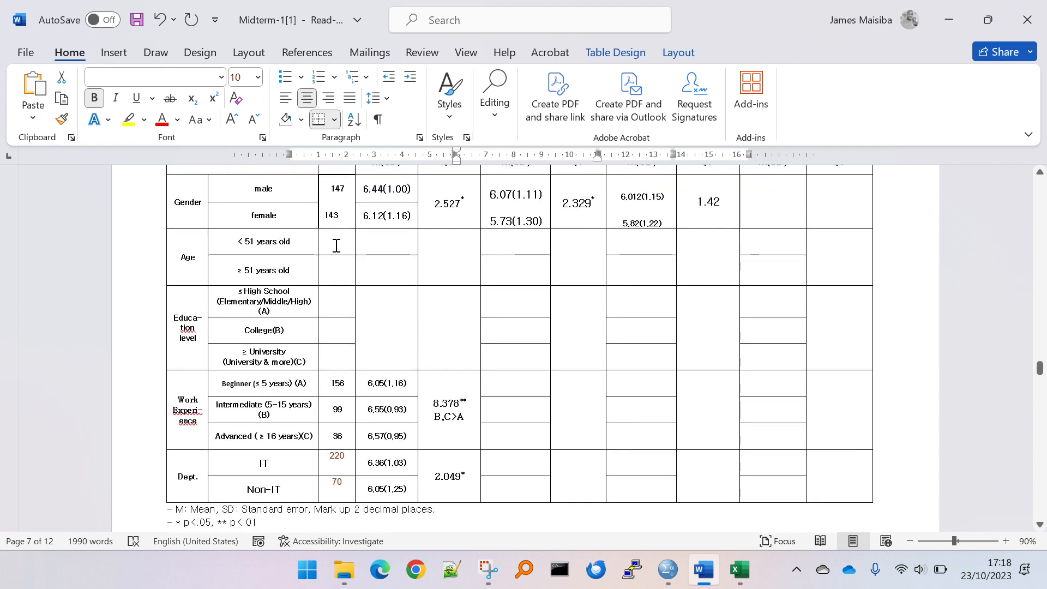
pyautogui.scroll(1, 354, 258)
pyautogui.moveTo(339, 279); pyautogui.dragTo(382, 302)
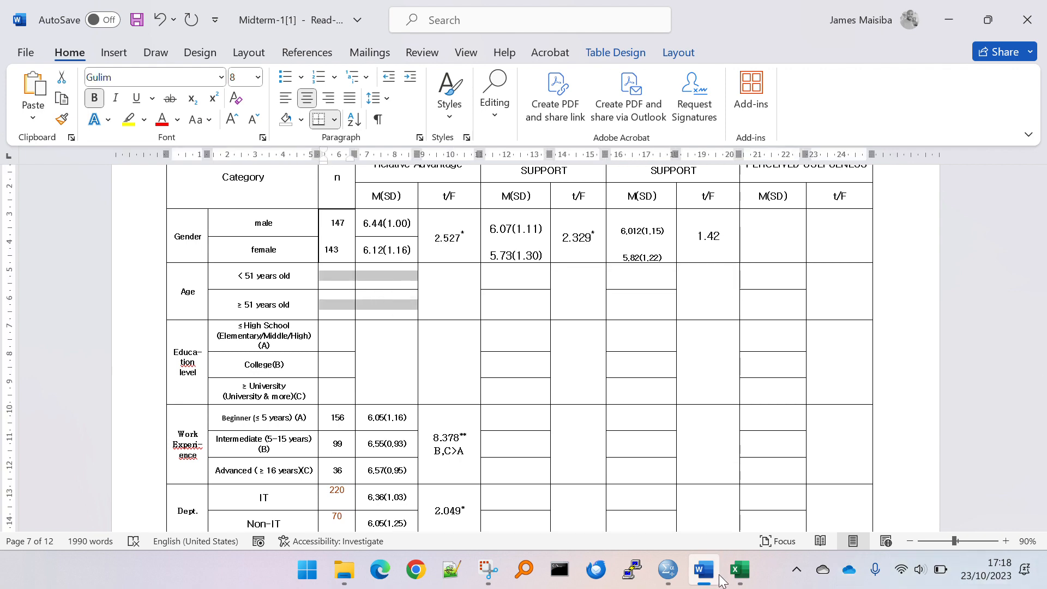
# Switch to Excel and paste the copied RAnew age statistics into Sheet2 starting at cell R24
pyautogui.click(737, 570)
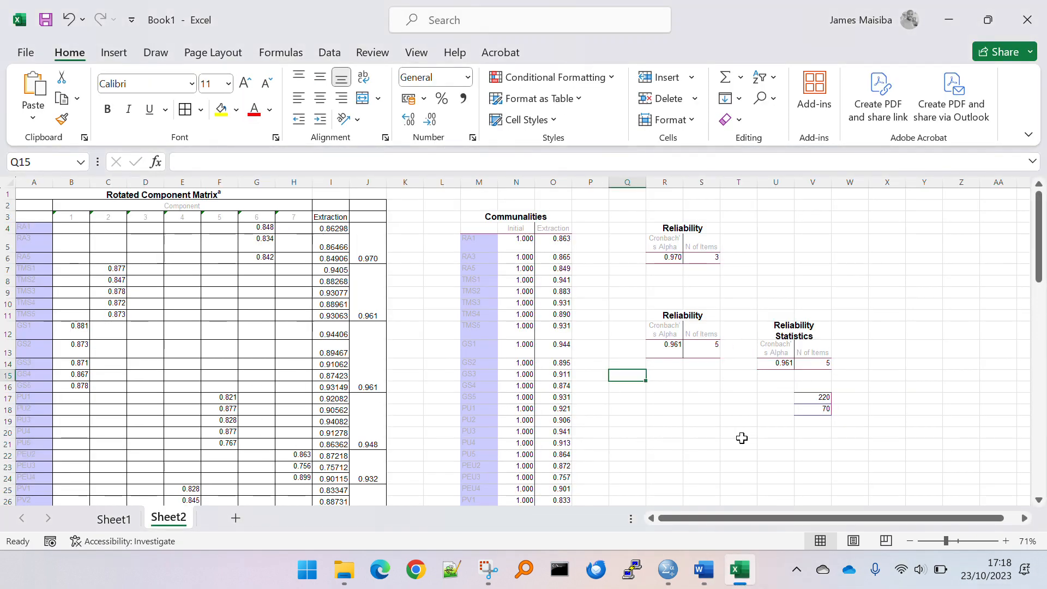
pyautogui.click(679, 477)
pyautogui.write('94\t6.3972\t0.99494\t 196\t6.2296\t1.13329')
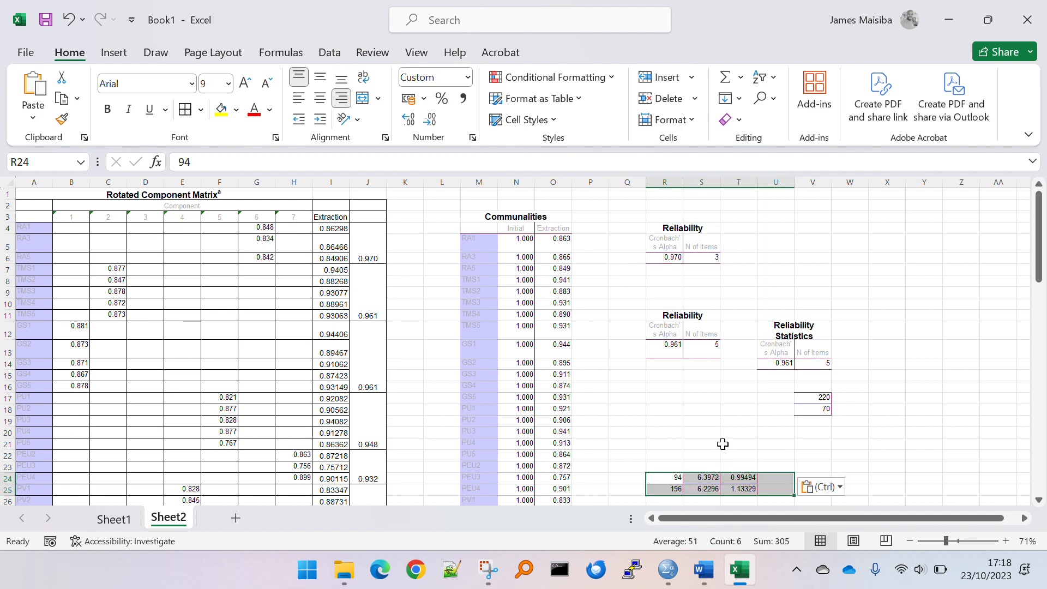
# Copy the N values of the two age groups from cells R24:R25
pyautogui.scroll(-3, 726, 442)
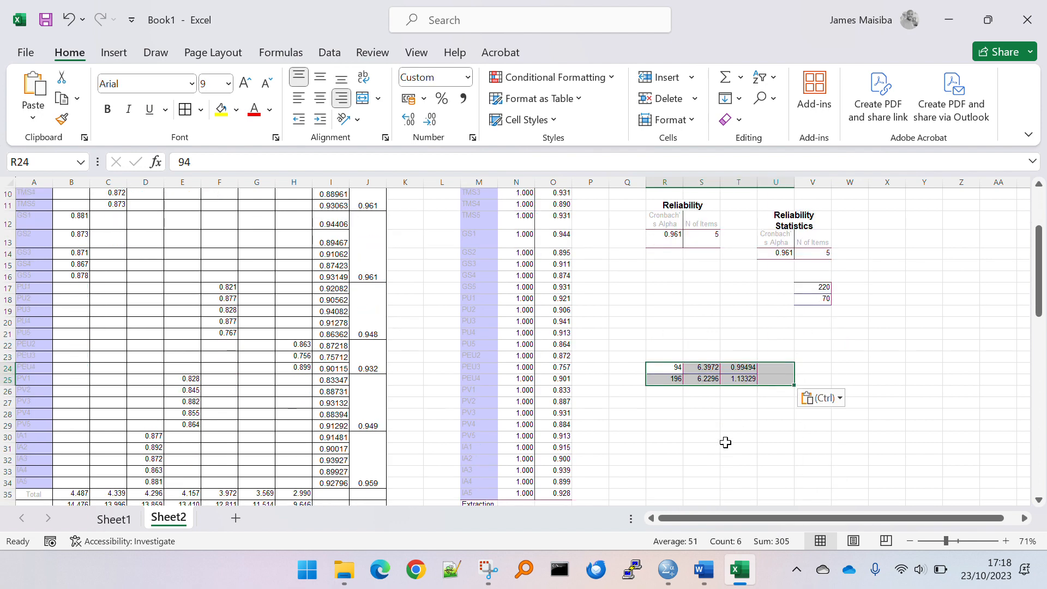
pyautogui.click(747, 406)
pyautogui.moveTo(676, 368); pyautogui.dragTo(675, 381)
pyautogui.hotkey('ctrl', 'c')
pyautogui.hotkey('alt', 'Tab')
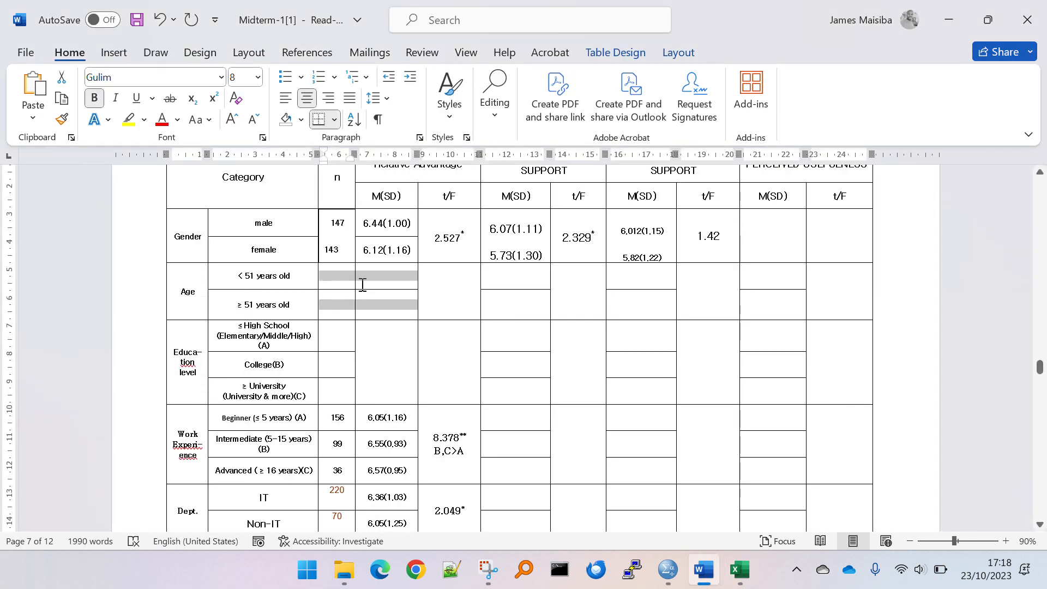
pyautogui.hotkey('alt', 'Tab')
pyautogui.click(893, 445)
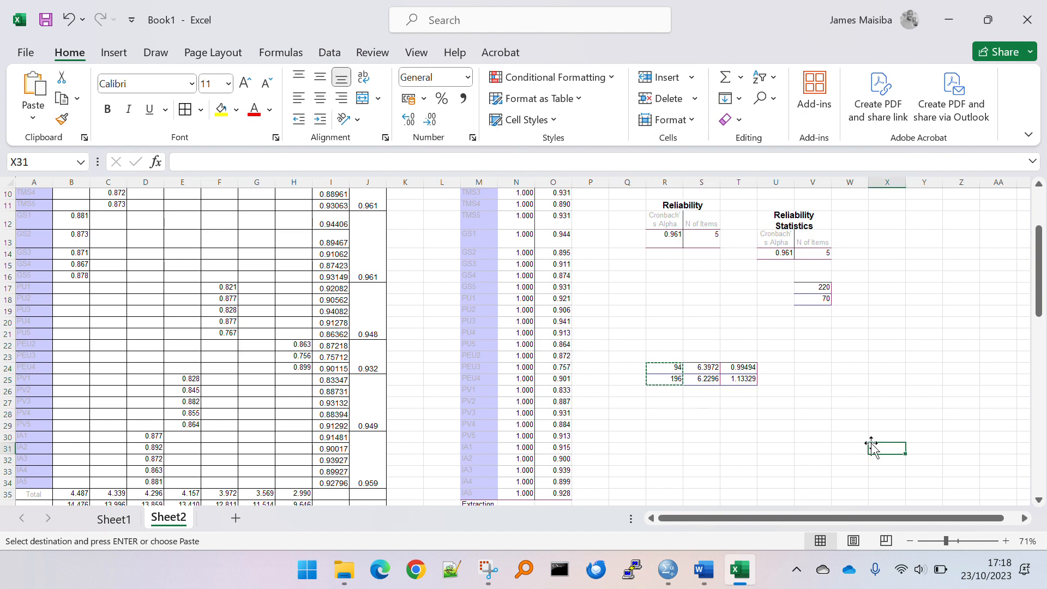
# Switch to Word and compare the < 51 and ≥ 51 years old categories in Figure 3-1 with the Age brackets in Figure 1
pyautogui.hotkey('alt', 'Tab')
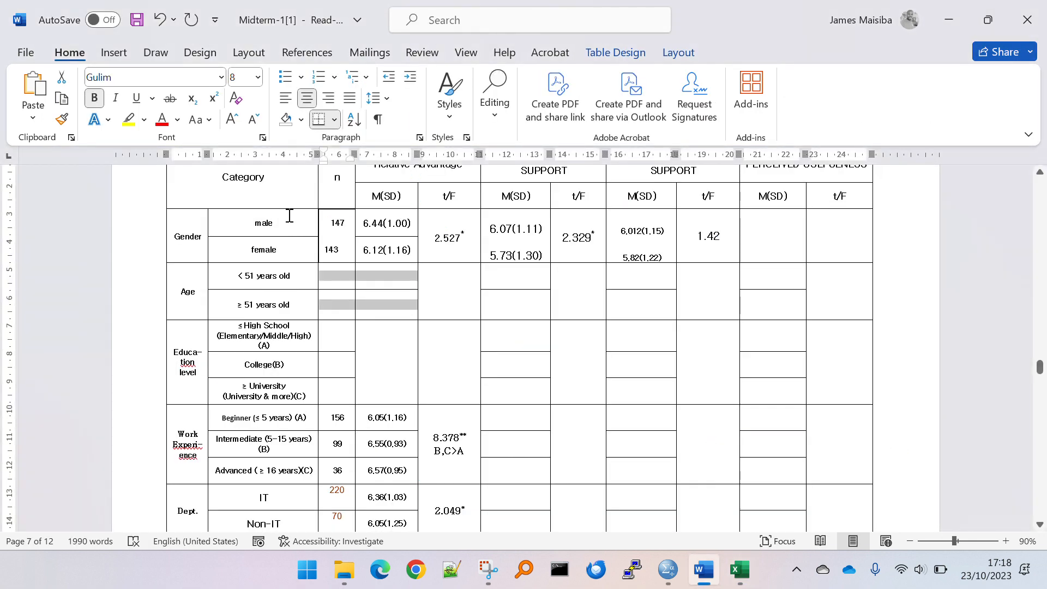
pyautogui.moveTo(236, 275); pyautogui.dragTo(295, 278)
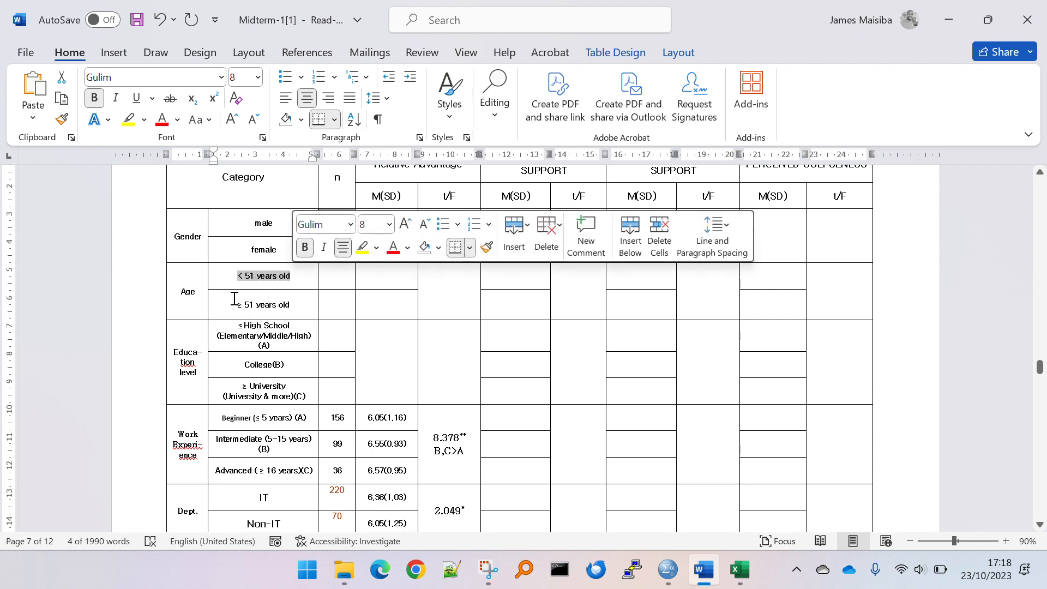
pyautogui.click(193, 291)
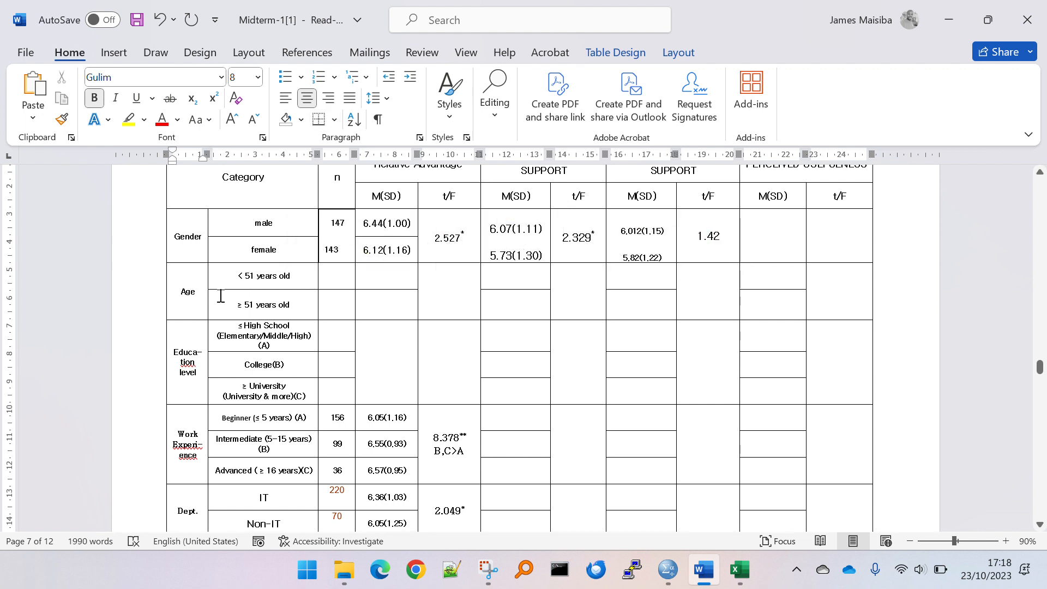
pyautogui.moveTo(240, 308); pyautogui.dragTo(297, 307)
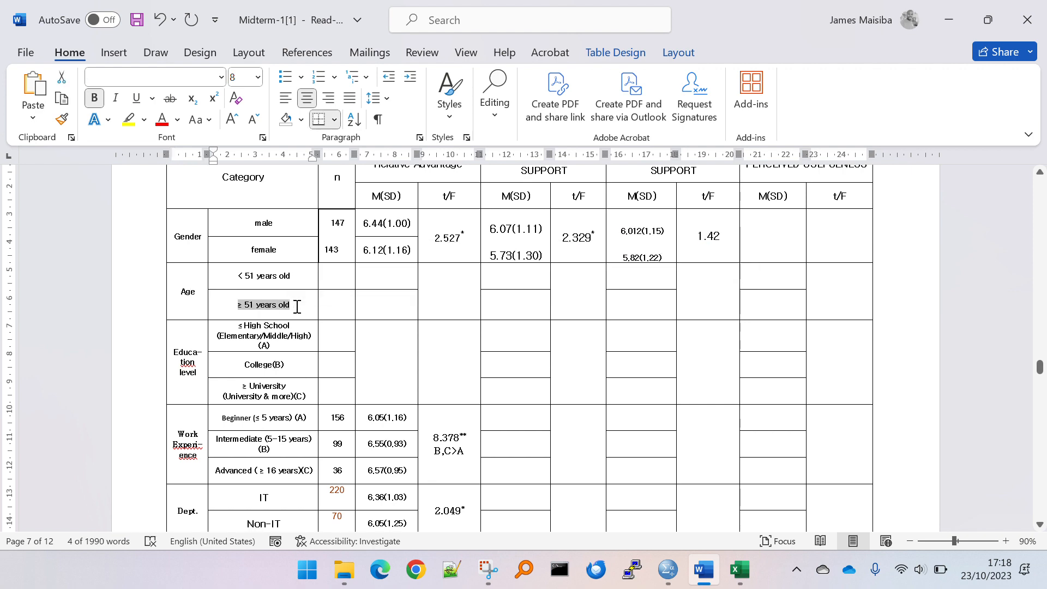
pyautogui.hotkey('alt', 'Tab')
pyautogui.hotkey('alt', 'Tab')
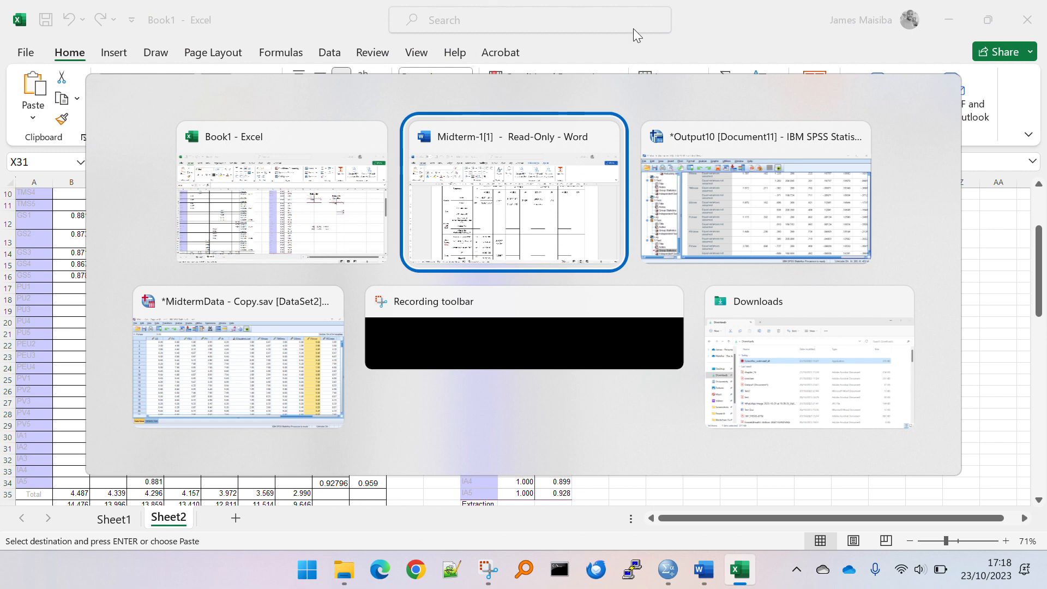
pyautogui.click(553, 237)
pyautogui.press('alt')
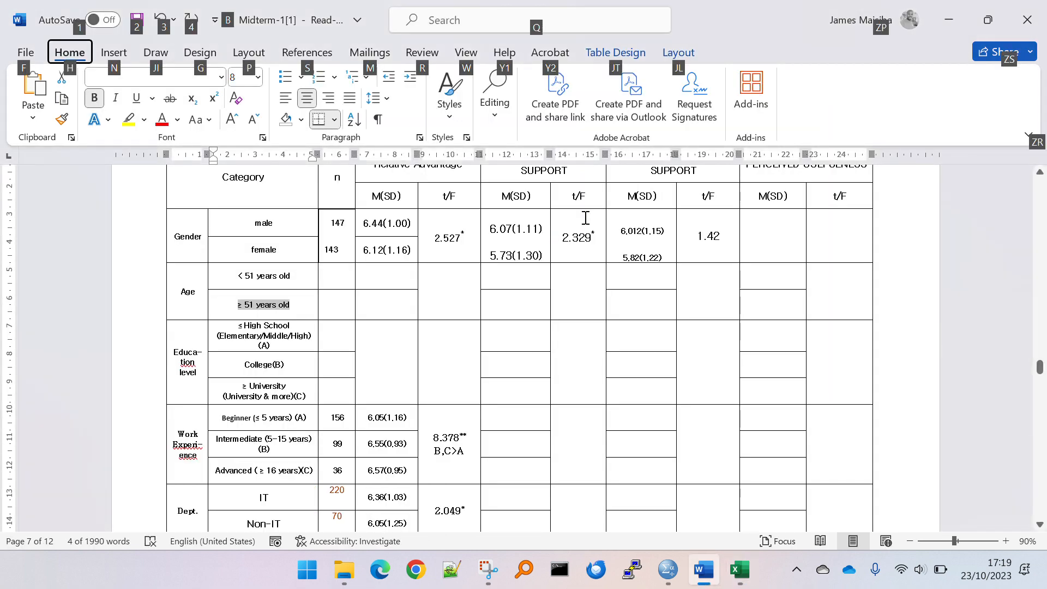
pyautogui.scroll(5, 631, 276)
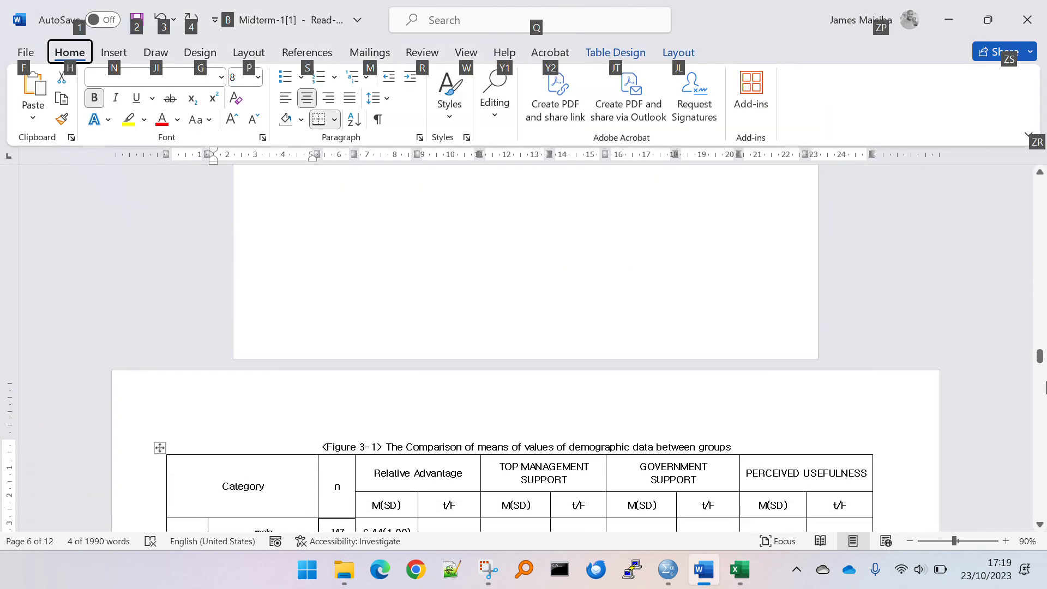
pyautogui.moveTo(1040, 357); pyautogui.dragTo(1027, 219)
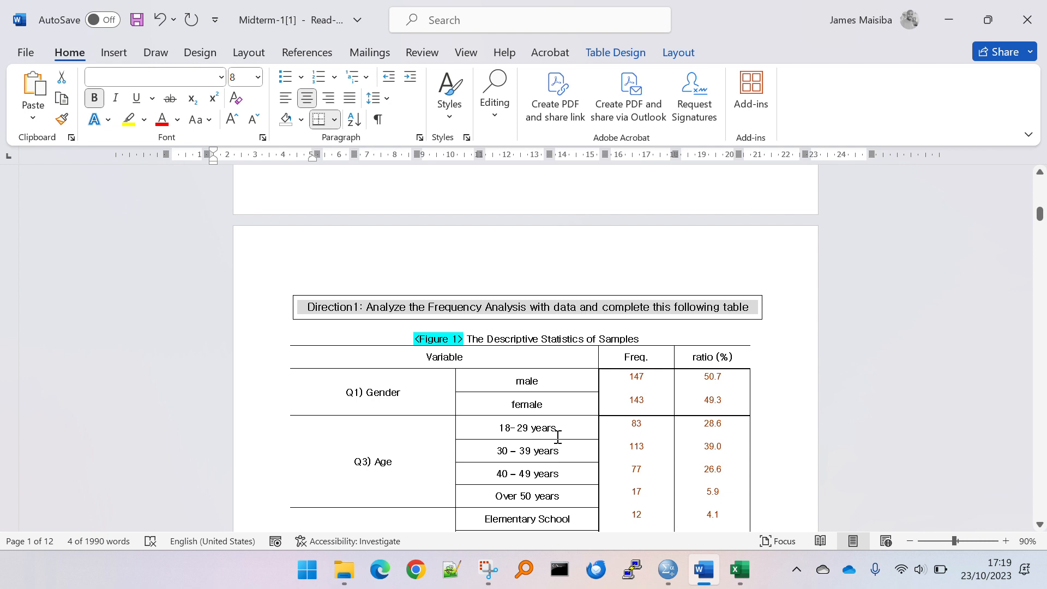
pyautogui.moveTo(559, 431); pyautogui.dragTo(573, 468)
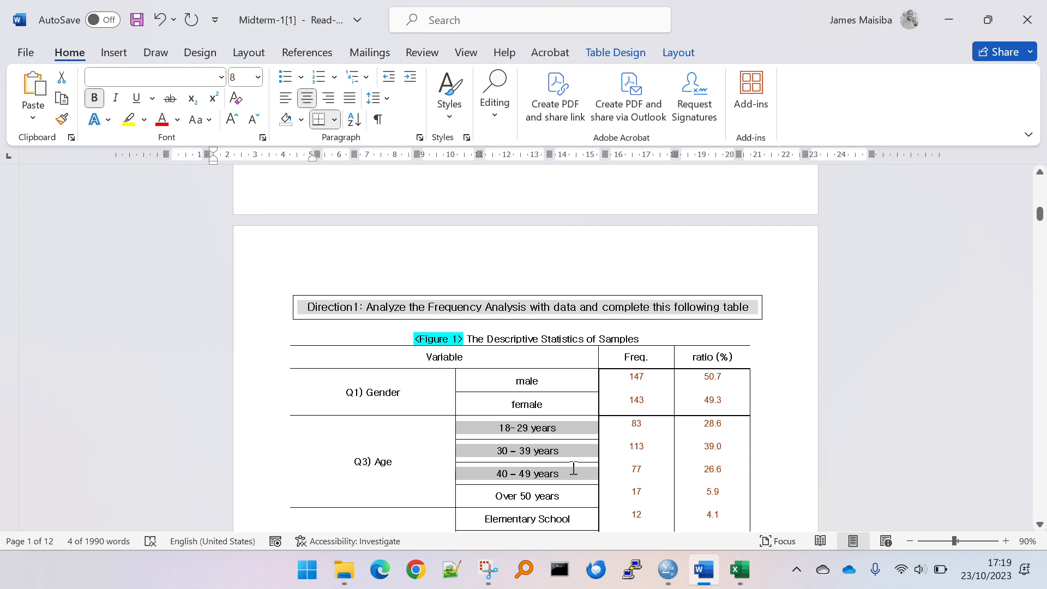
pyautogui.moveTo(484, 498); pyautogui.dragTo(573, 496)
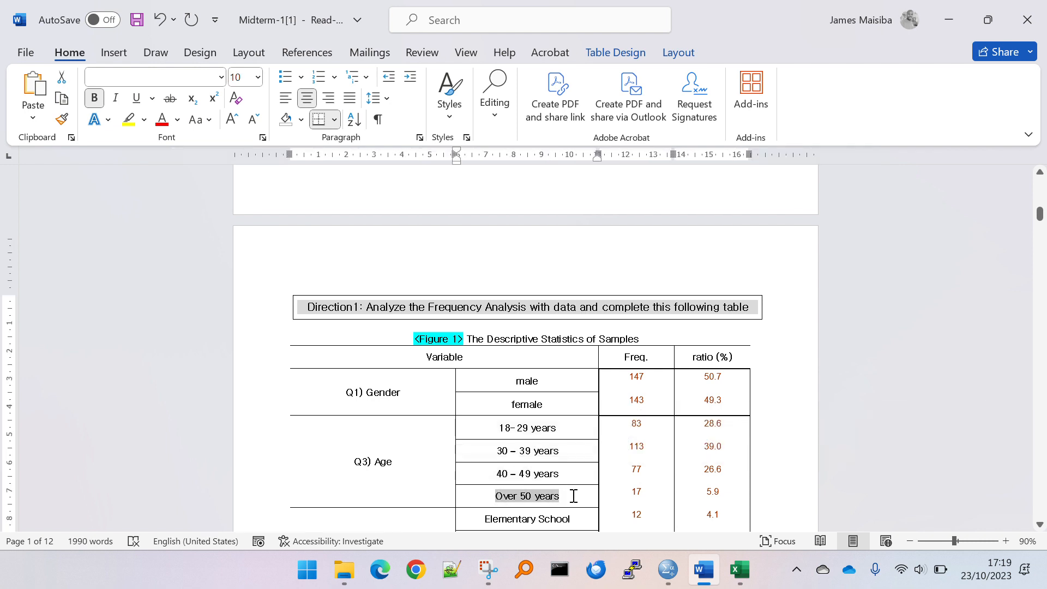
pyautogui.click(580, 496)
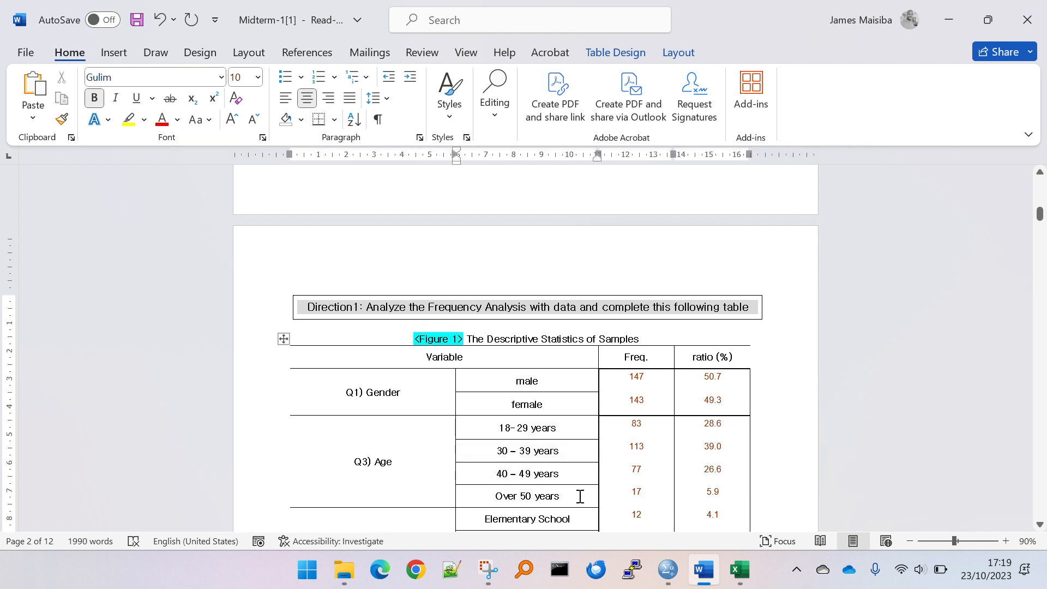
pyautogui.hotkey('alt', 'Tab')
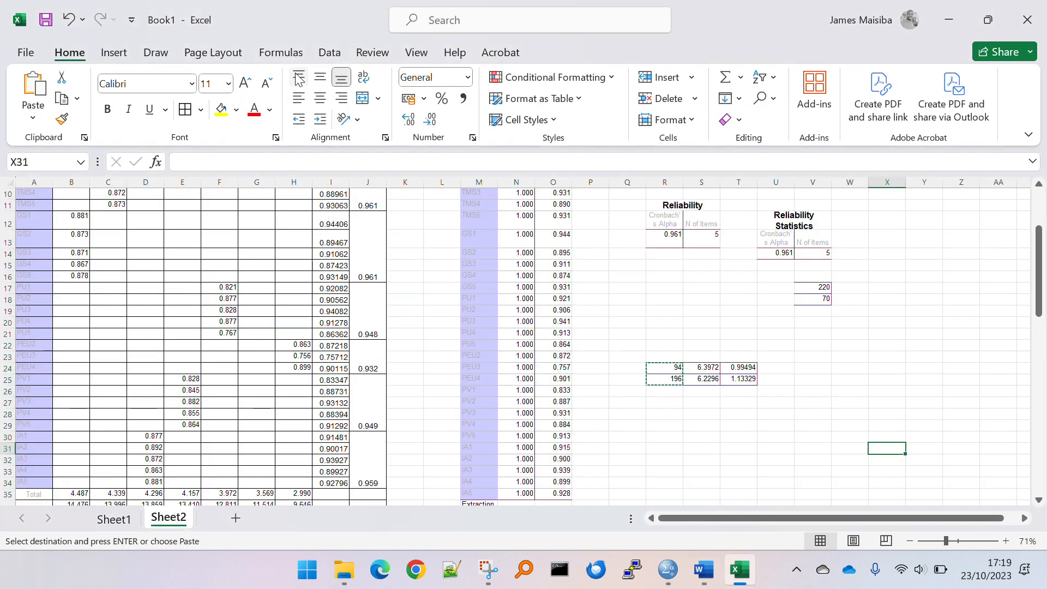
pyautogui.hotkey('alt', 'Tab')
pyautogui.hotkey('alt', 'Tab')
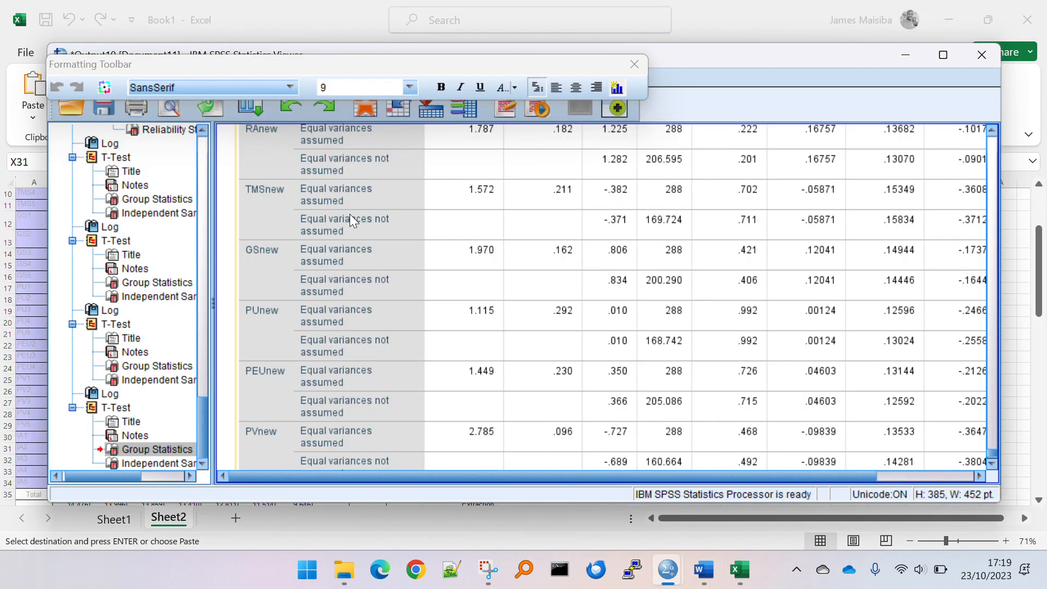
pyautogui.hotkey('alt', 'Tab')
pyautogui.hotkey('alt', 'Tab')
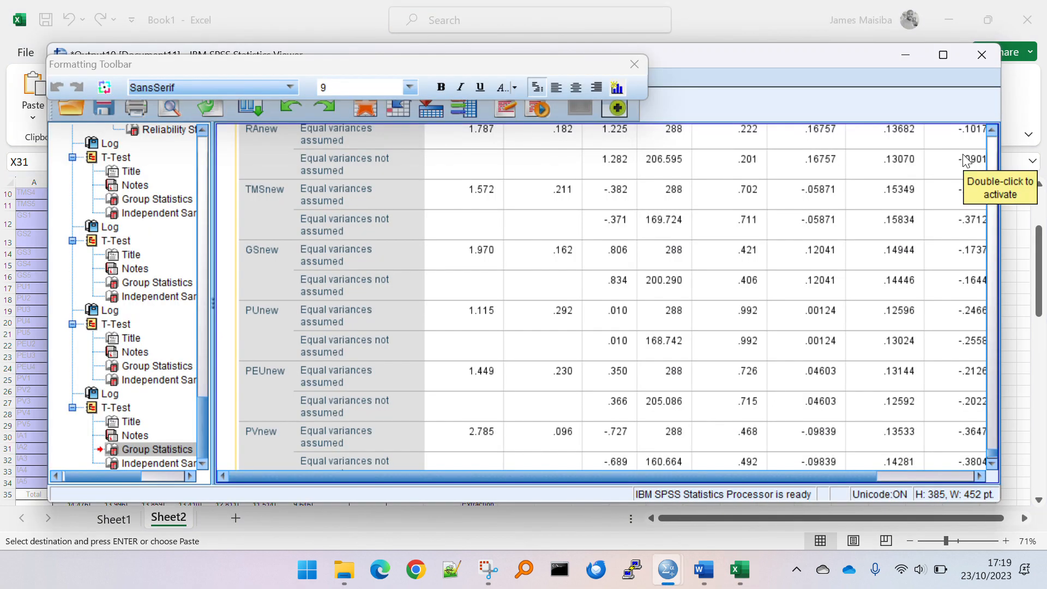
pyautogui.click(980, 56)
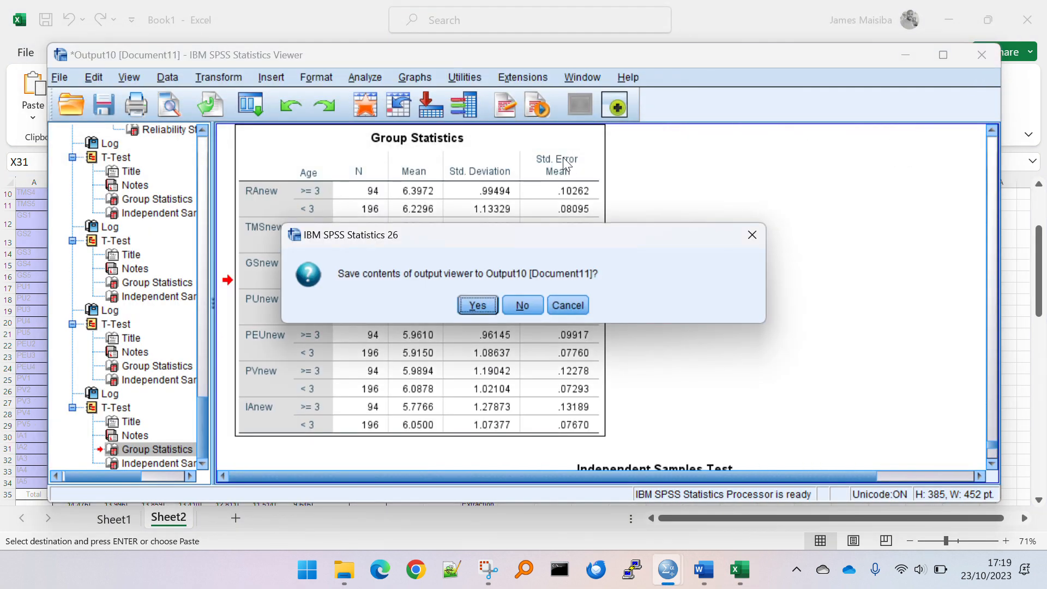
pyautogui.click(570, 305)
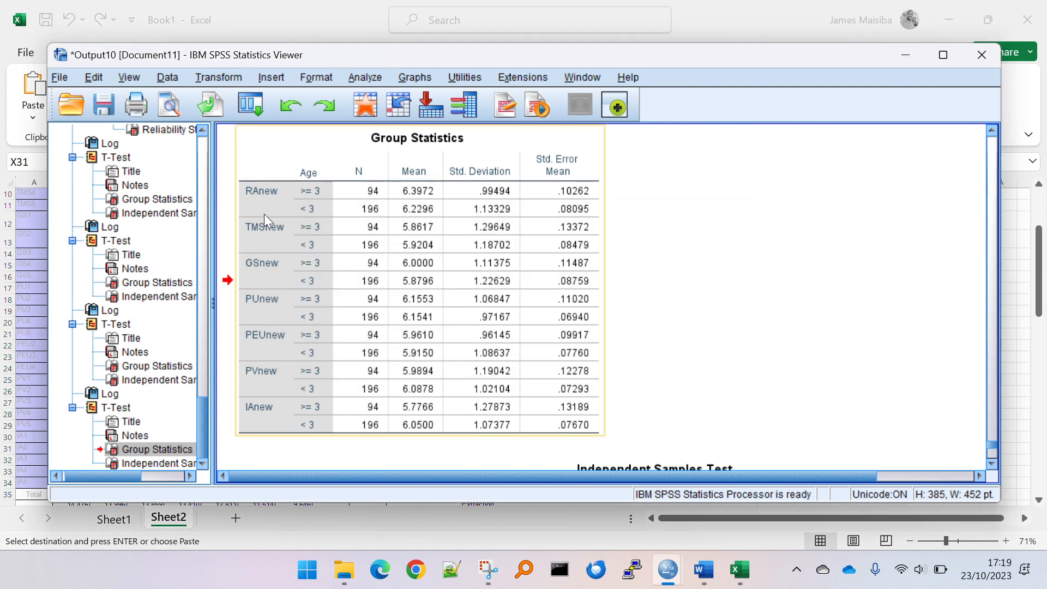
# Switch to the SPSS Data Editor for the MidtermData copy and start an Independent-Samples T Test
pyautogui.hotkey('alt', 'Tab')
pyautogui.click(260, 350)
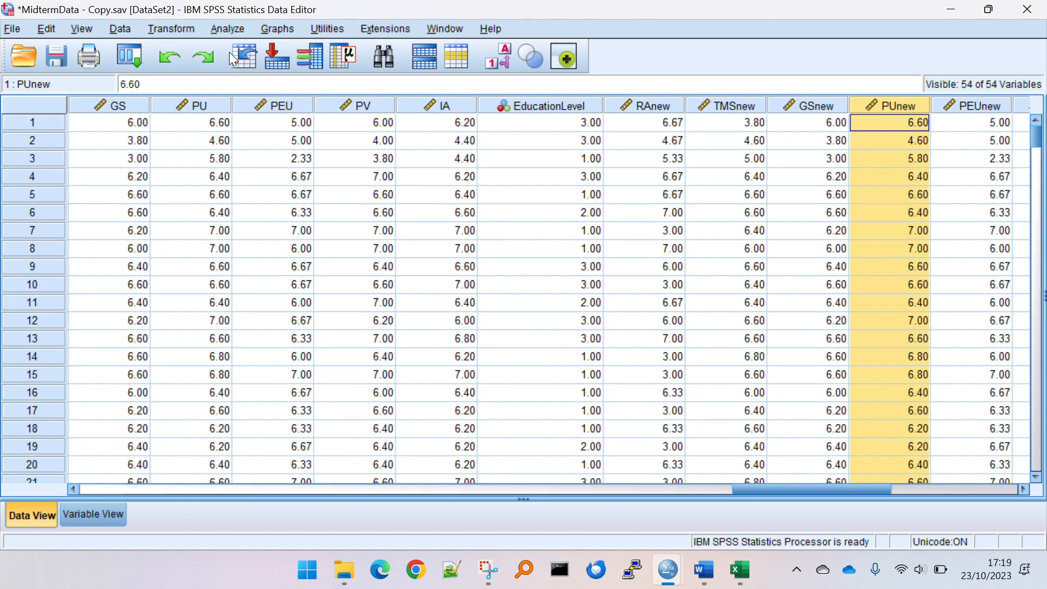
pyautogui.click(230, 26)
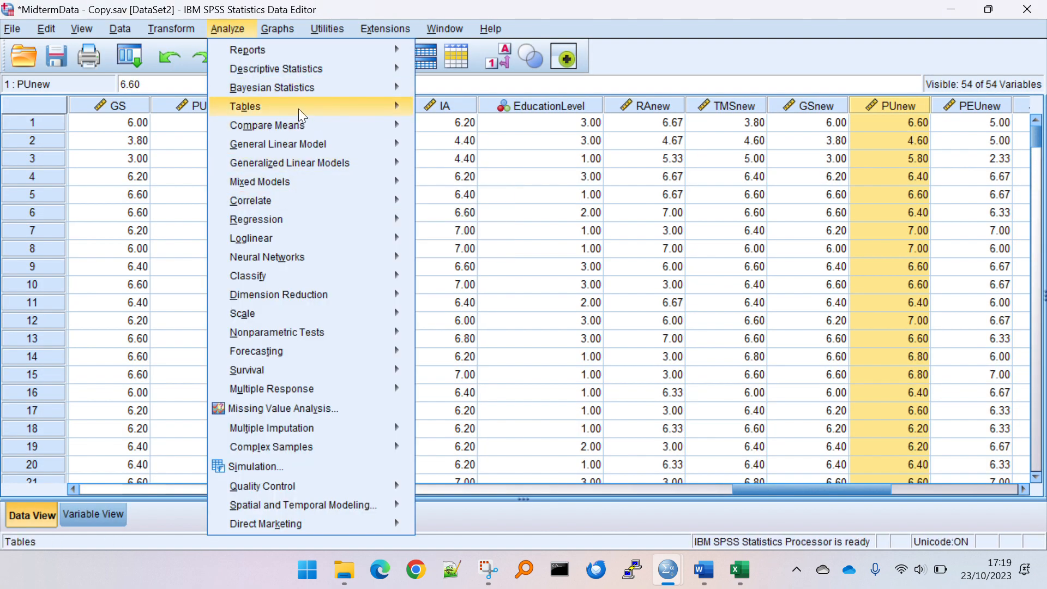
pyautogui.moveTo(299, 123)
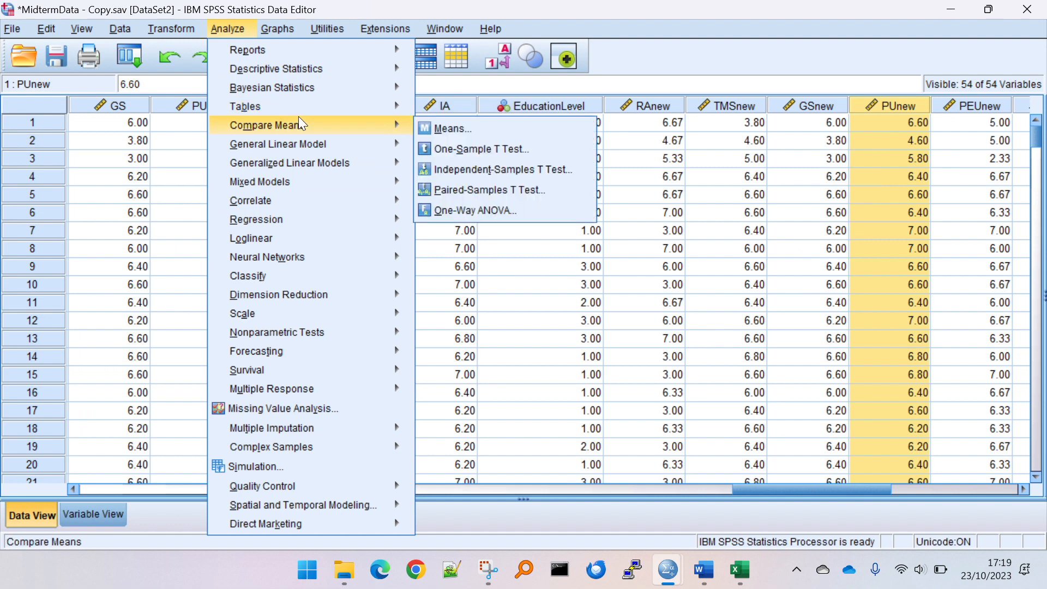
pyautogui.click(503, 169)
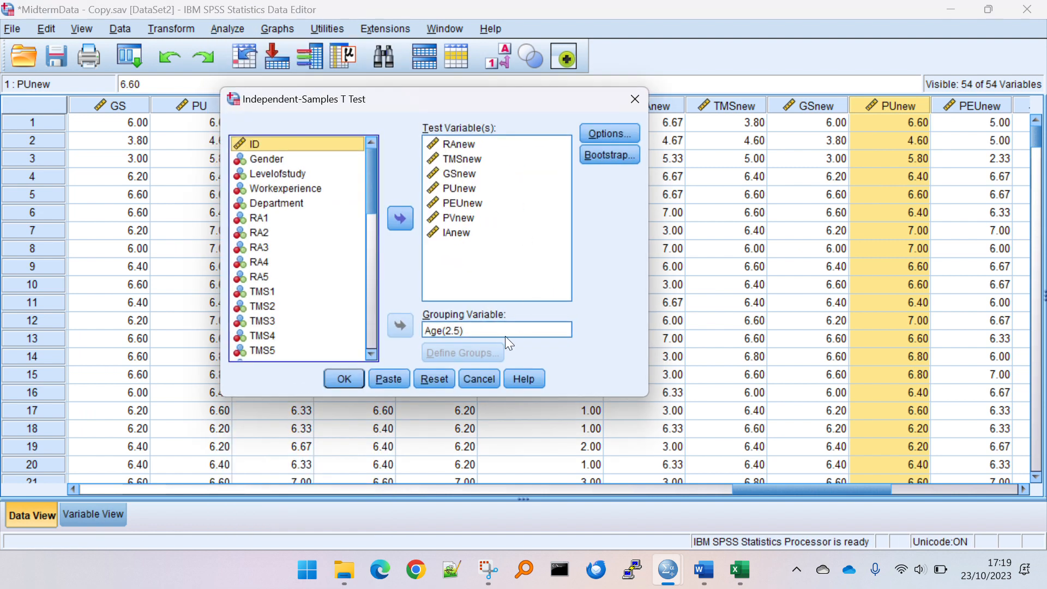
# Redefine the groups of the Age grouping variable with a cut point of 3.5
pyautogui.click(462, 327)
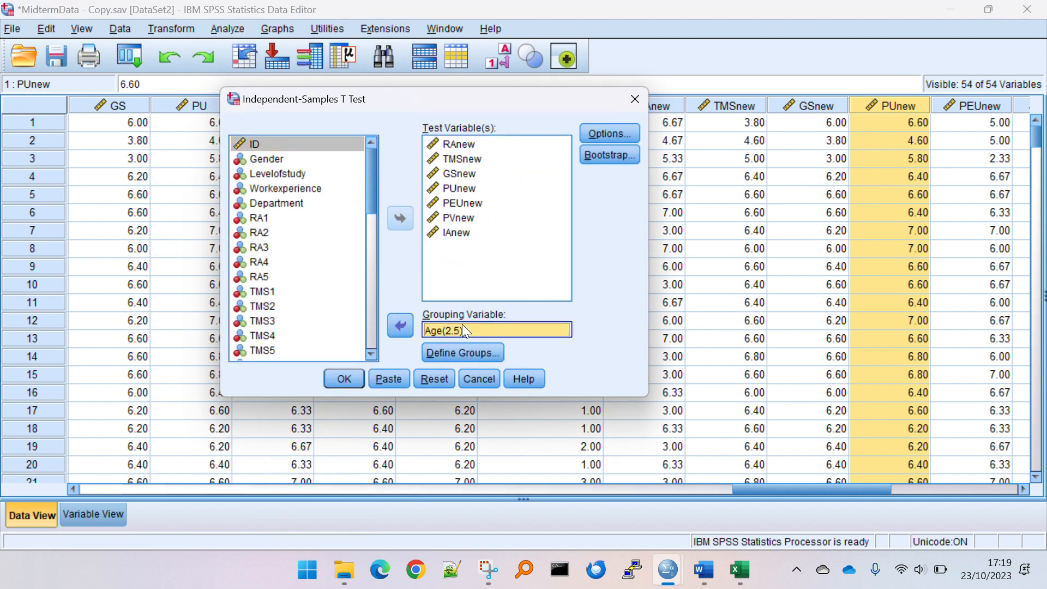
pyautogui.click(478, 355)
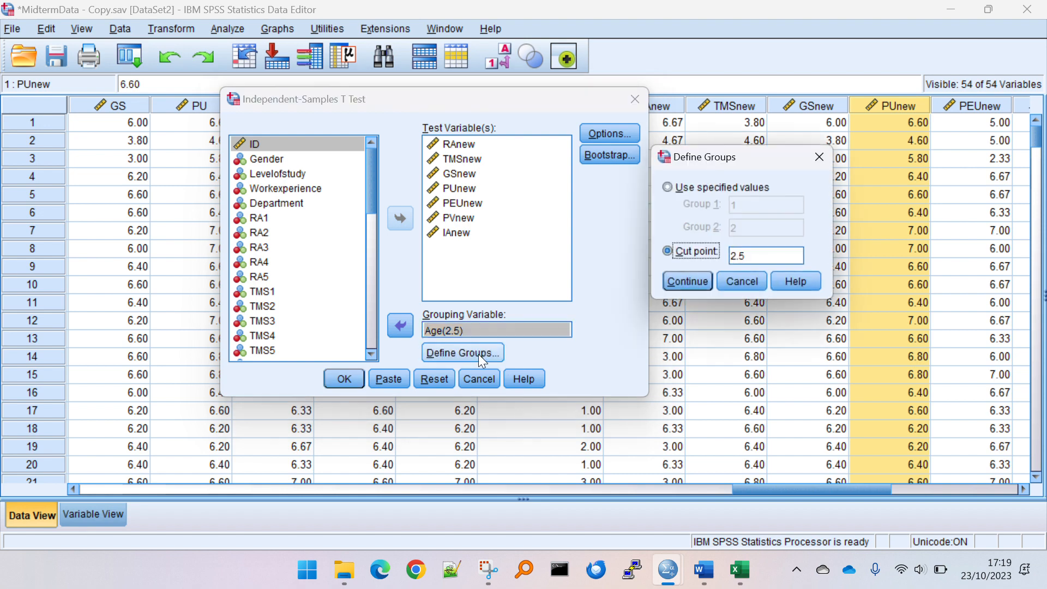
pyautogui.click(735, 257)
pyautogui.press('BackSpace')
pyautogui.write('3')
pyautogui.click(691, 277)
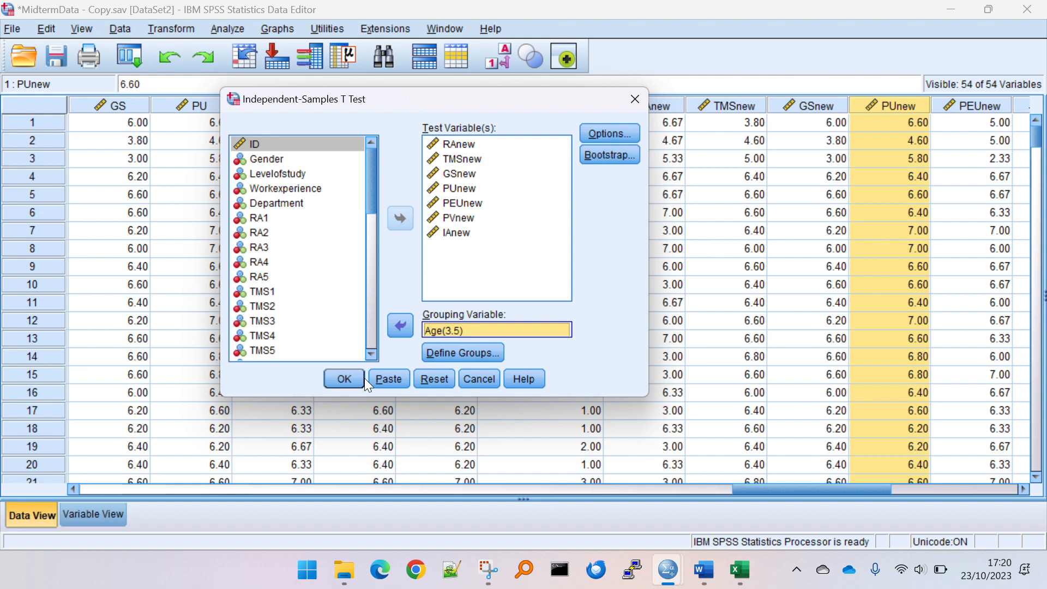
# Switch to Word and number the four Q3) Age brackets in Figure 1 from 1 to 4, in front of each label
pyautogui.hotkey('alt', 'Tab')
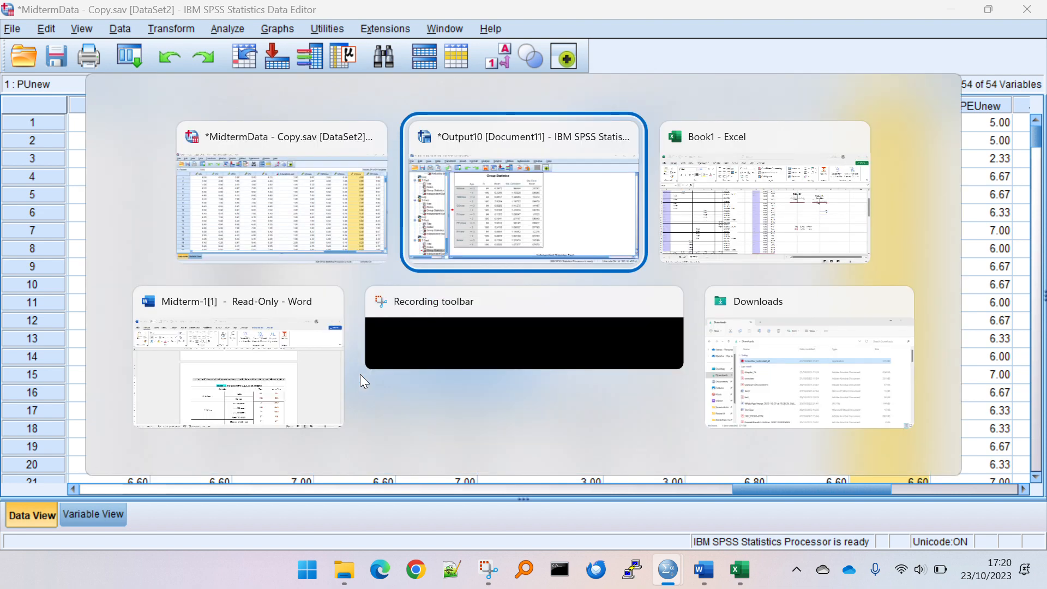
pyautogui.hotkey('alt', 'Tab')
pyautogui.click(248, 373)
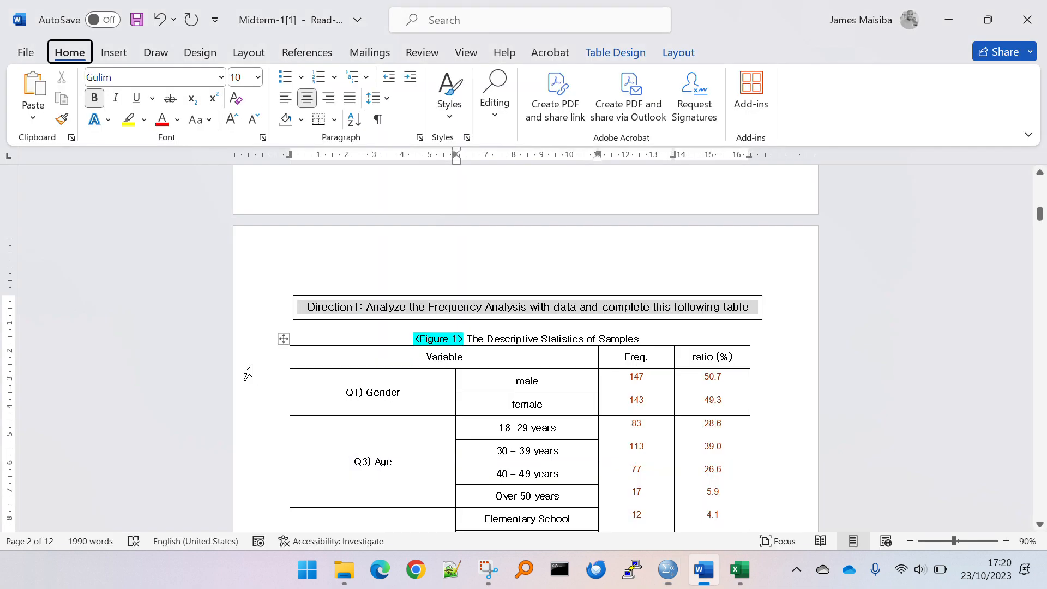
pyautogui.scroll(-3, 564, 398)
pyautogui.scroll(1, 562, 401)
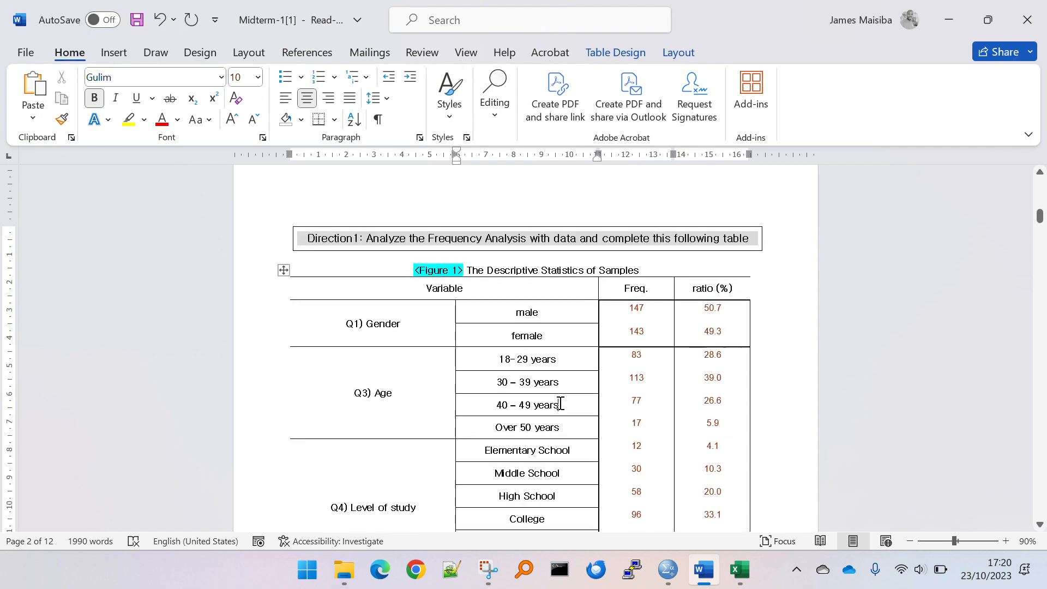
pyautogui.write('1')
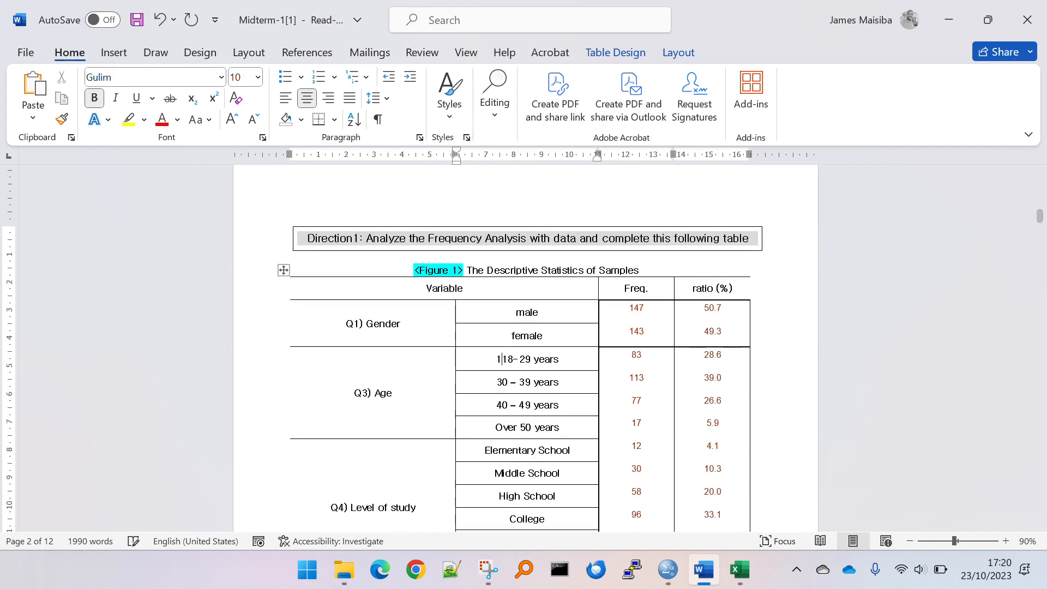
pyautogui.click(497, 383)
pyautogui.write('2')
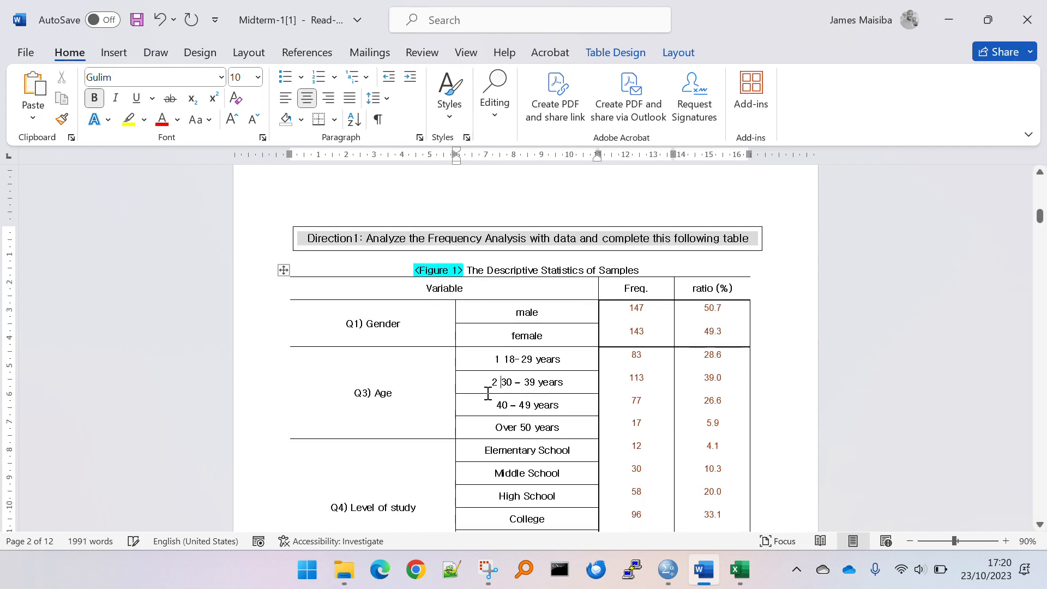
pyautogui.click(483, 406)
pyautogui.write('3')
pyautogui.click(480, 426)
pyautogui.write('4')
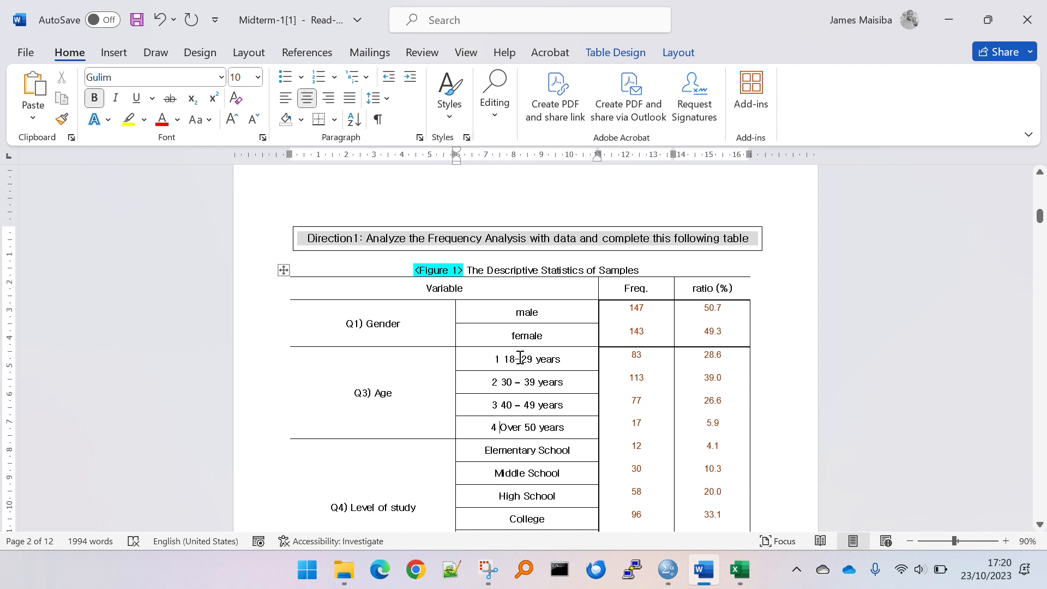
# Highlight Age brackets 1 to 3 in yellow and bracket 4, Over 50 years, in green
pyautogui.moveTo(521, 358); pyautogui.dragTo(521, 405)
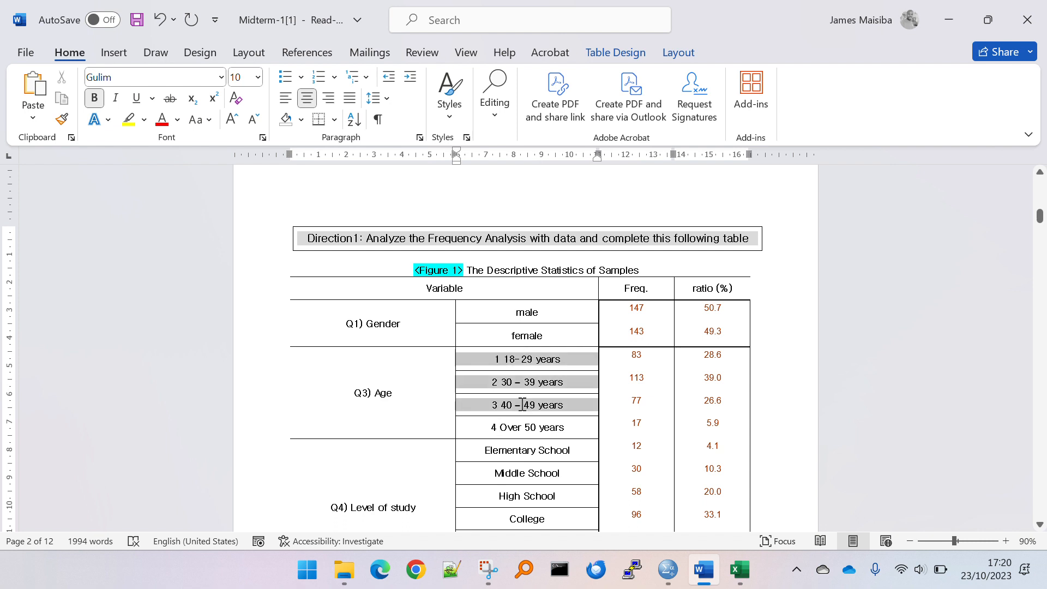
pyautogui.click(127, 123)
pyautogui.moveTo(491, 427); pyautogui.dragTo(564, 430)
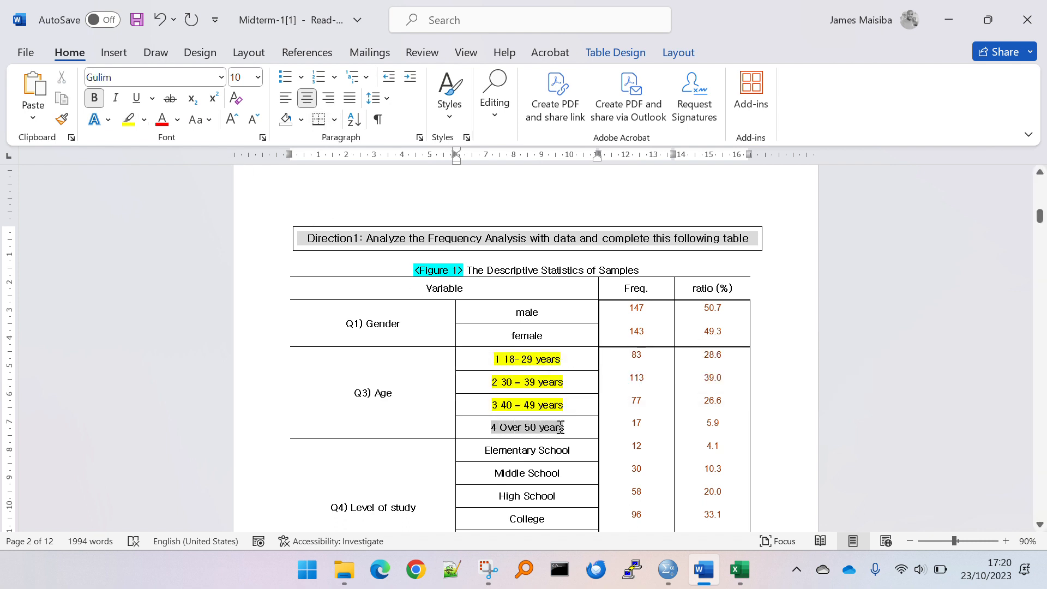
pyautogui.click(144, 121)
pyautogui.click(163, 146)
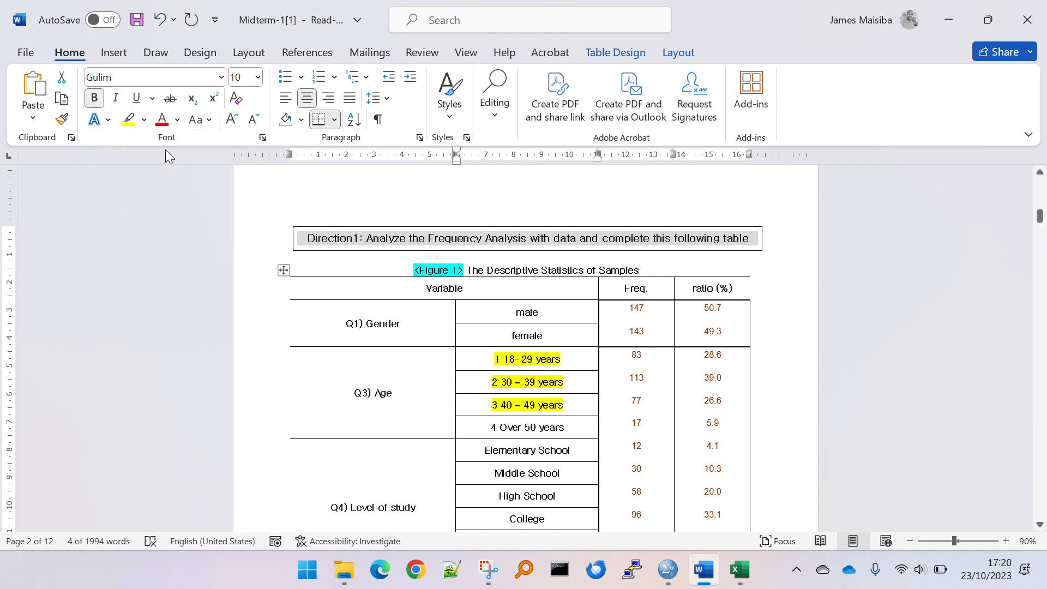
pyautogui.click(737, 458)
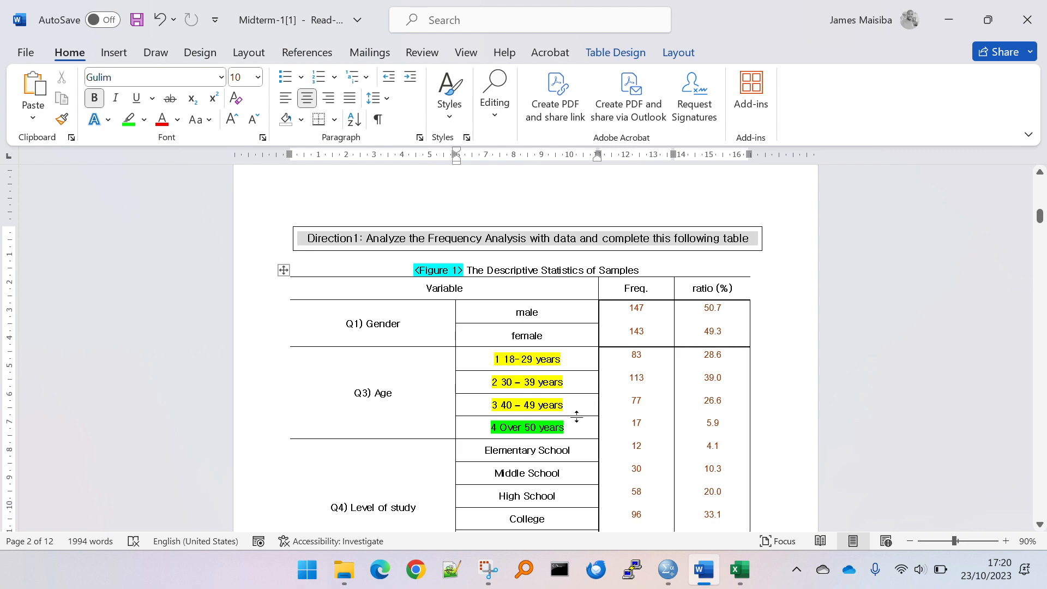
# Check the Age cut point in the SPSS T Test dialog, and back in Word highlight Age brackets 3 and 4 in green
pyautogui.hotkey('alt', 'Tab')
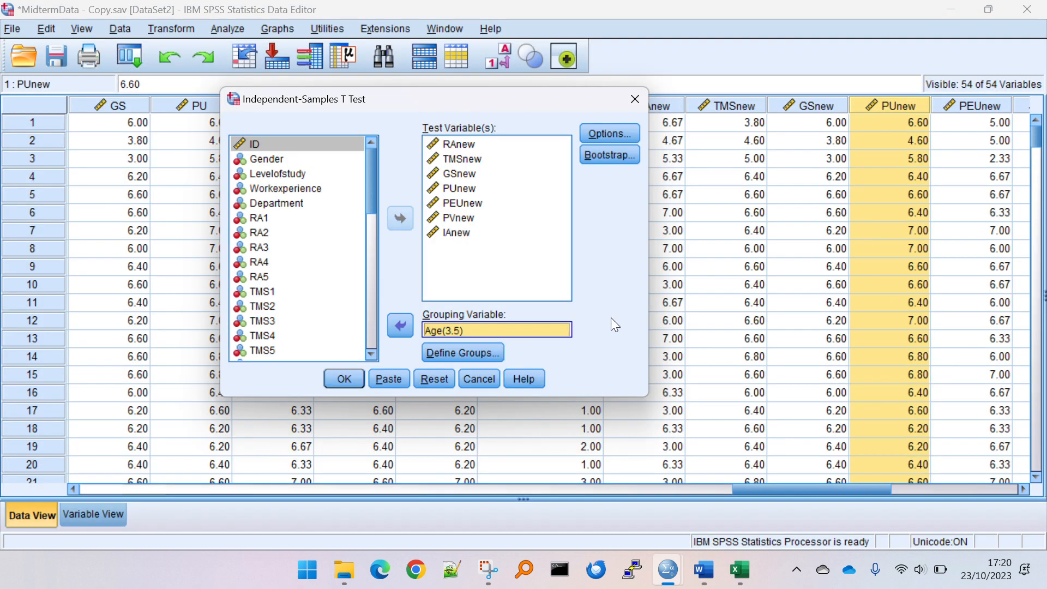
pyautogui.hotkey('alt', 'Tab')
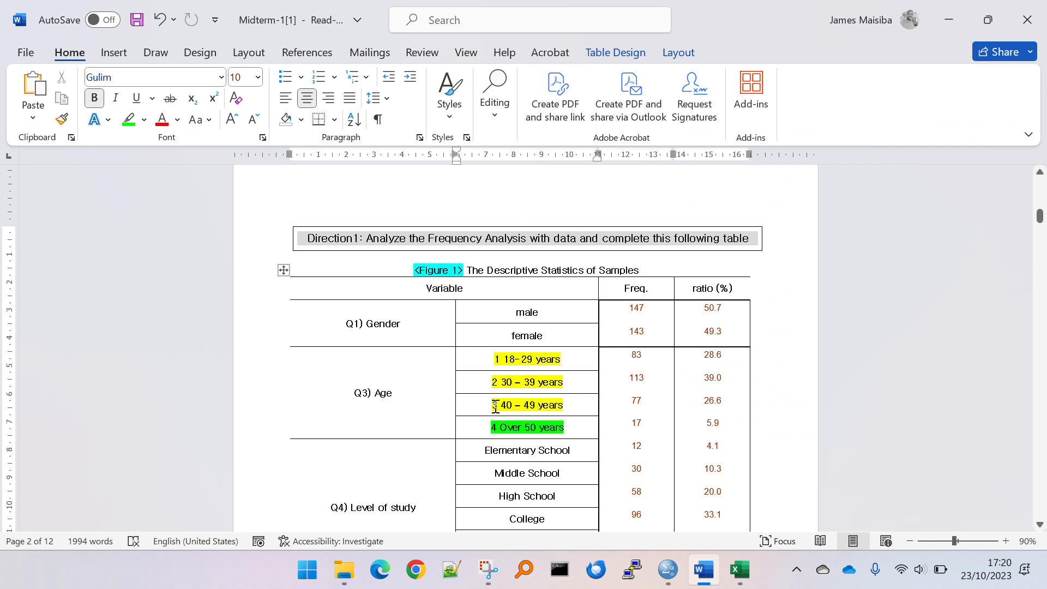
pyautogui.moveTo(495, 404); pyautogui.dragTo(539, 423)
pyautogui.click(129, 120)
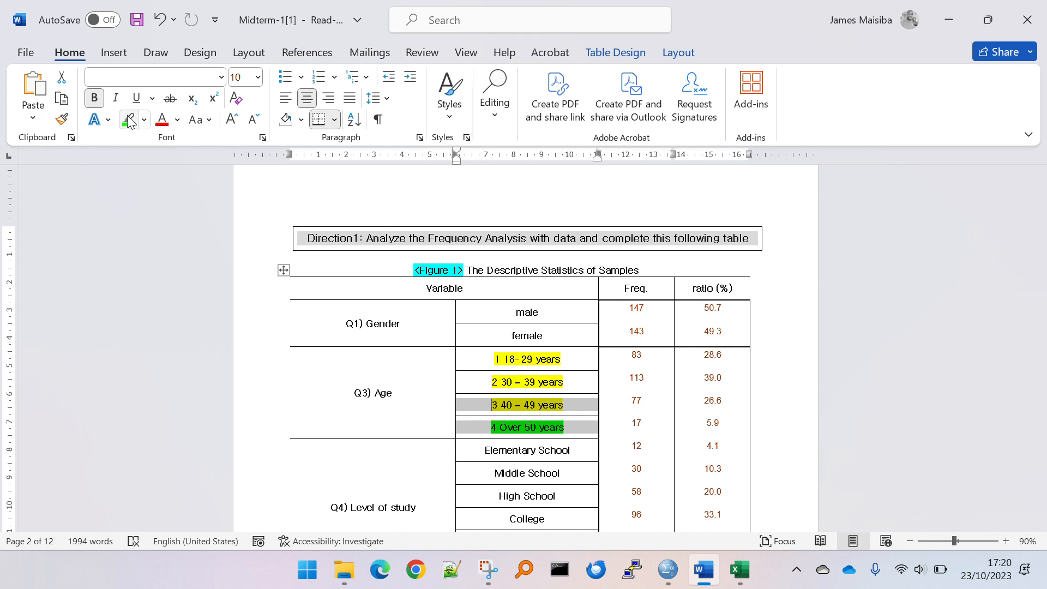
pyautogui.click(454, 358)
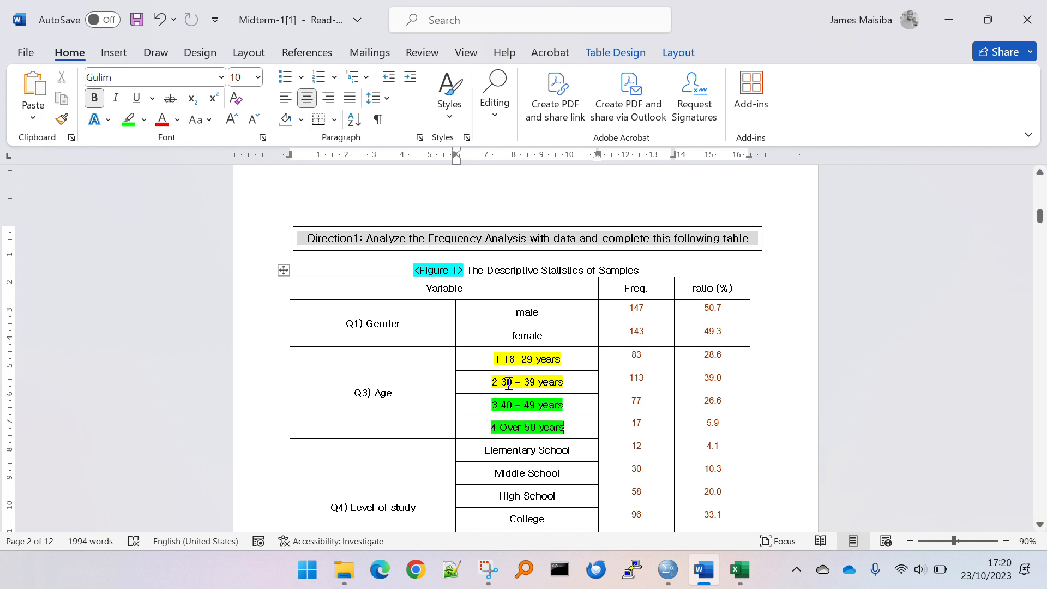
# Extend the green highlight in Figure 1 to Age brackets 2 to 4, leaving only 18-29 years in yellow
pyautogui.moveTo(489, 383); pyautogui.dragTo(562, 428)
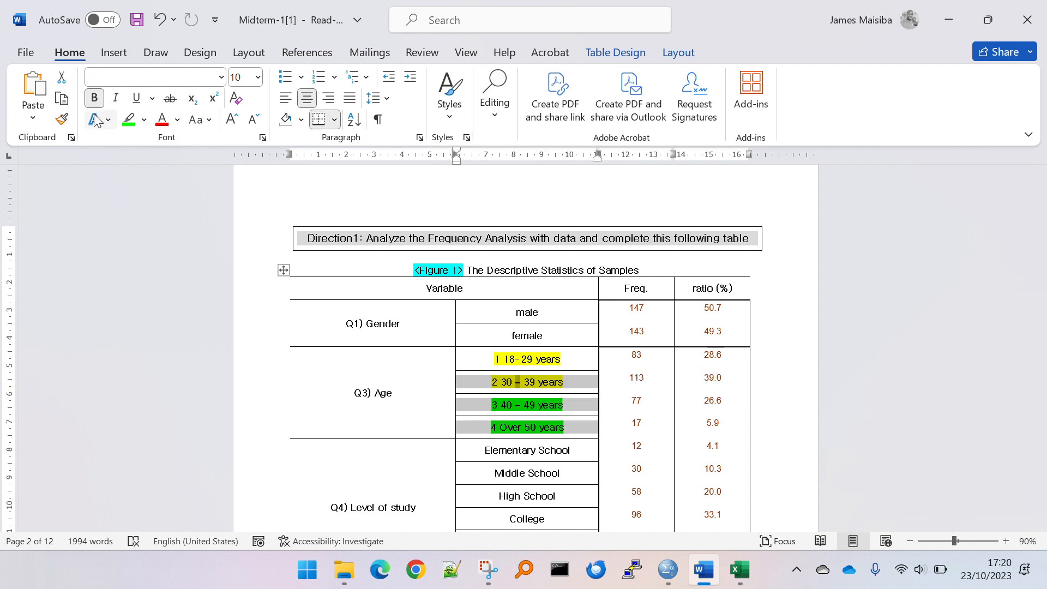
pyautogui.click(128, 120)
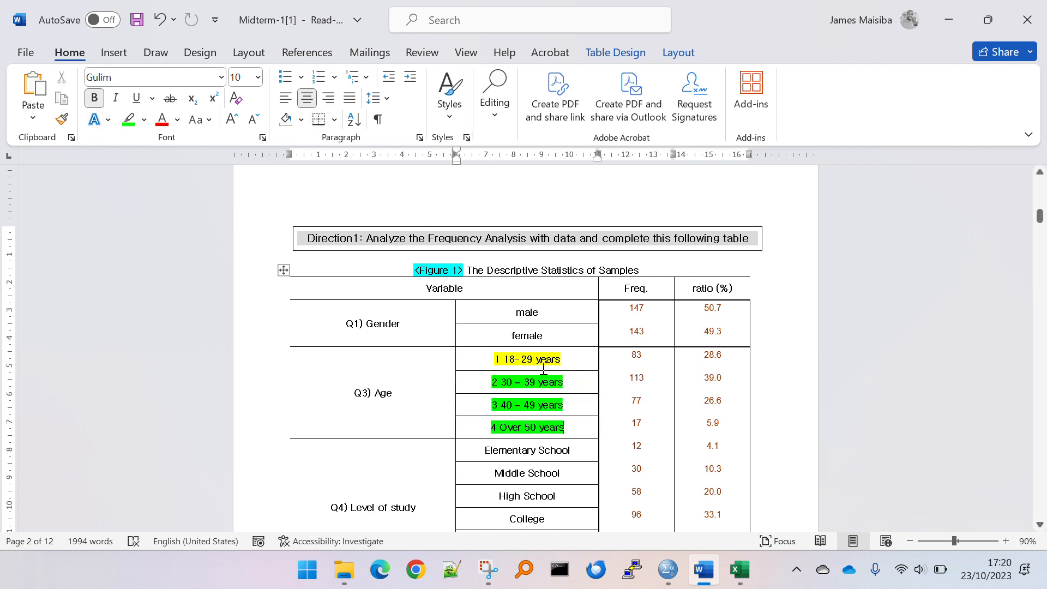
pyautogui.moveTo(542, 381); pyautogui.dragTo(531, 435)
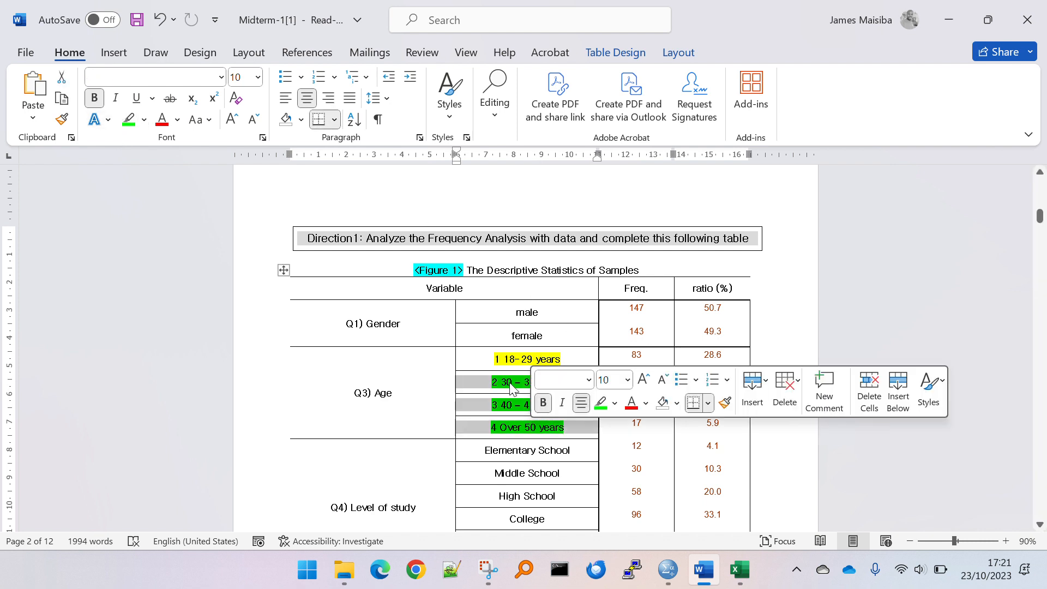
pyautogui.click(493, 360)
pyautogui.moveTo(495, 360); pyautogui.dragTo(499, 382)
pyautogui.click(499, 384)
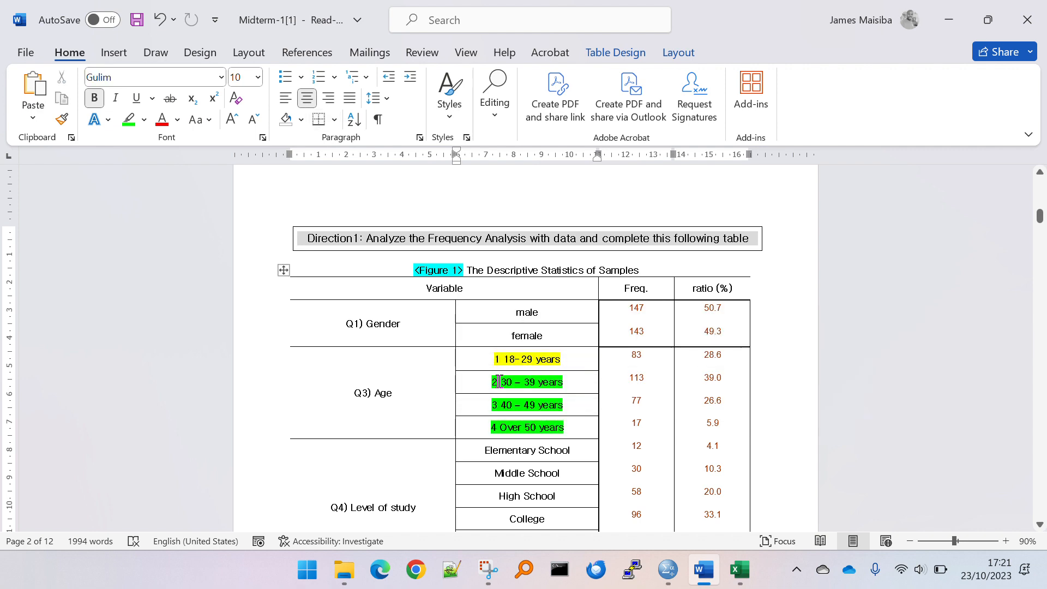
# Recheck the Age cut point in SPSS and return to Word to highlight Age brackets 1 and 2 in yellow
pyautogui.hotkey('alt', 'Tab')
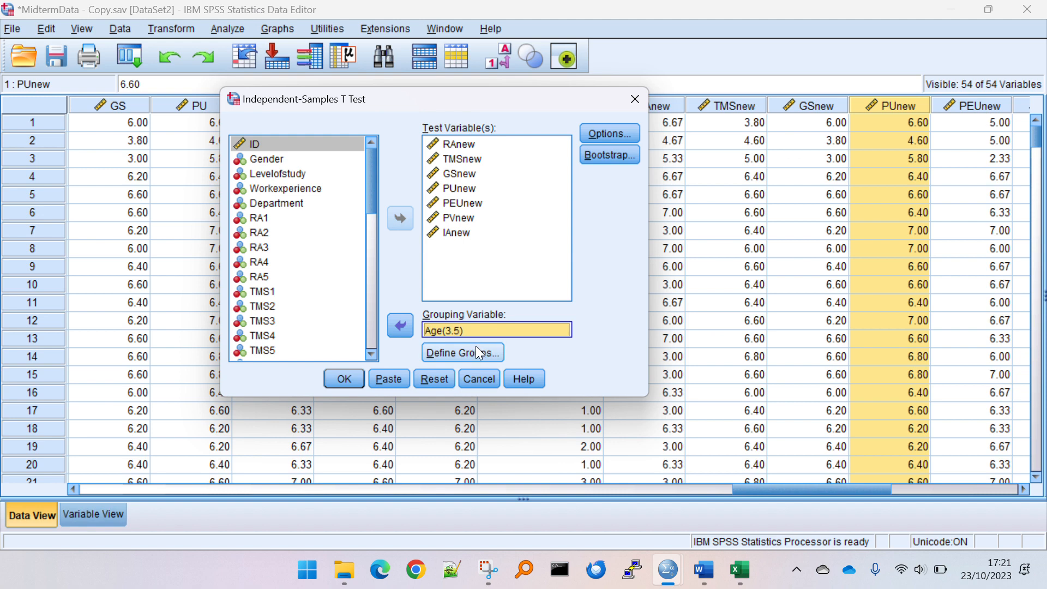
pyautogui.hotkey('alt', 'Tab')
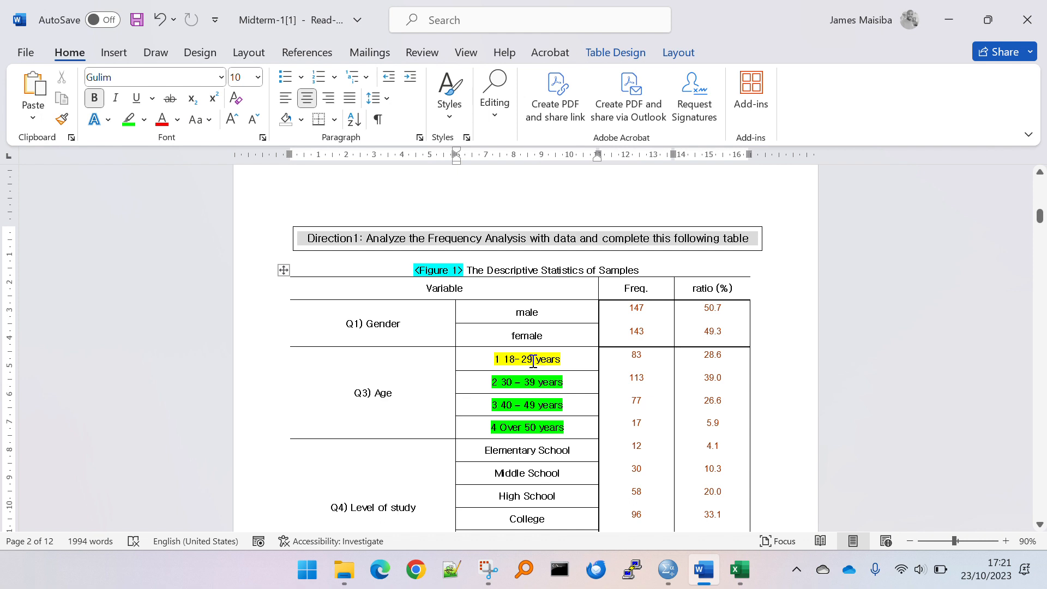
pyautogui.moveTo(533, 361); pyautogui.dragTo(532, 383)
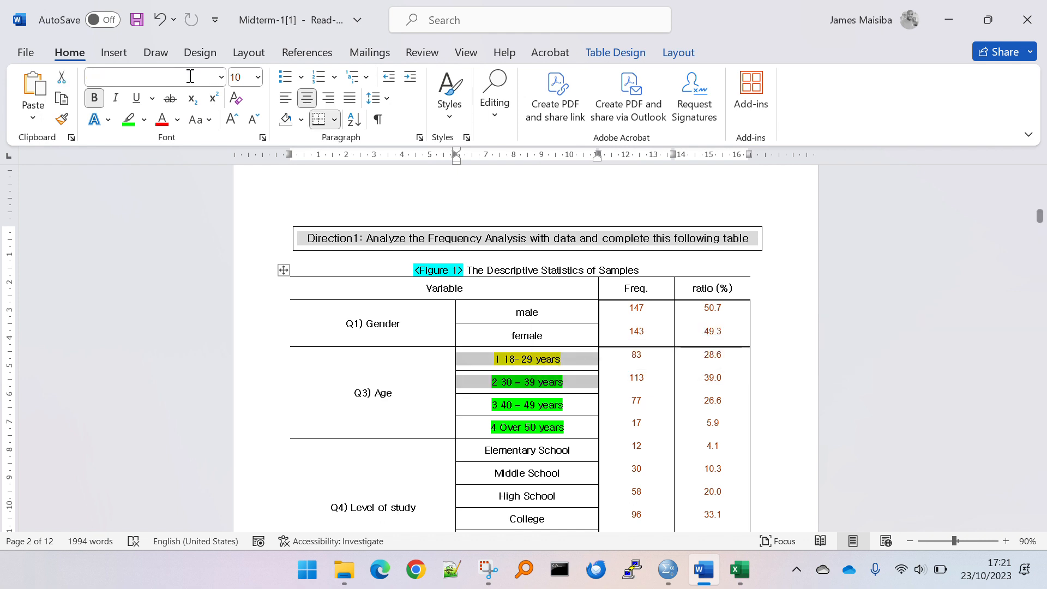
pyautogui.click(144, 120)
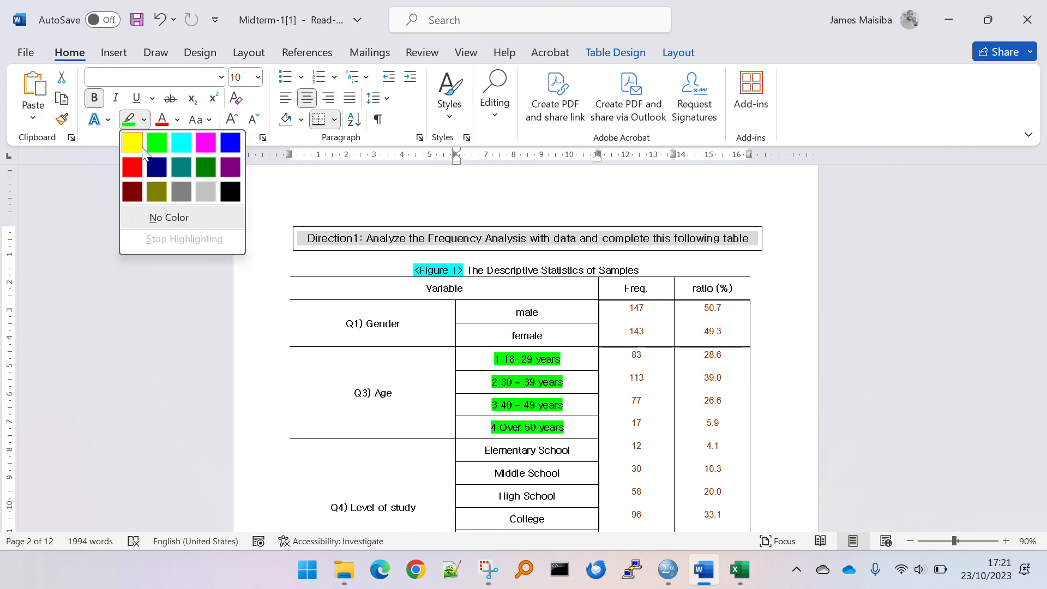
pyautogui.click(140, 145)
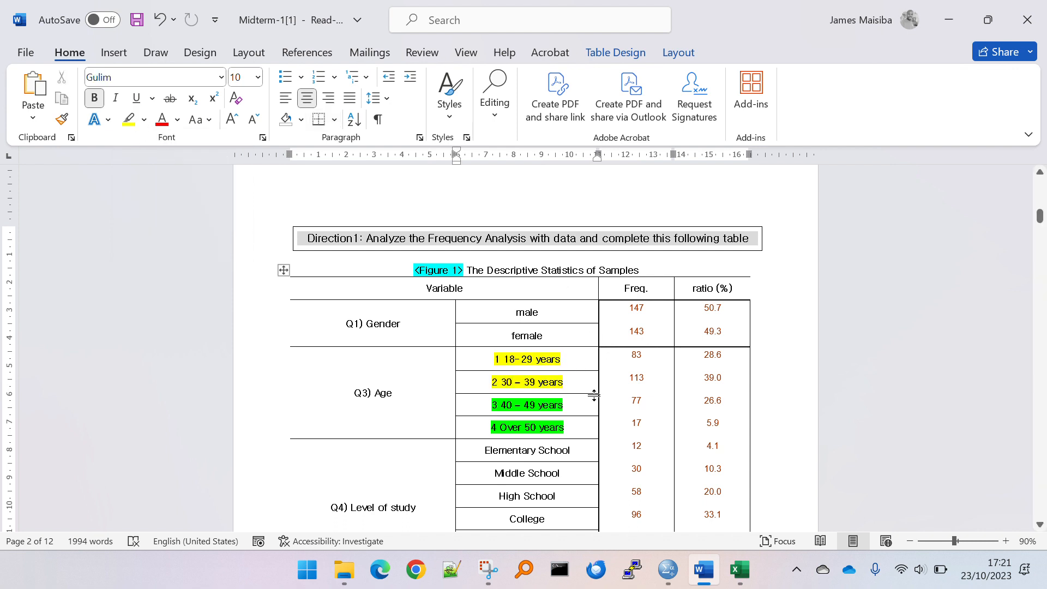
# Compare the Age cut point in the SPSS T Test dialog with Figure 1's brackets and the "≥ 51 years old" group in Figure 3-1
pyautogui.moveTo(489, 382); pyautogui.dragTo(491, 406)
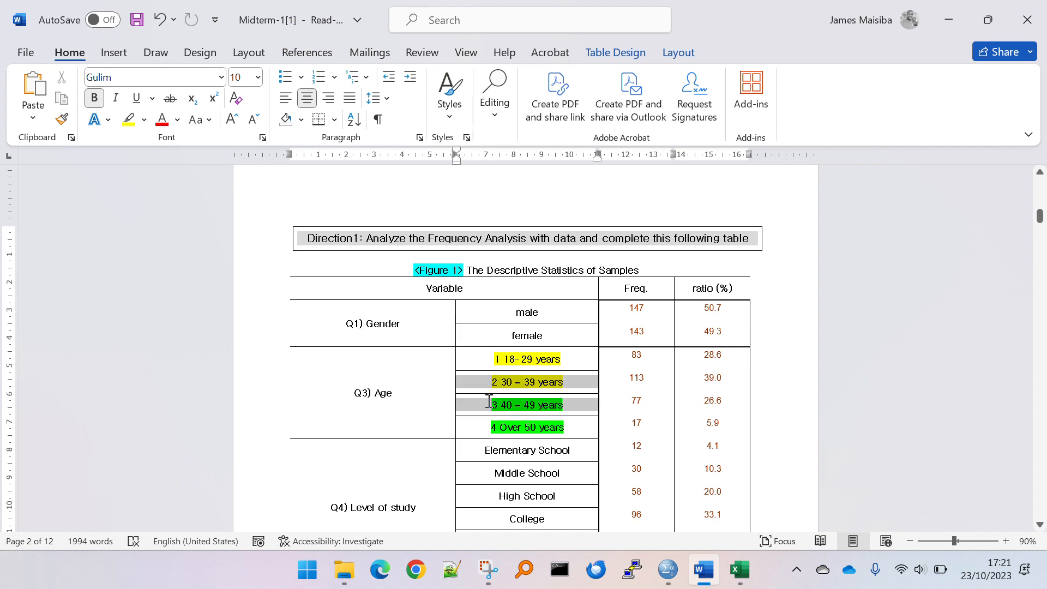
pyautogui.click(494, 406)
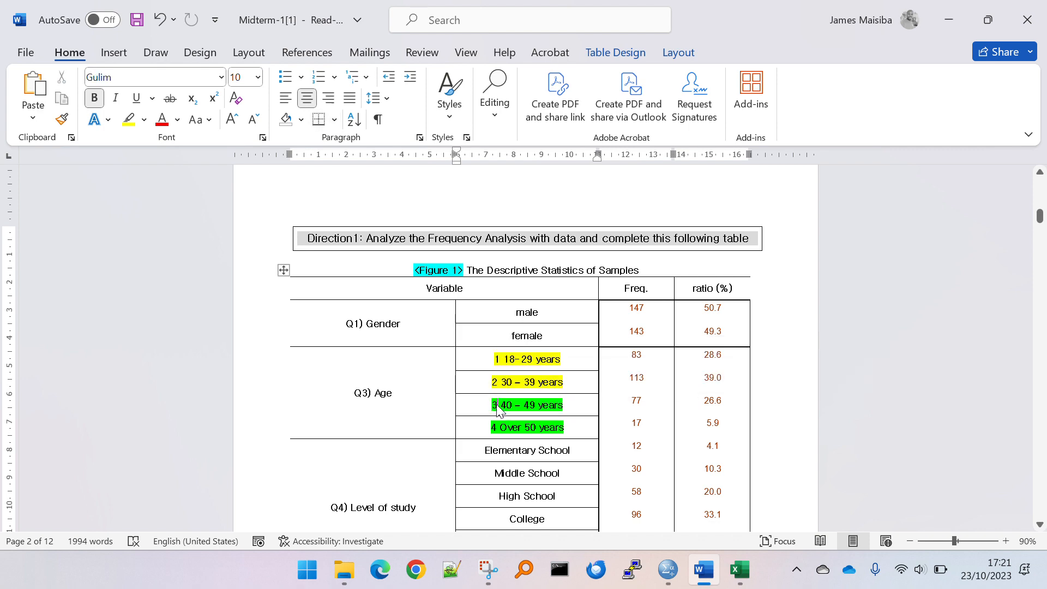
pyautogui.hotkey('alt', 'Tab')
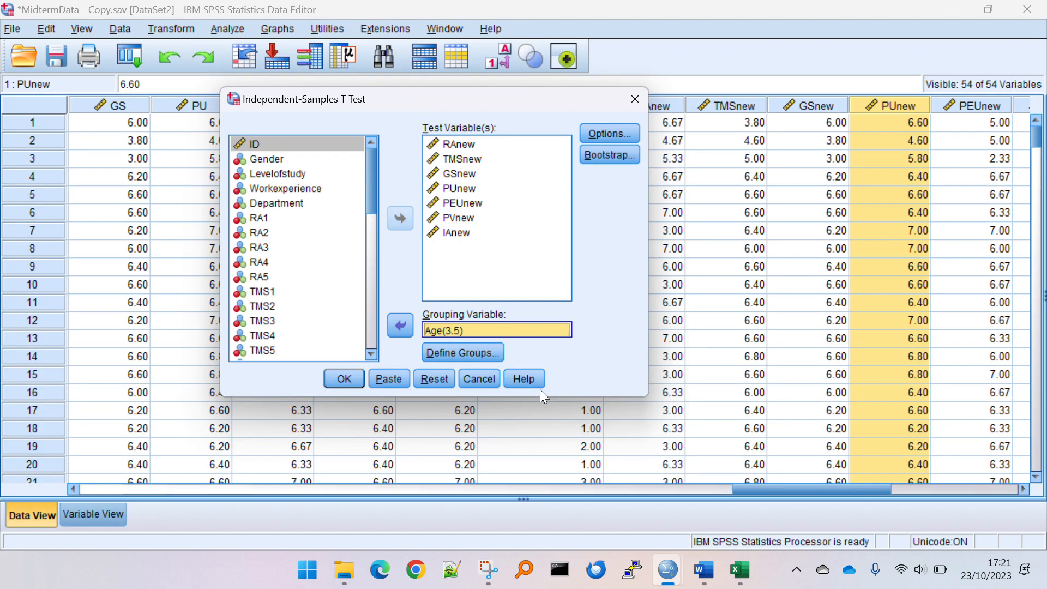
pyautogui.hotkey('alt', 'Tab')
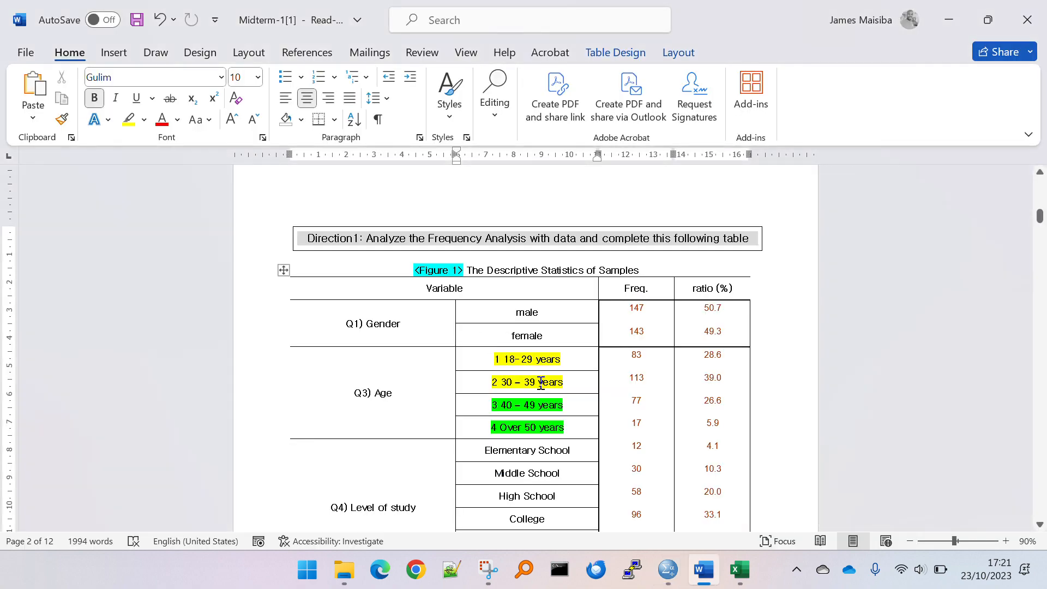
pyautogui.scroll(-15, 526, 417)
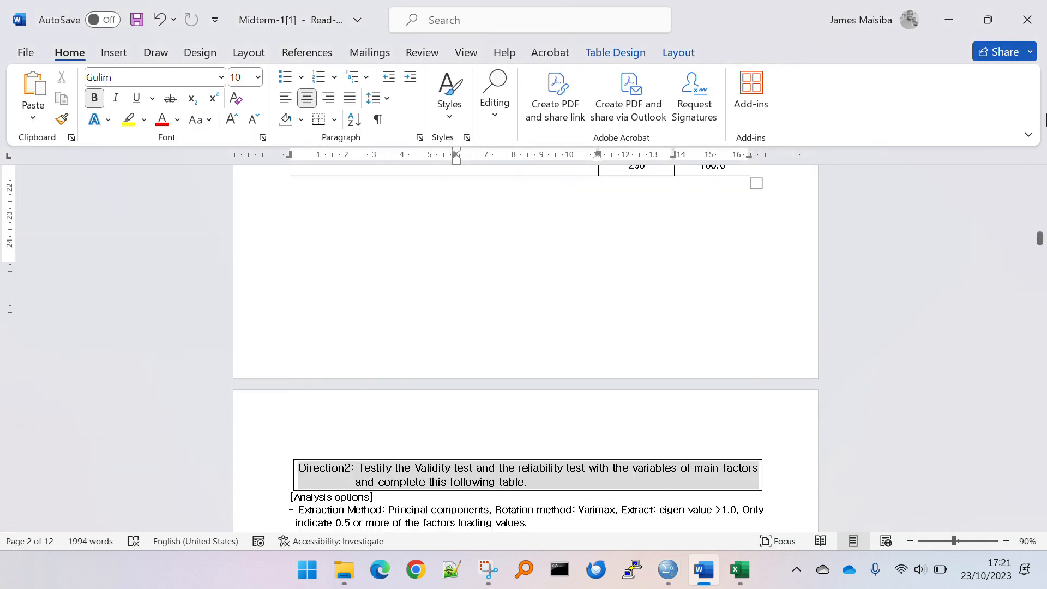
pyautogui.moveTo(1044, 256); pyautogui.dragTo(1043, 372)
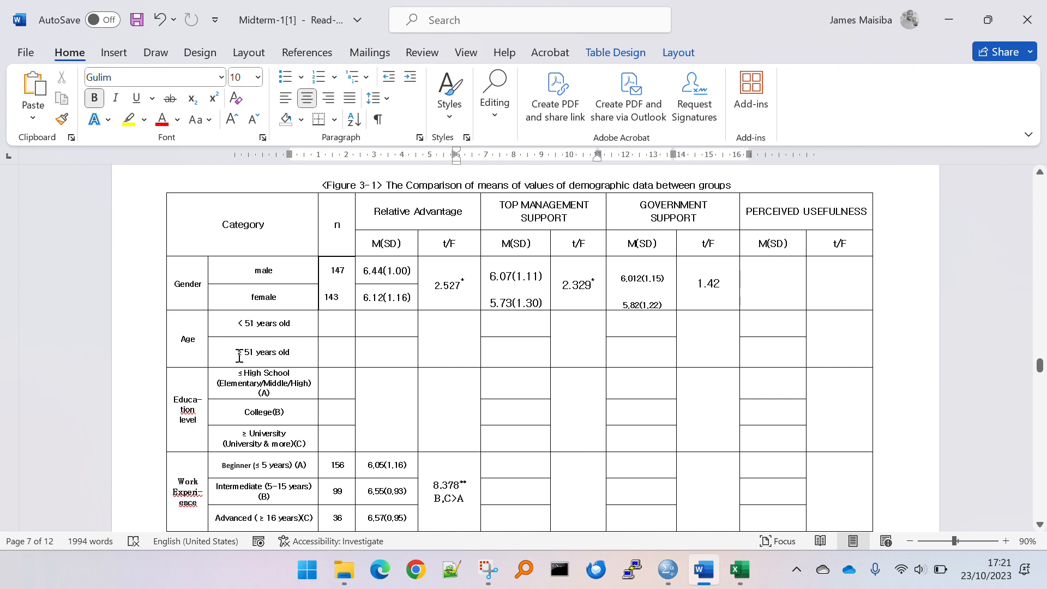
pyautogui.moveTo(238, 352); pyautogui.dragTo(291, 354)
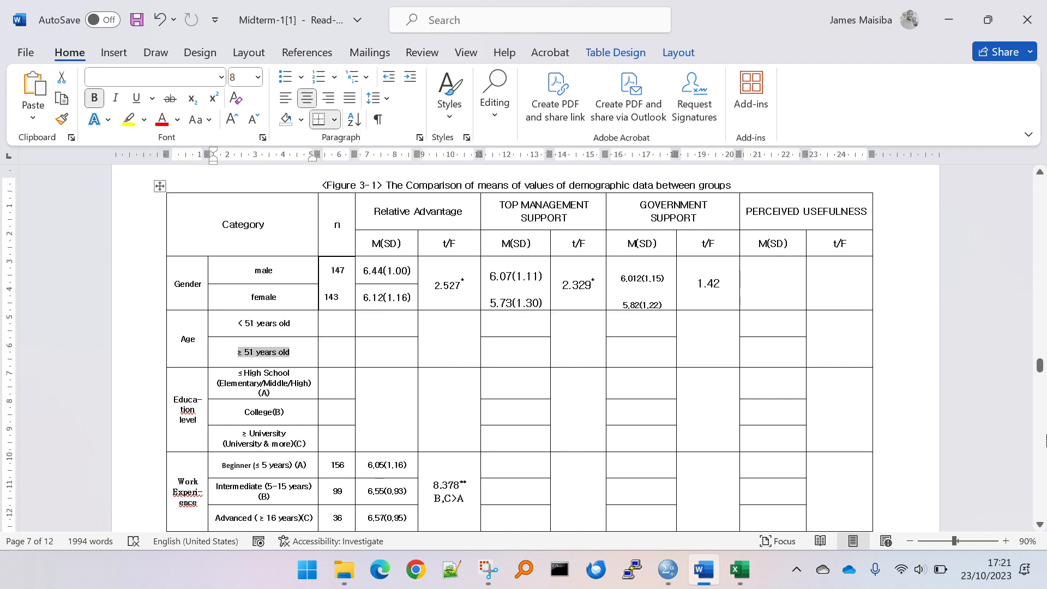
# Remove the highlight colour from all four Age brackets in Figure 1
pyautogui.moveTo(1040, 366); pyautogui.dragTo(1009, 211)
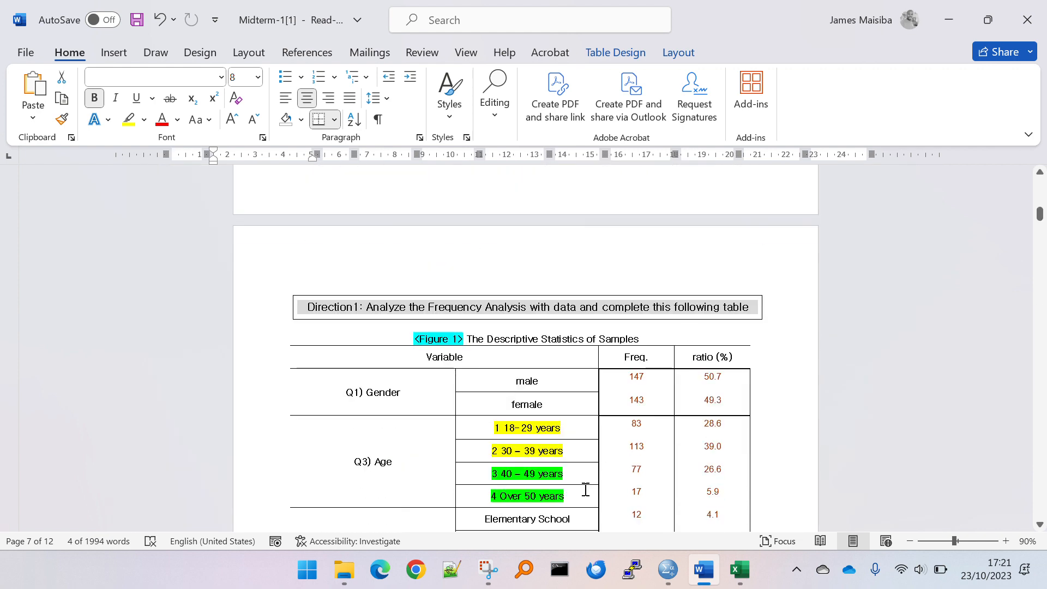
pyautogui.click(562, 479)
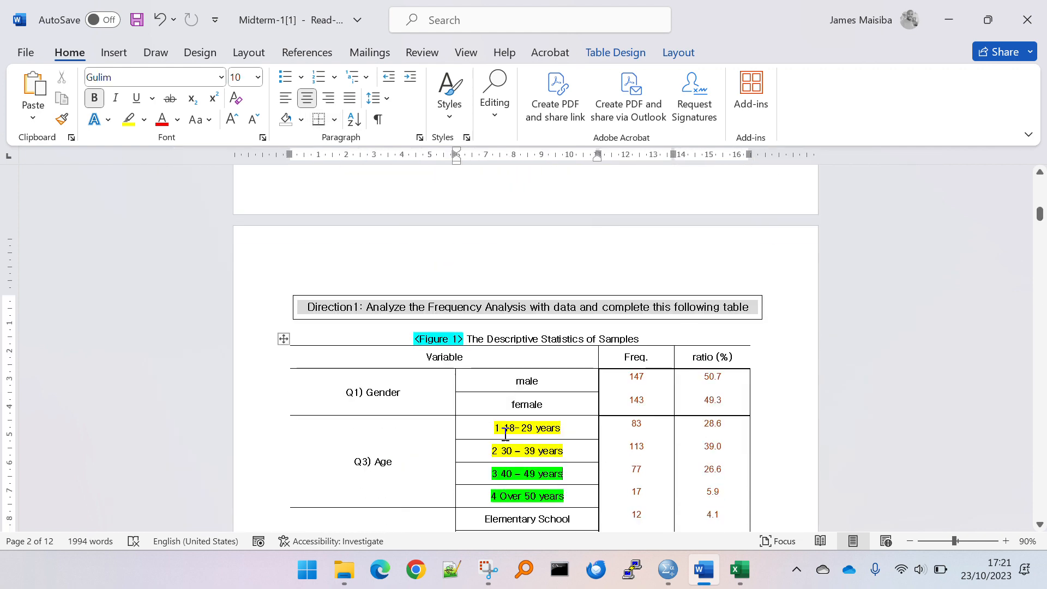
pyautogui.moveTo(505, 429); pyautogui.dragTo(516, 494)
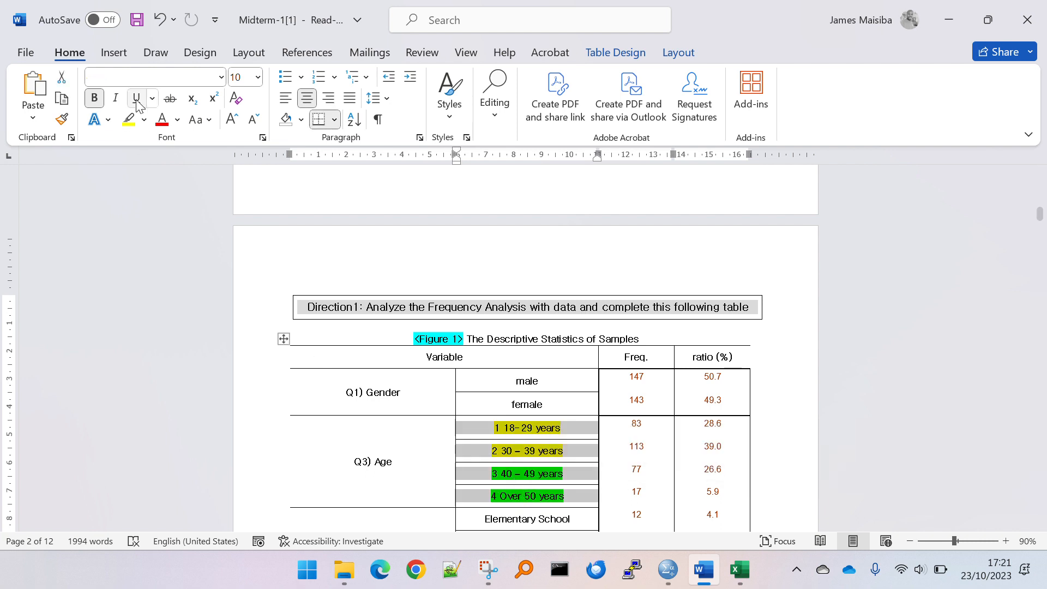
pyautogui.click(144, 119)
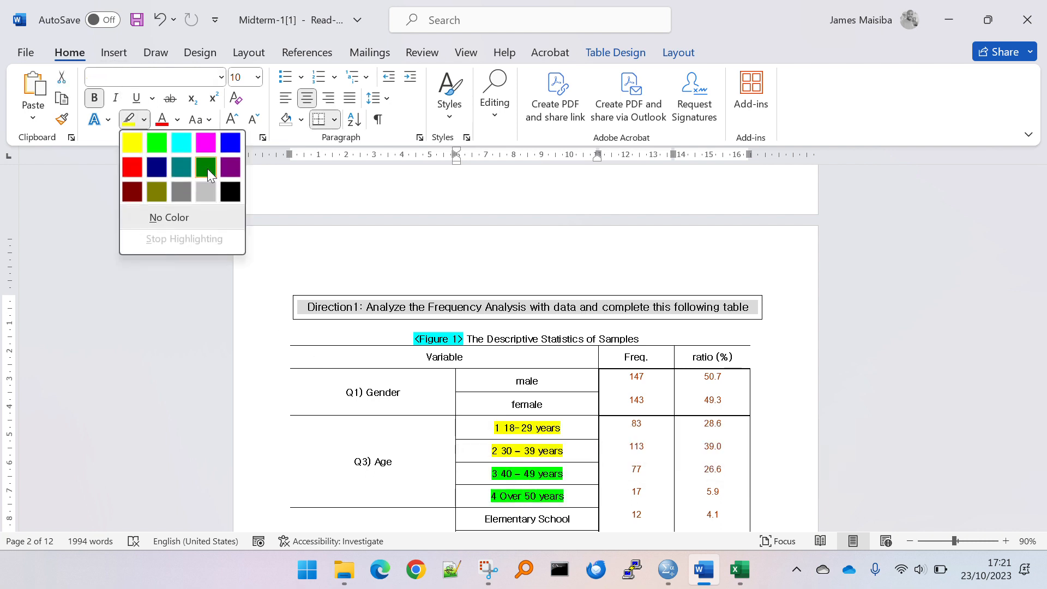
pyautogui.click(208, 218)
# Switch to SPSS, run the independent-samples t-test grouped by Age at cut point 3.5, and inspect the RAnew rows in Group Statistics
pyautogui.hotkey('alt', 'Tab')
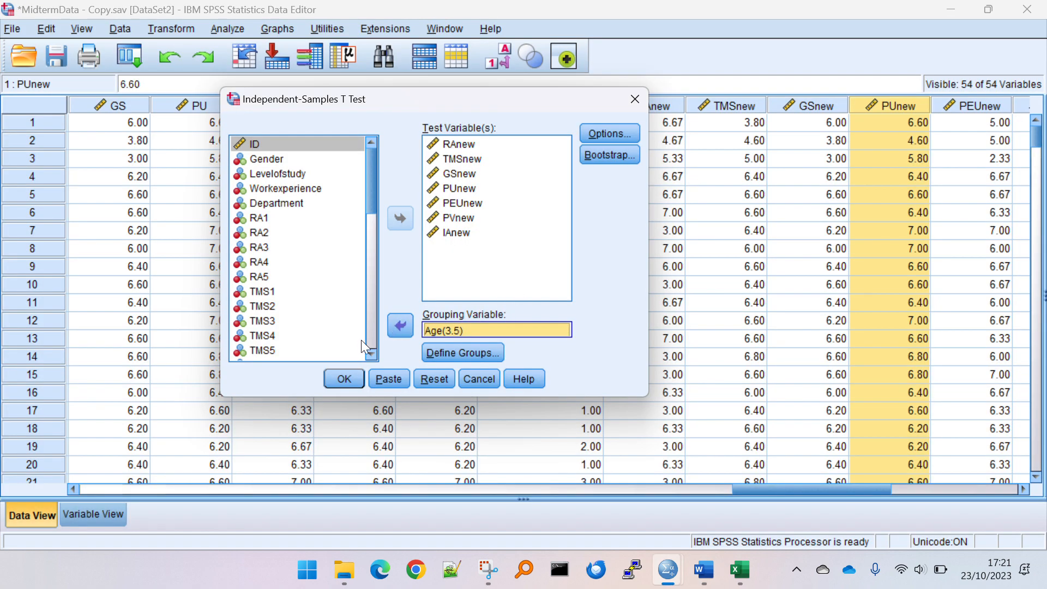
pyautogui.click(347, 382)
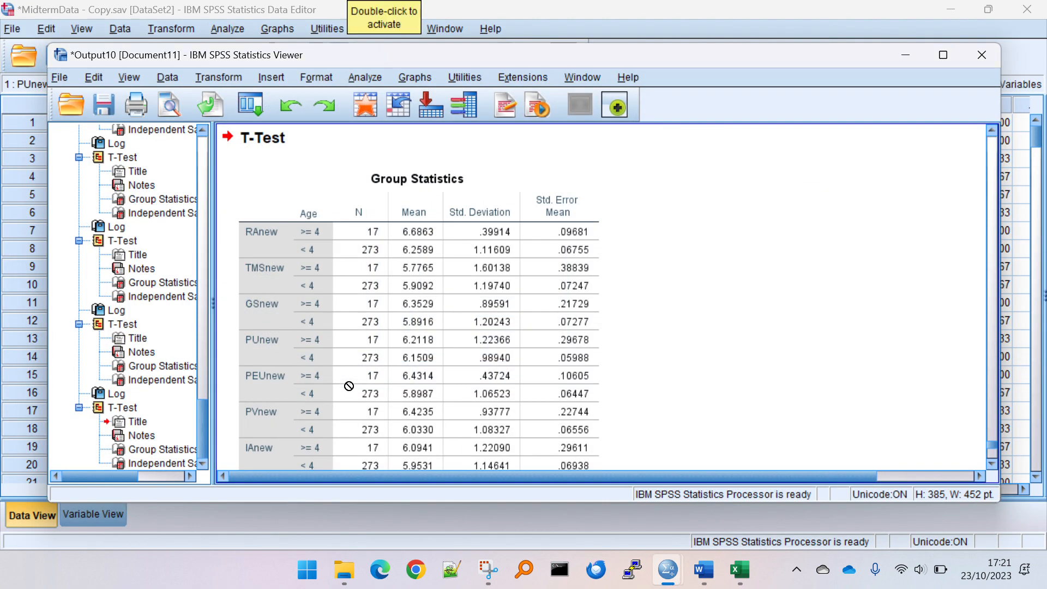
pyautogui.click(349, 386)
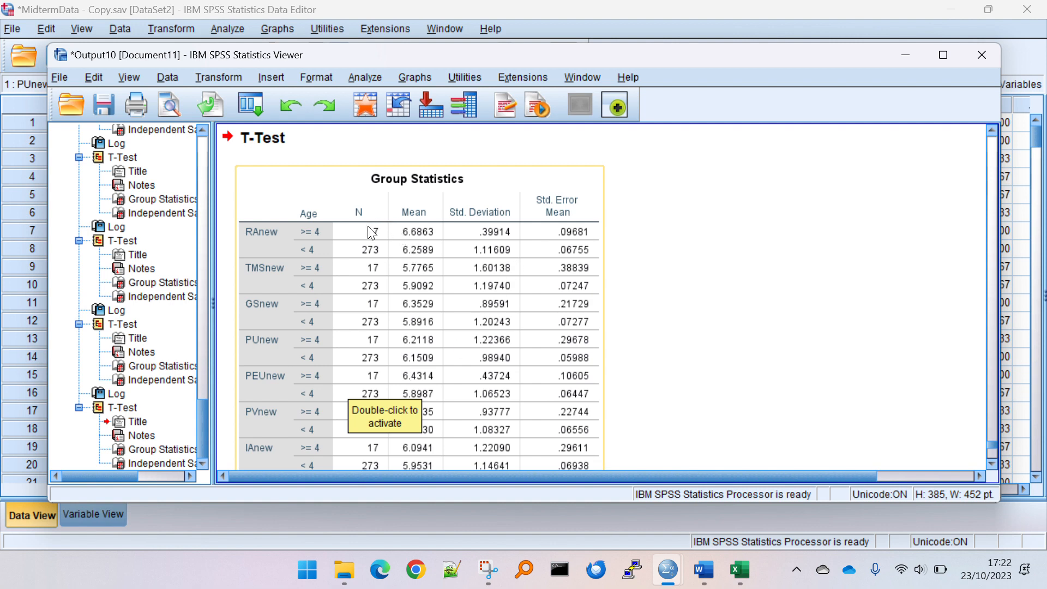
pyautogui.scroll(-7, 370, 234)
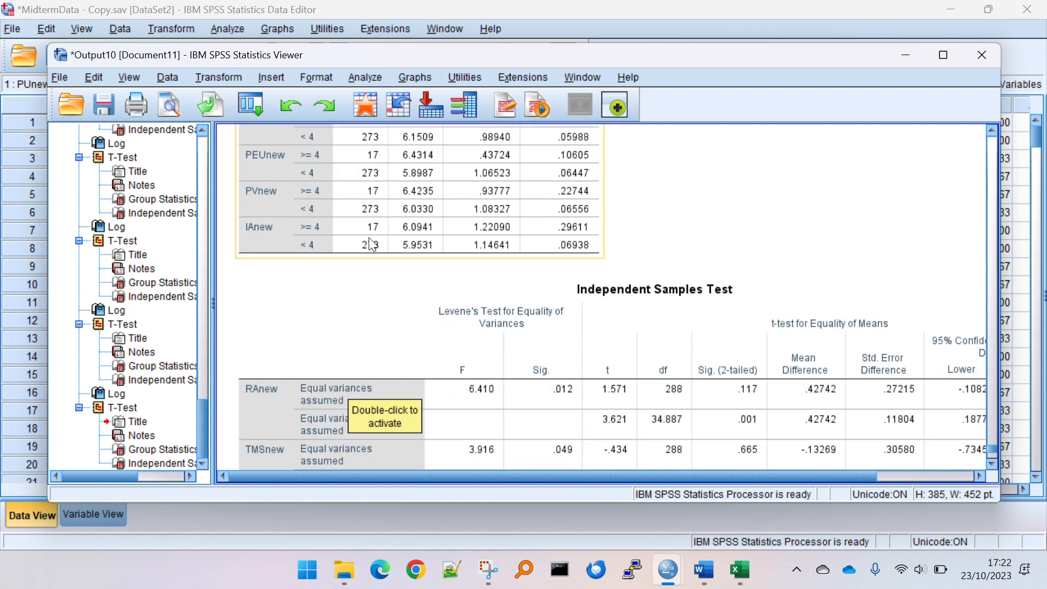
pyautogui.scroll(7, 371, 245)
pyautogui.doubleClick(368, 271)
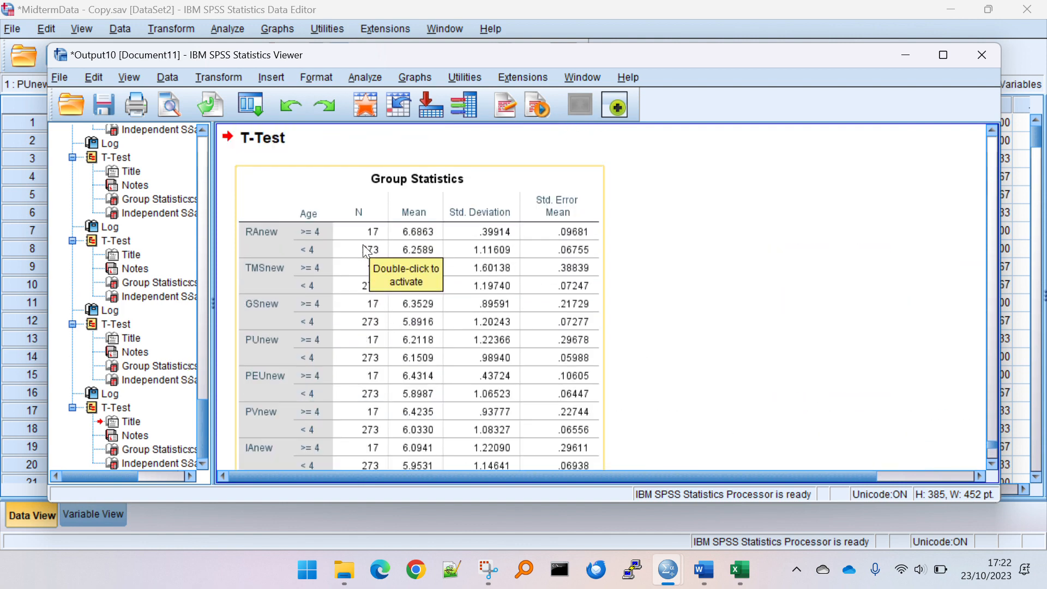
pyautogui.moveTo(360, 194); pyautogui.dragTo(465, 213)
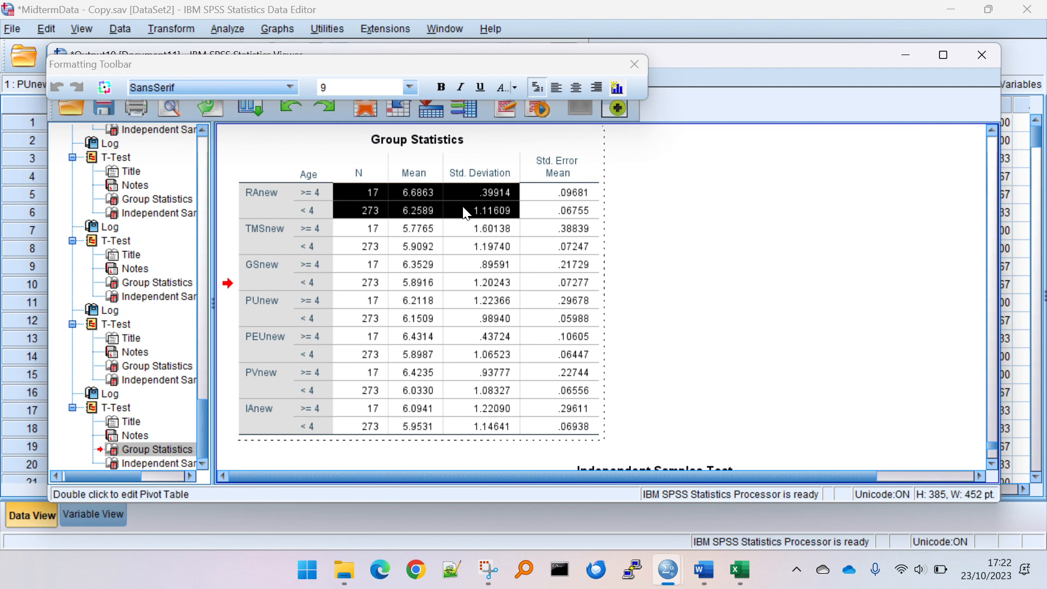
pyautogui.click(415, 232)
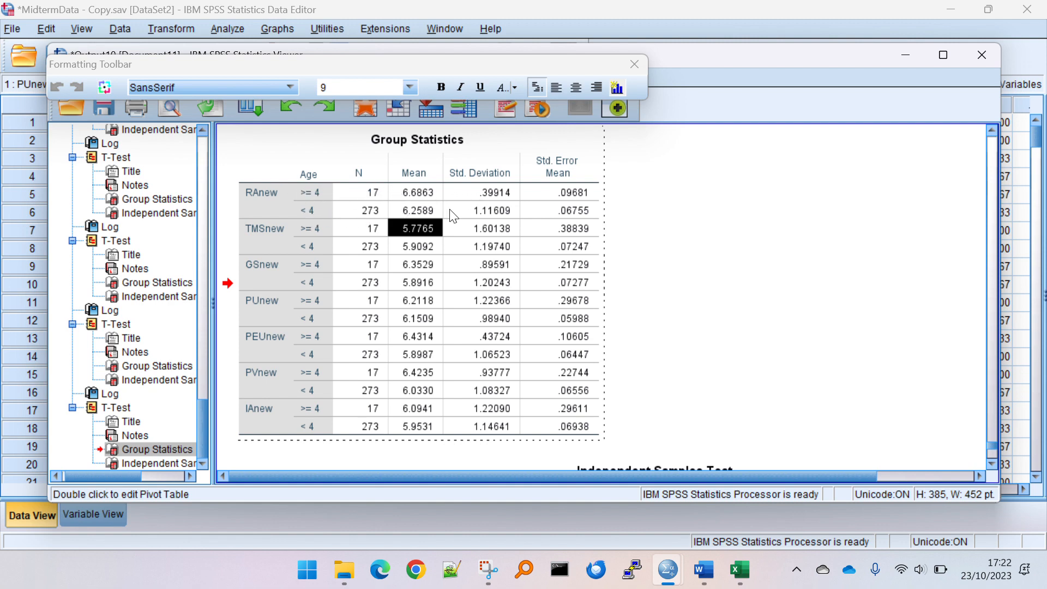
# Switch to the Word document and check the Age group labels in Figure 3-2
pyautogui.hotkey('alt', 'Tab')
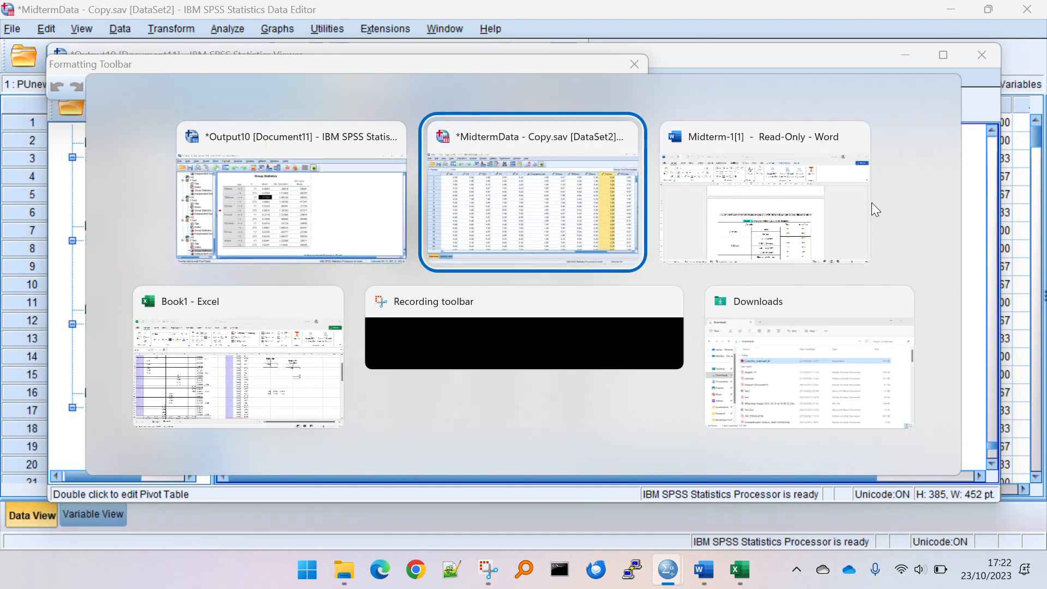
pyautogui.click(745, 224)
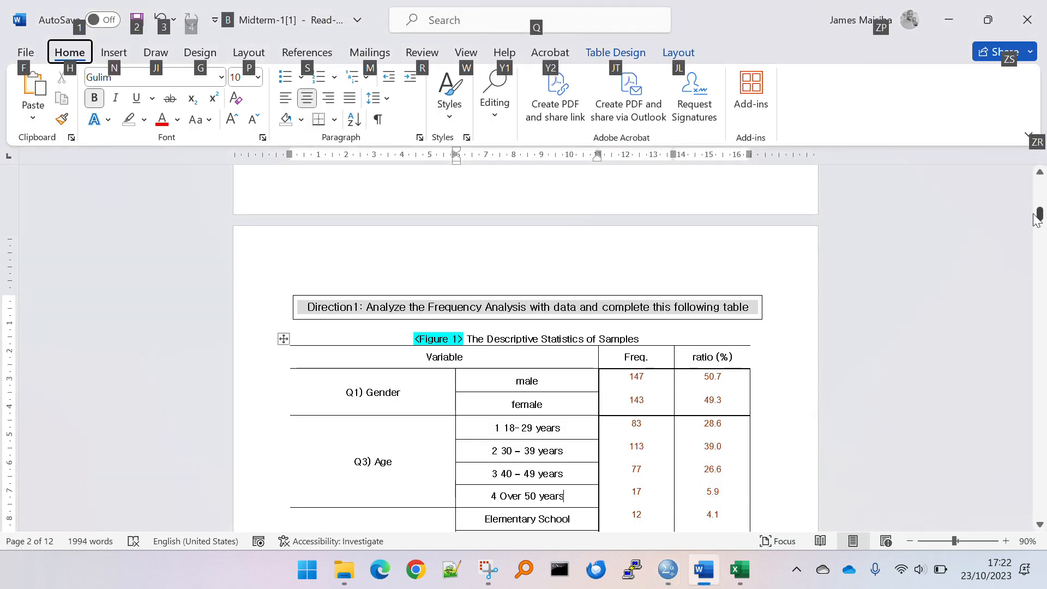
pyautogui.scroll(-5, 1041, 261)
pyautogui.moveTo(1040, 224); pyautogui.dragTo(1042, 383)
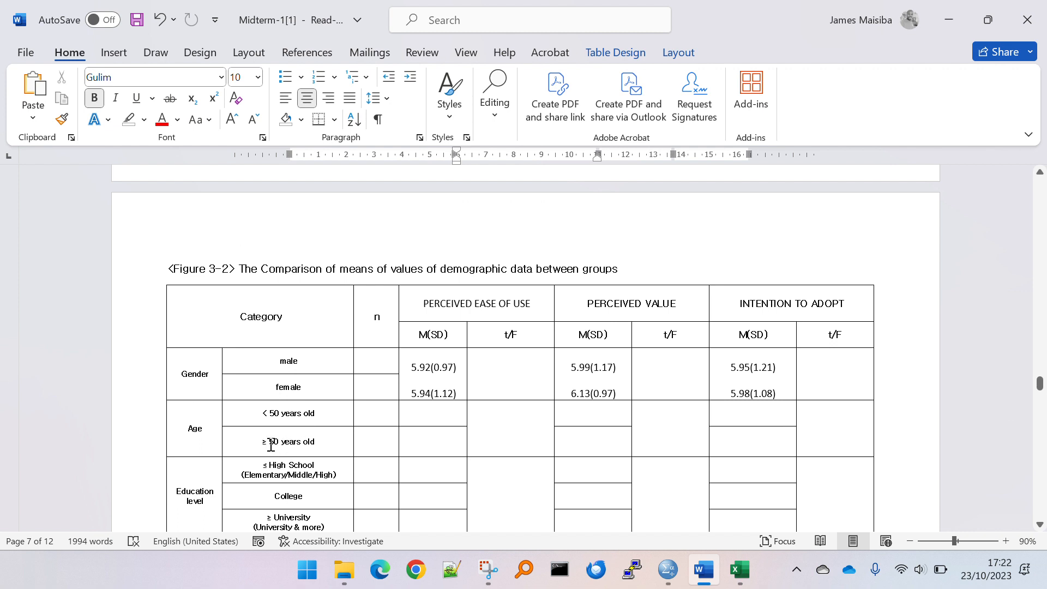
pyautogui.moveTo(264, 442); pyautogui.dragTo(321, 442)
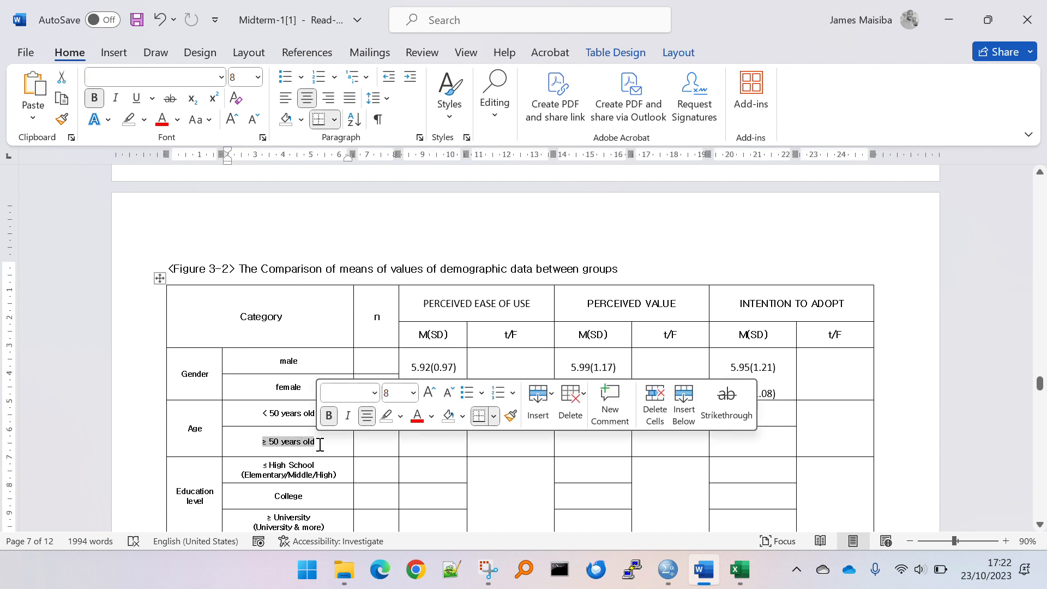
# Return to the SPSS output, close the Formatting Toolbar and exit editing of the Group Statistics table
pyautogui.hotkey('alt', 'Tab')
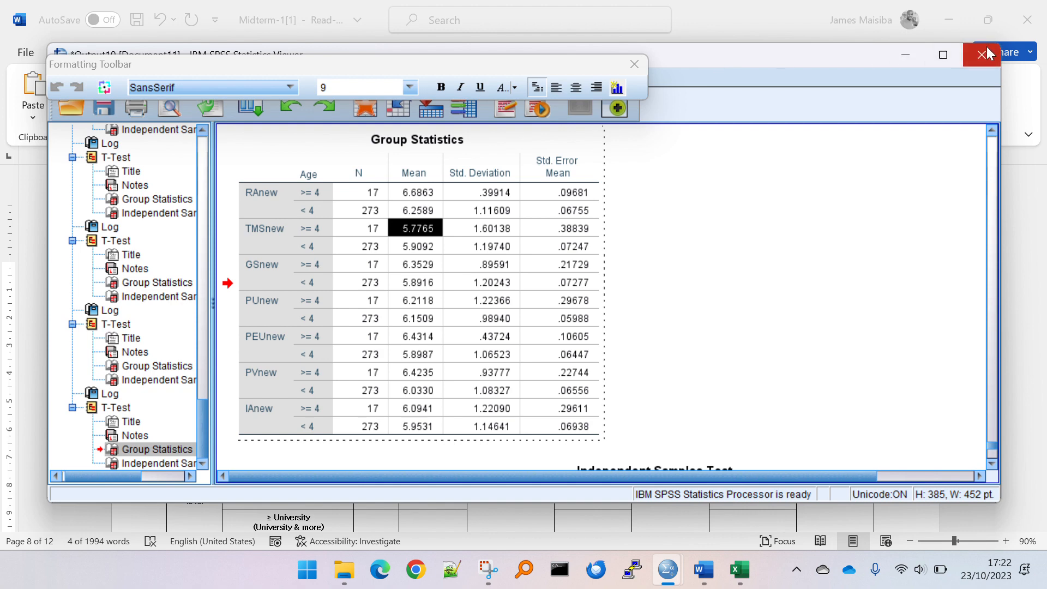
pyautogui.click(634, 64)
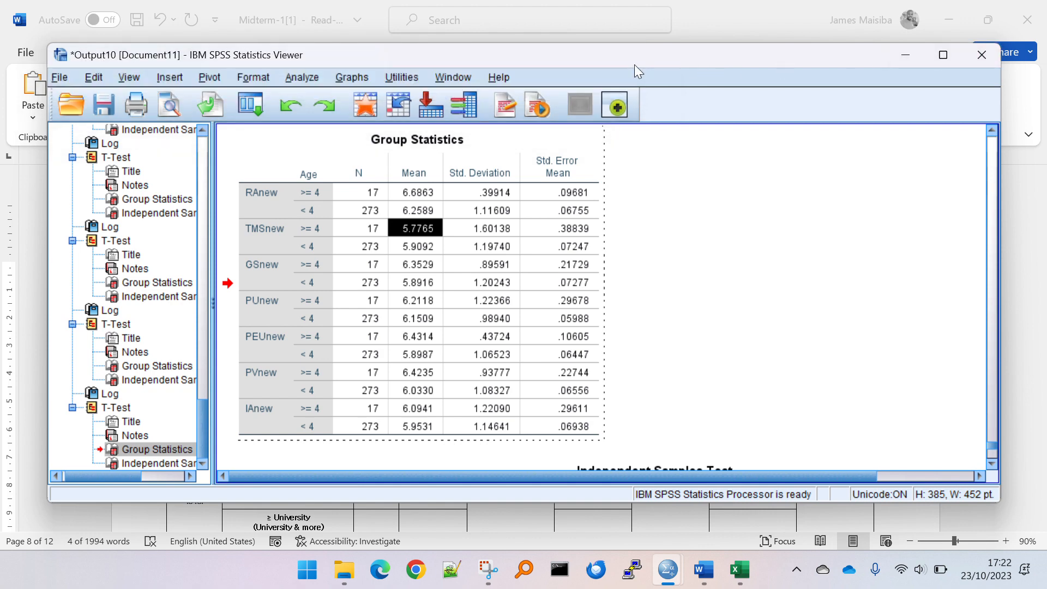
pyautogui.click(792, 223)
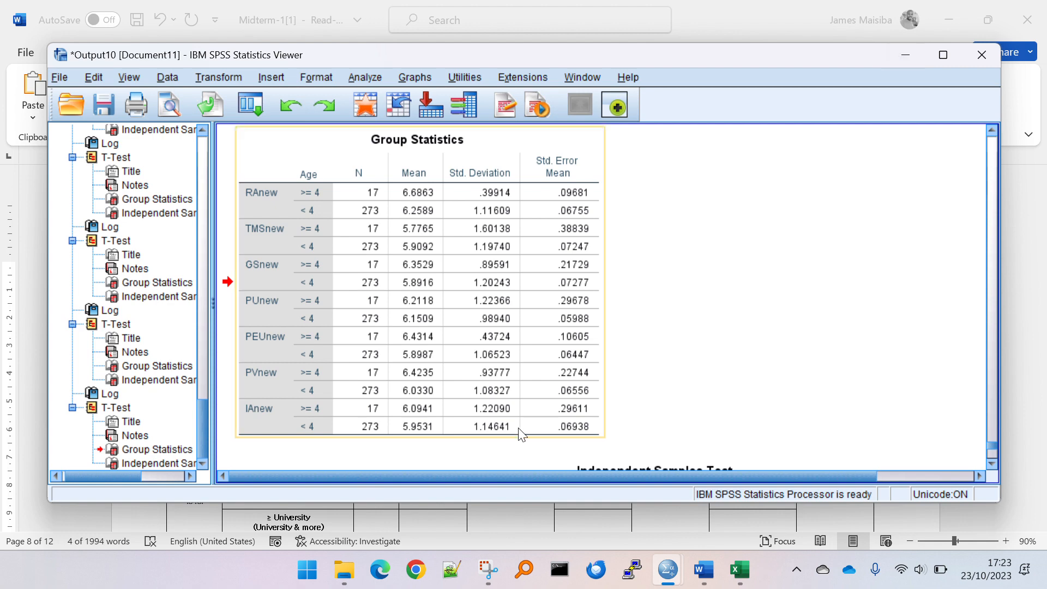
# Review the Age and Education level rows of Figure 3-2 in Word, and examine the Independent Samples Test table in SPSS
pyautogui.hotkey('alt', 'Tab')
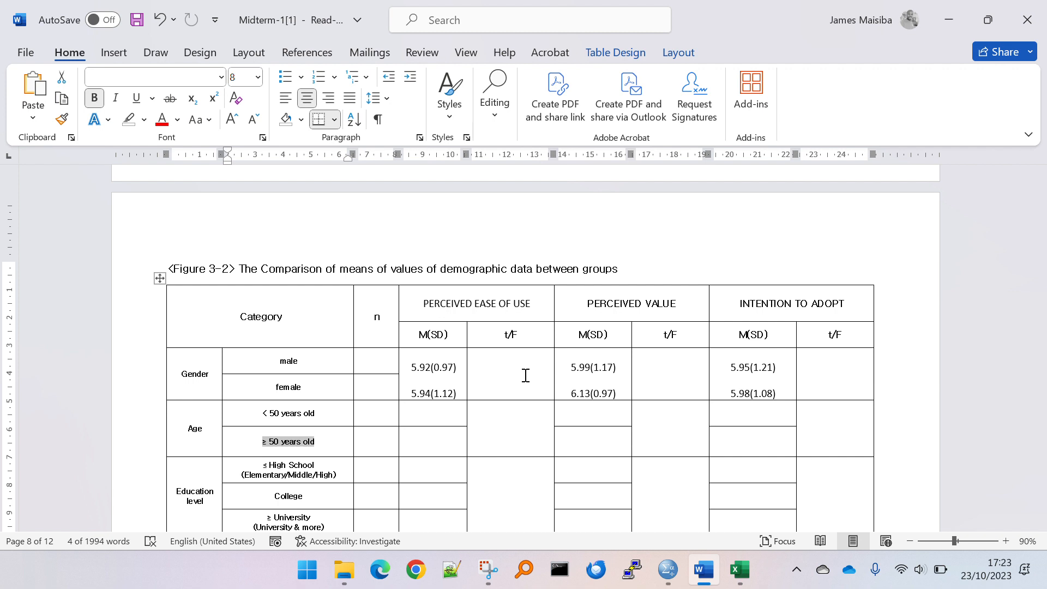
pyautogui.scroll(-1, 357, 438)
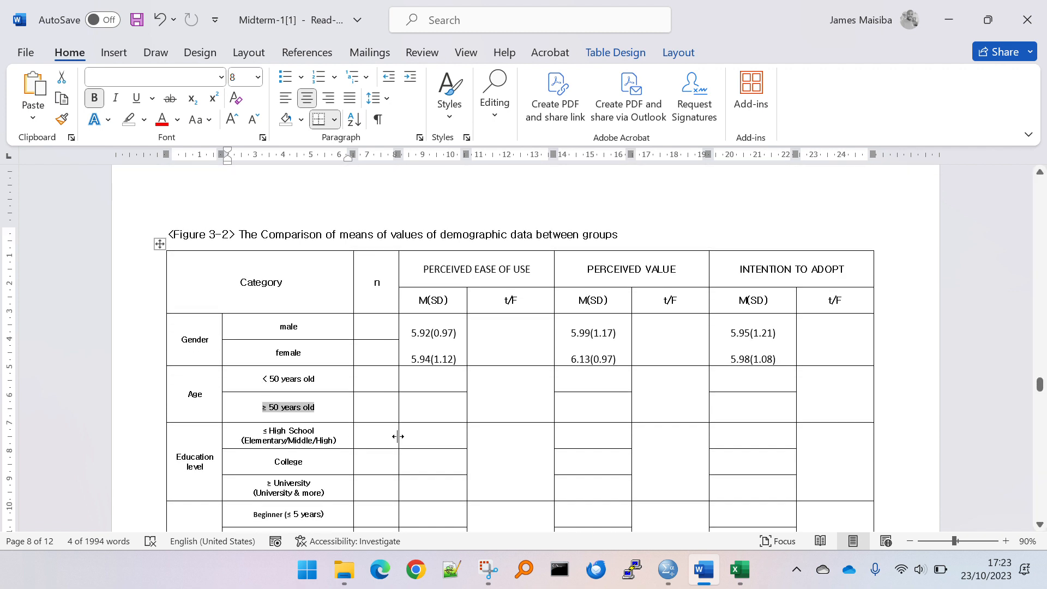
pyautogui.click(323, 429)
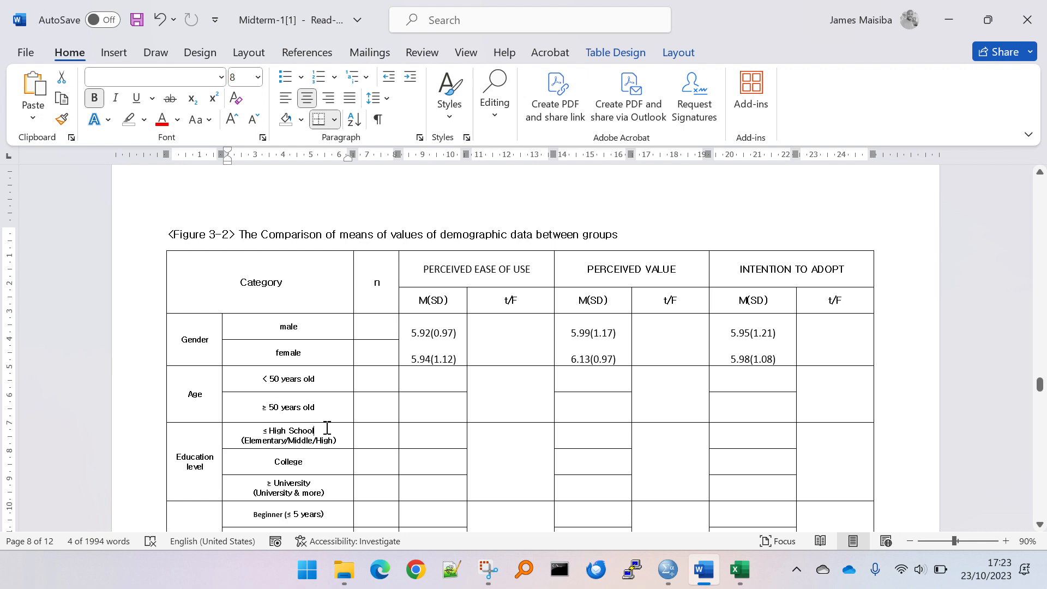
pyautogui.hotkey('alt', 'Tab')
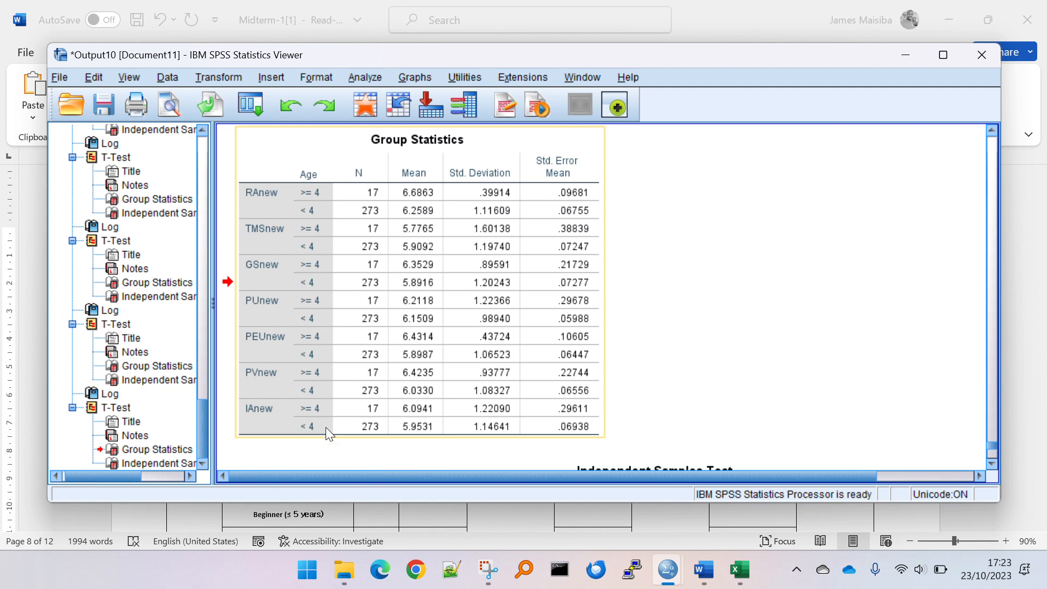
pyautogui.scroll(-8, 435, 315)
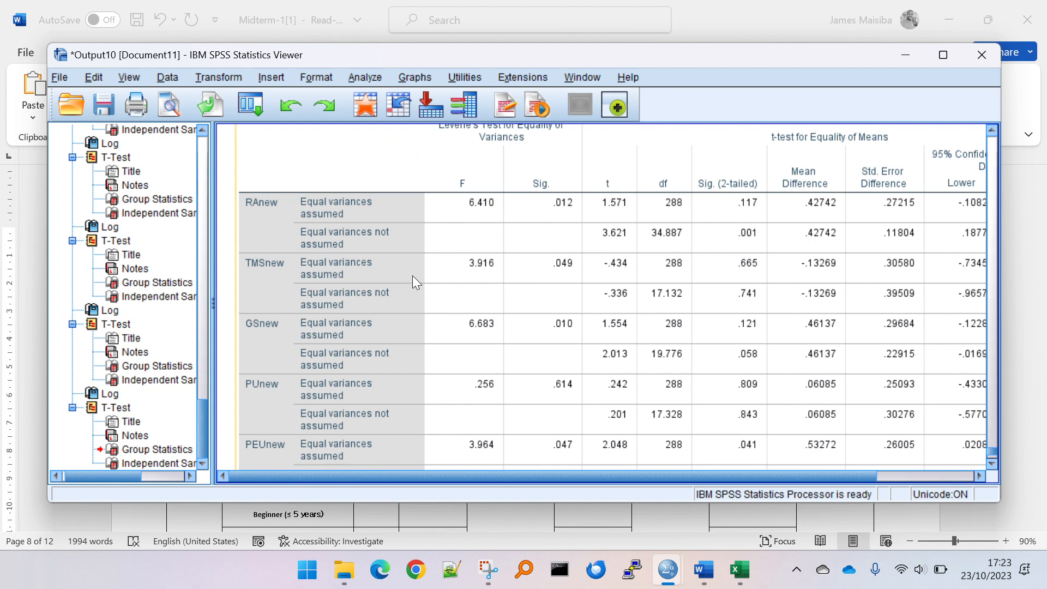
# Switch to Word and compare the Education level groups in Figure 3-1 with the Level of study categories in Figure 1
pyautogui.click(456, 529)
pyautogui.scroll(-1, 315, 391)
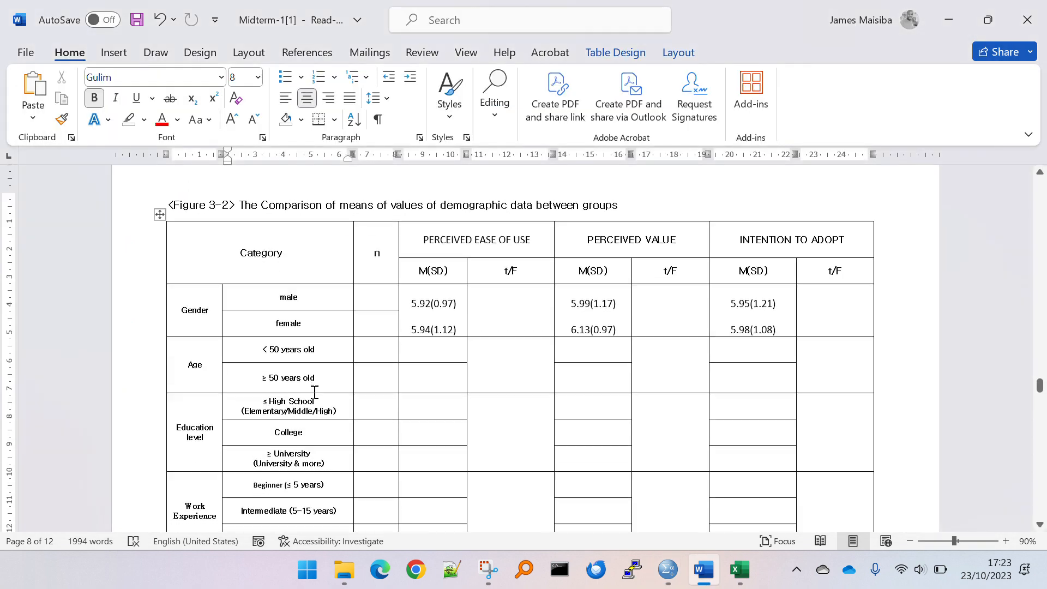
pyautogui.scroll(2, 184, 411)
pyautogui.scroll(-10, 125, 447)
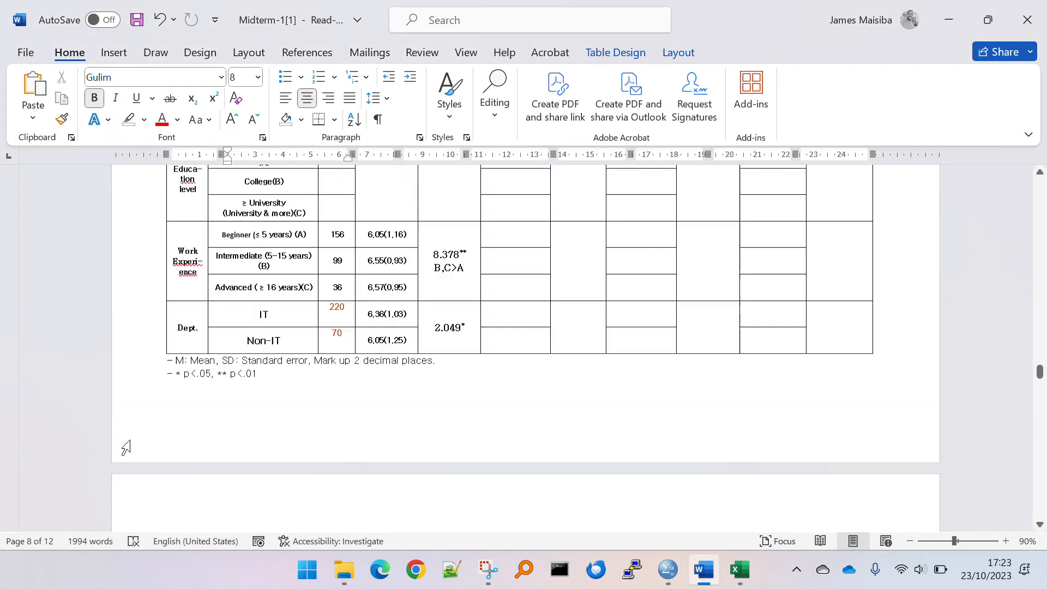
pyautogui.scroll(3, 122, 445)
pyautogui.scroll(2, 123, 445)
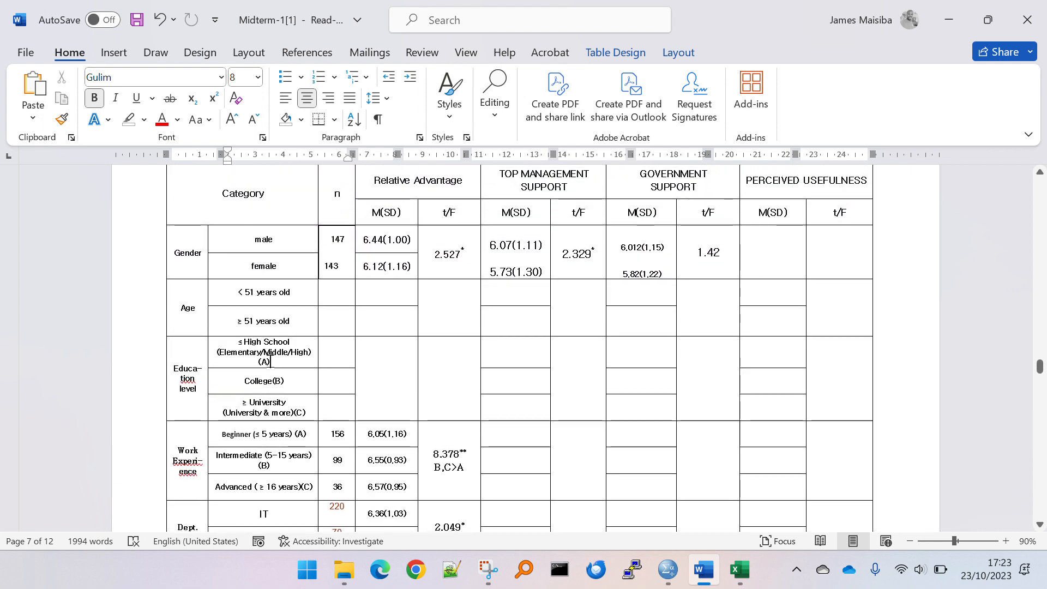
pyautogui.moveTo(223, 344); pyautogui.dragTo(314, 416)
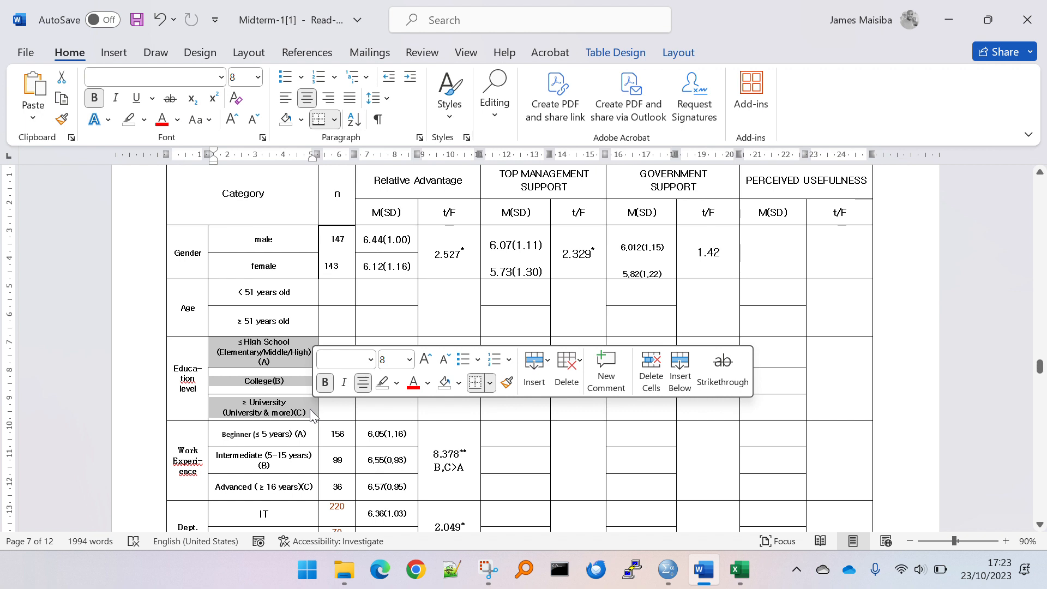
pyautogui.click(313, 415)
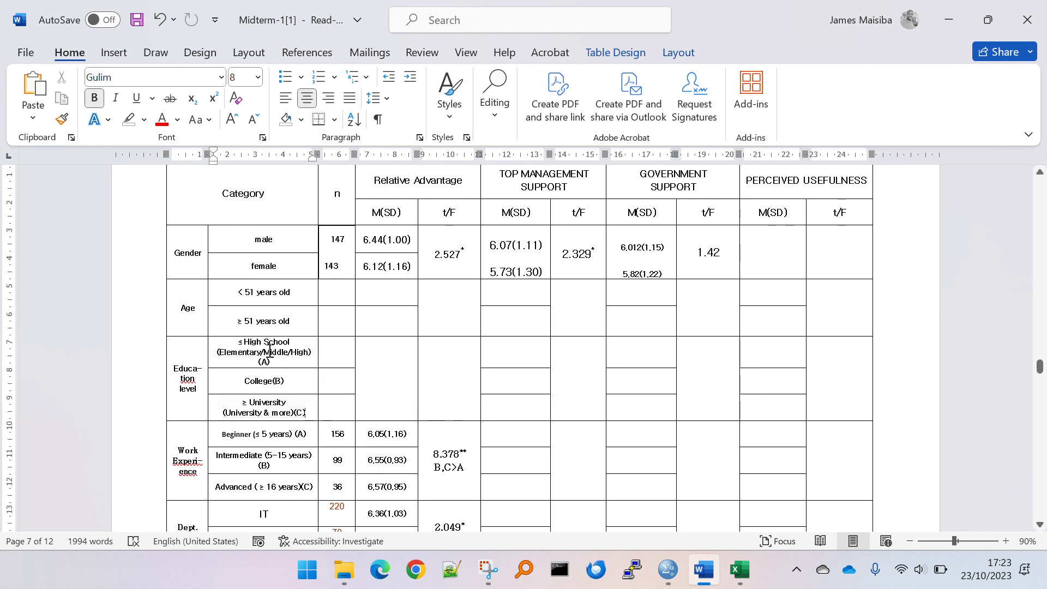
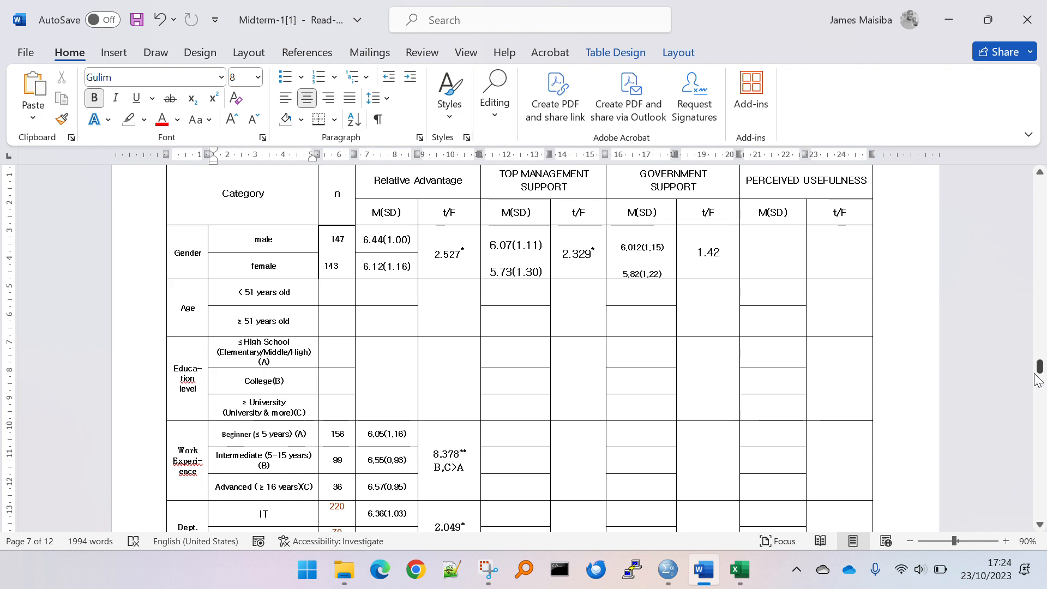
pyautogui.moveTo(1039, 367); pyautogui.dragTo(1007, 221)
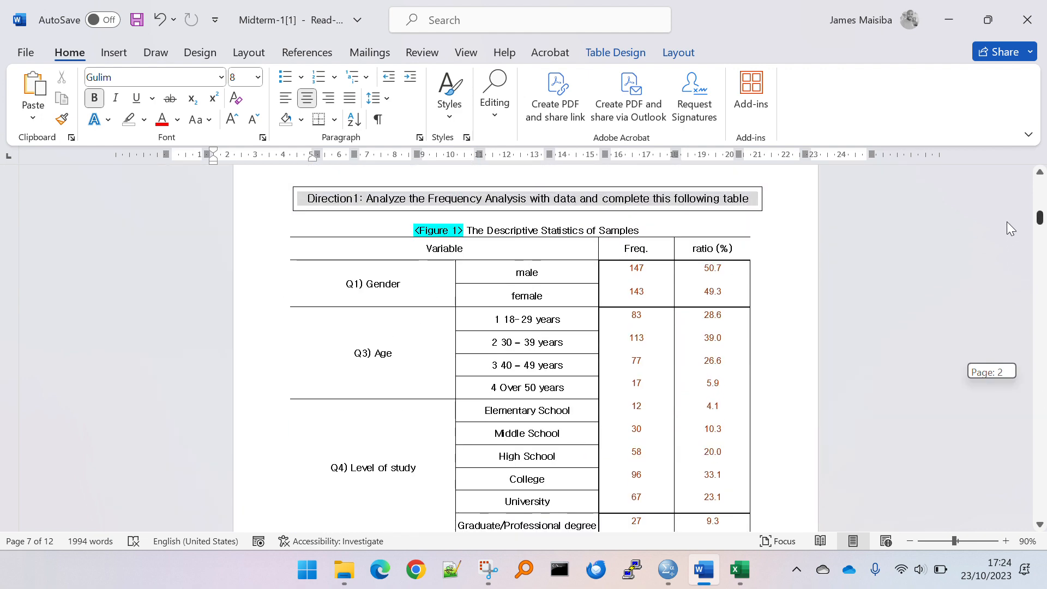
# Highlight the Elementary School, Middle School and High School cells under Level of study in yellow
pyautogui.click(548, 412)
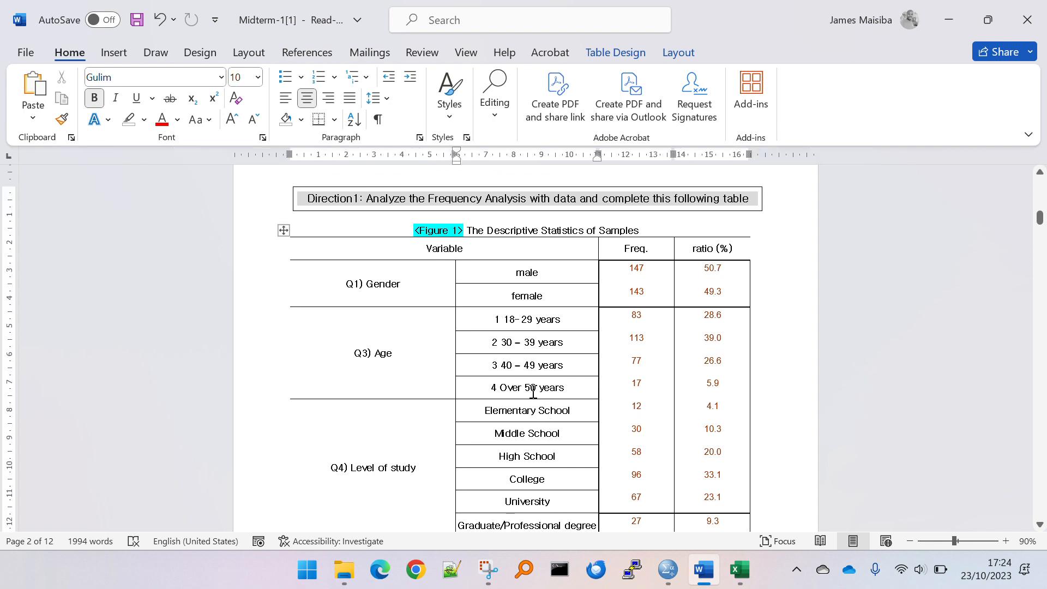
pyautogui.moveTo(538, 411); pyautogui.dragTo(534, 453)
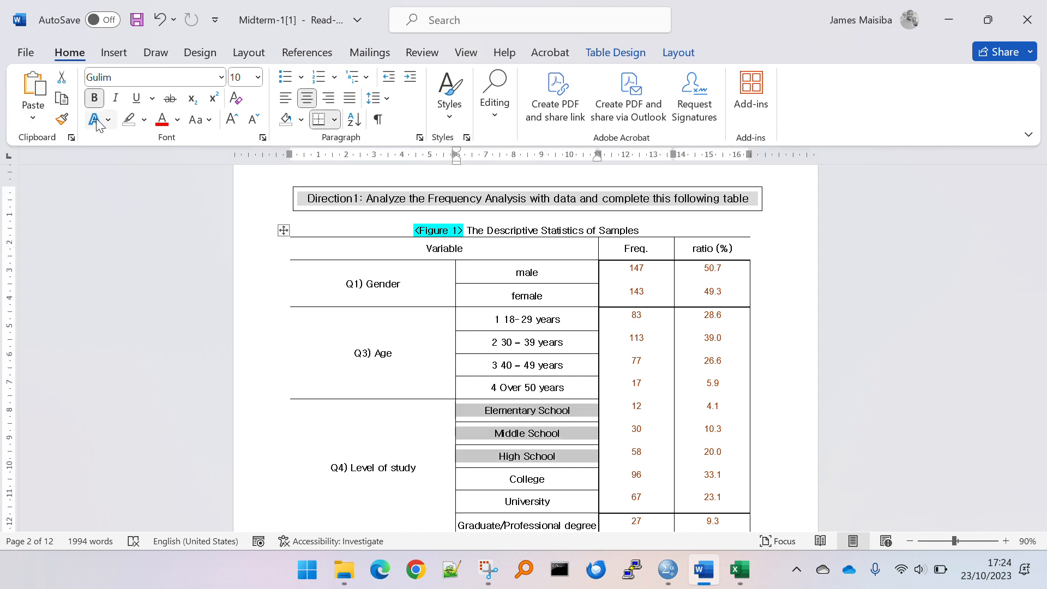
pyautogui.click(145, 120)
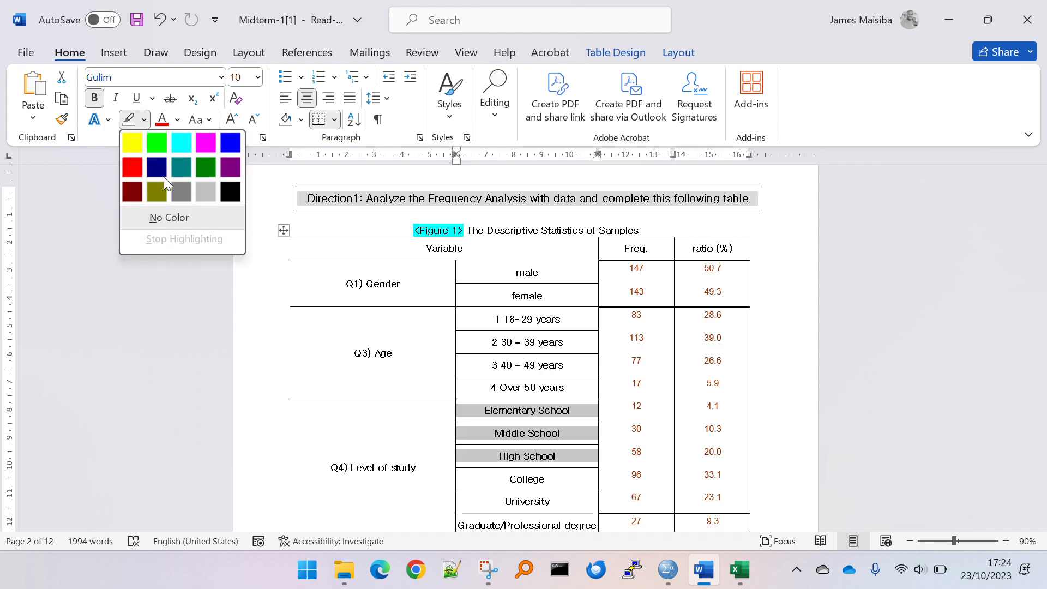
pyautogui.click(132, 142)
# Check the education groups in the Direction 3 table and highlight College under Level of study in bright green
pyautogui.scroll(-15, 556, 473)
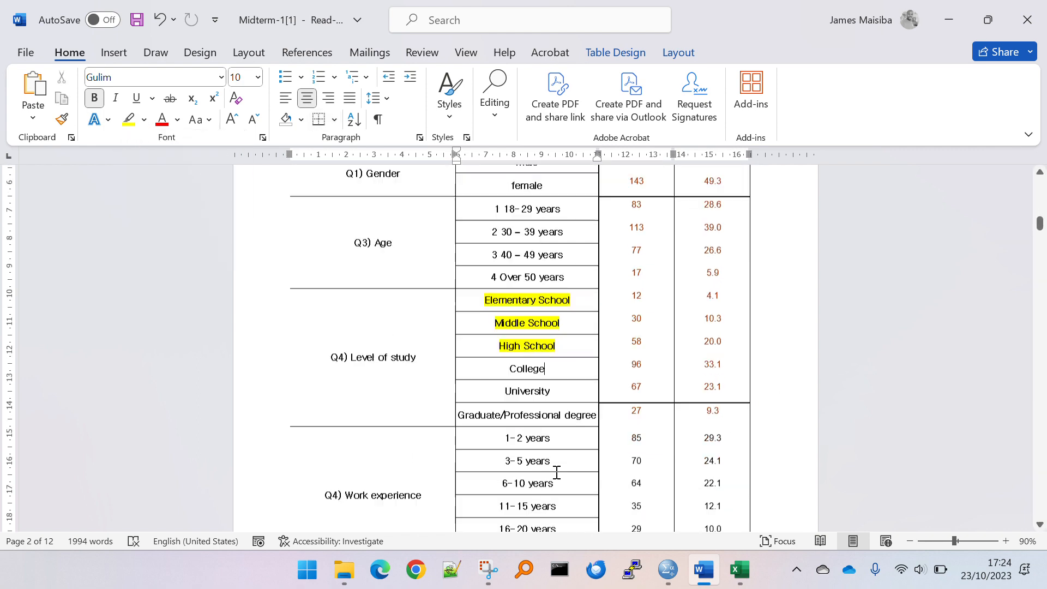
pyautogui.scroll(-15, 556, 455)
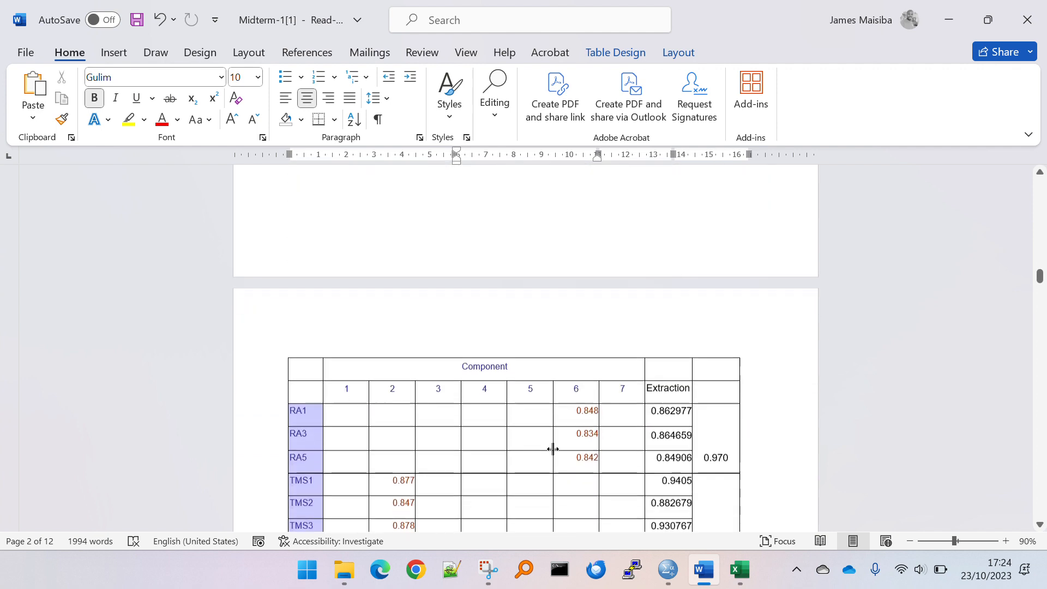
pyautogui.scroll(-15, 548, 435)
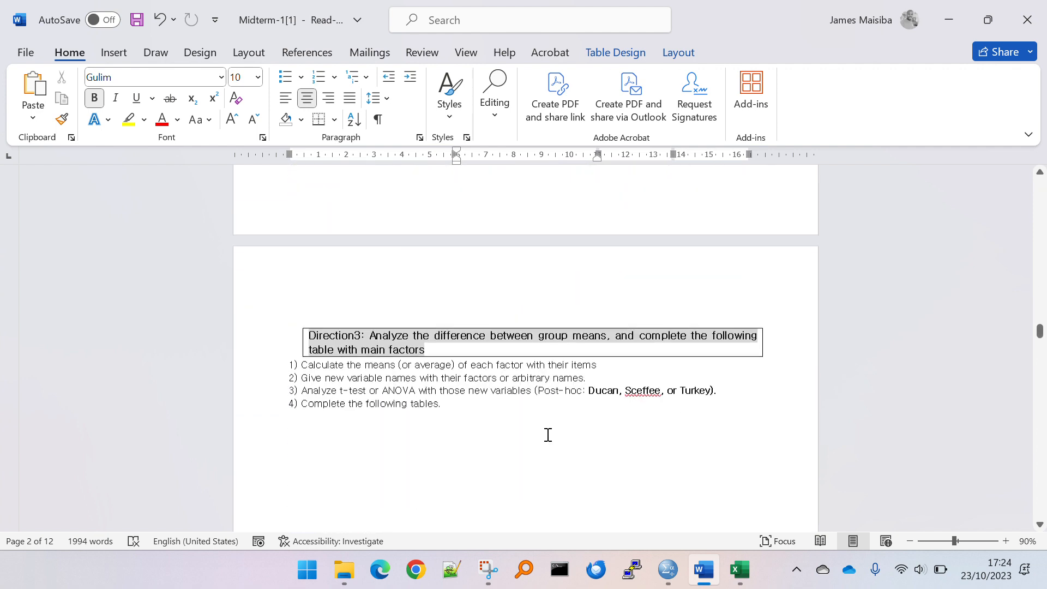
pyautogui.scroll(-5, 549, 436)
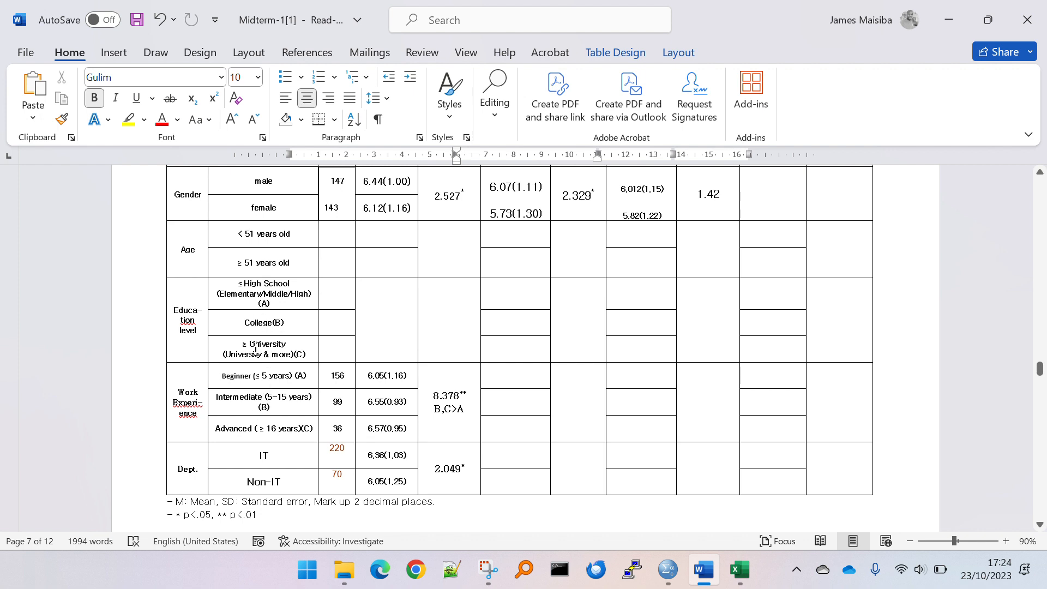
pyautogui.moveTo(1041, 371); pyautogui.dragTo(1010, 222)
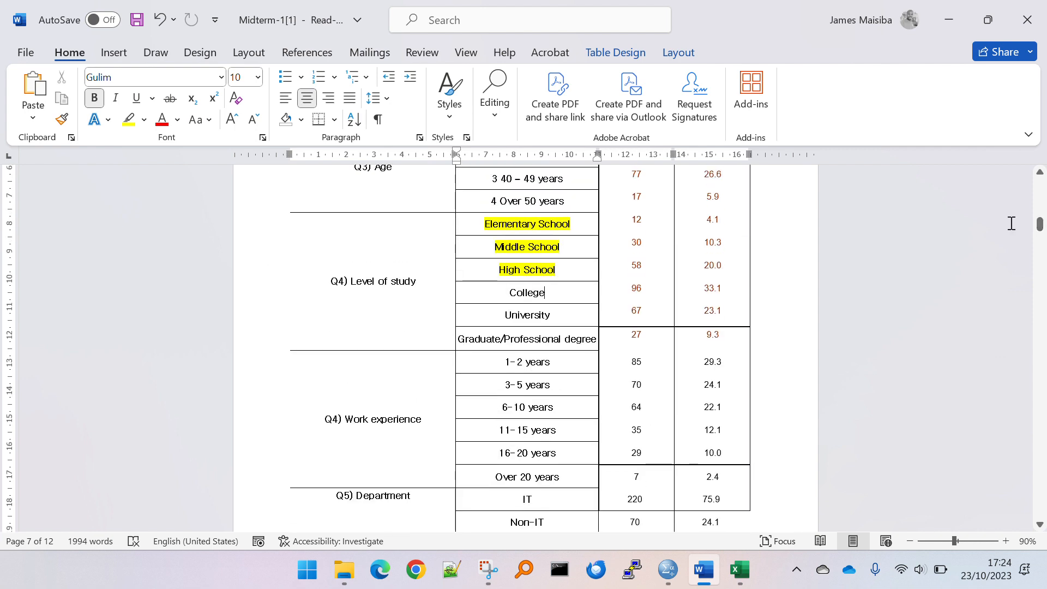
pyautogui.doubleClick(528, 293)
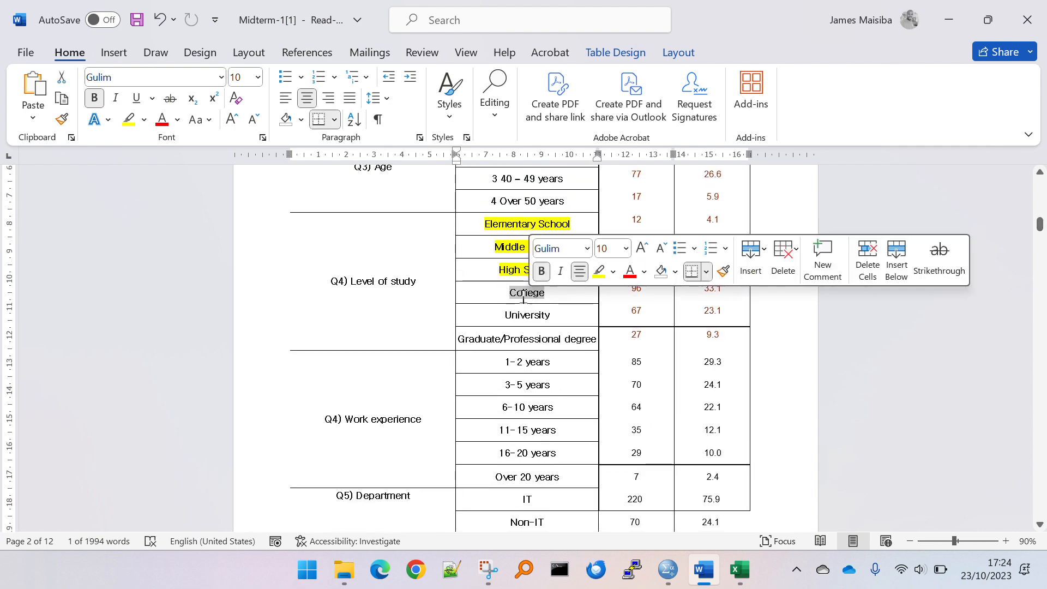
pyautogui.click(145, 120)
pyautogui.click(149, 146)
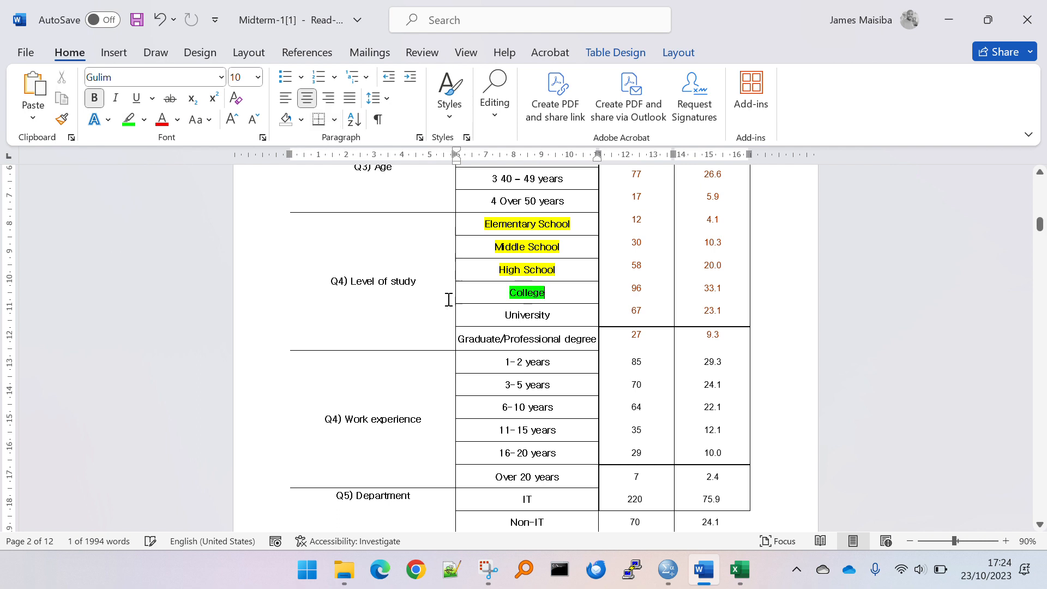
# Highlight the University and Graduate/Professional degree cells in pink
pyautogui.click(519, 312)
pyautogui.moveTo(524, 312); pyautogui.dragTo(513, 342)
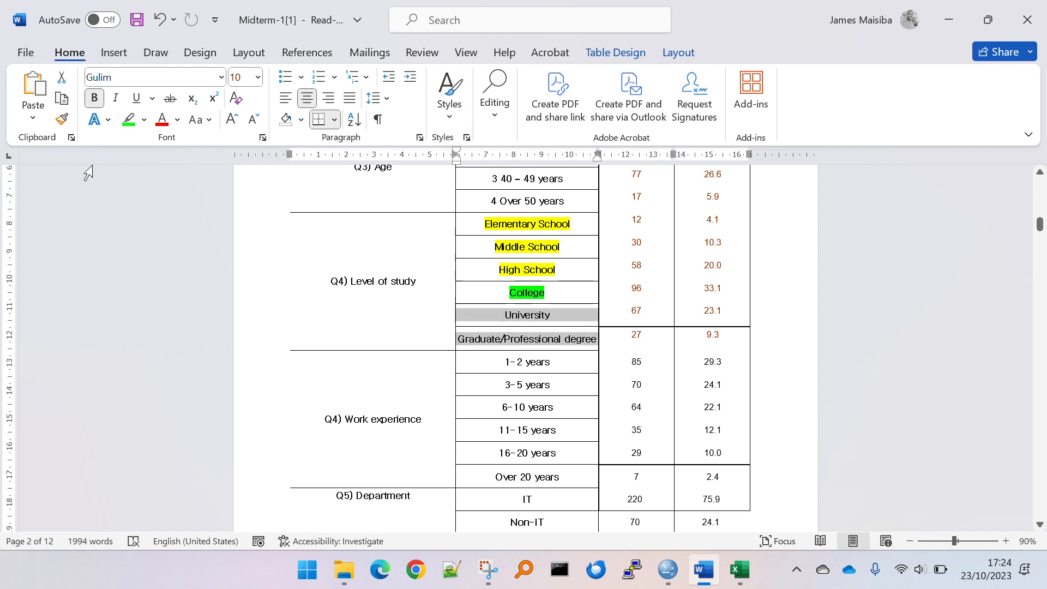
pyautogui.click(146, 123)
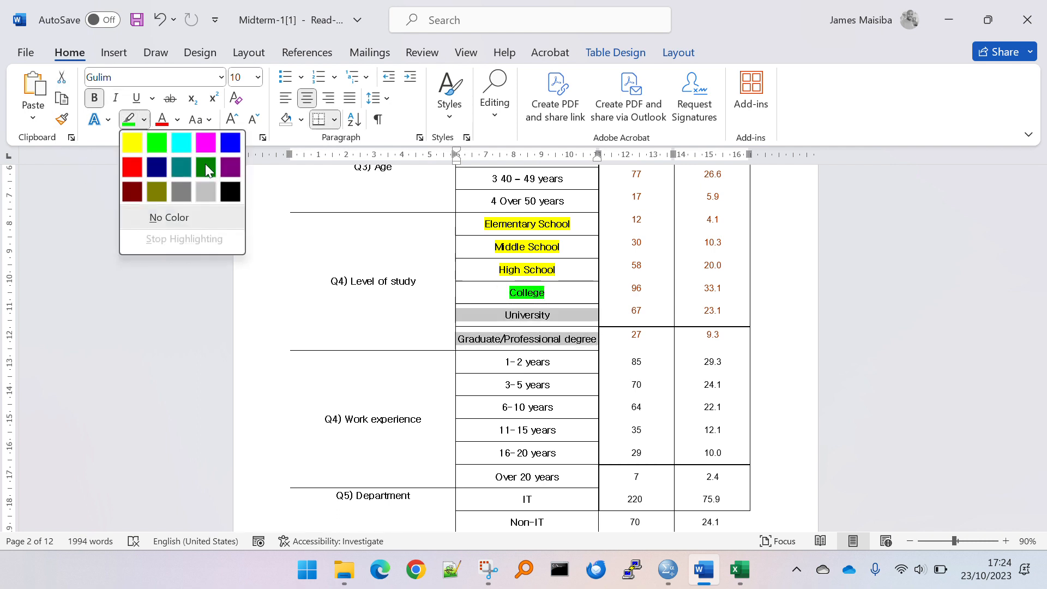
pyautogui.click(204, 140)
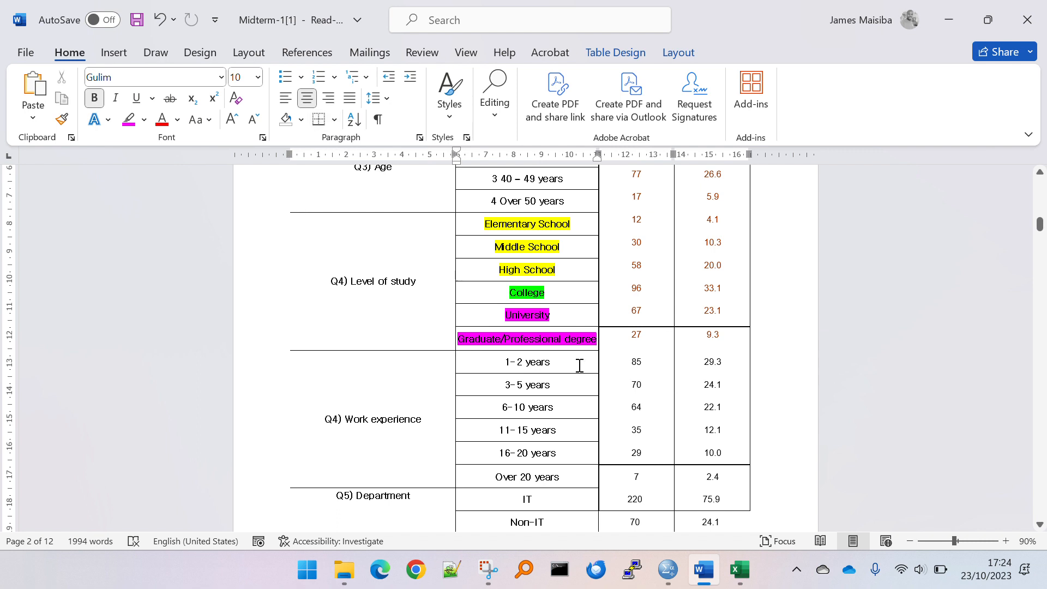
# Number the Level of study categories 1 to 6 in order, from Elementary School to Graduate/Professional degree
pyautogui.click(484, 224)
pyautogui.write('1')
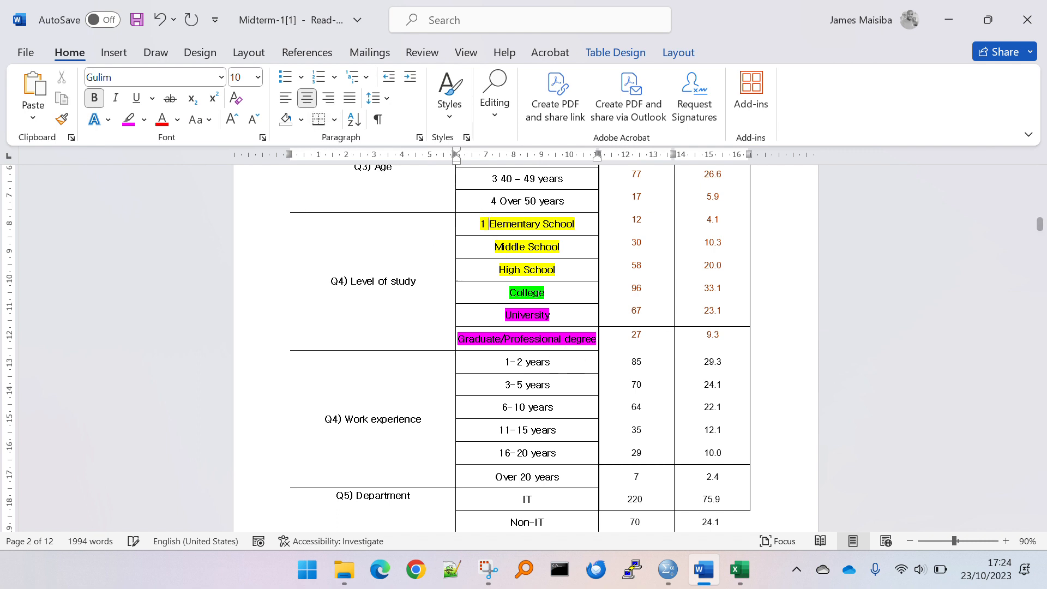
pyautogui.click(488, 245)
pyautogui.write('2')
pyautogui.click(487, 269)
pyautogui.write('3')
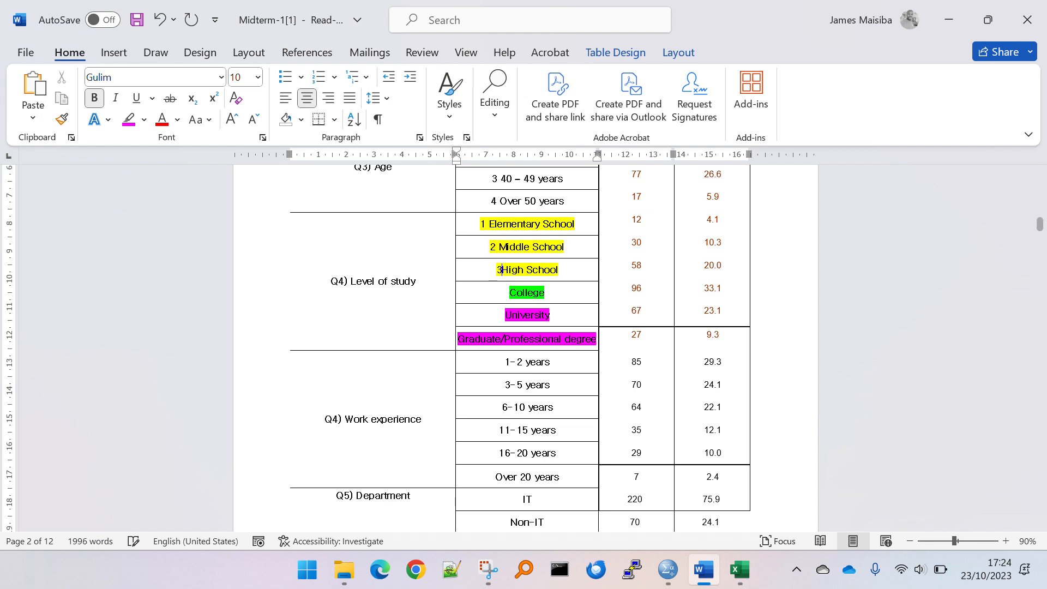
pyautogui.click(492, 295)
pyautogui.write('4')
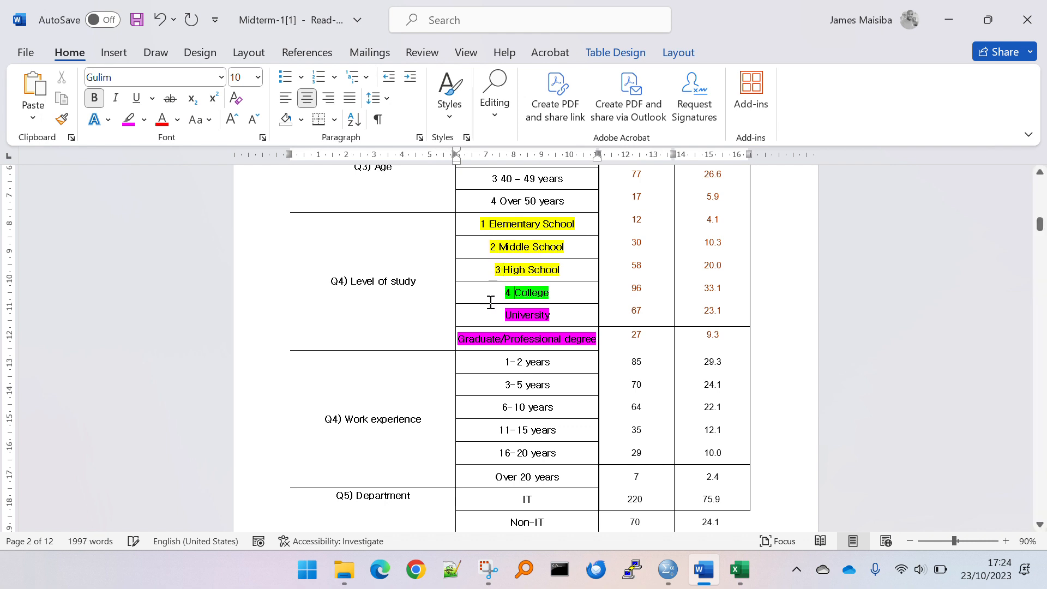
pyautogui.click(495, 315)
pyautogui.write('5')
pyautogui.click(461, 340)
pyautogui.write('6')
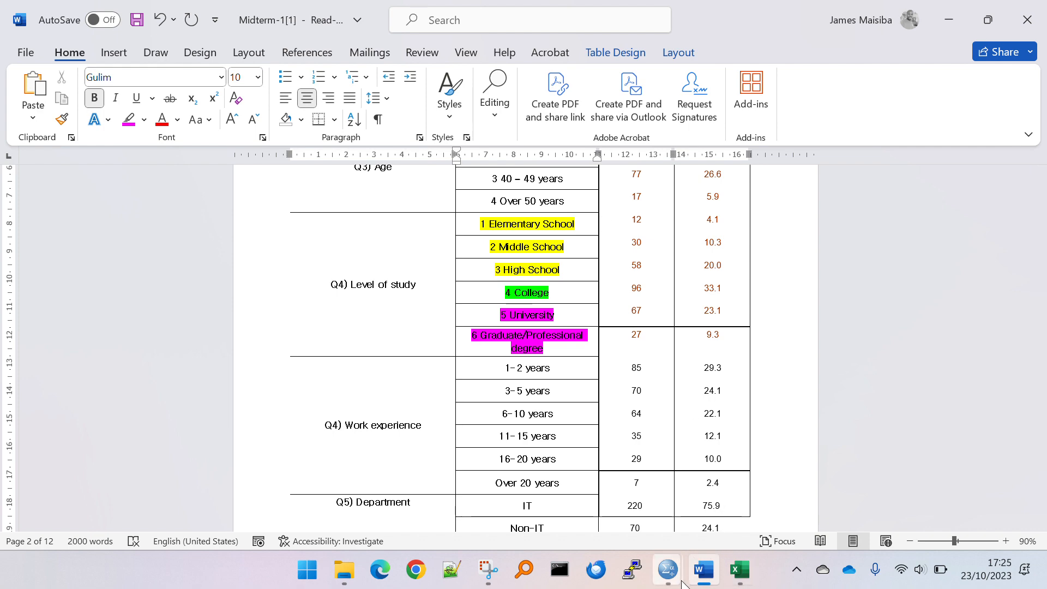
# Switch to the MidtermData - Copy.sav data in SPSS Statistics and examine the codes in the Levelofstudy column
pyautogui.moveTo(668, 573)
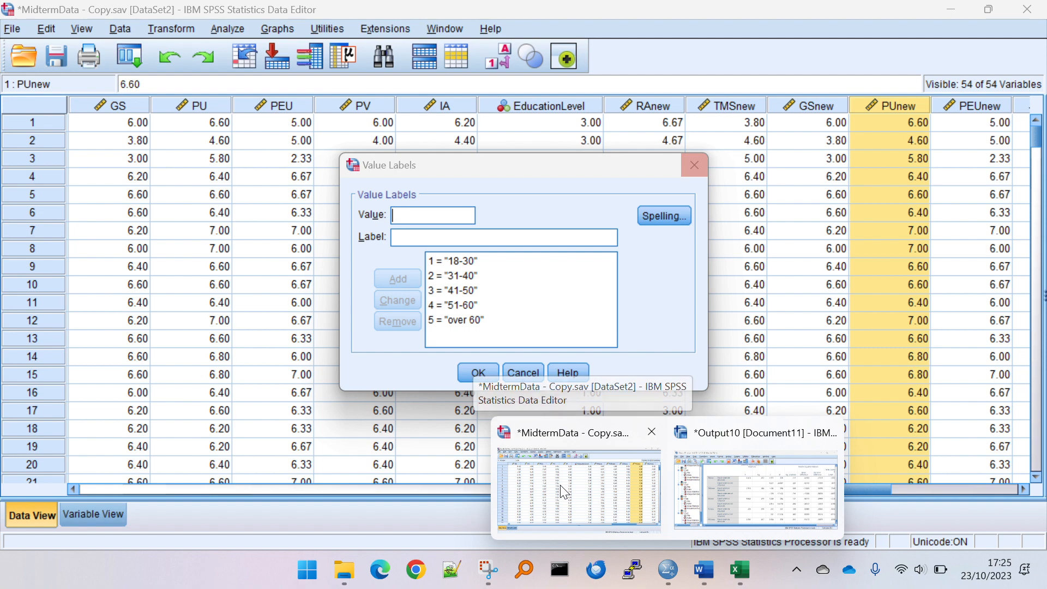
pyautogui.click(564, 491)
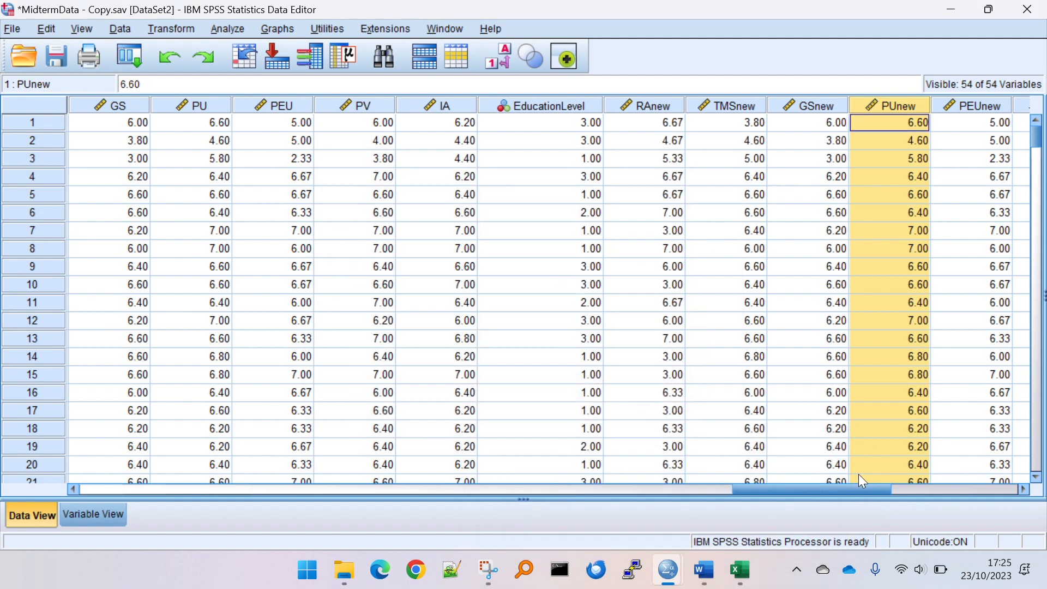
pyautogui.moveTo(855, 492); pyautogui.dragTo(149, 503)
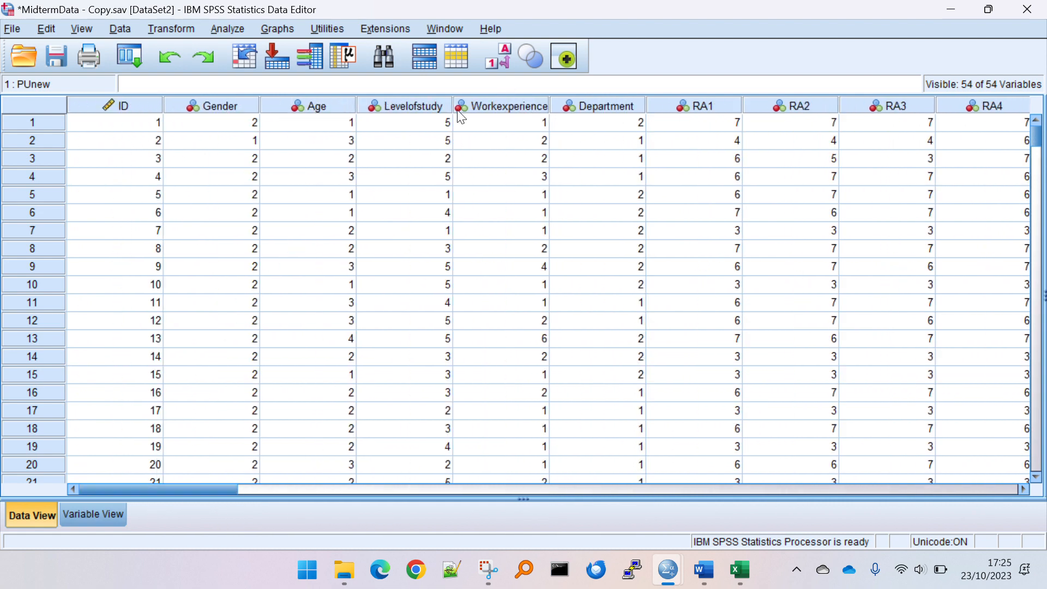
pyautogui.click(436, 107)
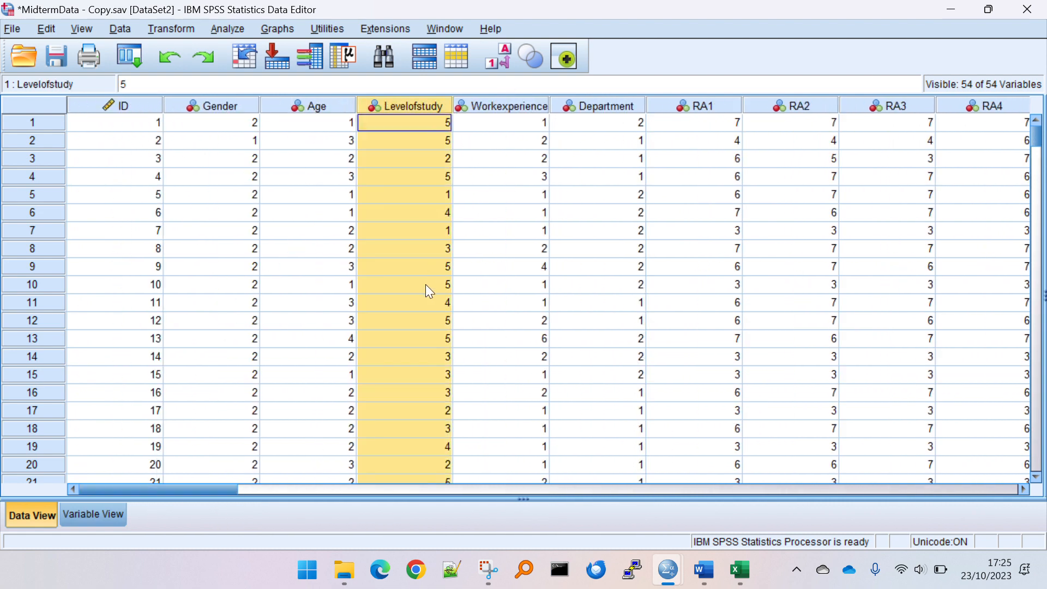
# Back in the Word table, append >1 to the Elementary, Middle and High School labels, >2 to College, and >3 to University and Graduate/Professional degree
pyautogui.hotkey('alt', 'Tab')
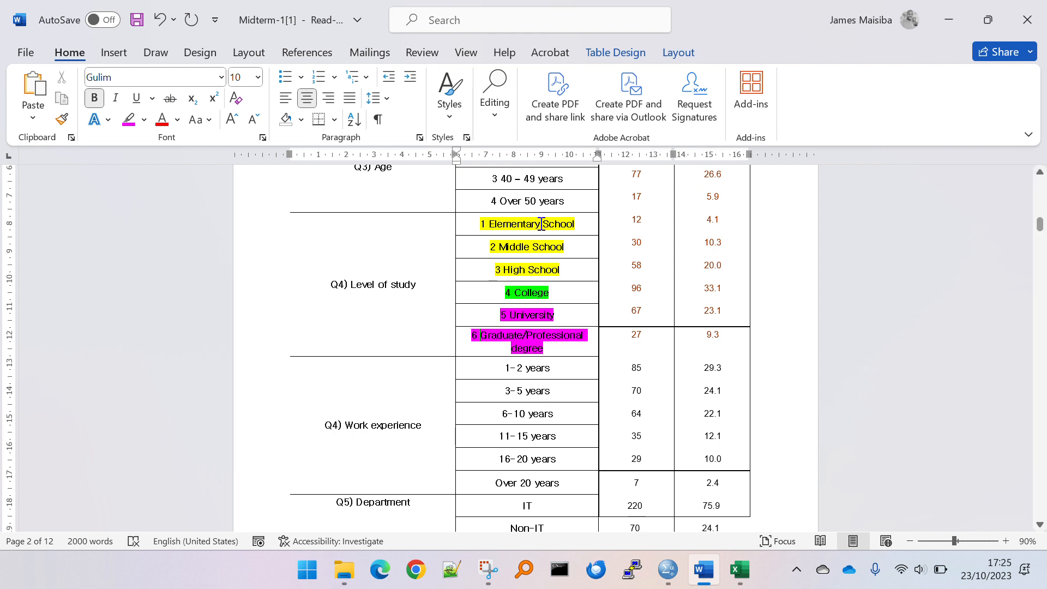
pyautogui.click(595, 226)
pyautogui.write('>1')
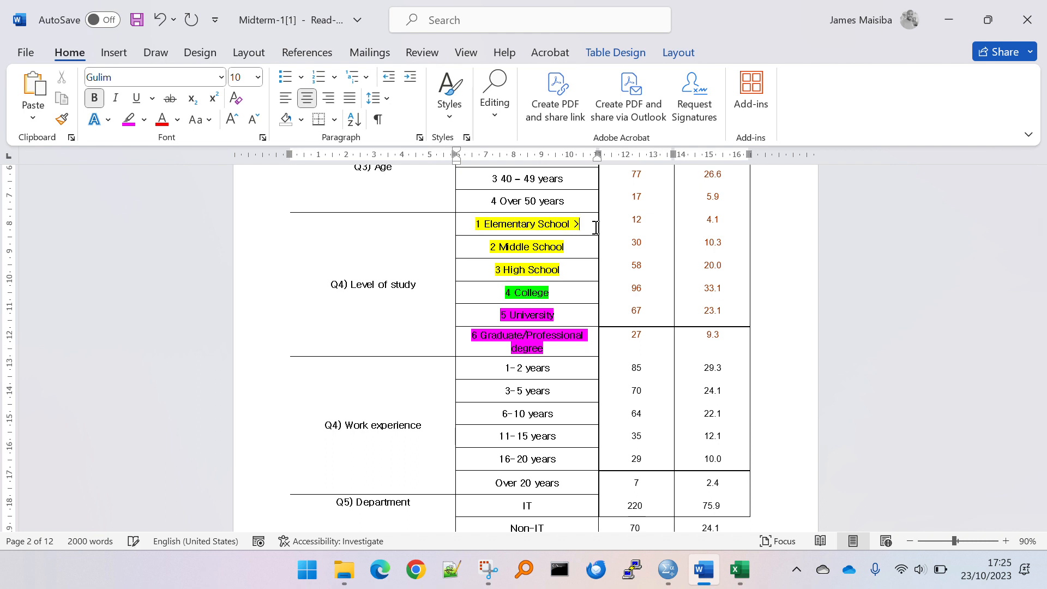
pyautogui.write(' /')
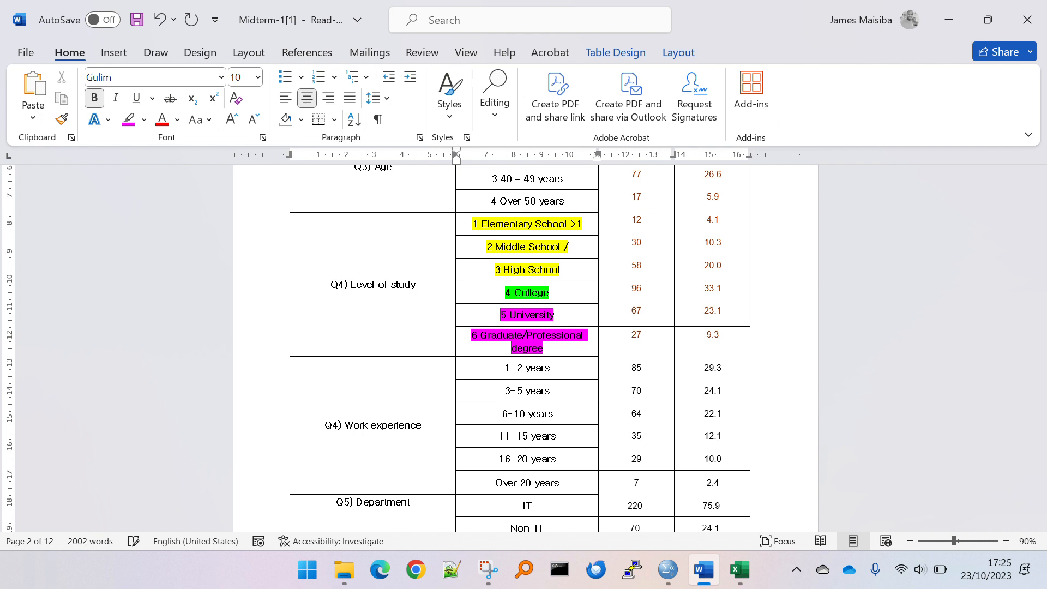
pyautogui.press('BackSpace')
pyautogui.write('>1')
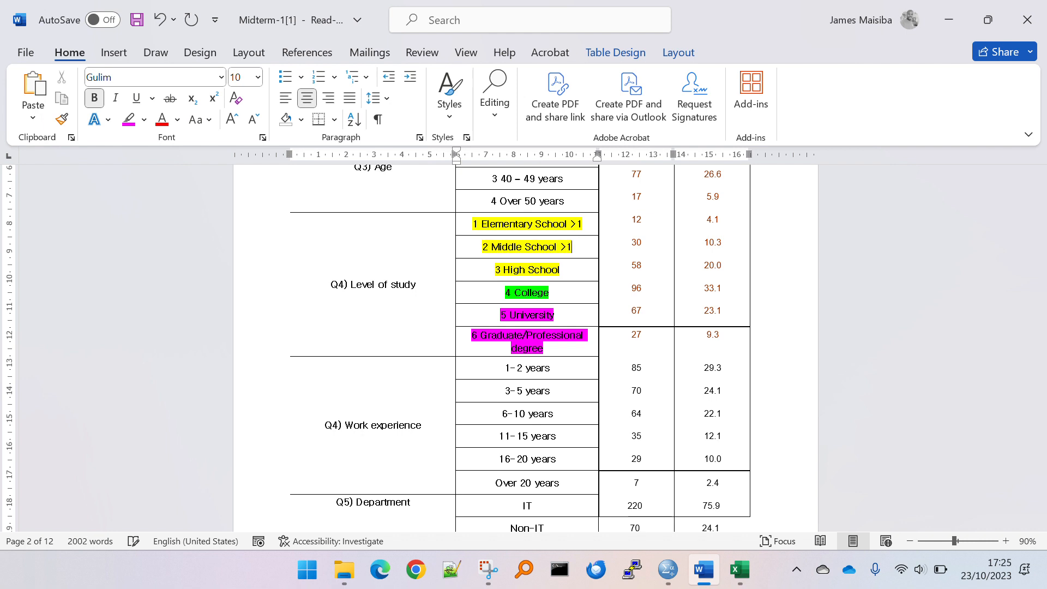
pyautogui.write(' >1')
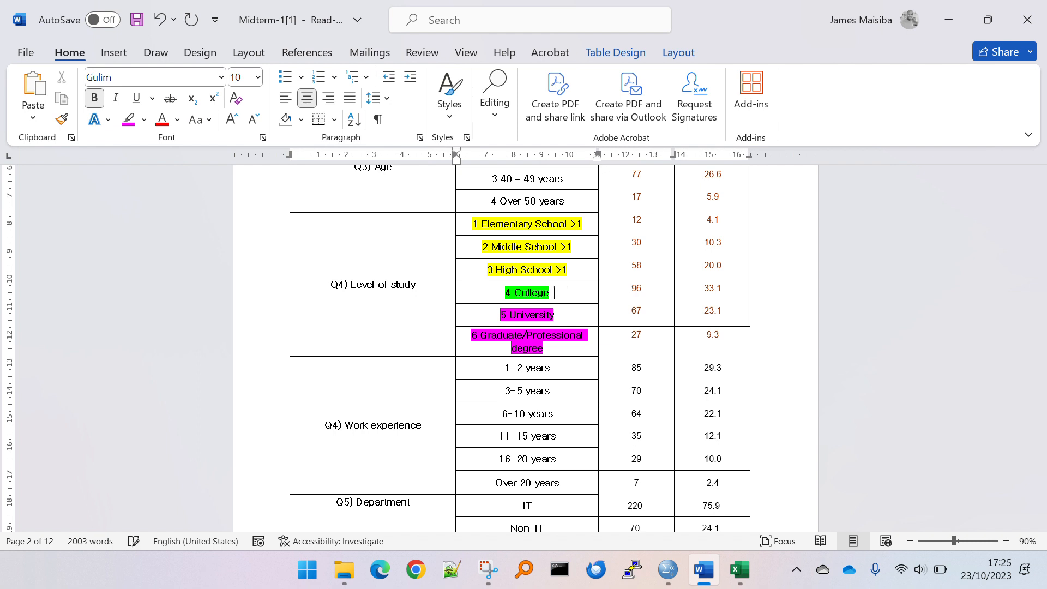
pyautogui.write('@')
pyautogui.press('BackSpace')
pyautogui.write('>2 >3')
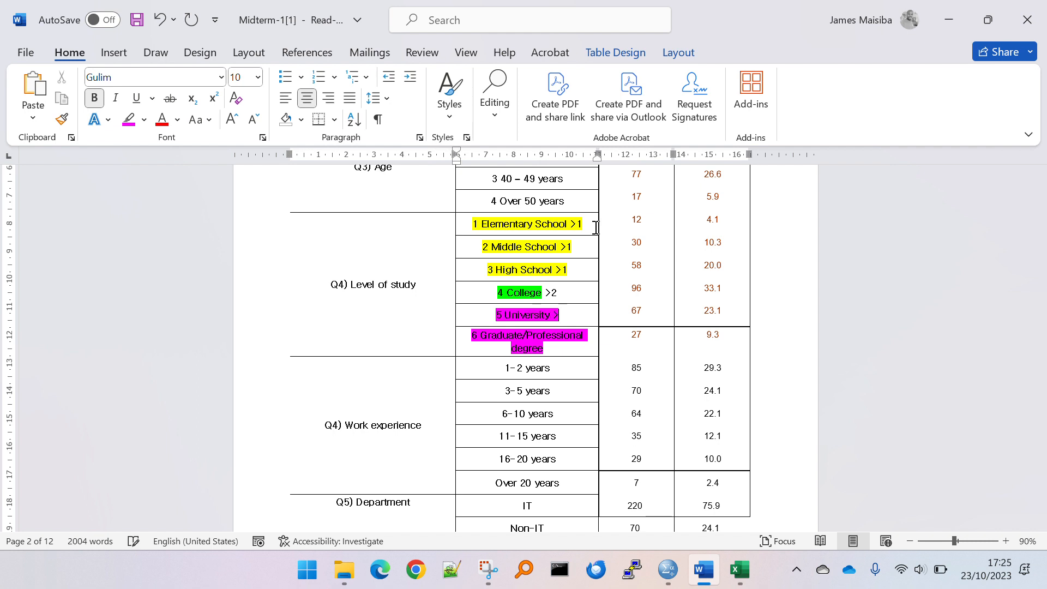
pyautogui.write(' >3')
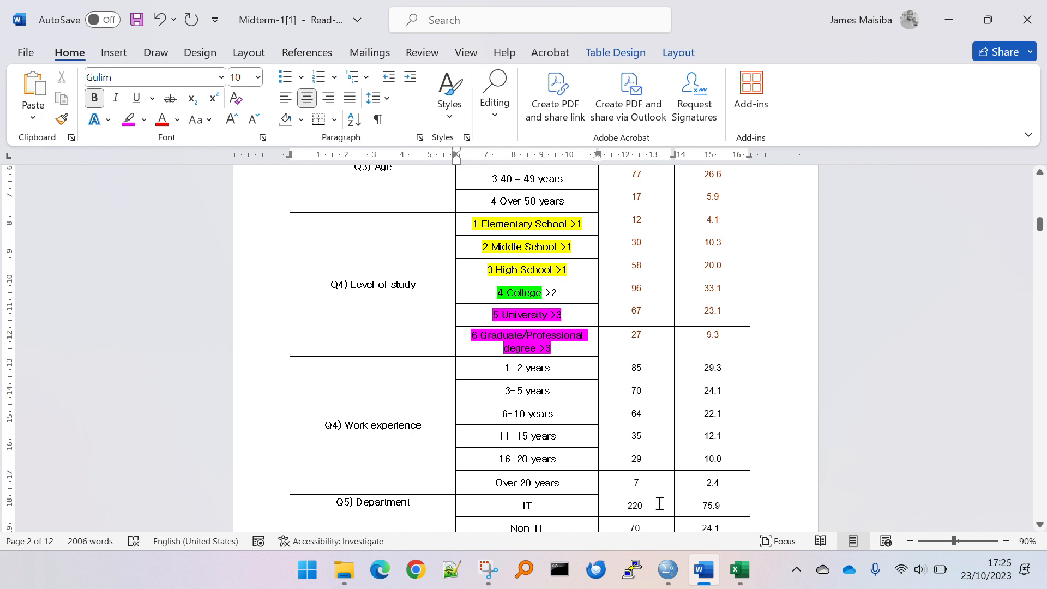
# Switch to the MidtermData - Copy.sav data in SPSS Statistics and set Levelofstudy as the input for Recode into Different Variables
pyautogui.moveTo(676, 574)
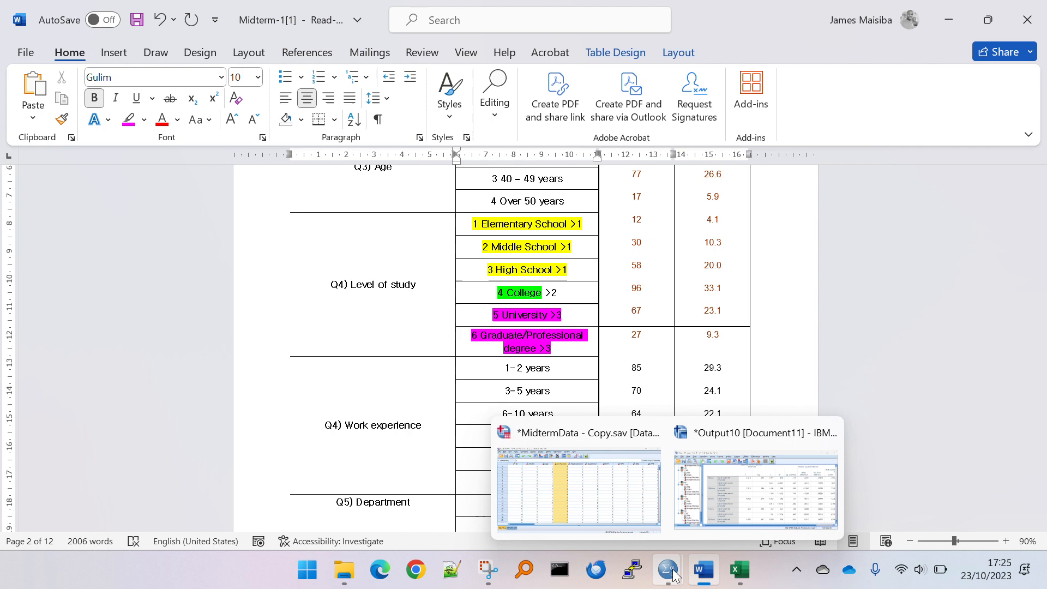
pyautogui.click(592, 476)
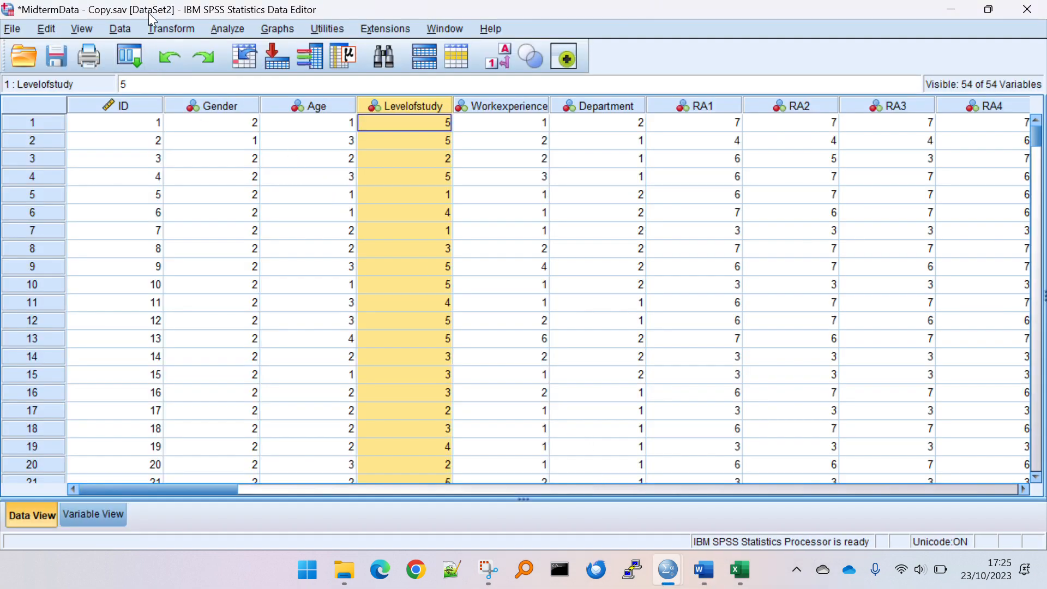
pyautogui.click(173, 30)
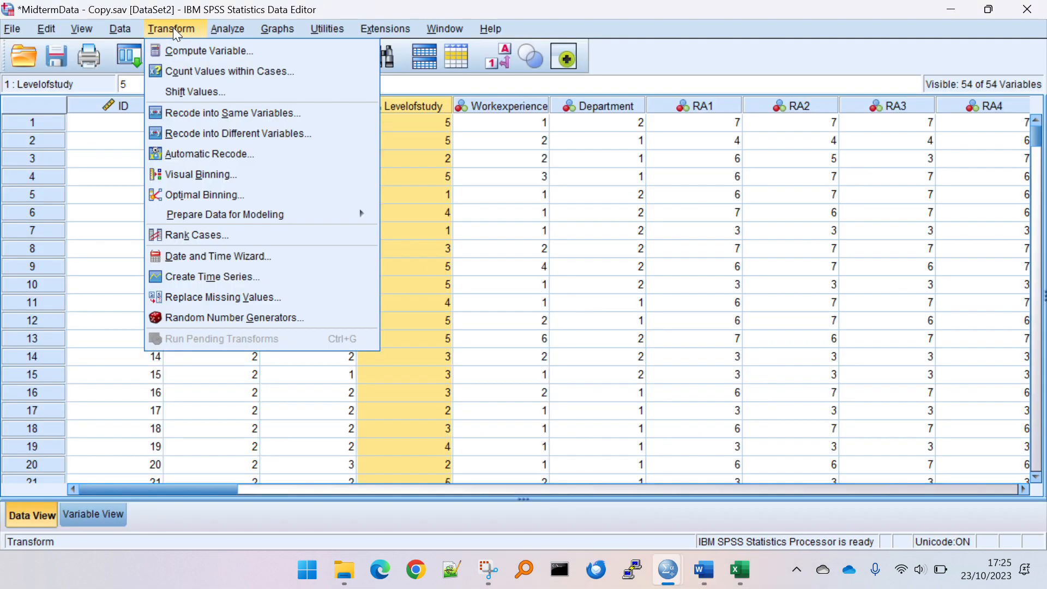
pyautogui.click(208, 136)
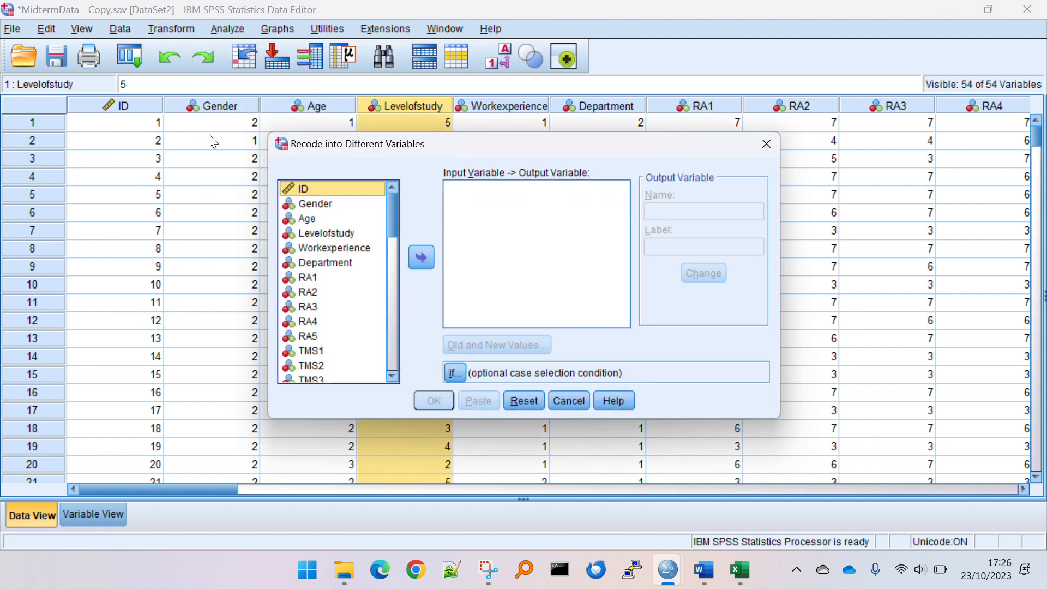
pyautogui.click(355, 232)
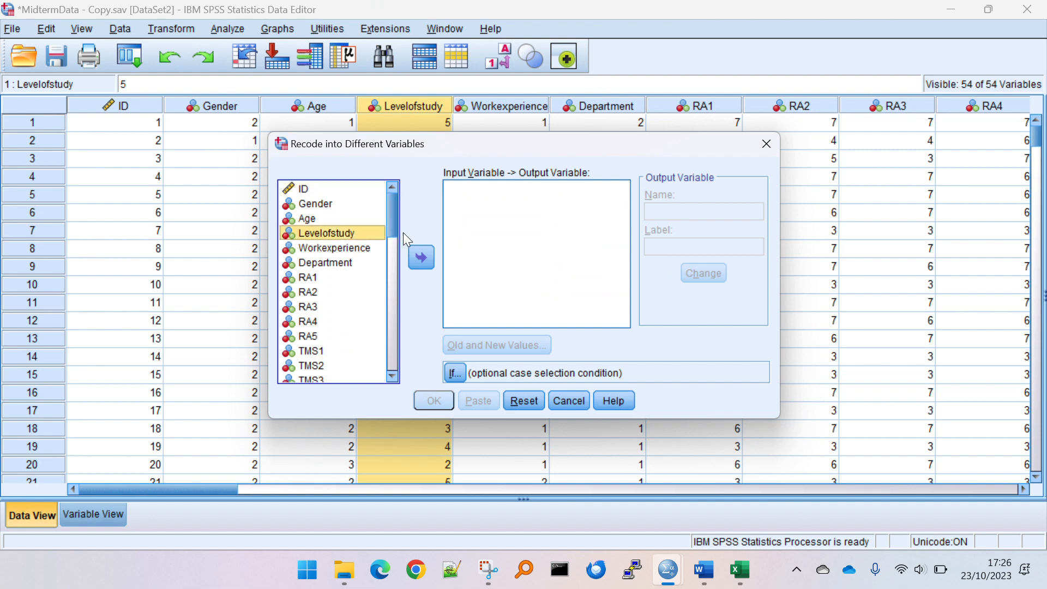
pyautogui.click(425, 260)
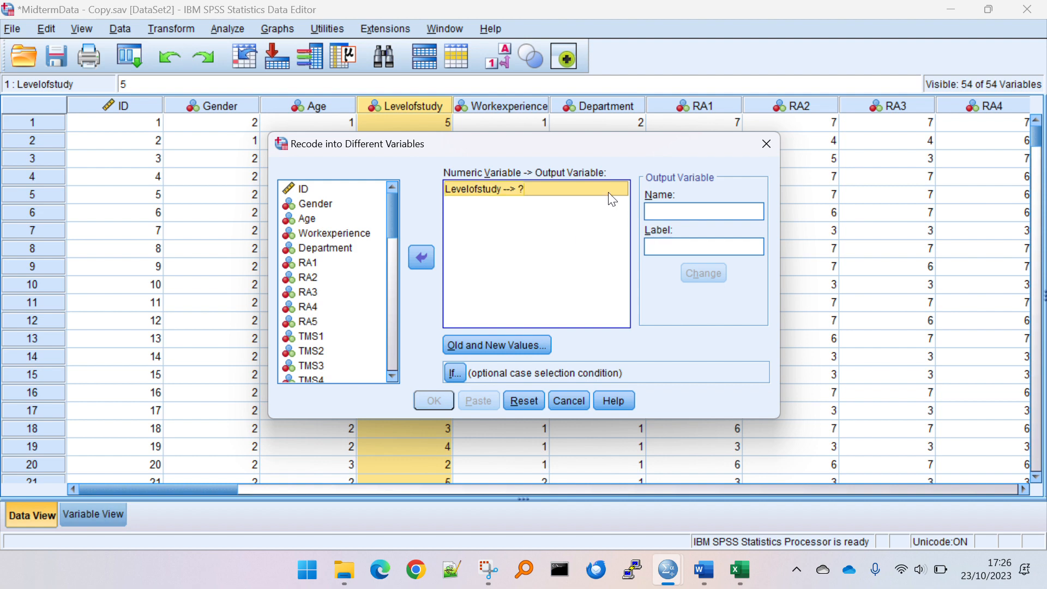
# Name the output variable for Levelofstudy LevelStudynew and apply the name
pyautogui.click(720, 208)
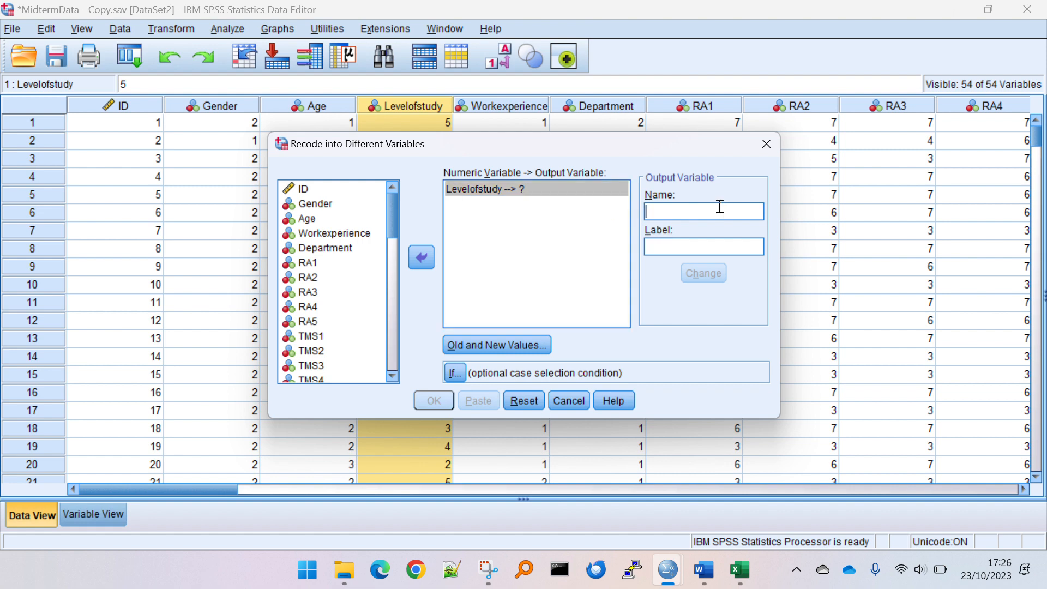
pyautogui.write('Lev')
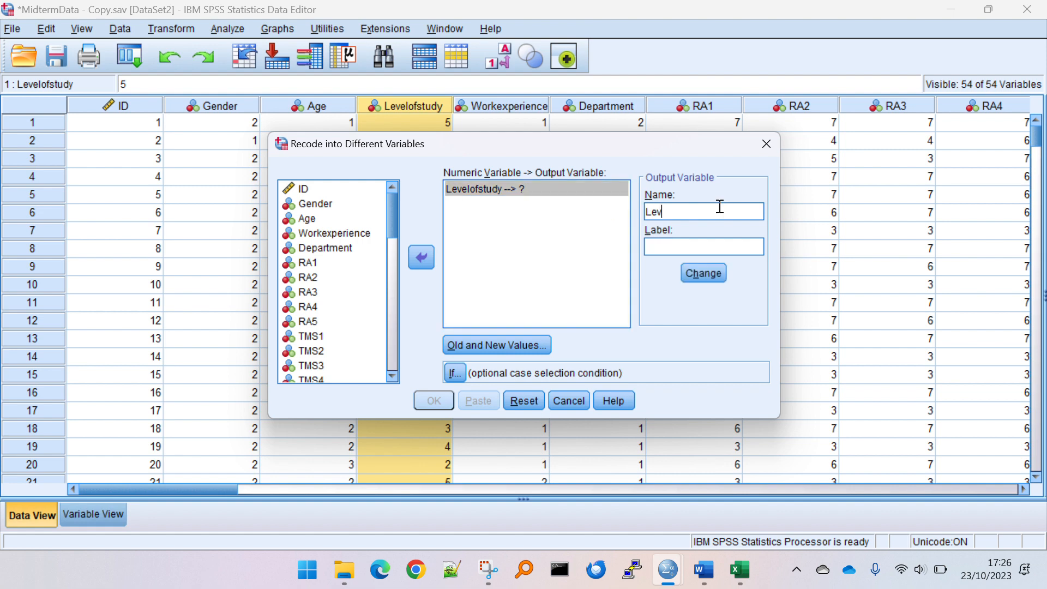
pyautogui.write('elStudynew')
pyautogui.click(704, 279)
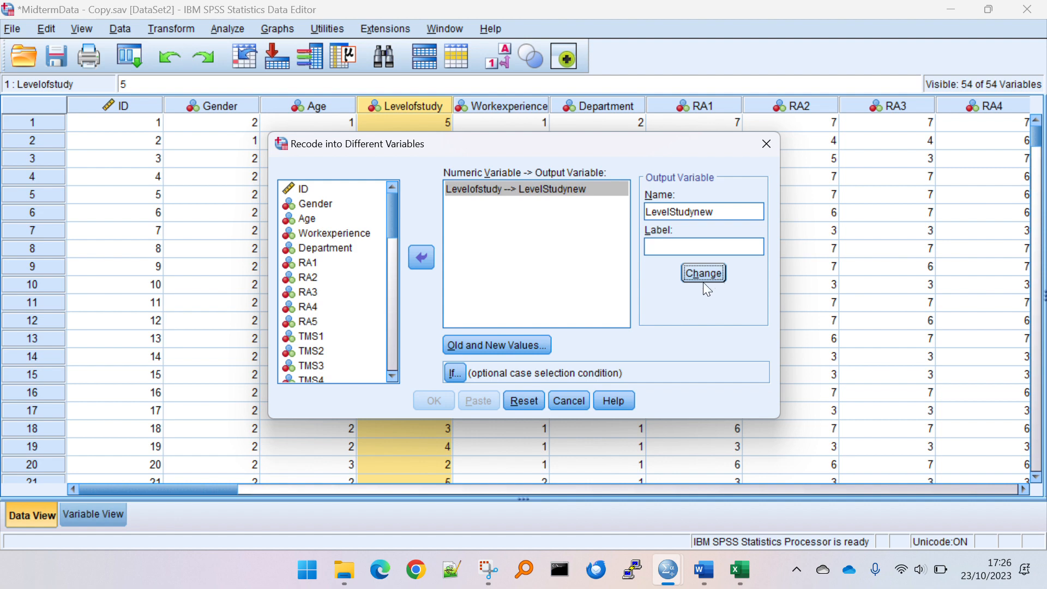
# Add a recode rule turning old value 1 into new value 1, checking the grouping in the Word table
pyautogui.click(454, 346)
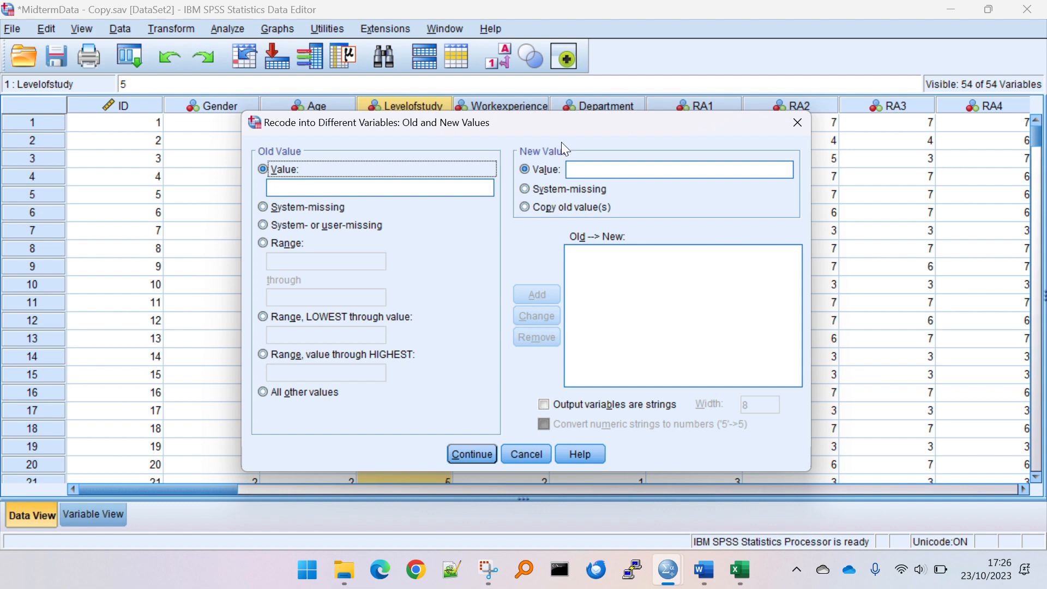
pyautogui.click(349, 185)
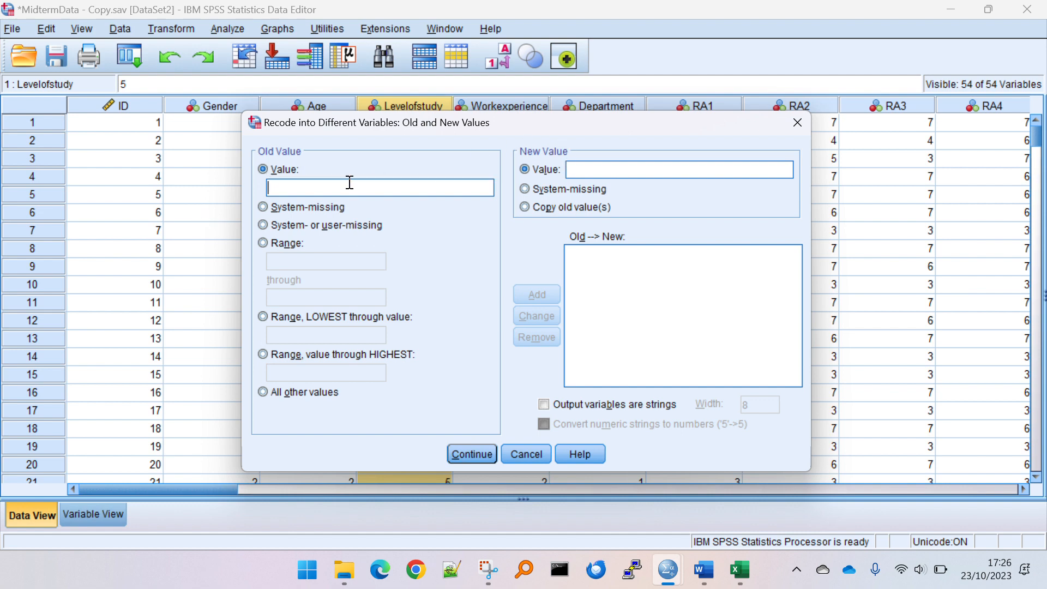
pyautogui.hotkey('alt', 'Tab')
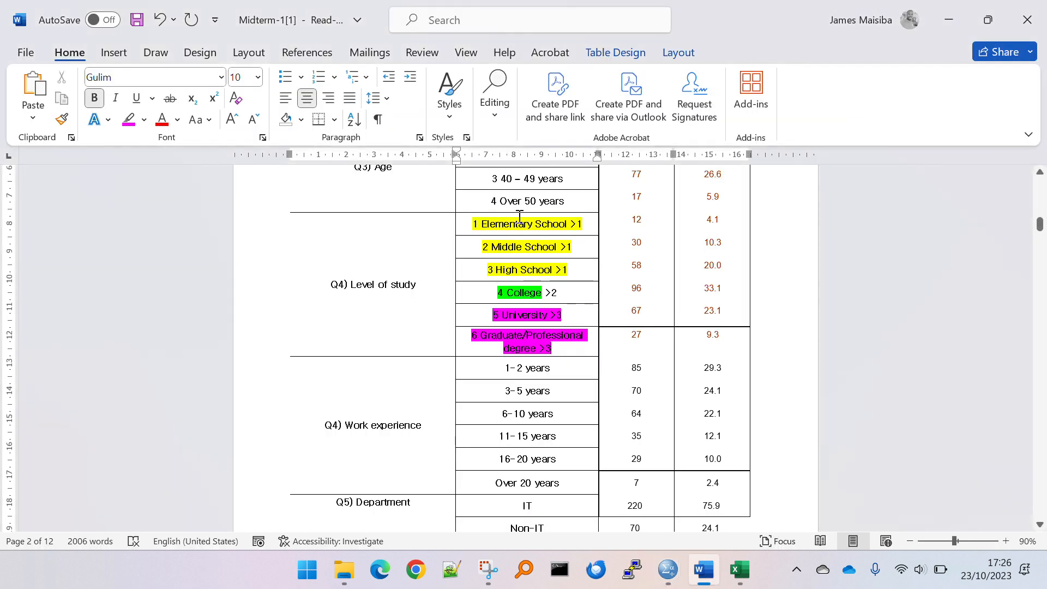
pyautogui.hotkey('alt', 'Tab')
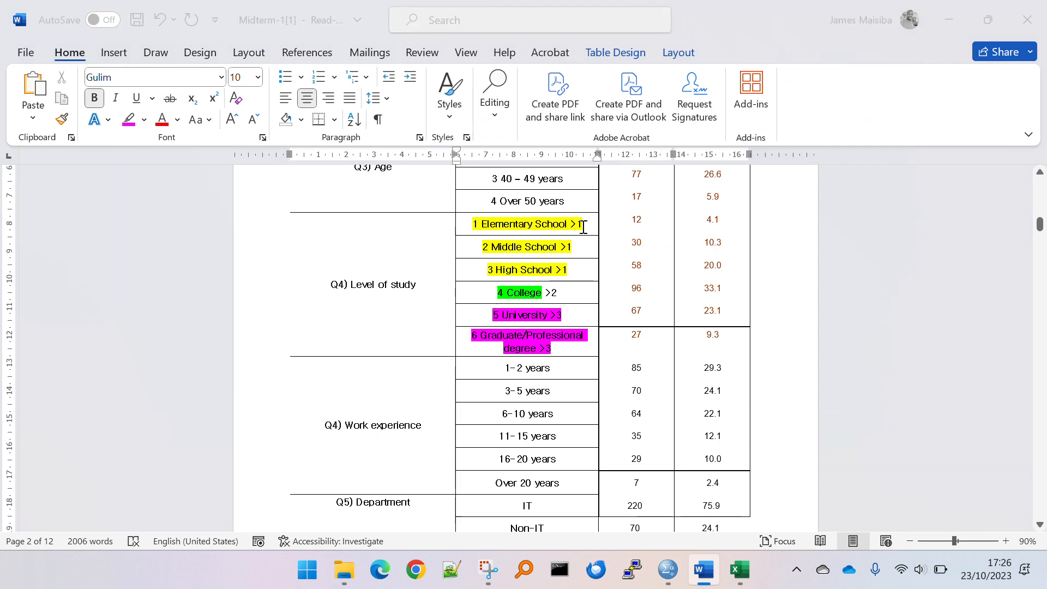
pyautogui.write('1')
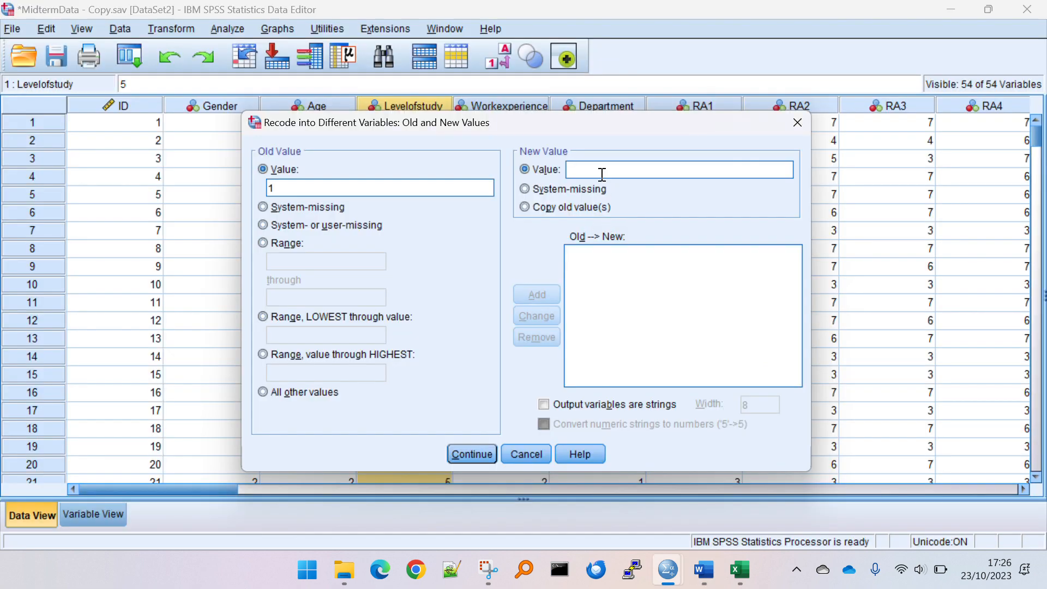
pyautogui.click(602, 172)
pyautogui.write('1')
pyautogui.click(550, 294)
# Check the grouping in the Word table and add recode rules turning old values 2 and 3 into new value 1
pyautogui.hotkey('alt', 'Tab')
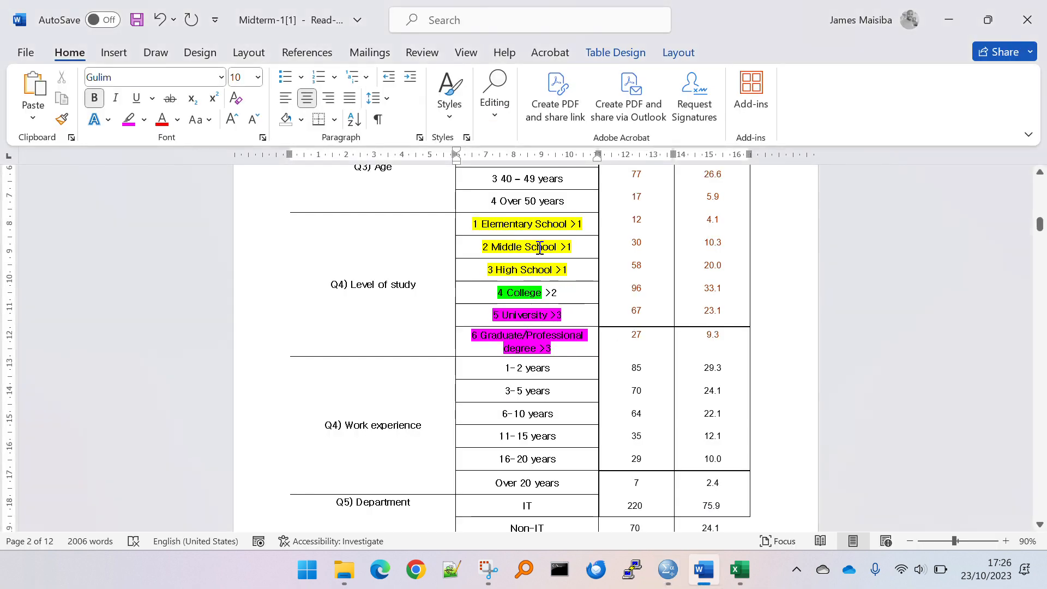
pyautogui.hotkey('alt', 'Tab')
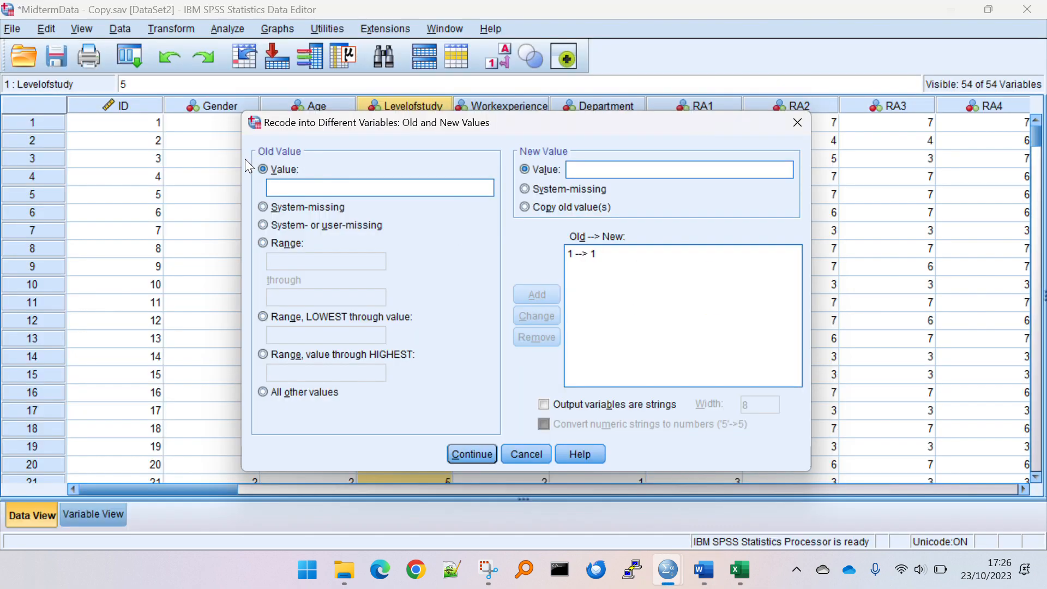
pyautogui.click(296, 185)
pyautogui.write('2')
pyautogui.click(620, 173)
pyautogui.write('1')
pyautogui.click(542, 293)
pyautogui.click(383, 191)
pyautogui.write('3')
pyautogui.click(598, 170)
pyautogui.write('1')
pyautogui.click(544, 294)
# Add a recode rule turning old value 4 into new value 2
pyautogui.click(413, 183)
pyautogui.write('4')
pyautogui.click(612, 173)
pyautogui.write('2')
pyautogui.click(537, 295)
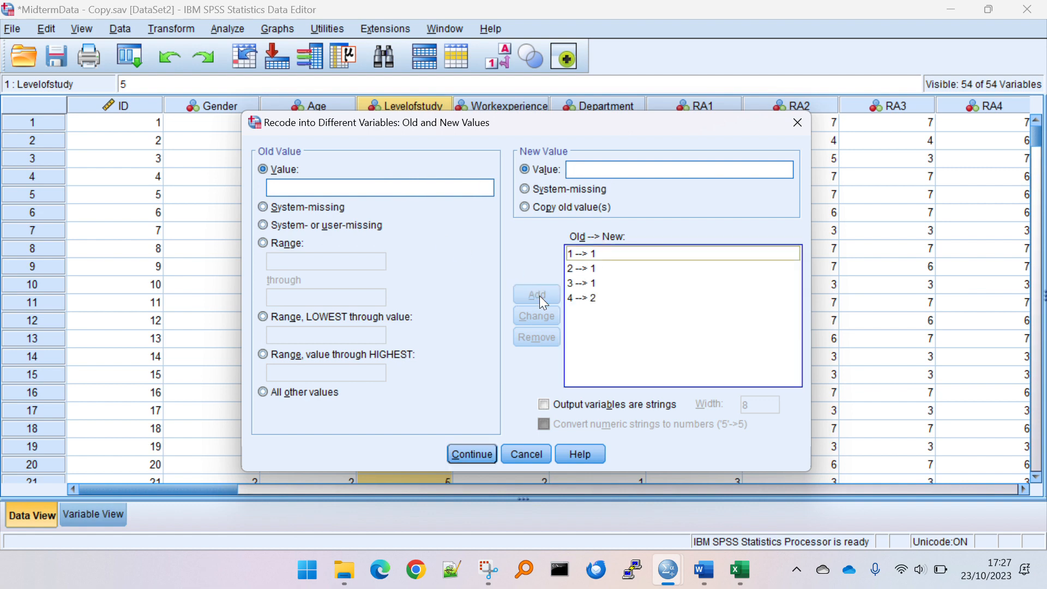
# Check the grouping in the Word table and add a recode rule turning old value 5 into new value 3
pyautogui.hotkey('alt', 'Tab')
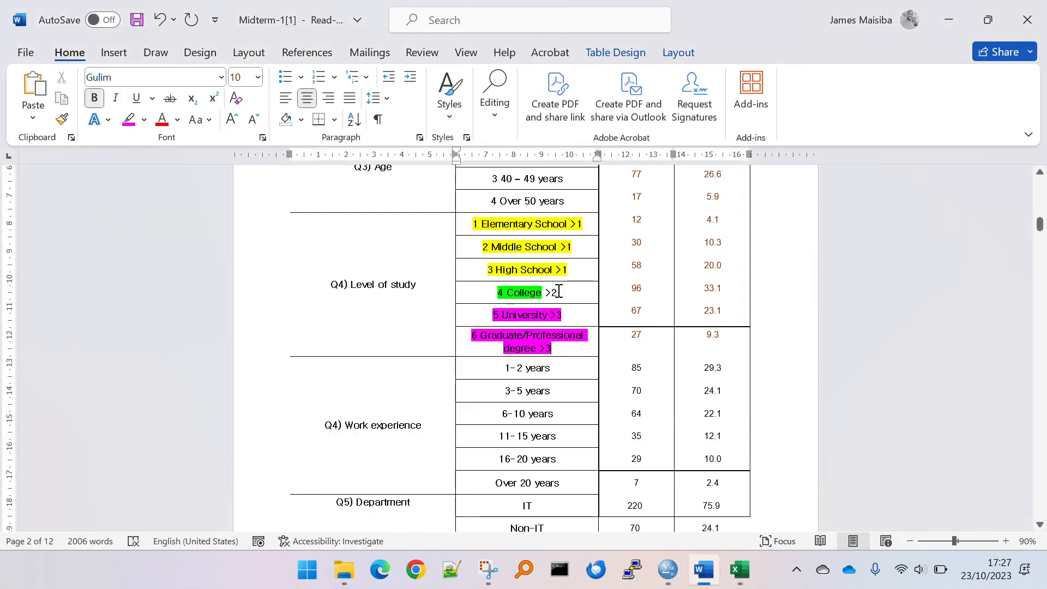
pyautogui.hotkey('alt', 'Tab')
pyautogui.click(433, 187)
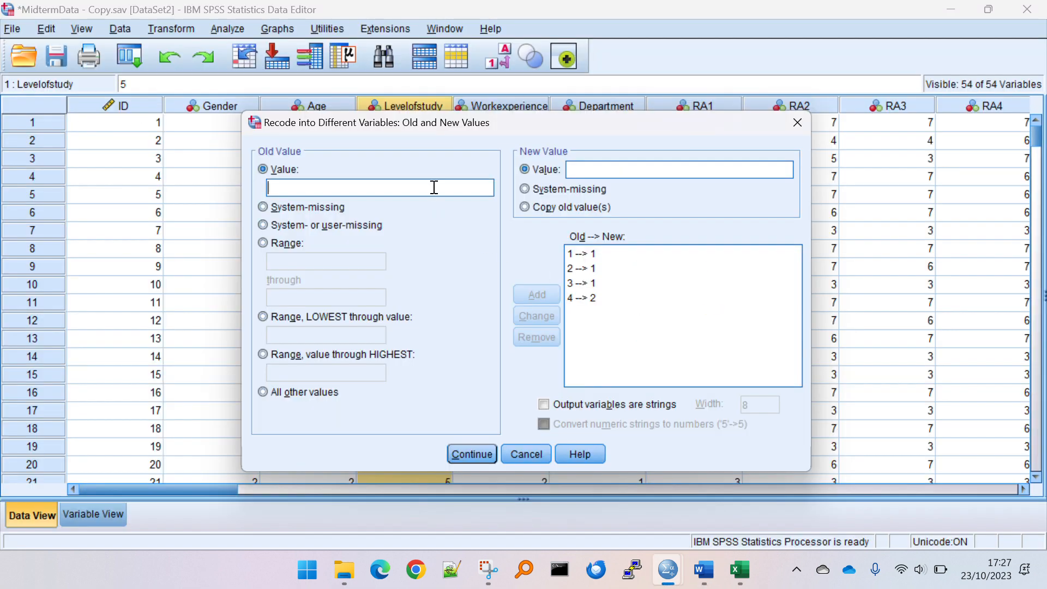
pyautogui.write('5')
pyautogui.click(593, 173)
pyautogui.write('3')
pyautogui.click(552, 299)
# Add a recode rule turning old value 6 into new value 3 and run the recode into LevelStudynew
pyautogui.click(411, 179)
pyautogui.write('5')
pyautogui.click(589, 170)
pyautogui.write('3')
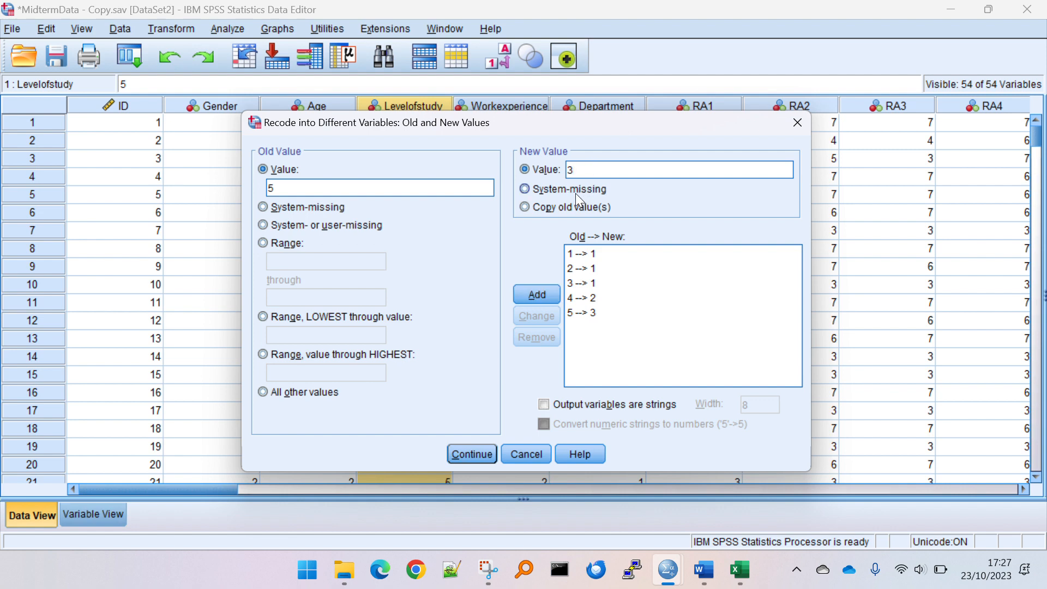
pyautogui.doubleClick(377, 192)
pyautogui.write('6')
pyautogui.click(554, 294)
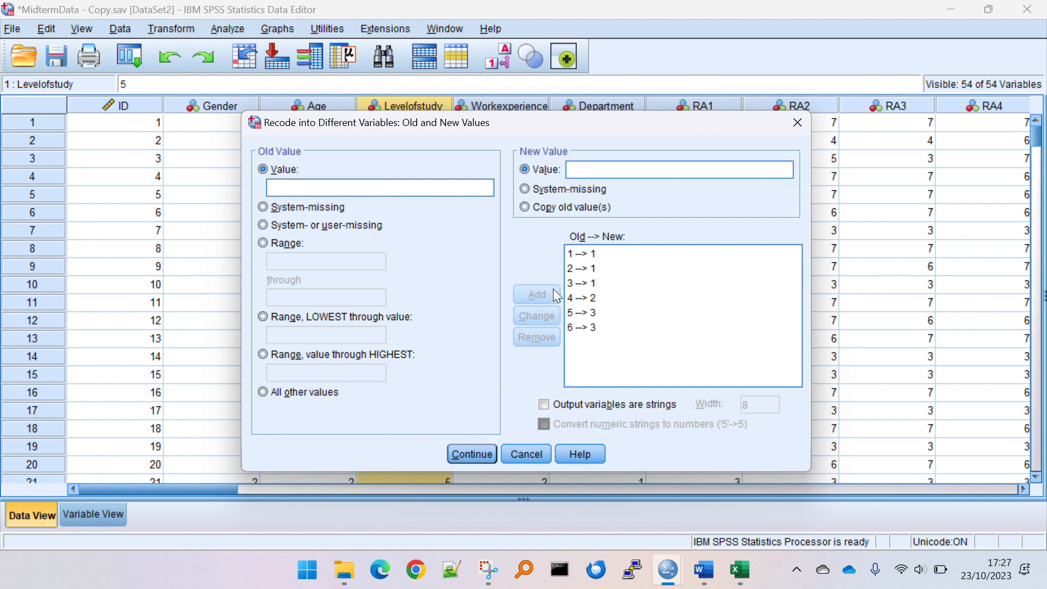
pyautogui.click(472, 455)
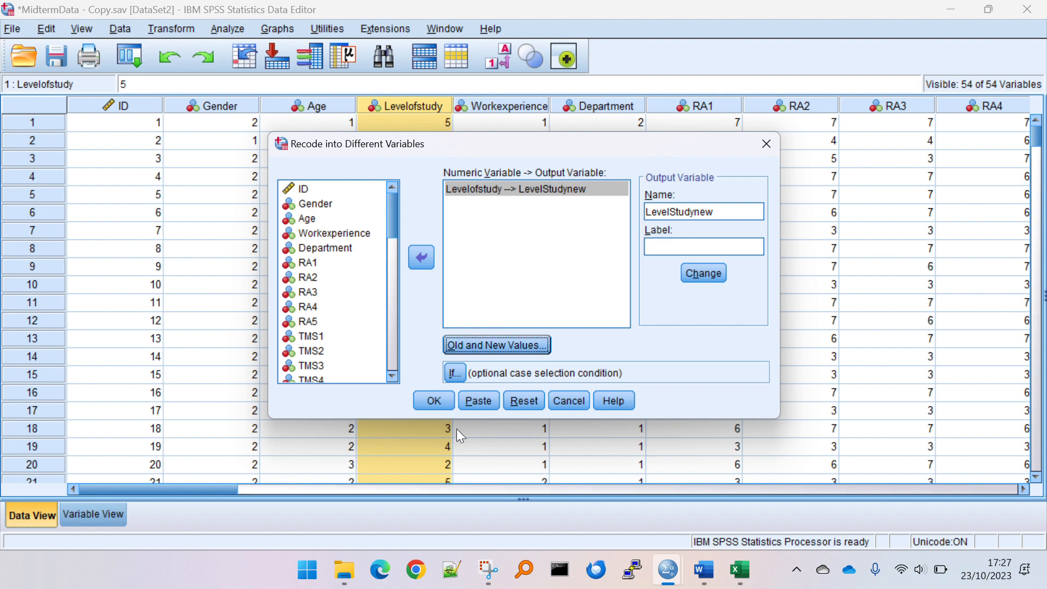
pyautogui.click(428, 401)
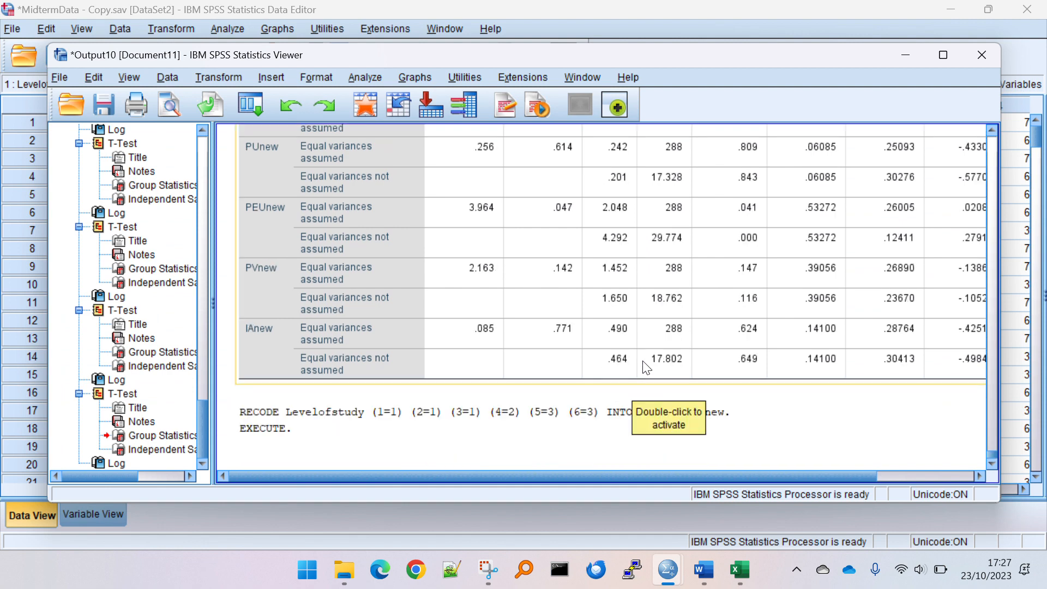
# Return to the data from the output window and examine the codes in the LevelStudynew column
pyautogui.click(906, 61)
pyautogui.moveTo(133, 489); pyautogui.dragTo(862, 428)
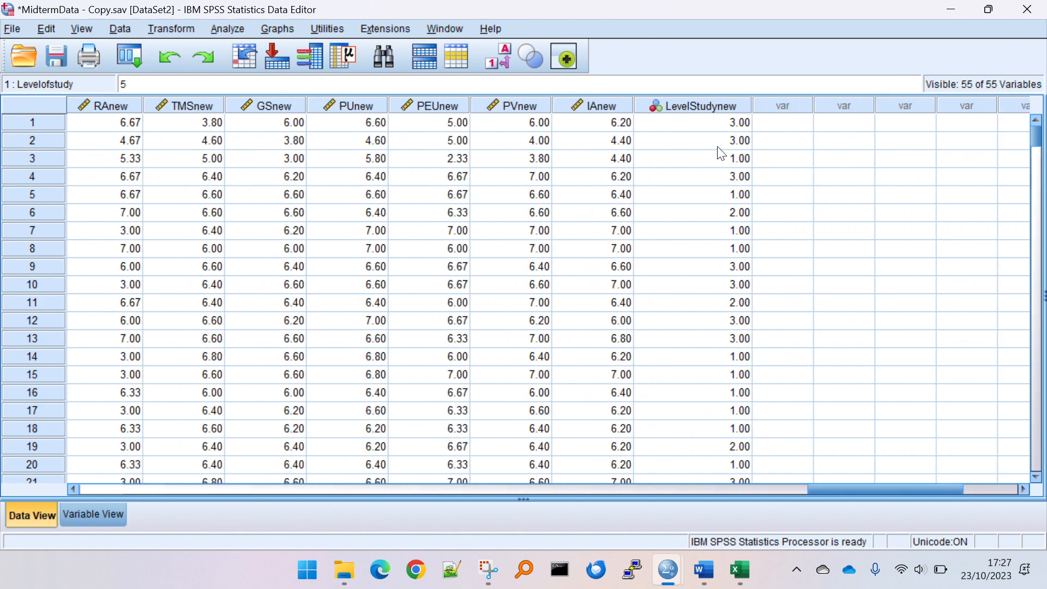
pyautogui.click(700, 107)
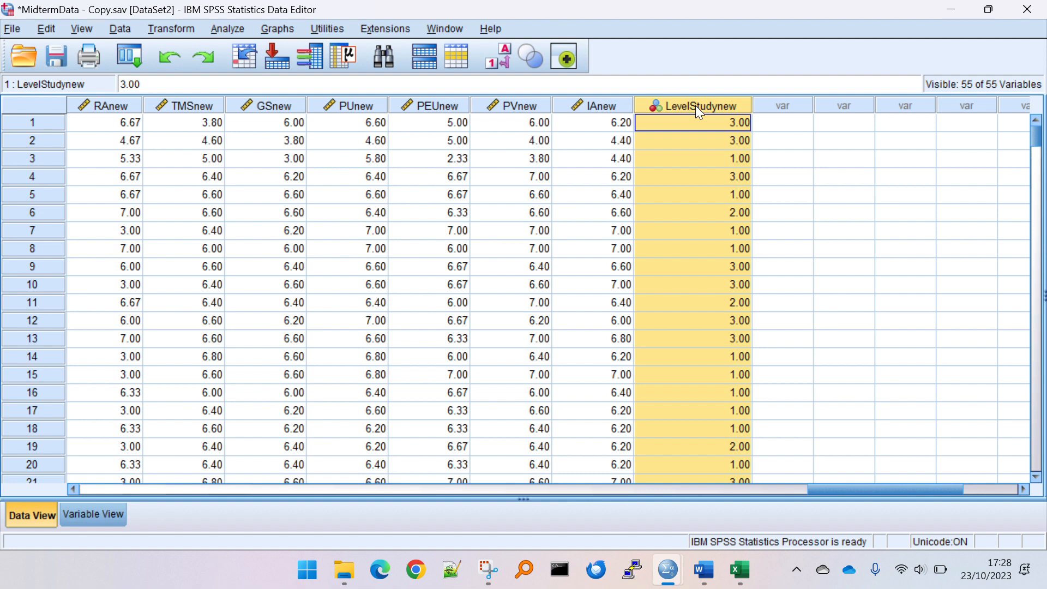
pyautogui.click(415, 248)
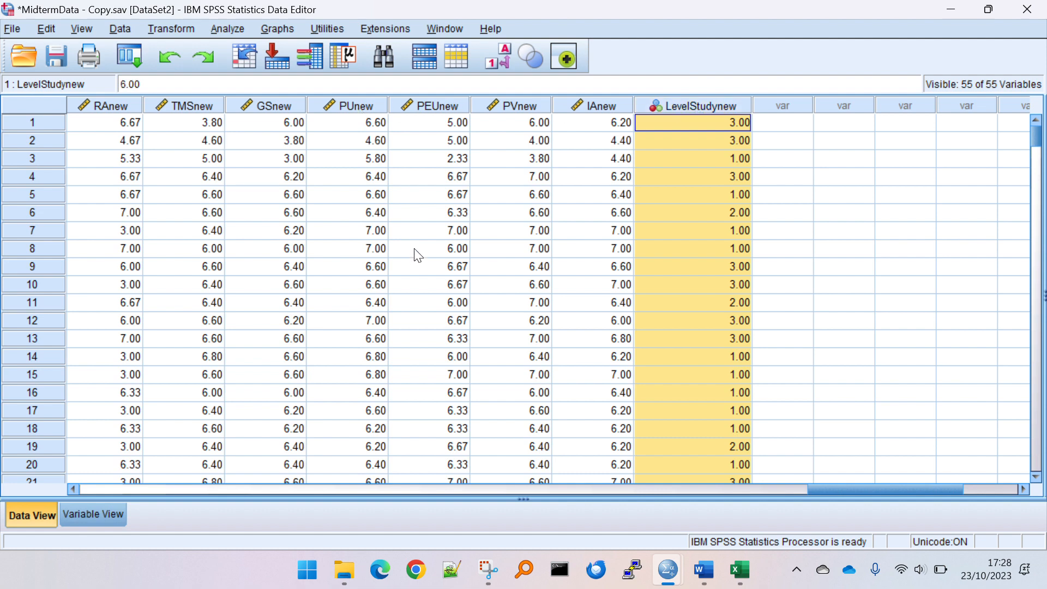
pyautogui.click(707, 111)
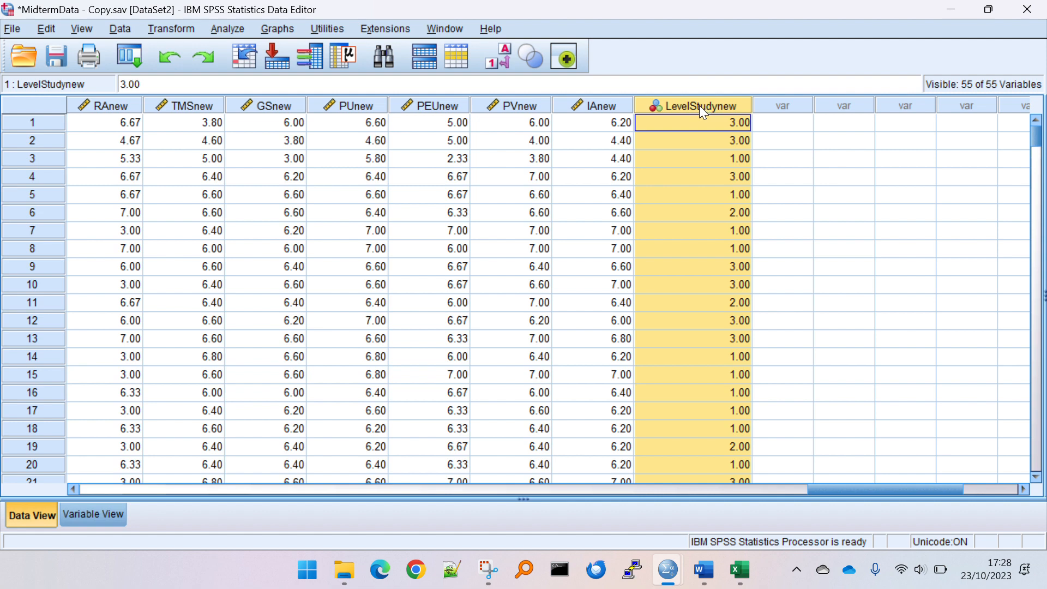
pyautogui.click(659, 139)
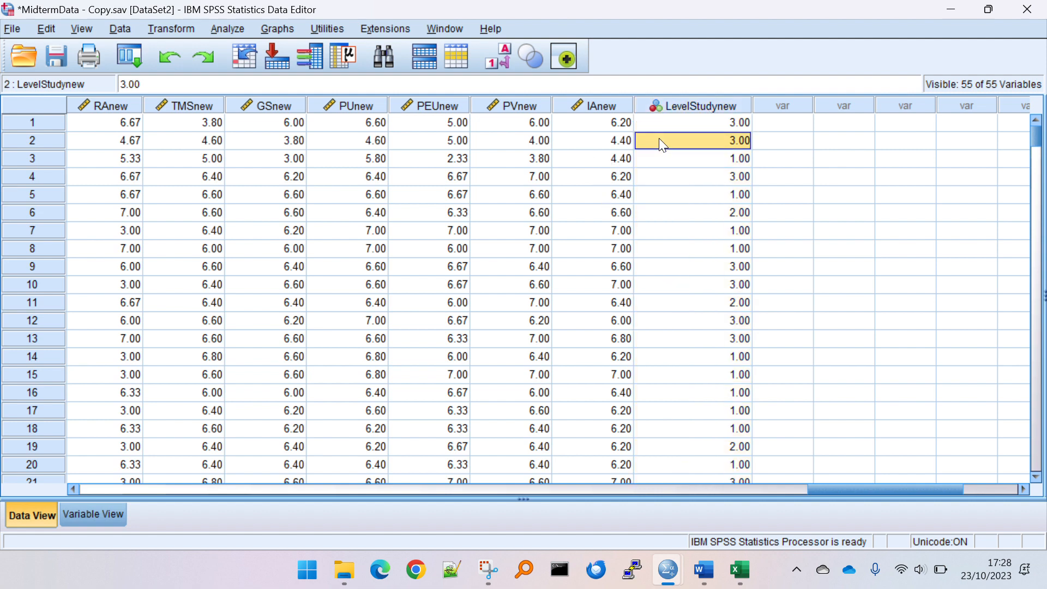
pyautogui.click(663, 107)
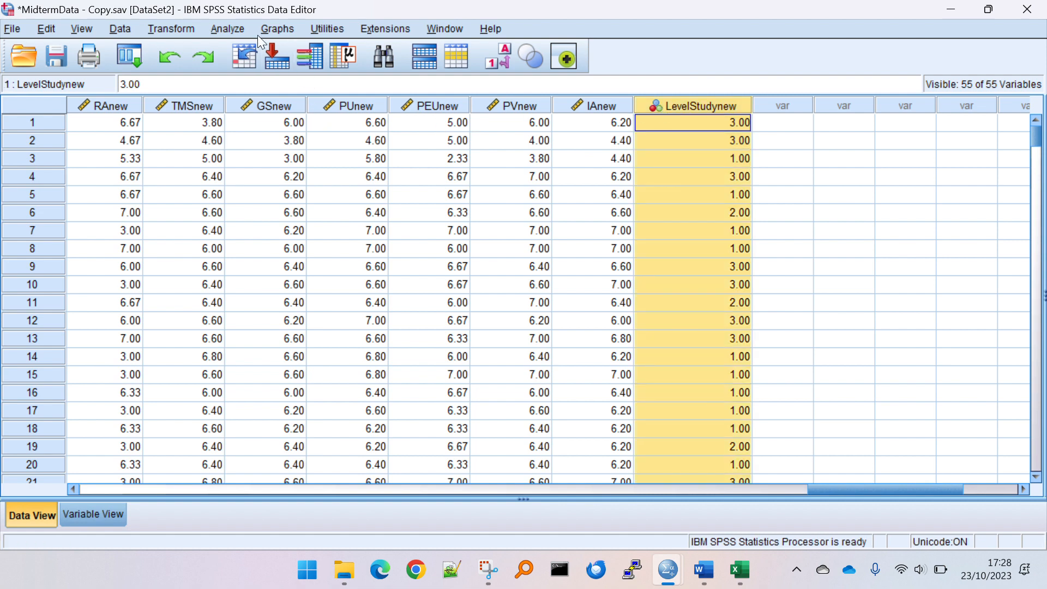
pyautogui.click(245, 28)
pyautogui.click(244, 28)
pyautogui.click(548, 157)
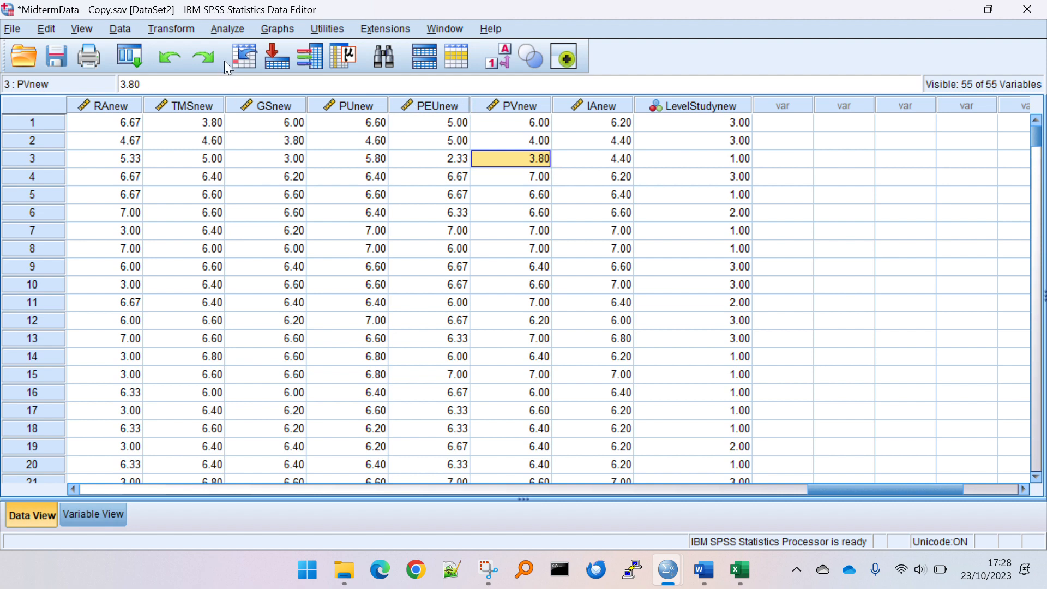
# Start a One-Way ANOVA and add RAnew, TMSnew, GSnew, PUnew, PEUnew, PVnew and IAnew as dependent variables
pyautogui.click(237, 30)
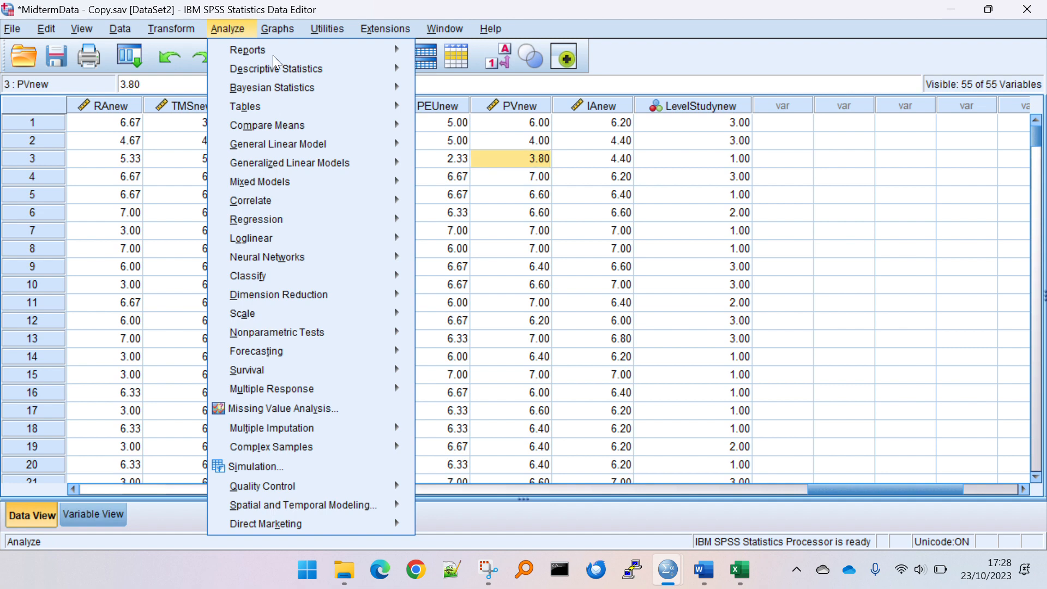
pyautogui.moveTo(372, 124)
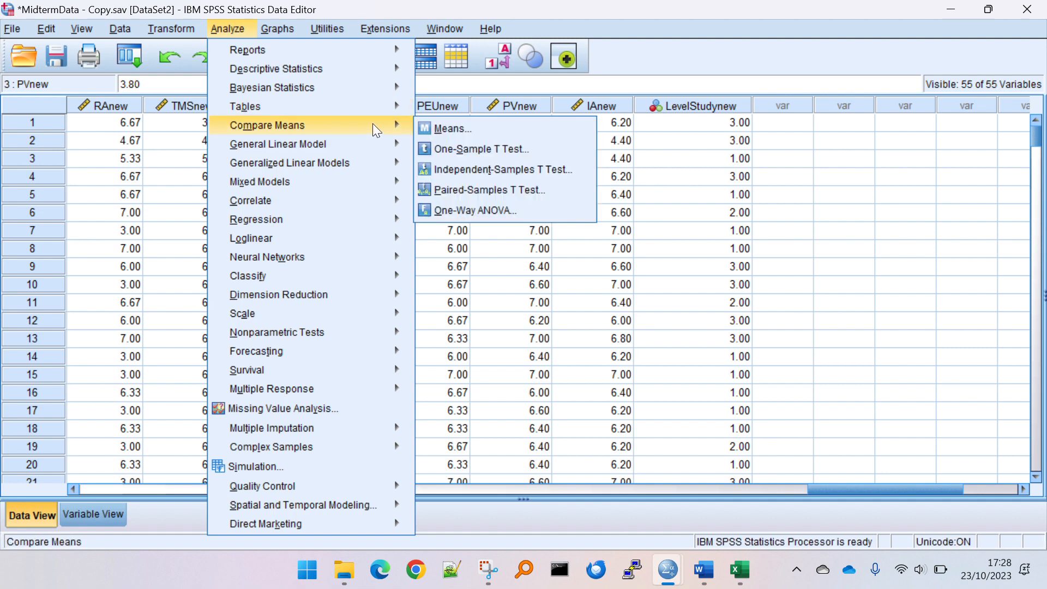
pyautogui.click(491, 216)
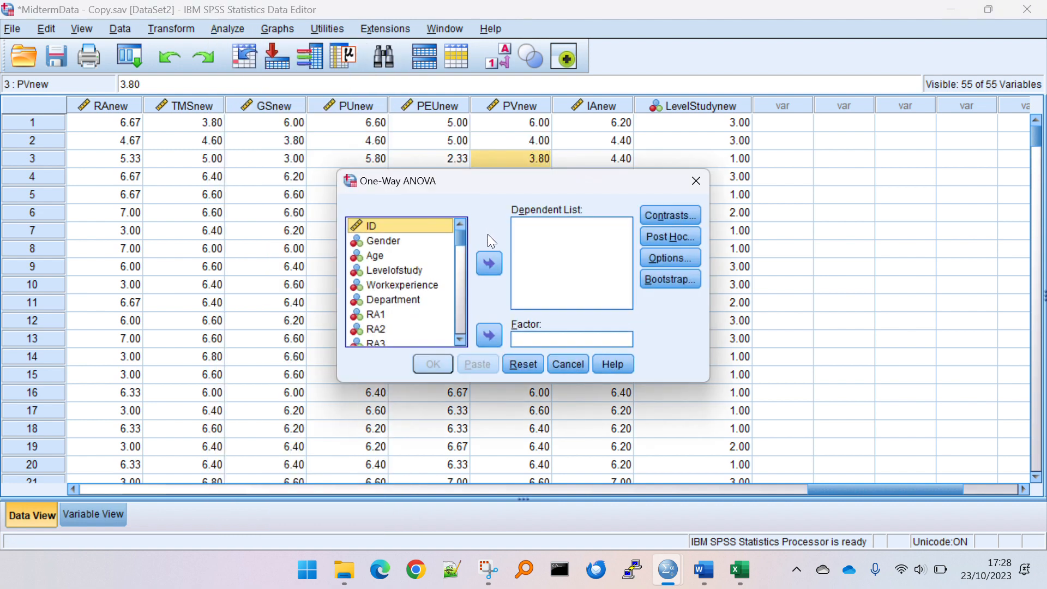
pyautogui.scroll(-2, 410, 295)
pyautogui.scroll(-6, 410, 292)
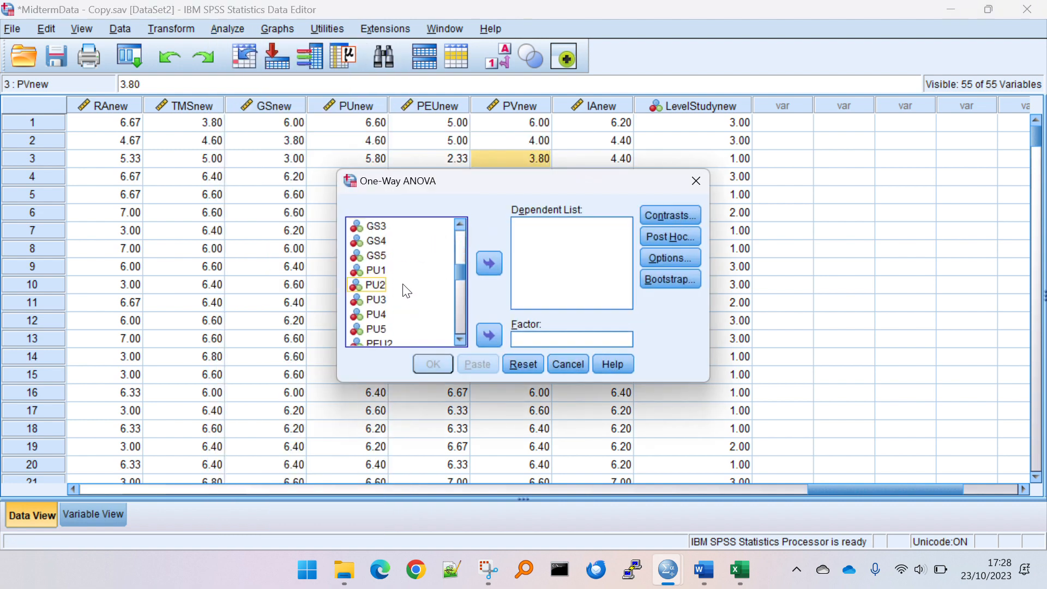
pyautogui.scroll(-5, 376, 255)
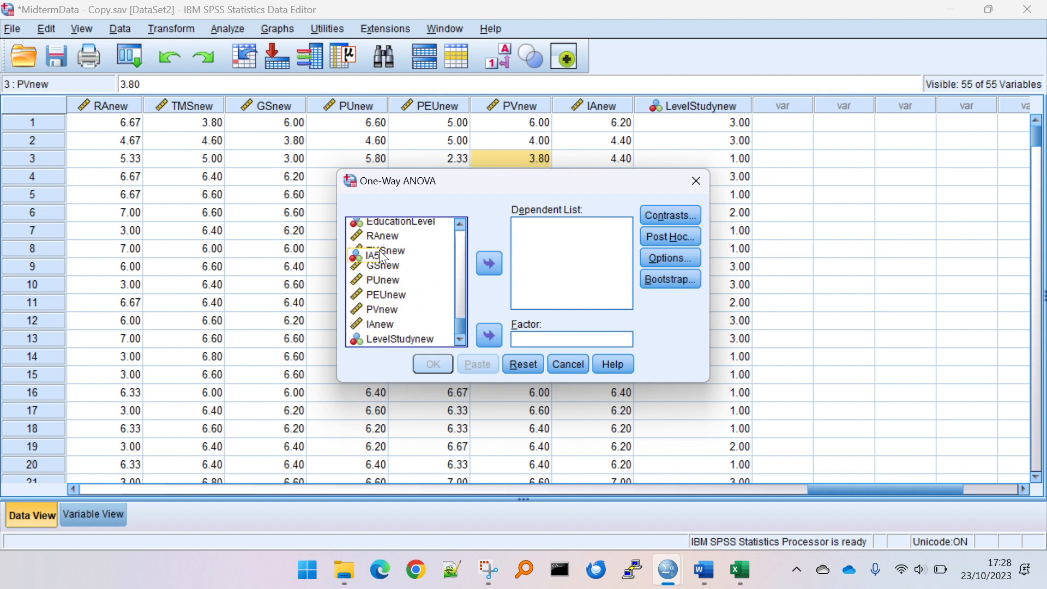
pyautogui.click(430, 236)
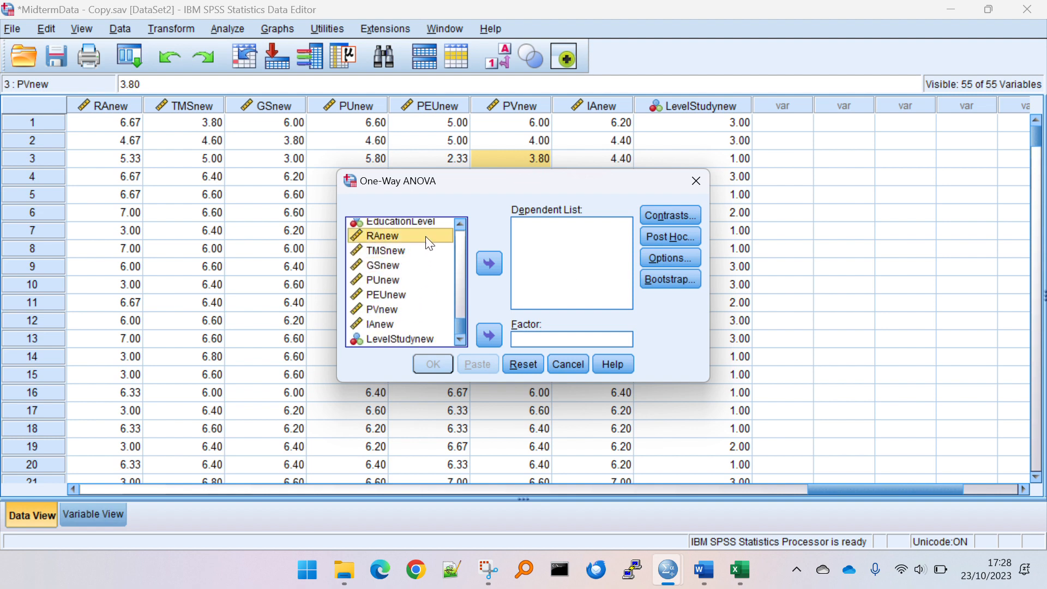
pyautogui.keyDown('shift'); pyautogui.click(402, 324); pyautogui.keyUp('shift')
pyautogui.click(480, 268)
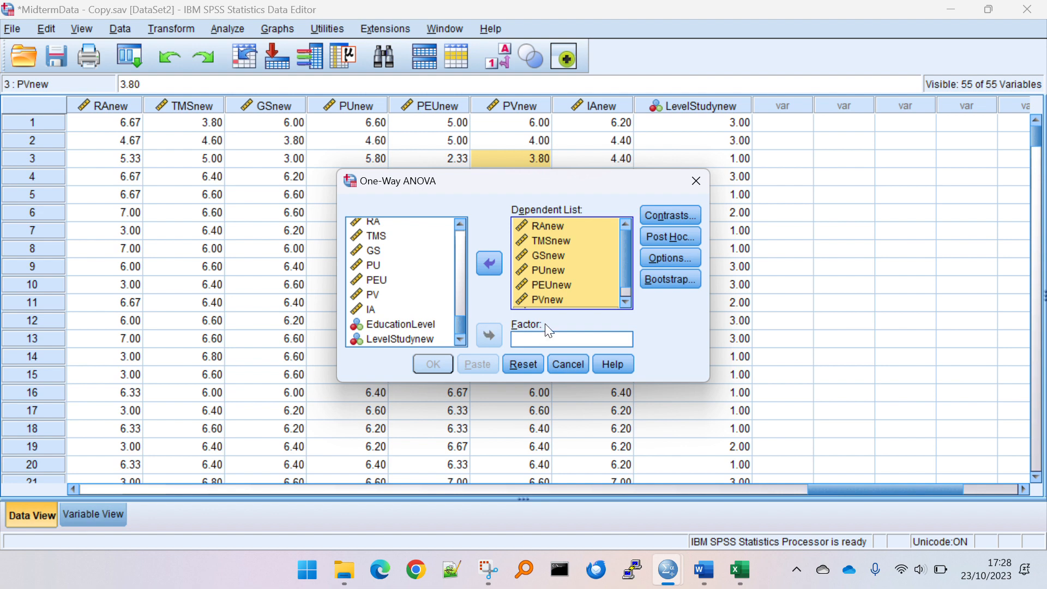
# Set LevelStudynew as the factor of the One-Way ANOVA
pyautogui.click(539, 343)
pyautogui.click(385, 339)
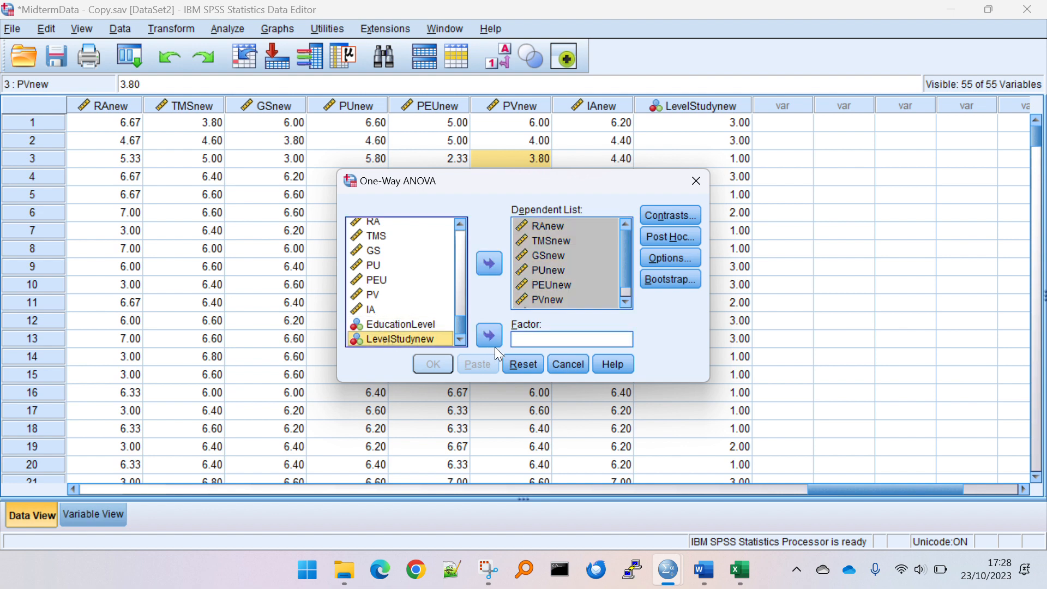
pyautogui.click(490, 333)
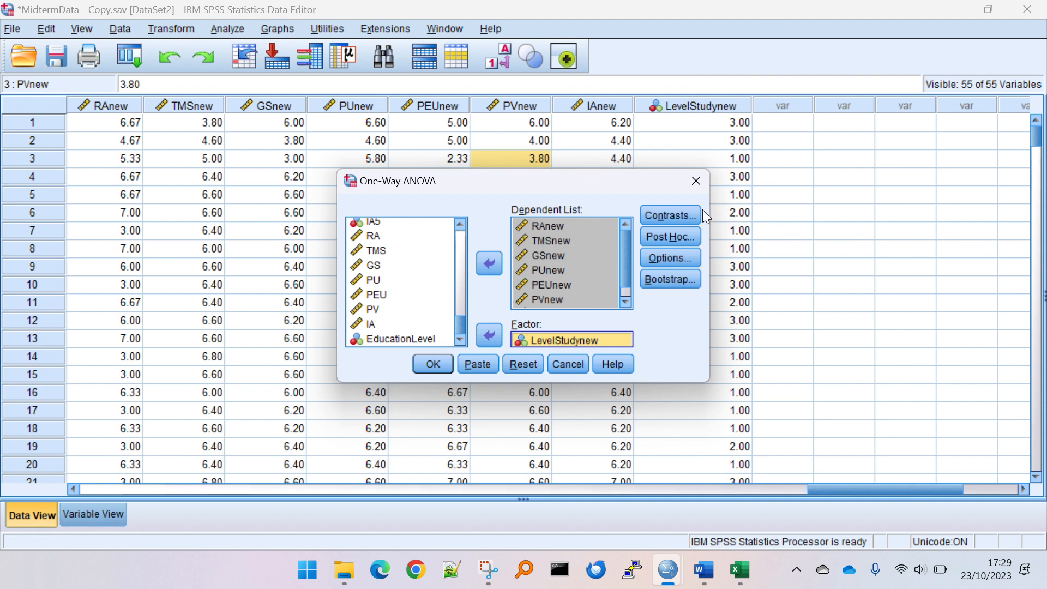
pyautogui.moveTo(567, 180); pyautogui.dragTo(612, 174)
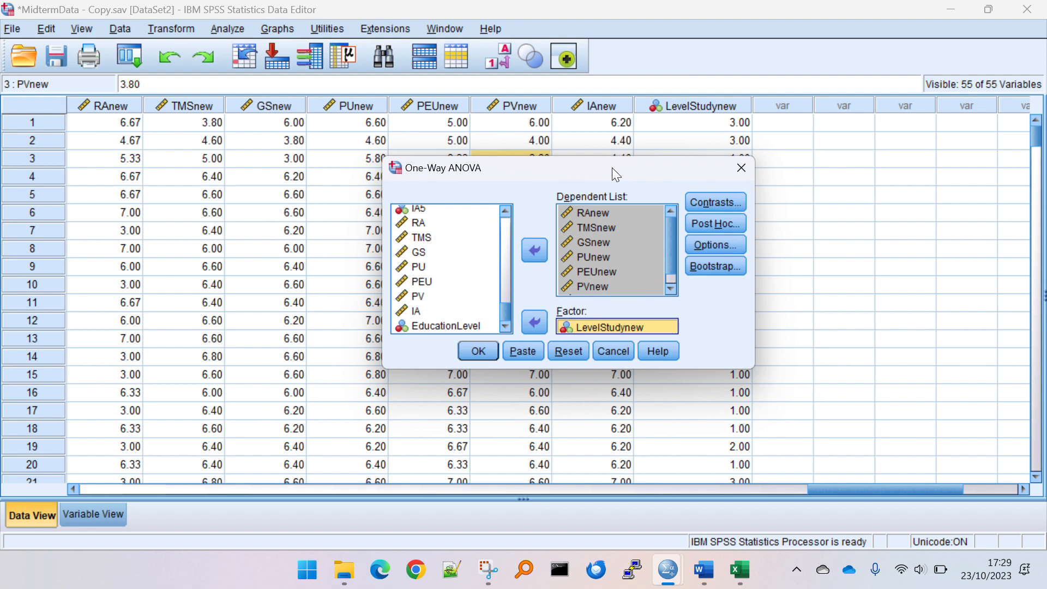
# Look through the contrast, post hoc and statistics options of the One-Way ANOVA without changing them
pyautogui.click(706, 207)
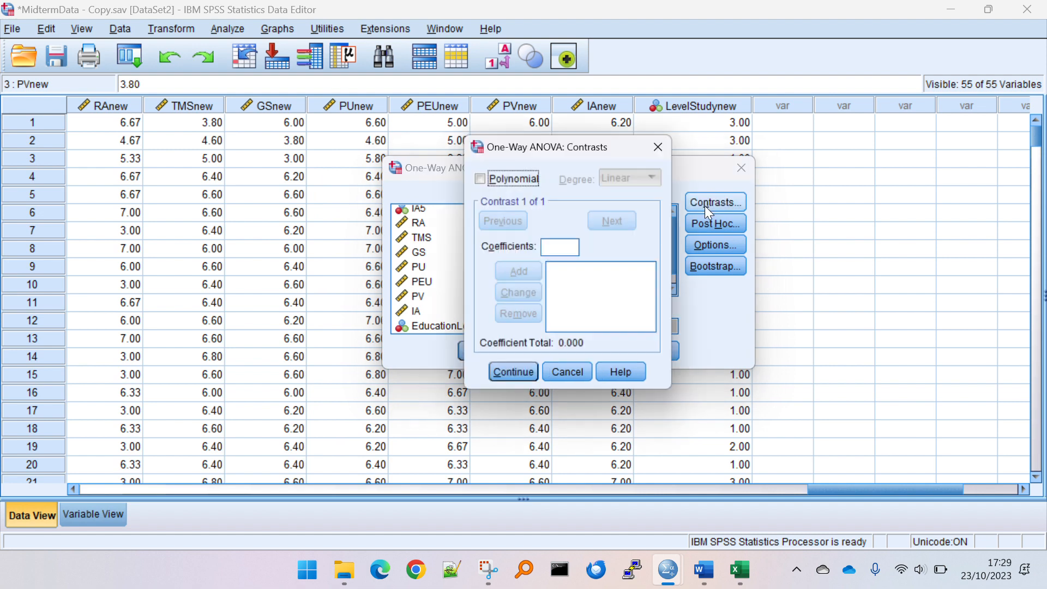
pyautogui.click(660, 148)
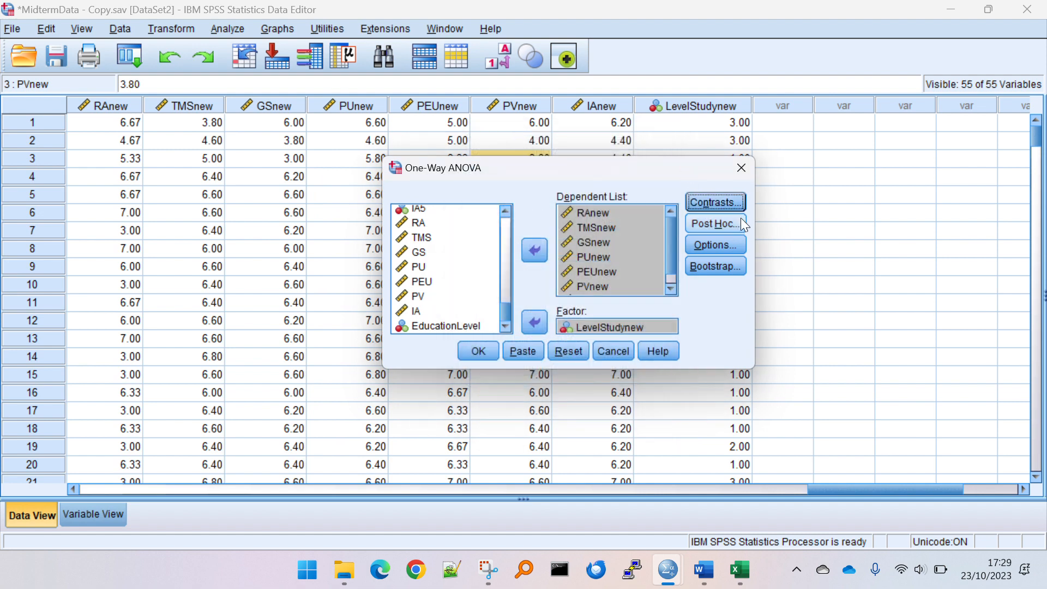
pyautogui.click(739, 224)
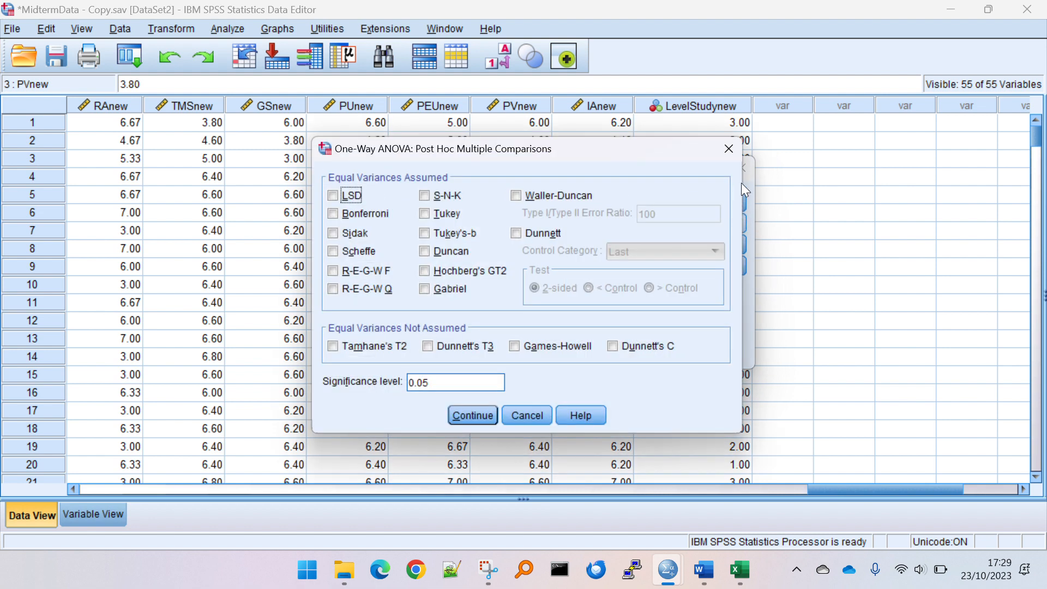
pyautogui.click(728, 150)
pyautogui.click(740, 239)
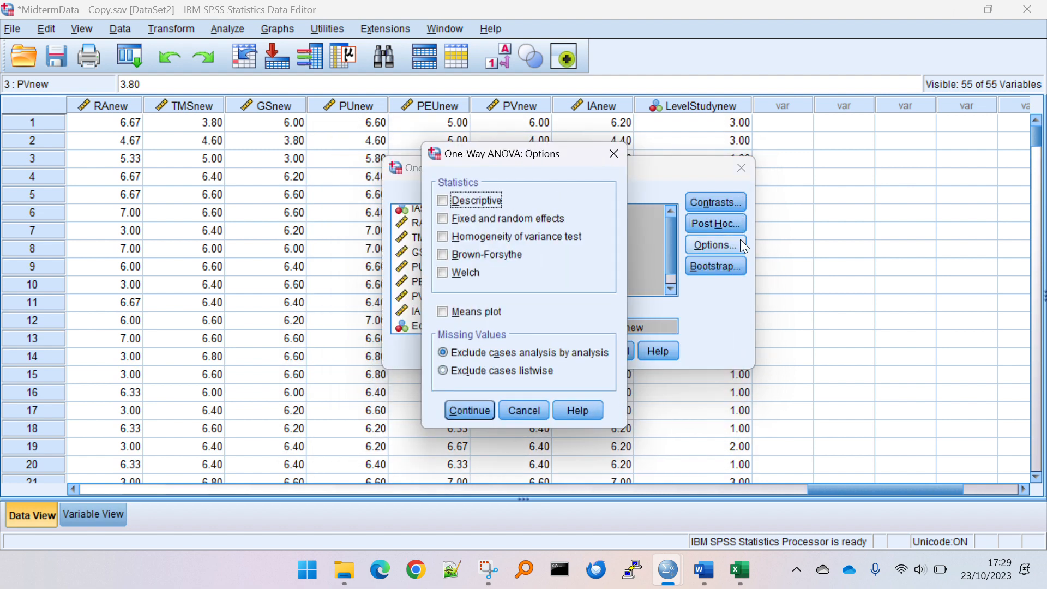
pyautogui.click(613, 153)
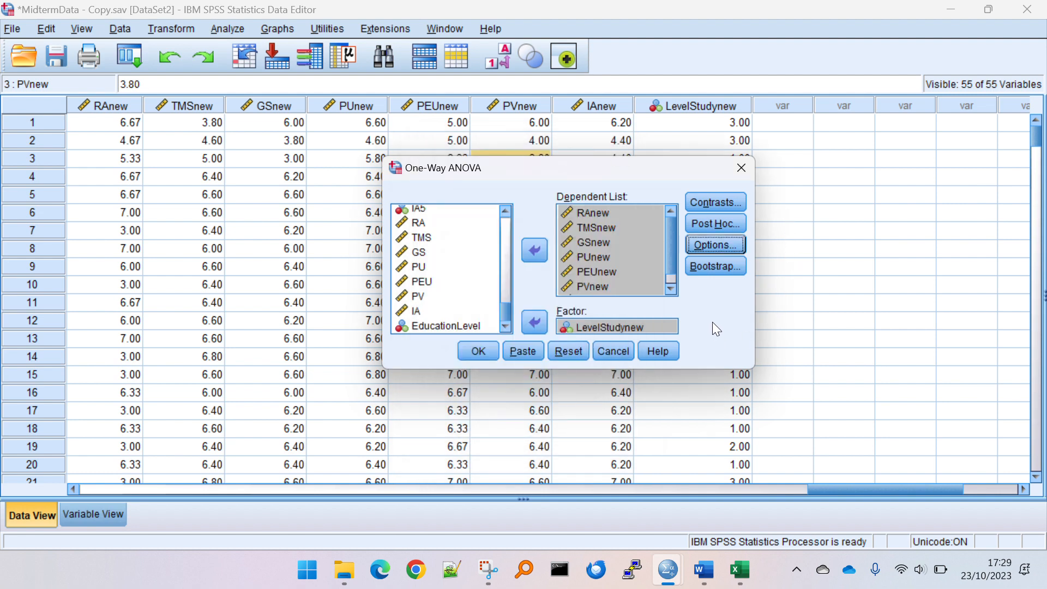
# Check Direction3 in the Midterm Word document for the post hoc tests to use, and return to the One-Way ANOVA in SPSS
pyautogui.hotkey('alt', 'Tab')
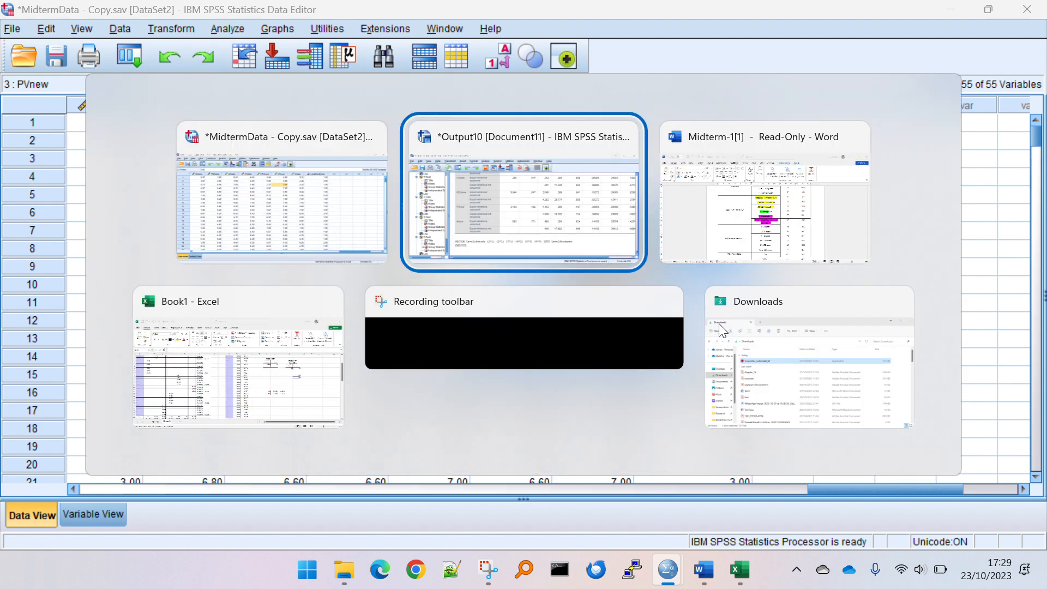
pyautogui.click(745, 243)
pyautogui.scroll(-2, 912, 255)
pyautogui.scroll(-2, 911, 255)
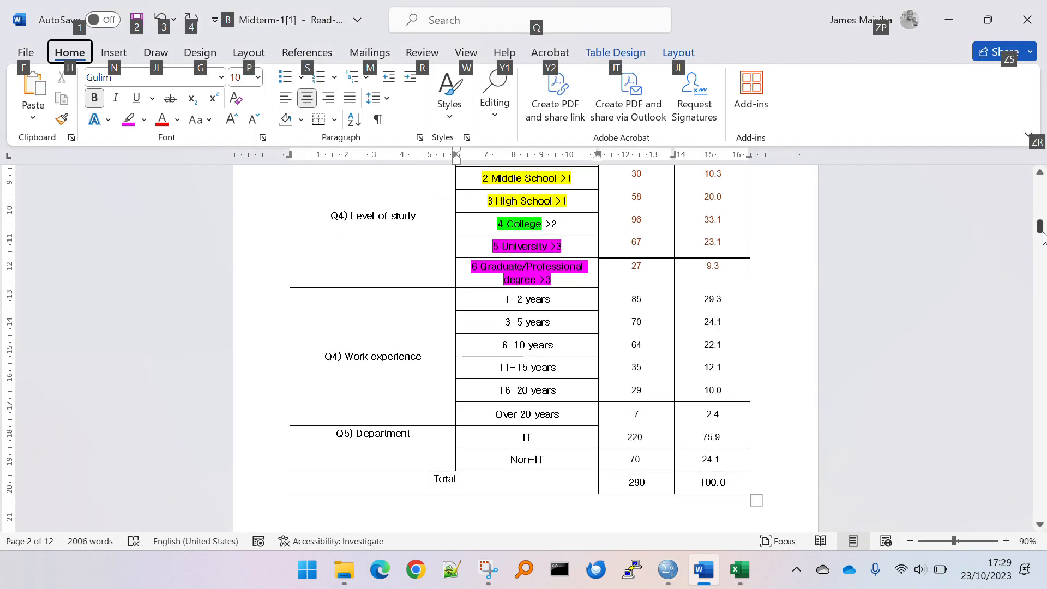
pyautogui.moveTo(1040, 232); pyautogui.dragTo(1022, 345)
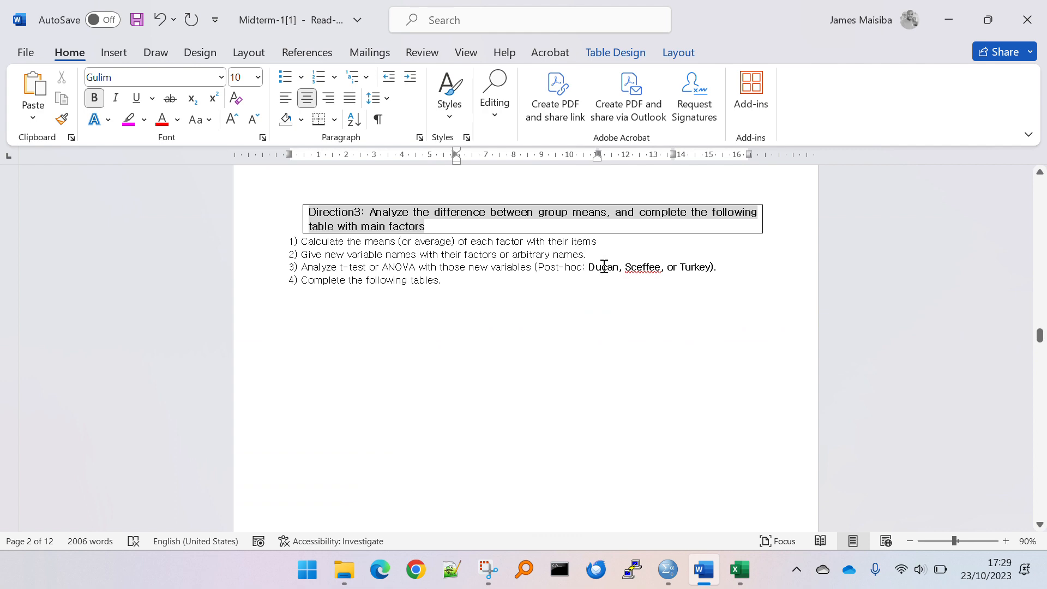
pyautogui.moveTo(601, 266); pyautogui.dragTo(699, 261)
pyautogui.click(700, 264)
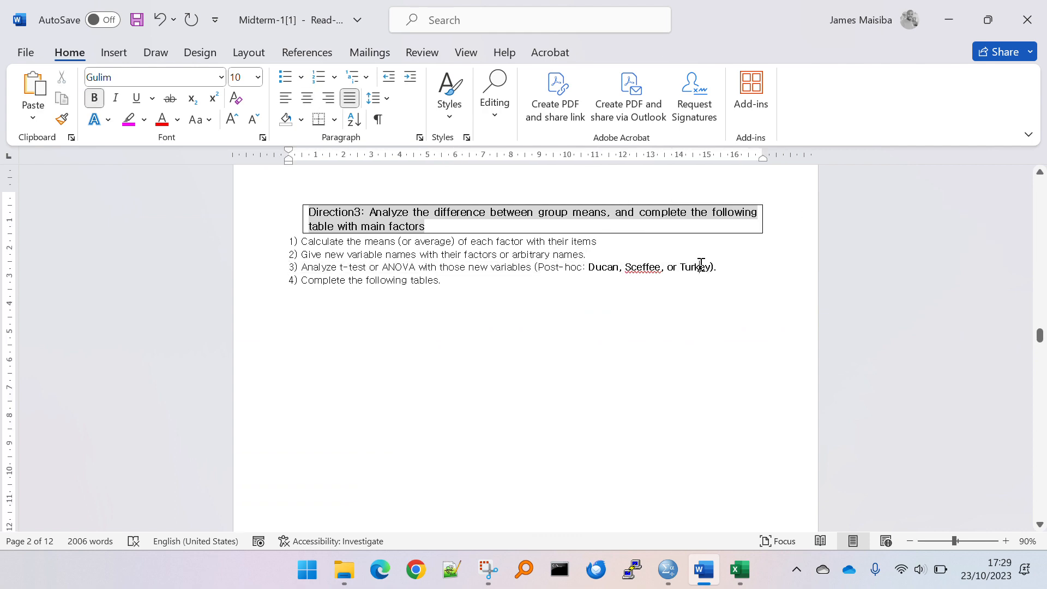
pyautogui.hotkey('alt', 'Tab')
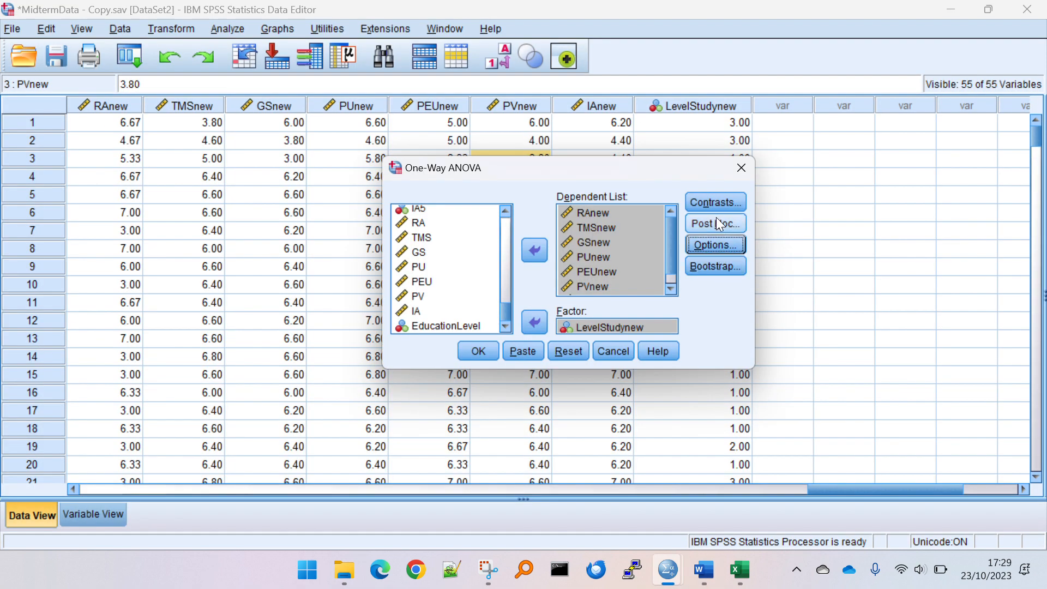
# Enable the Duncan and Tukey post hoc tests, checking the choice against the Word instructions and leaving Scheffe off
pyautogui.click(718, 223)
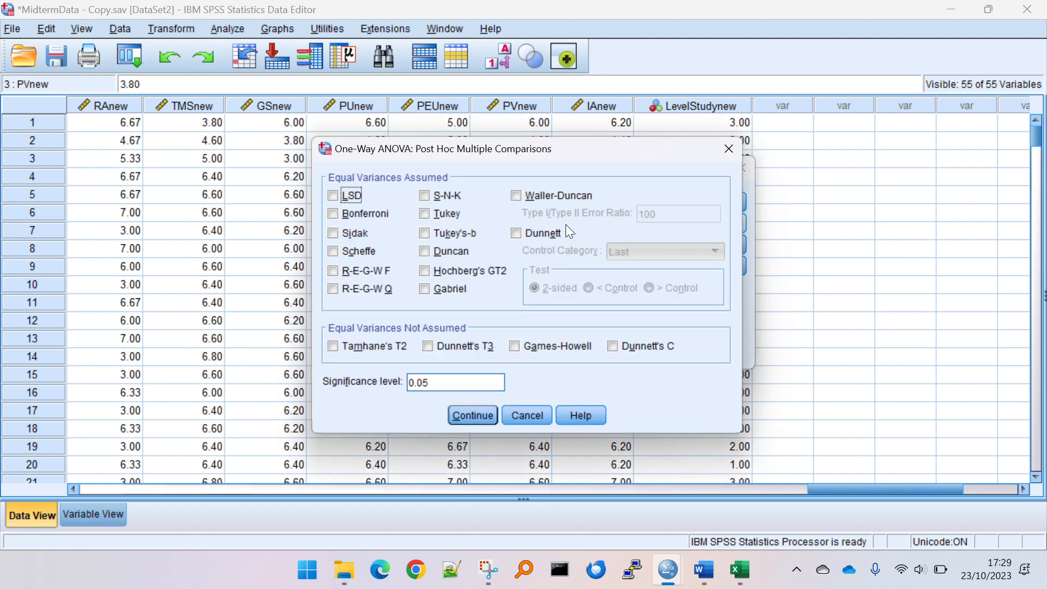
pyautogui.click(437, 249)
pyautogui.hotkey('alt', 'Tab')
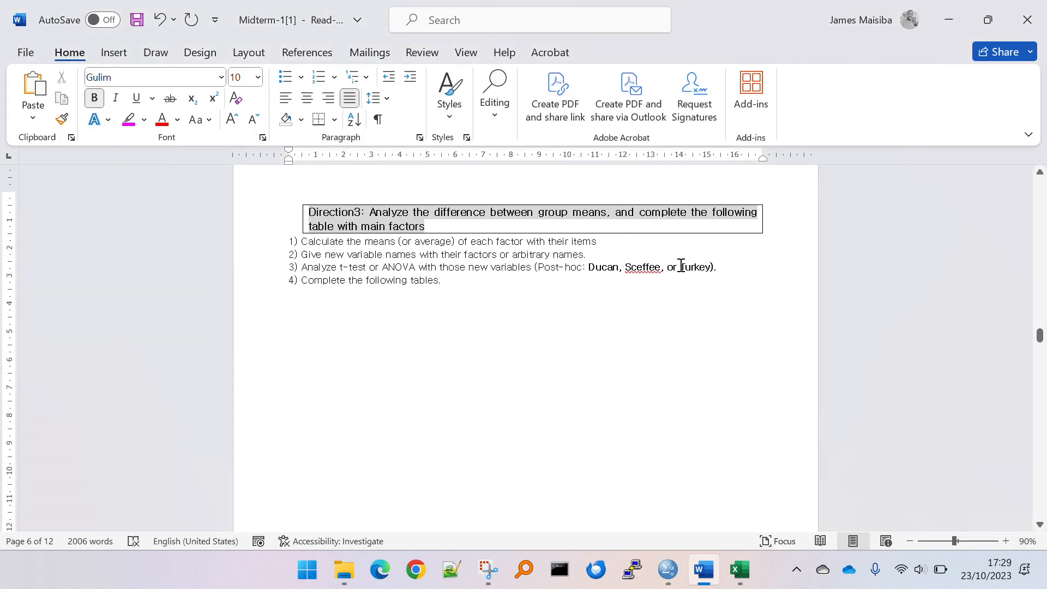
pyautogui.hotkey('alt', 'Tab')
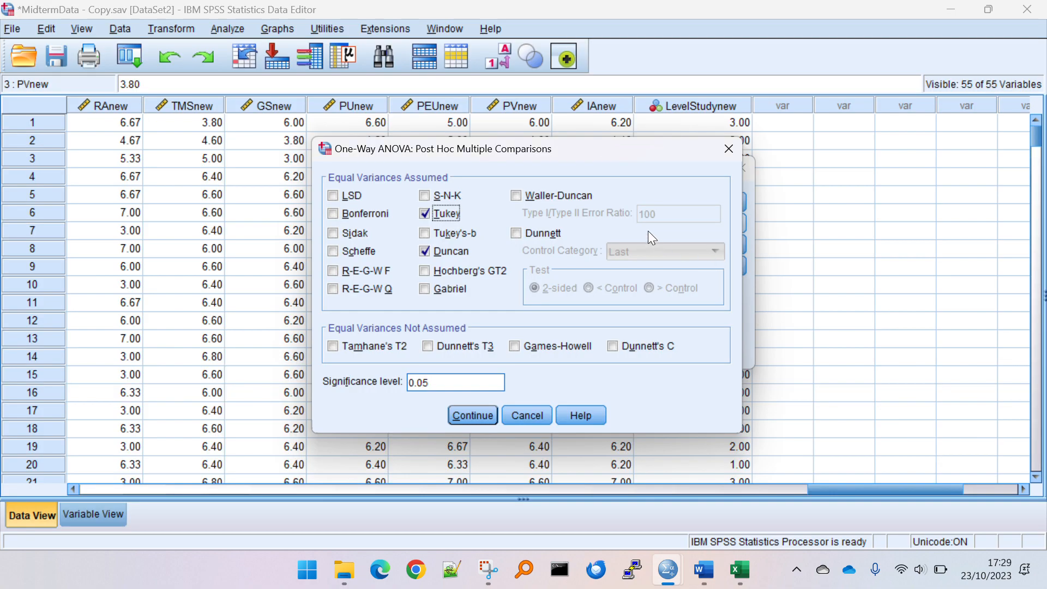
pyautogui.click(334, 251)
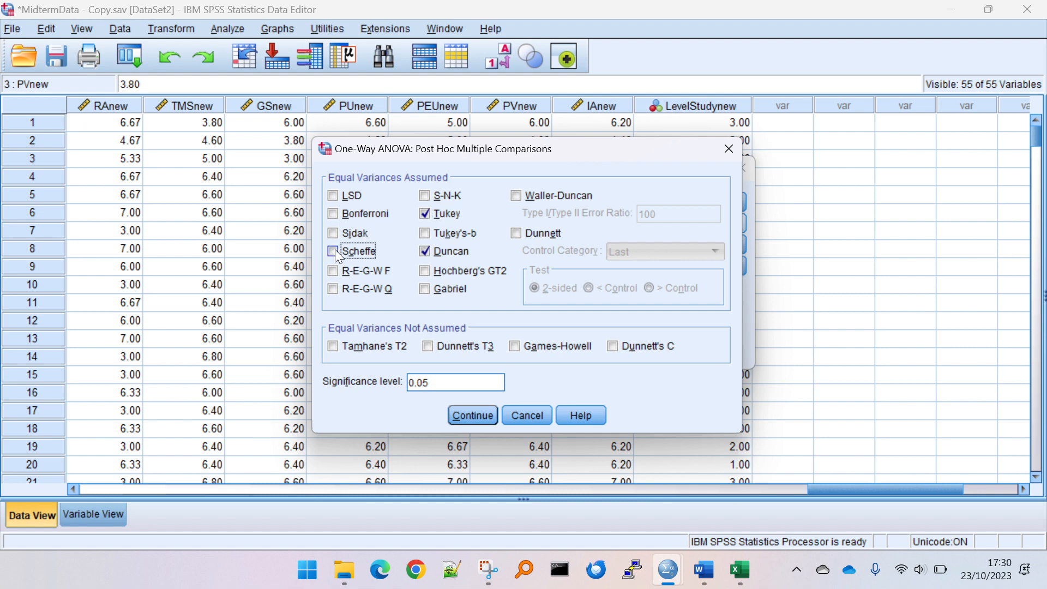
pyautogui.click(426, 213)
pyautogui.click(330, 253)
pyautogui.click(424, 213)
pyautogui.click(461, 410)
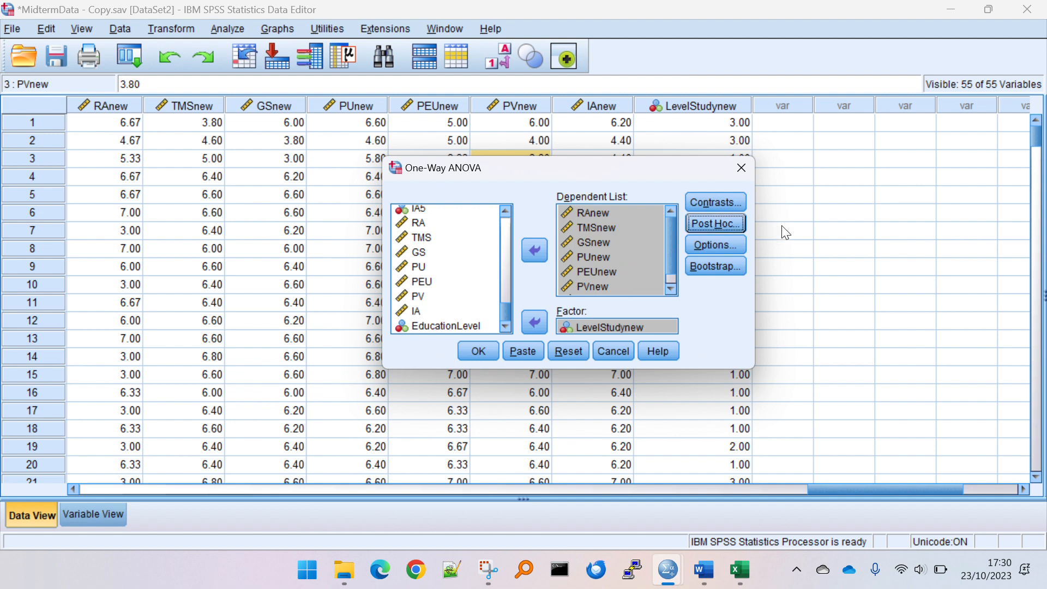
# Include Descriptive statistics in the ANOVA options and run the One-Way ANOVA
pyautogui.click(709, 244)
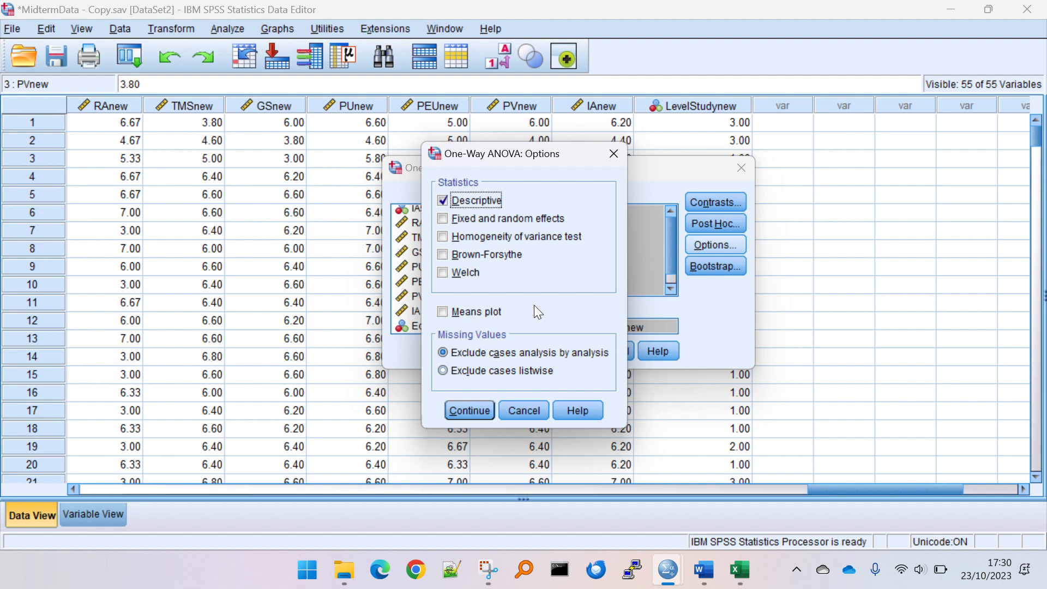
pyautogui.click(469, 410)
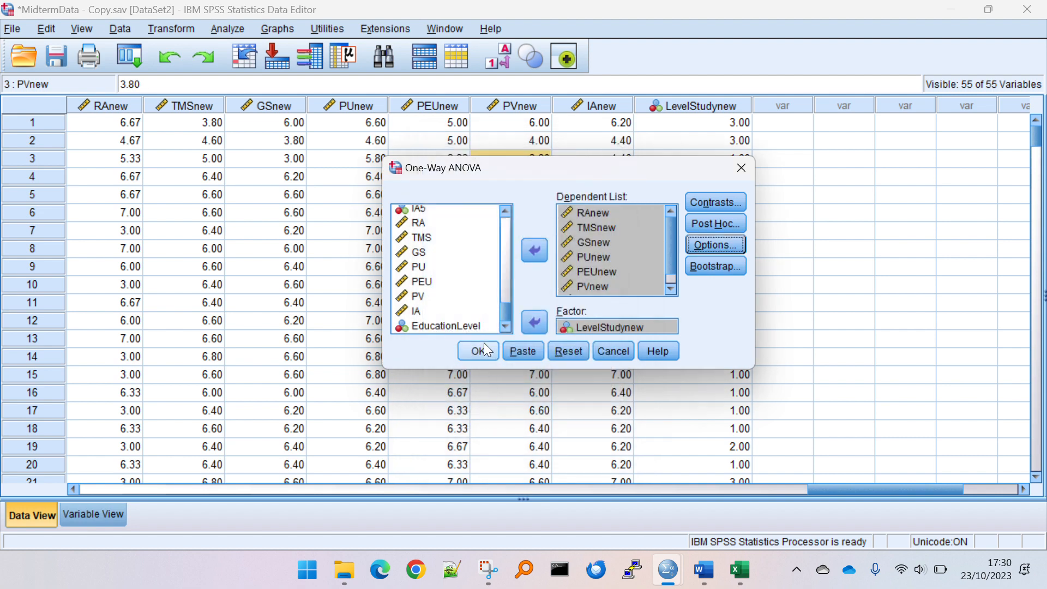
pyautogui.click(486, 349)
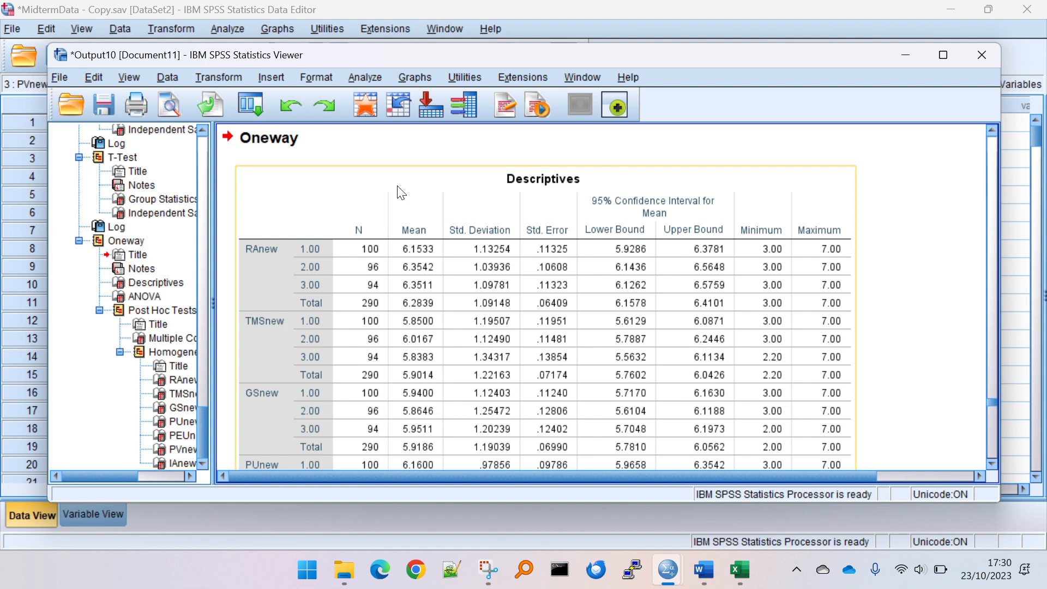
# Reopen the One-Way ANOVA, review its variables, Tukey and Duncan post hoc tests and Descriptive option, and run it again
pyautogui.click(214, 27)
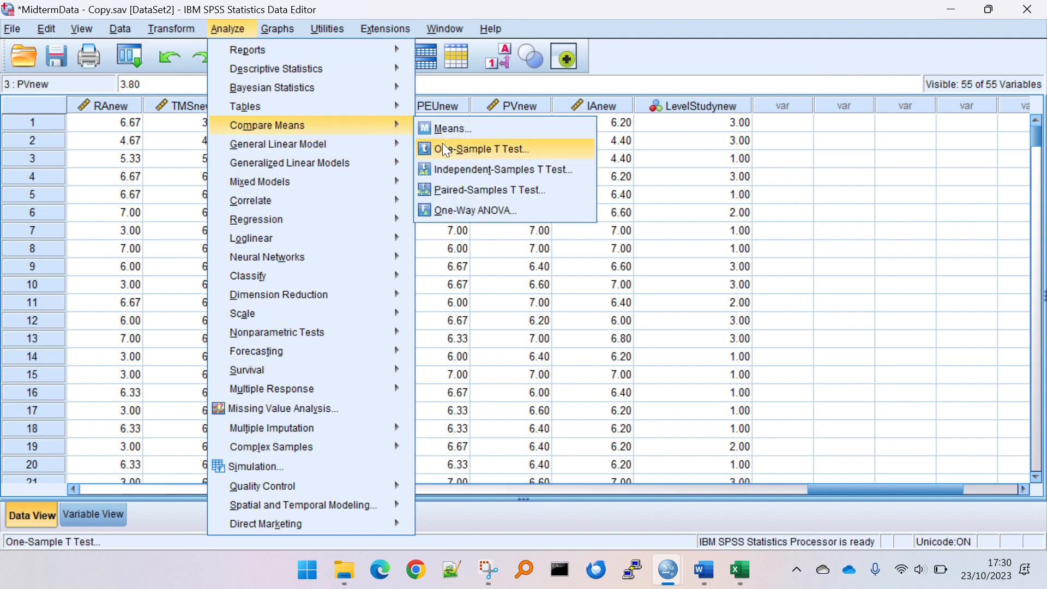
pyautogui.click(460, 202)
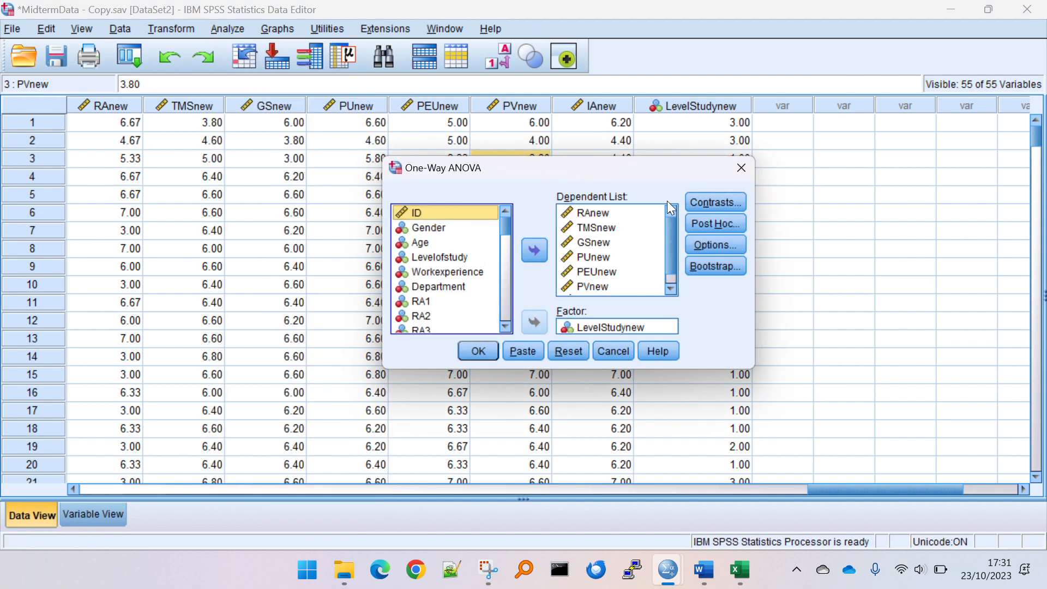
pyautogui.scroll(-1, 629, 248)
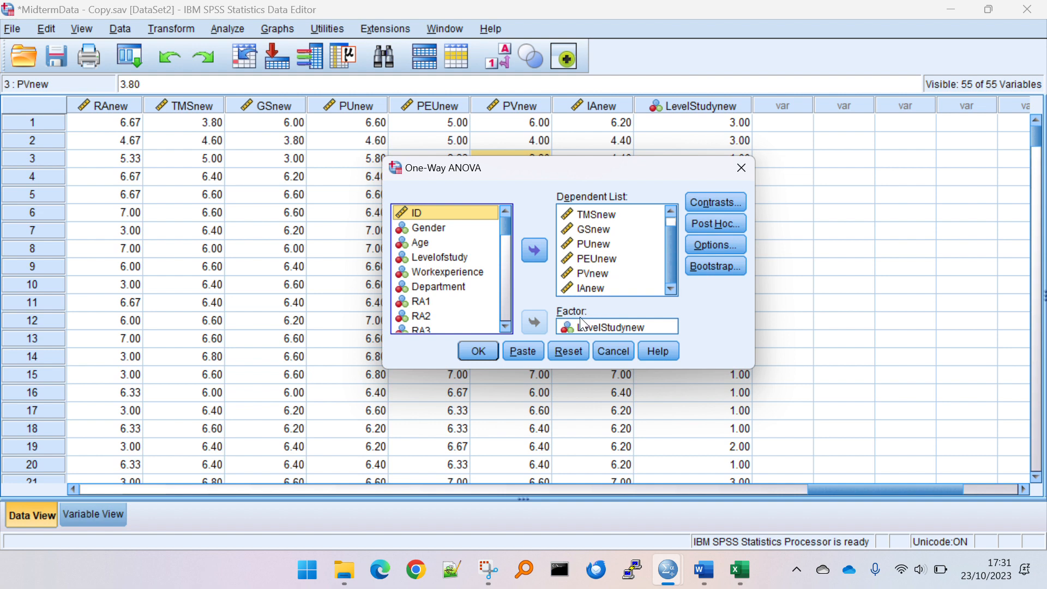
pyautogui.click(693, 225)
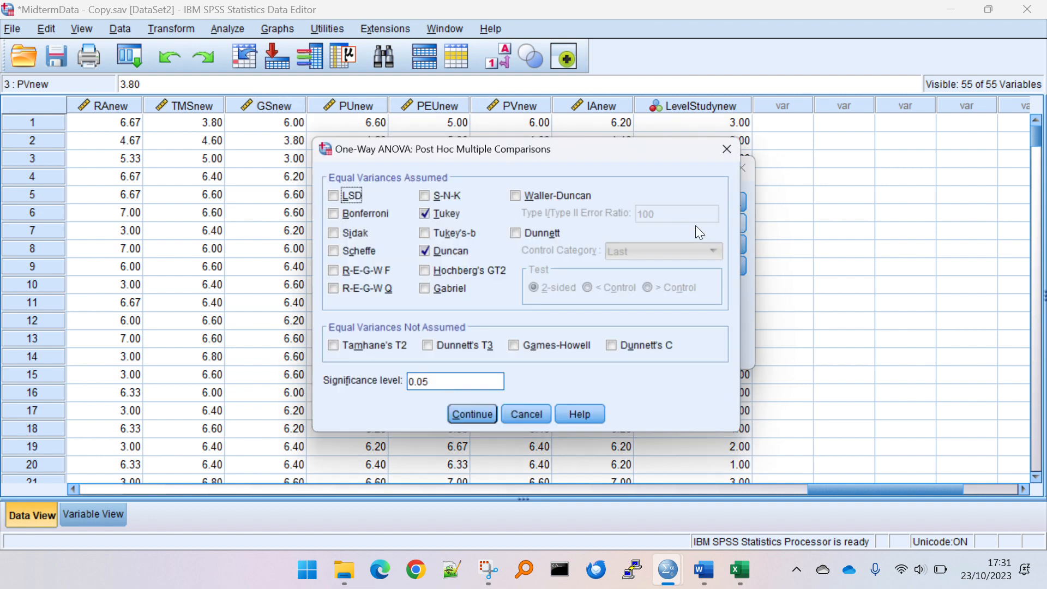
pyautogui.click(729, 149)
pyautogui.click(716, 245)
pyautogui.click(461, 199)
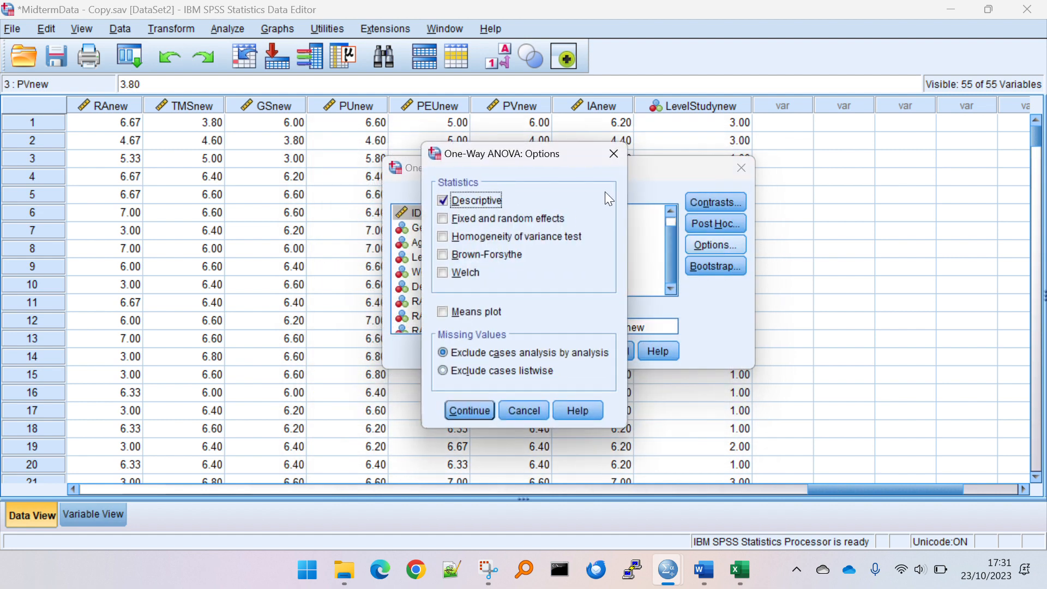
pyautogui.click(610, 155)
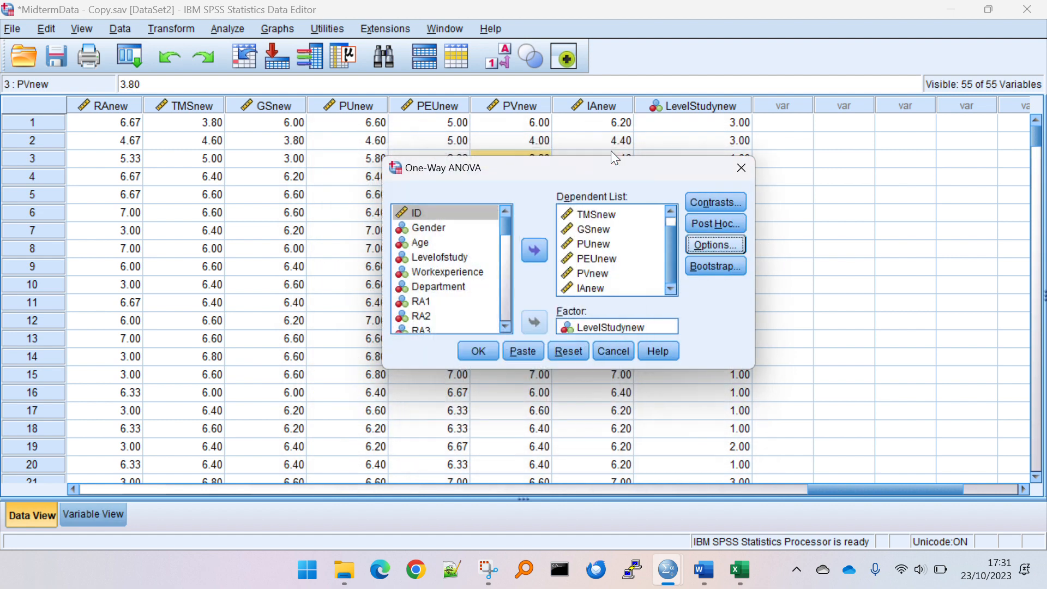
pyautogui.click(479, 351)
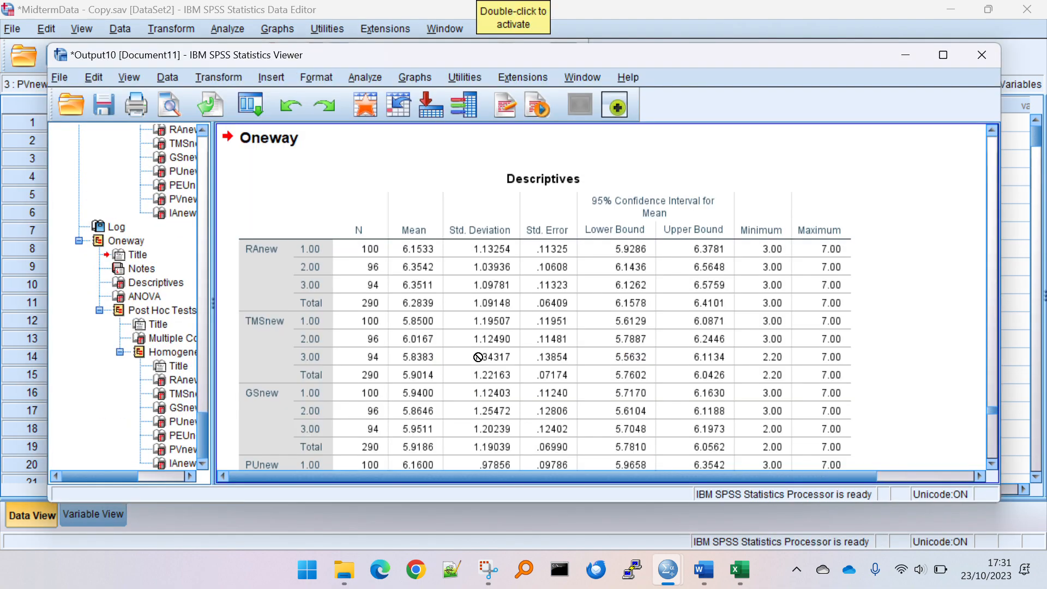
# Open the new Oneway Descriptives table for editing and select the three RAnew groups' Mean and Std. Deviation values
pyautogui.click(478, 358)
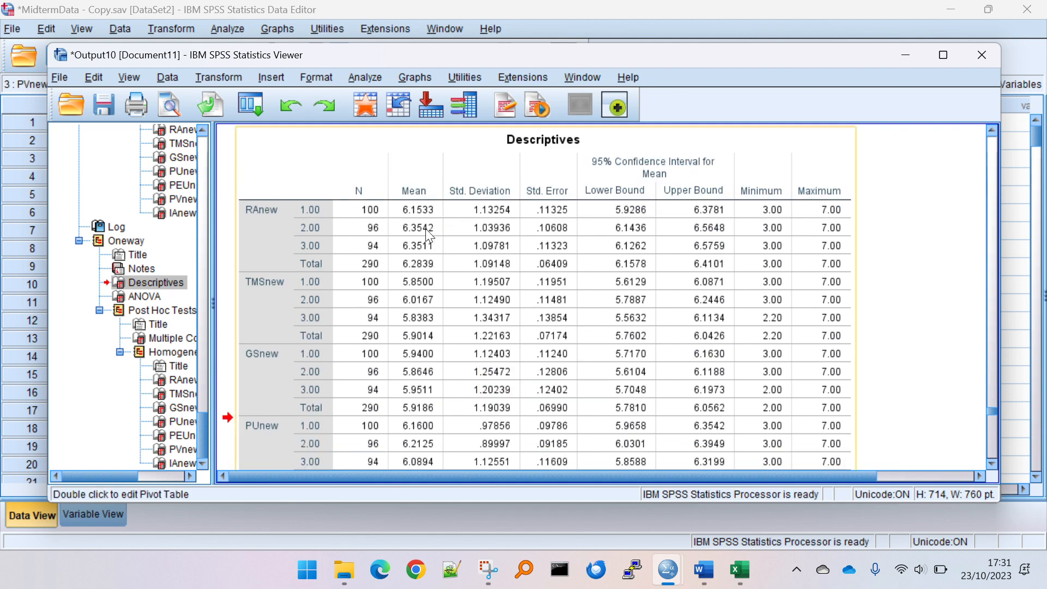
pyautogui.doubleClick(417, 216)
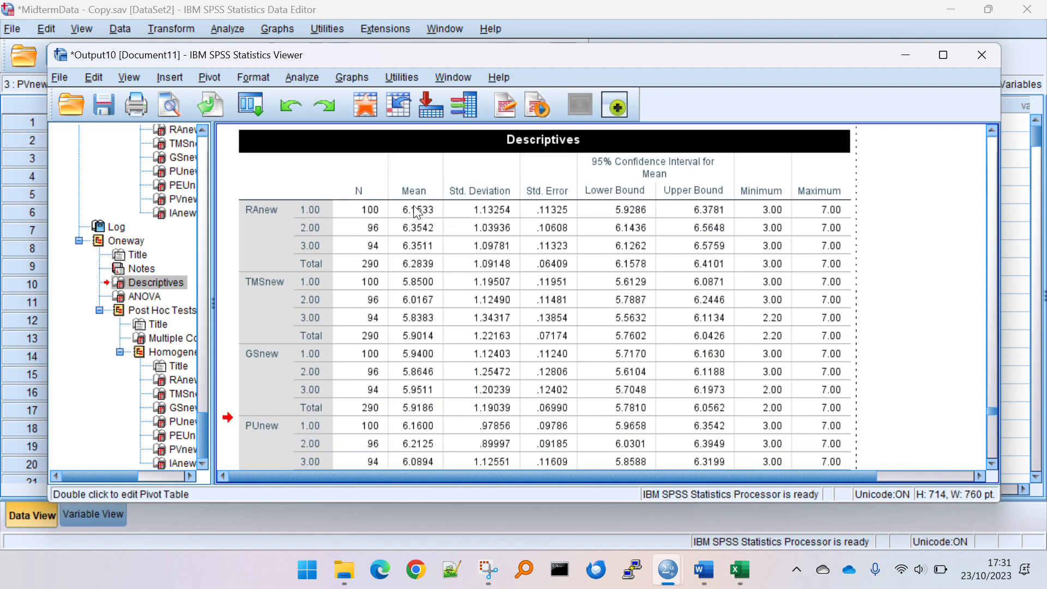
pyautogui.moveTo(417, 213); pyautogui.dragTo(449, 245)
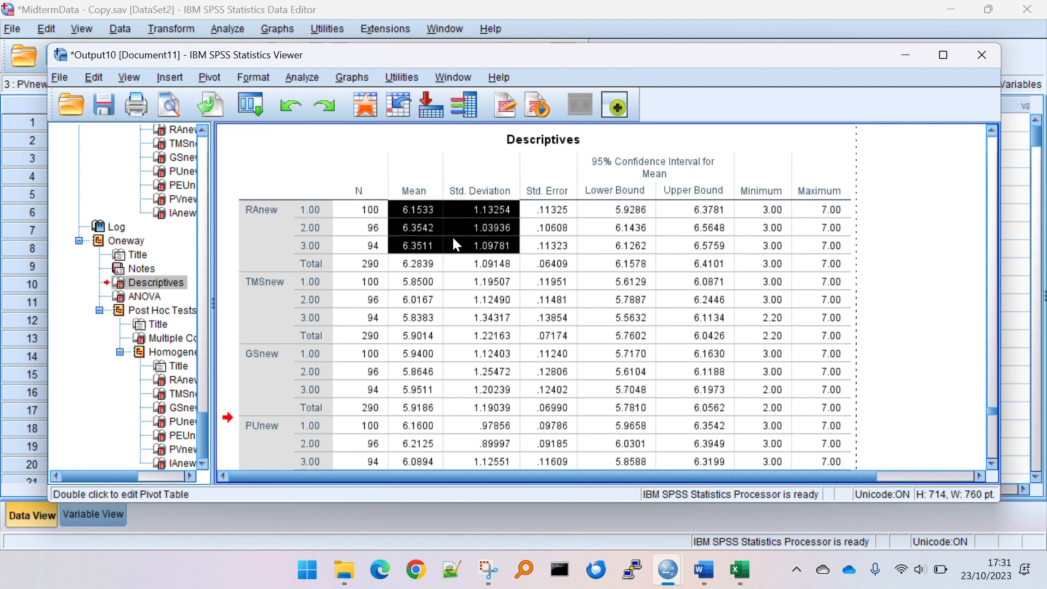
# Switch to the Midterm Word document and apply all borders to the Education level M(SD) cells under Relative Advantage
pyautogui.hotkey('alt', 'Tab')
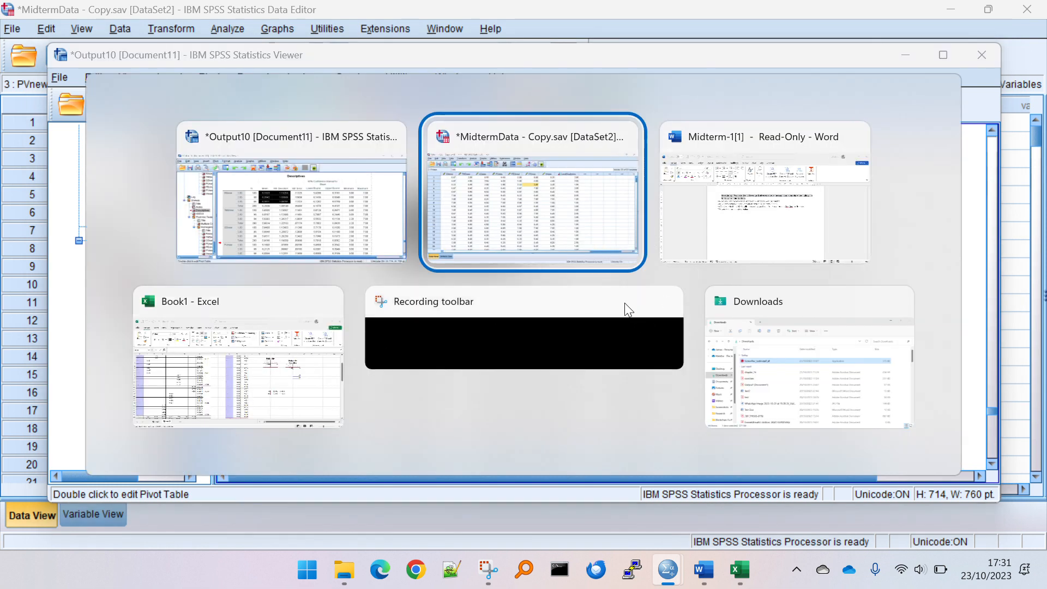
pyautogui.click(695, 226)
pyautogui.scroll(-10, 315, 415)
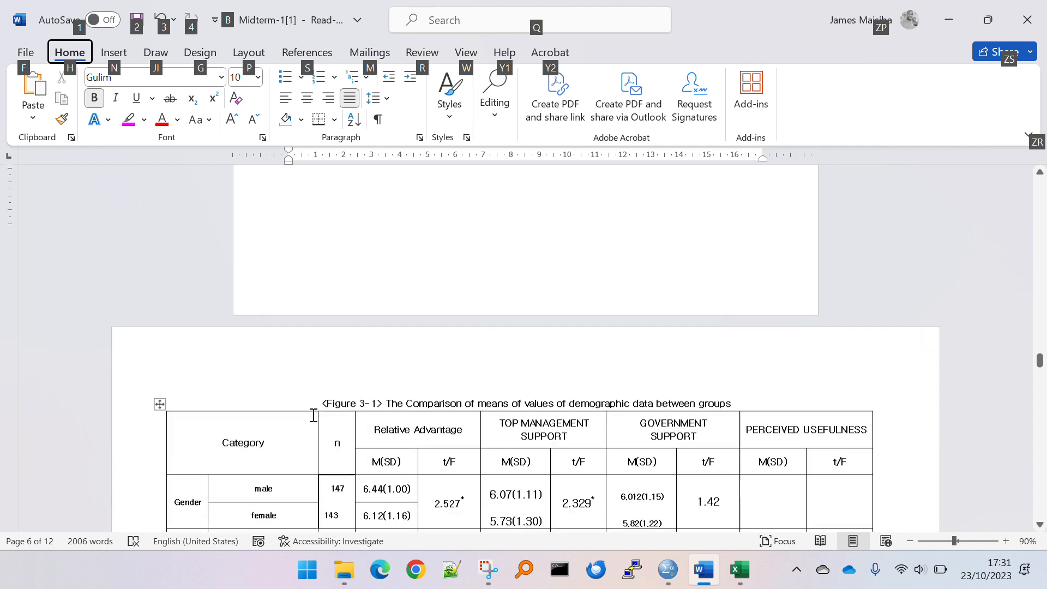
pyautogui.scroll(-6, 314, 416)
pyautogui.scroll(1, 313, 416)
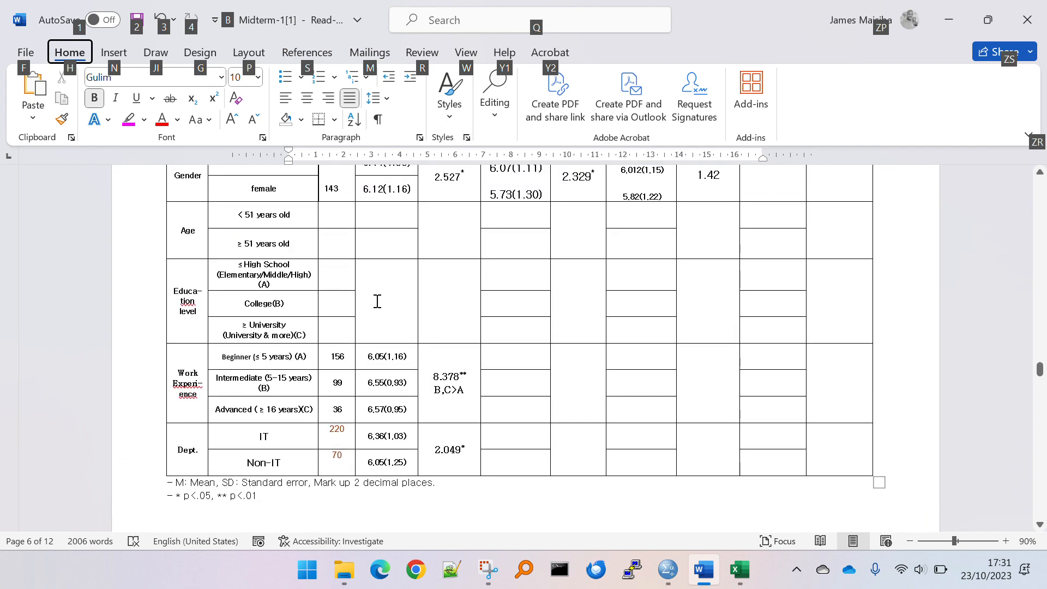
pyautogui.moveTo(379, 266); pyautogui.dragTo(379, 351)
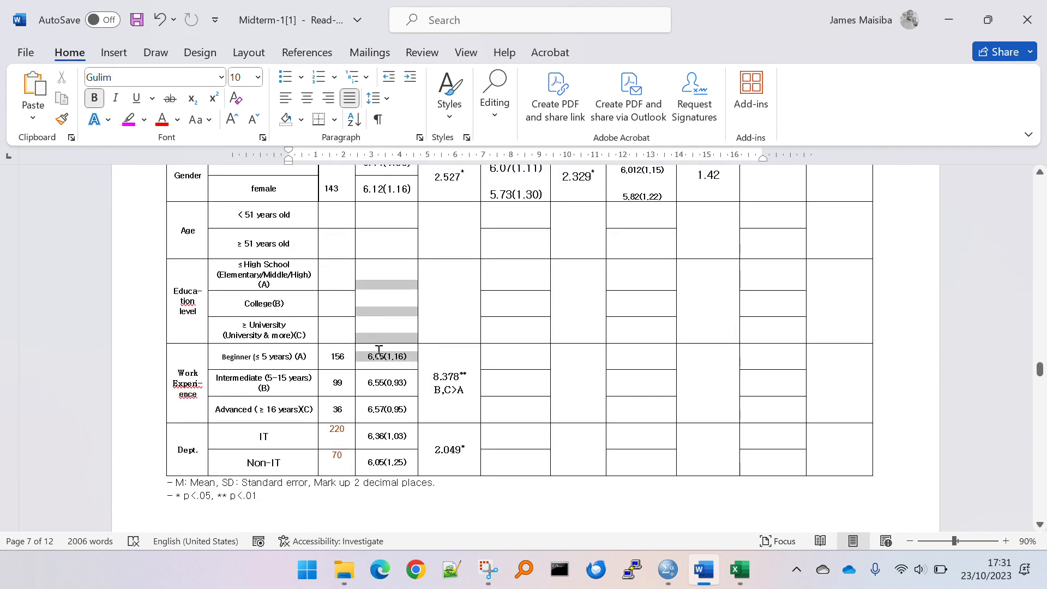
pyautogui.click(334, 120)
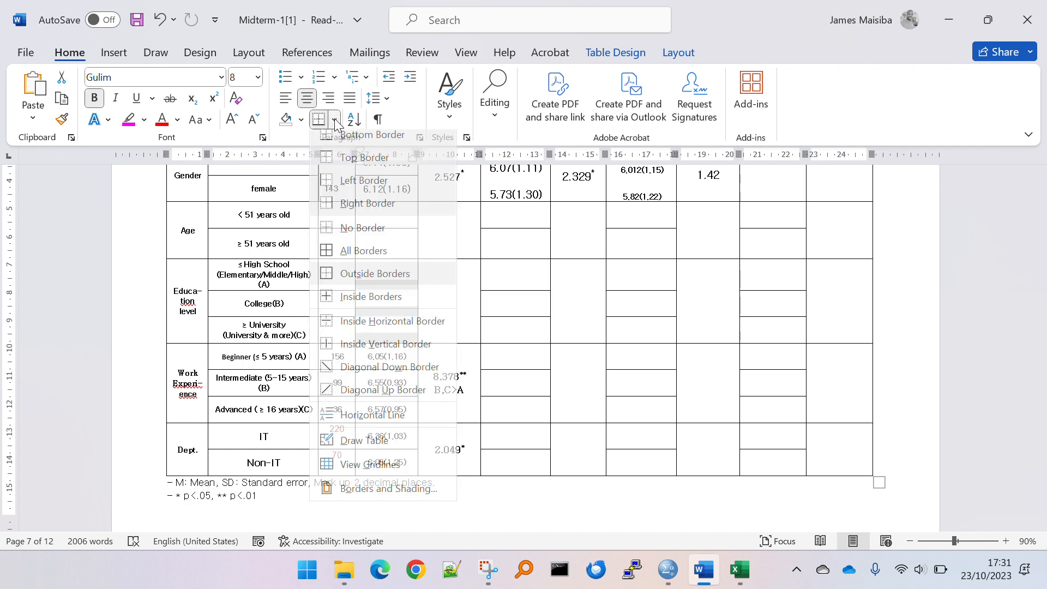
pyautogui.click(353, 254)
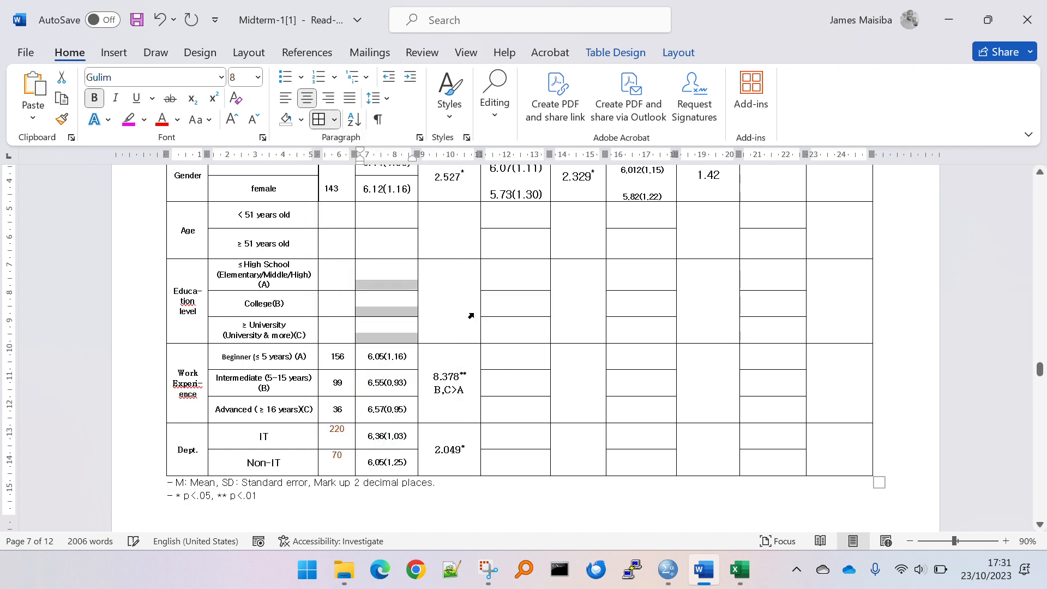
pyautogui.click(471, 315)
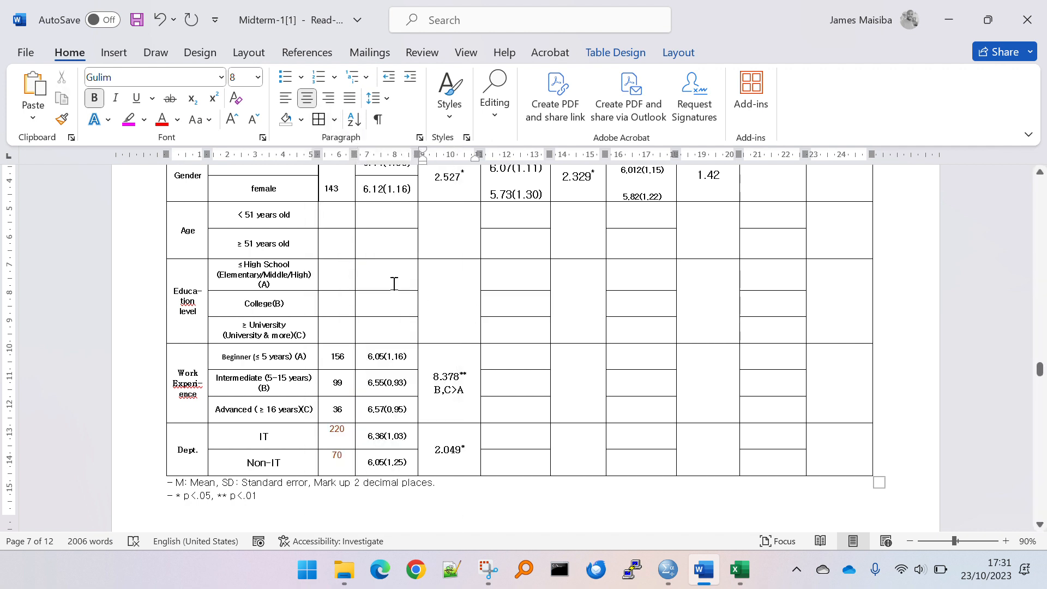
# Switch to Book1 in Excel, paste the copied values 94 and 196 at R29 on Sheet2, and return to the SPSS output
pyautogui.hotkey('alt', 'Tab')
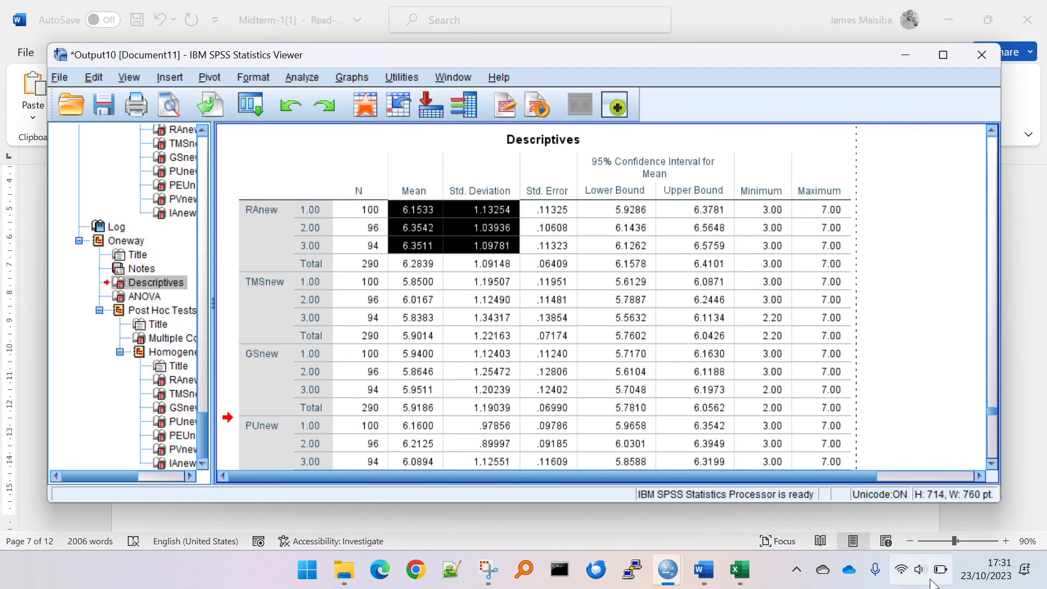
pyautogui.click(739, 569)
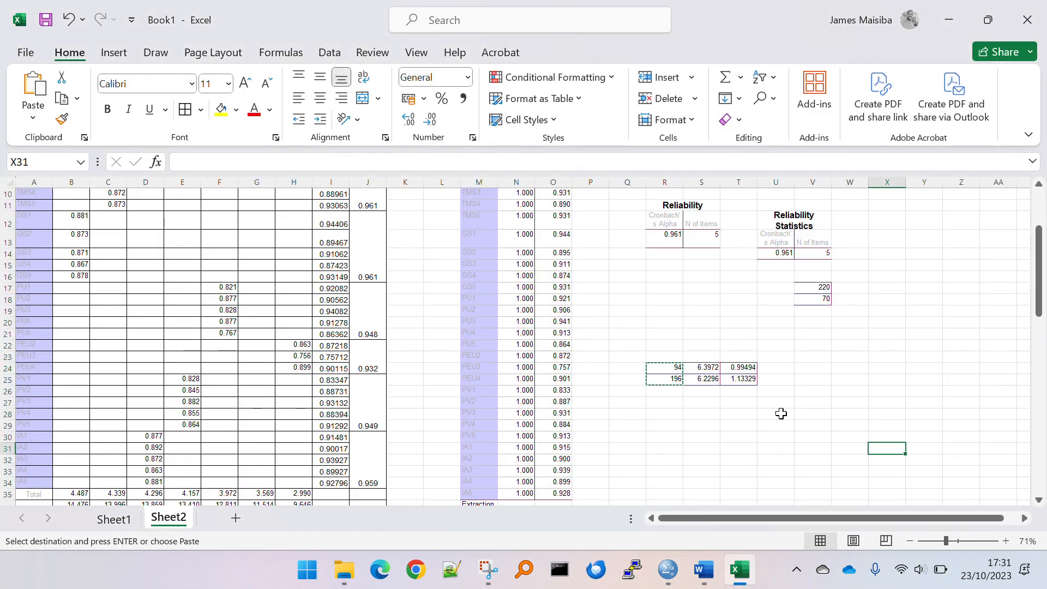
pyautogui.click(672, 426)
pyautogui.write('94 196')
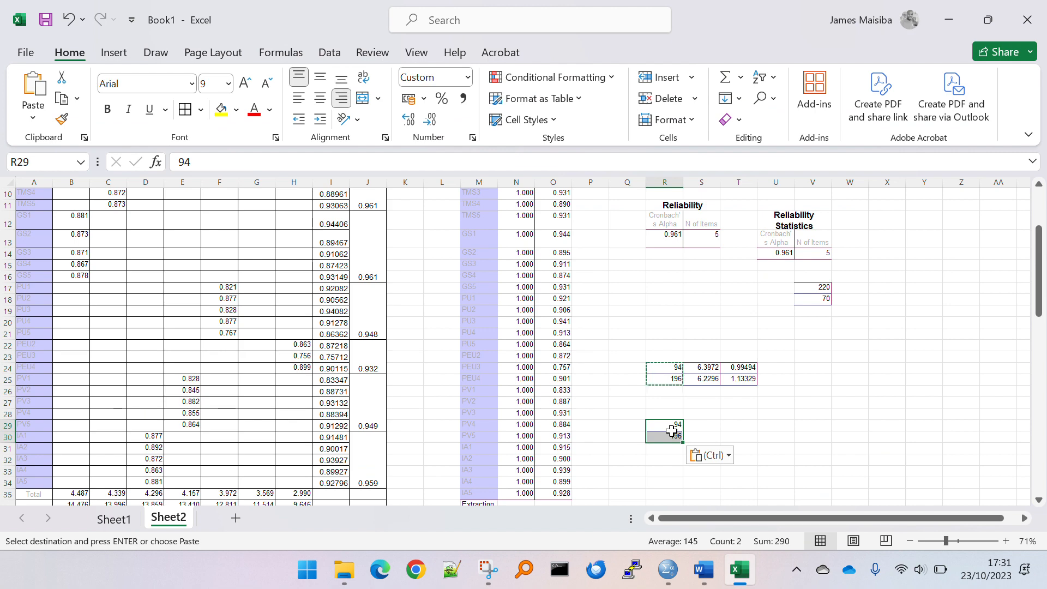
pyautogui.hotkey('alt', 'Tab')
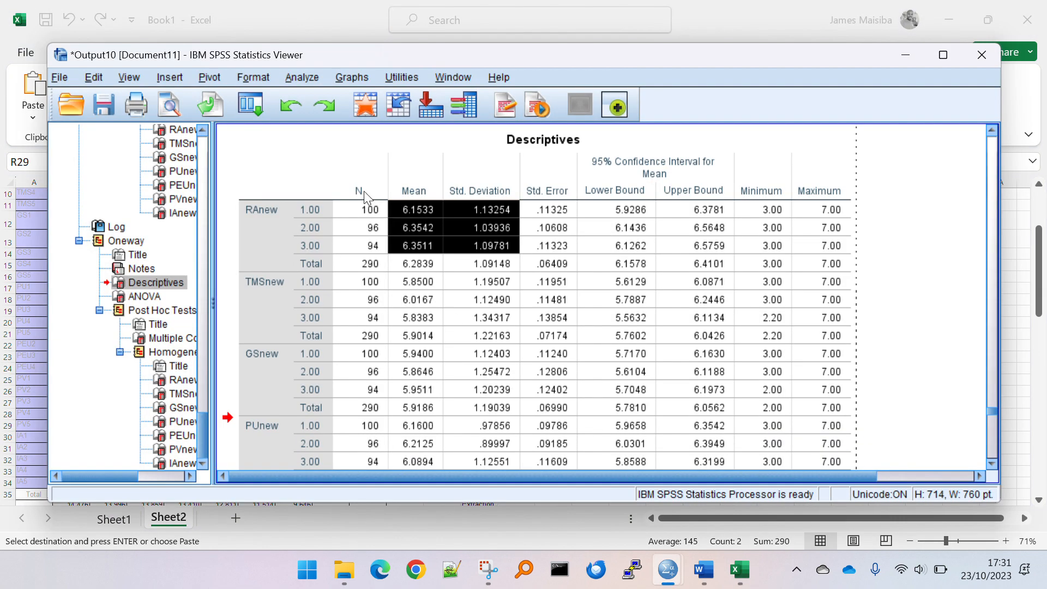
# Copy the N, Mean and Std. Deviation of the three RAnew groups and paste them into Excel Sheet2 at W30
pyautogui.moveTo(369, 210); pyautogui.dragTo(505, 247)
pyautogui.hotkey('ctrl', 'c')
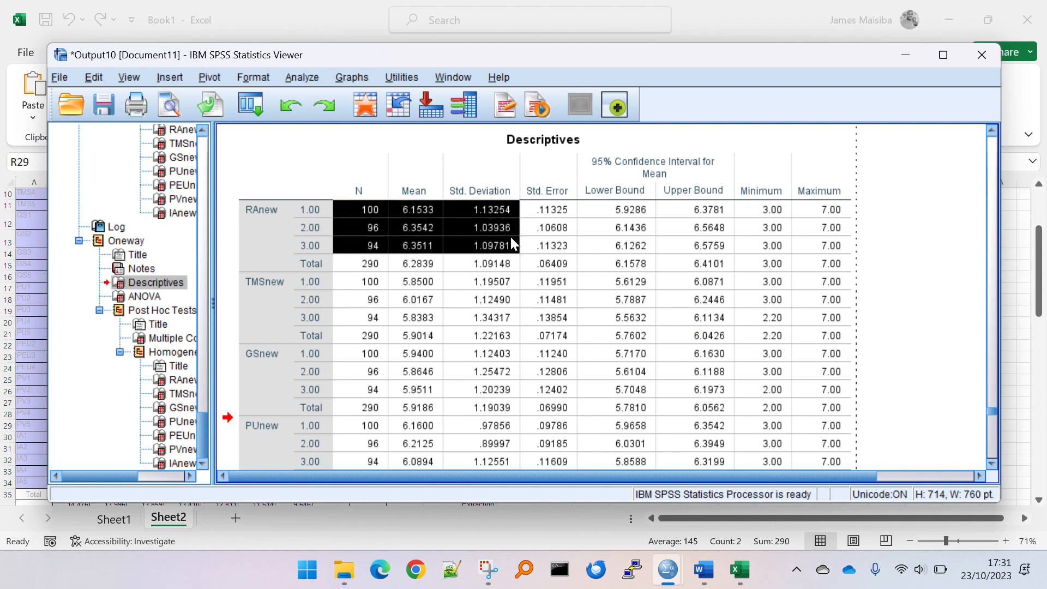
pyautogui.hotkey('alt', 'Tab')
pyautogui.click(847, 437)
pyautogui.hotkey('ctrl', 'v')
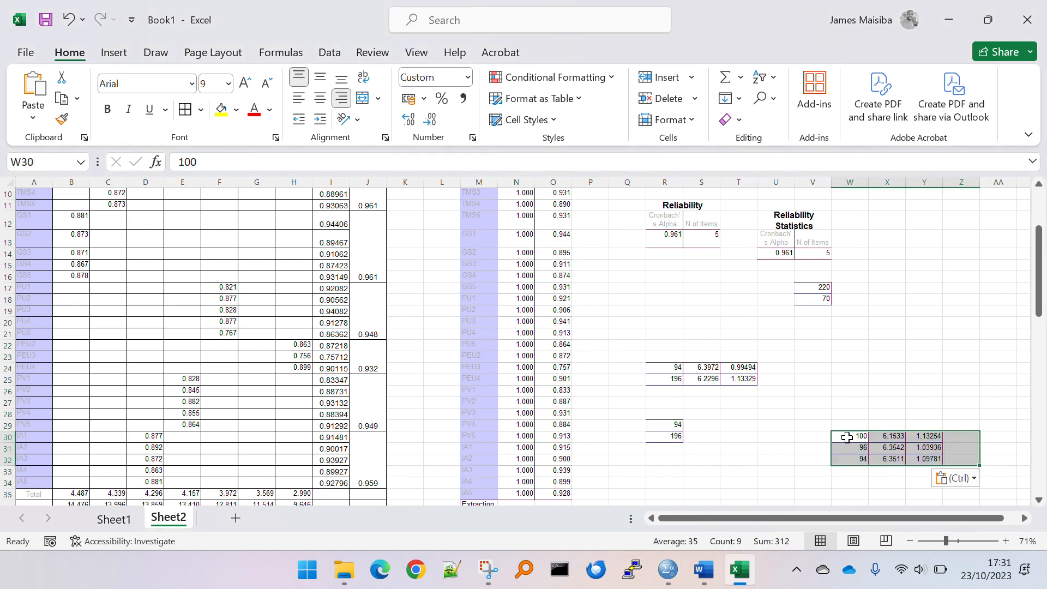
# Copy the group counts 100, 96 and 94 from W30:W32 into the Education level n cells of the Word table
pyautogui.click(887, 440)
pyautogui.moveTo(860, 437); pyautogui.dragTo(863, 459)
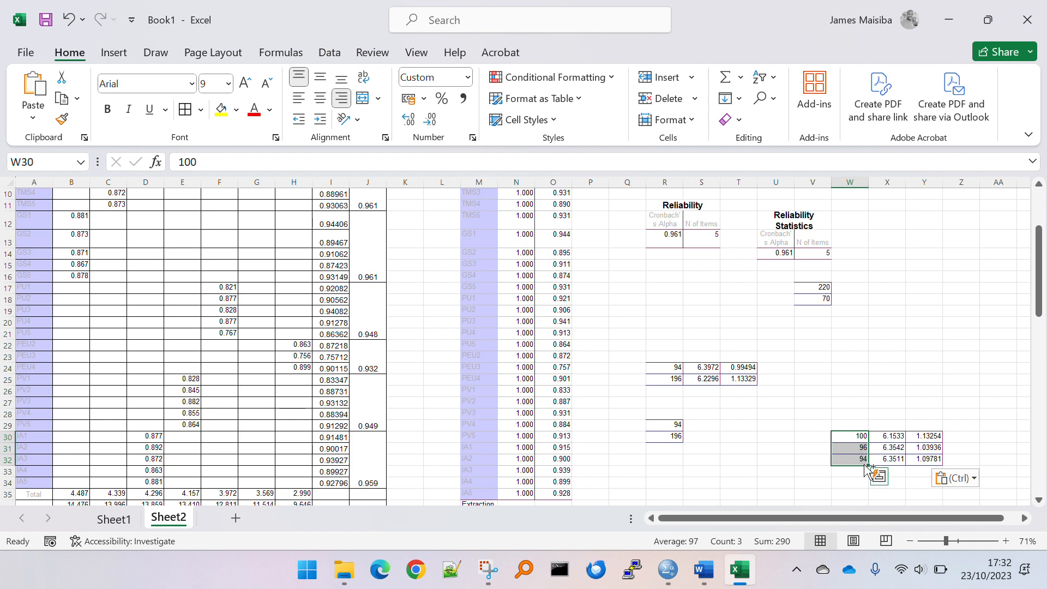
pyautogui.hotkey('ctrl', 'c')
pyautogui.hotkey('alt', 'Tab')
pyautogui.hotkey('alt', 'Tab')
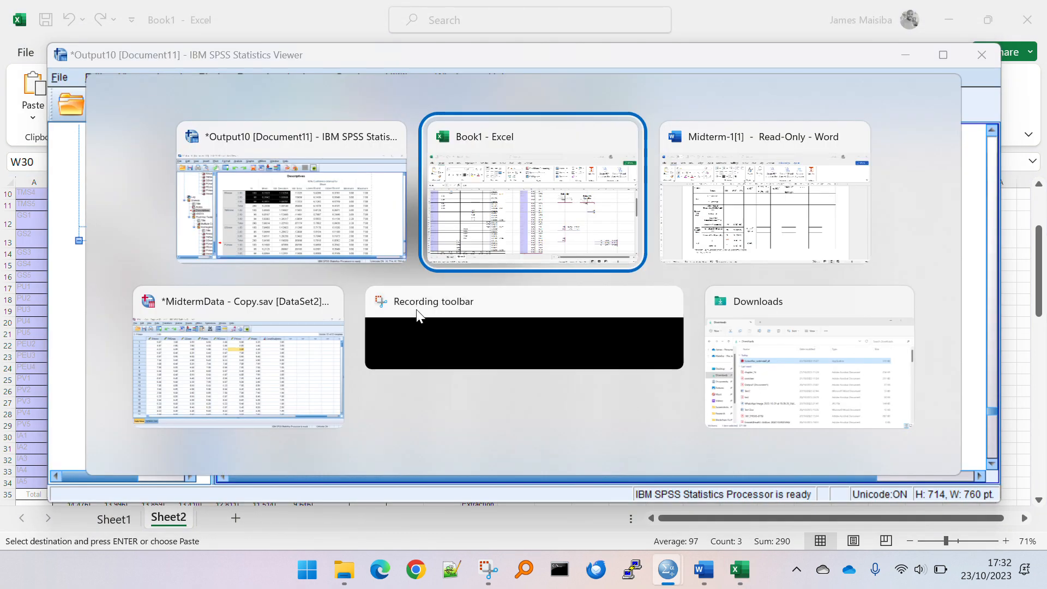
pyautogui.hotkey('alt', 'Tab')
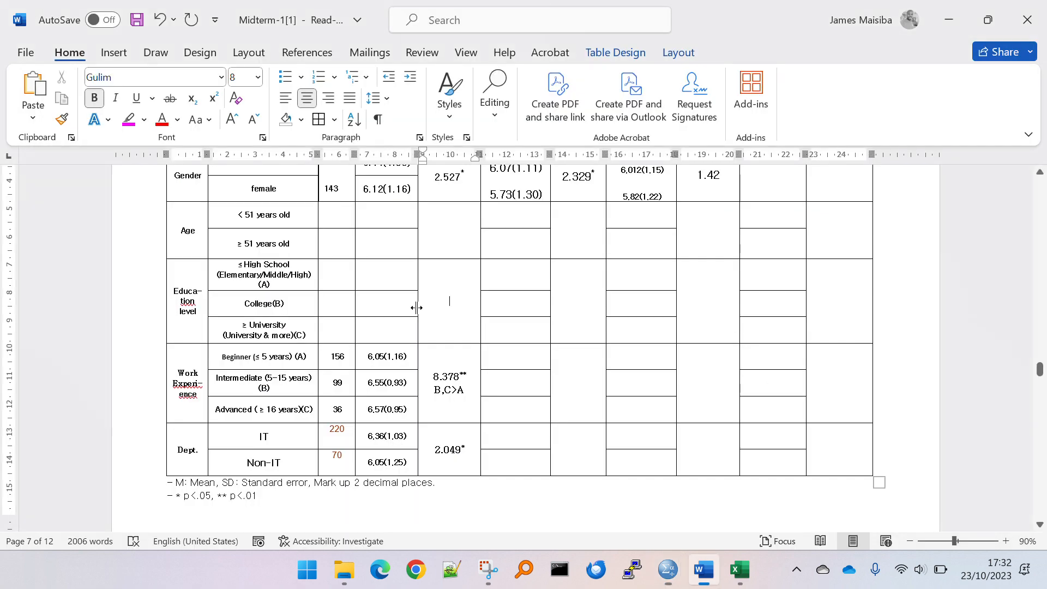
pyautogui.moveTo(329, 274); pyautogui.dragTo(336, 333)
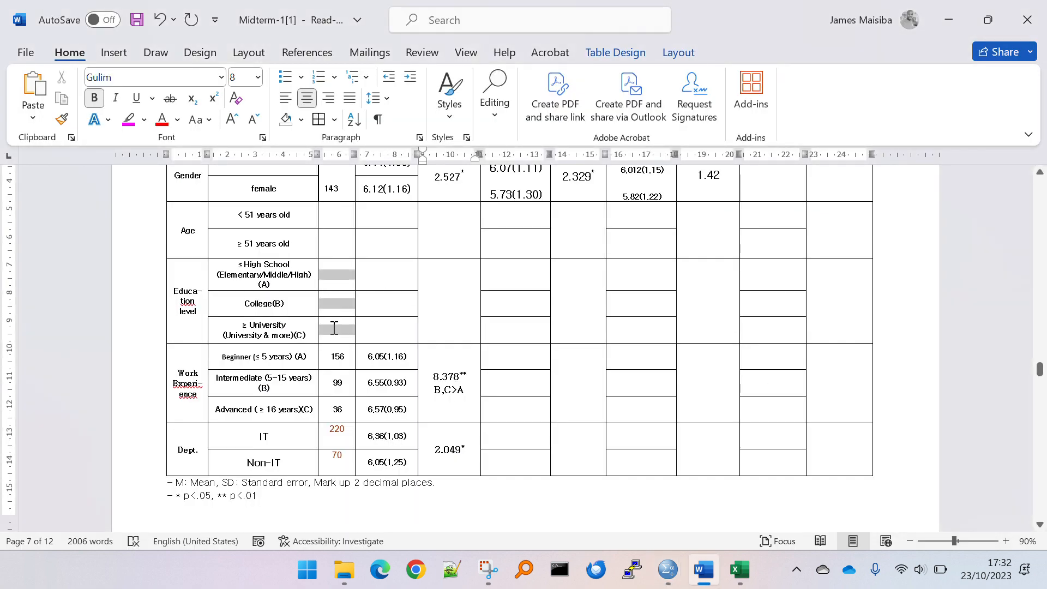
pyautogui.hotkey('ctrl', 'v')
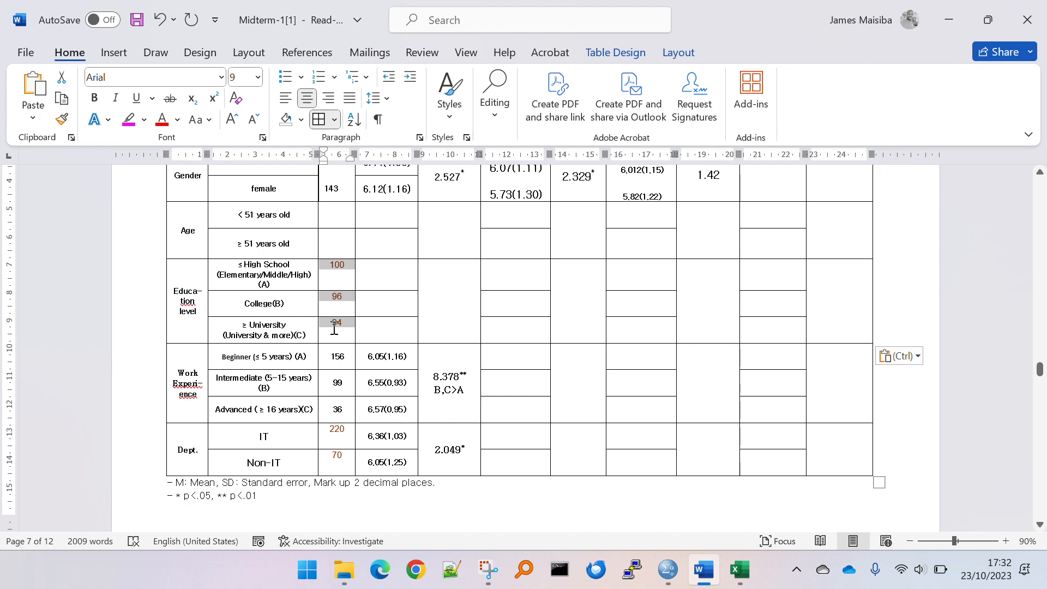
# Return to Sheet2 in Excel and enter the formula =X30&"(" in cell AA30 to start the combined M(SD) text
pyautogui.hotkey('alt', 'Tab')
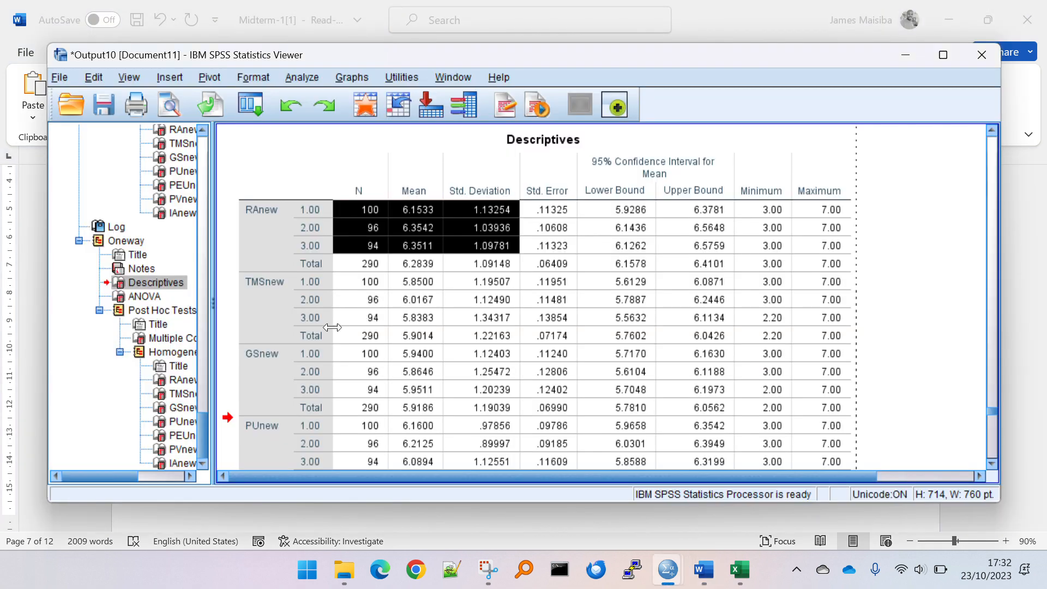
pyautogui.hotkey('alt', 'Tab')
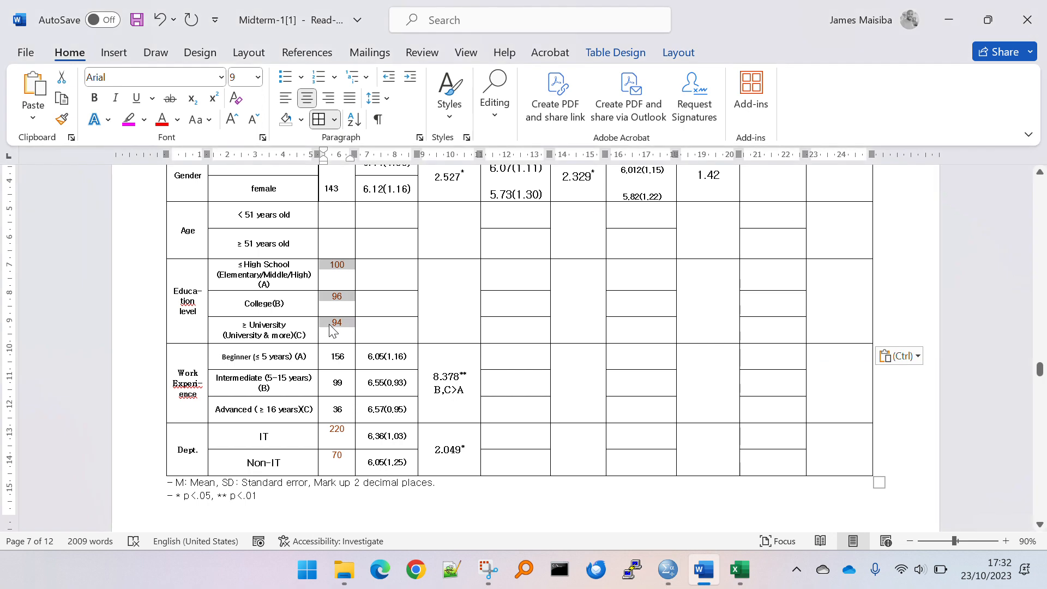
pyautogui.click(371, 271)
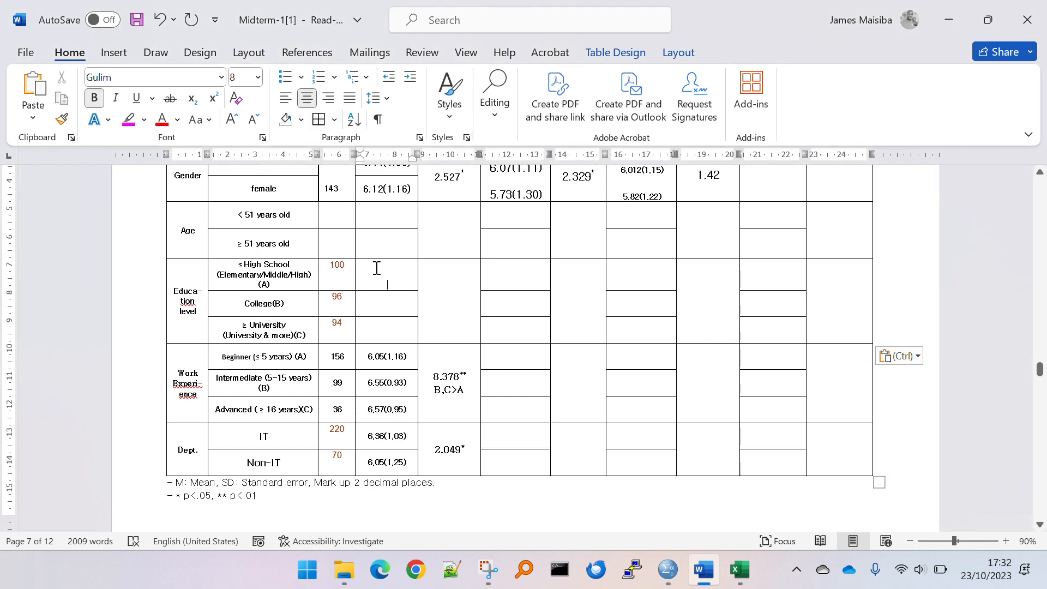
pyautogui.hotkey('alt', 'Tab')
pyautogui.hotkey('alt', 'Tab')
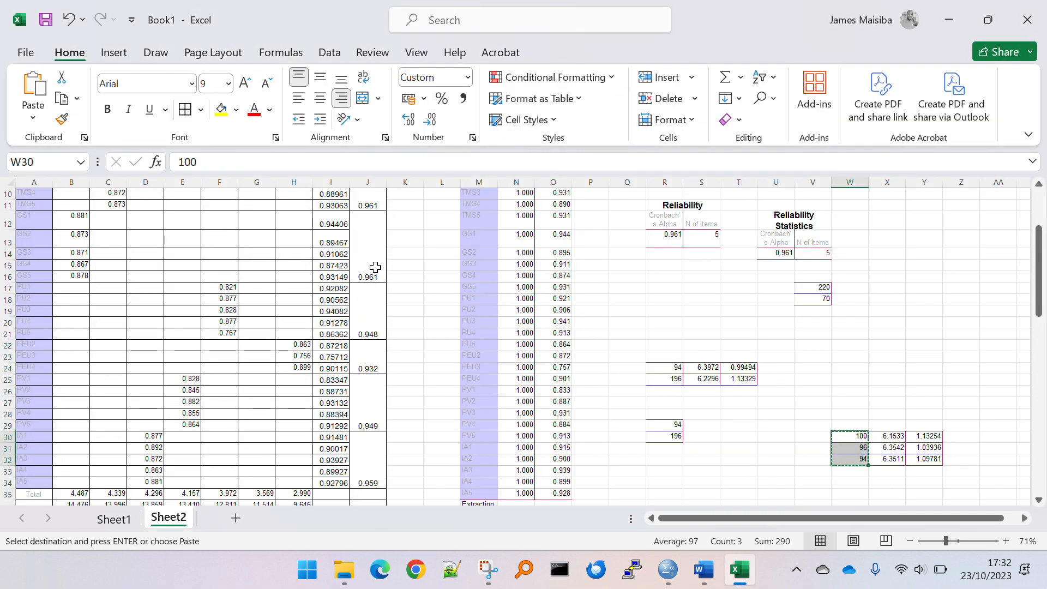
pyautogui.click(987, 437)
pyautogui.write('=')
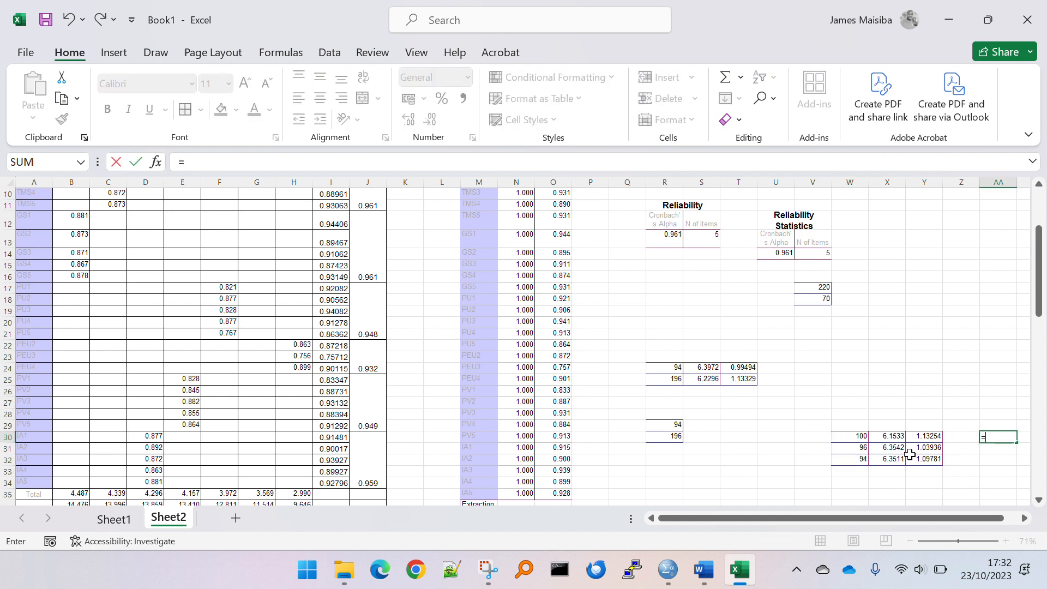
pyautogui.click(894, 436)
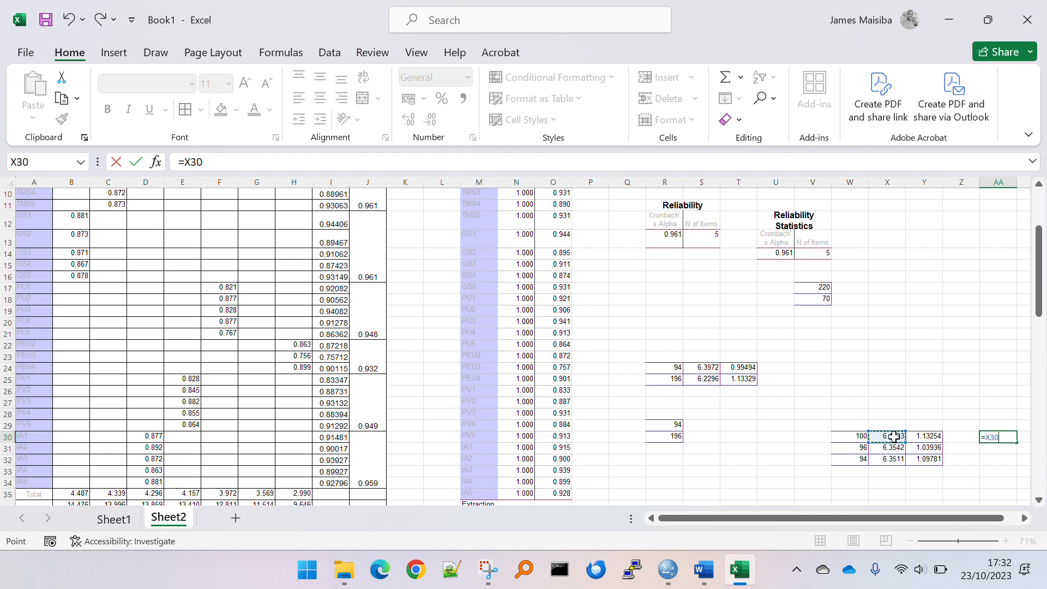
pyautogui.write('&(')
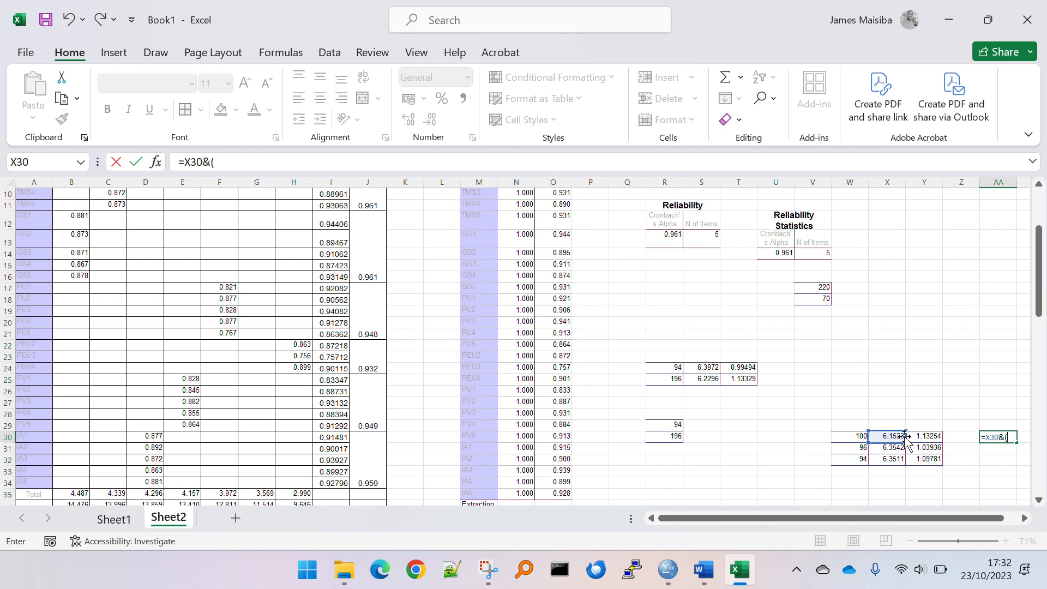
pyautogui.press('BackSpace')
pyautogui.write('"("')
pyautogui.click(929, 435)
pyautogui.doubleClick(929, 435)
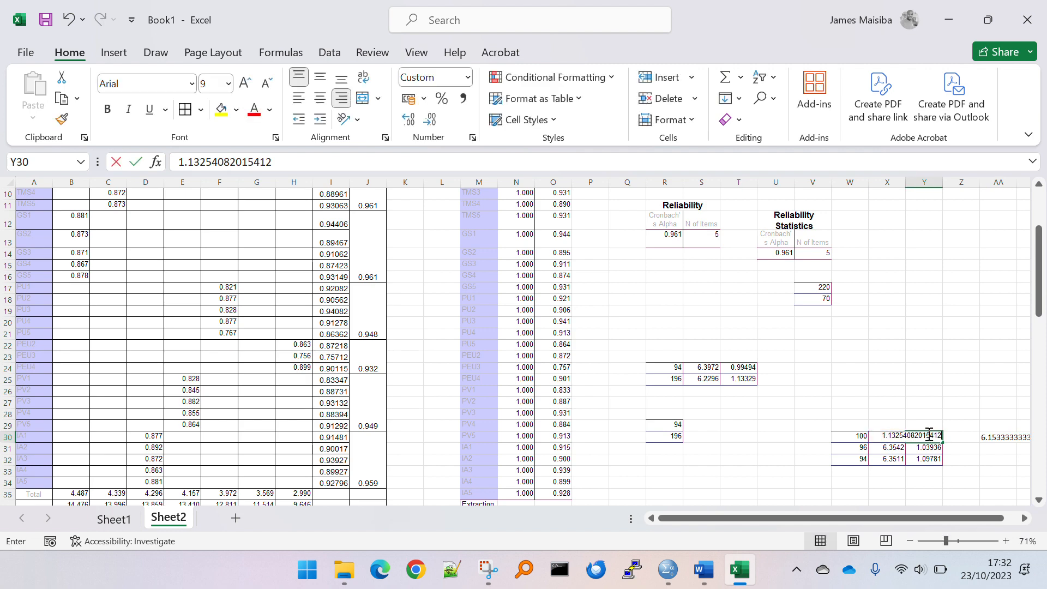
pyautogui.write('&')
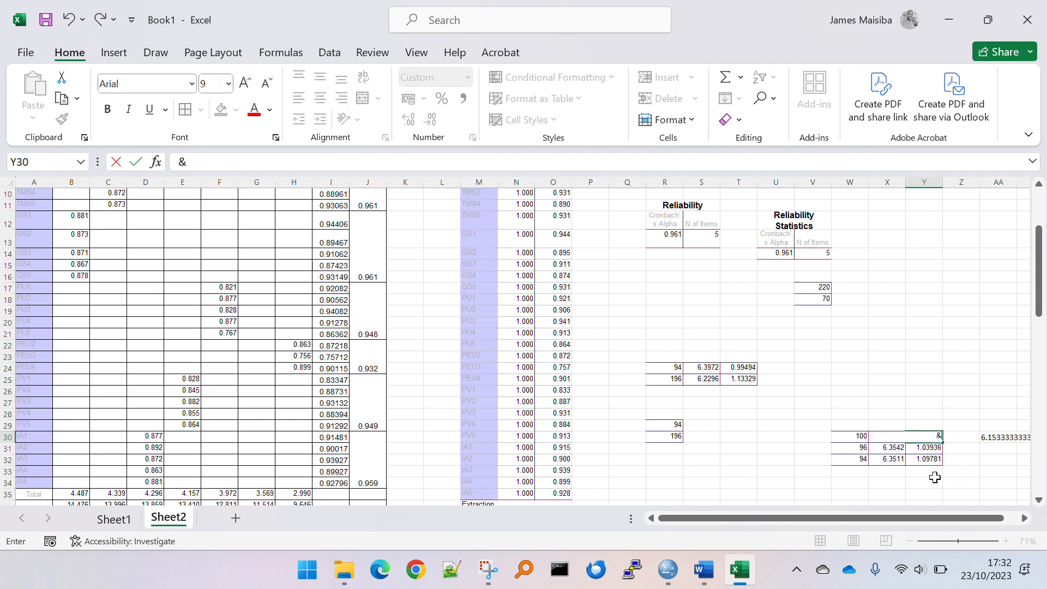
pyautogui.press('Escape')
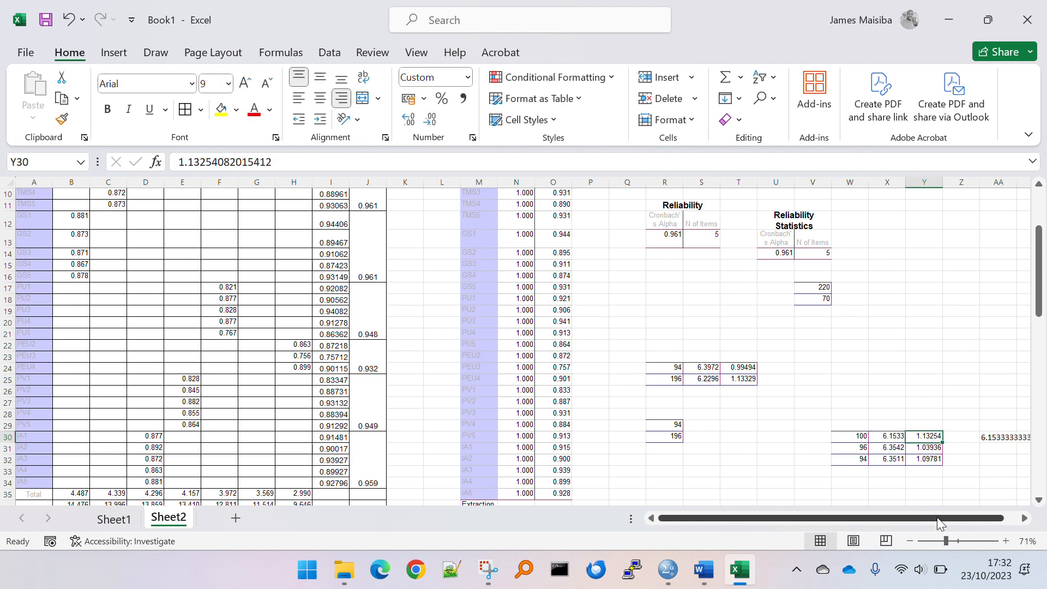
# Extend the AA30 formula to =X30&"("&Y30&")" so it joins the mean with the standard deviation in parentheses
pyautogui.click(1007, 438)
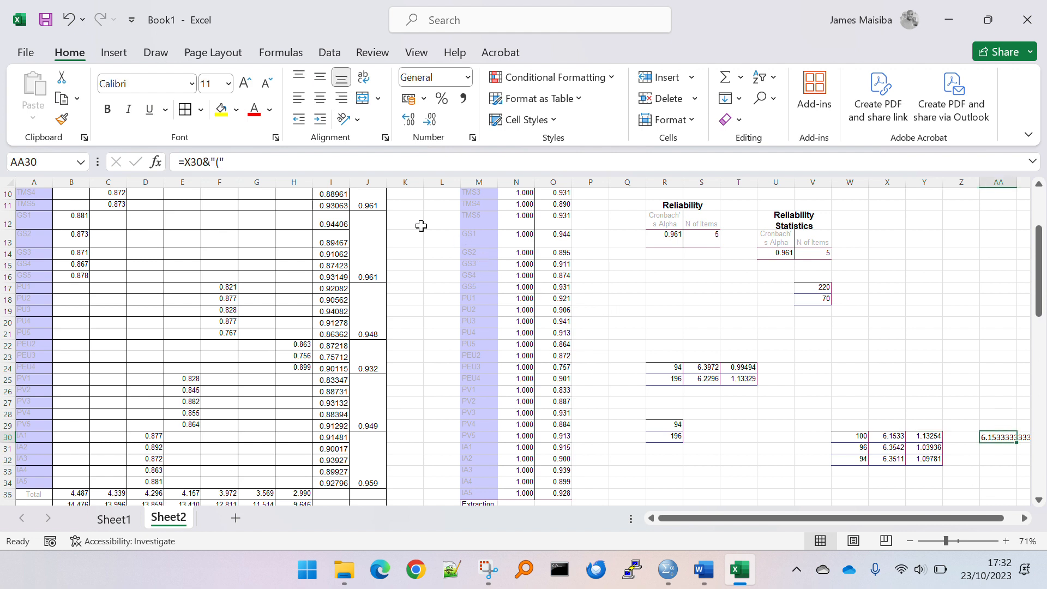
pyautogui.click(305, 159)
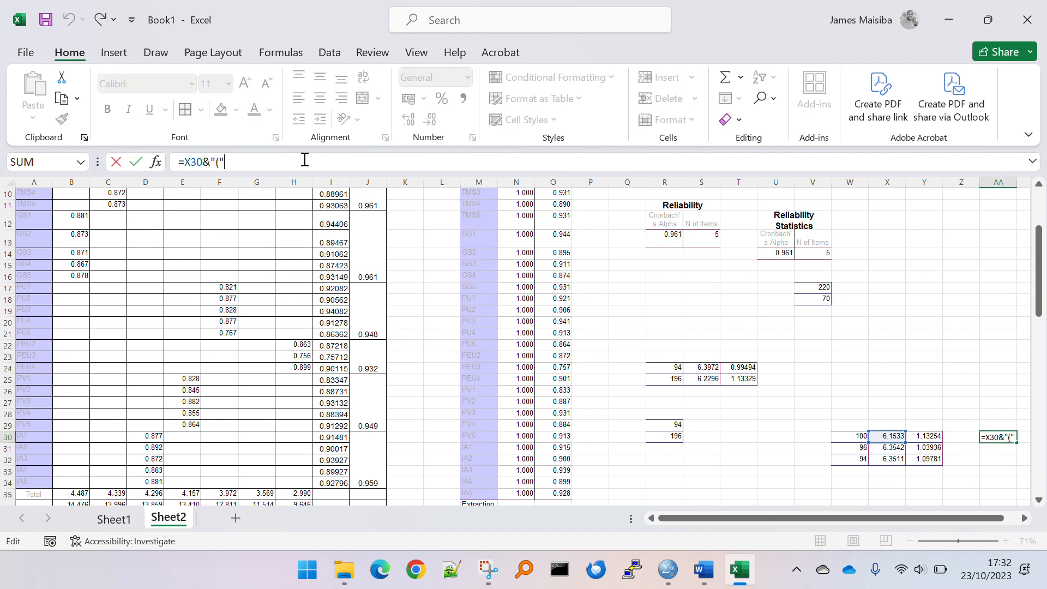
pyautogui.write('&')
pyautogui.click(932, 437)
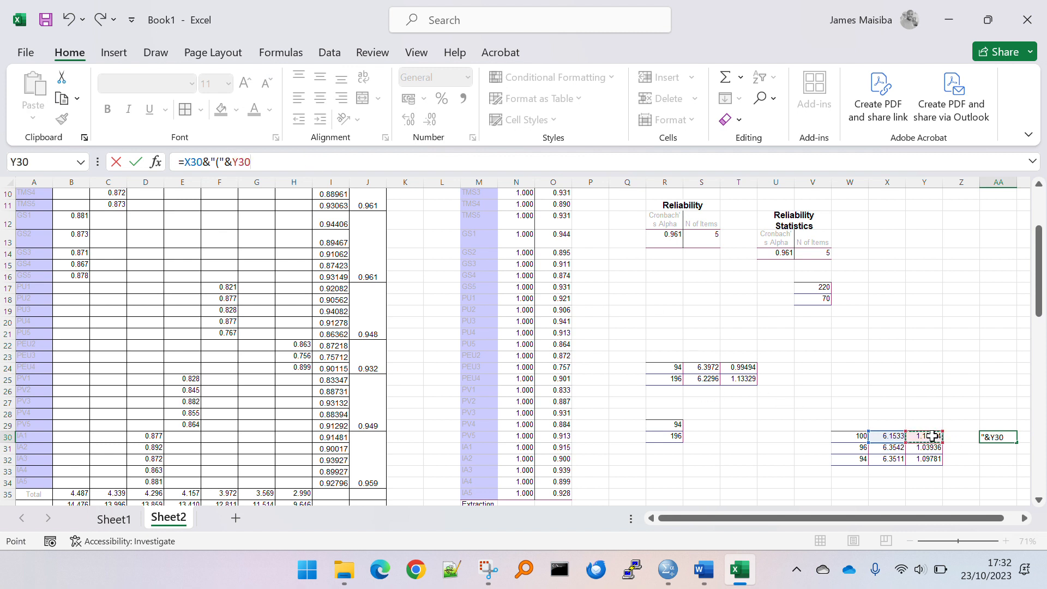
pyautogui.write('&")"')
pyautogui.press('Return')
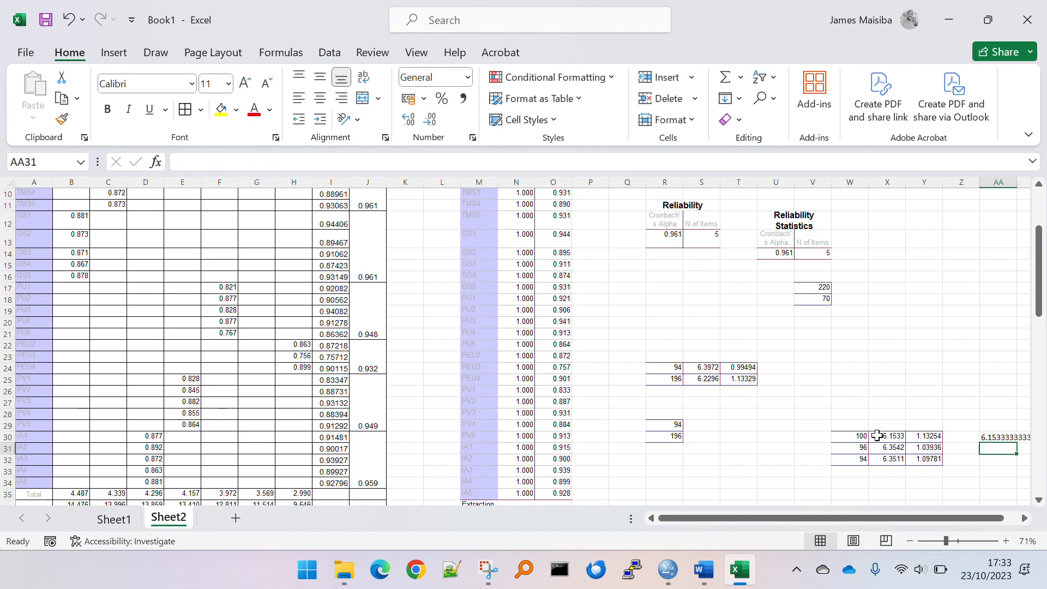
# Reduce the displayed decimals of the means and standard deviations in X30:Y32 to two places
pyautogui.moveTo(876, 437); pyautogui.dragTo(927, 459)
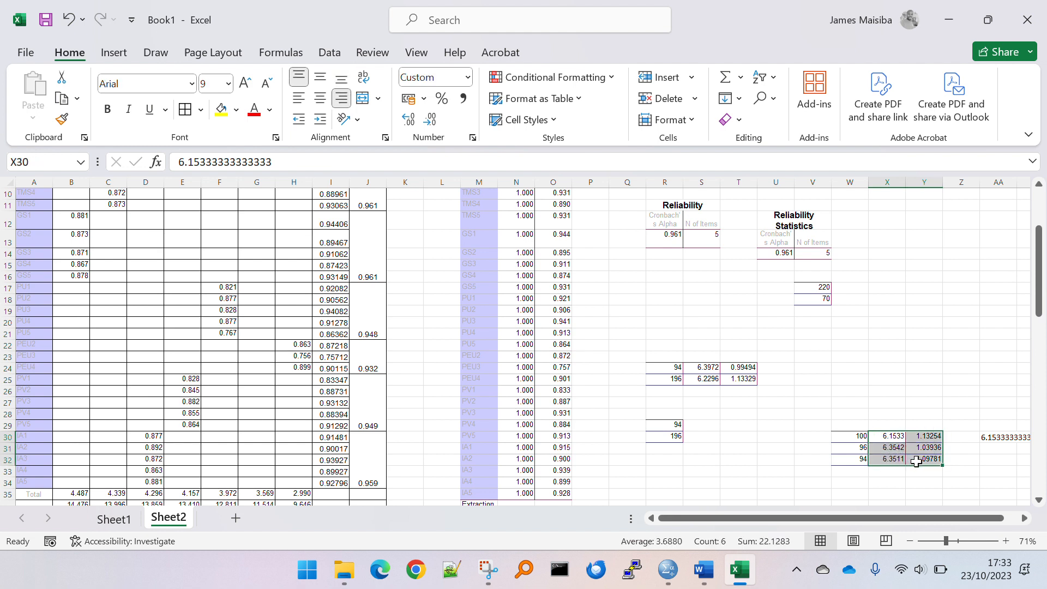
pyautogui.click(430, 120)
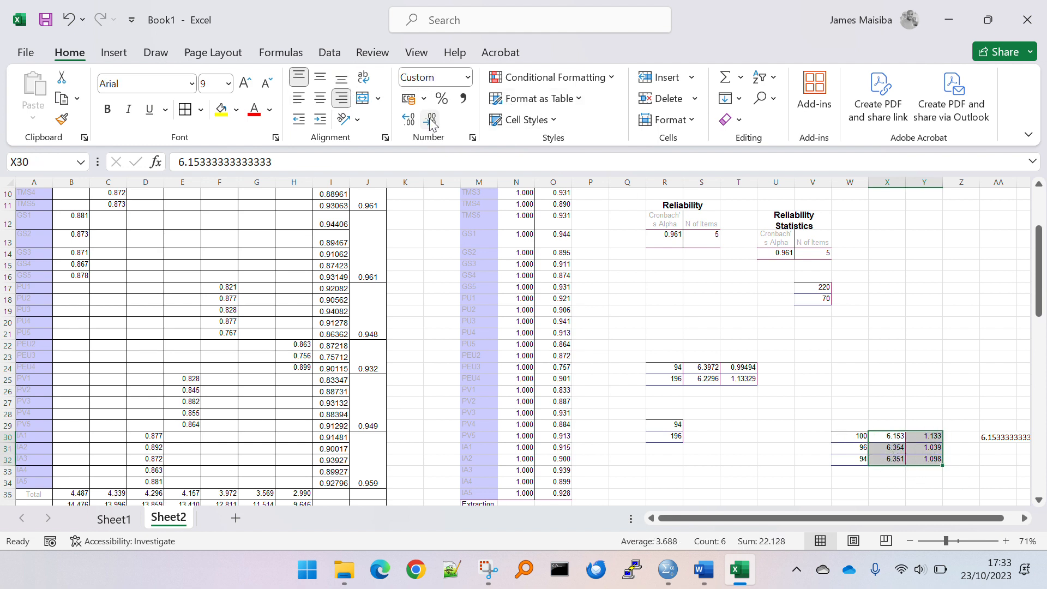
pyautogui.click(431, 121)
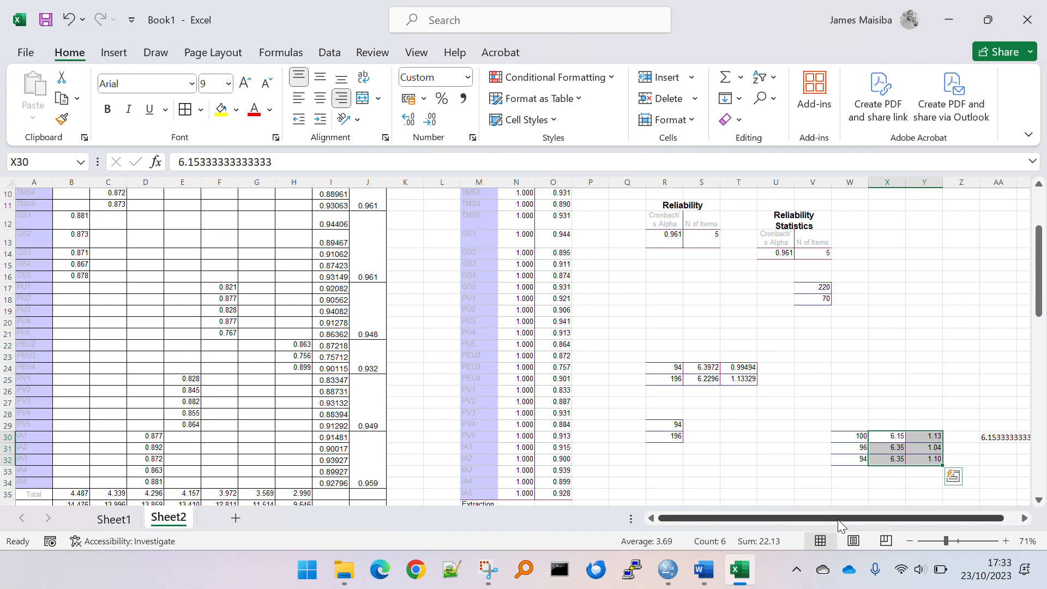
# Fill the AA30 formula down to AA32 and copy the combined texts into the Education level M(SD) cells of the Word table
pyautogui.moveTo(837, 519); pyautogui.dragTo(850, 519)
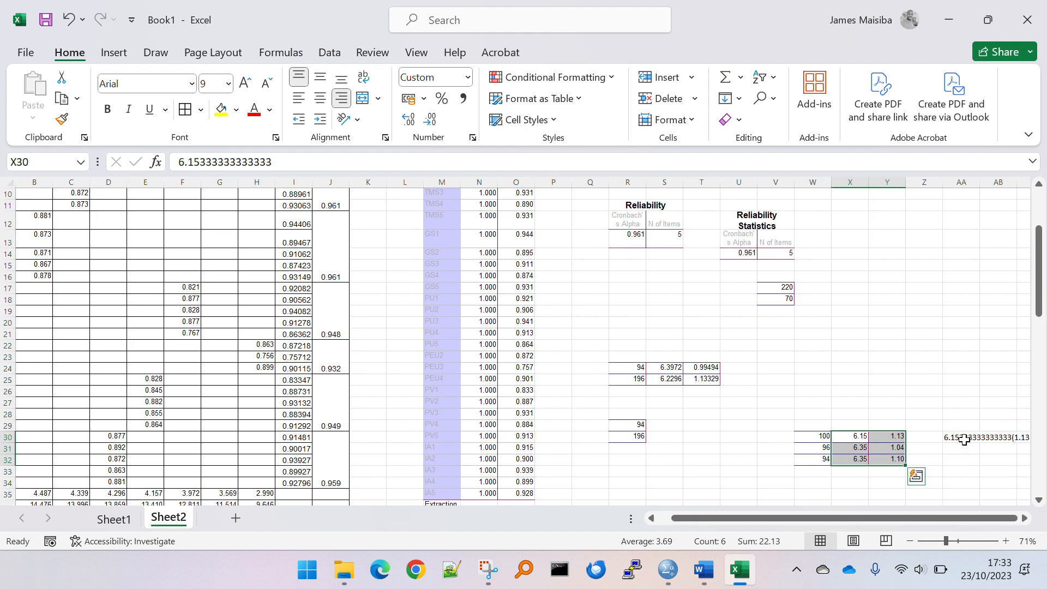
pyautogui.click(964, 439)
pyautogui.moveTo(979, 443); pyautogui.dragTo(979, 465)
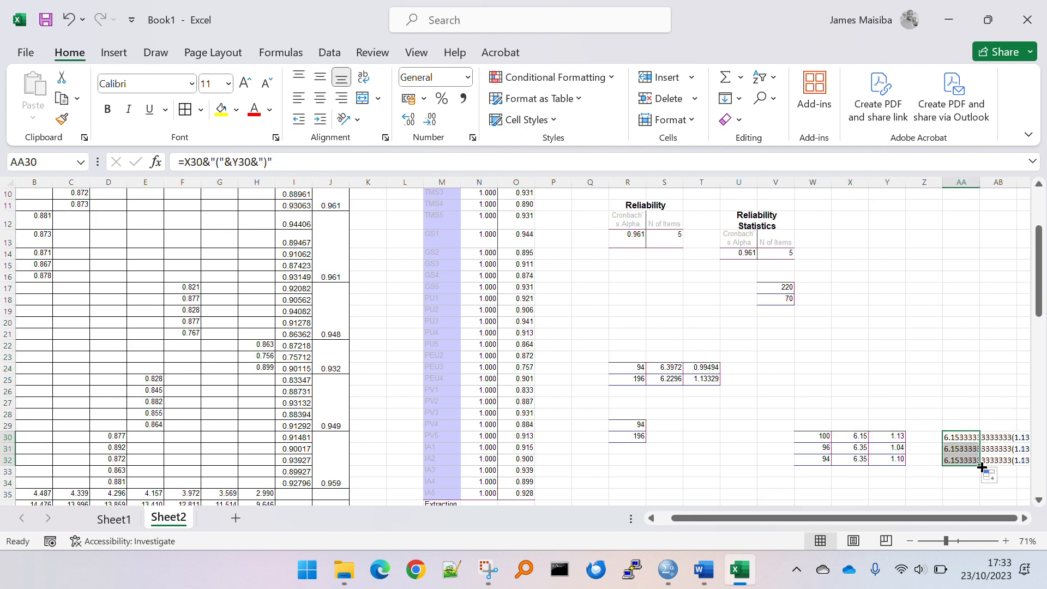
pyautogui.hotkey('ctrl', 'c')
pyautogui.hotkey('alt', 'Tab')
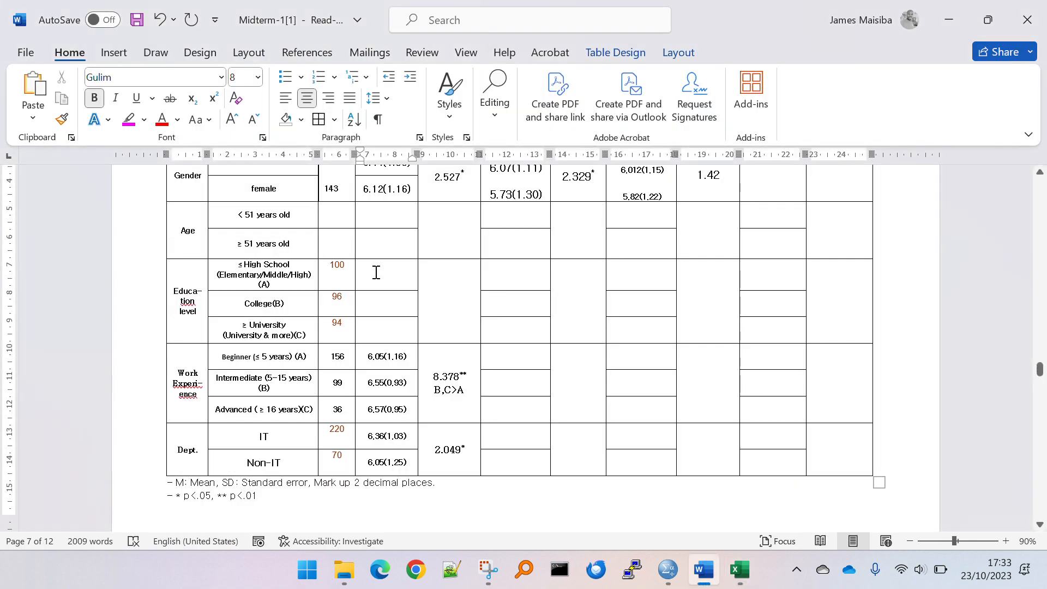
pyautogui.moveTo(377, 273); pyautogui.dragTo(374, 320)
pyautogui.hotkey('ctrl', 'v')
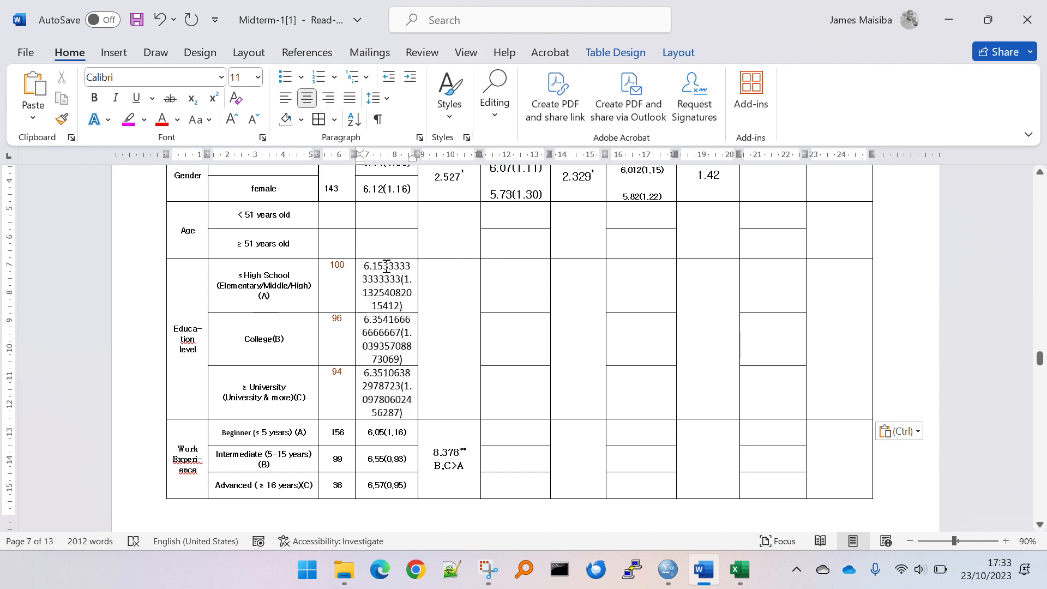
# Shorten the High School M(SD) entry to three decimals, 6.153(1.133)
pyautogui.moveTo(387, 266); pyautogui.dragTo(401, 279)
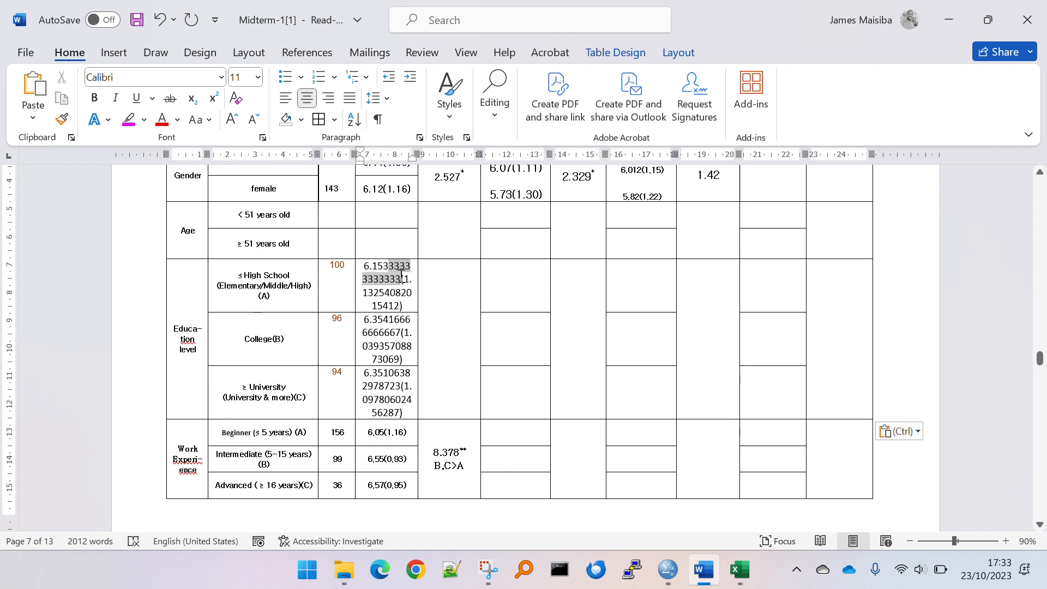
pyautogui.press('Delete')
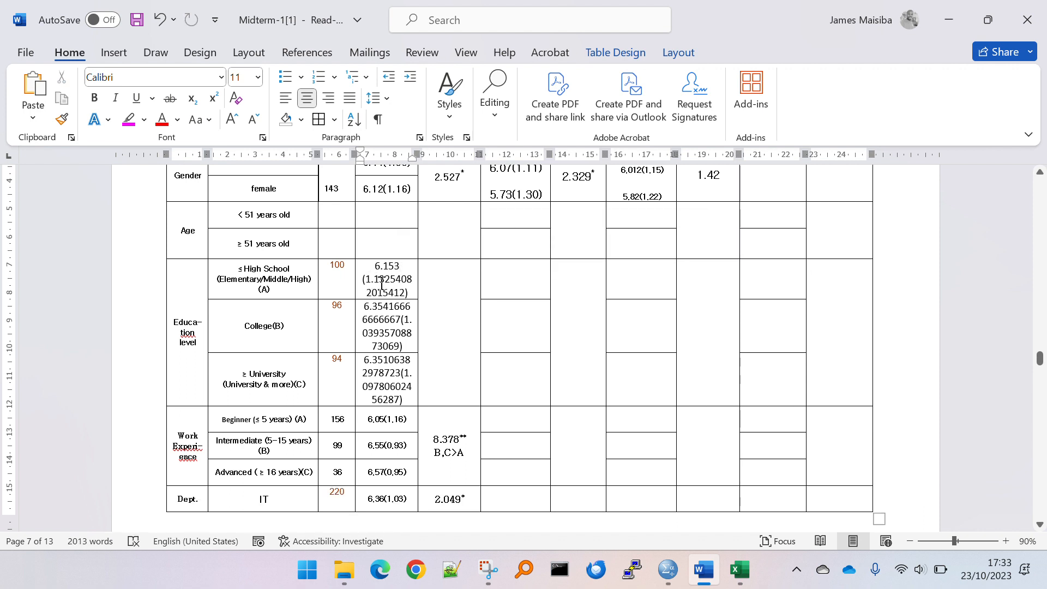
pyautogui.moveTo(386, 282); pyautogui.dragTo(405, 299)
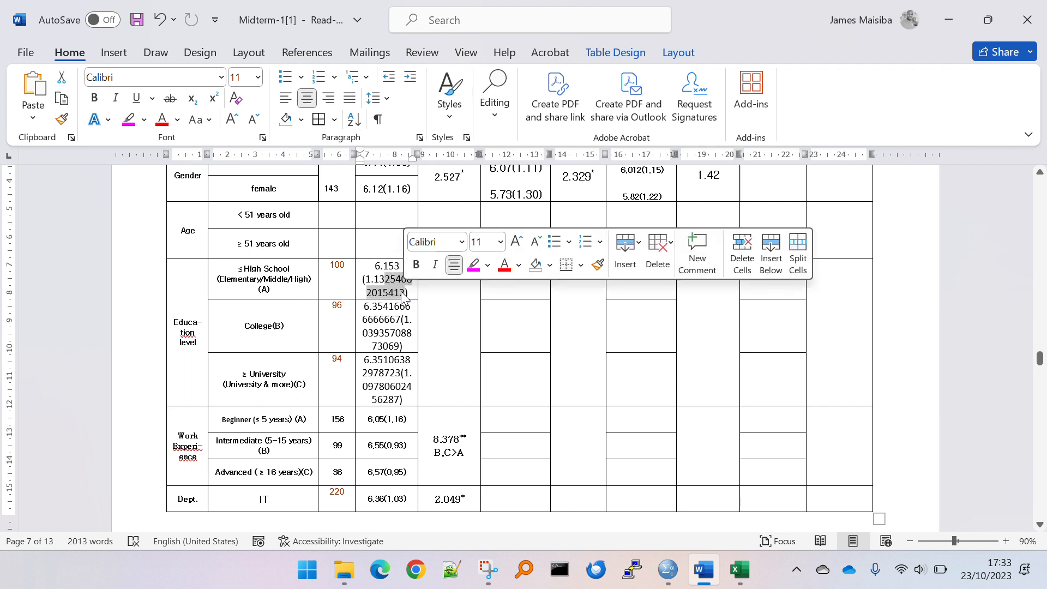
pyautogui.press('Delete')
pyautogui.write('3')
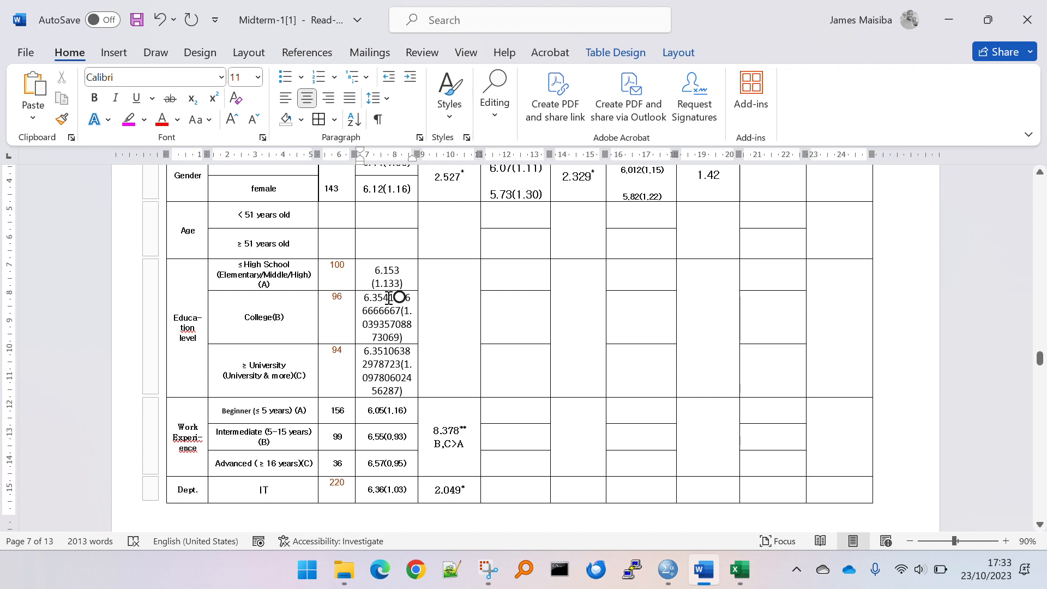
# Shorten the College M(SD) entry to three decimals, 6.354(1.039)
pyautogui.moveTo(388, 298); pyautogui.dragTo(397, 311)
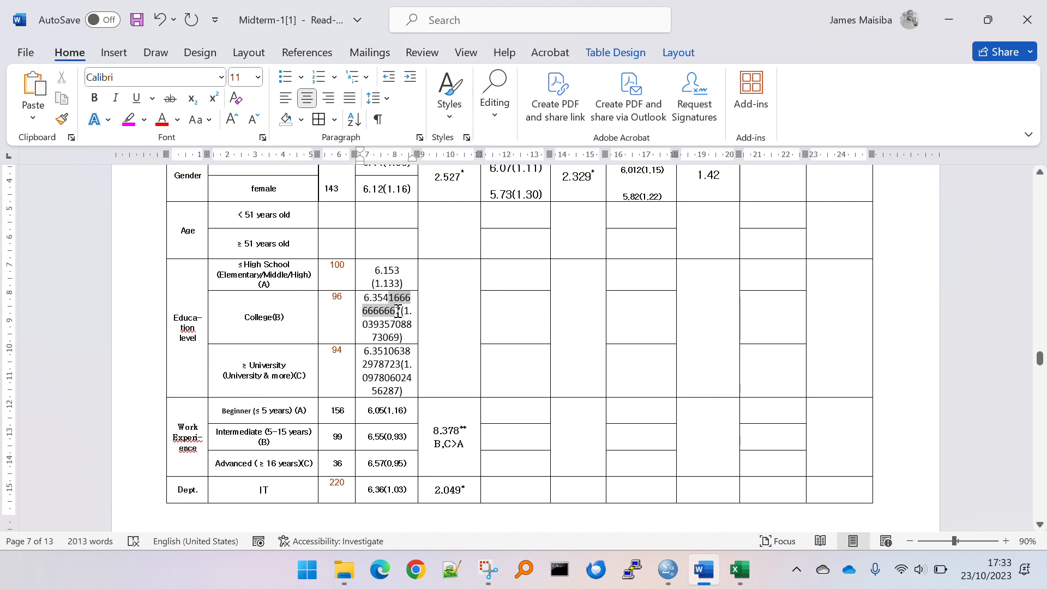
pyautogui.press('Delete')
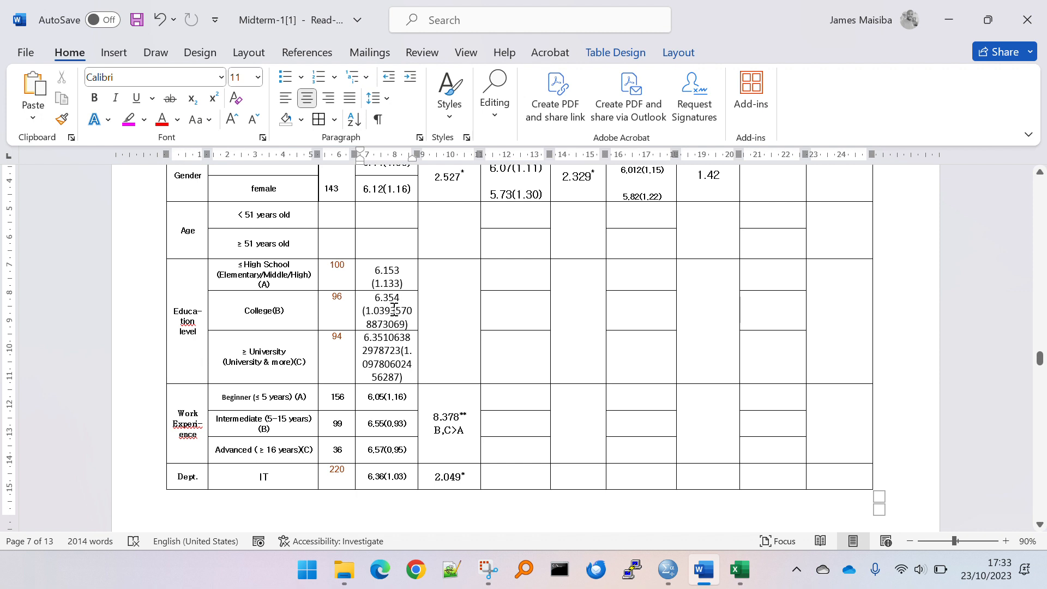
pyautogui.moveTo(389, 310); pyautogui.dragTo(402, 320)
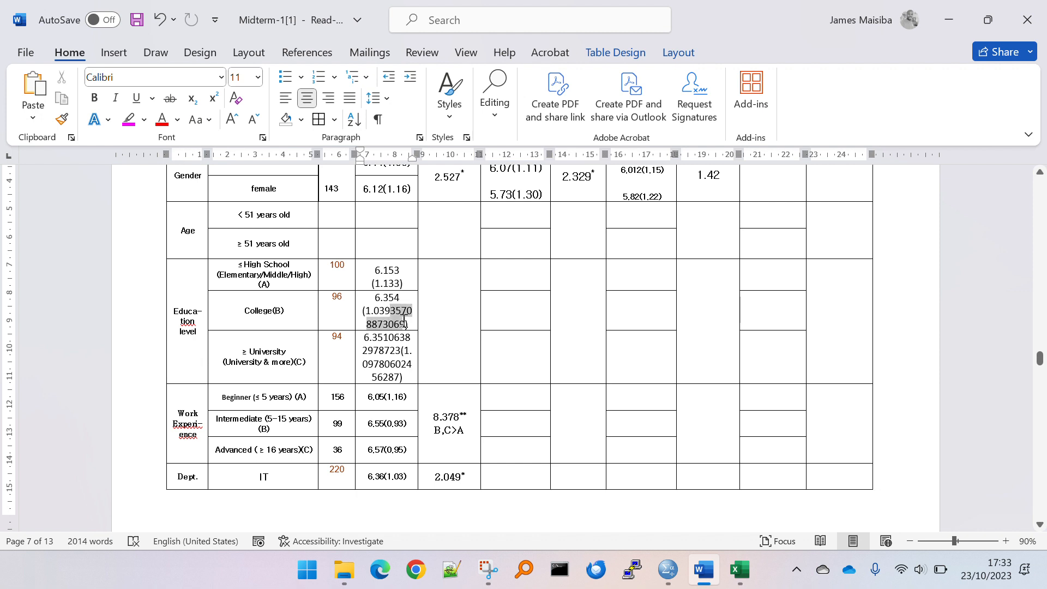
pyautogui.press('Delete')
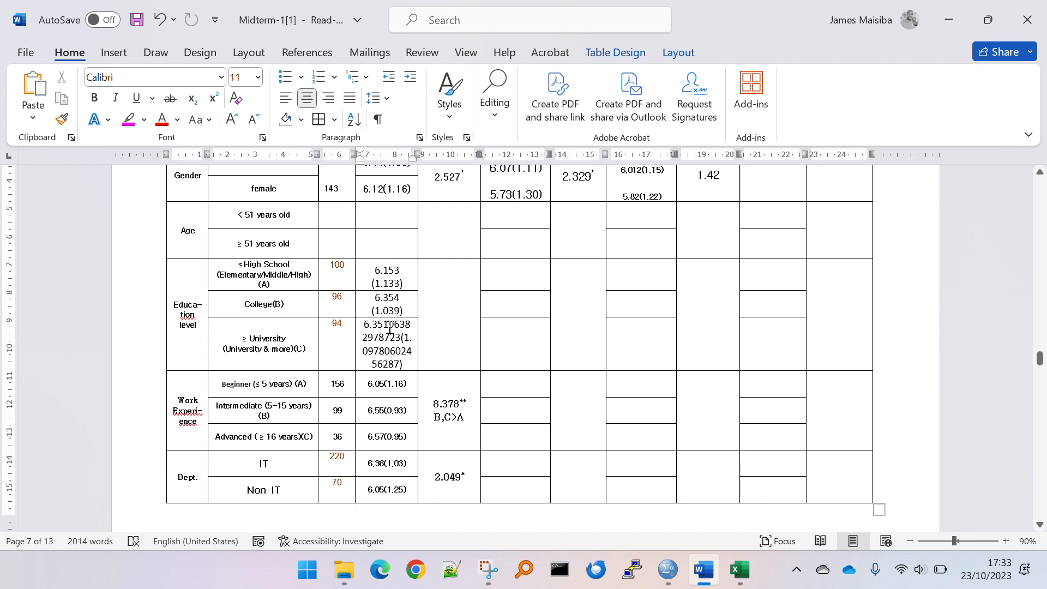
# Shorten the University M(SD) entry to three decimals, 6.351(1.098)
pyautogui.moveTo(388, 323); pyautogui.dragTo(401, 340)
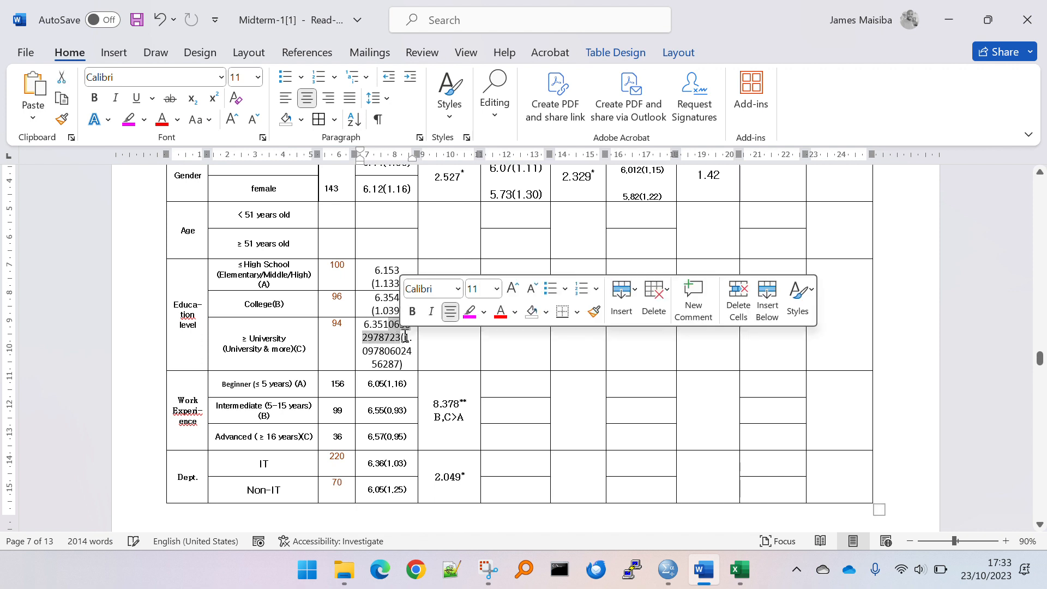
pyautogui.press('Delete')
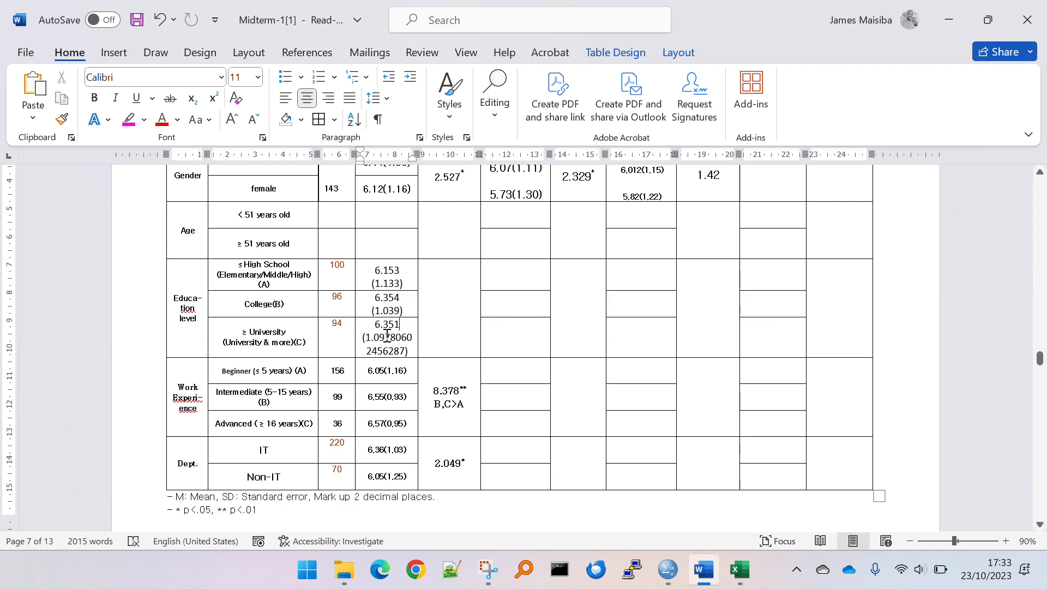
pyautogui.moveTo(384, 337); pyautogui.dragTo(403, 349)
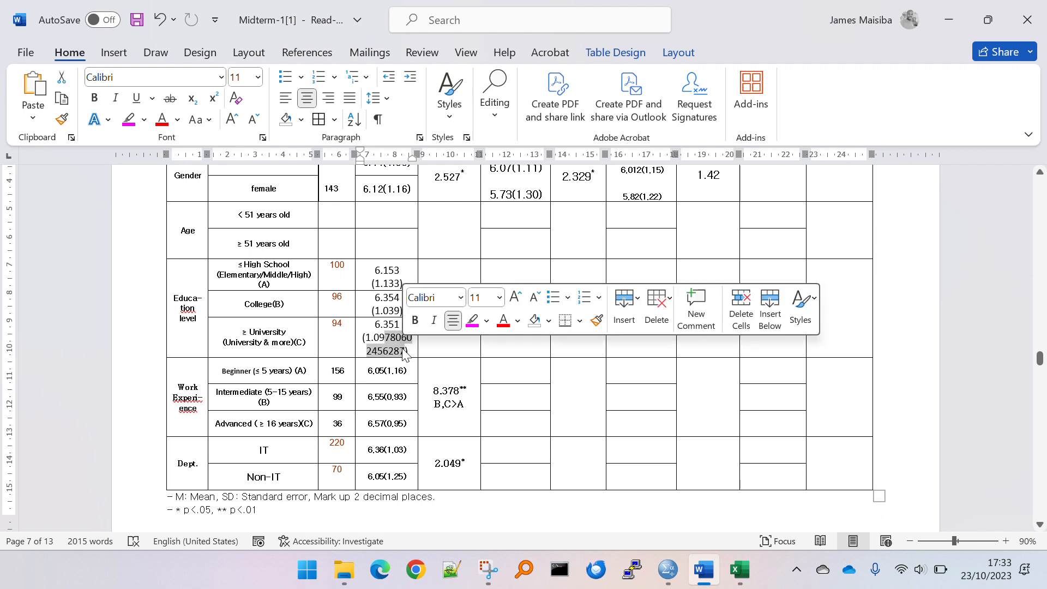
pyautogui.write('8')
pyautogui.click(484, 299)
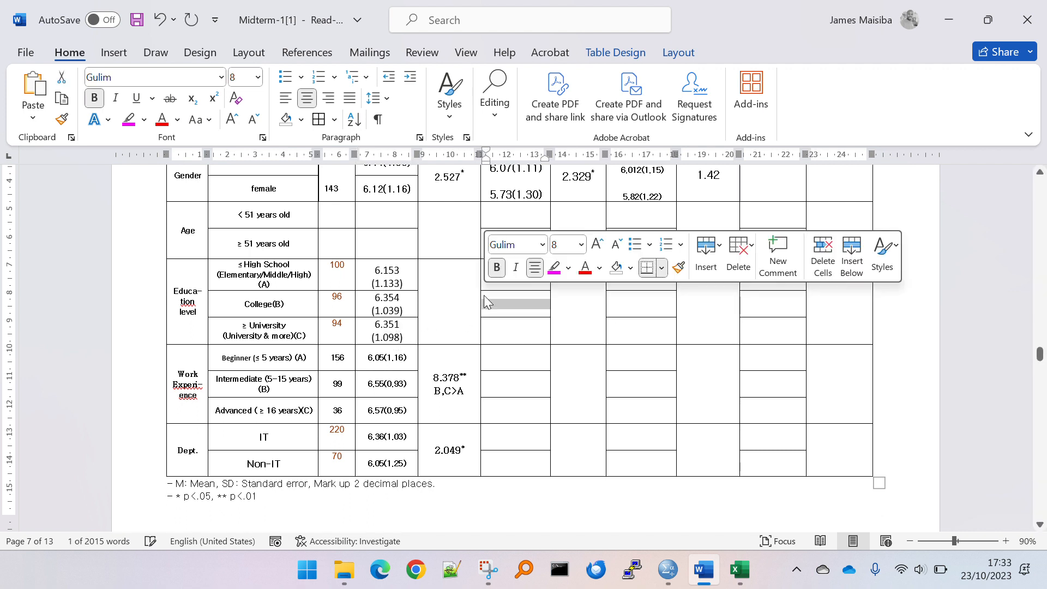
pyautogui.click(471, 302)
pyautogui.scroll(1, 470, 302)
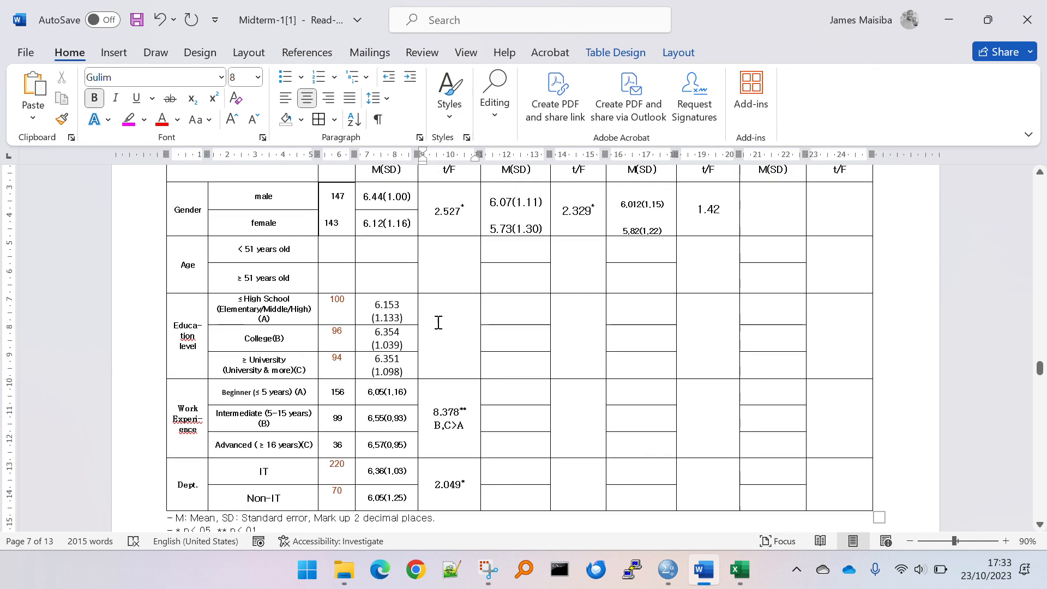
pyautogui.moveTo(376, 310); pyautogui.dragTo(377, 362)
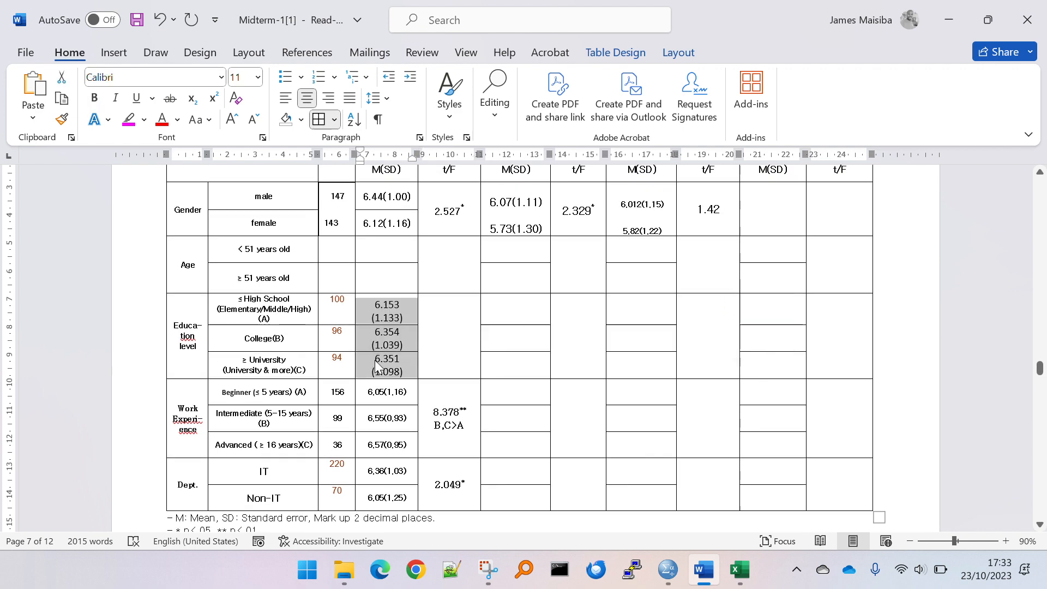
# Switch to the SPSS output viewer and go to the One-Way ANOVA table below the Descriptives
pyautogui.hotkey('alt', 'Tab')
pyautogui.hotkey('alt', 'Tab')
pyautogui.hotkey('alt', 'Tab')
pyautogui.press('Tab')
pyautogui.click(385, 233)
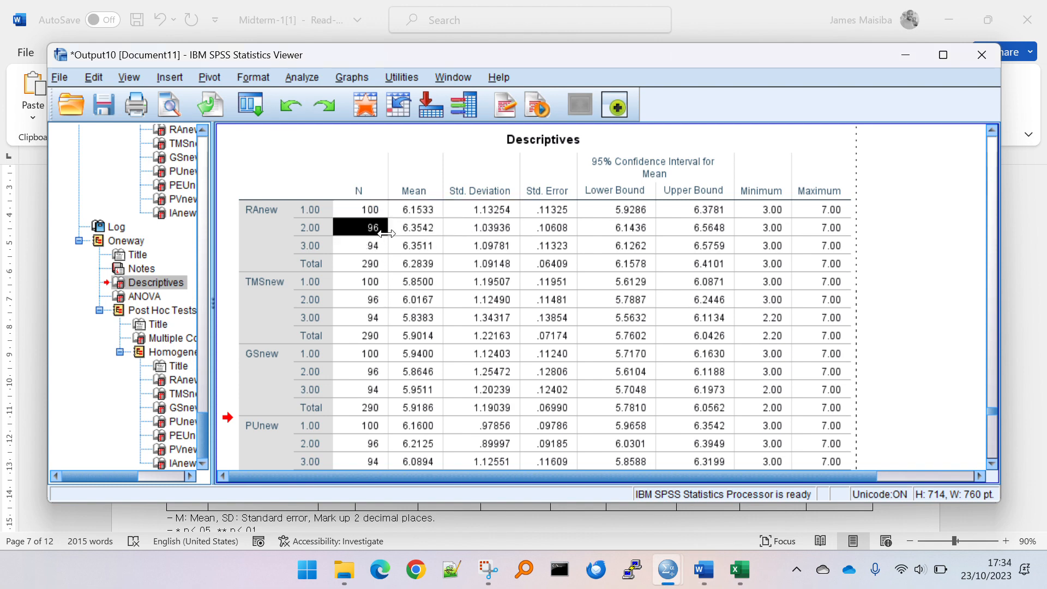
pyautogui.scroll(-5, 424, 277)
pyautogui.scroll(-5, 423, 276)
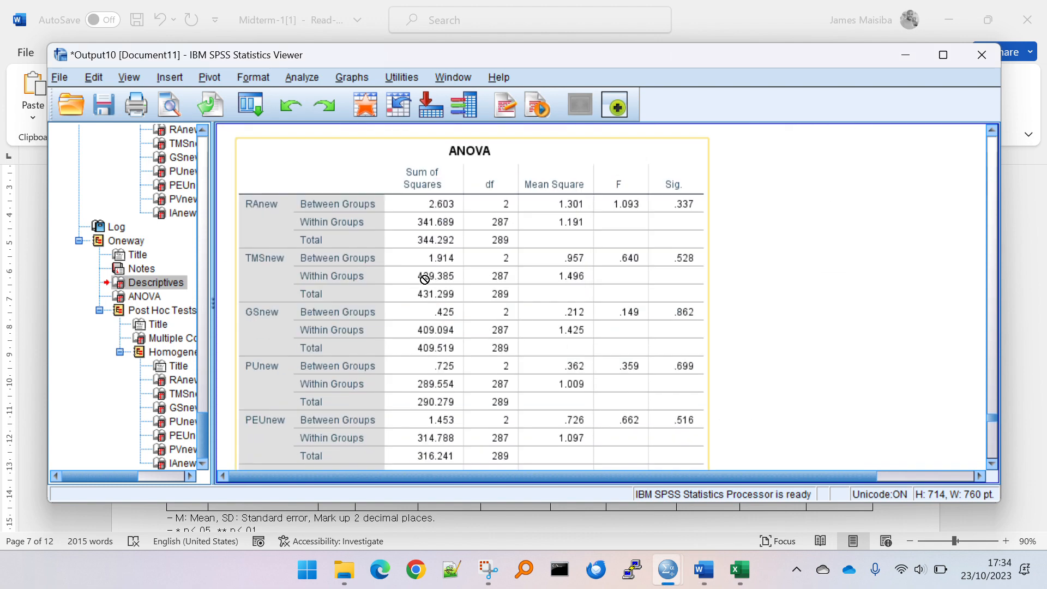
pyautogui.click(630, 207)
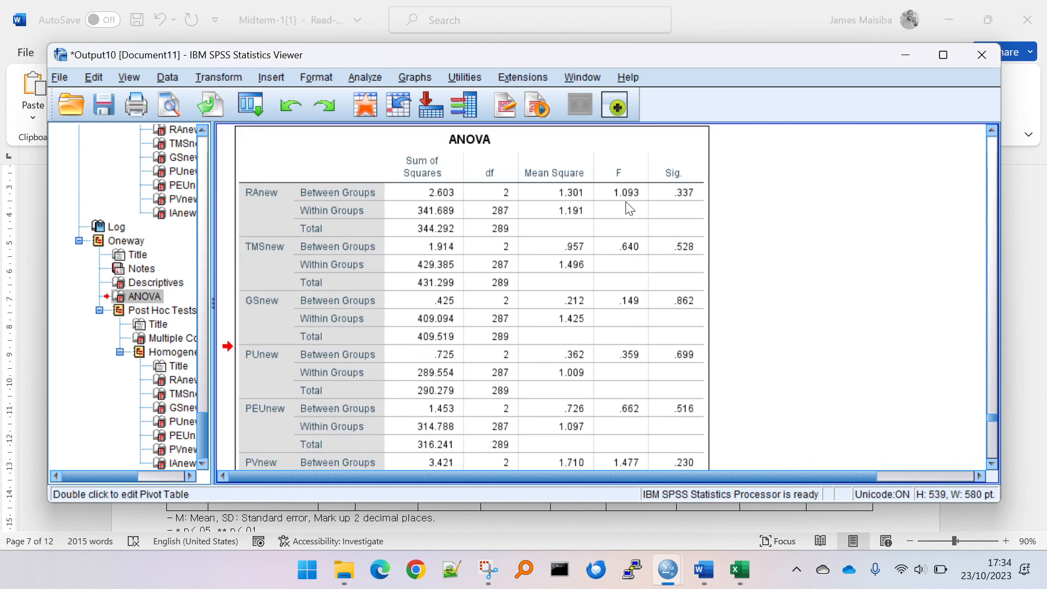
pyautogui.click(644, 217)
pyautogui.scroll(1, 644, 218)
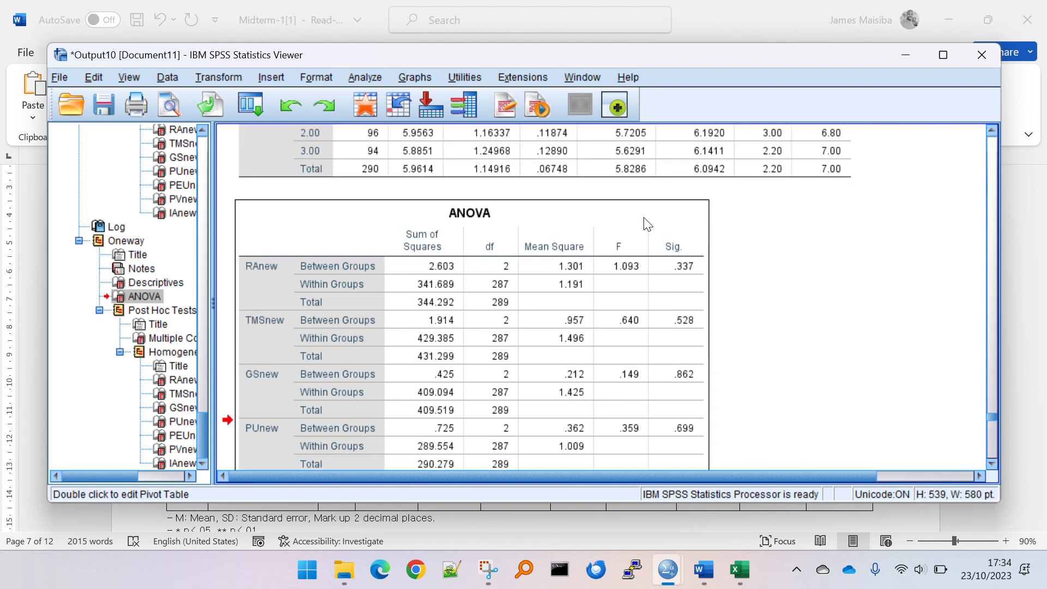
# Copy the RAnew Between Groups F value from the ANOVA table into the Education level t/F cell in Word as 1.093100
pyautogui.moveTo(476, 209); pyautogui.dragTo(718, 224)
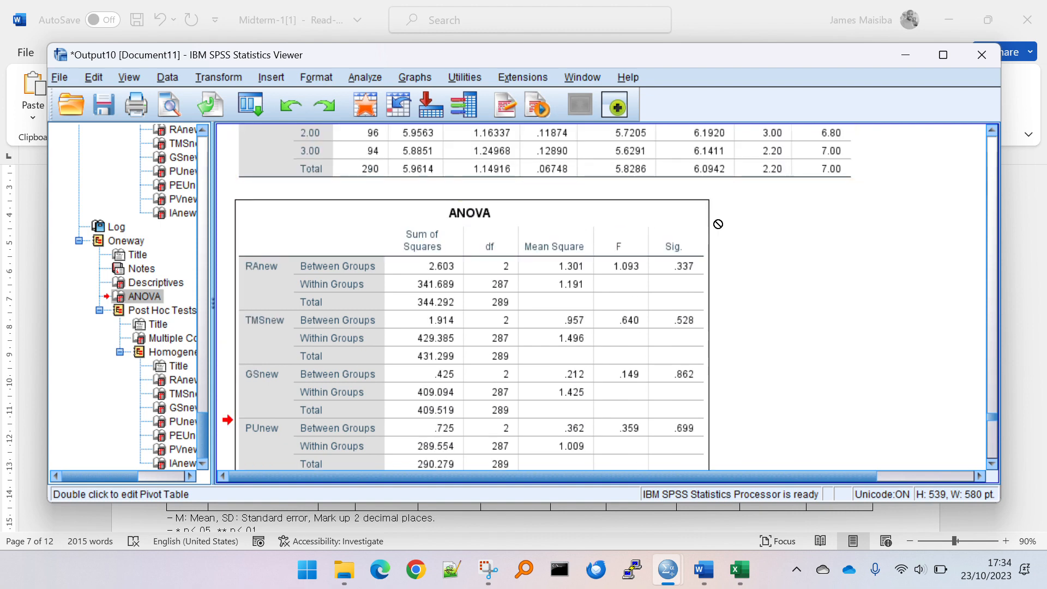
pyautogui.doubleClick(638, 276)
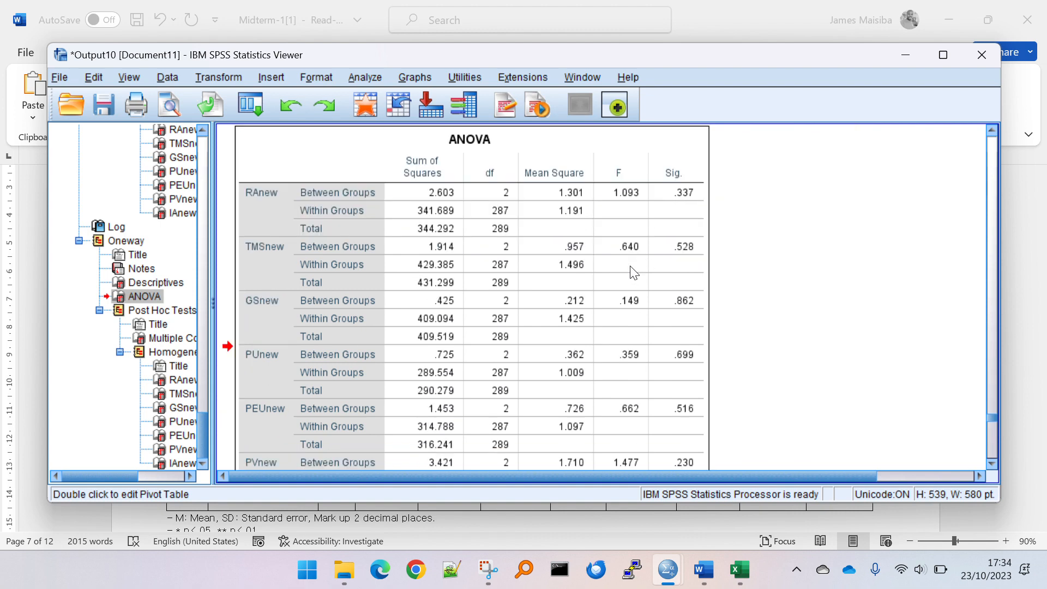
pyautogui.click(621, 194)
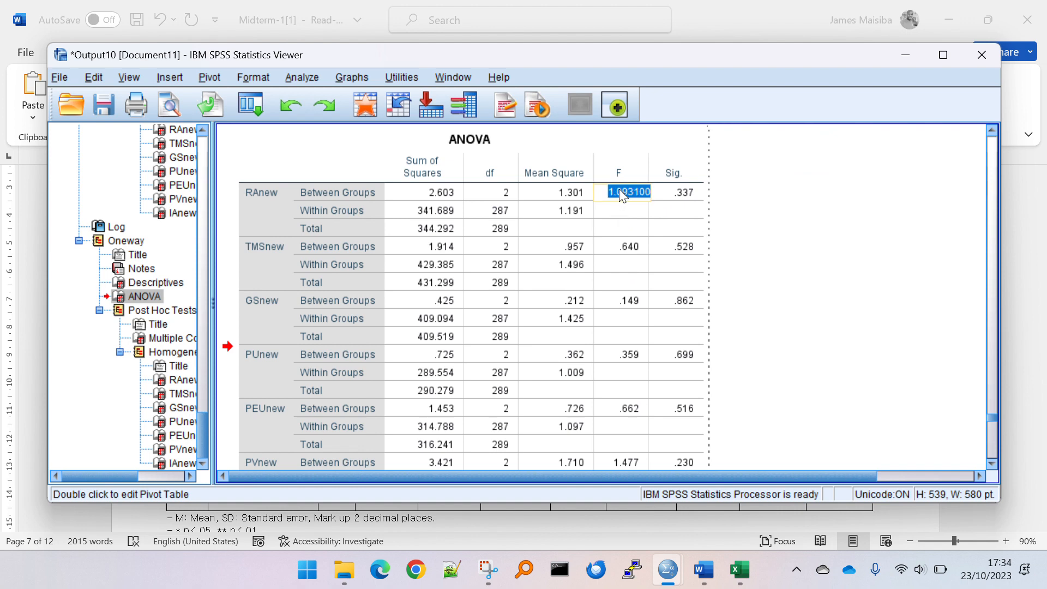
pyautogui.click(662, 205)
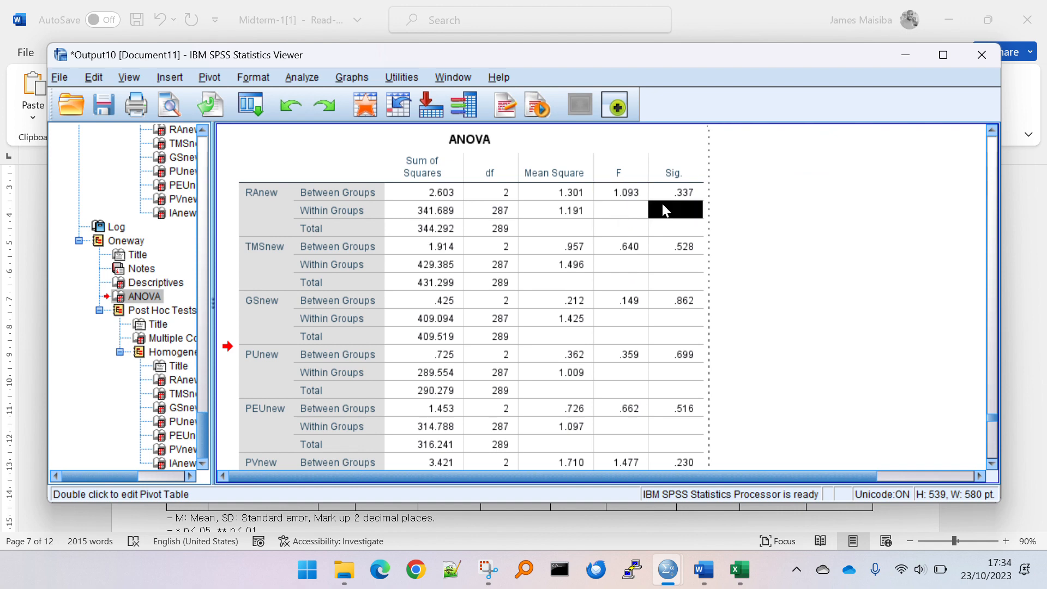
pyautogui.doubleClick(663, 206)
pyautogui.click(804, 227)
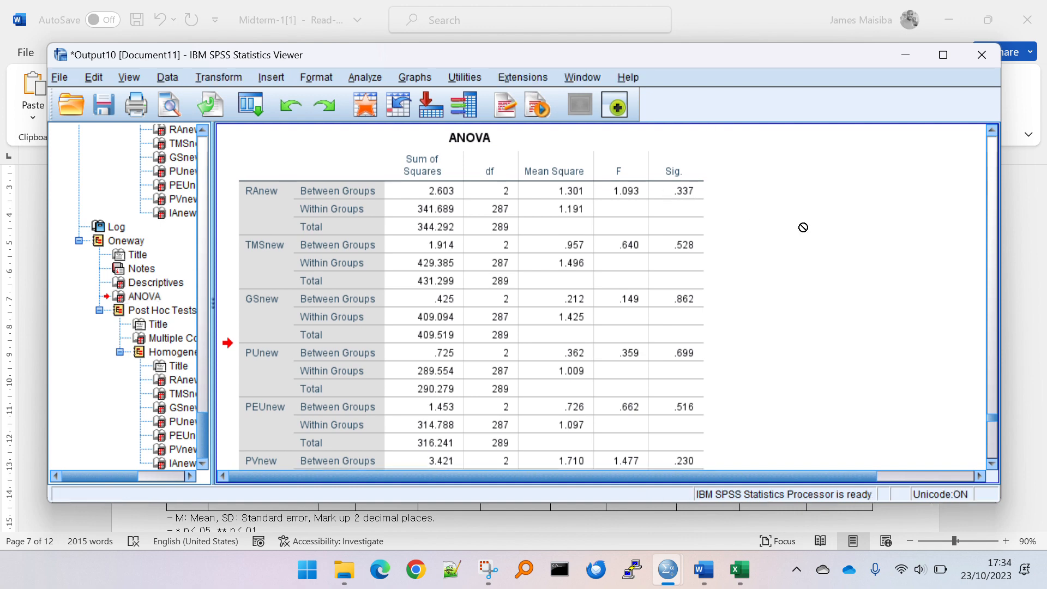
pyautogui.hotkey('alt', 'Tab')
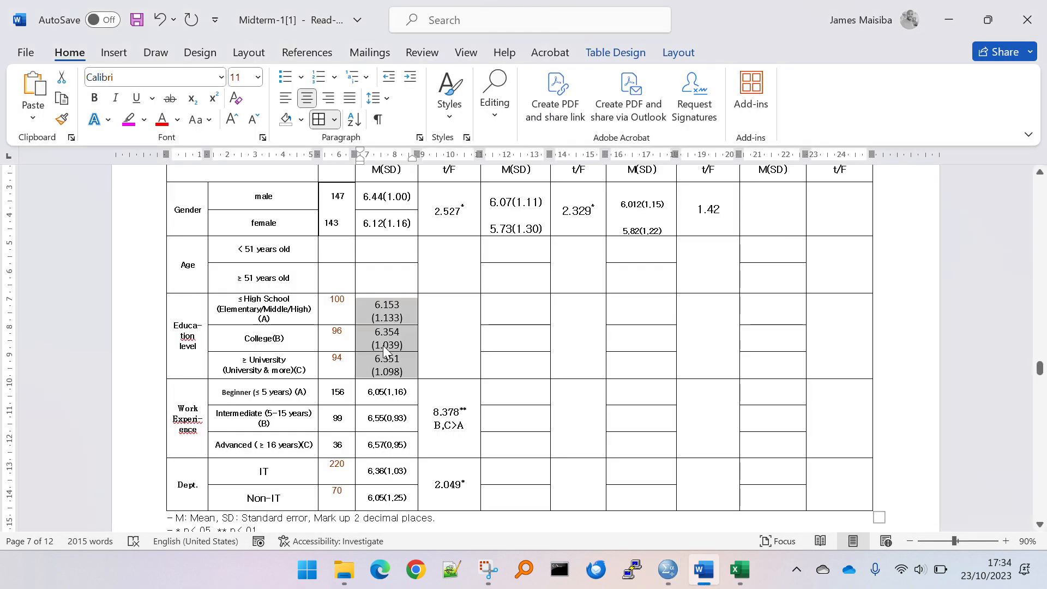
pyautogui.click(431, 333)
pyautogui.write('1.093100(')
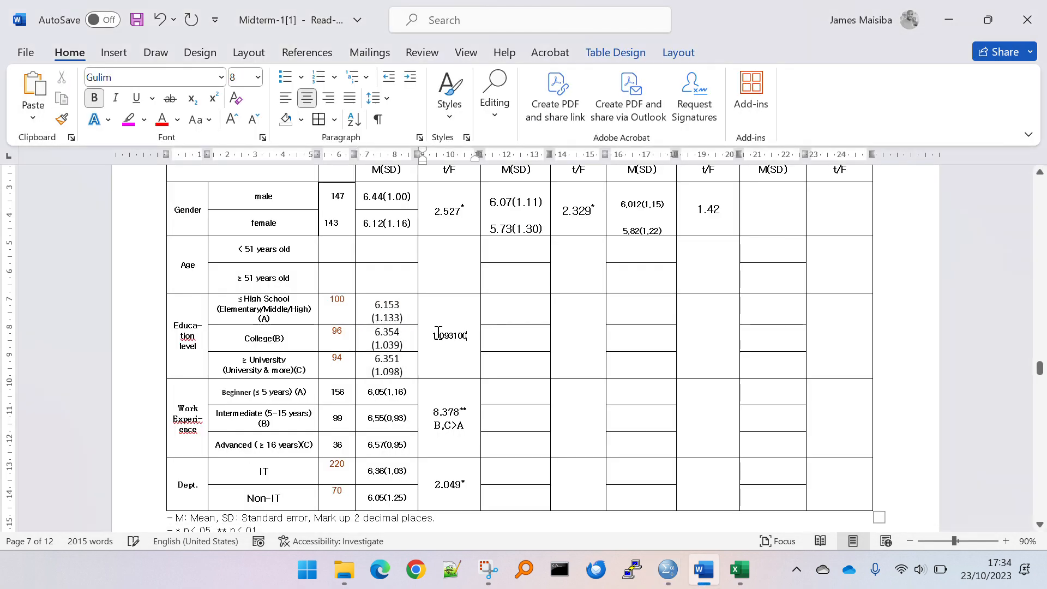
# Check the p < .05 and p < .01 note under the Word table against the RAnew significance in the SPSS ANOVA table
pyautogui.press('alt')
pyautogui.scroll(-1, 477, 352)
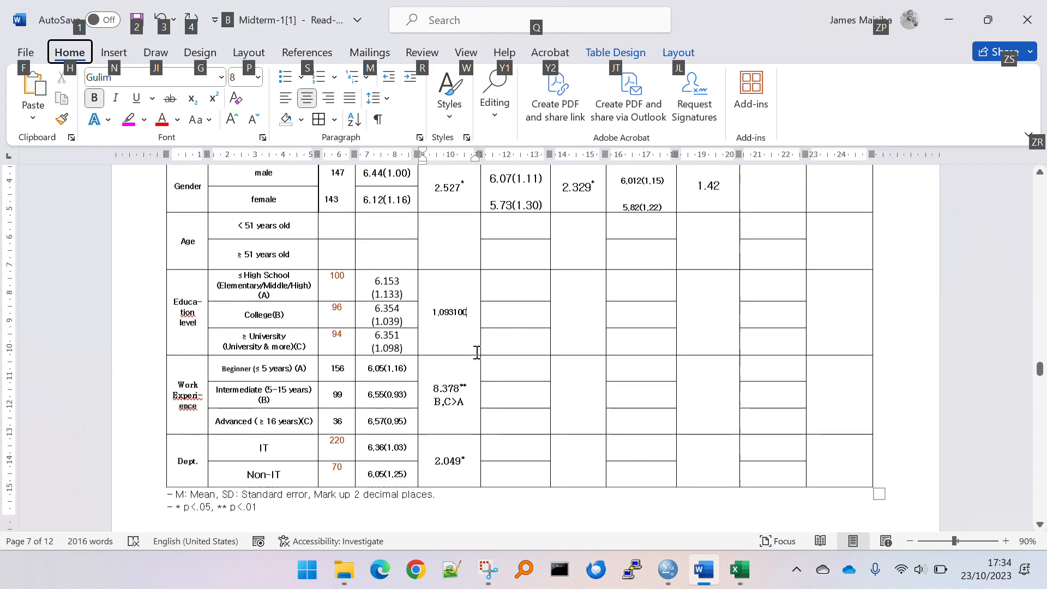
pyautogui.scroll(-2, 478, 352)
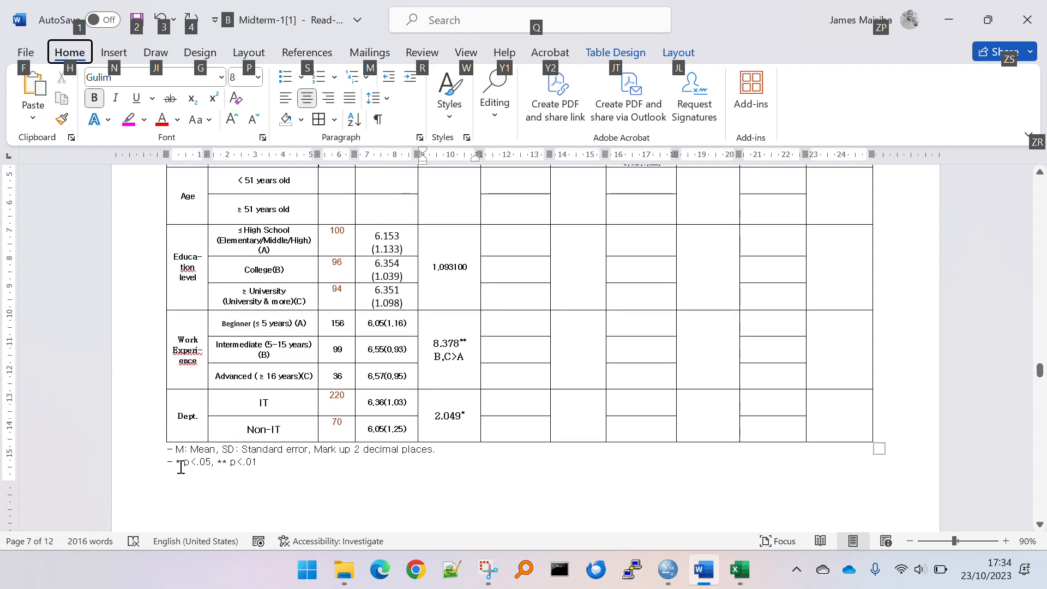
pyautogui.hotkey('alt', 'Tab')
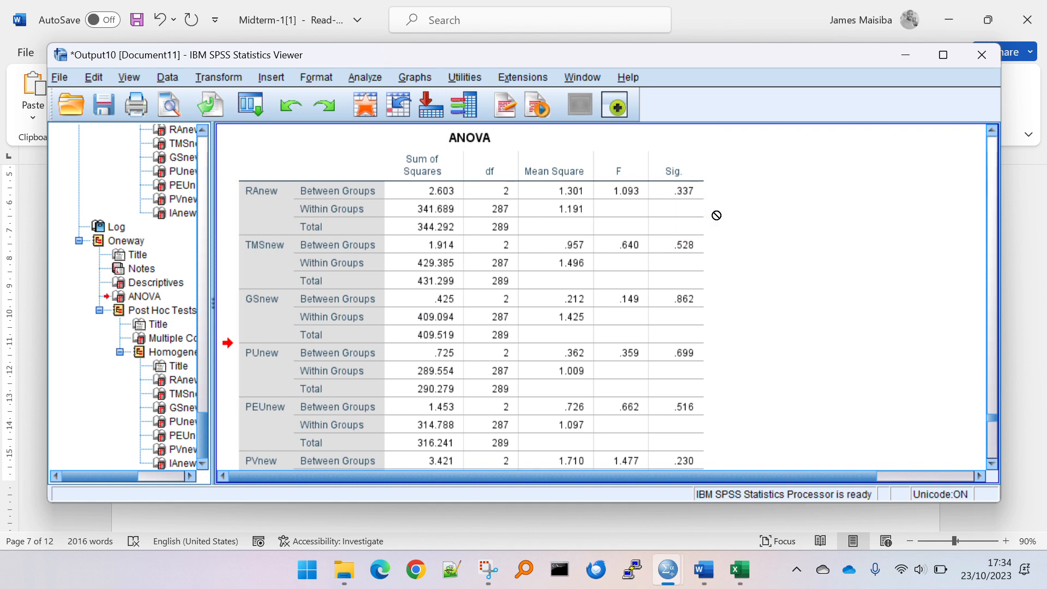
# Compare the F and Sig. values across the SPSS ANOVA table's variables with the Education level t/F entry in the Word table
pyautogui.scroll(-3, 713, 280)
pyautogui.scroll(-18, 714, 280)
pyautogui.scroll(18, 713, 280)
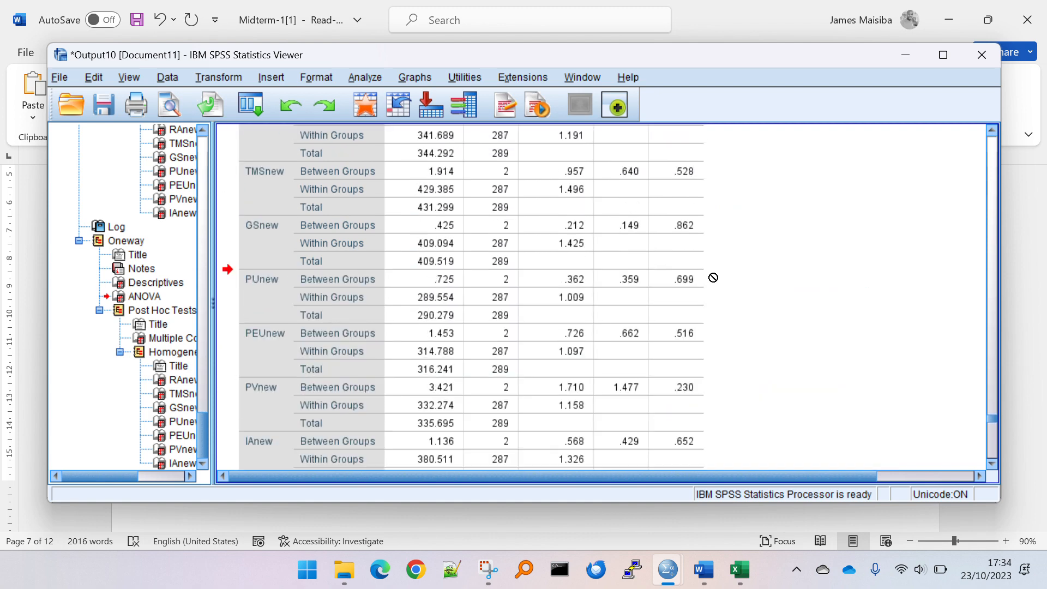
pyautogui.scroll(-3, 711, 278)
pyautogui.scroll(-3, 708, 265)
pyautogui.scroll(12, 707, 268)
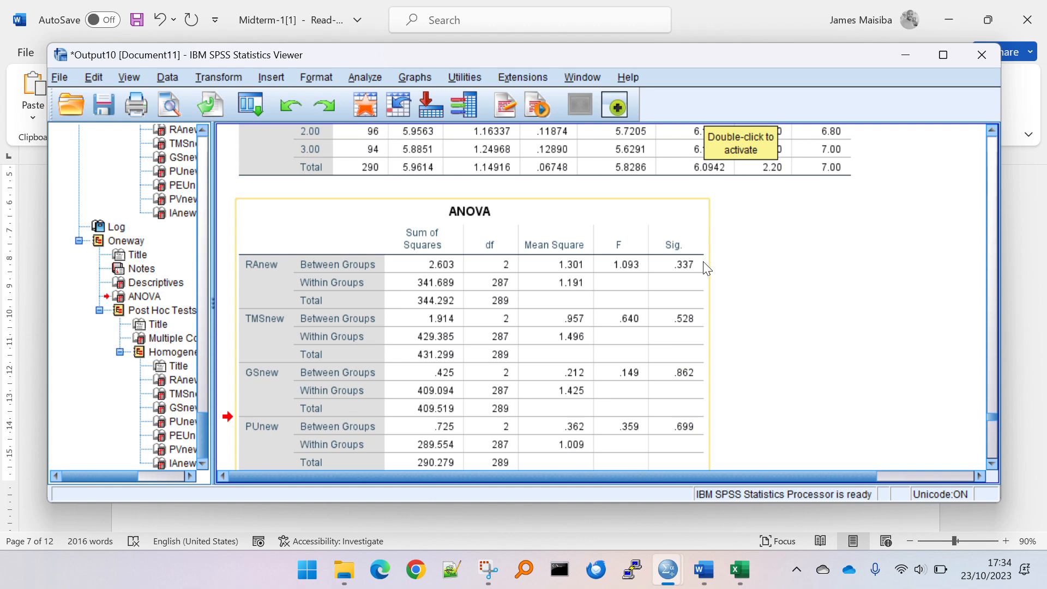
pyautogui.moveTo(704, 263); pyautogui.dragTo(705, 265)
pyautogui.scroll(3, 705, 267)
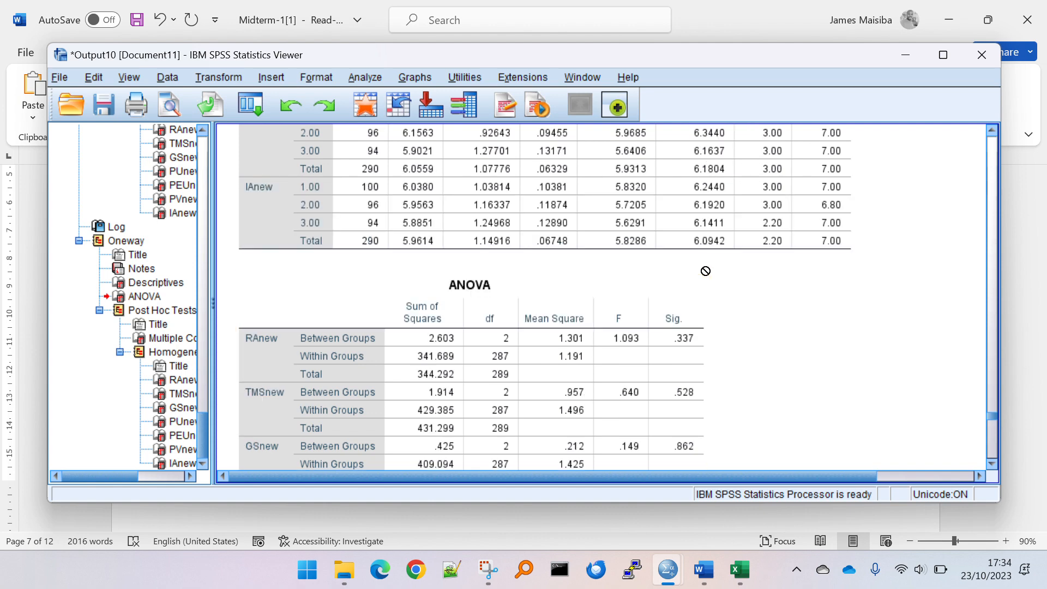
pyautogui.scroll(-3, 734, 361)
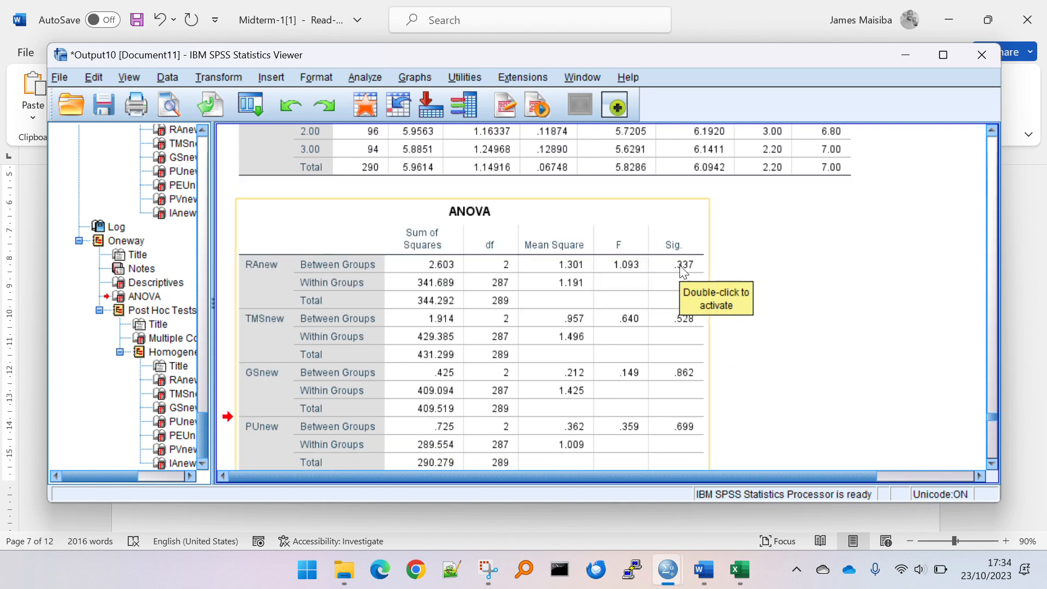
pyautogui.hotkey('alt', 'Tab')
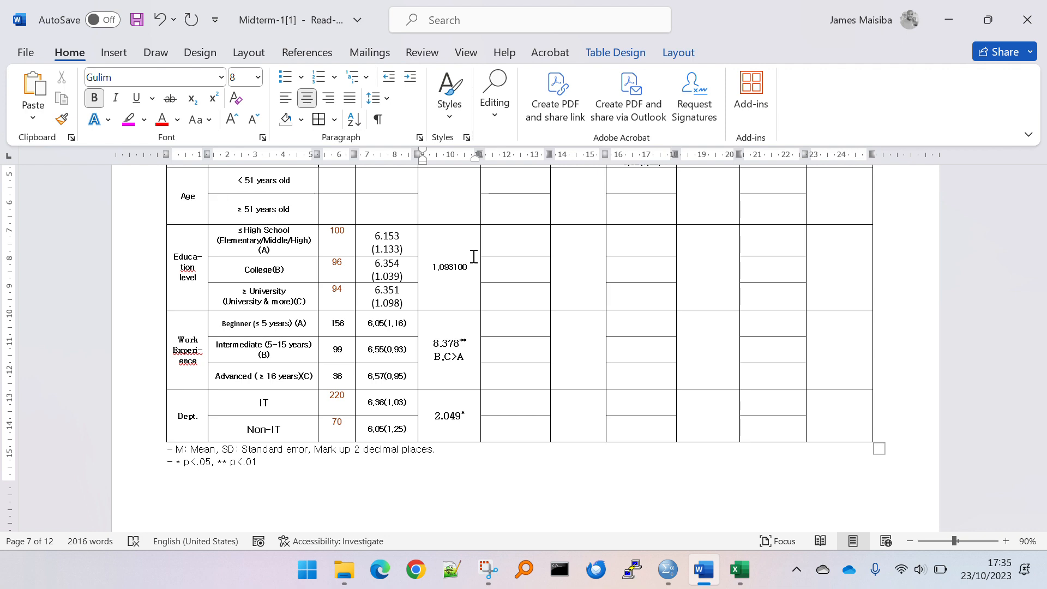
pyautogui.scroll(3, 474, 256)
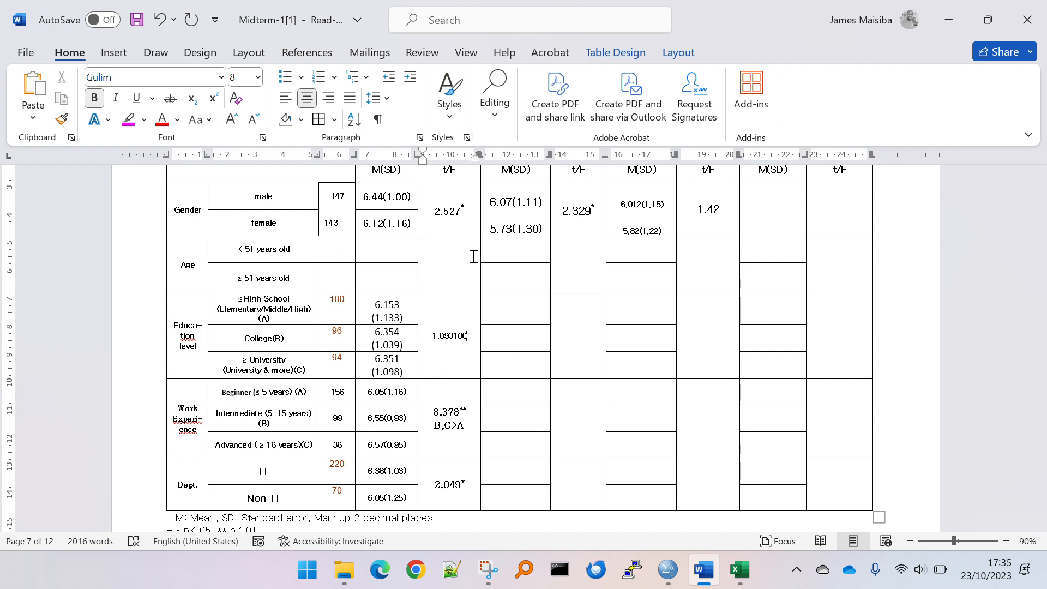
pyautogui.hotkey('alt', 'Tab')
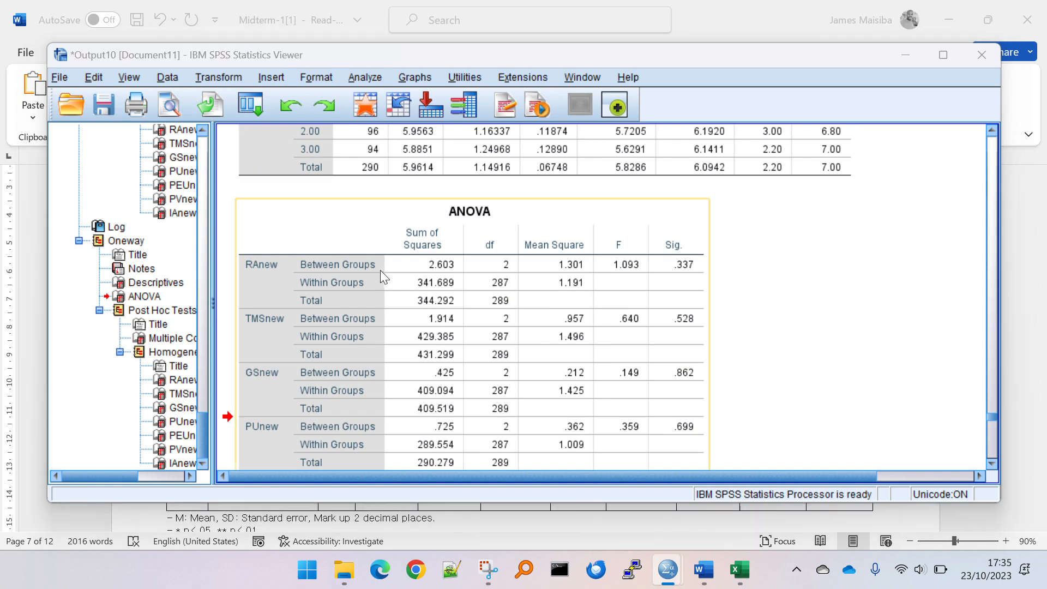
# Switch to the SPSS Data Editor, start a One-Way ANOVA under Compare Means and reset its previous settings
pyautogui.hotkey('alt', 'Tab')
pyautogui.click(267, 308)
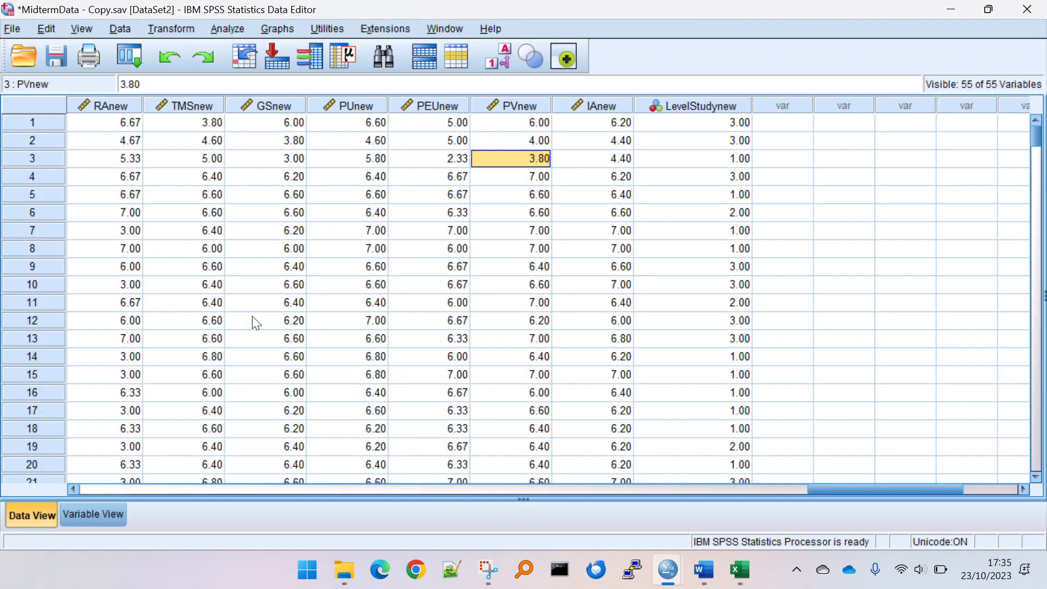
pyautogui.click(230, 29)
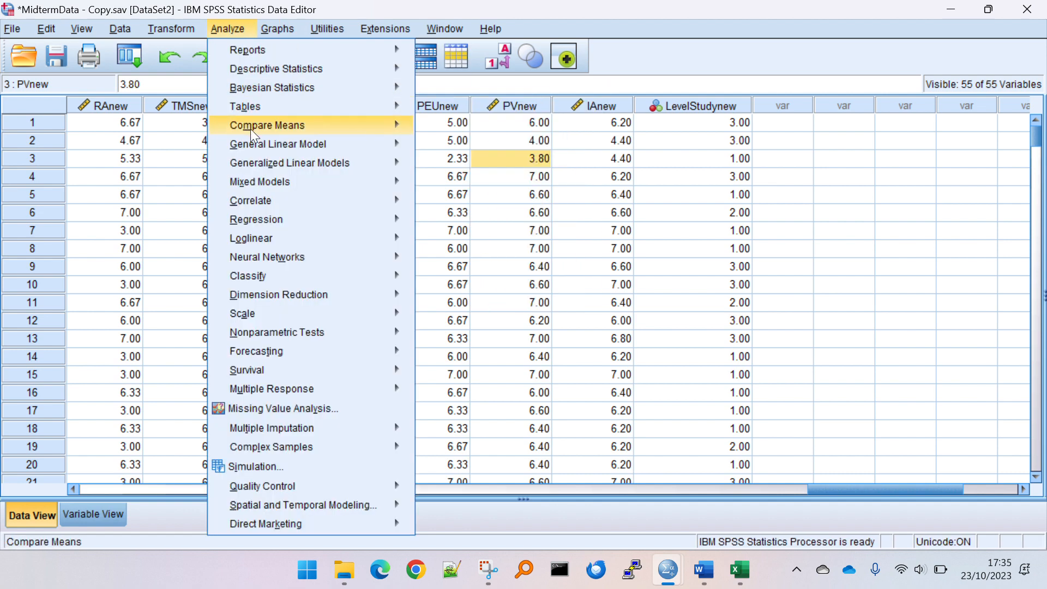
pyautogui.moveTo(398, 129)
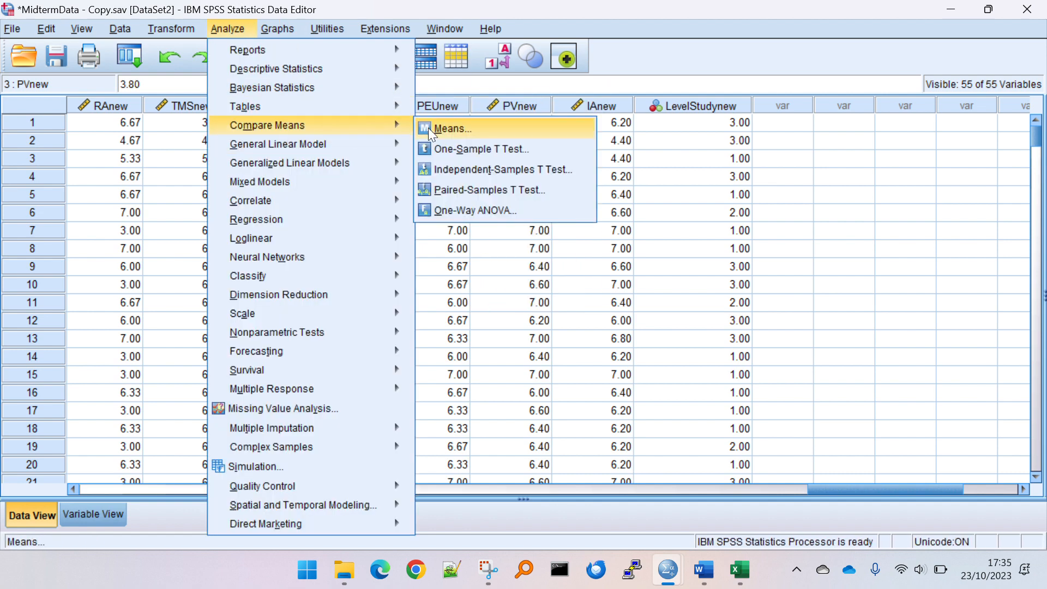
pyautogui.click(479, 212)
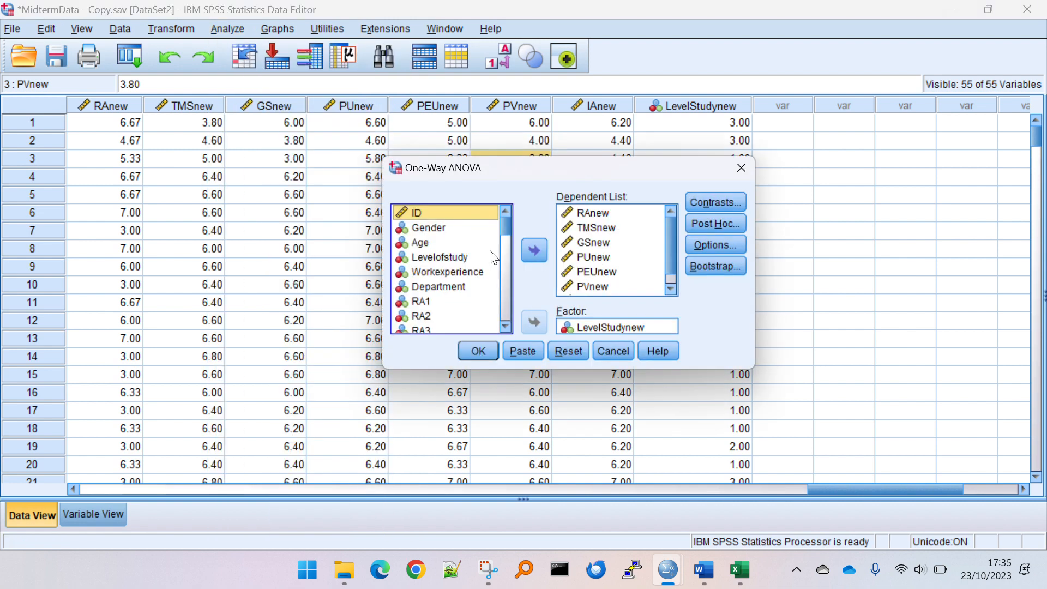
pyautogui.click(558, 351)
# Add the seven variables from RAnew through IAnew to the One-Way ANOVA's dependent list
pyautogui.scroll(-5, 472, 273)
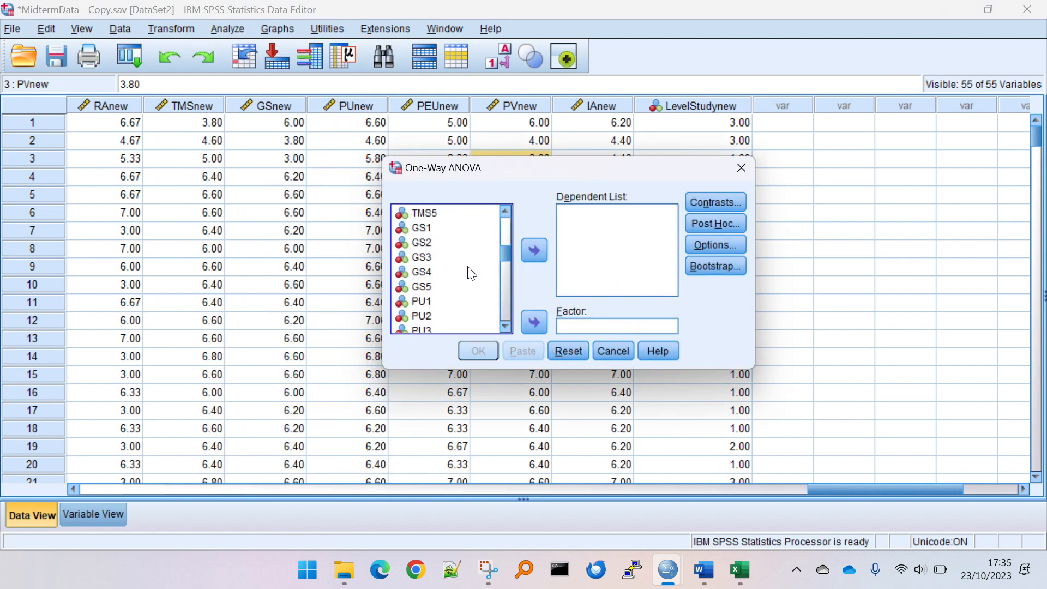
pyautogui.scroll(-5, 472, 273)
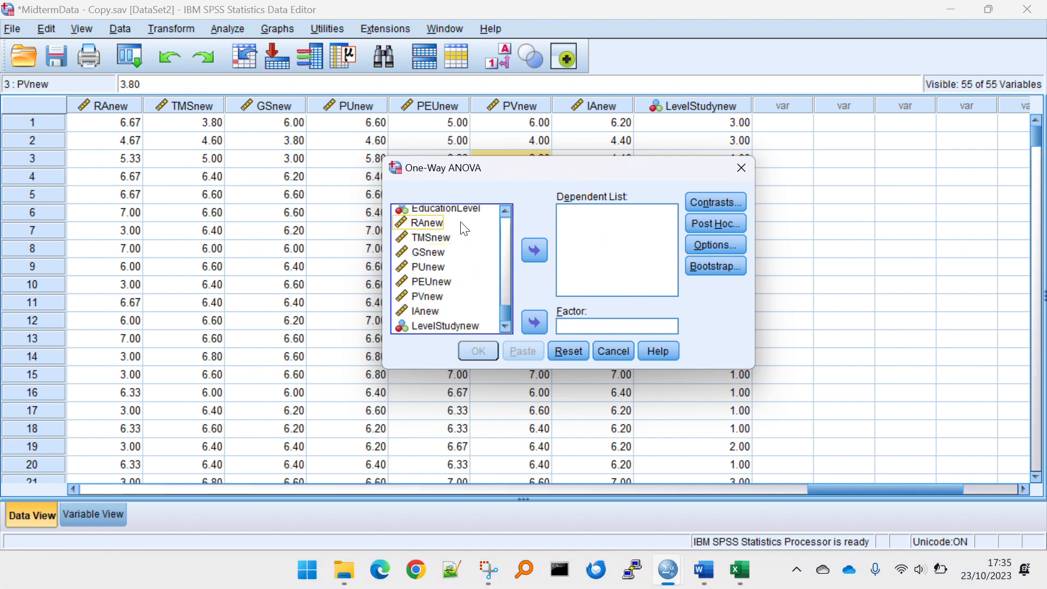
pyautogui.click(463, 224)
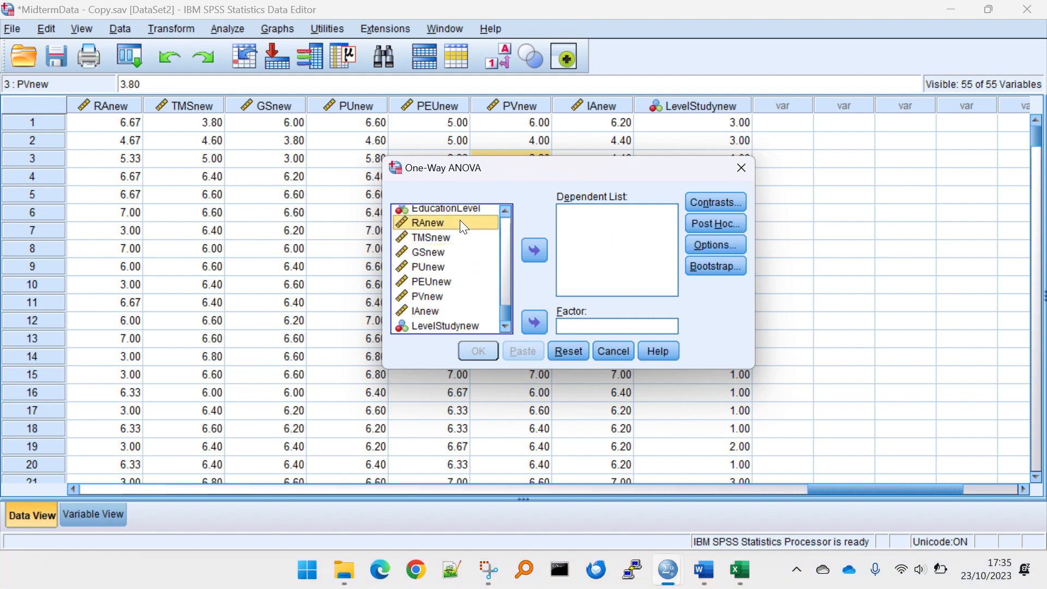
pyautogui.keyDown('shift'); pyautogui.click(448, 310); pyautogui.keyUp('shift')
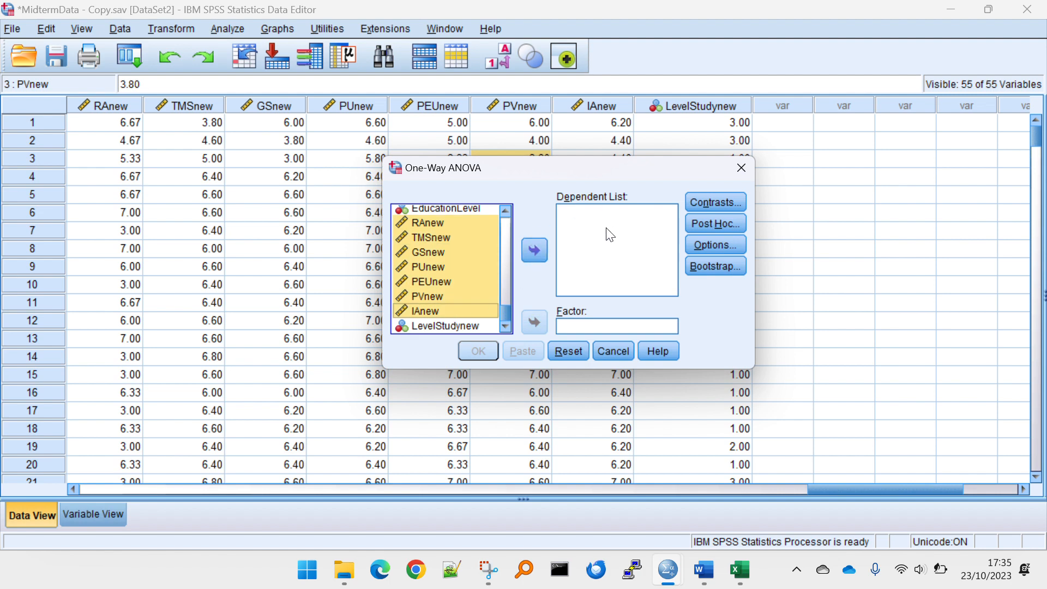
pyautogui.click(534, 250)
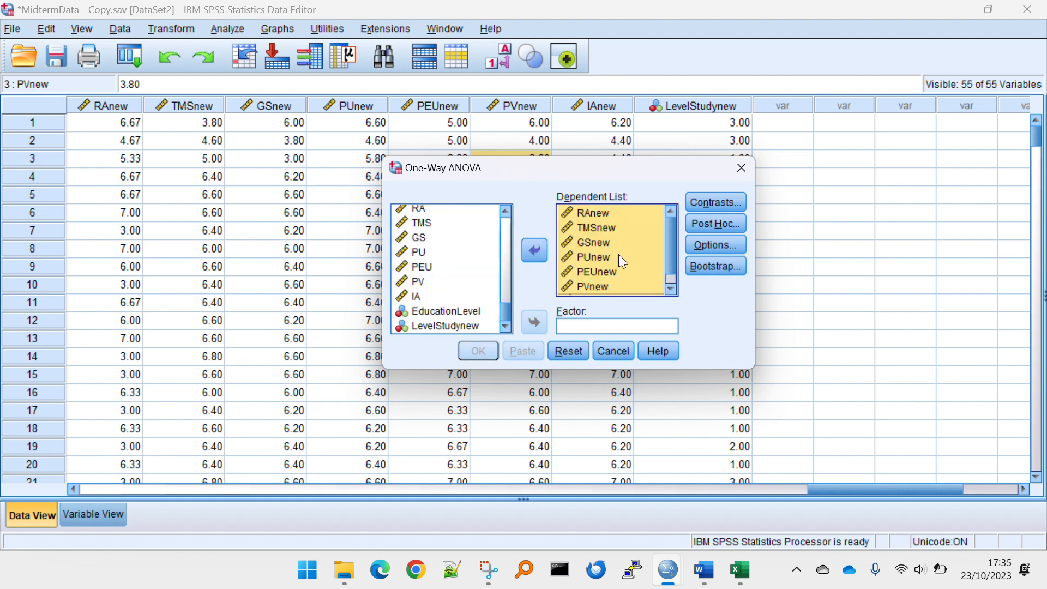
# Set LevelStudynew as the factor of the One-Way ANOVA
pyautogui.click(440, 325)
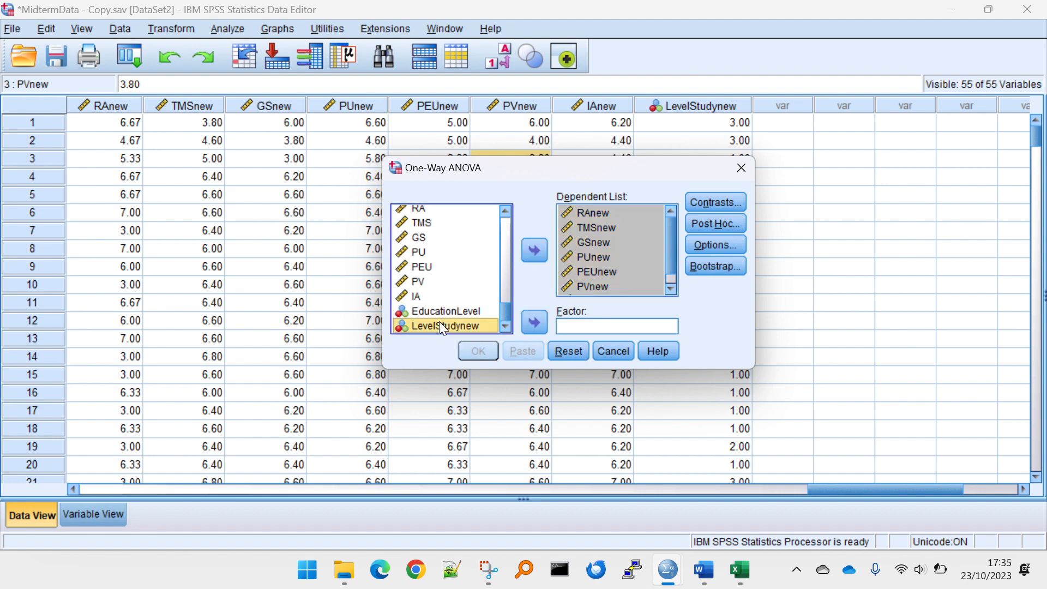
pyautogui.click(535, 320)
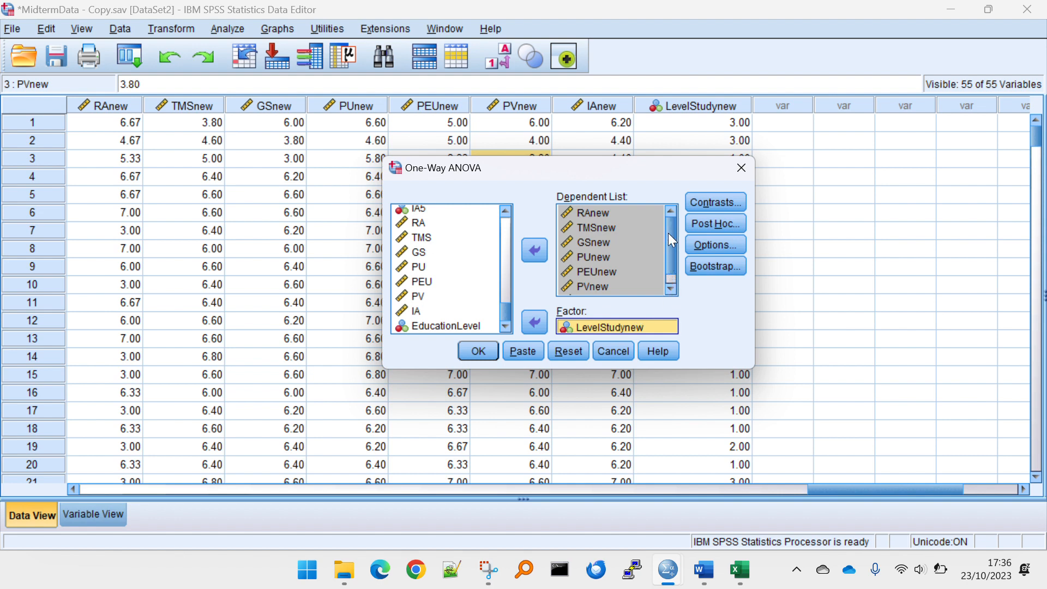
pyautogui.moveTo(701, 168); pyautogui.dragTo(700, 133)
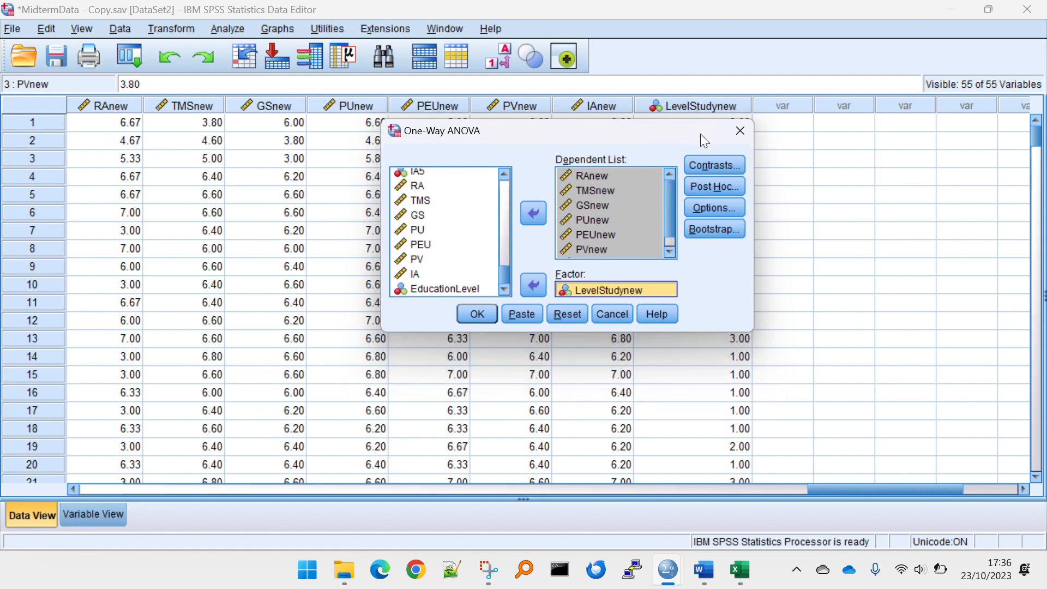
# Enable the Duncan and Tukey post hoc comparisons for the One-Way ANOVA at the 0.05 significance level
pyautogui.click(719, 189)
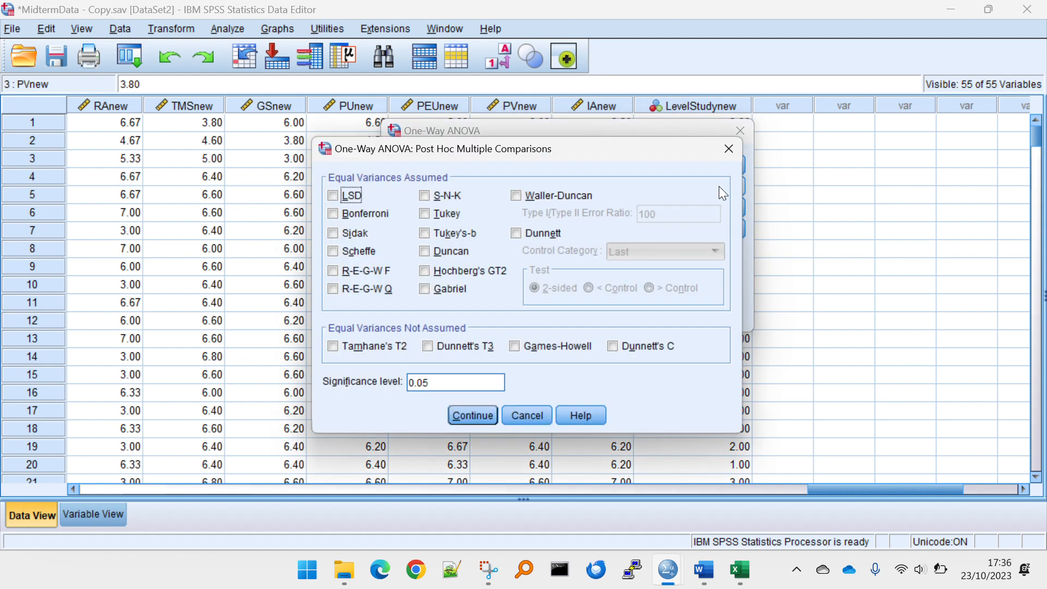
pyautogui.click(425, 251)
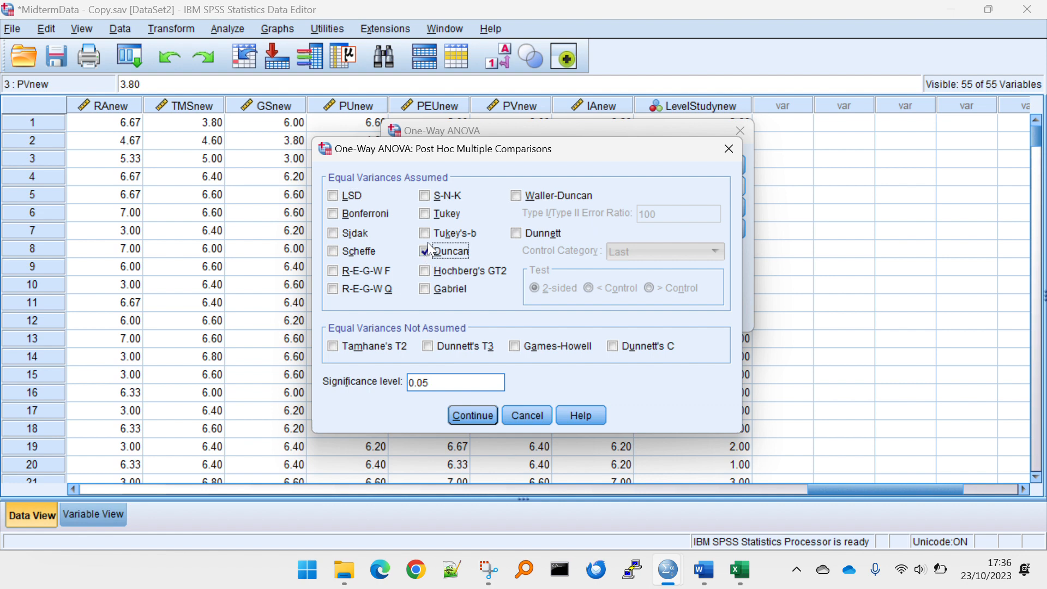
pyautogui.click(426, 214)
pyautogui.click(473, 417)
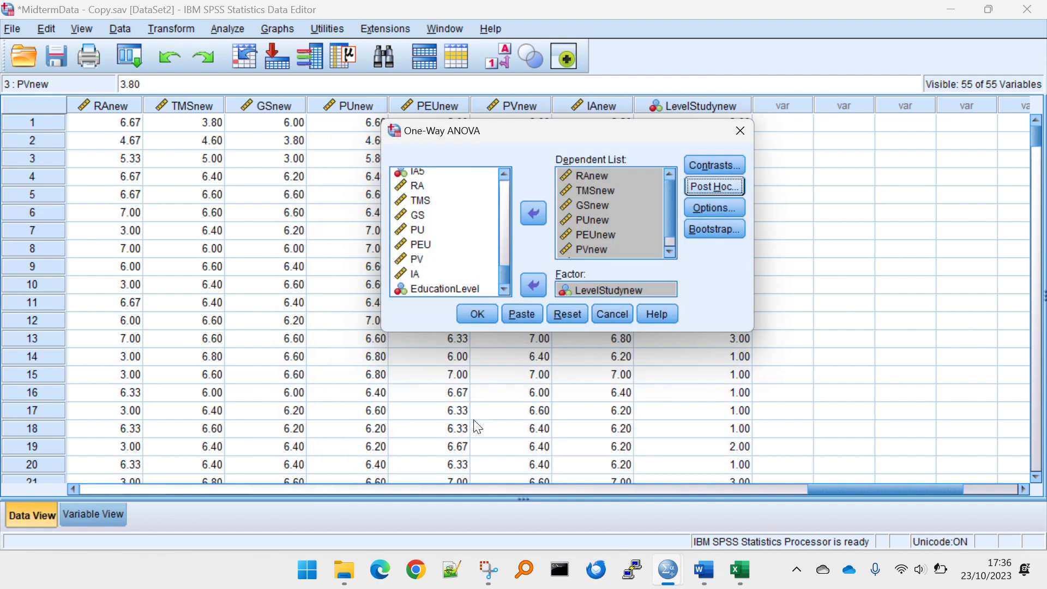
# Include Descriptive statistics in the One-Way ANOVA options and run the analysis
pyautogui.click(739, 208)
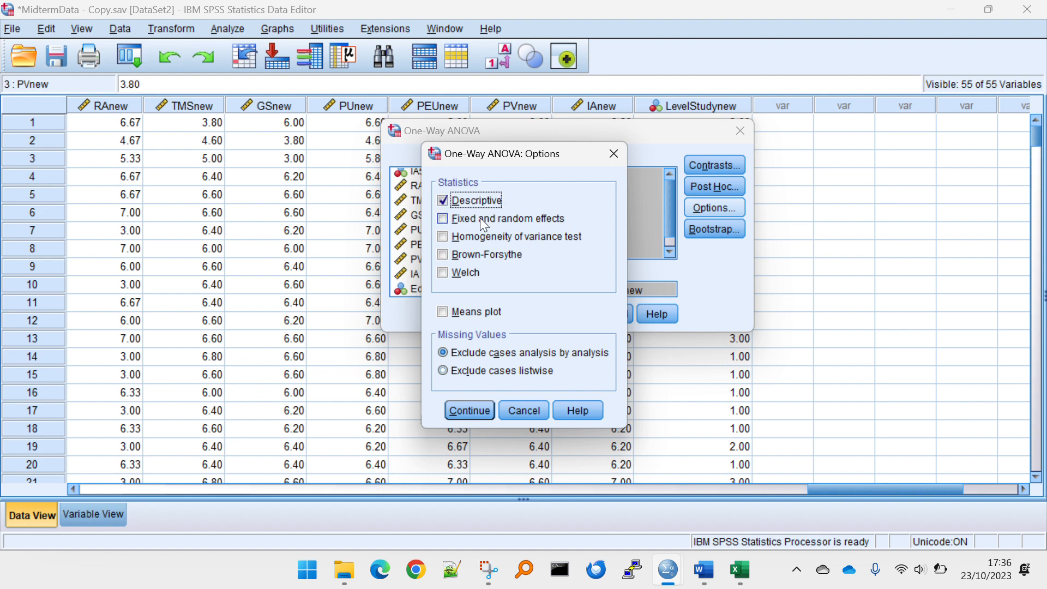
pyautogui.click(470, 414)
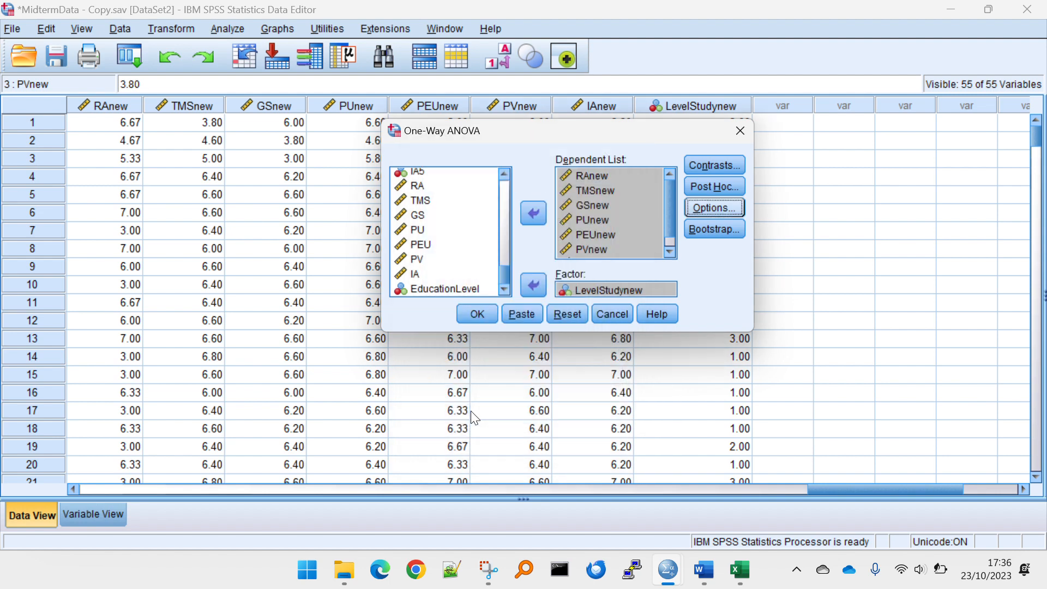
pyautogui.click(485, 312)
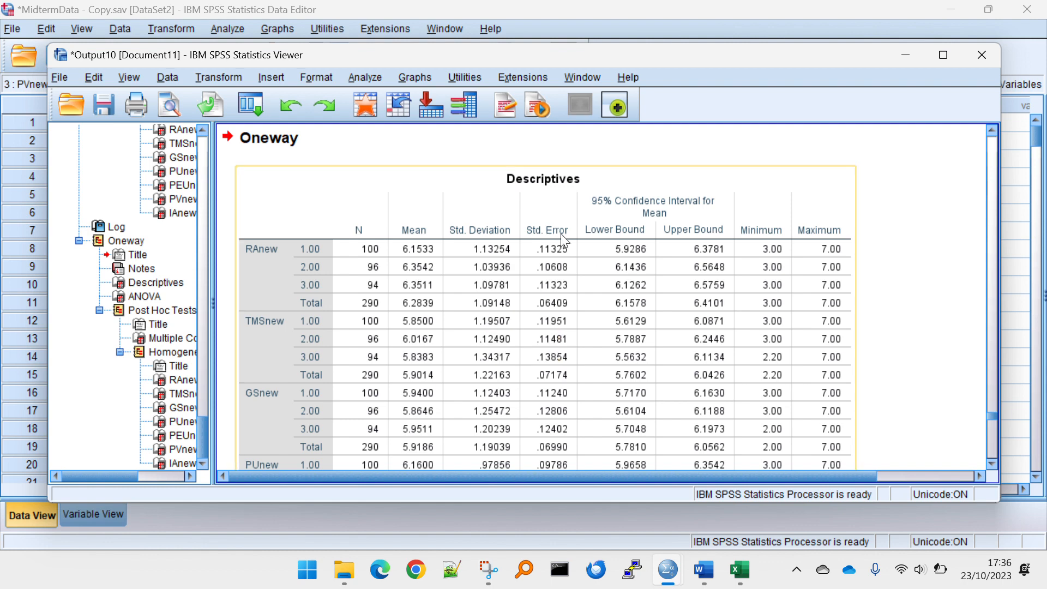
# Examine the ANOVA and post hoc Multiple Comparisons tables in the new Oneway output
pyautogui.scroll(-10, 506, 269)
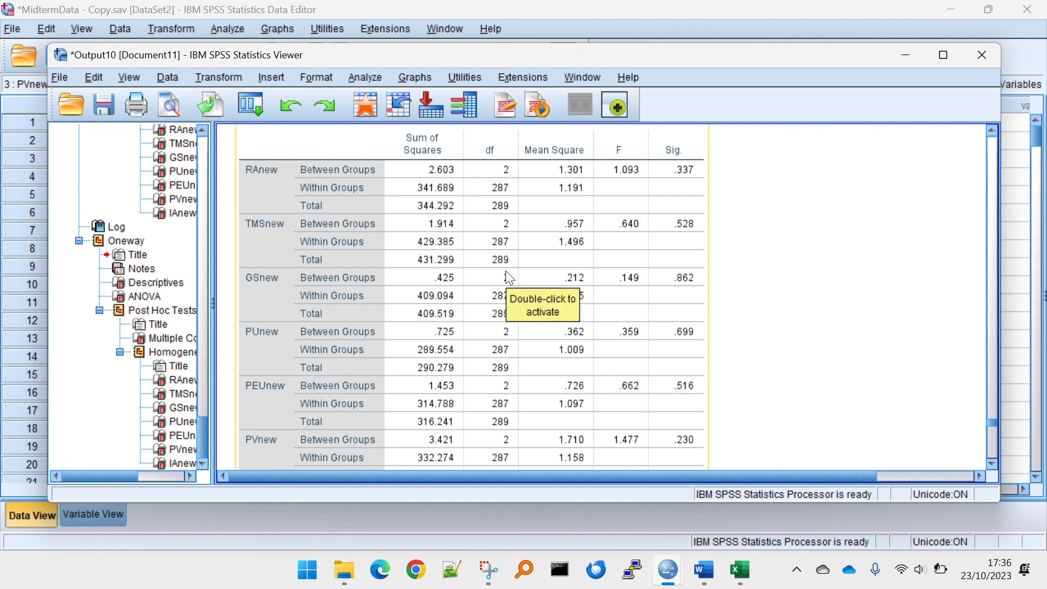
pyautogui.scroll(-5, 505, 271)
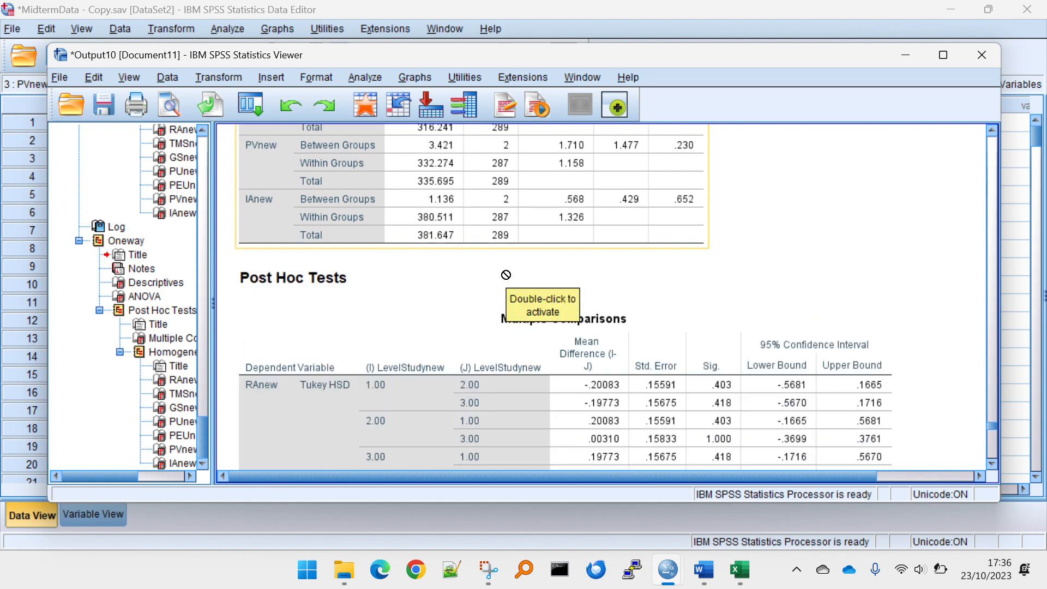
pyautogui.scroll(6, 506, 275)
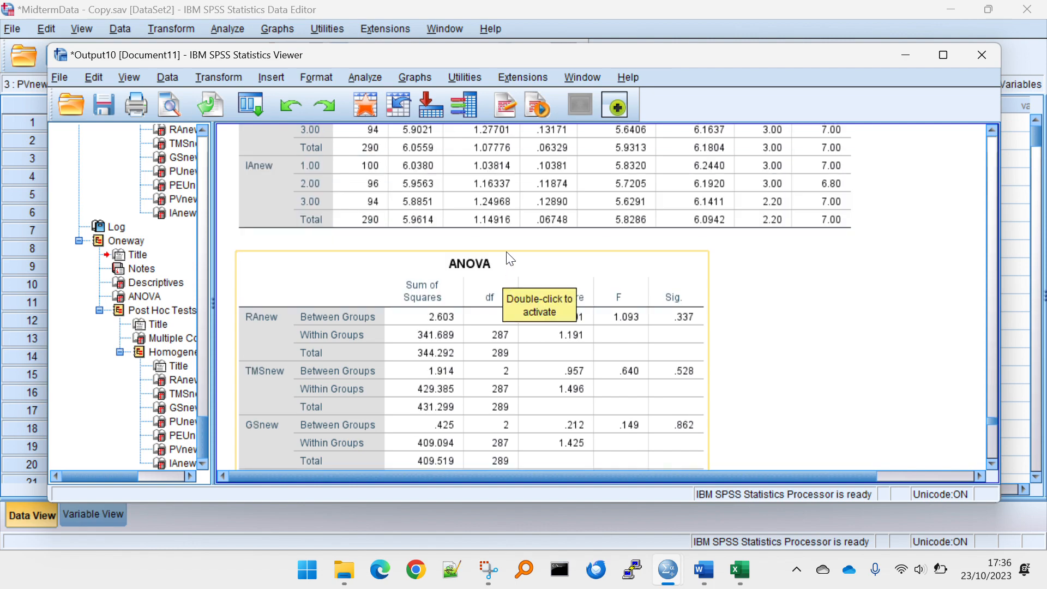
# Switch to the Word document and review the Figure 3-1 title, the male and female row labels and the Gender t/F value under Relative Advantage
pyautogui.hotkey('alt', 'Tab')
pyautogui.hotkey('alt', 'Tab')
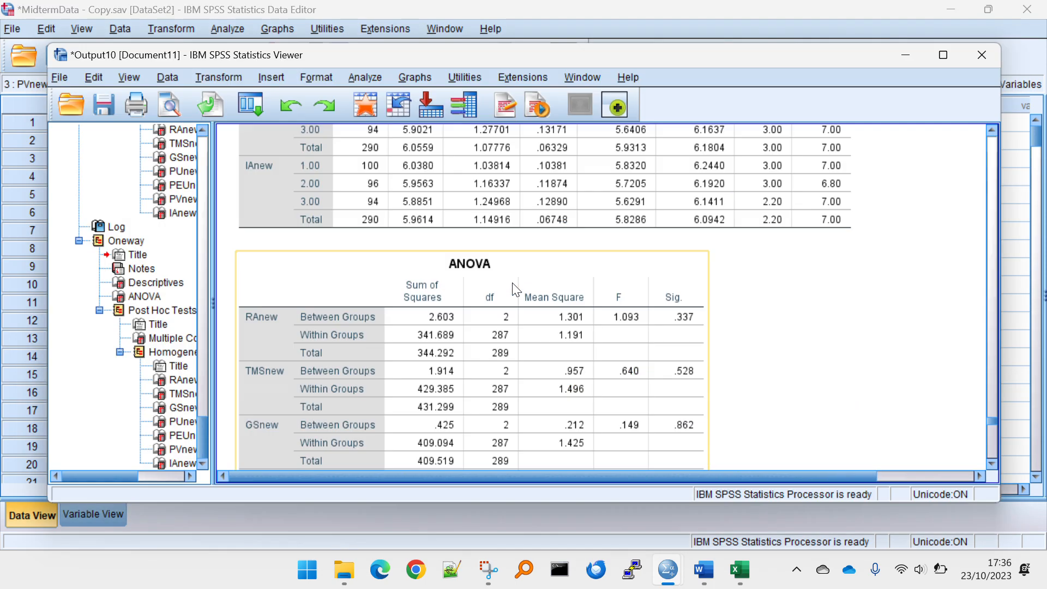
pyautogui.hotkey('alt', 'Tab')
pyautogui.hotkey('alt', 'Tab')
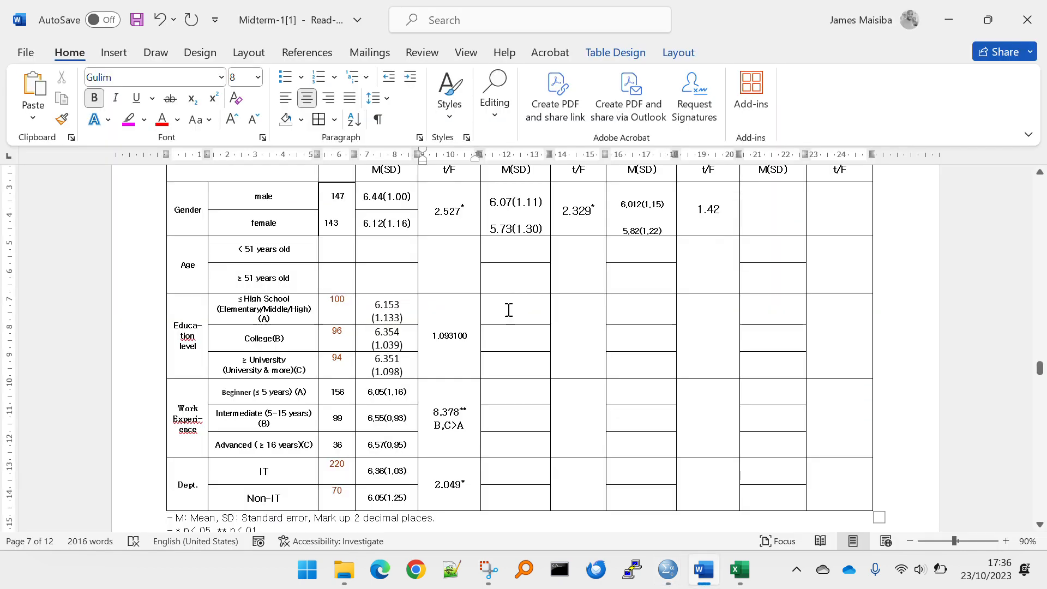
pyautogui.scroll(2, 693, 447)
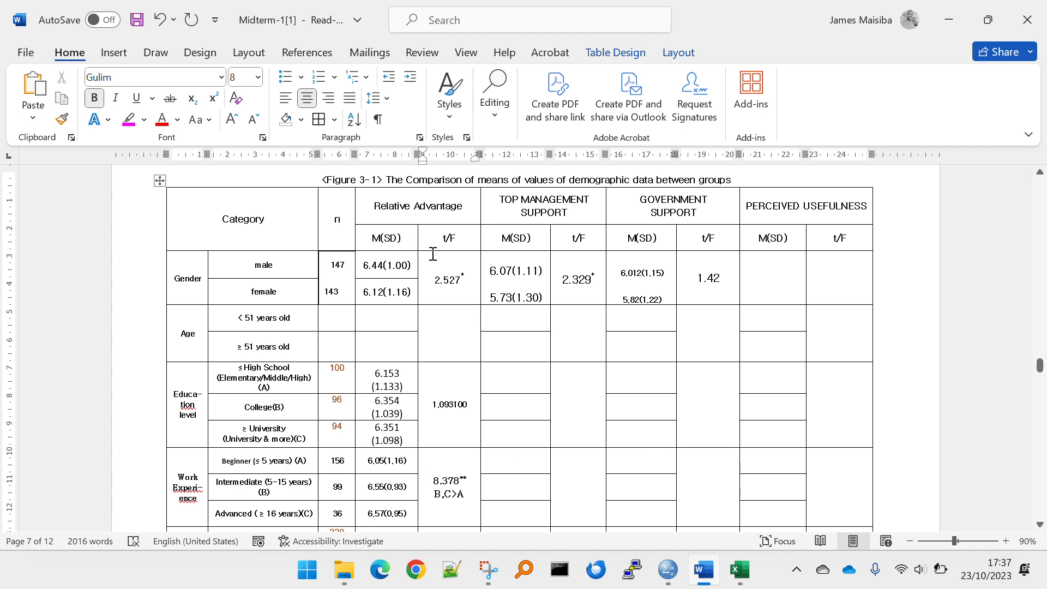
pyautogui.moveTo(432, 281); pyautogui.dragTo(470, 283)
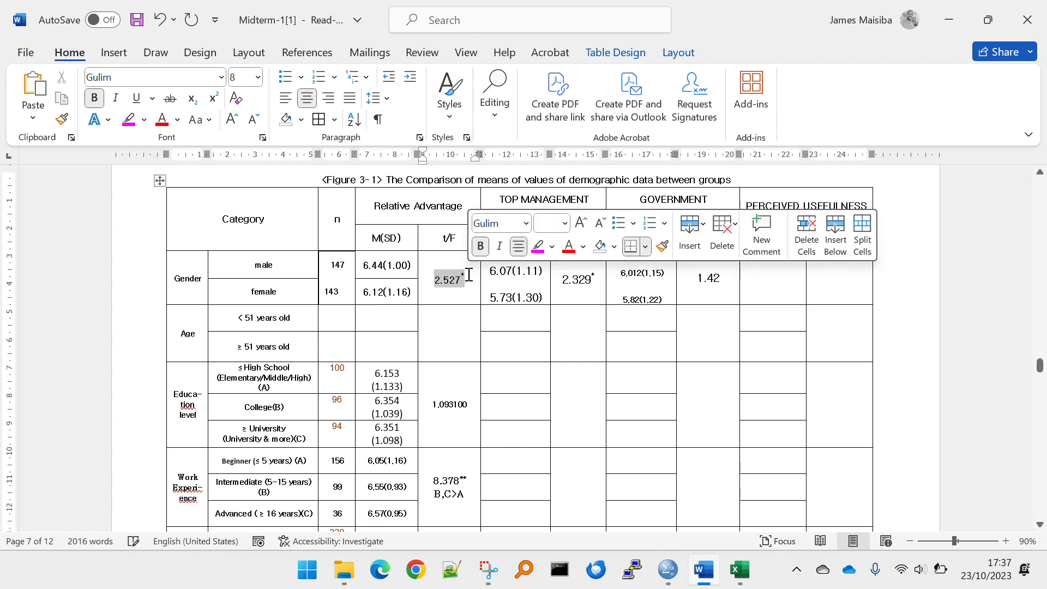
pyautogui.click(471, 282)
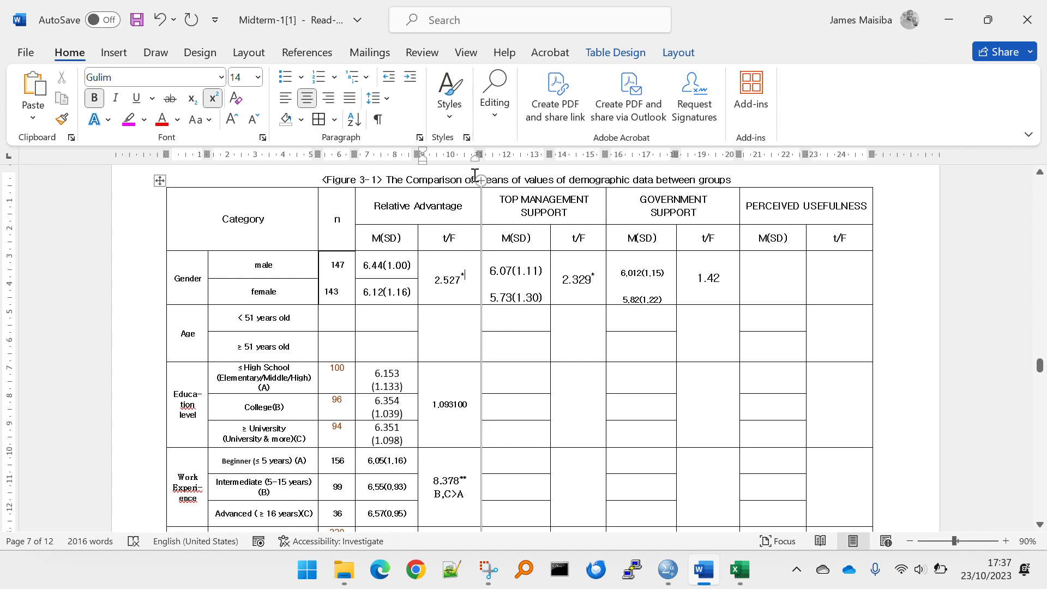
pyautogui.doubleClick(493, 178)
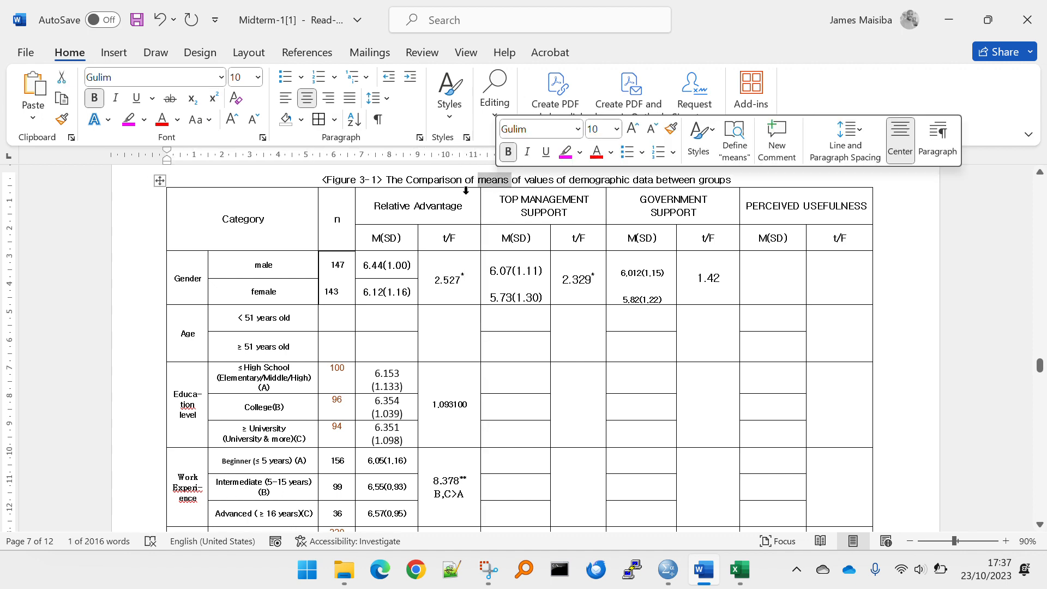
pyautogui.doubleClick(267, 264)
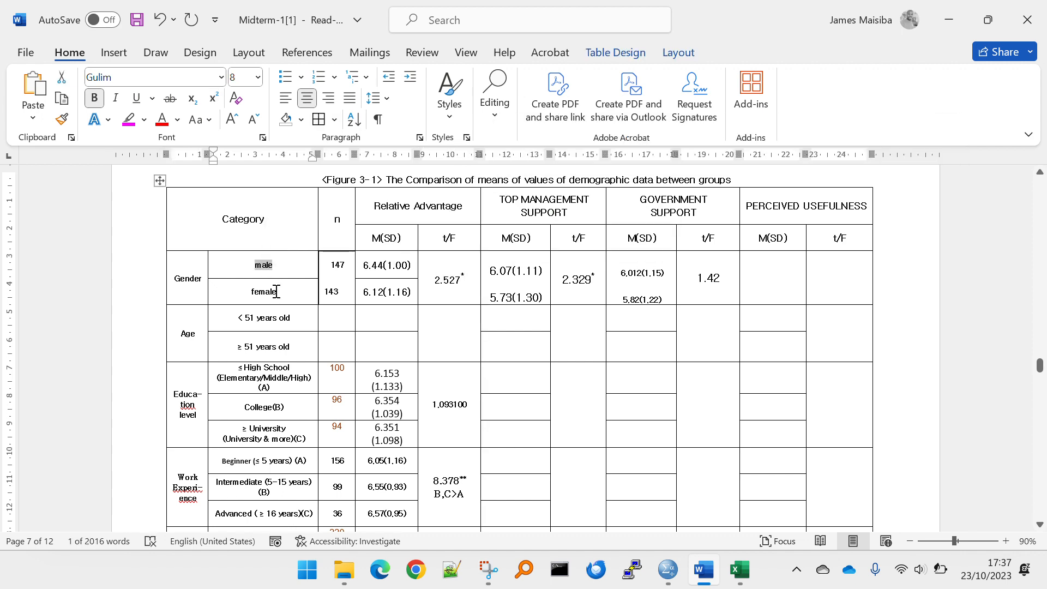
# Review the Gender rows' M(SD) values and t/F statistic under Relative Advantage in the group-means table
pyautogui.click(277, 292)
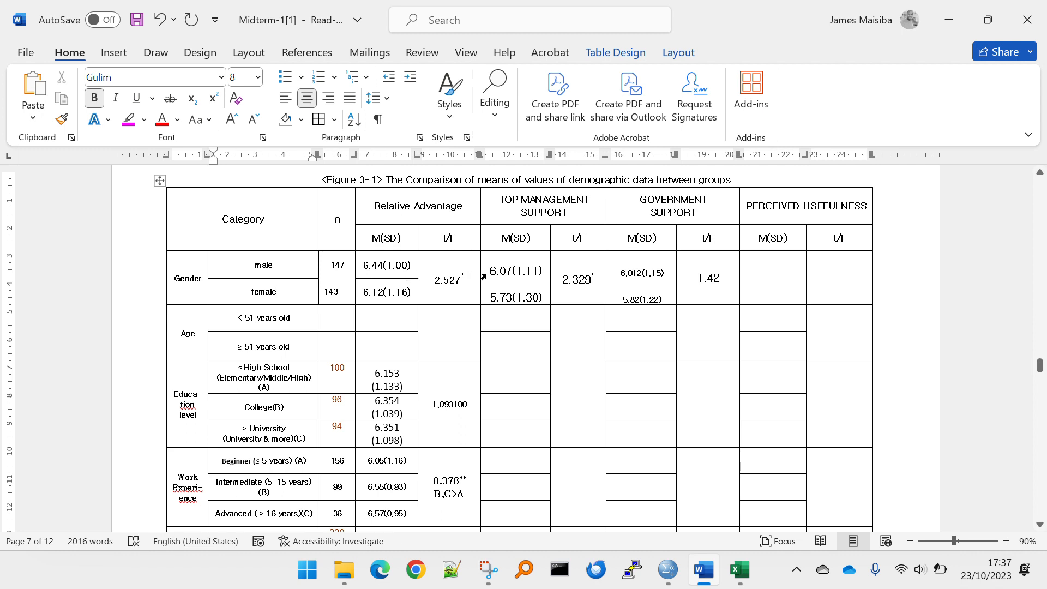
pyautogui.click(473, 280)
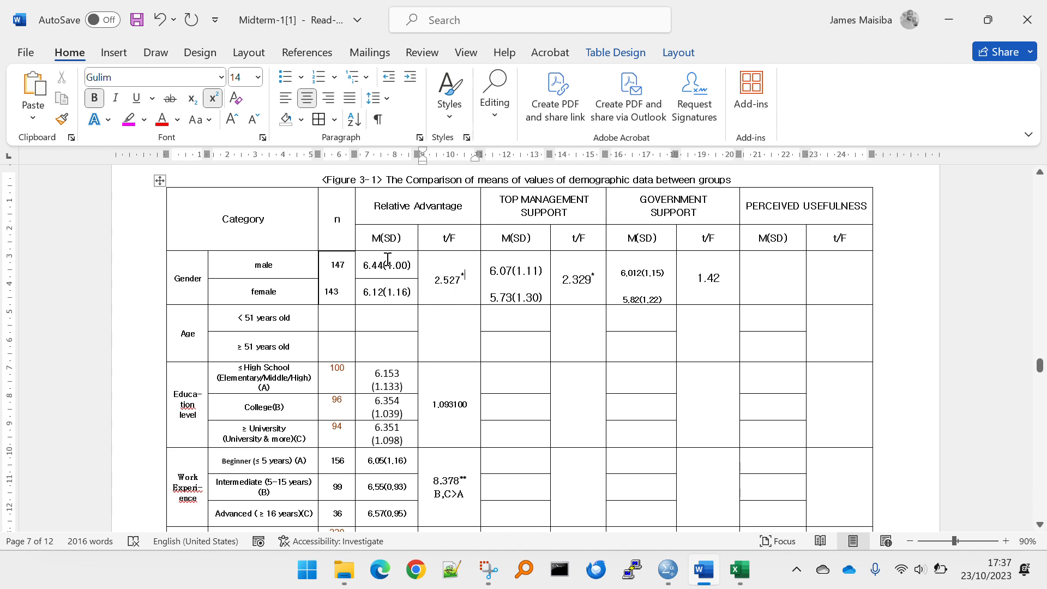
pyautogui.moveTo(372, 237); pyautogui.dragTo(399, 237)
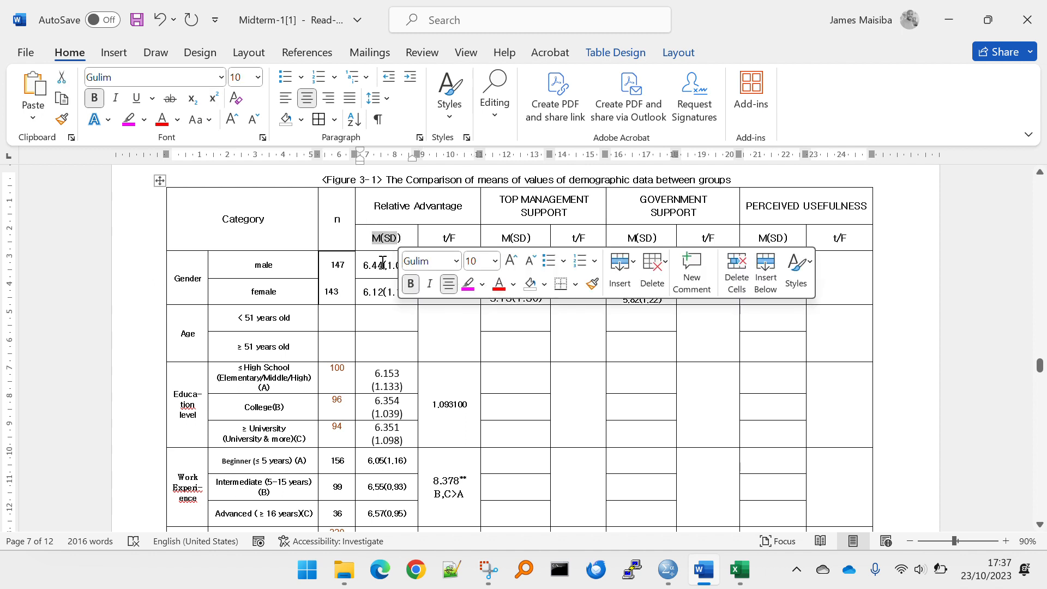
pyautogui.doubleClick(367, 271)
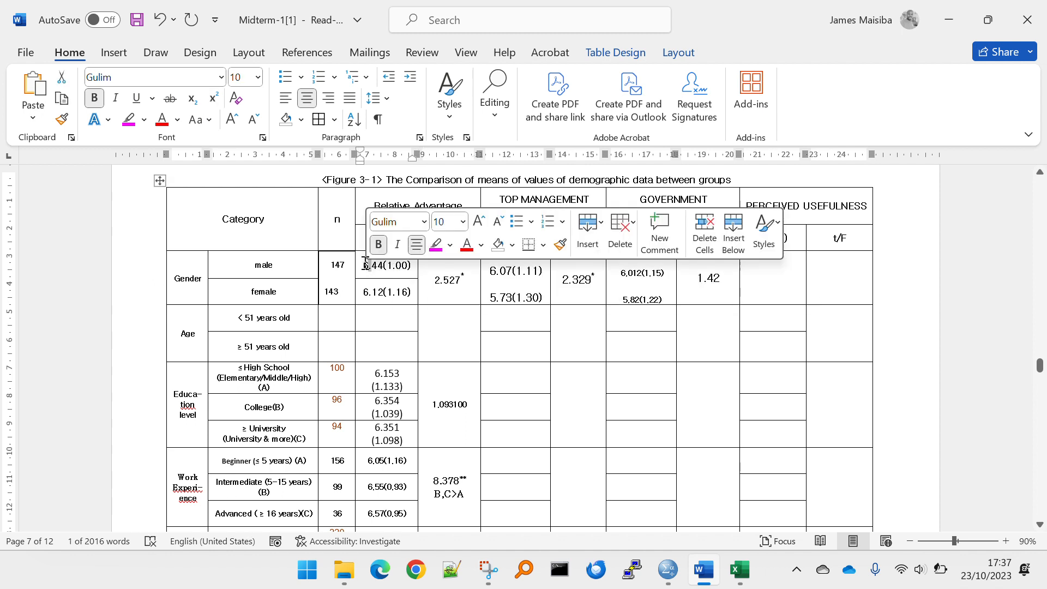
pyautogui.click(384, 198)
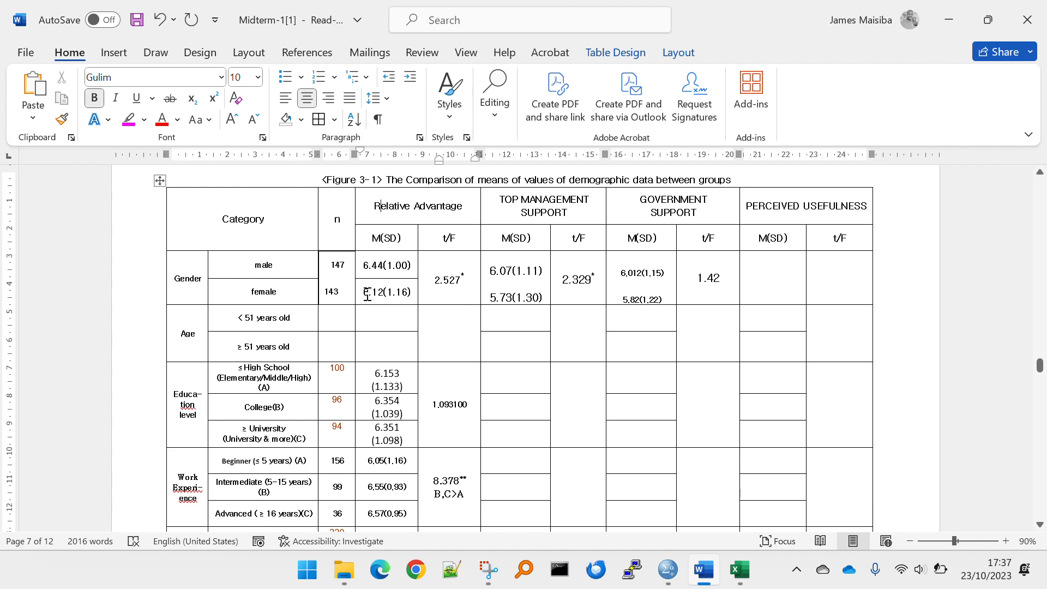
pyautogui.moveTo(363, 291); pyautogui.dragTo(400, 286)
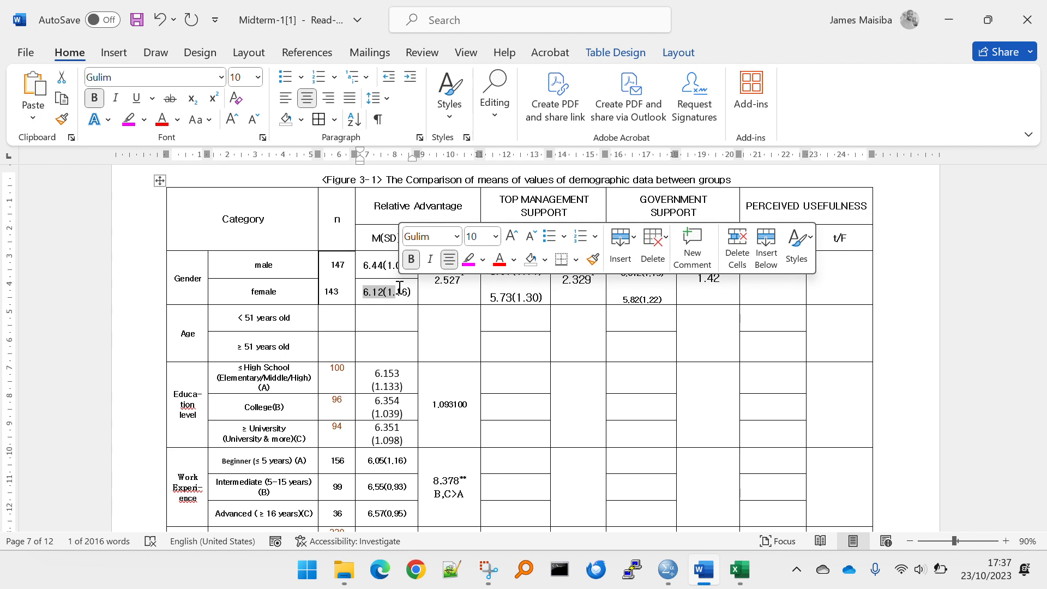
pyautogui.click(453, 290)
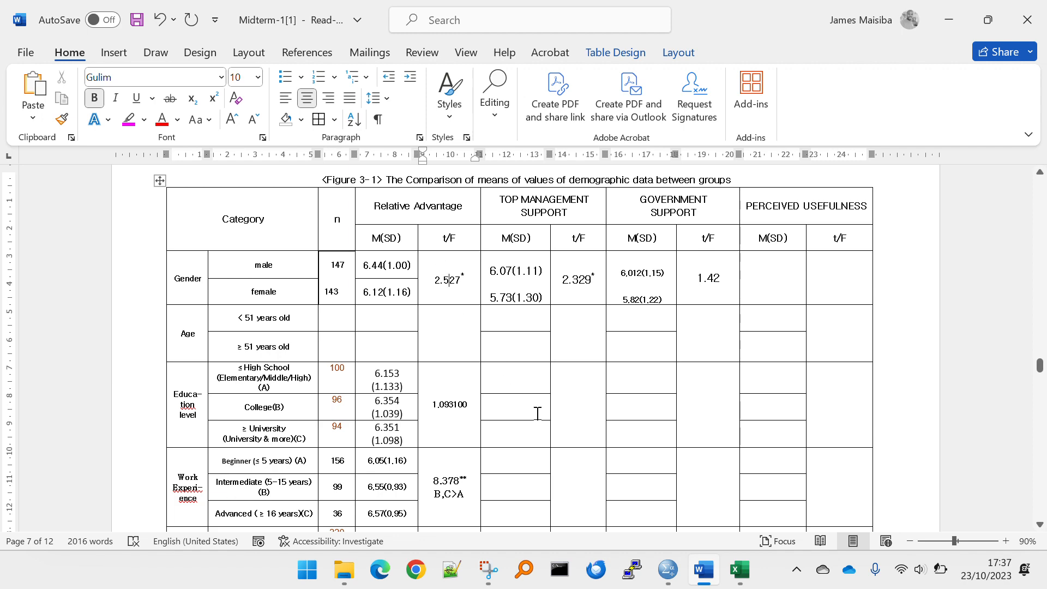
# Examine the Relative Advantage t/F entries for Education level and Work Experience, including the latter's group-difference notation
pyautogui.scroll(-3, 537, 414)
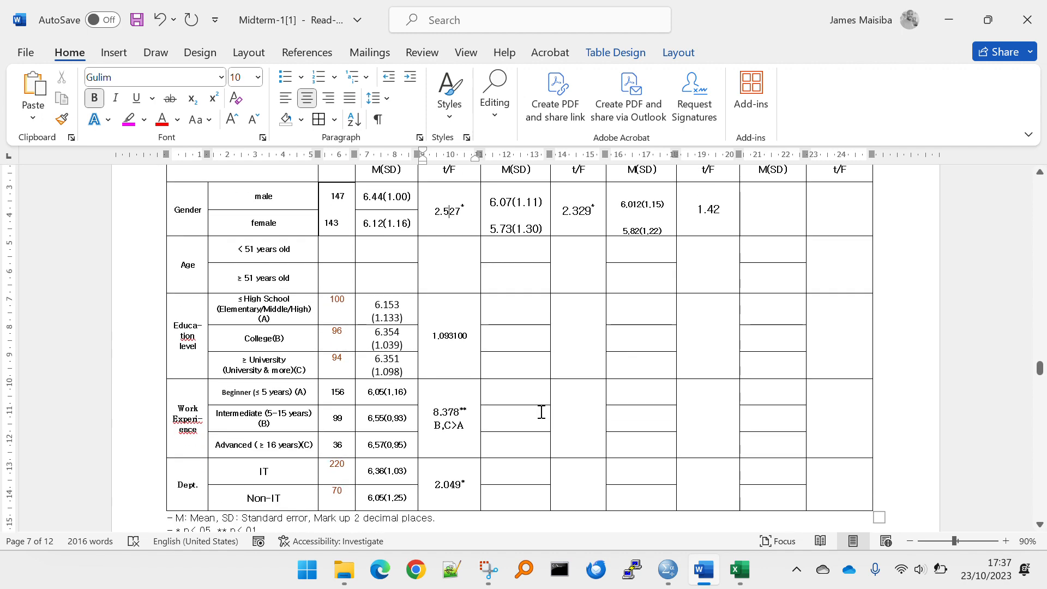
pyautogui.doubleClick(429, 335)
pyautogui.click(466, 413)
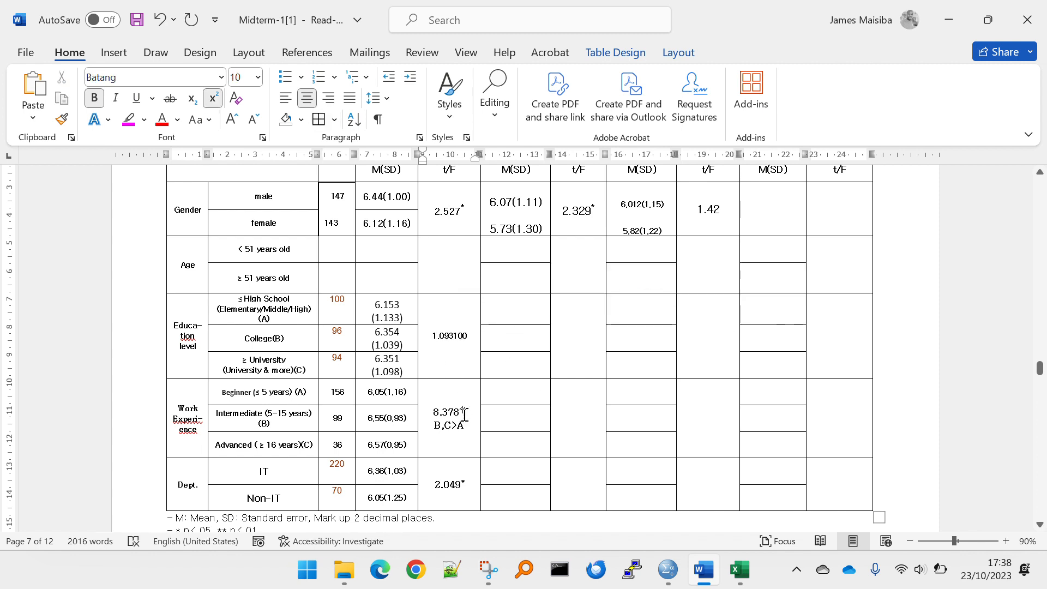
pyautogui.moveTo(466, 413); pyautogui.dragTo(431, 418)
pyautogui.click(475, 421)
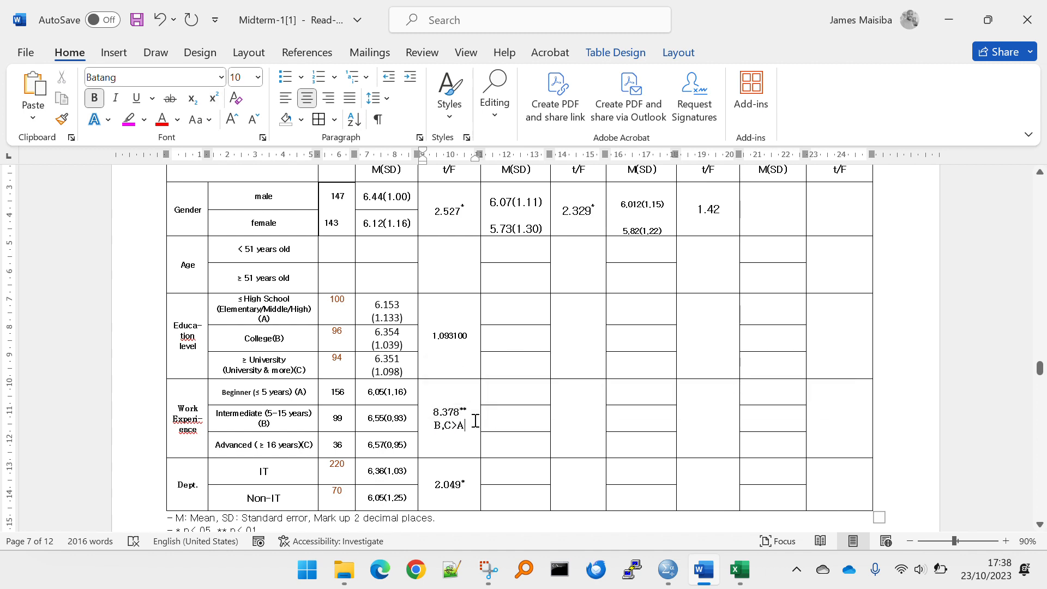
pyautogui.scroll(1, 475, 421)
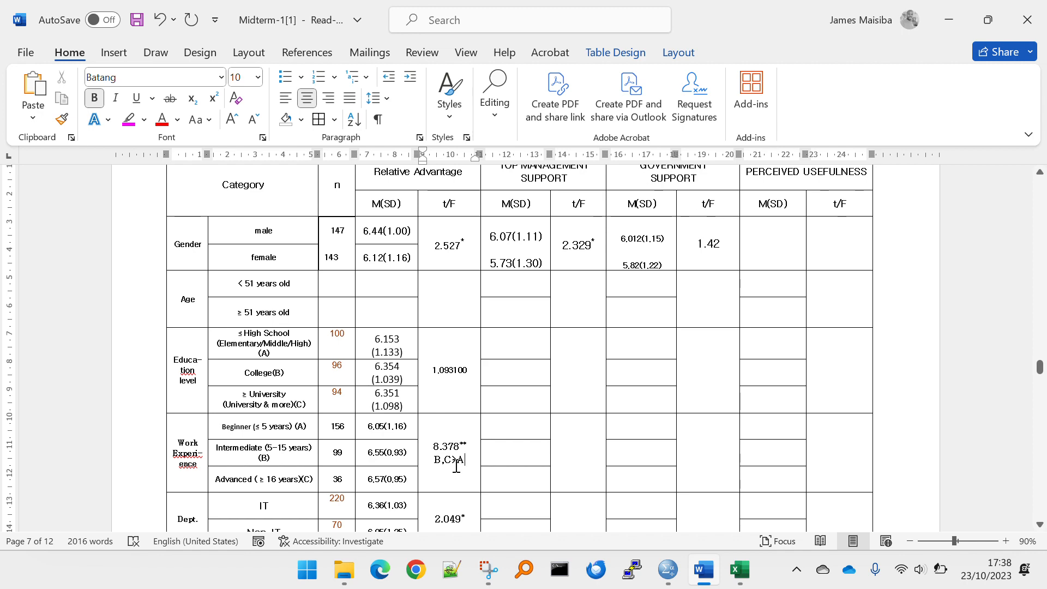
# Switch to the SPSS output and examine the post hoc Multiple Comparisons and the RAnew Homogeneous Subsets tables for LevelStudynew
pyautogui.hotkey('alt', 'Tab')
pyautogui.scroll(-10, 527, 384)
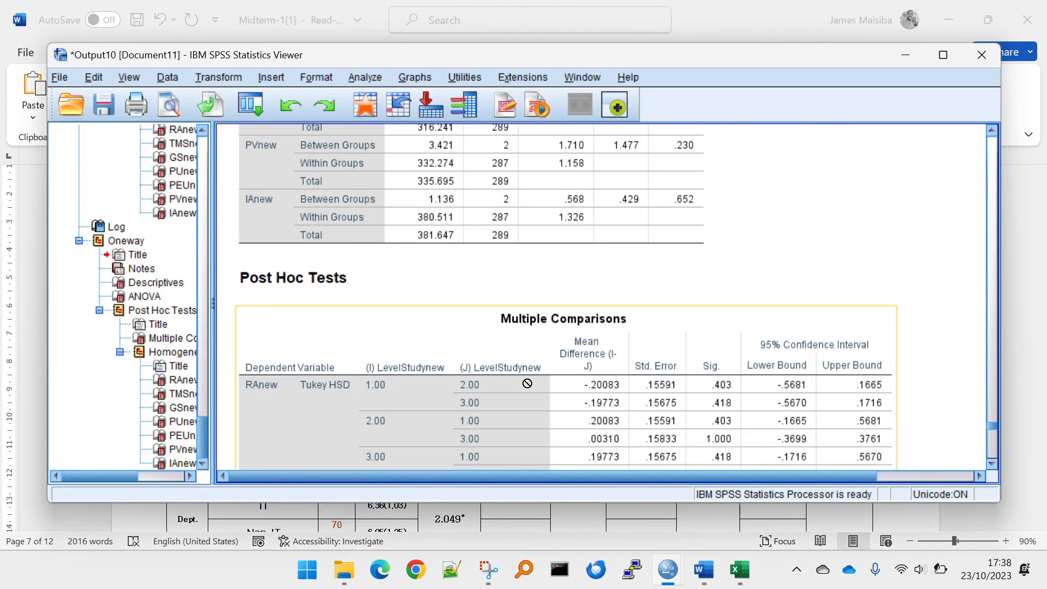
pyautogui.scroll(3, 527, 384)
pyautogui.scroll(-3, 527, 383)
pyautogui.scroll(6, 527, 384)
pyautogui.scroll(-15, 527, 384)
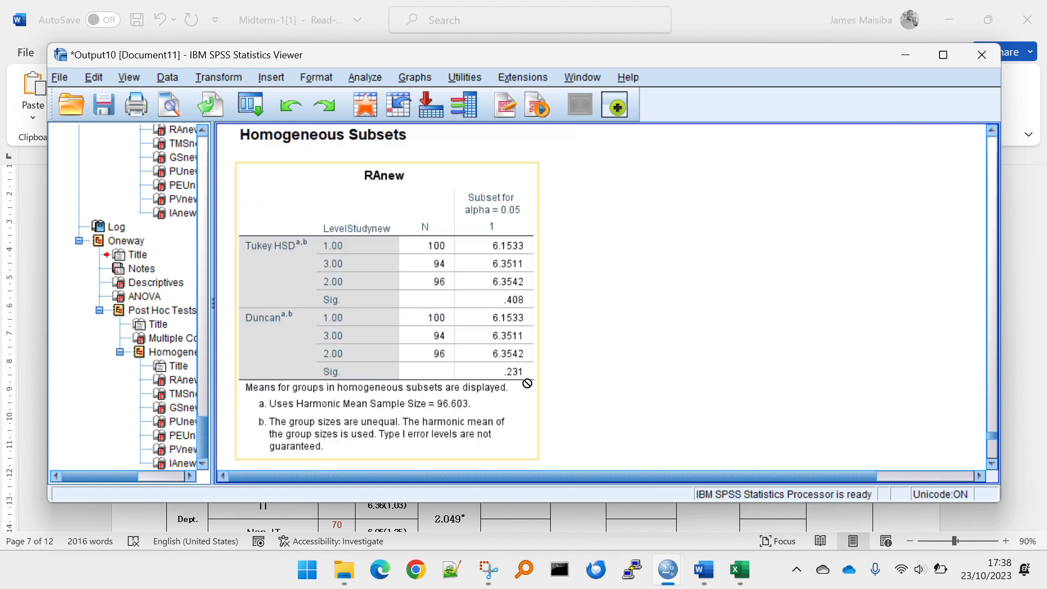
pyautogui.click(640, 298)
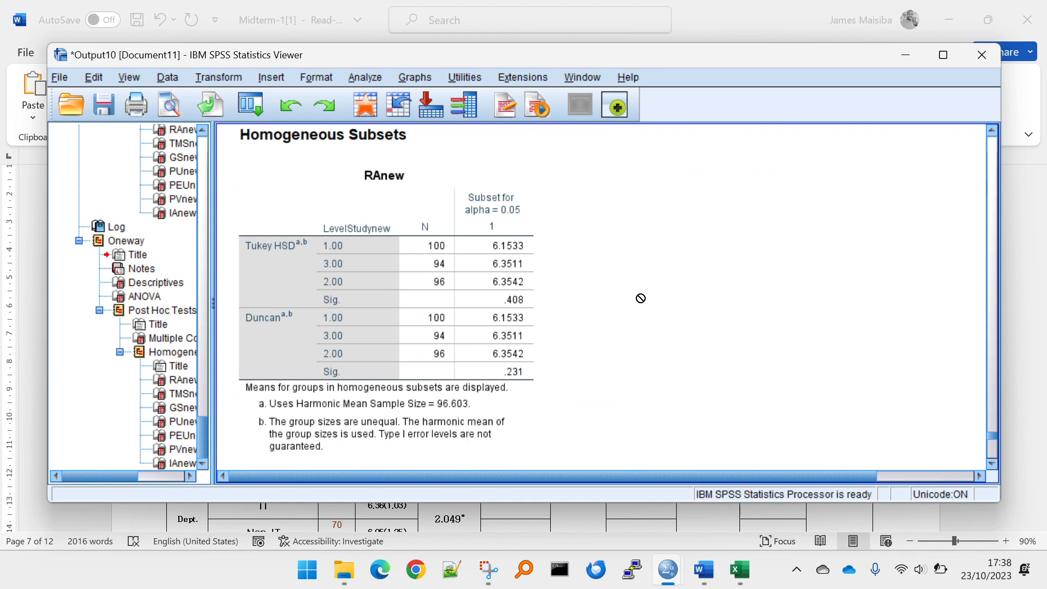
pyautogui.scroll(3, 640, 298)
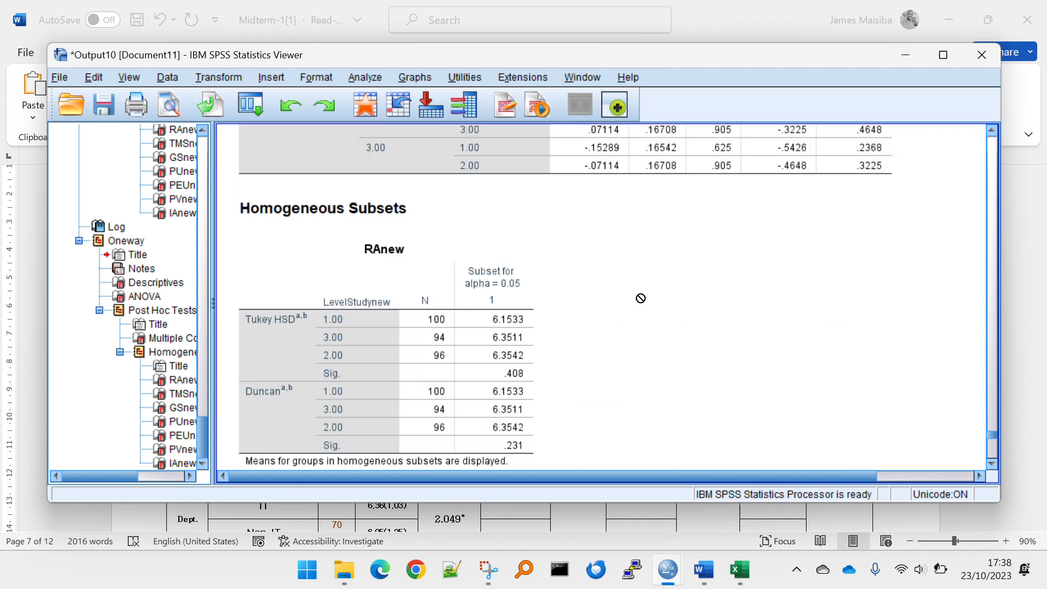
pyautogui.scroll(-20, 640, 298)
pyautogui.scroll(15, 640, 299)
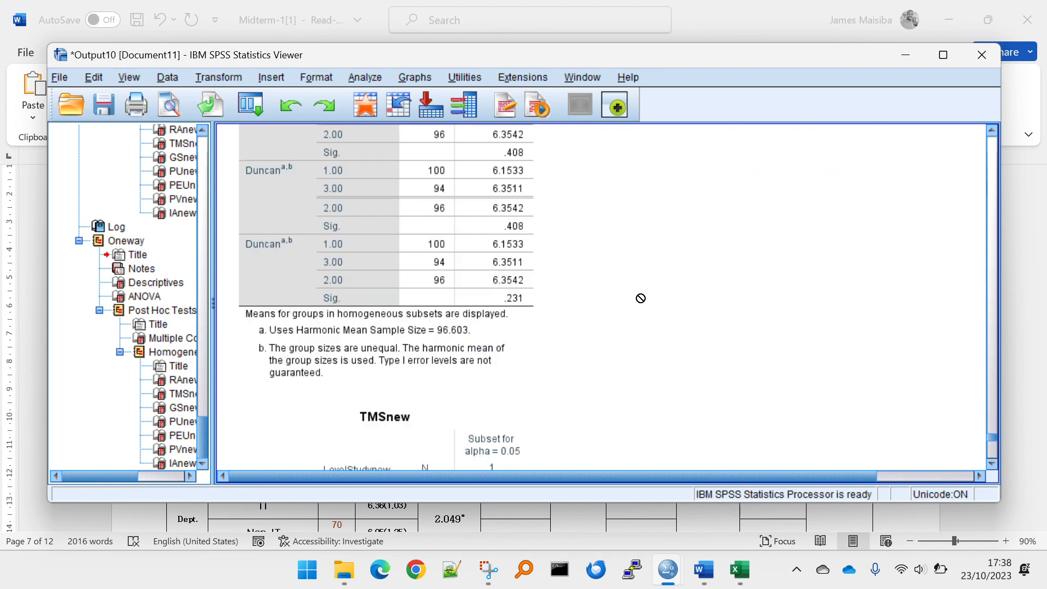
pyautogui.scroll(3, 641, 299)
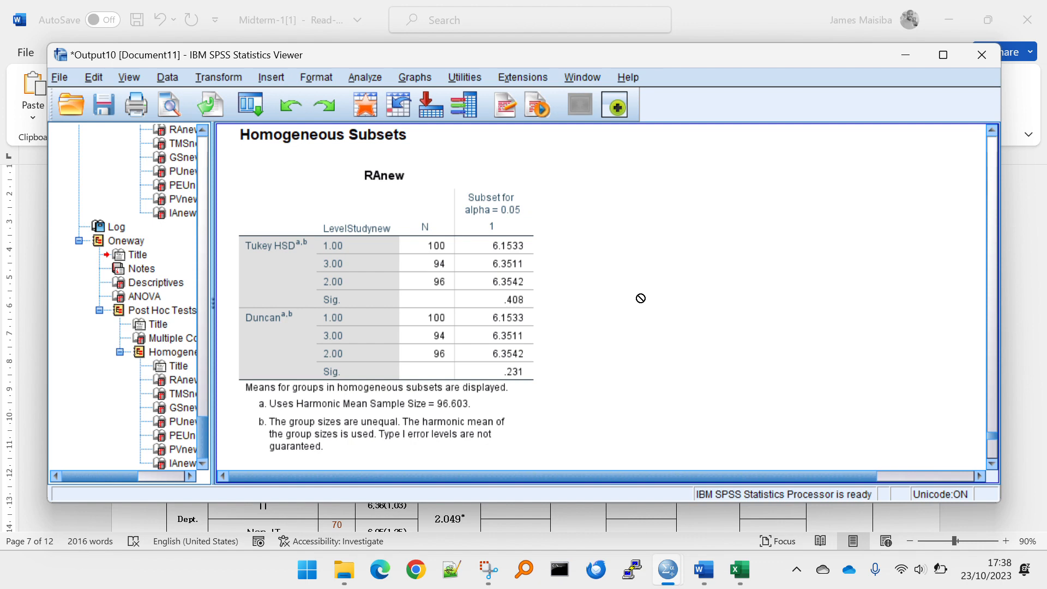
pyautogui.hotkey('alt', 'Tab')
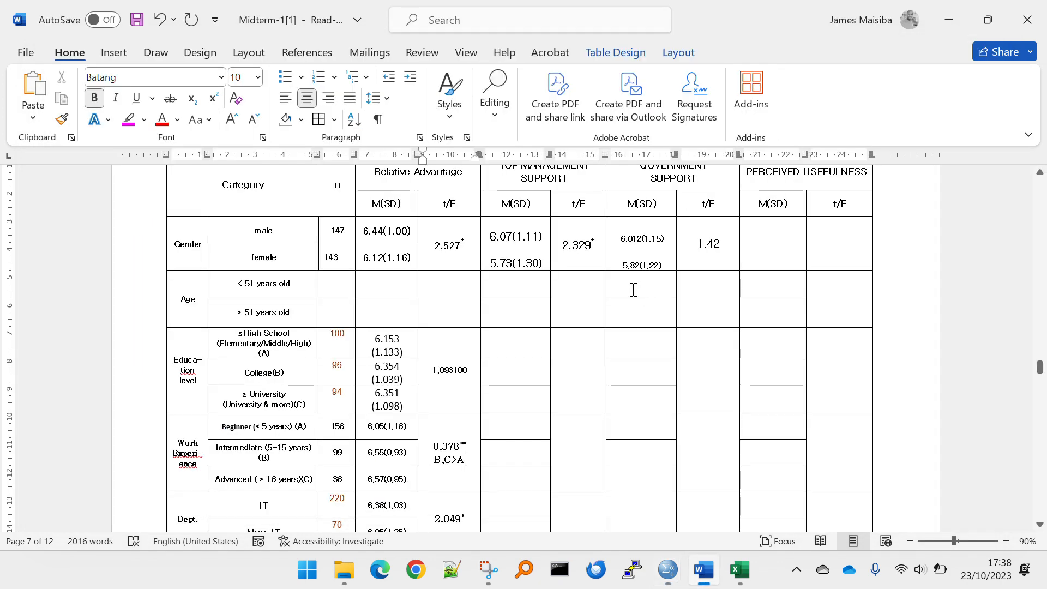
pyautogui.hotkey('alt', 'Tab')
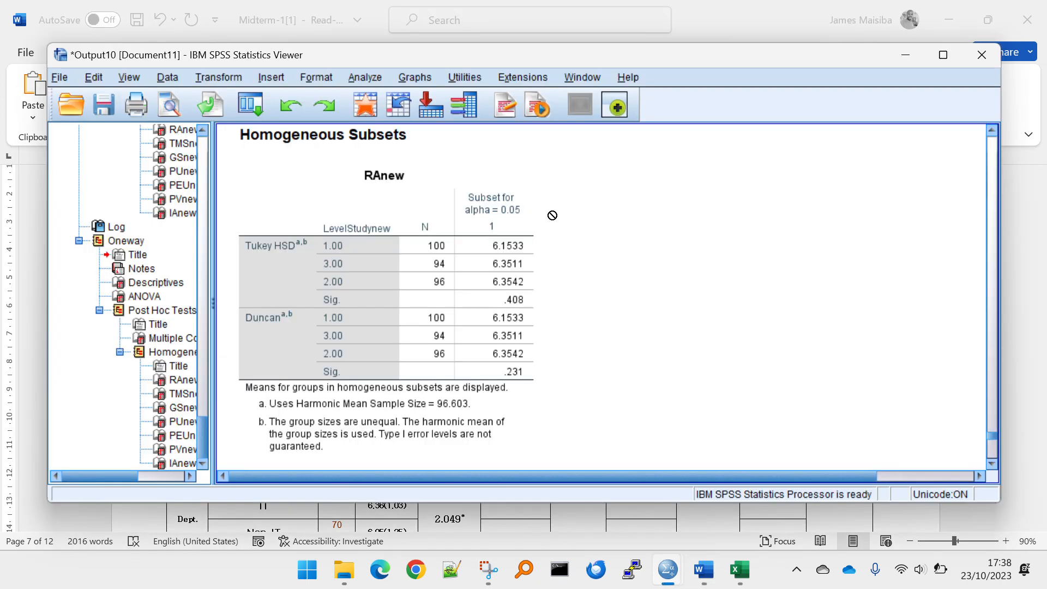
pyautogui.click(233, 77)
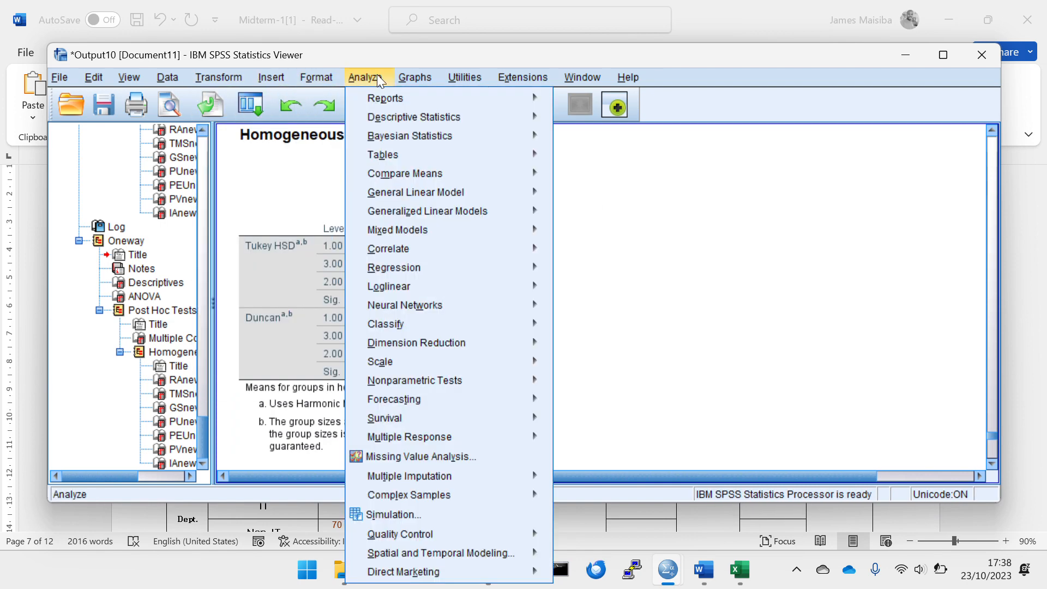
pyautogui.moveTo(461, 172)
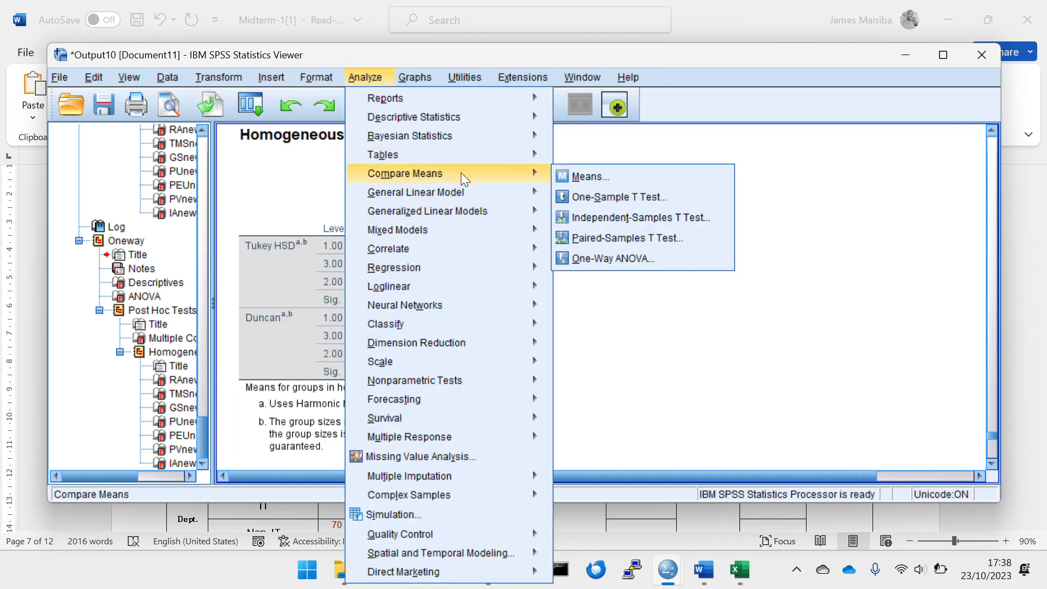
pyautogui.click(637, 257)
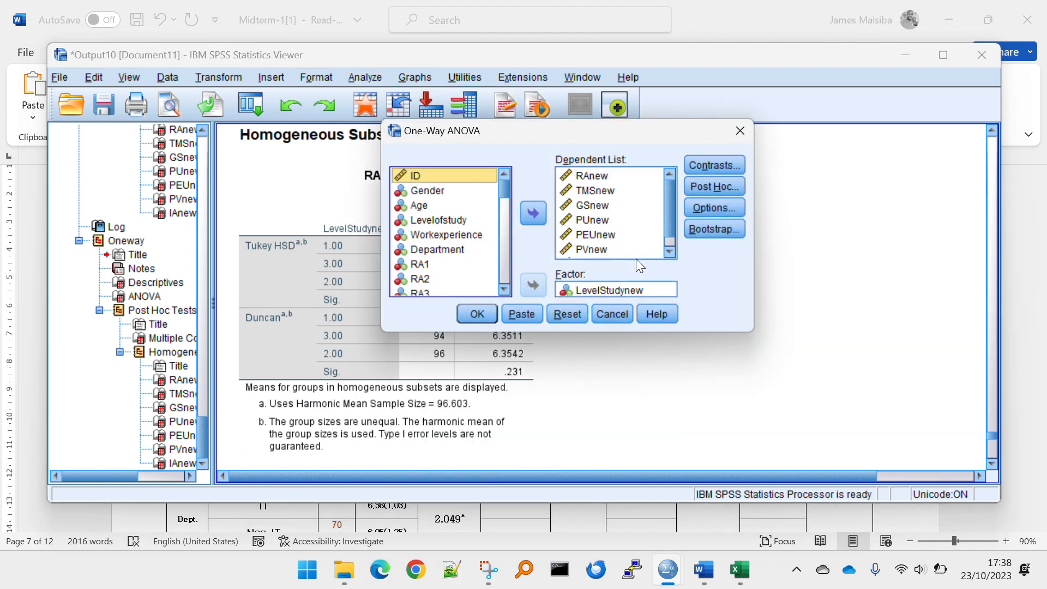
pyautogui.click(646, 290)
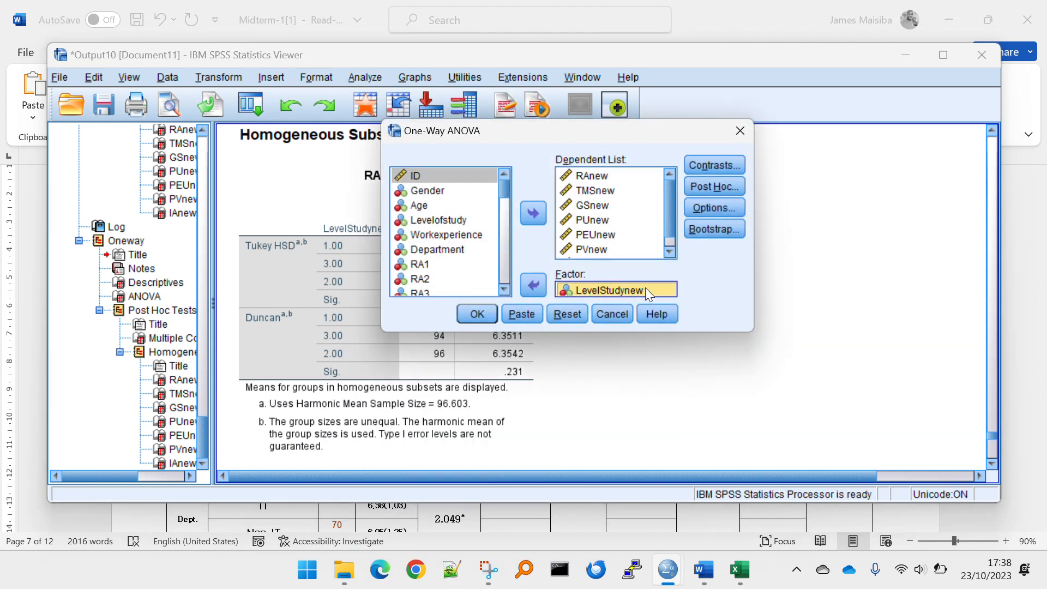
pyautogui.scroll(-10, 413, 231)
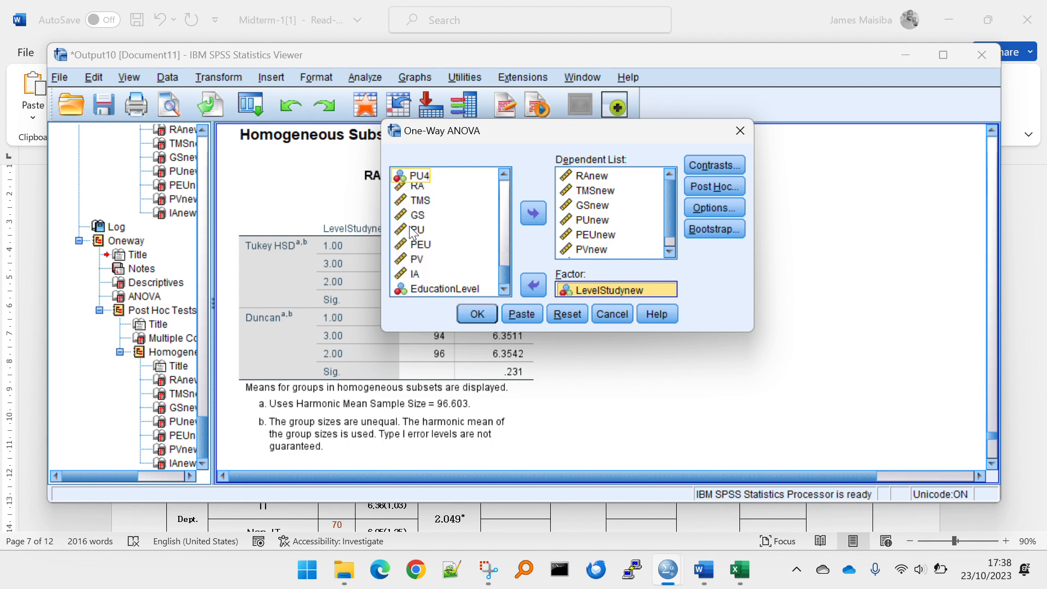
pyautogui.scroll(10, 413, 233)
pyautogui.press('Escape')
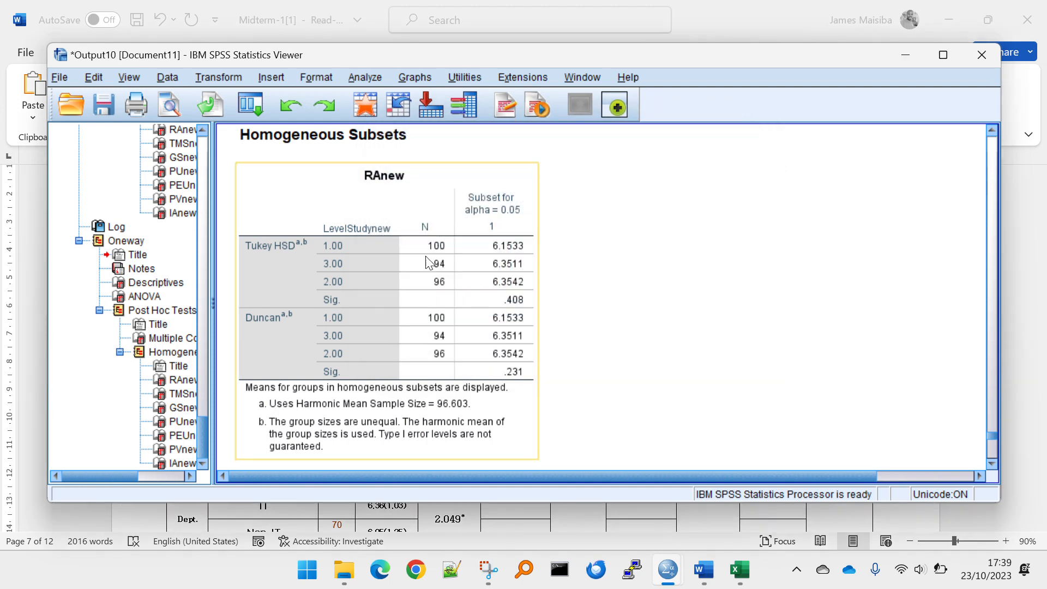
# Switch to the Word document and compare the Education level M(SD) values under Relative Advantage with the RAnew Homogeneous Subsets output in SPSS
pyautogui.hotkey('alt', 'Tab')
pyautogui.scroll(-2, 439, 317)
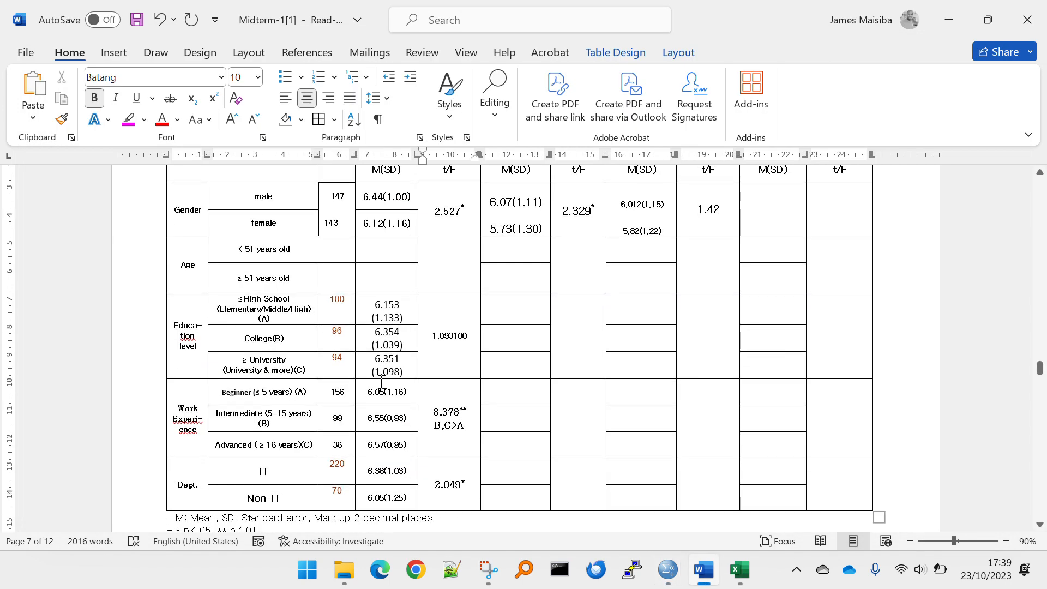
pyautogui.scroll(-1, 382, 383)
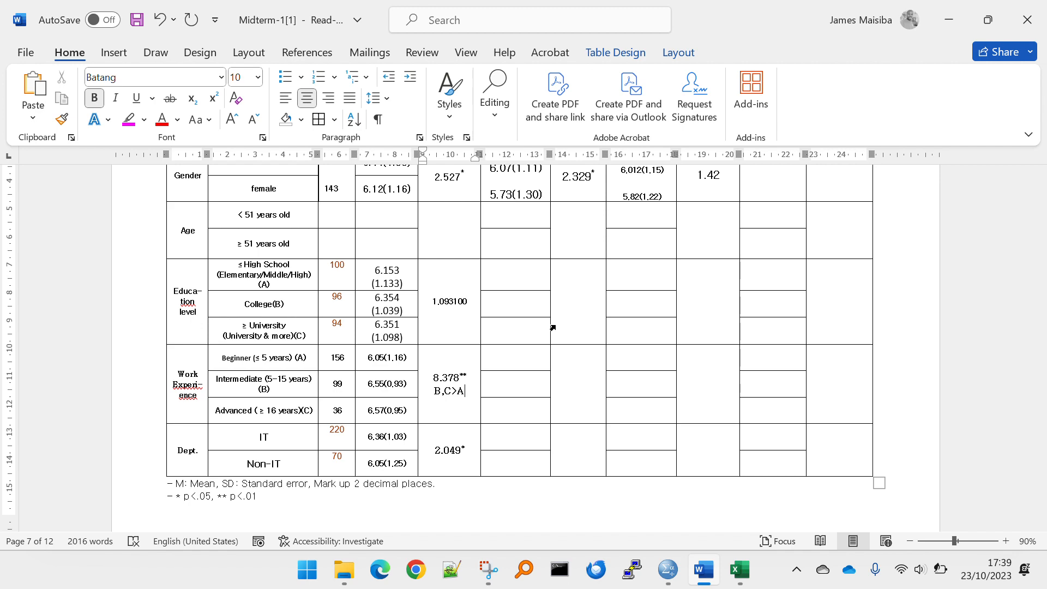
pyautogui.hotkey('alt', 'Tab')
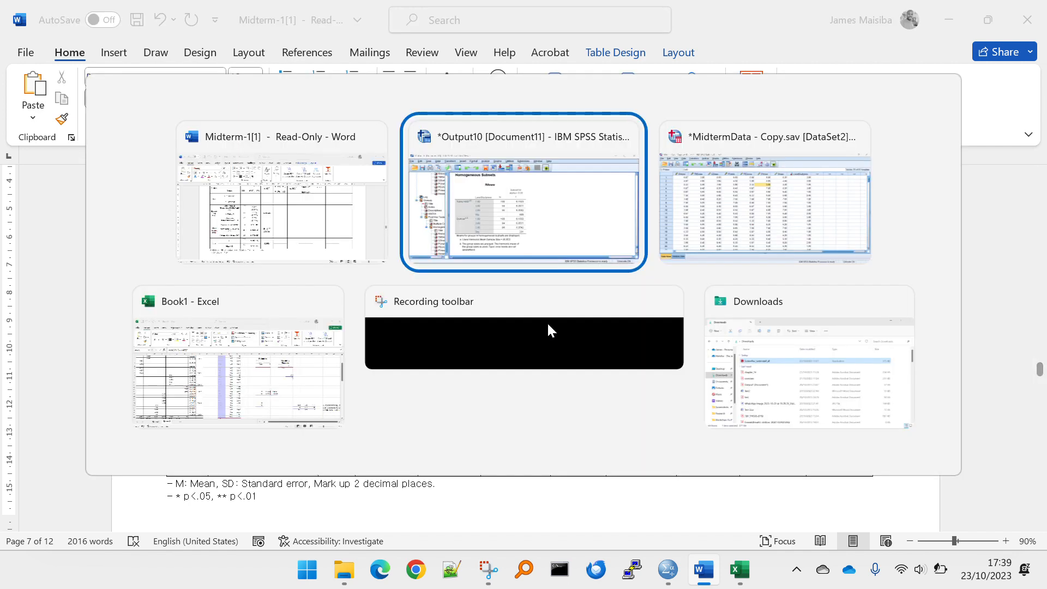
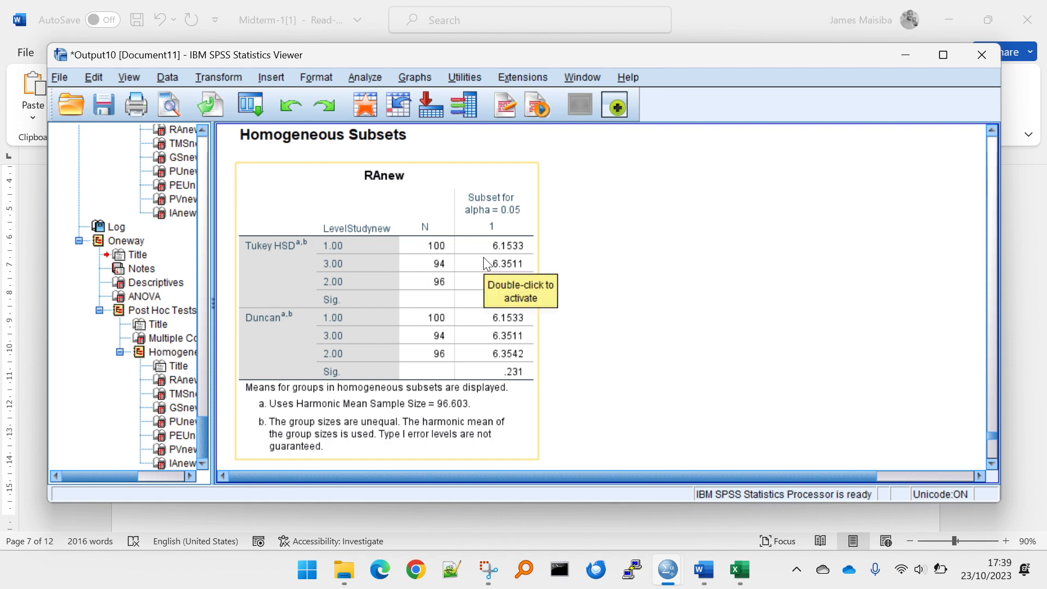
pyautogui.hotkey('alt', 'Tab')
pyautogui.moveTo(372, 271); pyautogui.dragTo(398, 330)
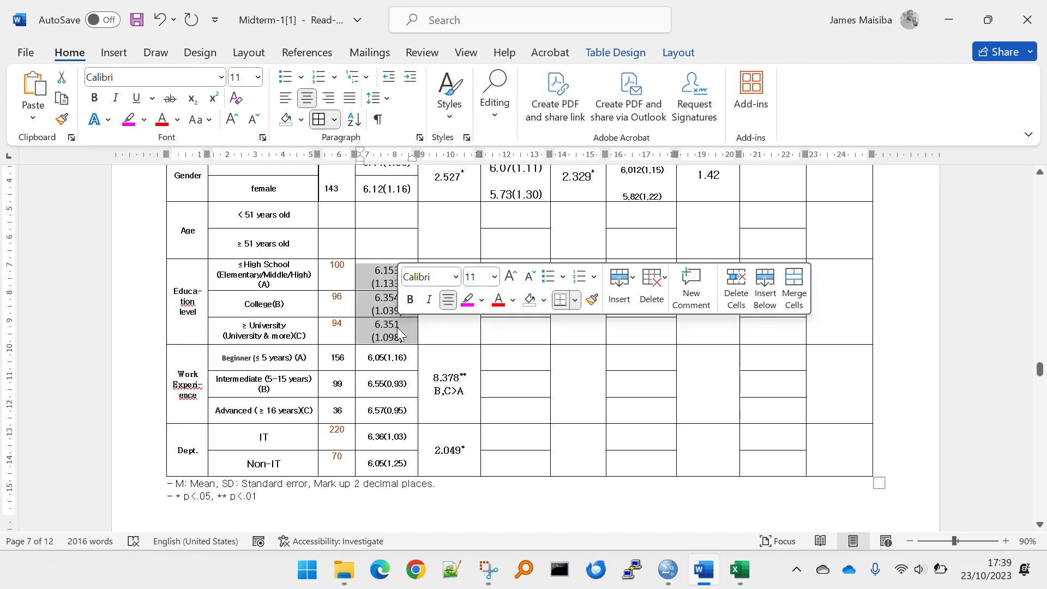
# Switch to the SPSS output and review the Tukey and Duncan means in the RAnew Homogeneous Subsets table
pyautogui.hotkey('alt', 'Tab')
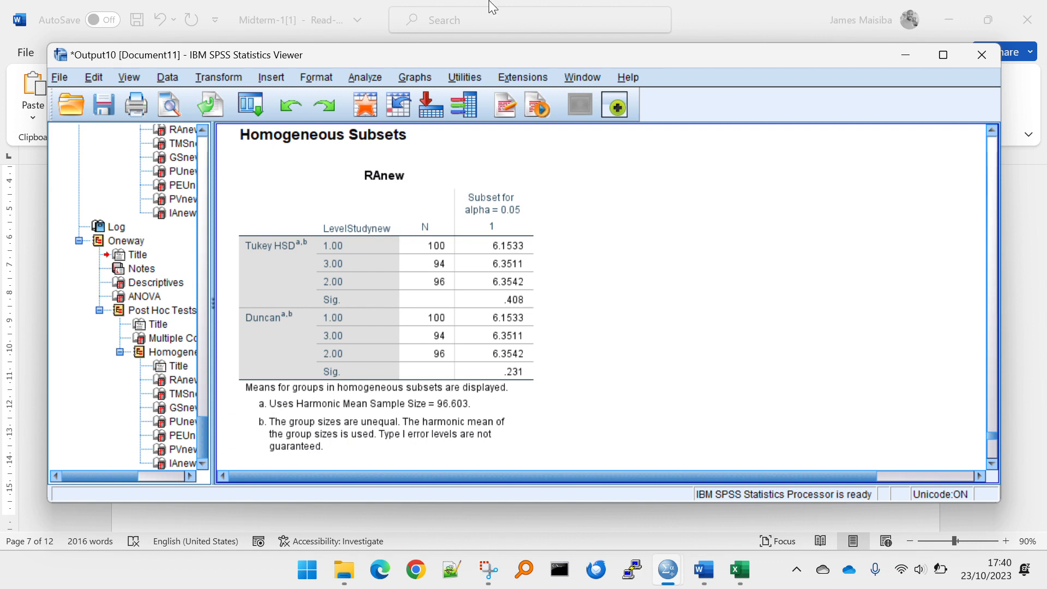
pyautogui.click(517, 336)
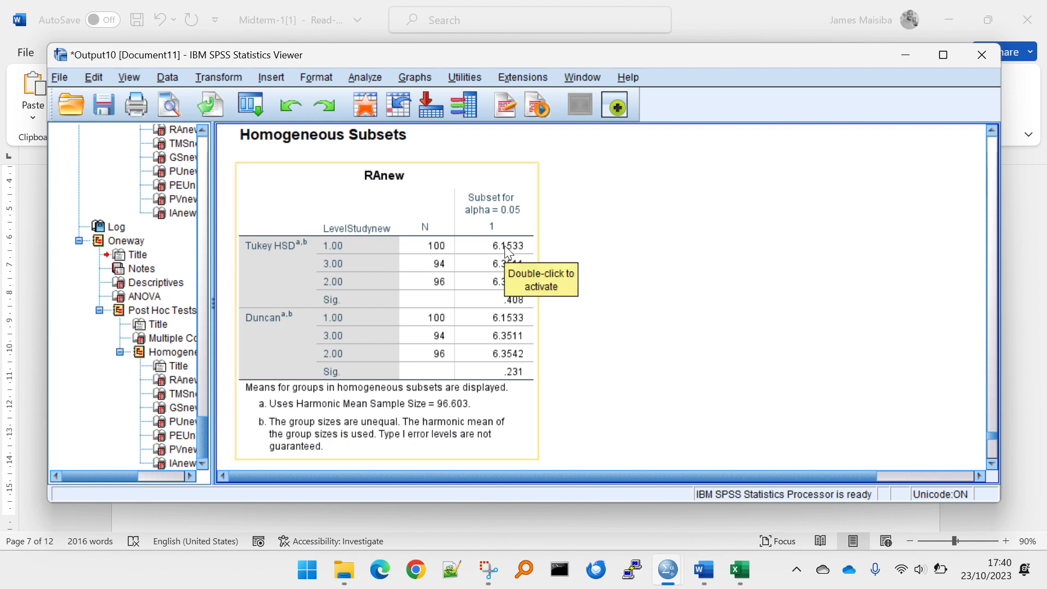
pyautogui.click(325, 136)
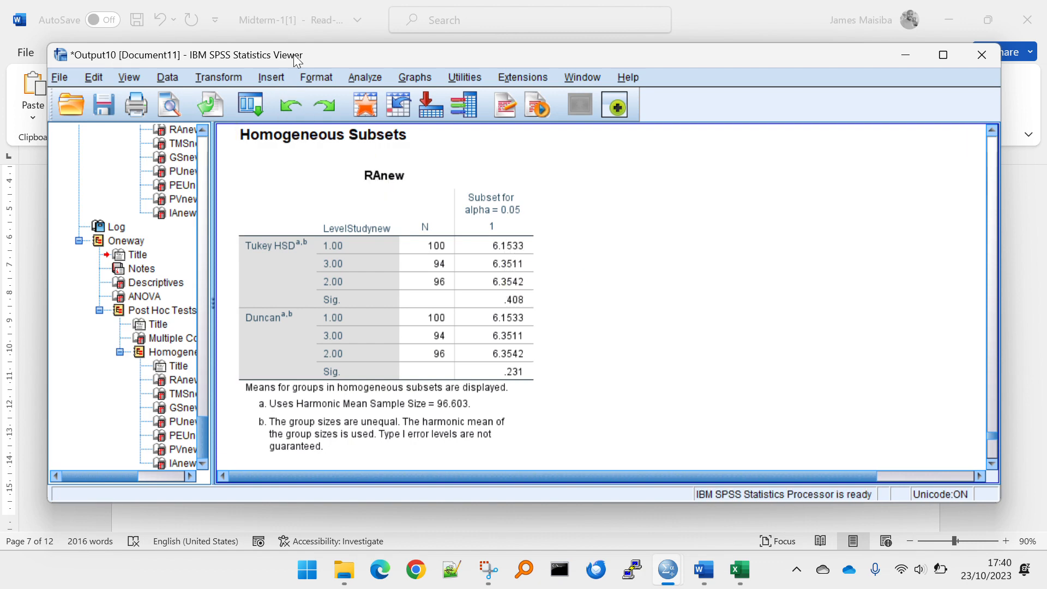
pyautogui.click(313, 70)
pyautogui.moveTo(219, 77)
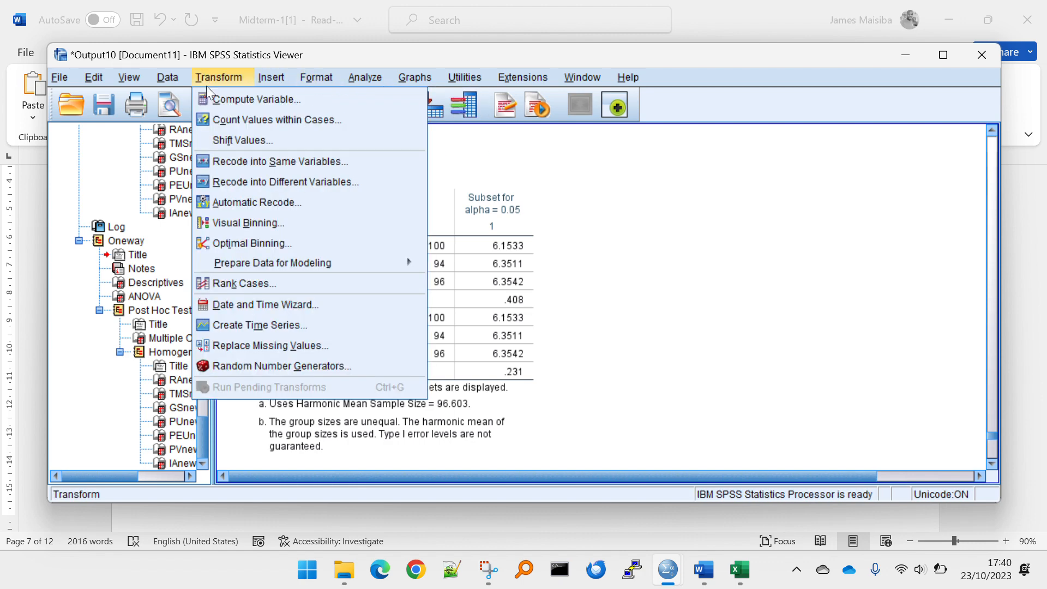
pyautogui.click(213, 99)
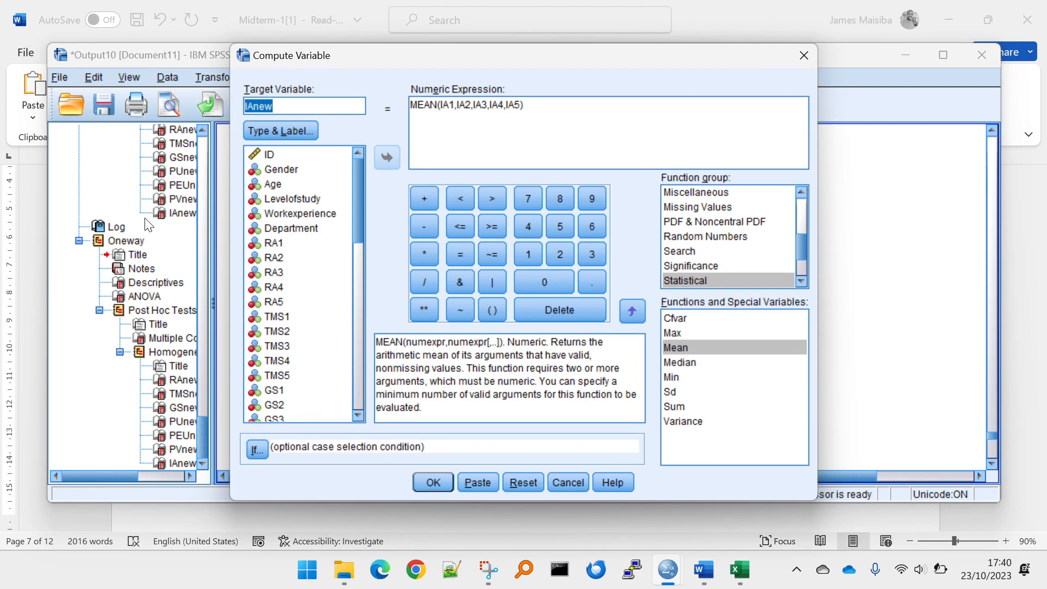
pyautogui.click(567, 483)
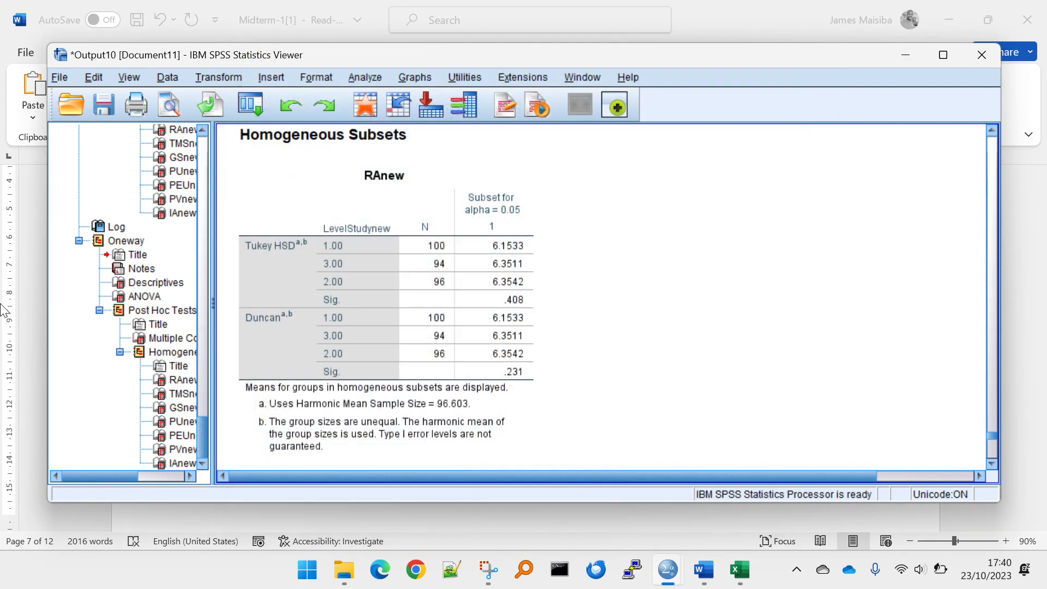
# Switch to the Word document and review the Work Experience group definitions, M(SD) values and group-difference notation in the group-means table
pyautogui.click(32, 293)
pyautogui.click(412, 389)
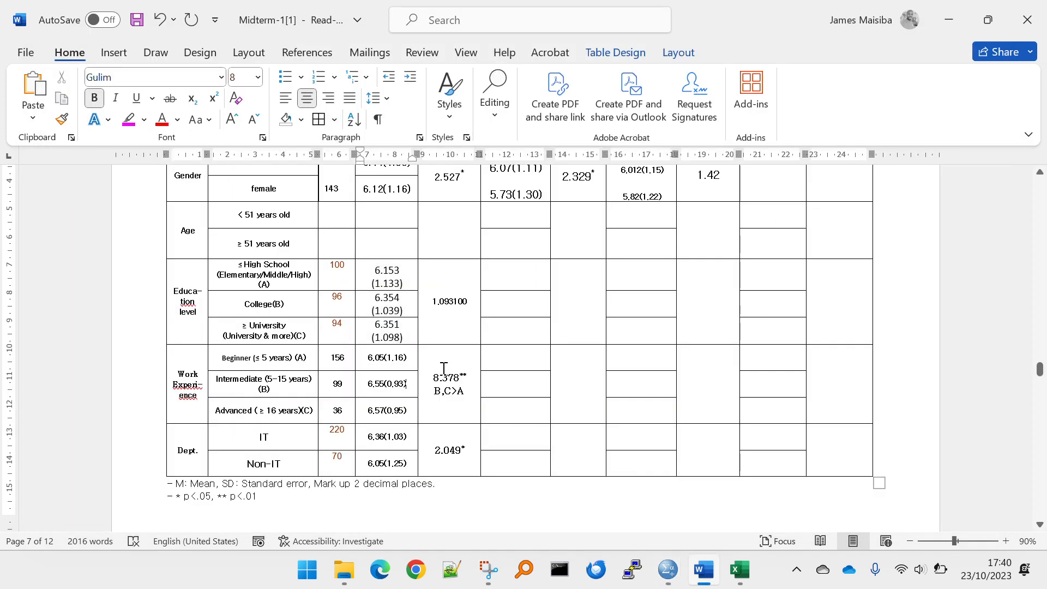
pyautogui.moveTo(433, 378); pyautogui.dragTo(485, 378)
pyautogui.click(435, 416)
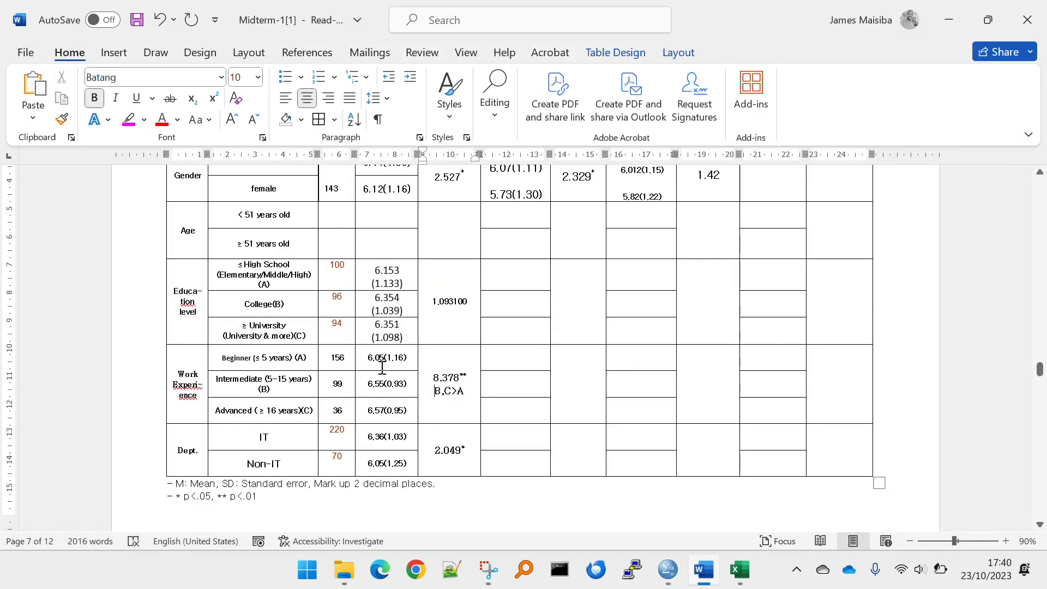
pyautogui.moveTo(229, 355); pyautogui.dragTo(233, 404)
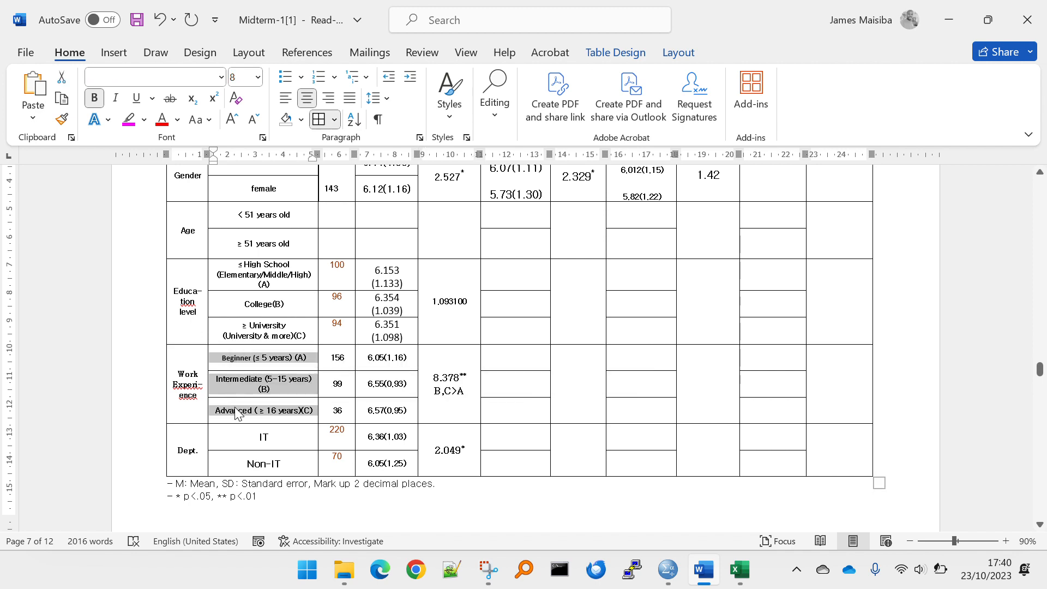
pyautogui.click(236, 408)
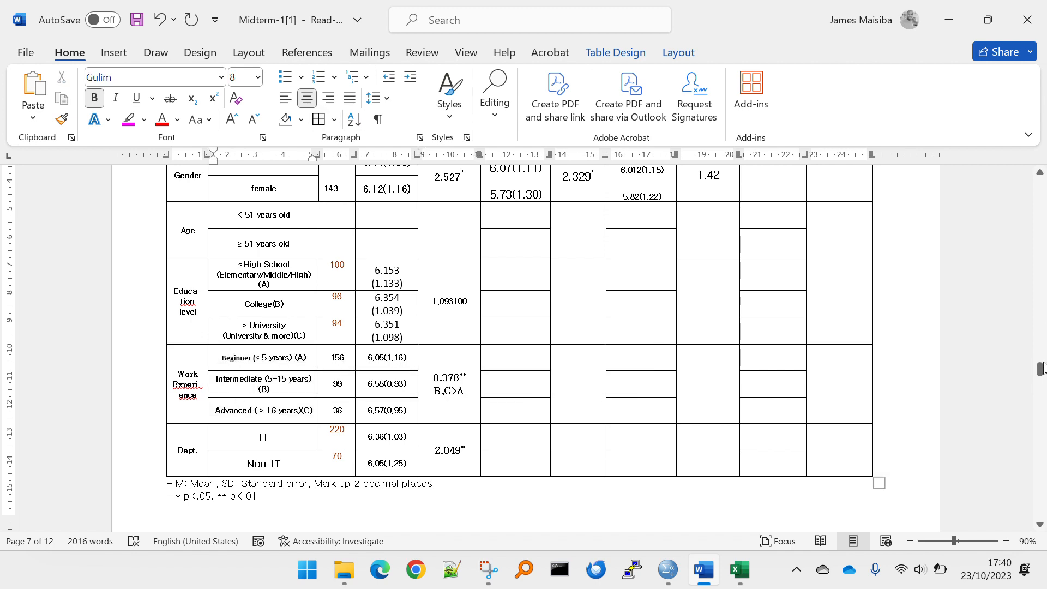
# Check the Q4 Work experience categories in the page 2 frequency table and return to the SPSS output
pyautogui.moveTo(1039, 369); pyautogui.dragTo(1024, 227)
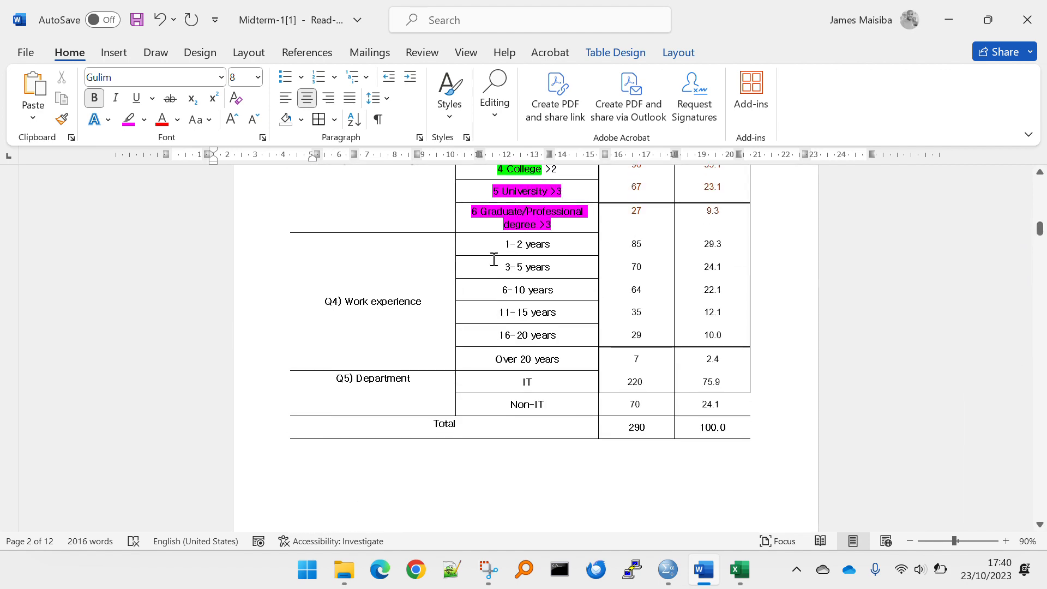
pyautogui.moveTo(494, 261); pyautogui.dragTo(494, 248)
pyautogui.moveTo(498, 289); pyautogui.dragTo(500, 358)
pyautogui.hotkey('alt', 'Tab')
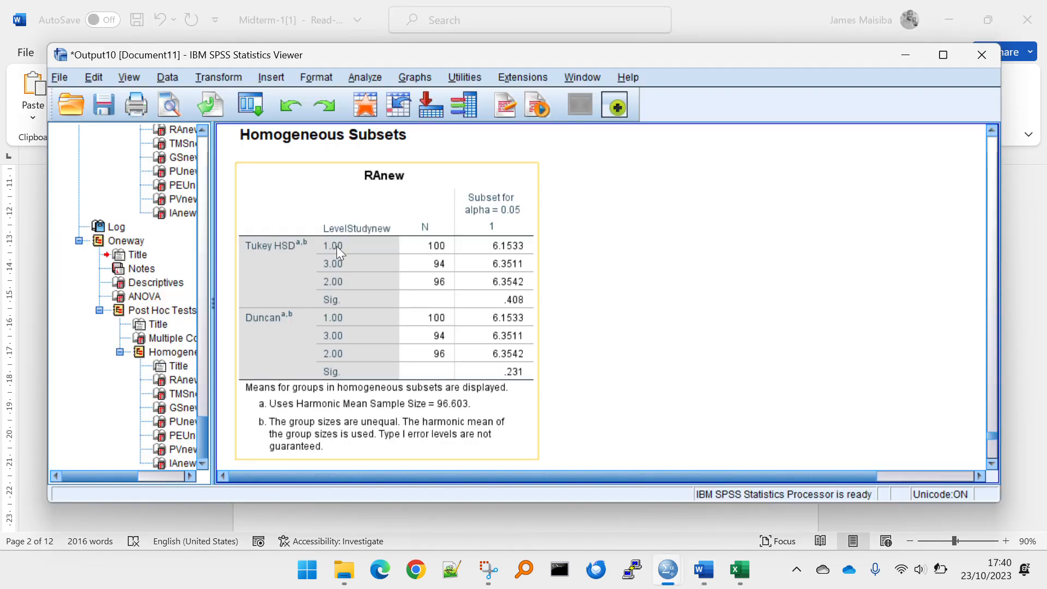
pyautogui.click(218, 71)
pyautogui.click(231, 161)
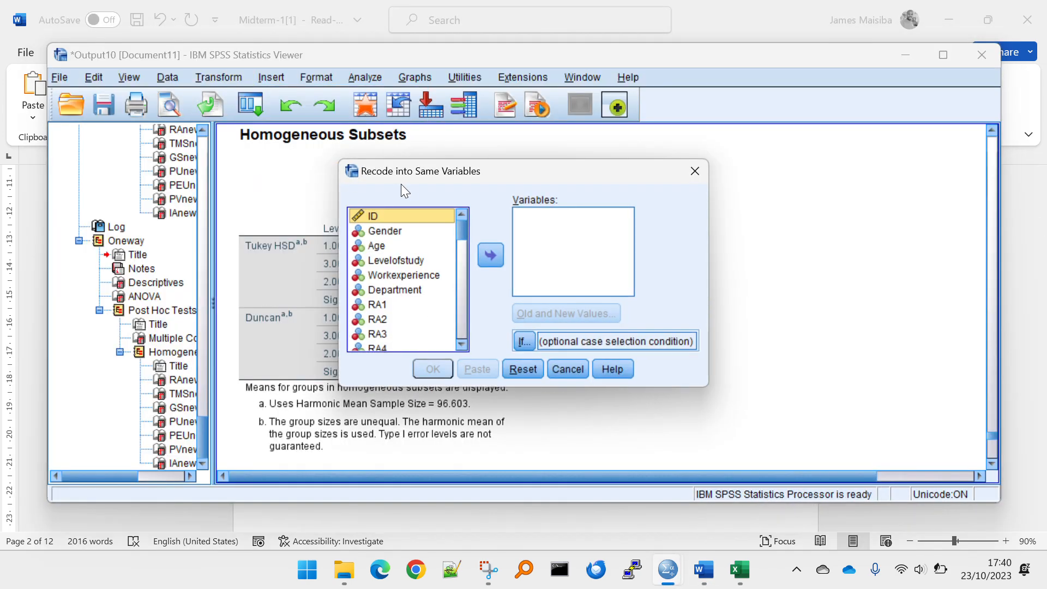
pyautogui.press('Escape')
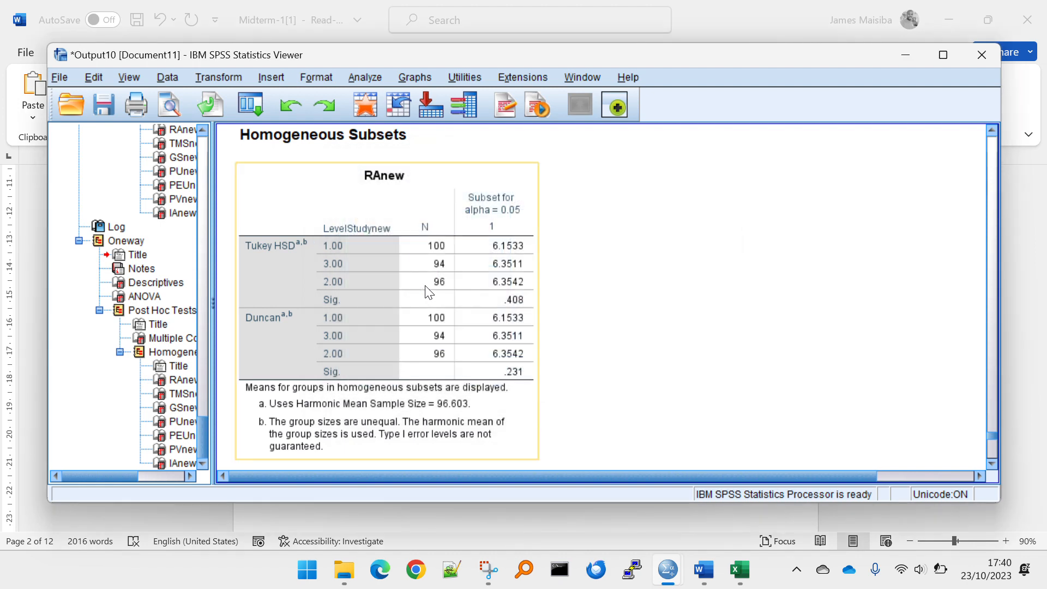
# Clear the previous Recode into Different Variables setup and add Workexperience as the input variable
pyautogui.click(210, 77)
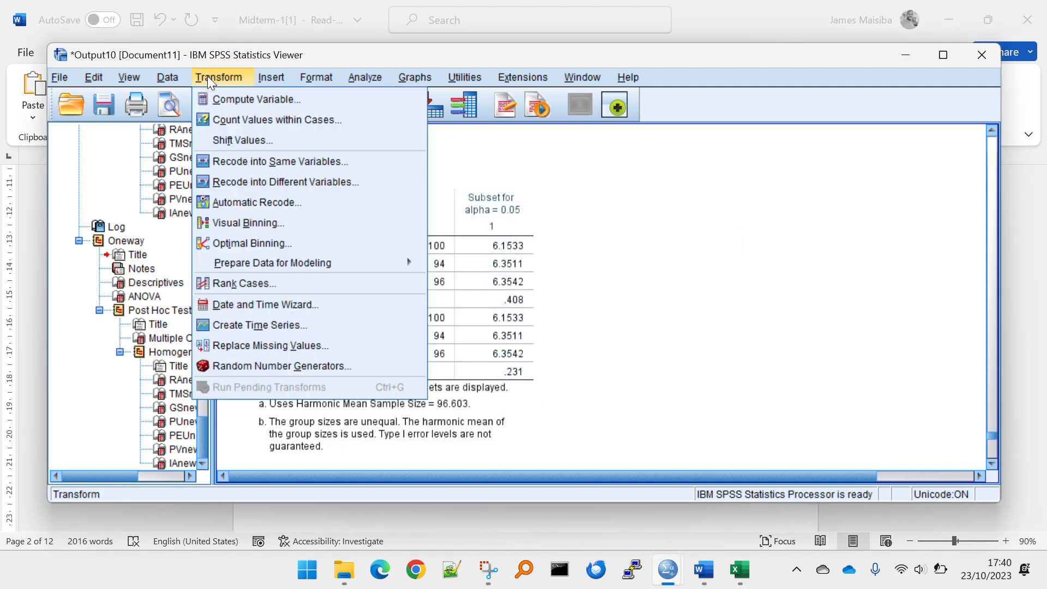
pyautogui.click(234, 182)
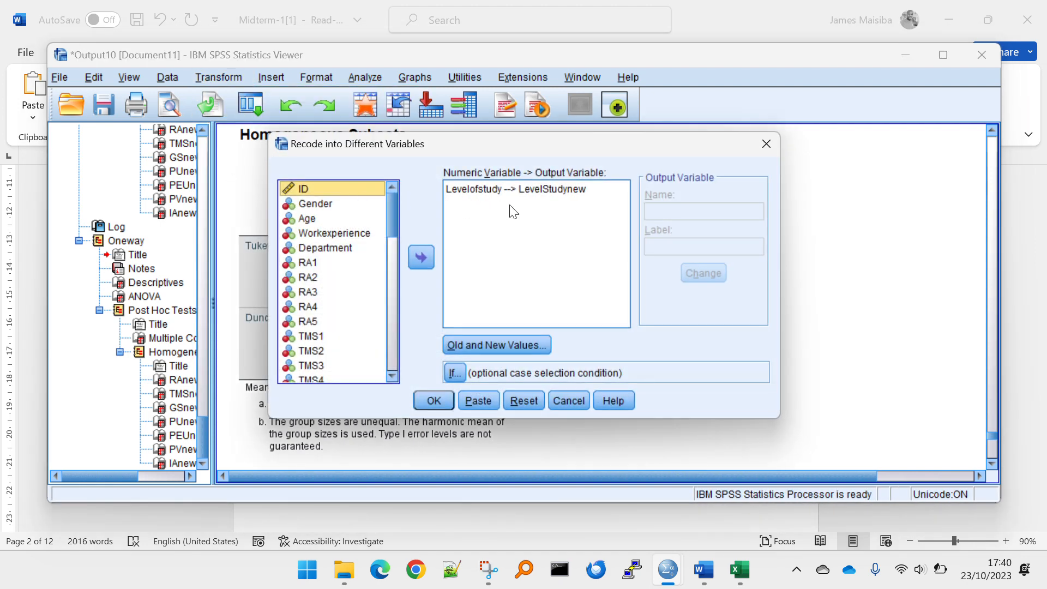
pyautogui.click(506, 404)
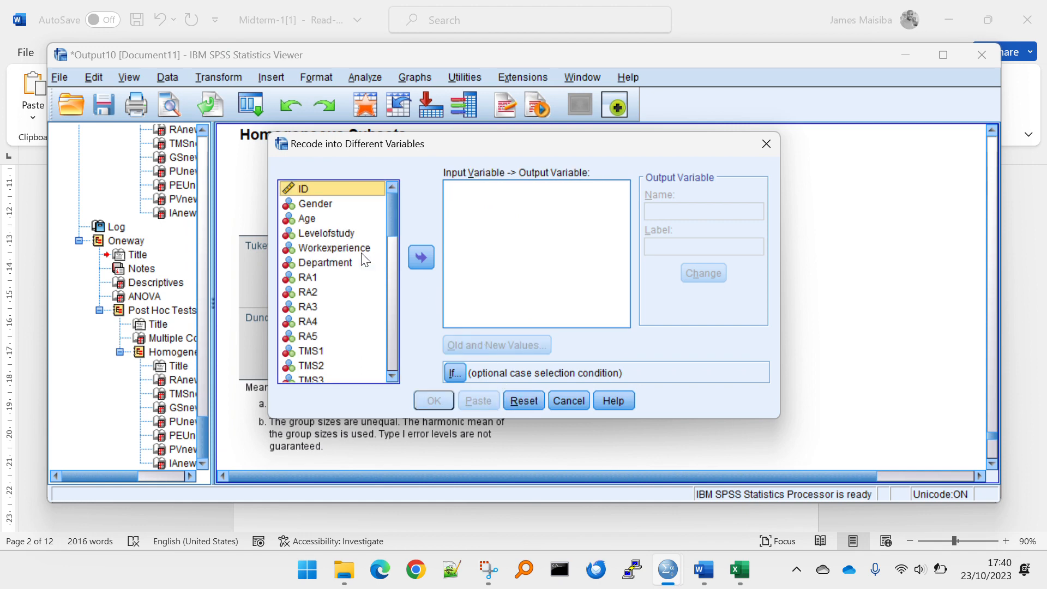
pyautogui.scroll(-1, 334, 262)
pyautogui.scroll(1, 334, 262)
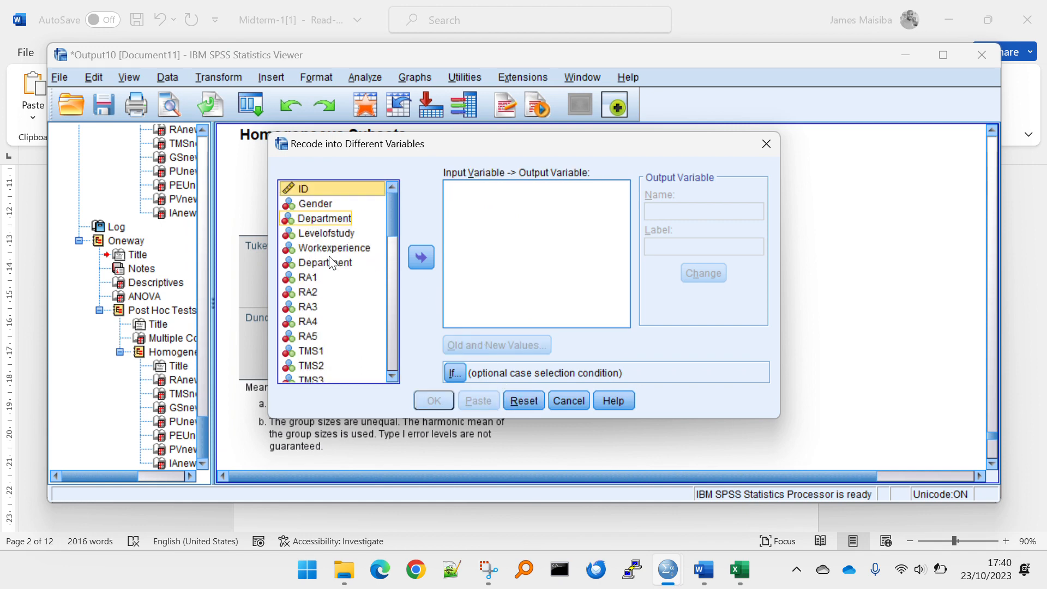
pyautogui.click(333, 248)
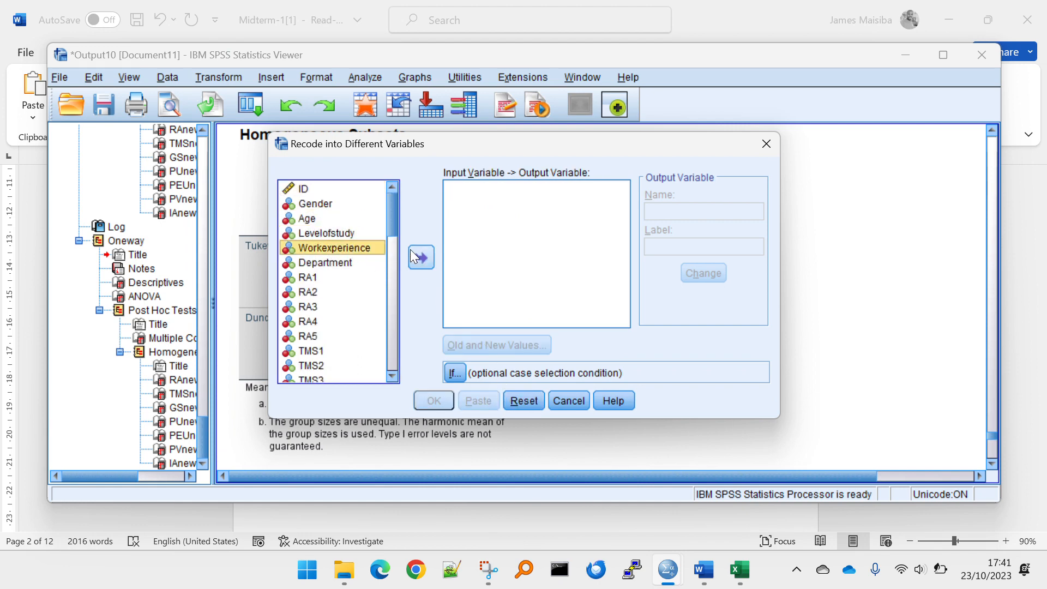
pyautogui.click(417, 255)
# Set both the name and the label of the Workexperience output variable to wexp and apply them
pyautogui.click(704, 246)
pyautogui.write('w')
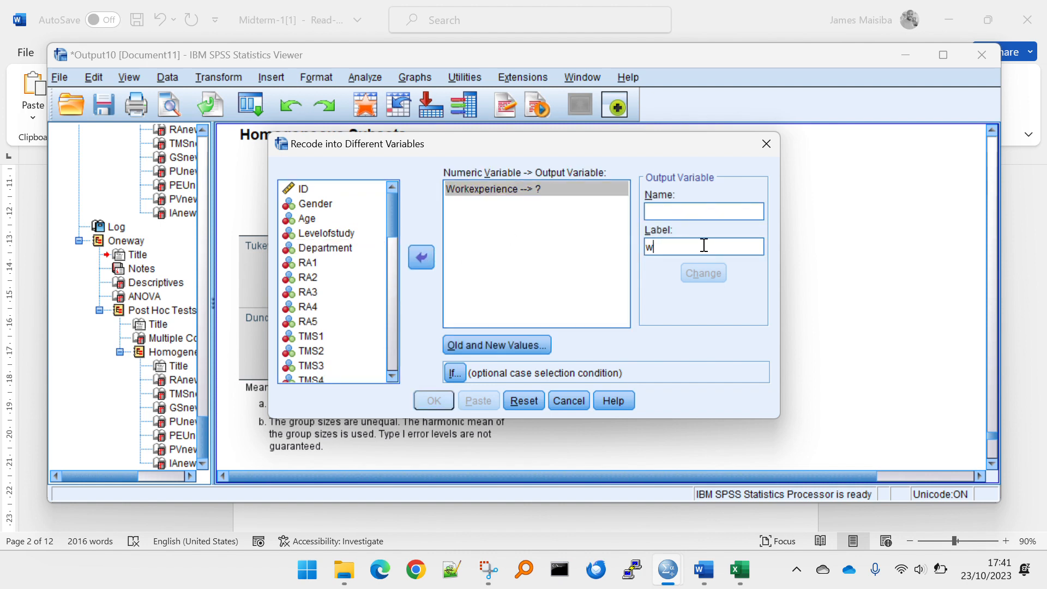
pyautogui.write('exp')
pyautogui.doubleClick(710, 245)
pyautogui.click(708, 210)
pyautogui.write('1.093100')
pyautogui.press('BackSpace')
pyautogui.press('BackSpace')
pyautogui.press('BackSpace')
pyautogui.press('BackSpace')
pyautogui.press('BackSpace')
pyautogui.press('BackSpace')
pyautogui.write('wexp')
pyautogui.click(653, 212)
pyautogui.press('BackSpace')
pyautogui.press('BackSpace')
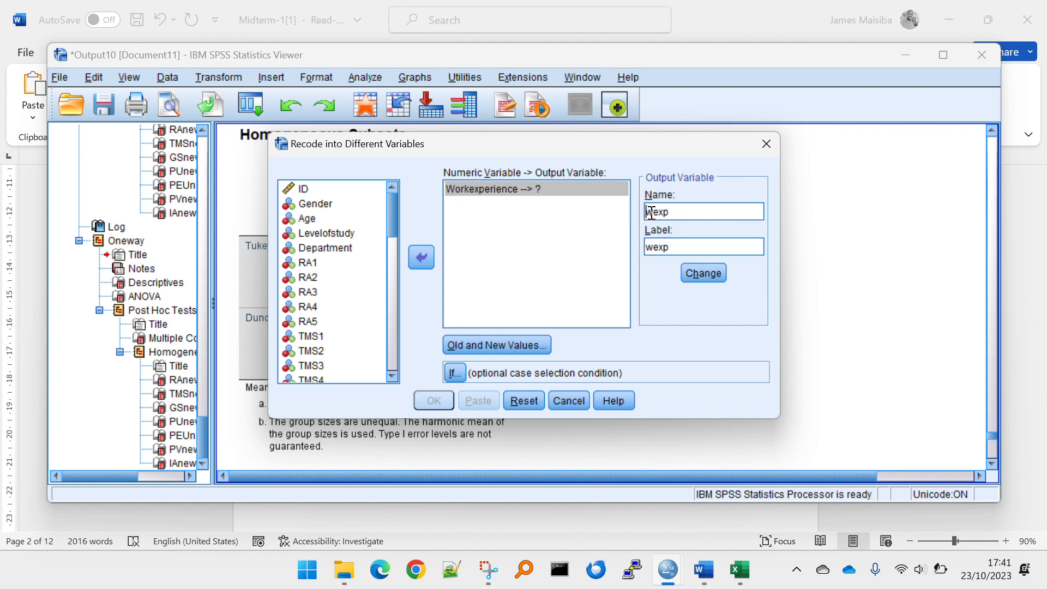
pyautogui.click(705, 274)
# Open the old and new values for wexp and recode old values 1 and 2 into new value 1
pyautogui.click(500, 347)
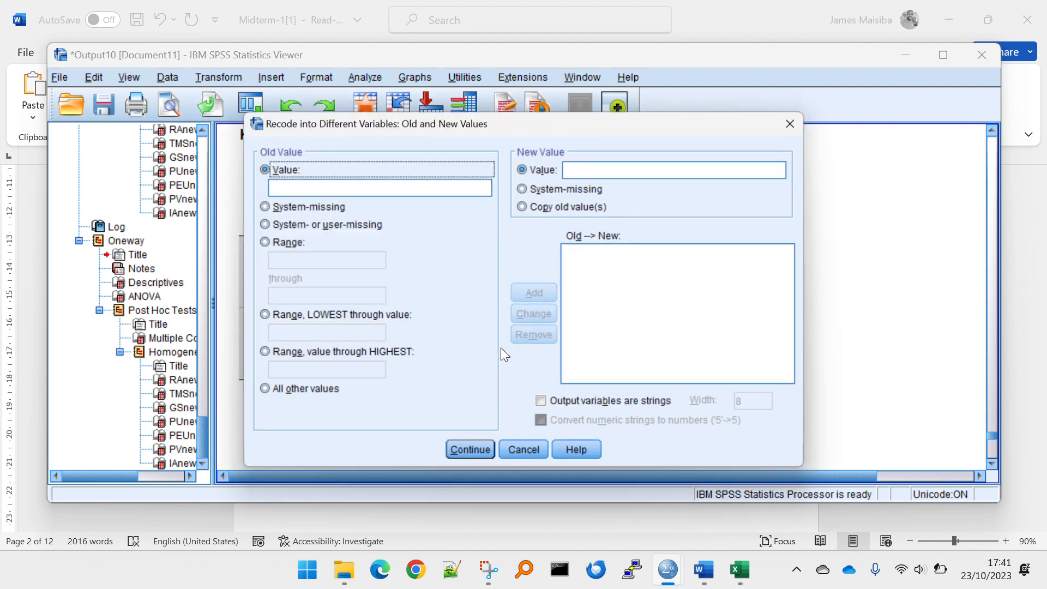
pyautogui.click(592, 168)
pyautogui.click(403, 187)
pyautogui.write('1')
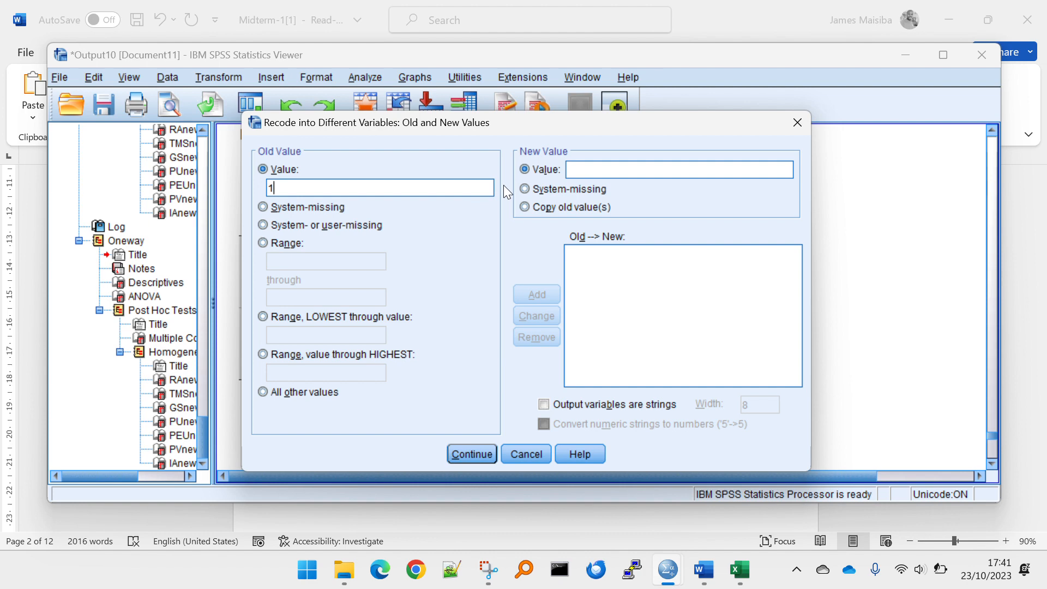
pyautogui.click(605, 167)
pyautogui.write('1')
pyautogui.click(537, 294)
pyautogui.click(441, 187)
pyautogui.write('2')
pyautogui.click(595, 167)
pyautogui.write('1')
pyautogui.click(547, 296)
# Add recode rules that turn old values 3 and 4 into new value 2
pyautogui.click(452, 186)
pyautogui.write('32')
pyautogui.click(553, 290)
pyautogui.click(413, 180)
pyautogui.write('4')
pyautogui.click(579, 172)
pyautogui.write('2')
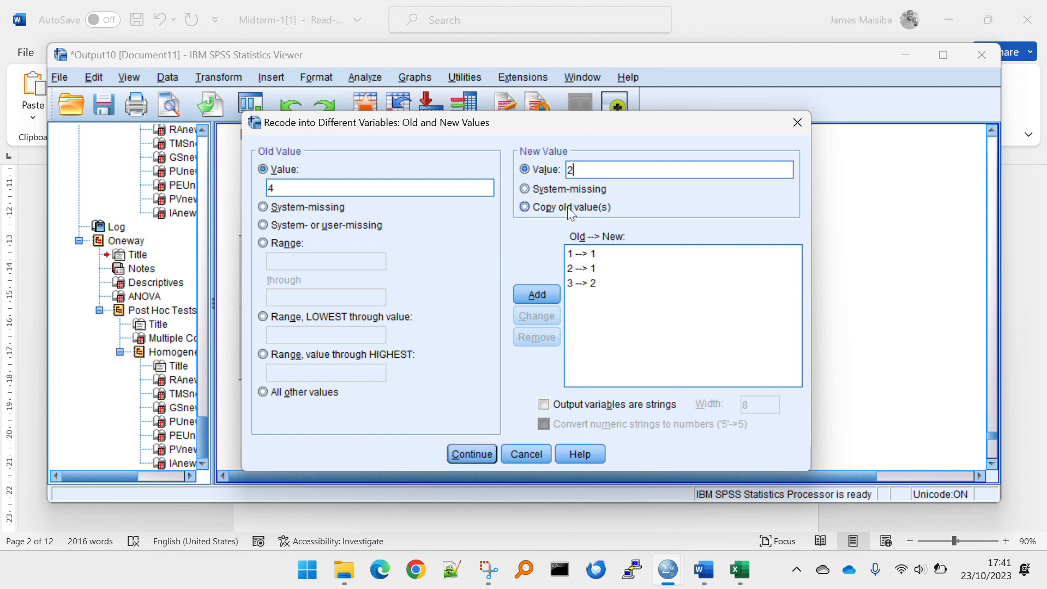
pyautogui.click(545, 291)
# Add recode rules that turn old values 5 and 6 into new value 3, and run the recode
pyautogui.click(417, 186)
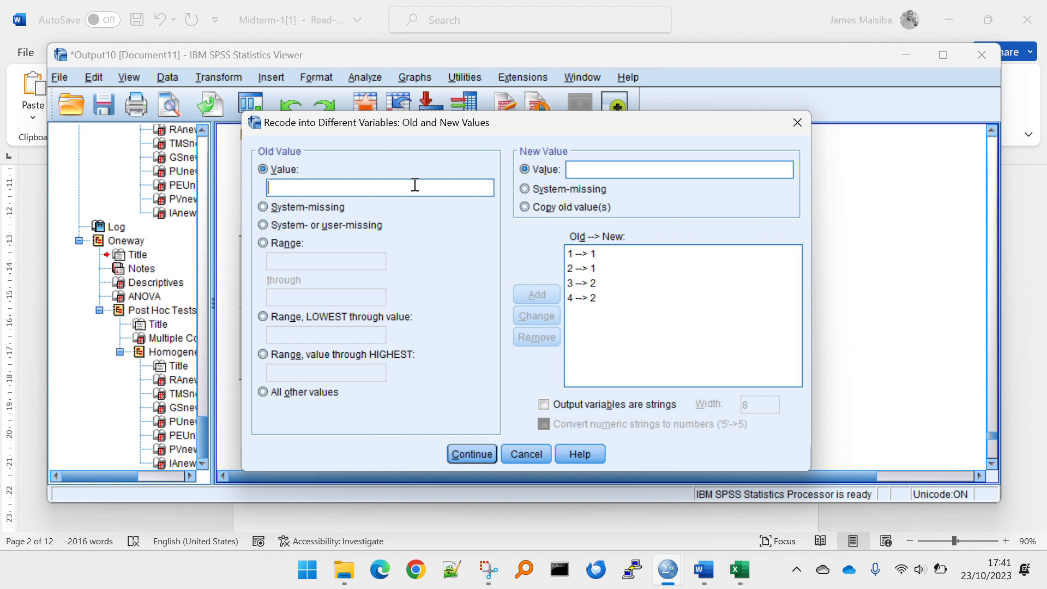
pyautogui.write('4')
pyautogui.press('BackSpace')
pyautogui.write('5')
pyautogui.click(672, 173)
pyautogui.write('3')
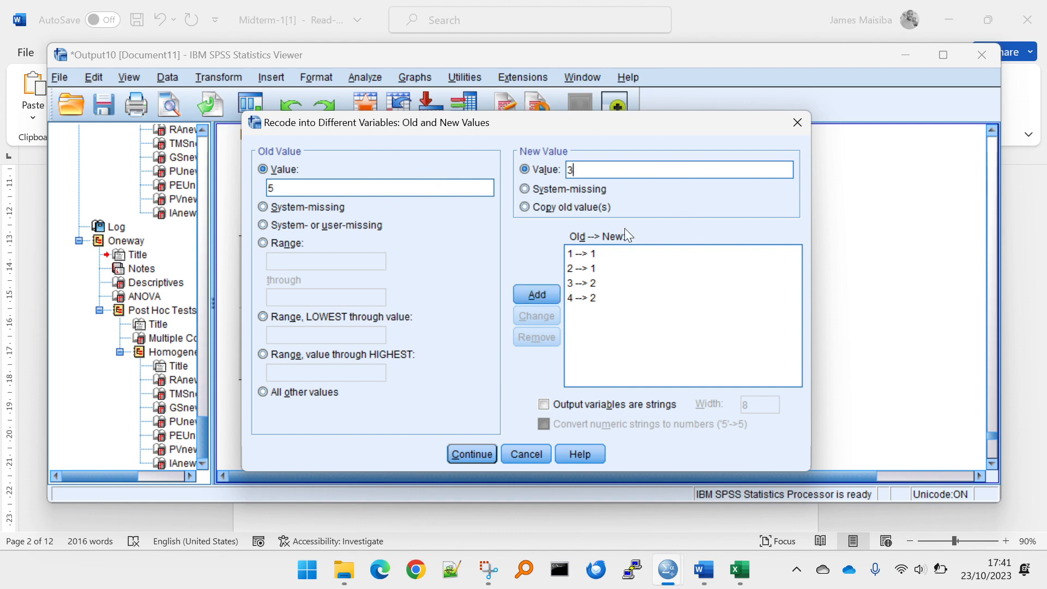
pyautogui.click(537, 294)
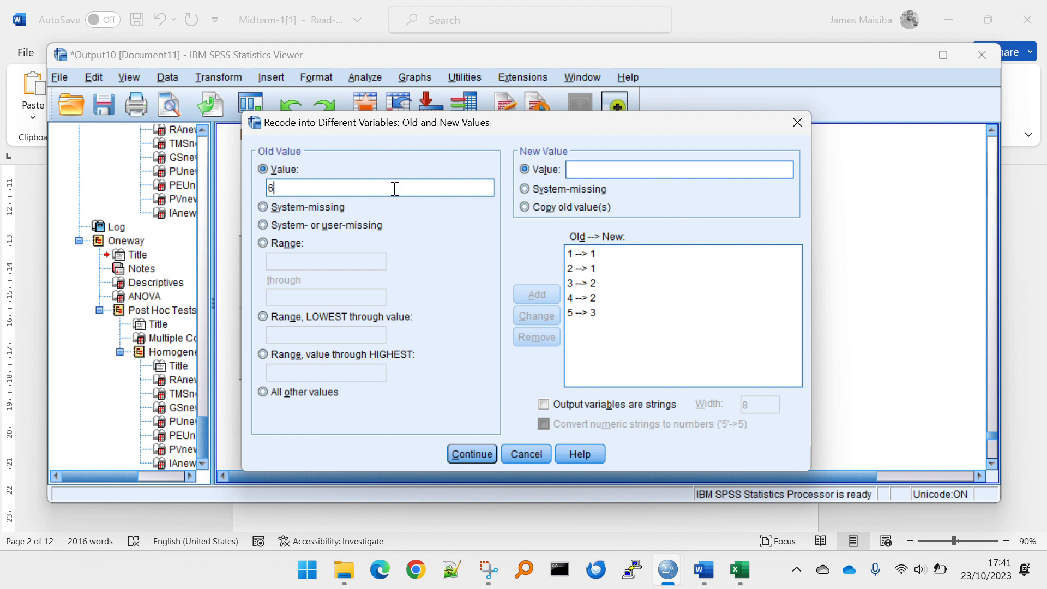
pyautogui.click(580, 169)
pyautogui.write('3')
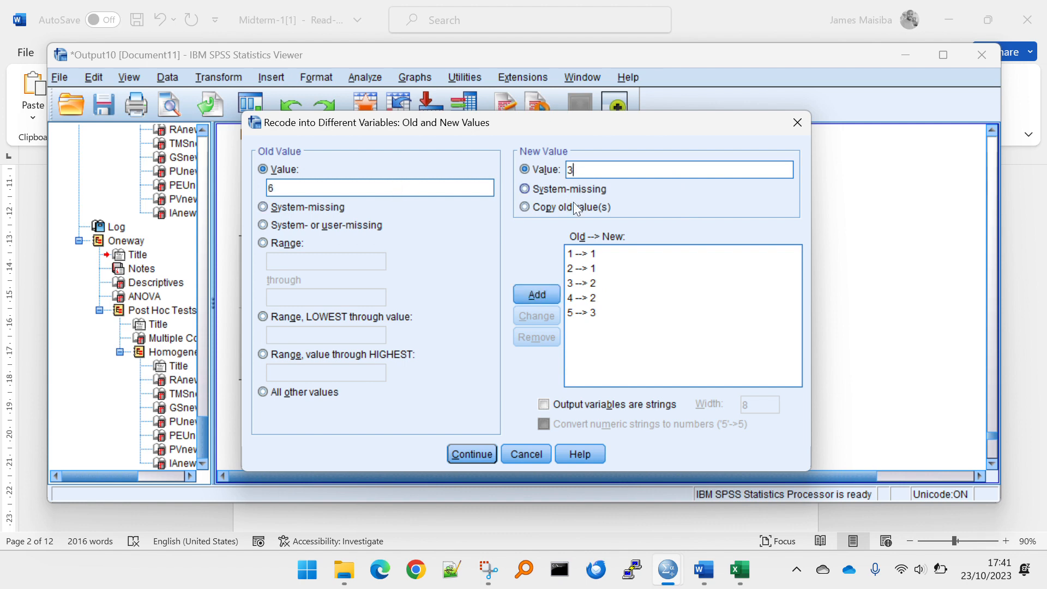
pyautogui.click(538, 294)
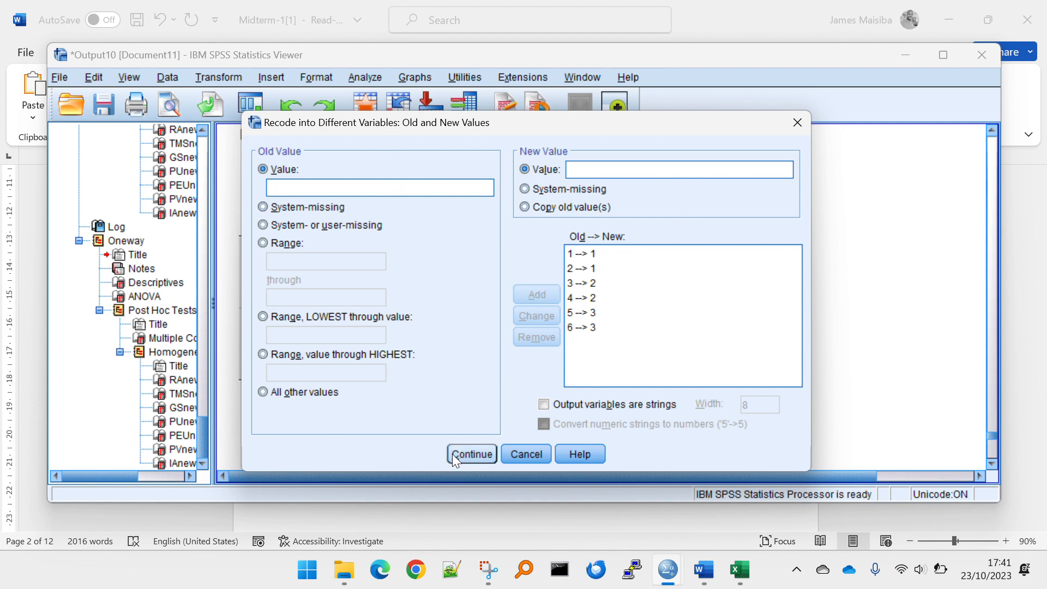
pyautogui.click(453, 454)
pyautogui.click(433, 401)
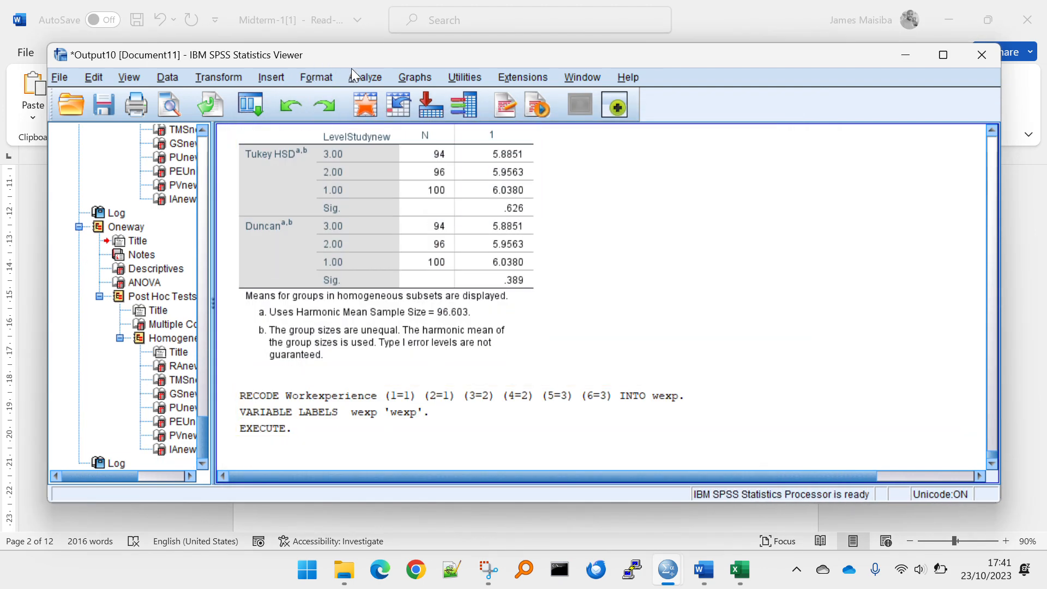
# Run the One-Way ANOVA with wexp as the factor in place of LevelStudynew, keeping the same dependent variables
pyautogui.click(355, 70)
pyautogui.moveTo(422, 171)
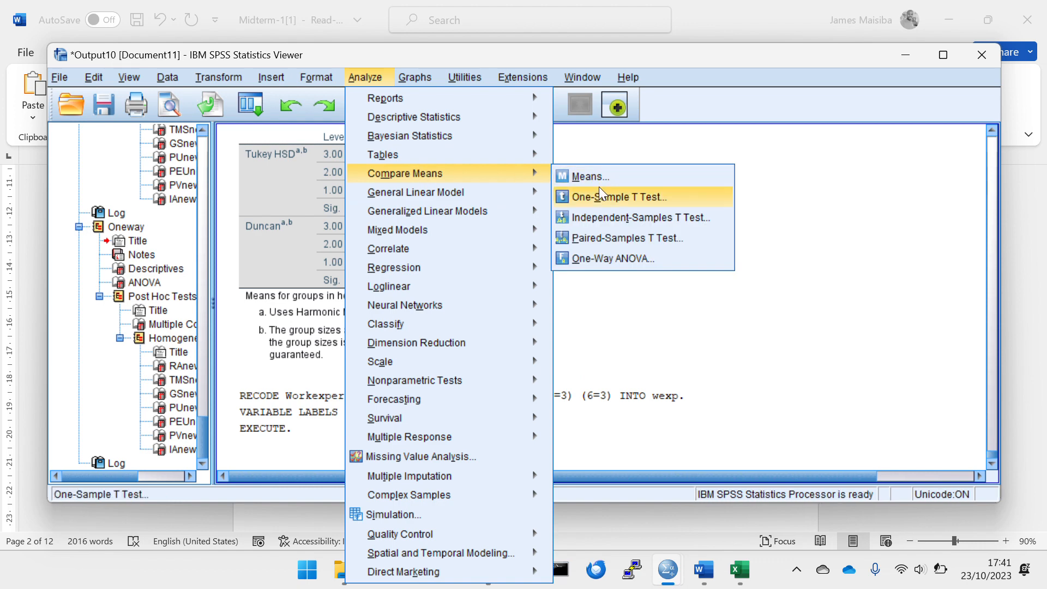
pyautogui.click(610, 259)
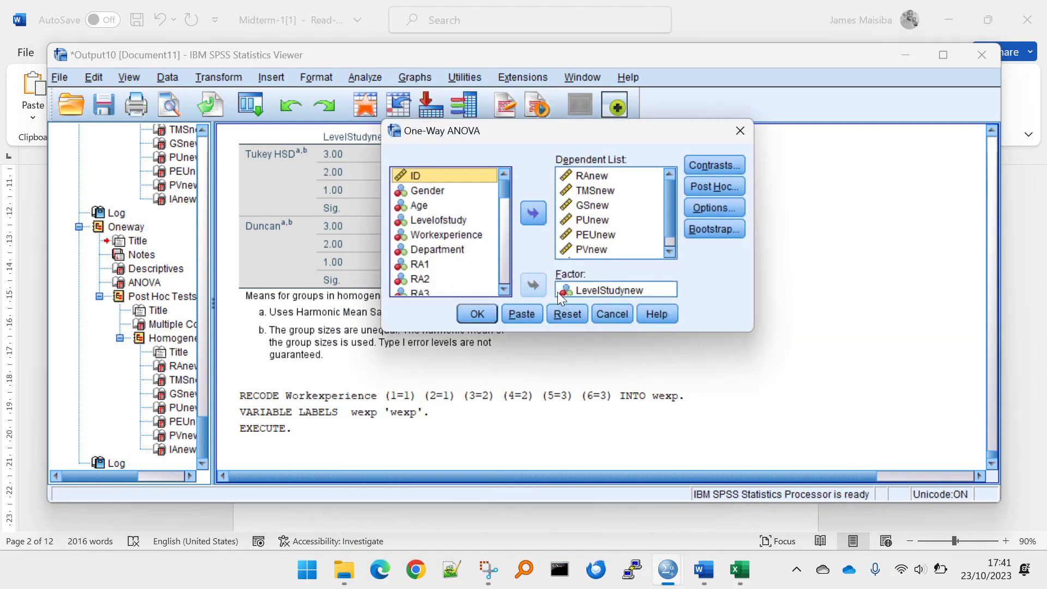
pyautogui.click(578, 290)
pyautogui.click(534, 284)
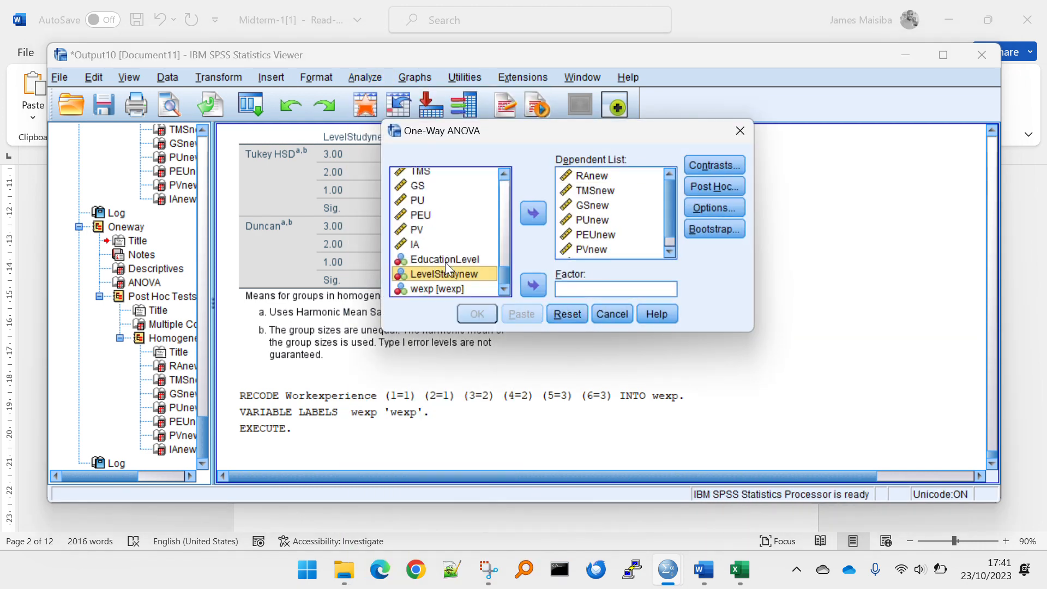
pyautogui.click(445, 290)
pyautogui.click(542, 286)
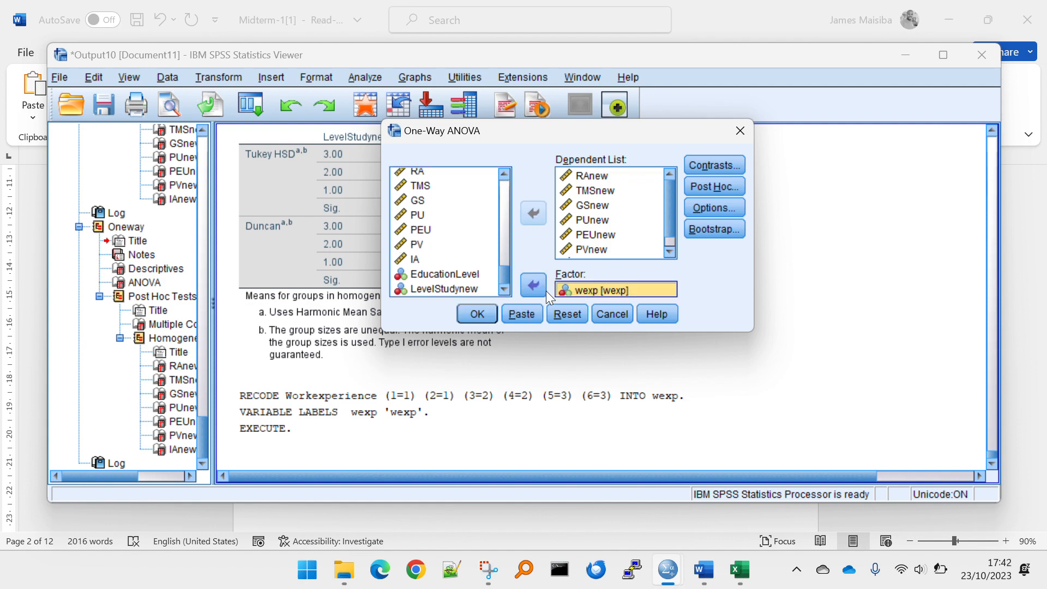
pyautogui.click(478, 313)
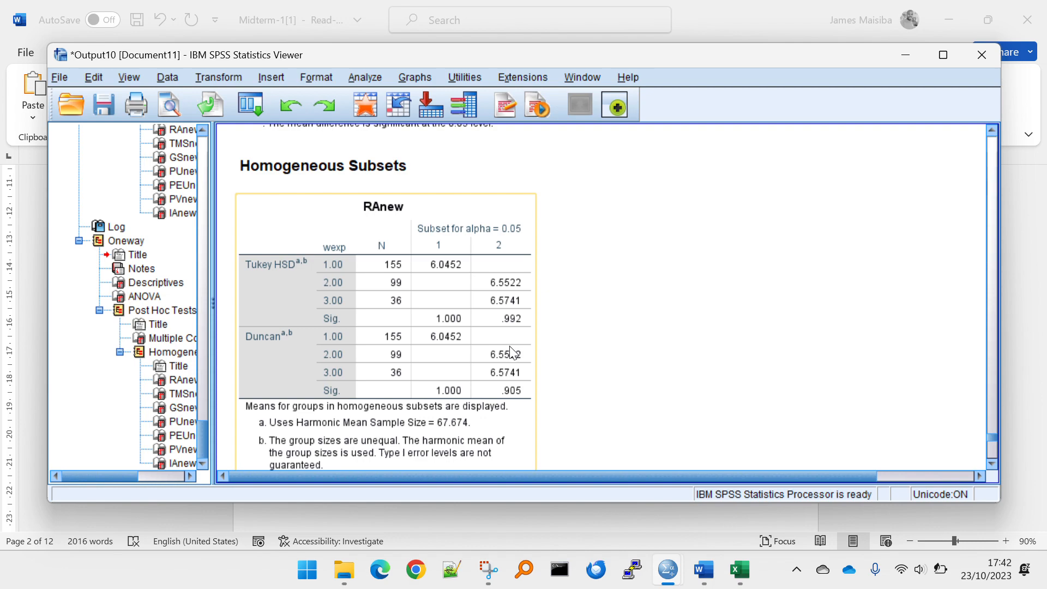
# Switch to the Word midterm document and examine the Work Experience means and F value under Relative Advantage in the group-means table
pyautogui.hotkey('alt', 'Tab')
pyautogui.scroll(-5, 521, 393)
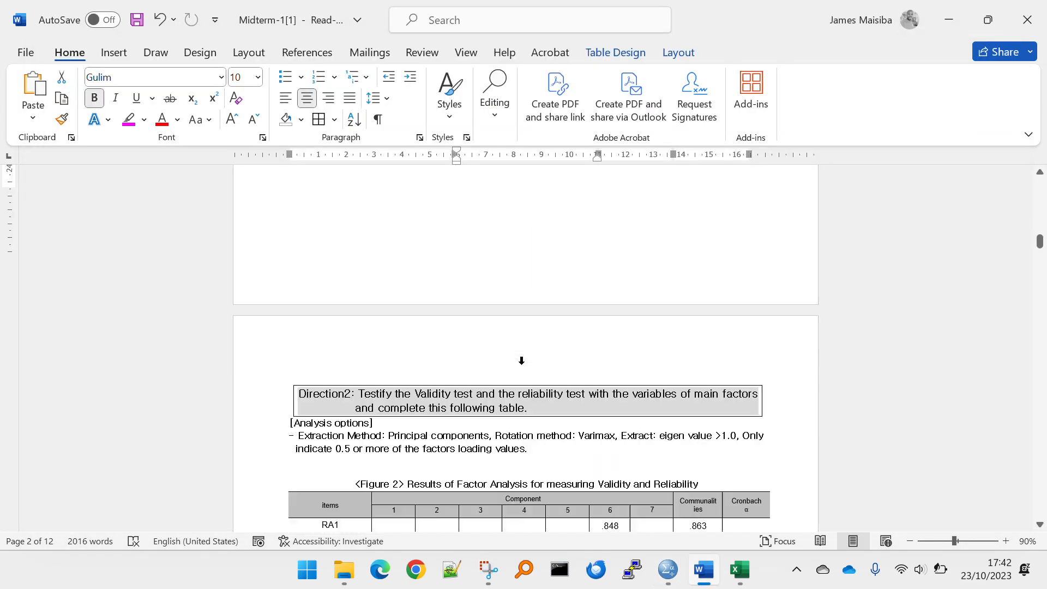
pyautogui.scroll(-8, 522, 361)
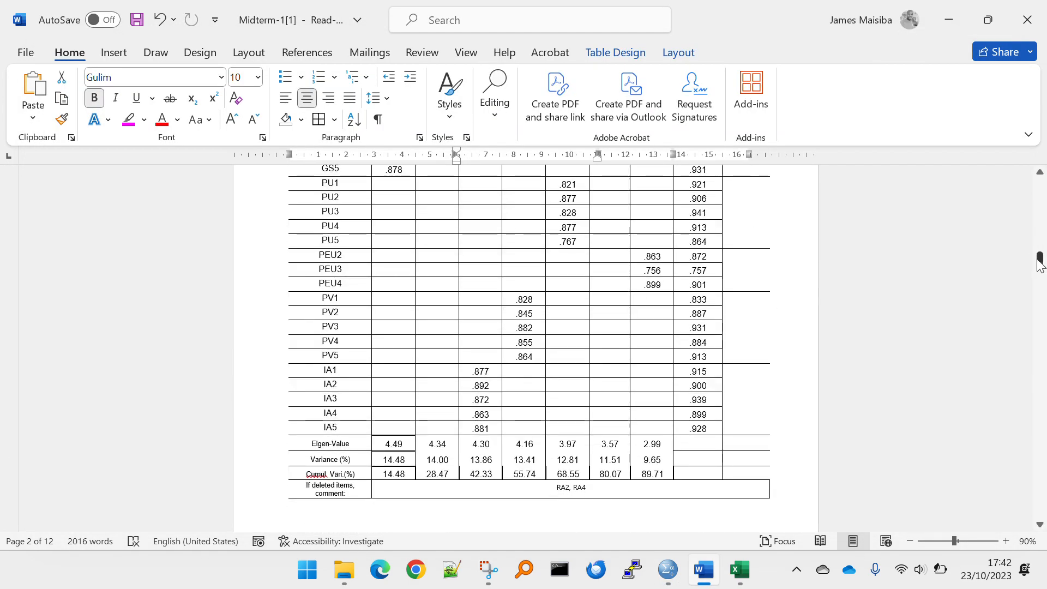
pyautogui.moveTo(1039, 263); pyautogui.dragTo(1039, 376)
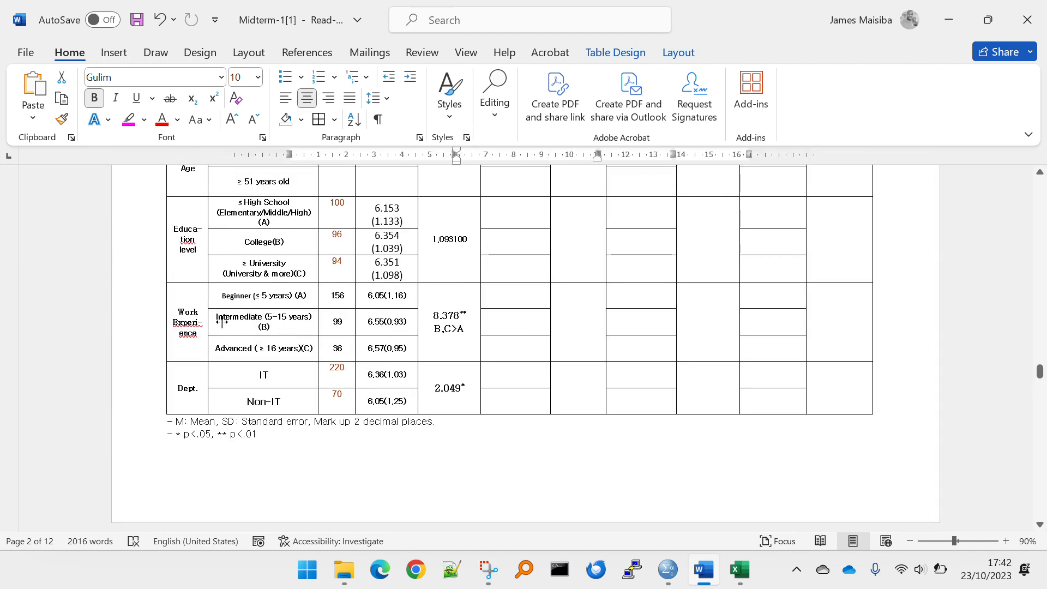
pyautogui.click(176, 311)
pyautogui.scroll(1, 516, 333)
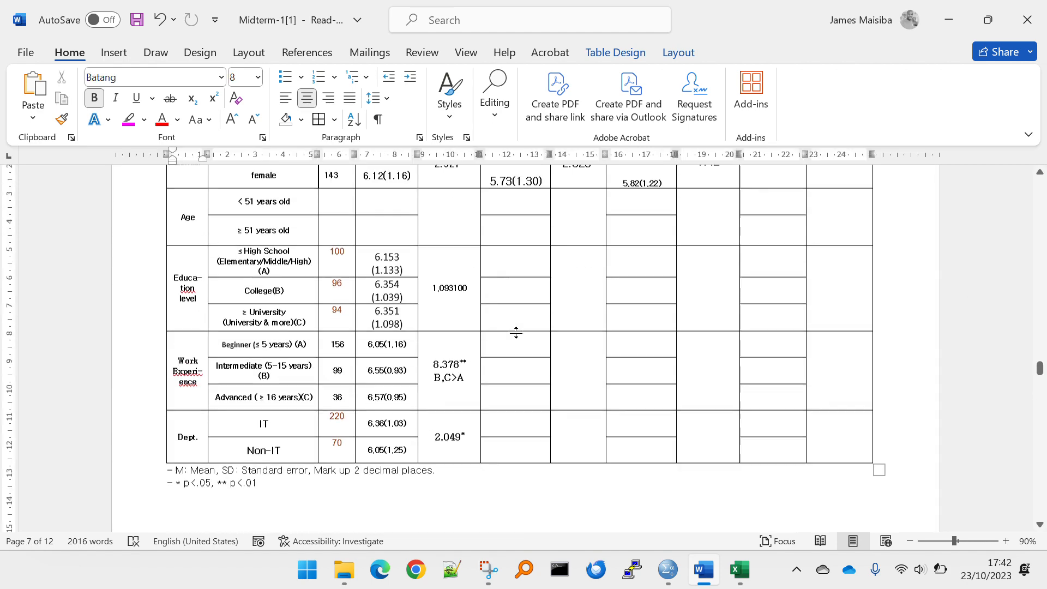
pyautogui.scroll(2, 516, 332)
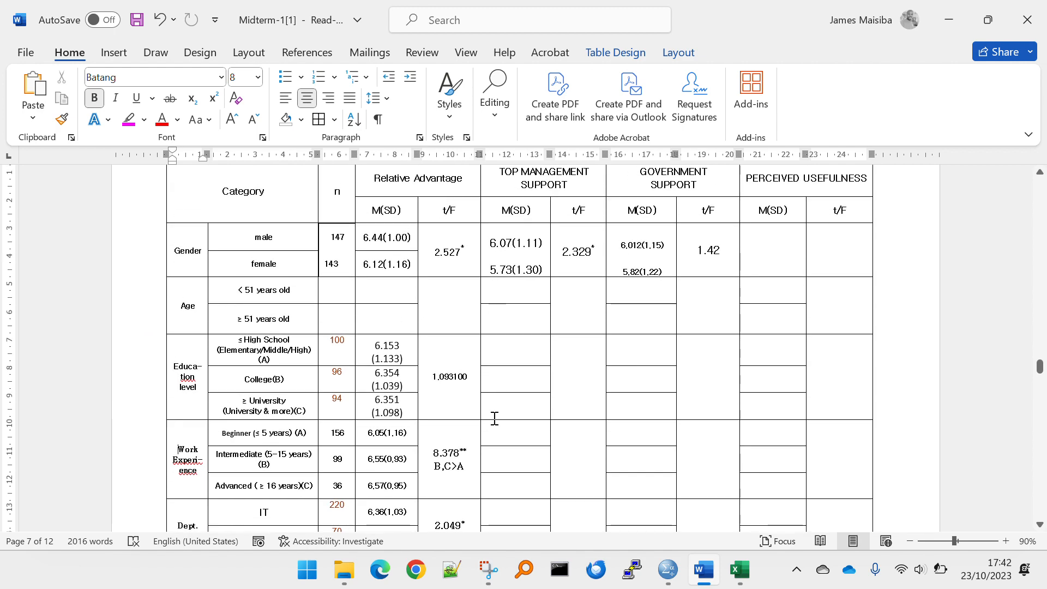
pyautogui.moveTo(467, 452); pyautogui.dragTo(433, 453)
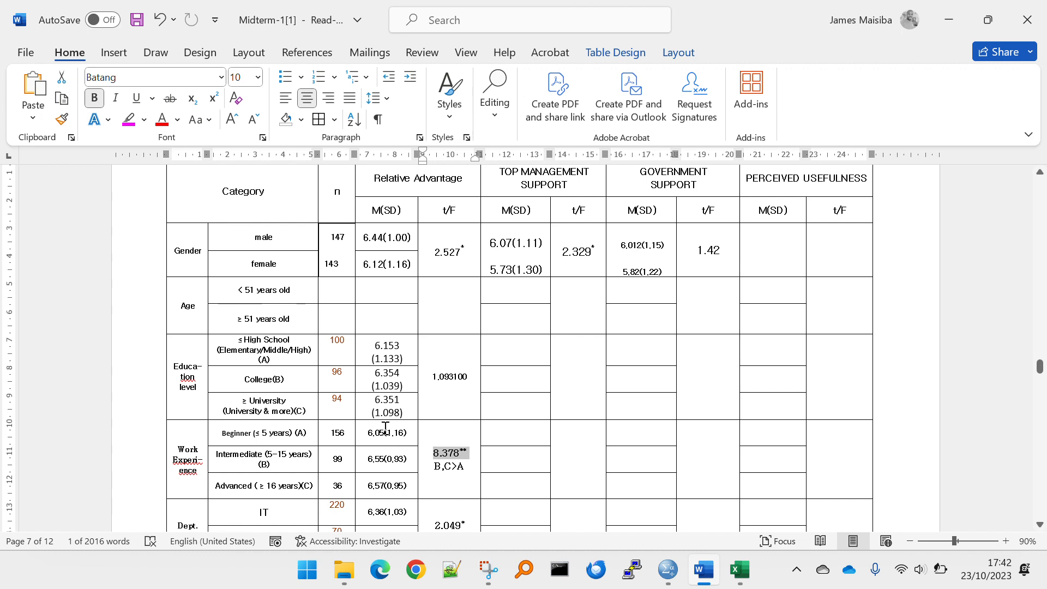
pyautogui.moveTo(380, 433); pyautogui.dragTo(390, 485)
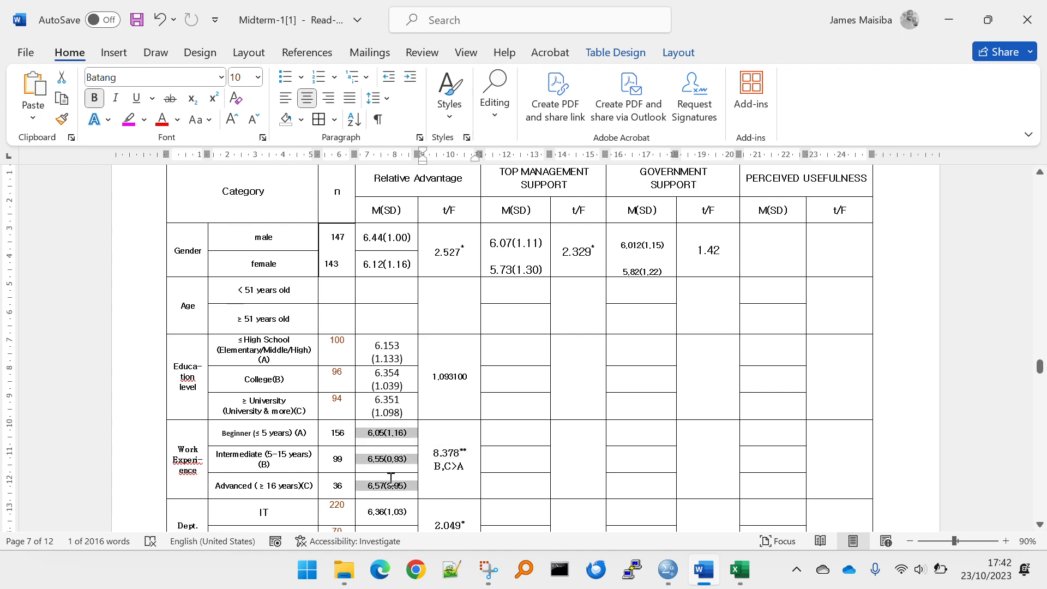
pyautogui.click(391, 486)
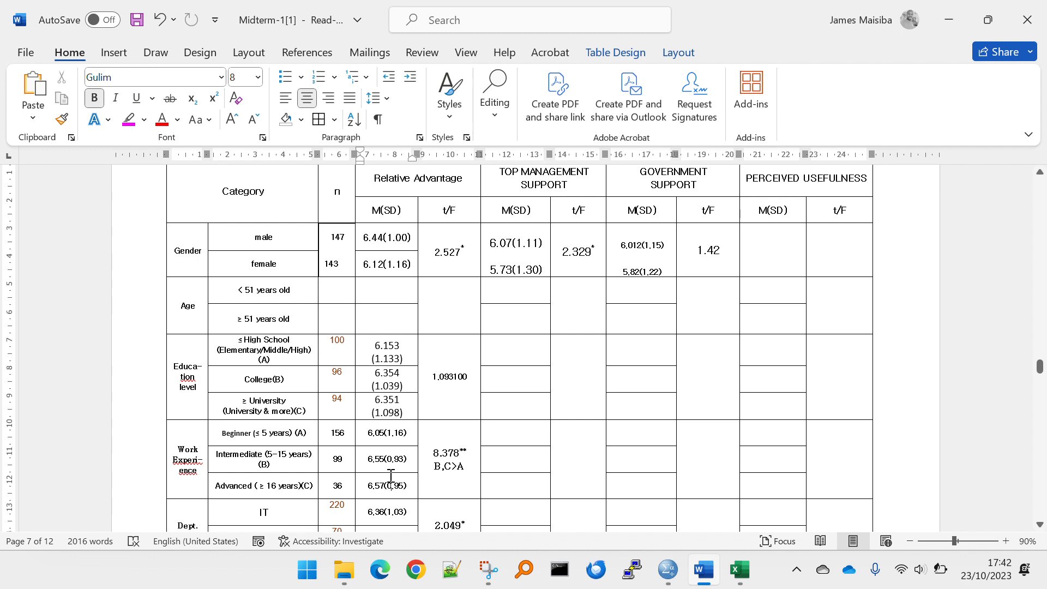
pyautogui.moveTo(383, 430); pyautogui.dragTo(383, 489)
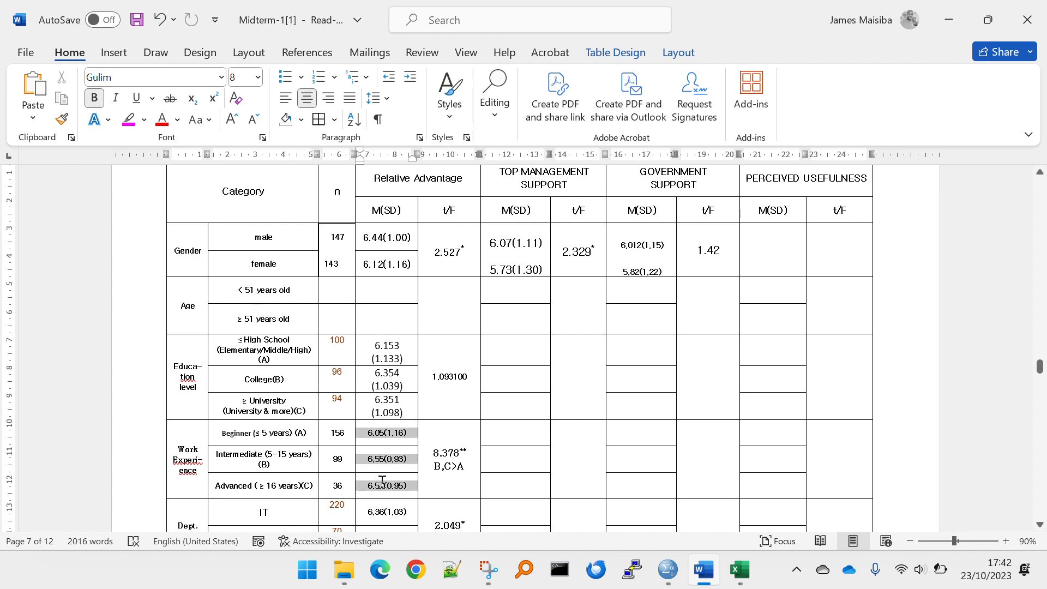
pyautogui.click(383, 489)
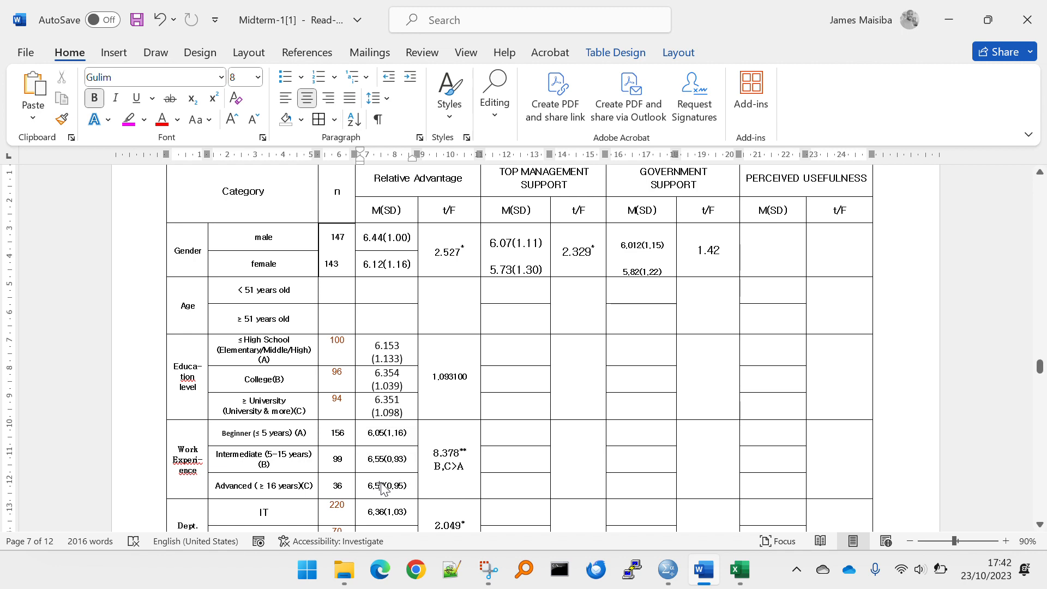
# Switch to the SPSS output, open the RAnew homogeneous subsets table for editing, and examine which wexp groups share each Tukey HSD subset
pyautogui.hotkey('alt', 'Tab')
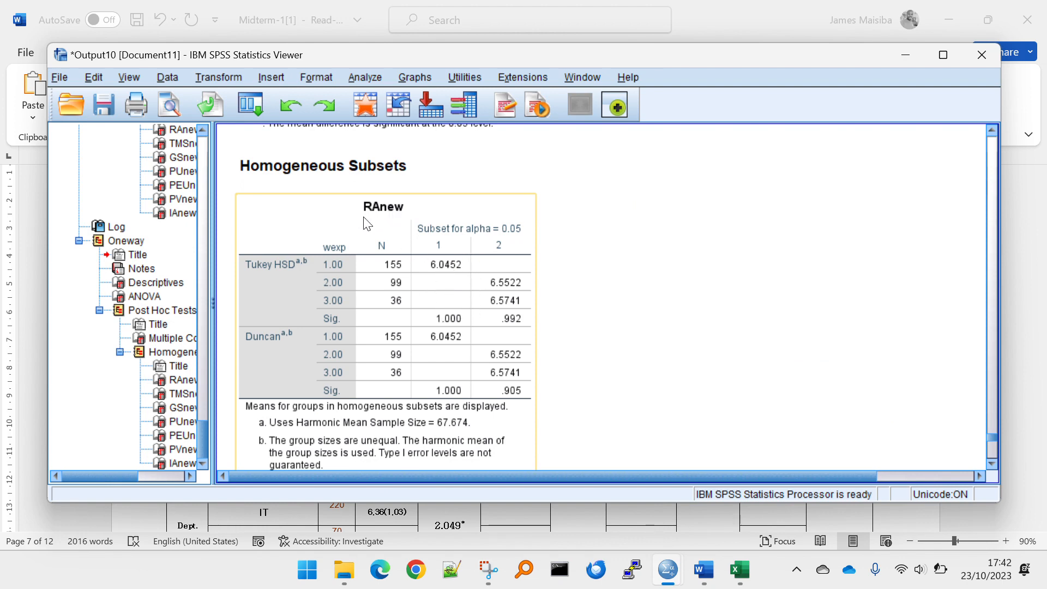
pyautogui.doubleClick(431, 297)
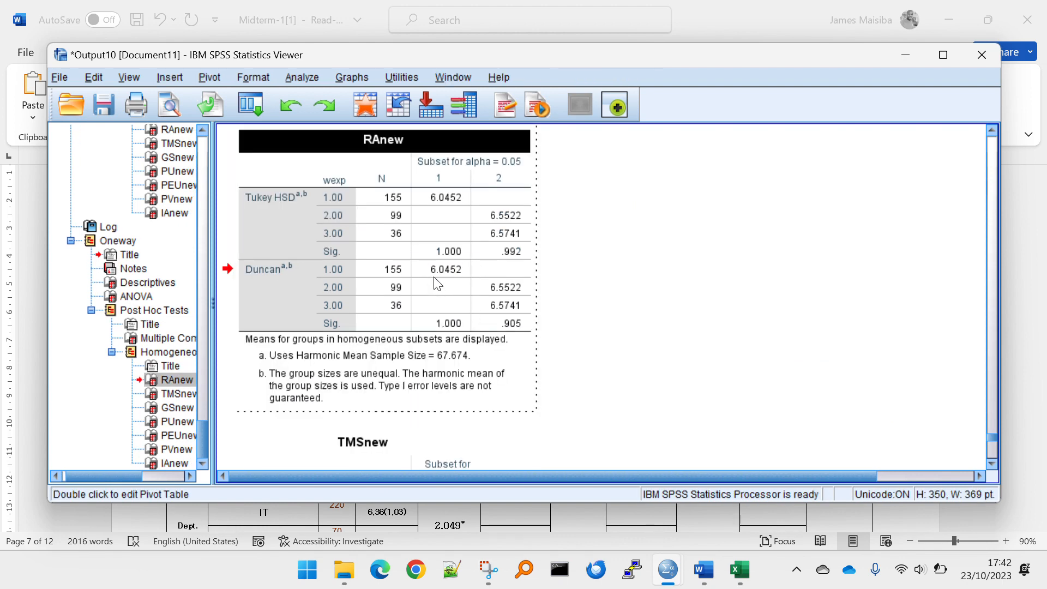
pyautogui.click(440, 194)
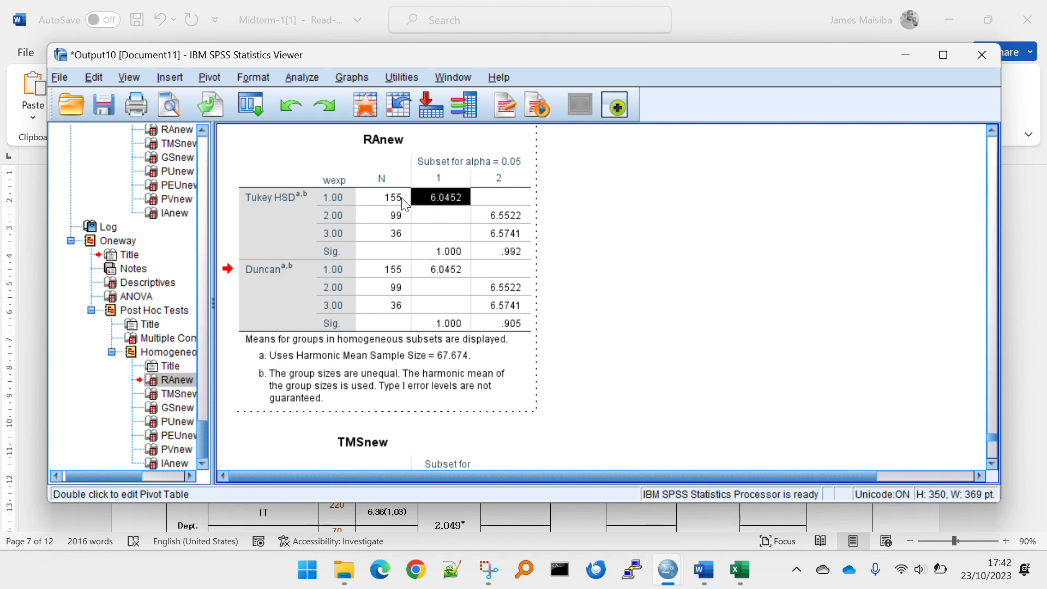
pyautogui.click(336, 217)
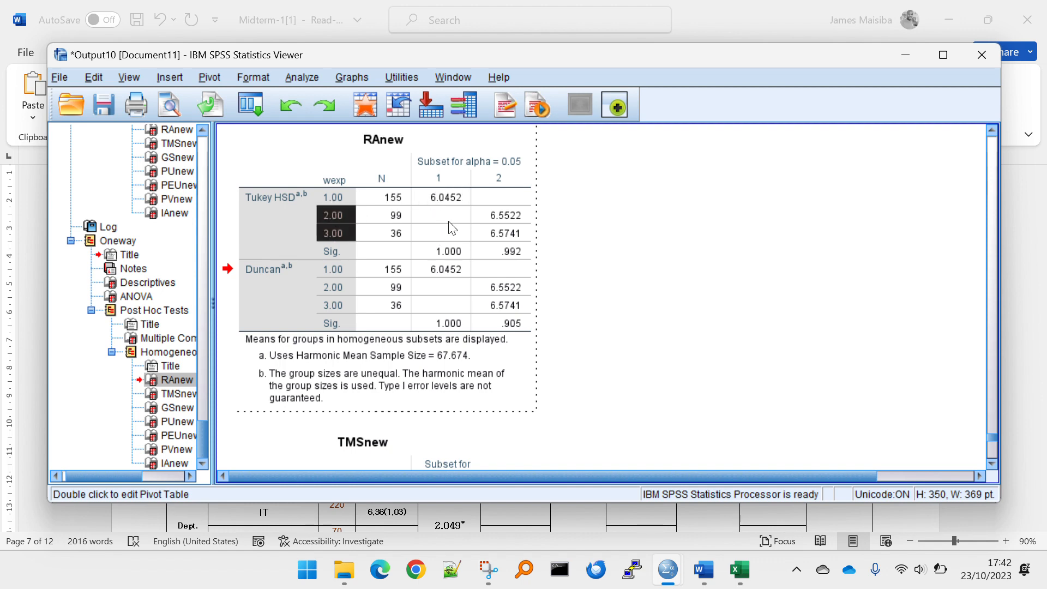
pyautogui.moveTo(502, 215); pyautogui.dragTo(501, 227)
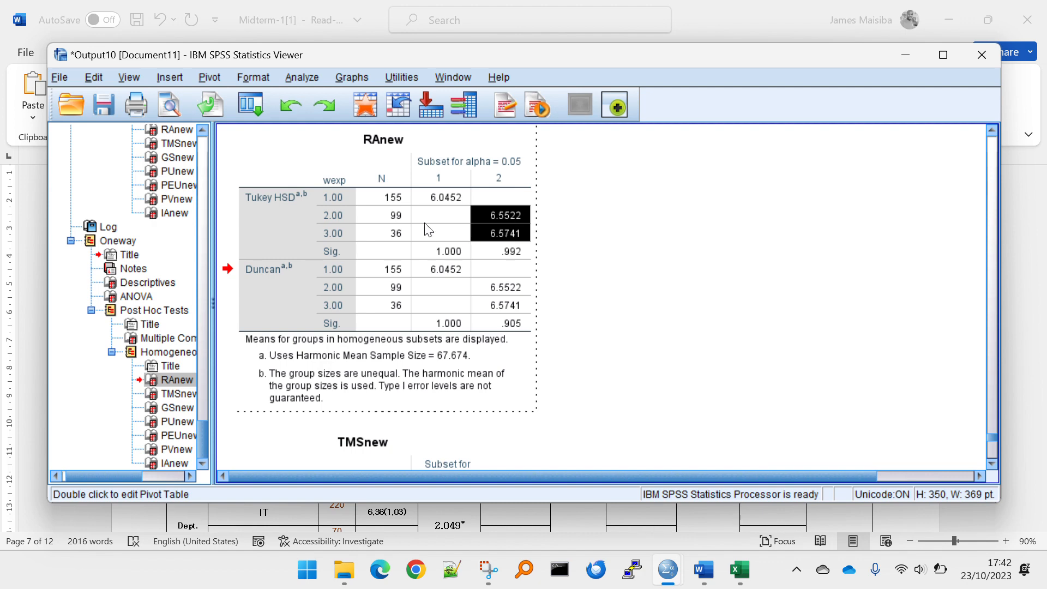
pyautogui.moveTo(345, 215); pyautogui.dragTo(342, 228)
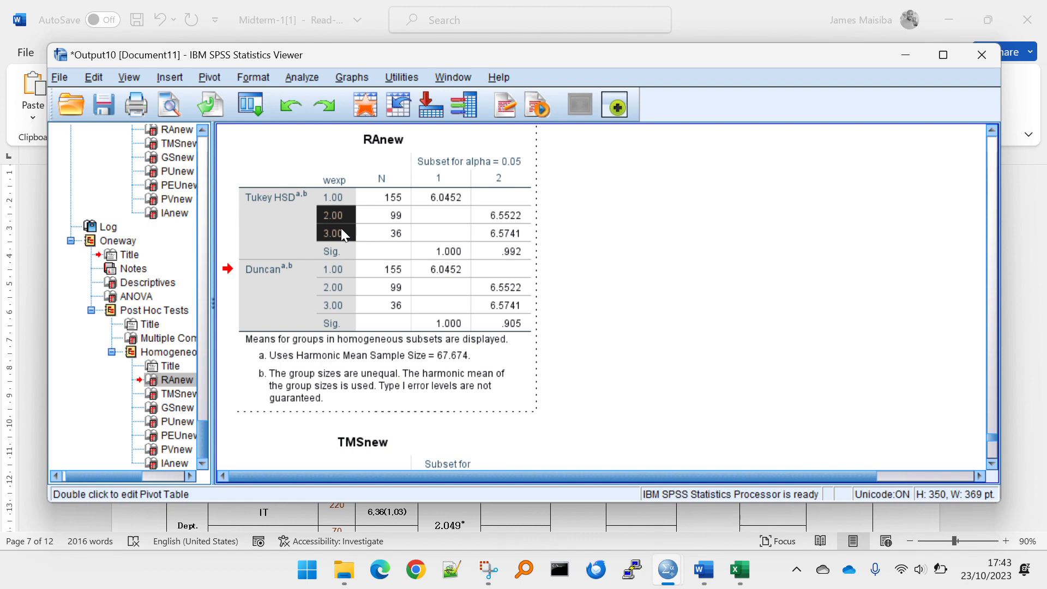
pyautogui.click(344, 197)
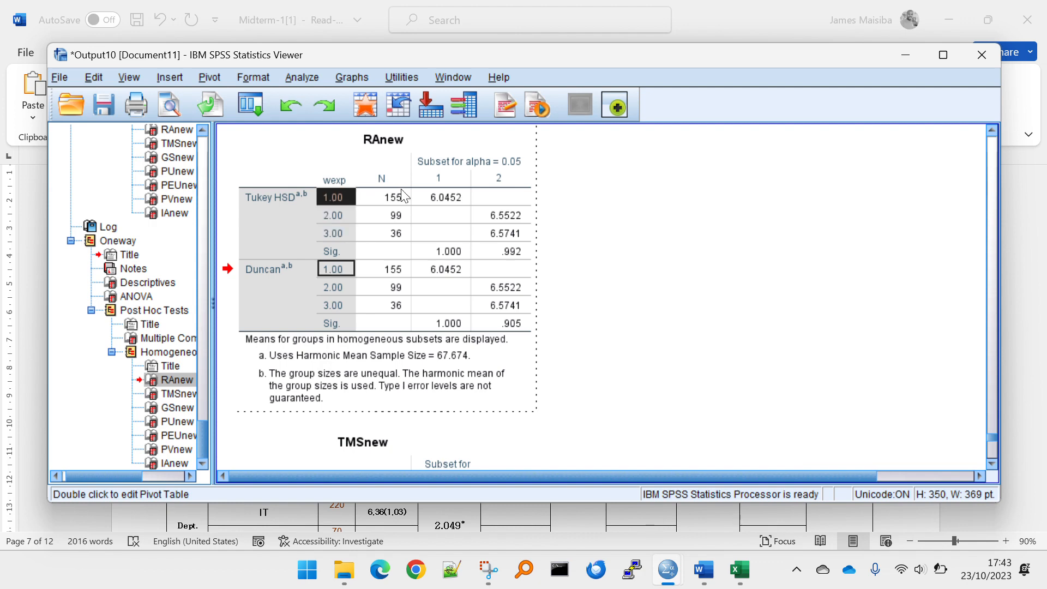
pyautogui.click(434, 199)
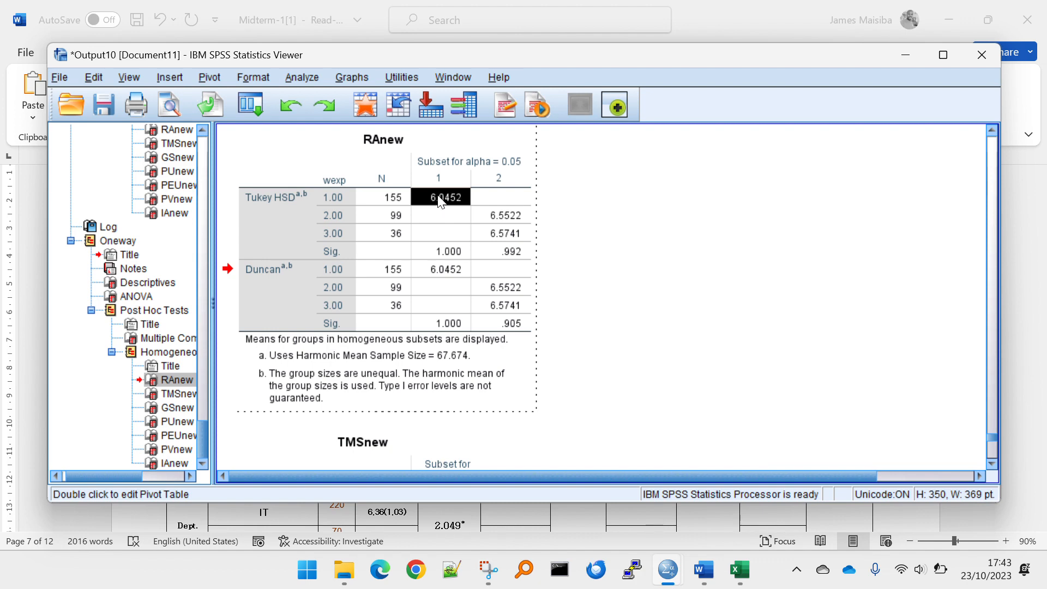
pyautogui.moveTo(500, 214); pyautogui.dragTo(611, 380)
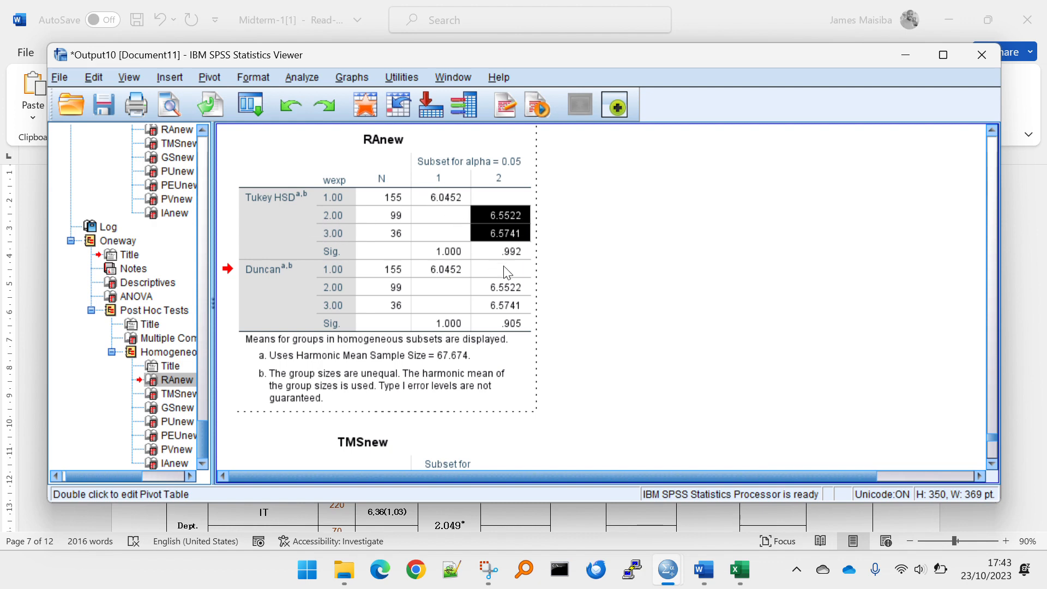
# Switch to the Word midterm document and review the Work Experience post hoc notation and the remaining pages through Direction 4
pyautogui.hotkey('alt', 'Tab')
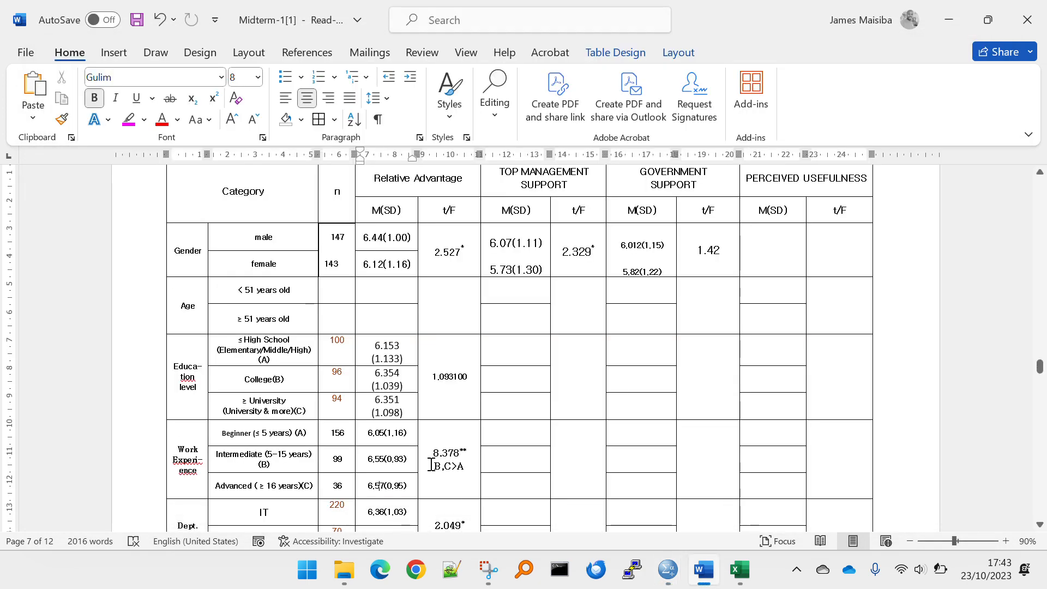
pyautogui.moveTo(434, 465)
pyautogui.mouseDown()
pyautogui.moveTo(449, 475)
pyautogui.moveTo(434, 467)
pyautogui.mouseUp()
pyautogui.click(460, 468)
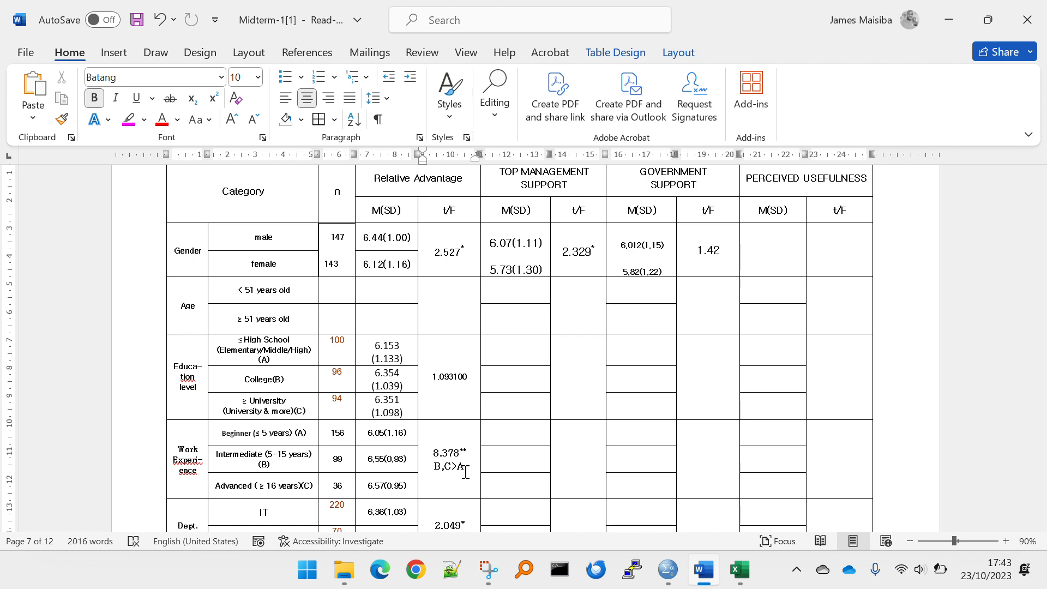
pyautogui.scroll(-15, 515, 403)
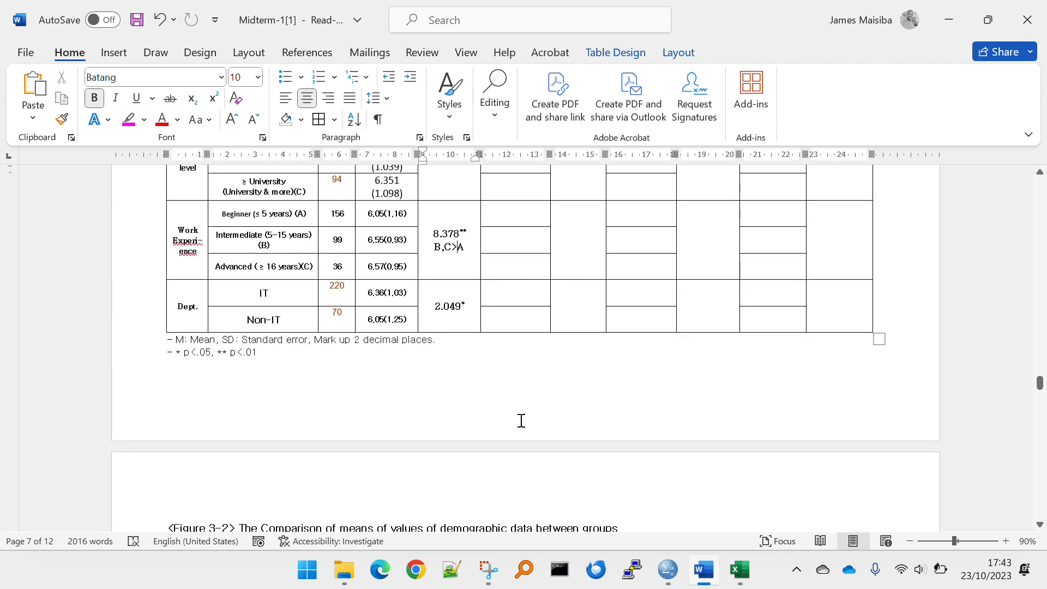
pyautogui.scroll(-20, 522, 420)
pyautogui.click(541, 387)
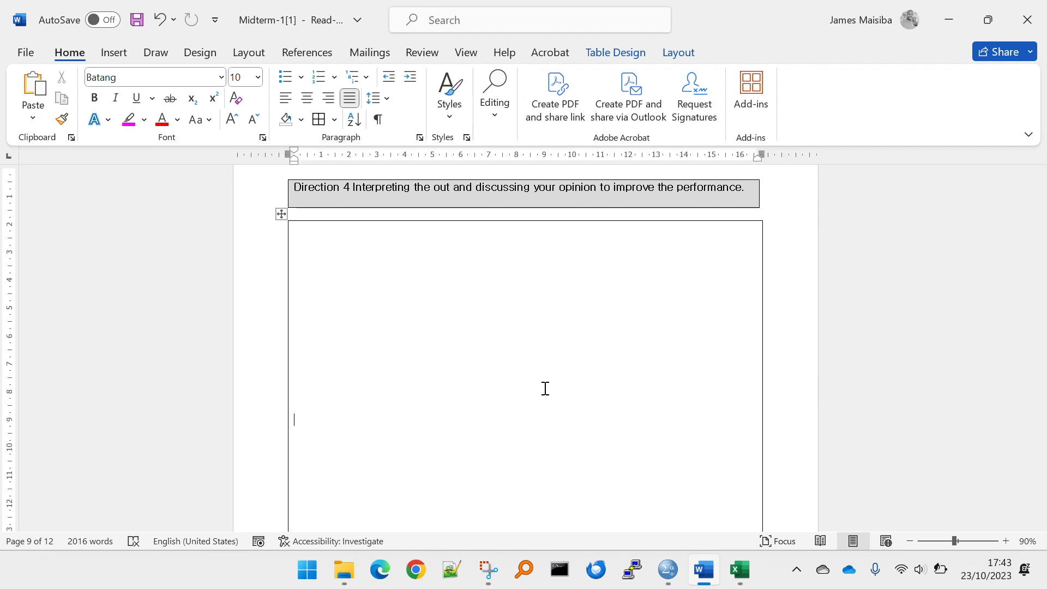
pyautogui.scroll(12, 545, 388)
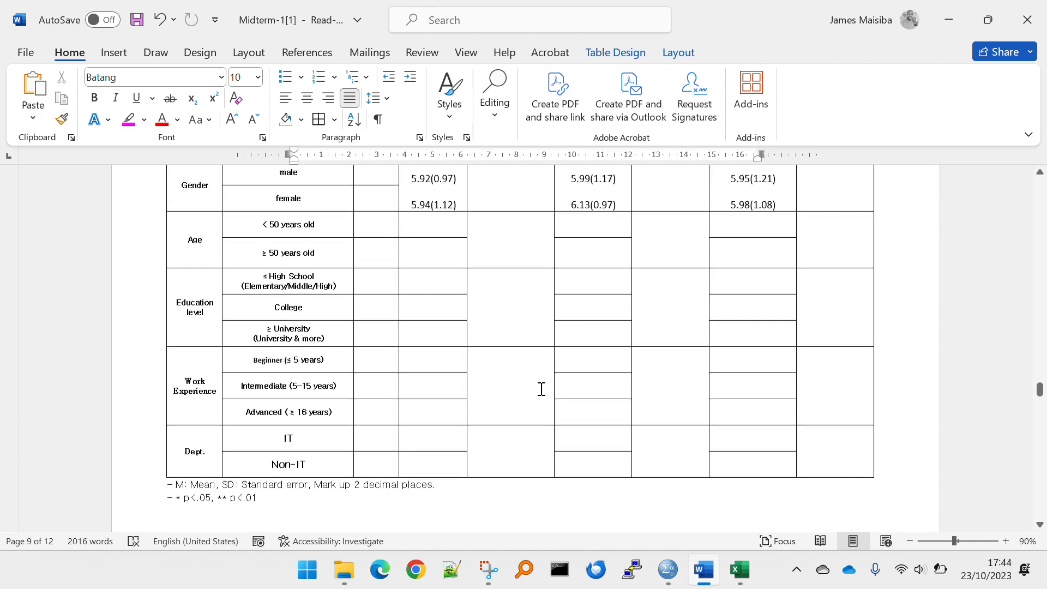
pyautogui.scroll(10, 537, 397)
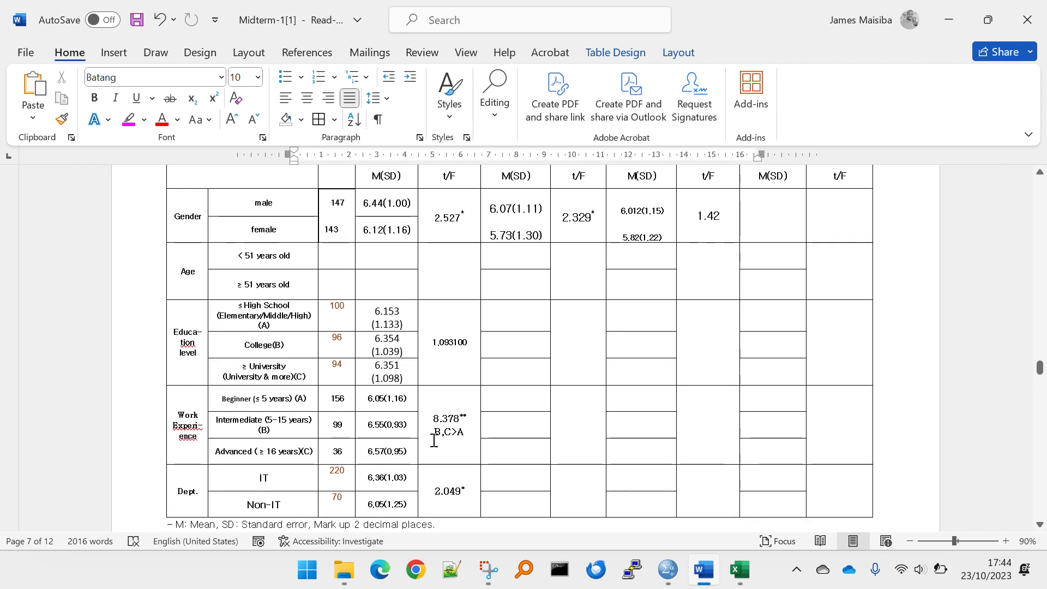
pyautogui.moveTo(428, 414); pyautogui.dragTo(454, 423)
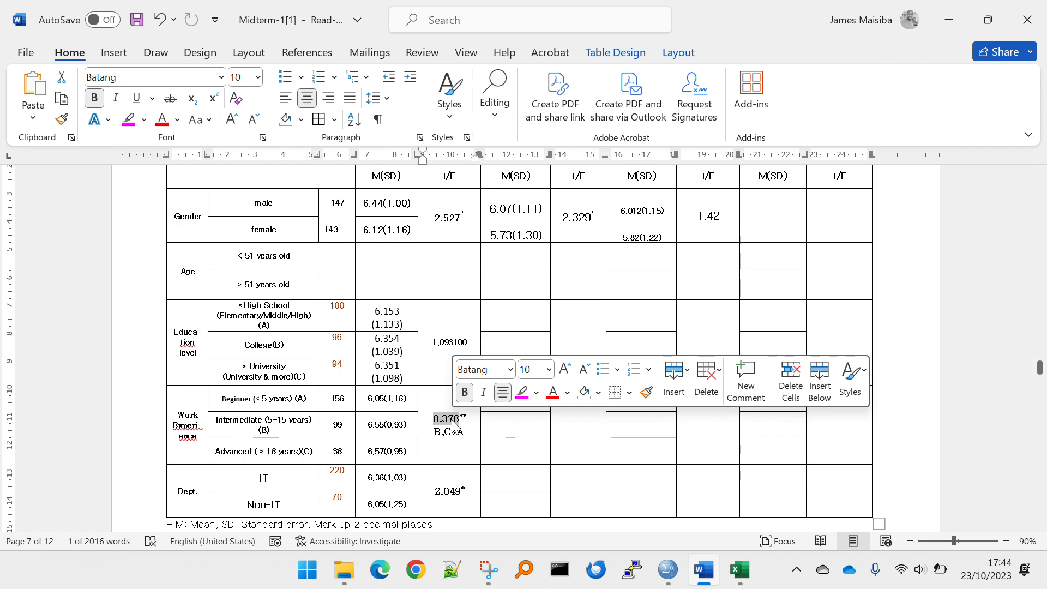
# Switch back to the SPSS output and compare the RAnew subset 1 and subset 2 columns against the Tukey HSD wexp rows
pyautogui.hotkey('alt', 'Tab')
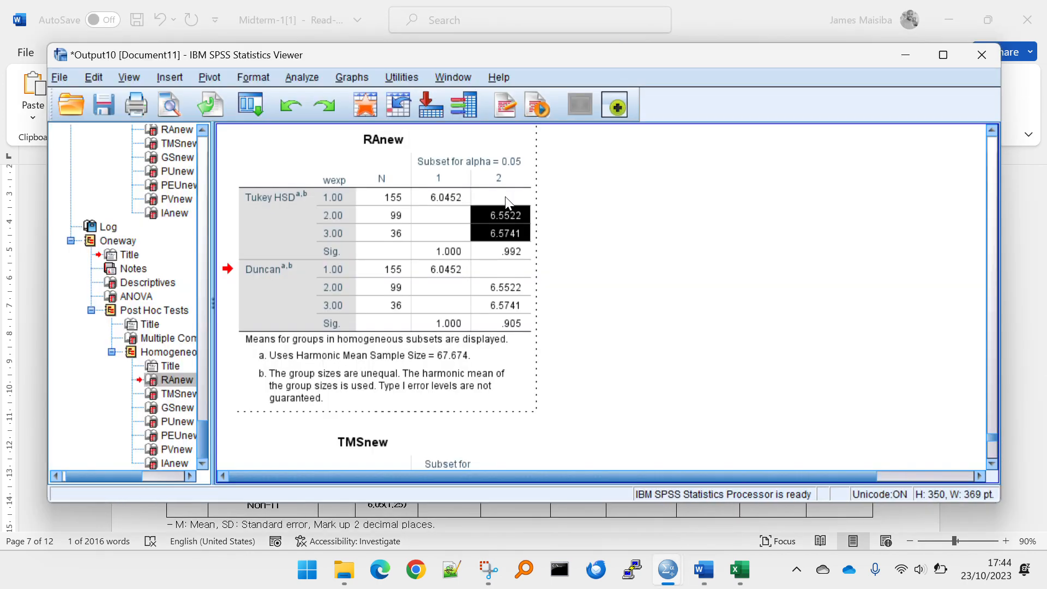
pyautogui.click(501, 199)
pyautogui.click(508, 215)
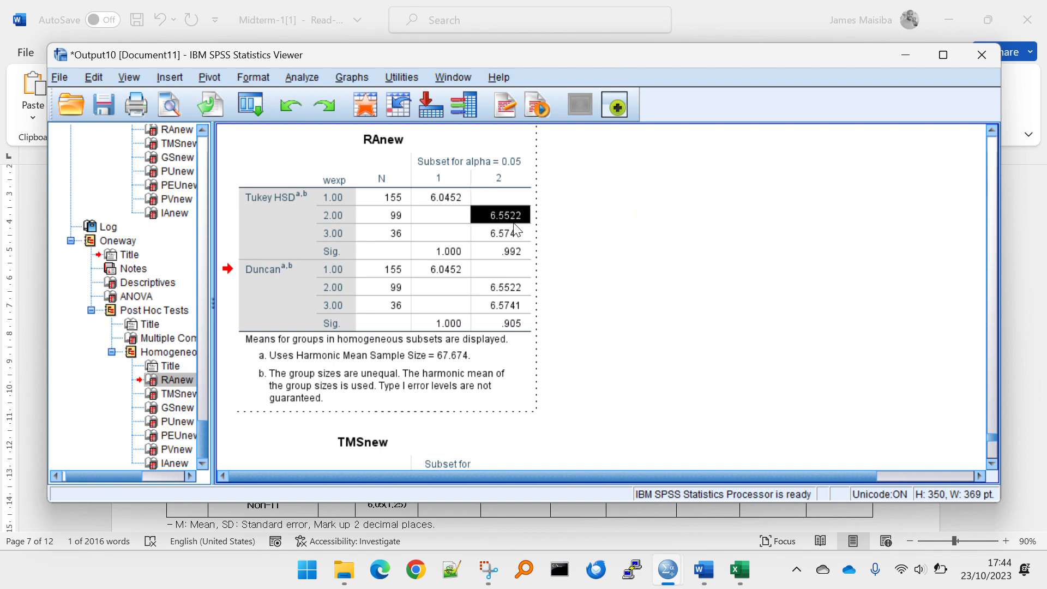
pyautogui.click(524, 235)
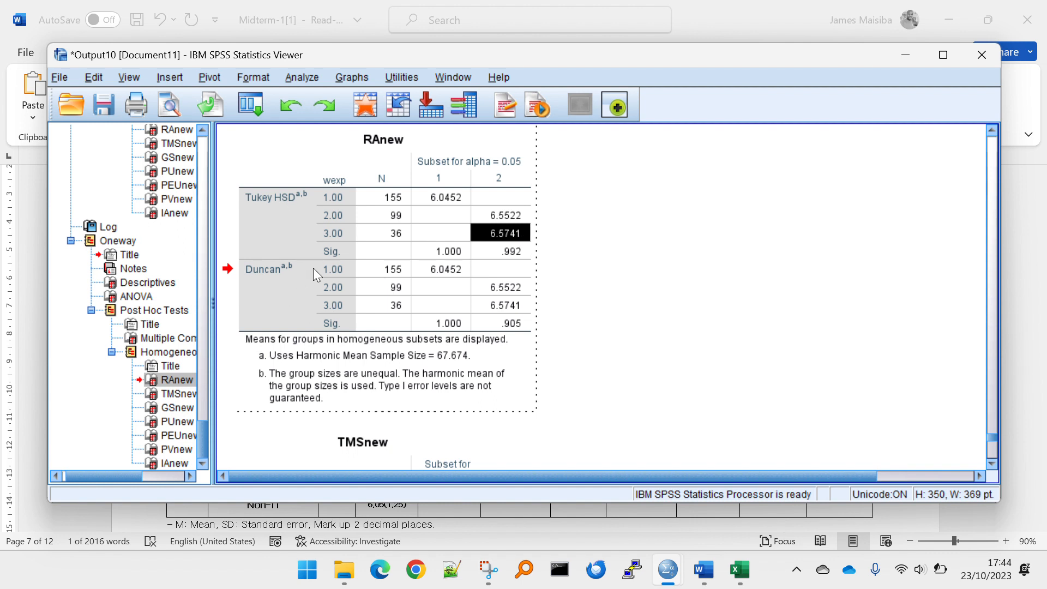
pyautogui.click(515, 218)
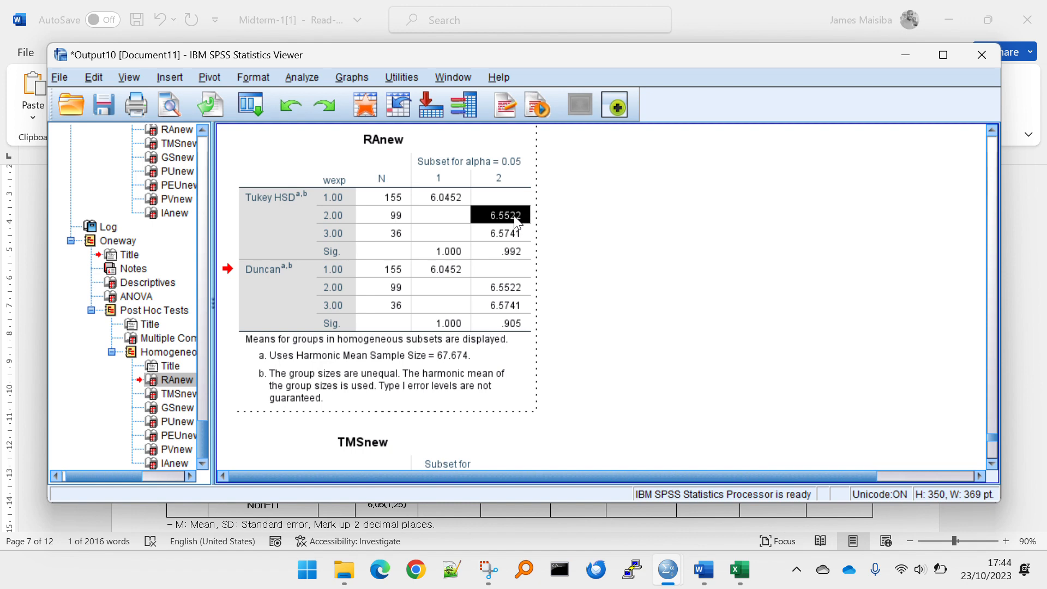
pyautogui.click(444, 176)
pyautogui.keyDown('ctrl'); pyautogui.keyDown('alt'); pyautogui.click(444, 172); pyautogui.keyUp('alt'); pyautogui.keyUp('ctrl')
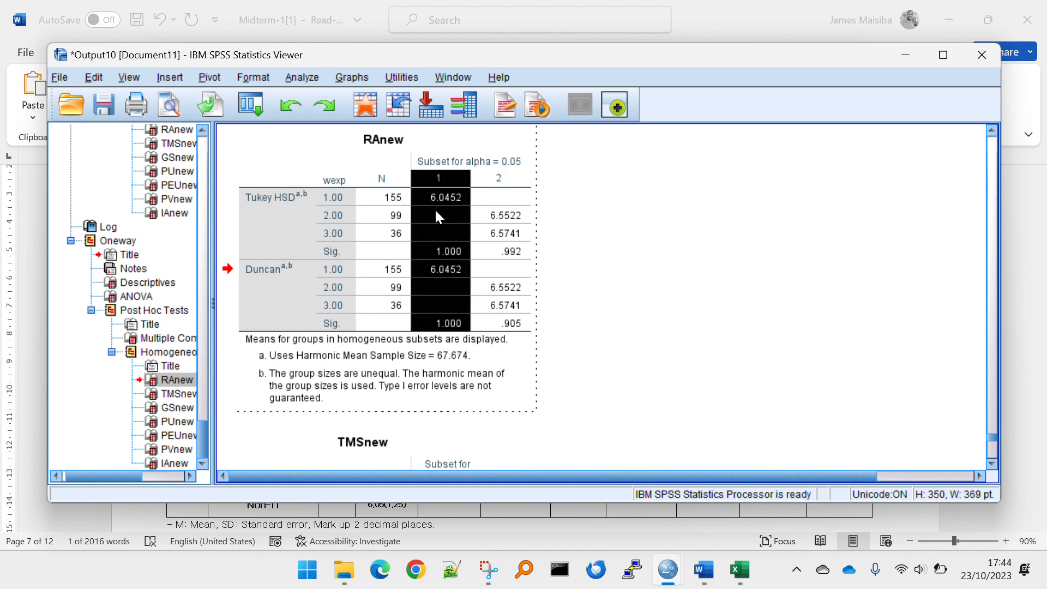
pyautogui.keyDown('ctrl'); pyautogui.click(498, 179); pyautogui.keyUp('ctrl')
pyautogui.keyDown('ctrl'); pyautogui.click(502, 192); pyautogui.keyUp('ctrl')
pyautogui.click(503, 194)
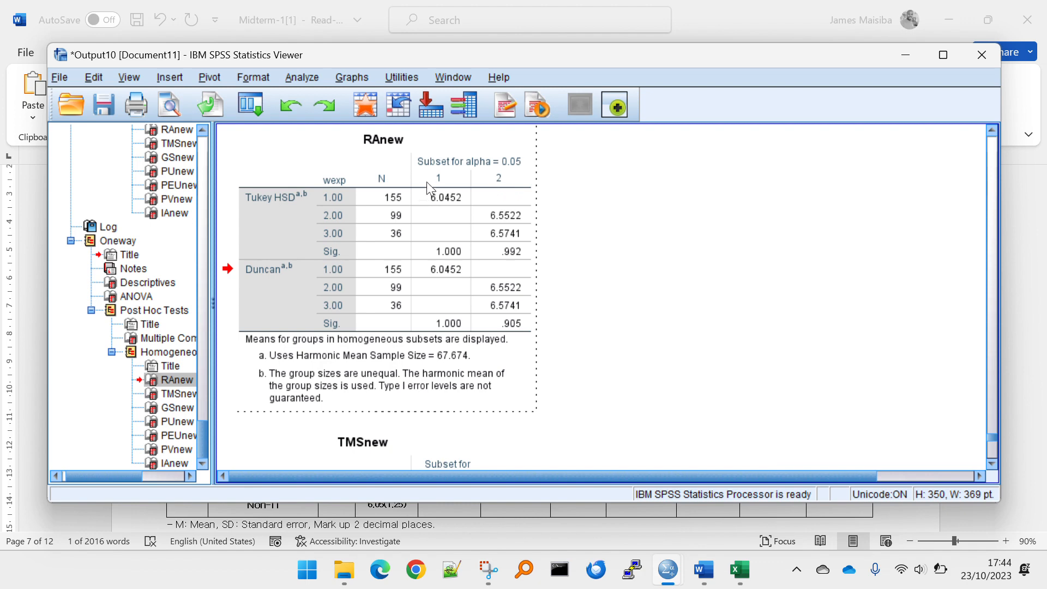
pyautogui.keyDown('ctrl'); pyautogui.click(334, 195); pyautogui.keyUp('ctrl')
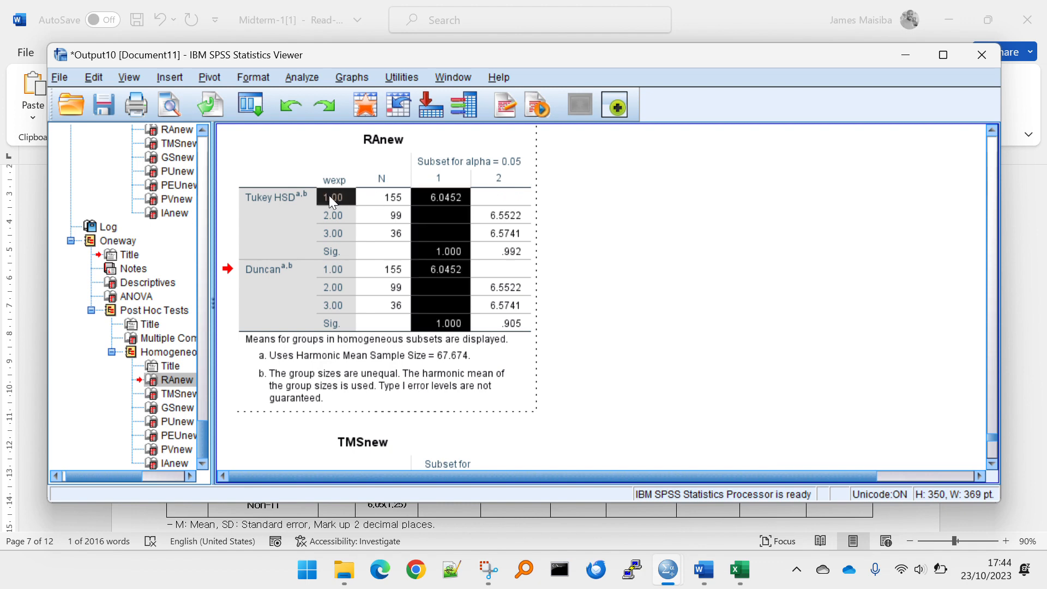
pyautogui.click(371, 202)
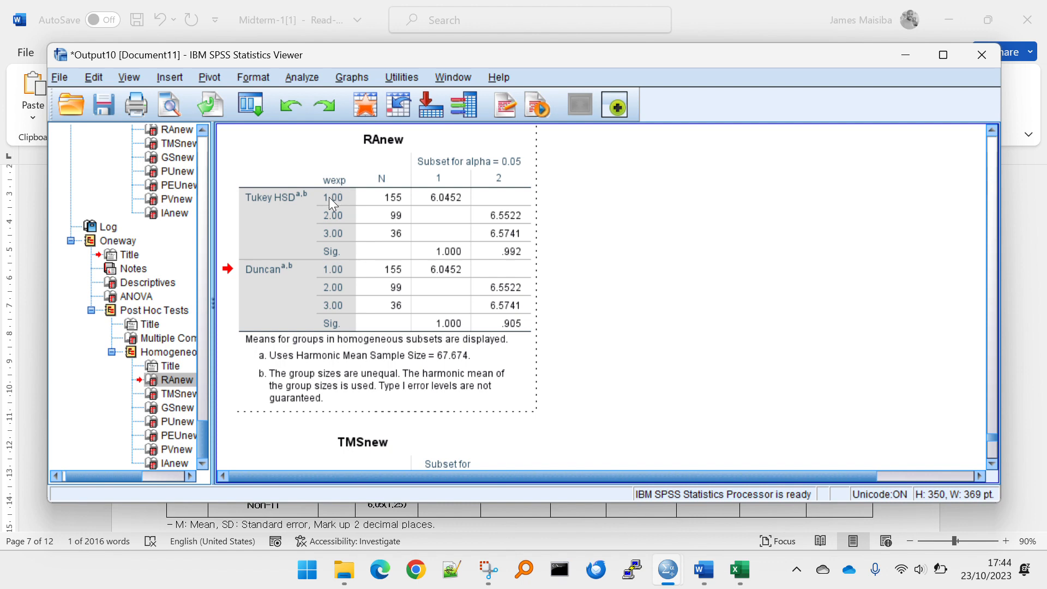
pyautogui.moveTo(331, 198); pyautogui.dragTo(391, 194)
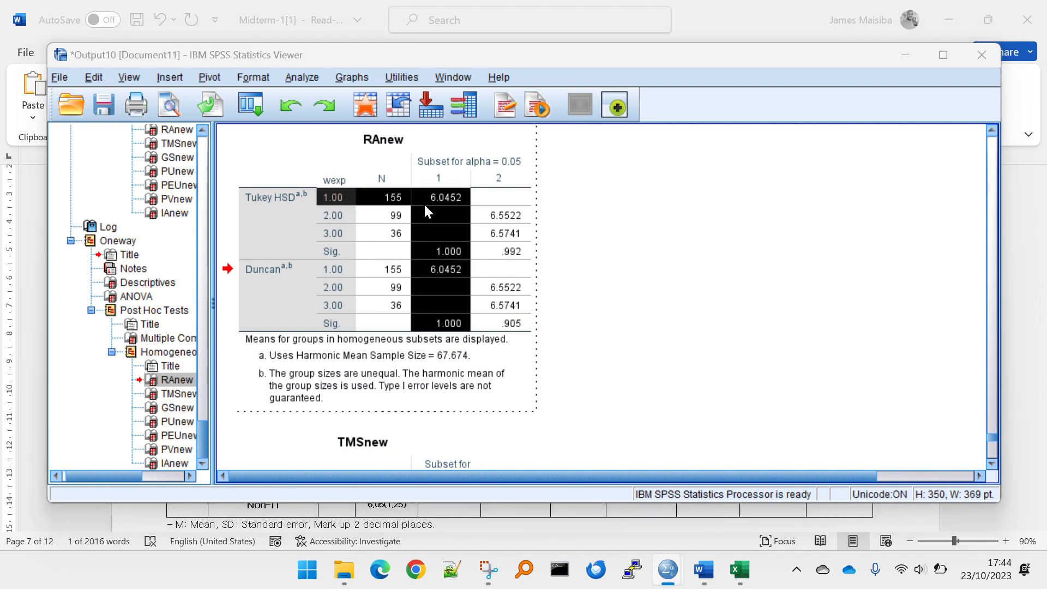
# Switch between the Word group-means table and the SPSS output to match the Beginner, Intermediate and Advanced rows to the RAnew subsets
pyautogui.hotkey('alt', 'Tab')
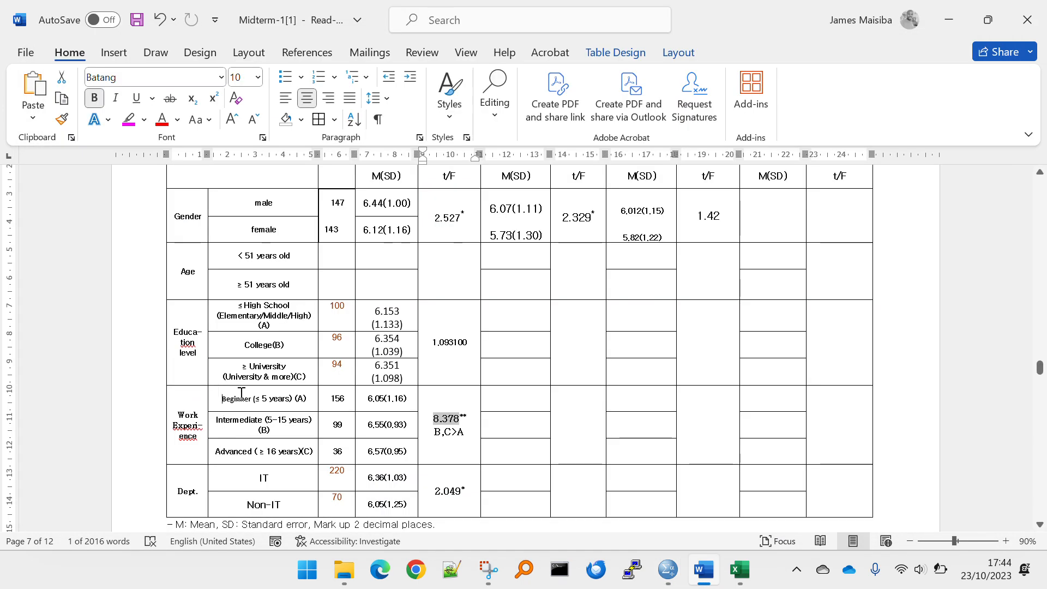
pyautogui.moveTo(220, 398); pyautogui.dragTo(378, 393)
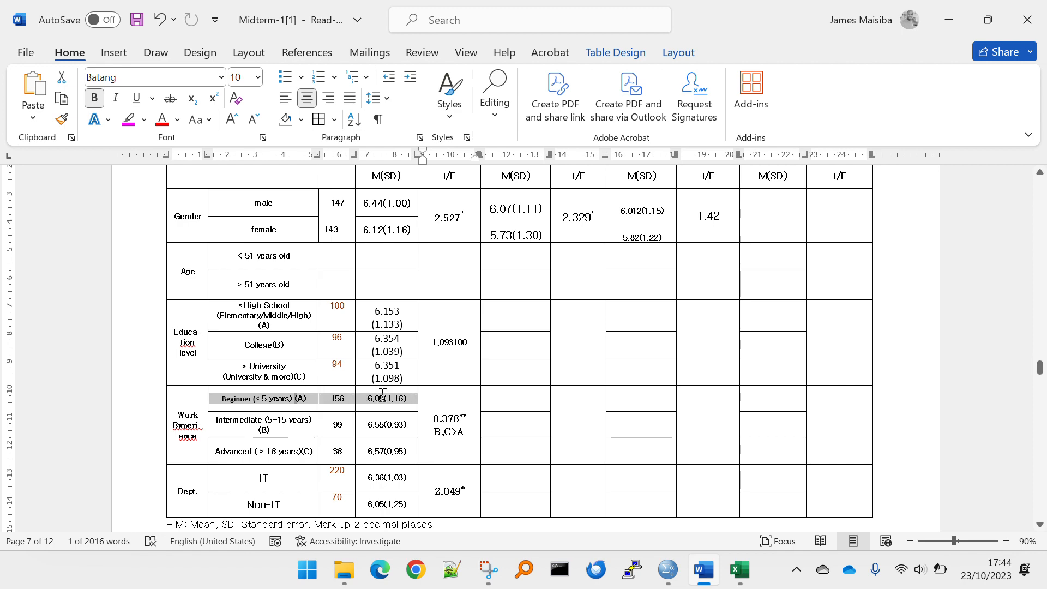
pyautogui.click(378, 393)
pyautogui.hotkey('alt', 'Tab')
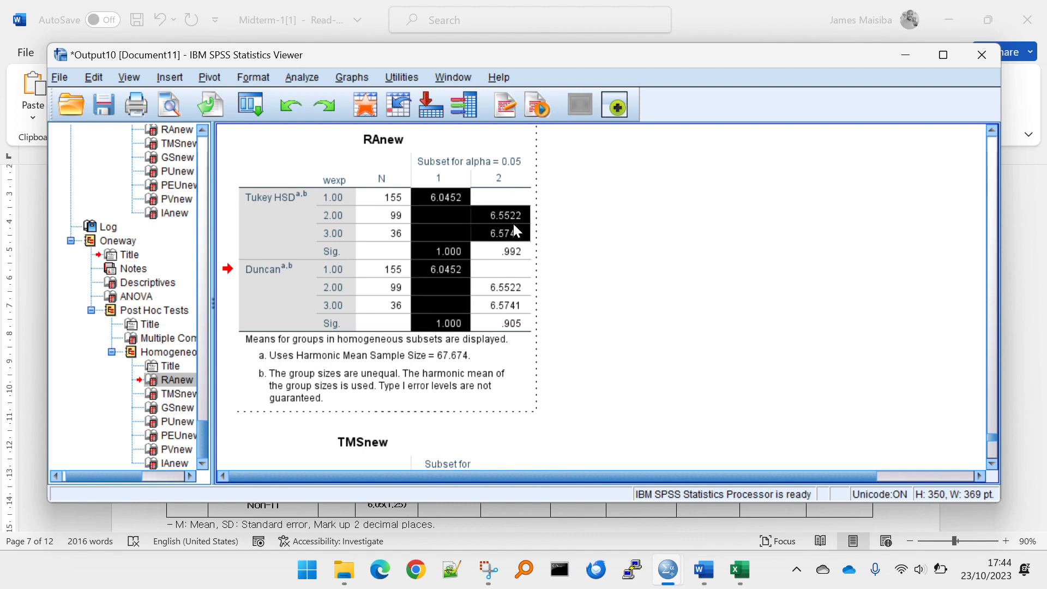
pyautogui.hotkey('alt', 'Tab')
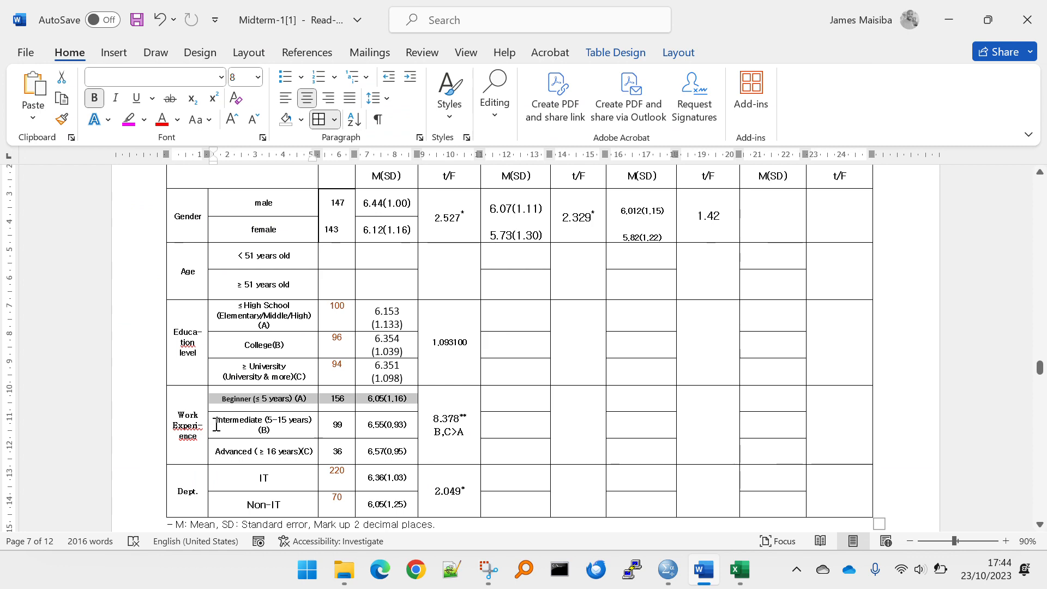
pyautogui.moveTo(218, 425); pyautogui.dragTo(262, 453)
pyautogui.click(293, 458)
# Return to the SPSS output and compare the Tukey HSD means of the three wexp groups across the two RAnew subsets
pyautogui.hotkey('alt', 'Tab')
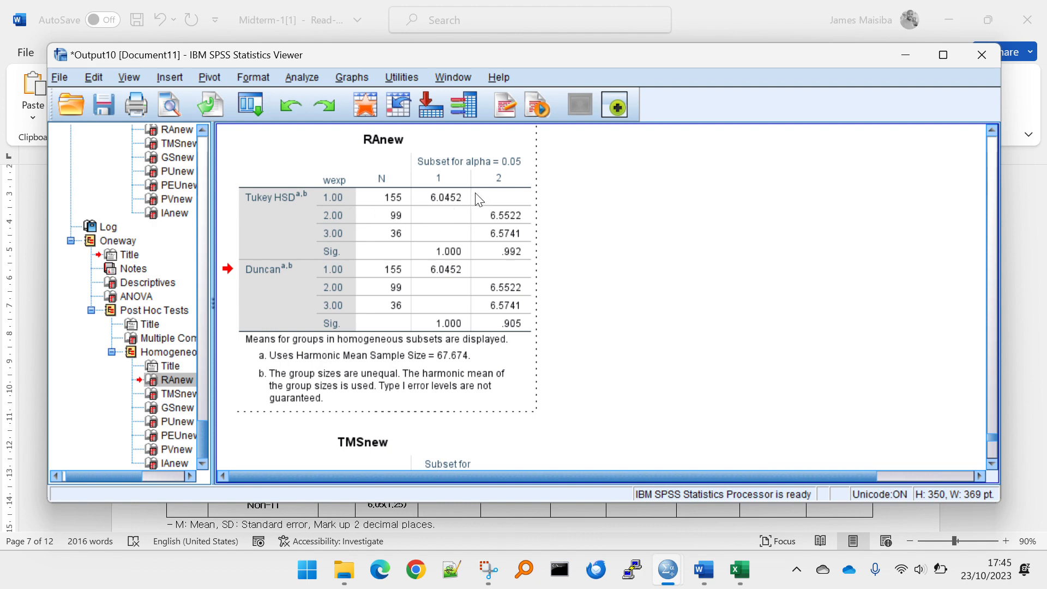
pyautogui.click(446, 196)
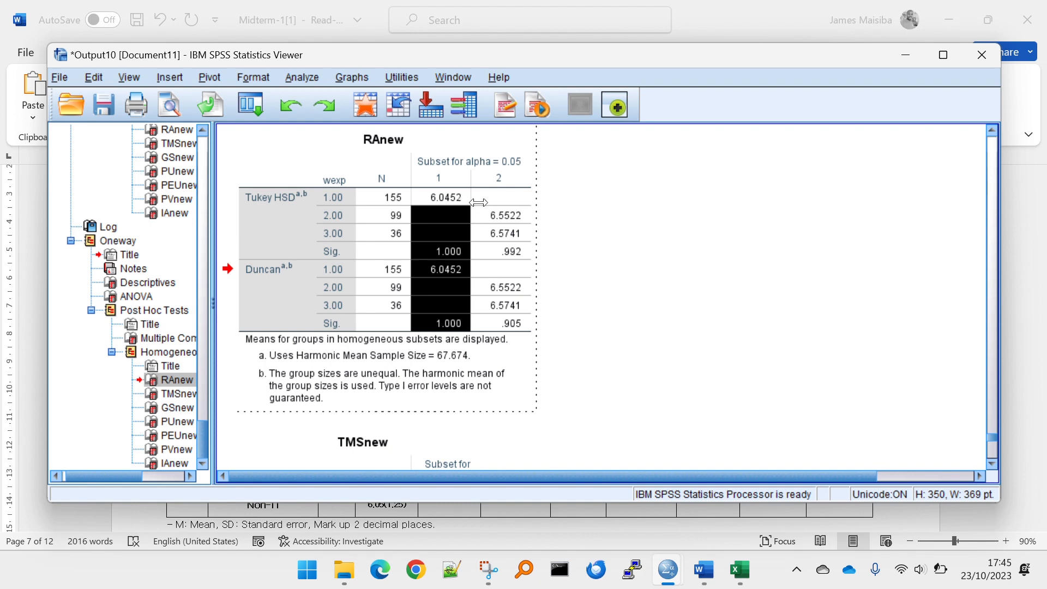
pyautogui.click(500, 217)
pyautogui.click(497, 234)
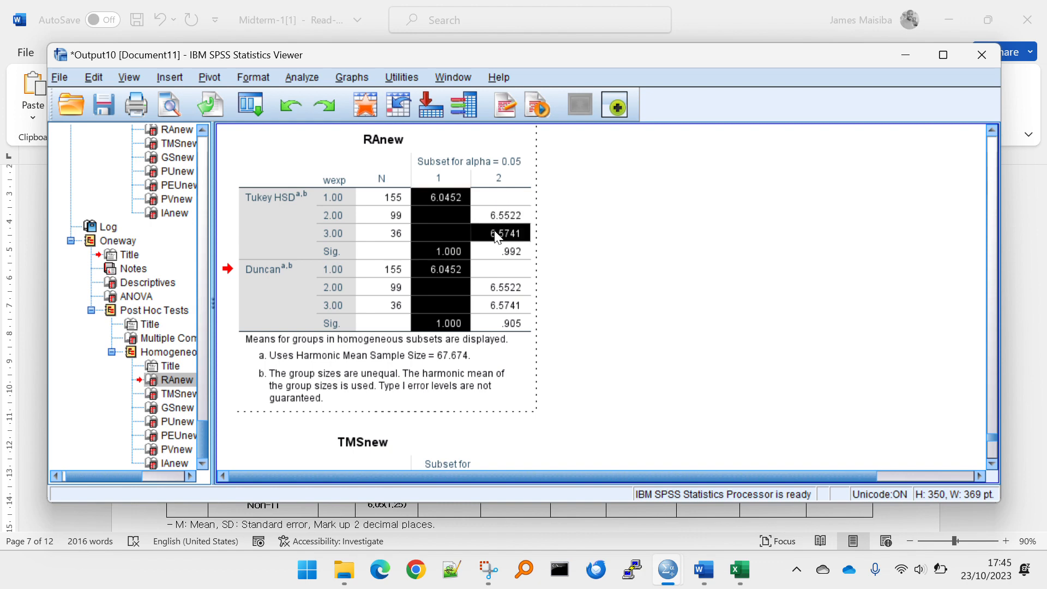
pyautogui.click(490, 213)
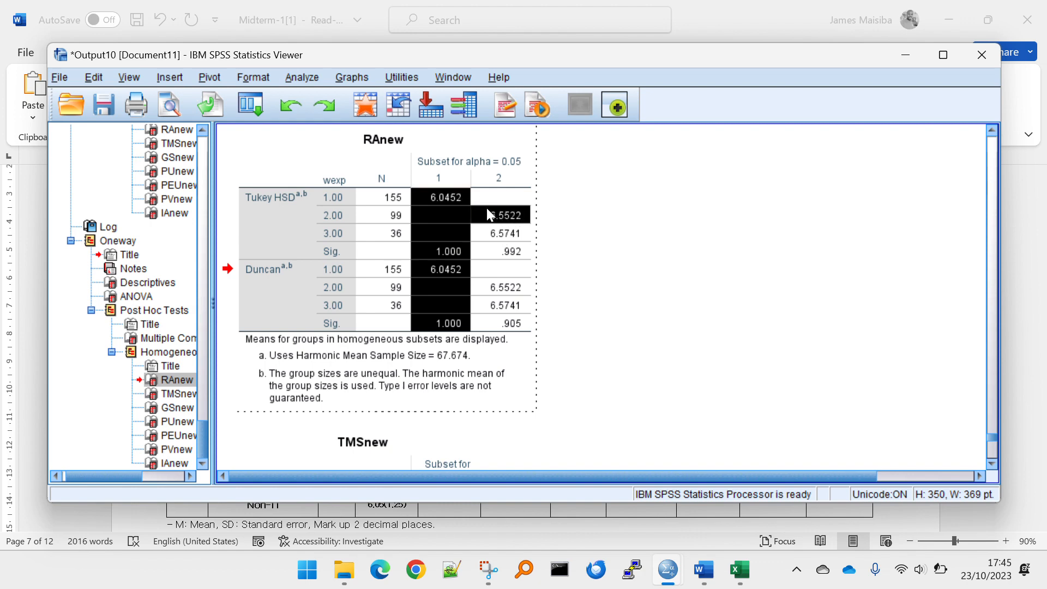
pyautogui.click(475, 200)
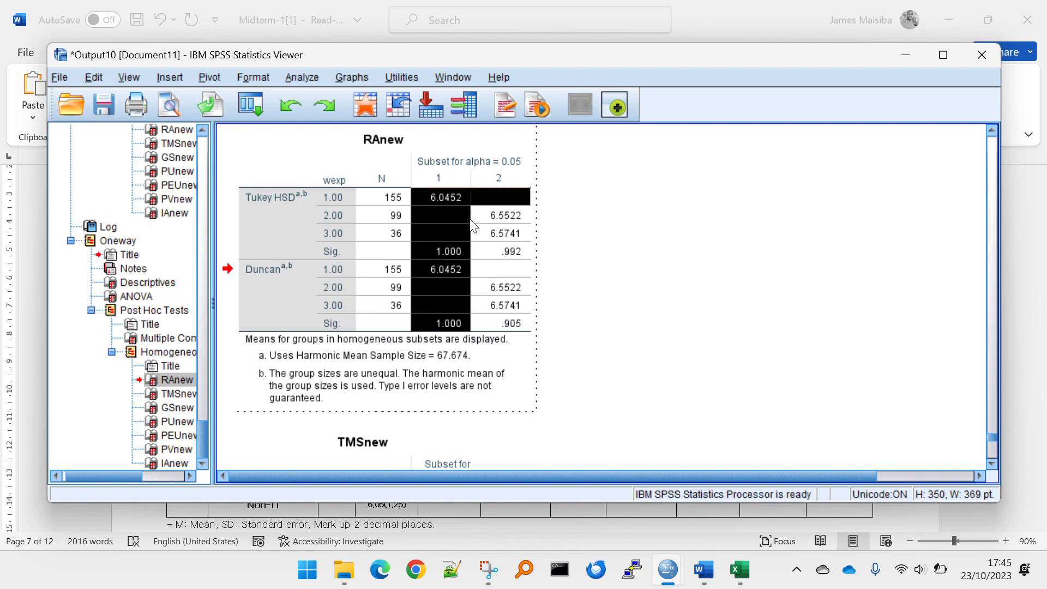
pyautogui.click(502, 249)
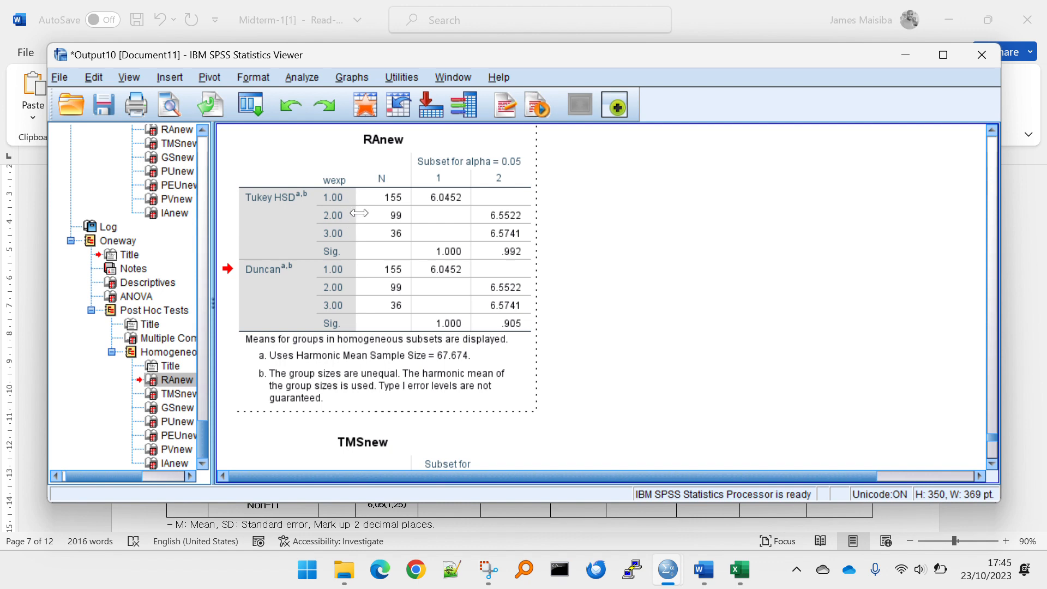
# Switch to the Word midterm document and check the Work Experience group letters and Beginner row against the B,C>A notation under Relative Advantage
pyautogui.hotkey('alt', 'Tab')
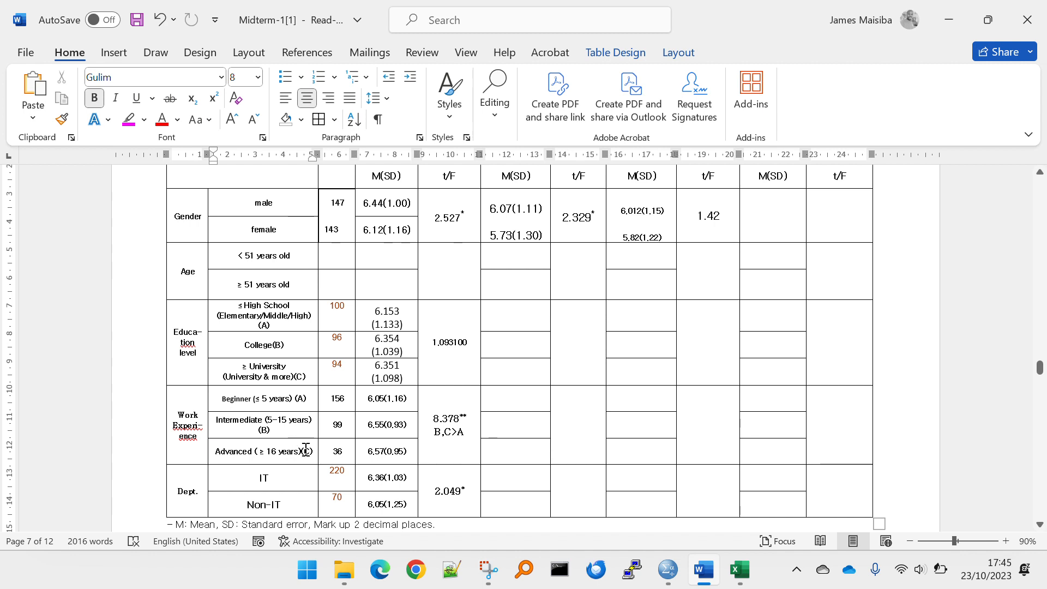
pyautogui.click(261, 453)
pyautogui.scroll(1, 428, 454)
pyautogui.scroll(3, 430, 455)
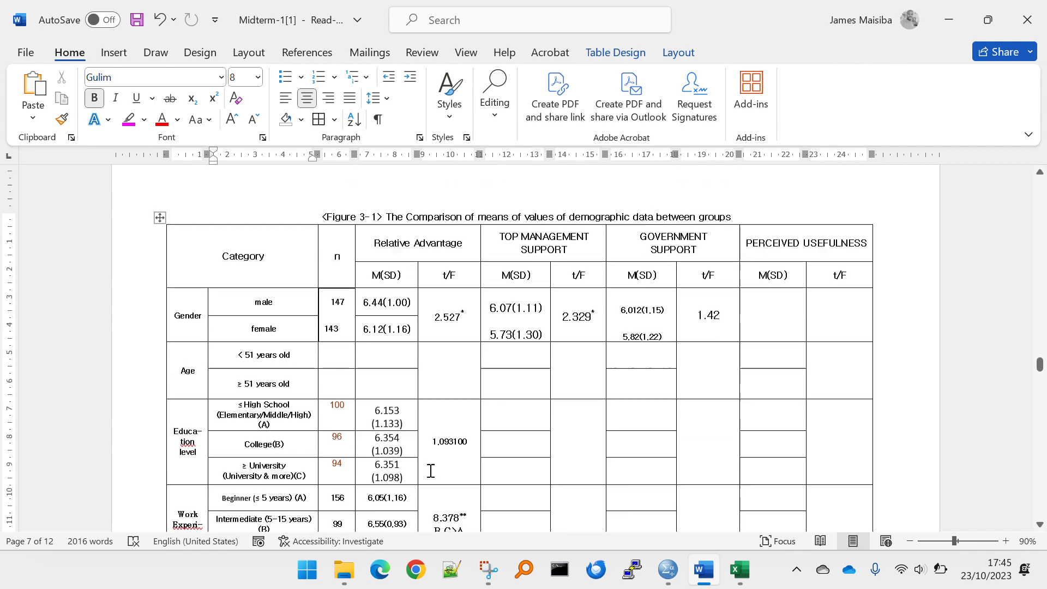
pyautogui.scroll(-4, 383, 376)
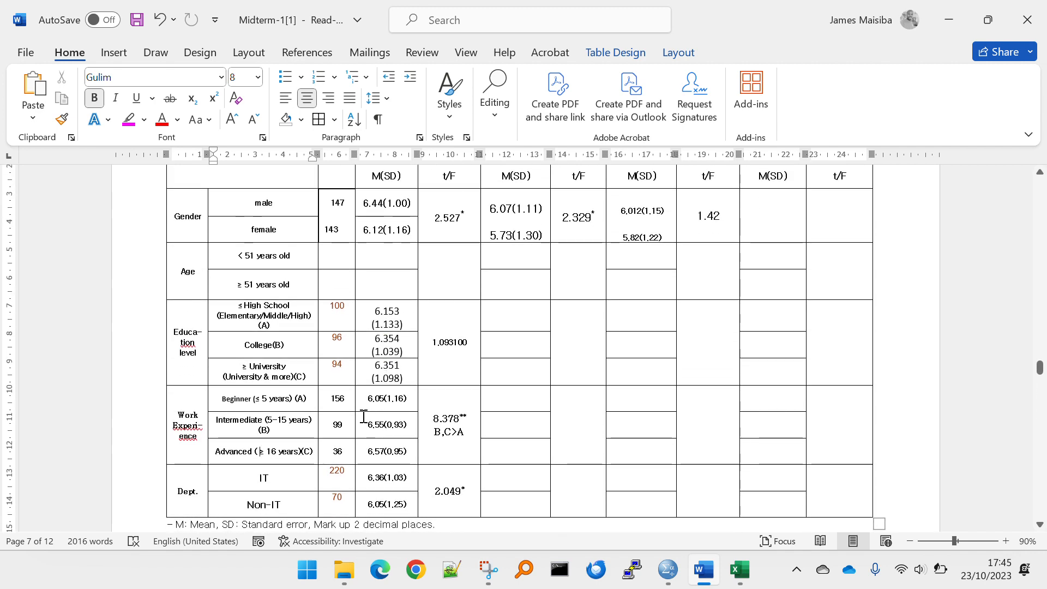
pyautogui.click(169, 417)
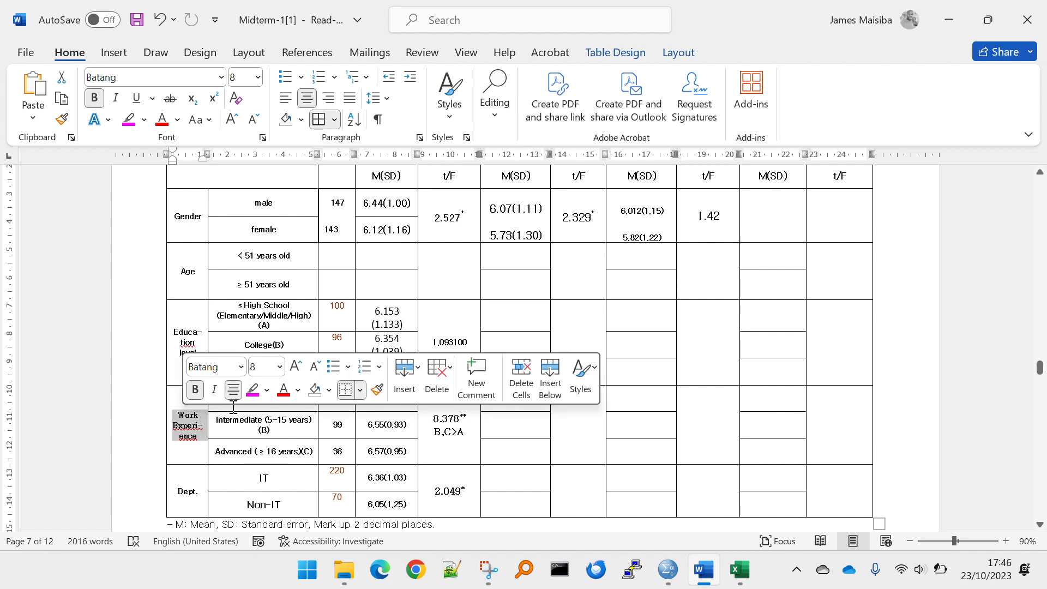
pyautogui.click(292, 419)
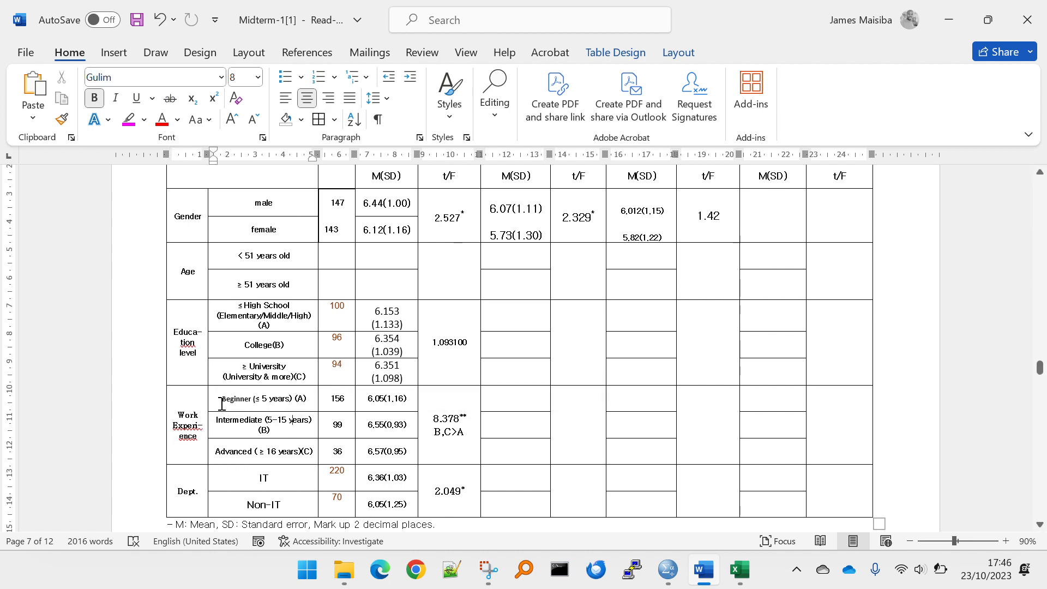
pyautogui.moveTo(221, 400); pyautogui.dragTo(314, 400)
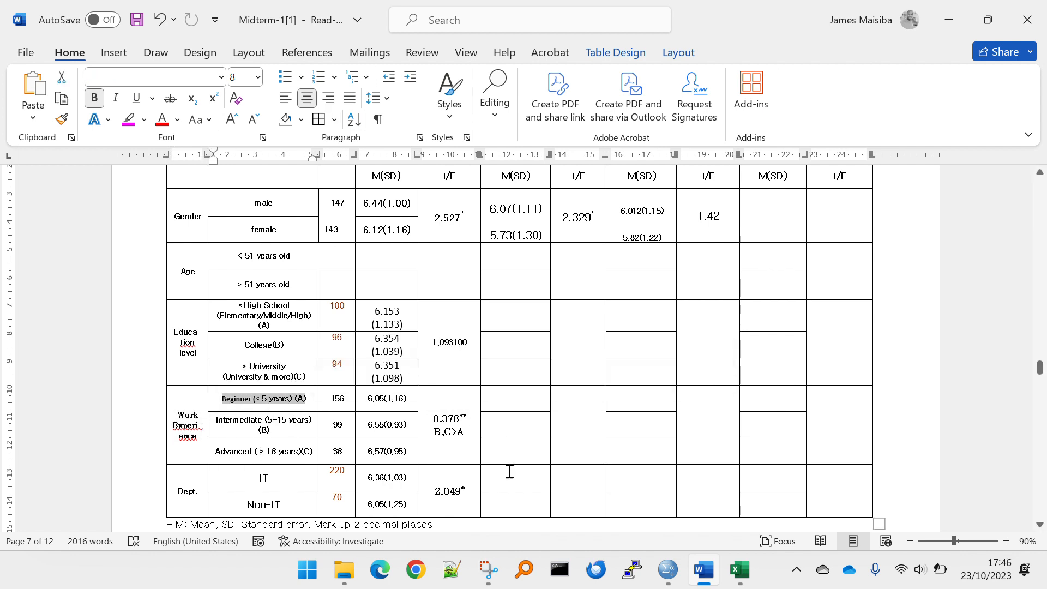
pyautogui.click(448, 452)
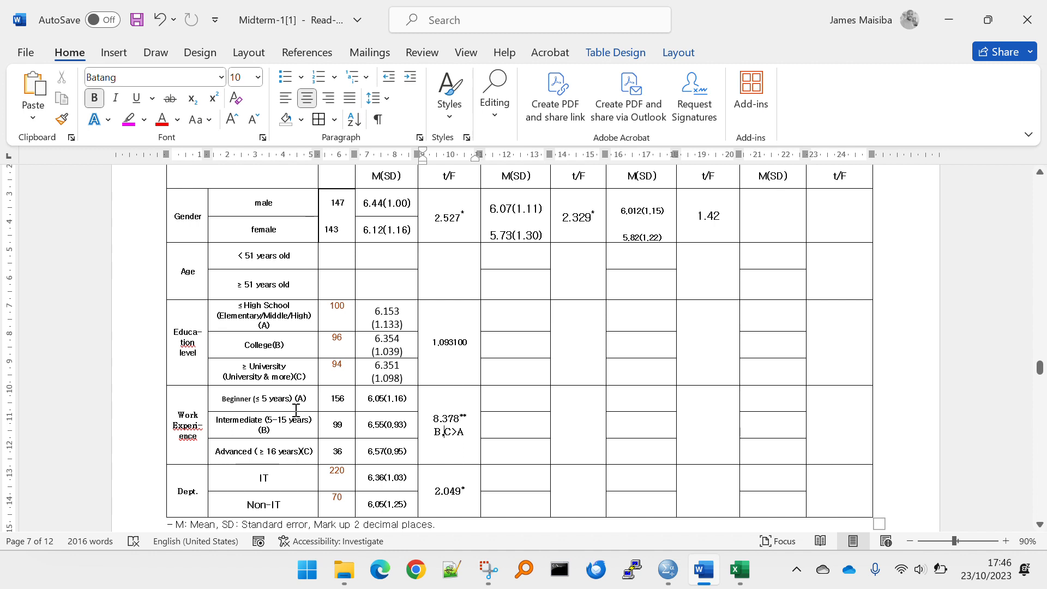
pyautogui.moveTo(220, 399); pyautogui.dragTo(313, 402)
pyautogui.click(392, 404)
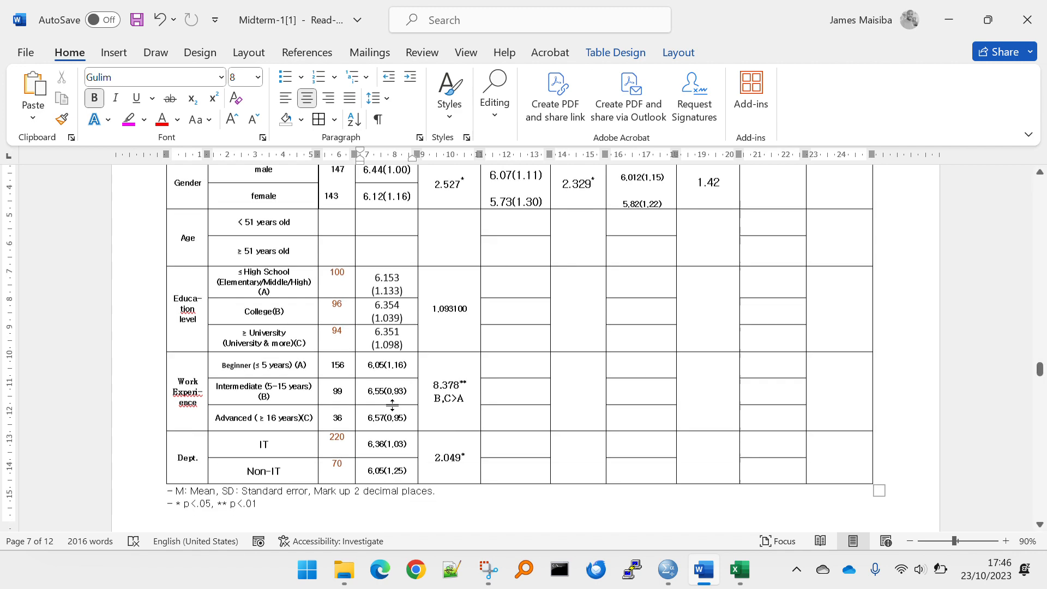
# Review the Research Problem on the midterm's first page, and return to the Intermediate and Advanced Work Experience means under Relative Advantage
pyautogui.moveTo(1039, 377); pyautogui.dragTo(1039, 186)
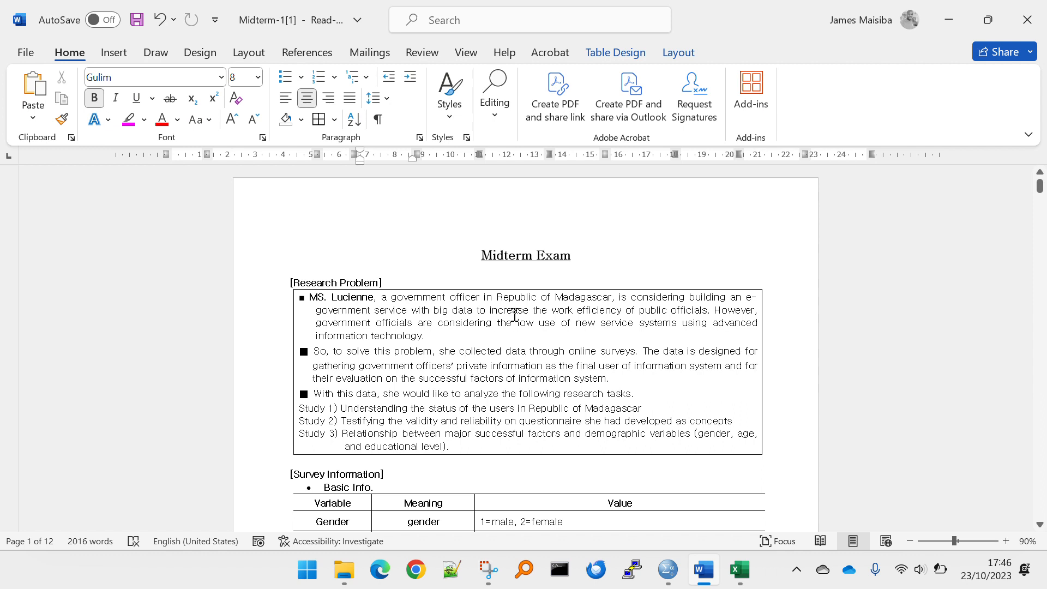
pyautogui.click(546, 322)
pyautogui.moveTo(412, 310); pyautogui.dragTo(533, 309)
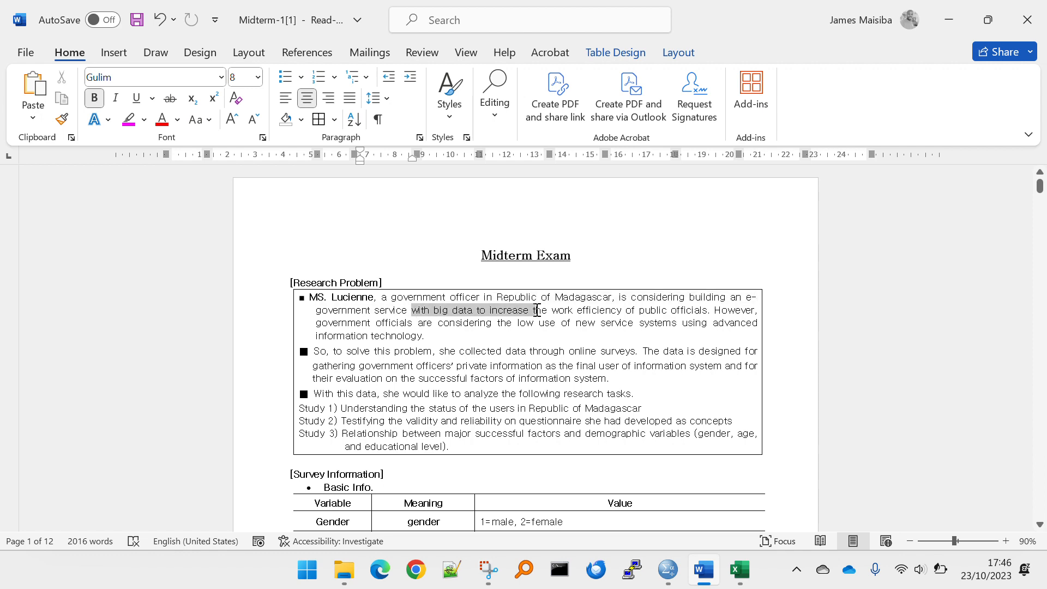
pyautogui.click(517, 352)
pyautogui.moveTo(1040, 187); pyautogui.dragTo(1018, 368)
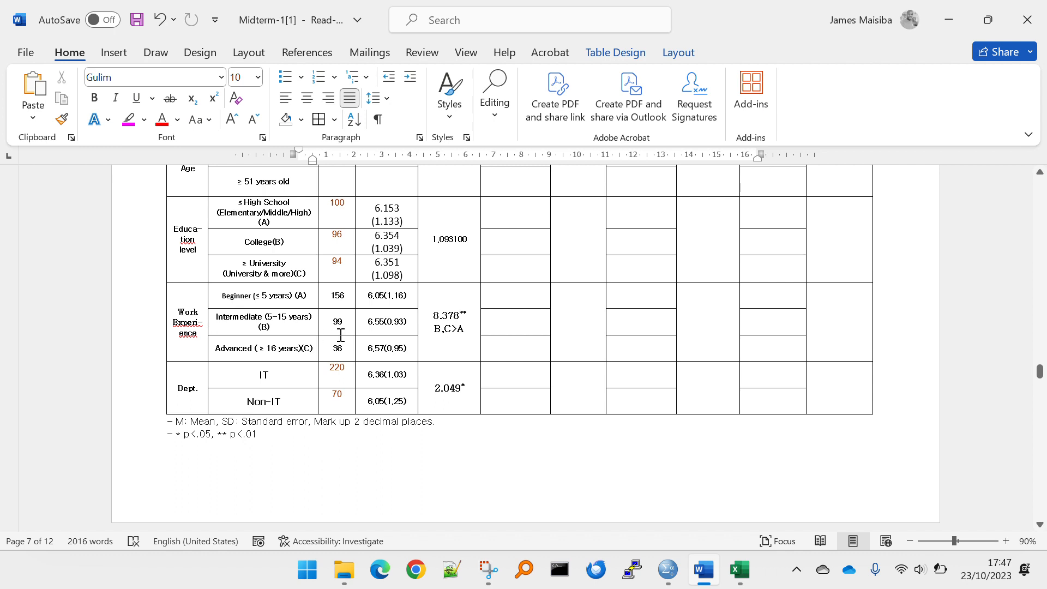
pyautogui.moveTo(397, 322); pyautogui.dragTo(400, 346)
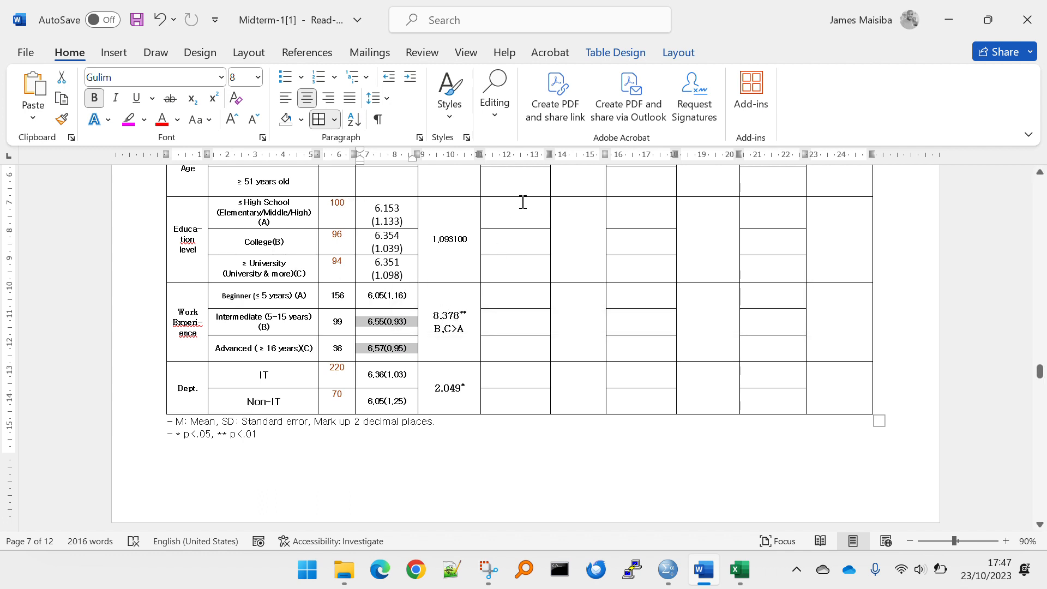
# Switch to the SPSS output, examine the wexp groups and subset columns in the RAnew table, and leave table editing
pyautogui.hotkey('alt', 'Tab')
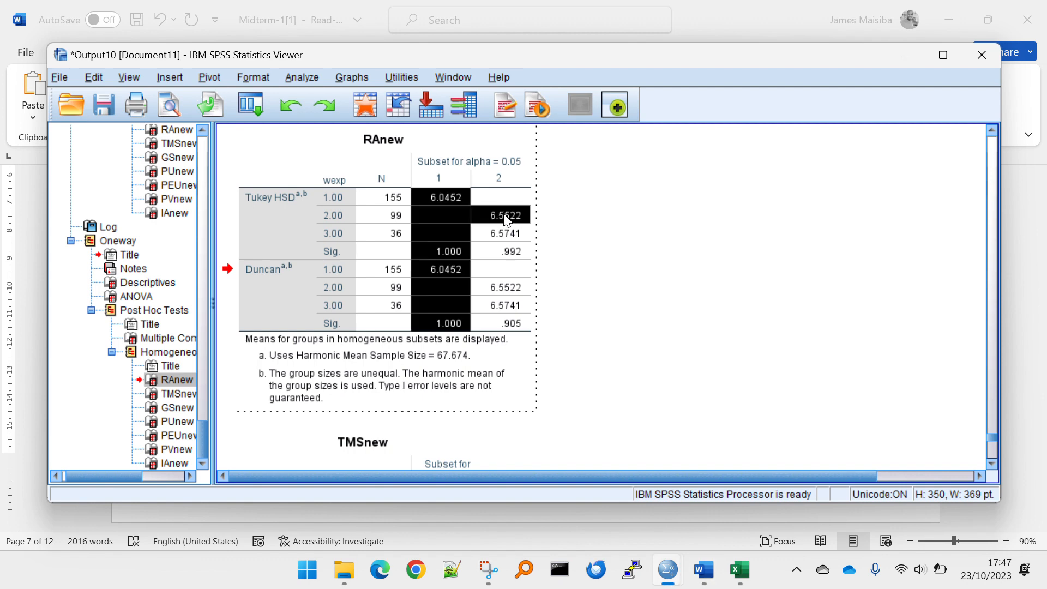
pyautogui.click(540, 190)
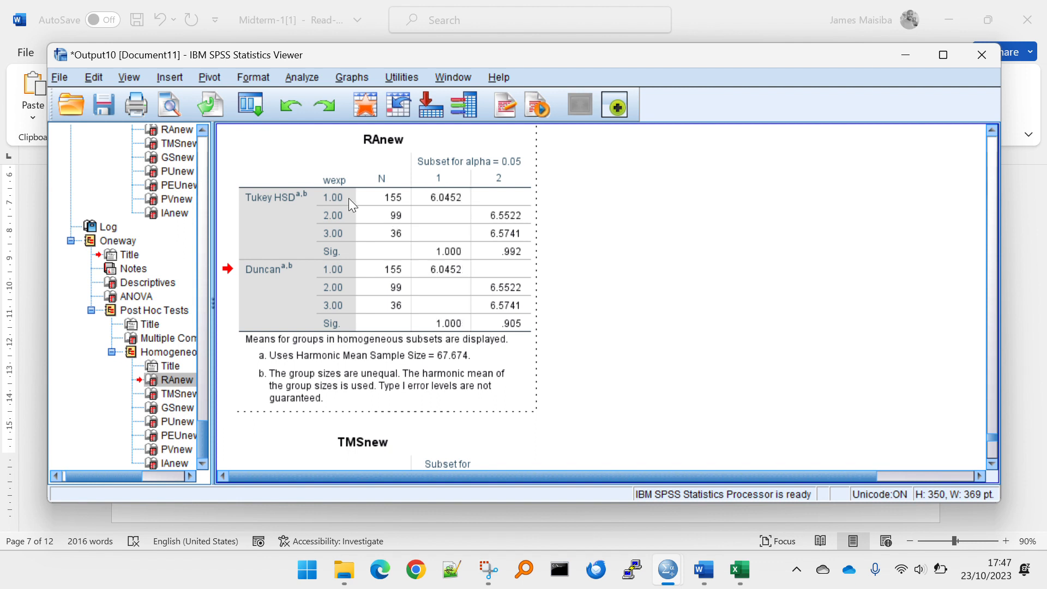
pyautogui.moveTo(343, 198); pyautogui.dragTo(342, 225)
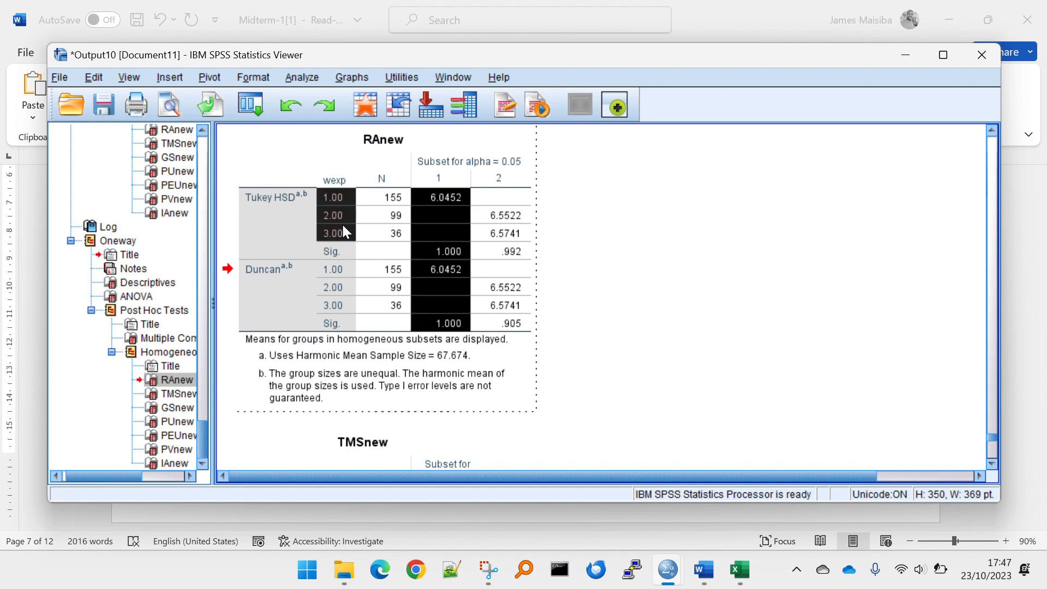
pyautogui.click(379, 224)
pyautogui.click(489, 211)
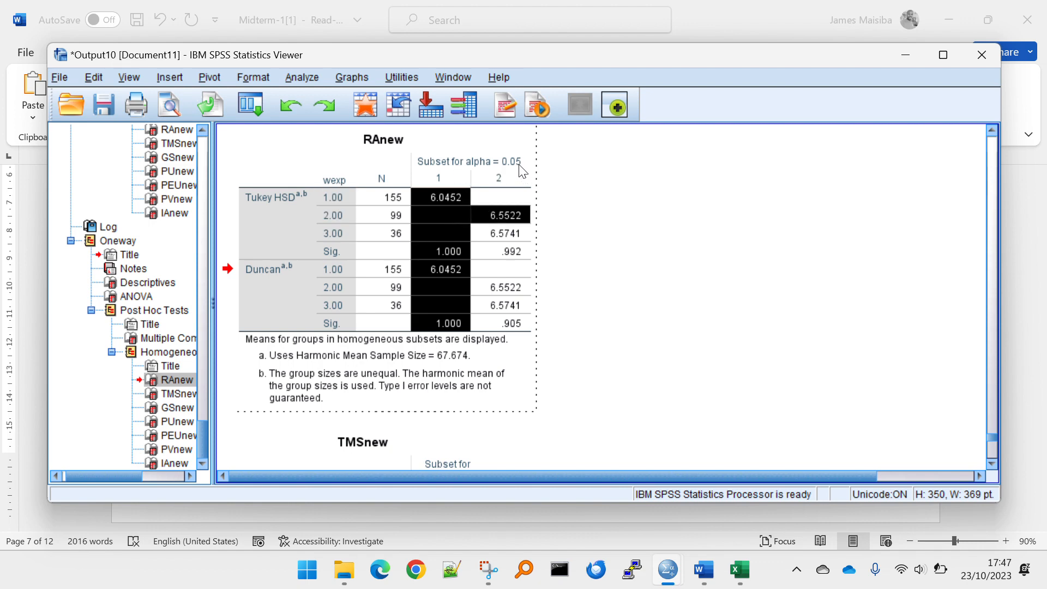
pyautogui.click(510, 185)
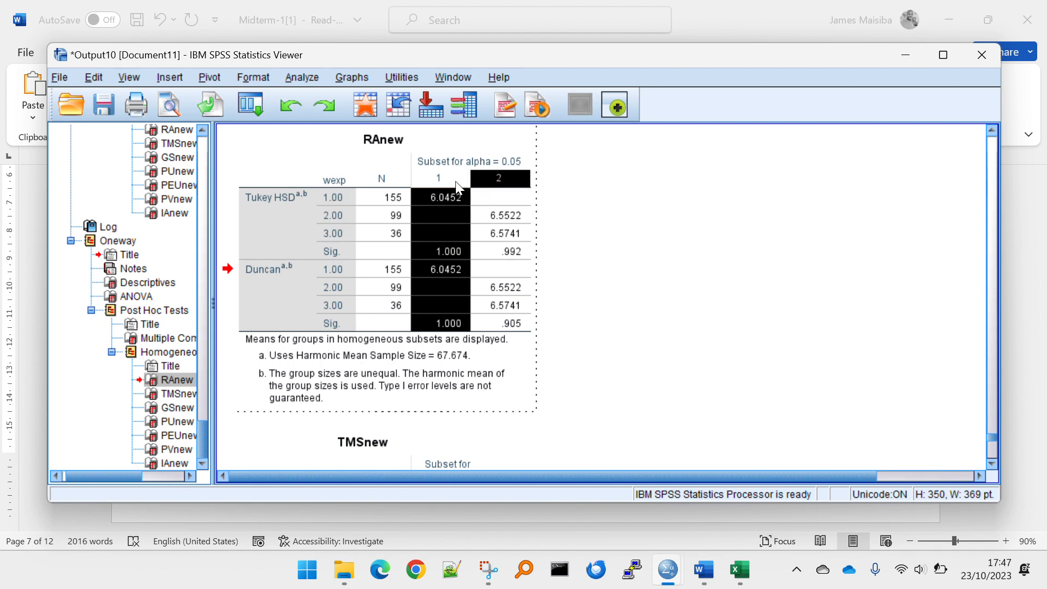
pyautogui.moveTo(456, 181); pyautogui.dragTo(500, 302)
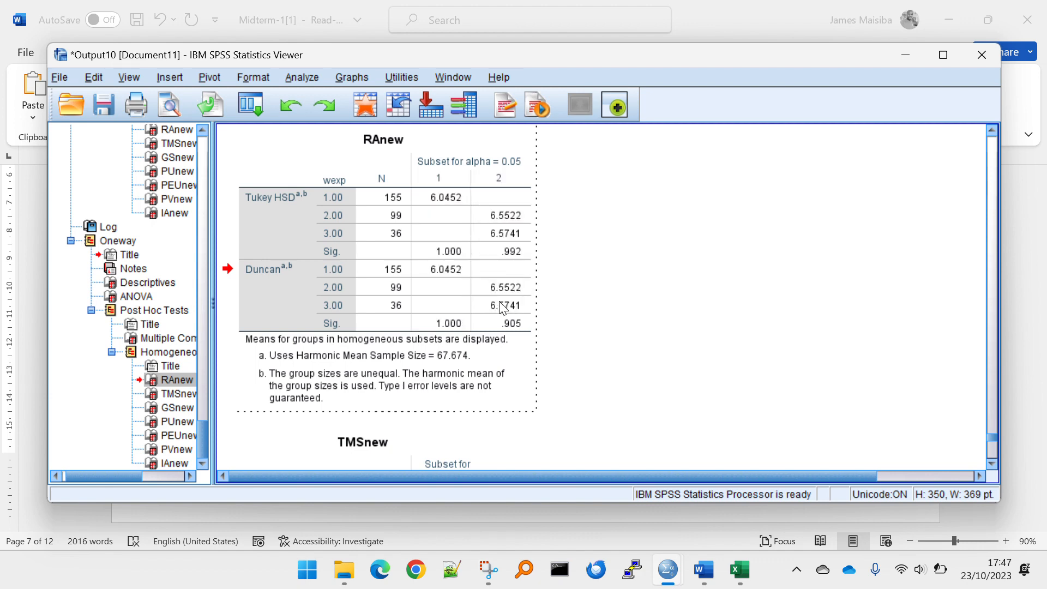
pyautogui.click(633, 261)
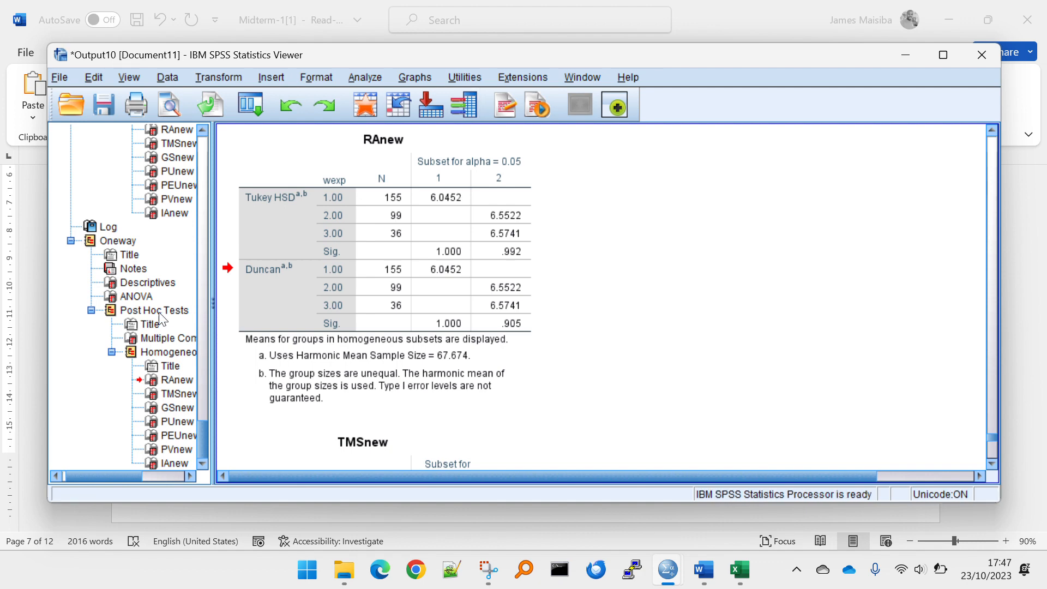
# Reopen the RAnew homogeneous subsets table for editing and match the Tukey HSD subset 2 means to wexp groups 2.00 and 3.00
pyautogui.click(297, 188)
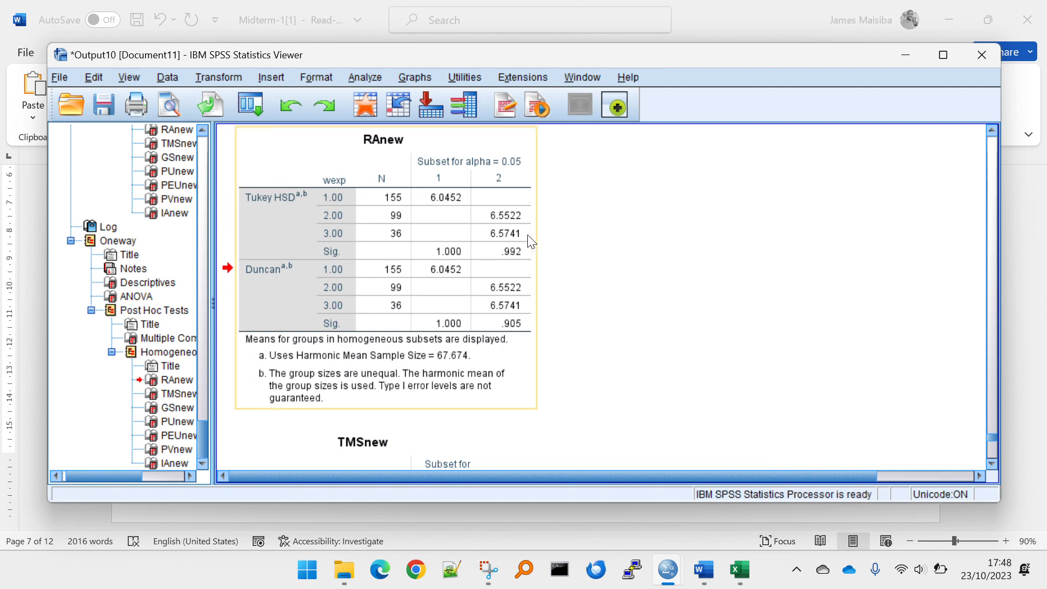
pyautogui.click(508, 214)
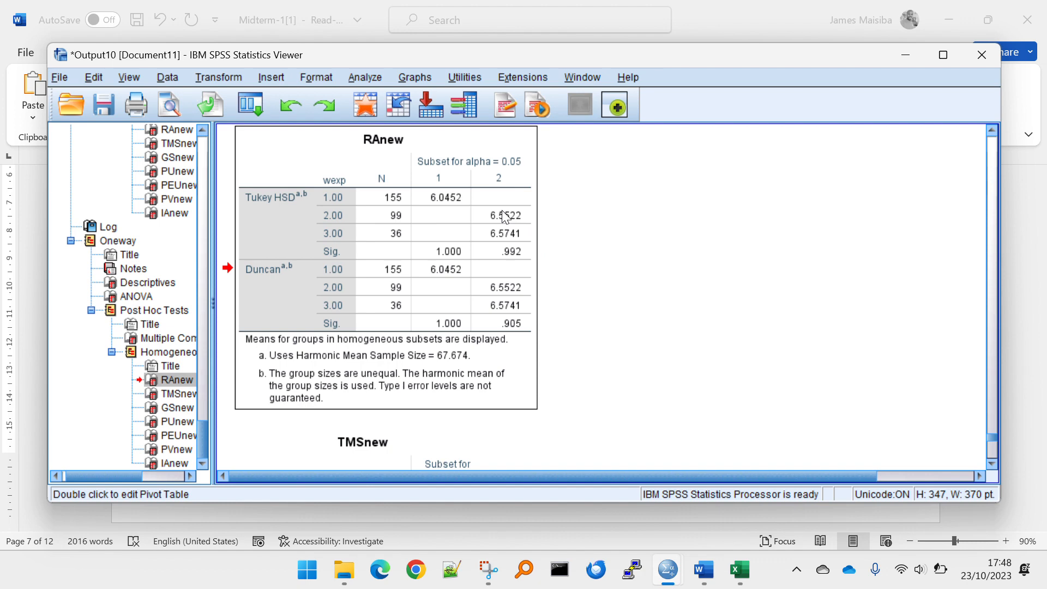
pyautogui.doubleClick(505, 215)
pyautogui.moveTo(505, 215); pyautogui.dragTo(505, 234)
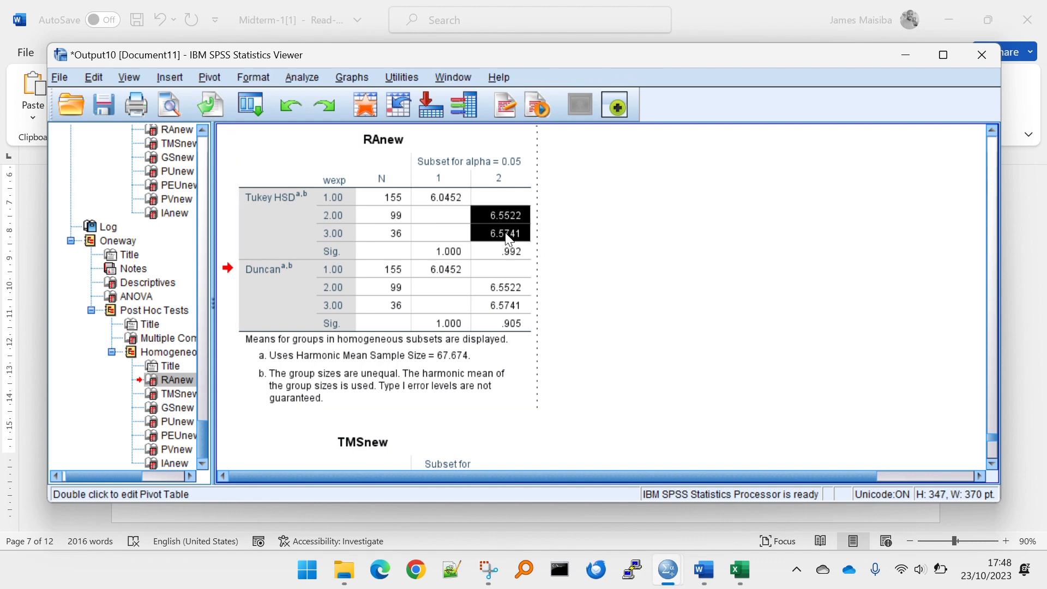
pyautogui.click(332, 214)
pyautogui.click(335, 233)
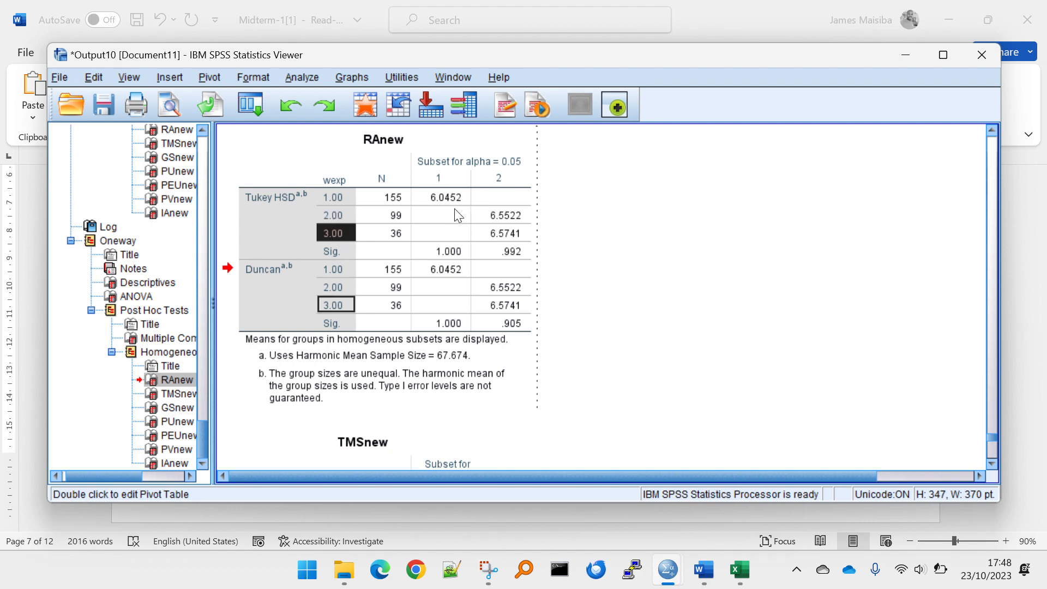
pyautogui.moveTo(506, 214); pyautogui.dragTo(507, 227)
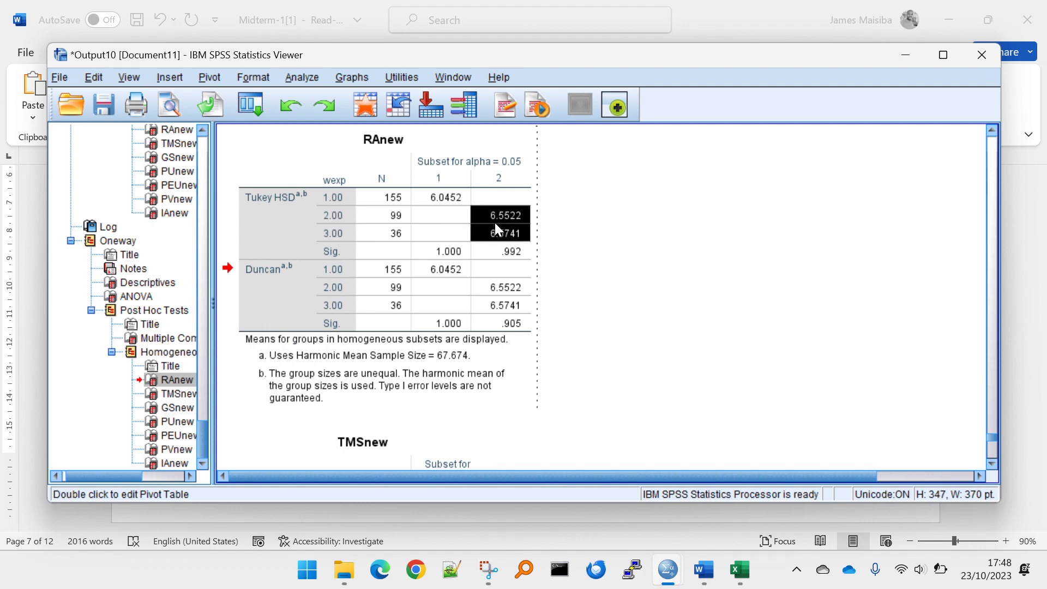
# Compare the subset 2 means with the subset 1 mean in the RAnew Tukey HSD rows to interpret the group differences
pyautogui.moveTo(500, 178); pyautogui.dragTo(502, 233)
pyautogui.click(500, 229)
pyautogui.press('Up')
pyautogui.click(515, 231)
pyautogui.click(437, 179)
pyautogui.click(443, 198)
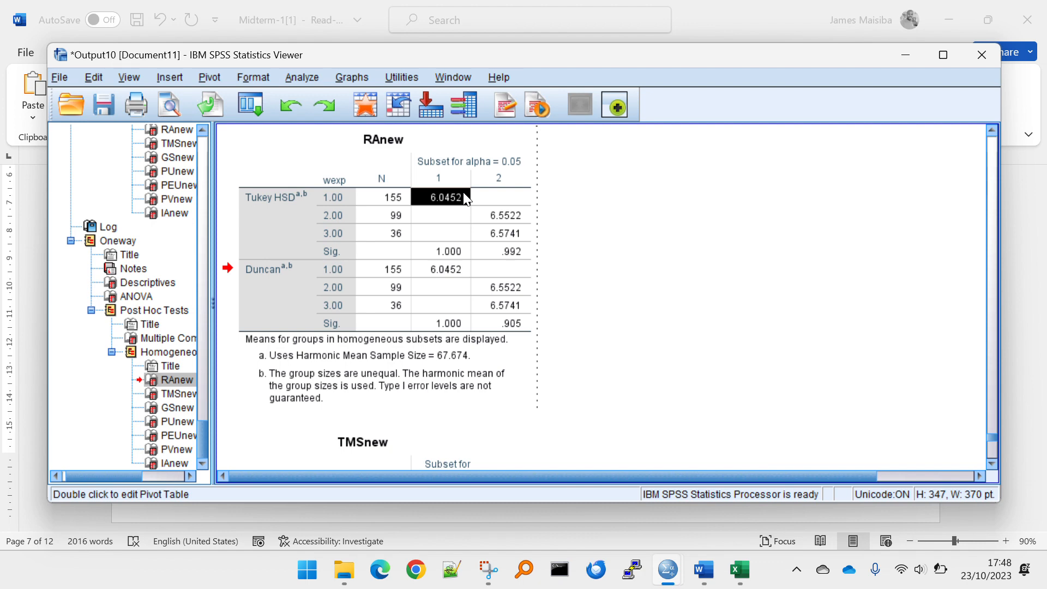
pyautogui.click(513, 212)
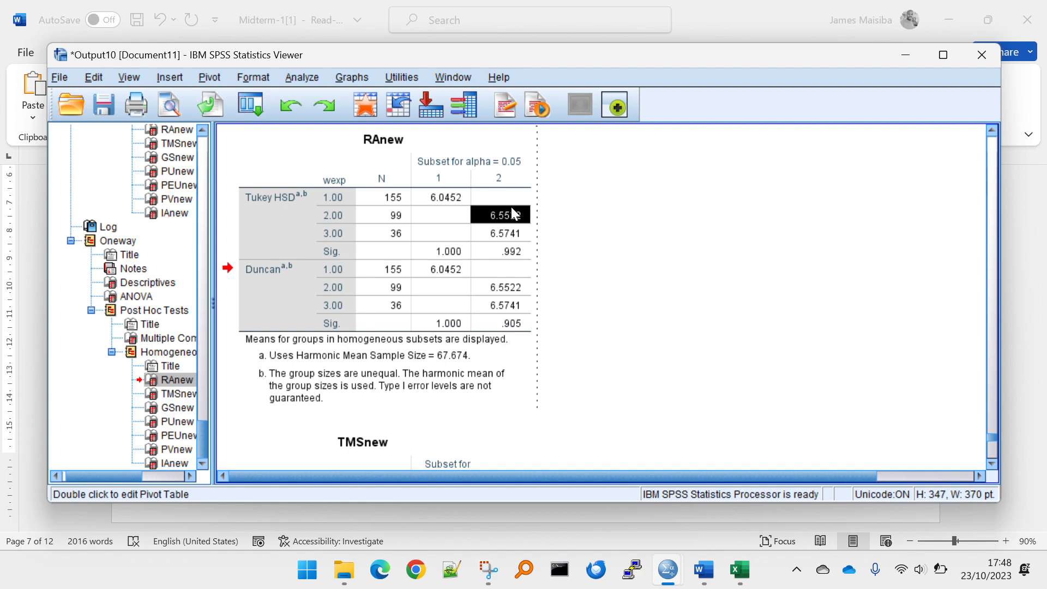
pyautogui.click(440, 196)
pyautogui.moveTo(510, 215); pyautogui.dragTo(512, 224)
pyautogui.click(517, 229)
pyautogui.click(515, 217)
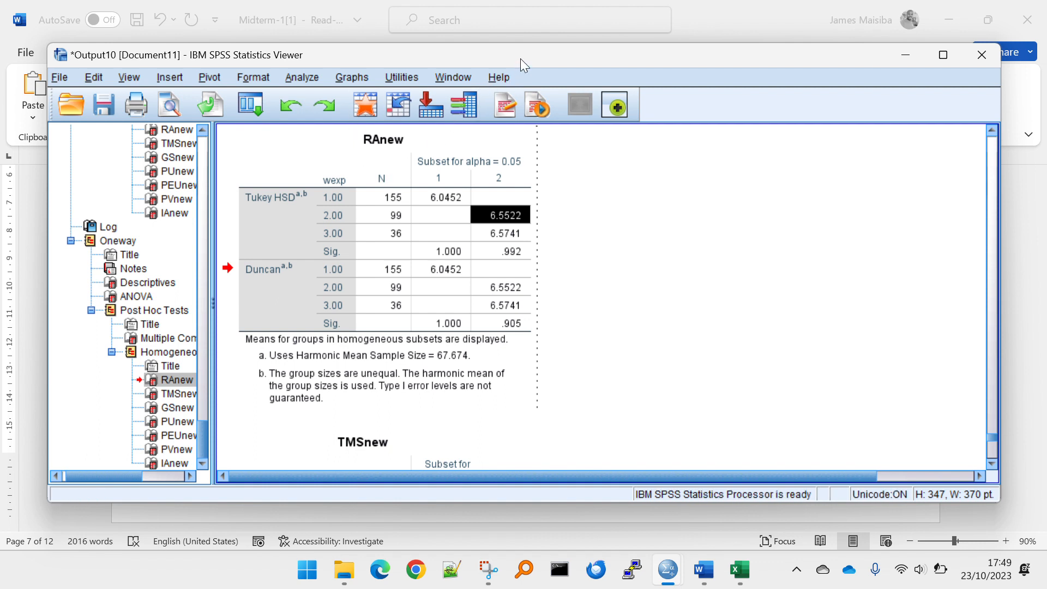
# Leave RAnew table editing and start closing the Output10 viewer window
pyautogui.moveTo(521, 57); pyautogui.dragTo(531, 84)
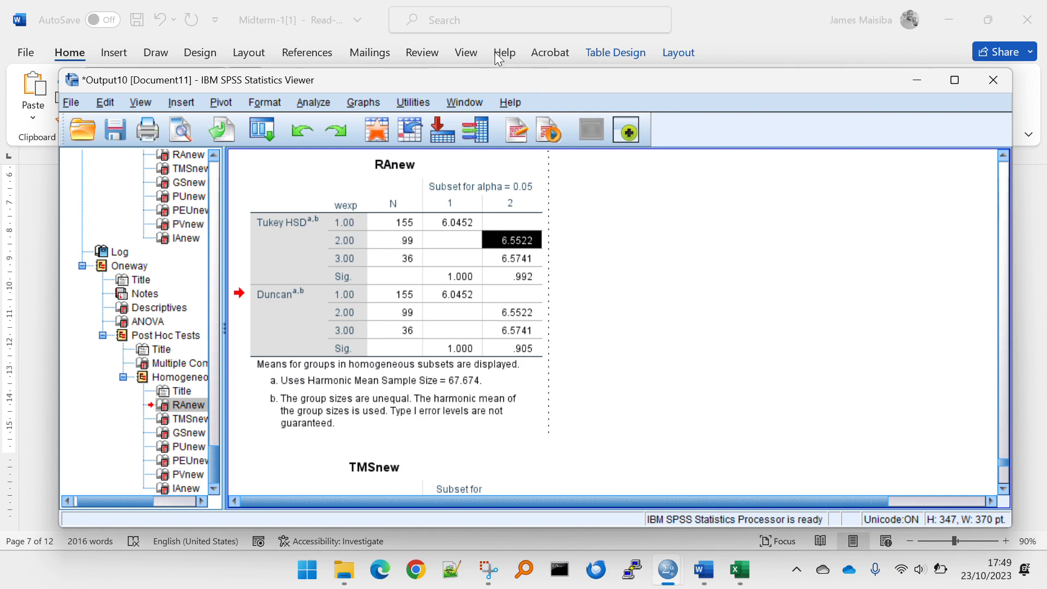
pyautogui.click(989, 85)
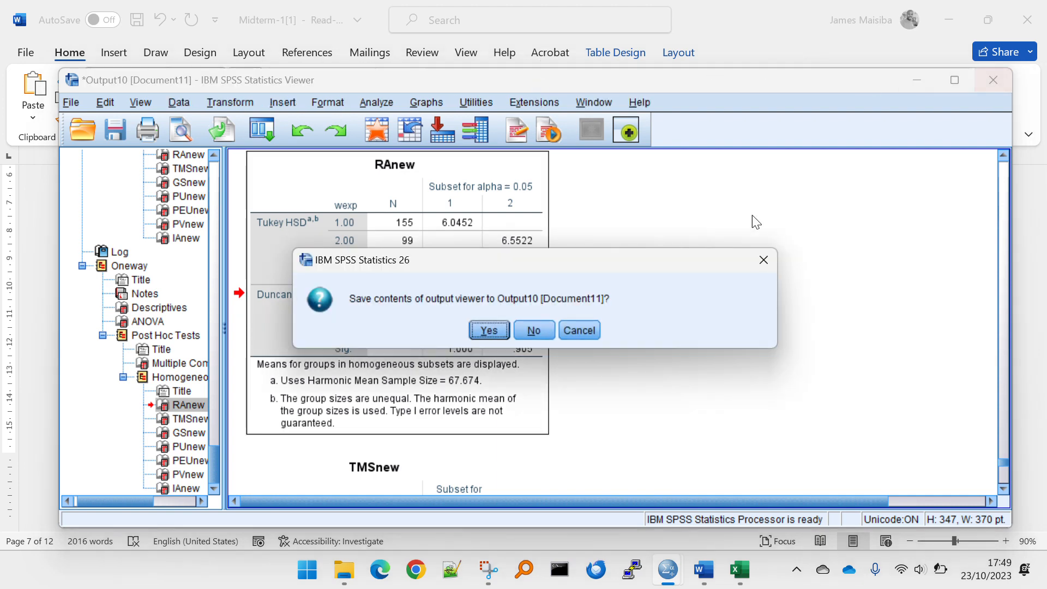